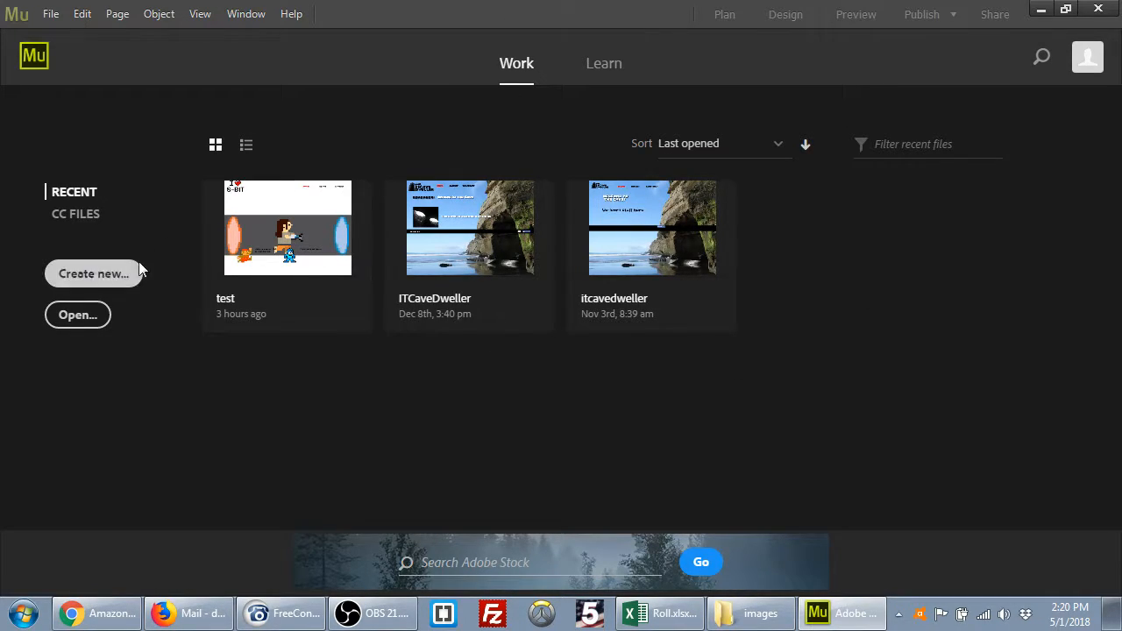
Start a new site and compare its two layout width types, keeping Fluid Width.
click(93, 275)
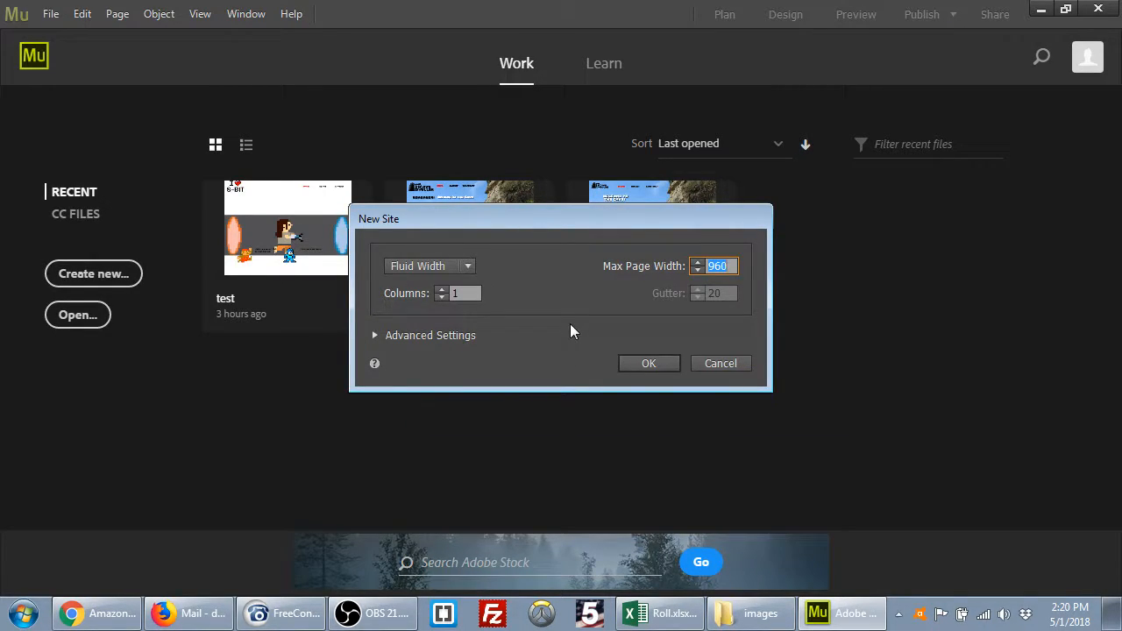
click(465, 260)
click(465, 263)
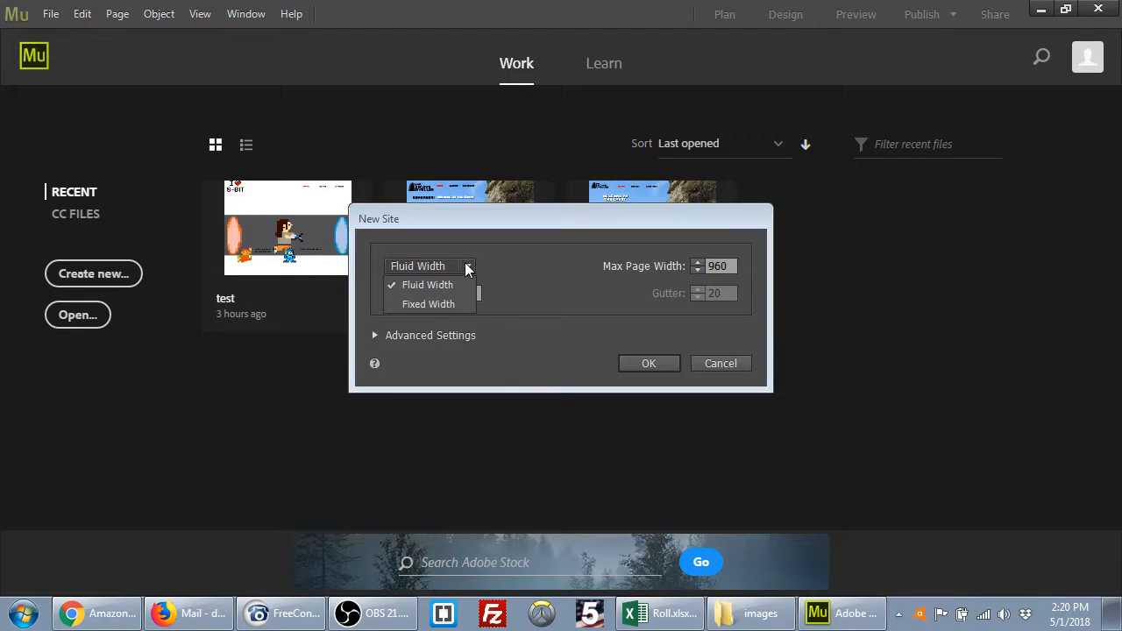
click(555, 280)
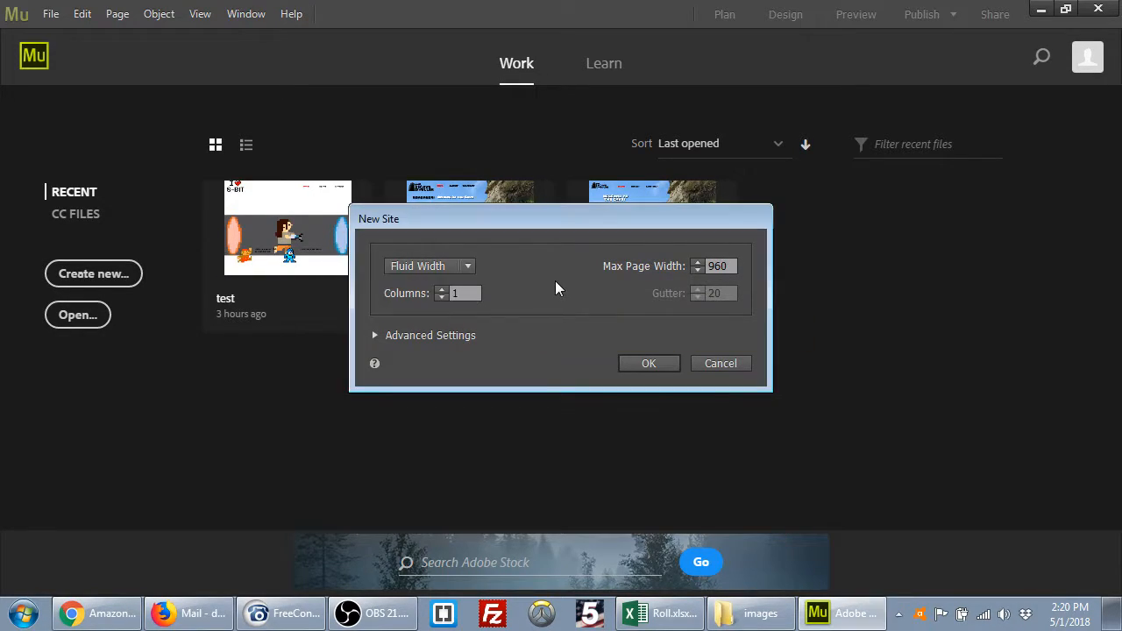
click(445, 265)
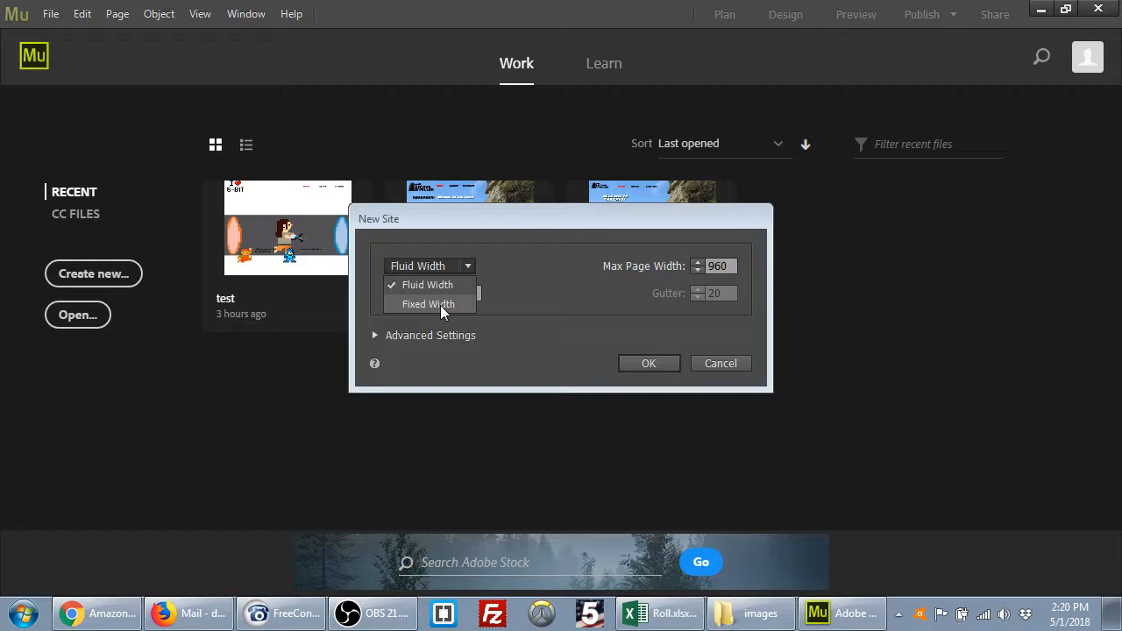
click(440, 305)
click(441, 269)
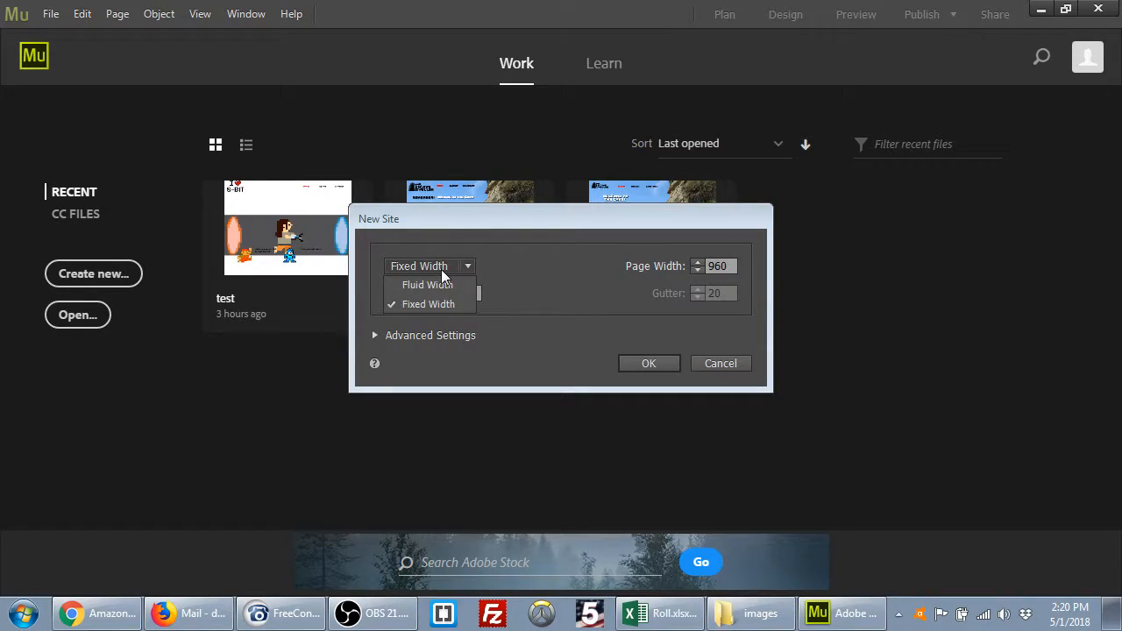
click(429, 285)
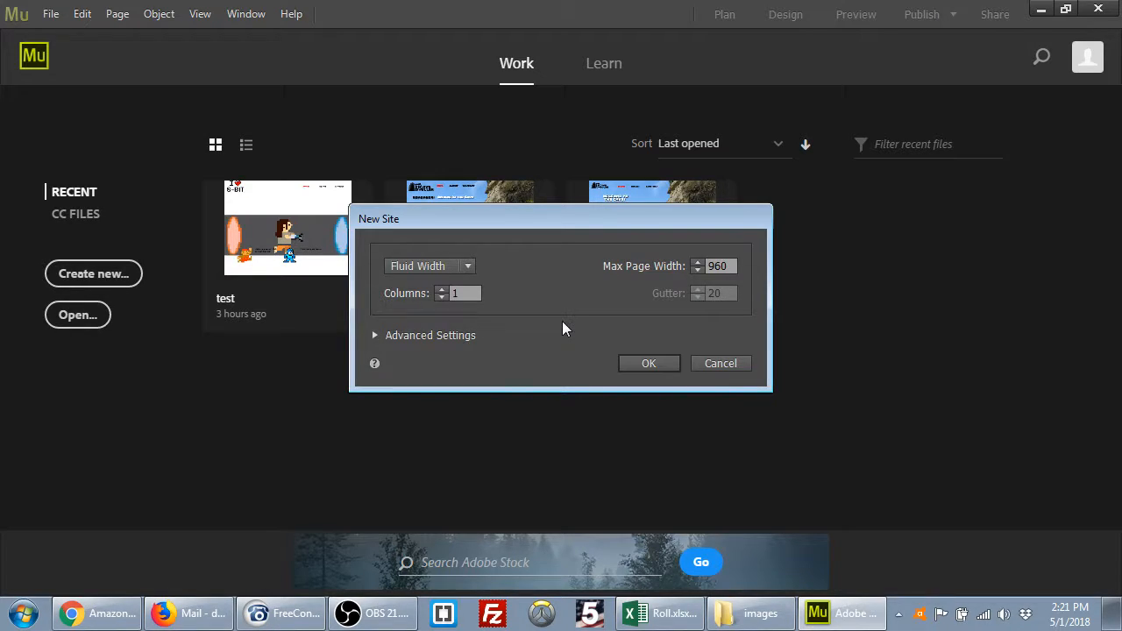
Set the new site's maximum page width to 1280.
double_click(714, 262)
click(433, 266)
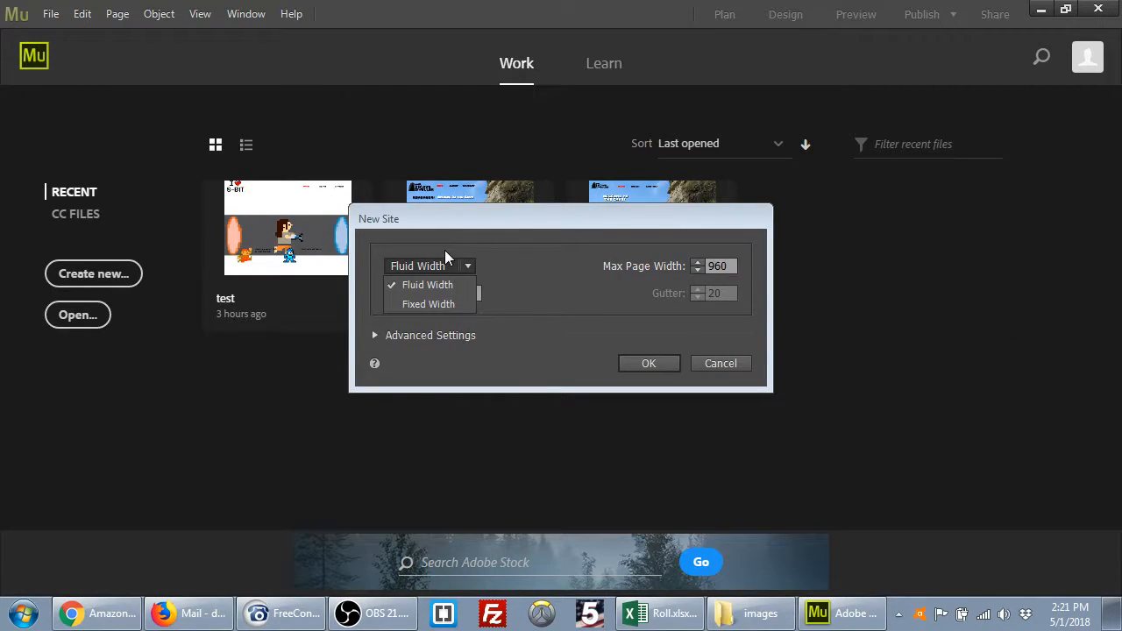
click(508, 279)
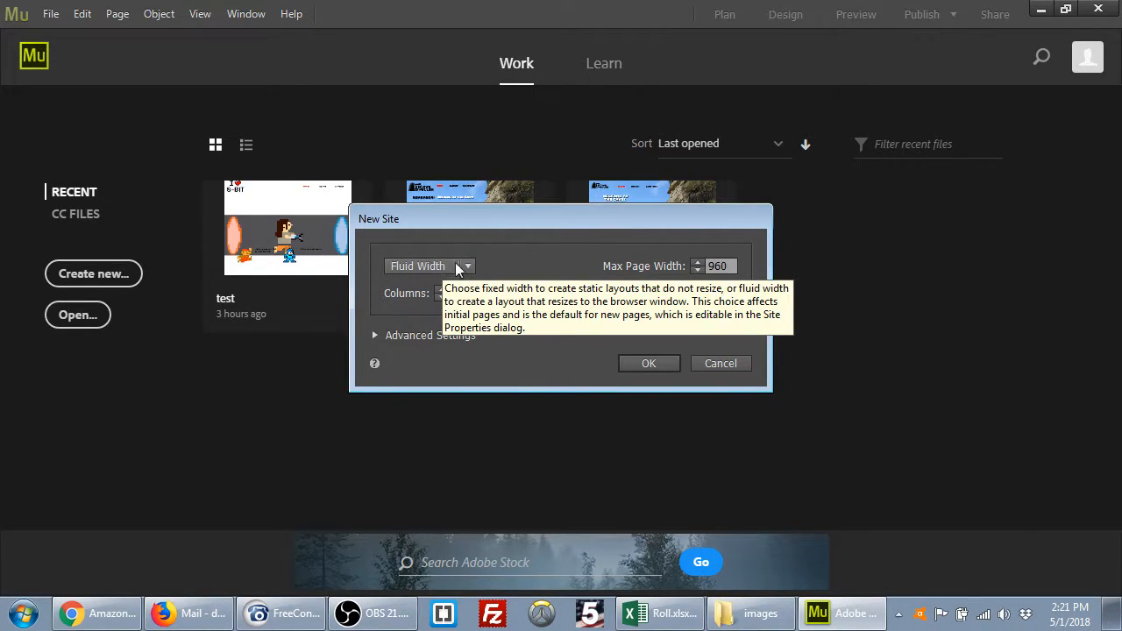
drag(708, 263, 750, 265)
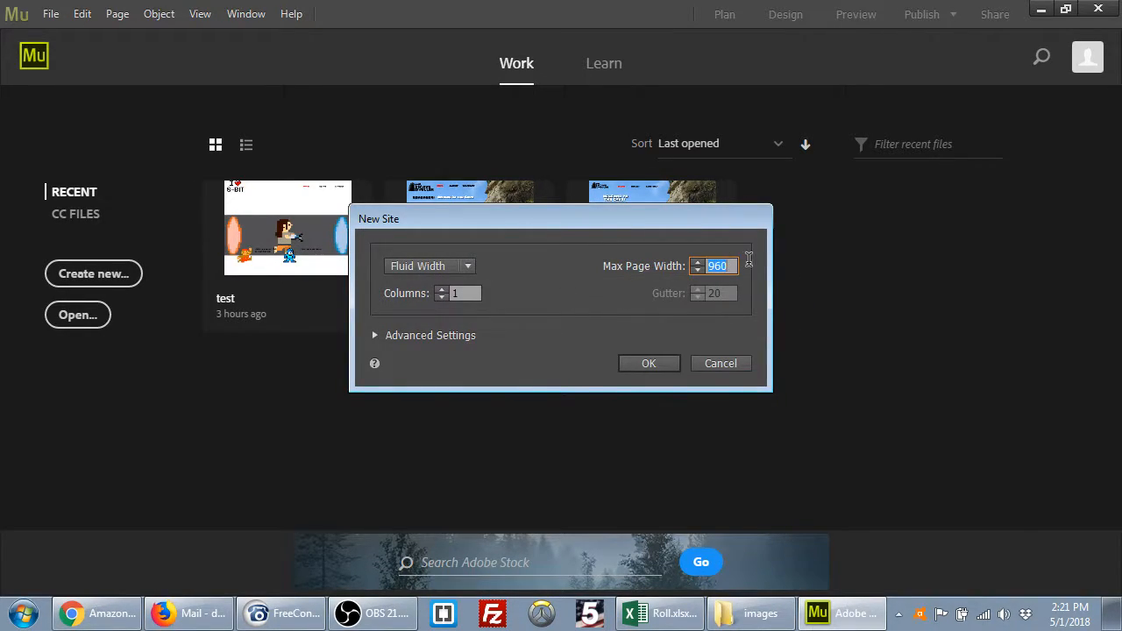
text(1280)
click(573, 284)
drag(706, 266, 754, 260)
Switch to Chrome, open marvelapp.com in a new tab and sign in with the saved account credentials.
click(98, 613)
click(966, 20)
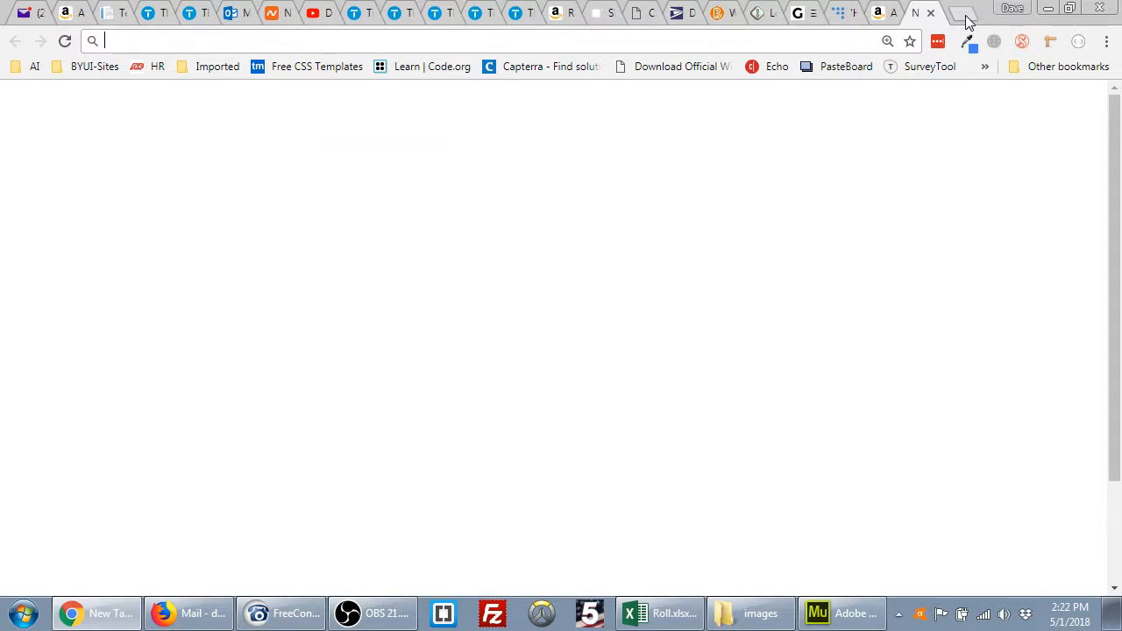
text(mar)
key(Return)
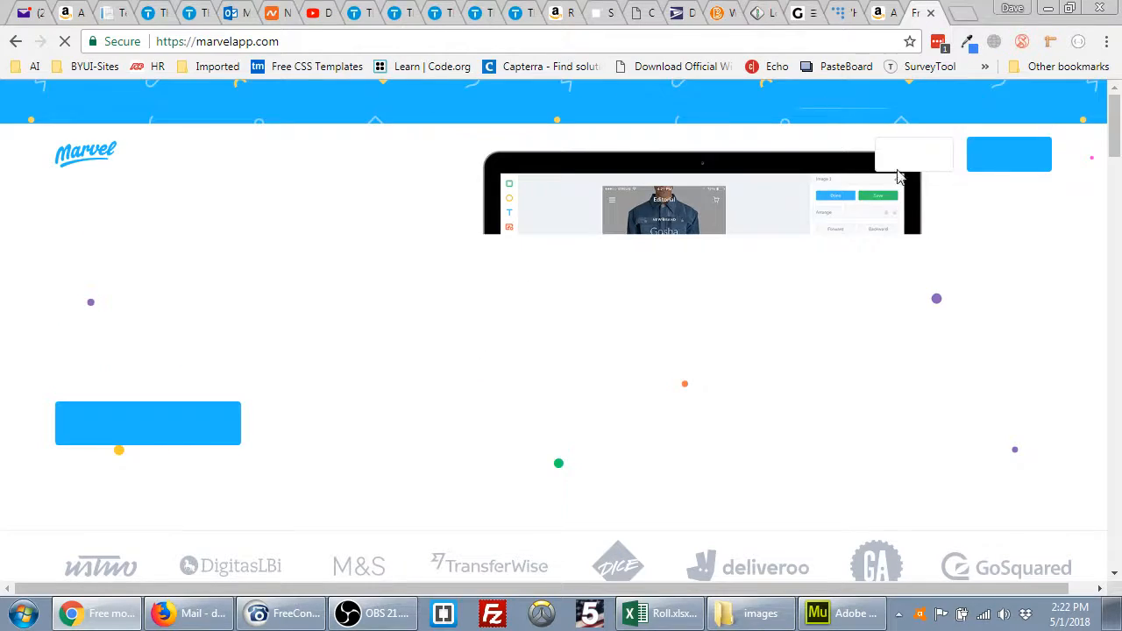
click(925, 162)
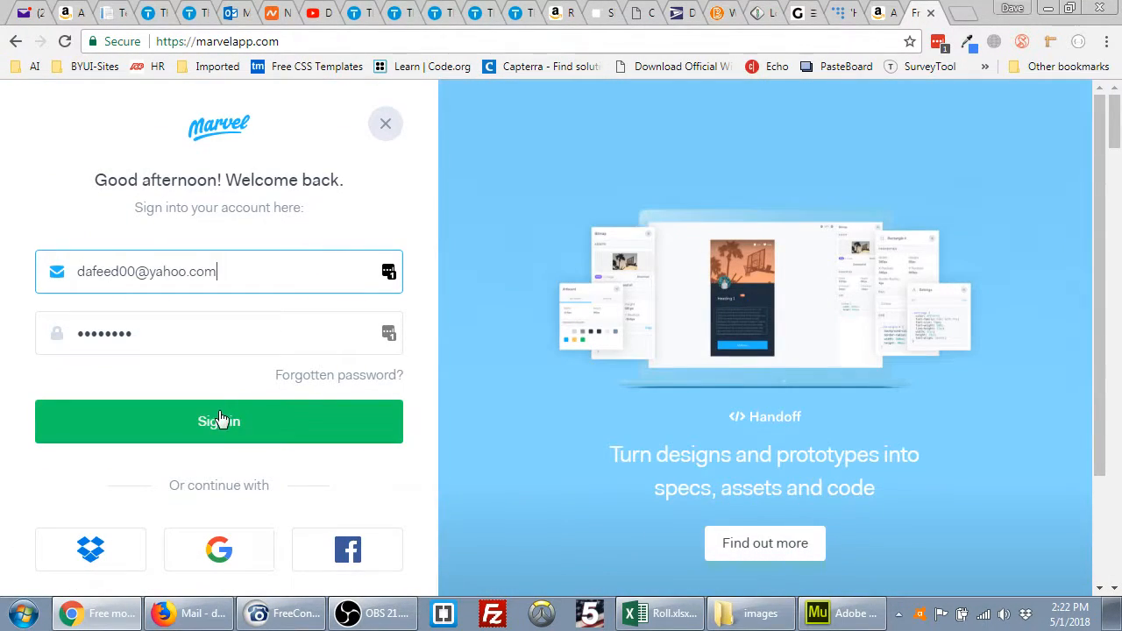
click(219, 421)
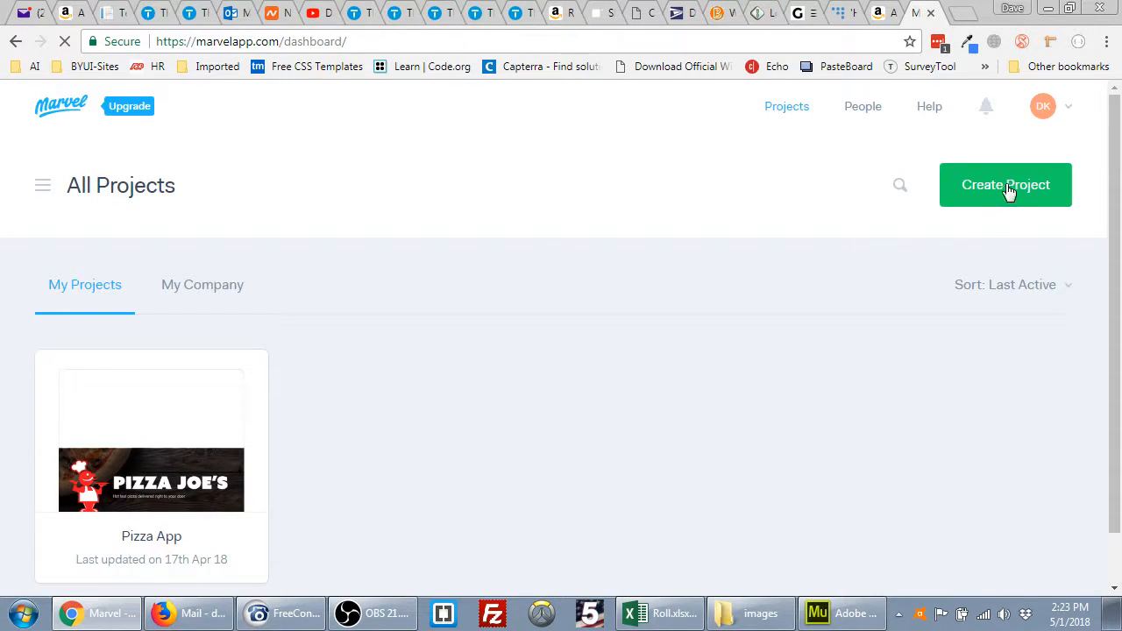
Examine the device types and resolutions offered for a new Marvel project, close the form and return to Adobe Muse.
click(1005, 188)
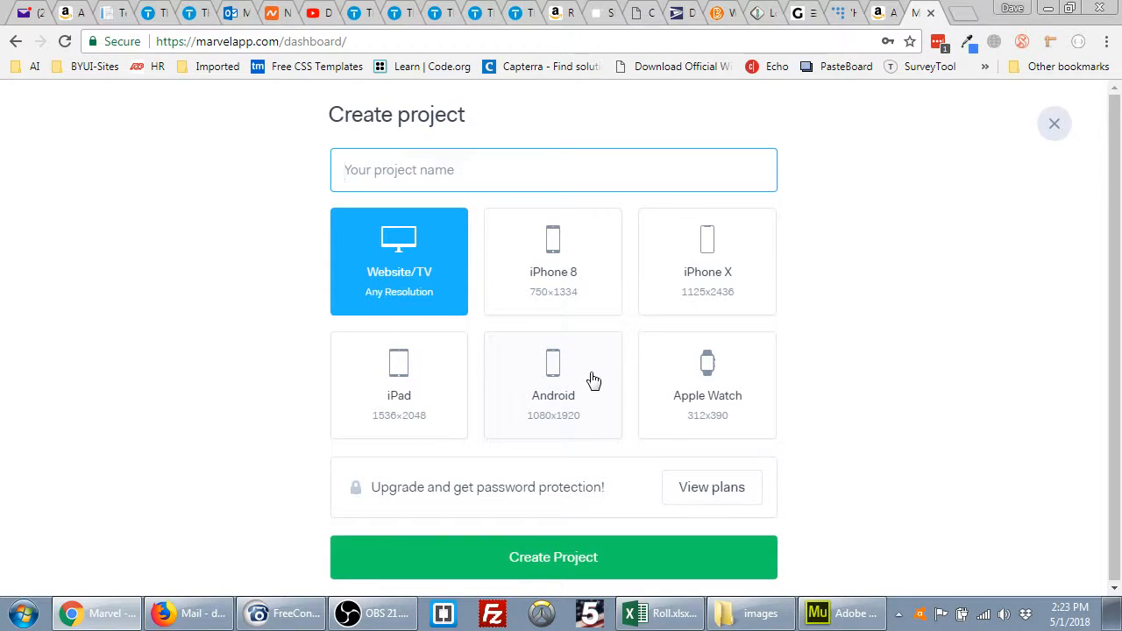
click(1054, 125)
click(841, 614)
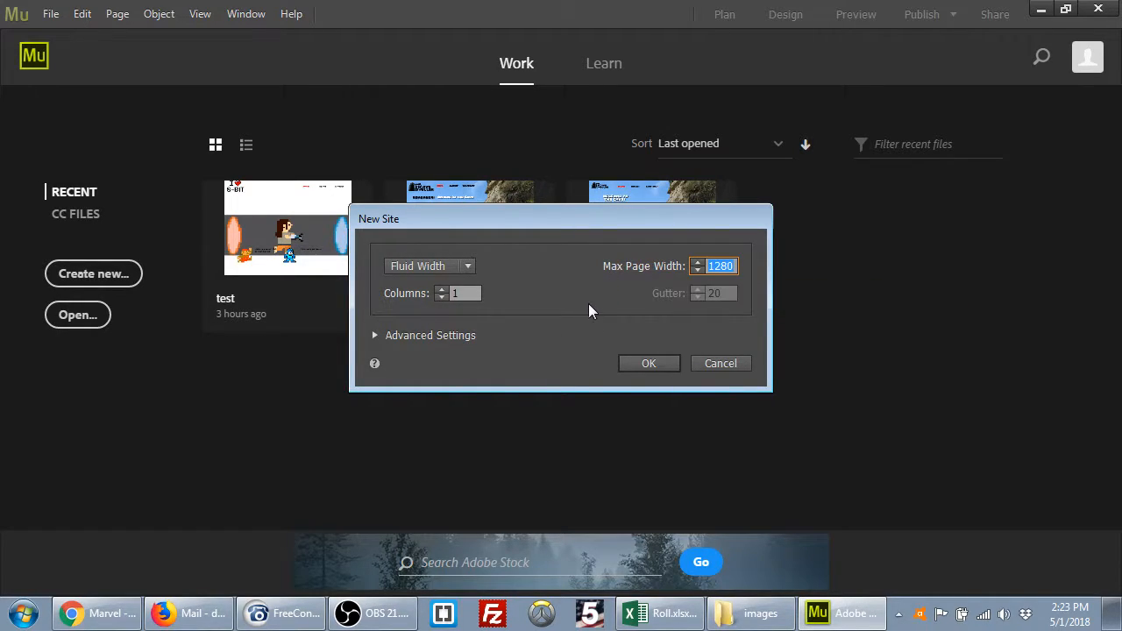
Expand the new site's advanced settings and create the site with their default values.
click(431, 335)
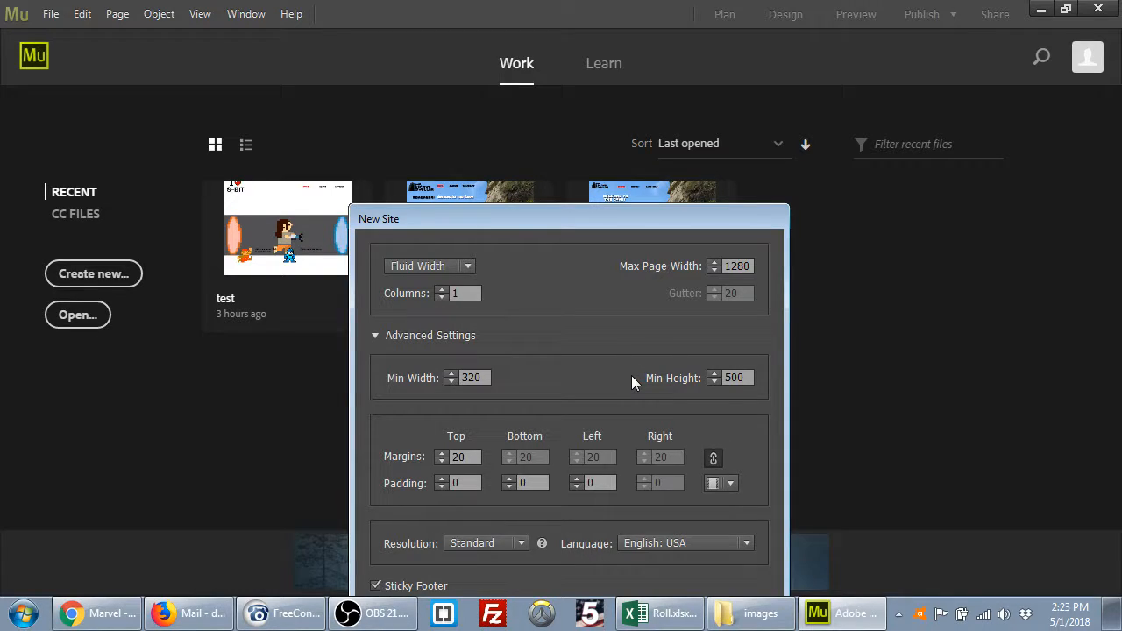
drag(594, 212, 596, 106)
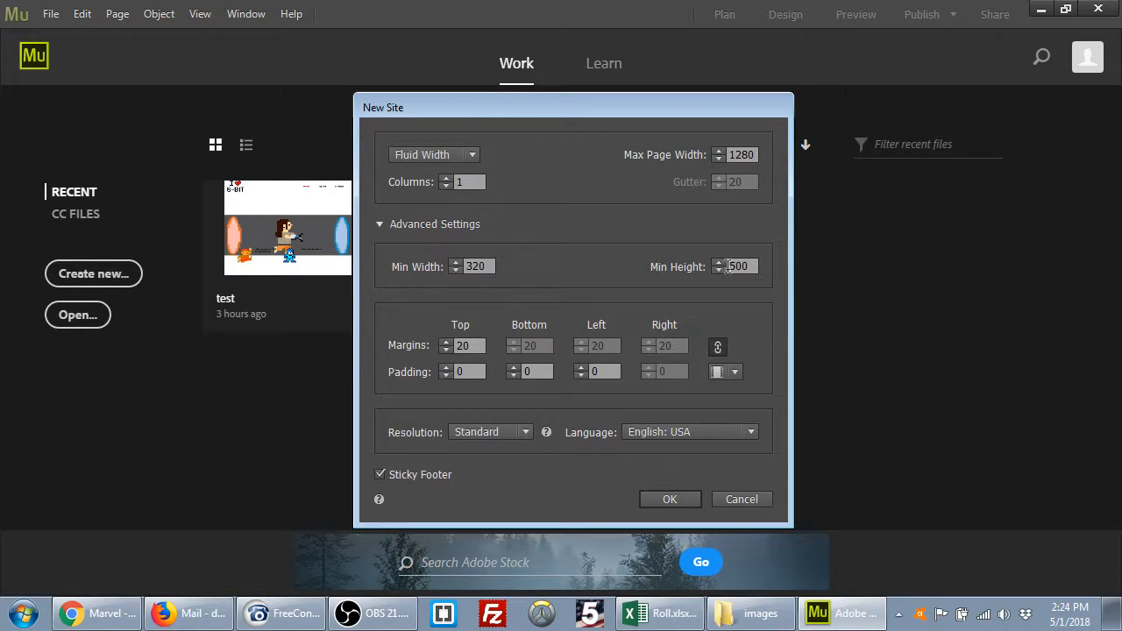
click(669, 500)
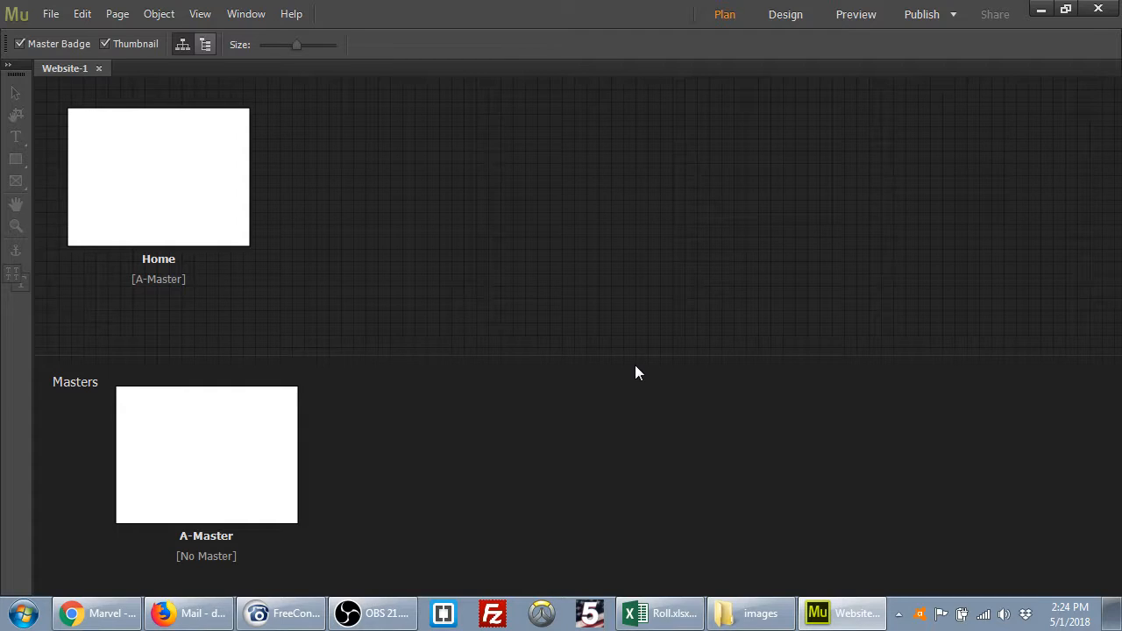
Uncover the desktop by restoring the Muse window to a smaller size, minimising Chrome and moving Muse aside.
click(1065, 9)
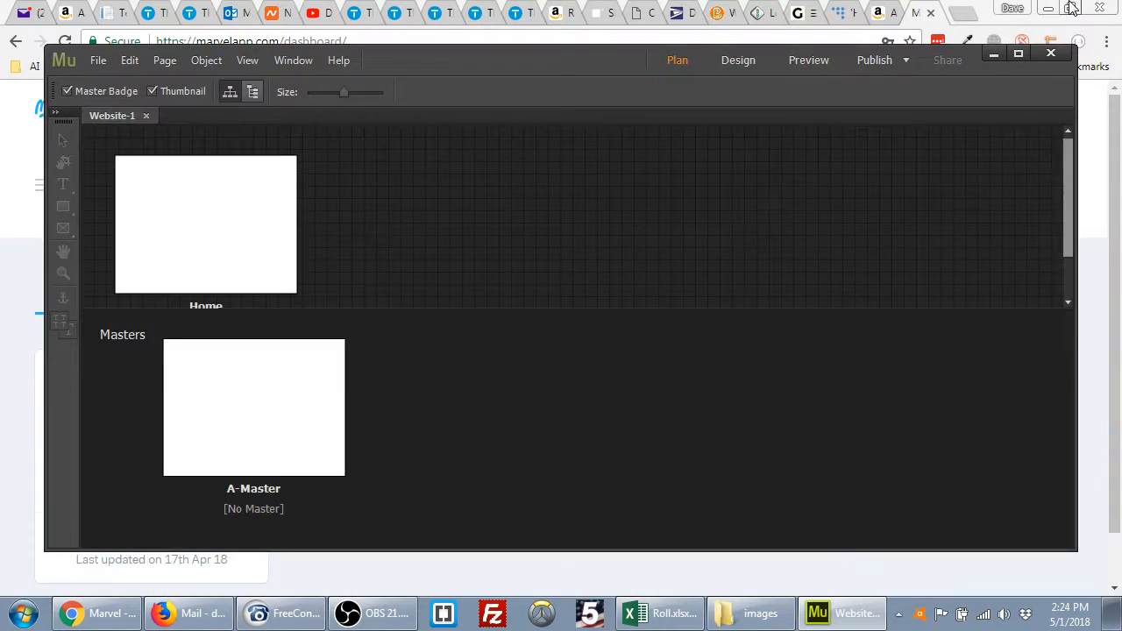
click(1043, 15)
click(1045, 11)
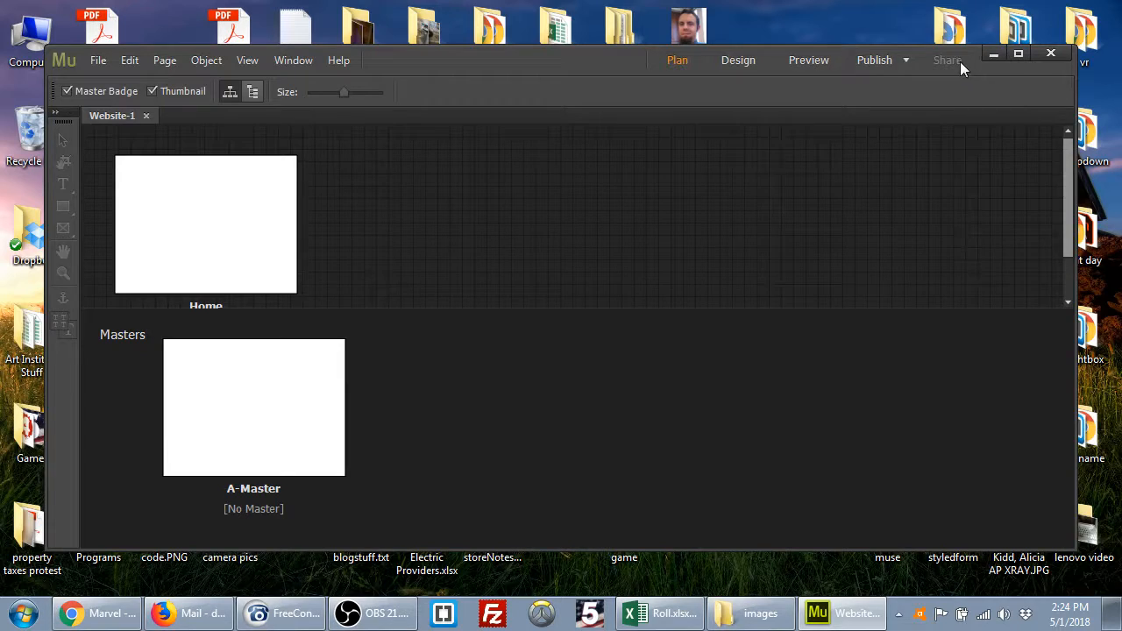
drag(613, 57, 429, 34)
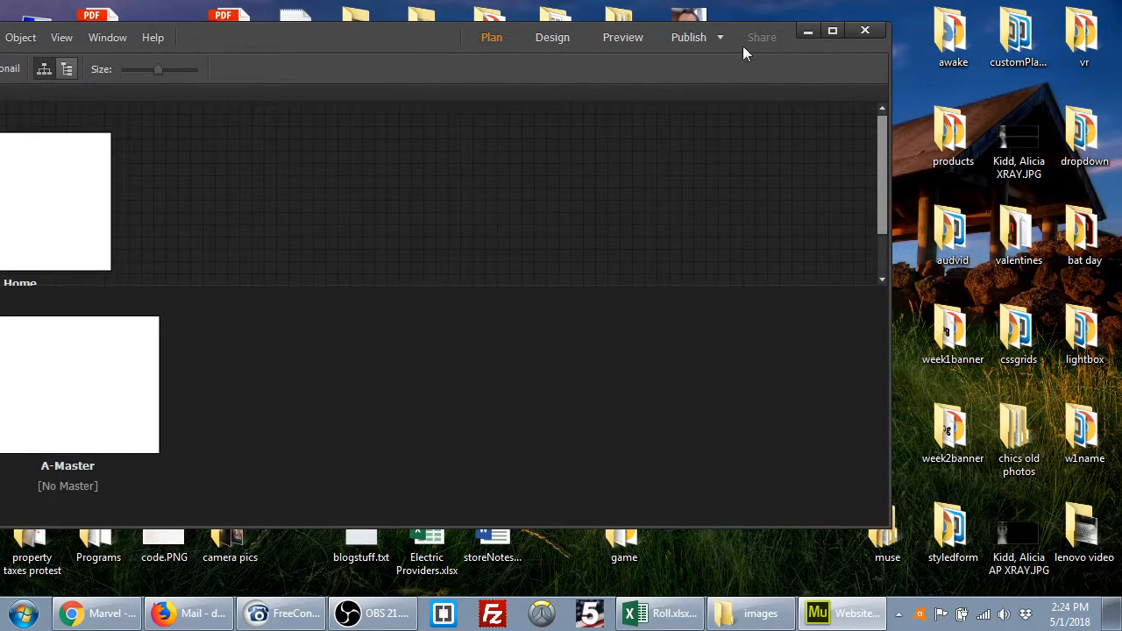
drag(414, 57, 276, 54)
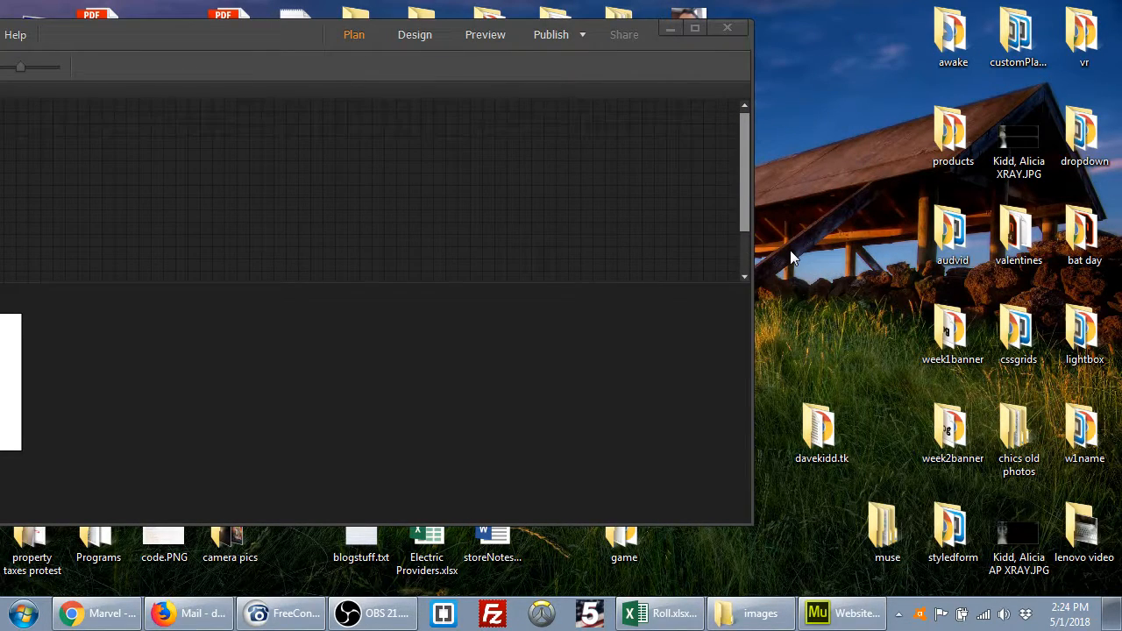
Create a desktop folder named 8bit and place it beside the awake folder.
right_click(790, 250)
mouse_move(649, 504)
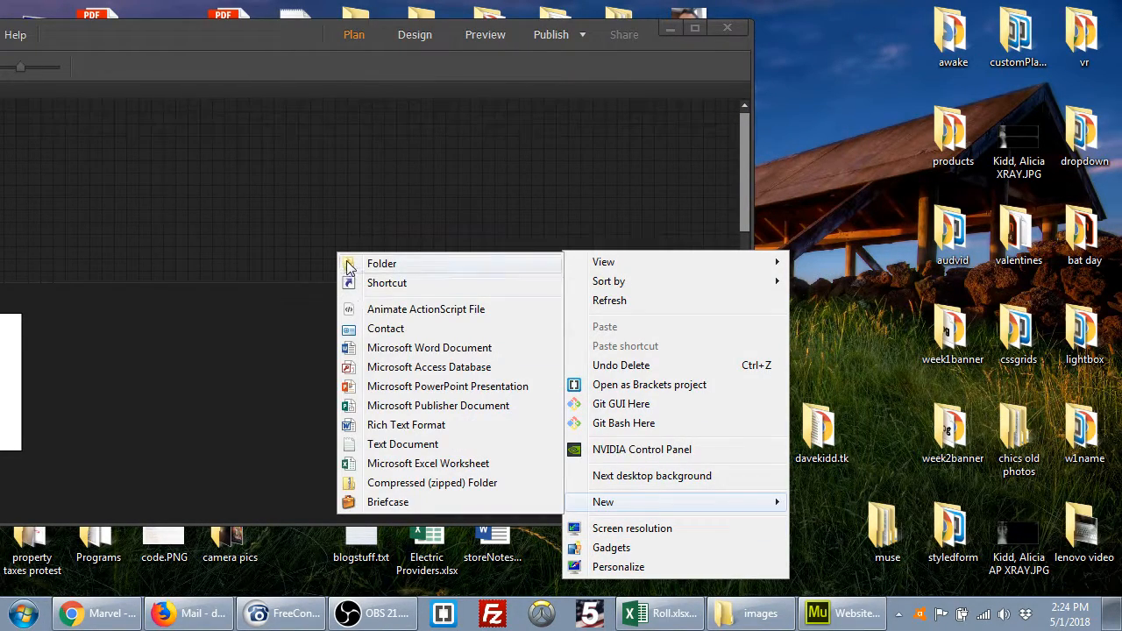
click(381, 263)
text(8bit)
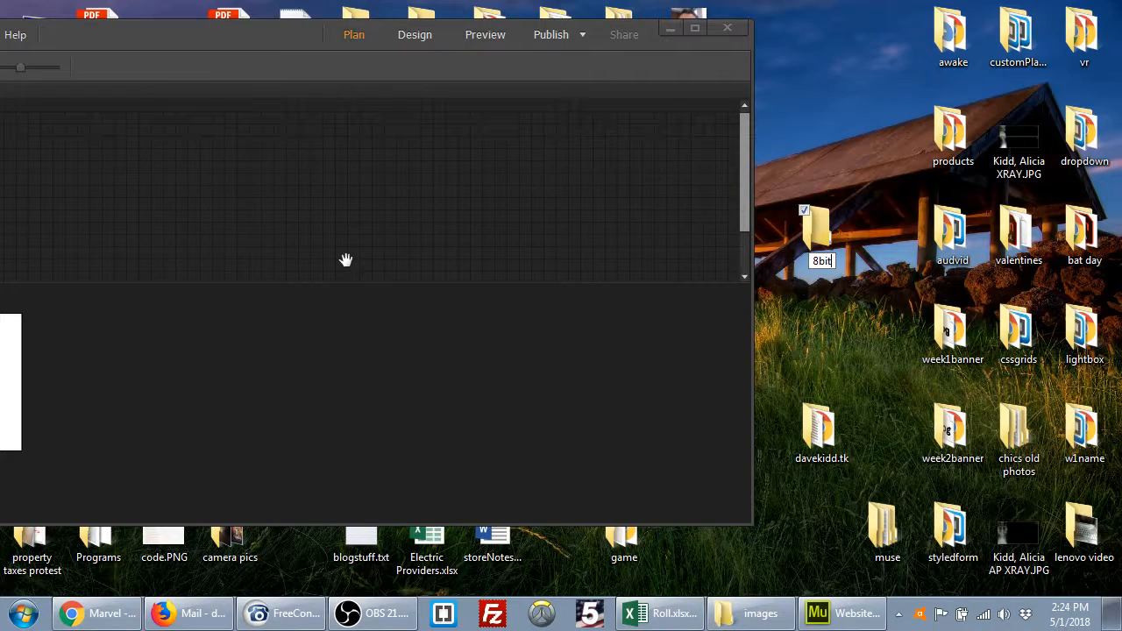
key(Return)
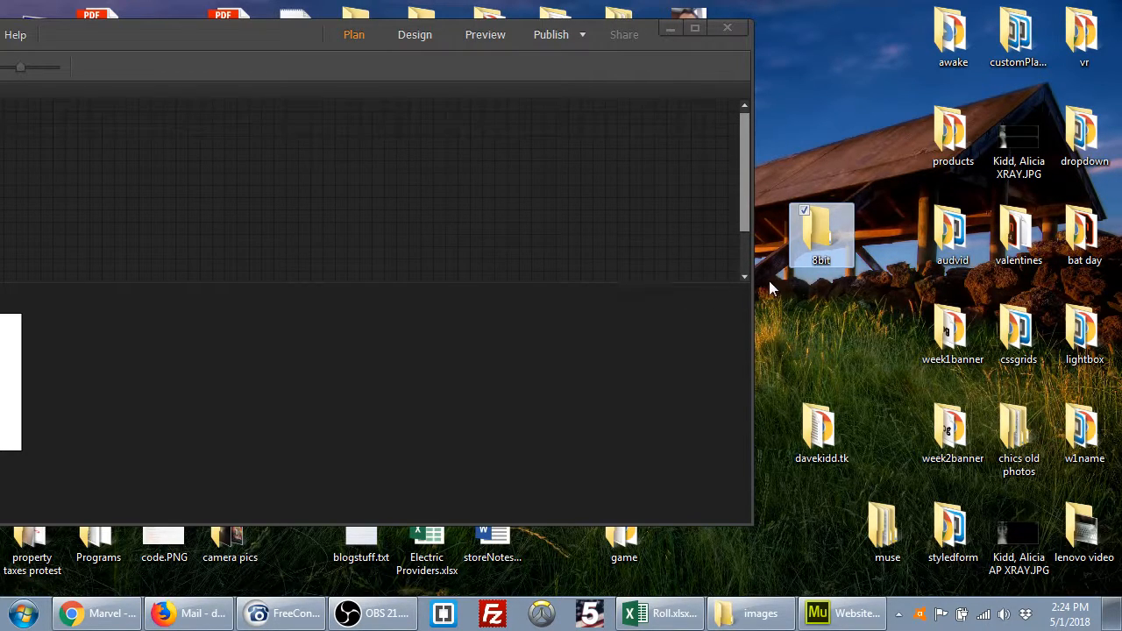
drag(820, 232, 856, 49)
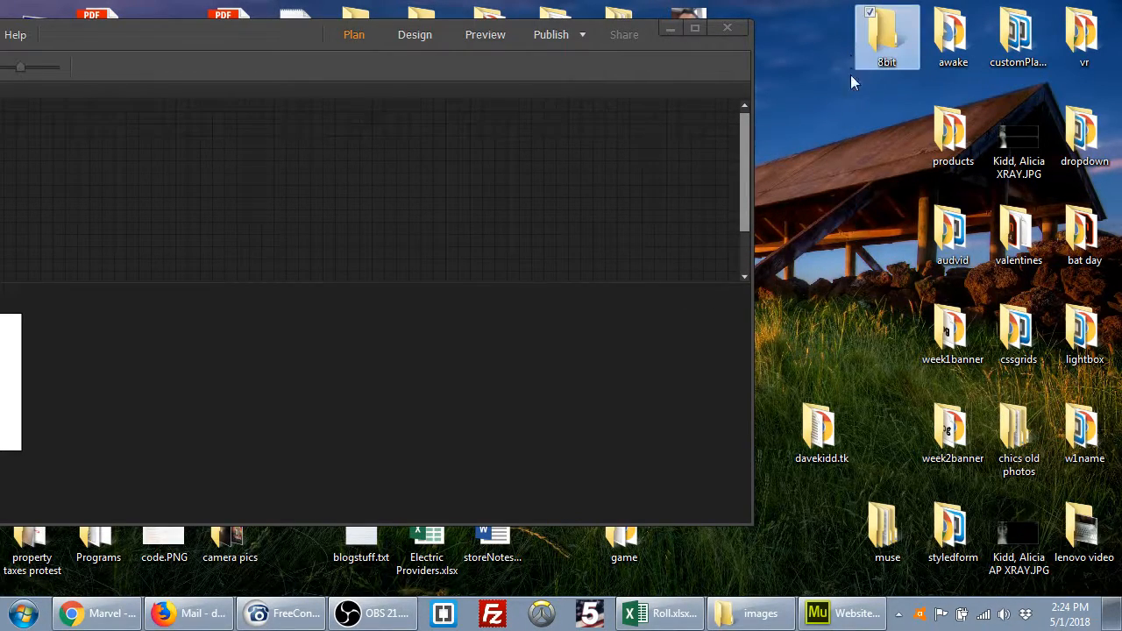
Bring Muse back to full size and save the site as 8bit in the desktop's 8bit folder.
mouse_move(264, 29)
mouse_down()
mouse_move(582, 66)
mouse_move(539, 137)
mouse_move(518, 108)
mouse_up()
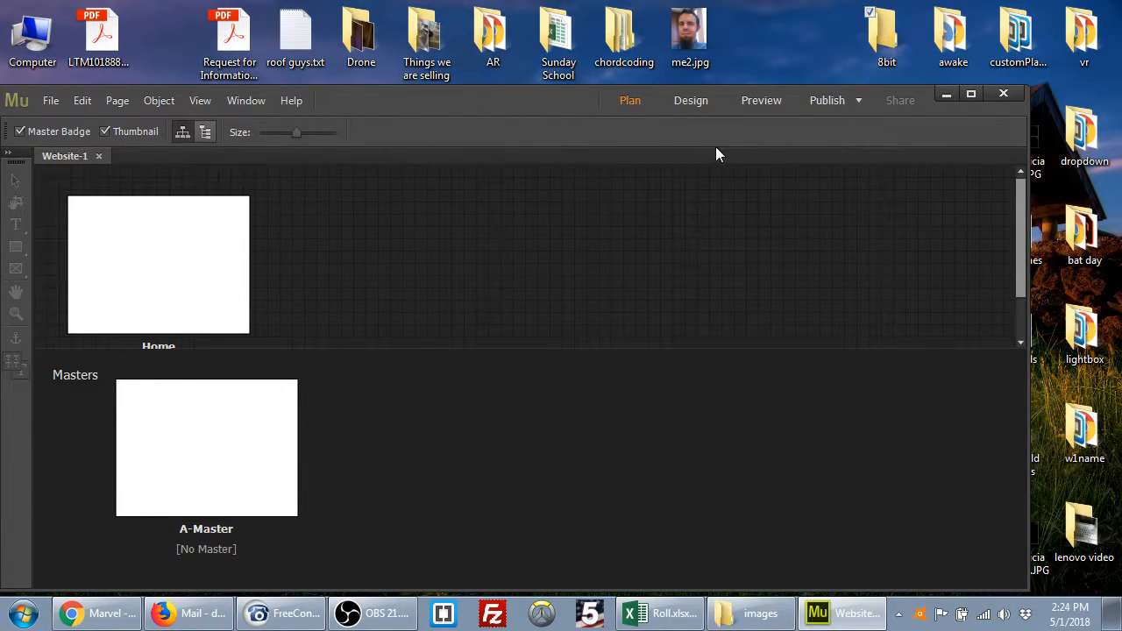
click(971, 93)
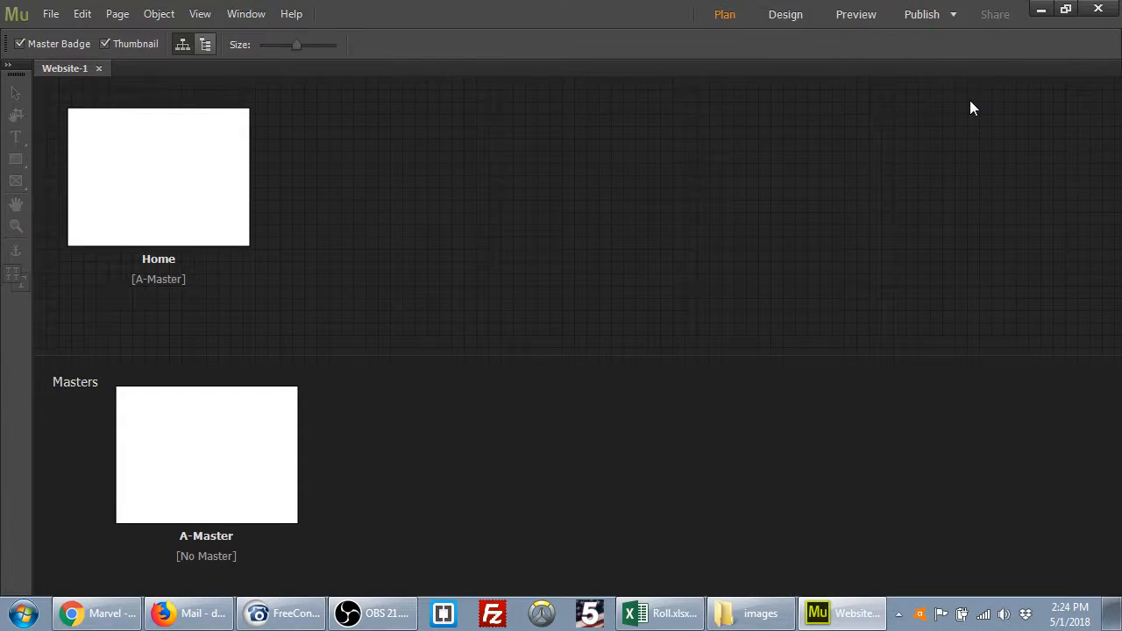
click(50, 14)
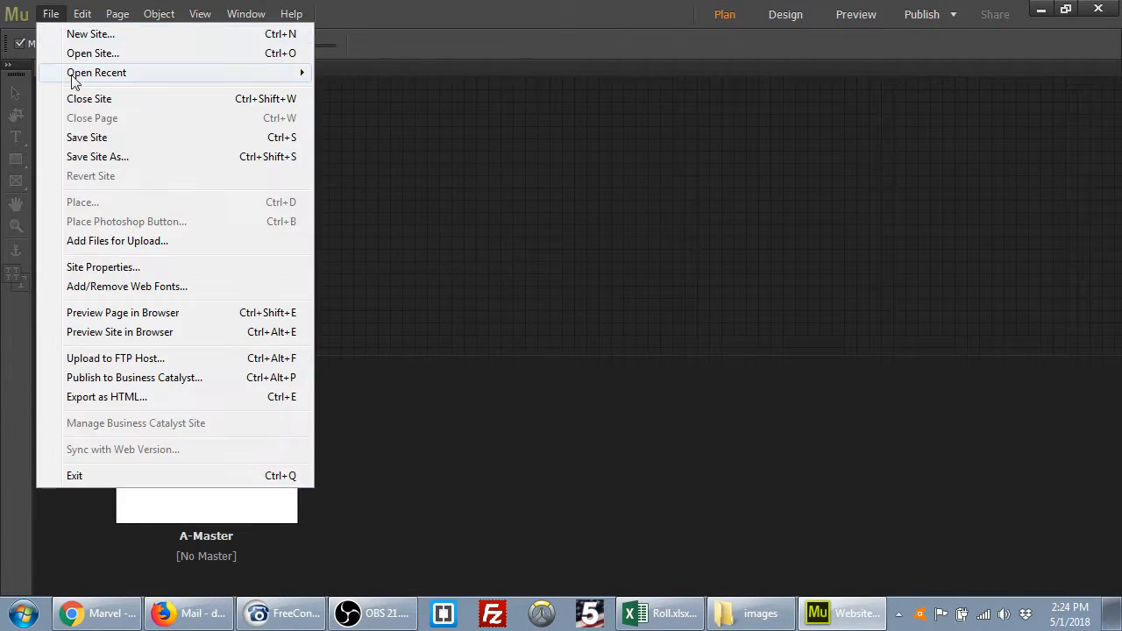
click(123, 162)
click(91, 118)
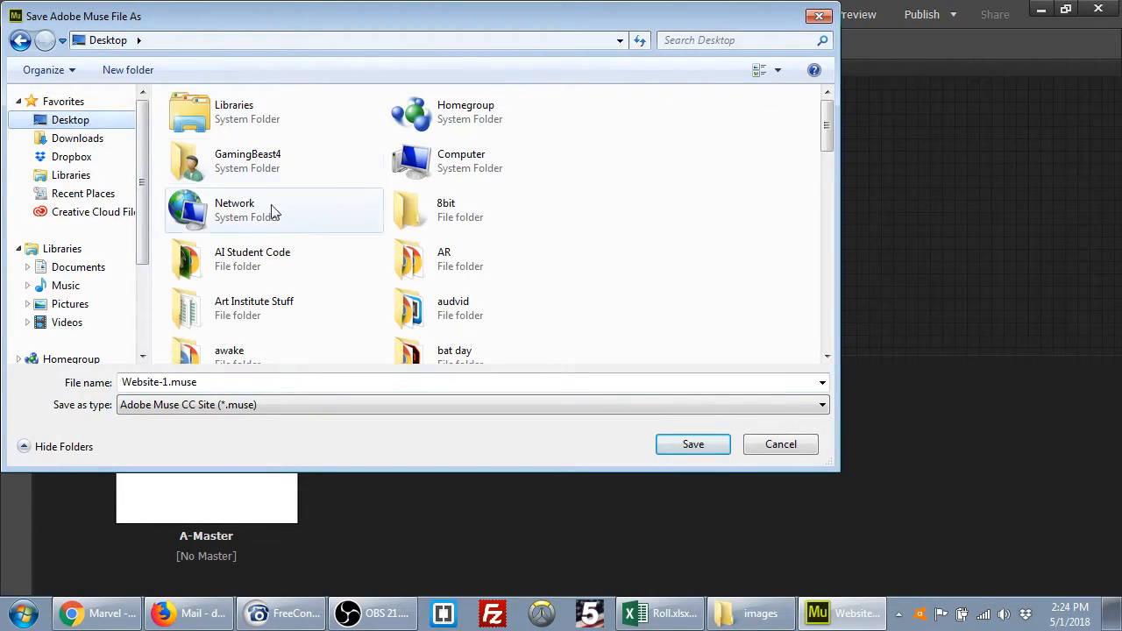
double_click(481, 209)
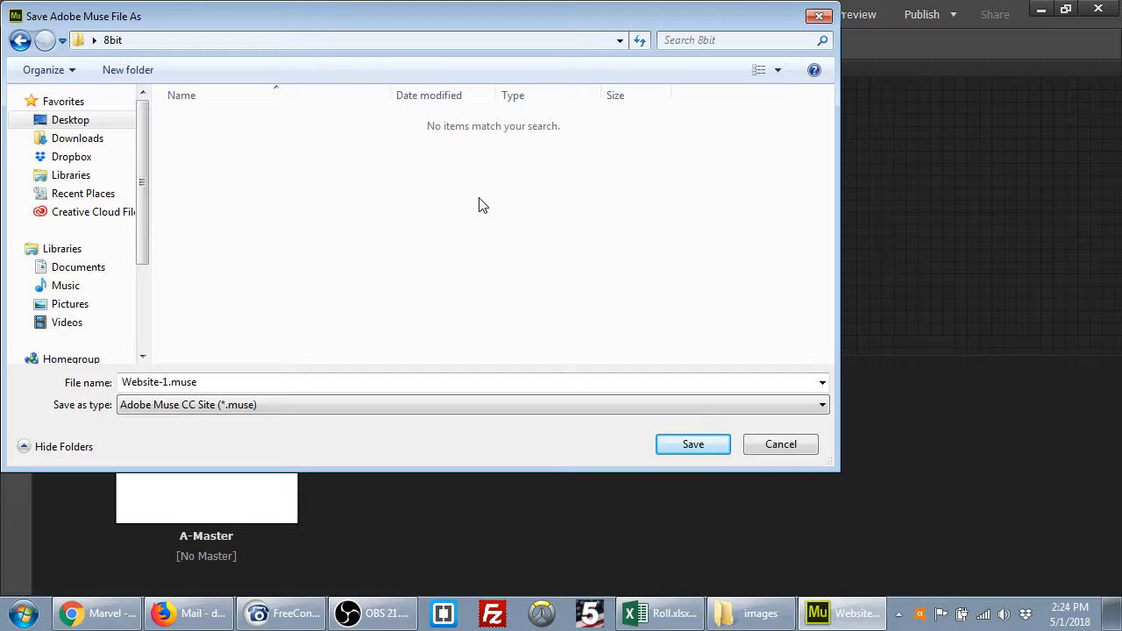
click(234, 379)
text(8bit)
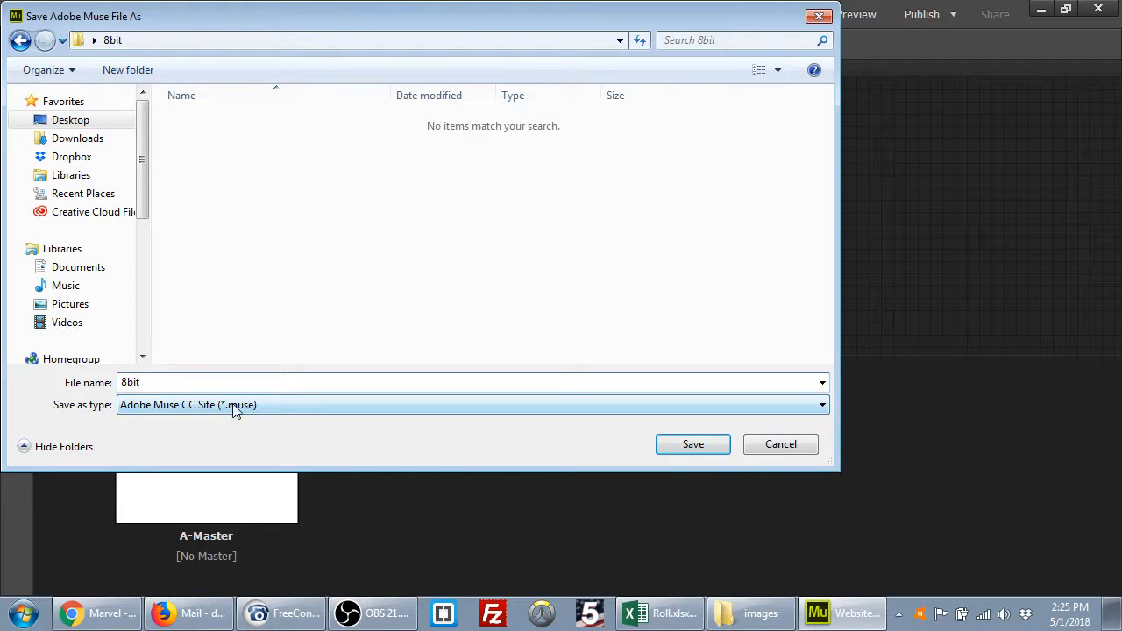
click(693, 445)
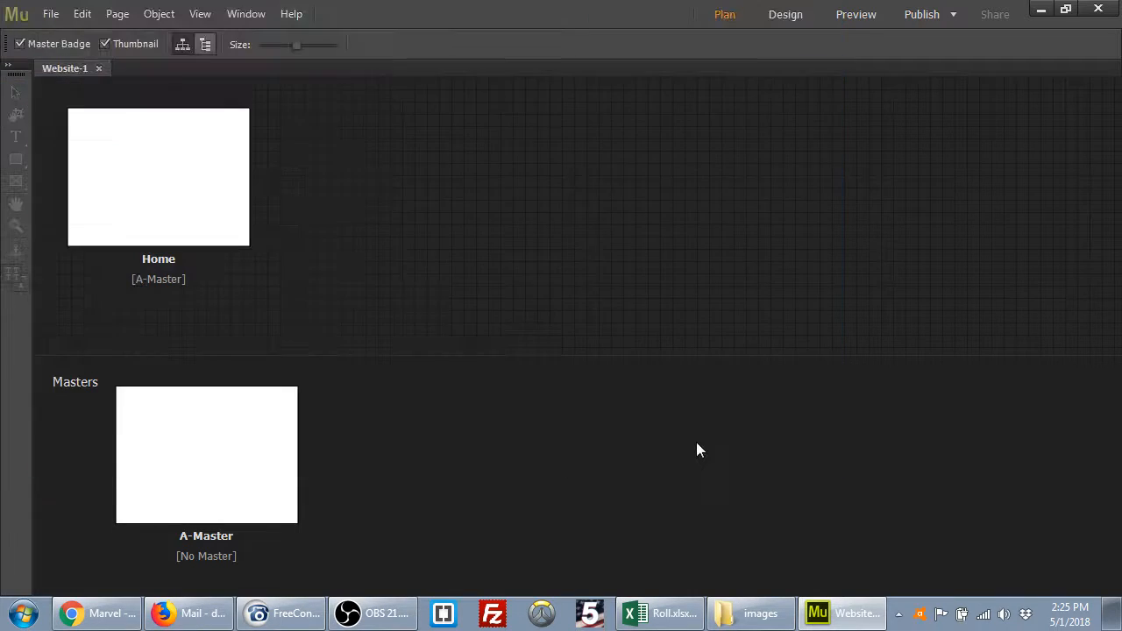
Shrink the Muse window and open the desktop's 8bit folder beside it to inspect the saved files.
click(1064, 11)
double_click(892, 44)
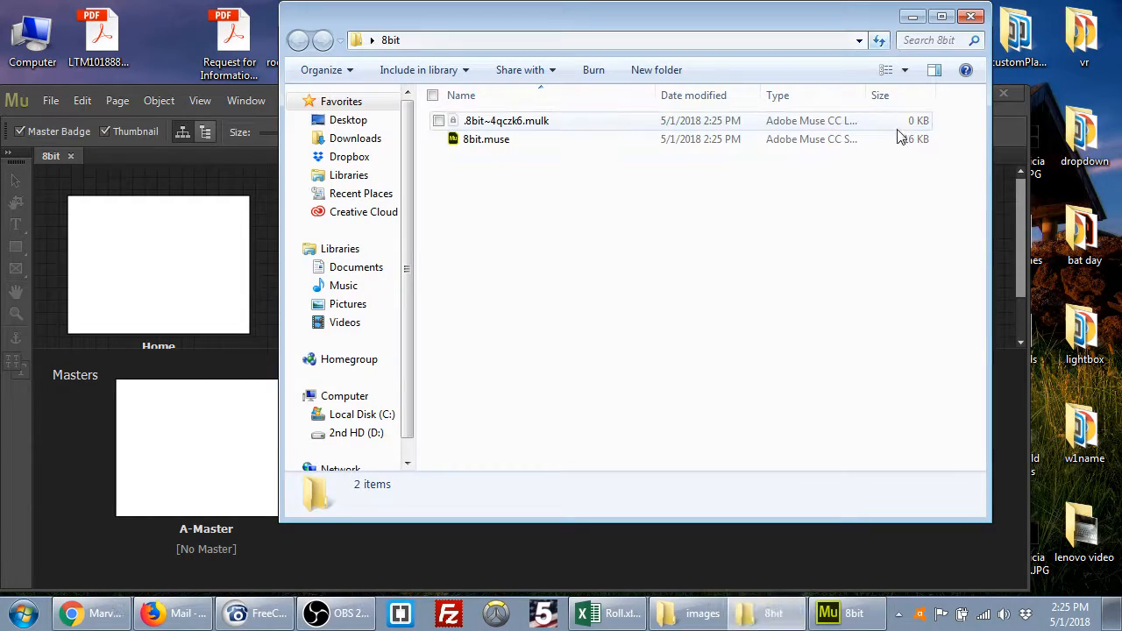
drag(613, 35, 785, 100)
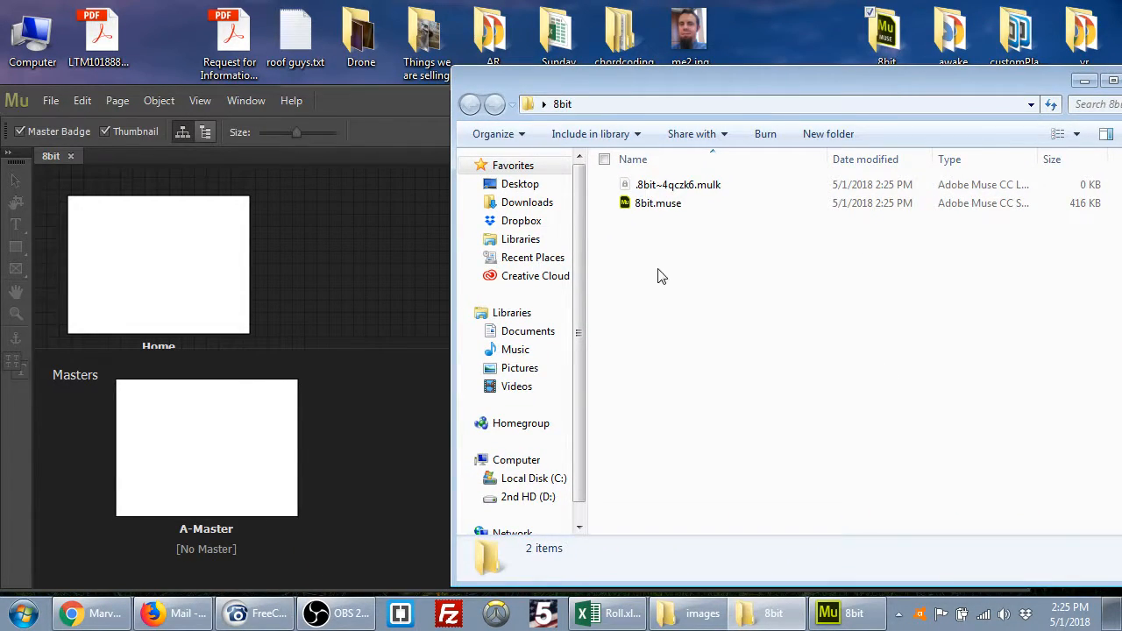
Check the saved 8bit.muse file in the 8bit folder, minimise the folder window and bring Muse back to full size.
drag(645, 231, 706, 202)
drag(653, 230, 638, 213)
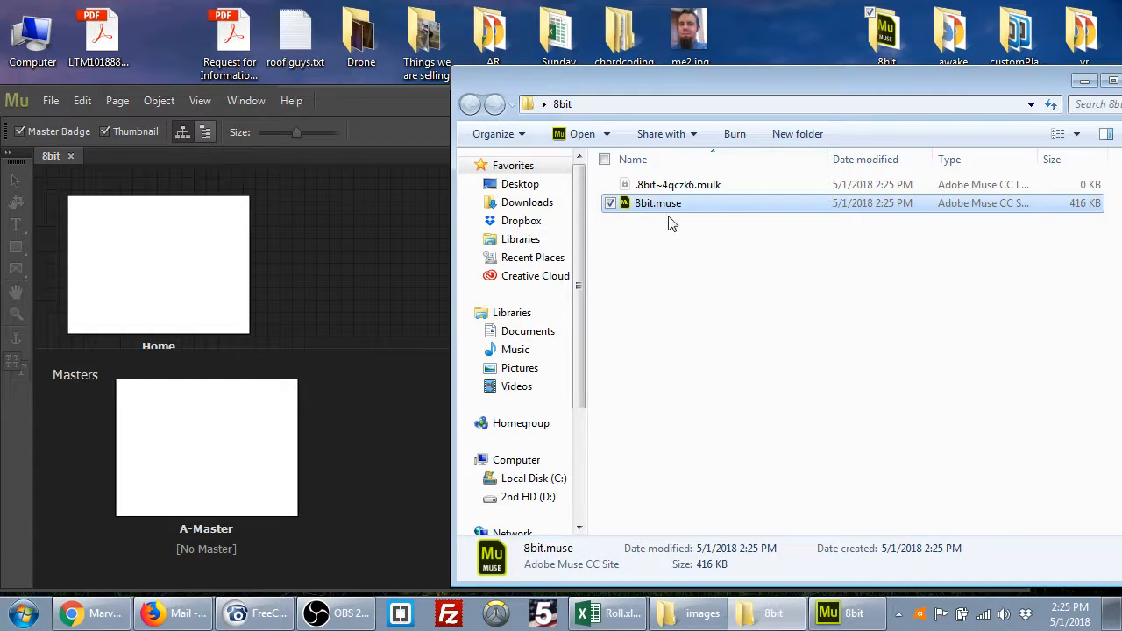
click(685, 236)
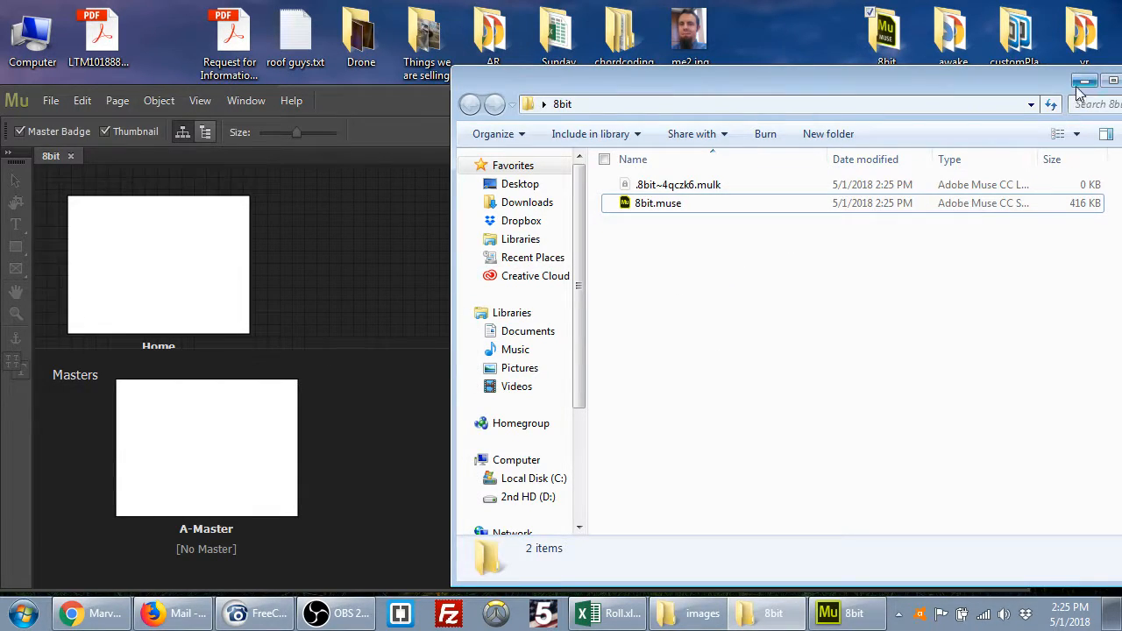
drag(1039, 82, 885, 64)
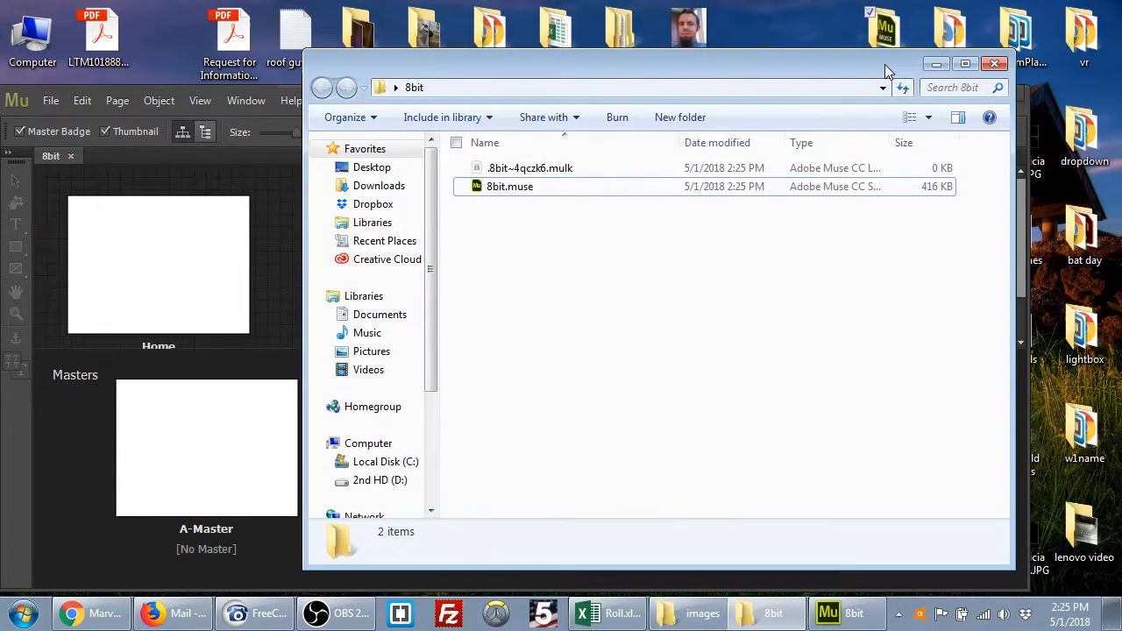
click(929, 64)
click(971, 94)
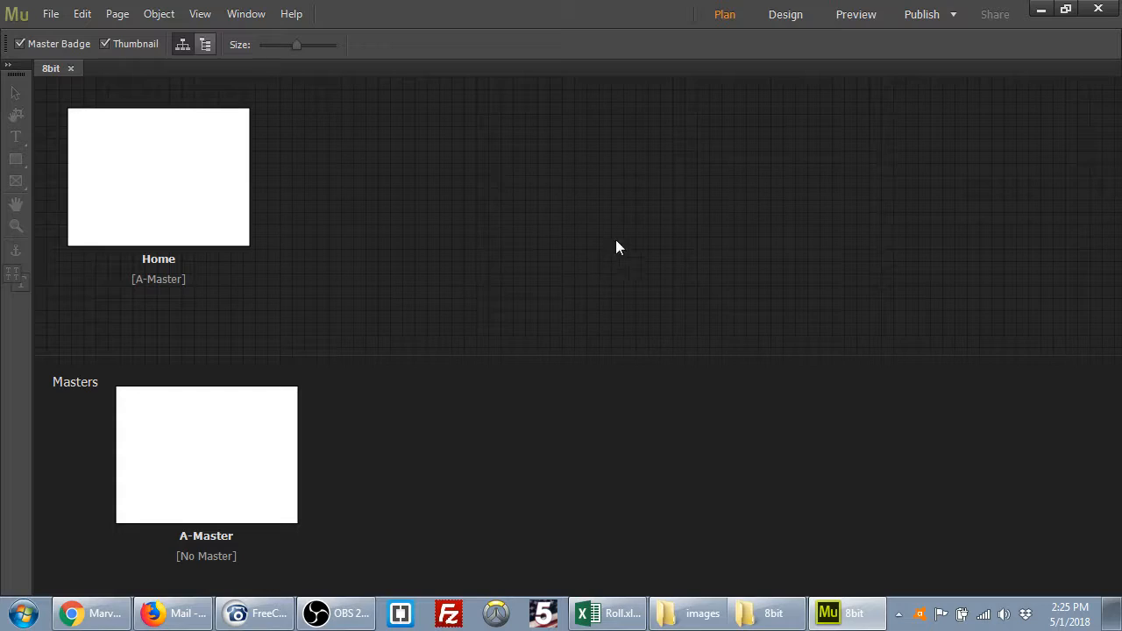
Open the Home page in Design view and preview it, closing and reopening the preview once.
mouse_move(158, 240)
click(801, 22)
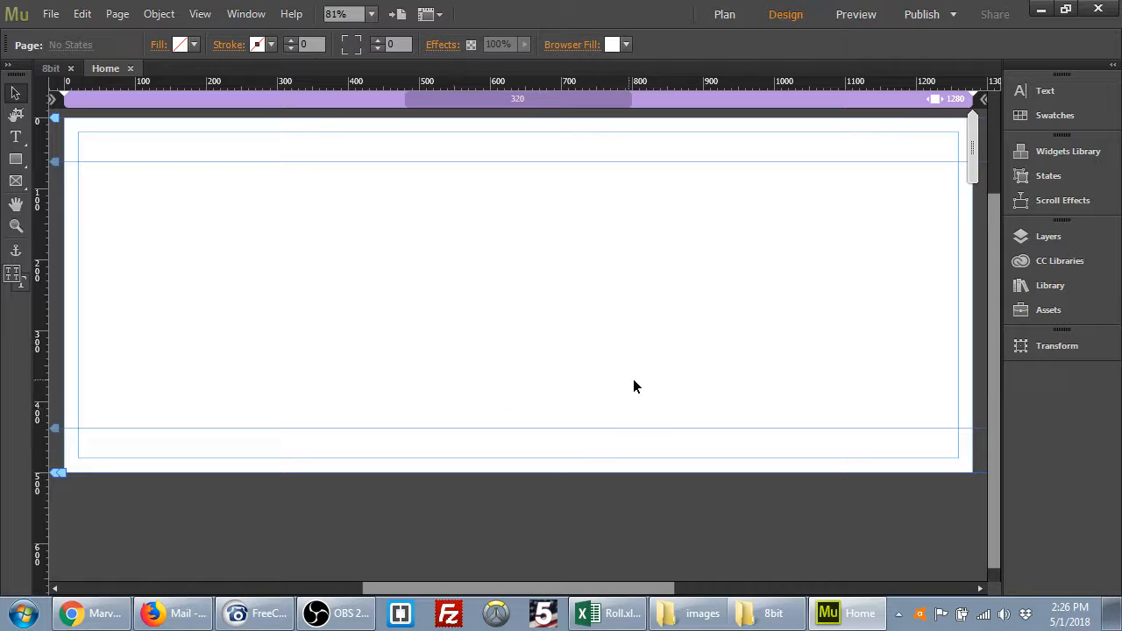
click(852, 16)
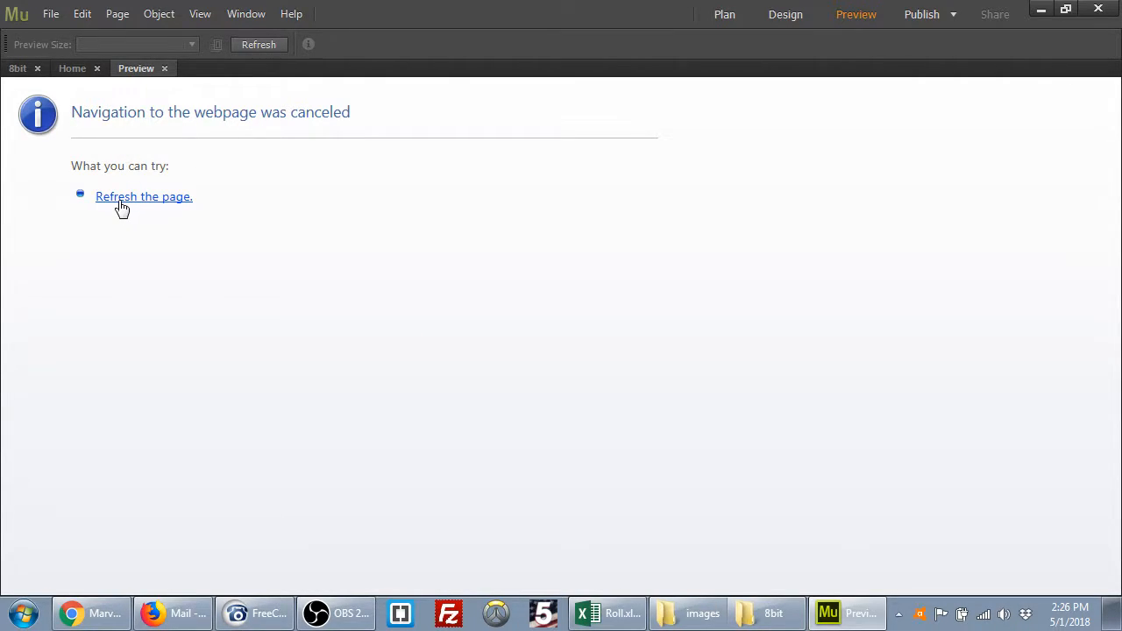
click(165, 68)
click(856, 14)
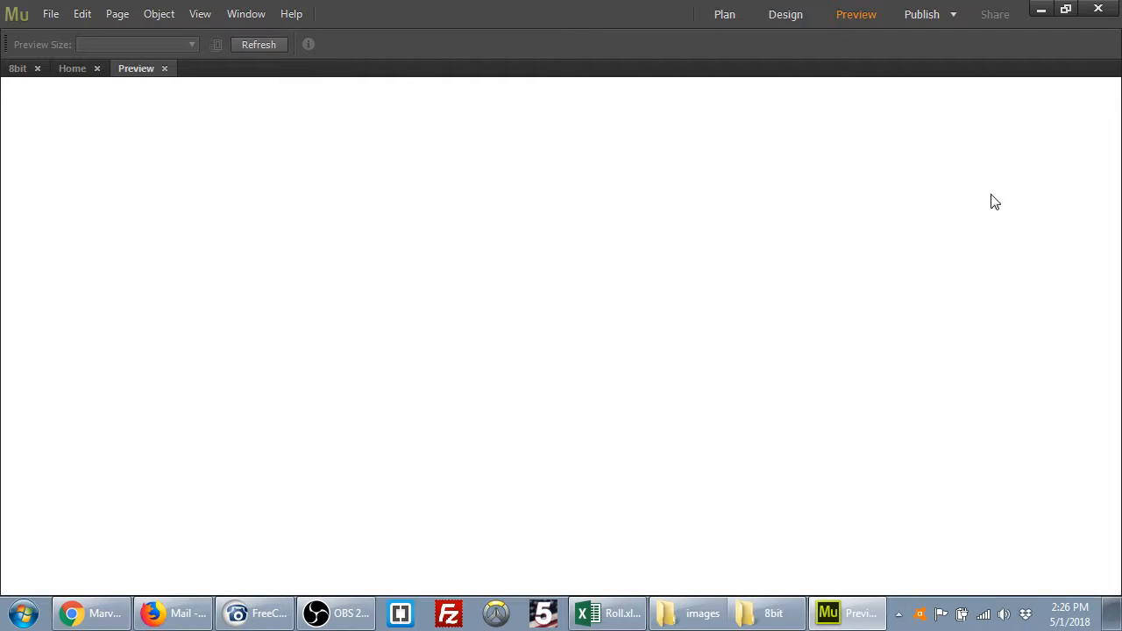
Review the available publishing options without choosing one.
click(953, 15)
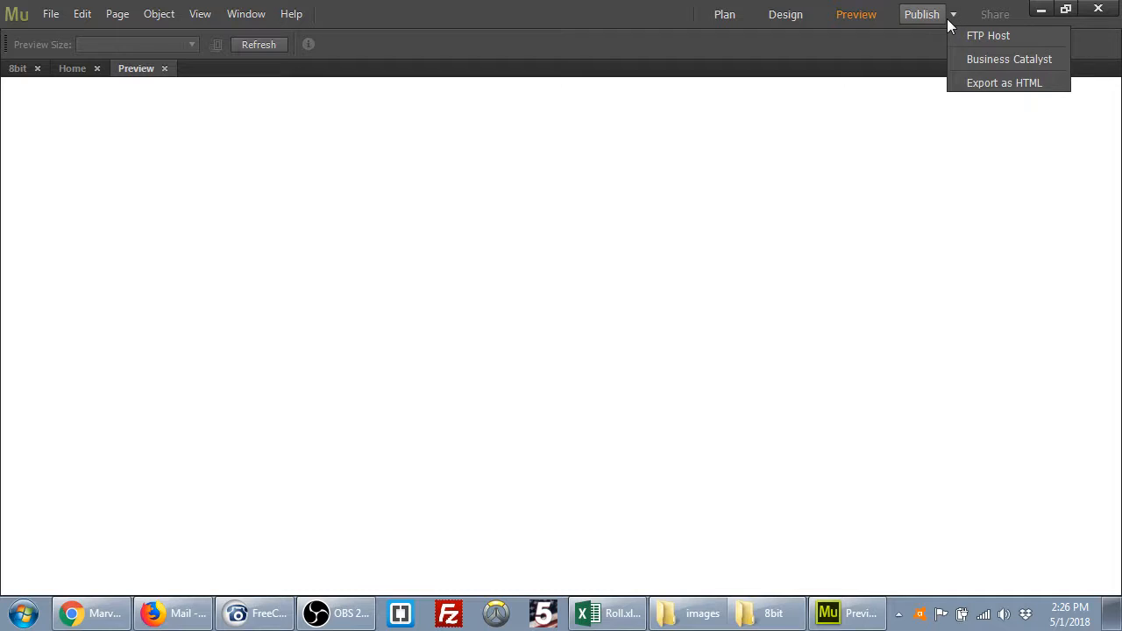
click(969, 35)
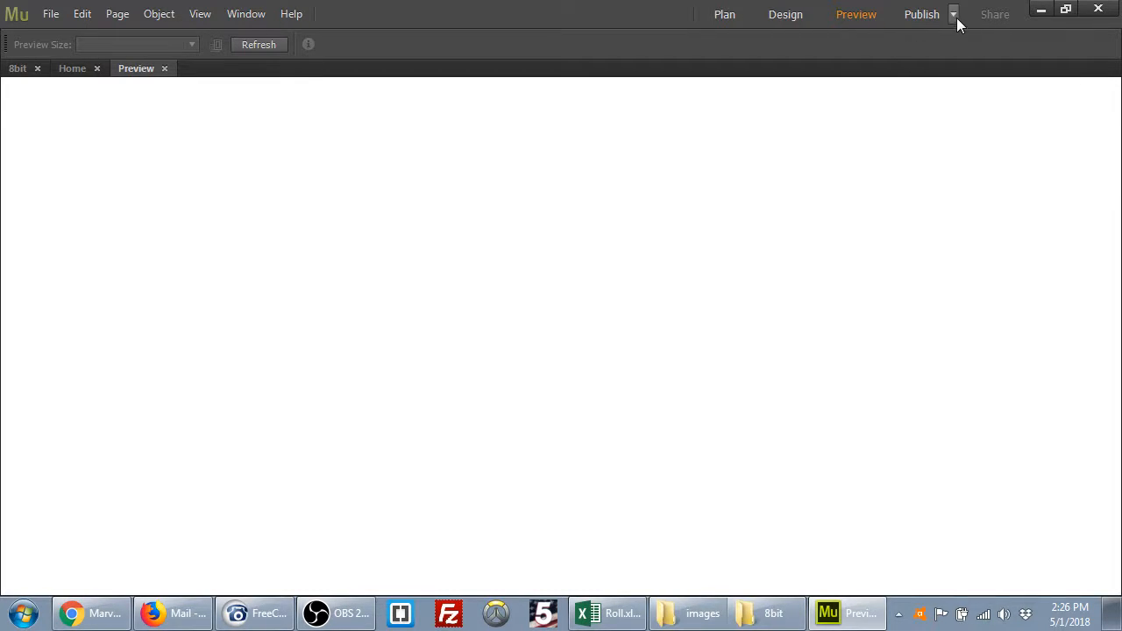
click(953, 16)
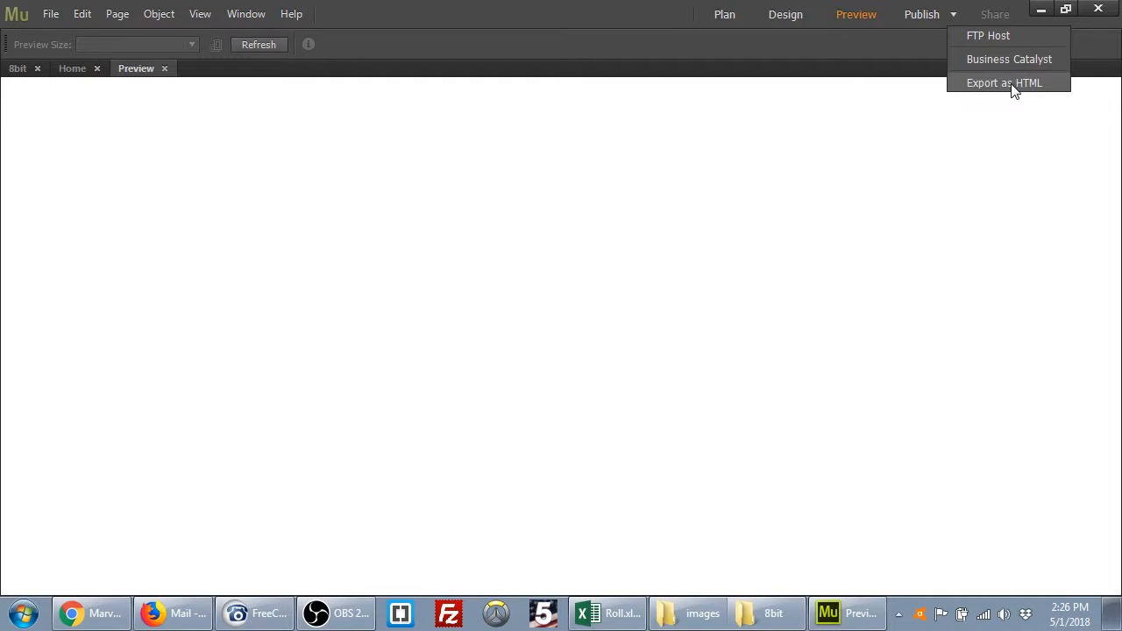
click(893, 46)
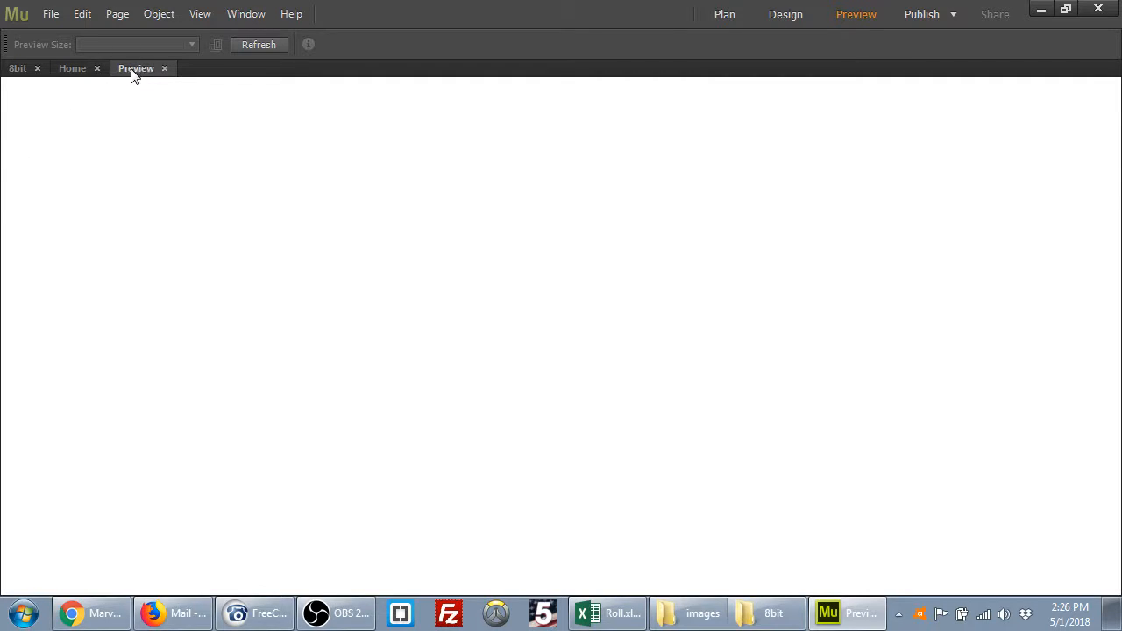
Close the preview, return to the Plan view and add two pages named About and Contact after Home.
click(163, 69)
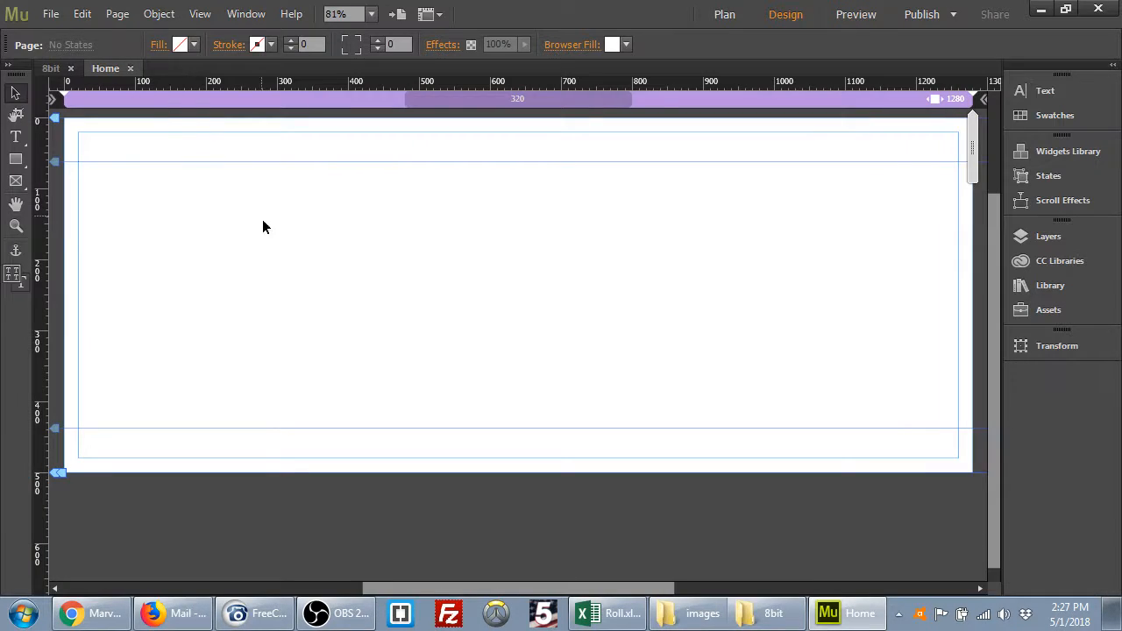
click(724, 15)
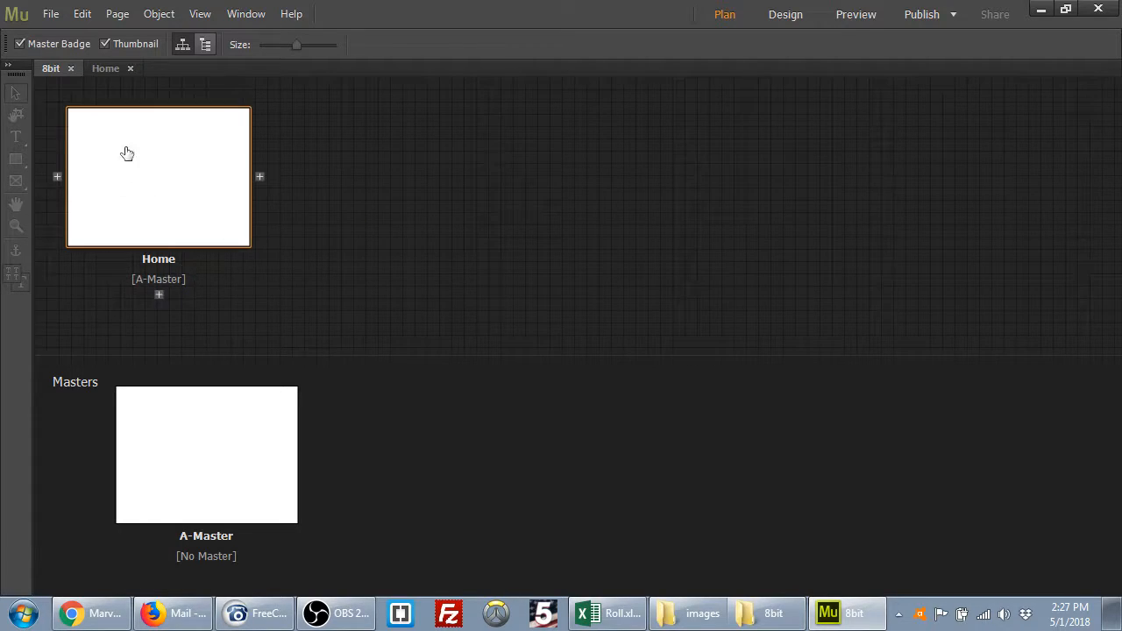
click(259, 177)
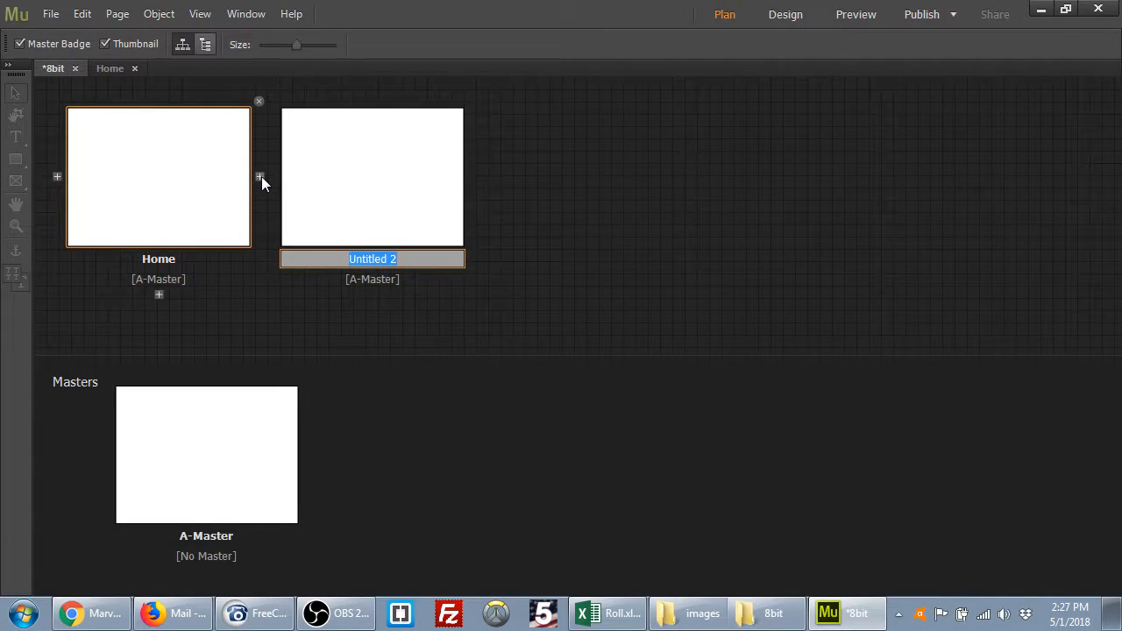
text(About)
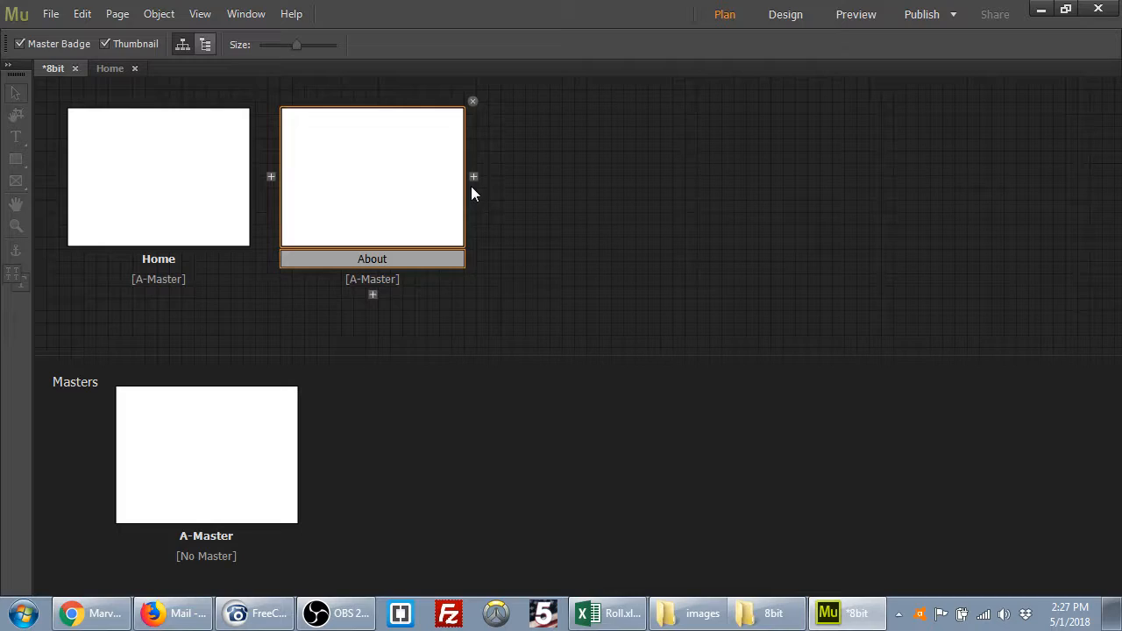
click(473, 177)
text(Contact)
key(Return)
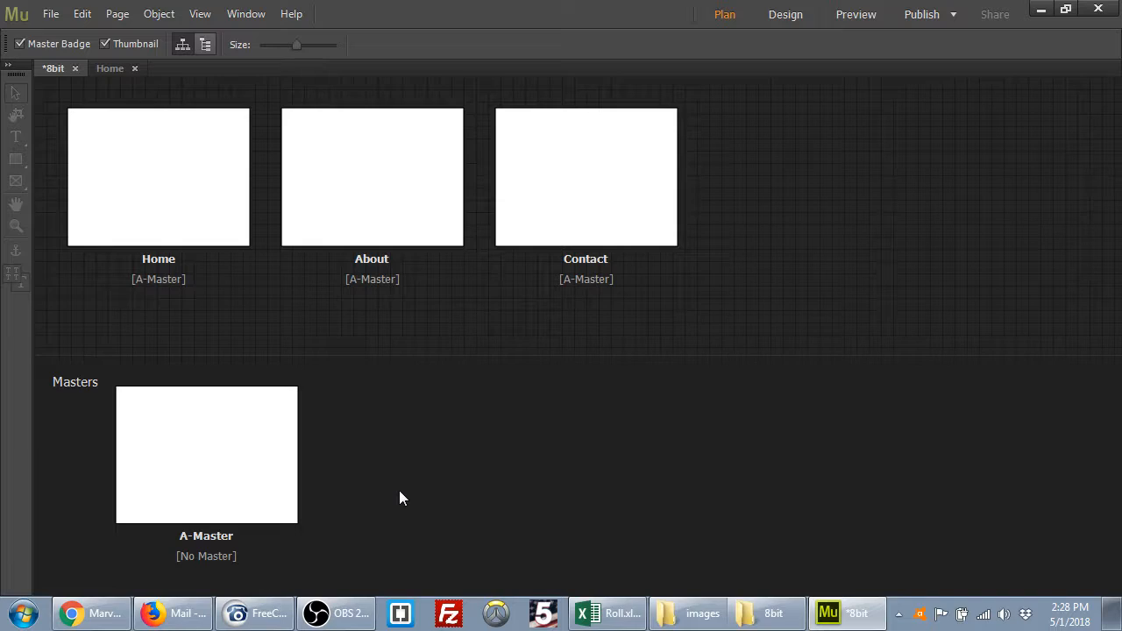
key(ctrl+s)
Try the vertical site map layout, return to the horizontal one and make the page thumbnails slightly smaller.
click(202, 46)
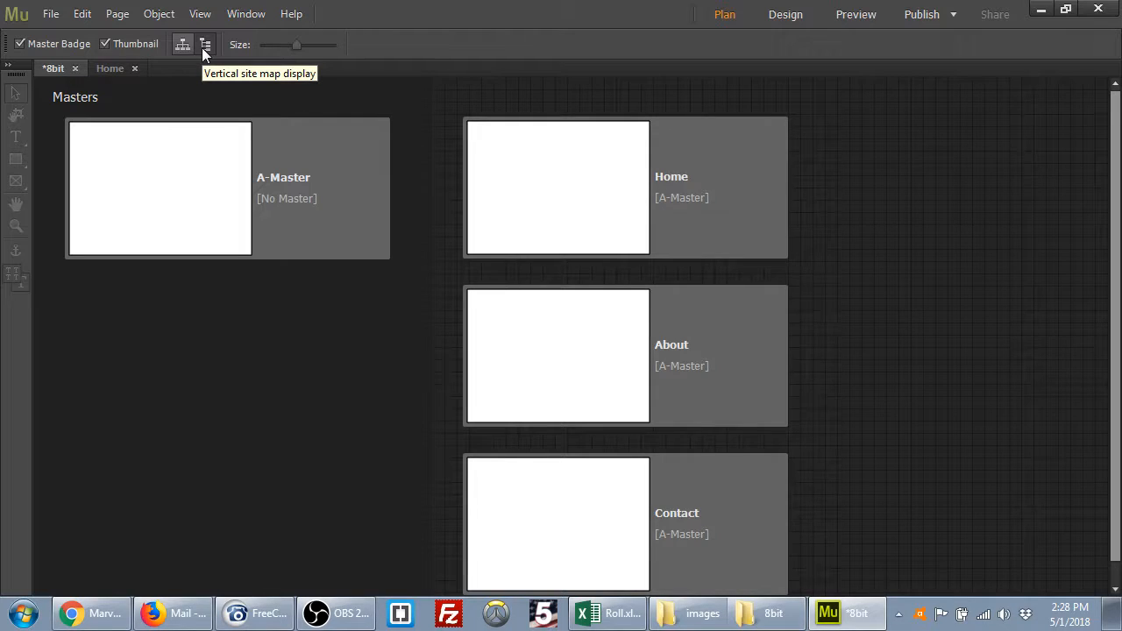
mouse_move(299, 47)
mouse_down()
mouse_move(279, 43)
mouse_move(288, 49)
mouse_up()
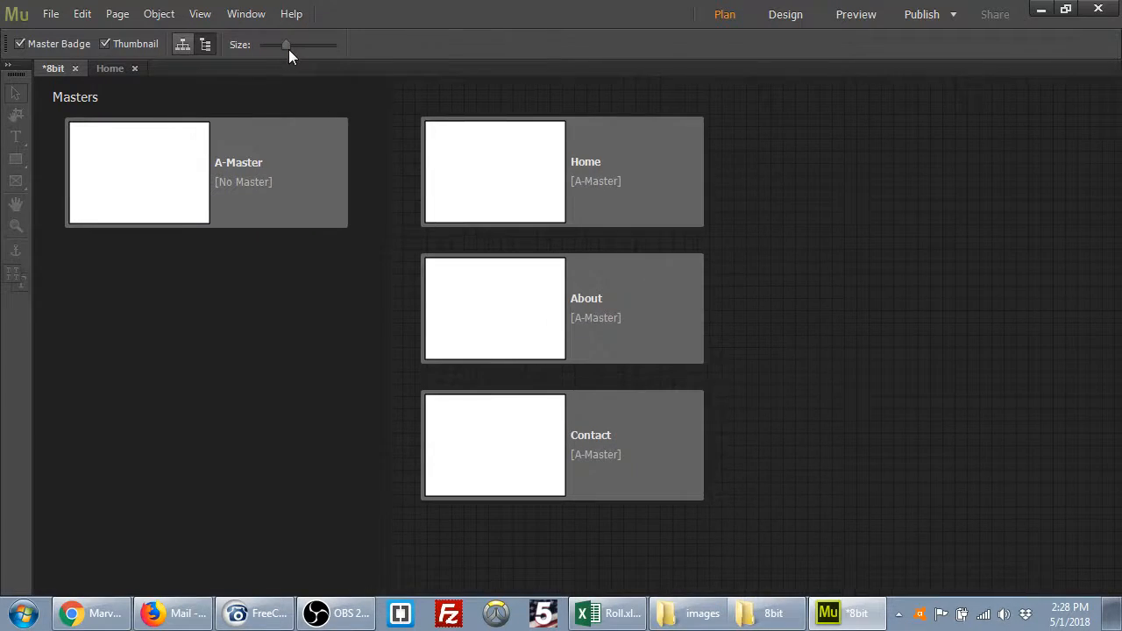
click(182, 44)
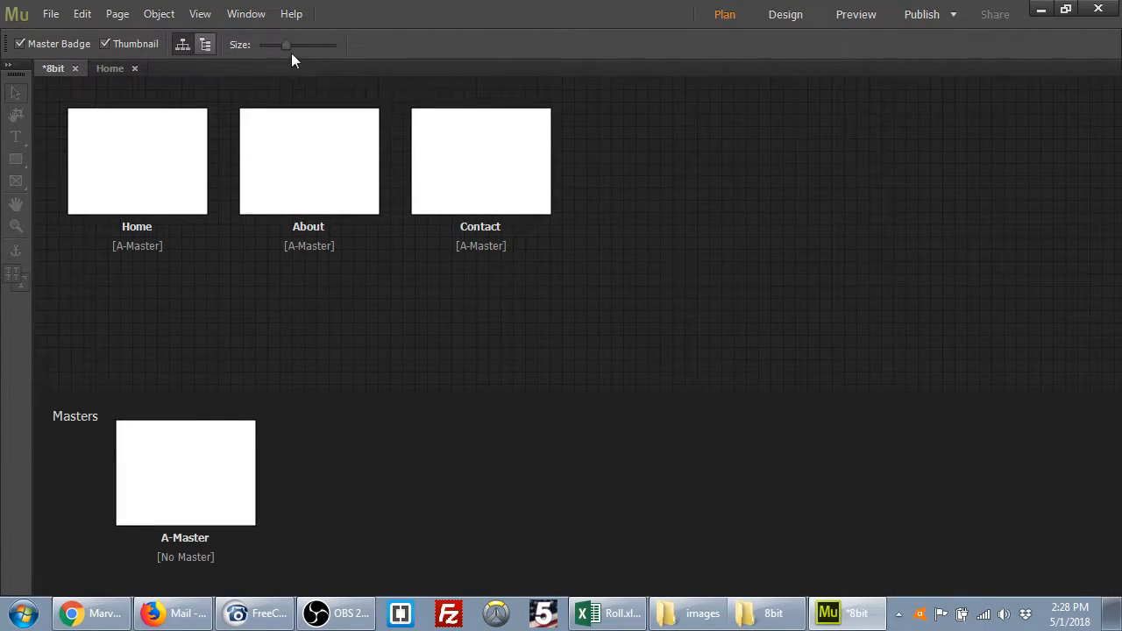
drag(286, 49, 288, 49)
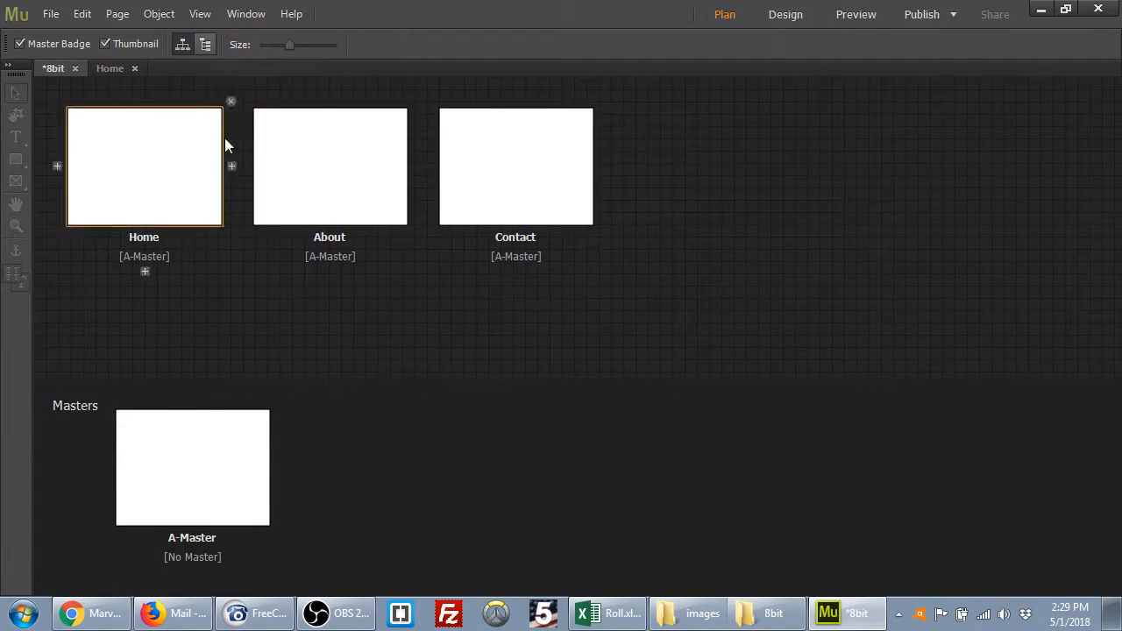
Turn the site map's thumbnails and master badges off and back on to compare the display.
click(106, 43)
click(106, 43)
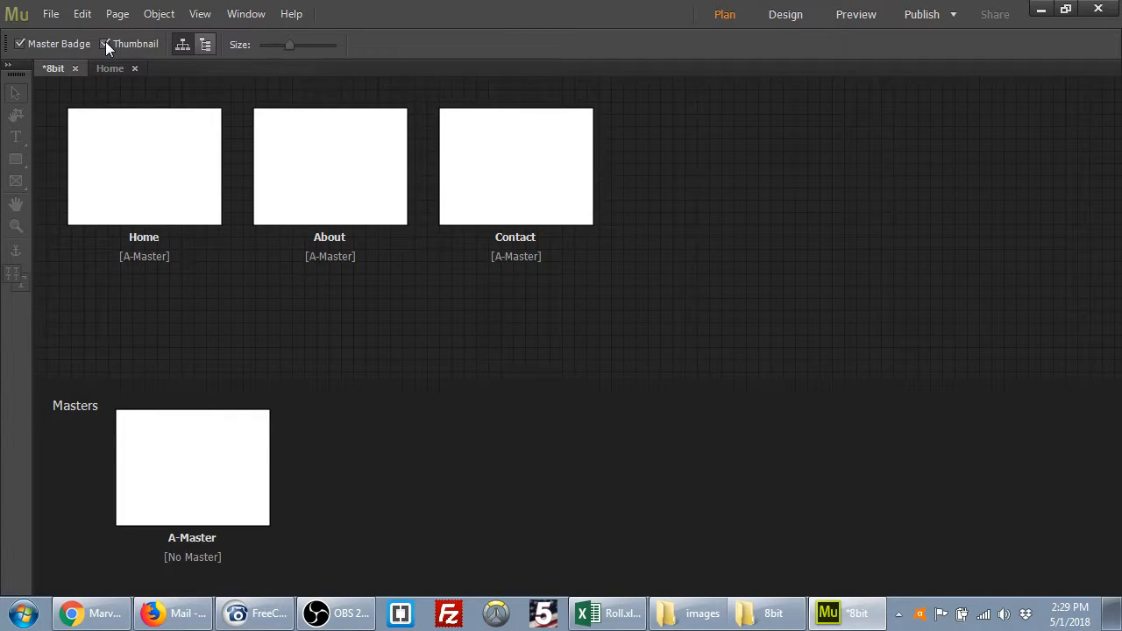
click(19, 44)
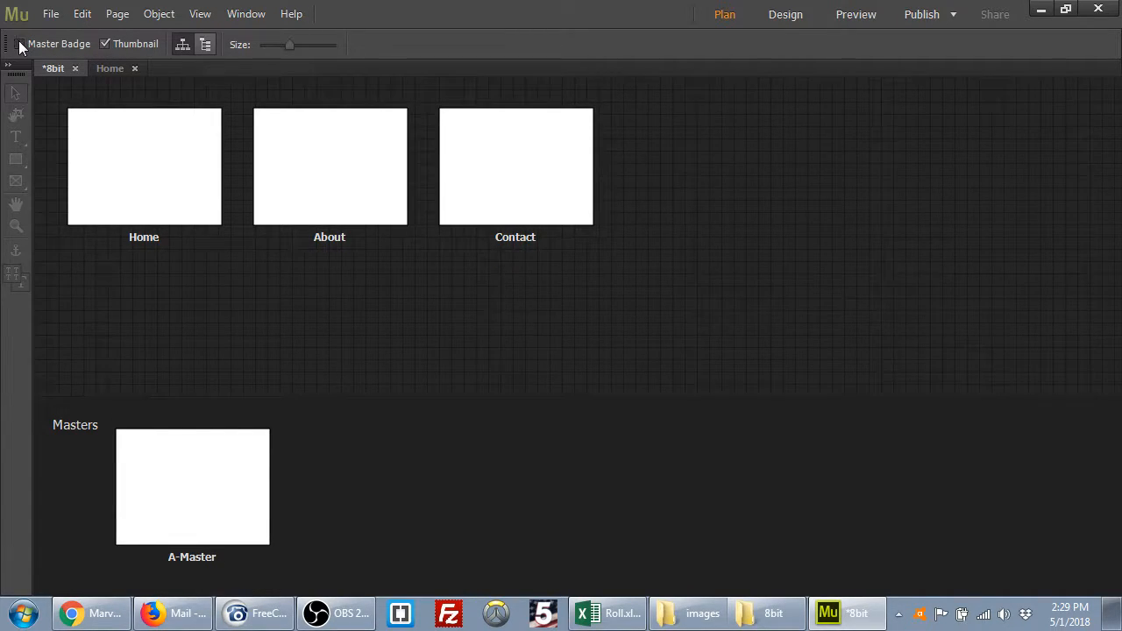
click(19, 44)
click(20, 44)
click(19, 44)
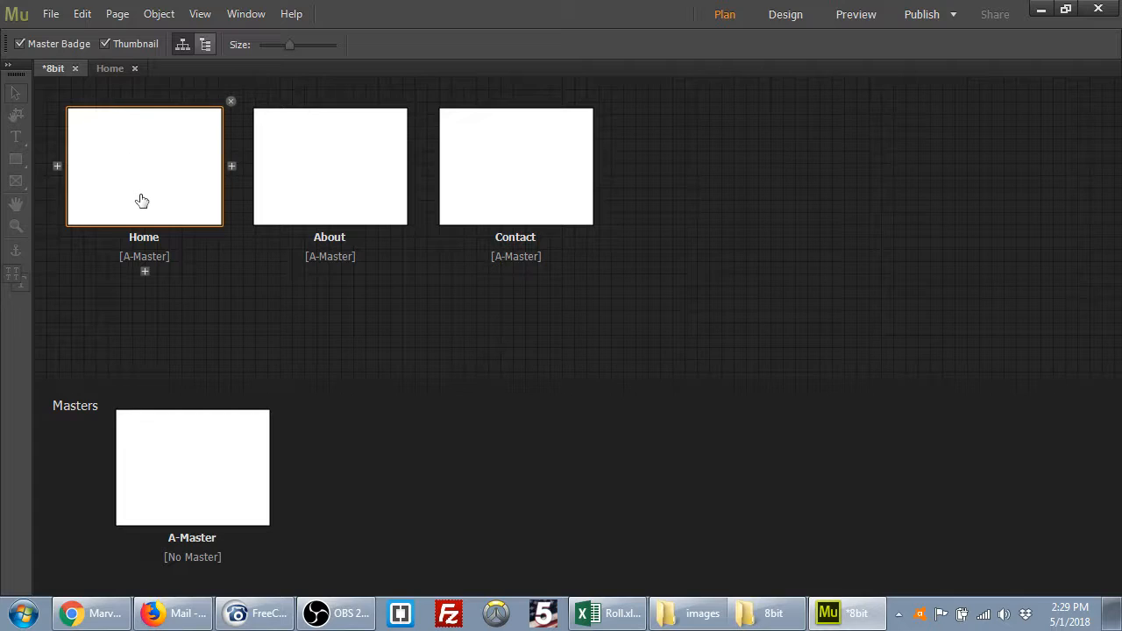
Save the site and open the A-Master page for editing.
key(ctrl+s)
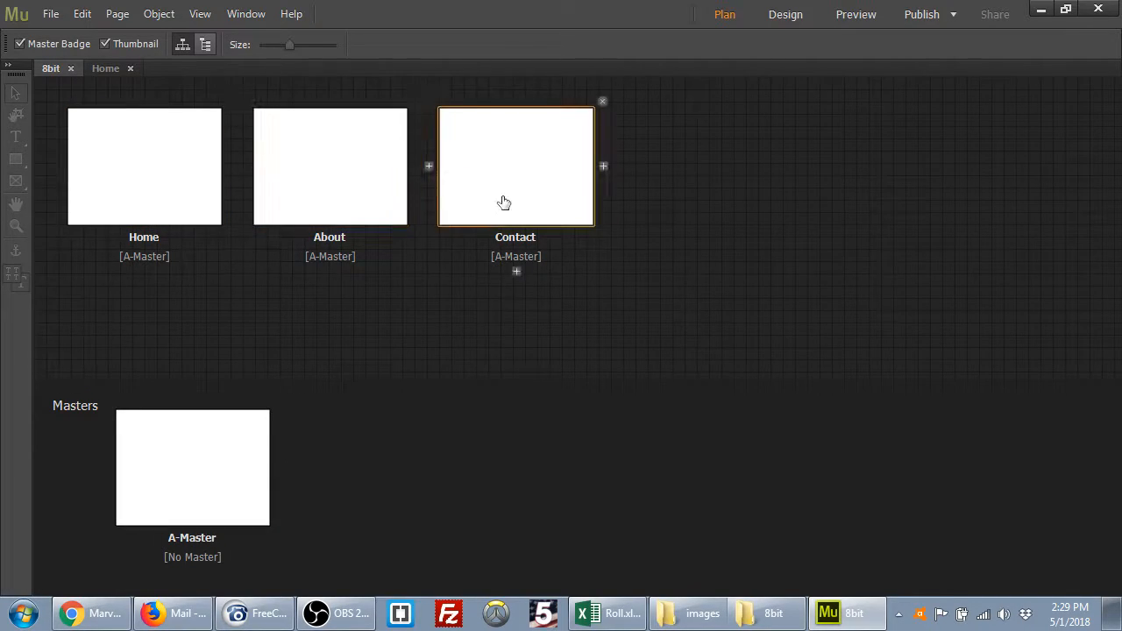
double_click(169, 471)
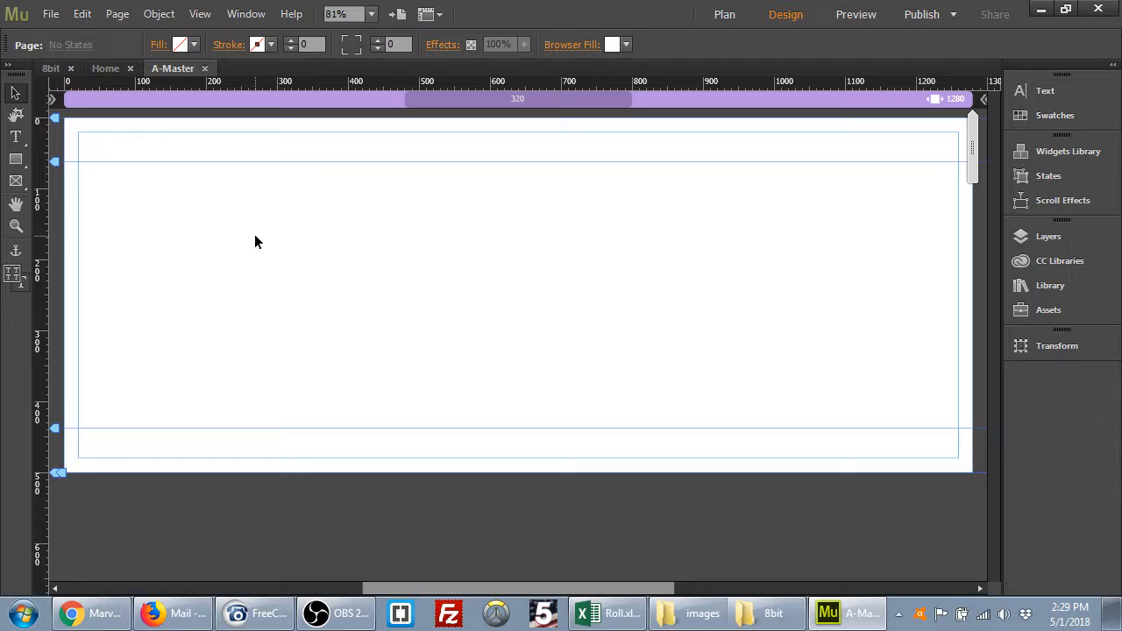
click(48, 15)
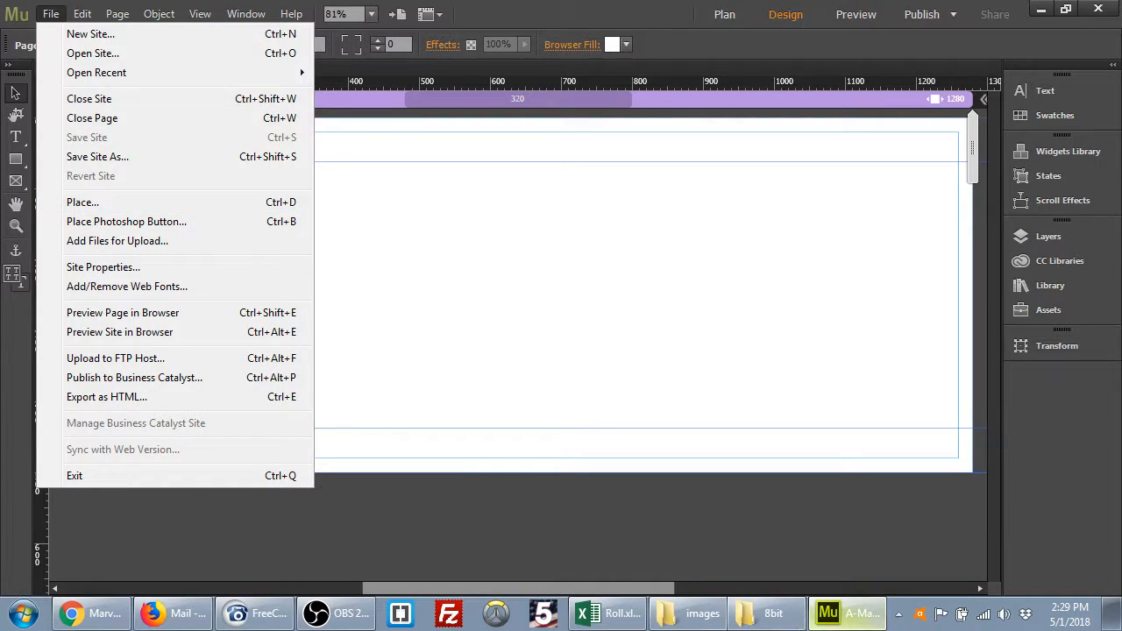
Copy the images folder from the muse folder into the 8bit project folder and minimise both folder windows.
click(761, 613)
click(712, 619)
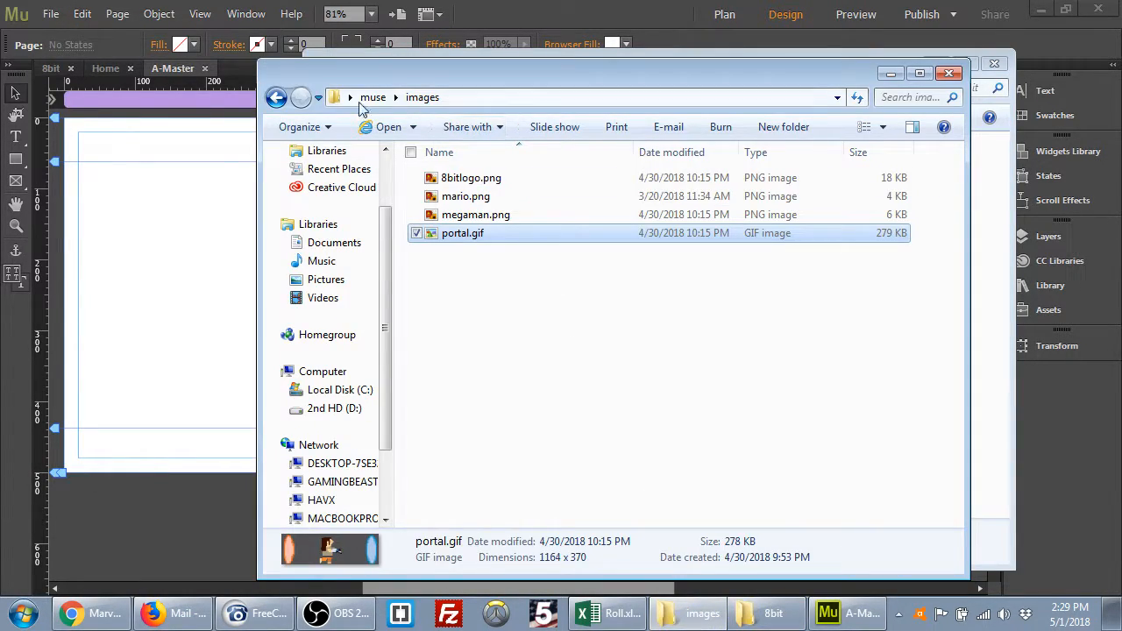
click(276, 98)
double_click(468, 198)
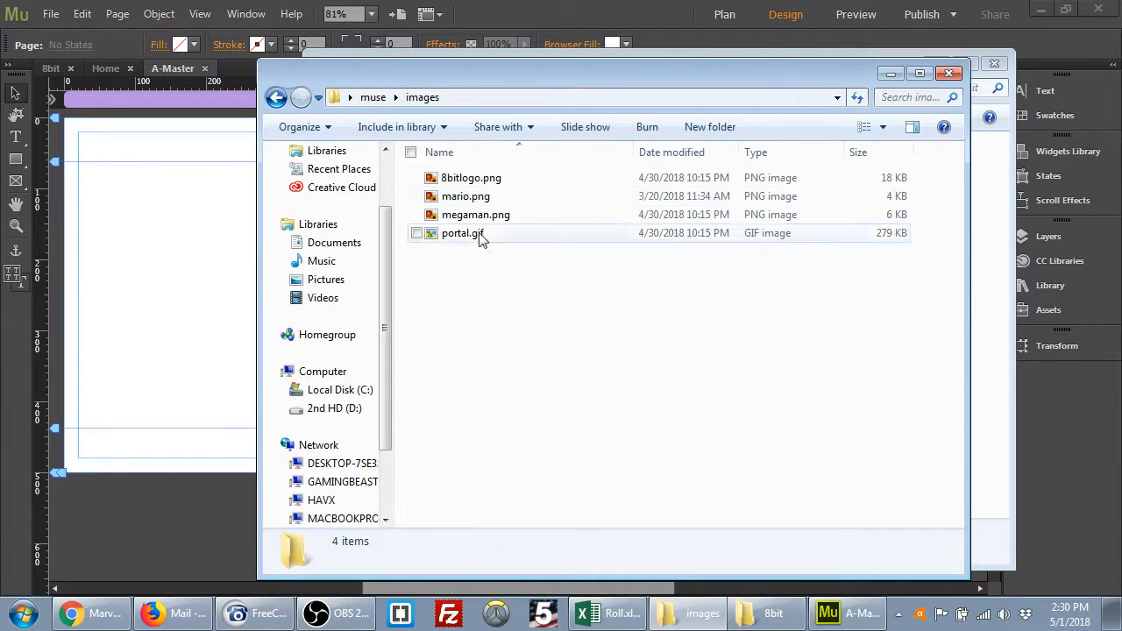
drag(457, 266, 517, 162)
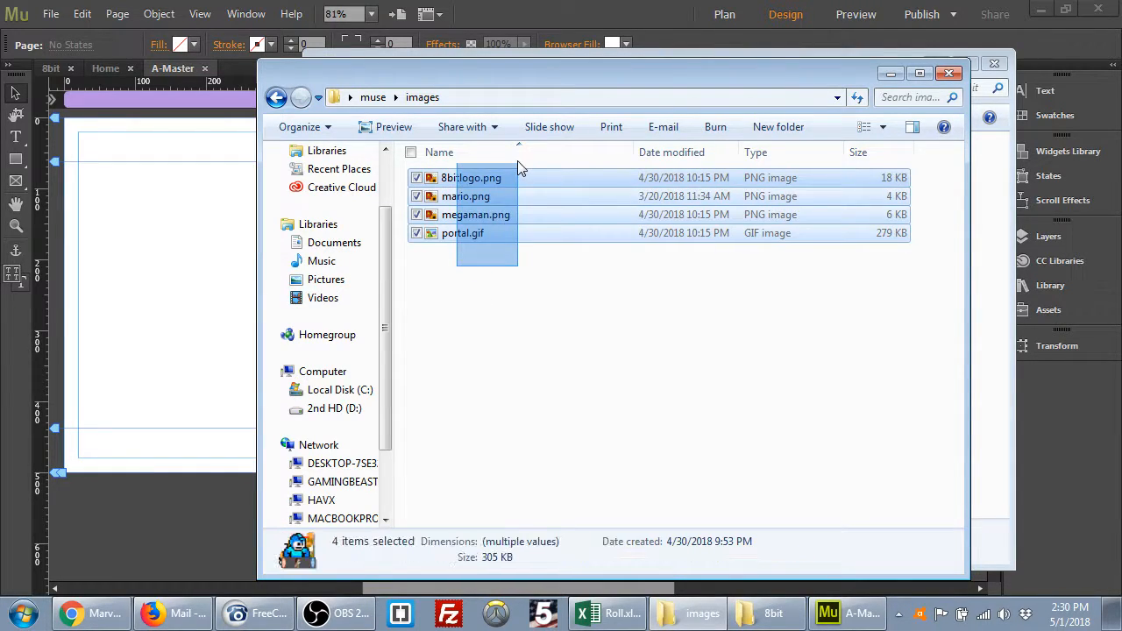
click(470, 315)
click(276, 97)
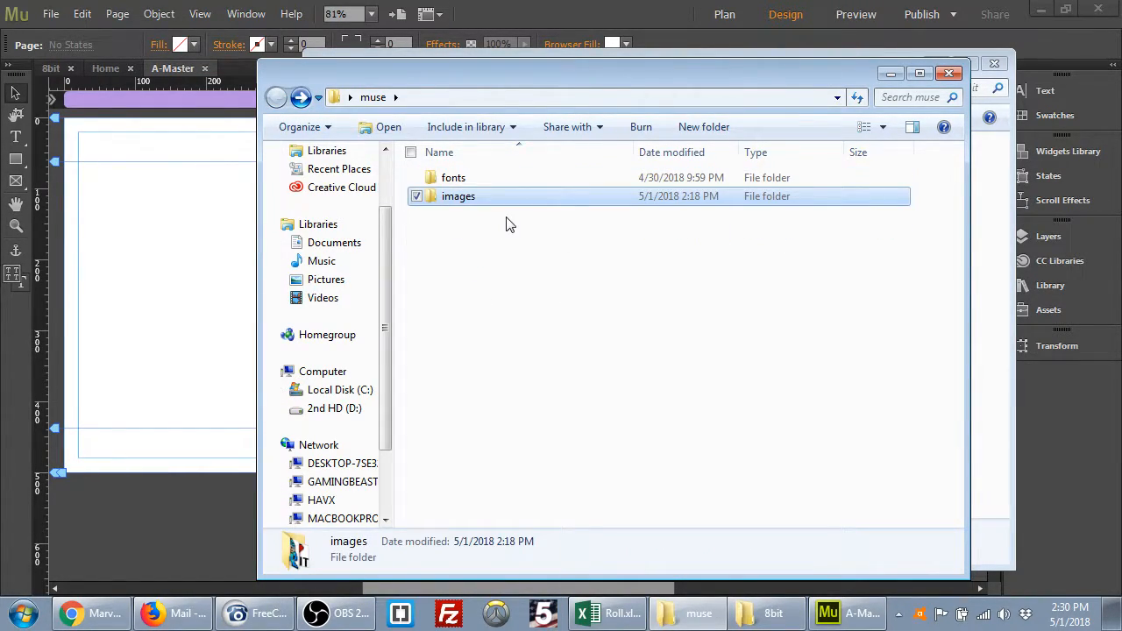
click(772, 613)
key(ctrl+v)
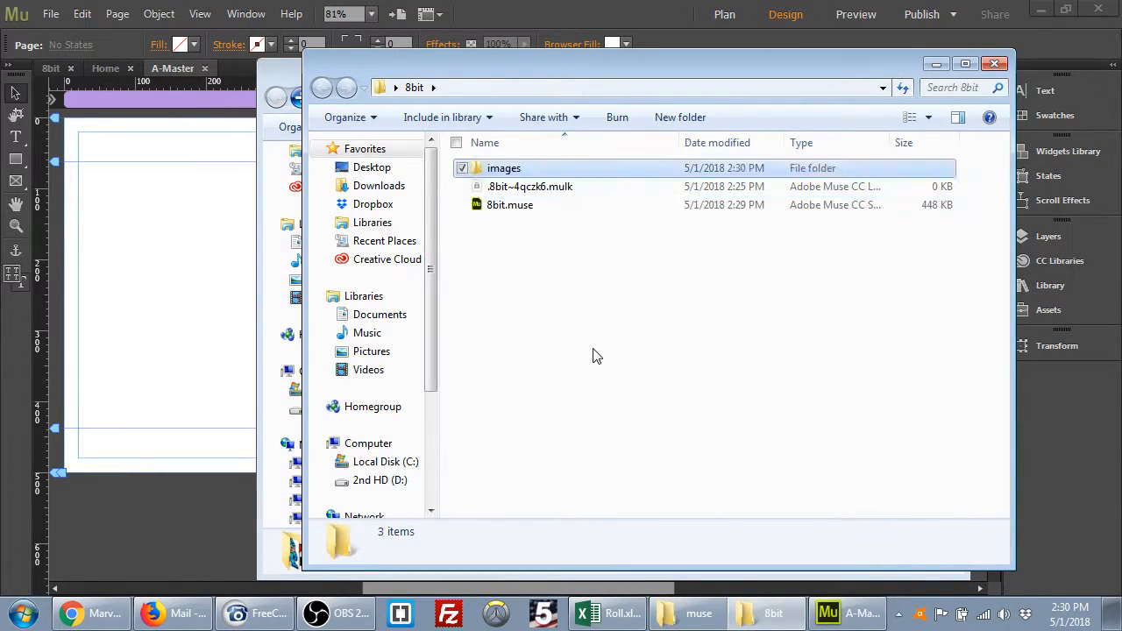
click(936, 65)
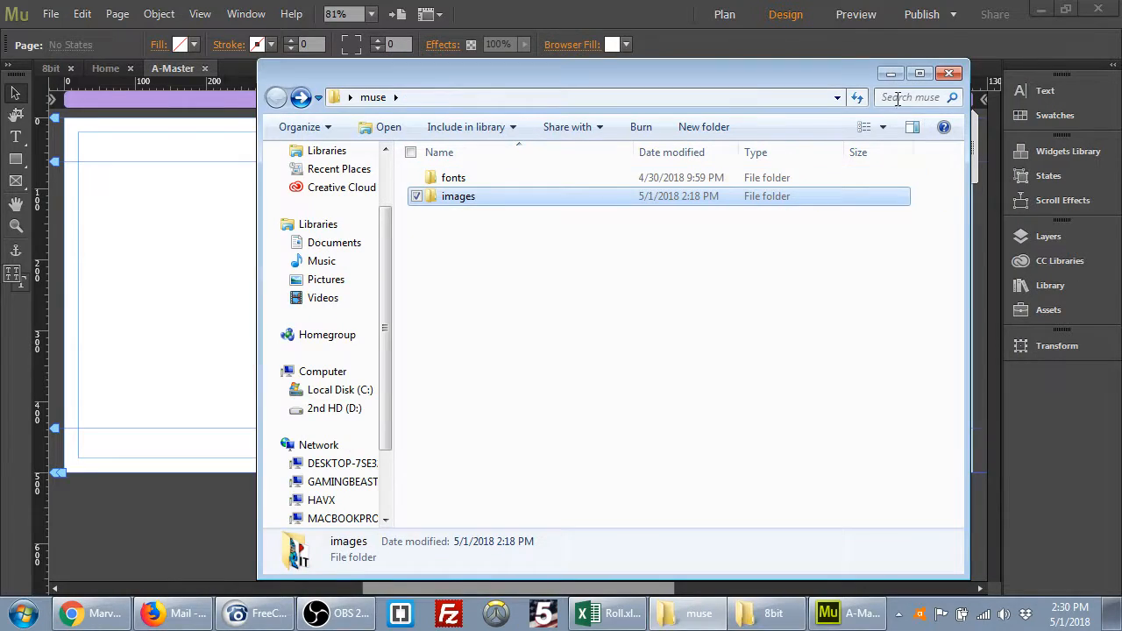
click(889, 74)
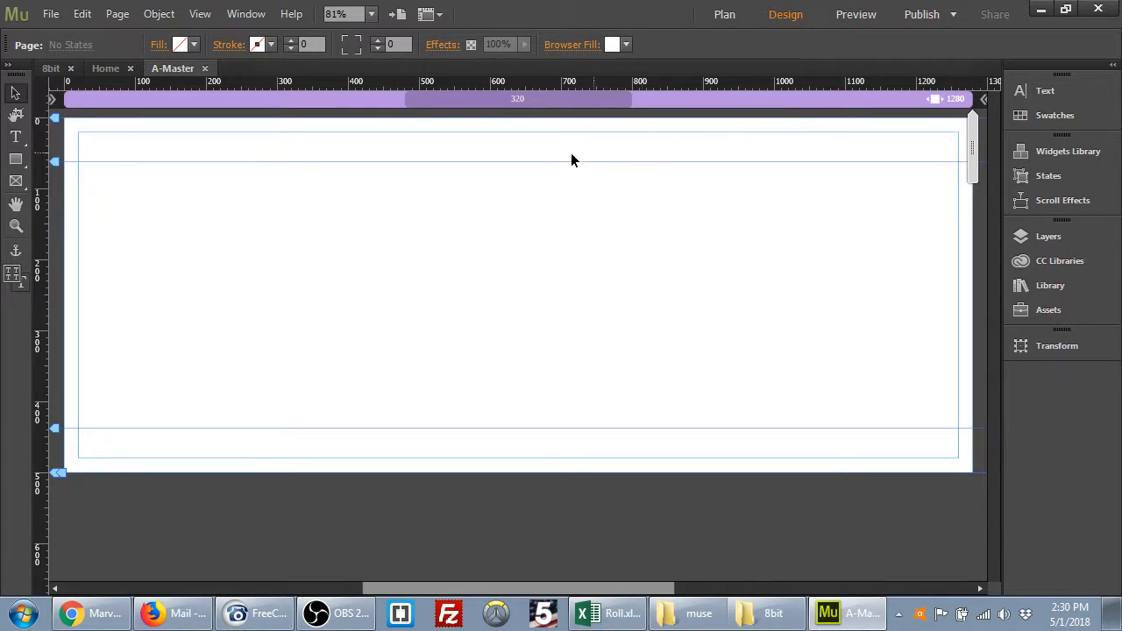
Place 8bitlogo.png from the 8bit project's images folder at the A-Master page's upper-left margin corner and scale it to about 180 px wide.
click(49, 15)
click(93, 204)
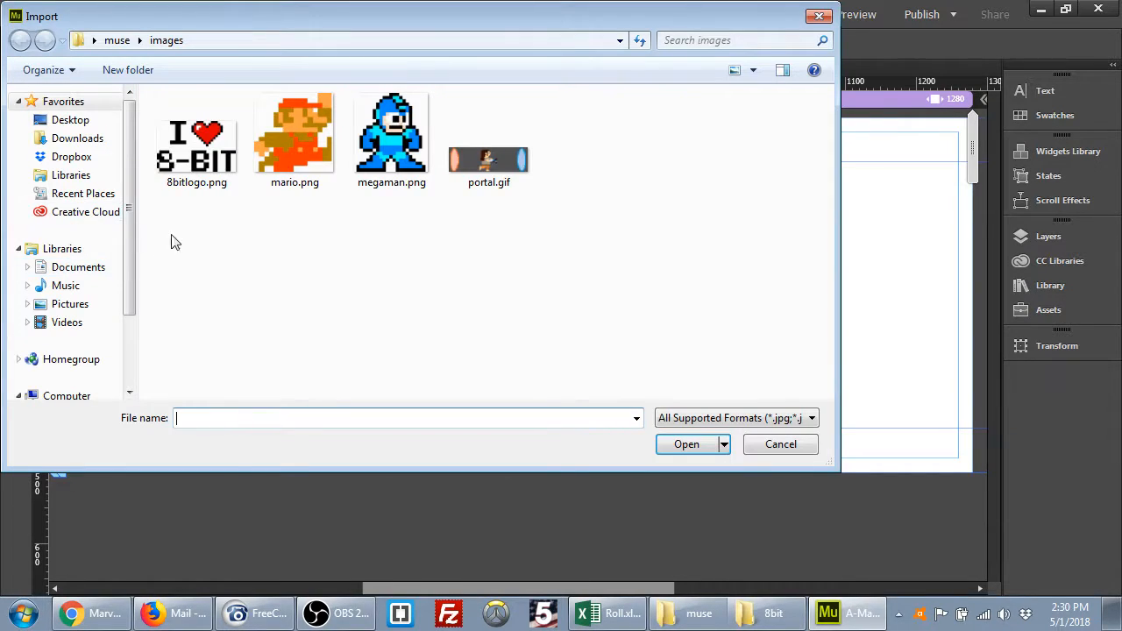
click(72, 120)
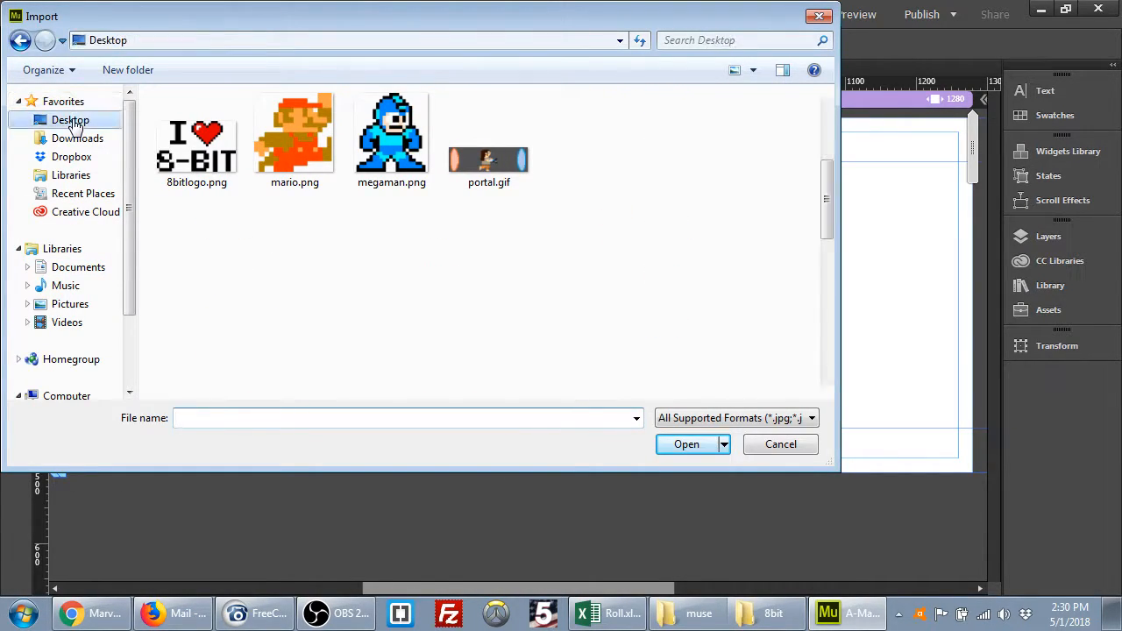
scroll(515, 173, up, 3)
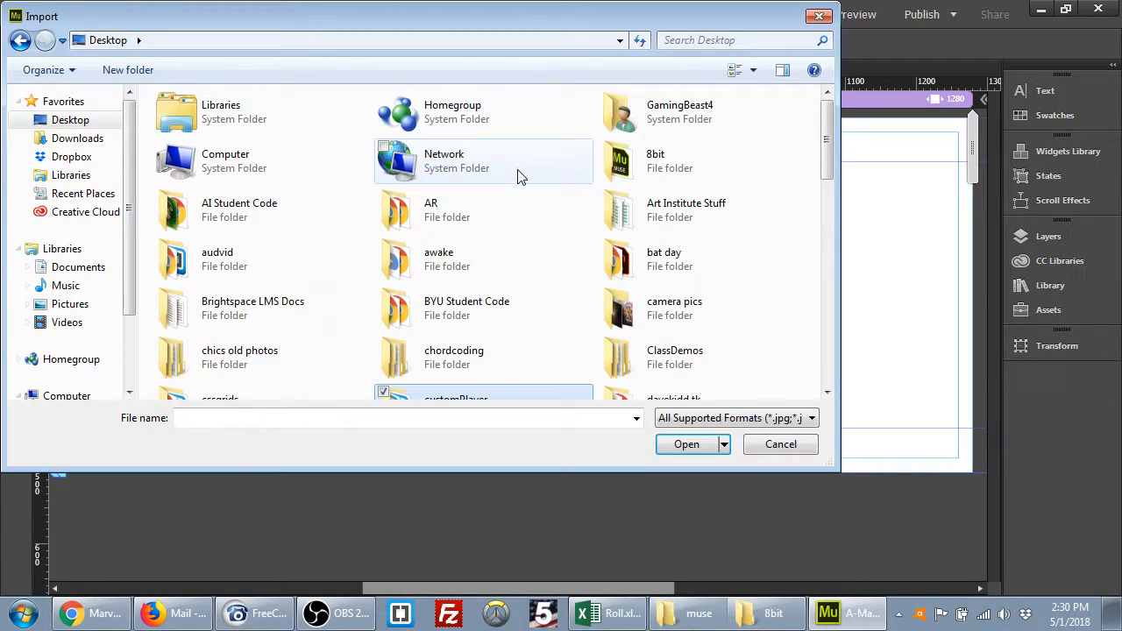
click(657, 164)
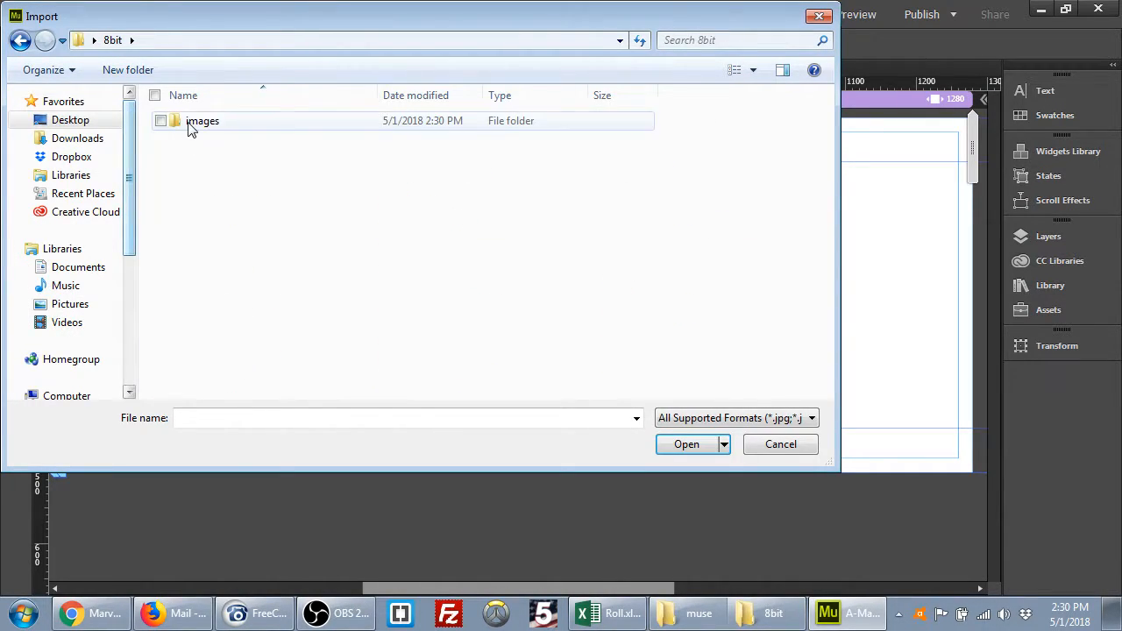
double_click(191, 123)
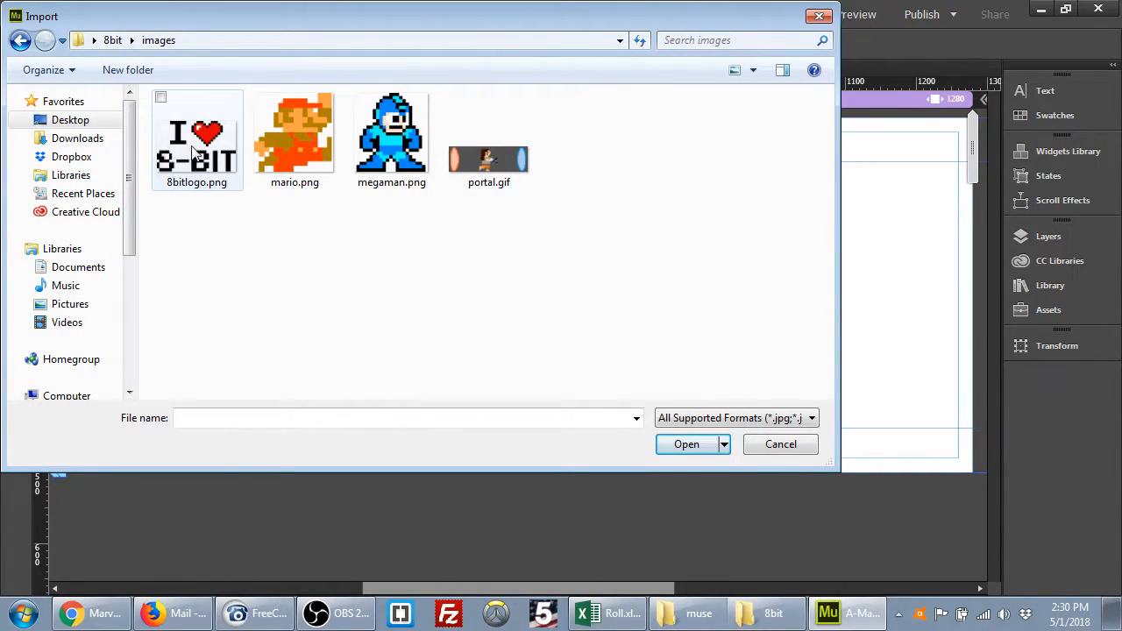
double_click(214, 151)
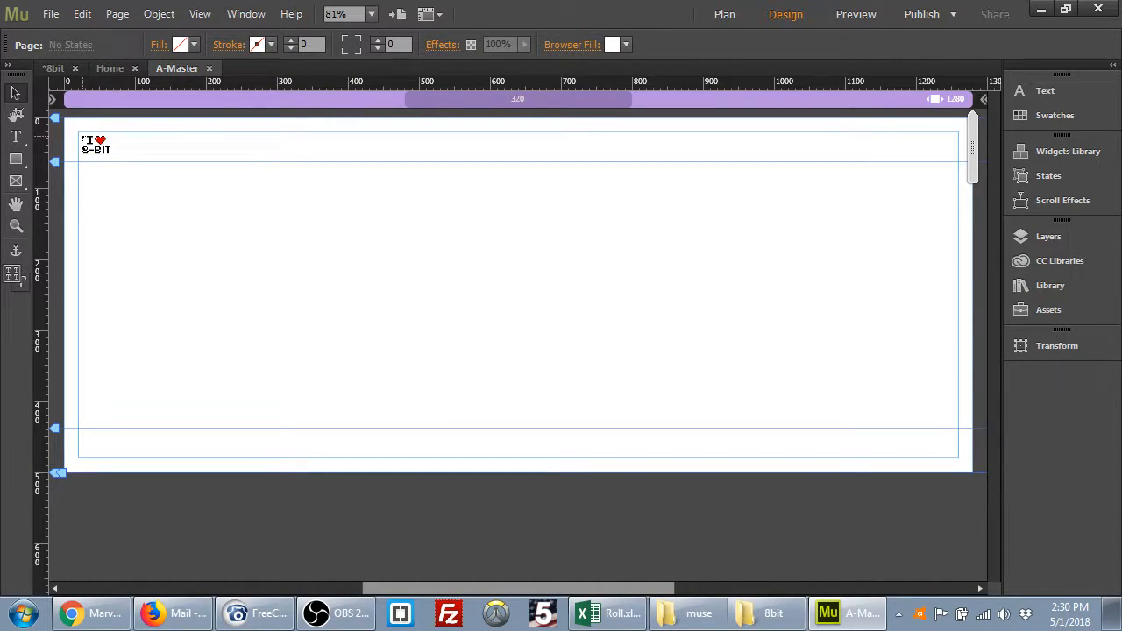
click(78, 134)
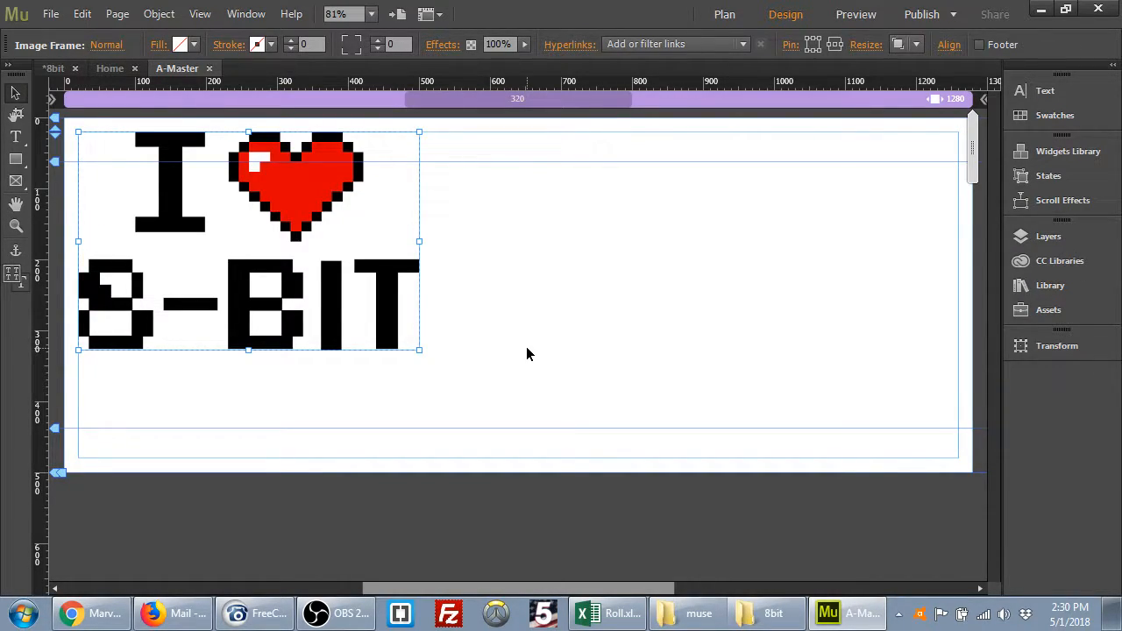
drag(419, 349, 207, 203)
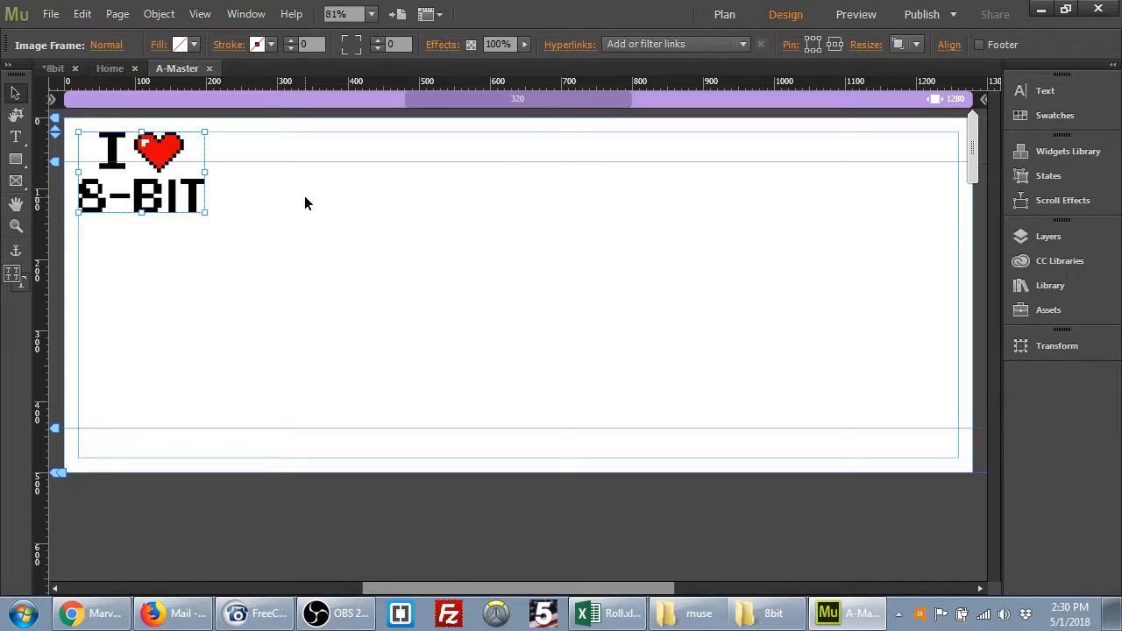
click(289, 209)
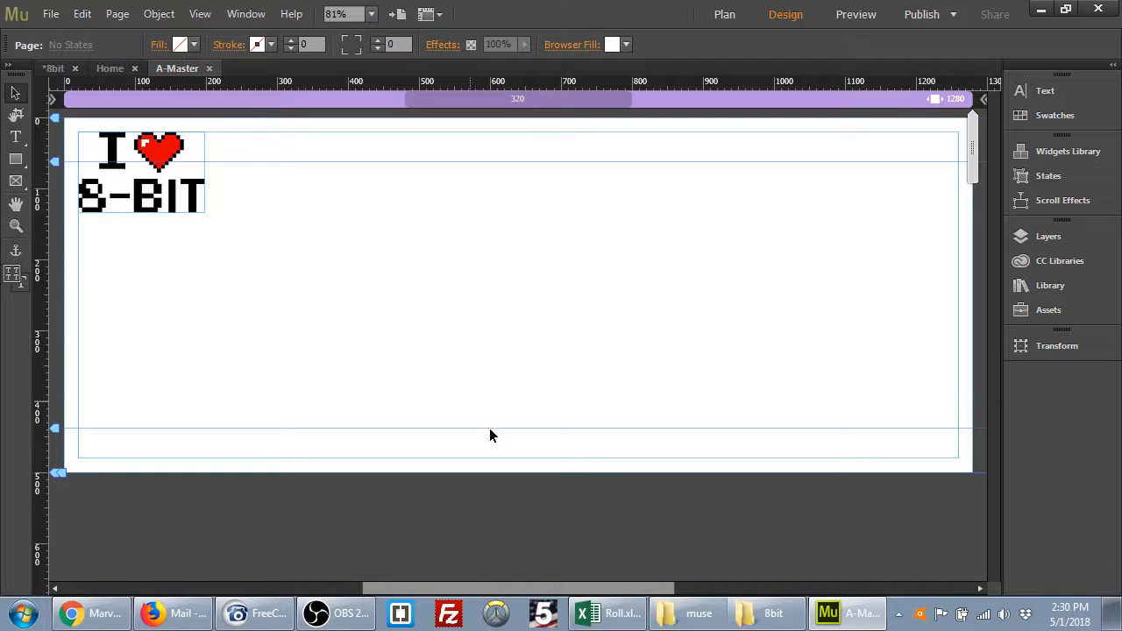
Switch to the Roll.xlsx workbook in Excel, enter x in cell F3 of the GWDA202 sheet, save it and minimise the window.
click(605, 613)
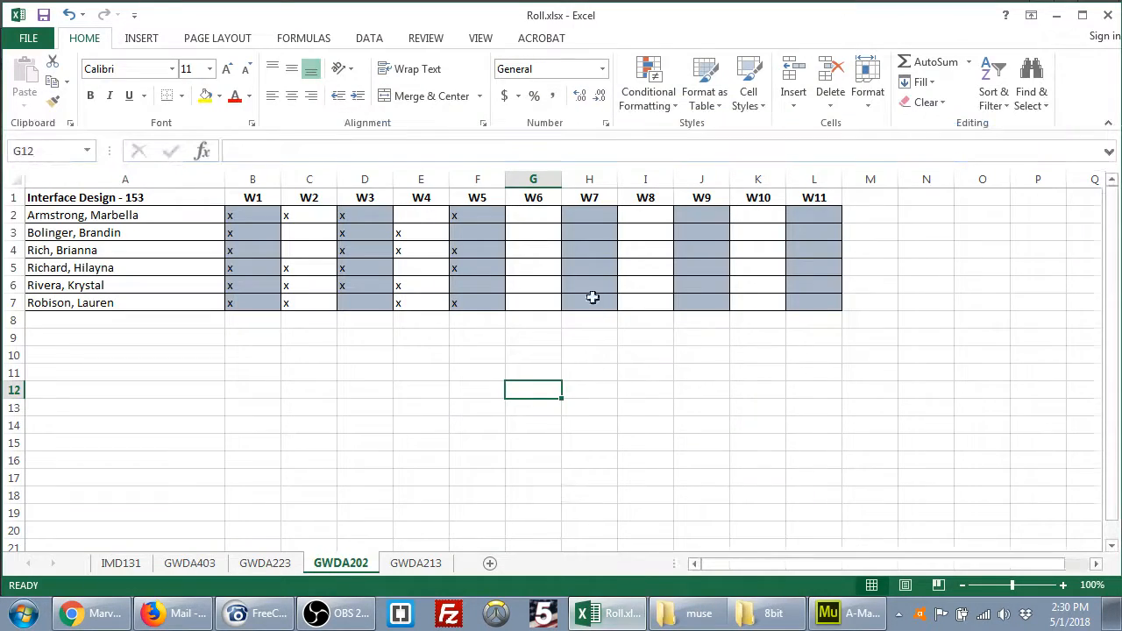
click(481, 232)
text(x)
key(ctrl+s)
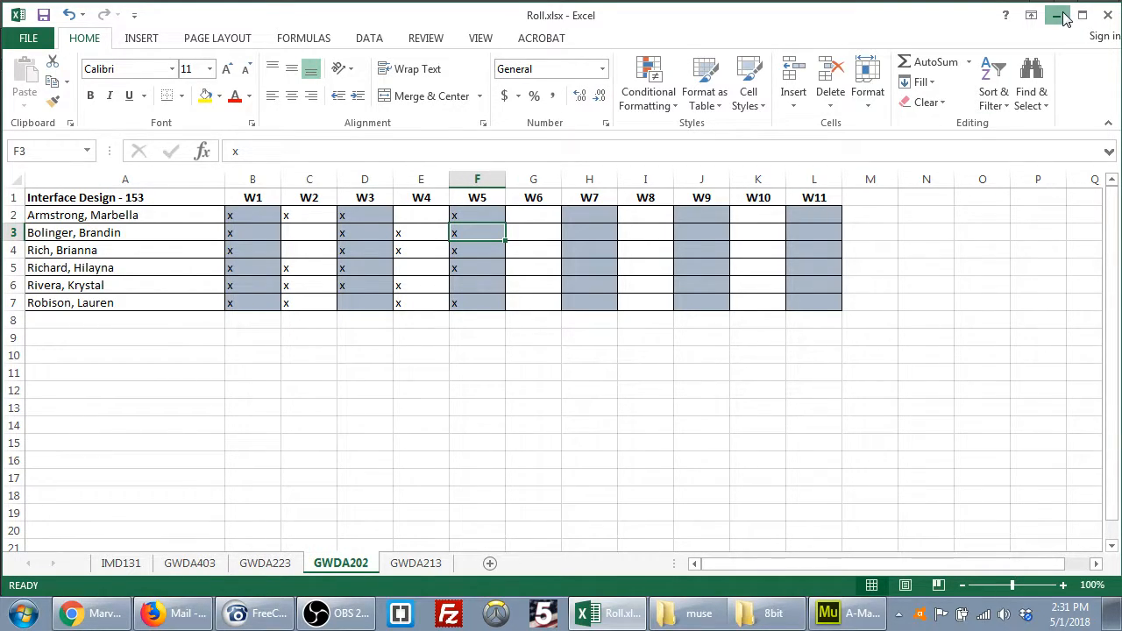
click(1056, 15)
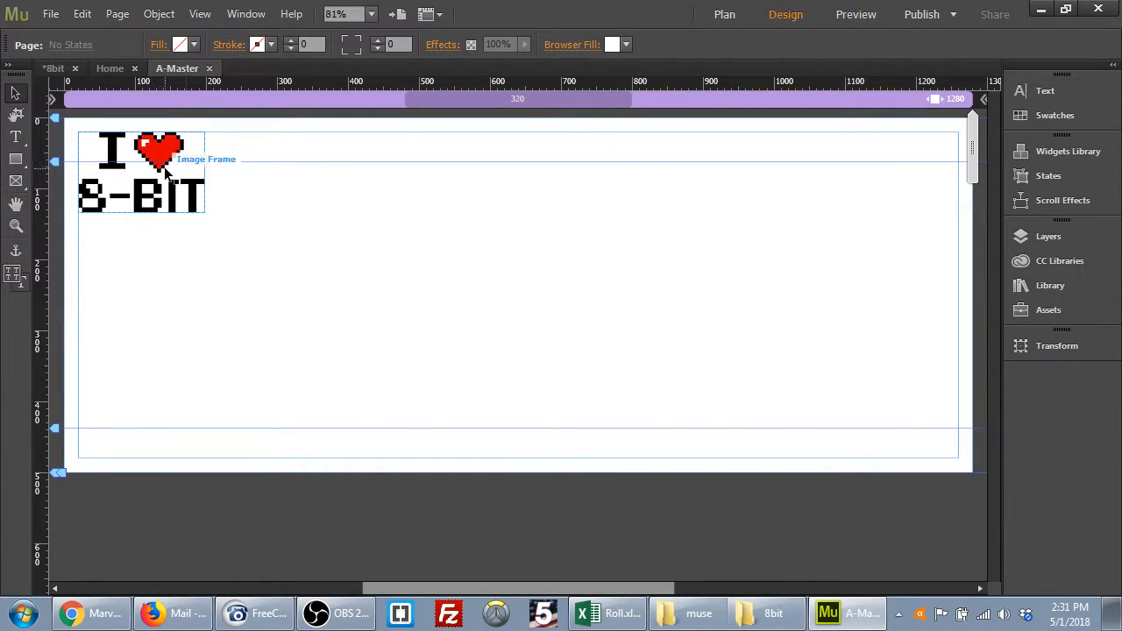
Check the logo in the site map thumbnails and on the Home page, and return to the A-Master page.
click(727, 14)
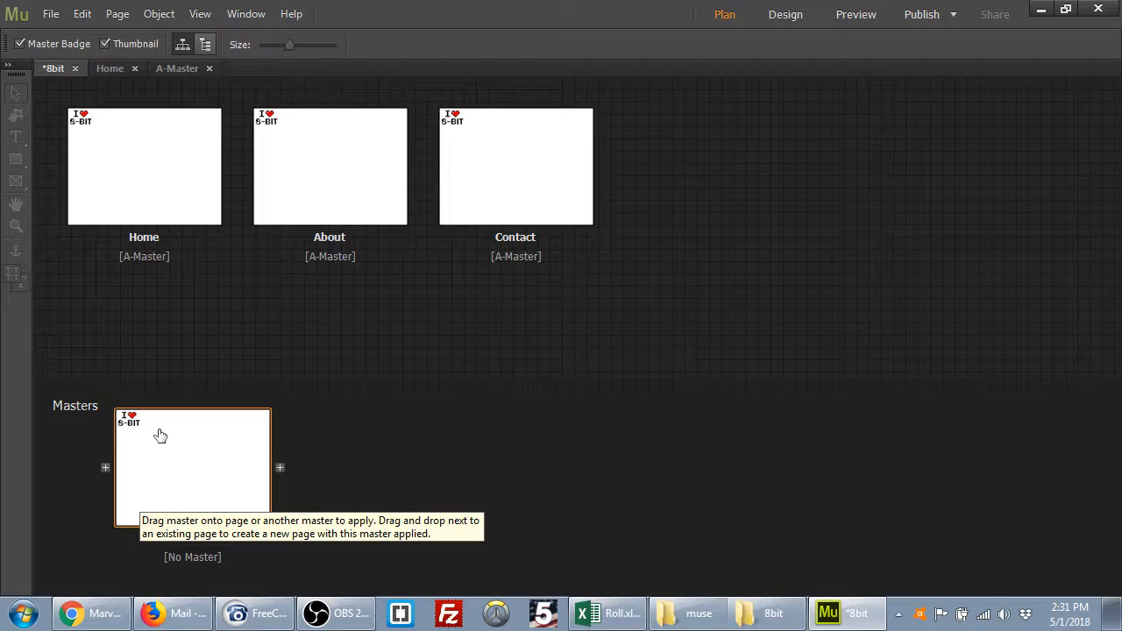
double_click(143, 188)
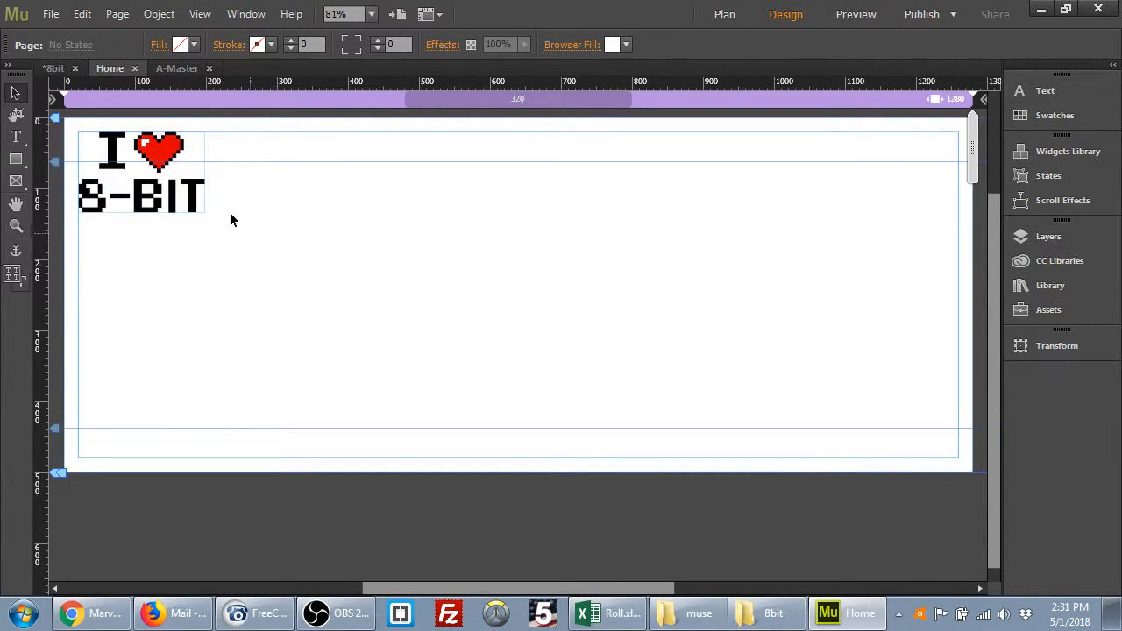
click(165, 67)
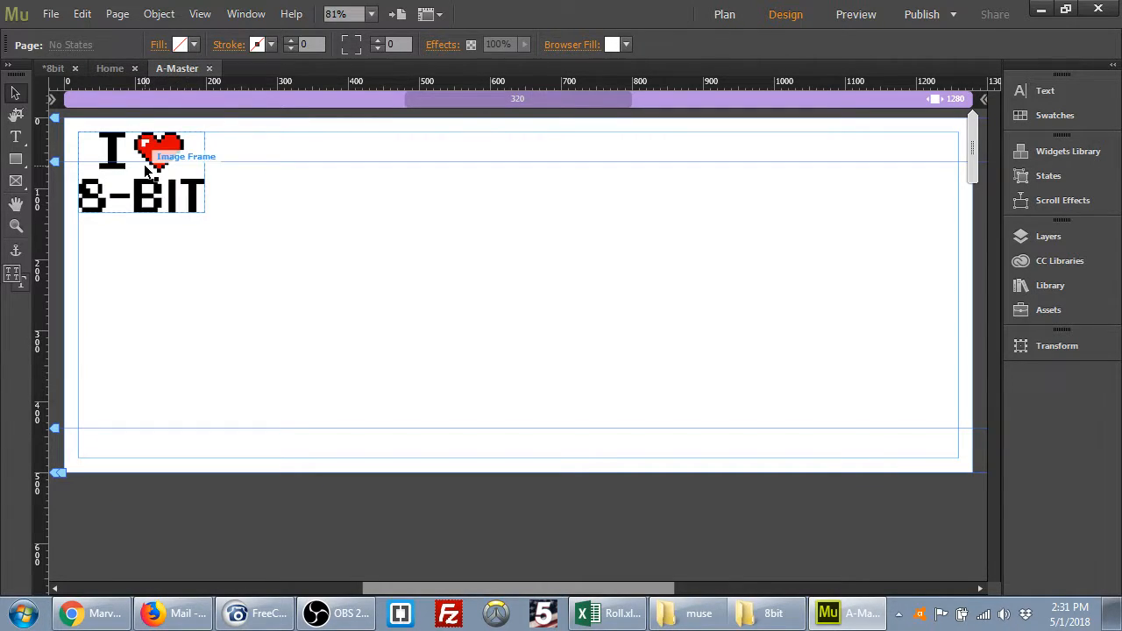
Move the logo to the middle of the A-Master page and check it on the Home page and in the site map.
click(189, 164)
drag(190, 164, 608, 259)
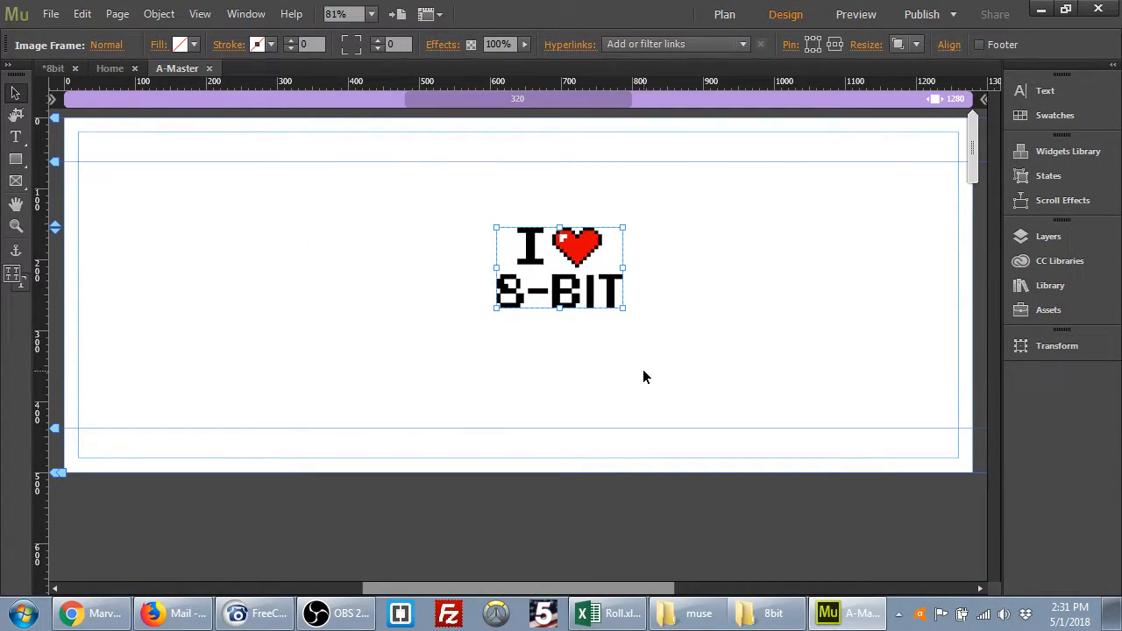
click(109, 68)
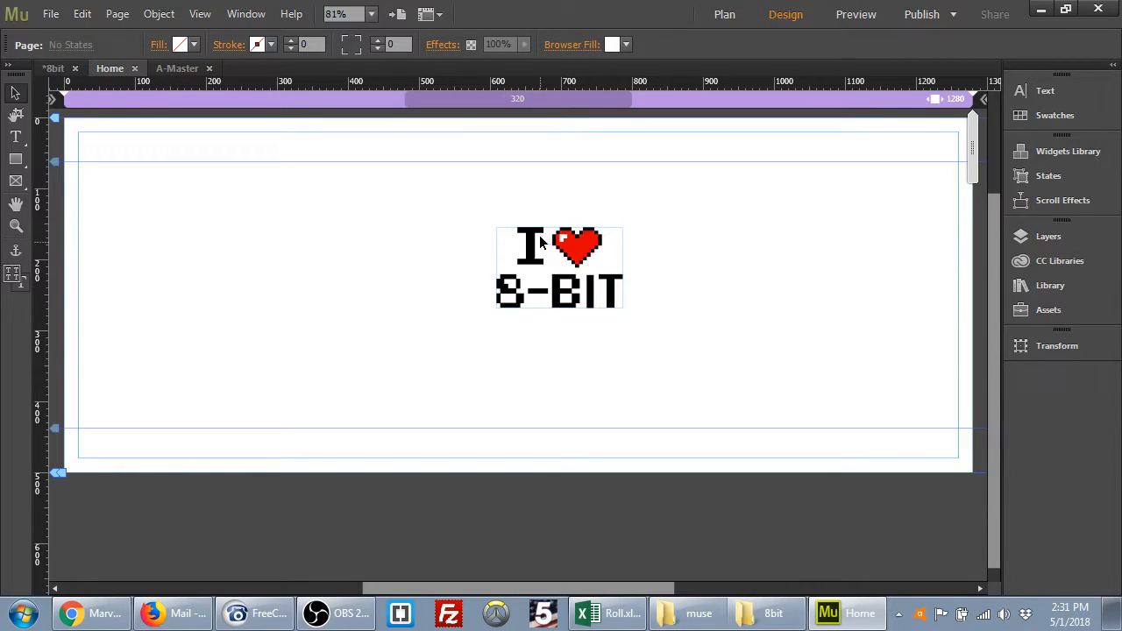
click(54, 67)
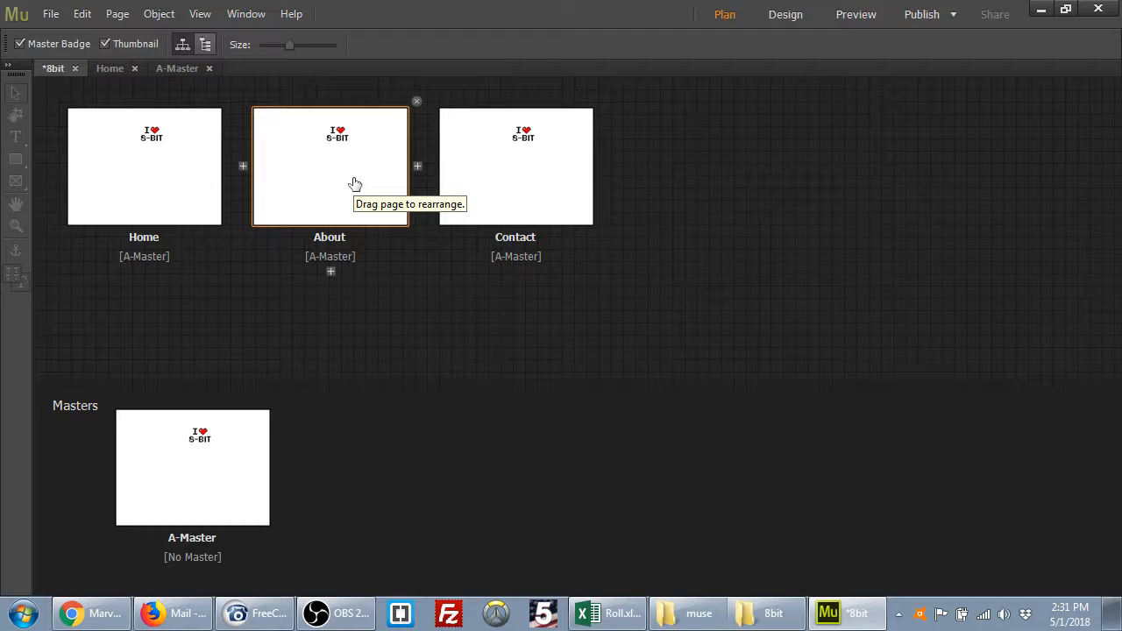
Move the logo back to the A-Master page's upper-left margin corner and save the site.
double_click(226, 474)
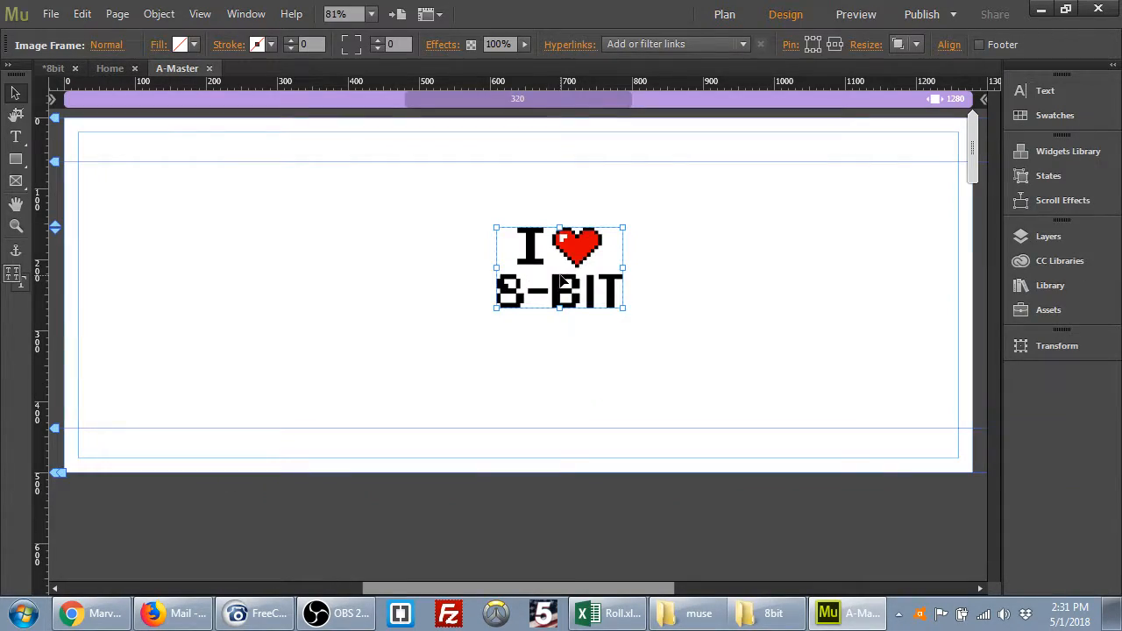
drag(574, 254, 160, 167)
click(222, 217)
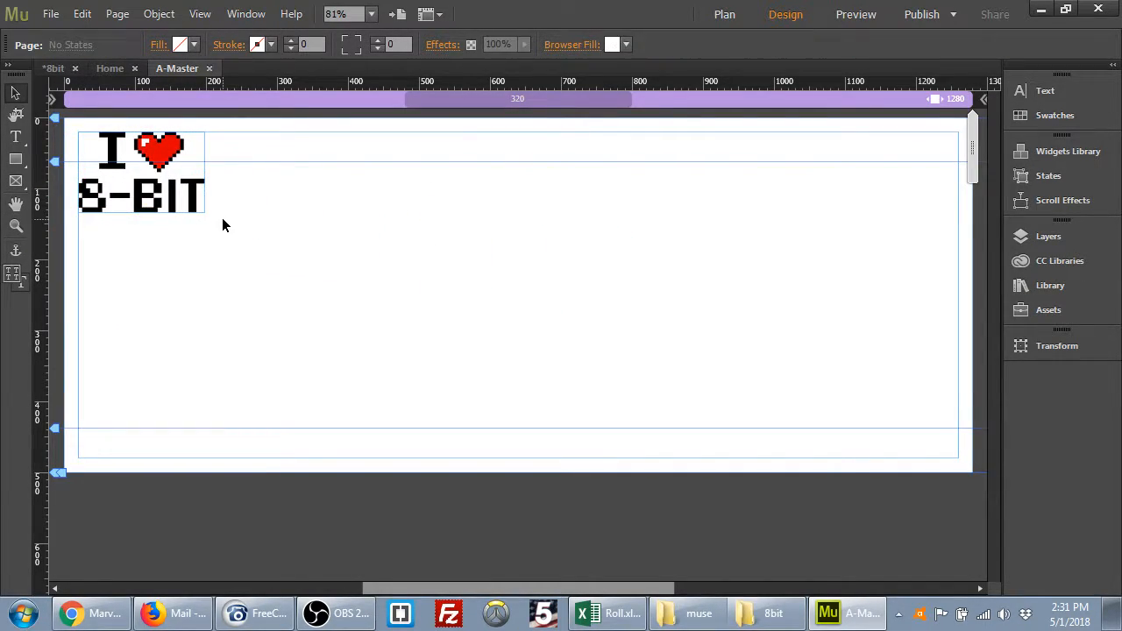
key(ctrl+s)
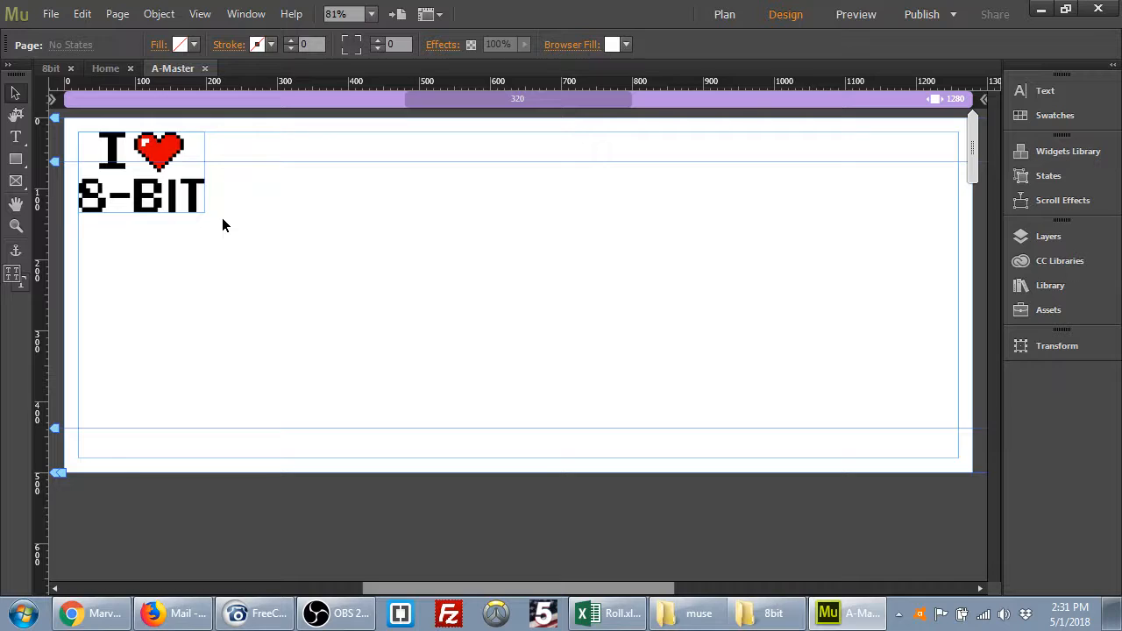
Hyperlink the 8-bit logo on the A-Master page to the Home page and save the site.
click(164, 151)
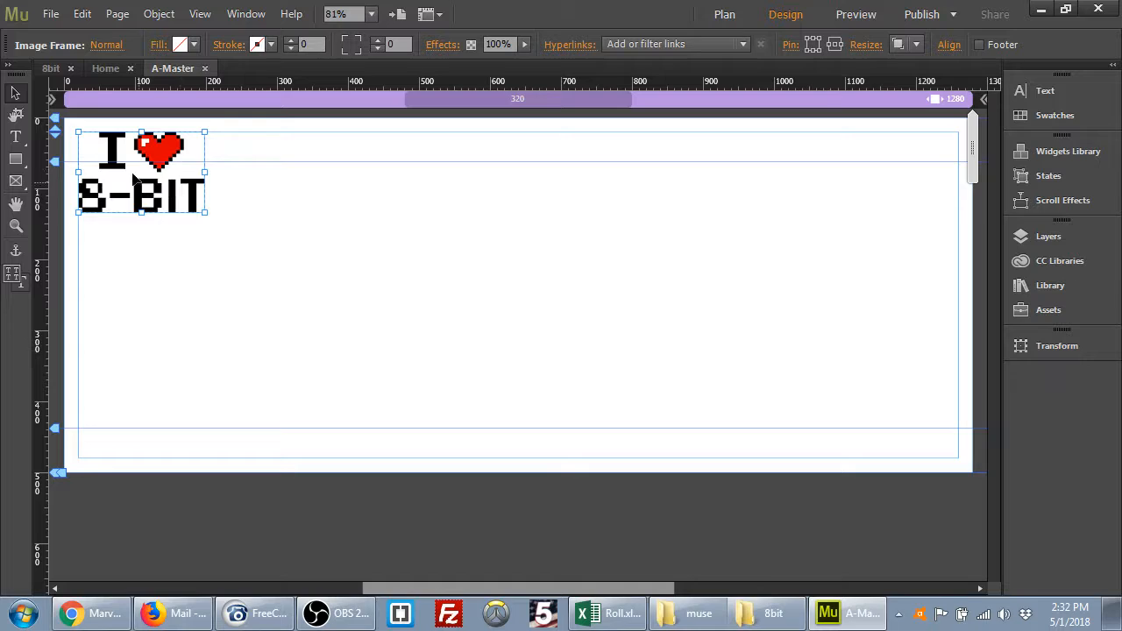
click(570, 46)
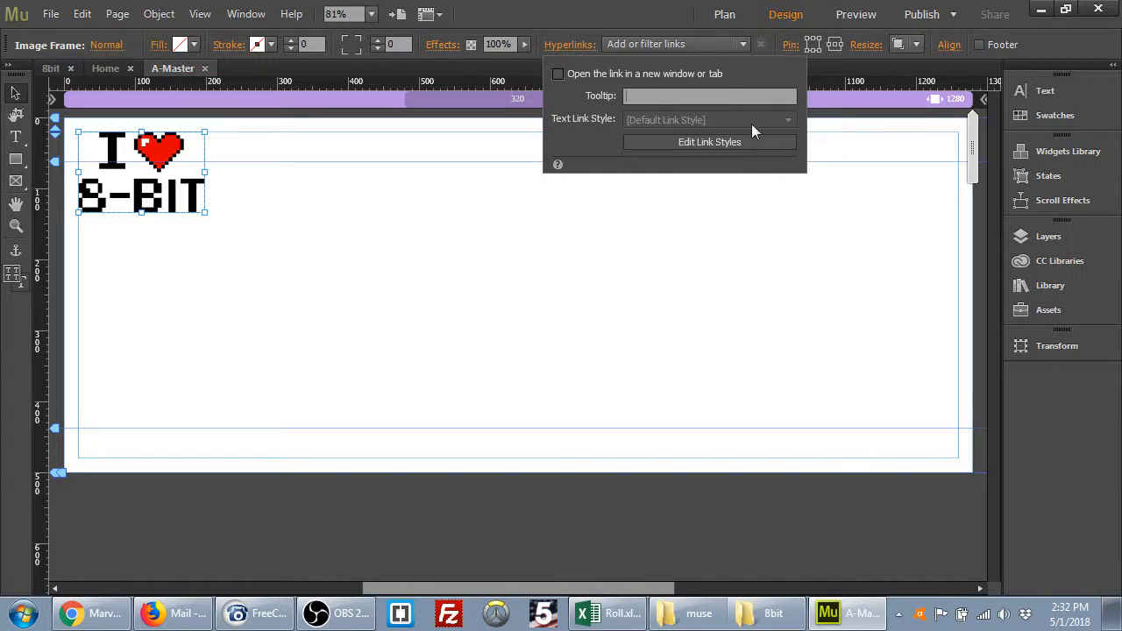
click(743, 41)
click(743, 44)
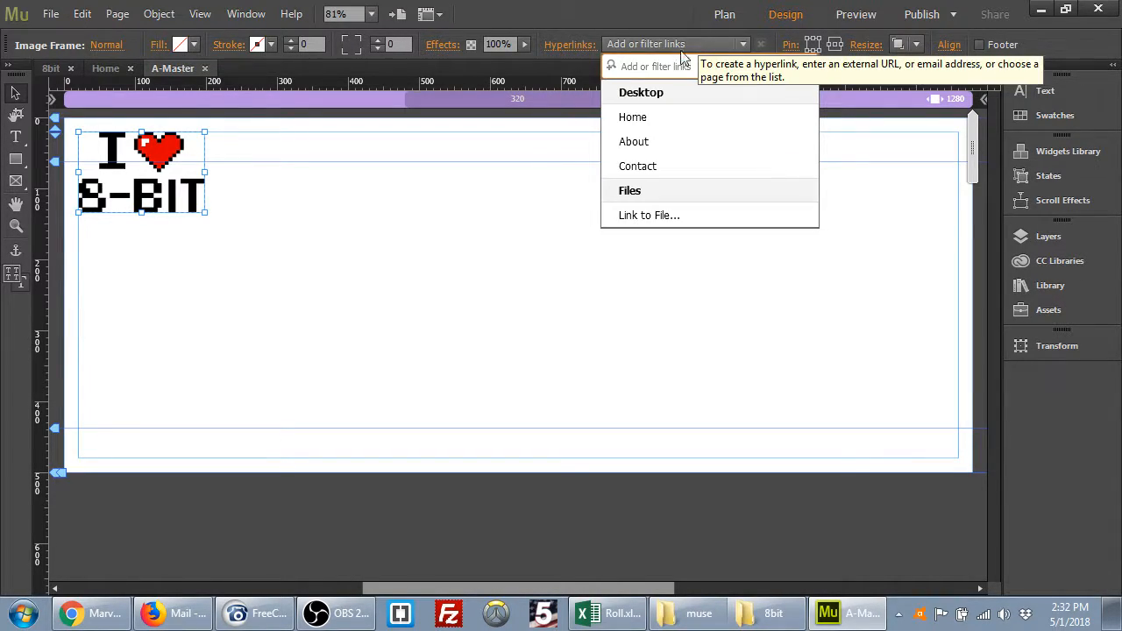
click(587, 97)
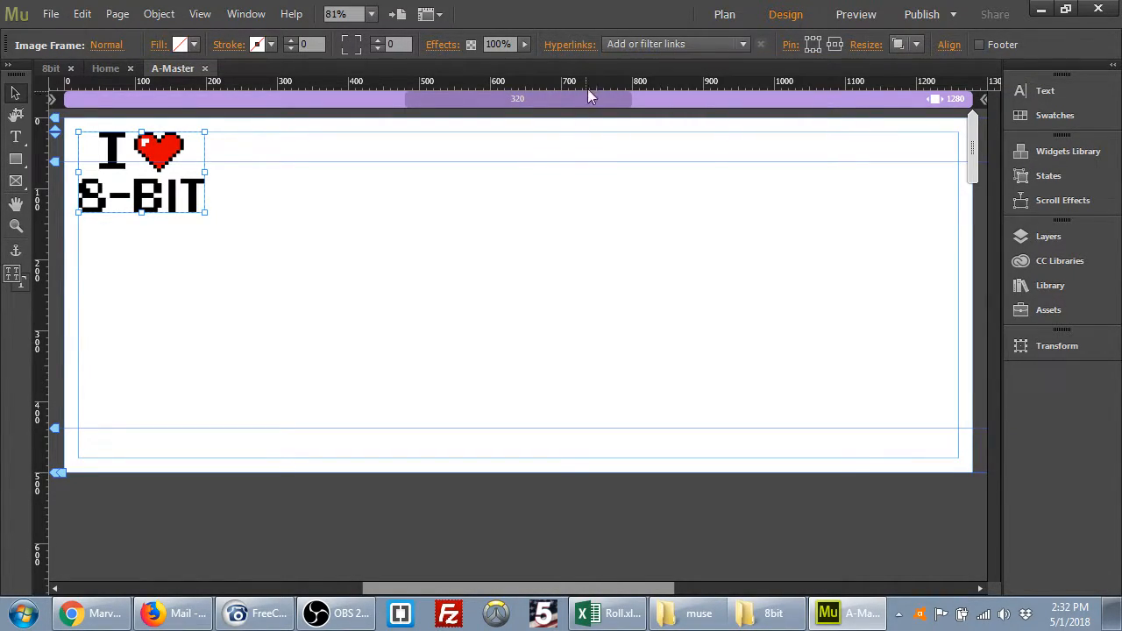
click(644, 45)
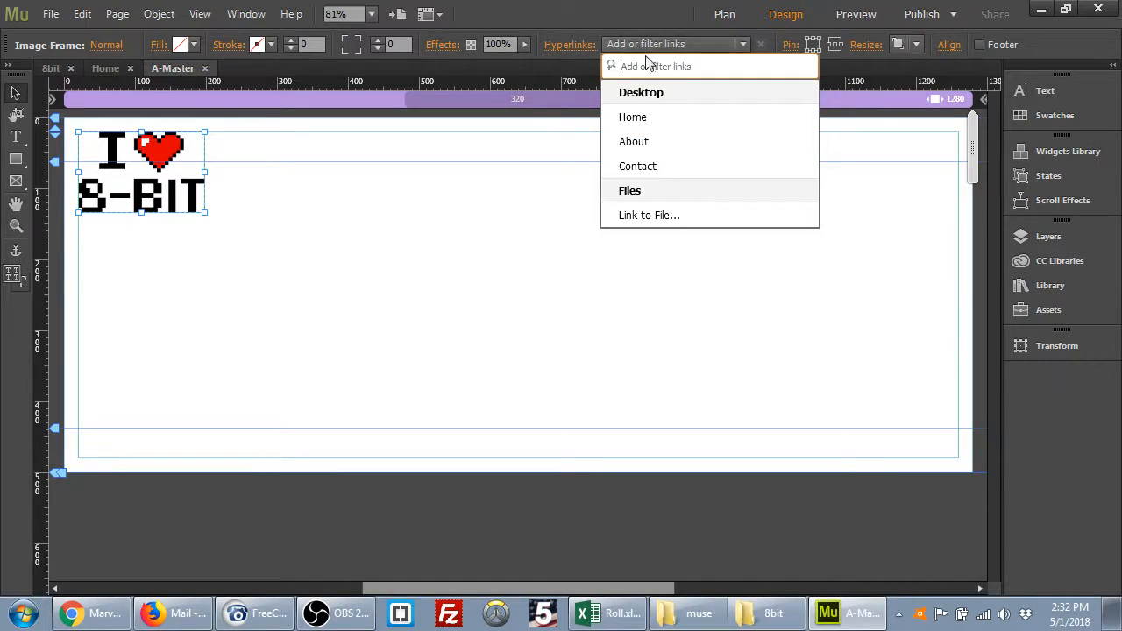
click(635, 118)
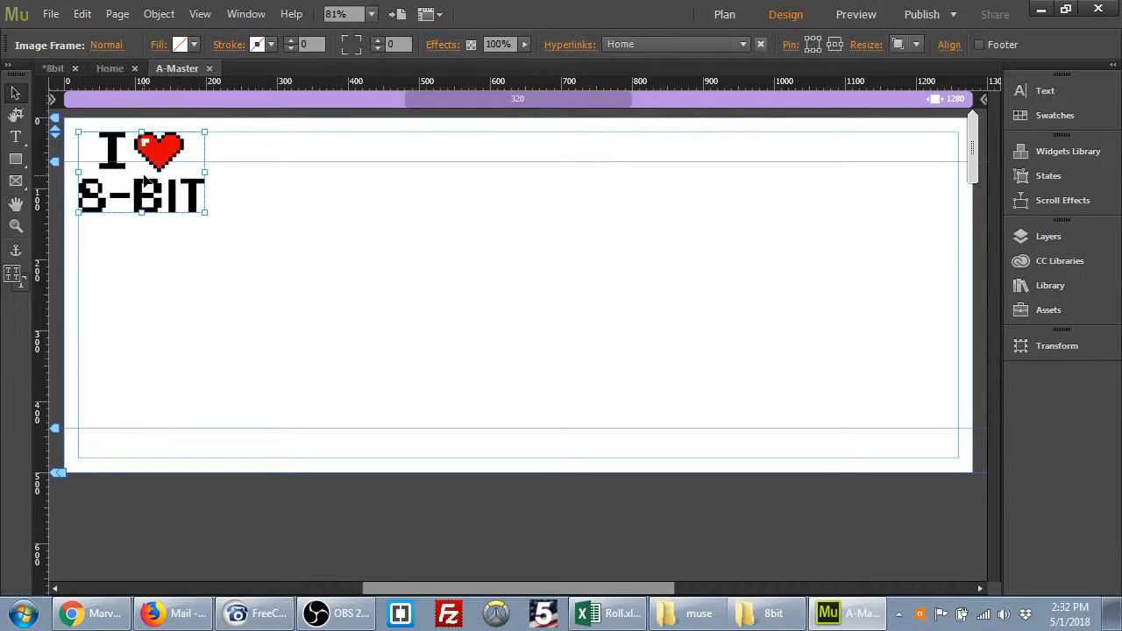
click(300, 211)
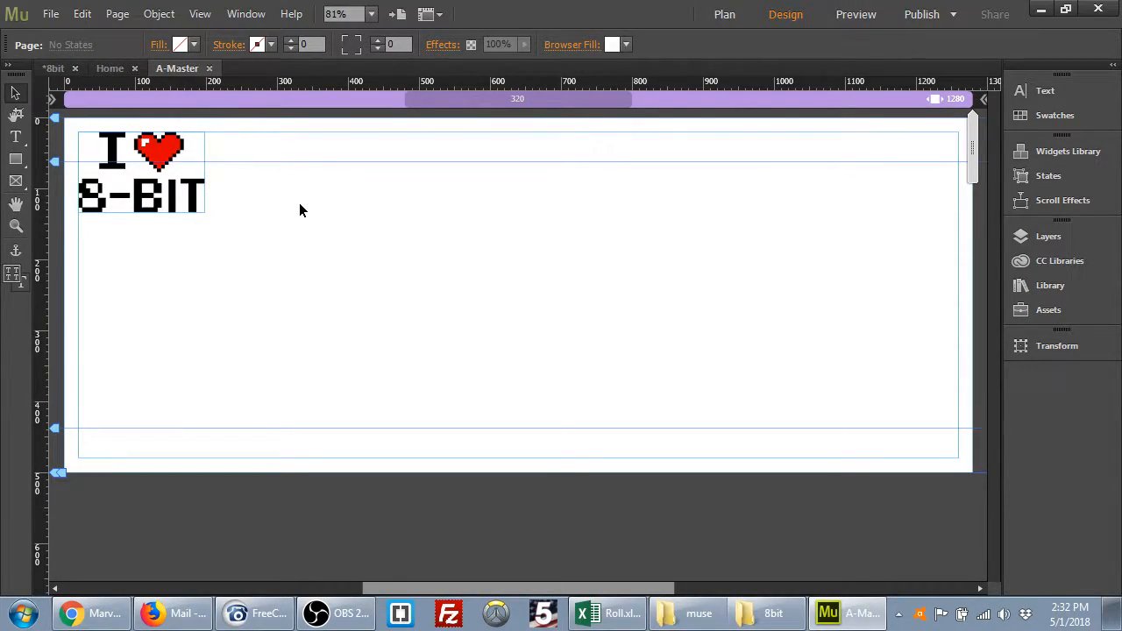
key(ctrl+s)
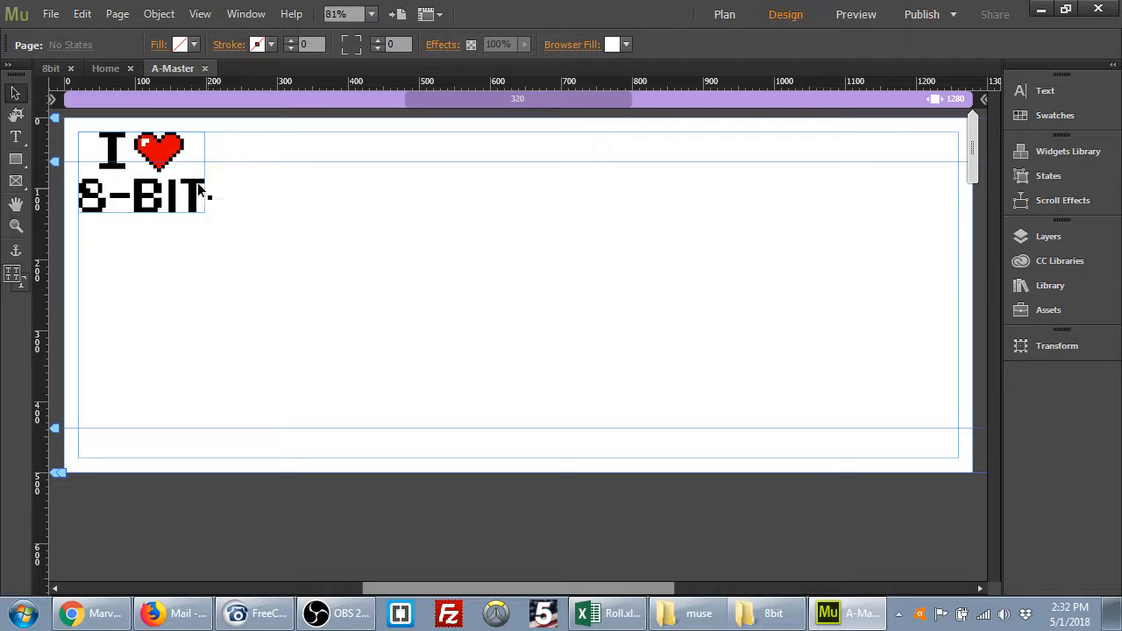
Review the link destinations available for the logo, keeping Home as its hyperlink.
click(169, 140)
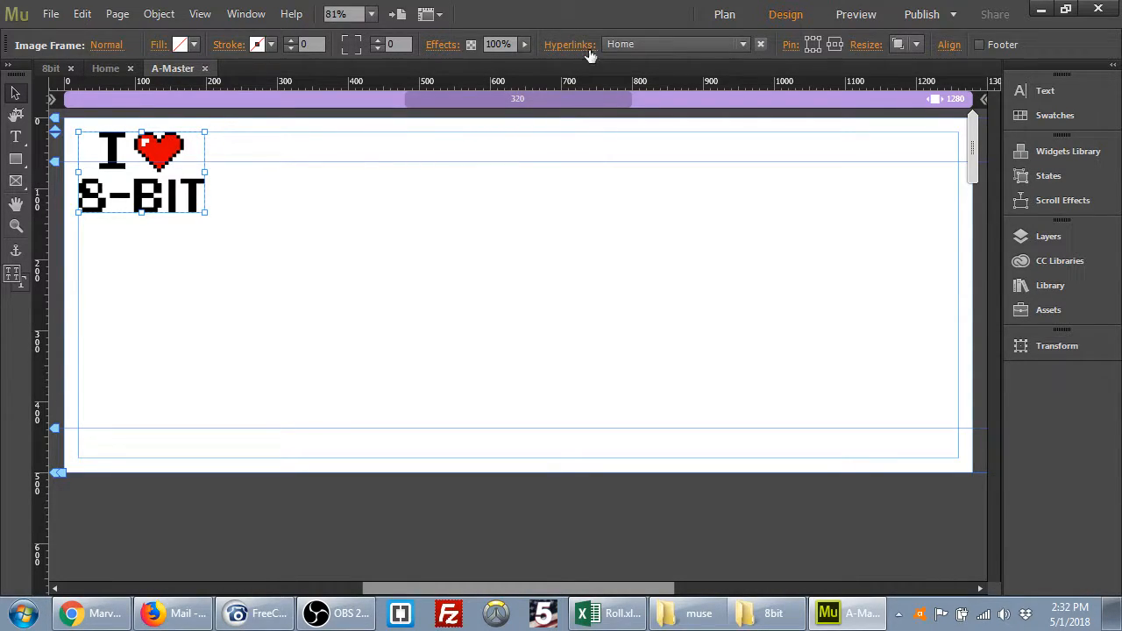
click(674, 47)
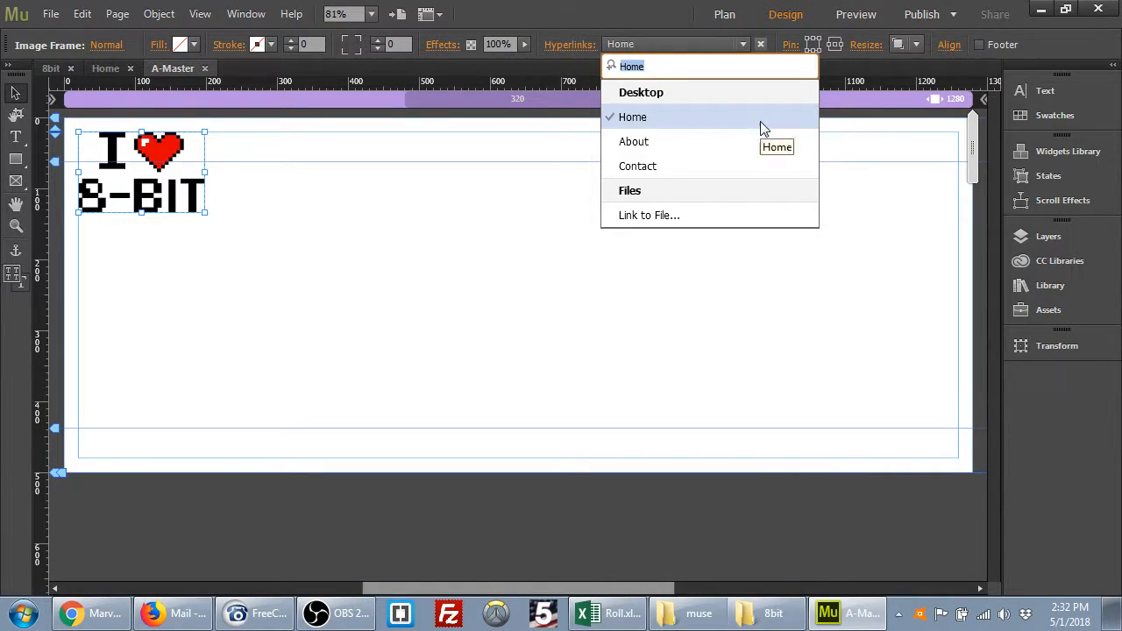
click(638, 118)
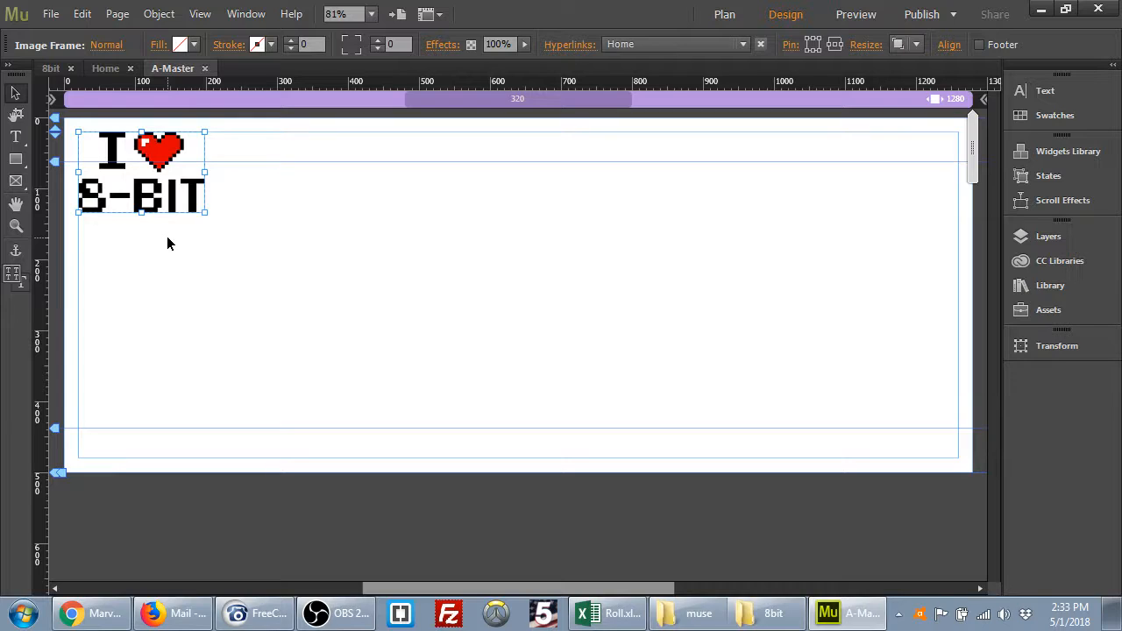
Examine the logo's resize options without changing them and preview the site.
click(916, 44)
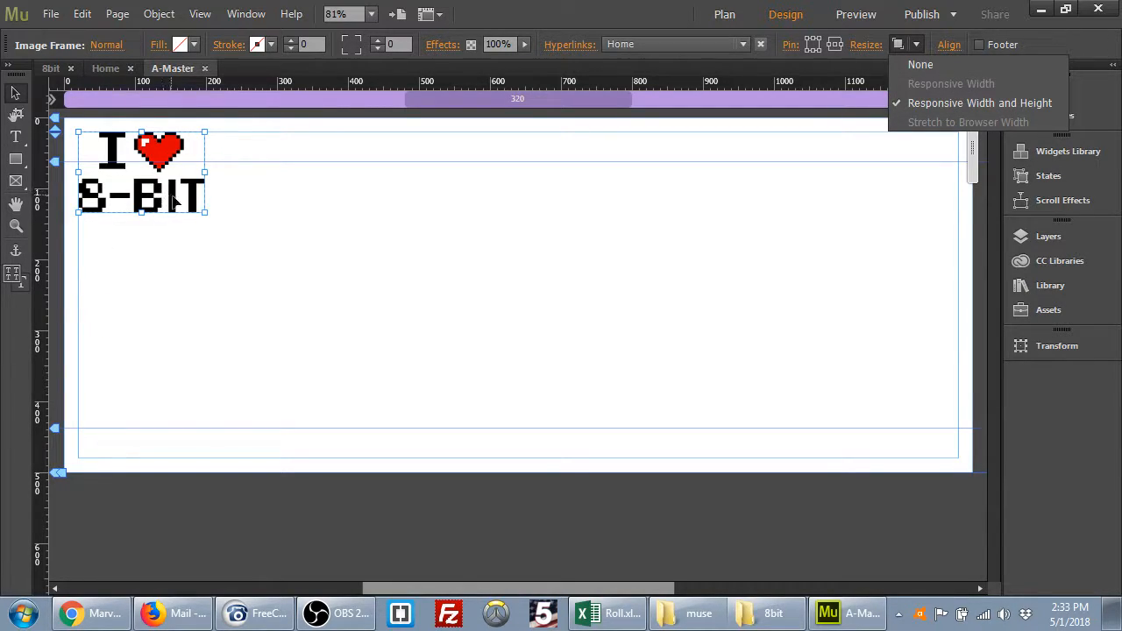
click(921, 200)
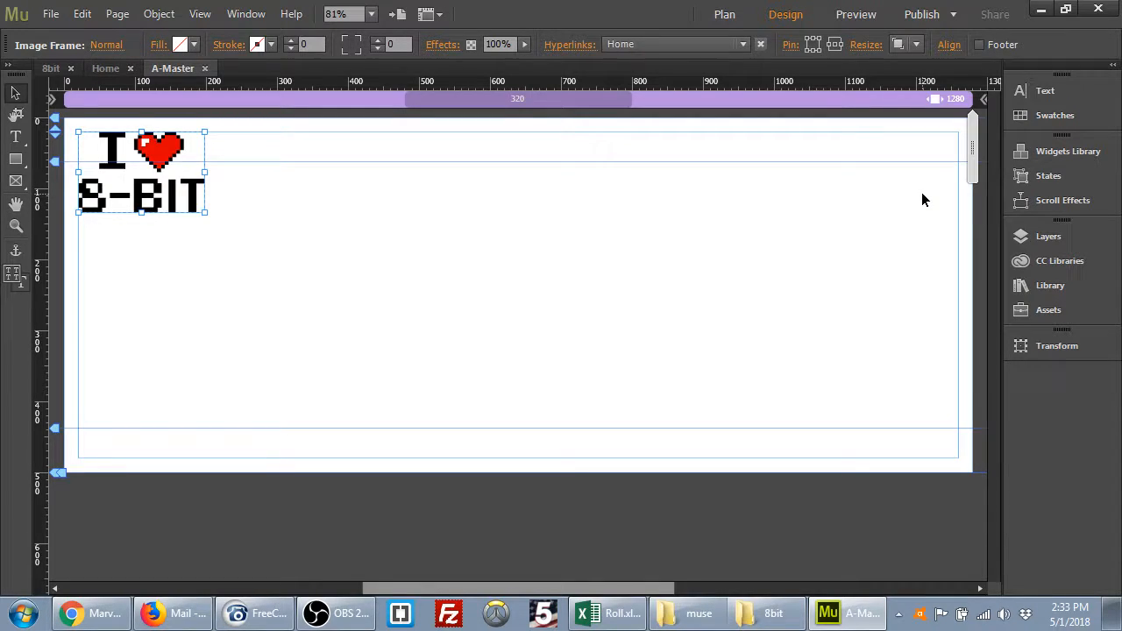
click(863, 19)
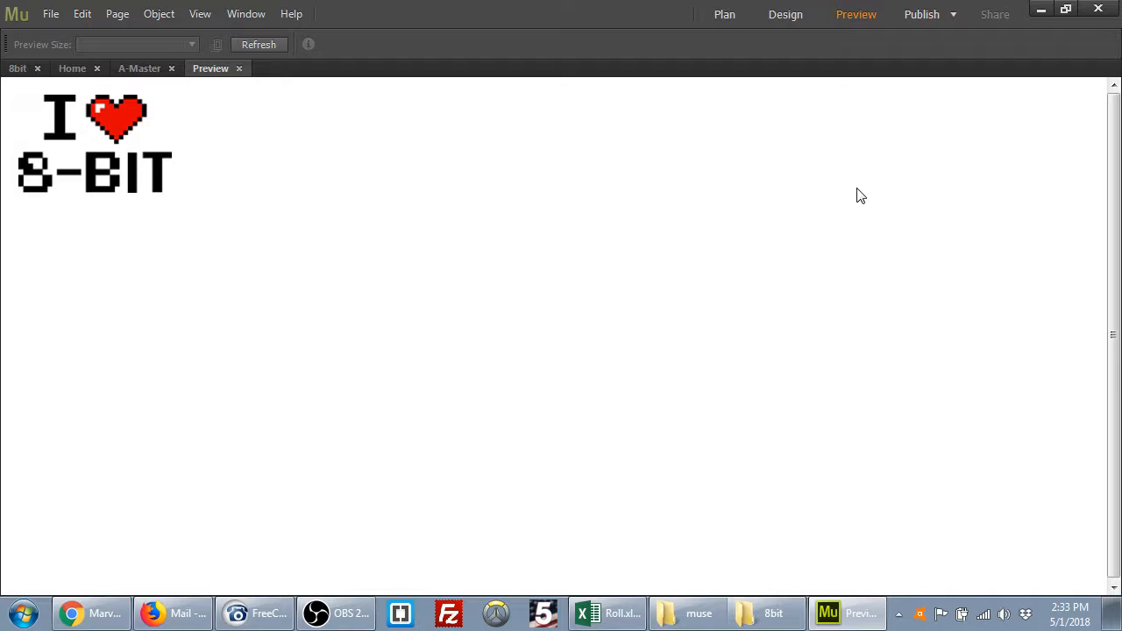
Preview the page at several narrower window widths to check how the logo scales, and restore the full-size window.
click(1066, 12)
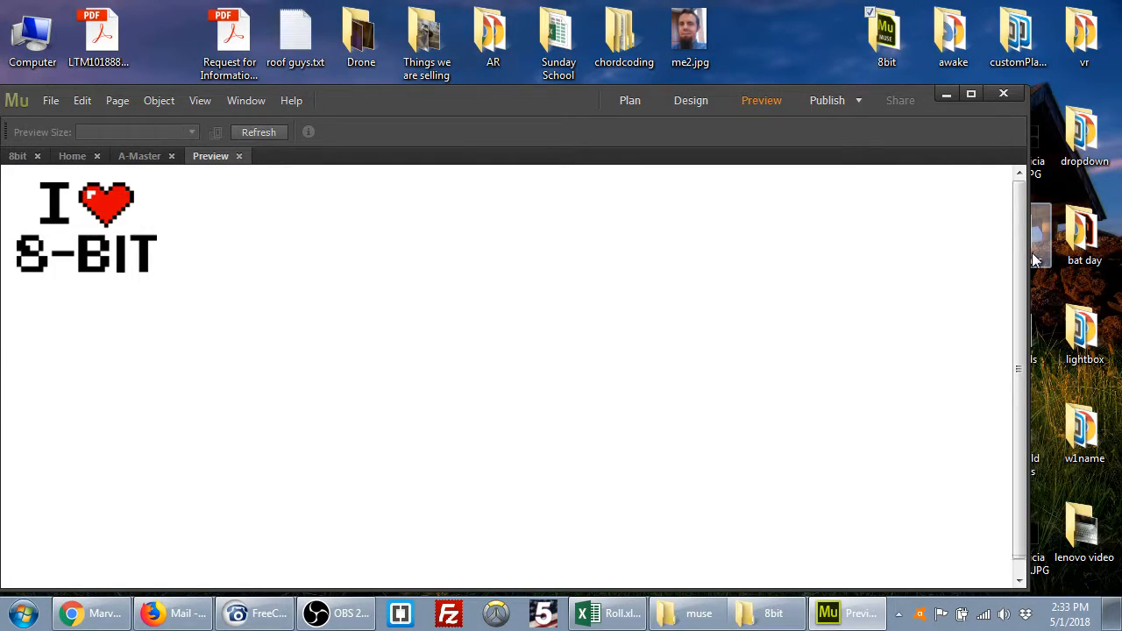
drag(1028, 260, 375, 392)
drag(720, 375, 901, 351)
click(844, 94)
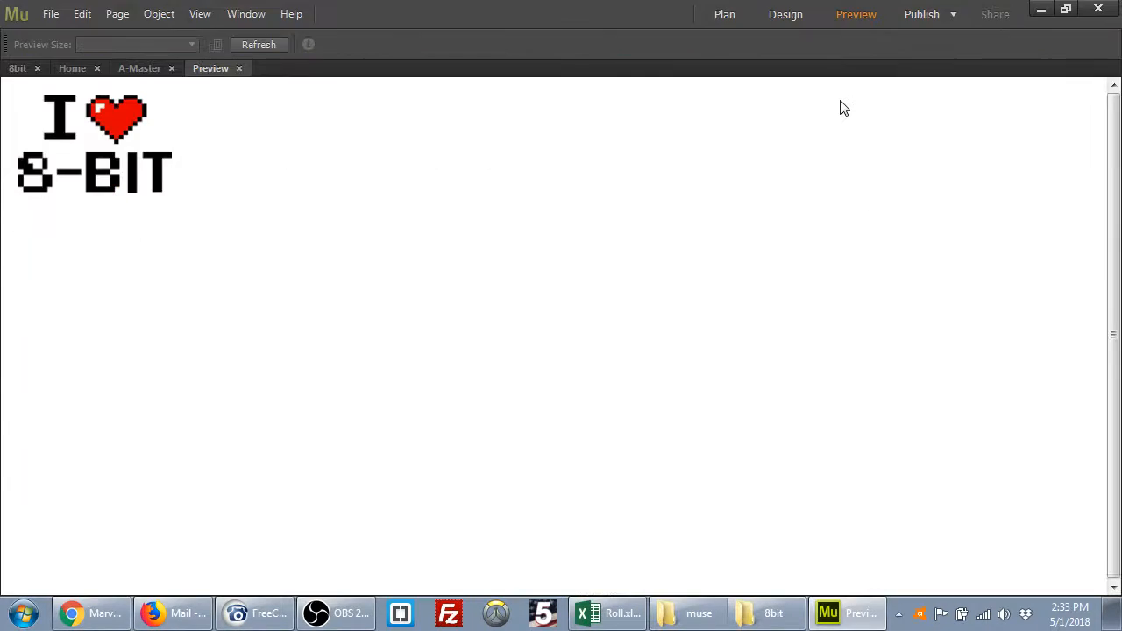
click(1065, 10)
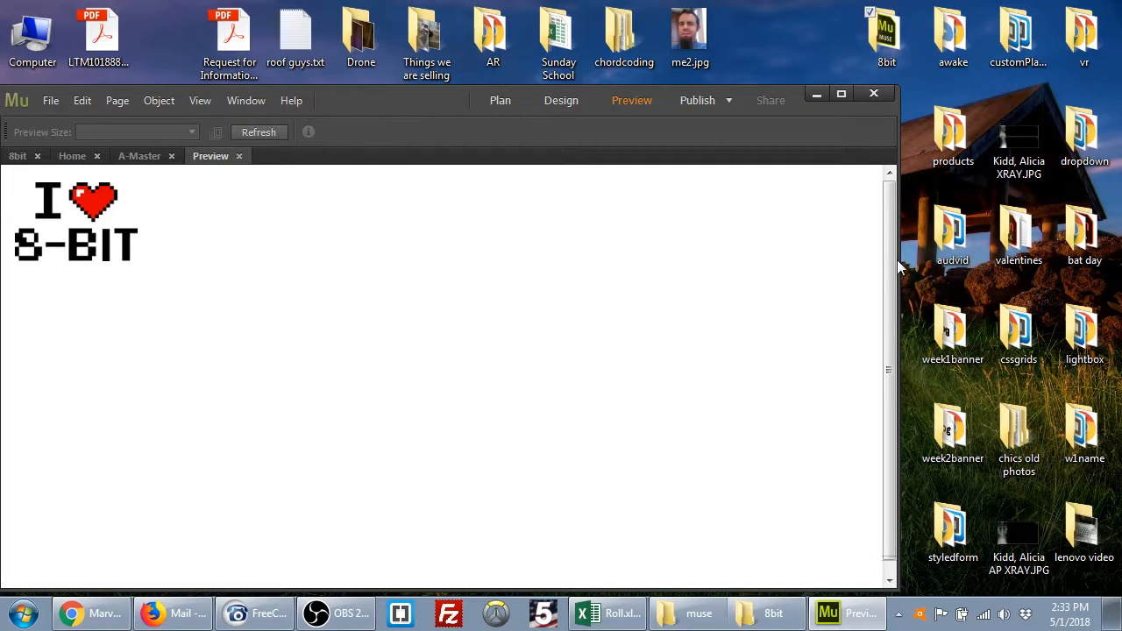
drag(898, 261, 440, 379)
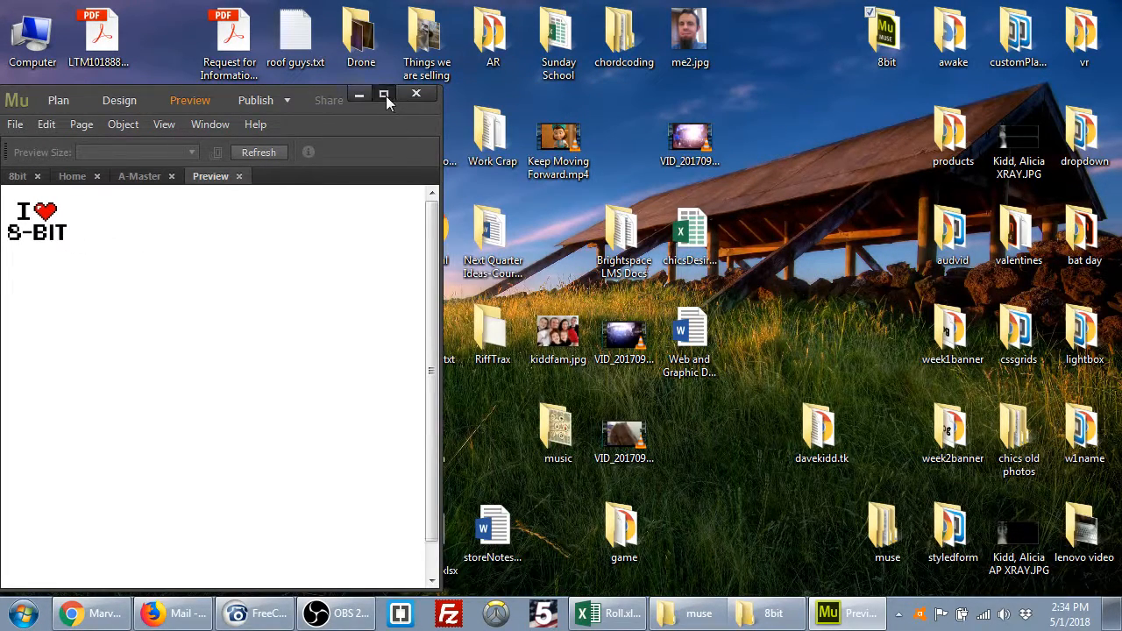
click(386, 96)
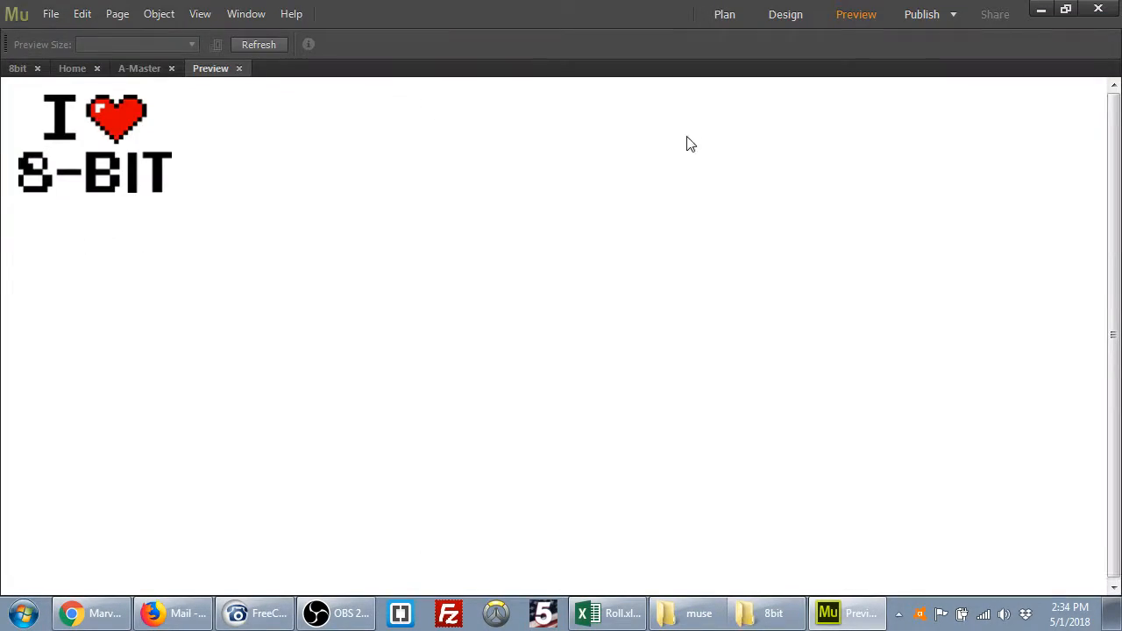
Return to the A-Master design and change the logo's resize setting from responsive scaling to a fixed size.
click(722, 15)
click(793, 15)
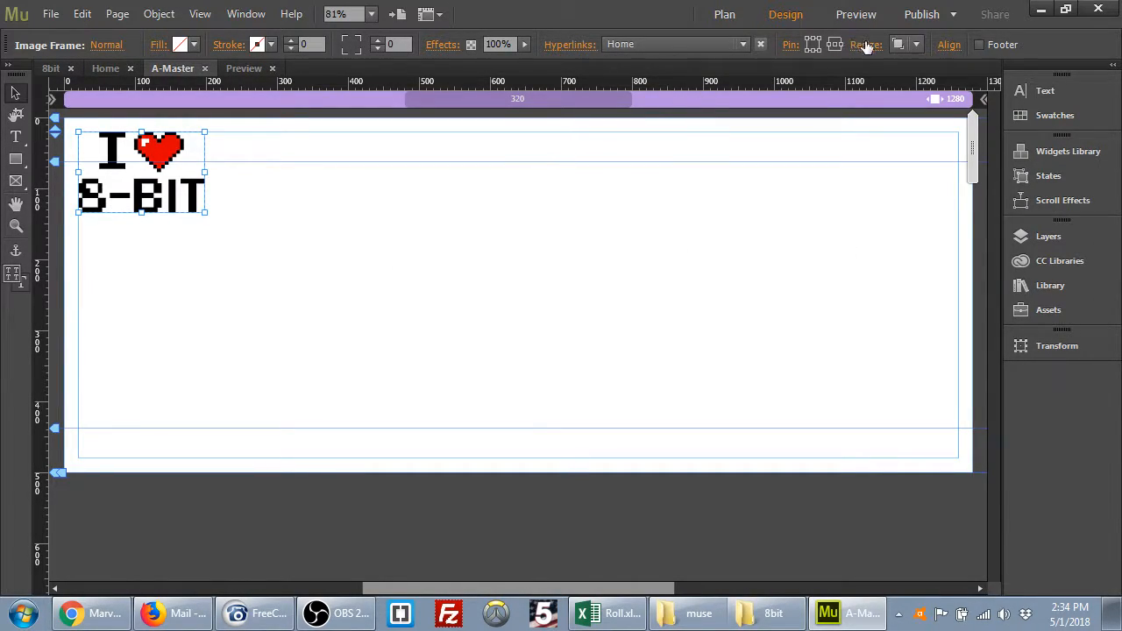
click(915, 43)
click(916, 69)
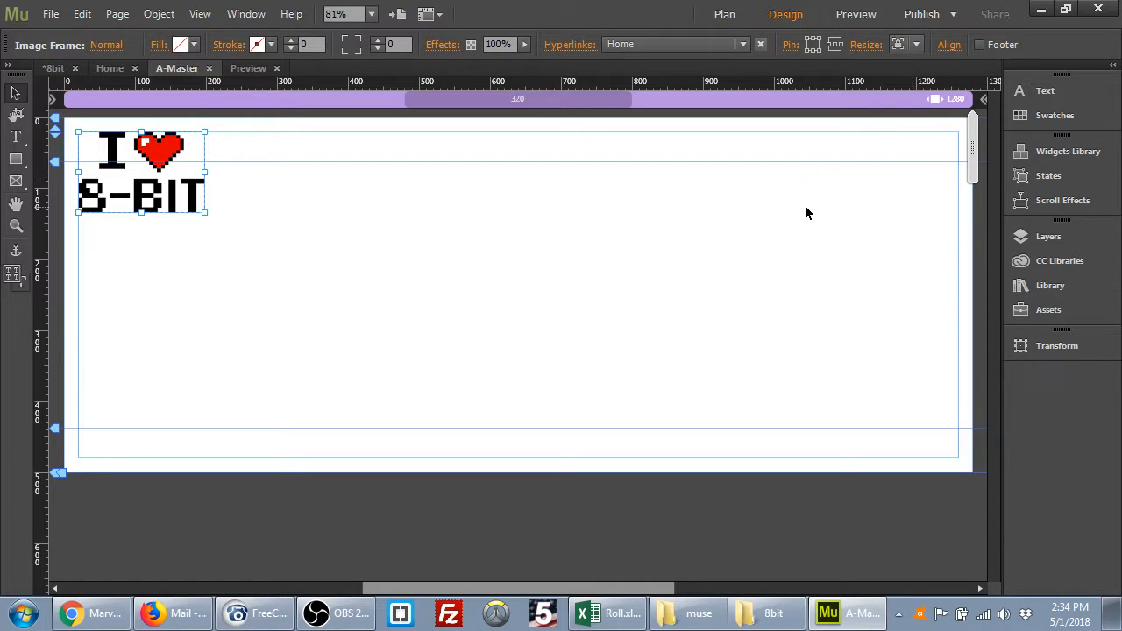
Preview the fixed-size logo in a narrow and a wider window, and restore the full-size window.
click(850, 14)
click(1066, 9)
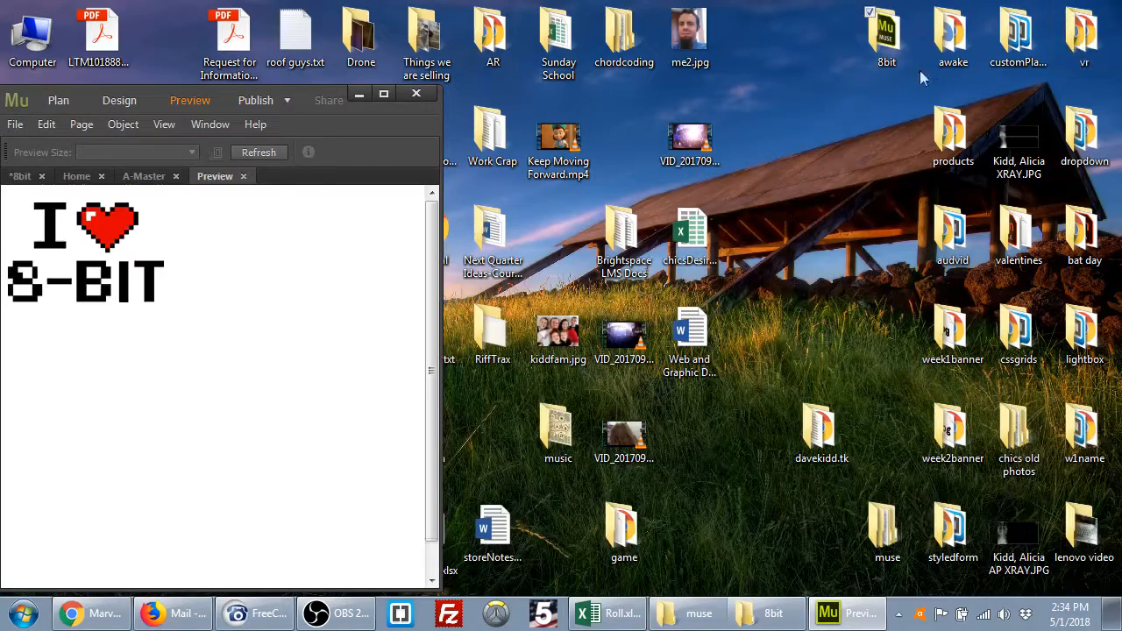
drag(441, 309, 985, 316)
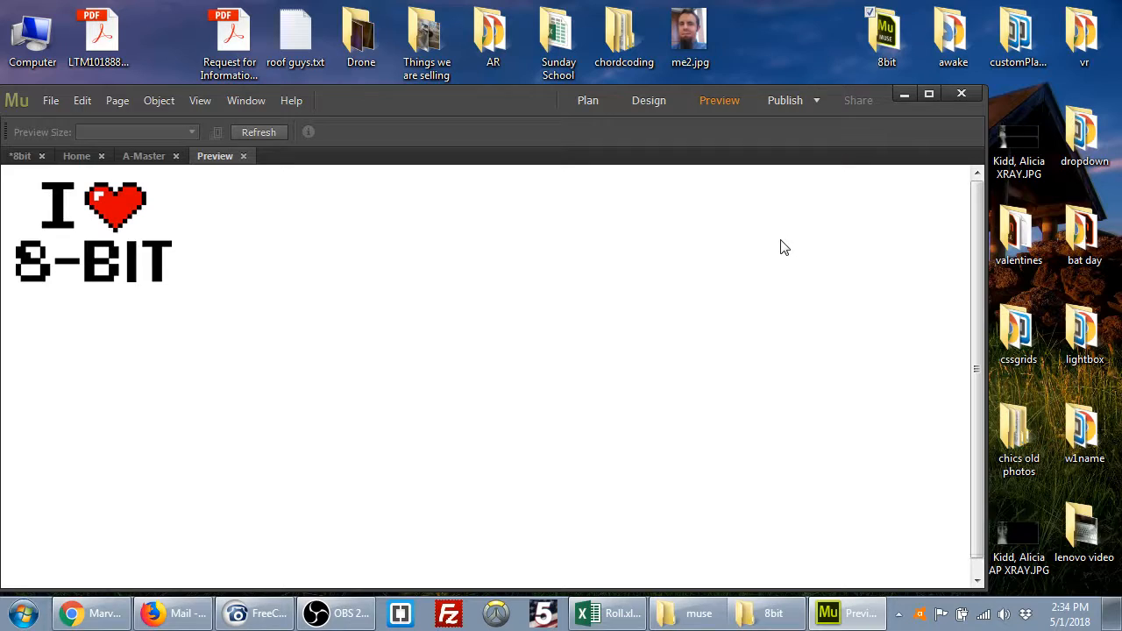
click(929, 100)
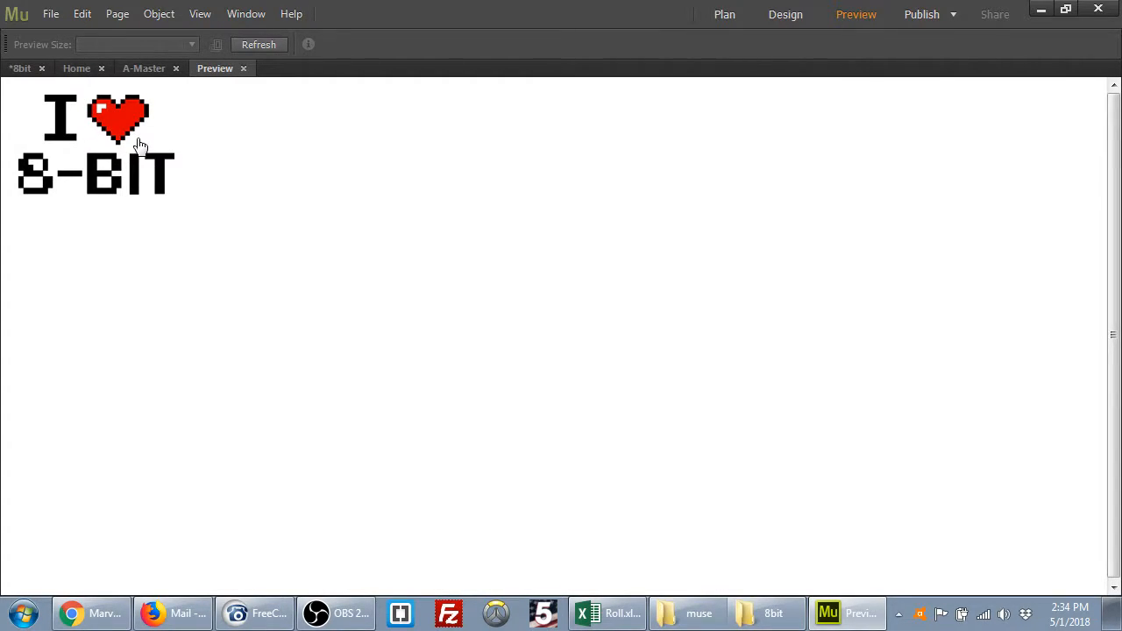
Review the logo on the A-Master page and across the site plan, and reopen A-Master for editing.
click(782, 14)
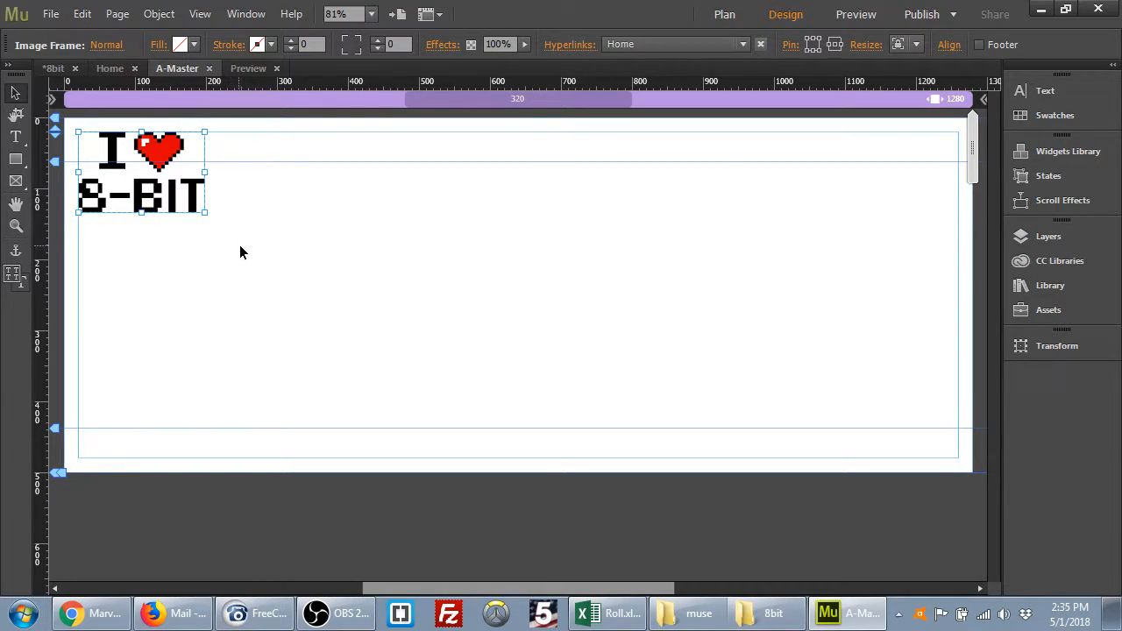
click(284, 209)
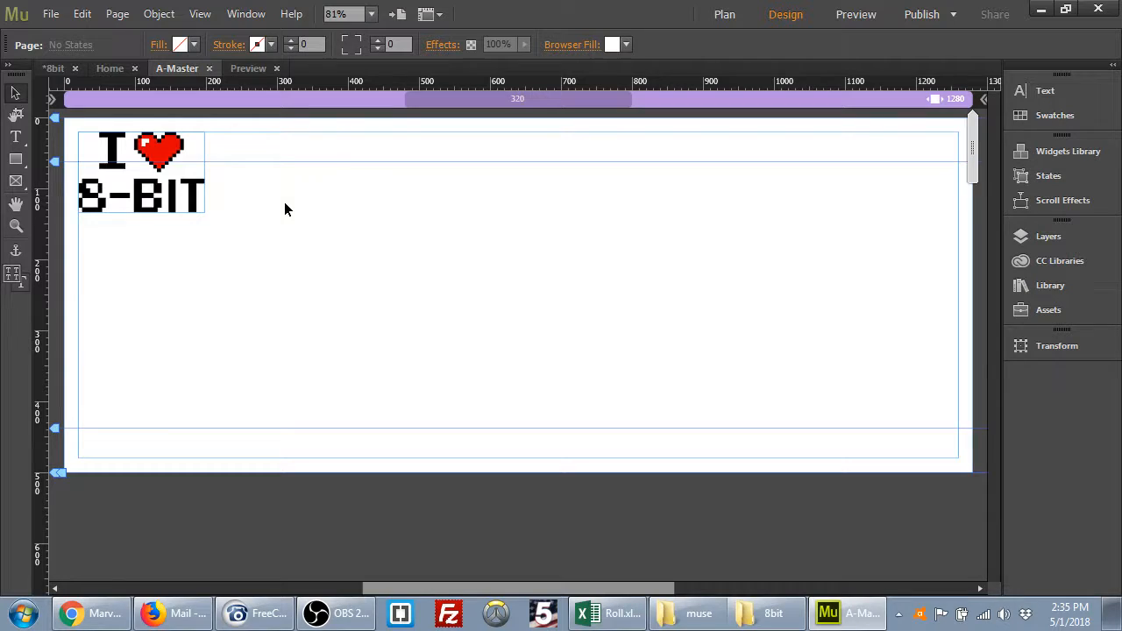
click(173, 159)
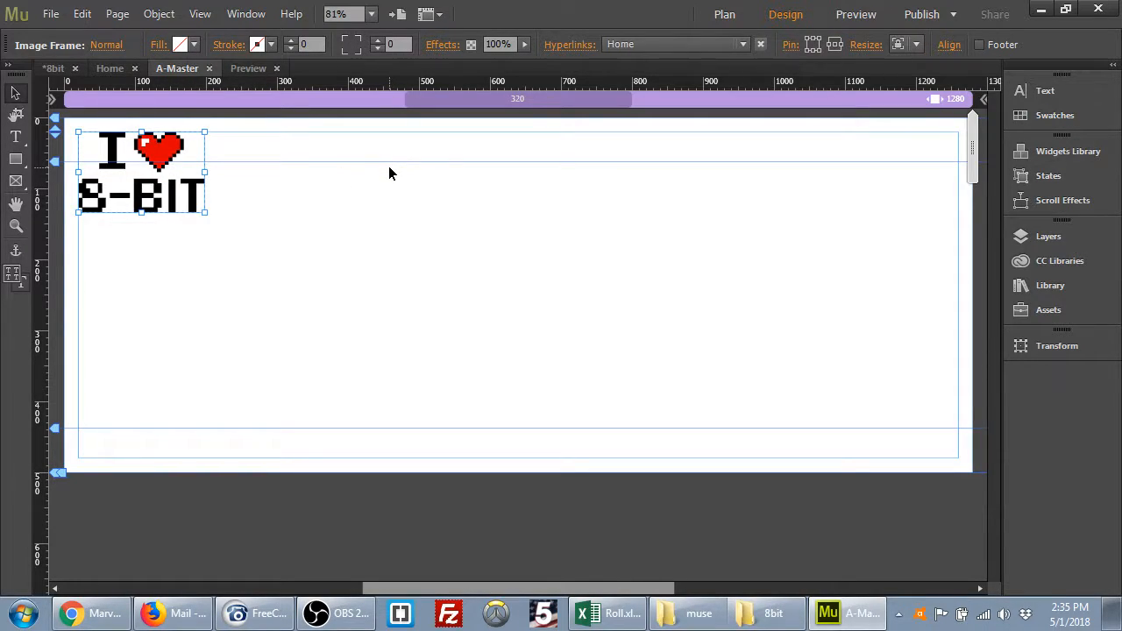
click(517, 45)
click(725, 15)
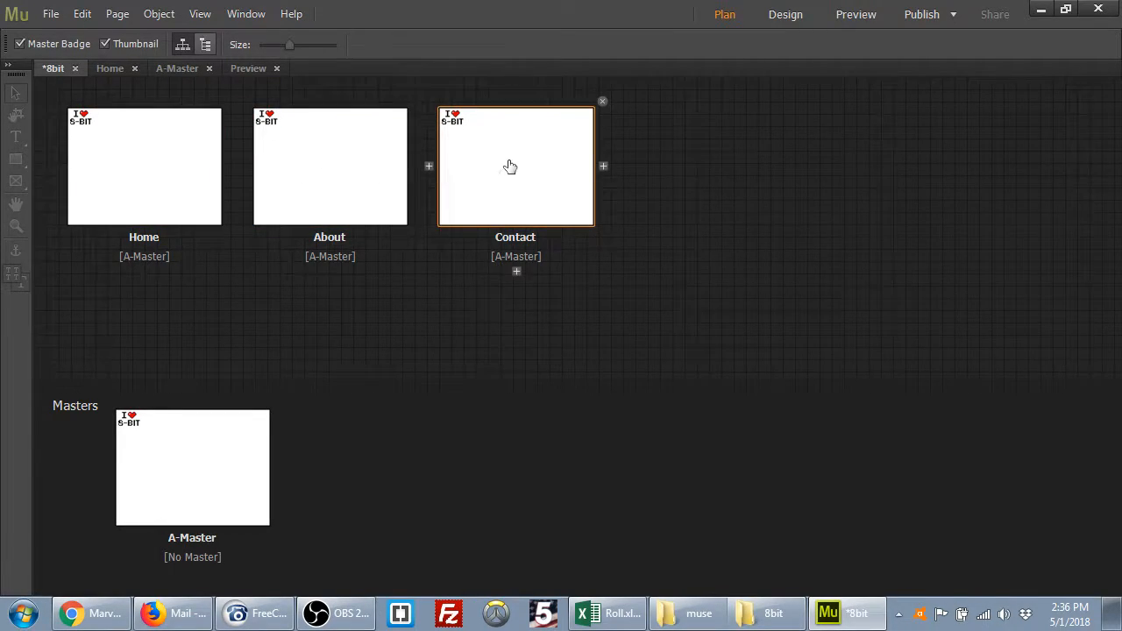
double_click(202, 474)
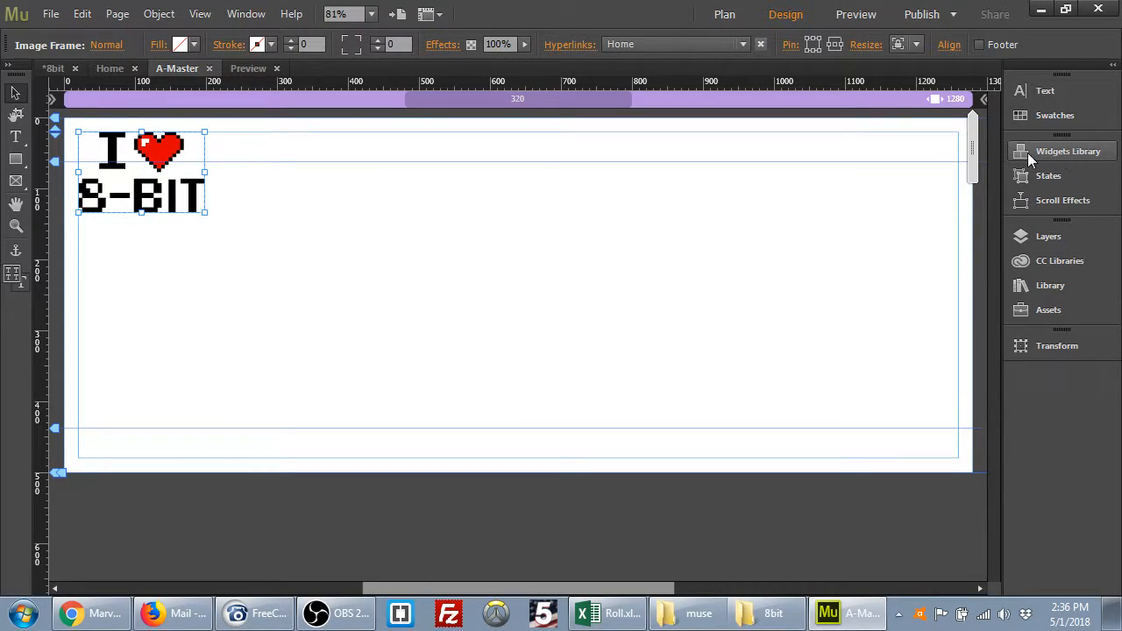
Compare the horizontal and vertical menu widgets in the Widgets Library.
click(1067, 156)
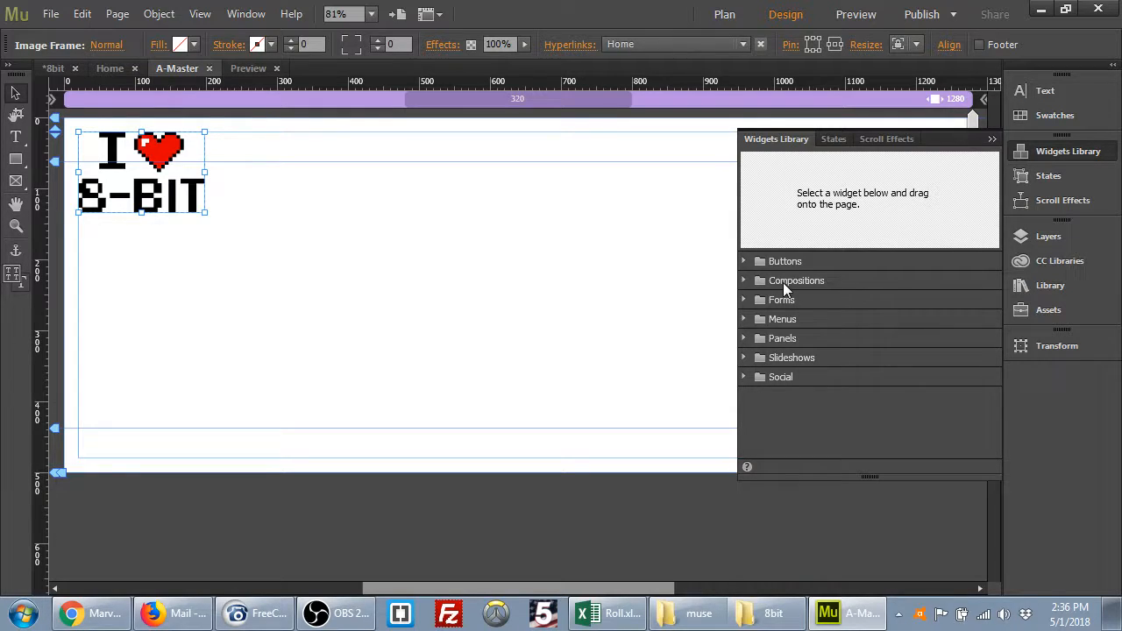
click(743, 319)
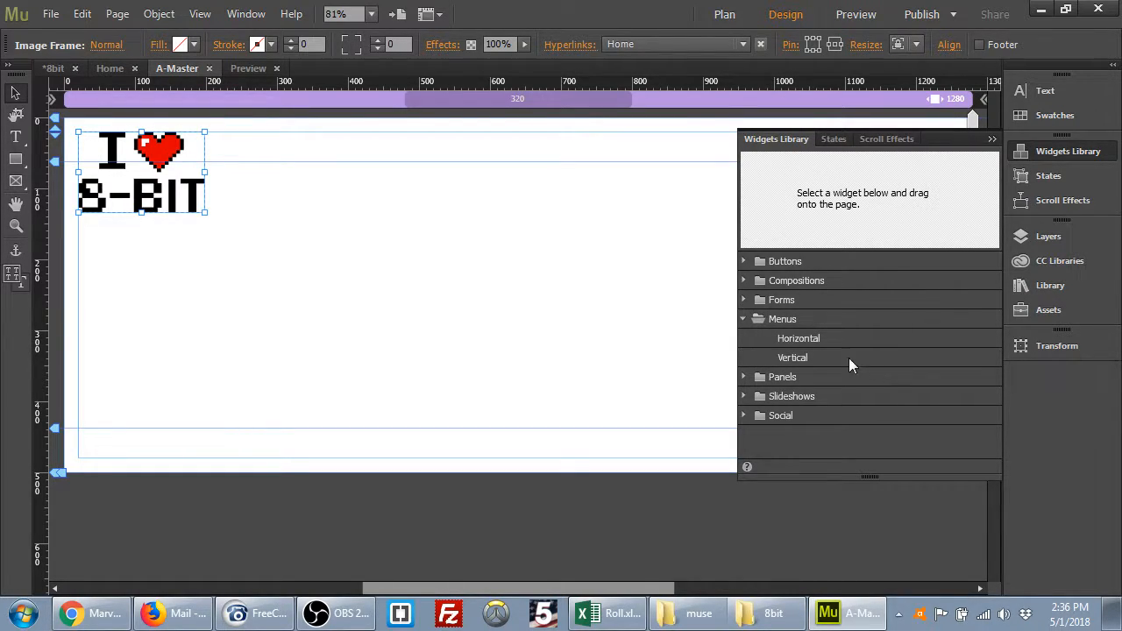
click(797, 333)
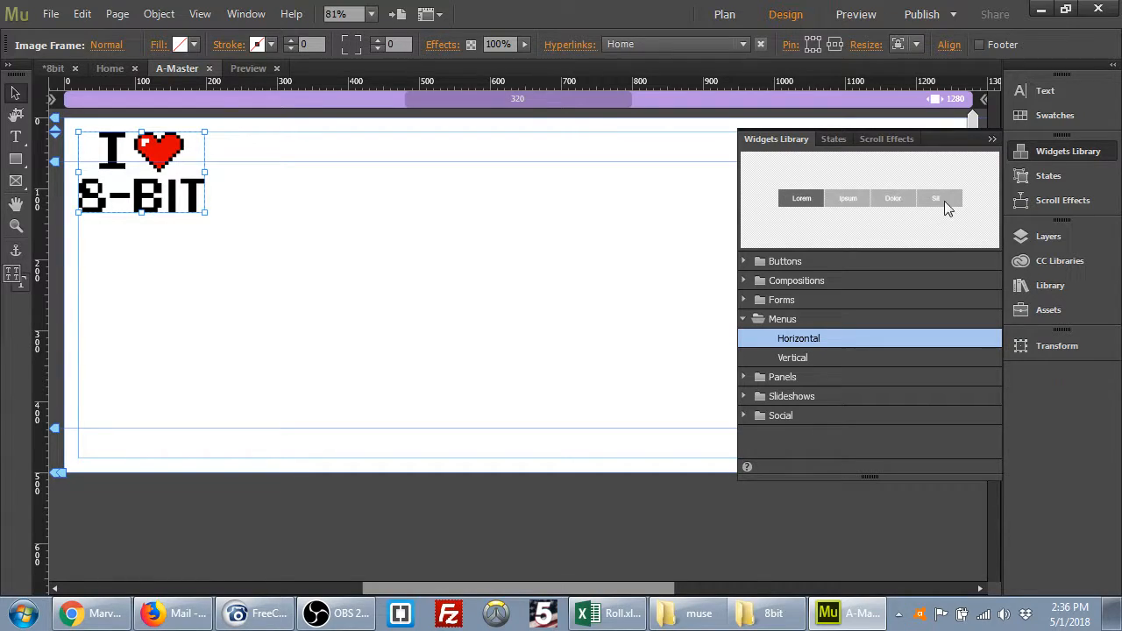
click(802, 360)
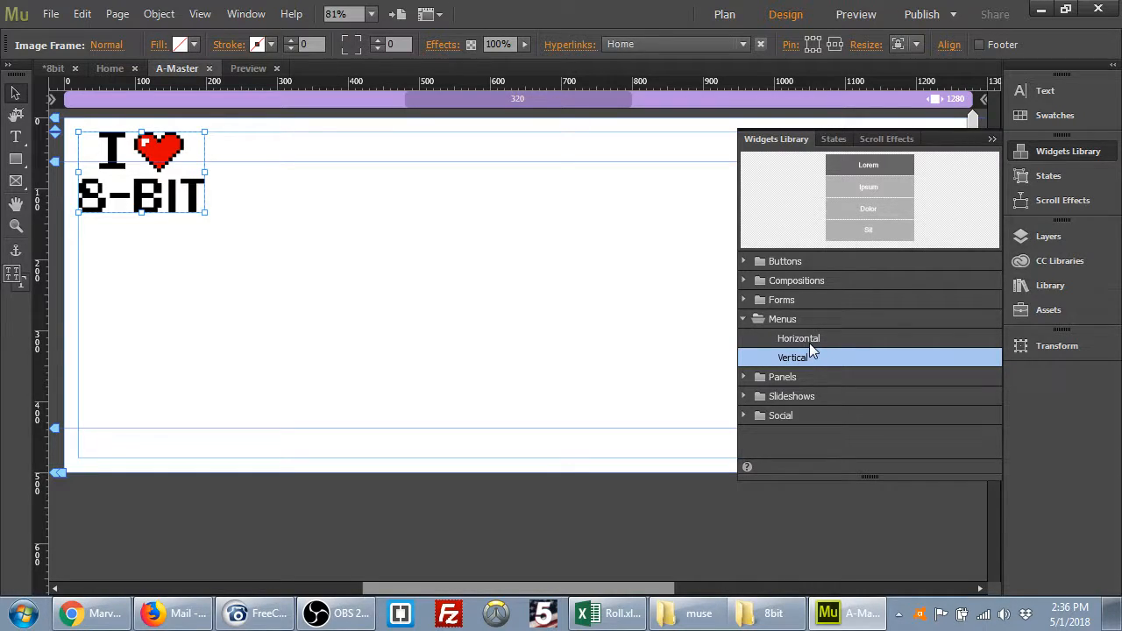
click(809, 341)
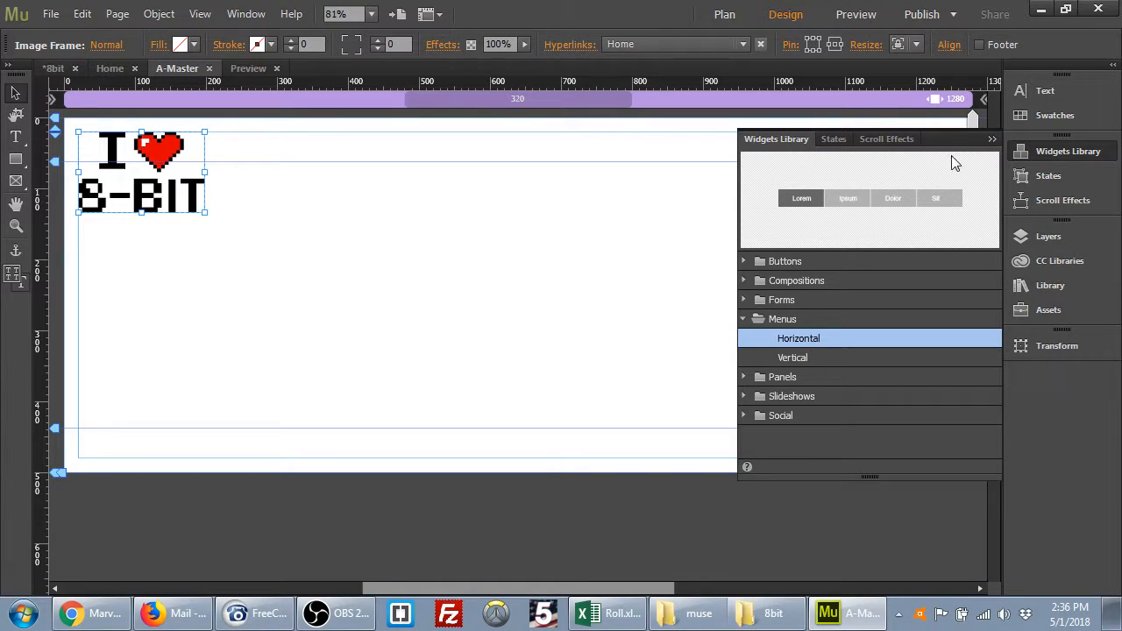
click(991, 139)
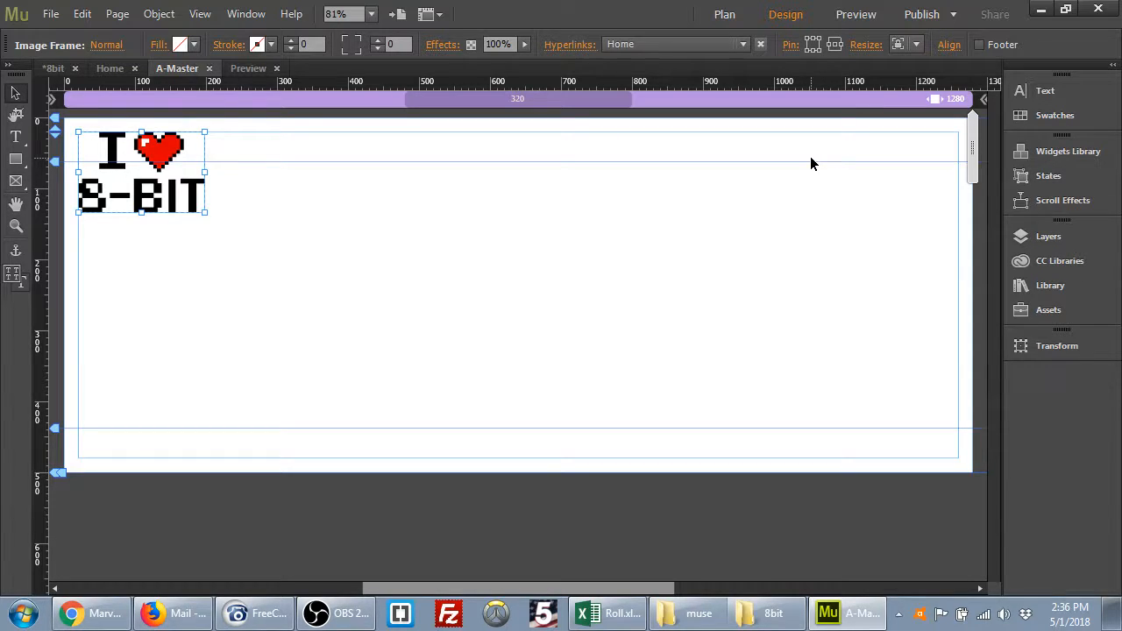
Examine the Buttons, Compositions, Forms and Panels widget categories alongside the horizontal menu widget.
click(1061, 151)
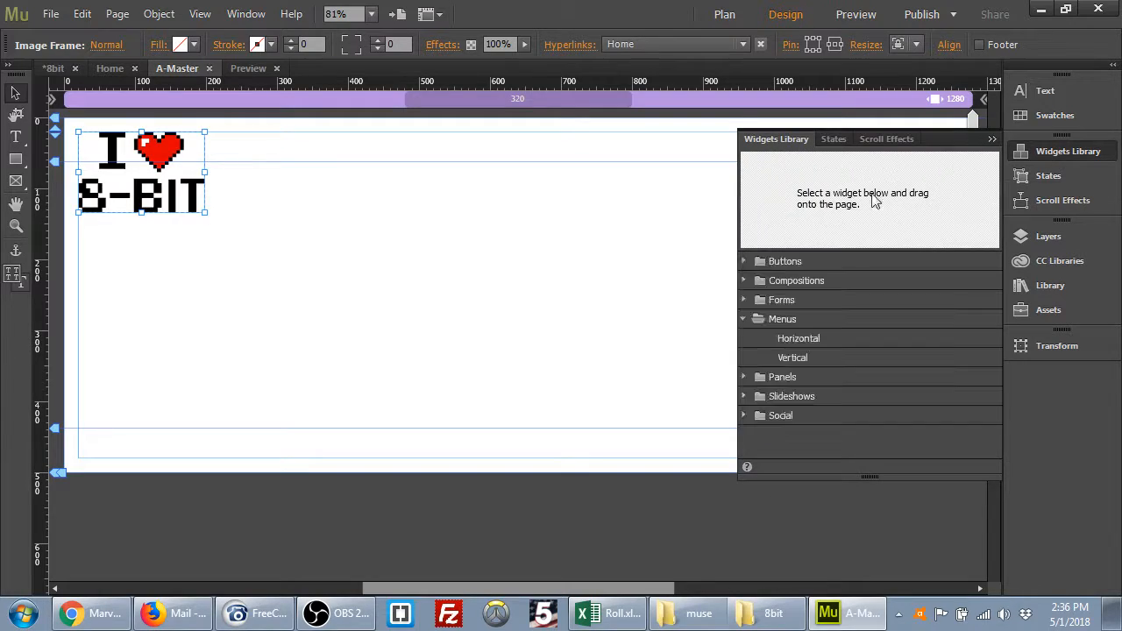
click(783, 339)
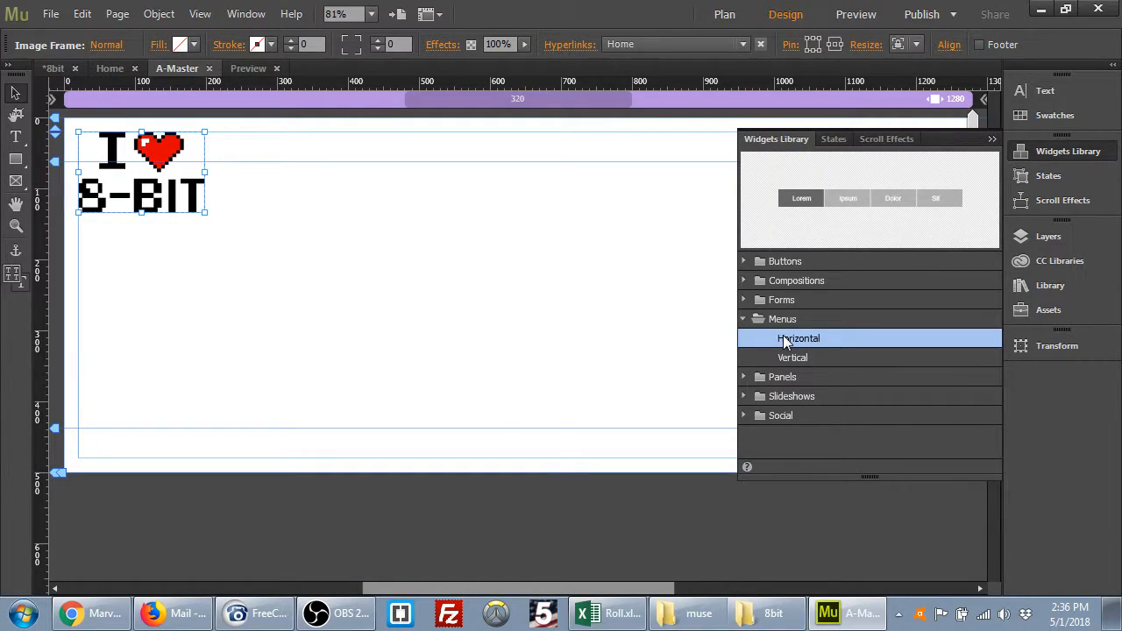
click(744, 260)
click(743, 261)
click(743, 280)
click(743, 280)
click(744, 299)
click(744, 298)
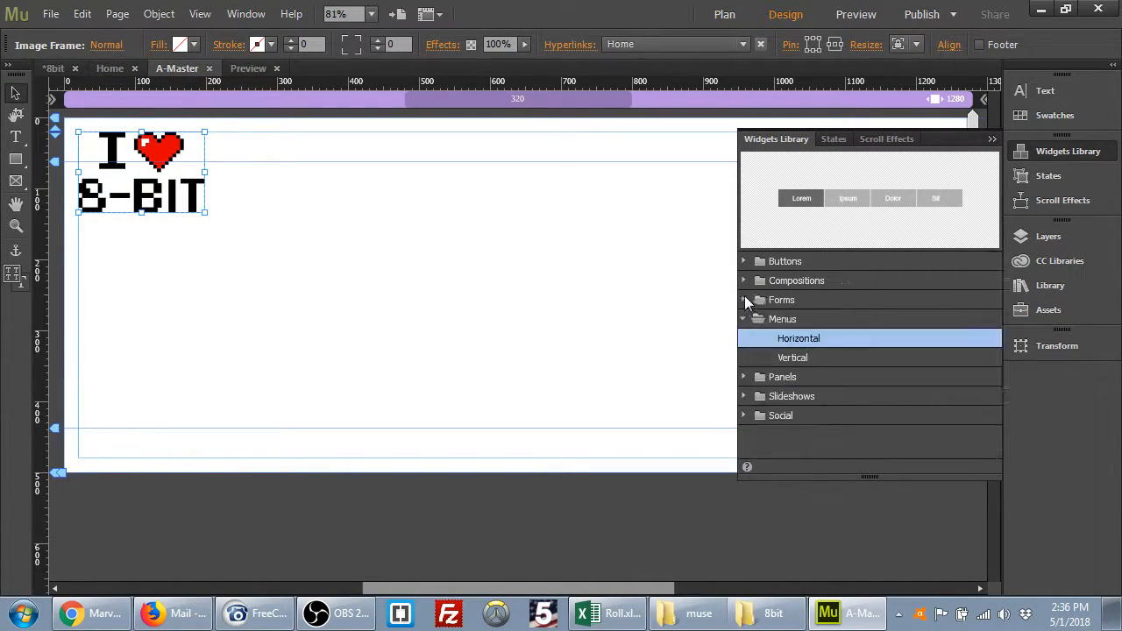
click(744, 376)
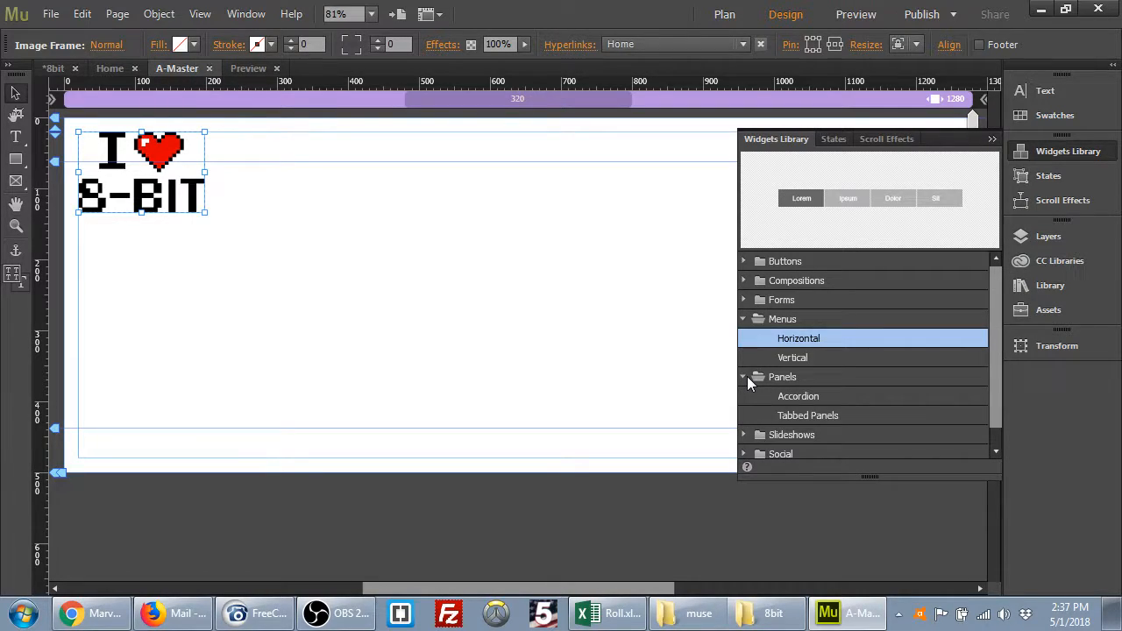
click(745, 377)
click(743, 377)
click(743, 376)
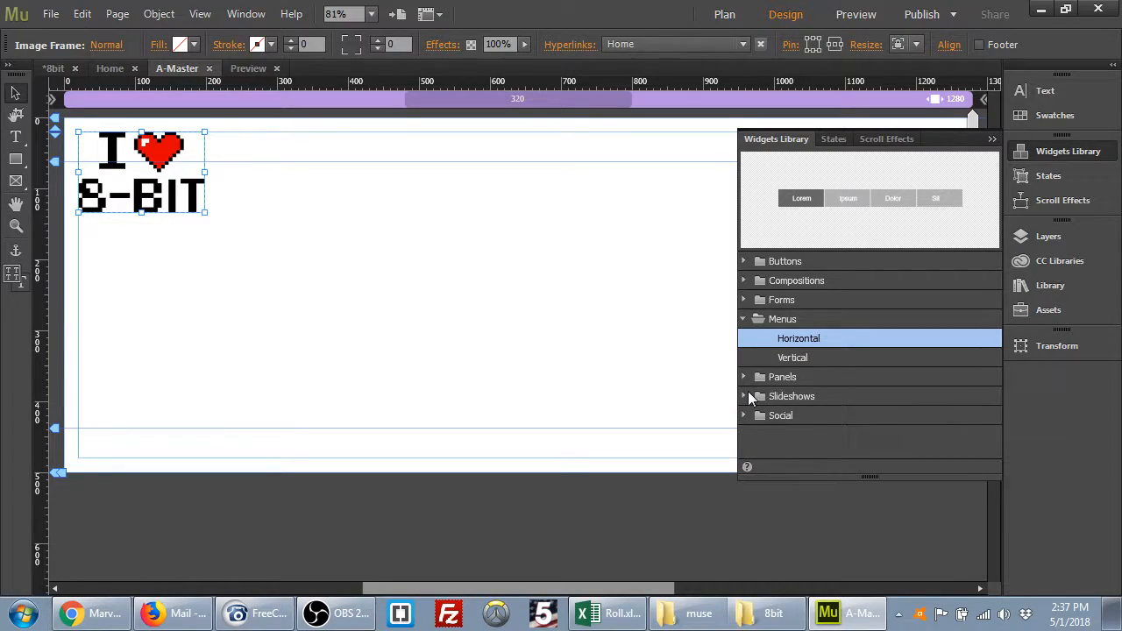
Place a horizontal menu widget on the A-Master page to the right of the logo and collapse the Widgets Library.
drag(802, 337, 577, 239)
drag(515, 183, 516, 181)
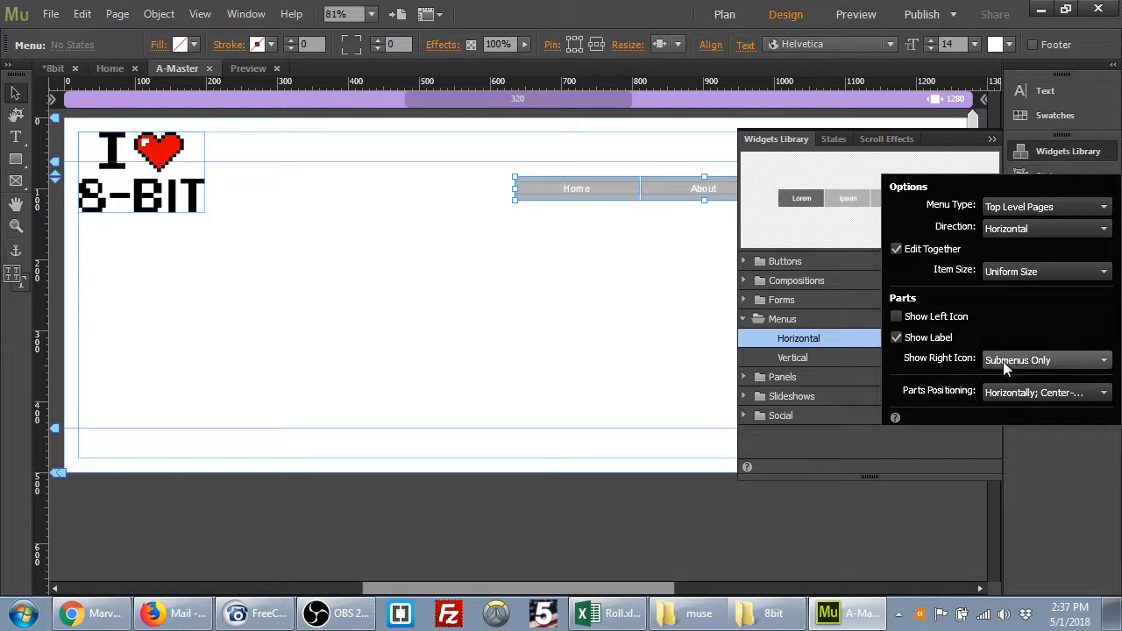
click(991, 139)
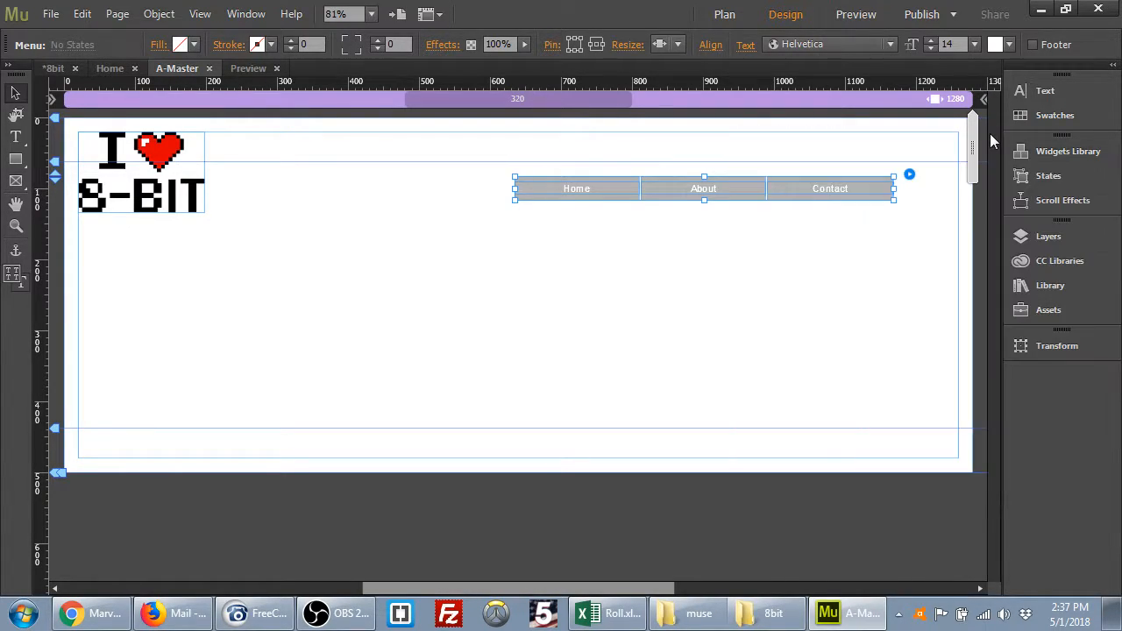
Review the menu widget's type, icon and parts positioning options, keeping the existing settings, and return to the site plan.
click(908, 175)
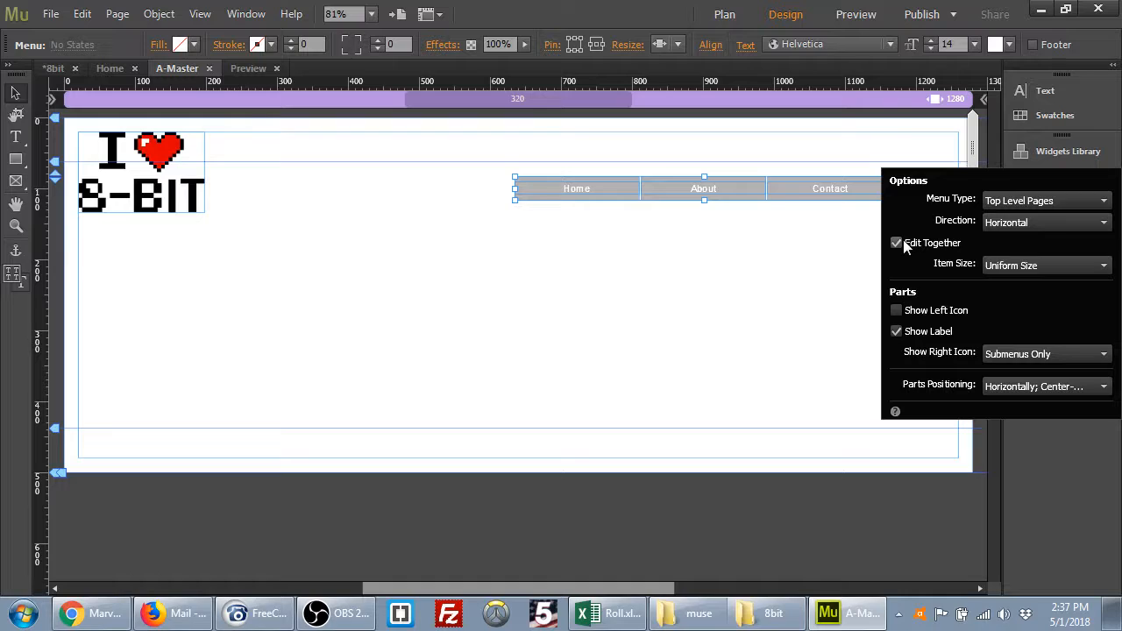
click(1074, 203)
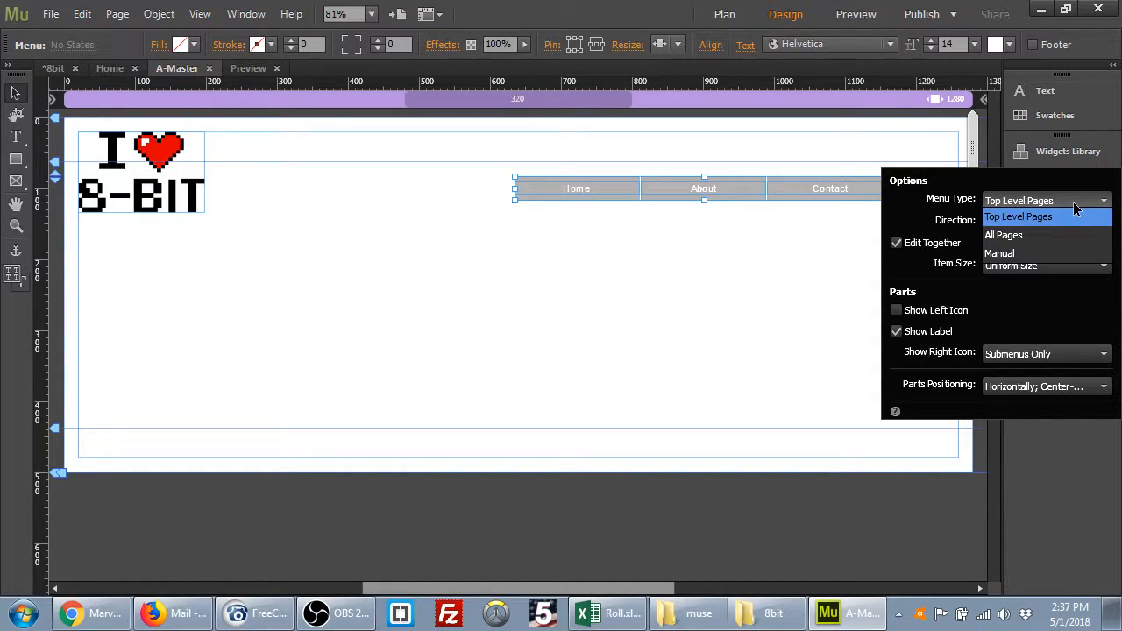
click(1074, 207)
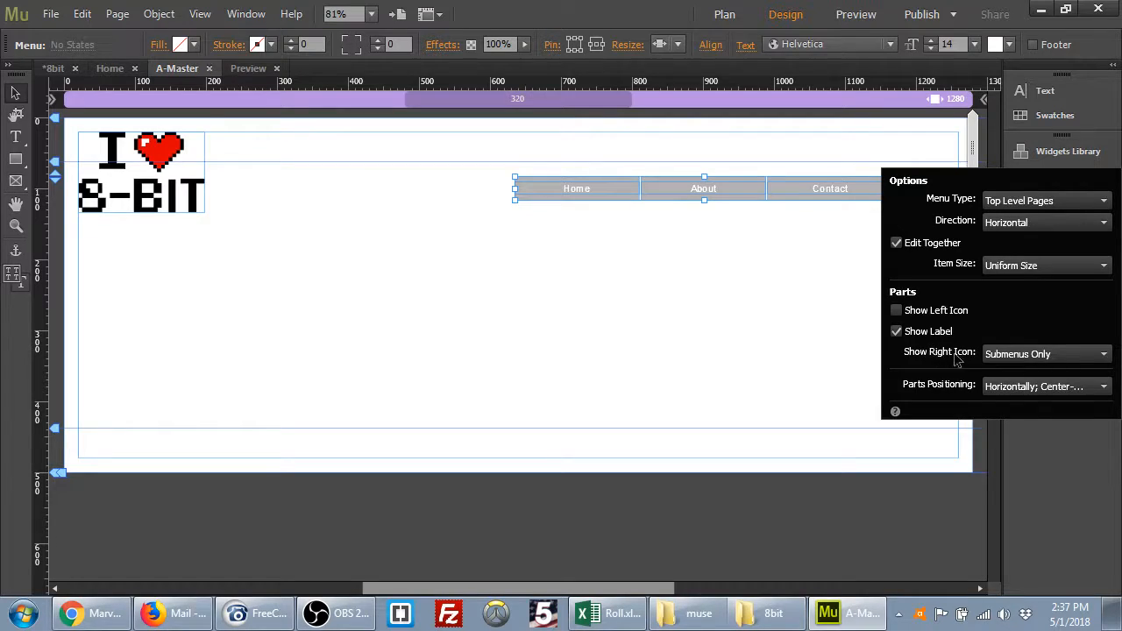
click(999, 360)
click(999, 361)
click(998, 388)
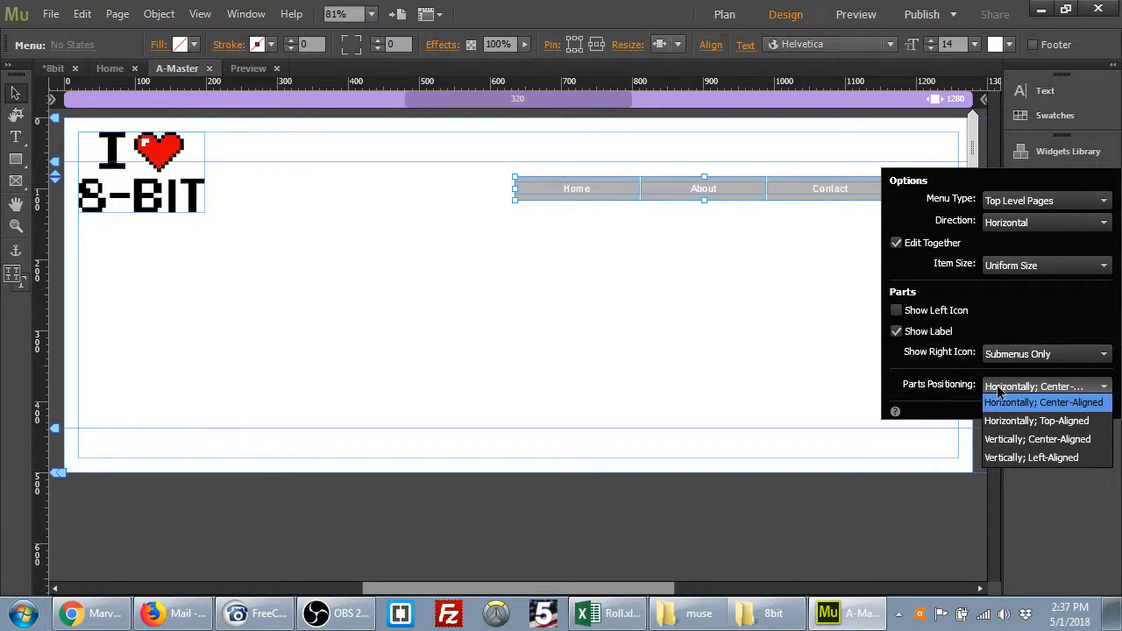
click(999, 392)
click(933, 311)
click(933, 311)
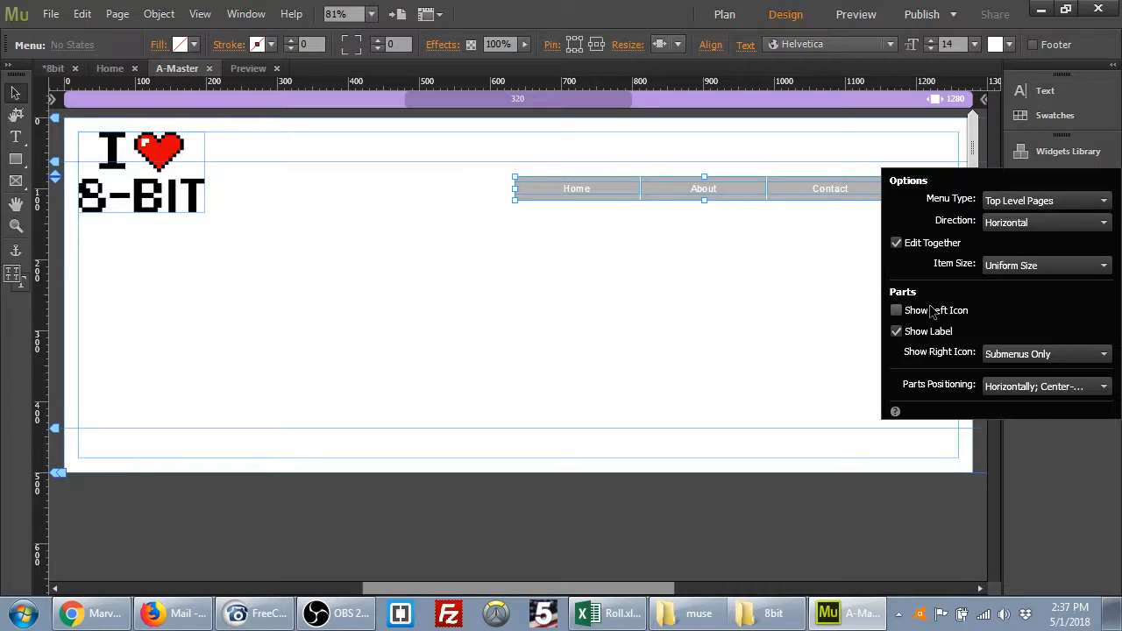
click(1045, 201)
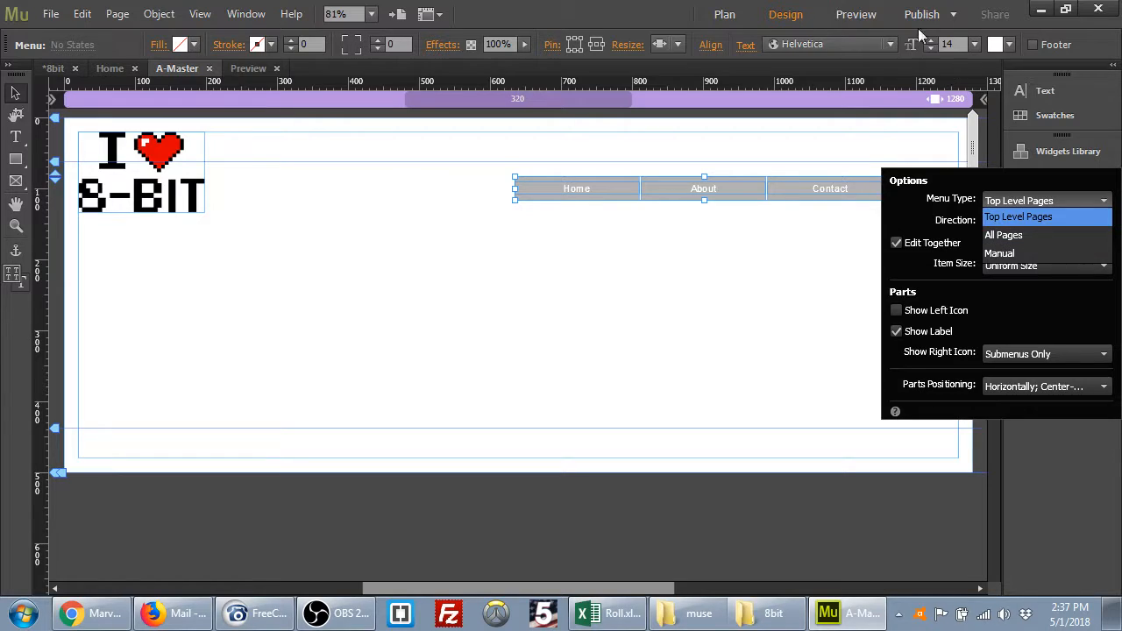
click(723, 19)
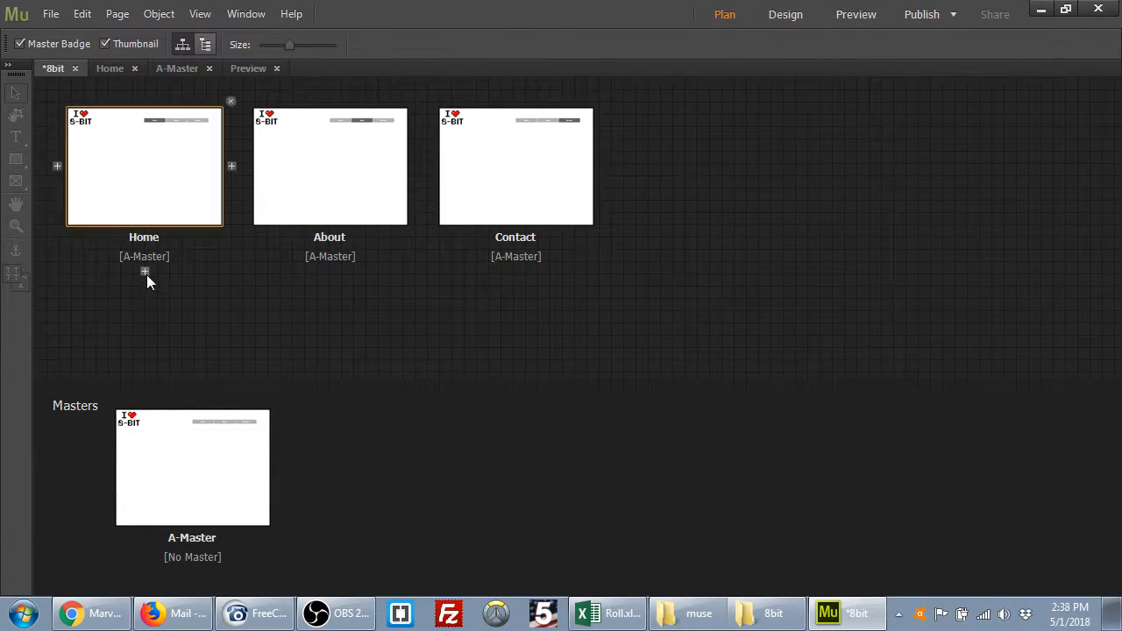
Add a child page beneath Home in the site plan and name it subpage.
click(145, 271)
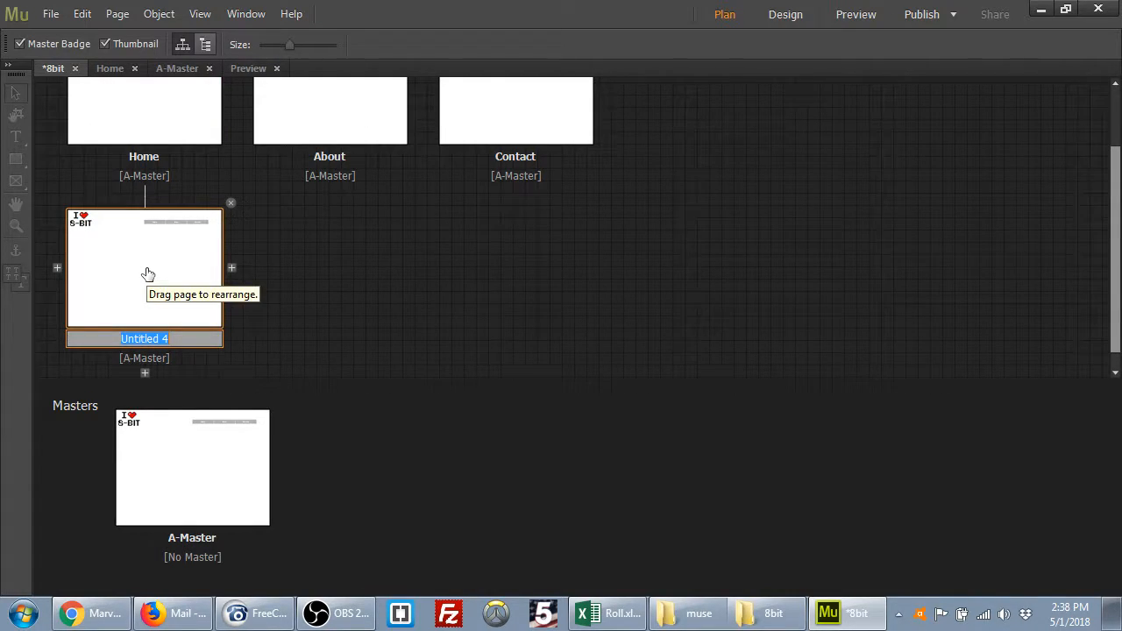
scroll(150, 310, up, 2)
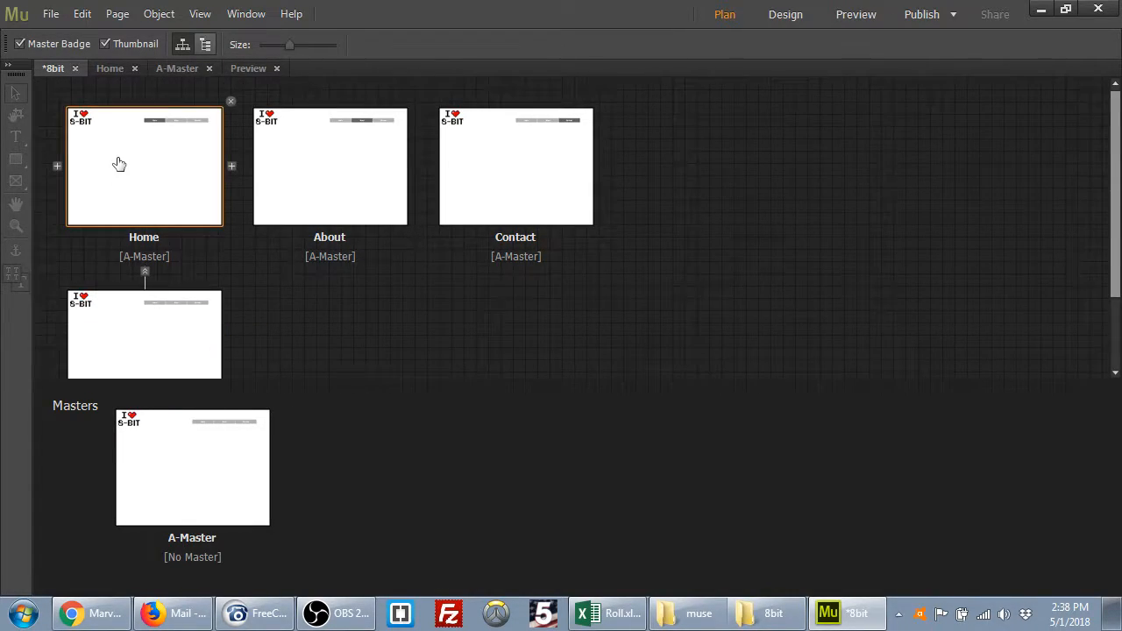
scroll(162, 324, down, 2)
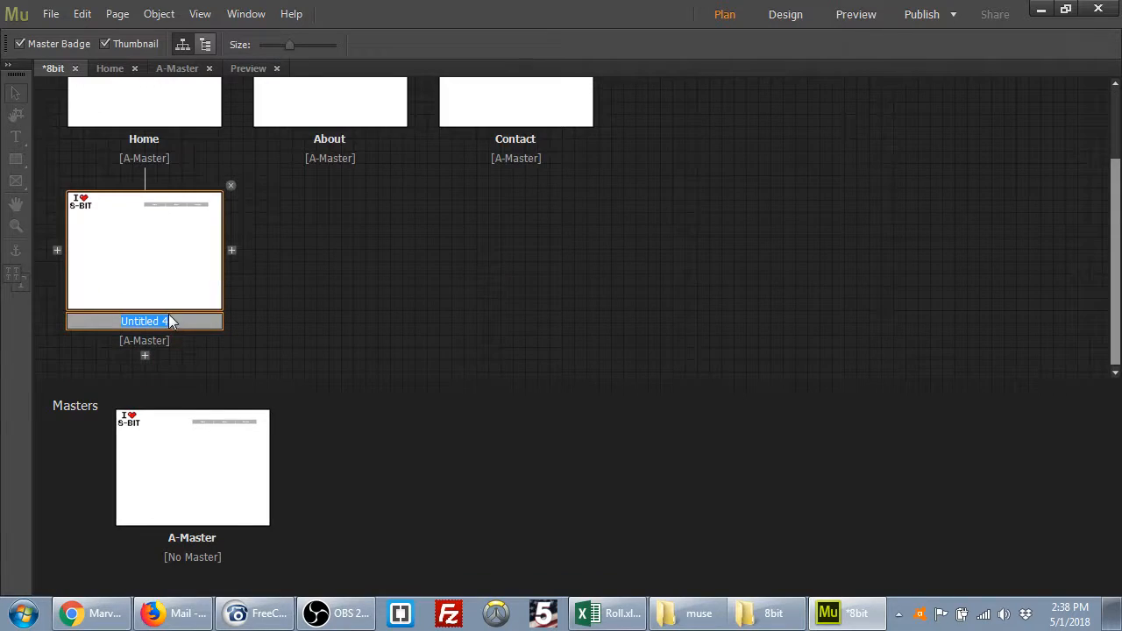
text(subpage)
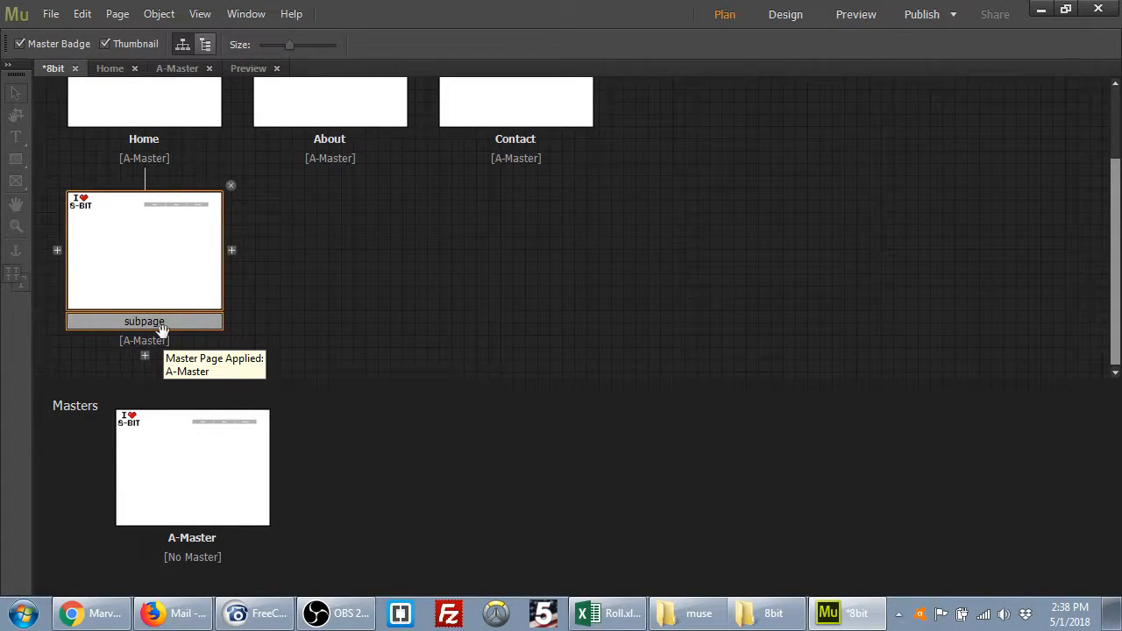
click(320, 260)
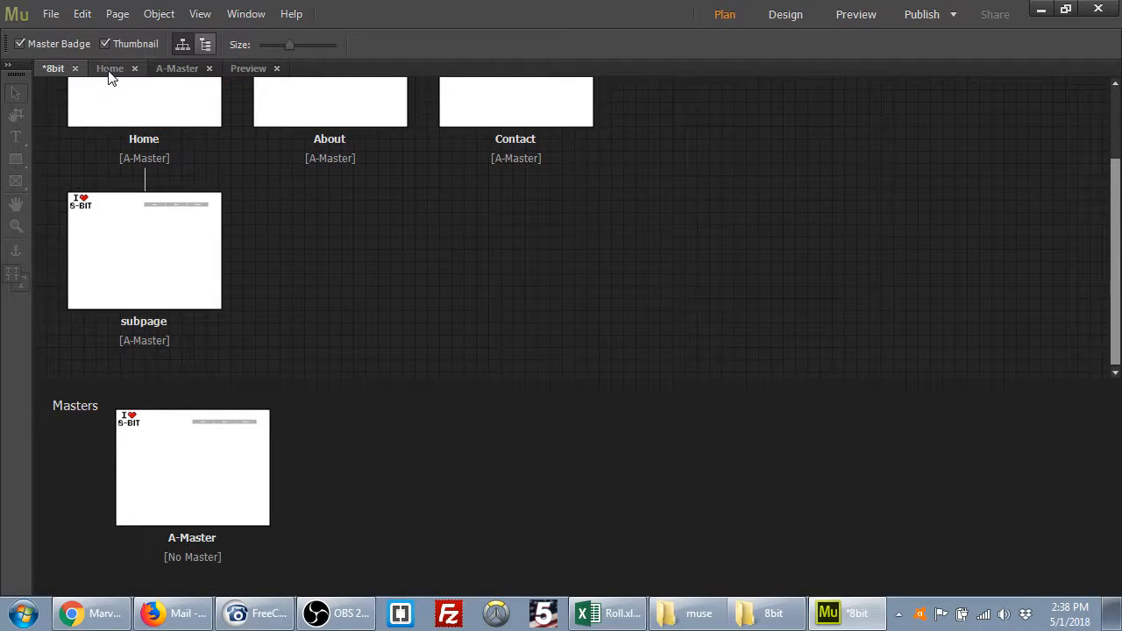
Open A-Master, preview how its menu handles the new subpage, and return to the design view.
double_click(179, 479)
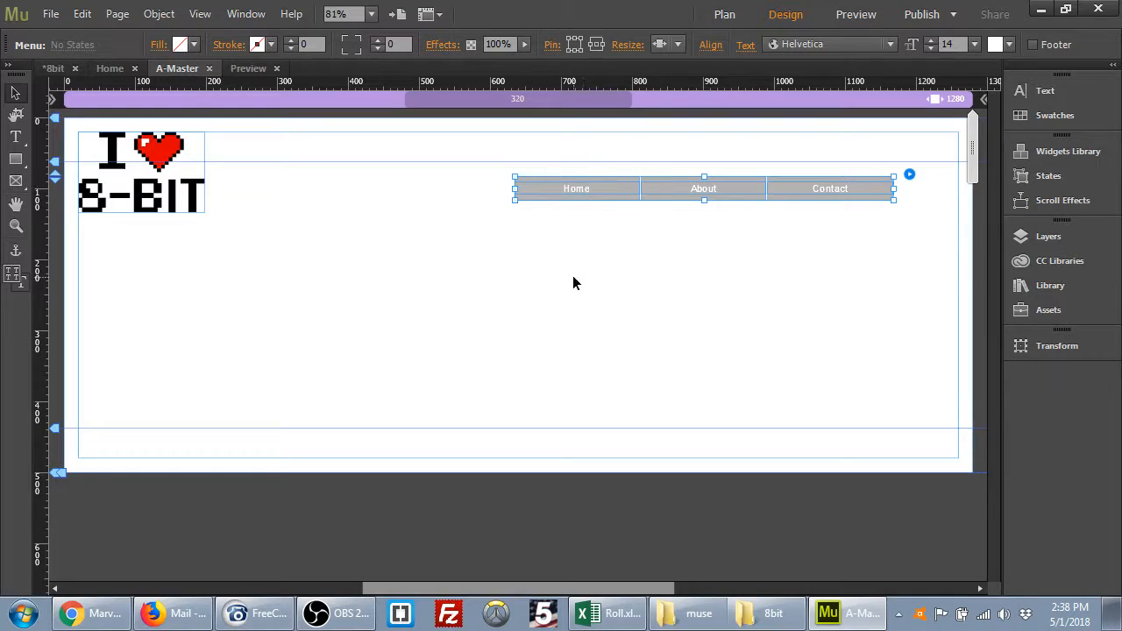
click(855, 16)
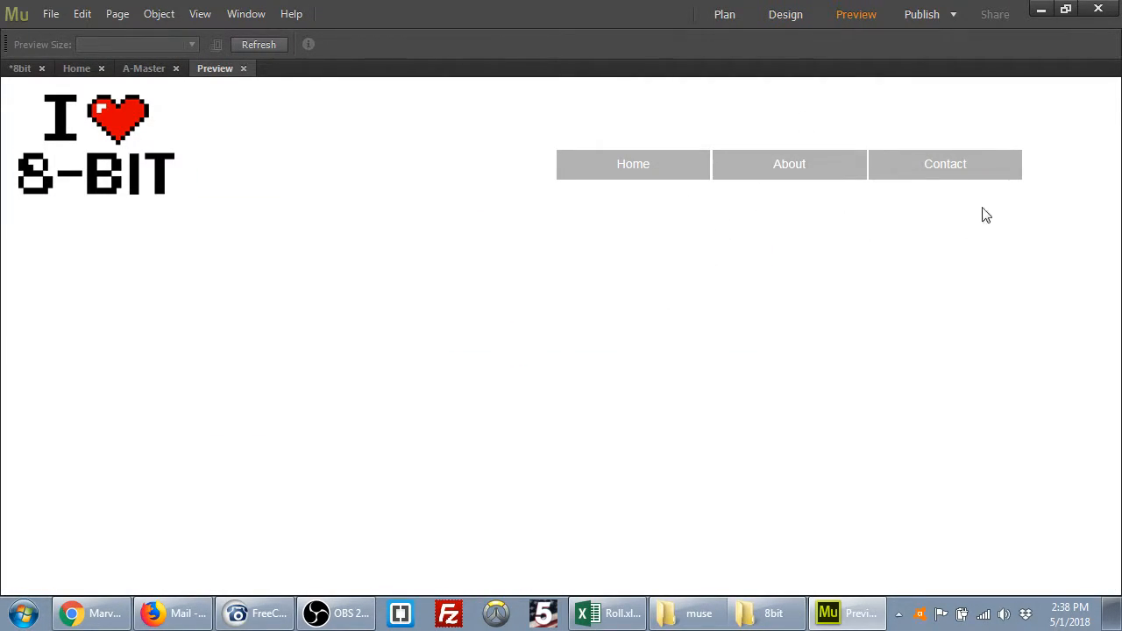
click(780, 14)
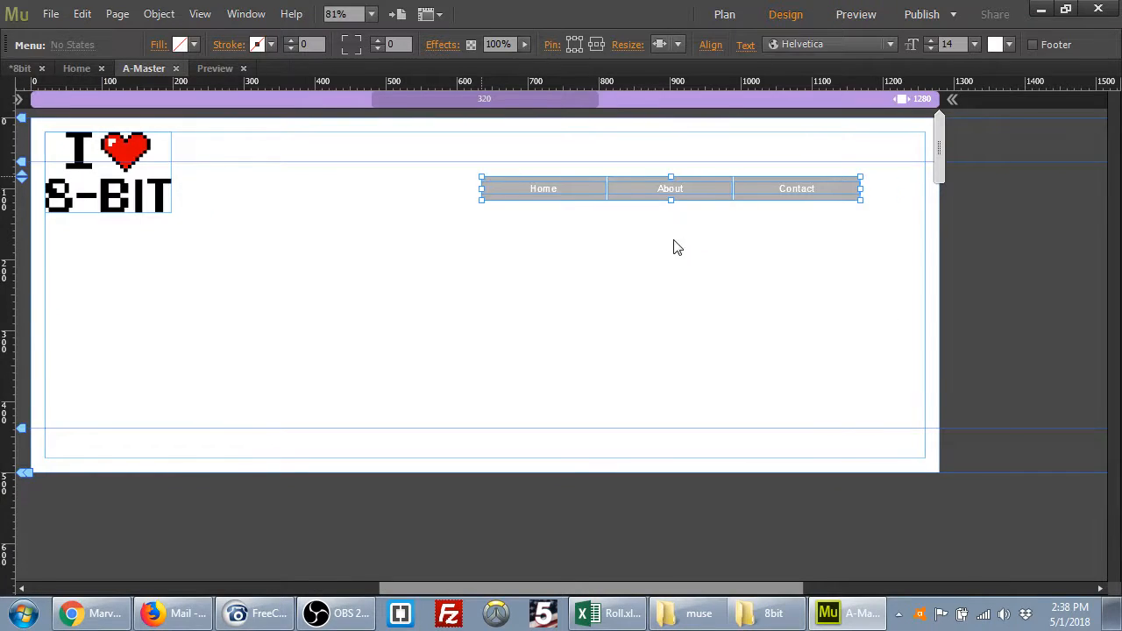
Set the A-Master menu widget's type to All Pages so that it includes pages below the top level.
click(864, 197)
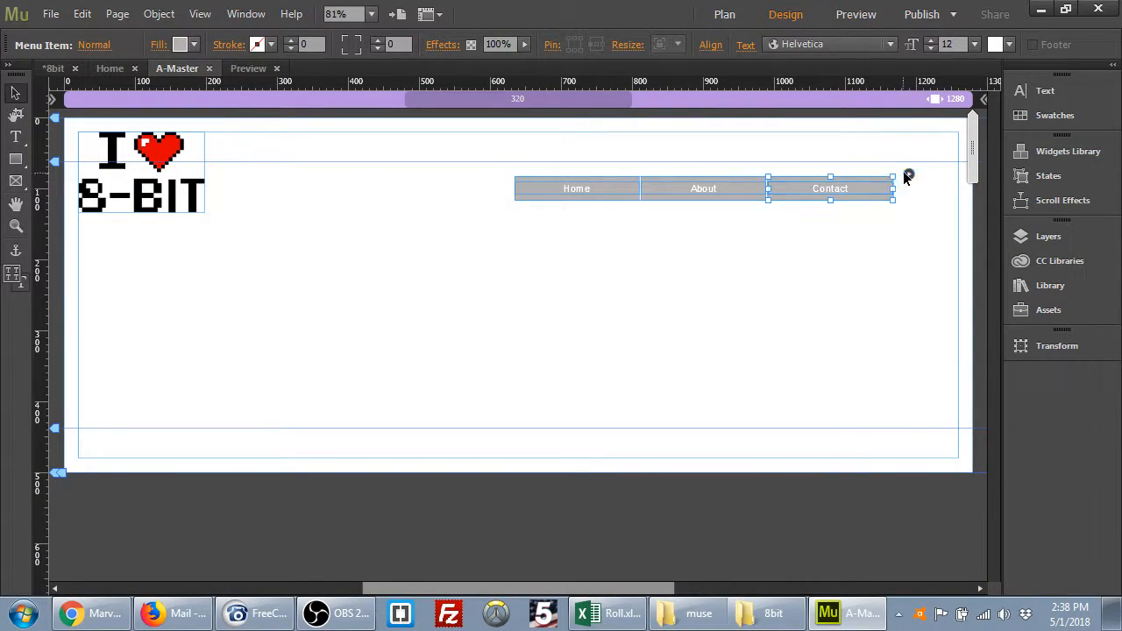
click(907, 177)
click(1012, 354)
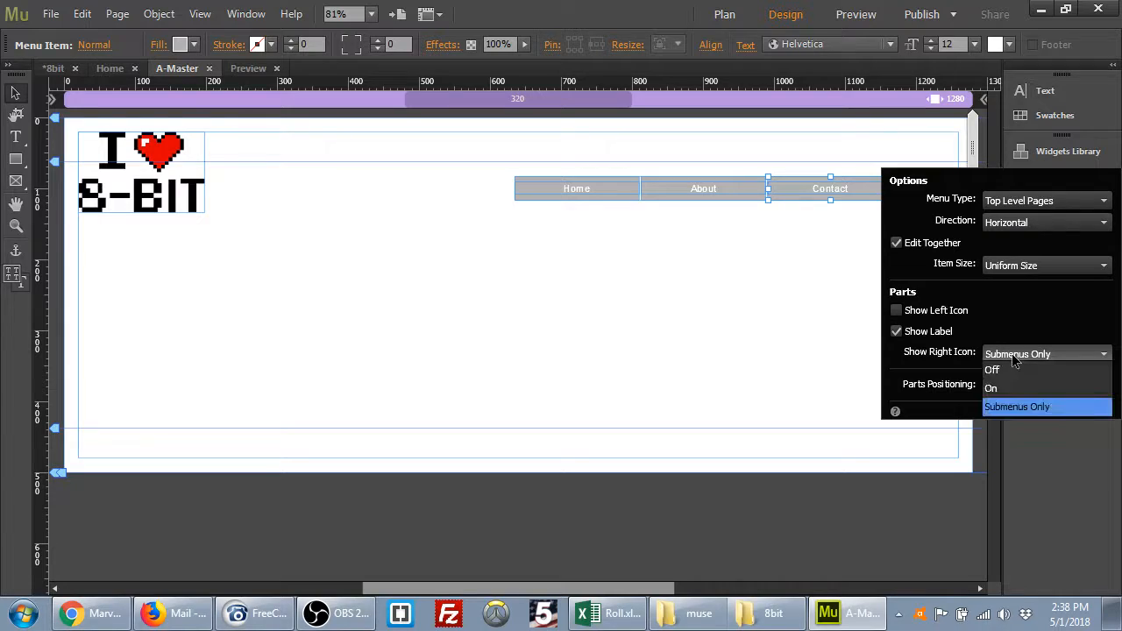
click(1013, 354)
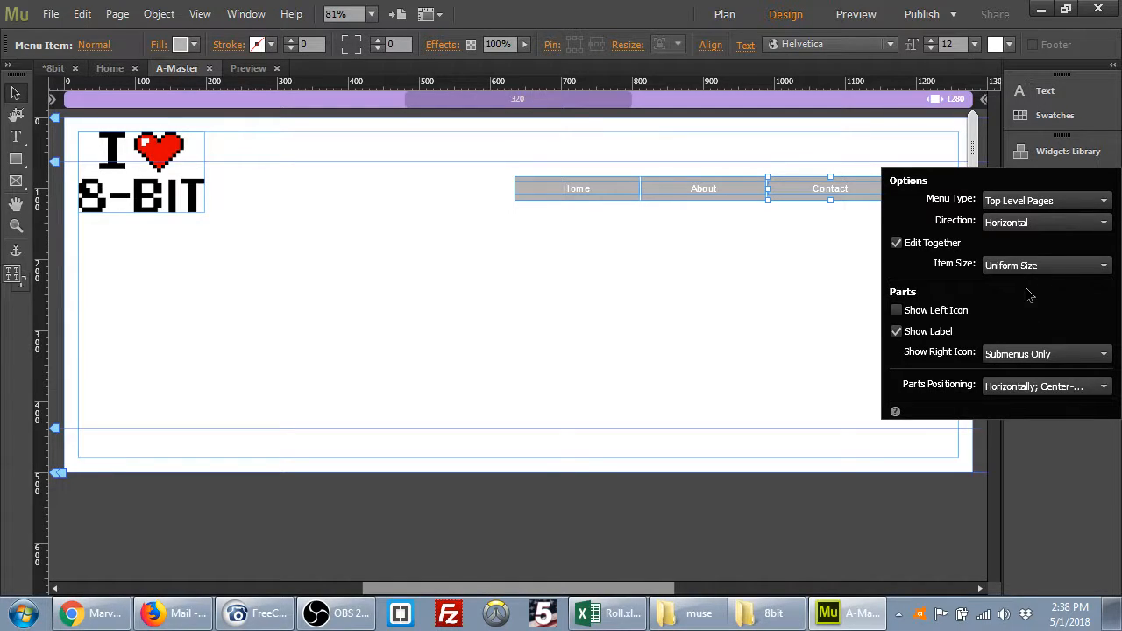
click(1019, 202)
click(1021, 237)
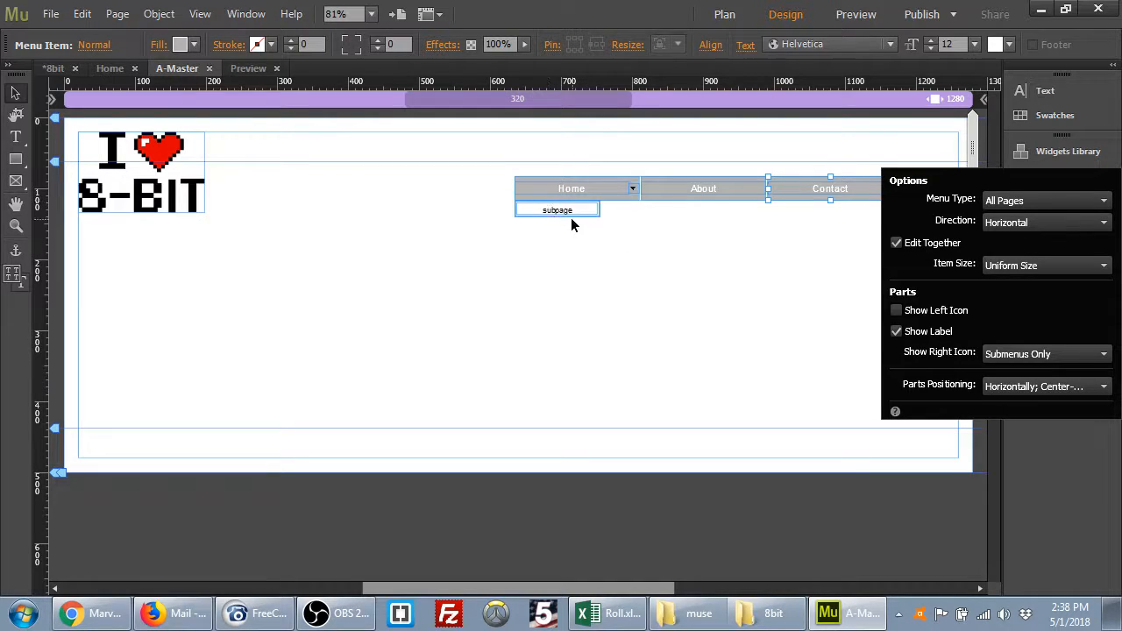
click(777, 276)
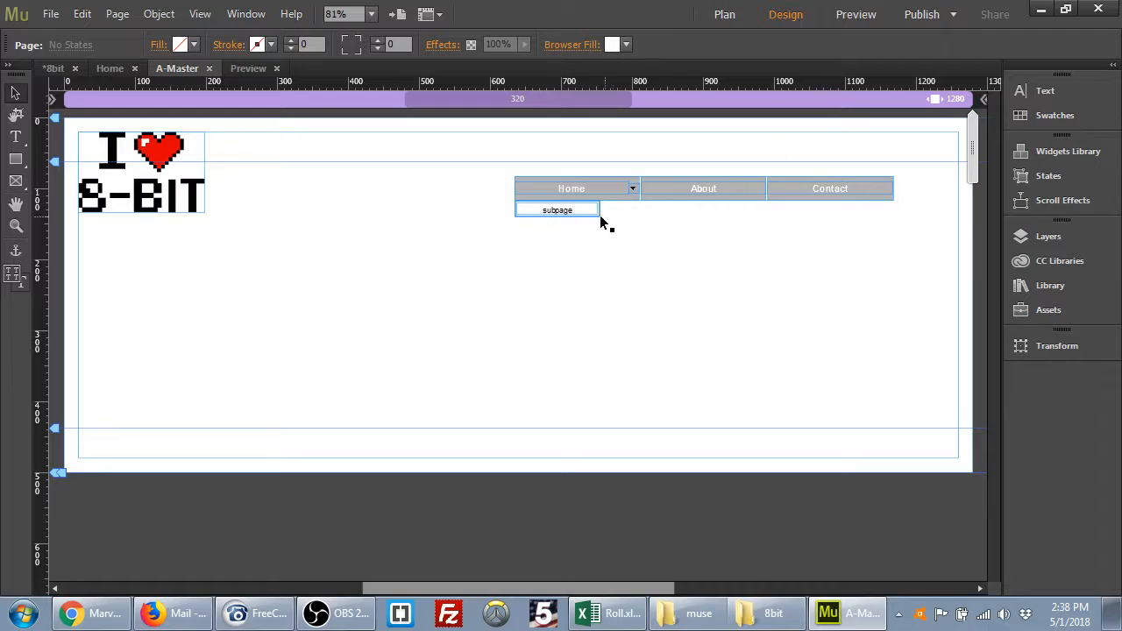
Preview the Home menu item's submenu and return to the A-Master design.
click(857, 14)
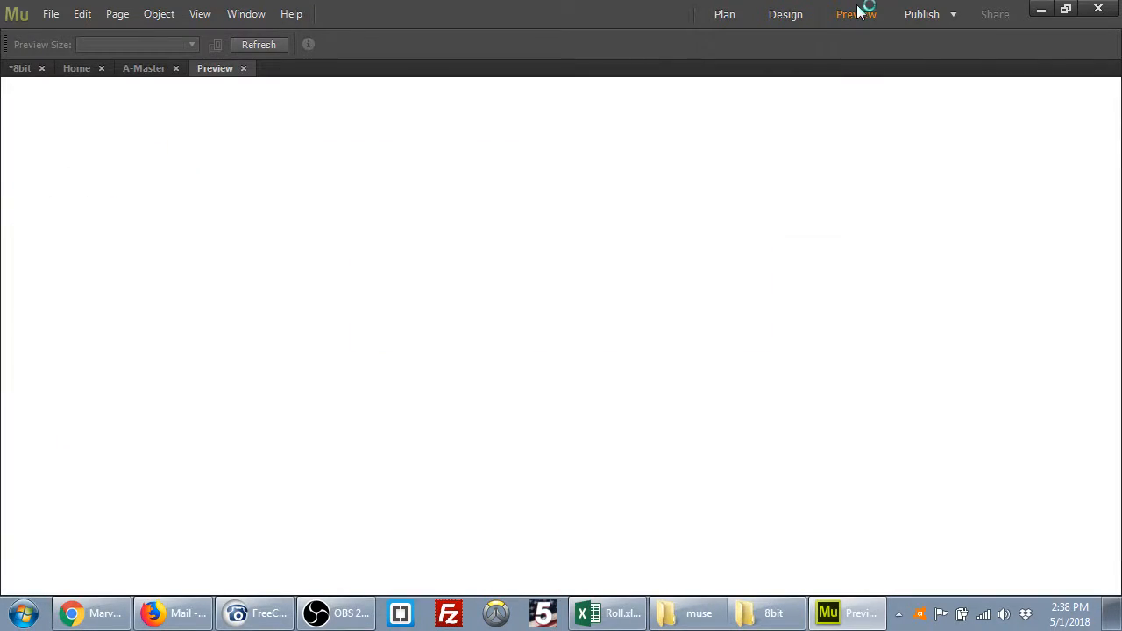
mouse_move(692, 171)
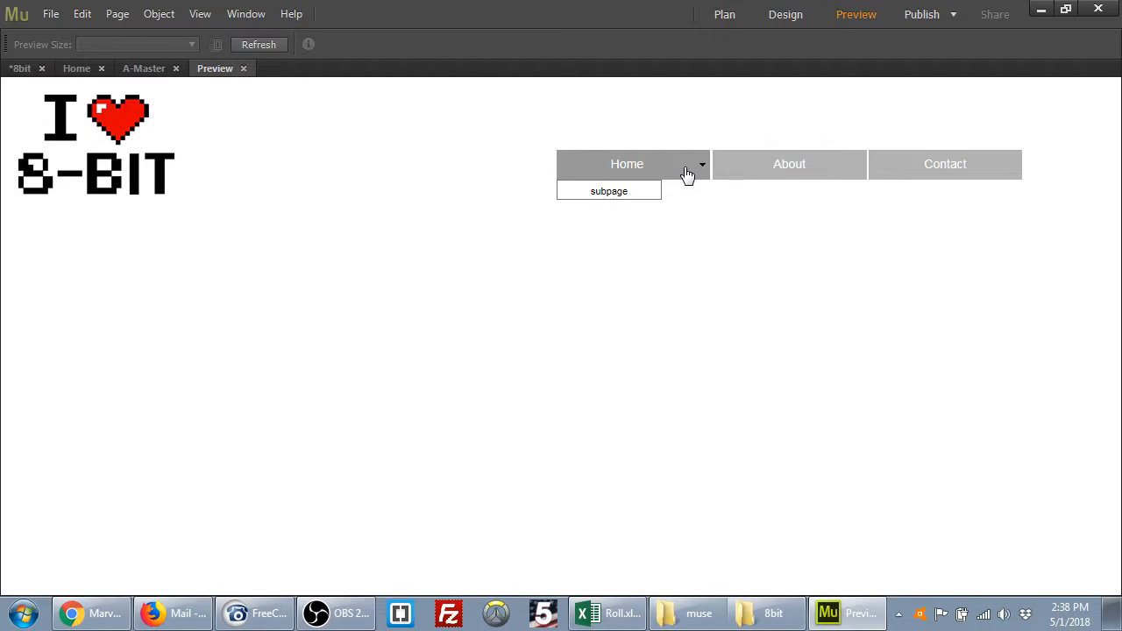
click(783, 15)
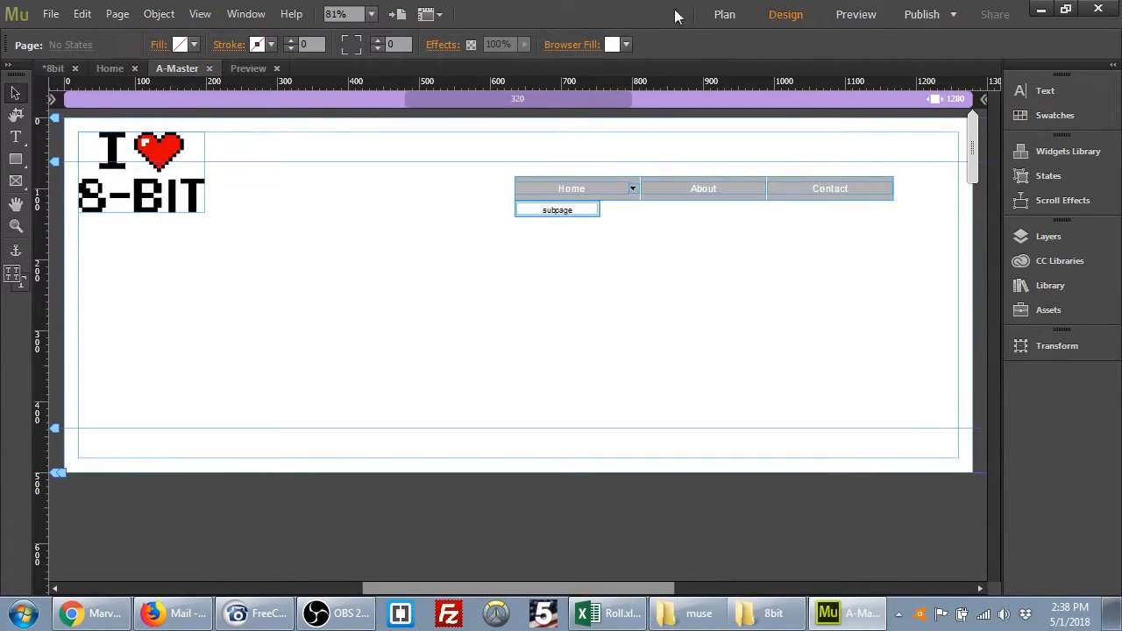
Delete the subpage beneath Home from the site plan and reopen A-Master.
click(723, 15)
scroll(175, 268, up, 3)
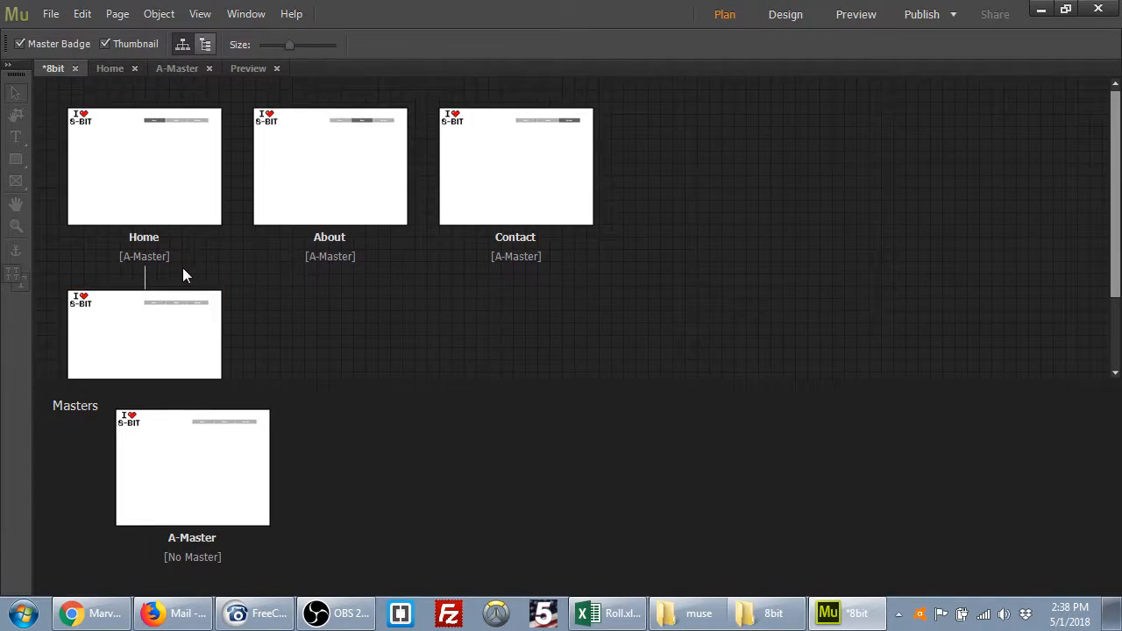
click(231, 285)
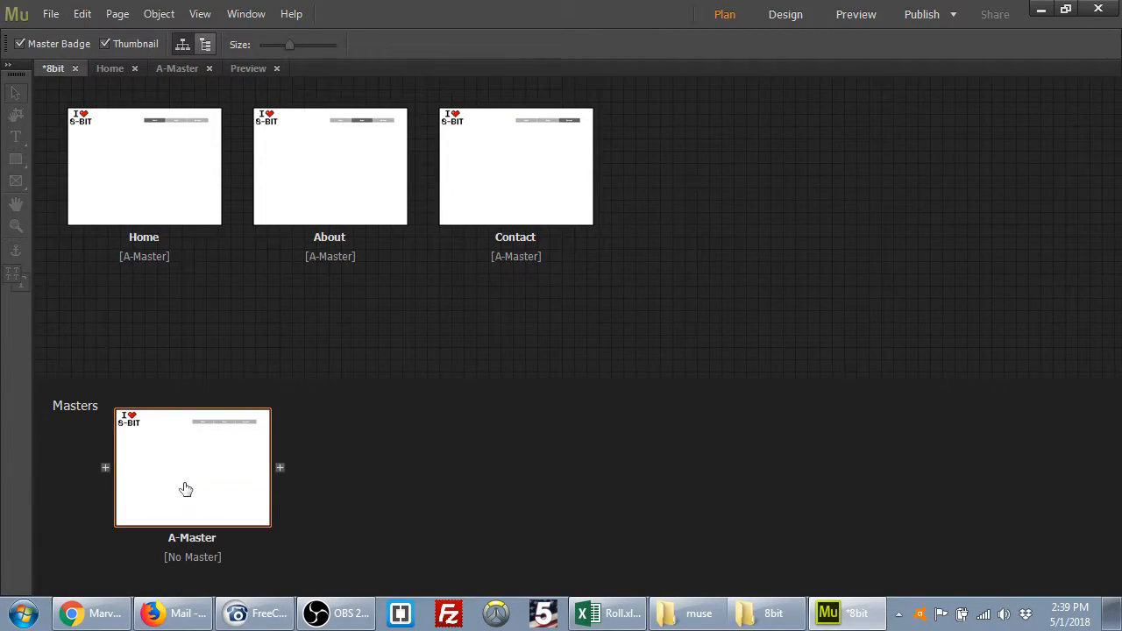
double_click(211, 473)
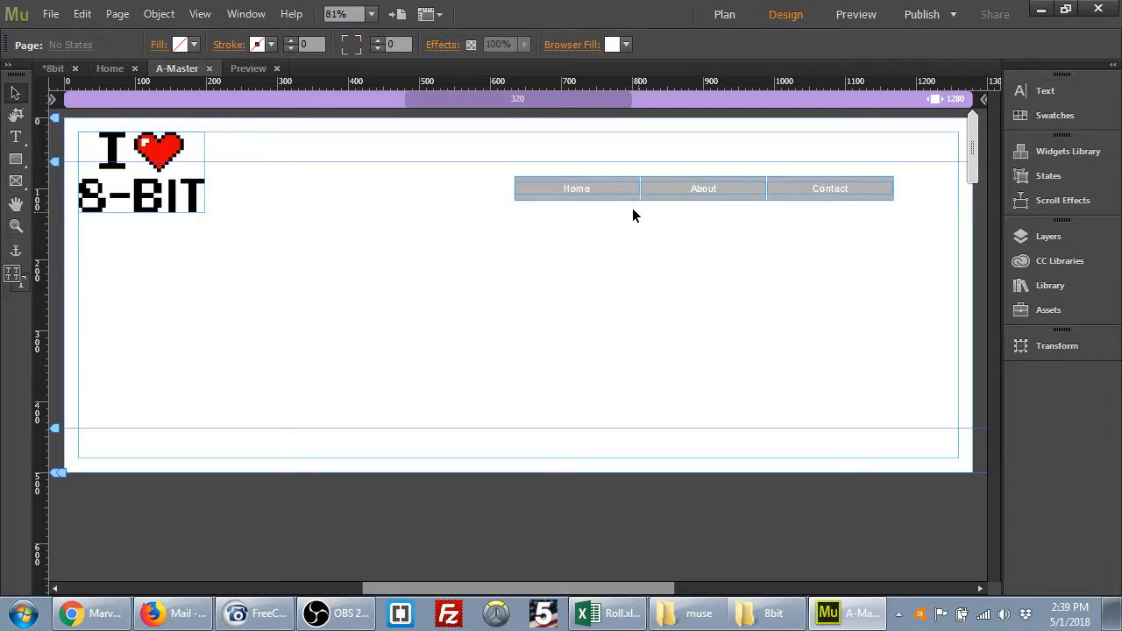
Remove the fill colour from the horizontal menu's items on A-Master by setting it to none.
click(604, 188)
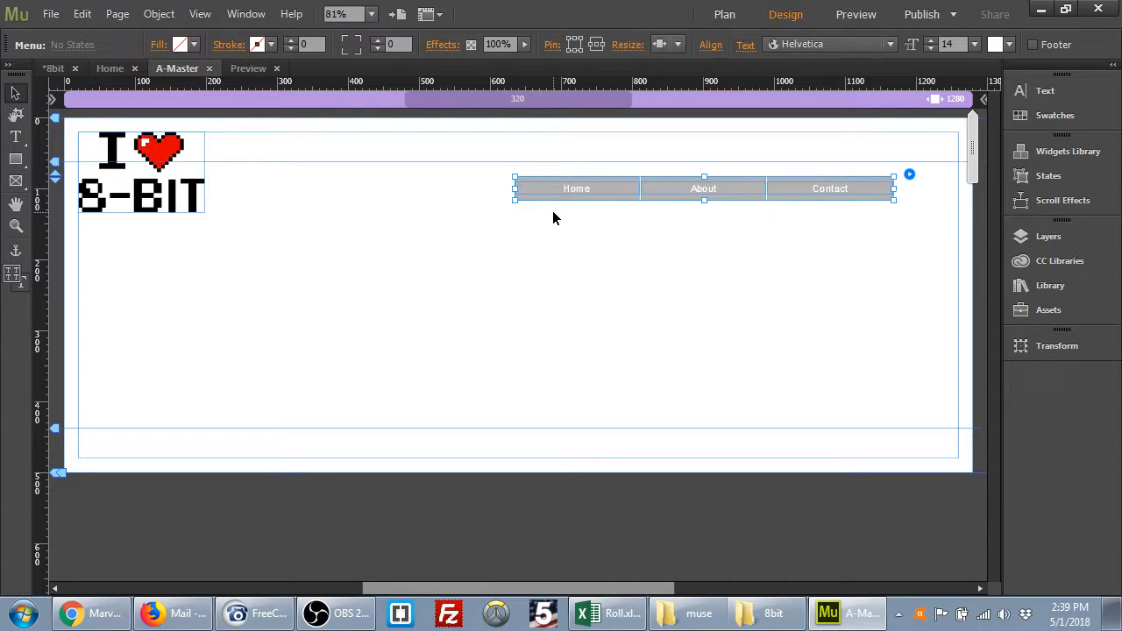
click(523, 204)
click(523, 196)
click(596, 200)
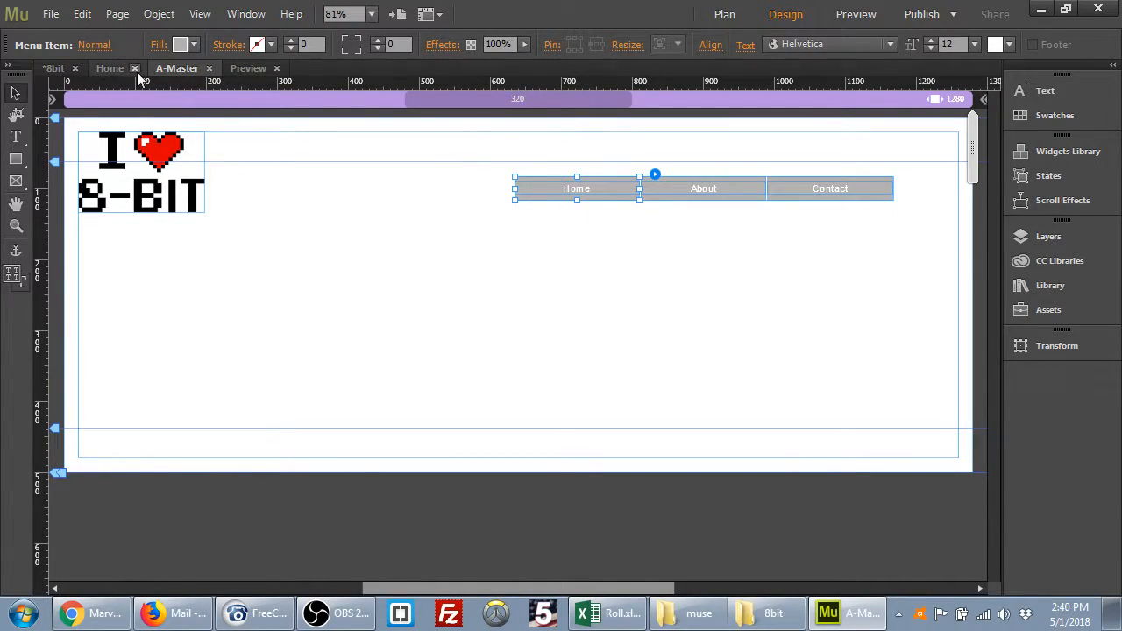
click(193, 45)
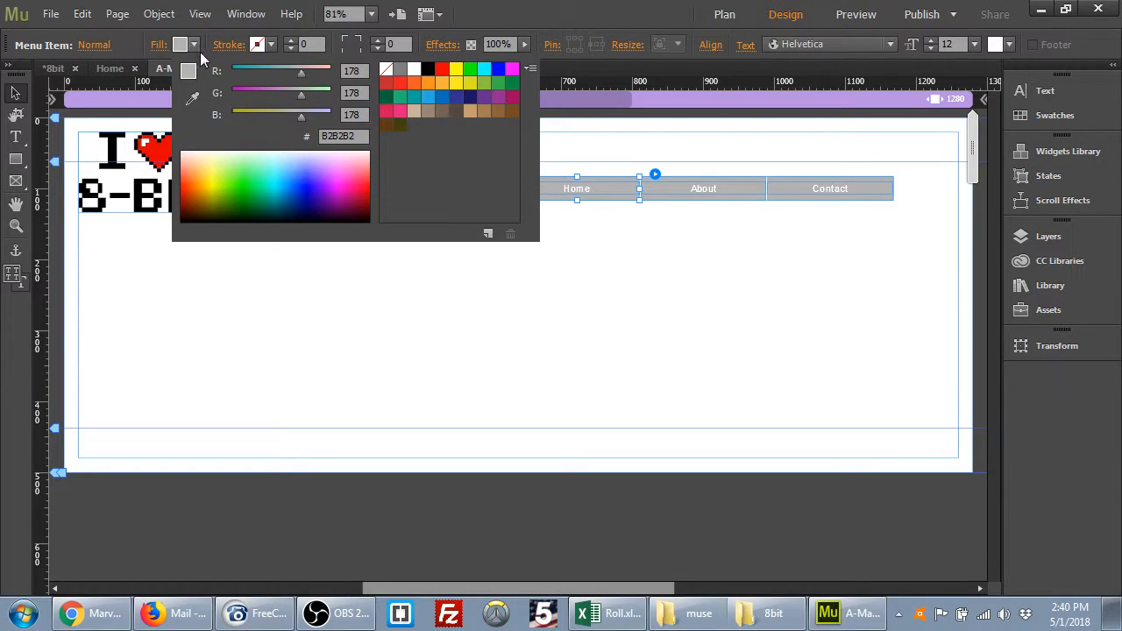
click(386, 70)
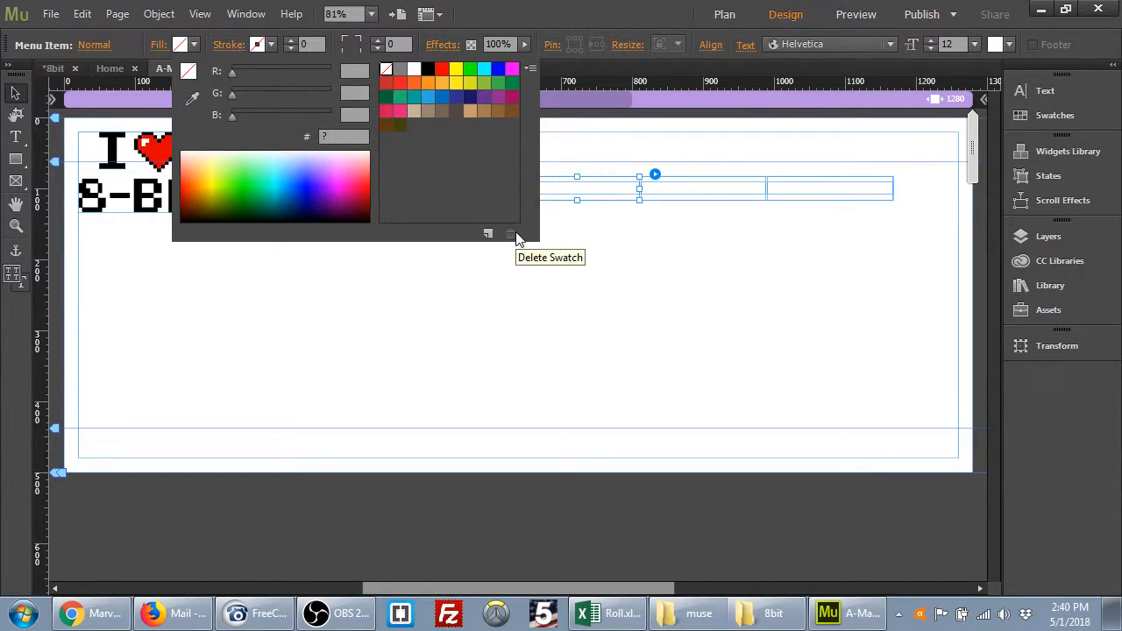
click(590, 257)
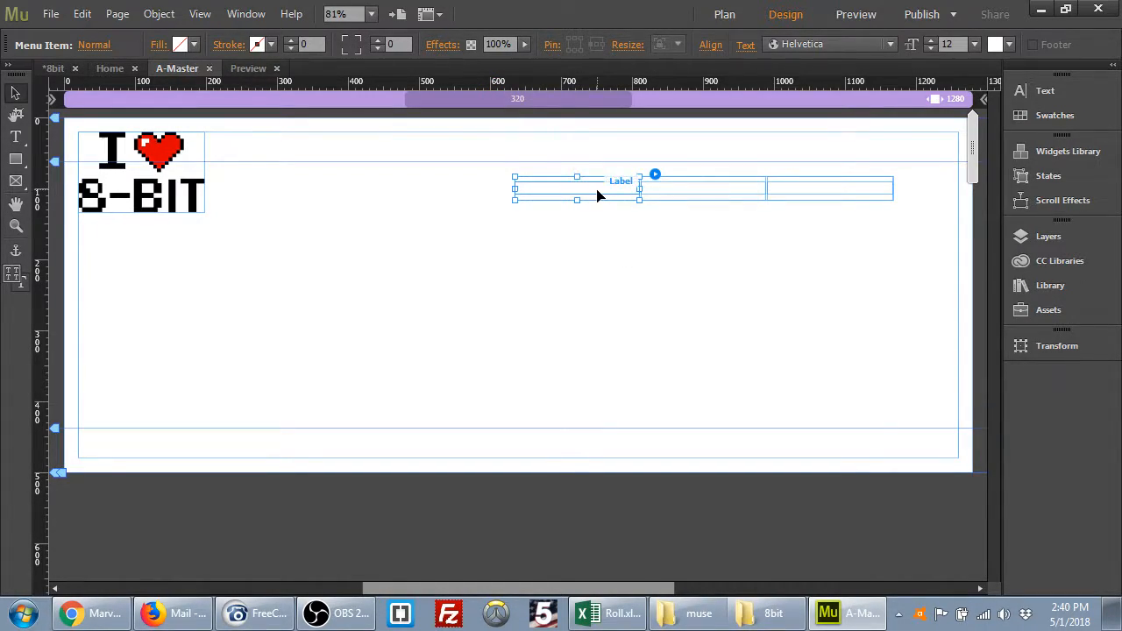
Set the menu items' text colour to black (000000).
click(1008, 45)
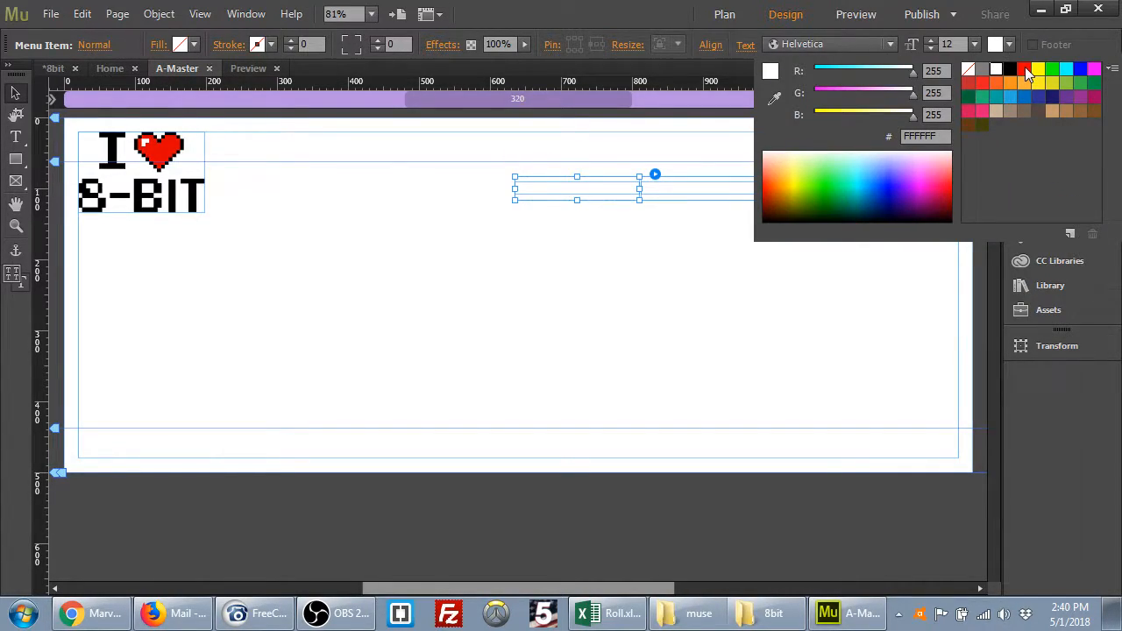
click(1009, 70)
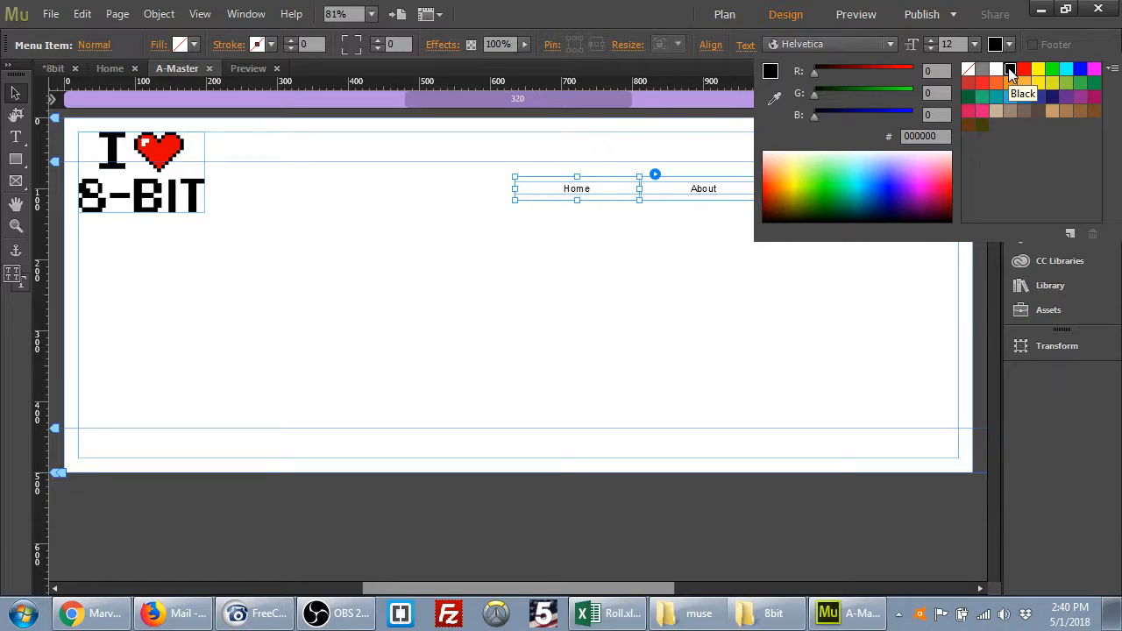
click(762, 277)
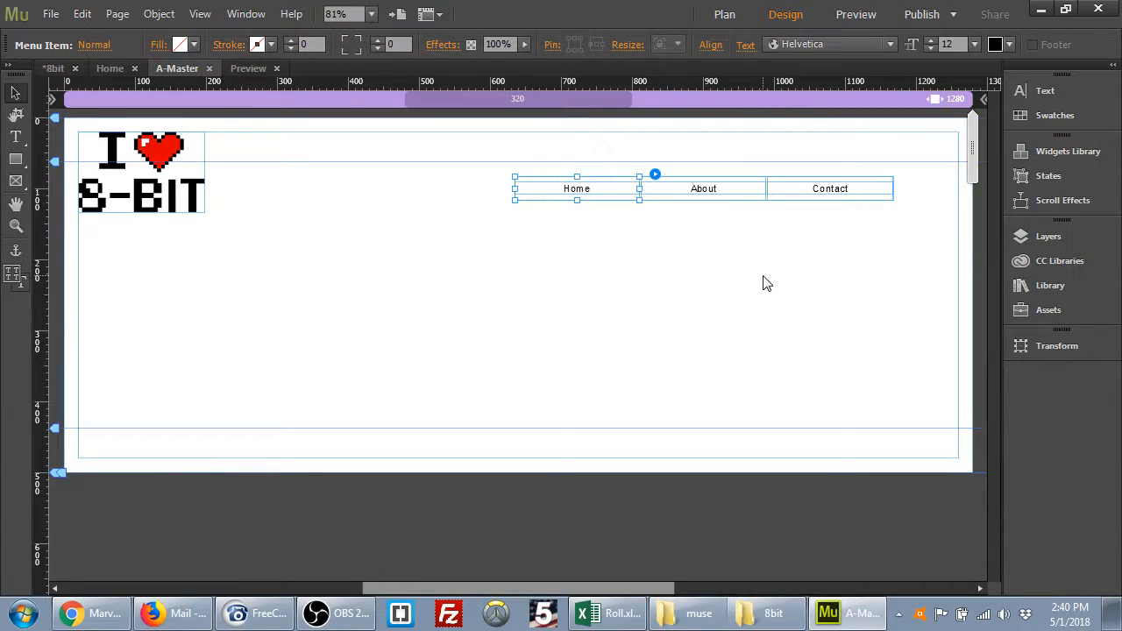
Deselect the menu, preview the page with the restyled menu, and return to the A-Master design.
click(653, 238)
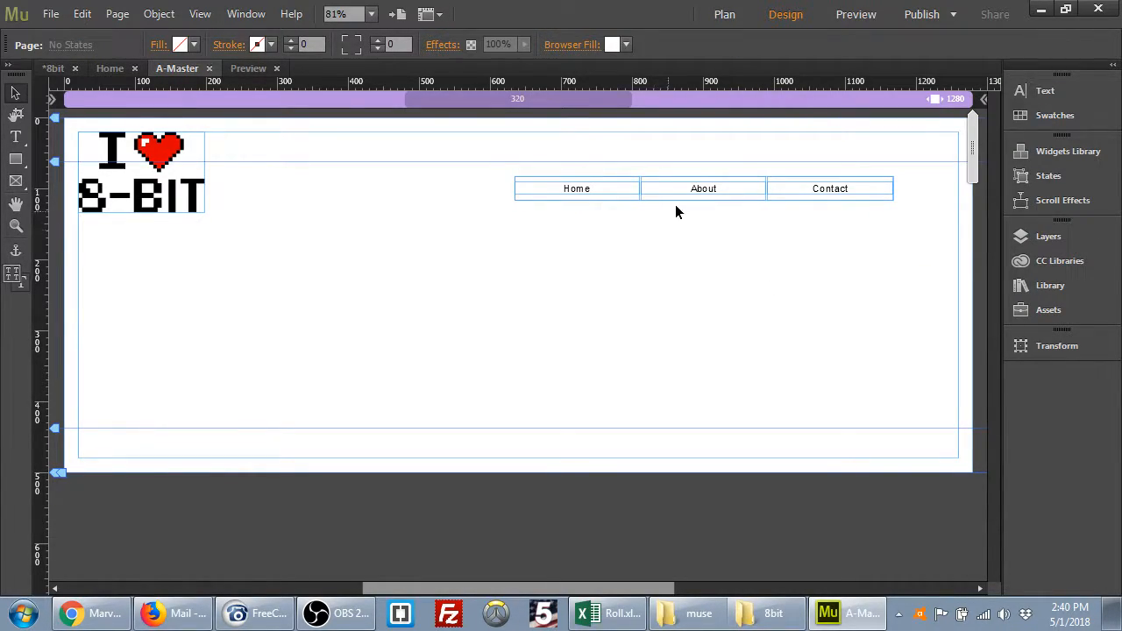
click(861, 17)
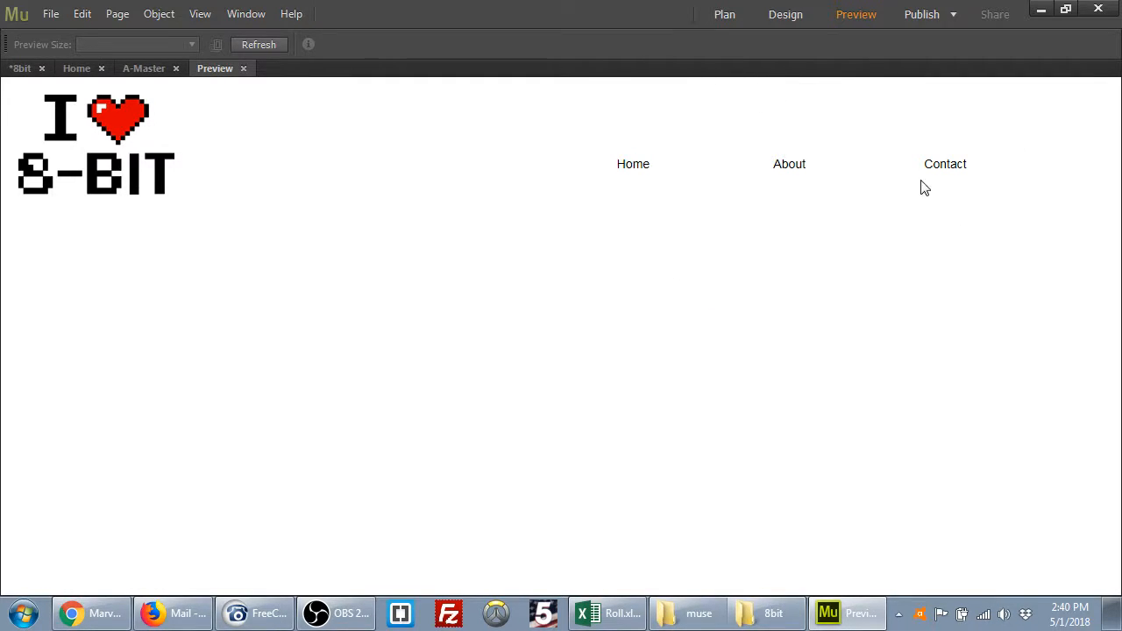
click(786, 17)
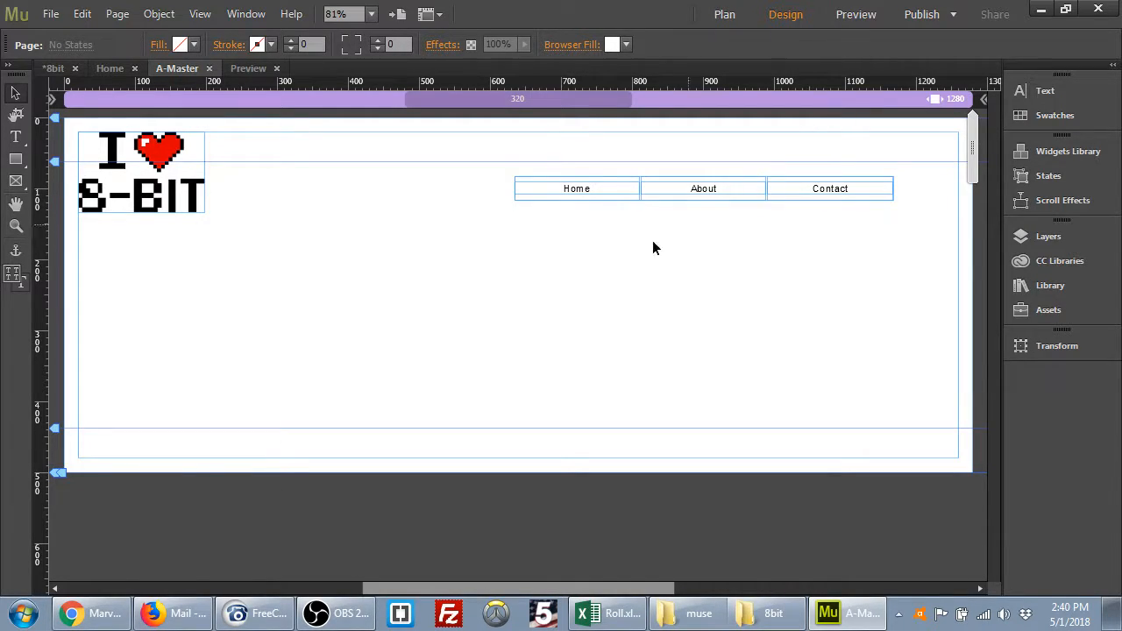
Select the About item in the A-Master horizontal menu, browse its font choices and open the web font library.
click(615, 199)
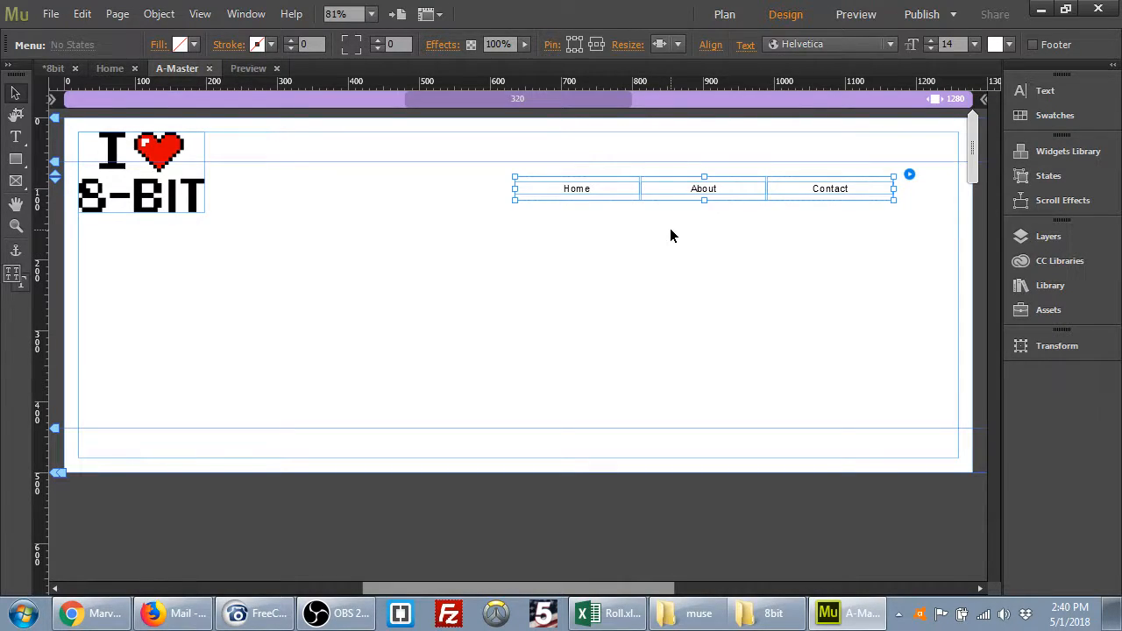
click(620, 186)
click(705, 189)
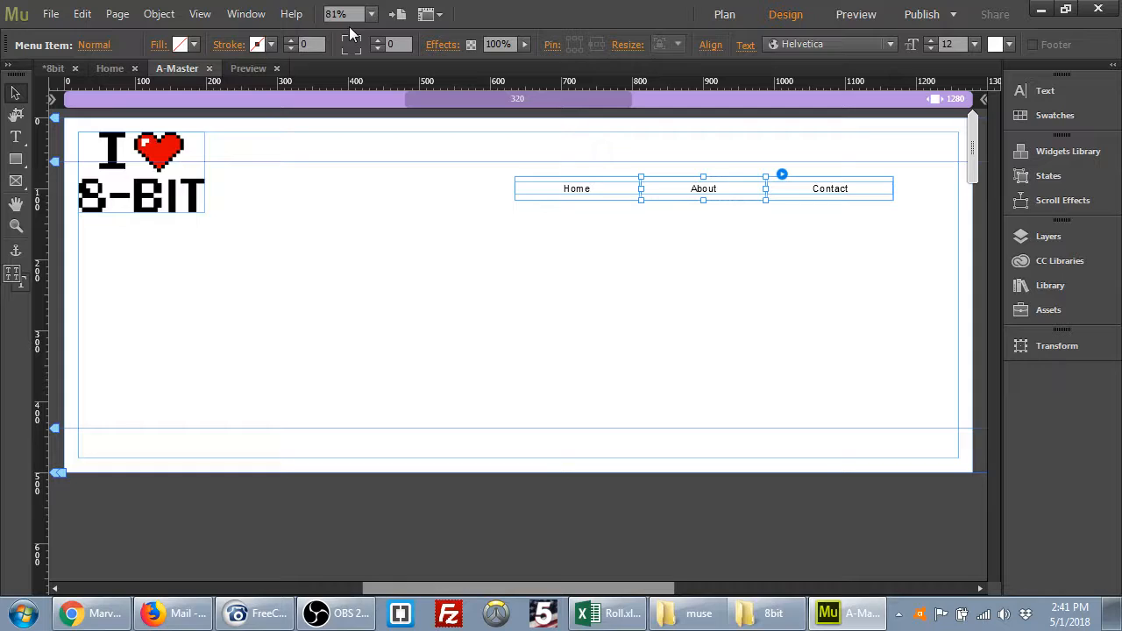
click(857, 44)
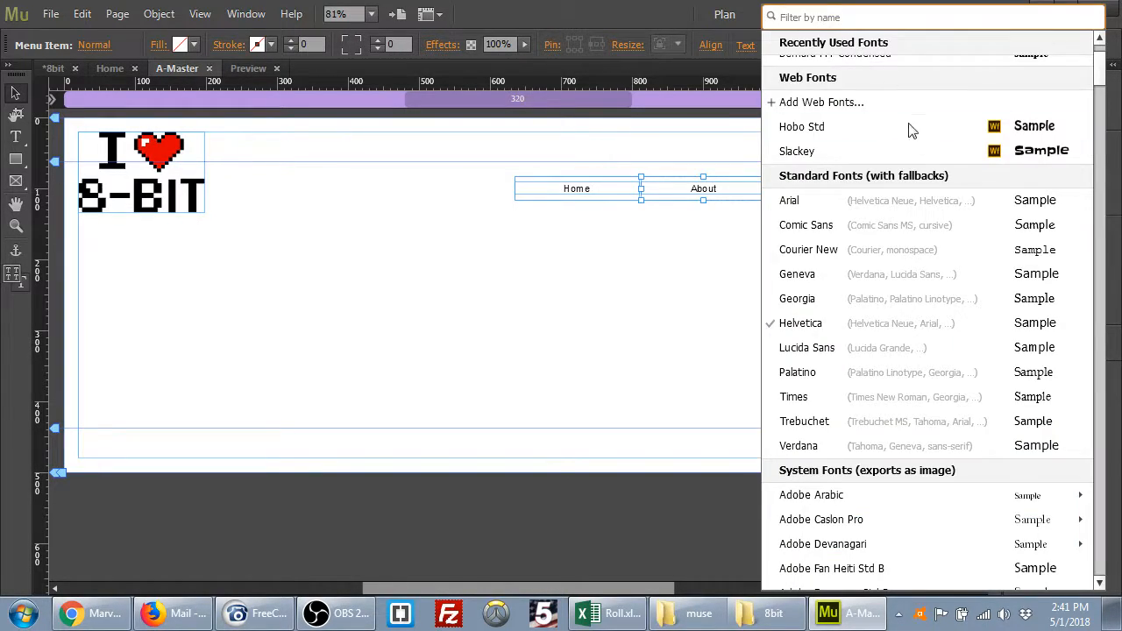
scroll(894, 250, down, 8)
scroll(895, 253, down, 8)
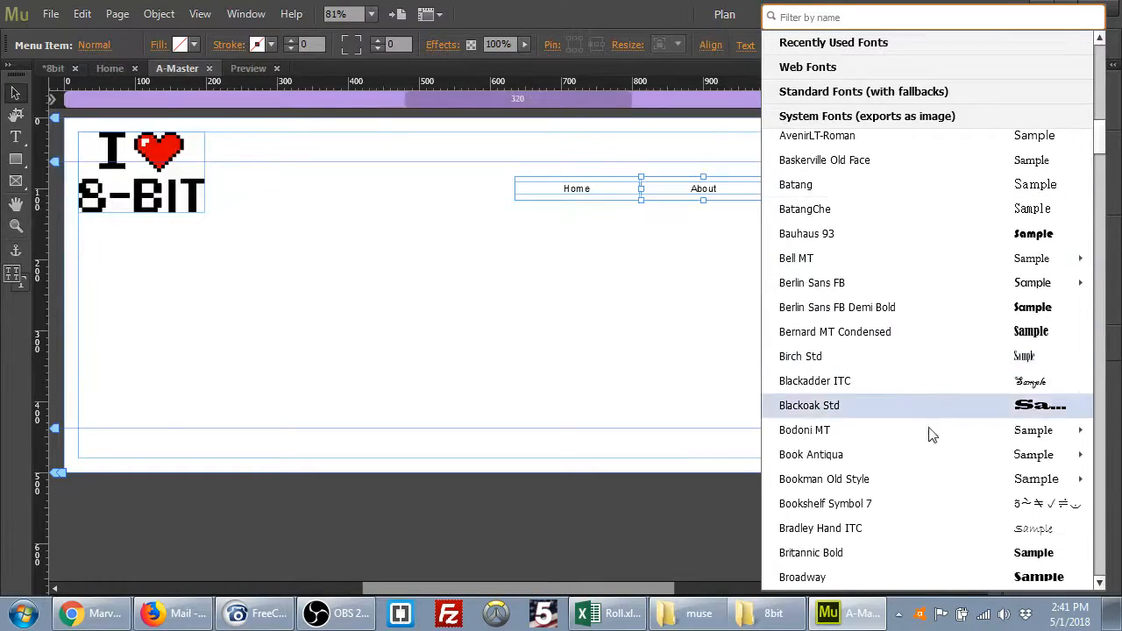
scroll(943, 326, up, 6)
scroll(944, 326, up, 10)
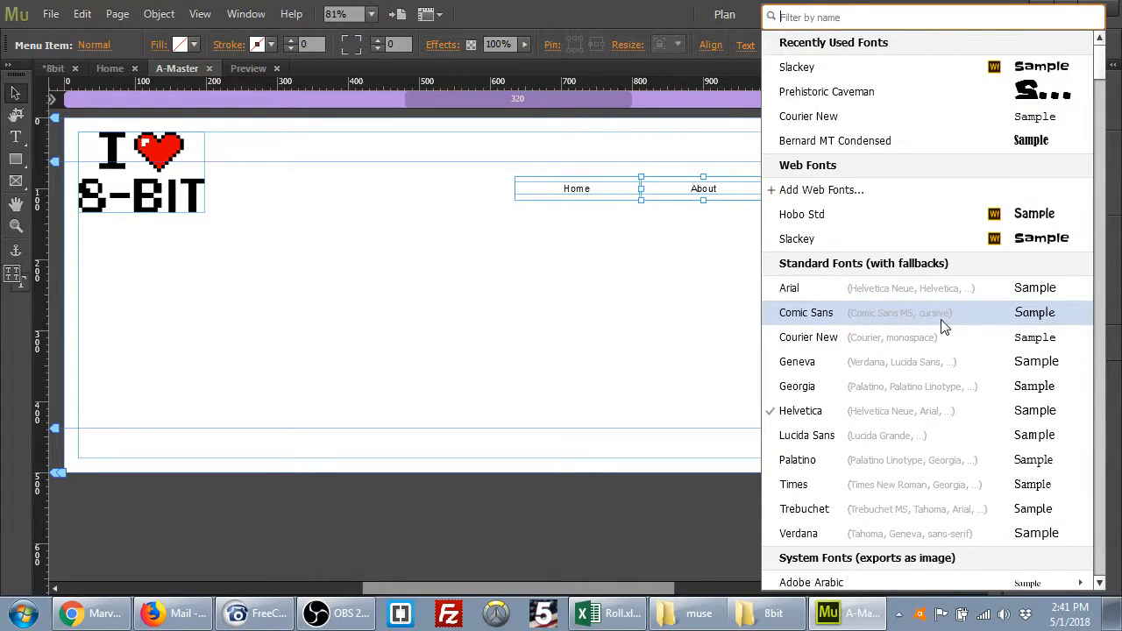
click(855, 199)
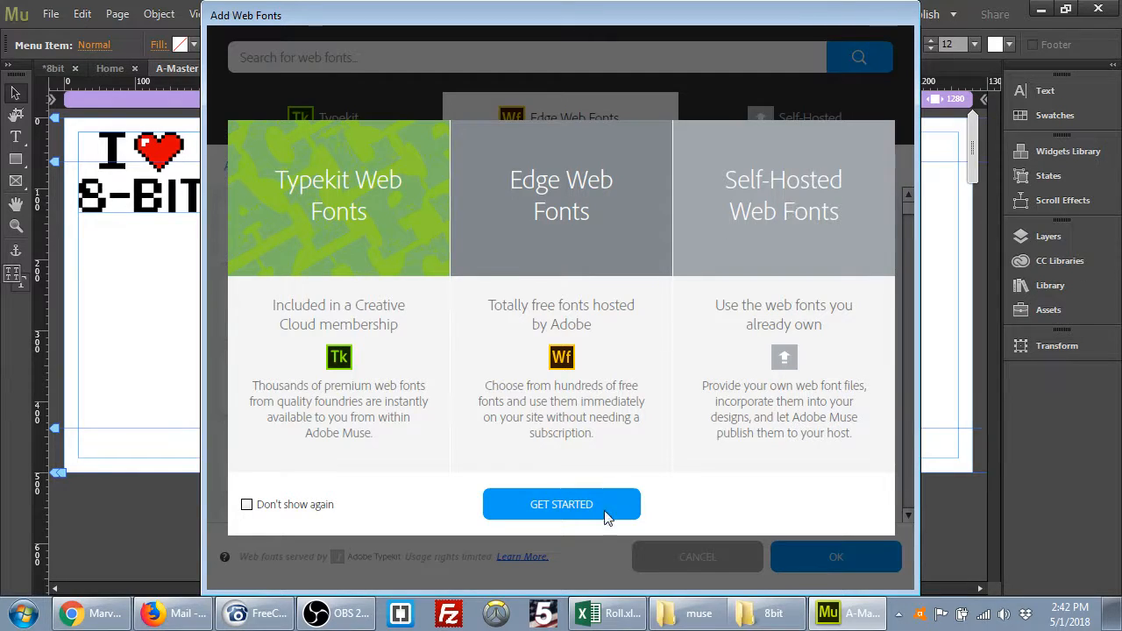
click(566, 507)
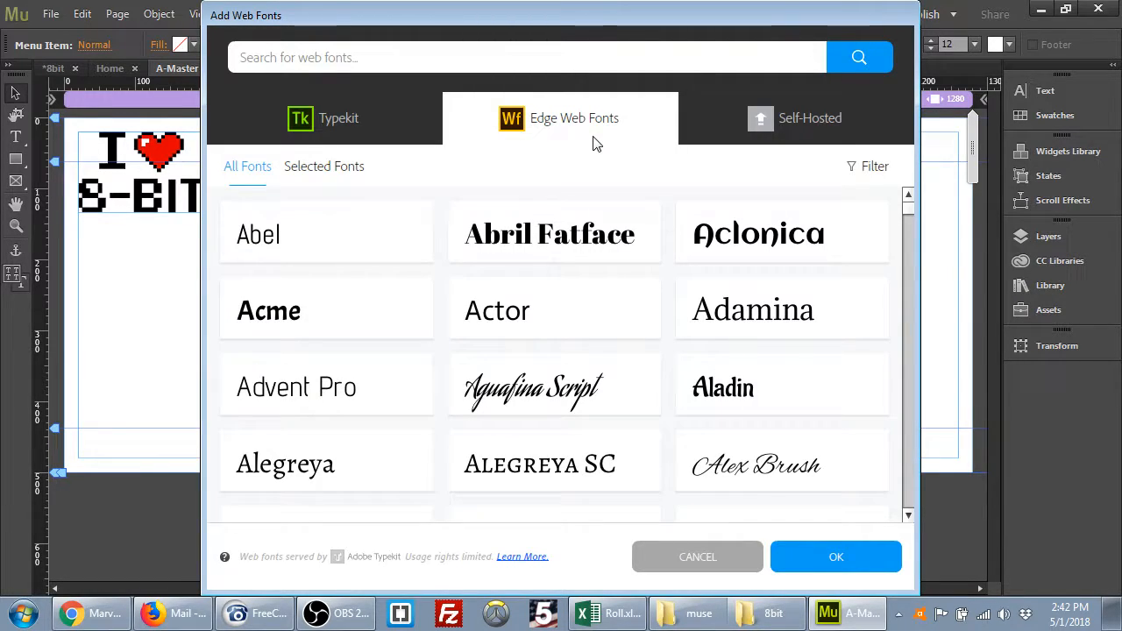
Browse the Edge Web Fonts and search the font library for "video".
scroll(571, 233, down, 3)
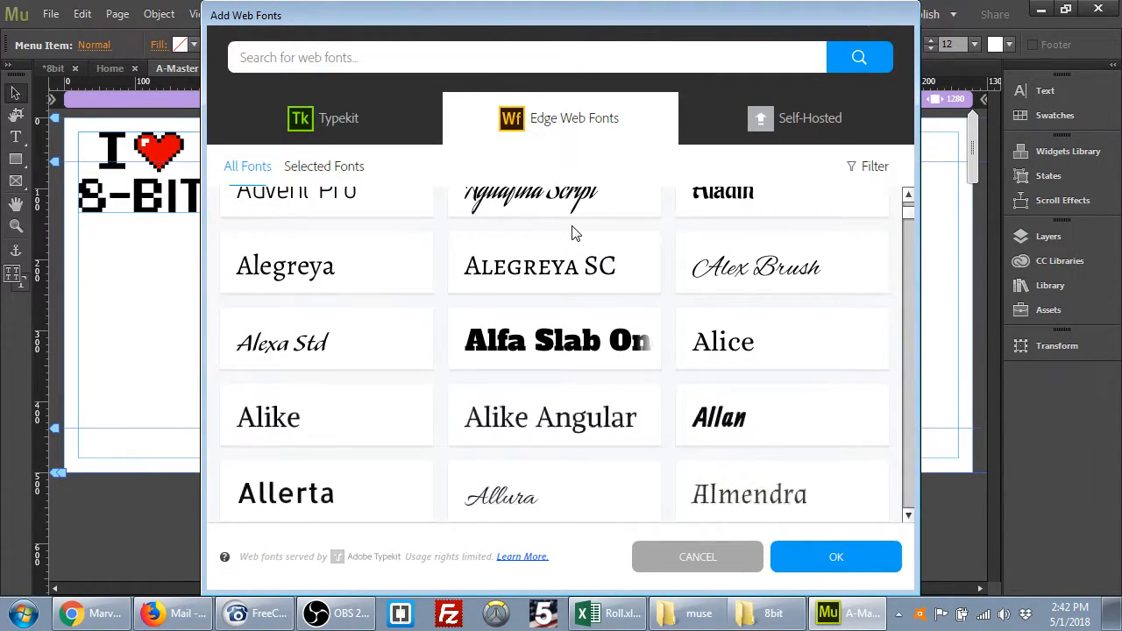
scroll(574, 233, down, 3)
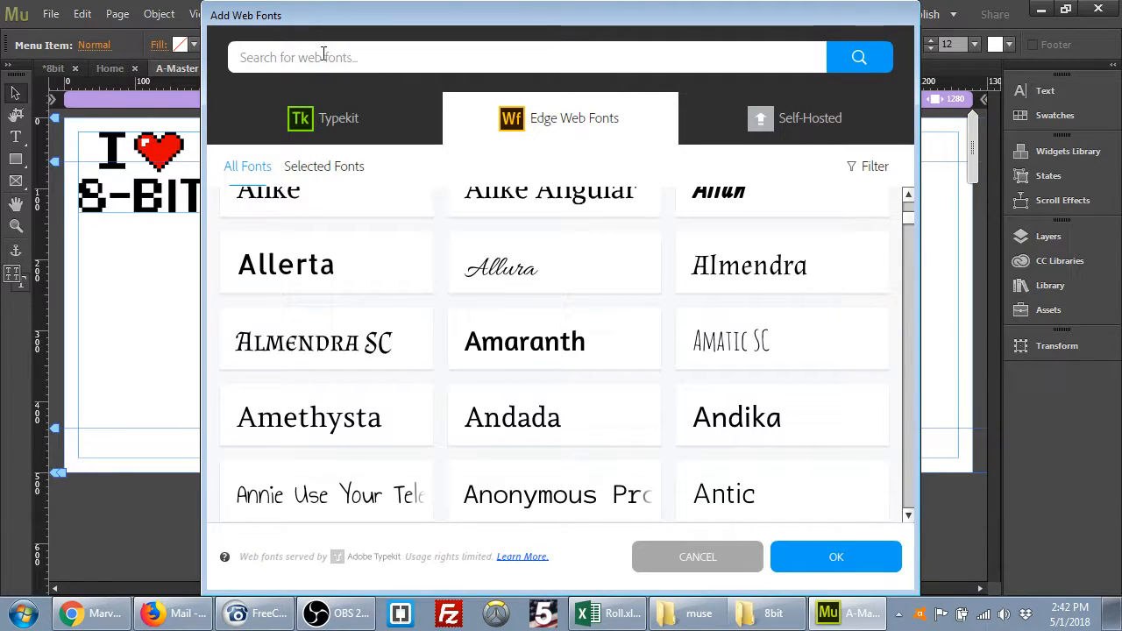
click(389, 54)
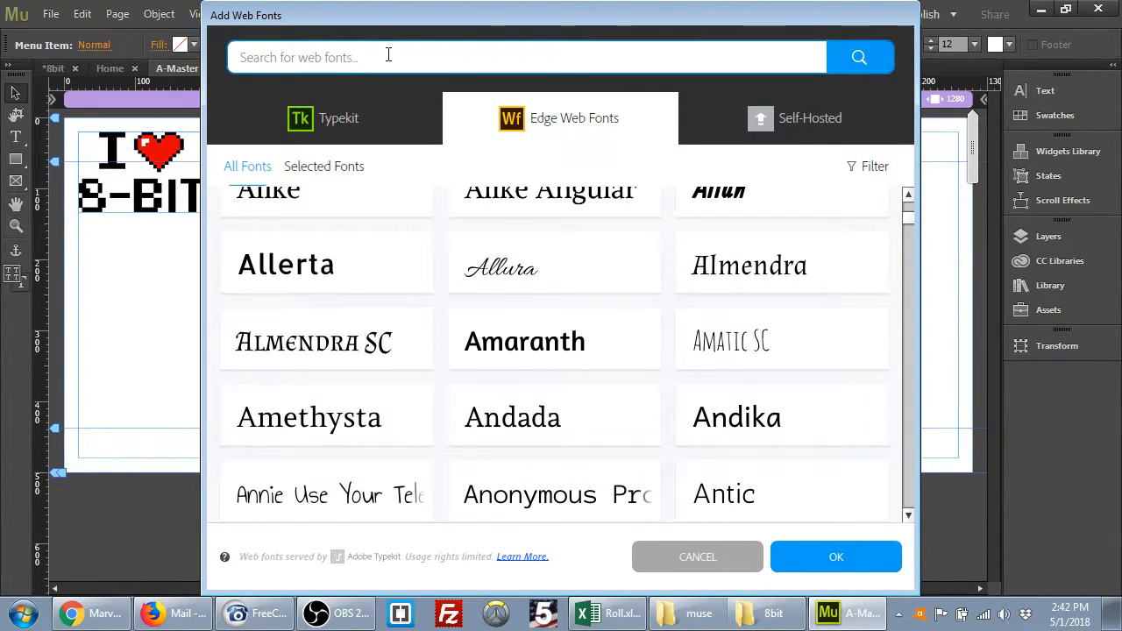
text(video)
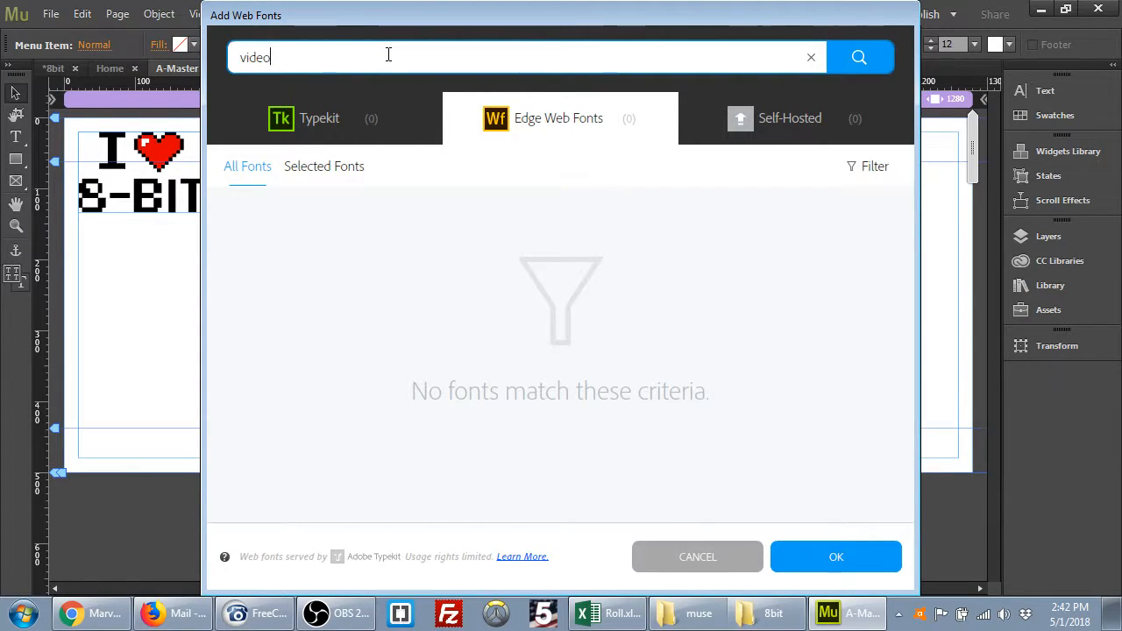
Search the web fonts for "8 bi" instead, clear the search and browse further through the Edge Web Fonts.
key(BackSpace)
key(BackSpace)
key(BackSpace)
key(BackSpace)
key(BackSpace)
text(8 bi)
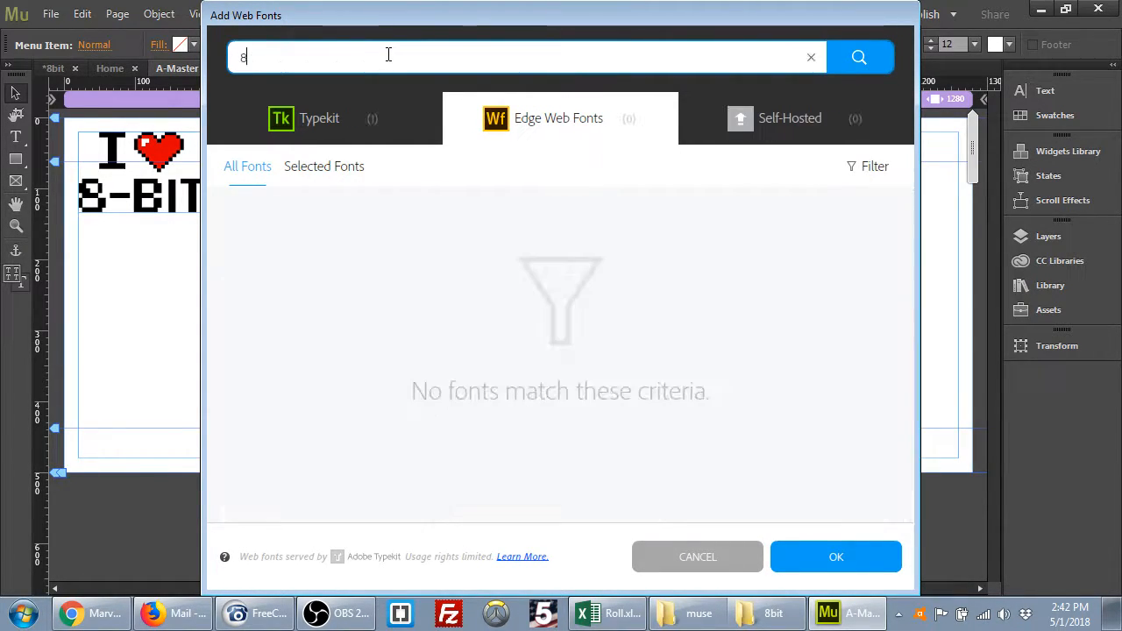
key(BackSpace)
key(BackSpace)
key(BackSpace)
key(BackSpace)
key(BackSpace)
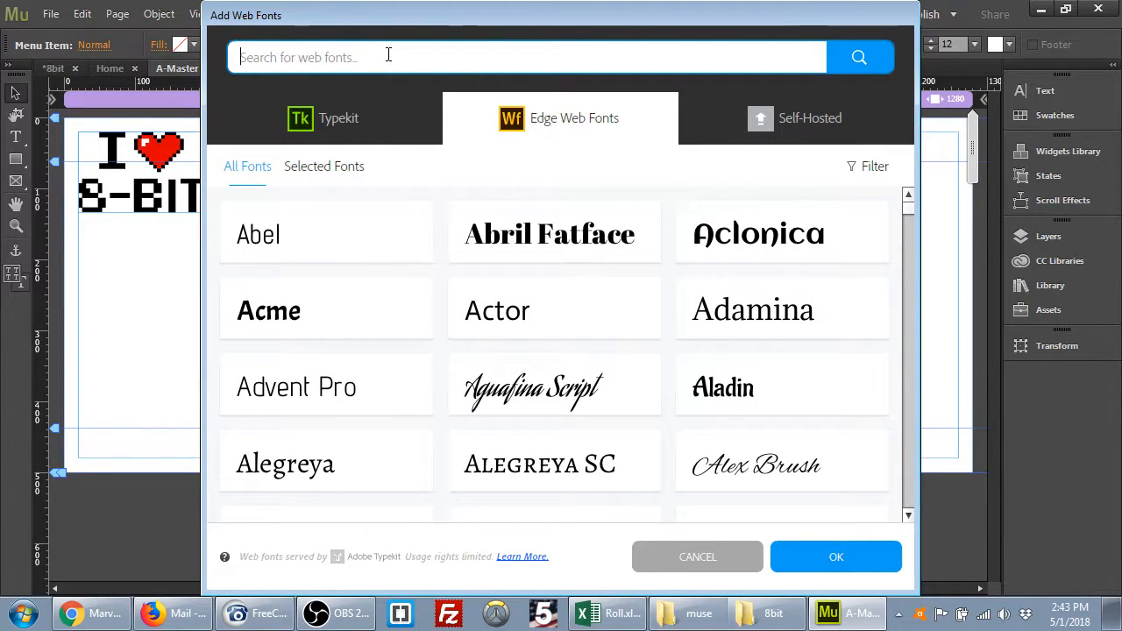
scroll(626, 288, down, 5)
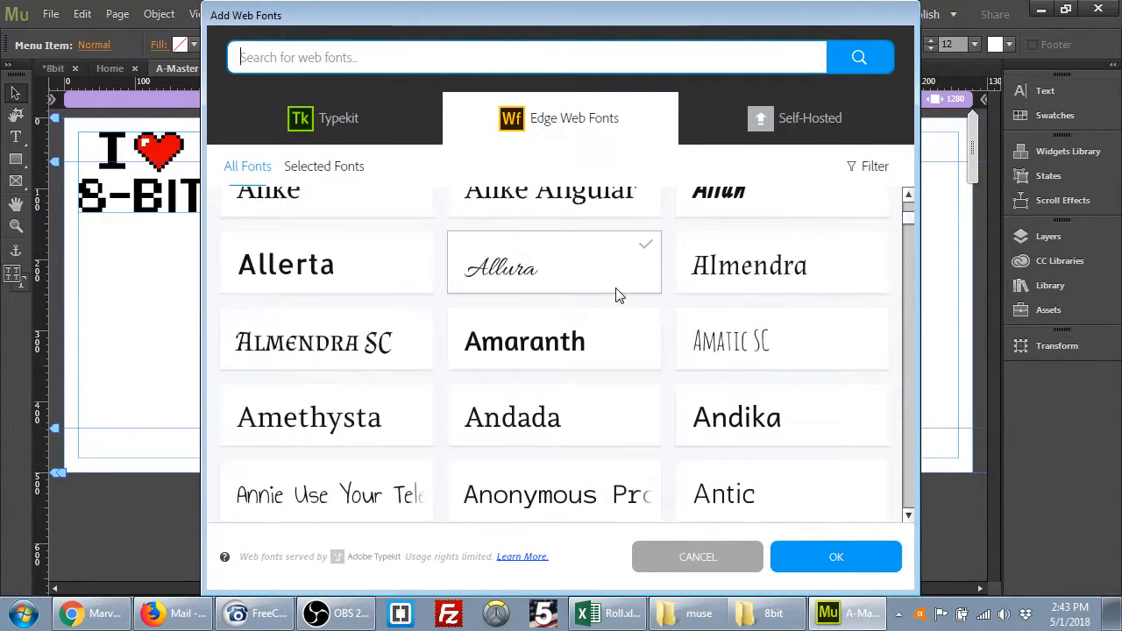
scroll(602, 310, down, 3)
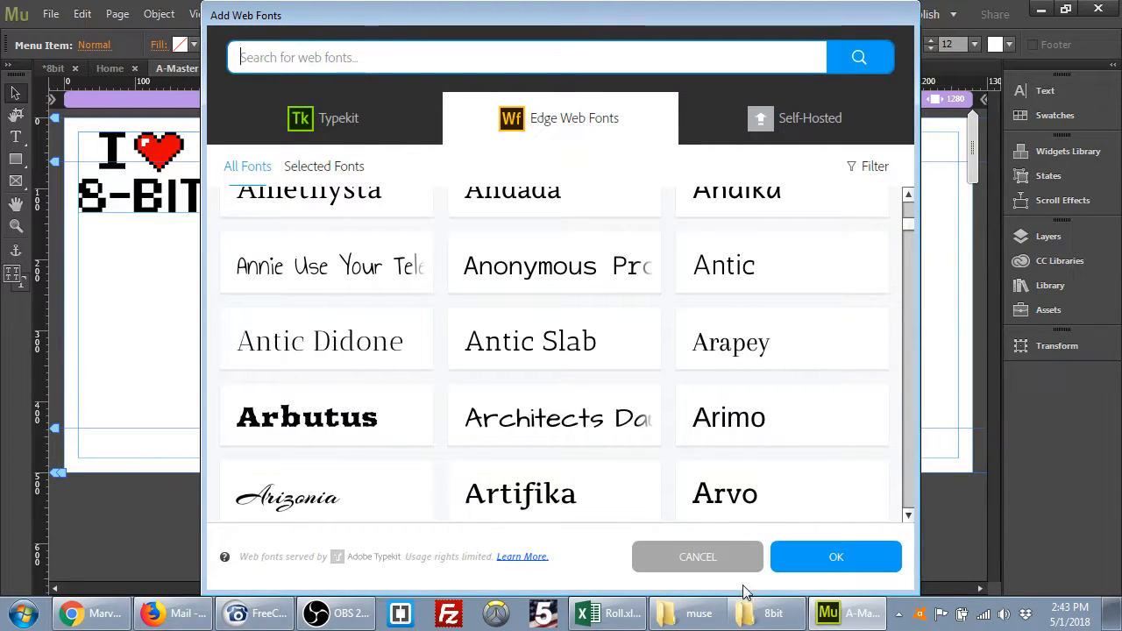
Copy the fonts folder from the muse folder into the 8bit site folder.
click(712, 613)
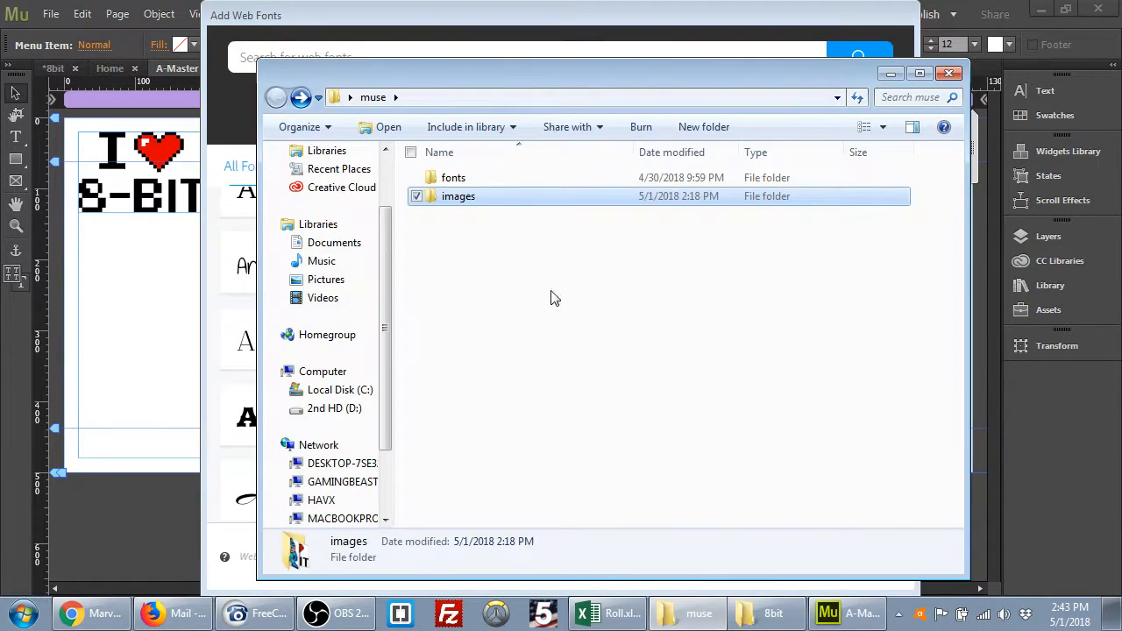
double_click(476, 177)
drag(440, 275, 513, 165)
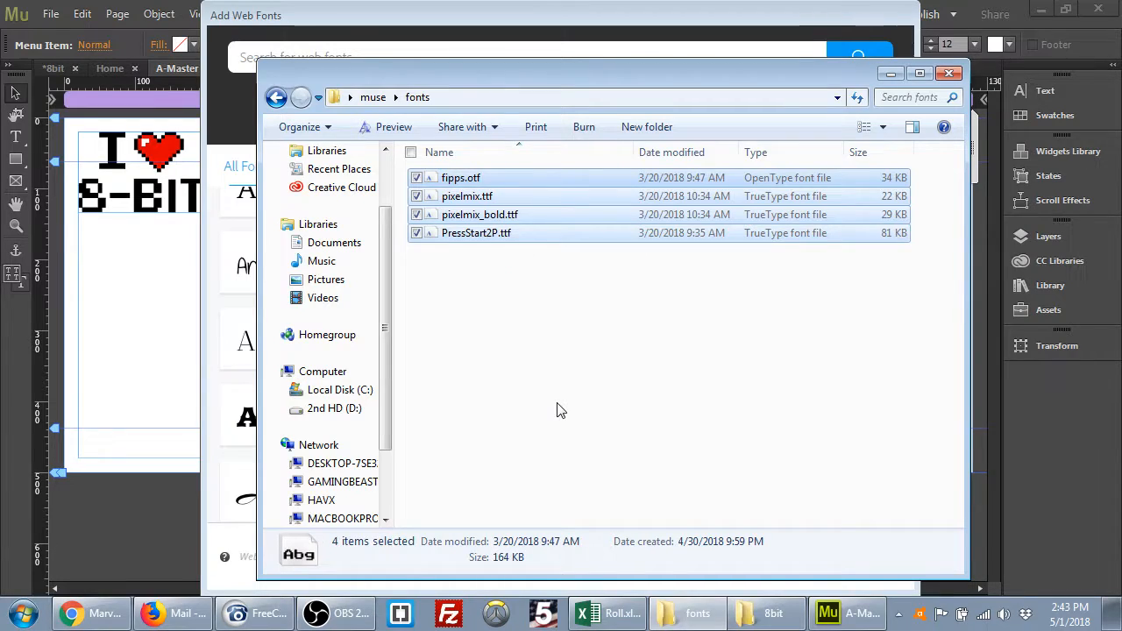
click(276, 96)
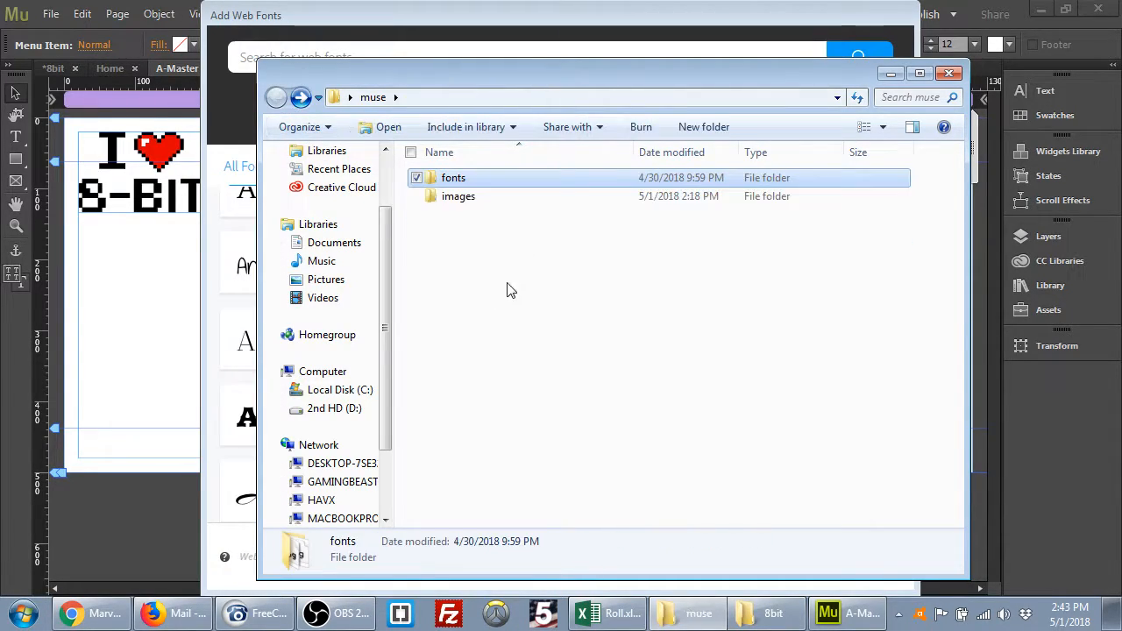
click(460, 180)
click(764, 614)
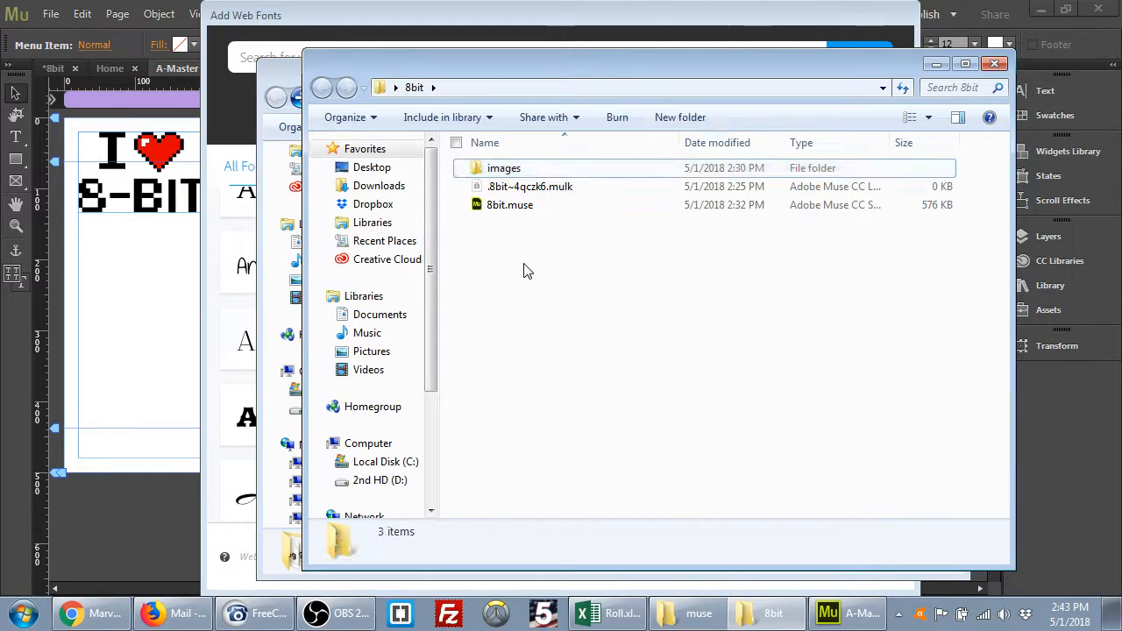
key(ctrl+v)
drag(877, 79, 879, 143)
click(890, 73)
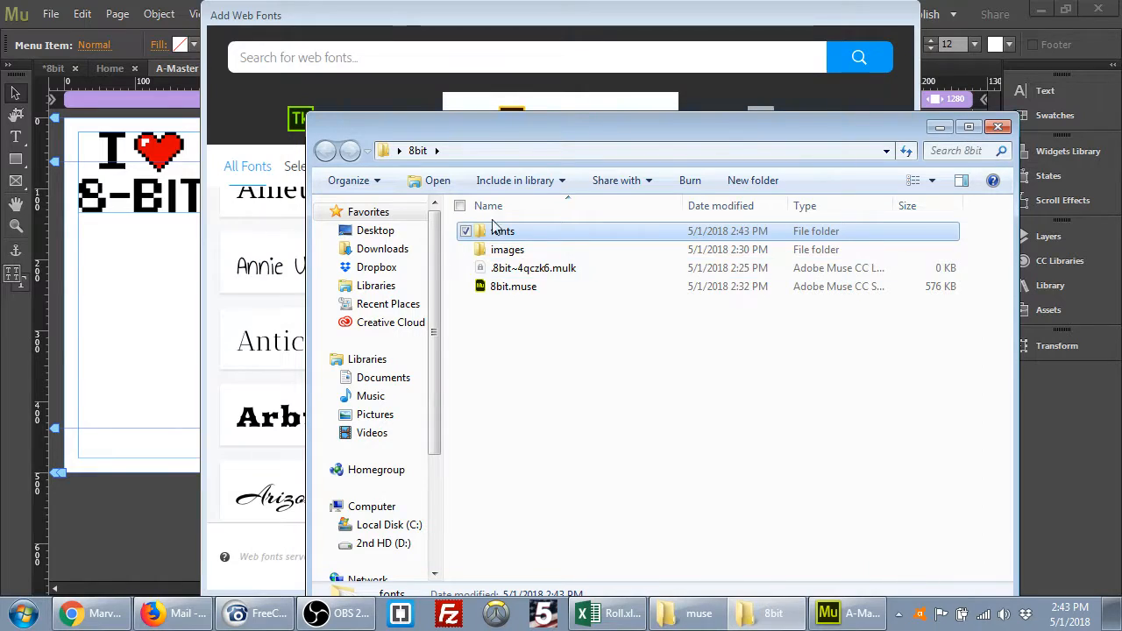
Examine the font files in the 8bit folder's fonts subfolder and return to the web font library.
double_click(504, 231)
drag(499, 311, 561, 230)
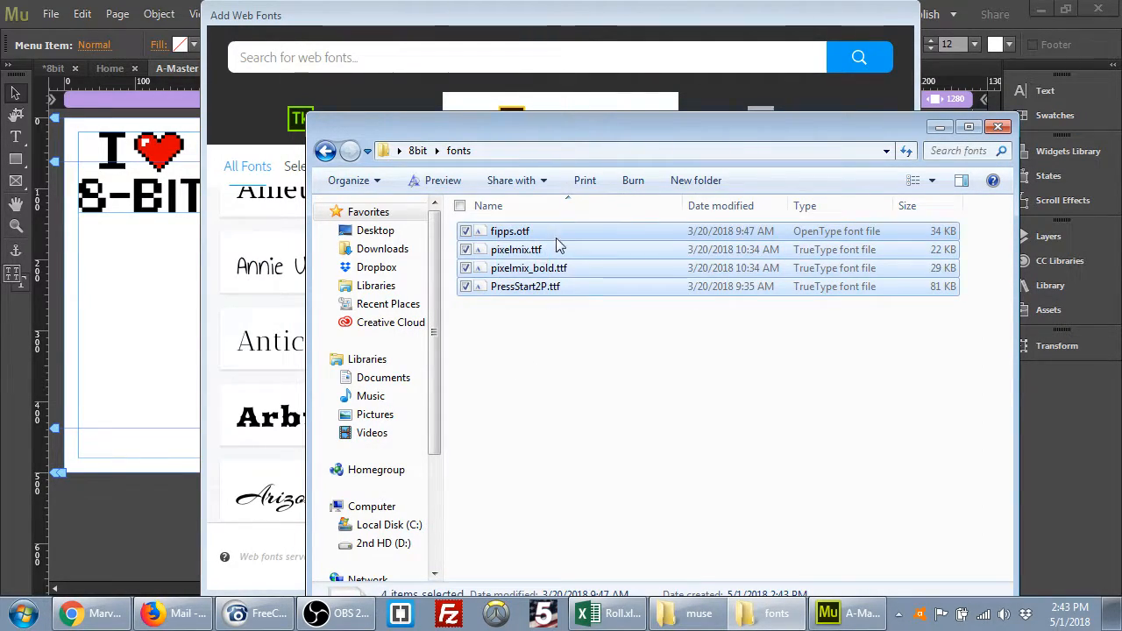
click(587, 365)
click(939, 127)
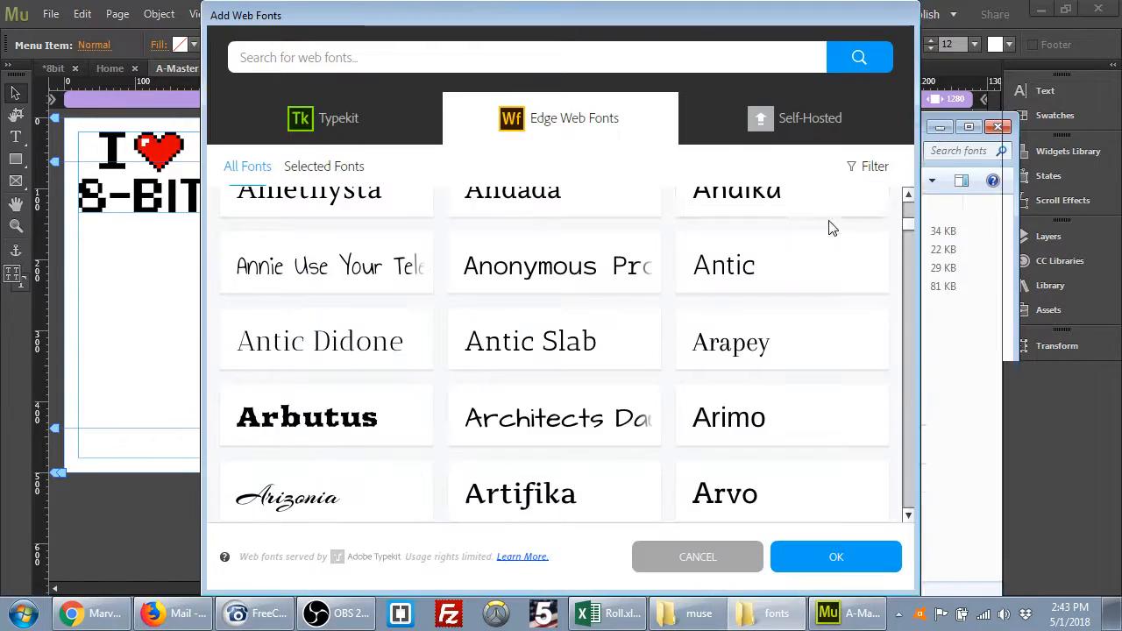
Try to add self-hosted web fonts from the fonts folder inside the desktop's 8bit folder.
click(803, 119)
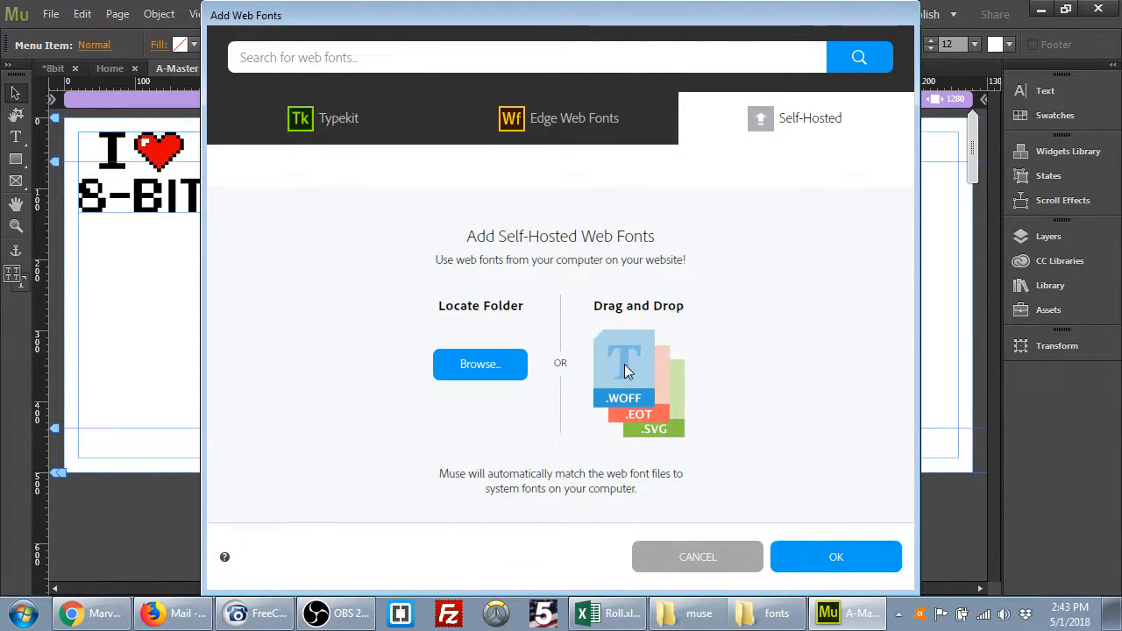
click(486, 368)
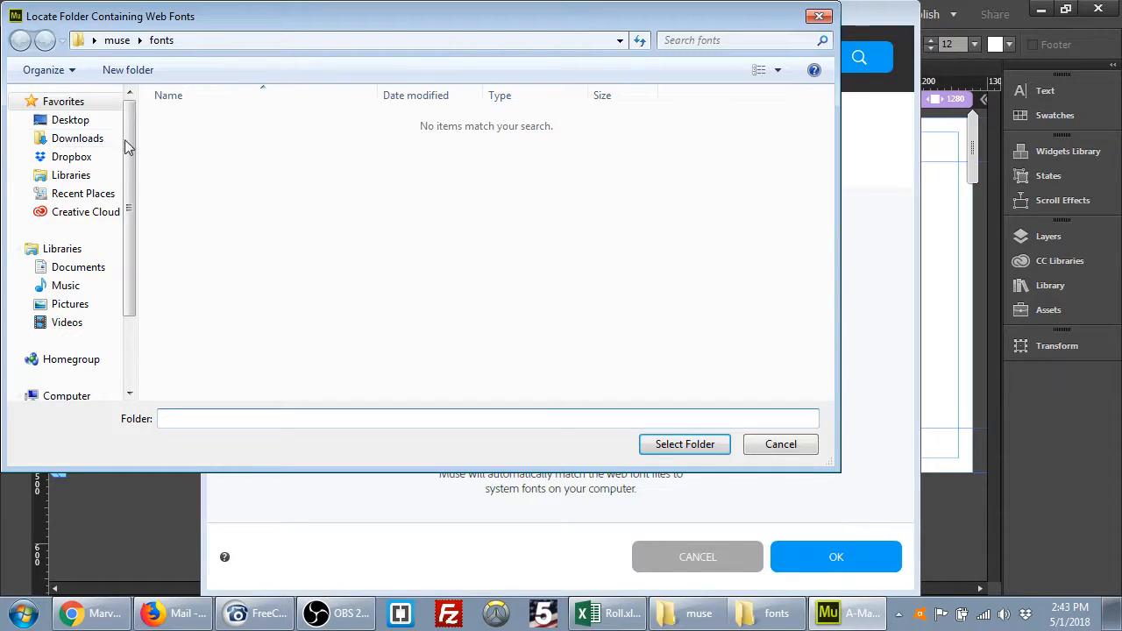
click(79, 123)
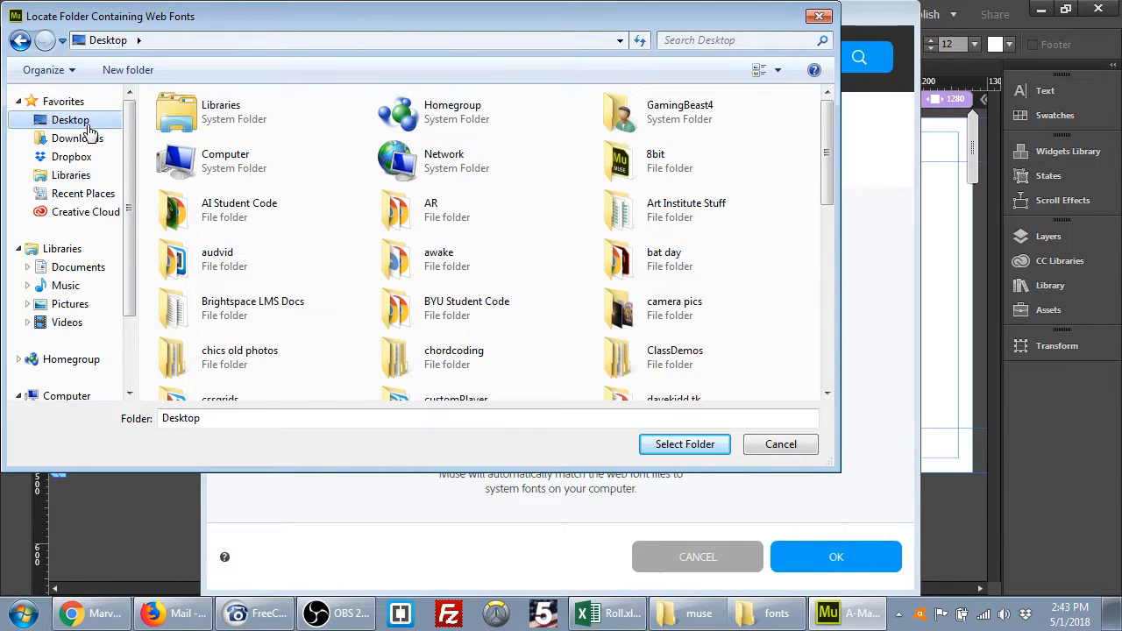
double_click(664, 166)
double_click(201, 115)
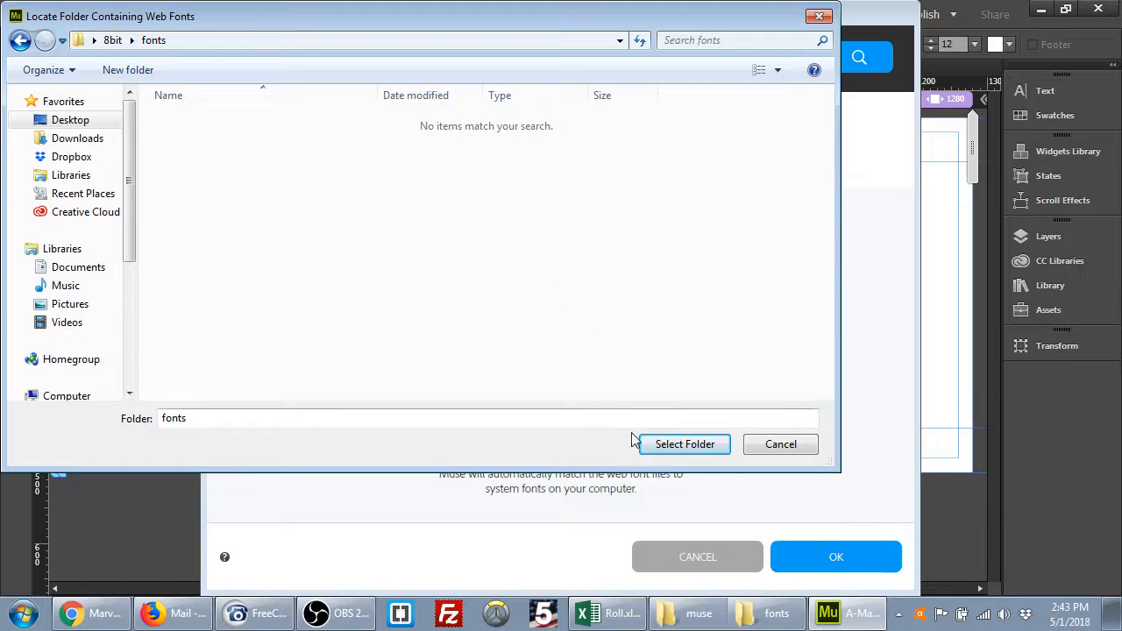
click(691, 454)
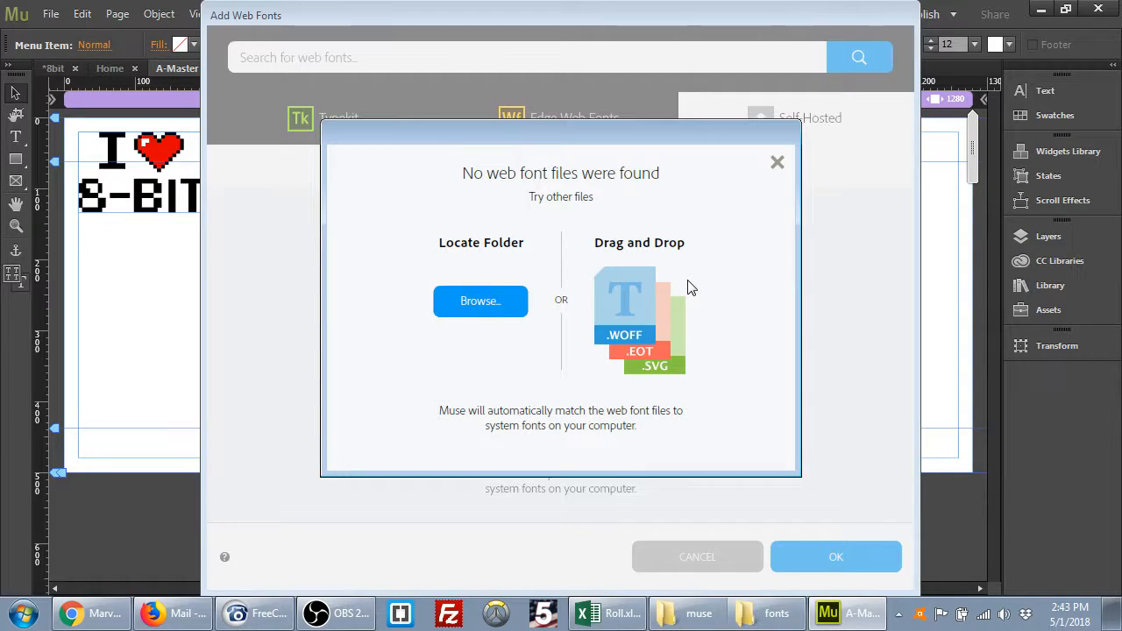
Check the file types in the 8bit fonts folder and dismiss the prompt for other self-hosted font files.
click(771, 612)
drag(501, 347, 591, 237)
click(939, 128)
click(778, 163)
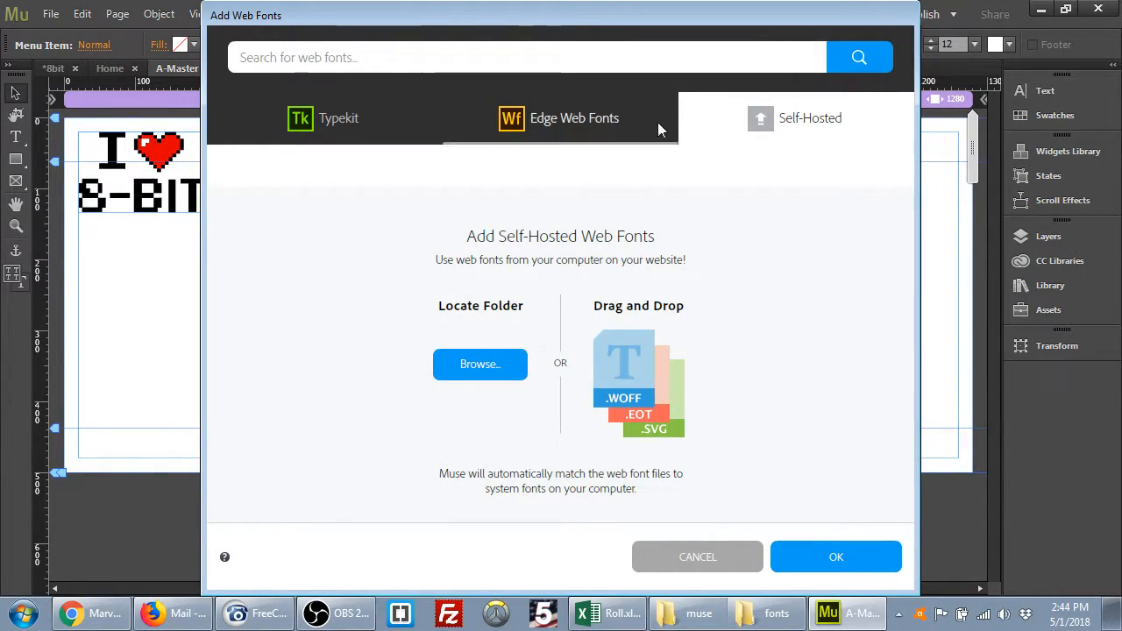
Add the Bangers font from Edge Web Fonts and apply it to the horizontal menu's items.
click(603, 130)
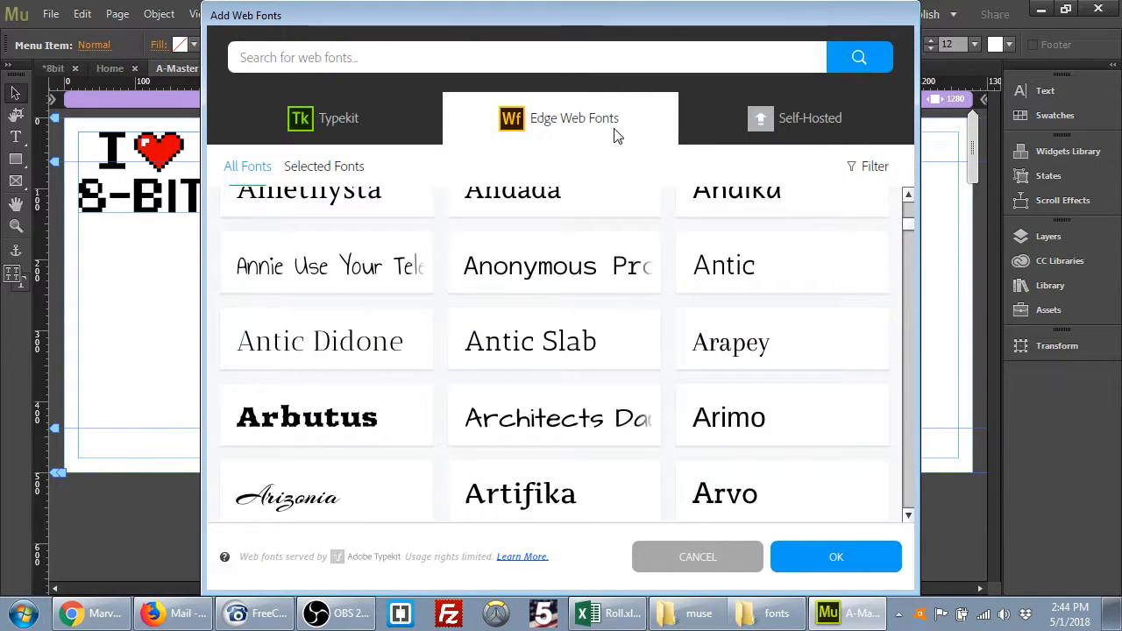
scroll(639, 263, down, 5)
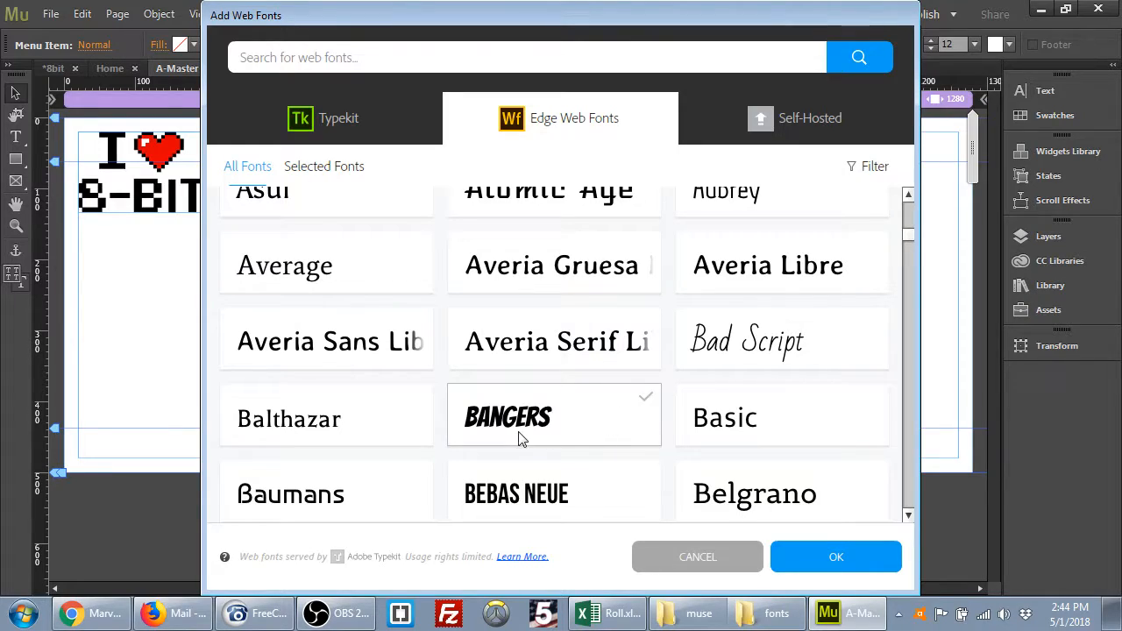
click(536, 419)
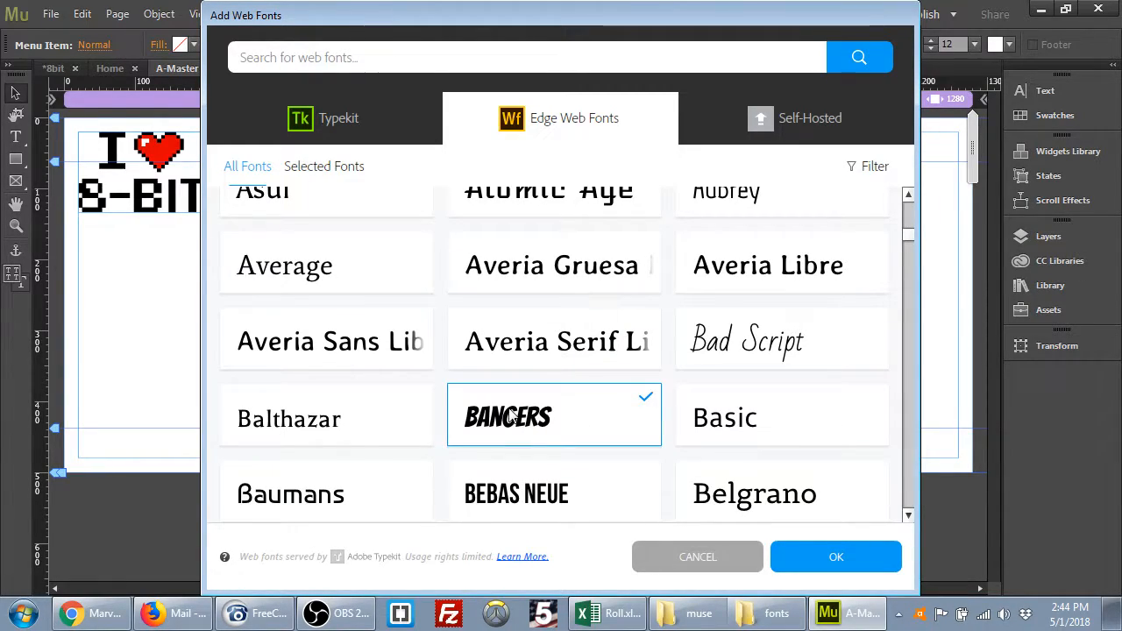
click(820, 558)
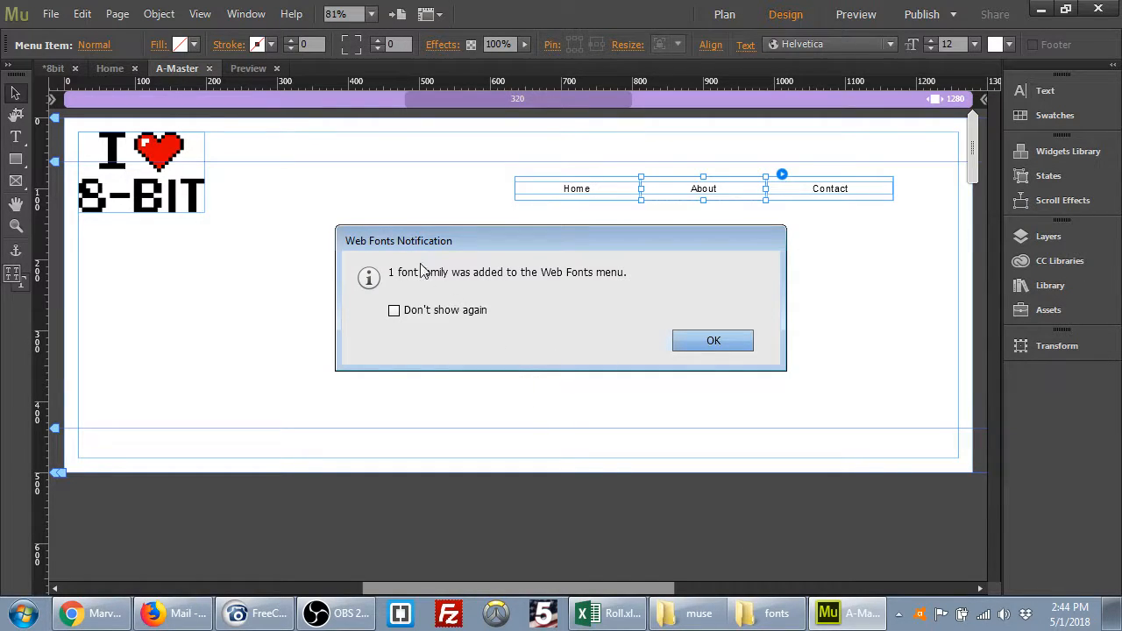
click(717, 343)
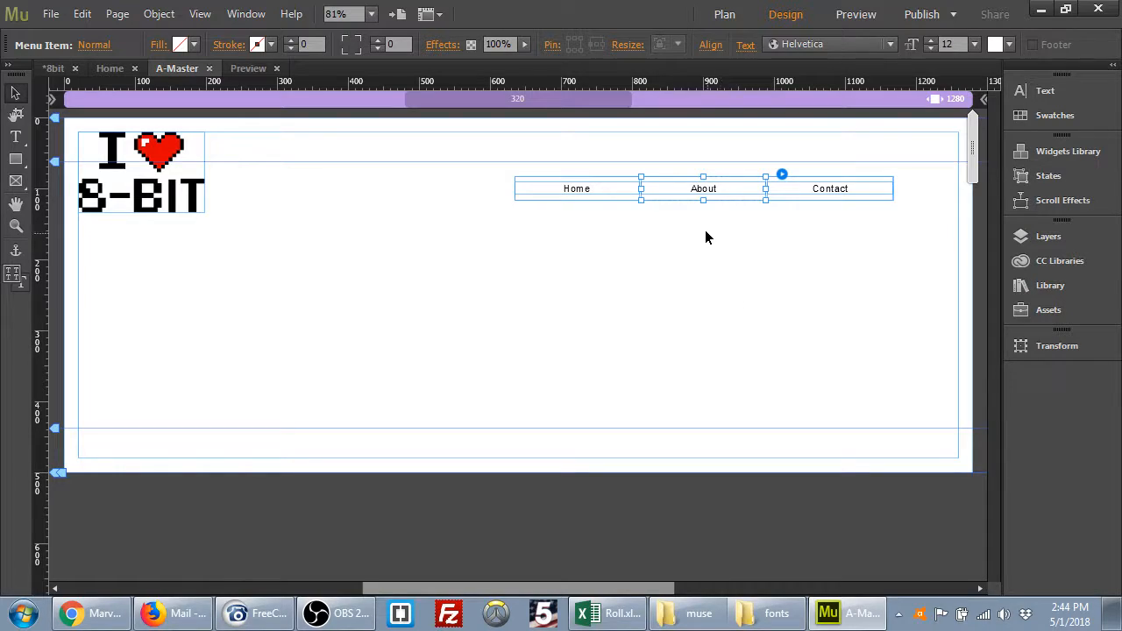
click(855, 47)
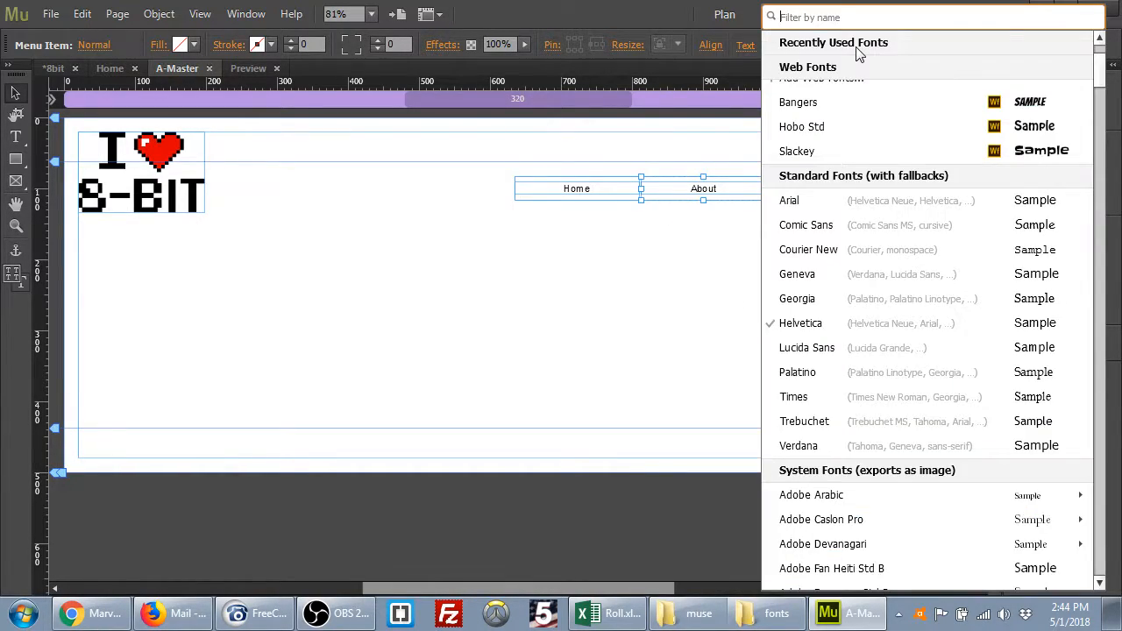
click(860, 101)
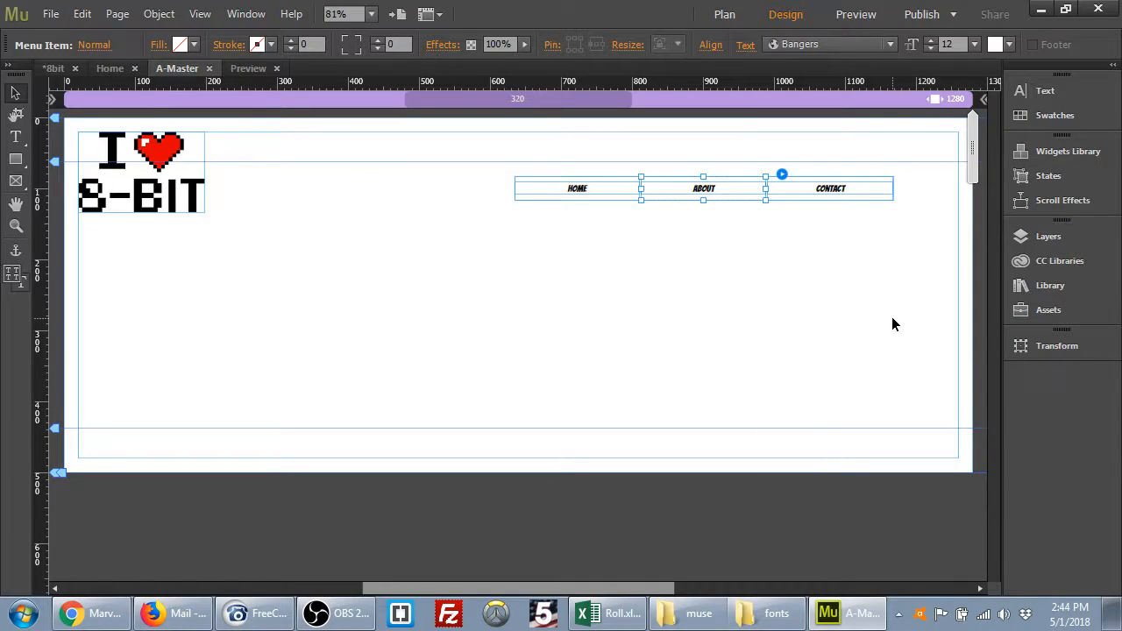
Set the horizontal menu items' font size to 24.
click(930, 41)
click(931, 41)
click(931, 41)
click(930, 41)
click(931, 42)
click(931, 41)
click(931, 41)
click(931, 41)
click(931, 42)
click(931, 41)
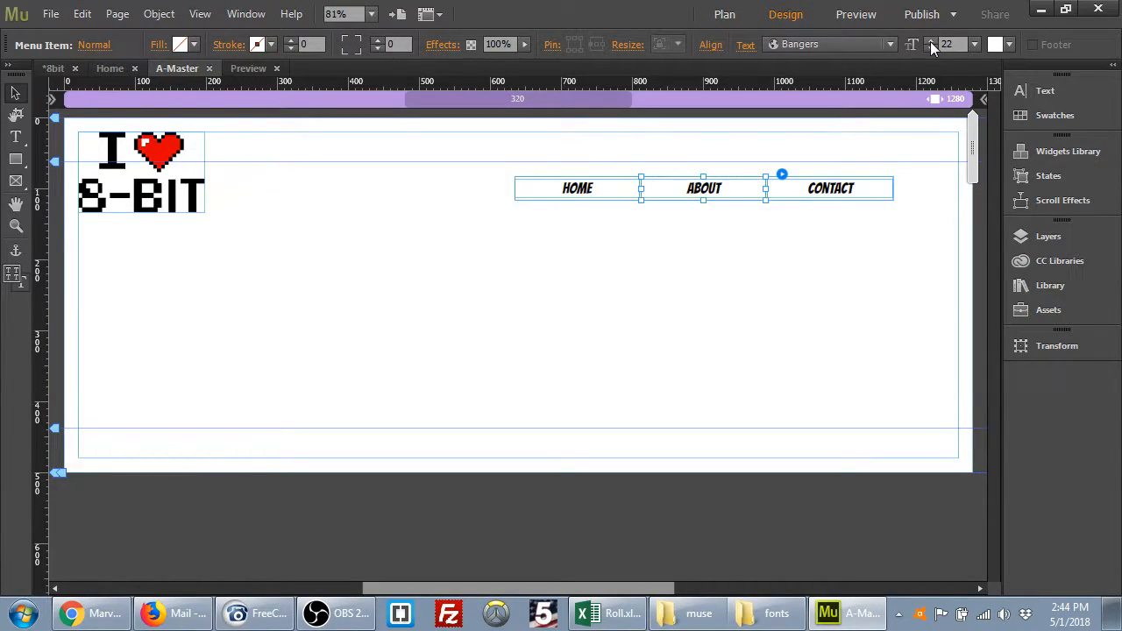
click(931, 41)
click(930, 41)
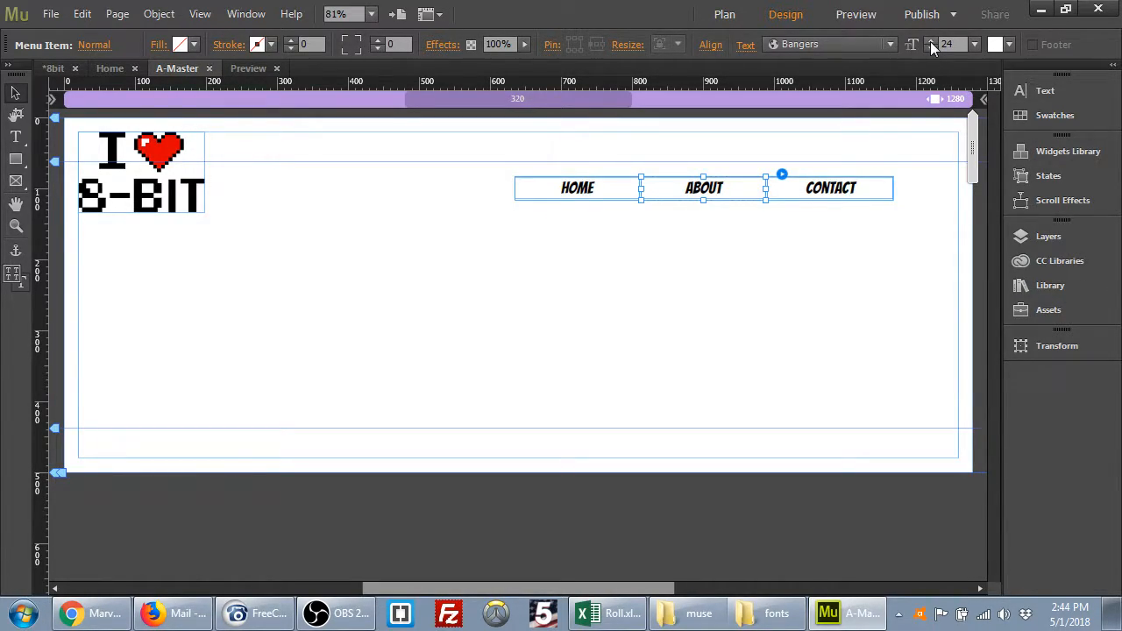
Move the horizontal menu up and slightly right so its top edge meets the header guide, and save the site.
click(852, 193)
mouse_move(850, 191)
mouse_down()
mouse_move(881, 187)
mouse_move(862, 174)
mouse_move(854, 194)
mouse_move(857, 184)
mouse_up()
click(824, 264)
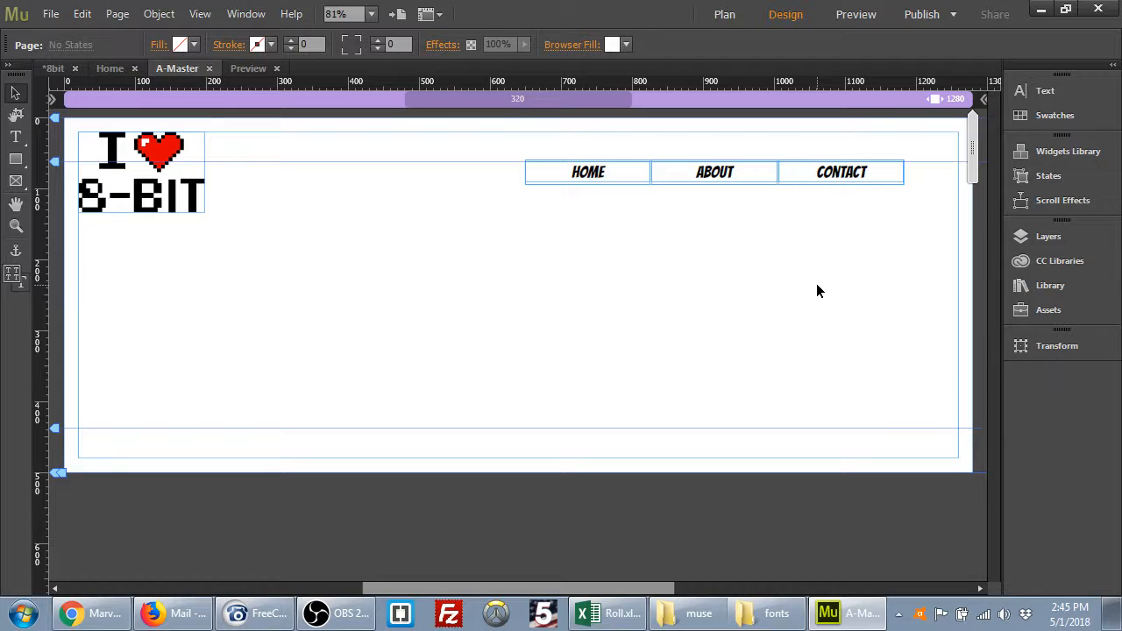
click(799, 180)
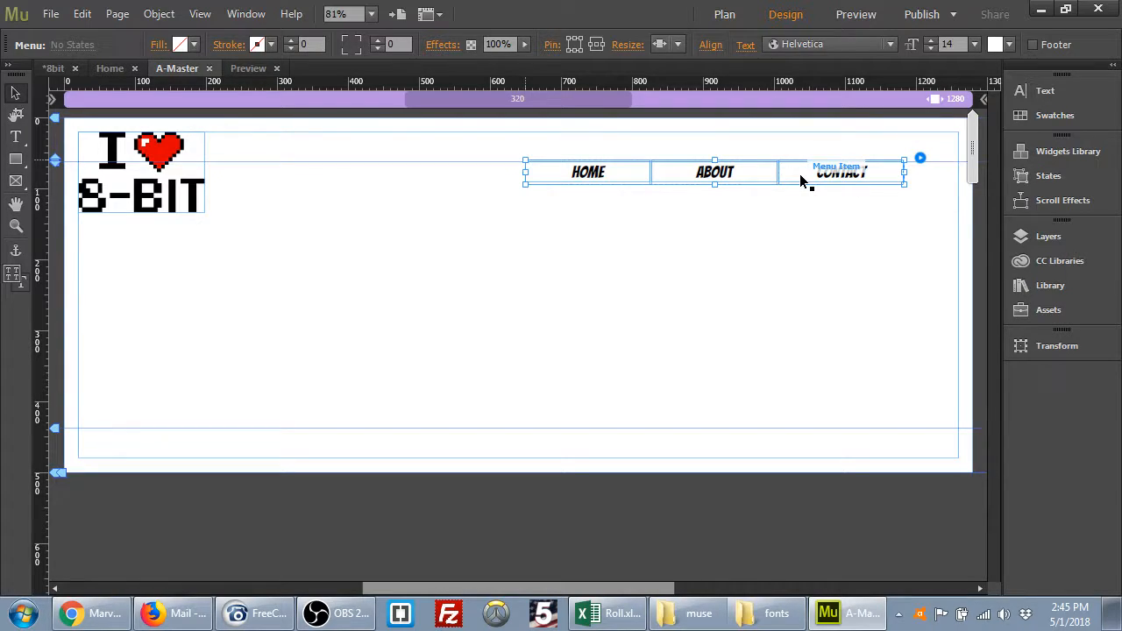
key(ctrl+s)
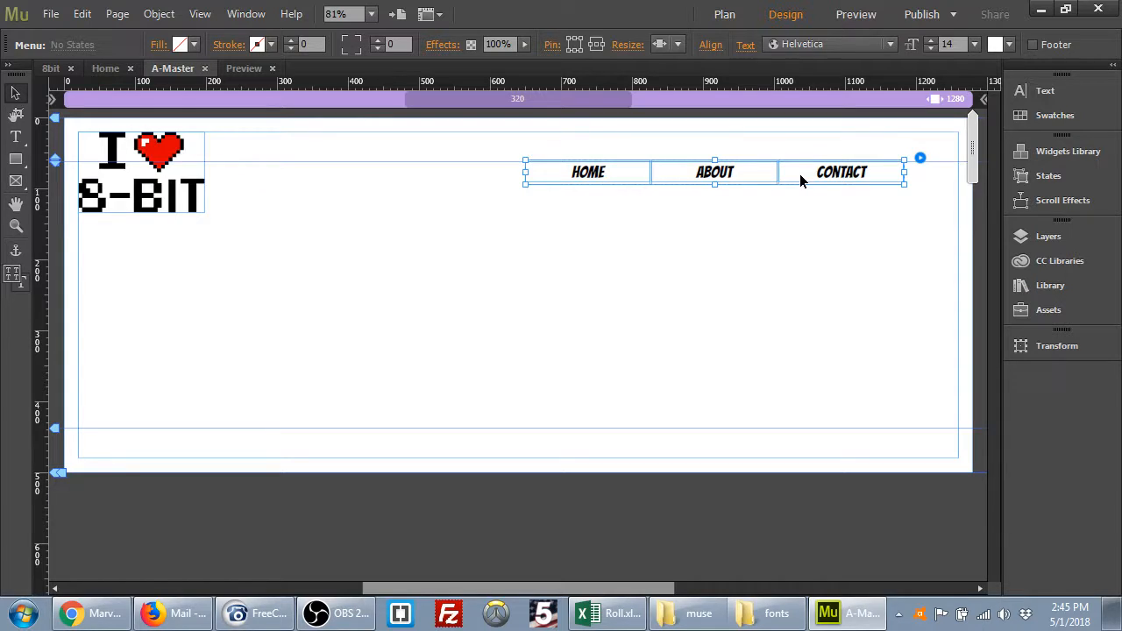
click(676, 208)
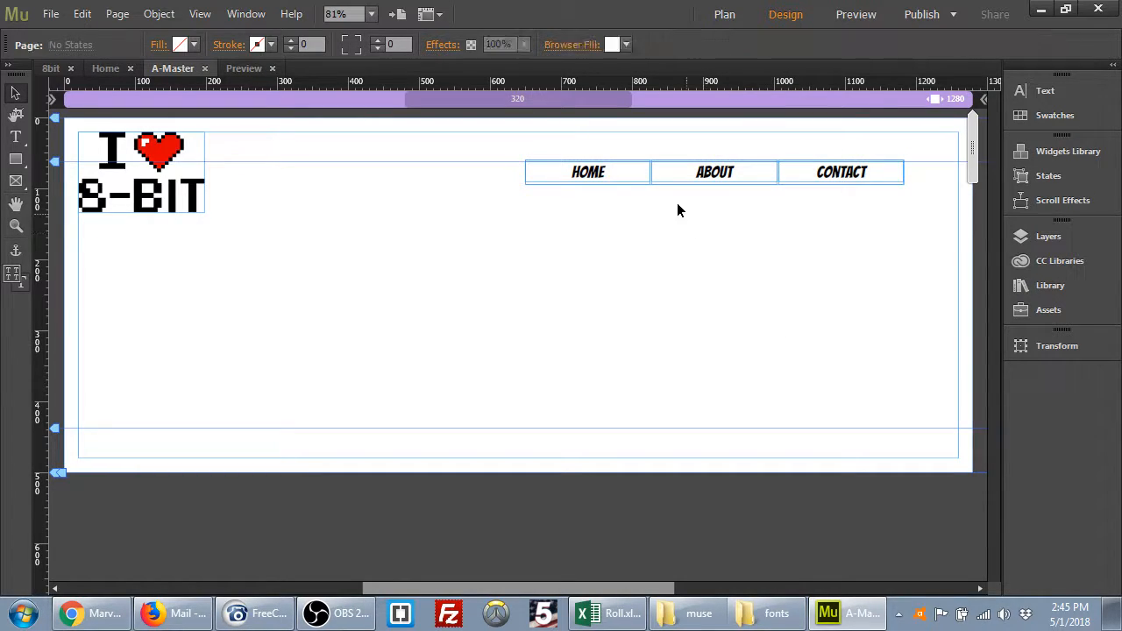
click(807, 183)
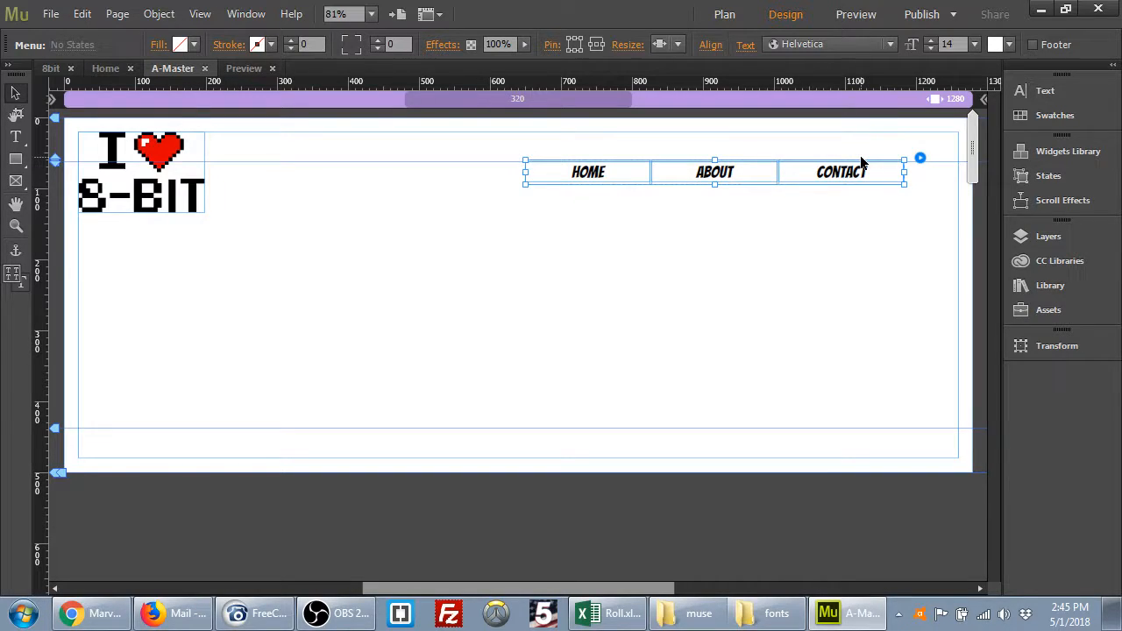
click(757, 174)
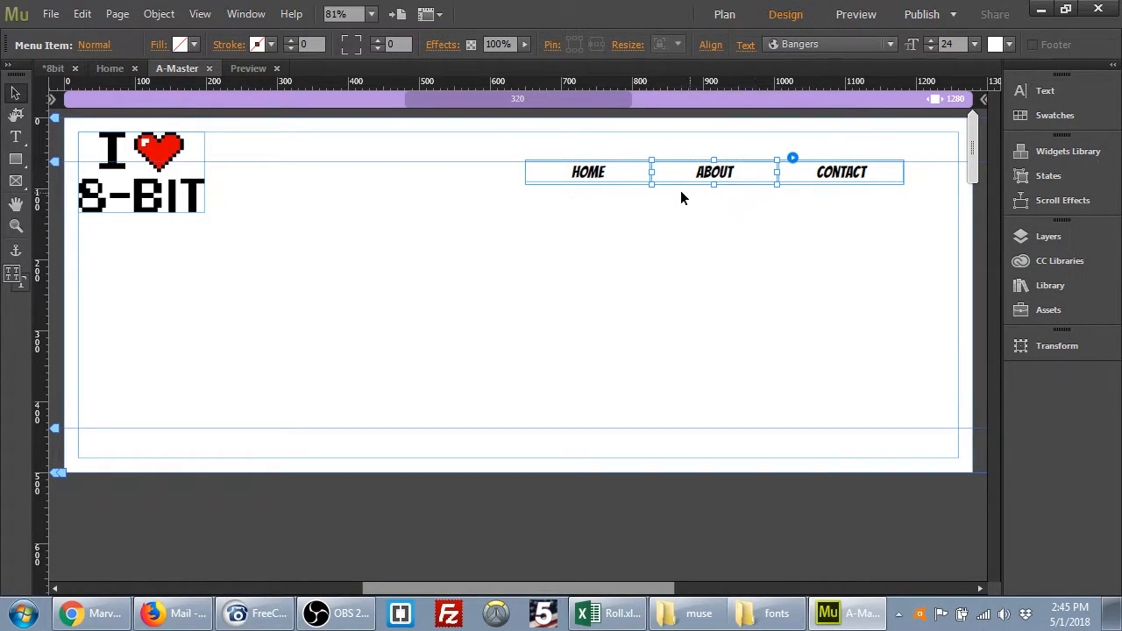
click(613, 180)
click(669, 218)
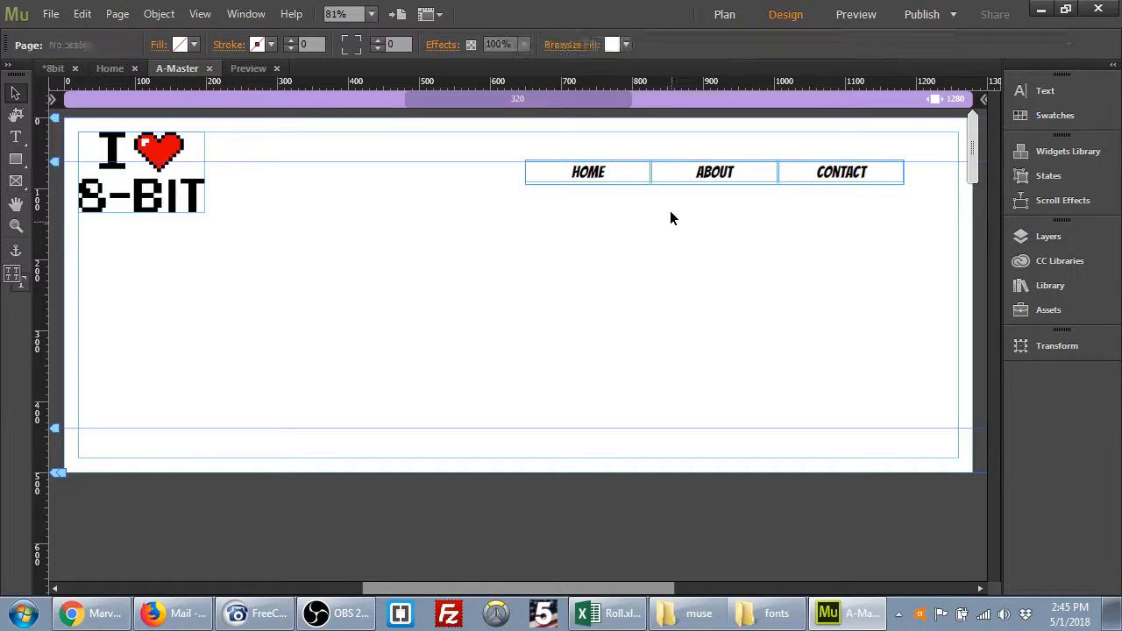
Remove the background fill from the Home menu item's Rollover state.
click(672, 173)
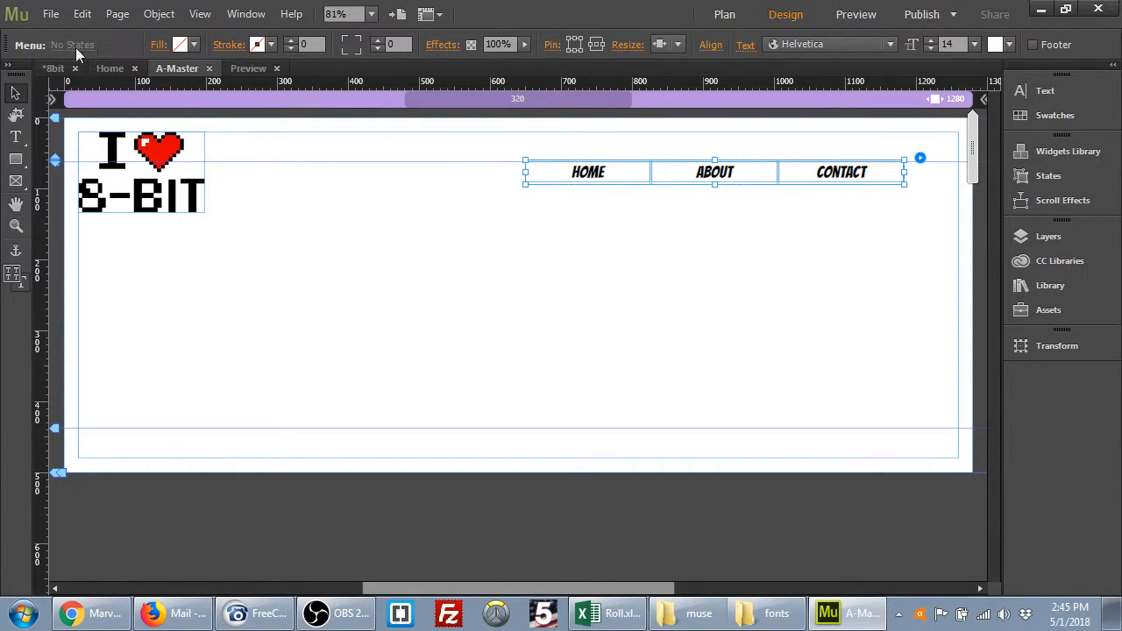
click(628, 171)
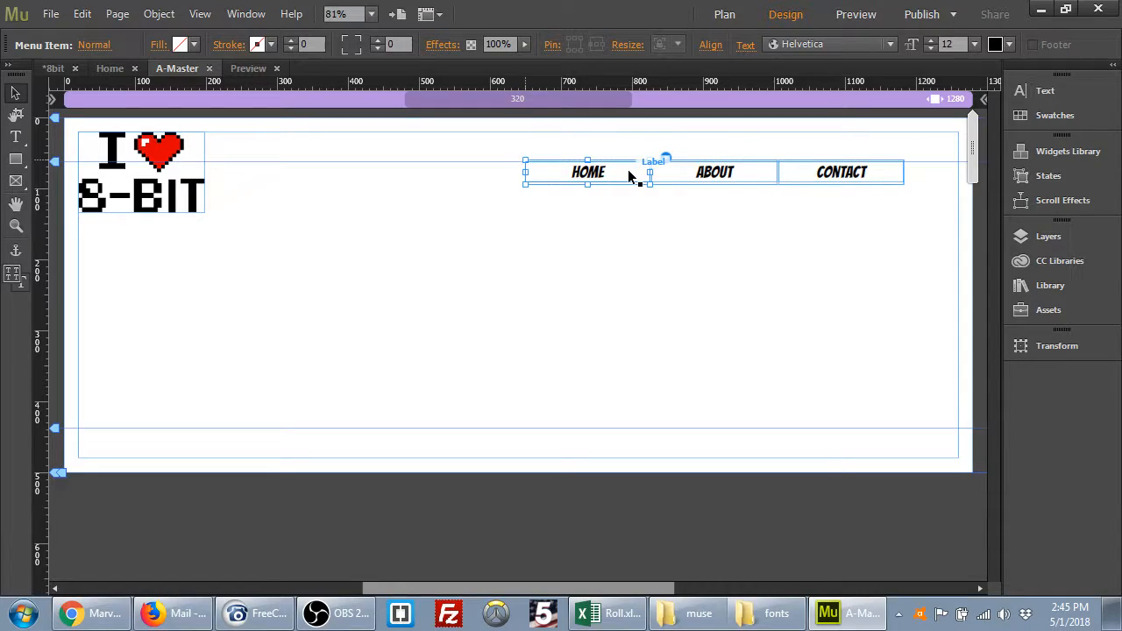
click(95, 45)
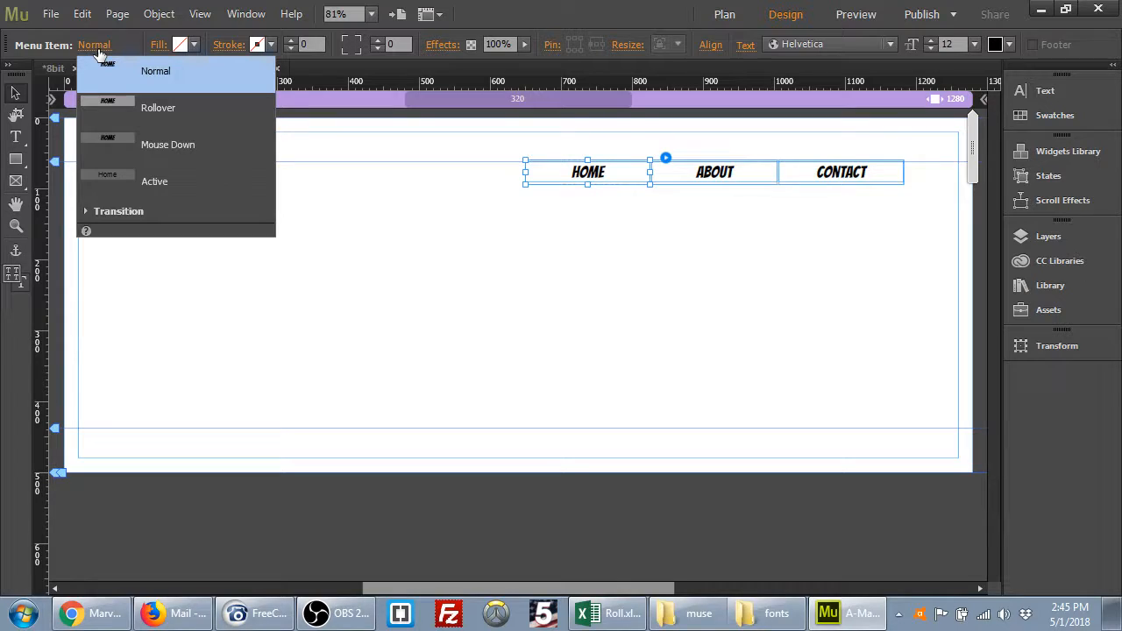
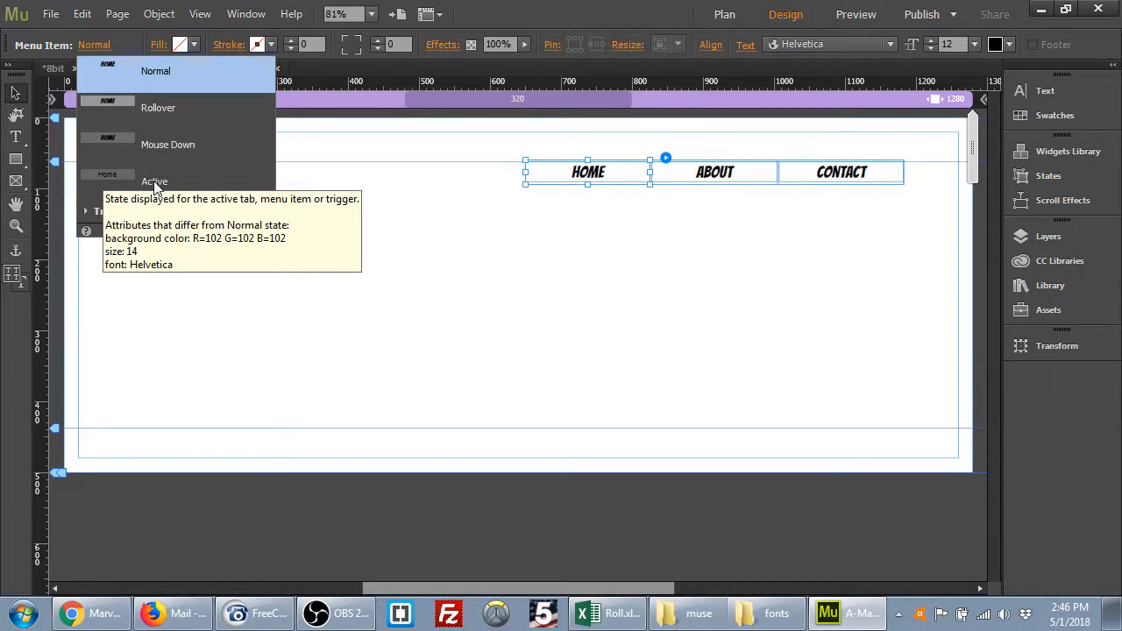
click(162, 108)
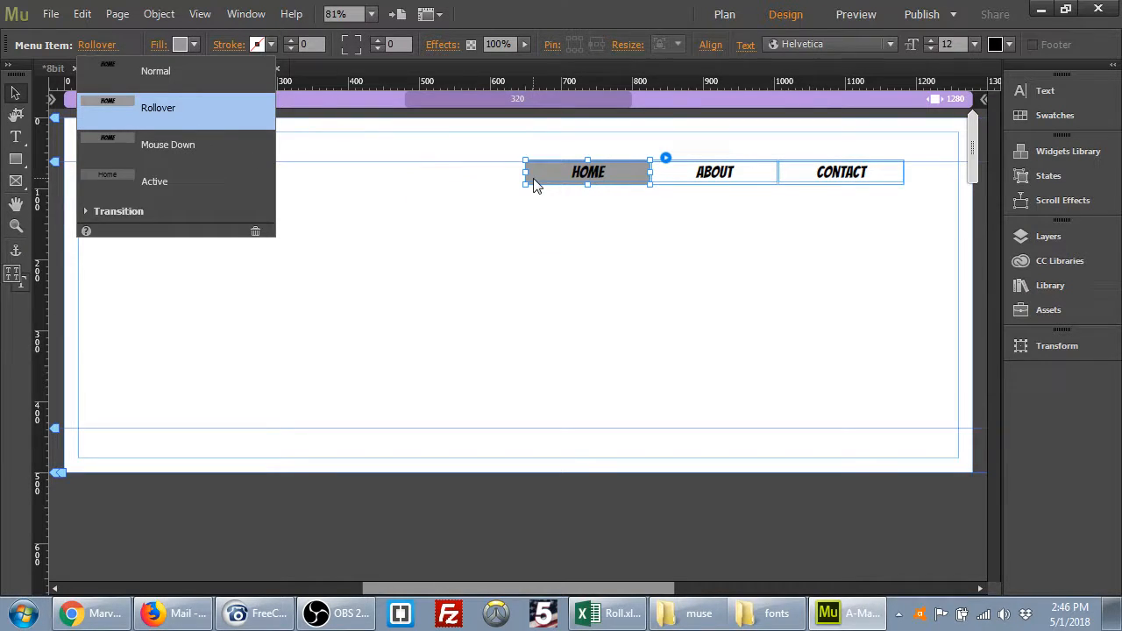
click(195, 43)
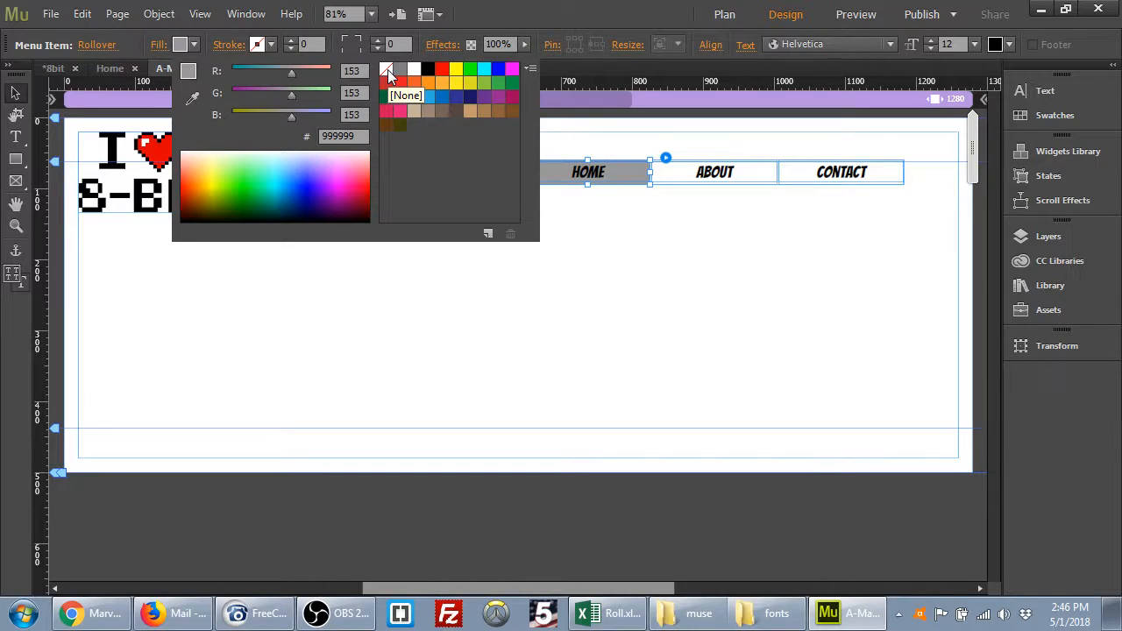
click(387, 73)
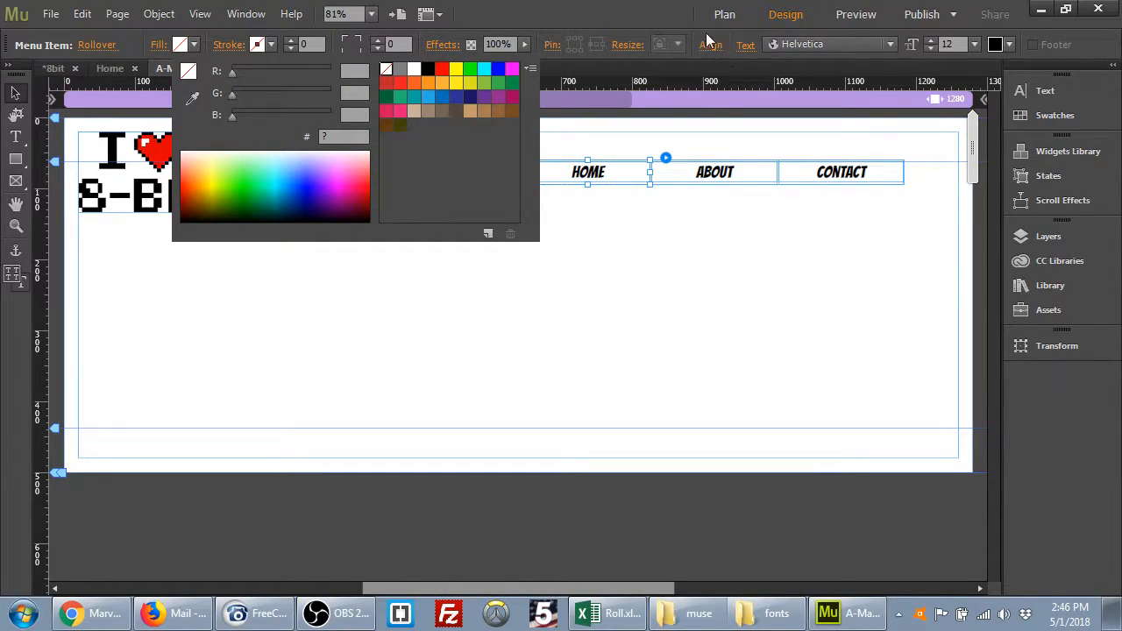
Set the text color of the Home menu item's Rollover state to red, FF0000.
click(996, 44)
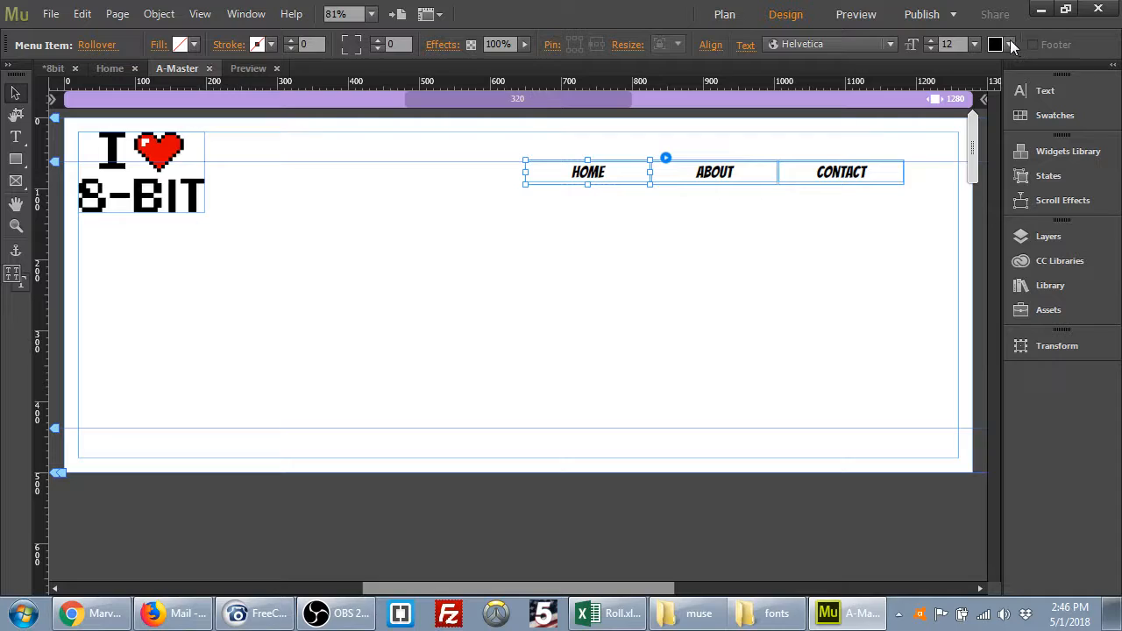
click(997, 44)
click(1025, 70)
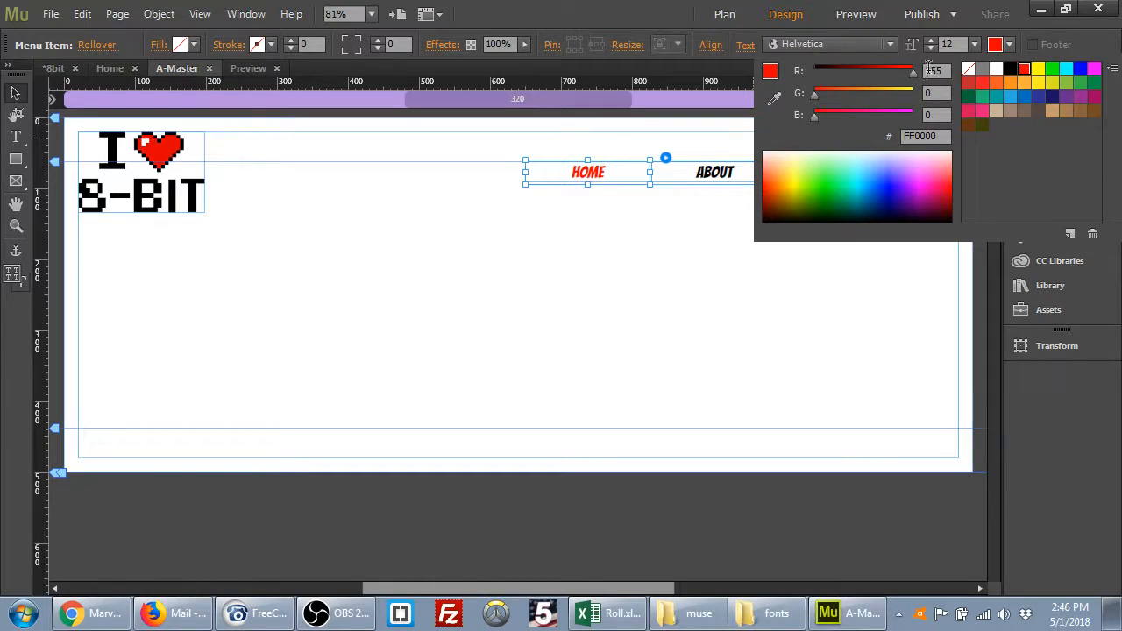
Try to sample the logo heart's color for the rollover text, and reapply red FF0000.
click(775, 98)
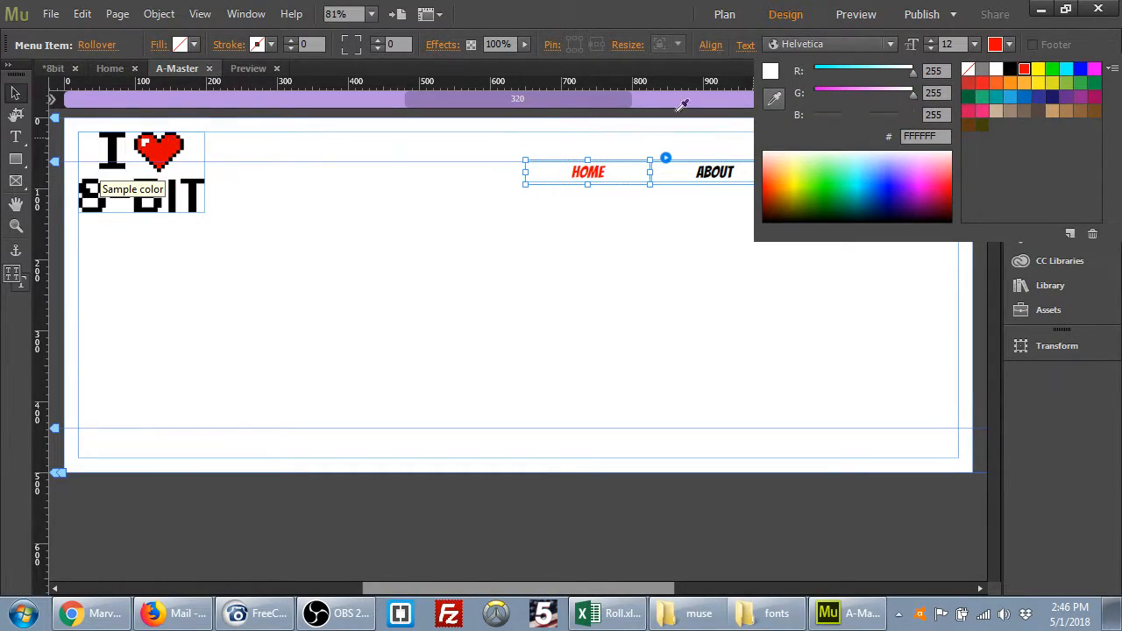
click(168, 153)
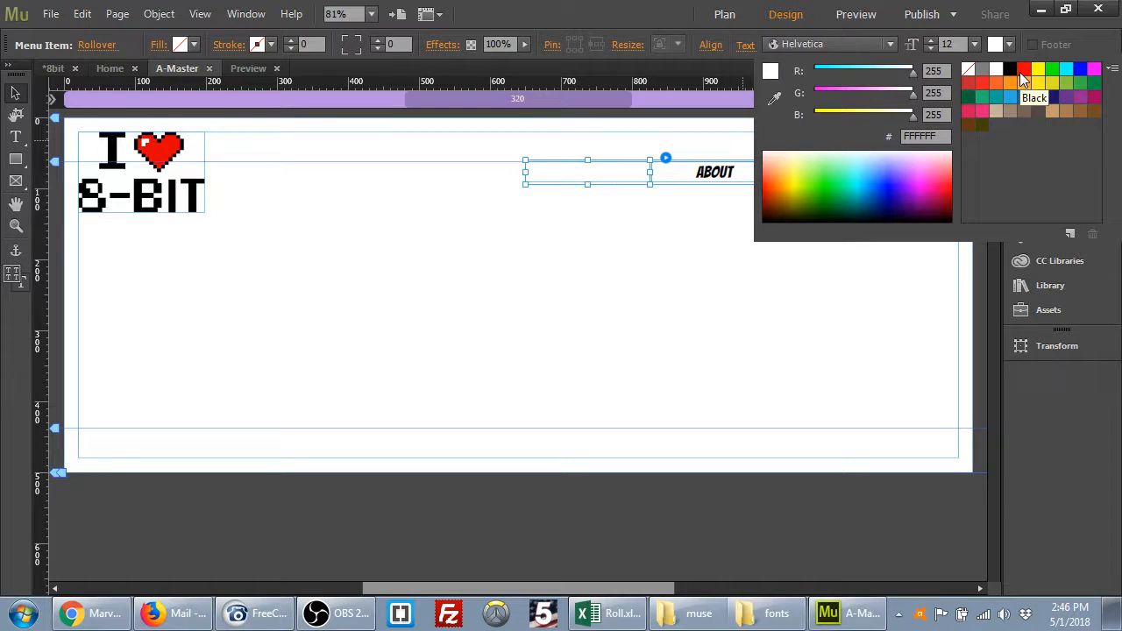
click(780, 90)
click(1023, 69)
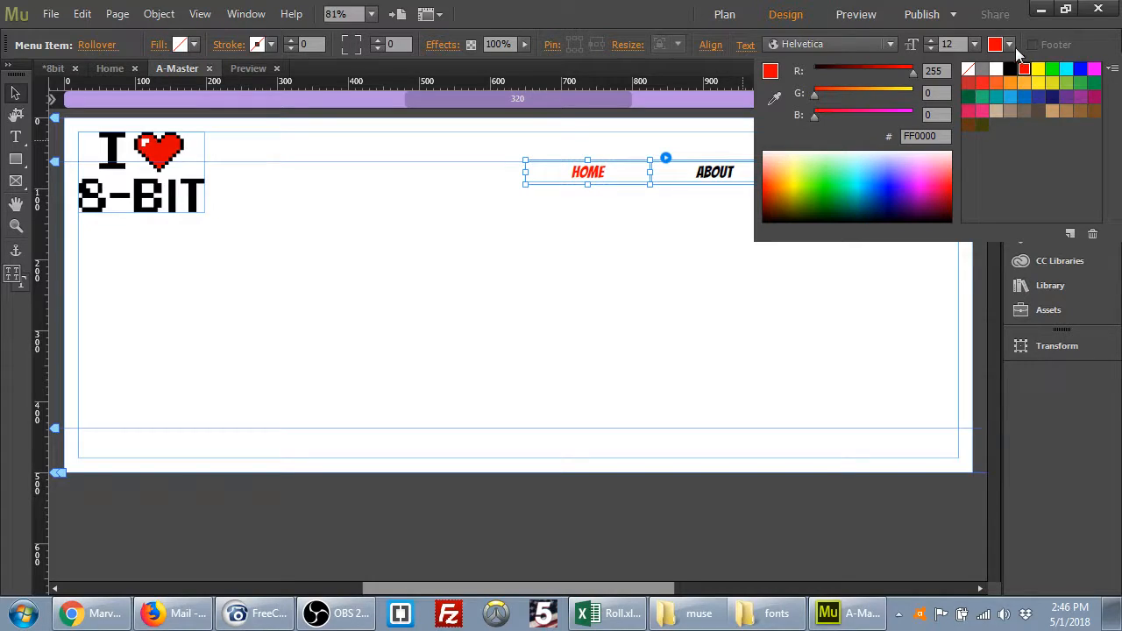
click(1009, 46)
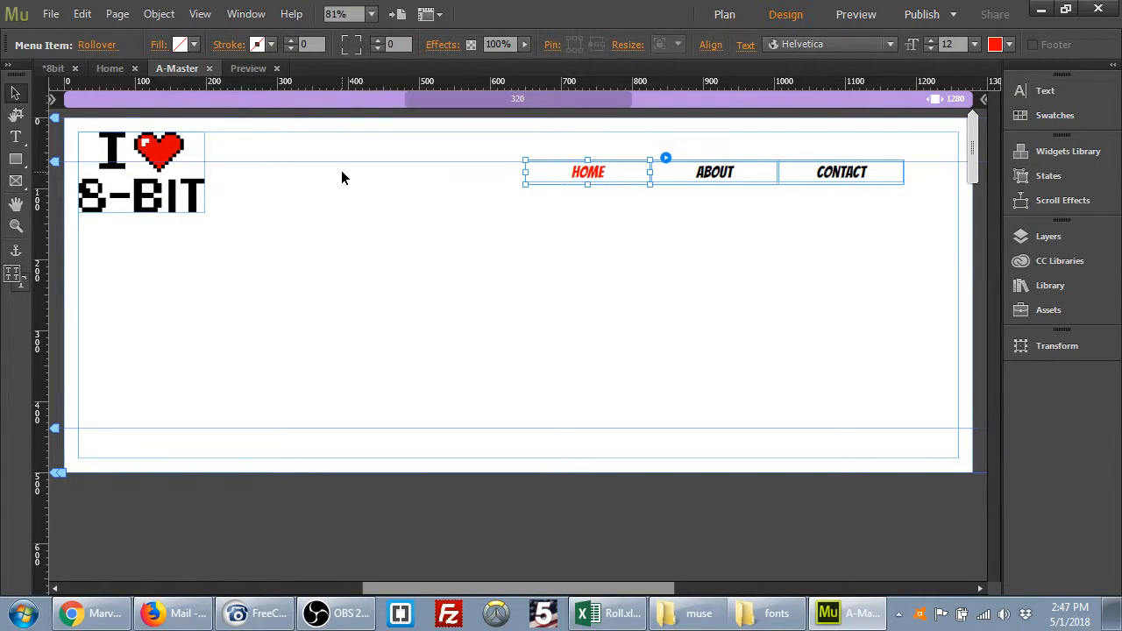
Remove the fill from the Home item's Mouse Down state and give its text a slightly lighter red swatch.
click(96, 46)
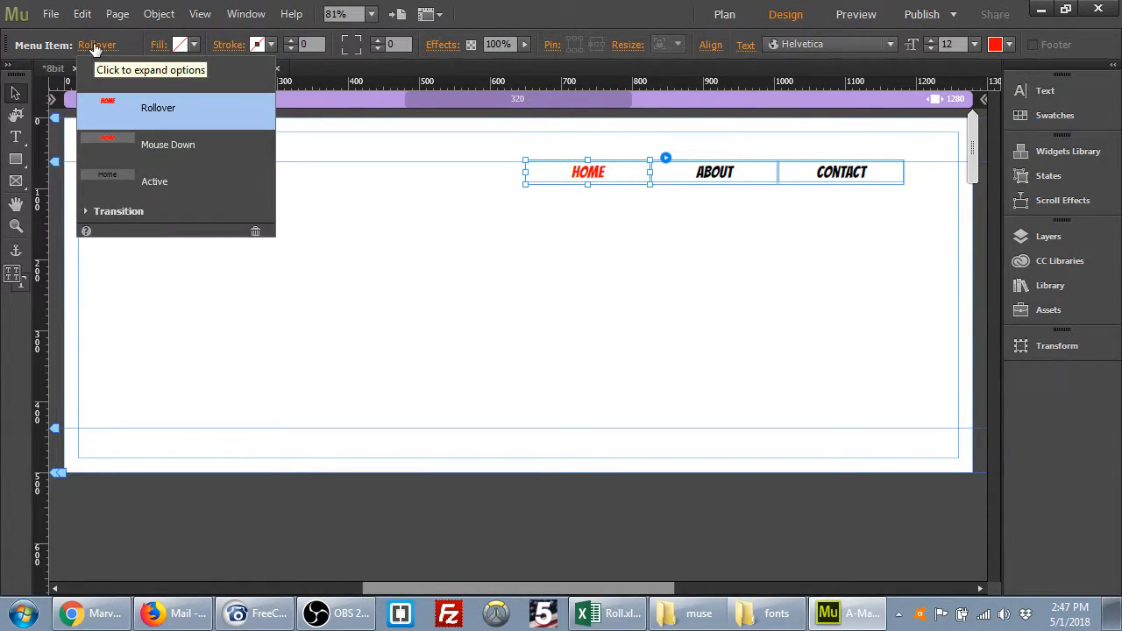
click(153, 149)
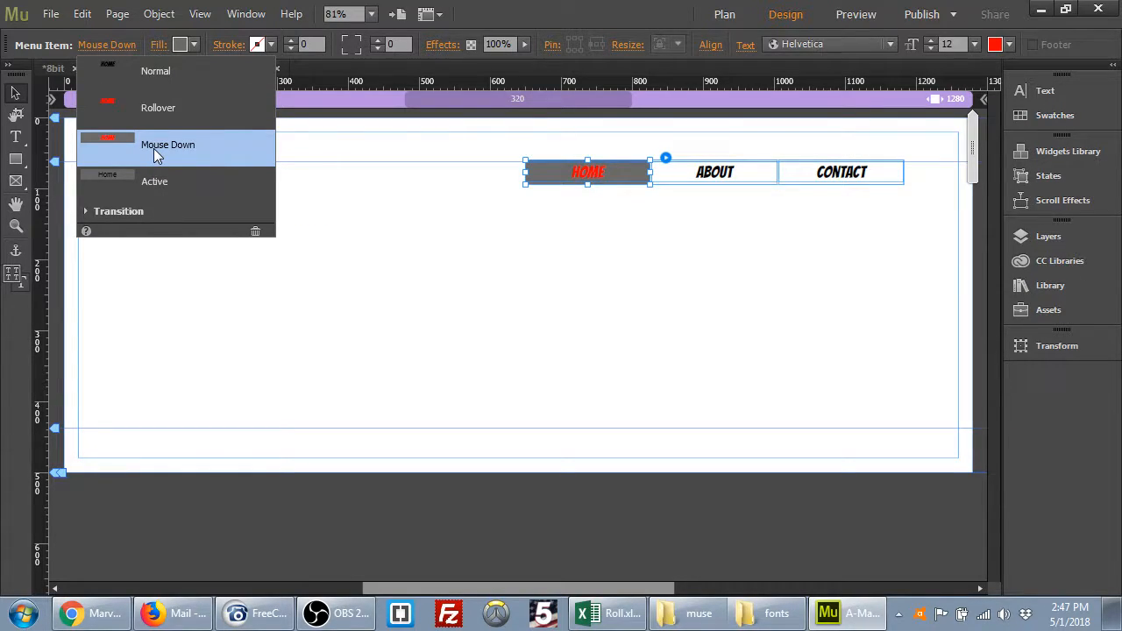
click(190, 47)
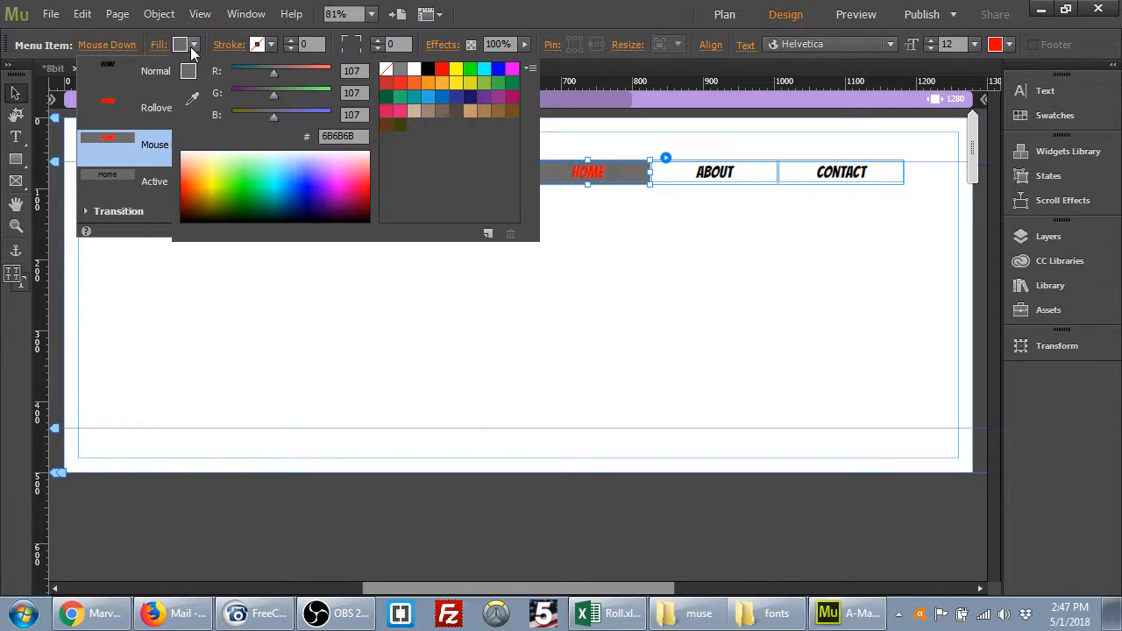
click(386, 70)
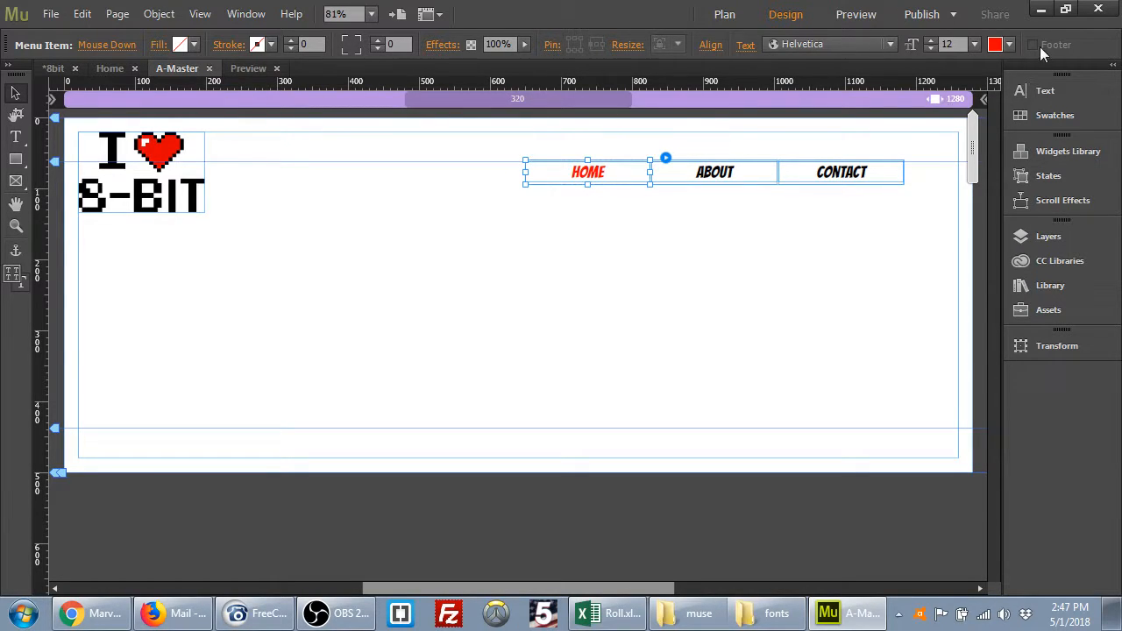
click(1008, 45)
click(983, 83)
Remove the background fill from the Home menu item's Active state.
click(99, 46)
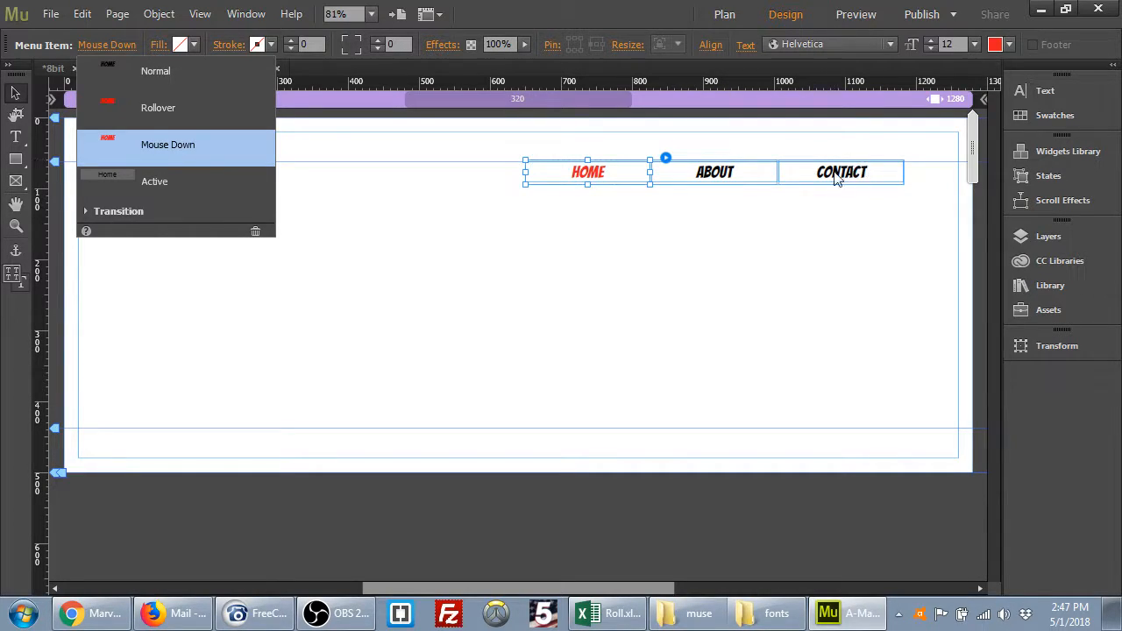
click(147, 180)
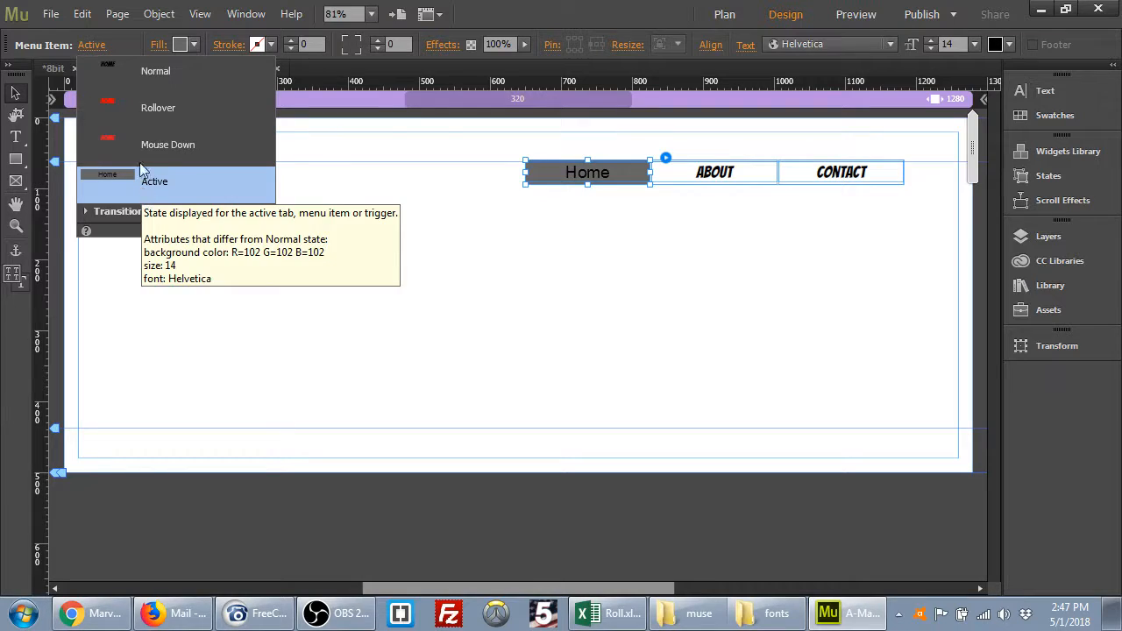
click(190, 44)
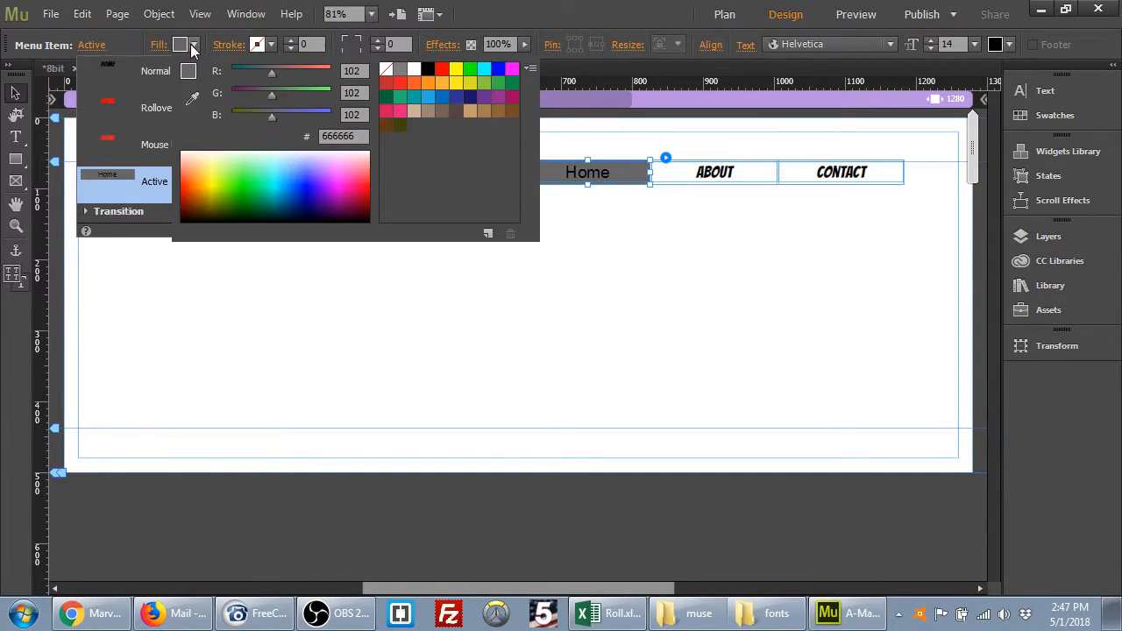
click(388, 72)
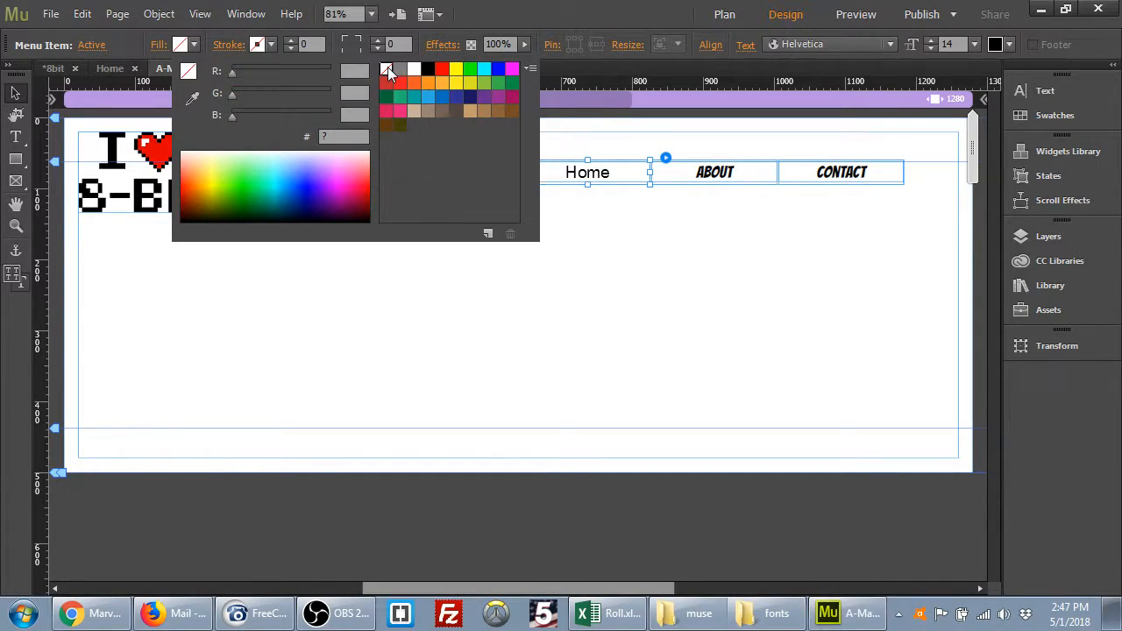
click(189, 47)
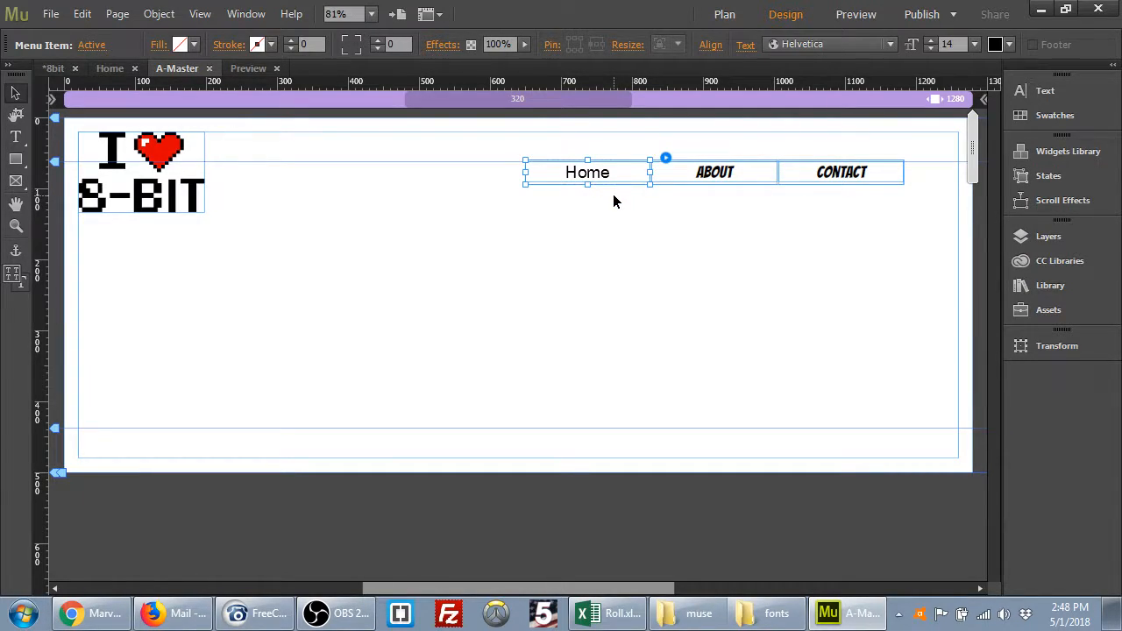
Apply the Bangers web font to the Home item's Active state and set its text color to red, FF0000.
click(93, 47)
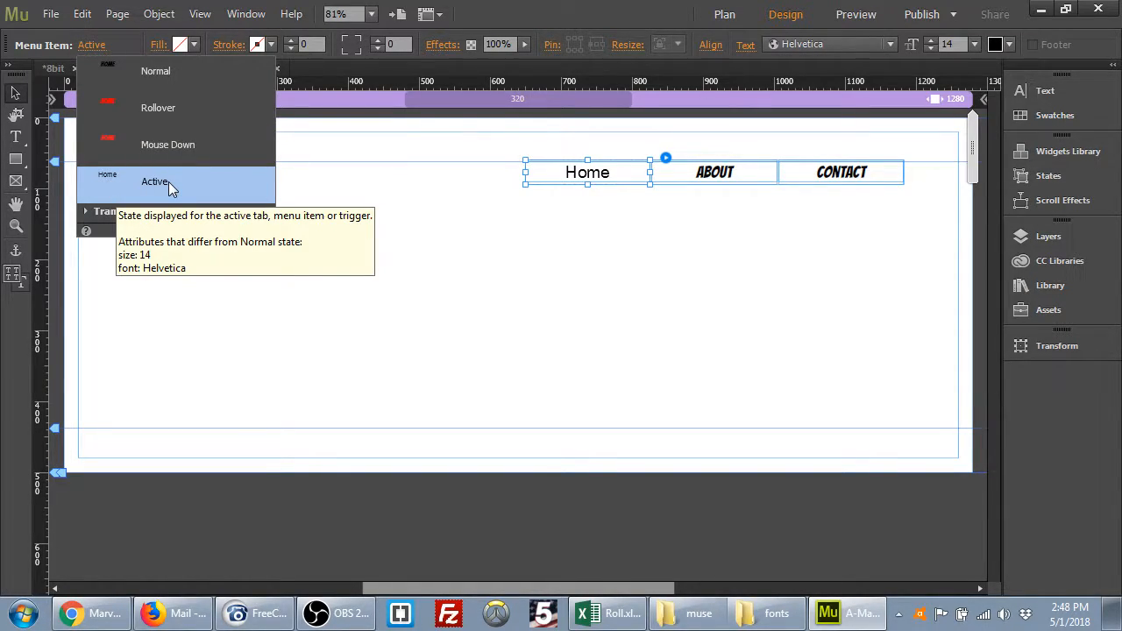
click(855, 43)
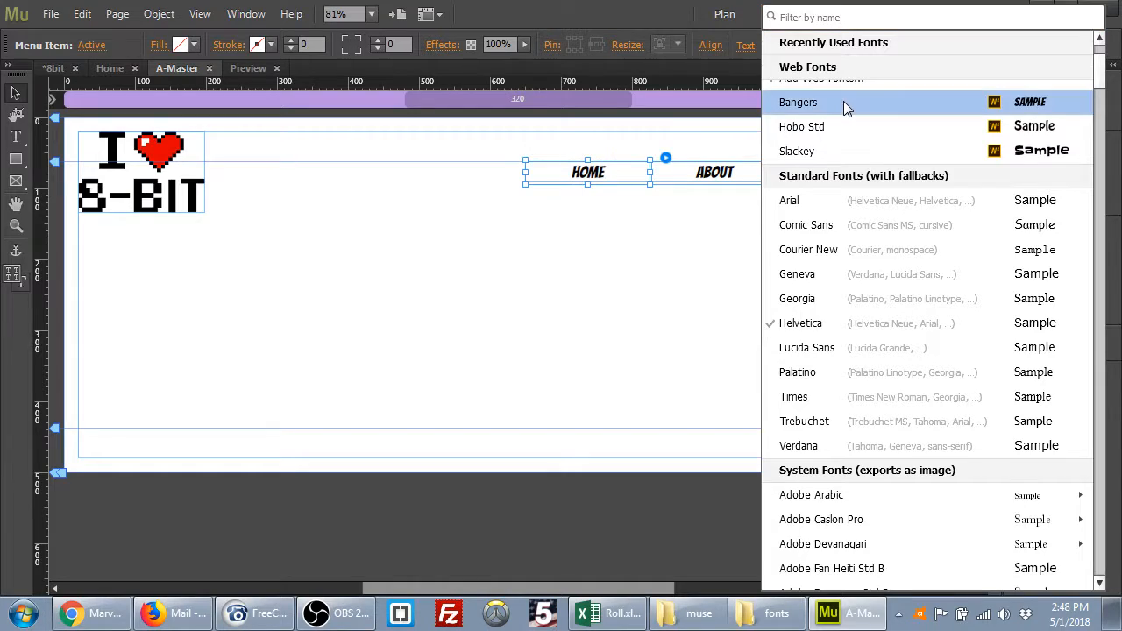
click(843, 101)
click(994, 46)
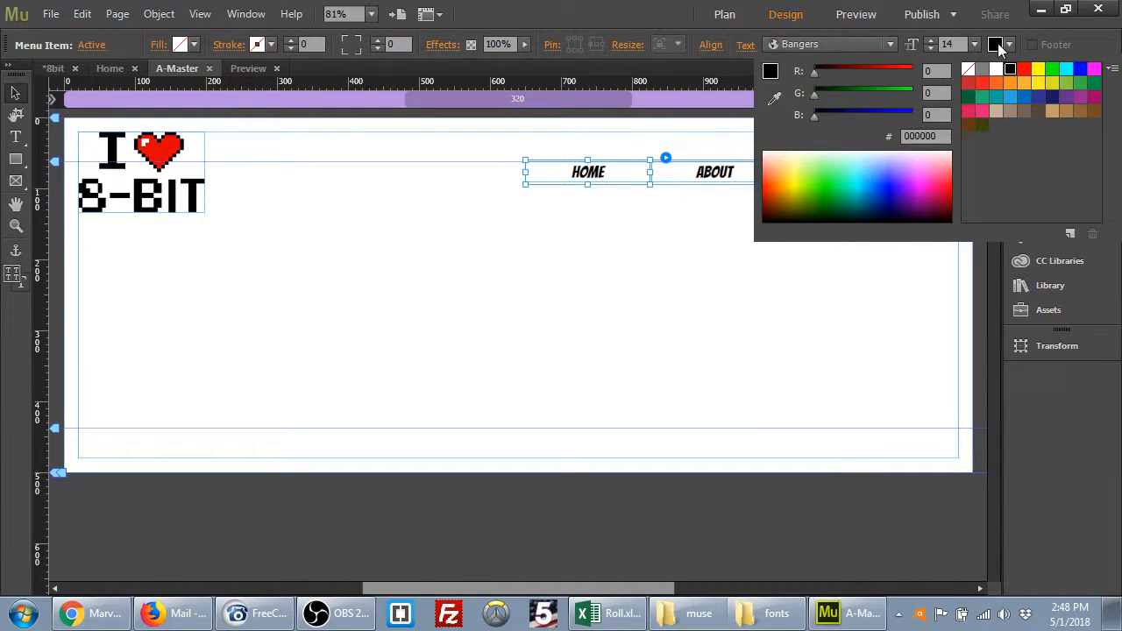
click(1024, 70)
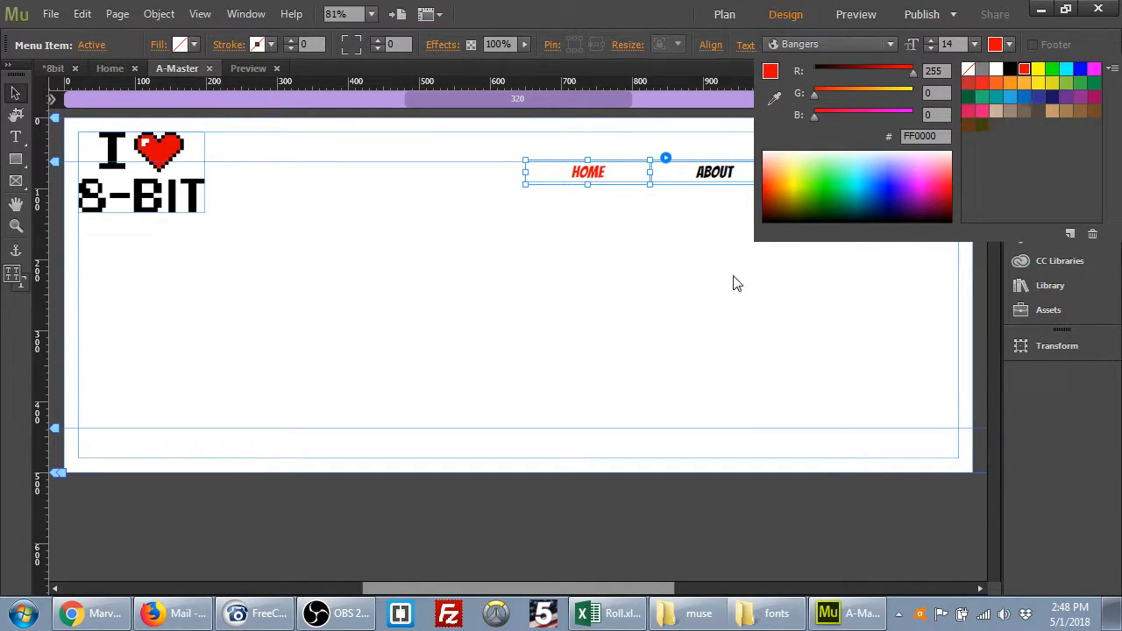
Enable a Fade transition on the Home menu item's Active state with 0.6 s duration and Ease speed.
click(699, 264)
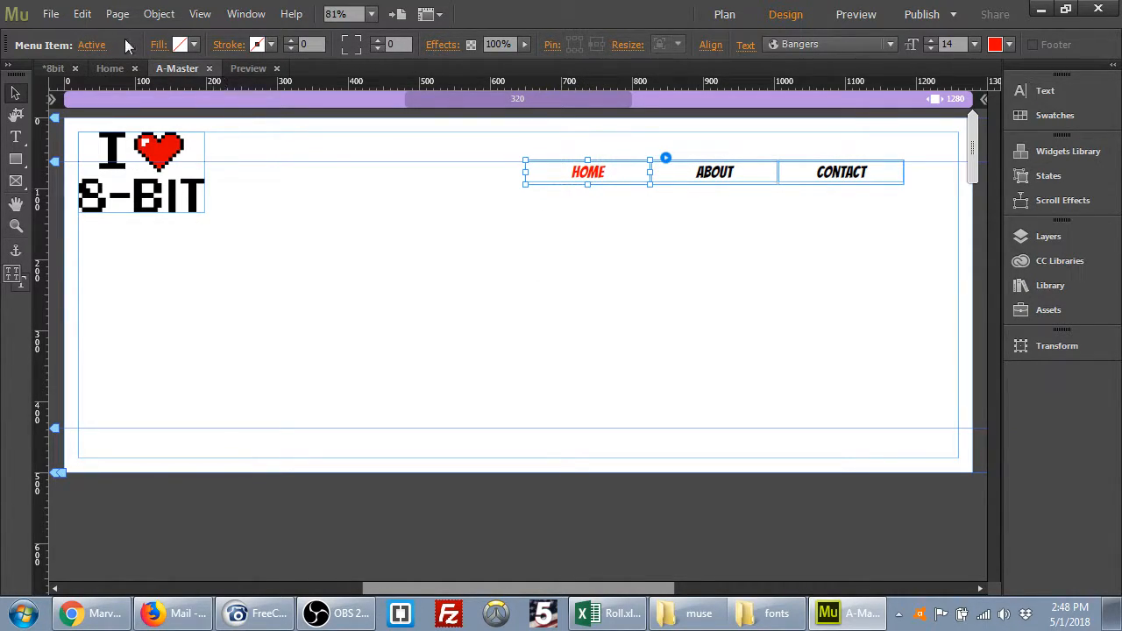
click(92, 45)
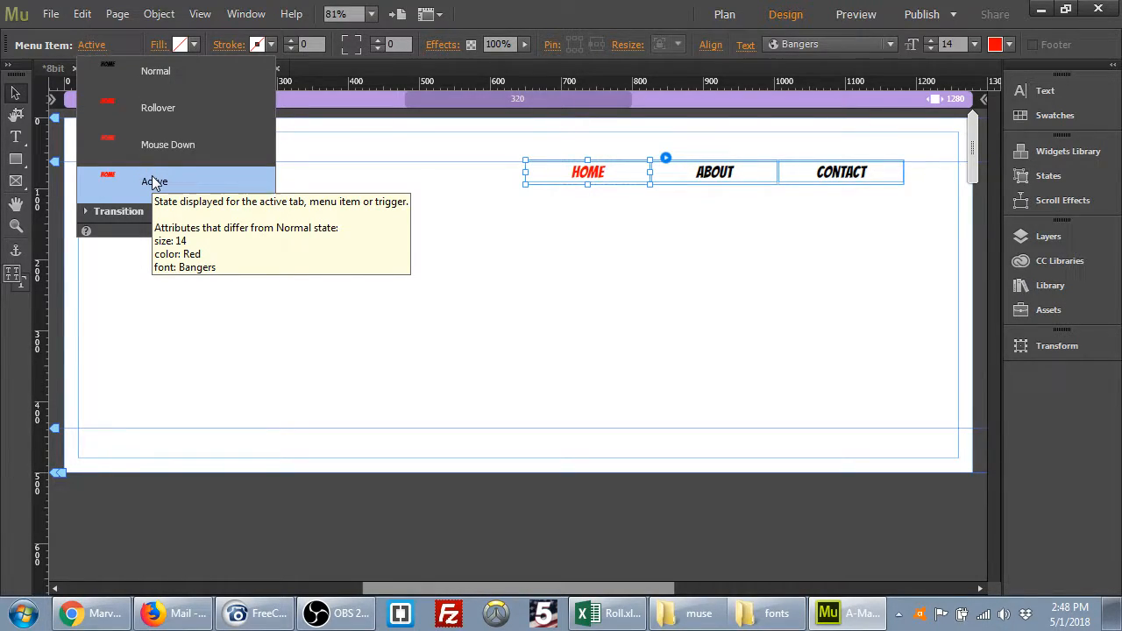
click(143, 213)
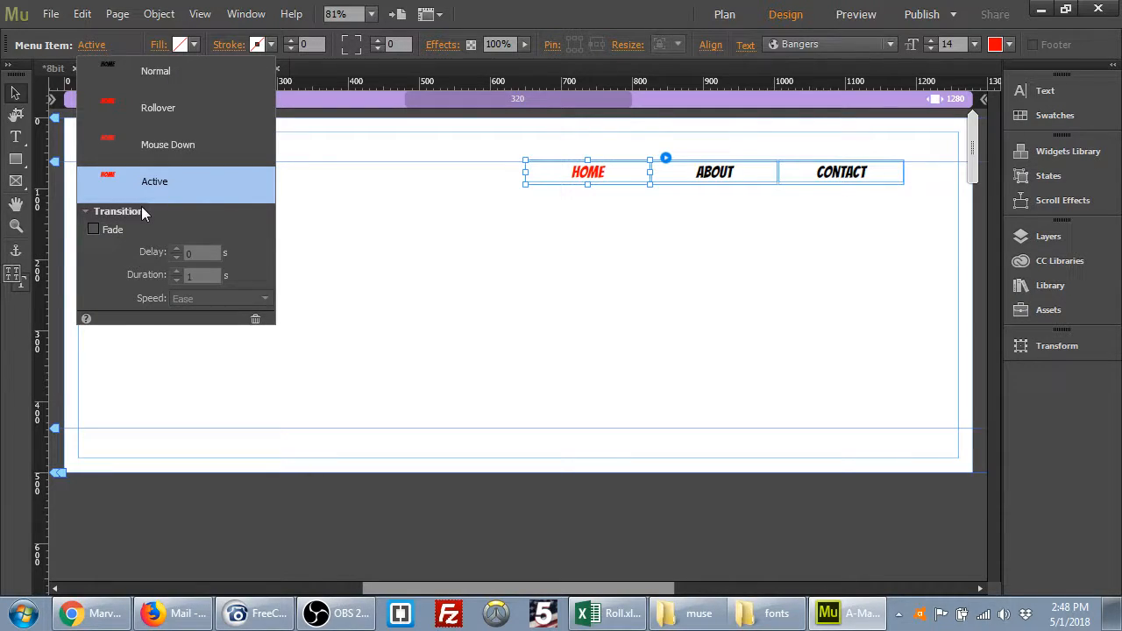
click(103, 231)
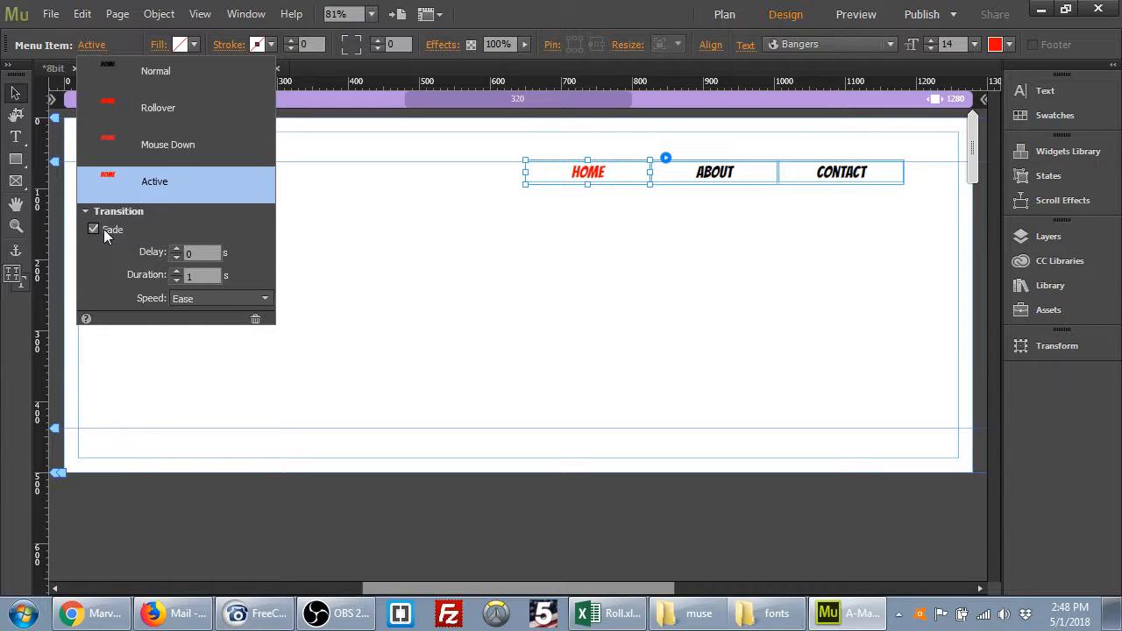
click(193, 298)
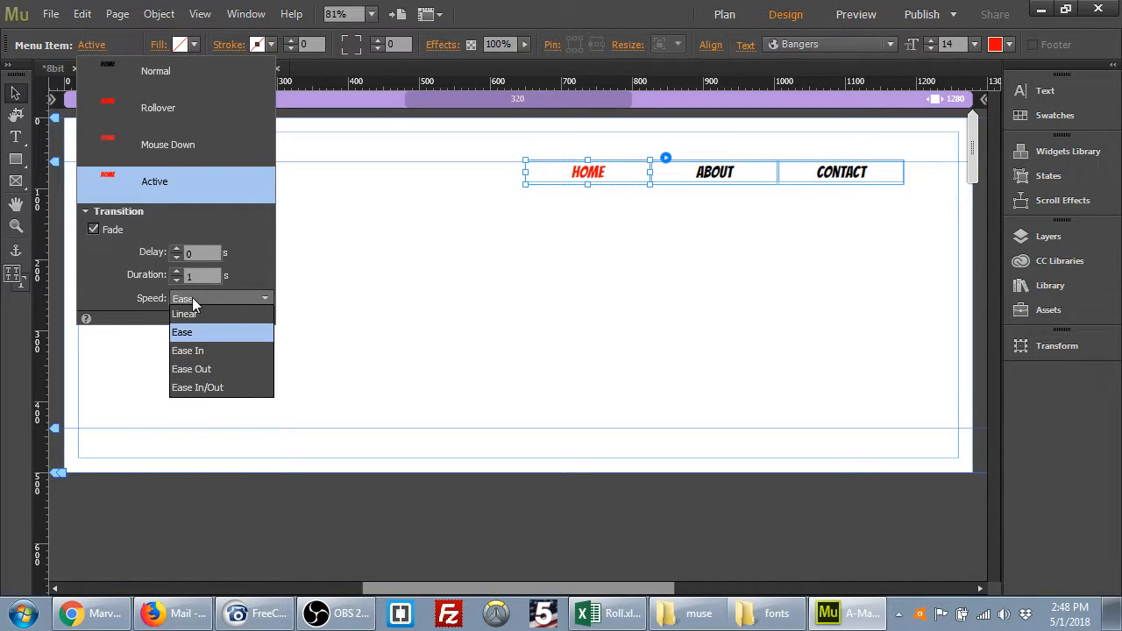
click(192, 298)
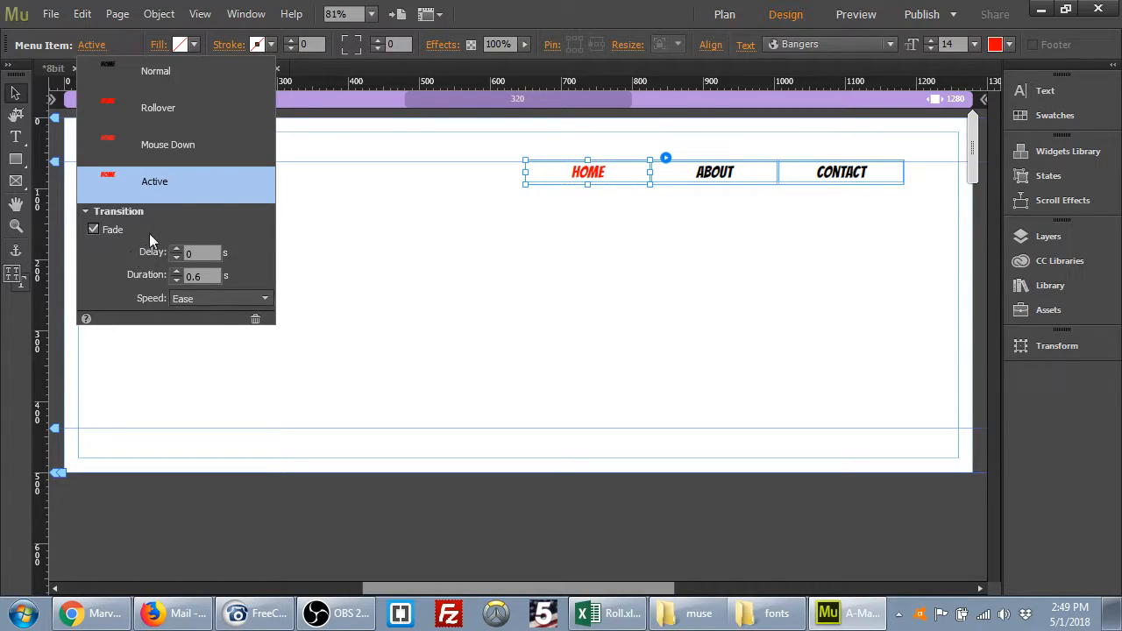
click(91, 45)
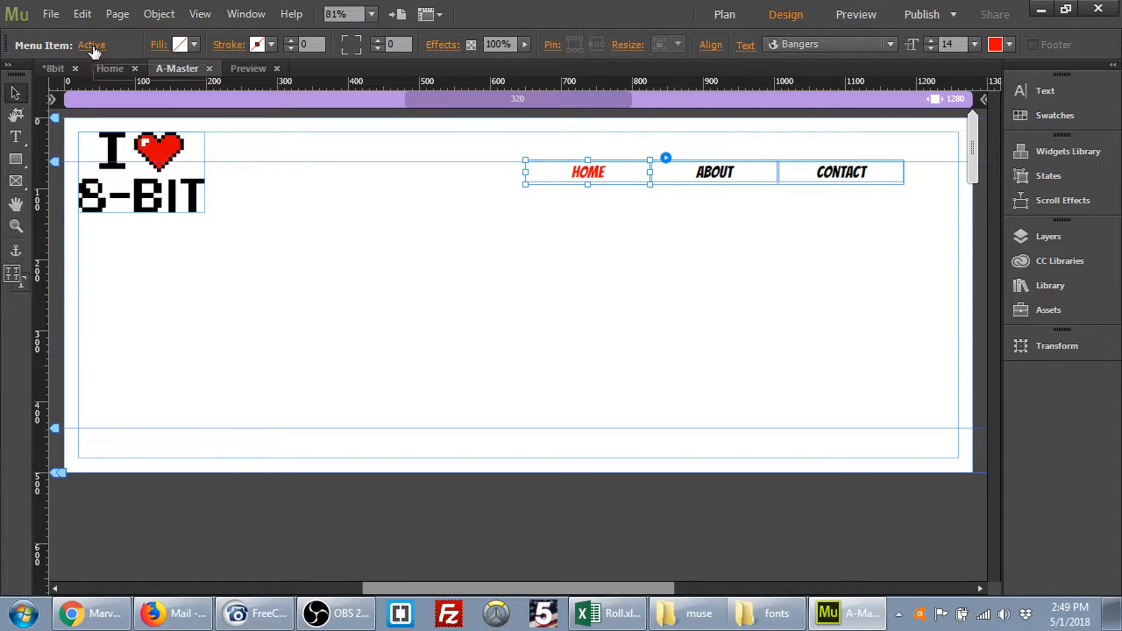
click(615, 234)
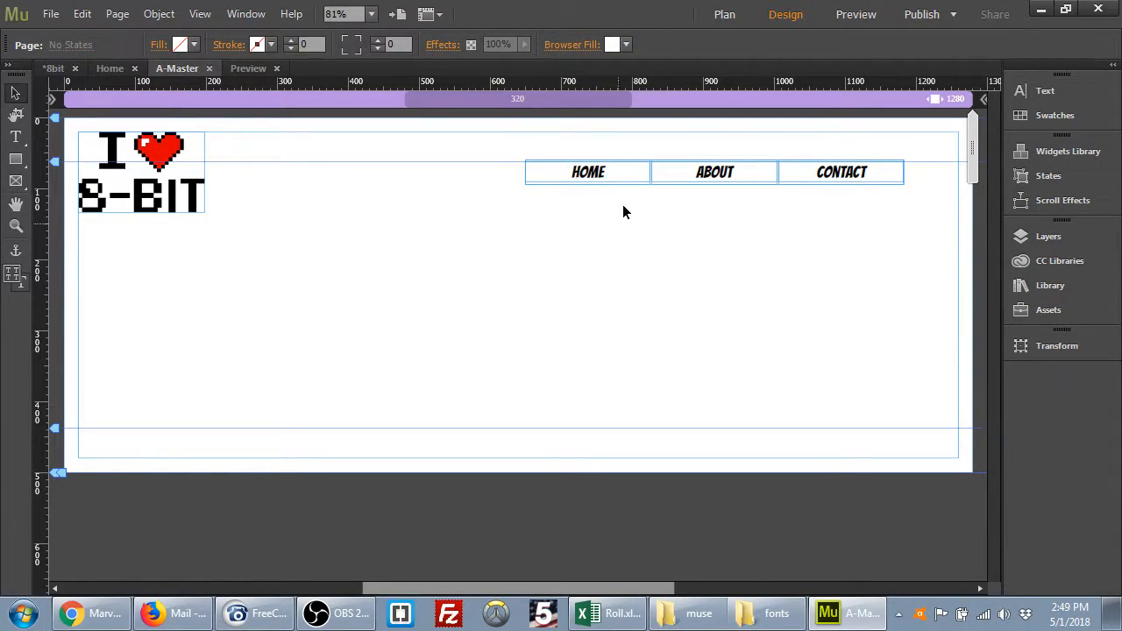
Enable a Fade transition on the About menu item's Normal state with a duration of 0.7 s.
click(685, 178)
click(698, 176)
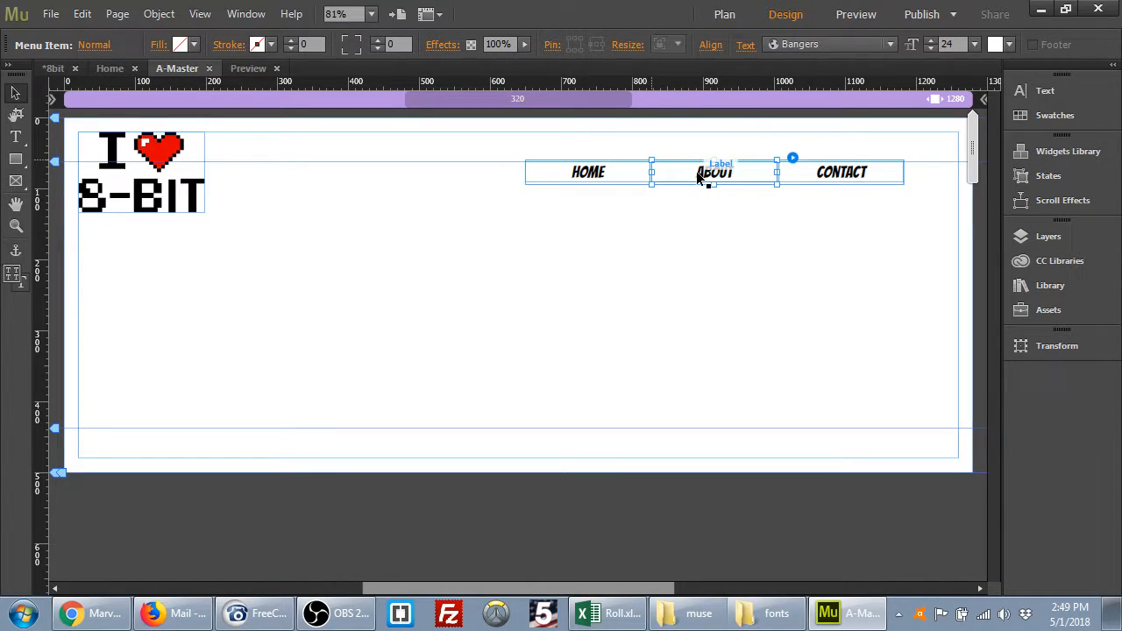
click(91, 44)
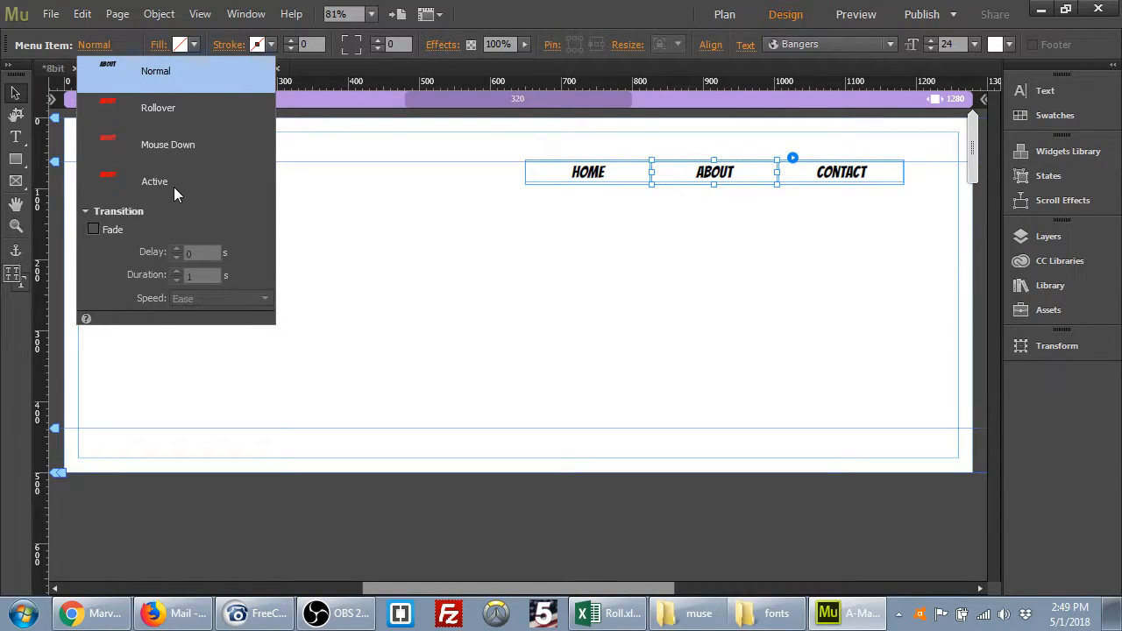
click(94, 228)
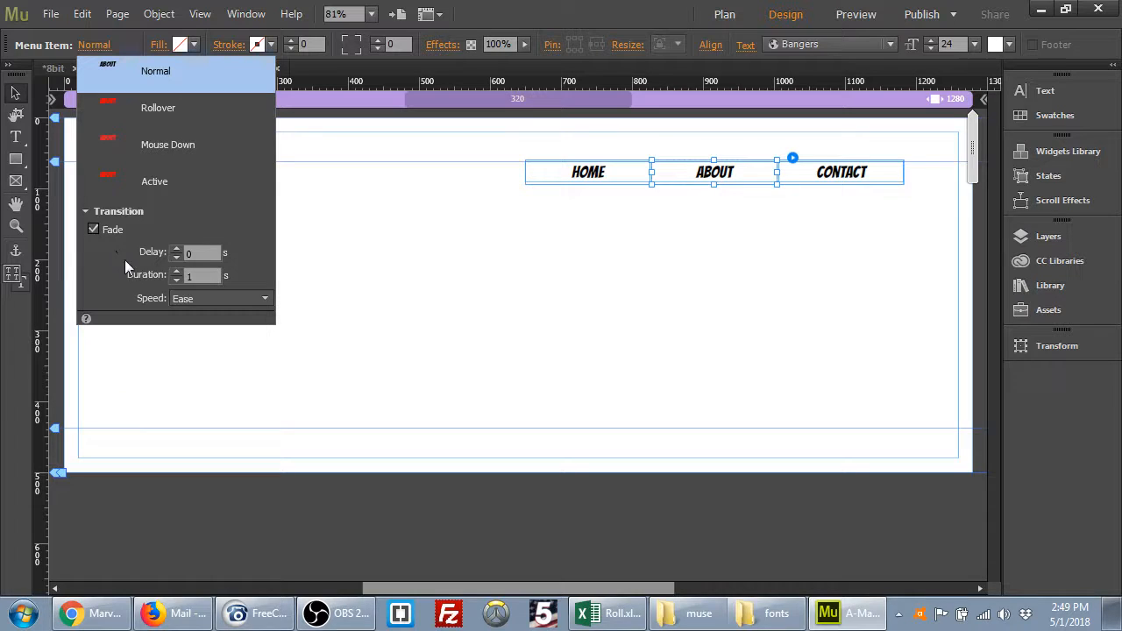
click(178, 279)
Check the fade settings of each Home menu item state and set the Active state's fade duration to 0.7 s.
click(620, 178)
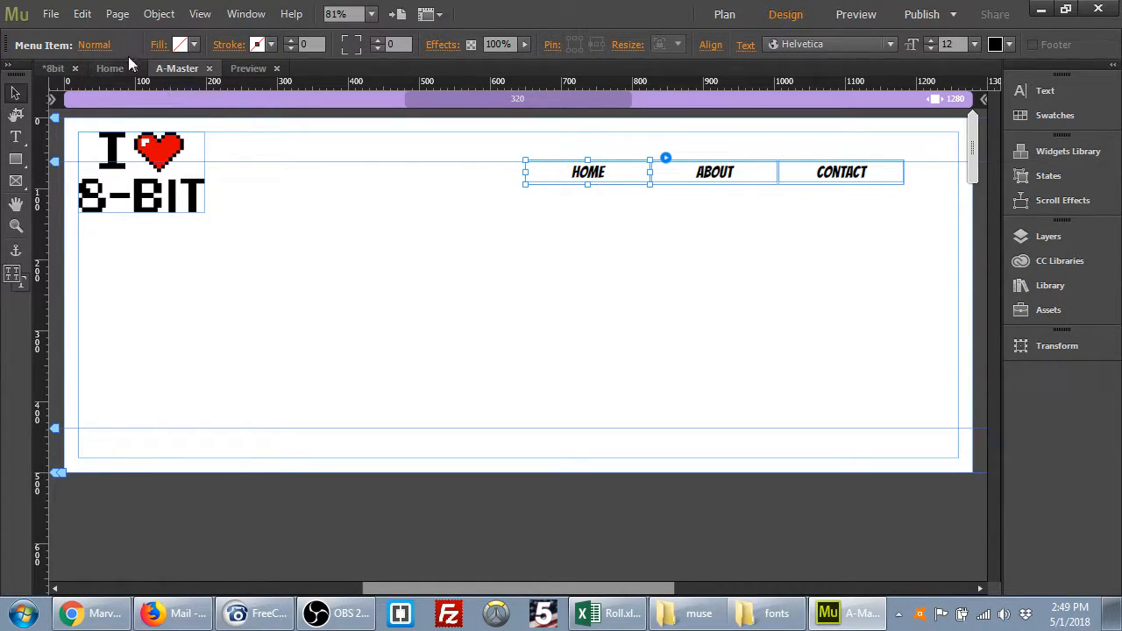
click(103, 46)
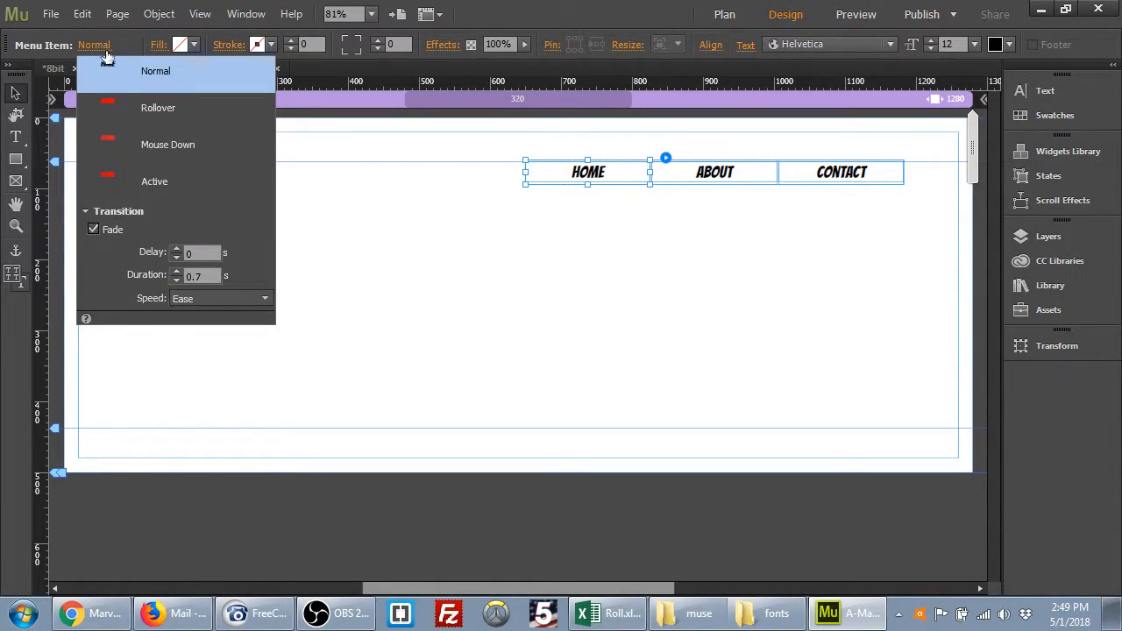
click(179, 103)
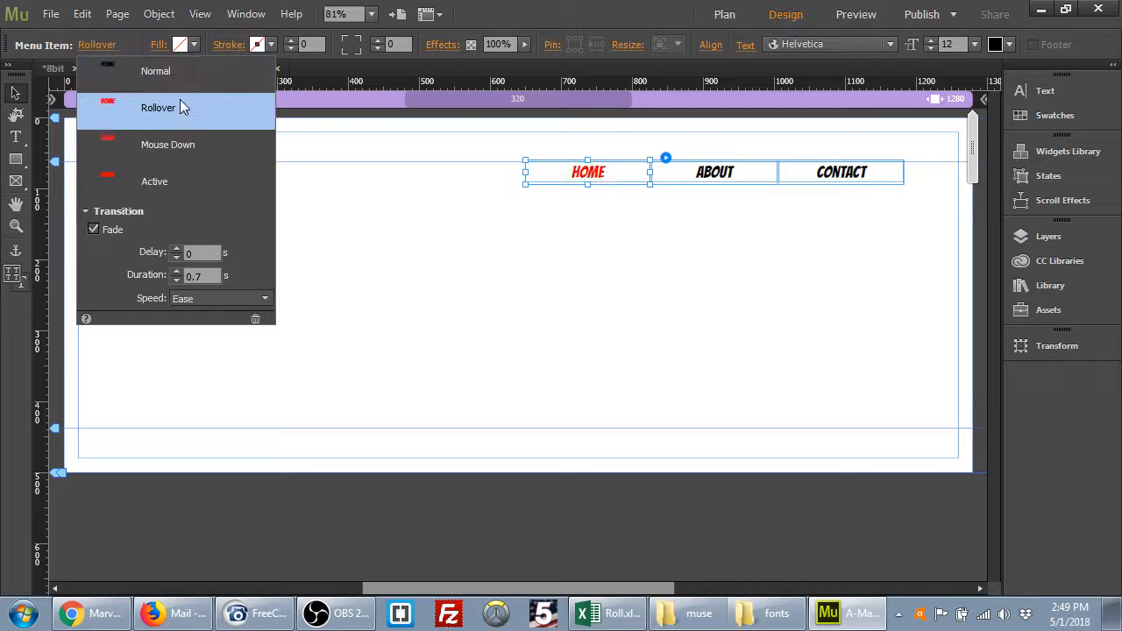
click(186, 145)
click(167, 182)
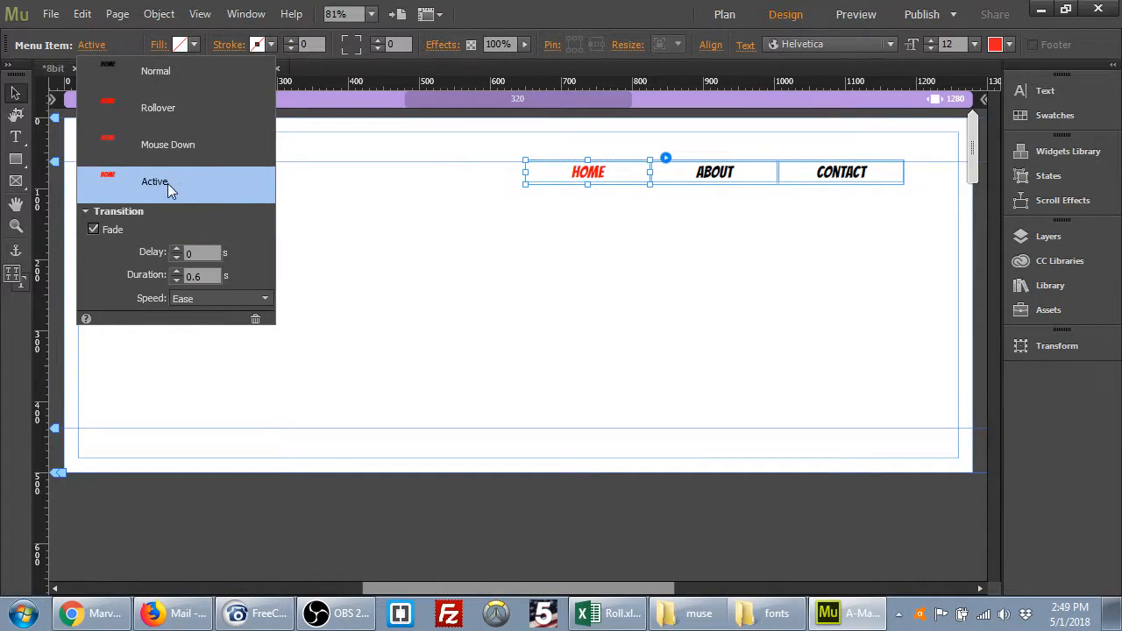
click(163, 144)
click(168, 96)
click(168, 71)
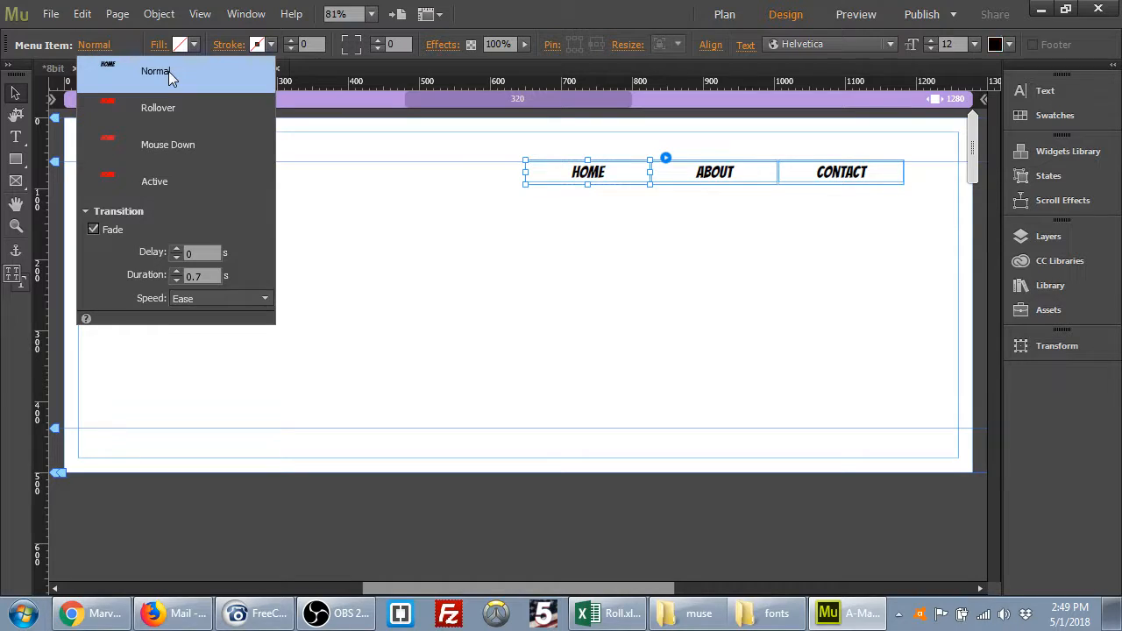
click(155, 185)
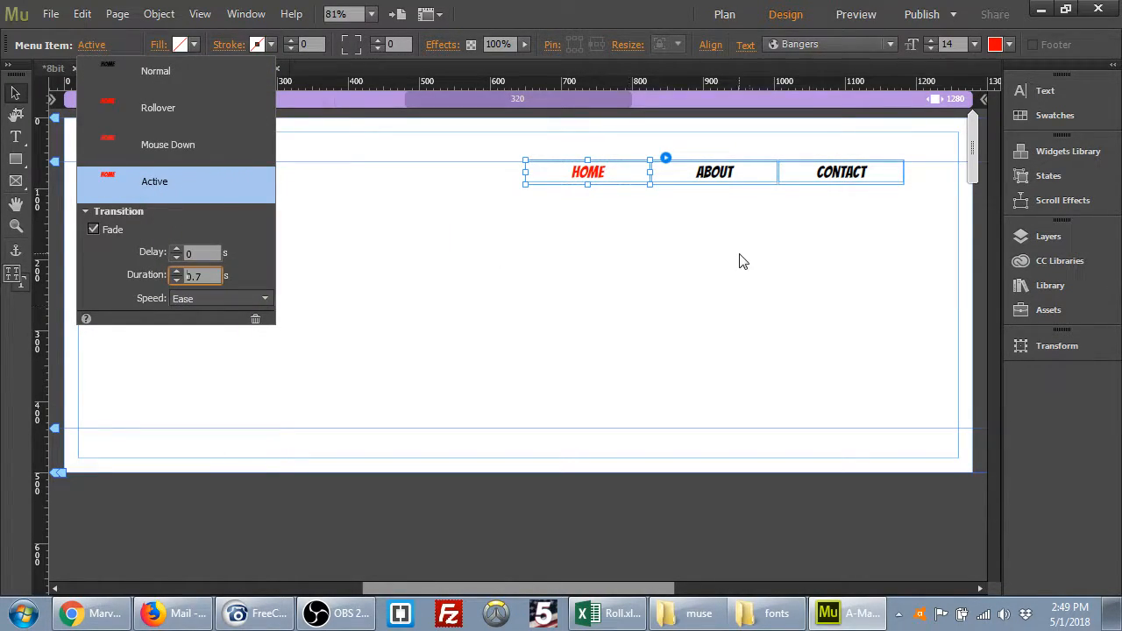
Check the fade transition settings of the About and Contact menu items' Active states.
click(717, 177)
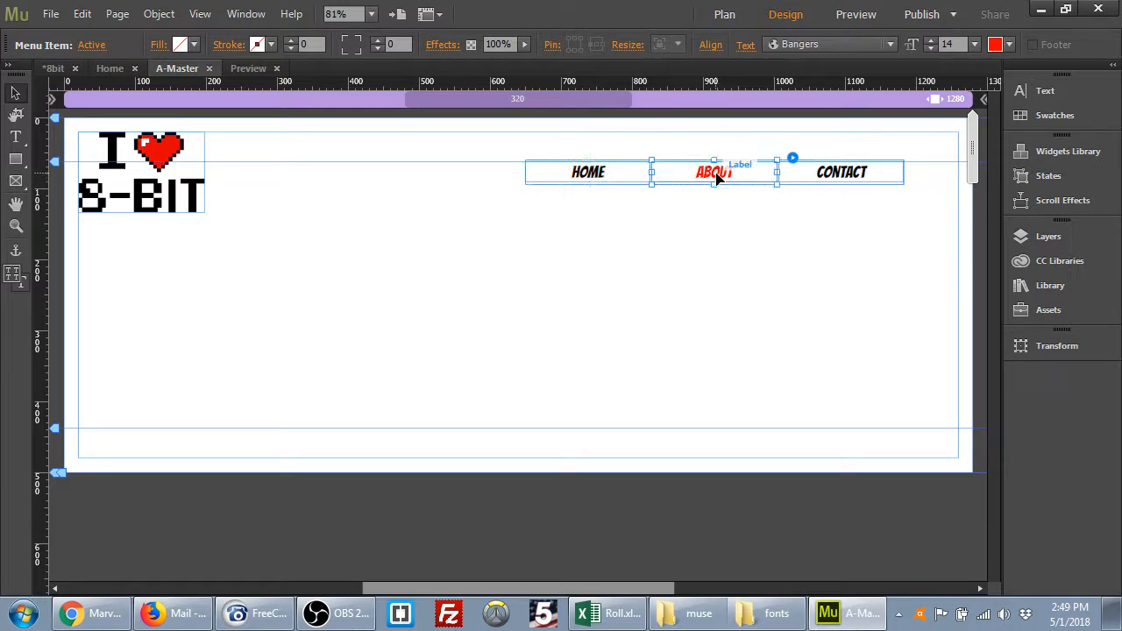
click(98, 45)
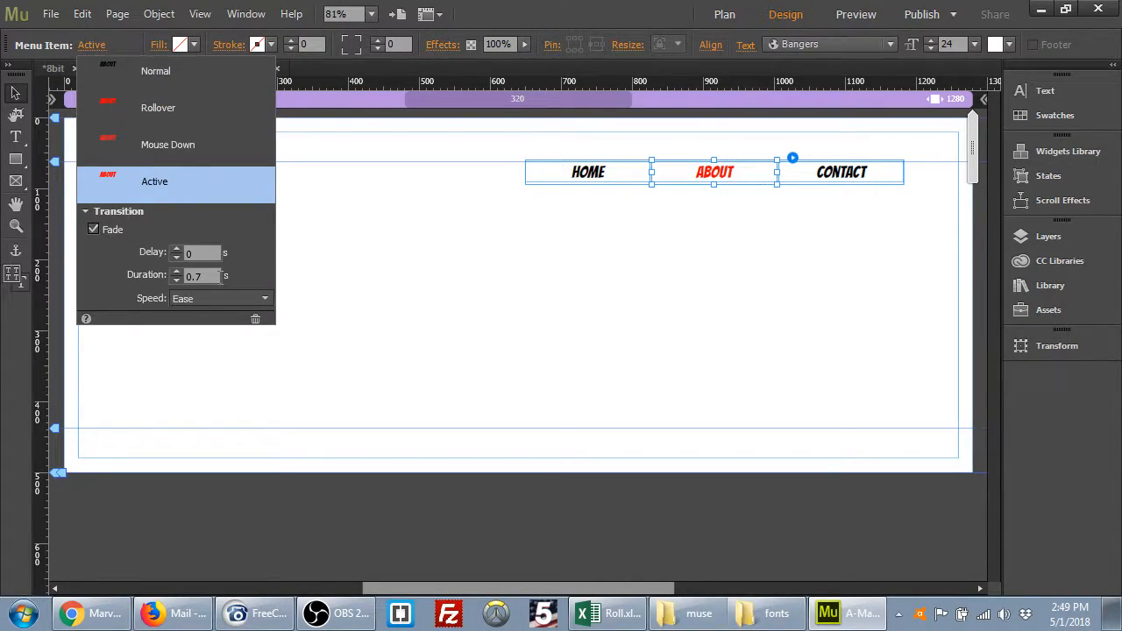
click(844, 182)
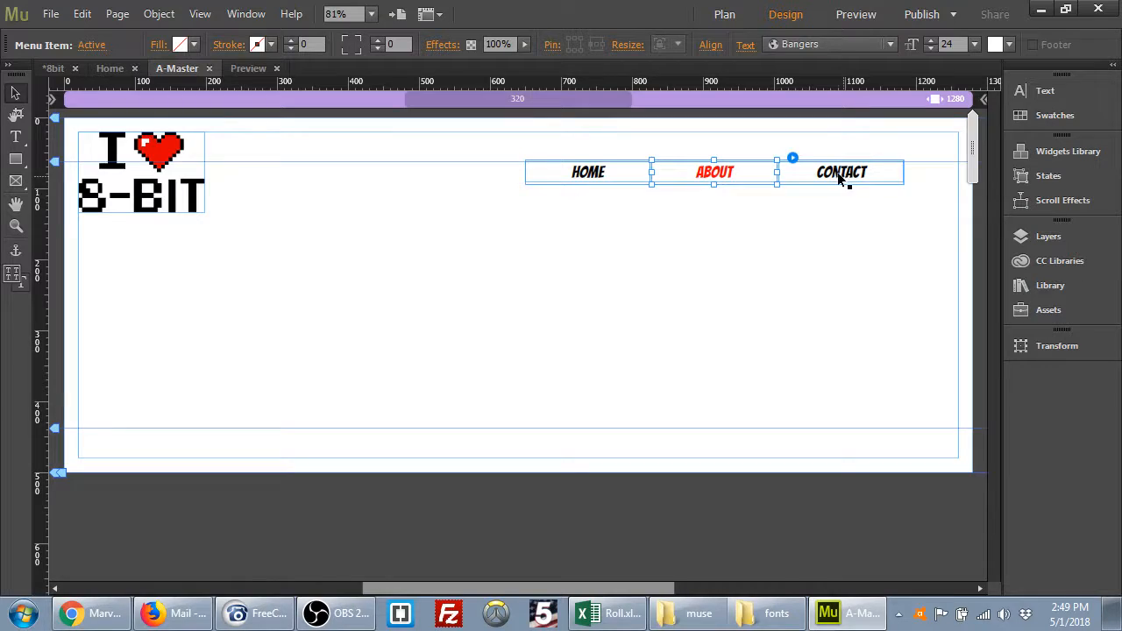
click(844, 182)
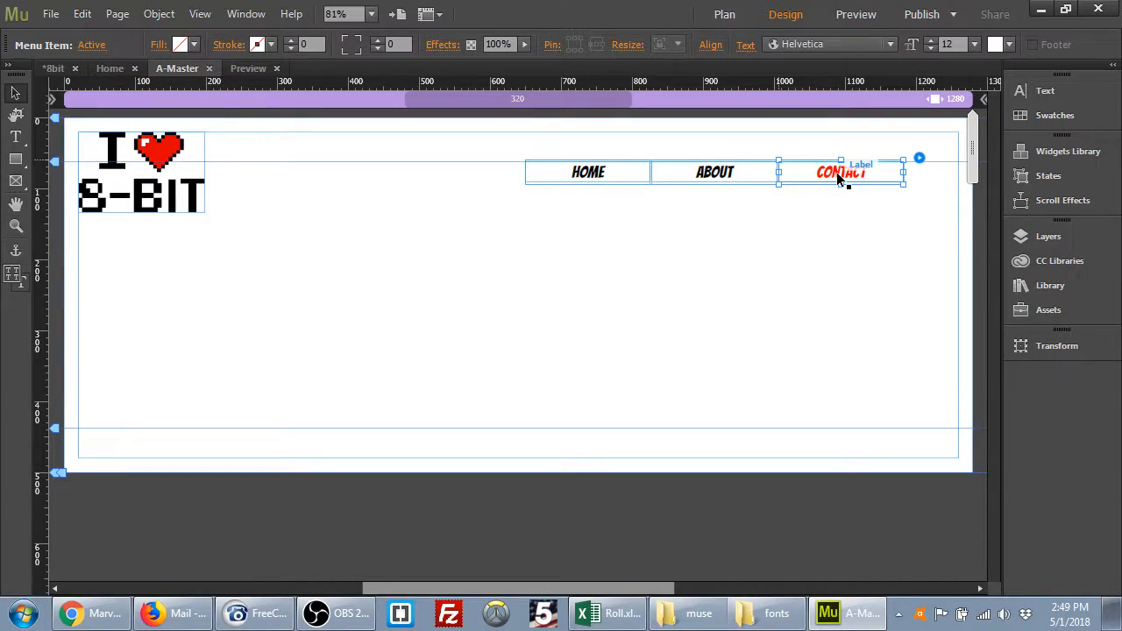
click(92, 46)
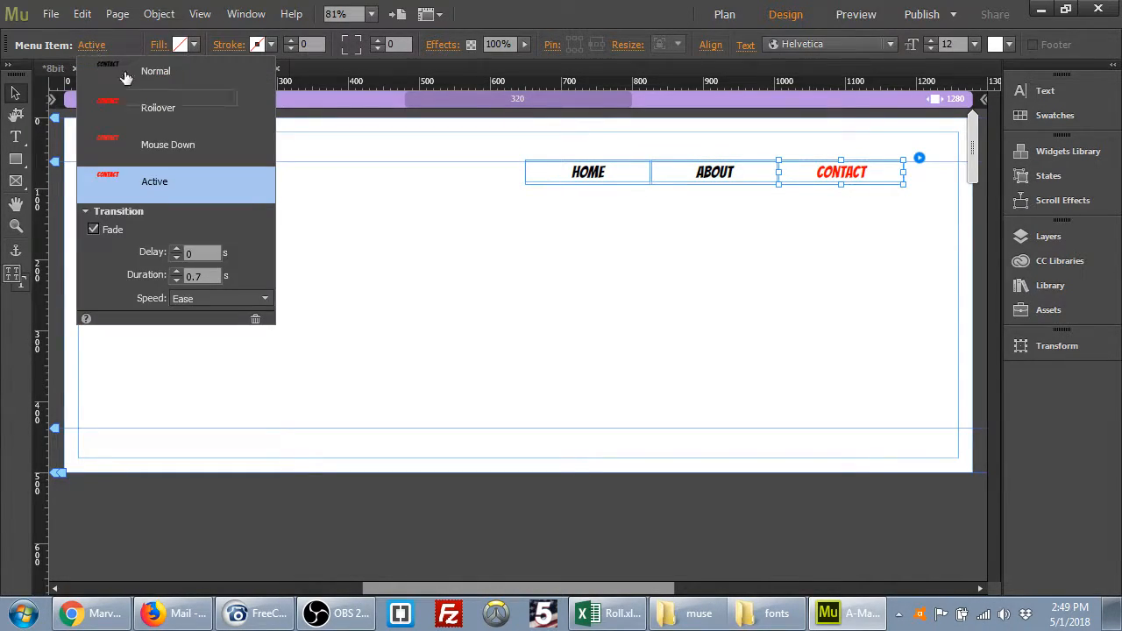
click(369, 276)
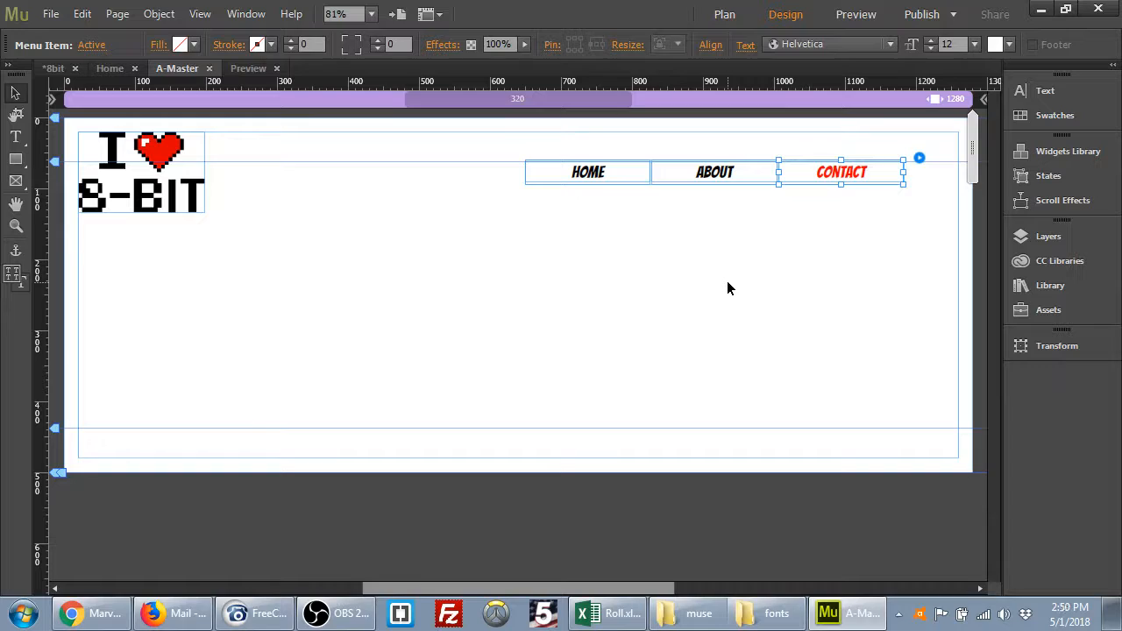
Save the site and preview it, testing the Home, About and Contact menu links.
key(ctrl+s)
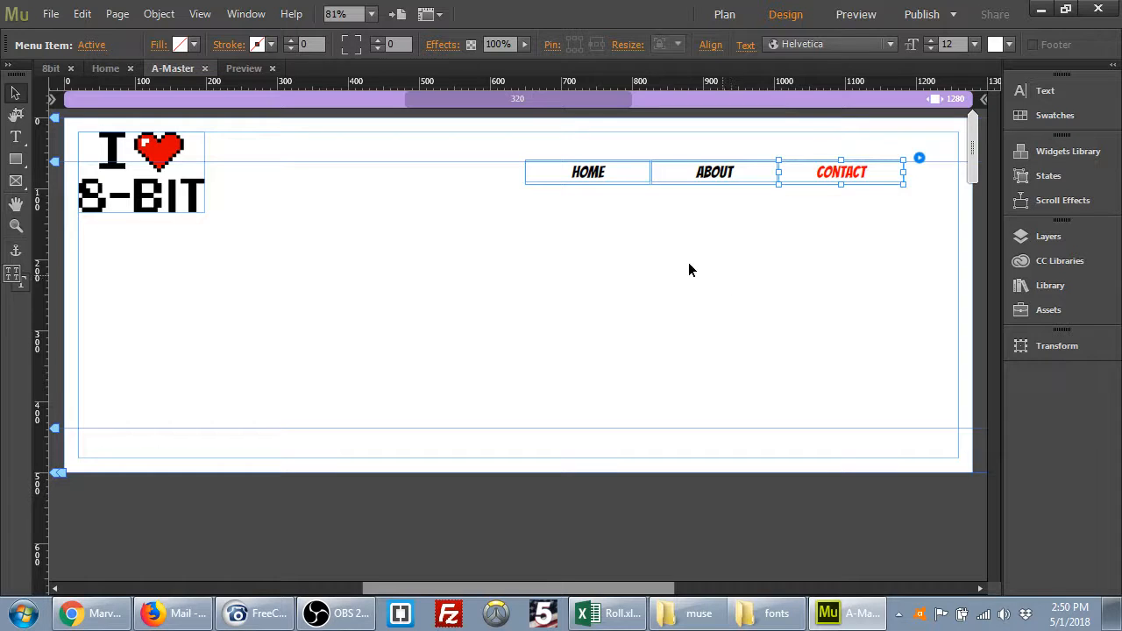
click(856, 15)
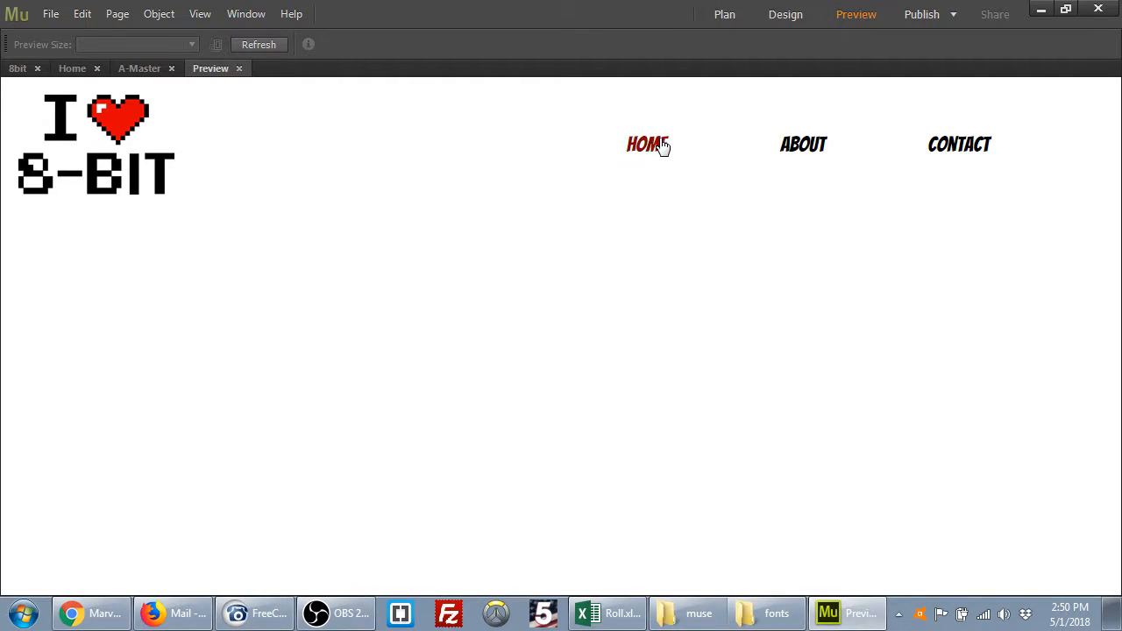
click(661, 148)
click(796, 155)
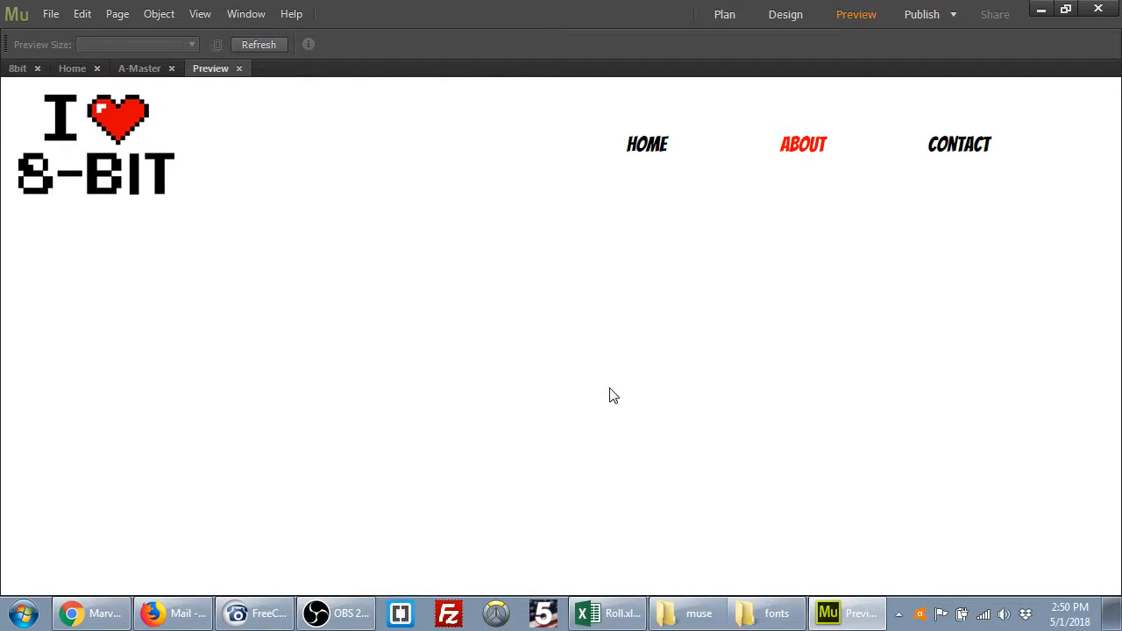
click(960, 150)
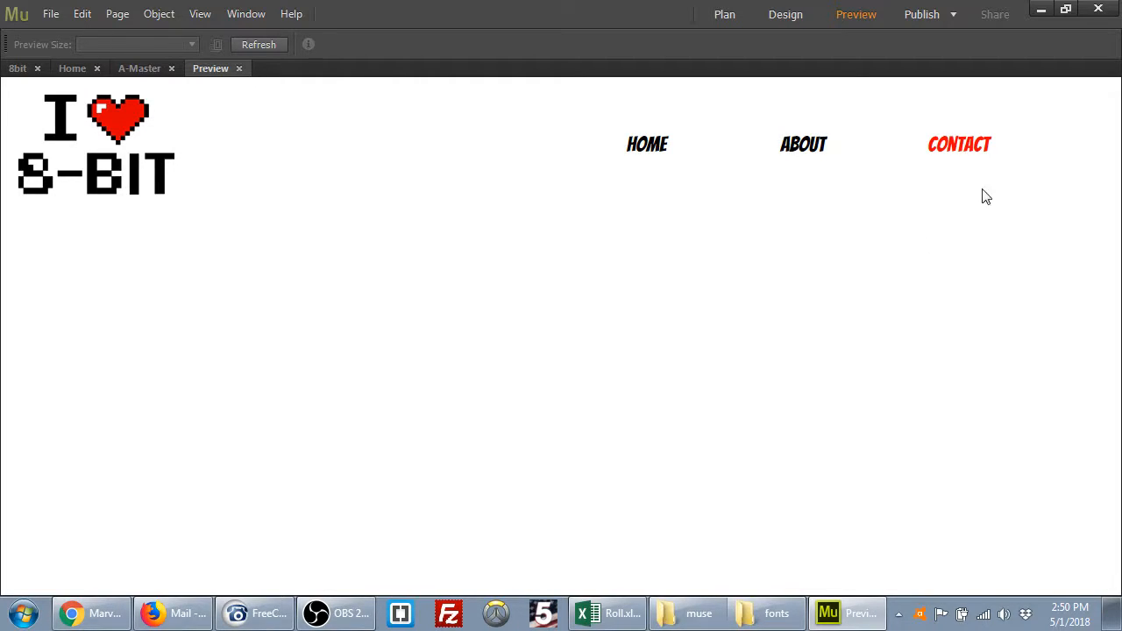
Narrow the preview window to test the fluid layout, maximize it again and return to Design mode.
click(1065, 12)
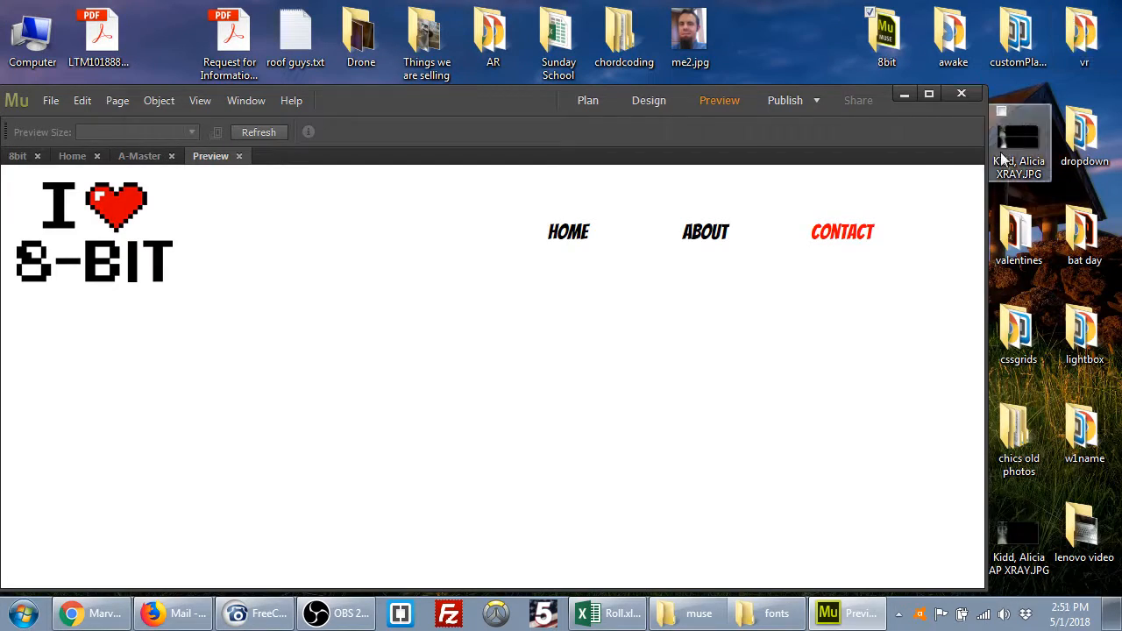
drag(985, 235, 876, 175)
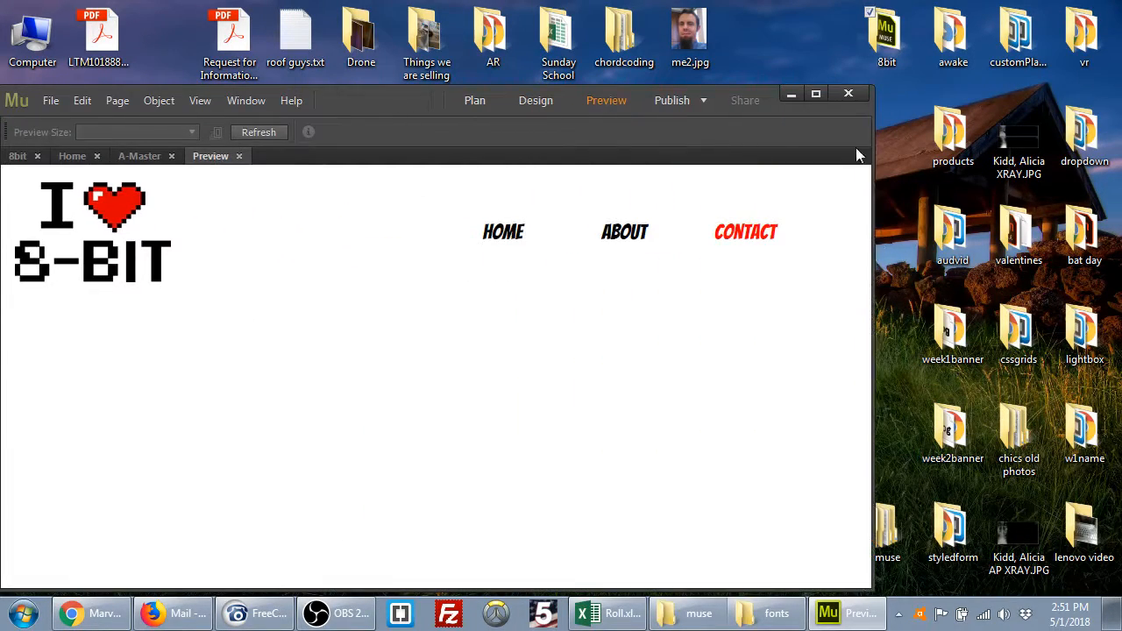
double_click(823, 89)
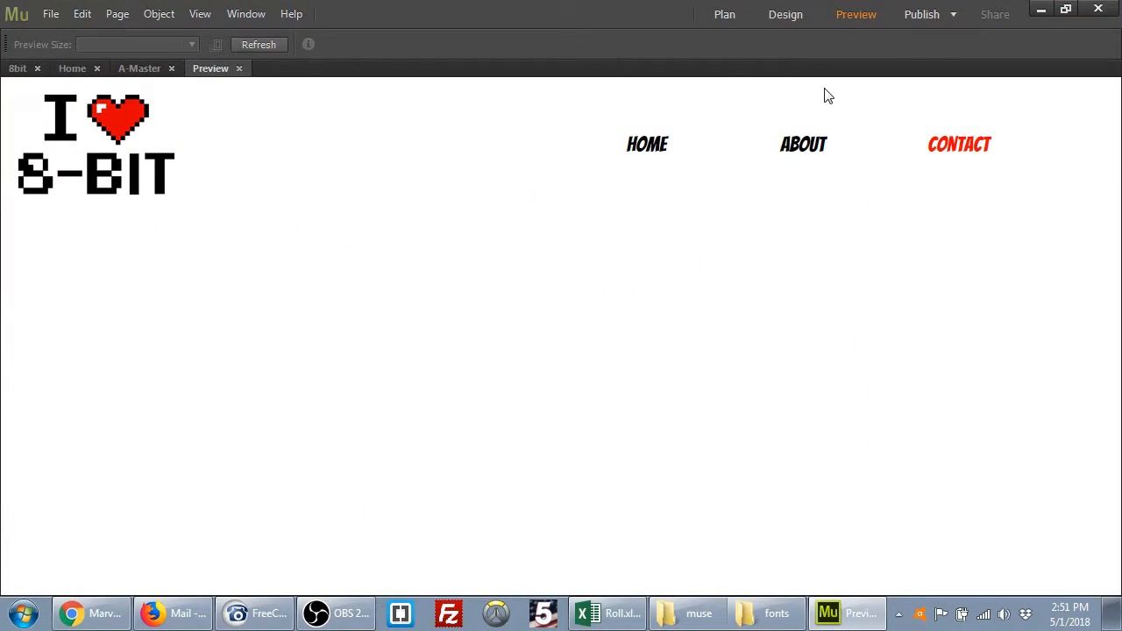
click(784, 16)
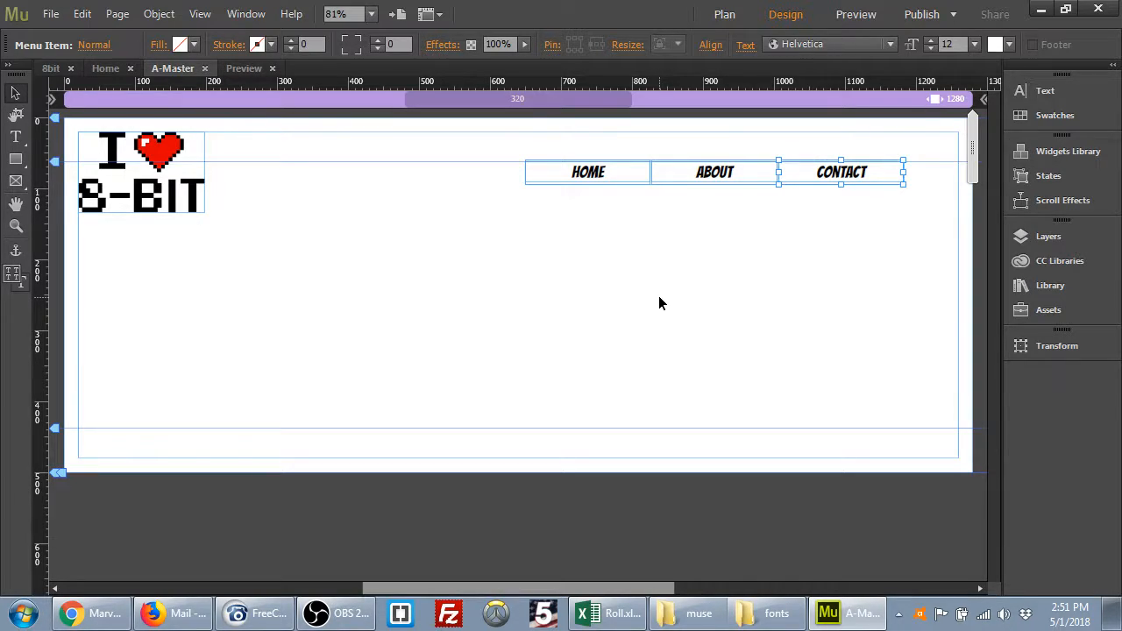
key(ctrl+minus)
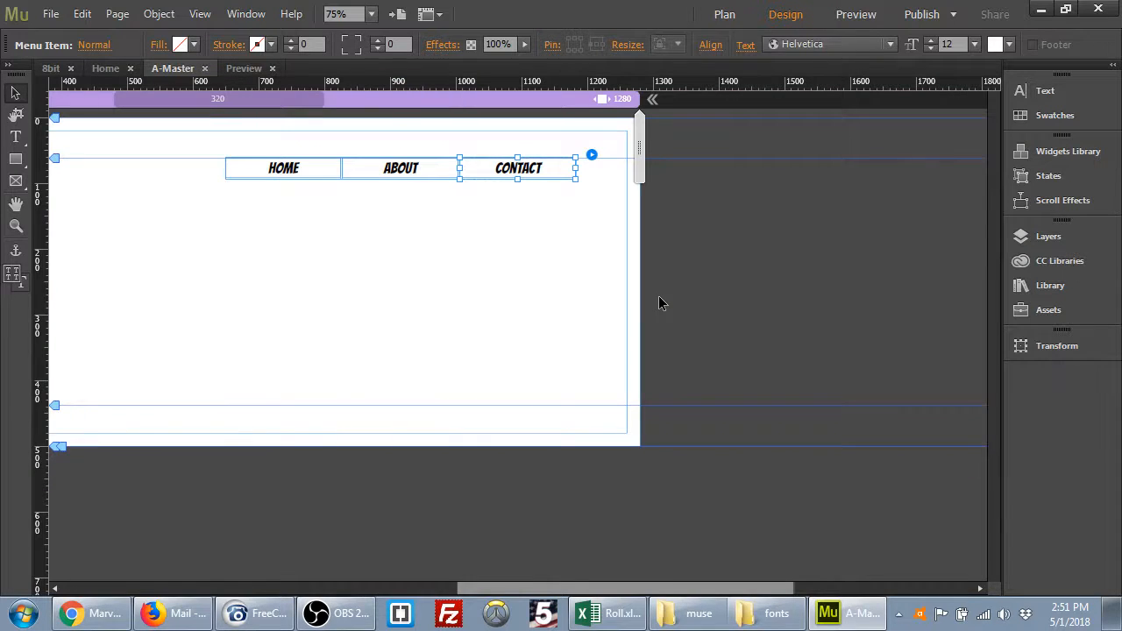
key(ctrl+equal)
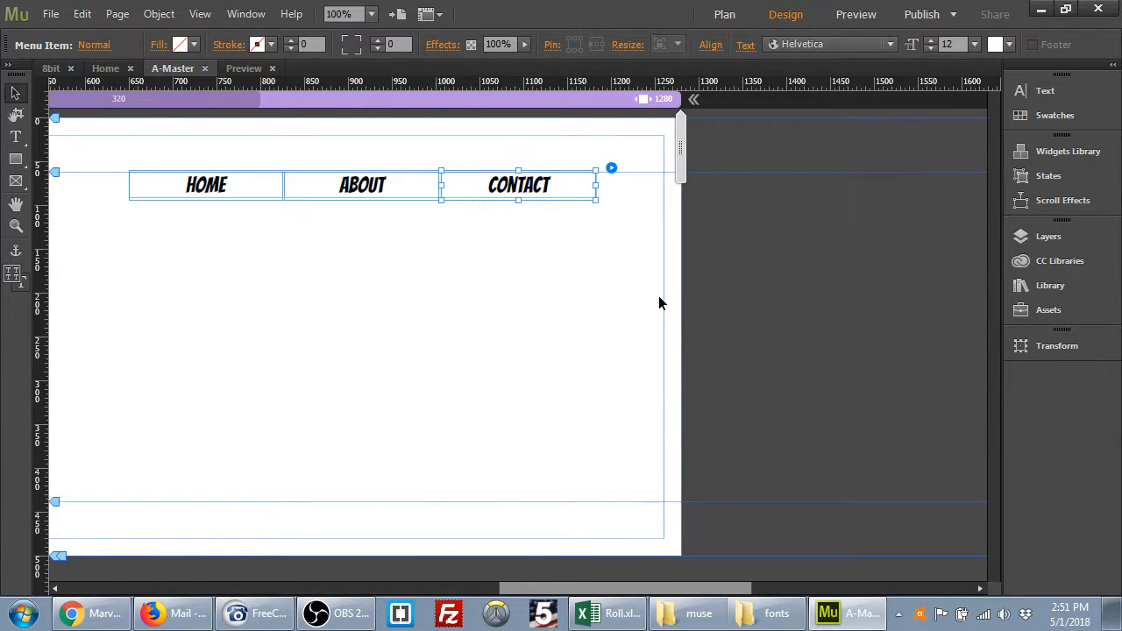
key(ctrl+minus)
key(ctrl+equal)
key(ctrl+minus)
key(ctrl+equal)
drag(689, 593, 658, 593)
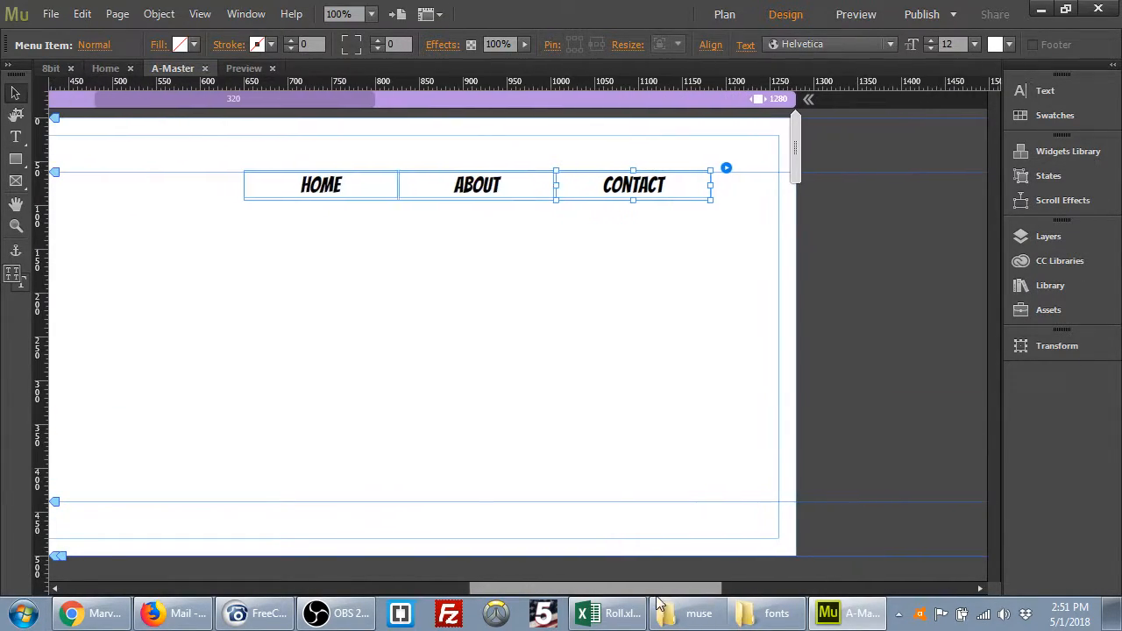
drag(531, 590, 442, 594)
key(ctrl+minus)
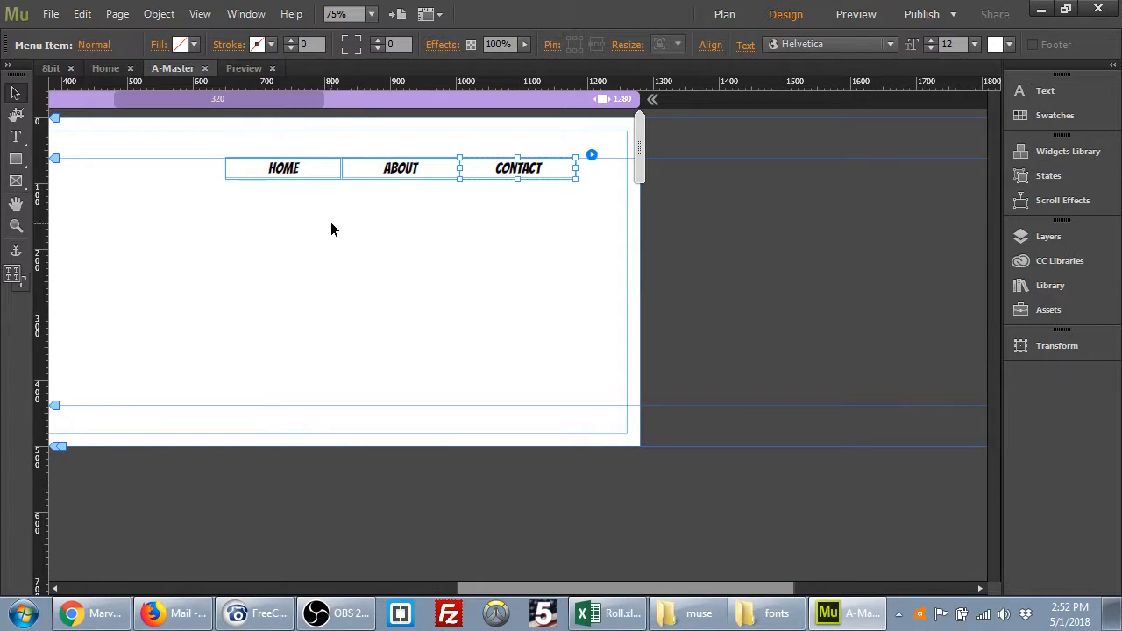
click(372, 14)
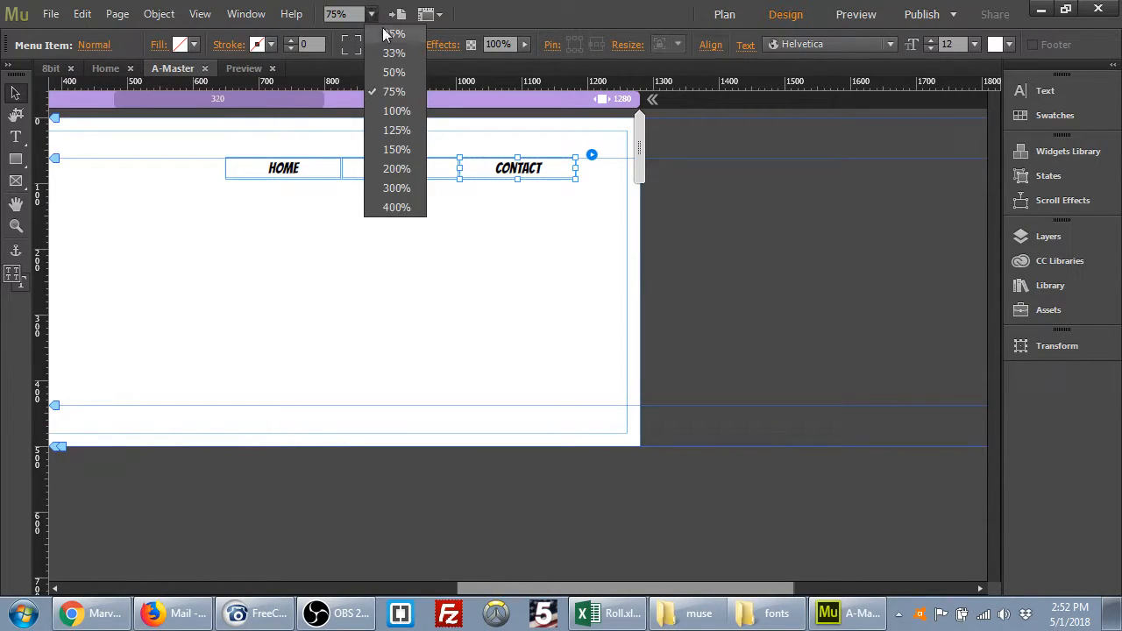
click(392, 112)
drag(636, 592, 505, 603)
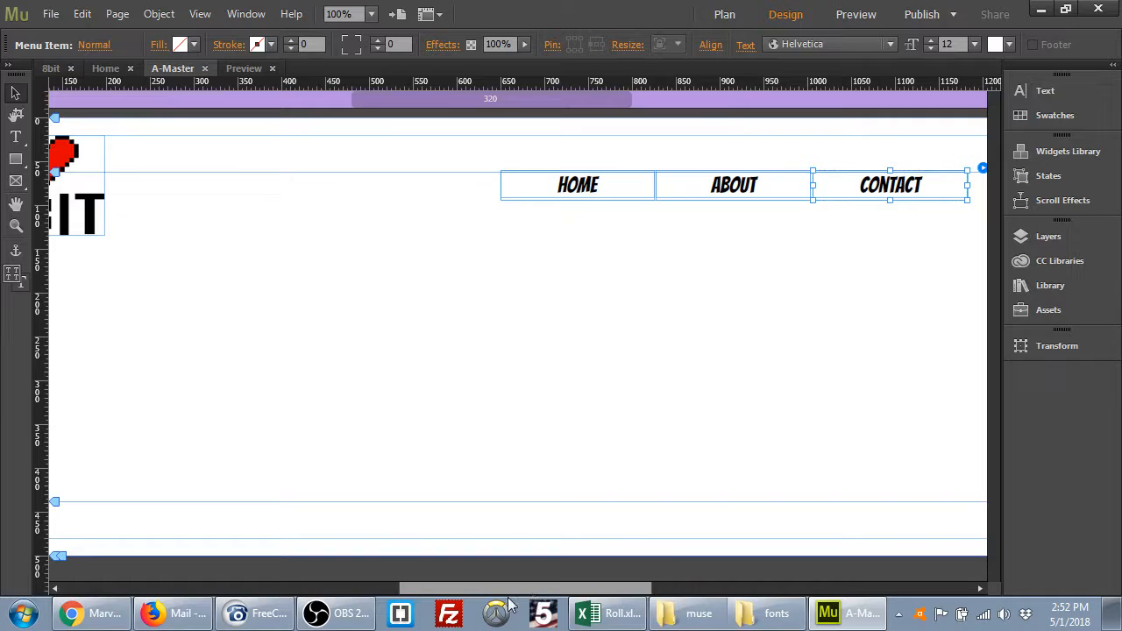
click(371, 14)
click(396, 101)
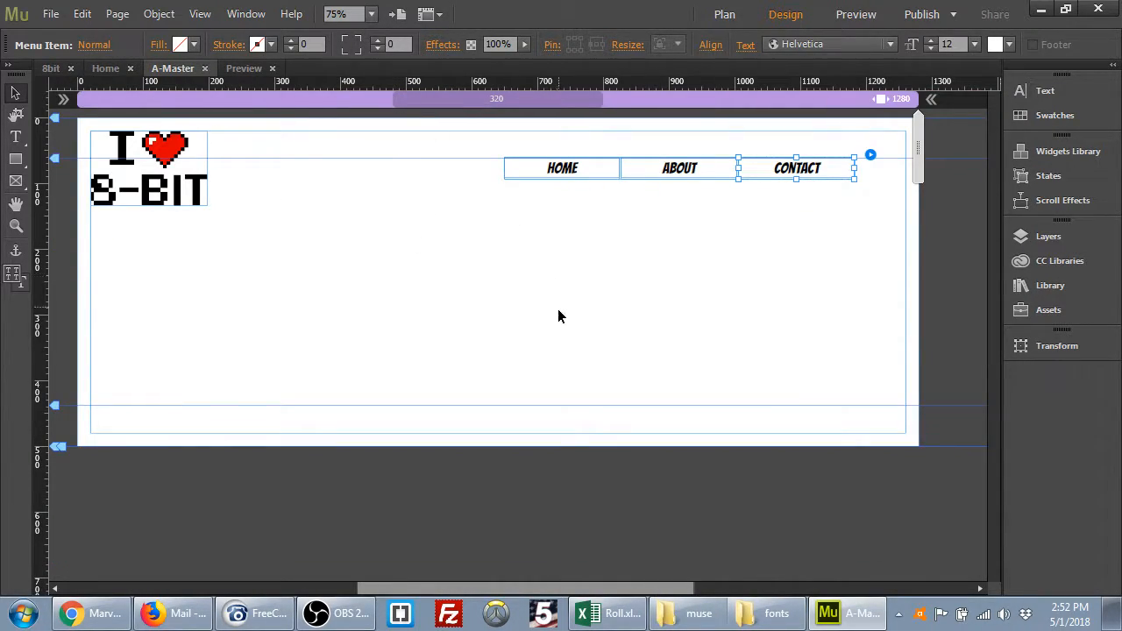
drag(554, 590, 545, 598)
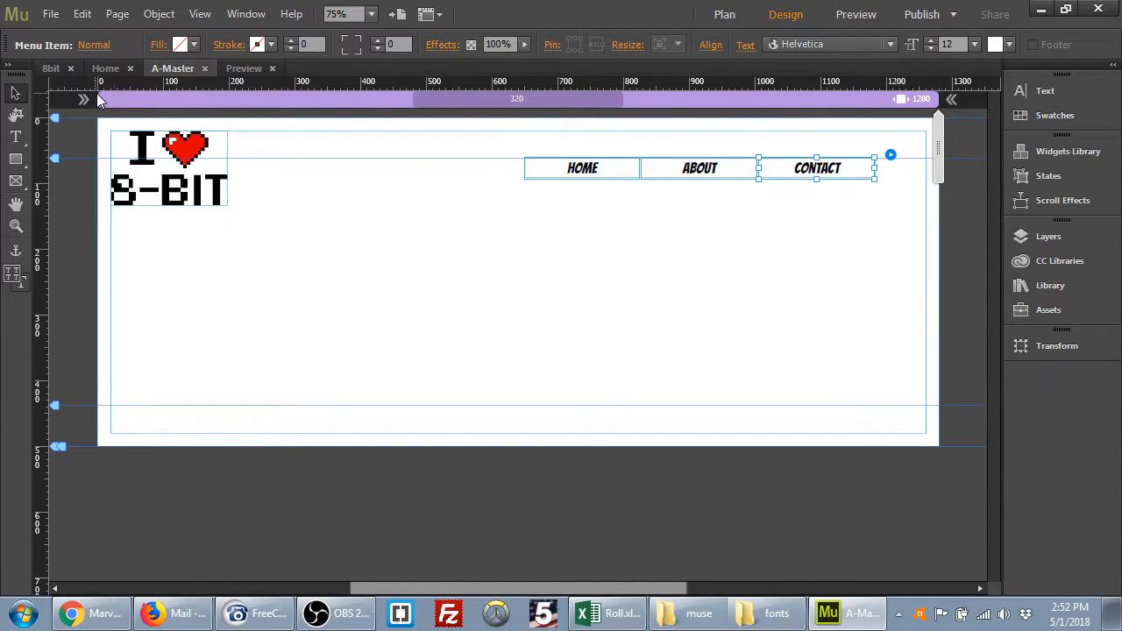
drag(947, 140, 932, 163)
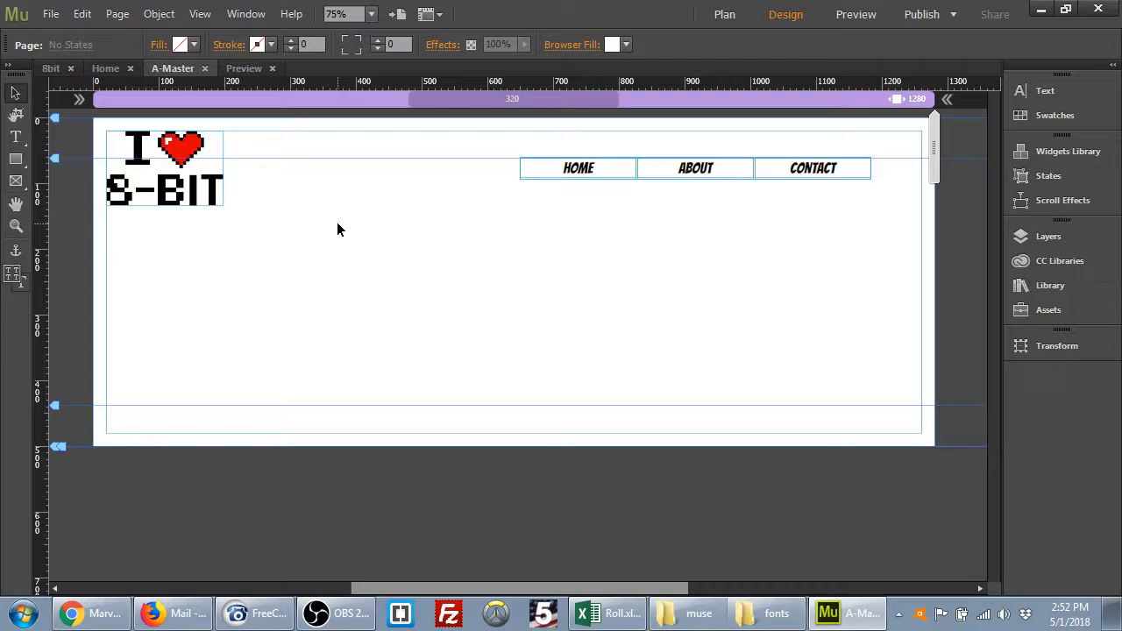
Check the 1280 breakpoint's properties, including its Fluid Width and Fixed Width options, and close them without changes.
double_click(897, 100)
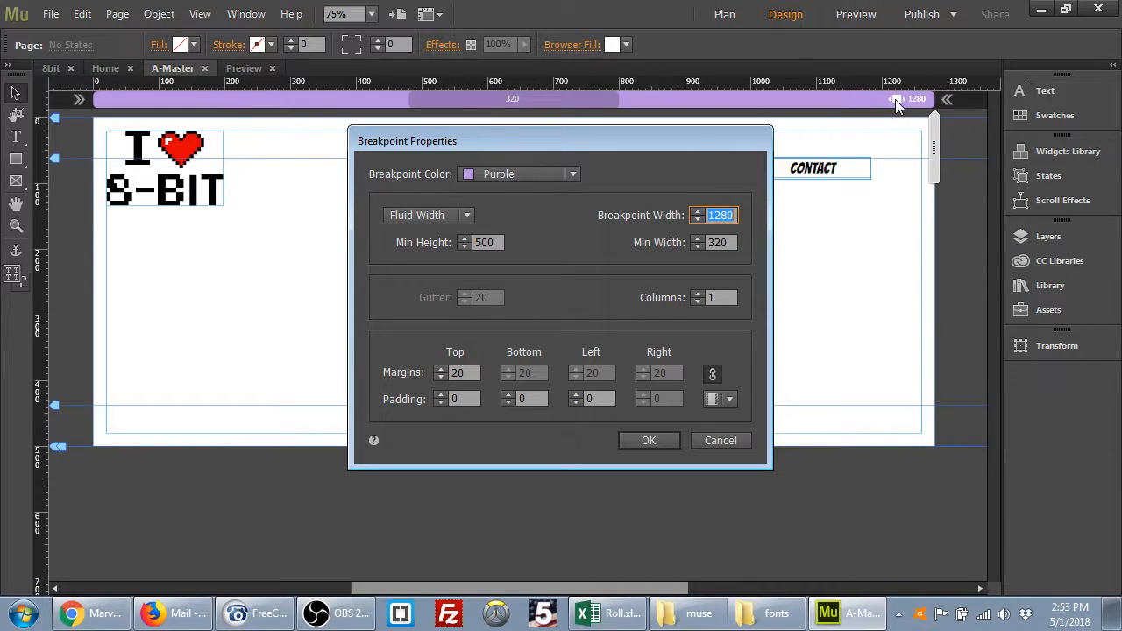
click(460, 215)
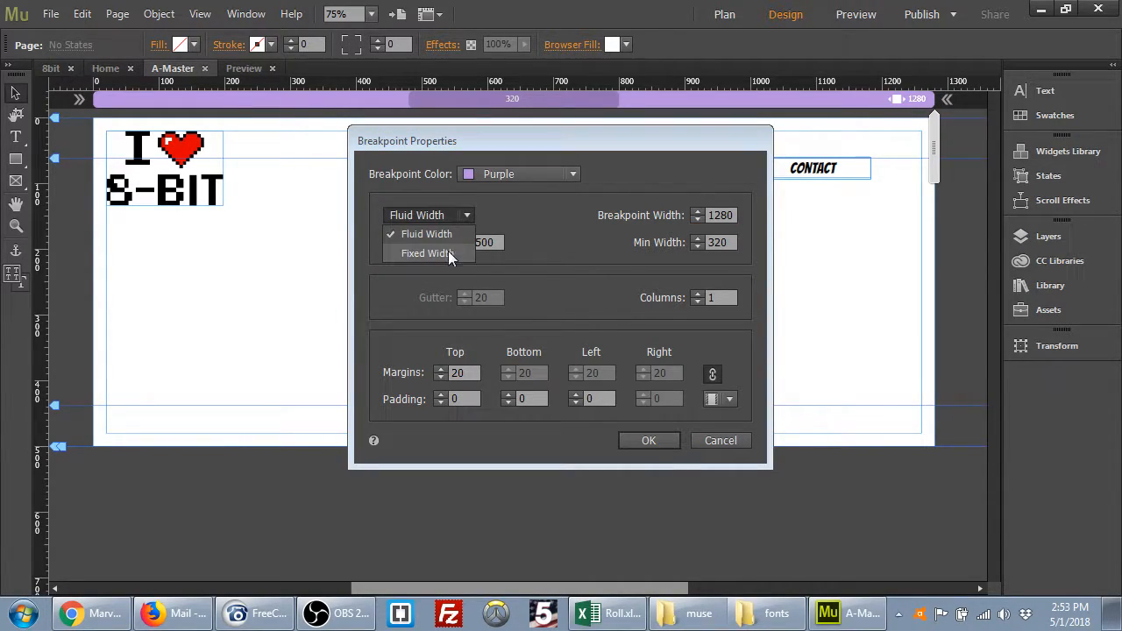
click(557, 205)
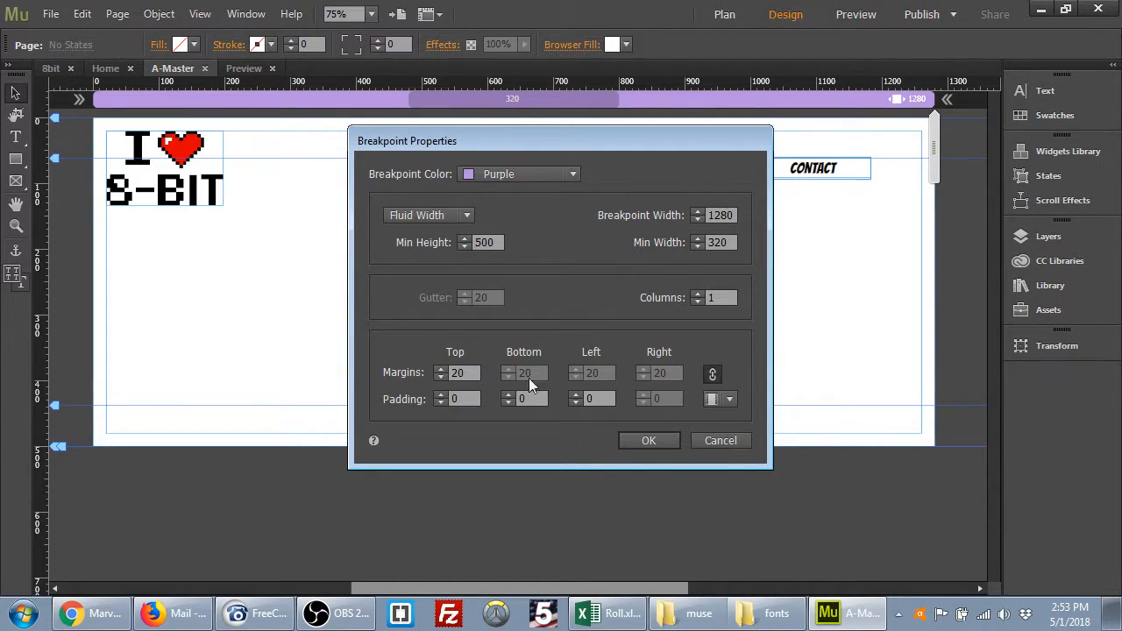
click(712, 442)
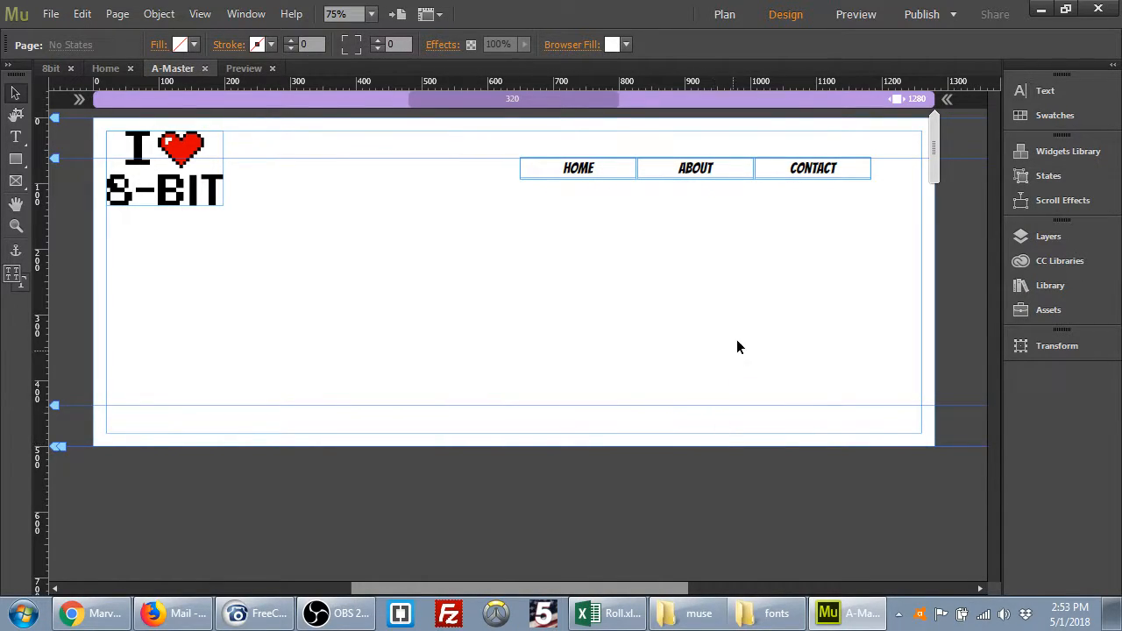
Test the A-Master layout at narrower page widths, down to about 477 px, and return to the 1280 breakpoint.
drag(936, 148, 668, 225)
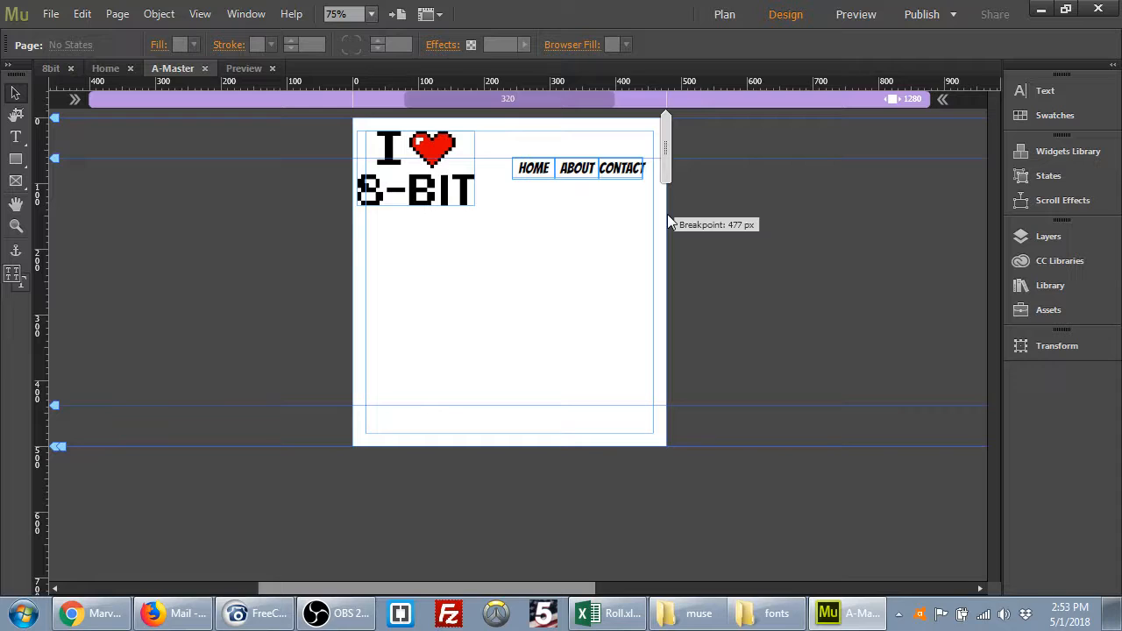
mouse_move(667, 218)
mouse_down()
mouse_move(751, 196)
mouse_move(929, 200)
mouse_move(880, 155)
mouse_move(810, 150)
mouse_up()
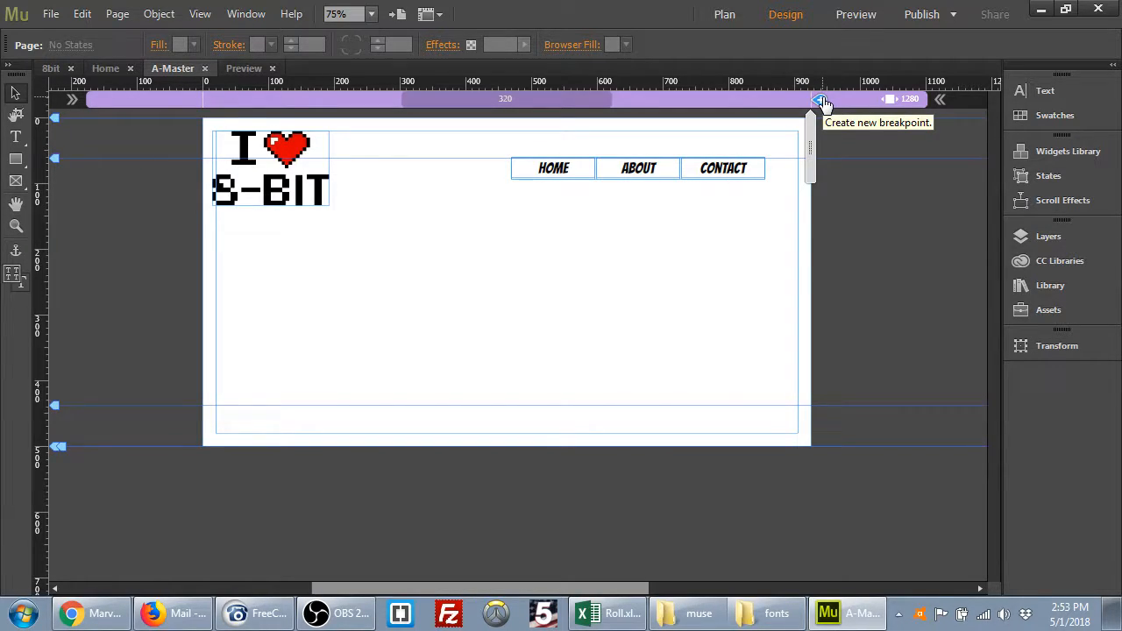
mouse_move(825, 137)
mouse_down()
mouse_move(850, 139)
mouse_move(776, 146)
mouse_up()
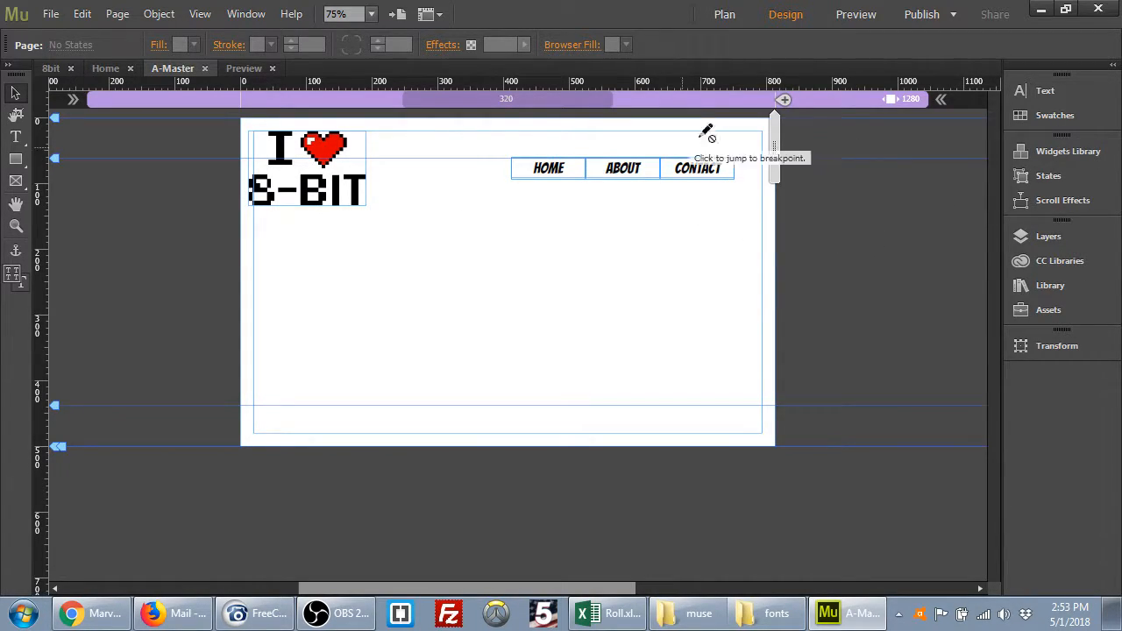
click(585, 247)
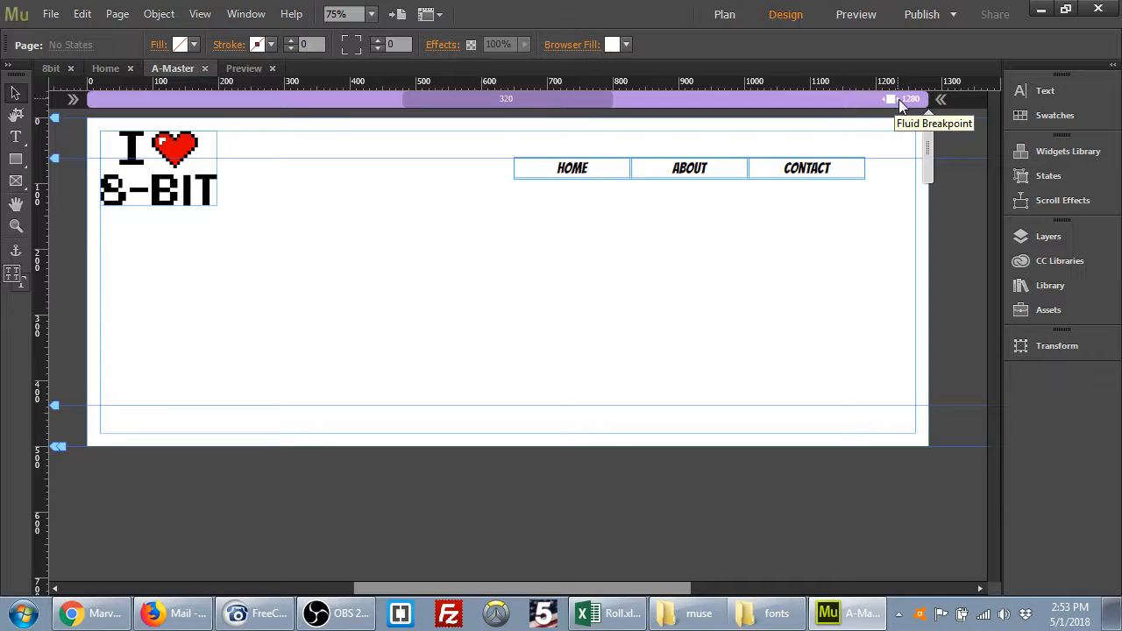
drag(927, 140, 814, 154)
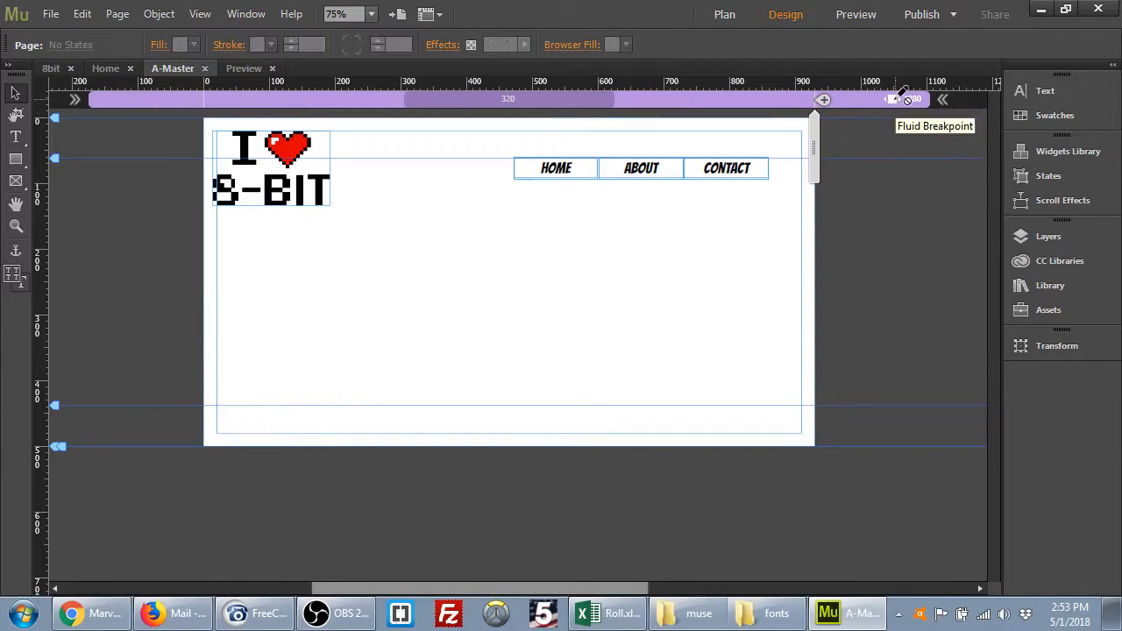
click(882, 99)
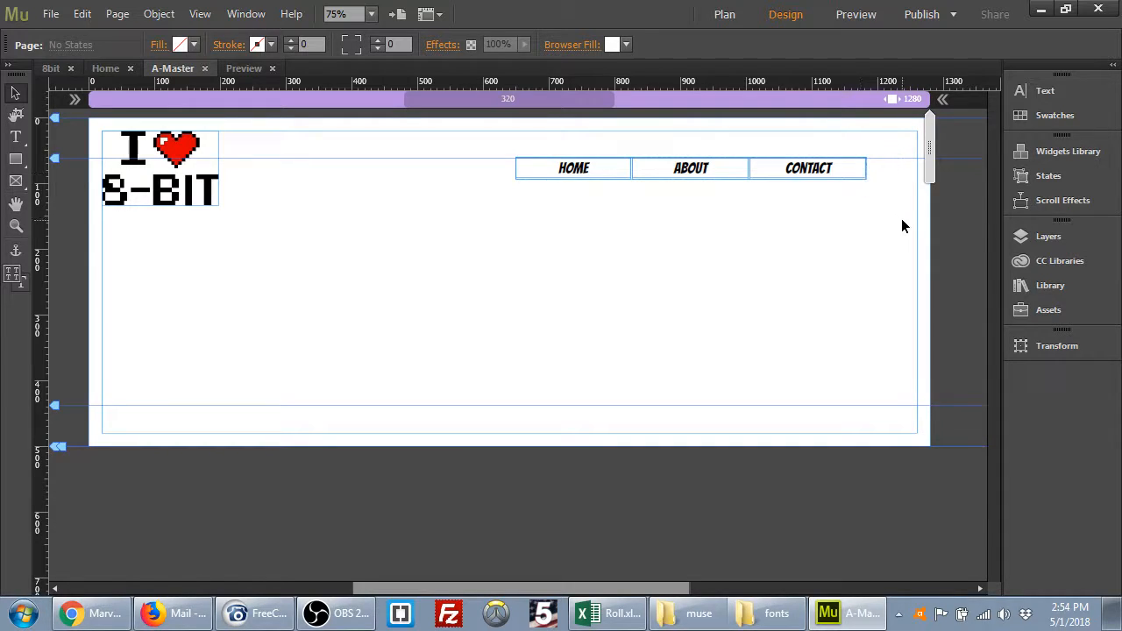
Try allowing the page to expand past the 1280 breakpoint, test its width, and switch the expansion off again.
drag(932, 152, 885, 186)
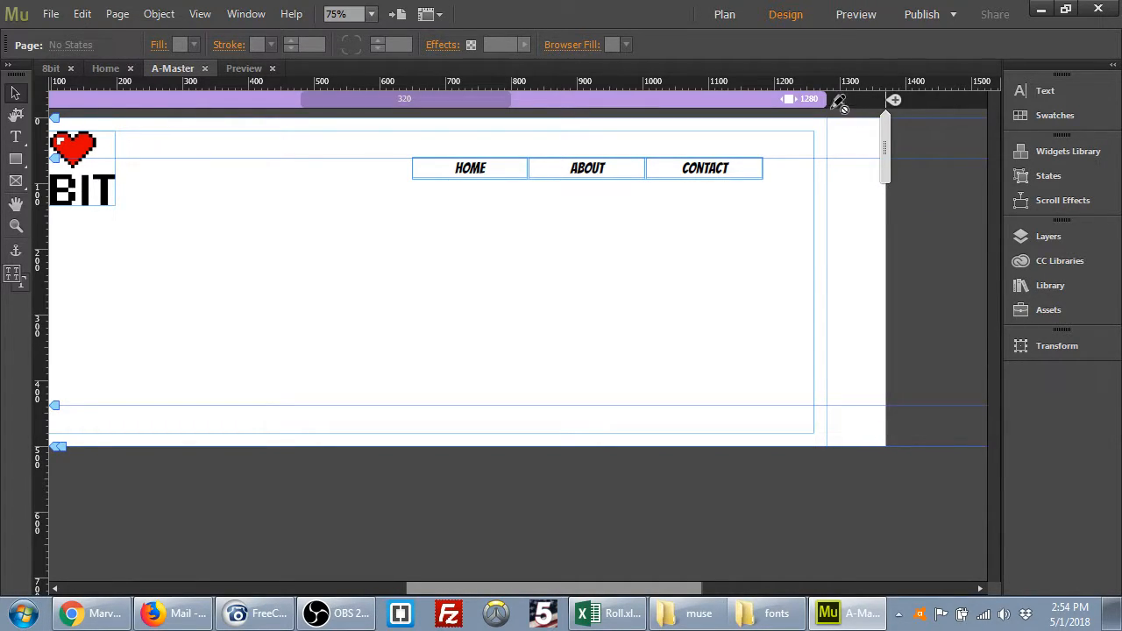
click(842, 105)
drag(825, 158, 782, 152)
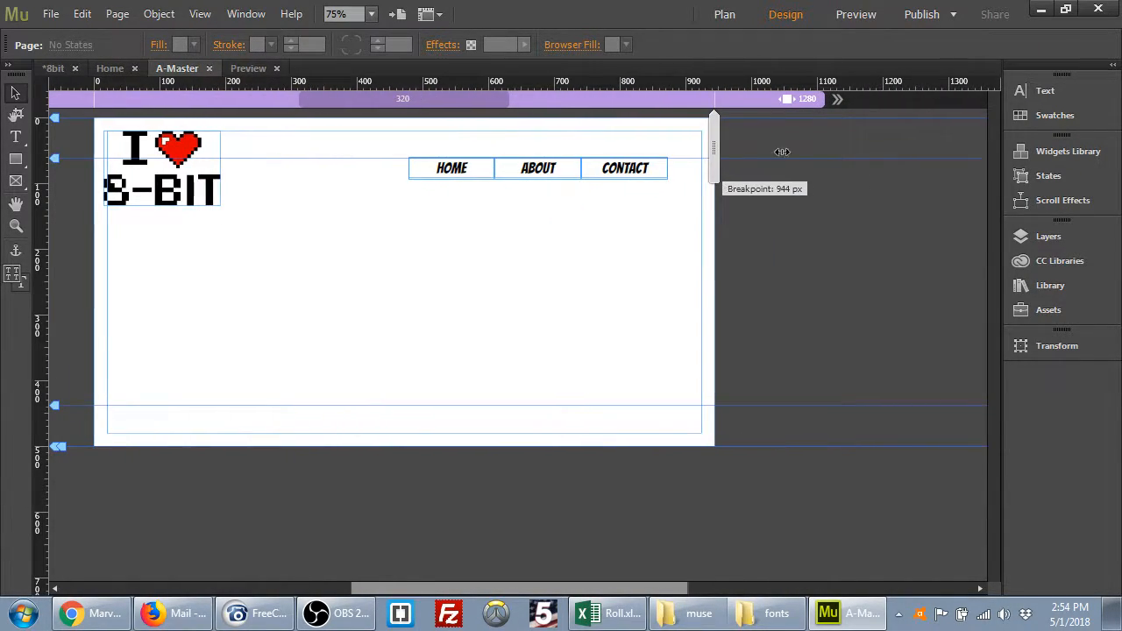
click(838, 101)
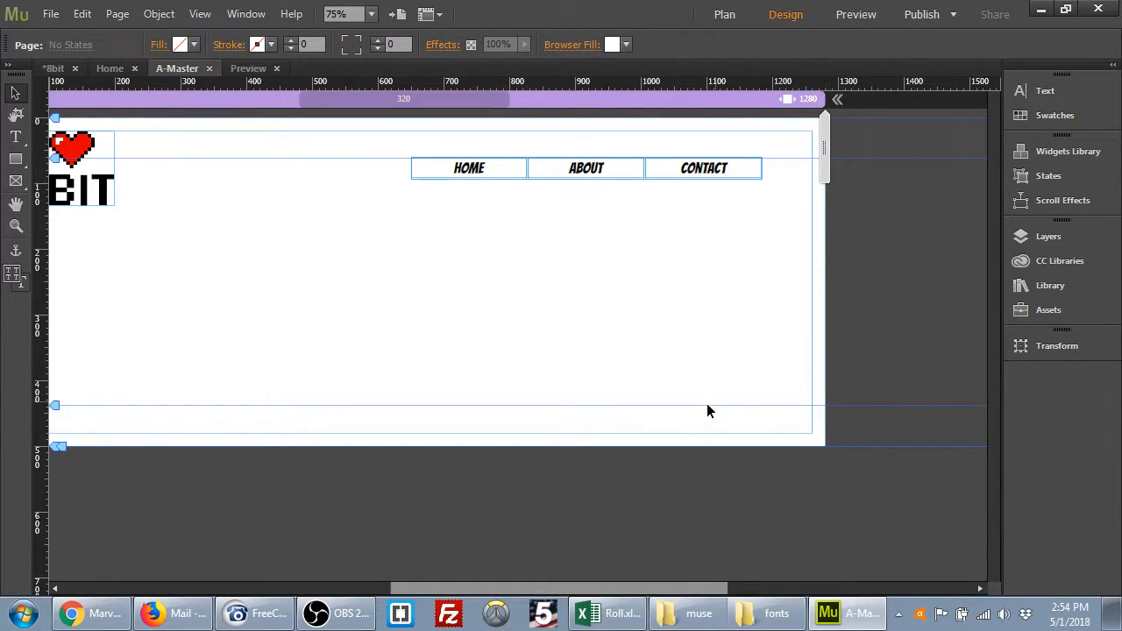
Stretch the browser width preview well past the 1280 breakpoint to examine how the page behaves with expansion limited.
drag(603, 593, 566, 588)
mouse_move(929, 170)
mouse_down()
mouse_move(981, 173)
mouse_move(922, 186)
mouse_up()
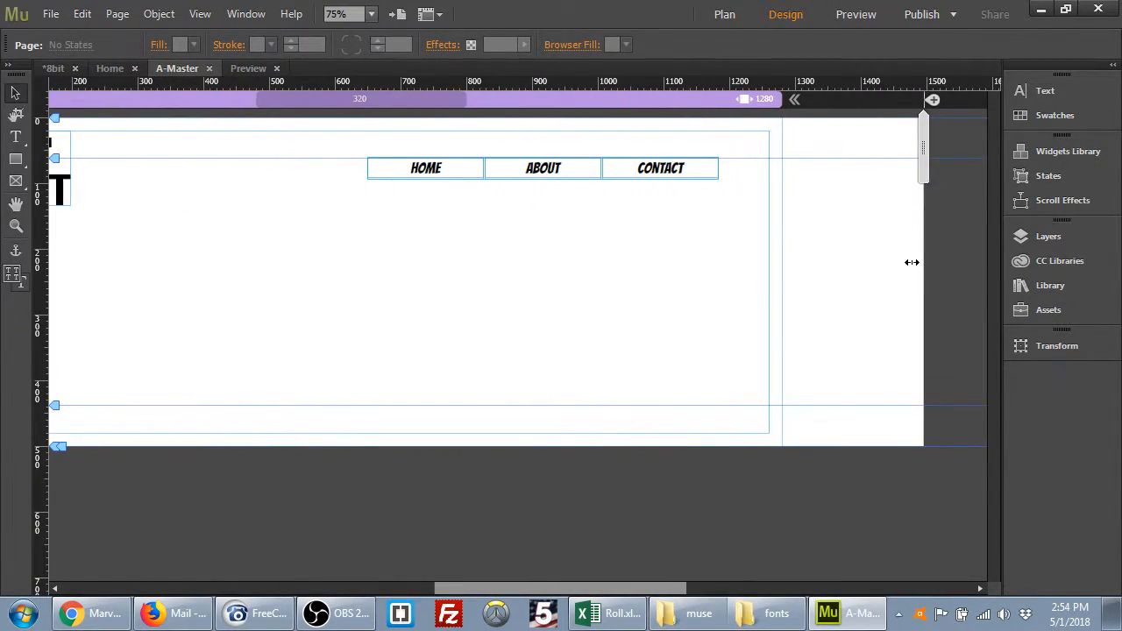
drag(638, 594, 602, 569)
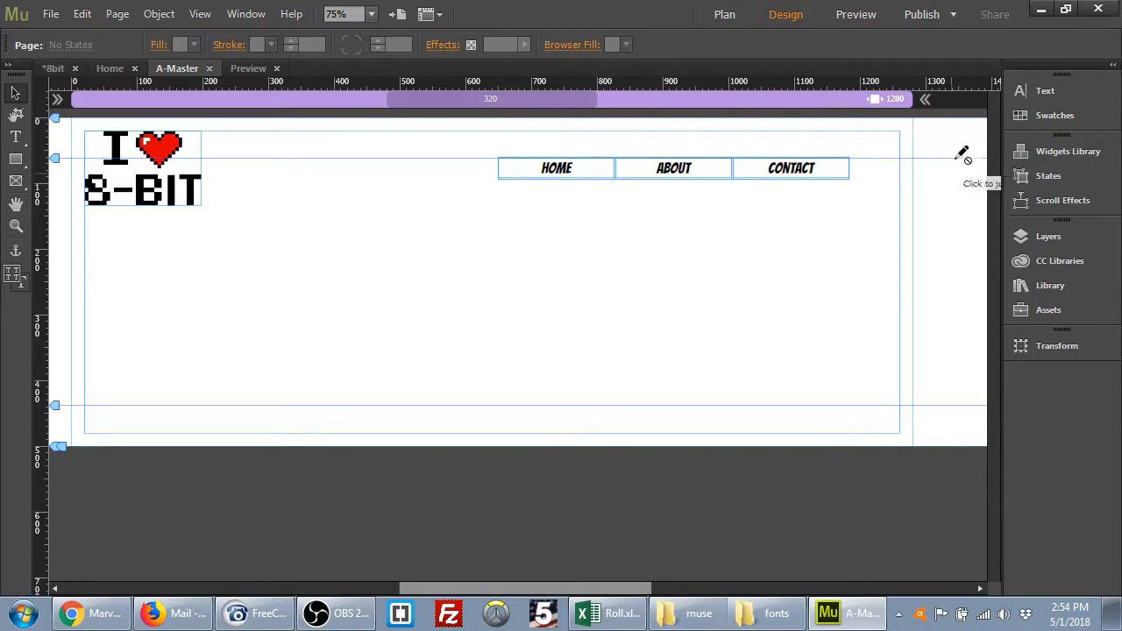
key(ctrl+minus)
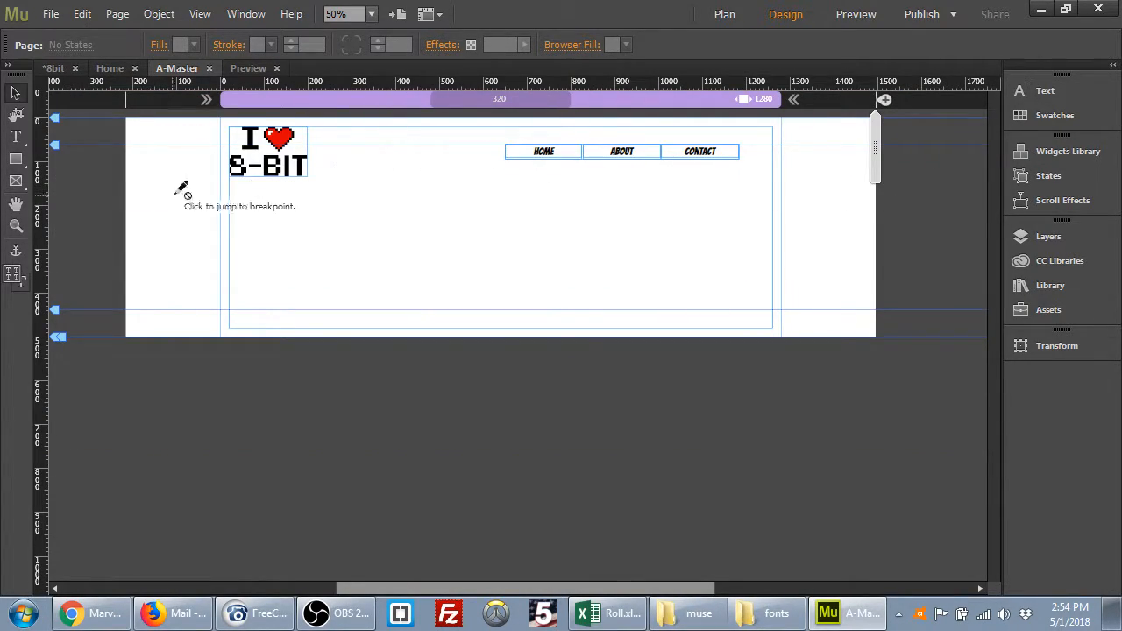
Temporarily allow page expansion to compare the logo and menu layout on a much wider page, and limit the page width again.
click(794, 100)
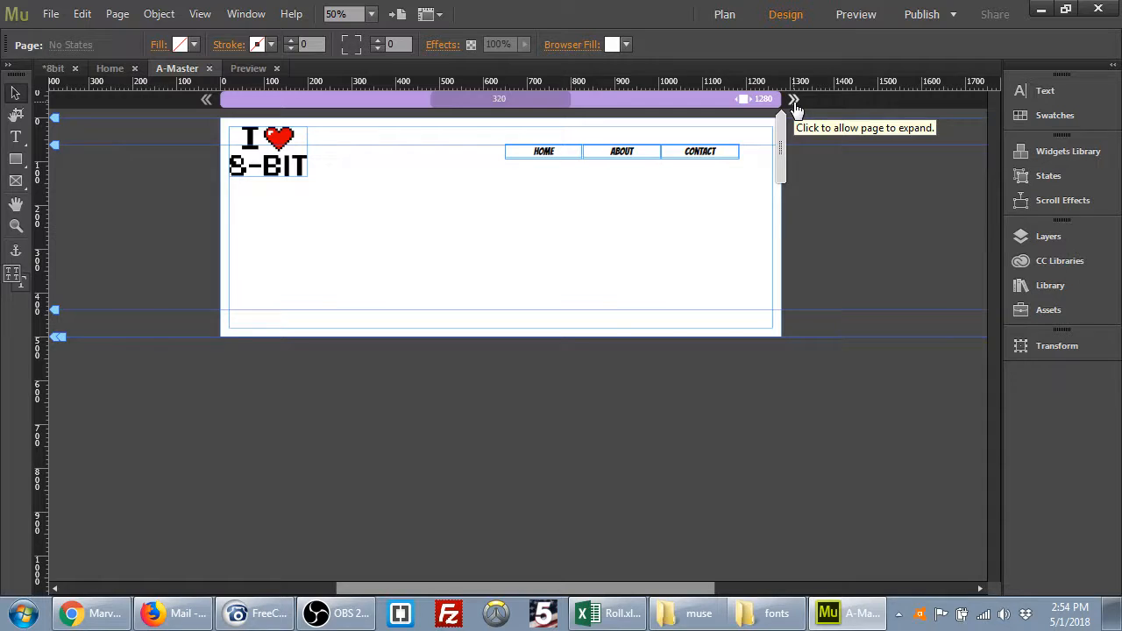
drag(779, 141, 932, 145)
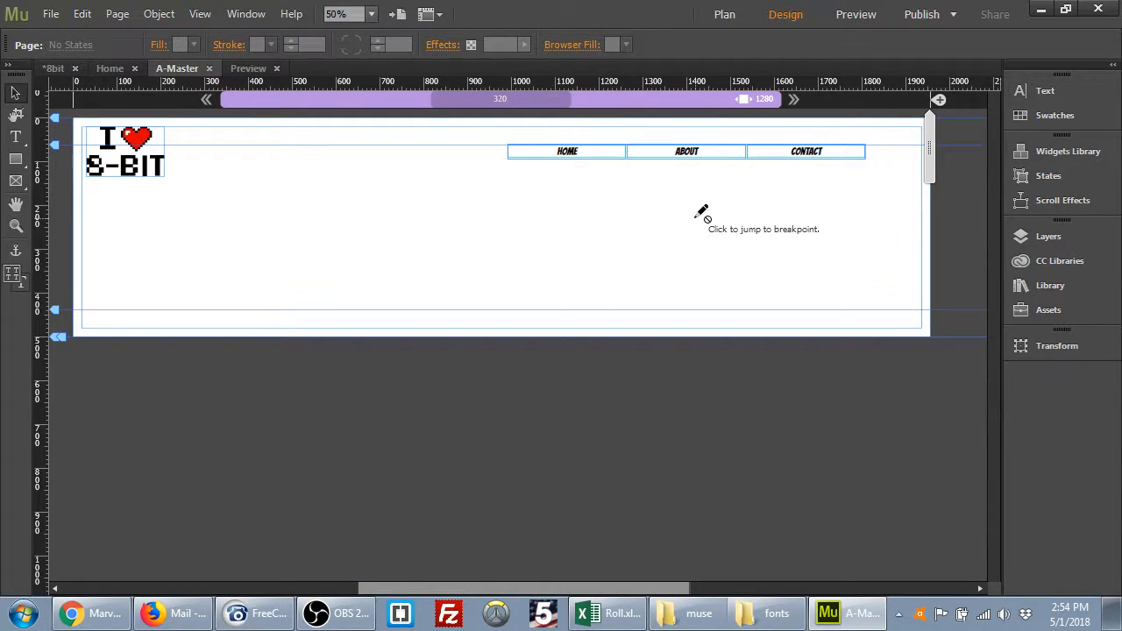
click(793, 100)
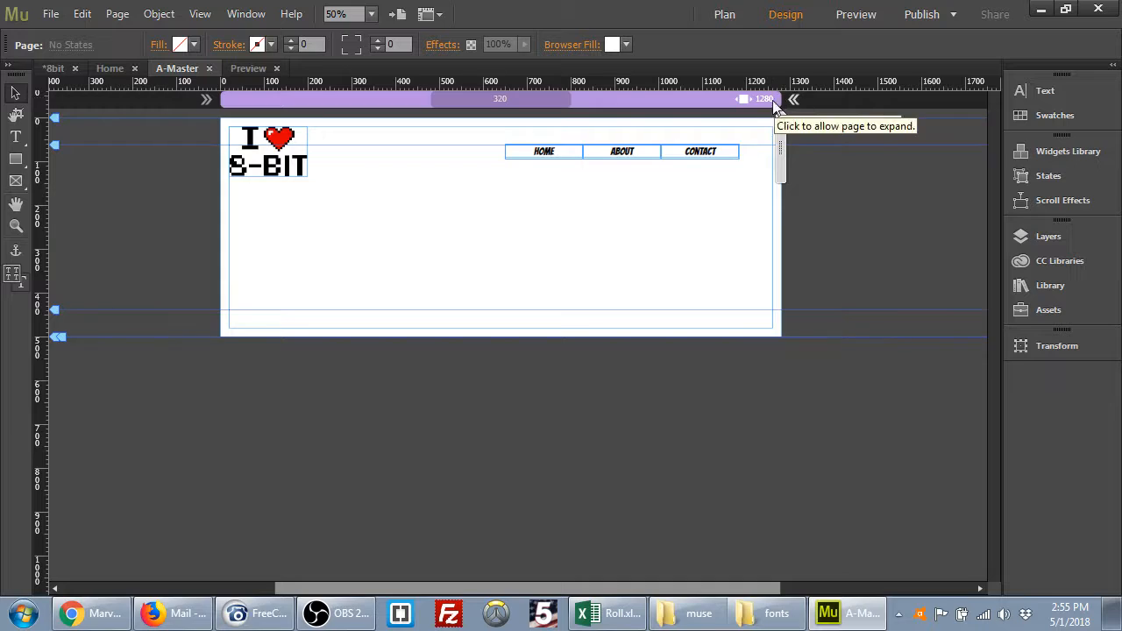
Test the width-limited page beyond its breakpoint once more, save the site and return to the 1280 breakpoint.
drag(778, 148, 908, 173)
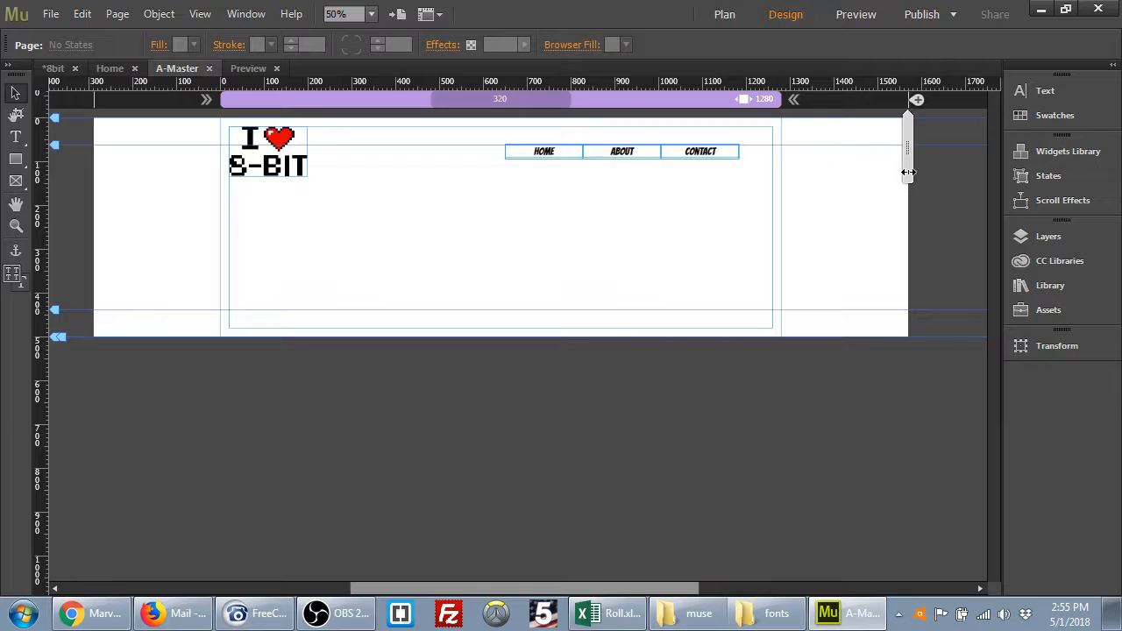
key(ctrl+s)
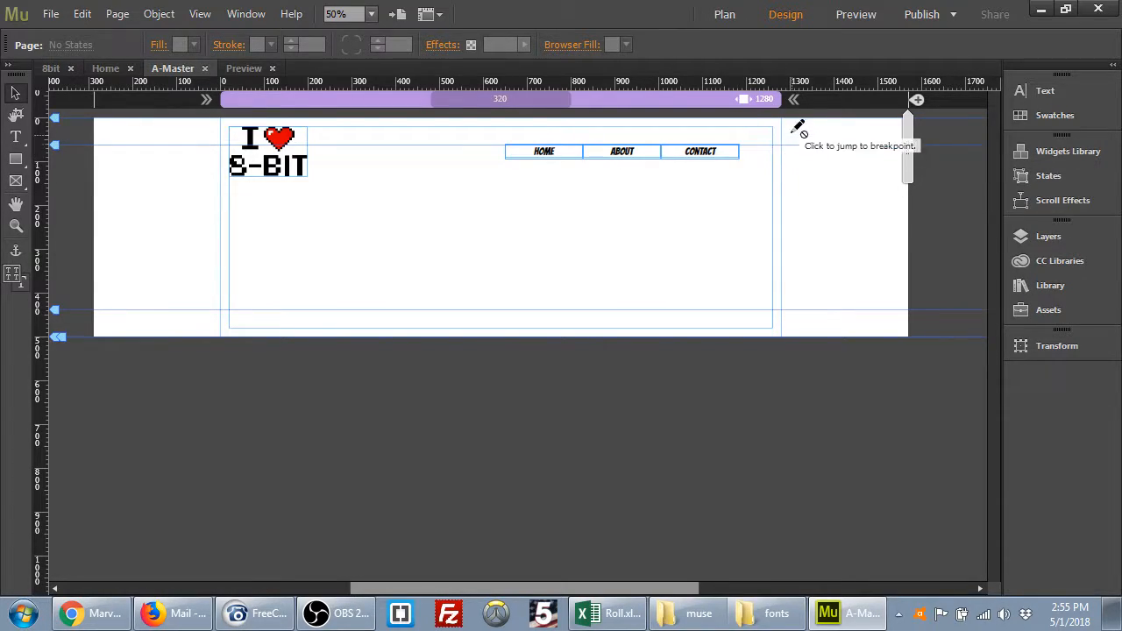
click(745, 99)
click(273, 169)
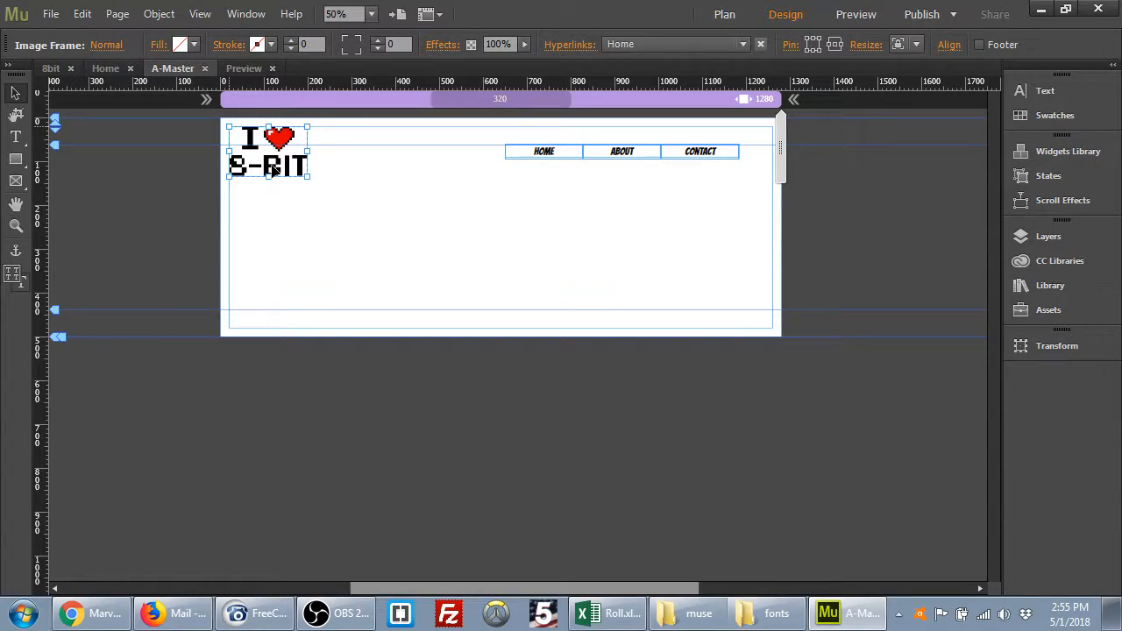
click(299, 231)
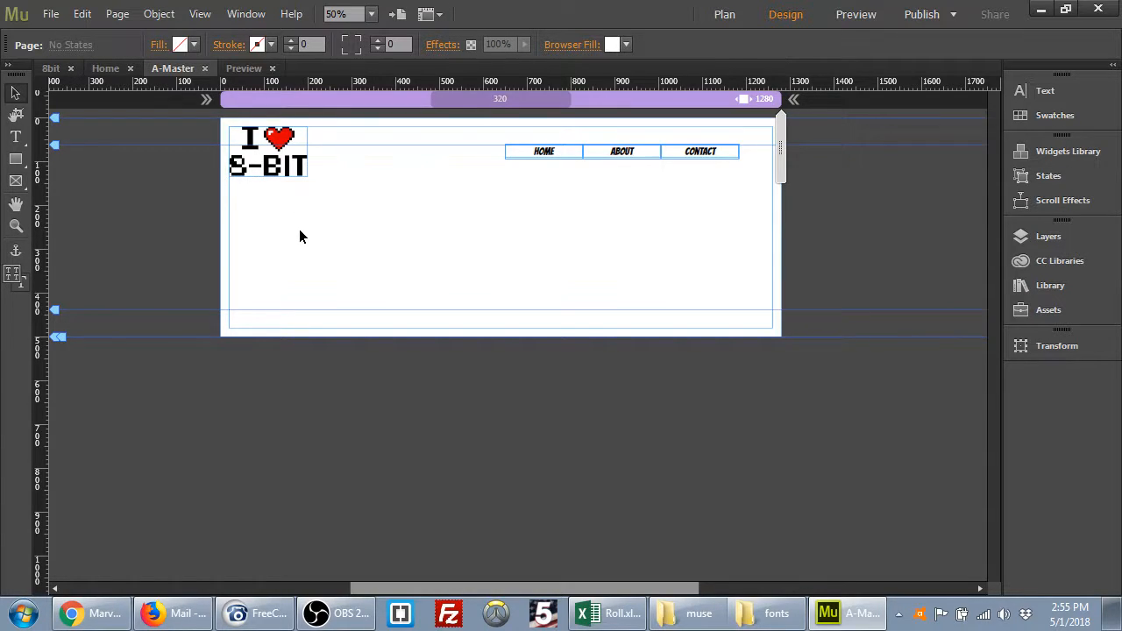
Place mario.png from the images folder on the A-Master page below the logo.
click(50, 14)
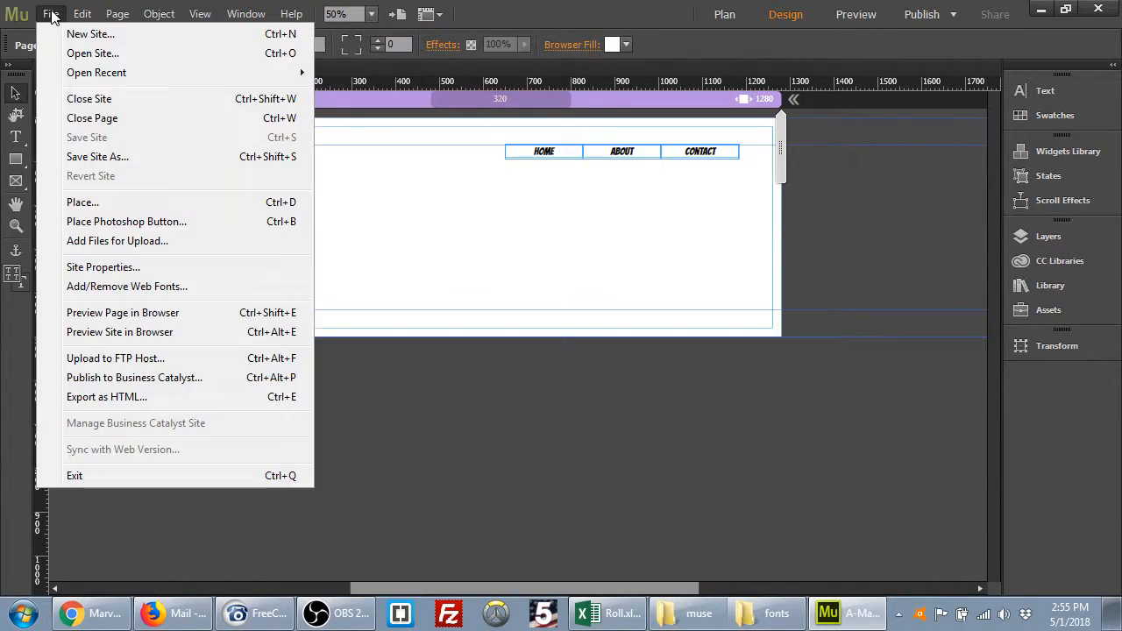
click(154, 202)
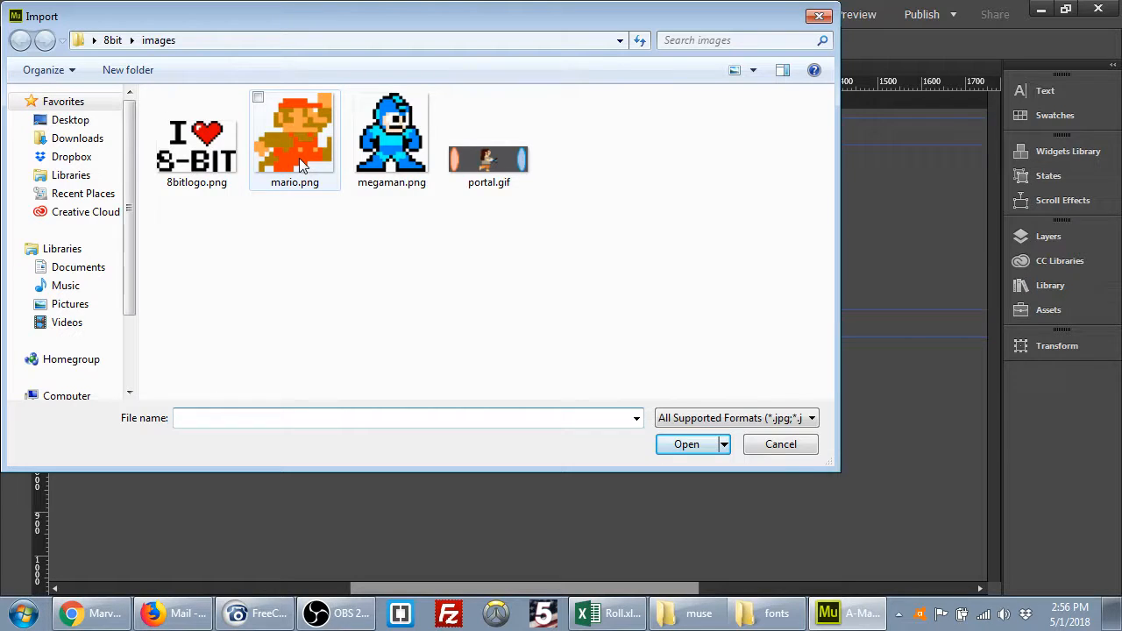
double_click(299, 158)
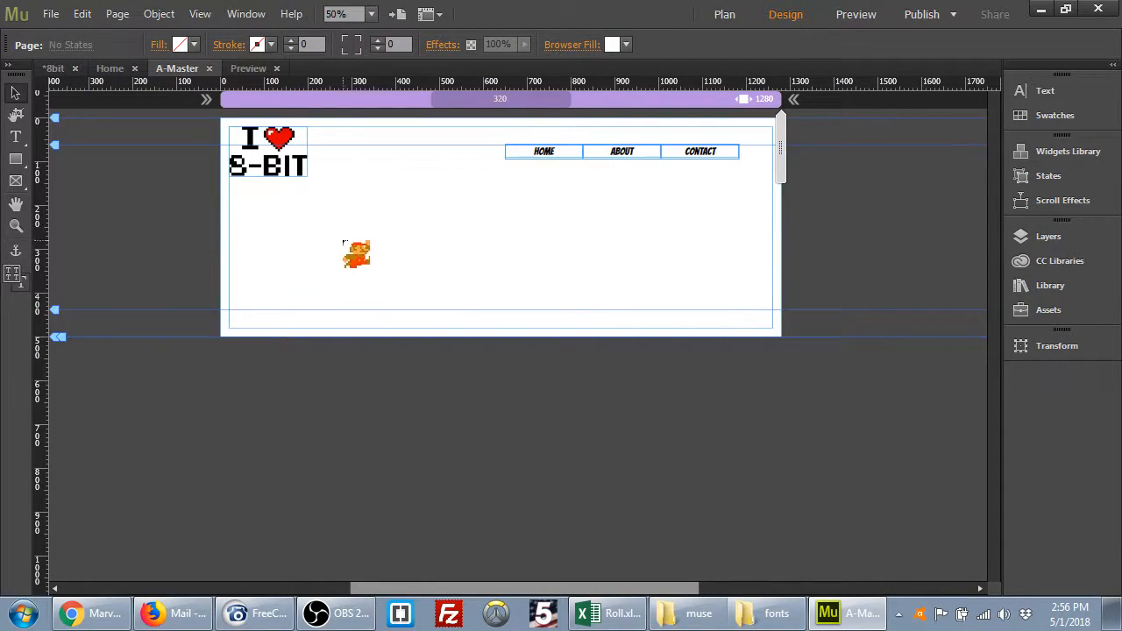
click(321, 227)
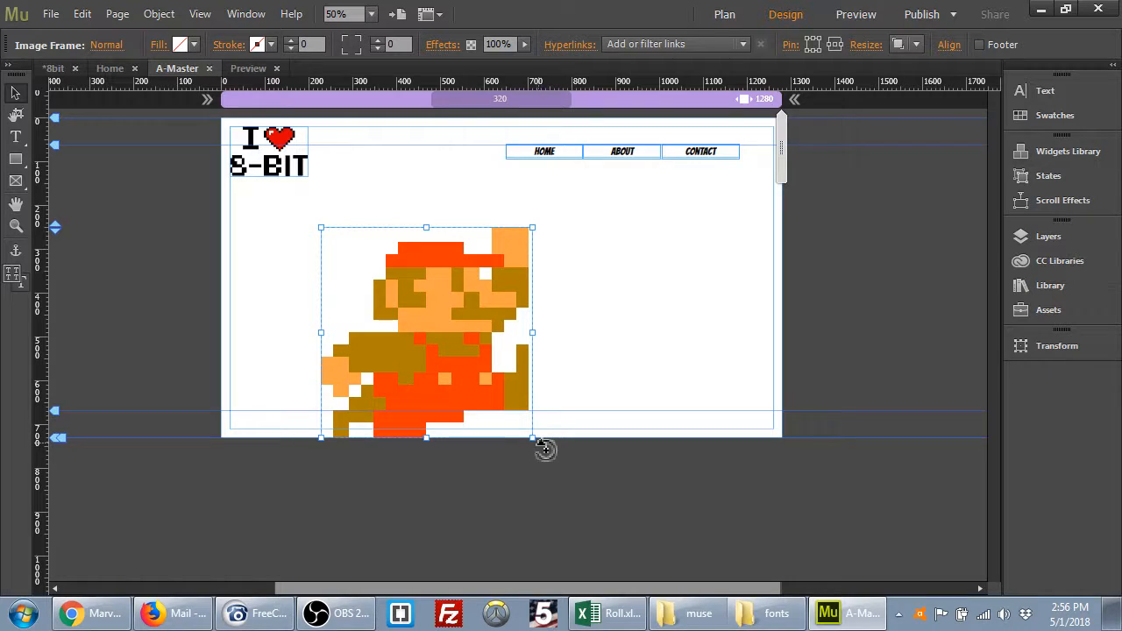
Shrink the Mario image near the page's lower edge below the logo and give it the same locked resize option as the logo.
drag(530, 436, 405, 309)
drag(362, 272, 343, 290)
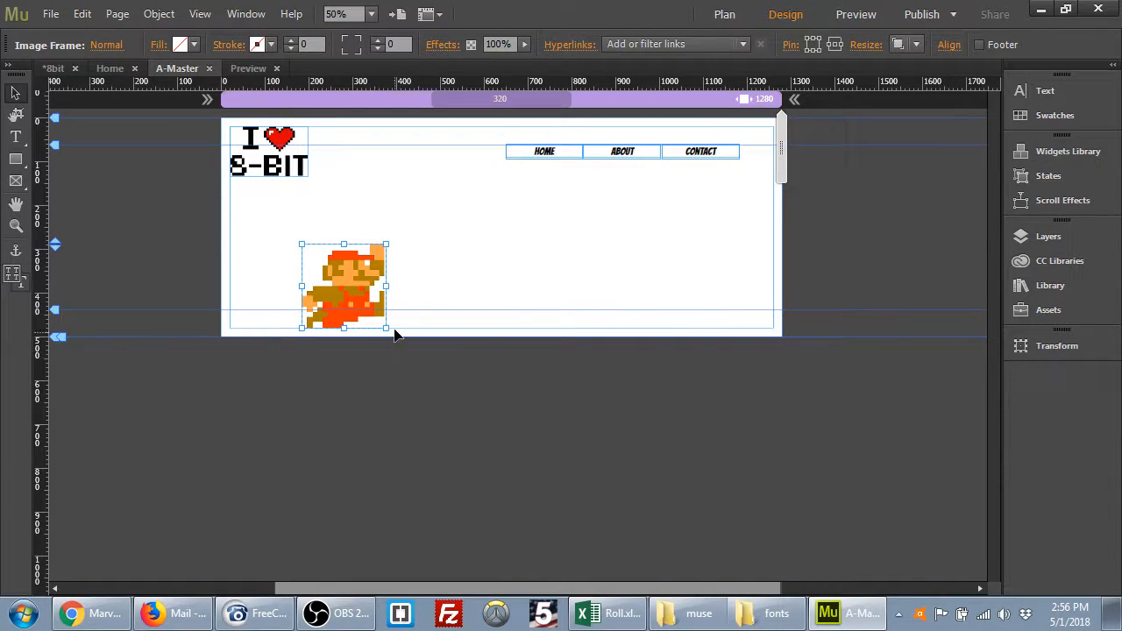
mouse_move(386, 328)
mouse_down()
mouse_move(358, 313)
mouse_move(344, 285)
mouse_move(368, 321)
mouse_up()
drag(351, 282, 353, 291)
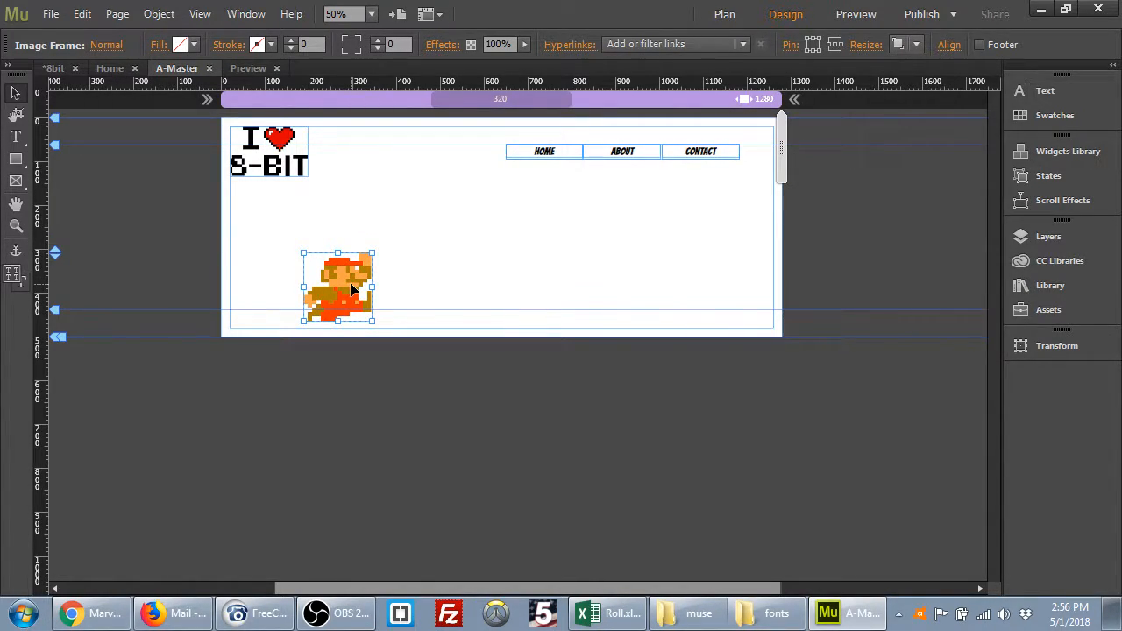
click(908, 43)
click(917, 63)
Place megaman.png to the right of Mario at about the same height and set its resize option to None.
click(51, 14)
click(136, 201)
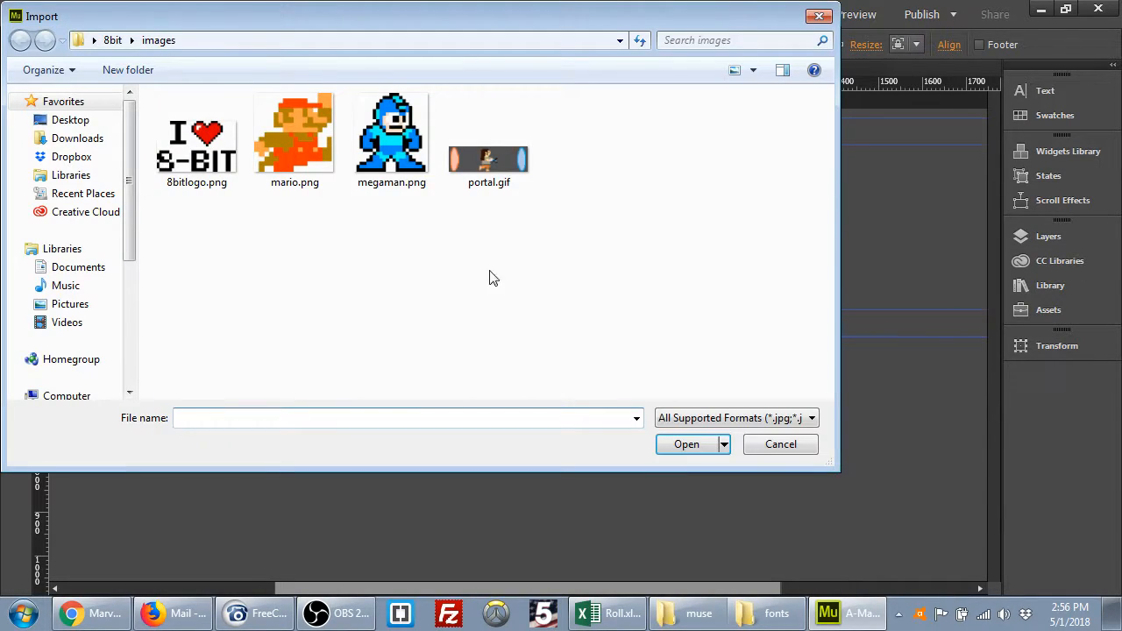
key(Escape)
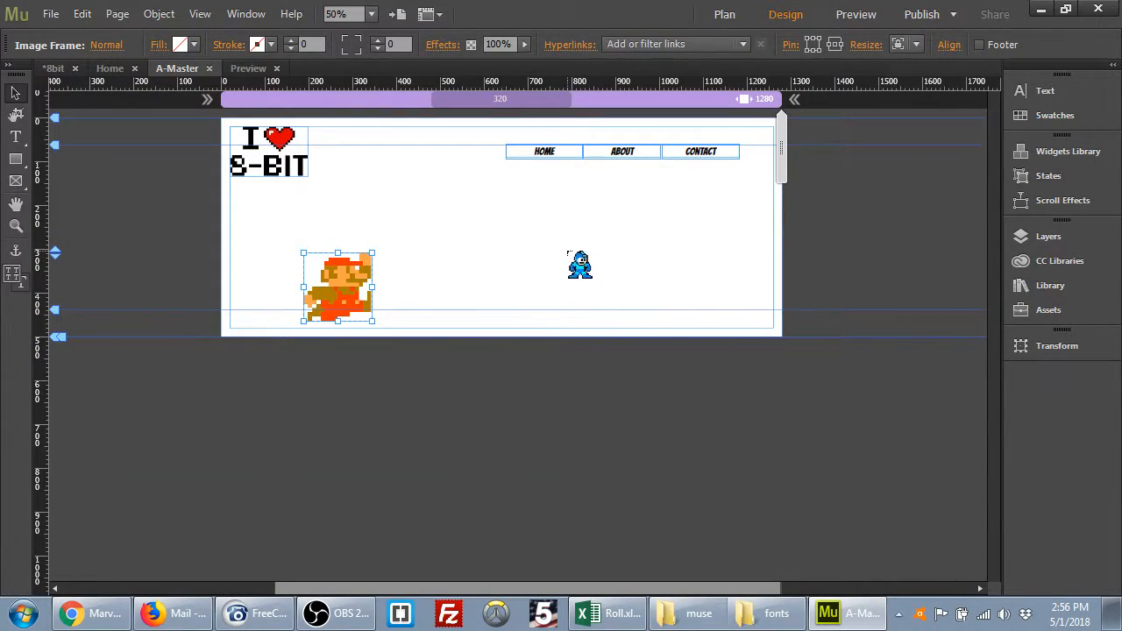
mouse_move(560, 246)
mouse_down()
mouse_move(702, 399)
mouse_move(613, 325)
mouse_up()
drag(561, 247, 573, 260)
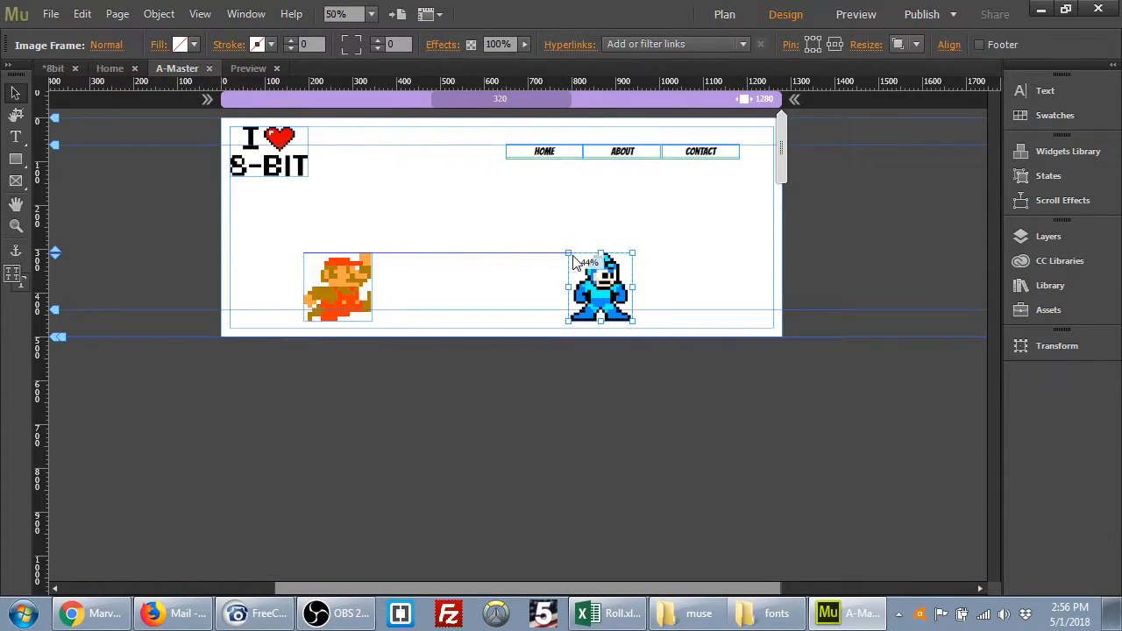
drag(573, 261, 593, 275)
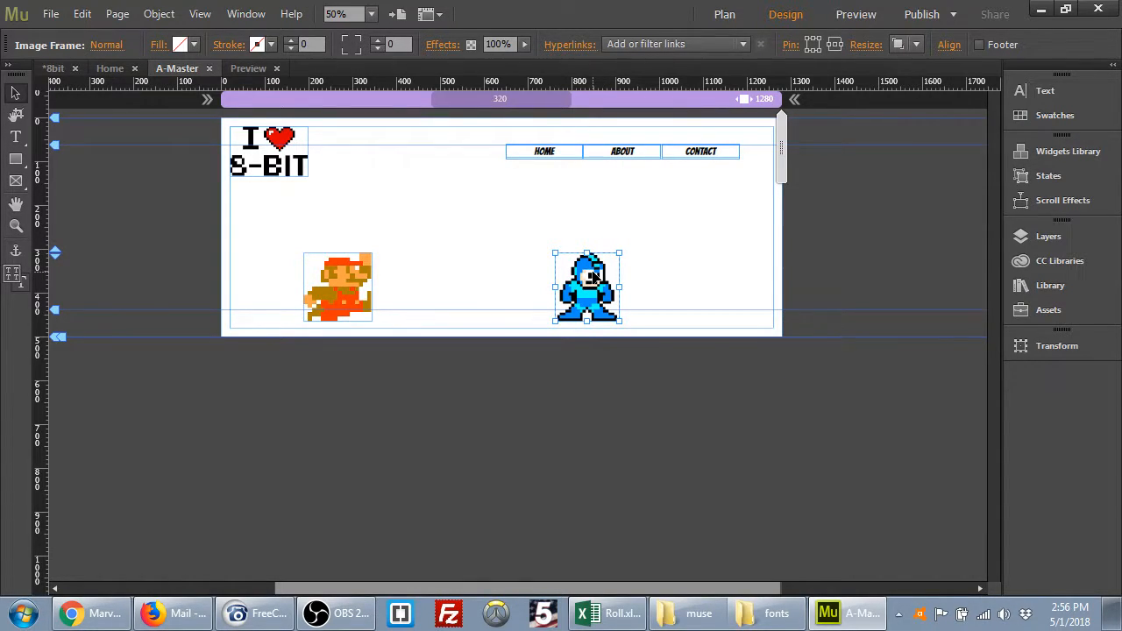
click(903, 43)
click(912, 58)
Add a text frame between Mario and Mega Man reading "Mario is awesome.".
click(16, 136)
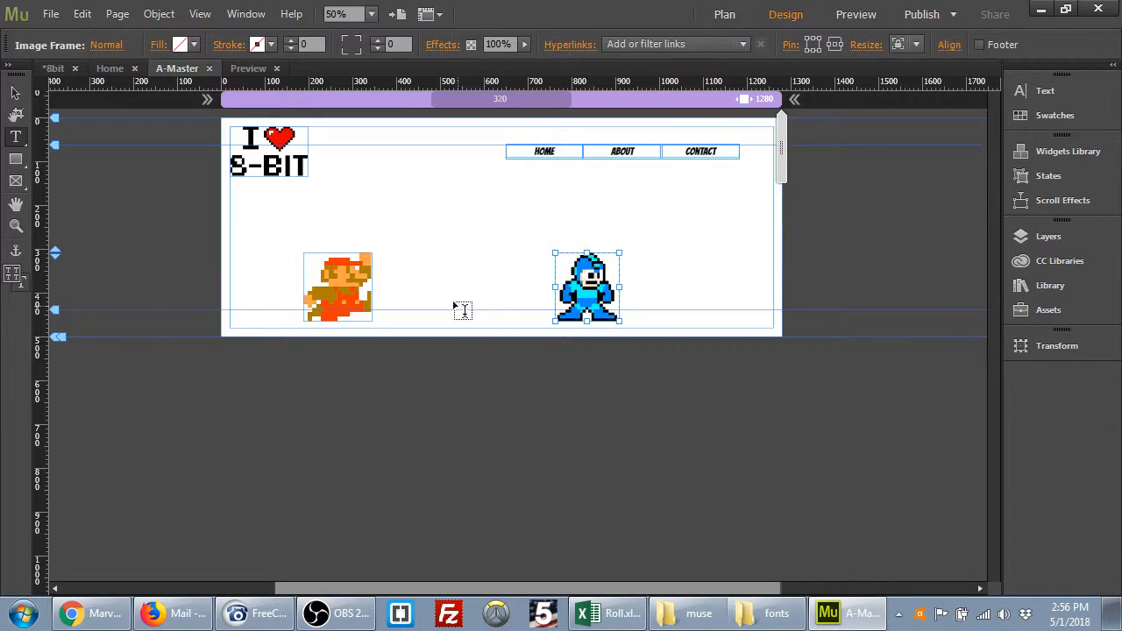
drag(380, 248, 514, 321)
text(Mario is awesome.)
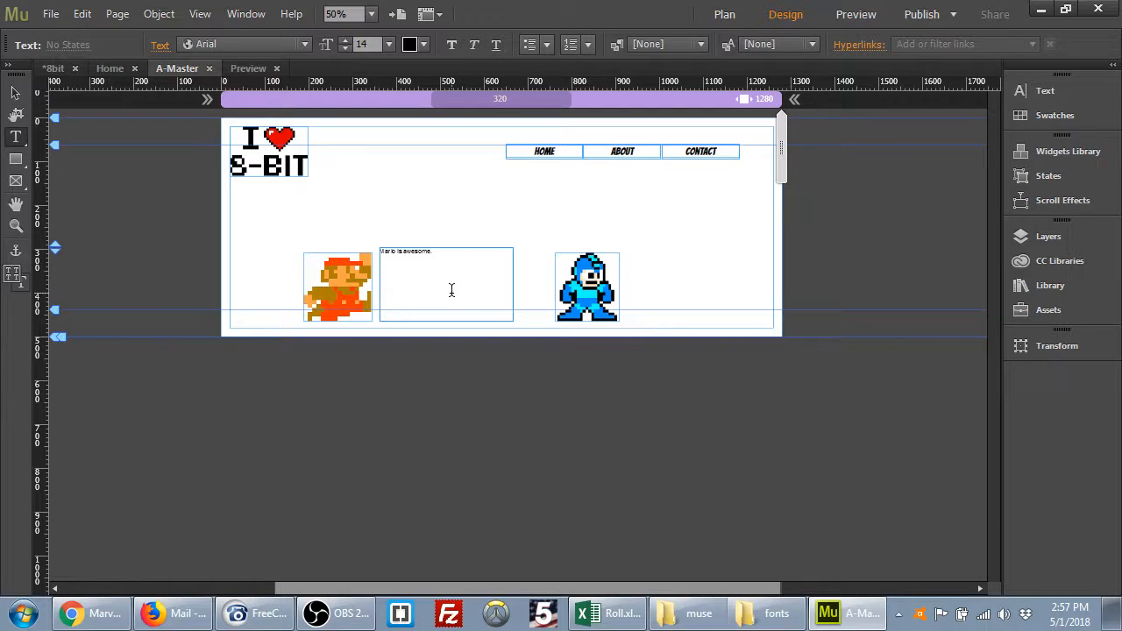
Switch to Chrome, search Google for "lorem ipsum" in a new tab and open lipsum.com.
click(92, 613)
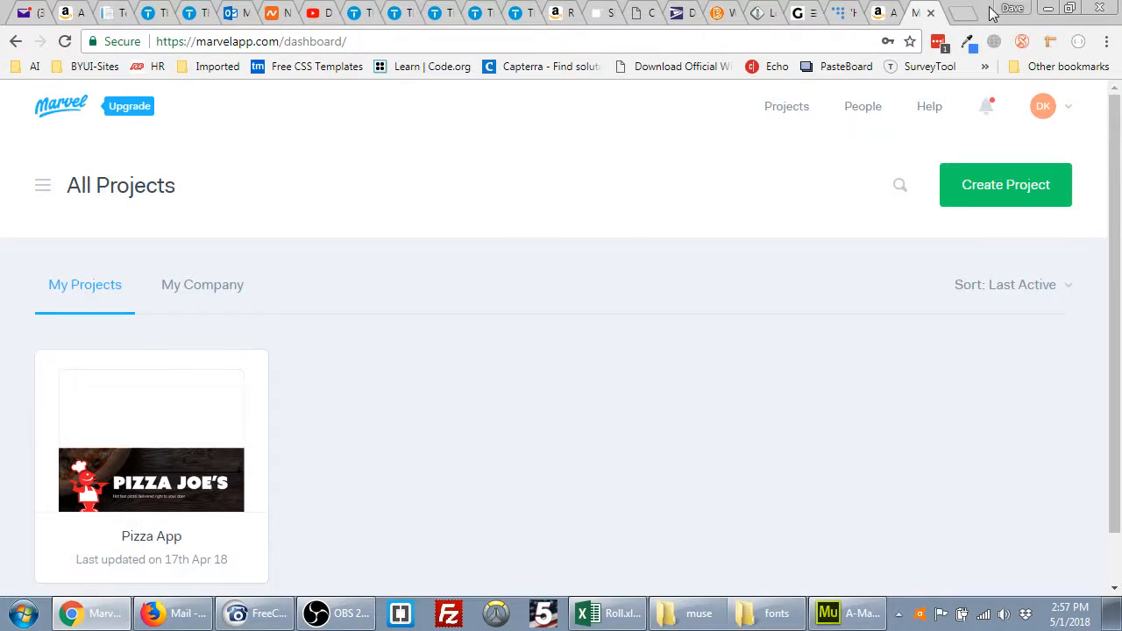
click(964, 13)
text(lorem ipsum)
key(Return)
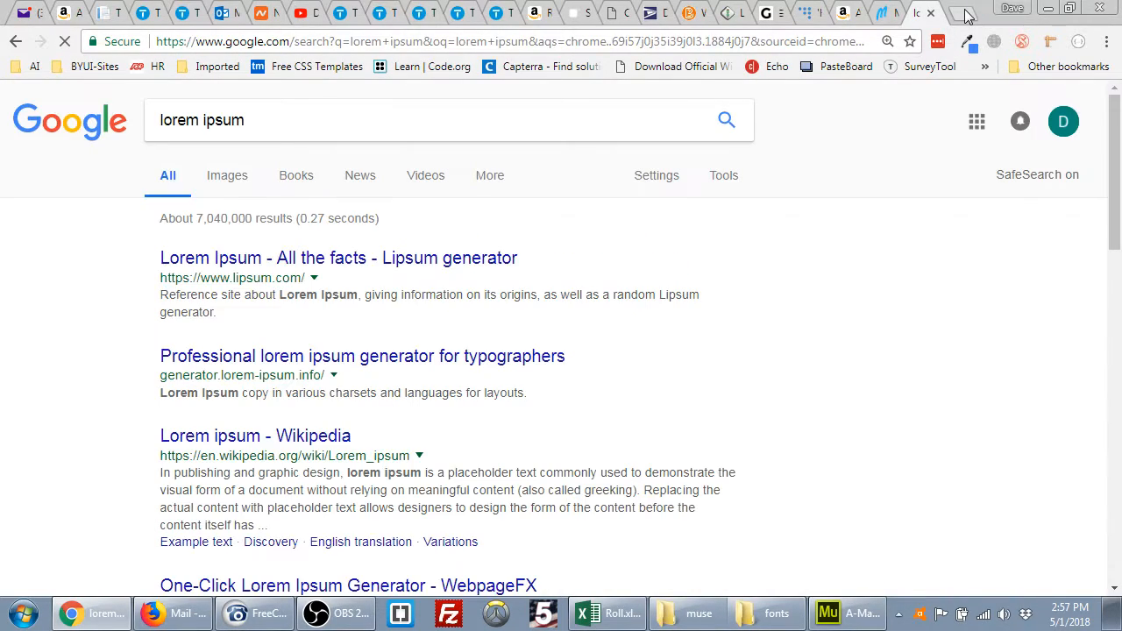
click(485, 258)
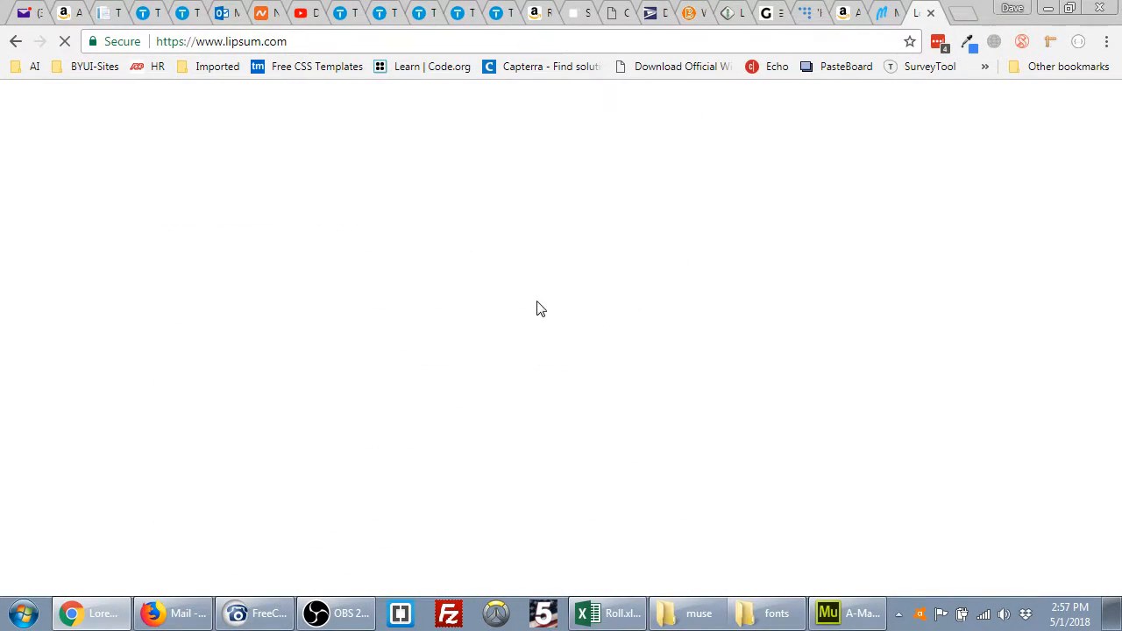
Generate 1 paragraph of Lorem Ipsum and copy the whole paragraph.
scroll(528, 309, down, 7)
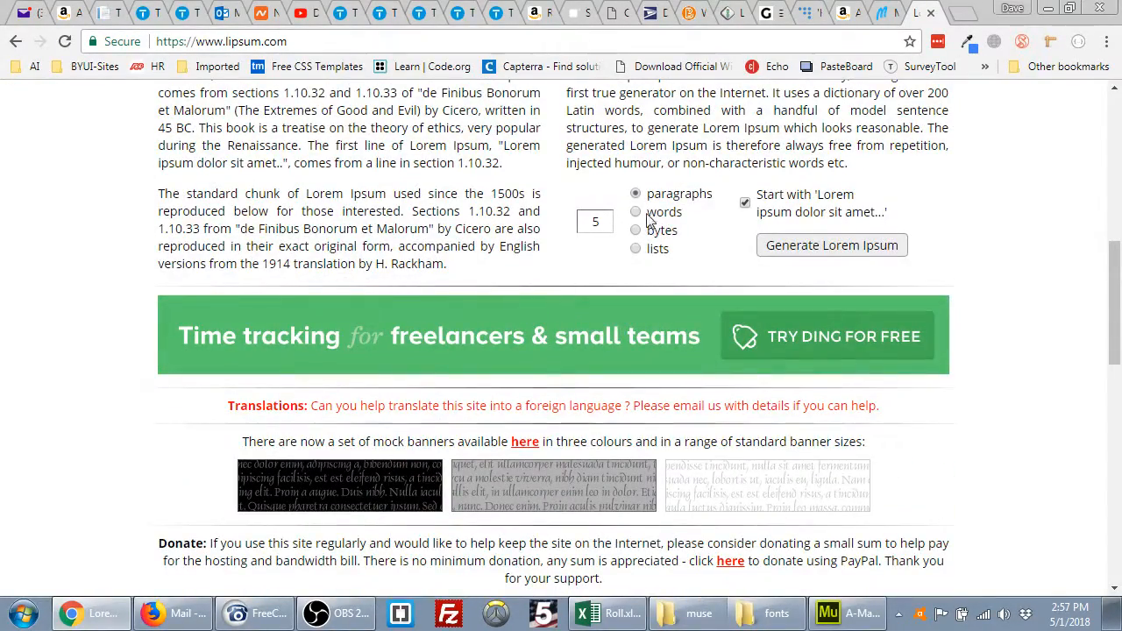
double_click(607, 220)
text(1)
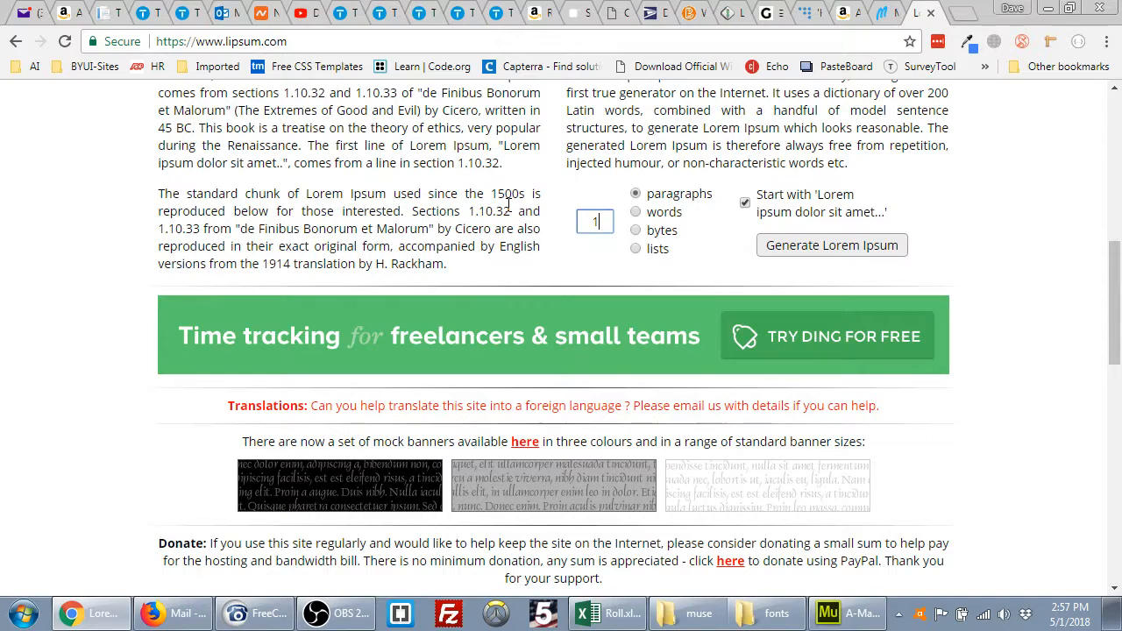
click(798, 249)
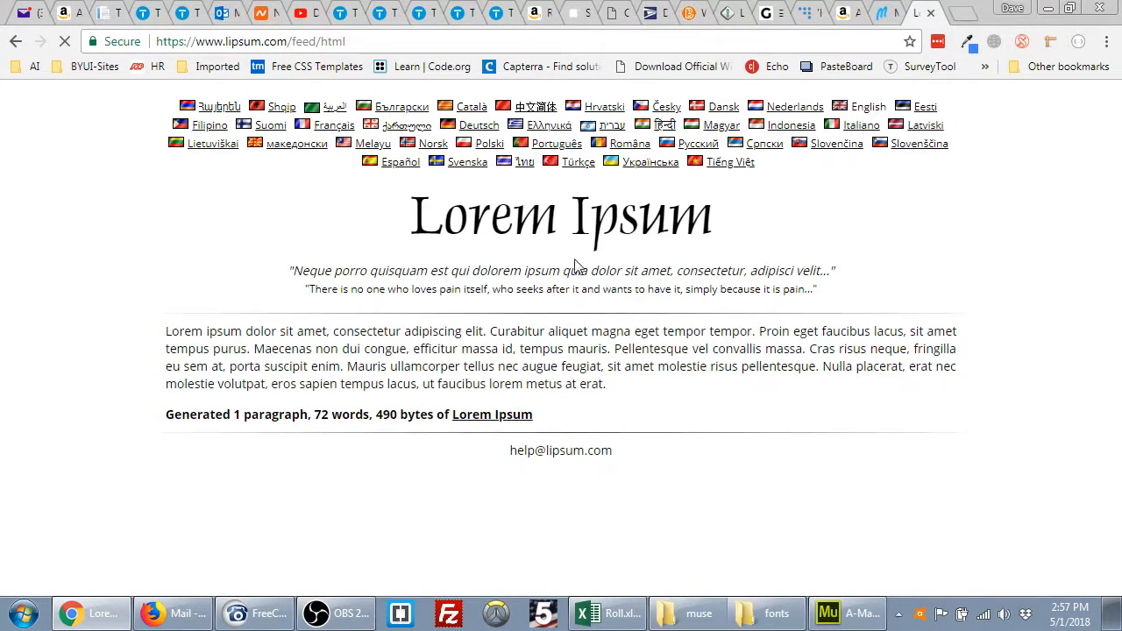
drag(163, 335, 603, 382)
key(ctrl+c)
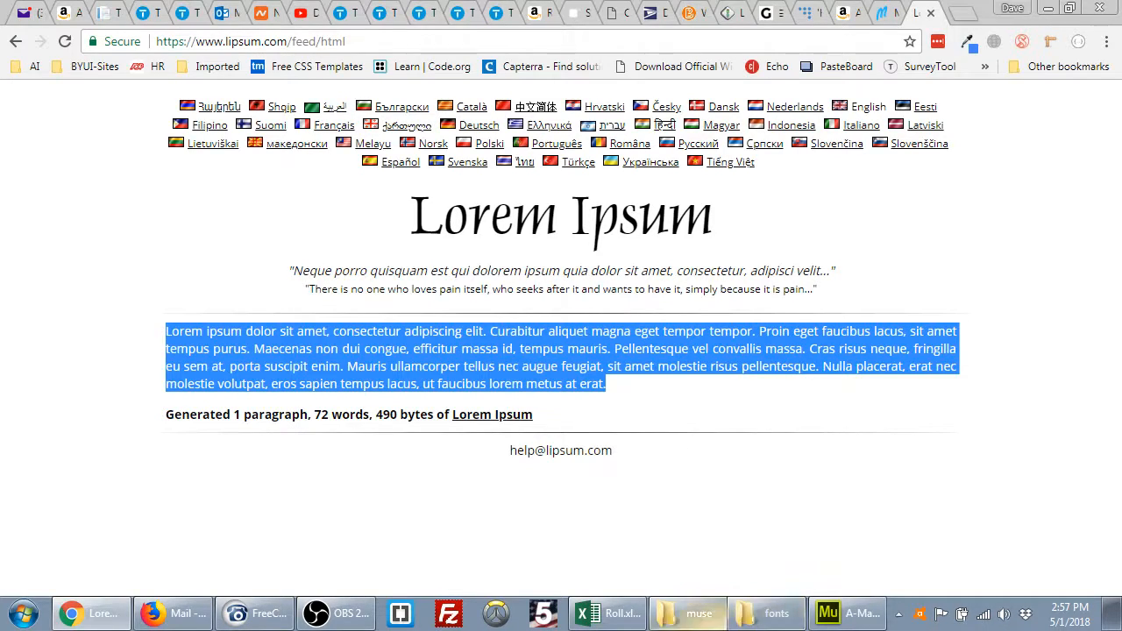
Return to Adobe Muse, replace the Mario text with the copied paragraph and paste it into a second text frame beside Mega Man.
click(841, 613)
drag(487, 272, 333, 254)
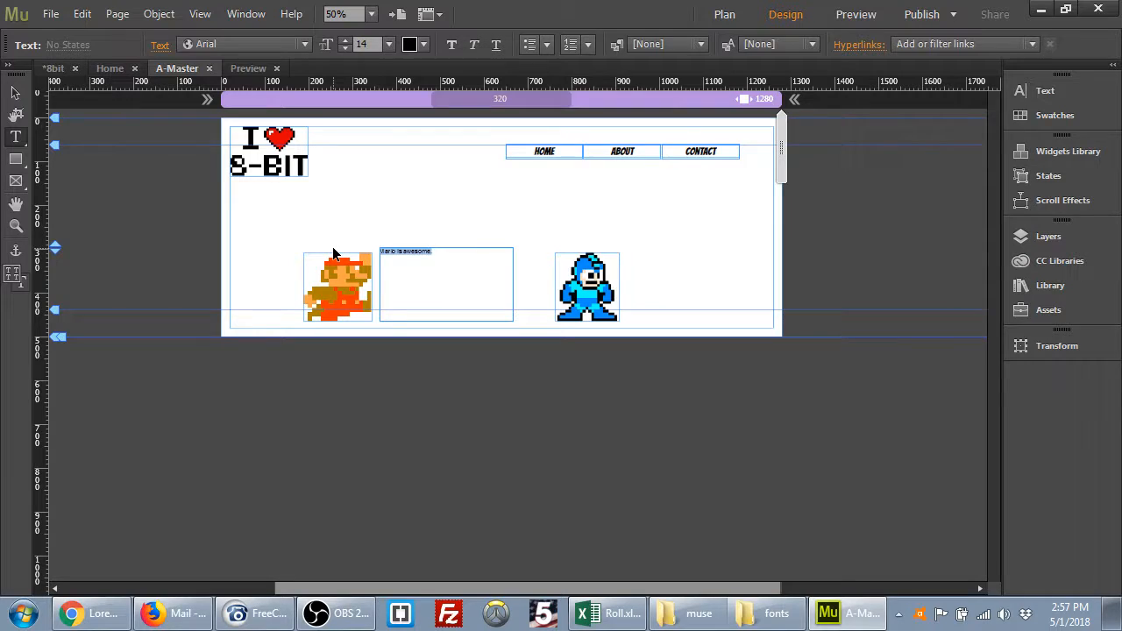
key(ctrl+v)
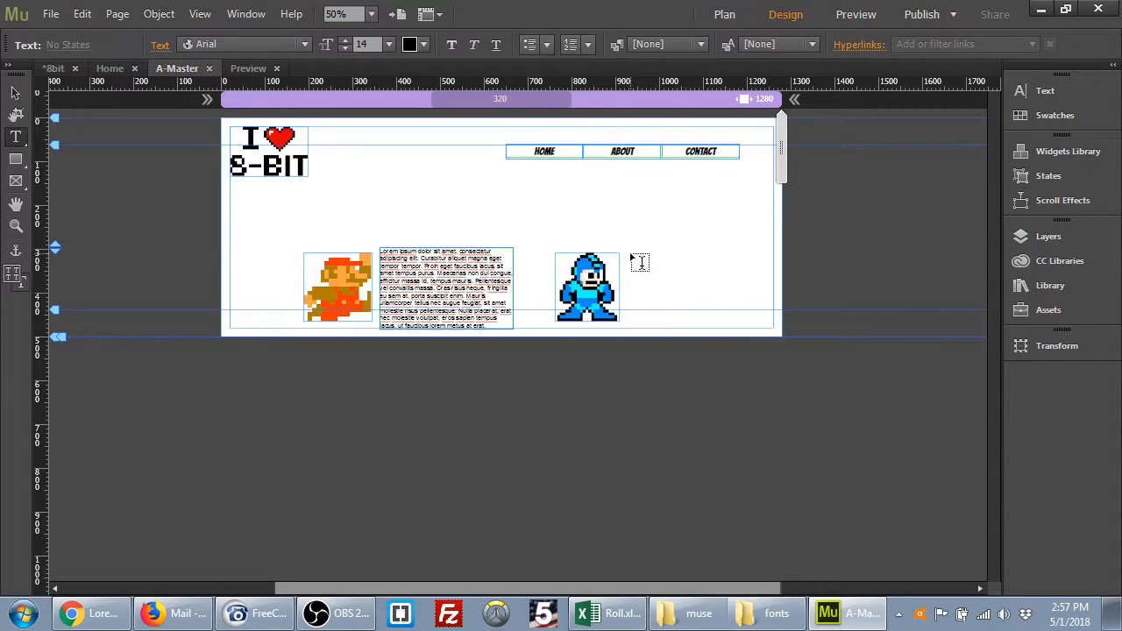
drag(629, 249, 747, 329)
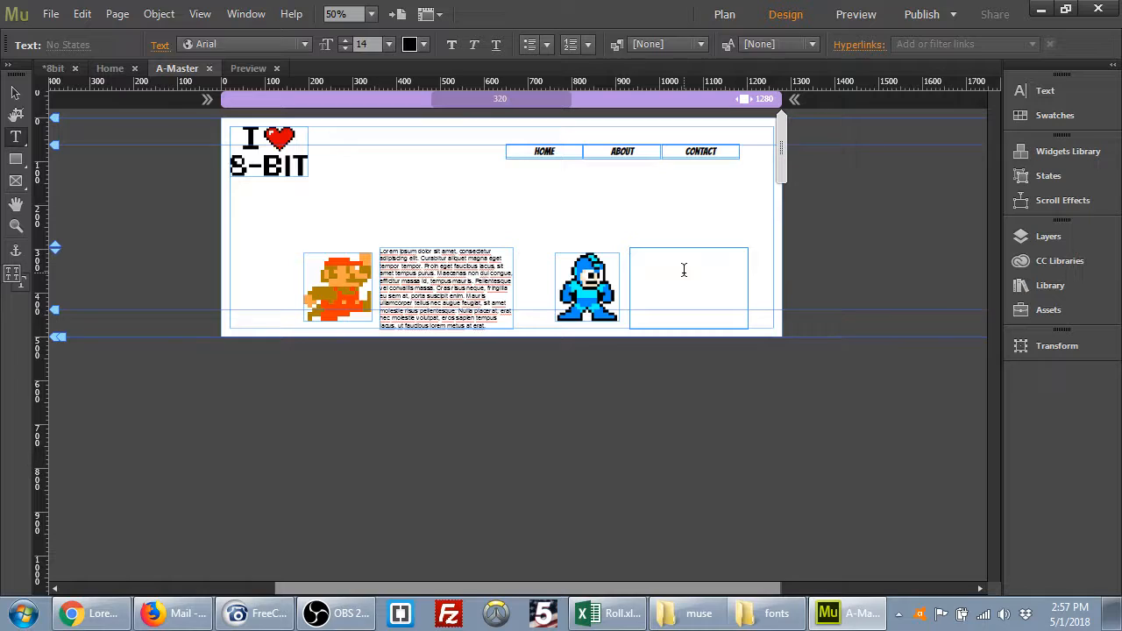
key(ctrl+v)
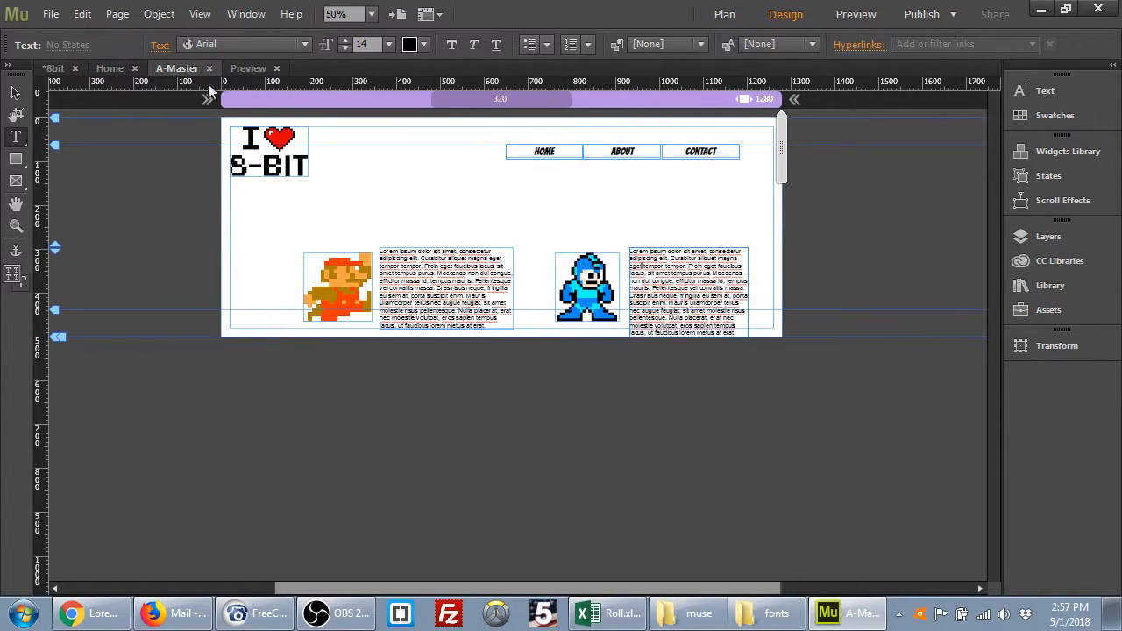
Shift Mega Man closer to the Mario text, then widen his text frame toward him and align their upper edges.
click(18, 91)
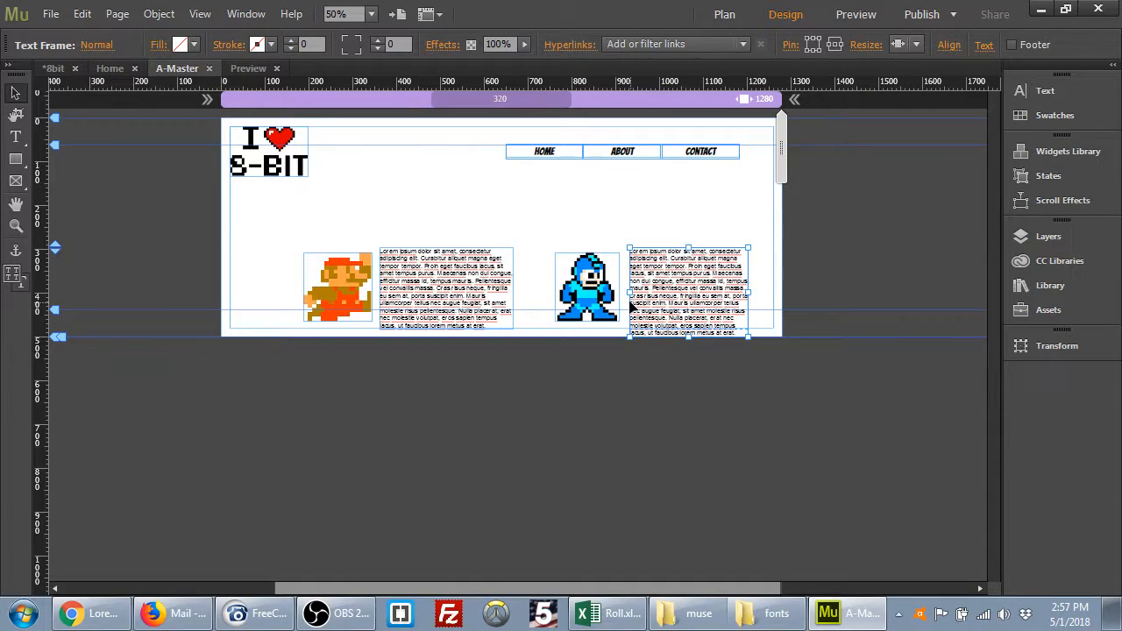
drag(628, 292, 559, 300)
click(585, 298)
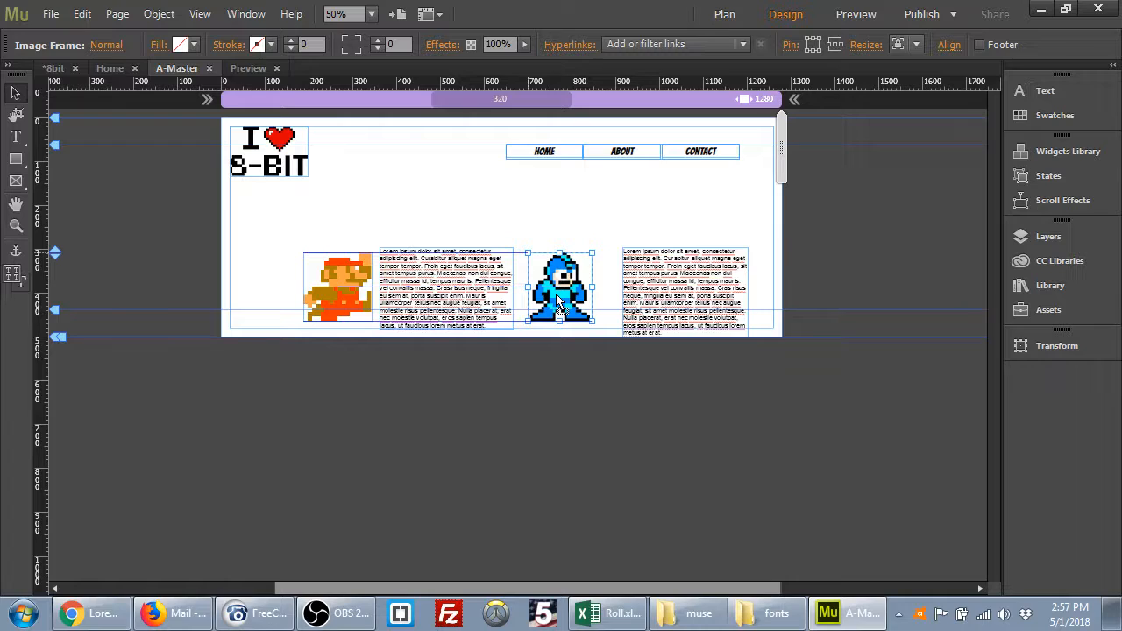
click(677, 289)
drag(618, 290, 663, 287)
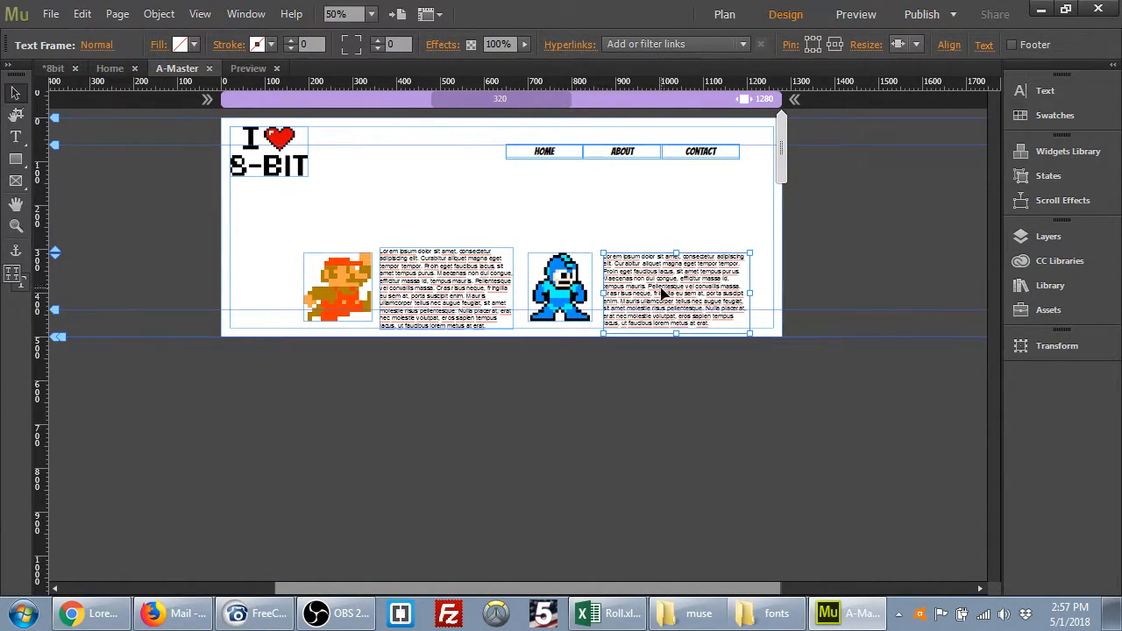
Move Mario further left, then shift and widen his text frame to sit beside him.
drag(336, 277, 305, 277)
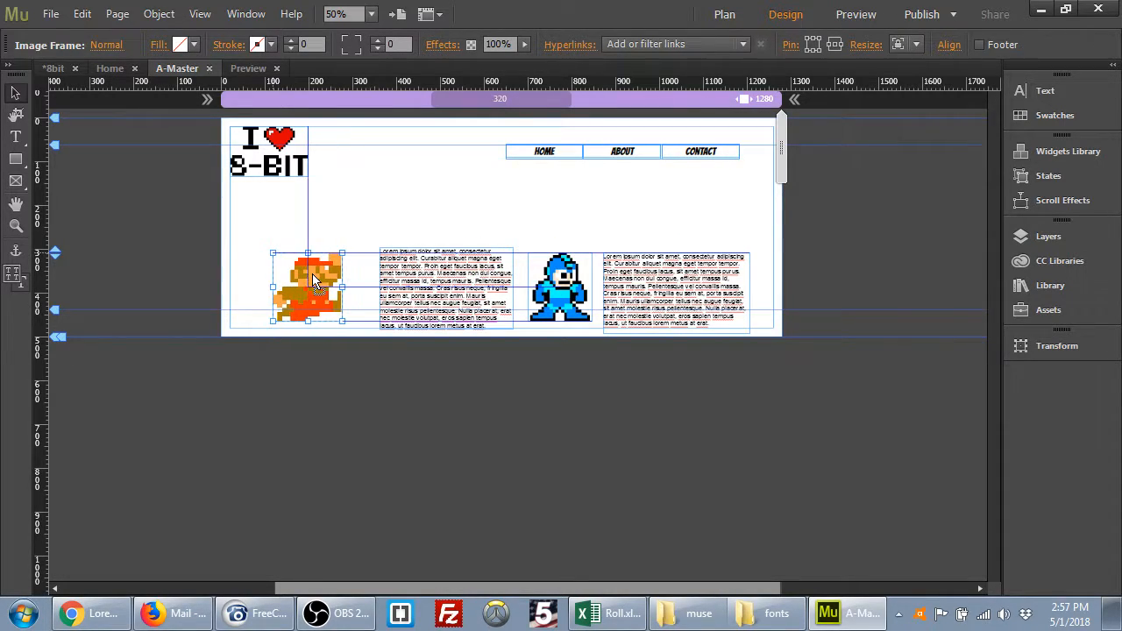
click(471, 283)
mouse_move(471, 284)
mouse_down()
mouse_move(447, 283)
mouse_move(502, 287)
mouse_move(449, 286)
mouse_up()
Reapply the None resize option to the repositioned Mega Man image.
click(575, 268)
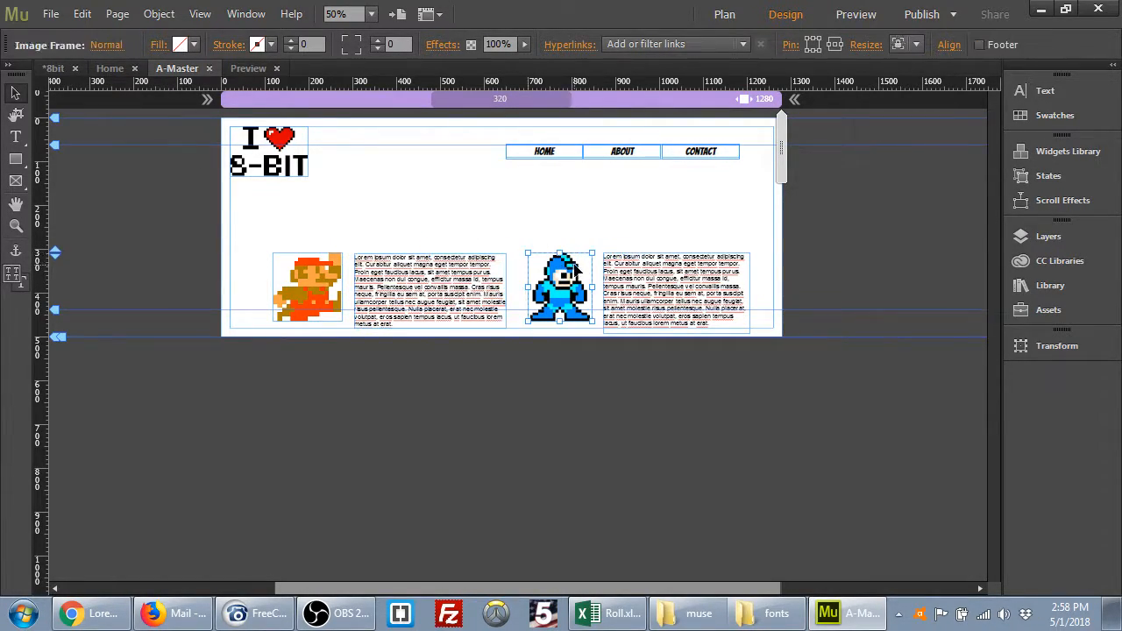
click(906, 45)
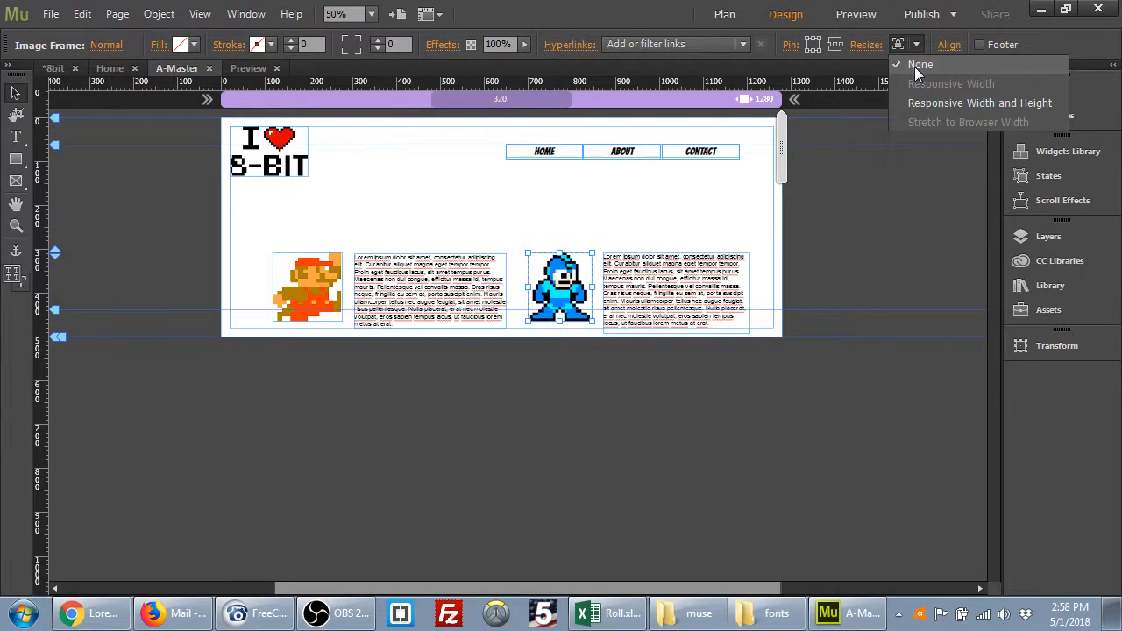
click(914, 66)
Try the Stretch to Browser Width, Responsive Width and None resize options on the Mega Man text frame, then undo the changes.
click(690, 277)
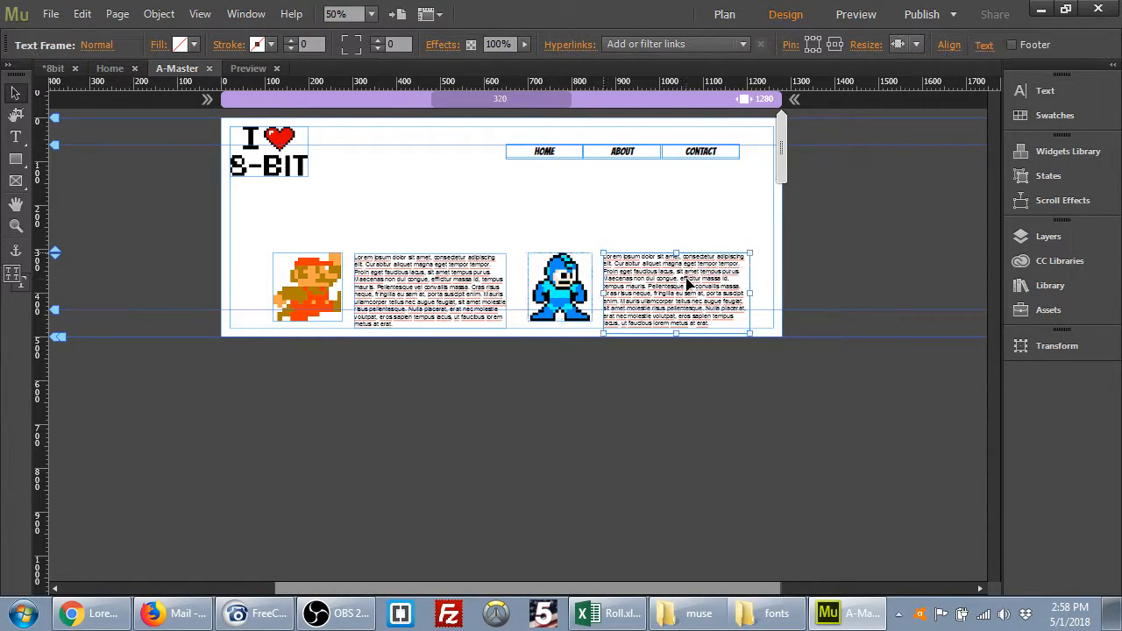
click(912, 45)
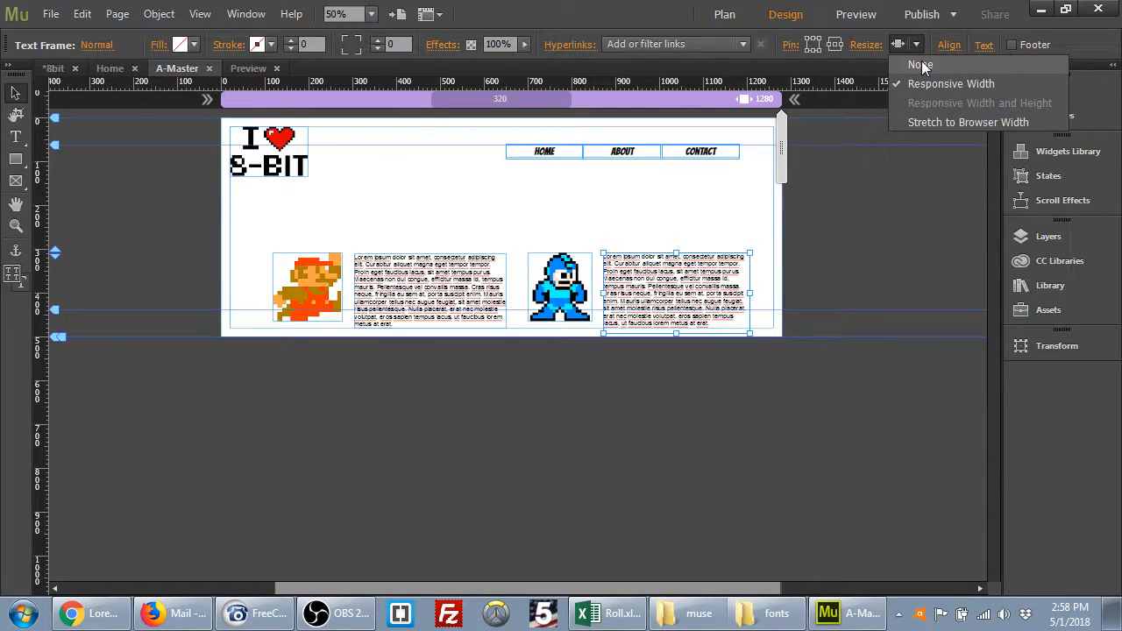
click(937, 122)
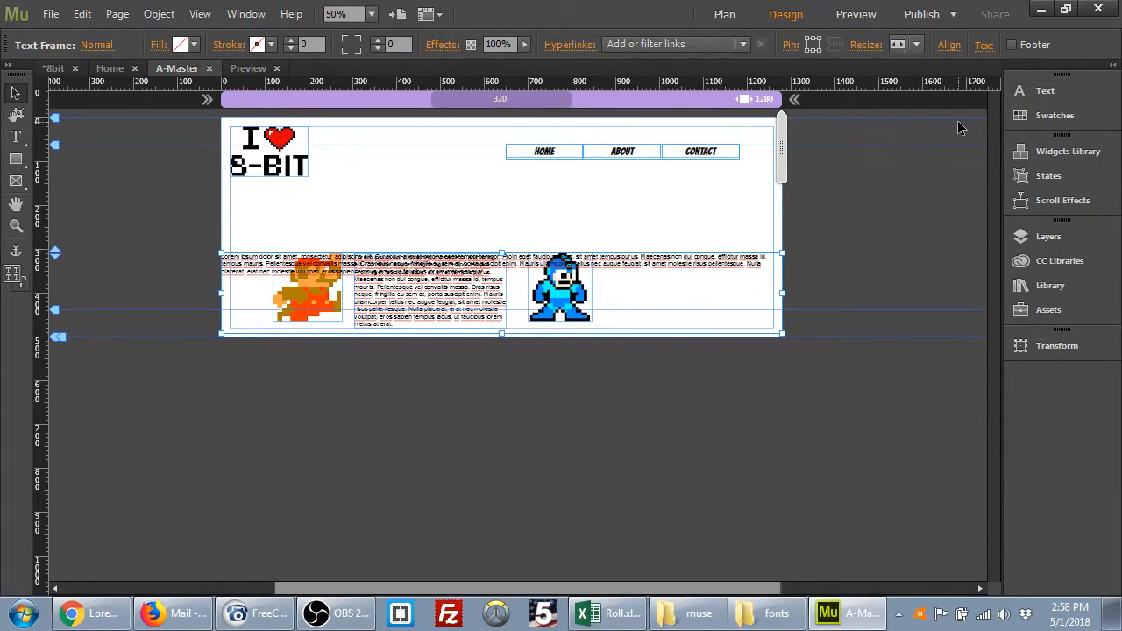
click(914, 46)
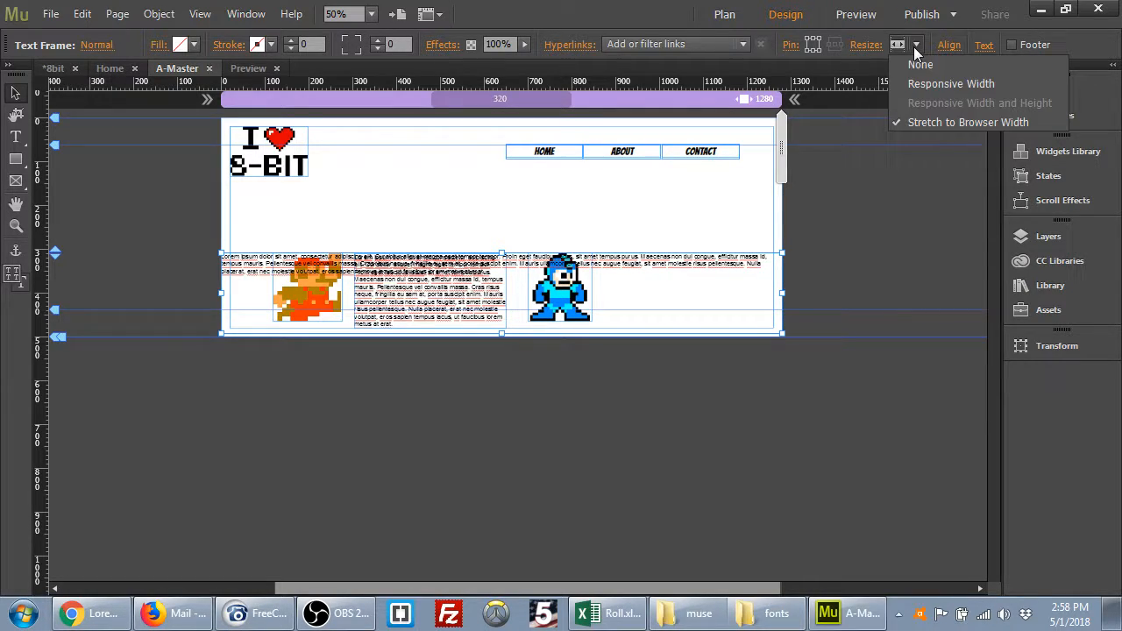
click(930, 83)
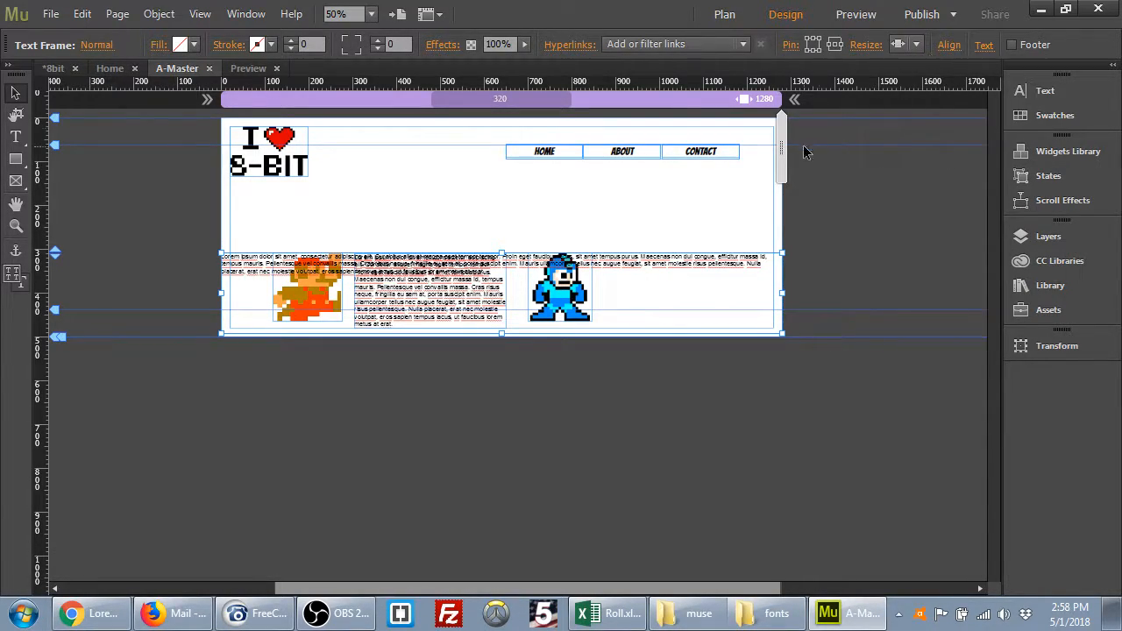
click(897, 47)
click(921, 70)
click(894, 195)
key(ctrl+z)
key(ctrl+z)
key(ctrl+z)
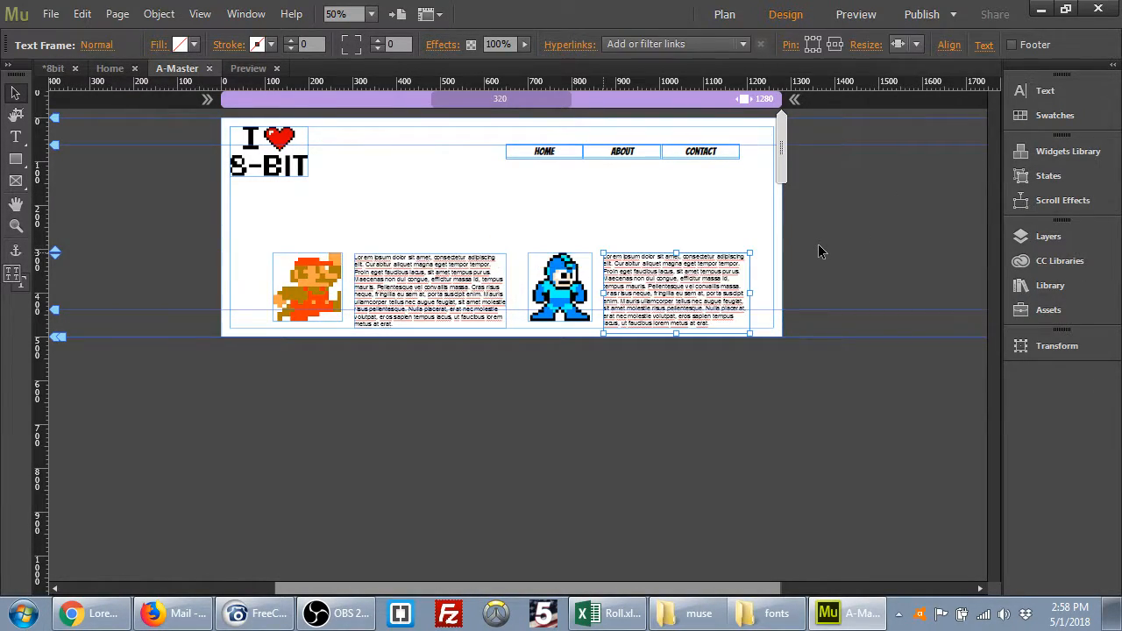
Set the Mega Man text frame's resize option to Responsive Width.
click(914, 44)
click(915, 83)
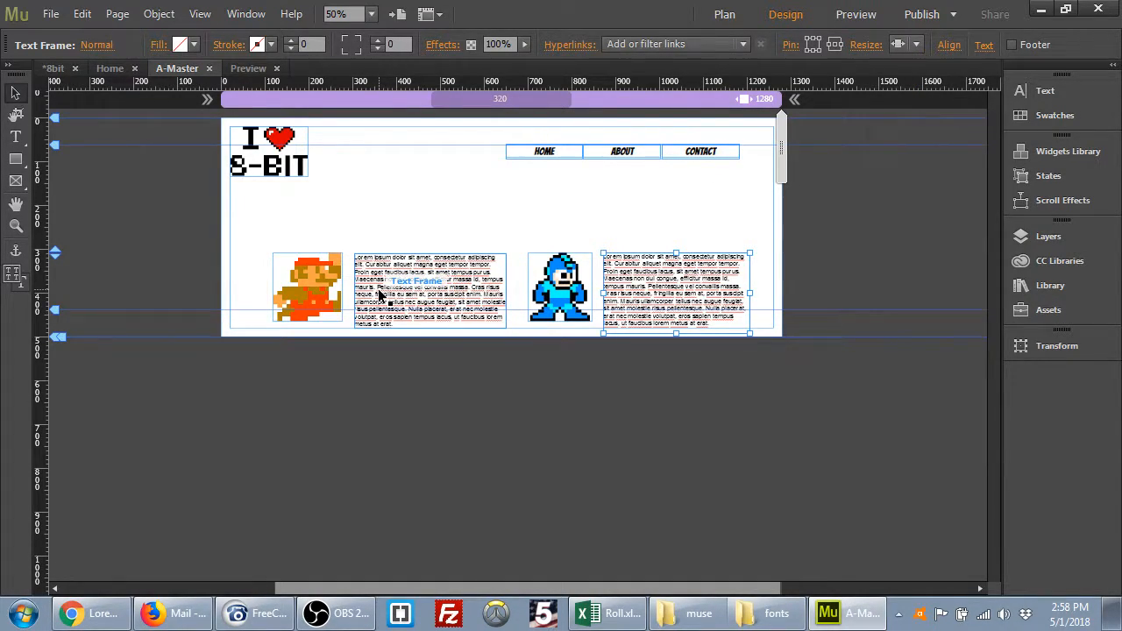
Extend the master page by moving the page bottom to about 750 px, the browser bottom to about 800 px and the footer guide to about 675 px.
click(325, 280)
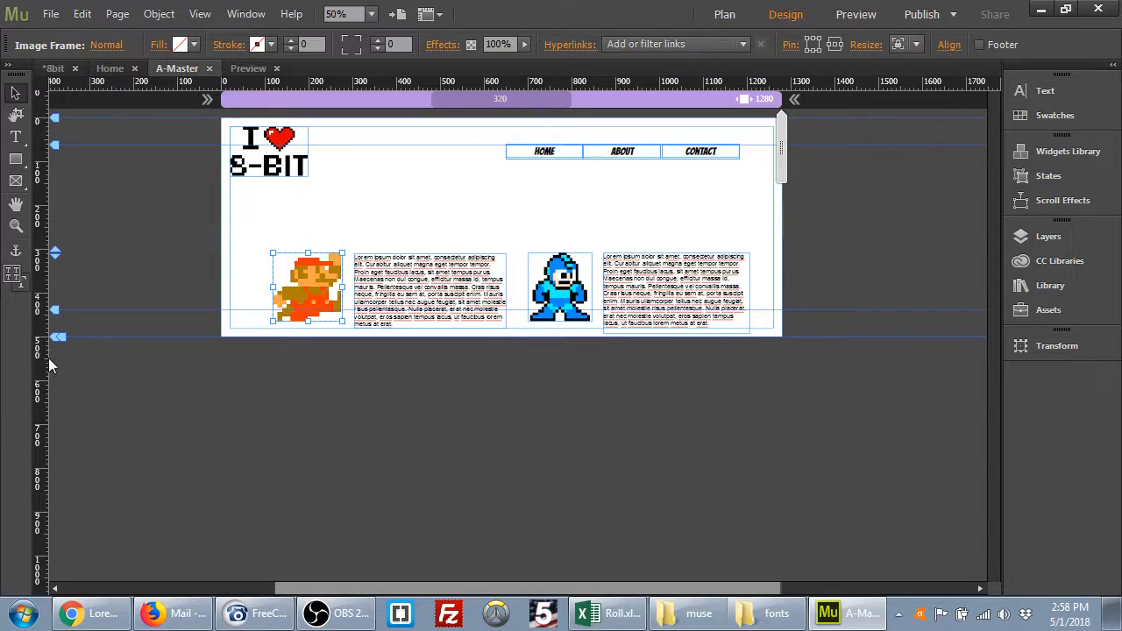
drag(57, 336, 53, 435)
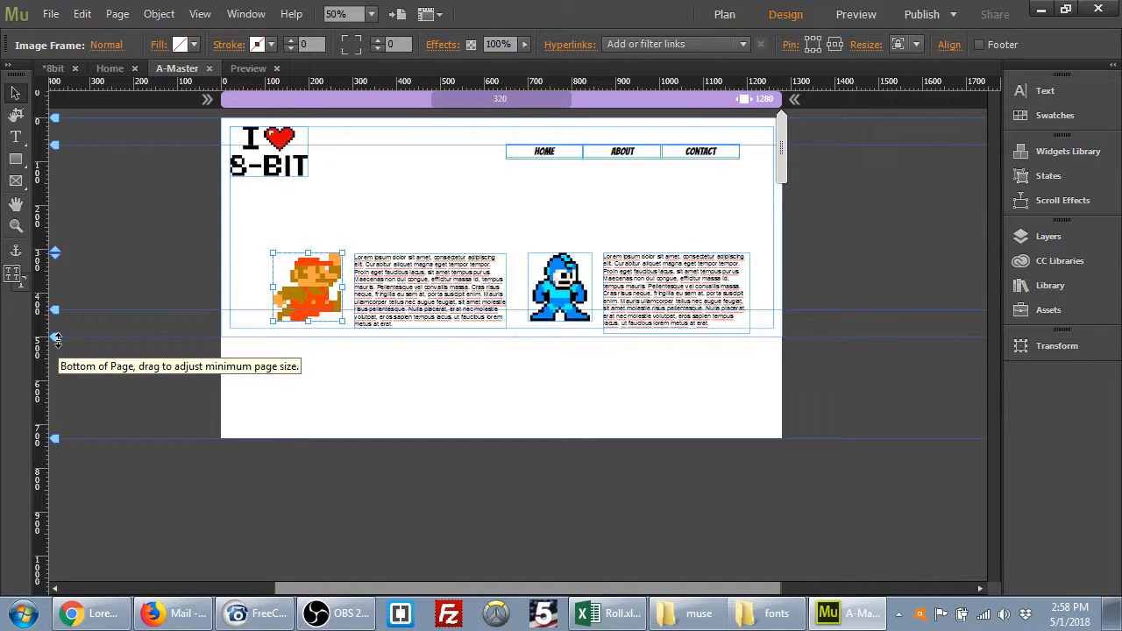
drag(56, 340, 57, 449)
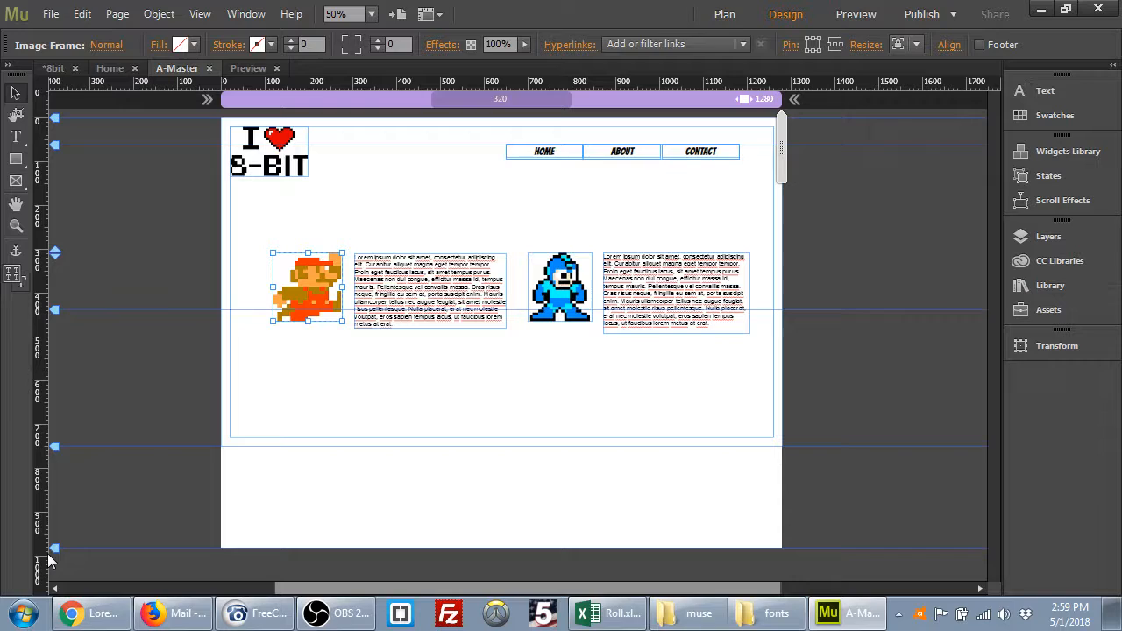
drag(53, 548, 52, 467)
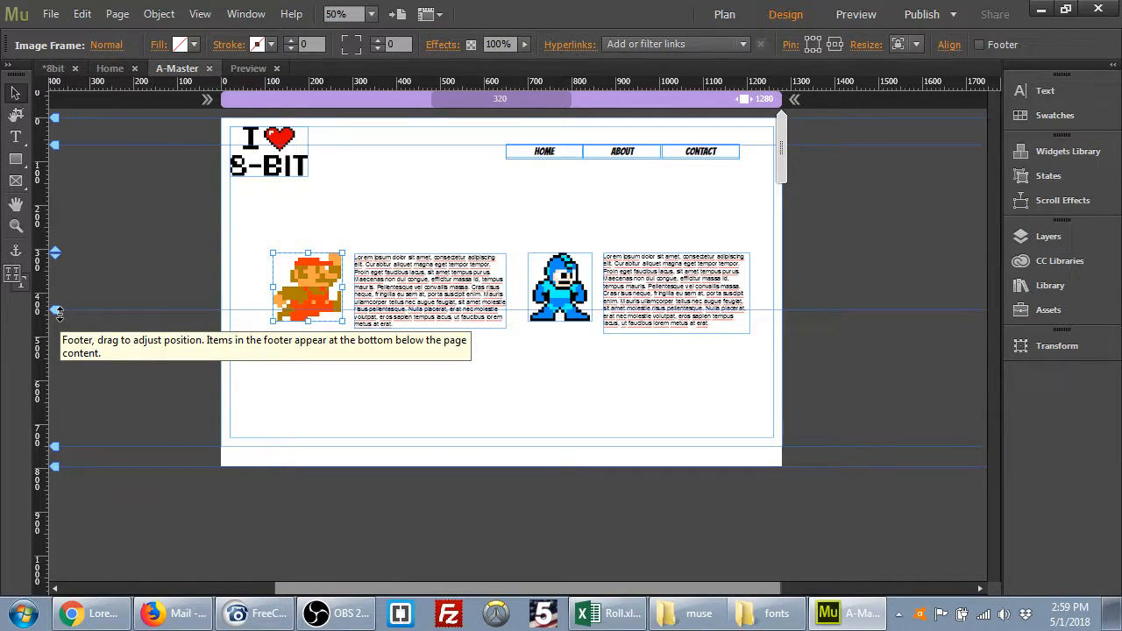
drag(57, 312, 55, 416)
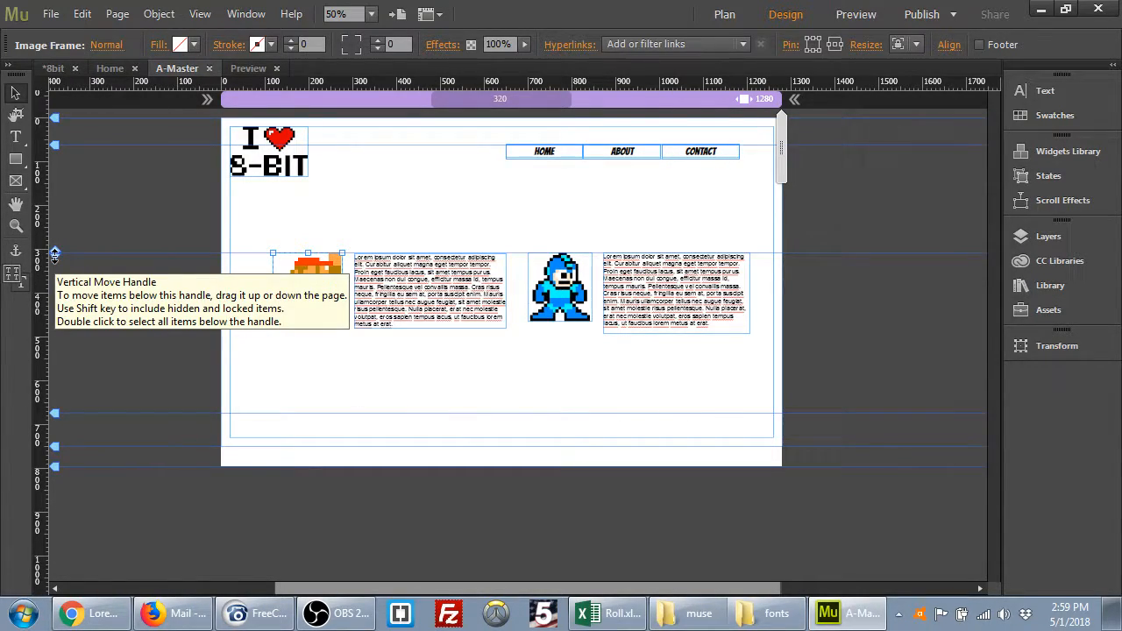
Move the Mario and Mega Man images and their text frames down to about 500 px, just above the footer guide, and save the site.
drag(312, 296, 311, 381)
drag(426, 315, 417, 389)
drag(561, 298, 557, 383)
drag(709, 298, 698, 373)
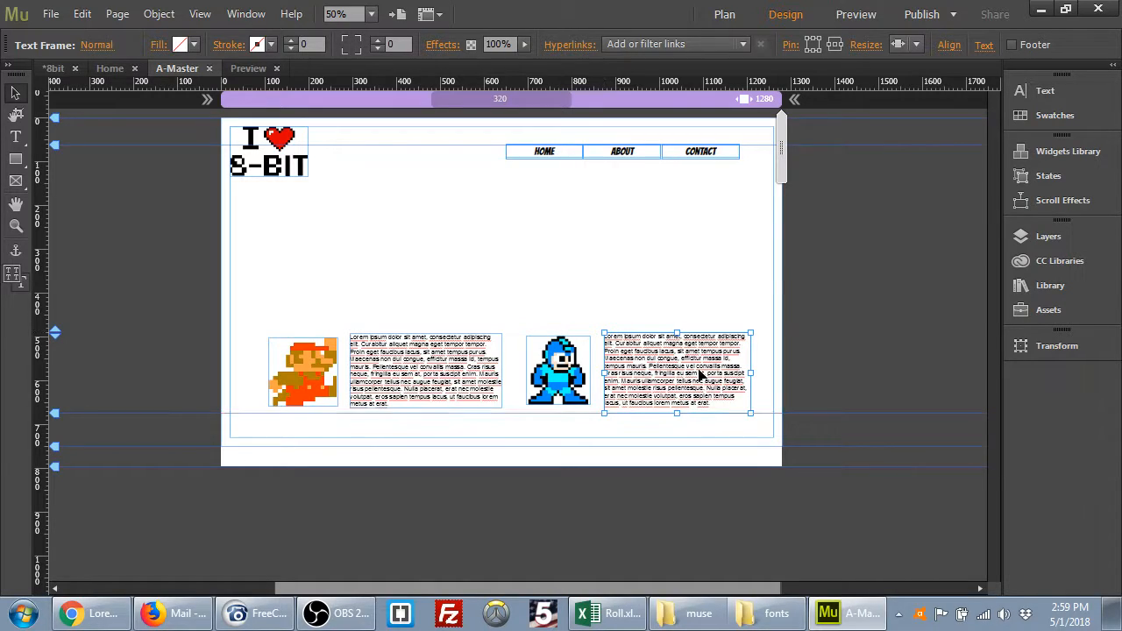
key(ctrl+s)
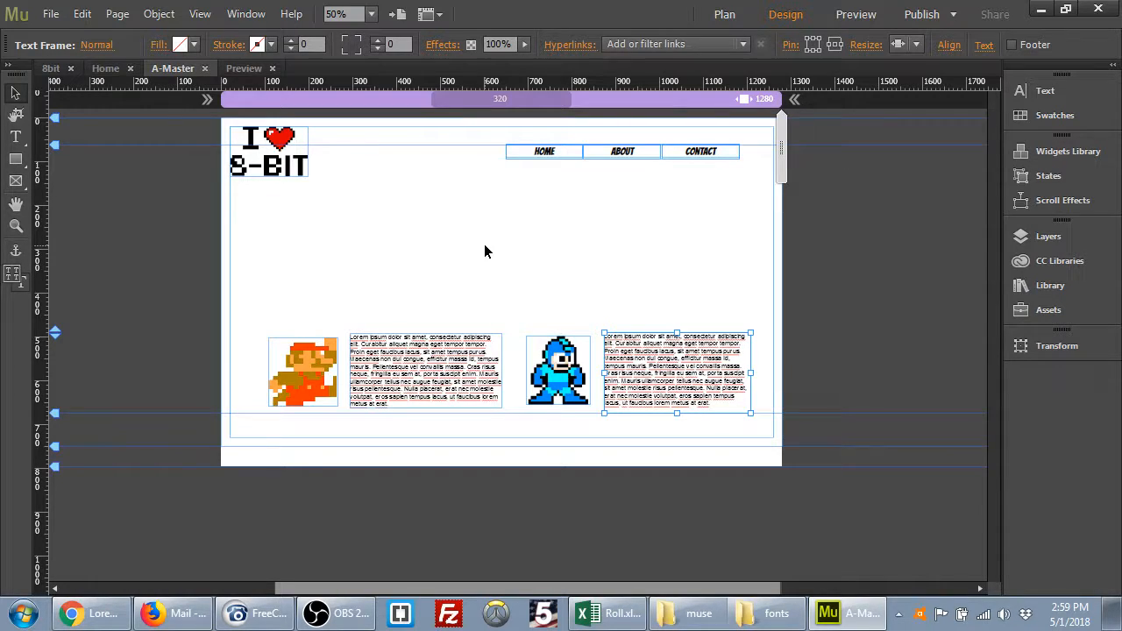
Preview the page and check how the images and text respond at narrower and full window widths.
click(855, 15)
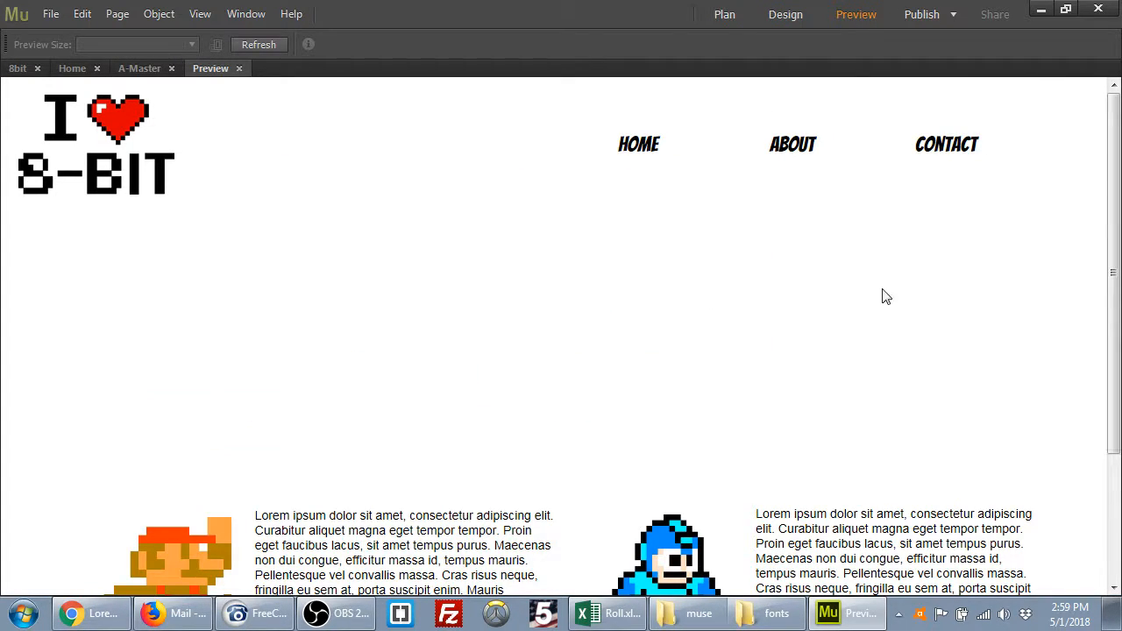
scroll(1111, 293, down, 2)
drag(1112, 399, 1111, 245)
click(1065, 9)
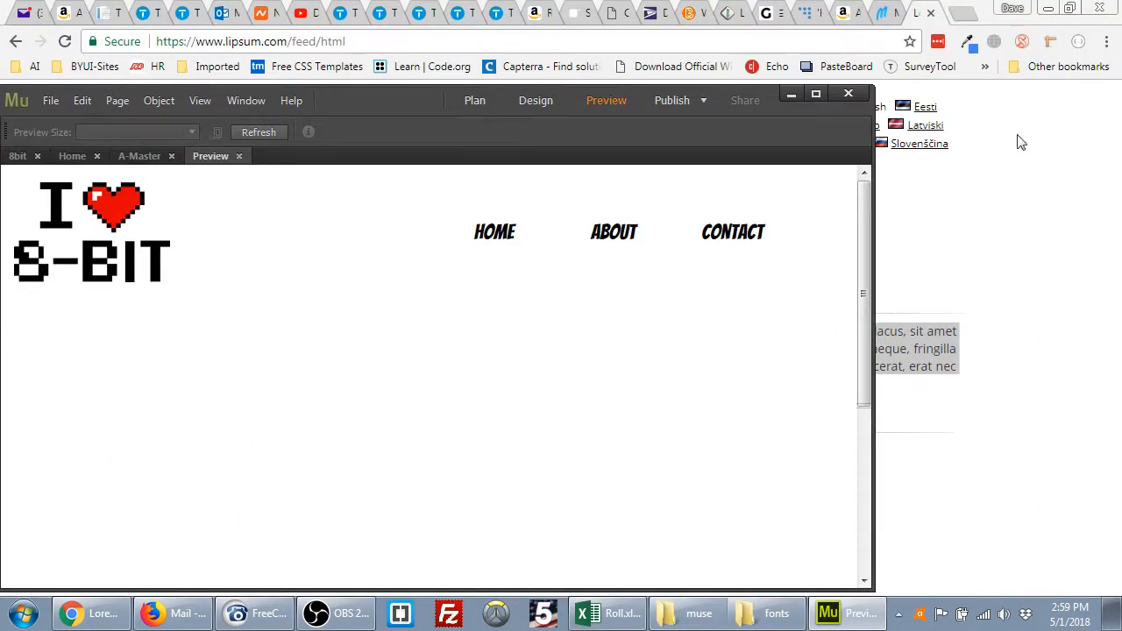
scroll(869, 254, down, 5)
click(875, 272)
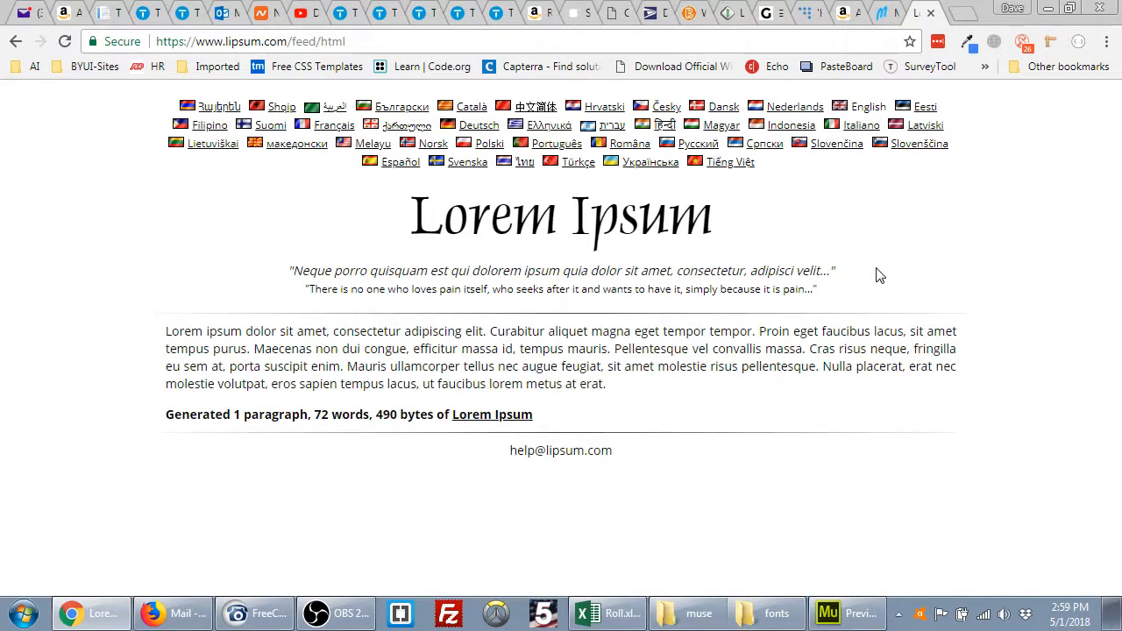
click(854, 612)
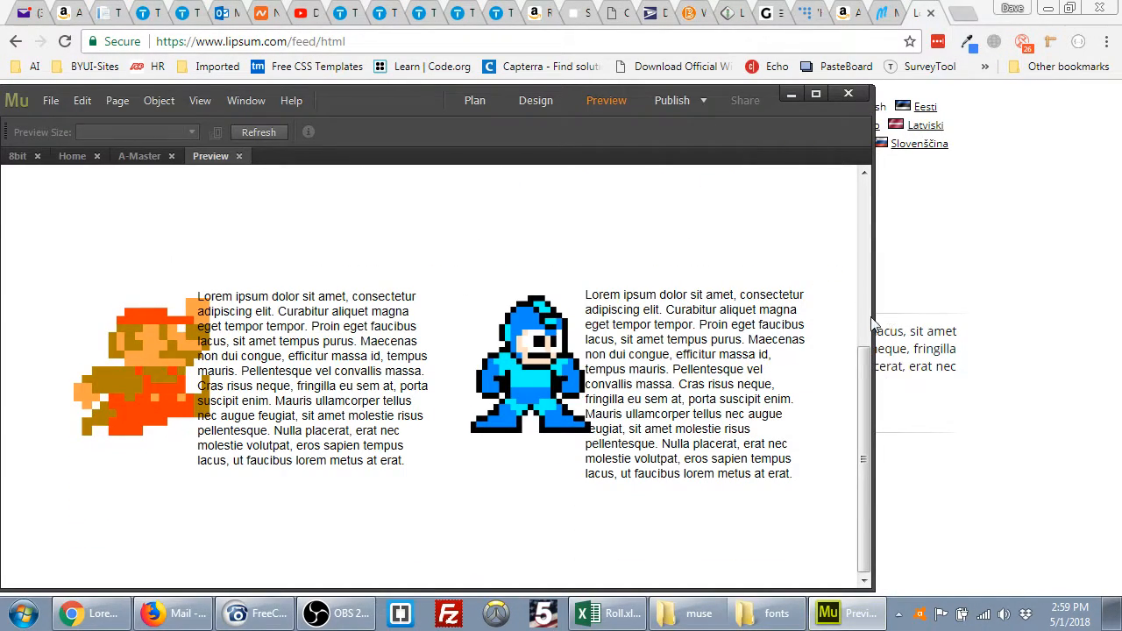
drag(873, 321, 1047, 326)
click(989, 94)
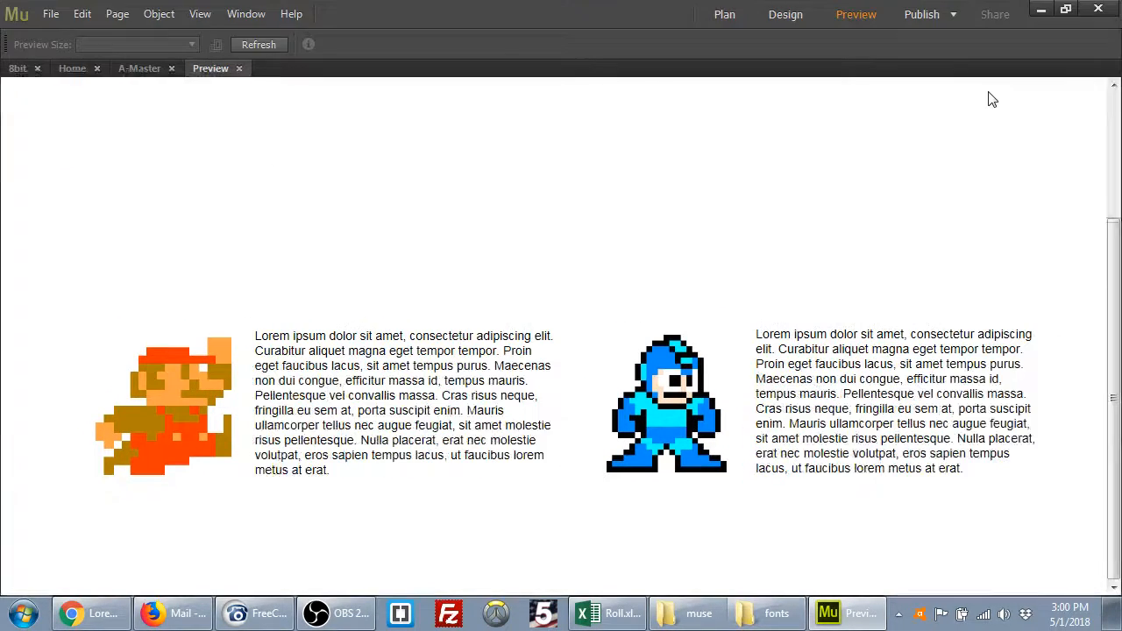
scroll(964, 223, up, 2)
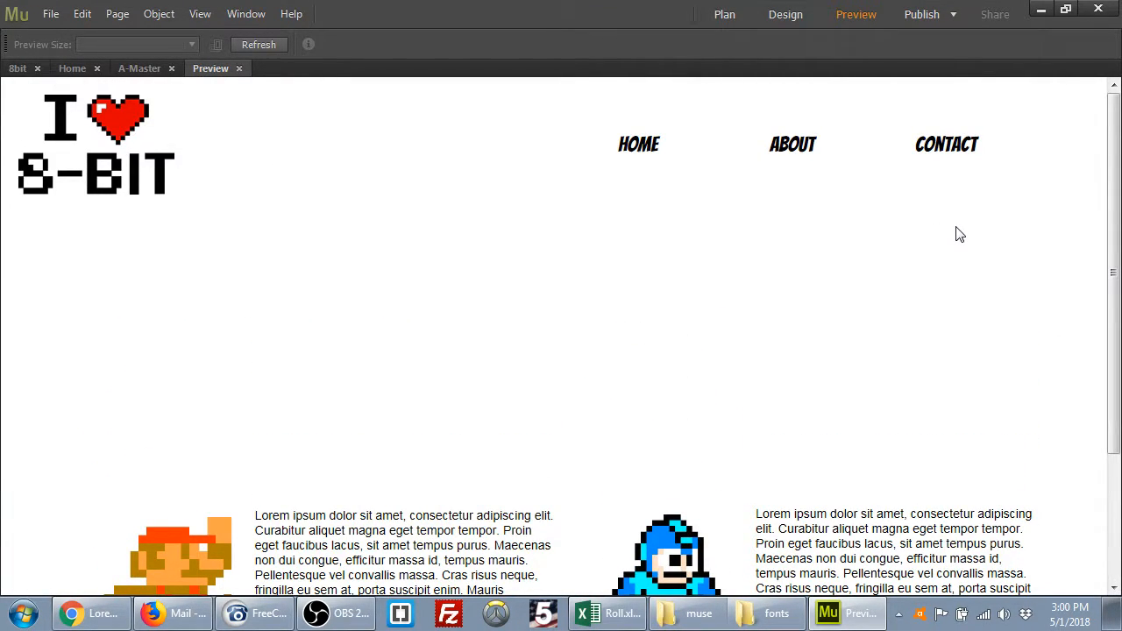
click(788, 19)
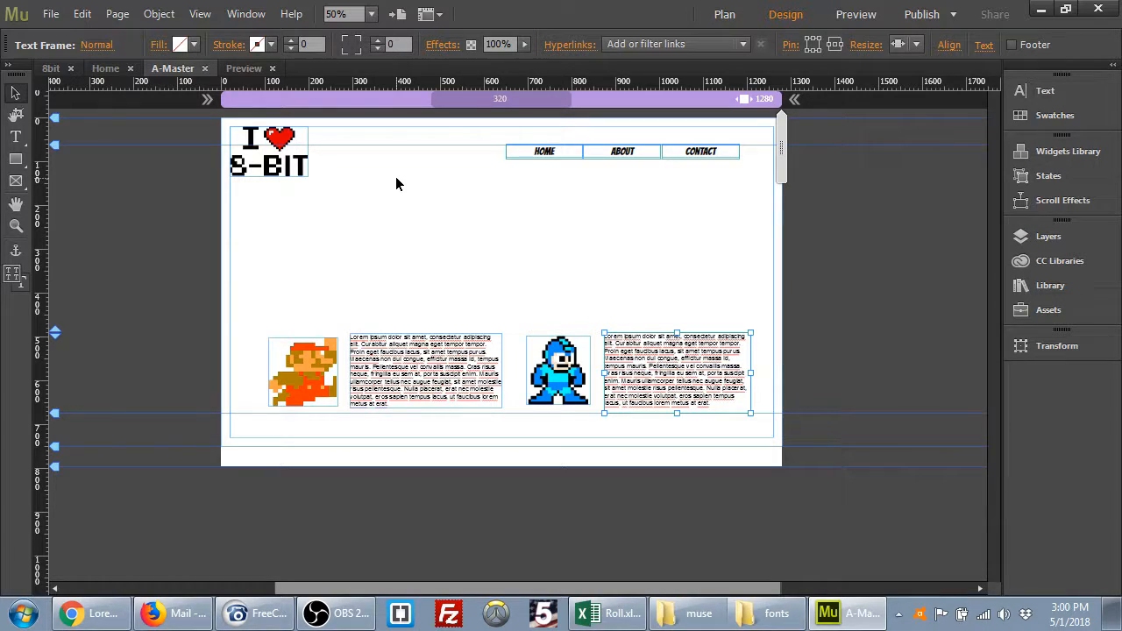
Try a bright green browser fill on the master page and return it to white.
click(421, 239)
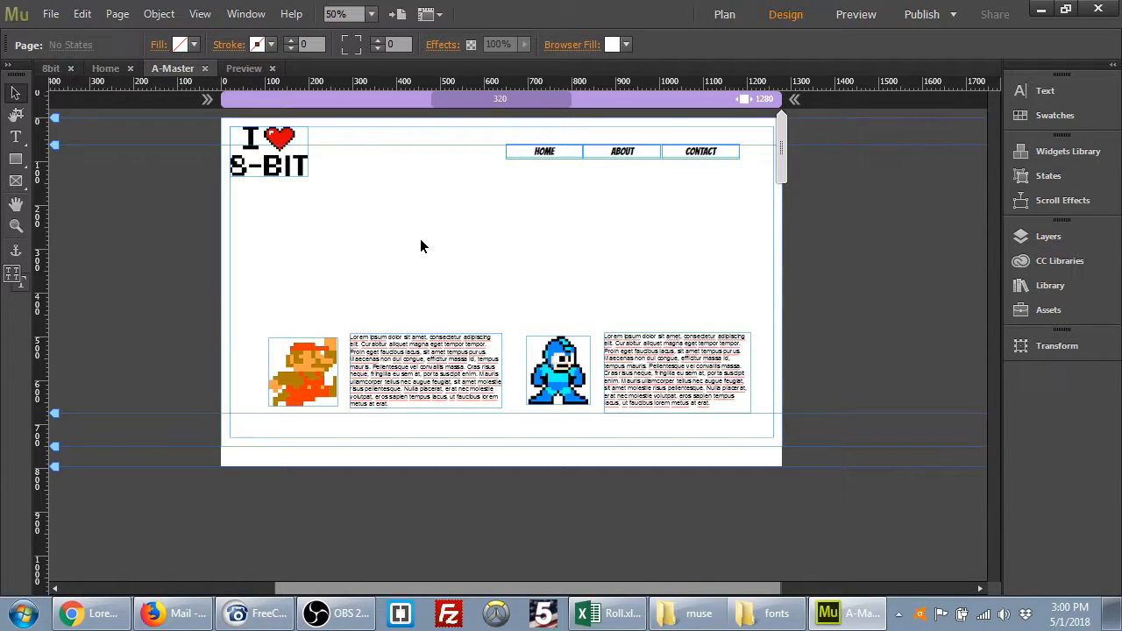
click(626, 45)
drag(695, 165, 668, 183)
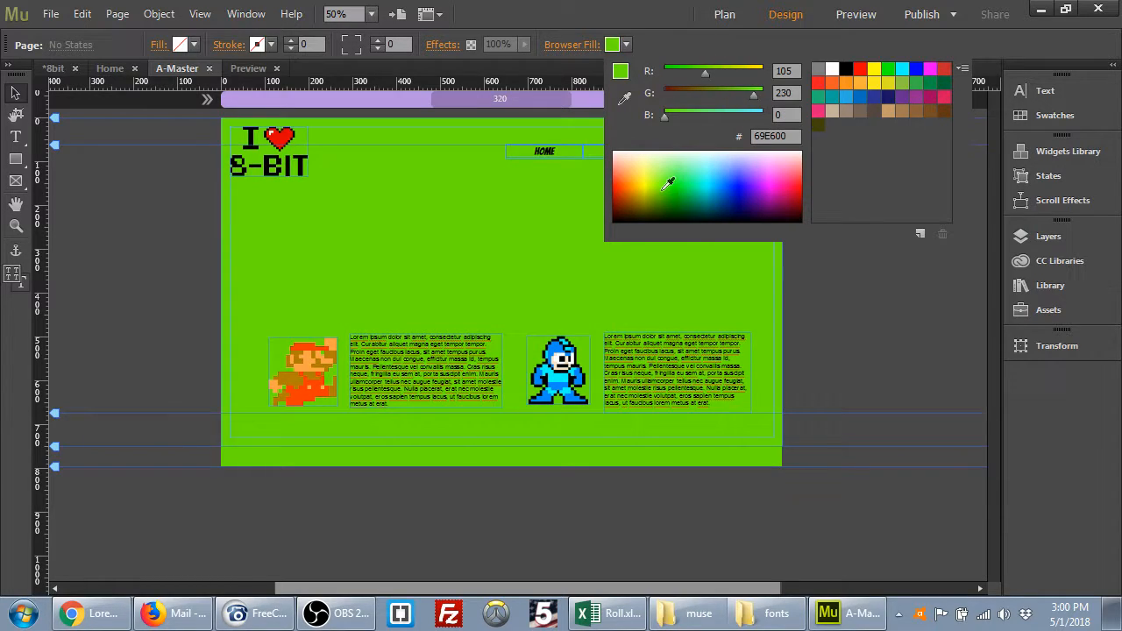
click(832, 71)
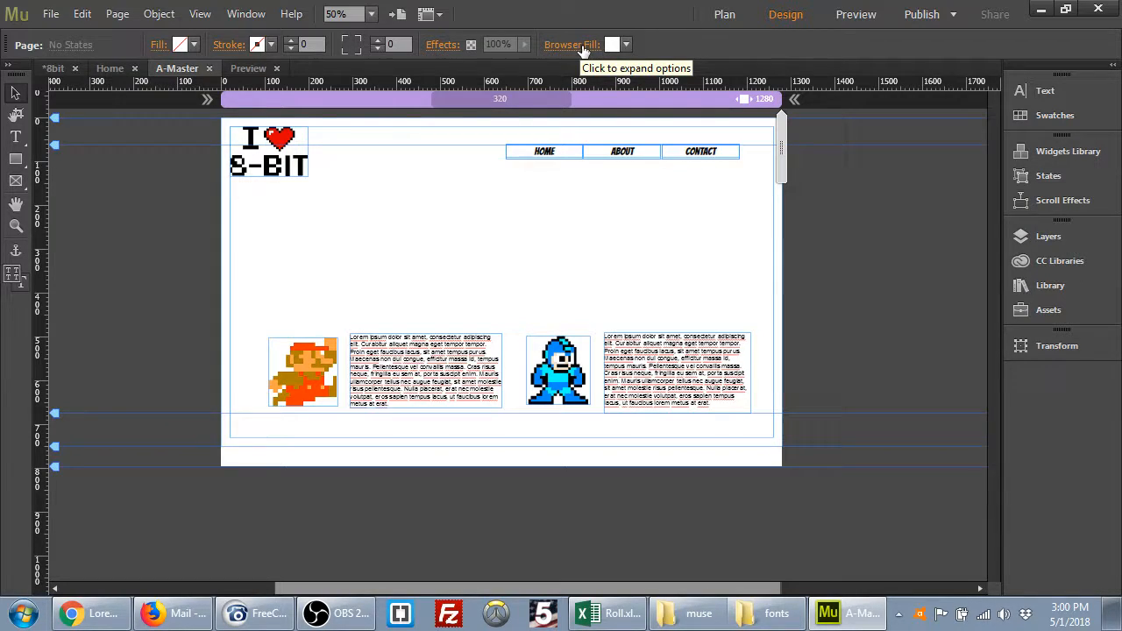
Add portal.gif as the browser fill's background image and set its position to the centre.
click(571, 44)
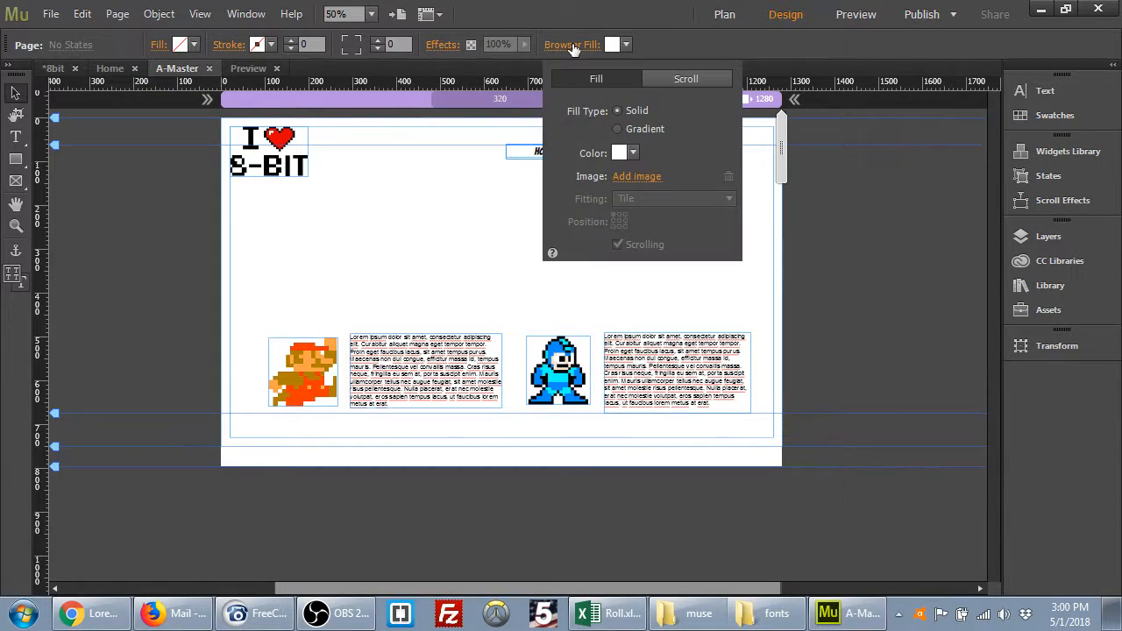
click(655, 178)
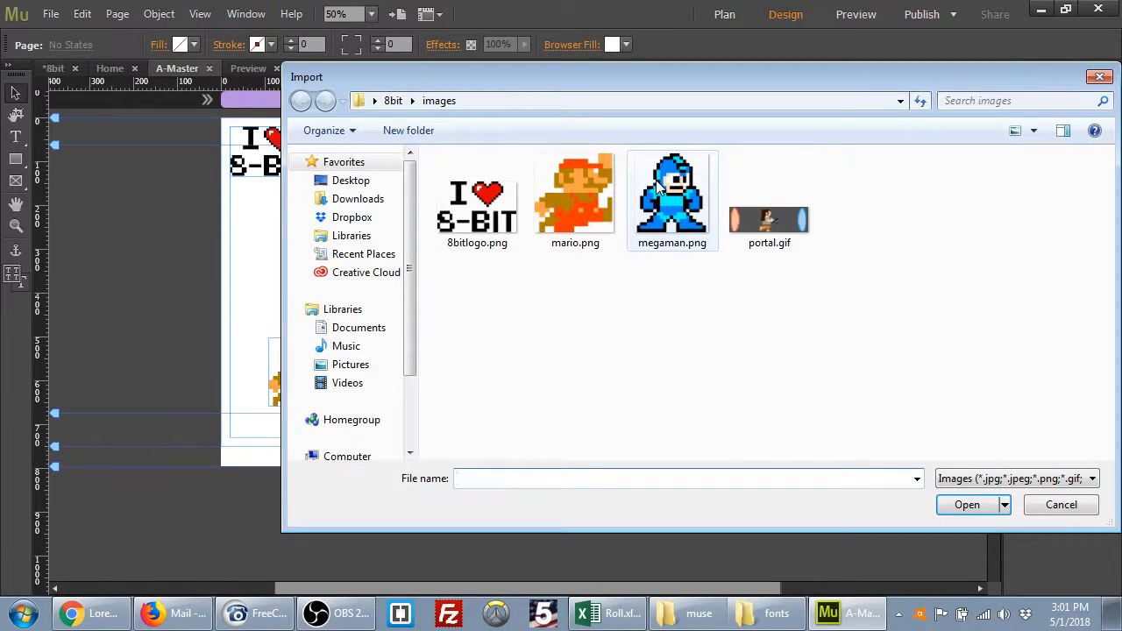
double_click(786, 221)
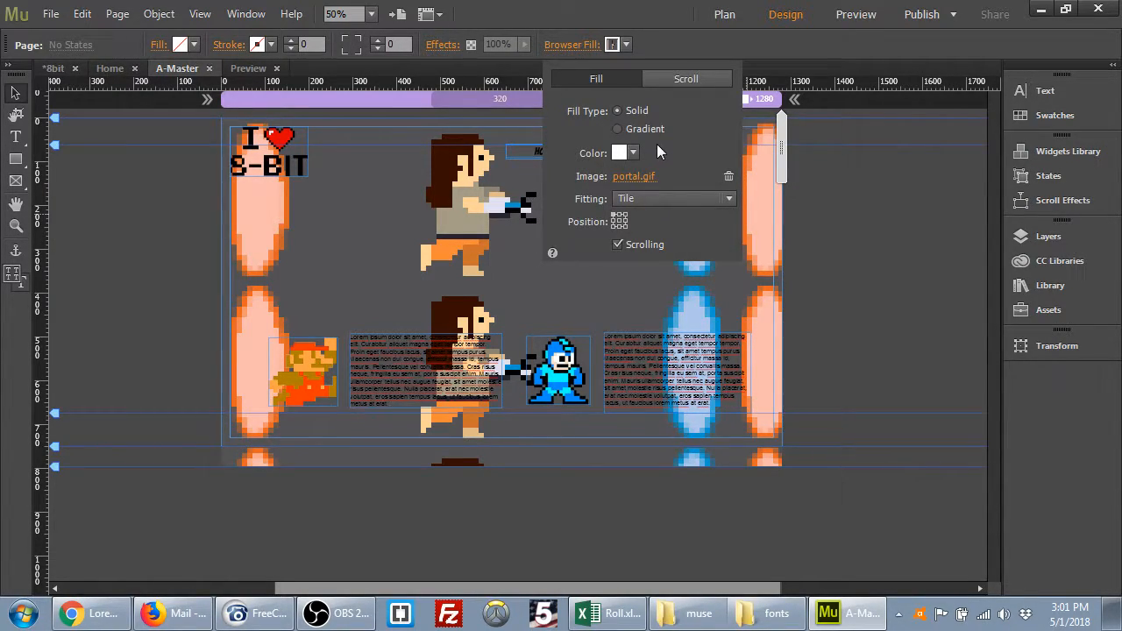
click(620, 224)
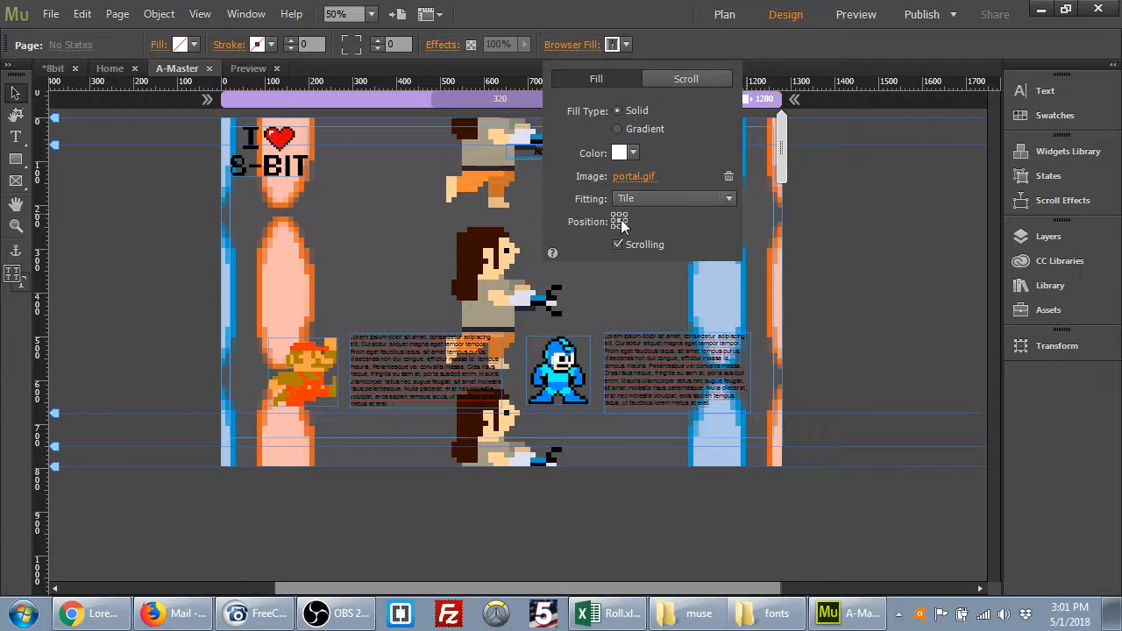
Try Scale to Fill on the background image and settle on Scale to Fit as its fitting.
click(623, 198)
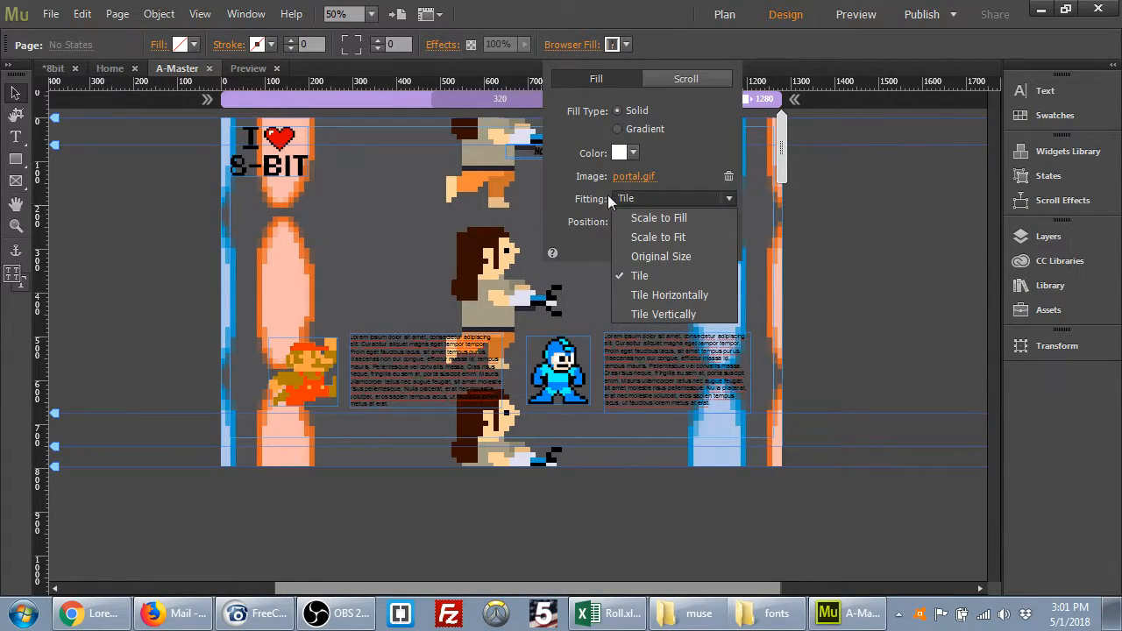
click(656, 219)
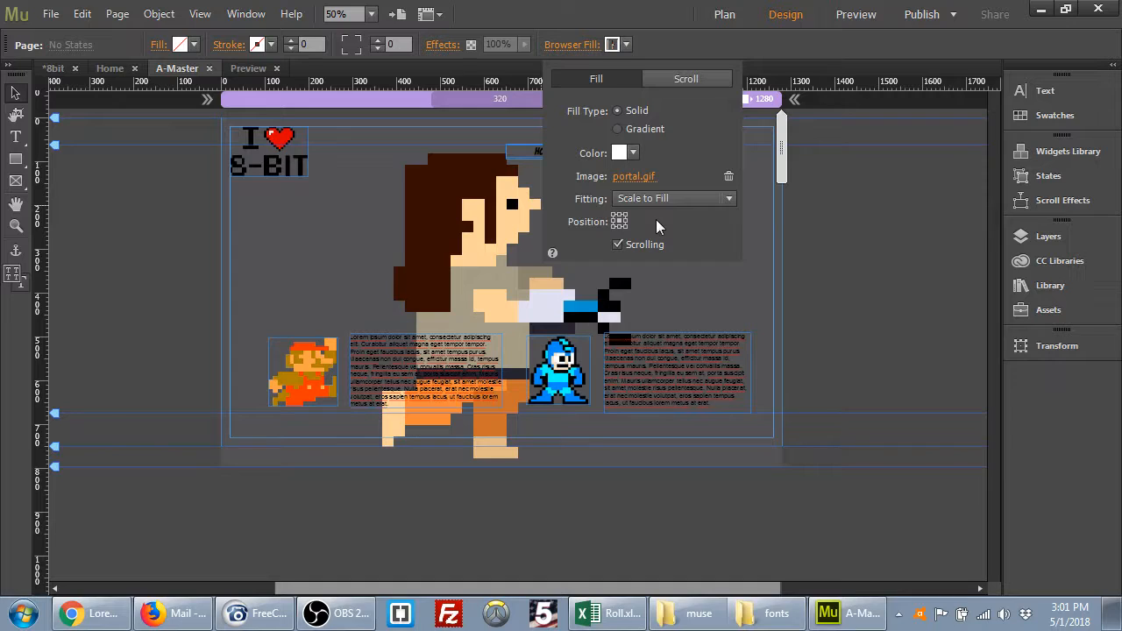
click(660, 202)
click(663, 239)
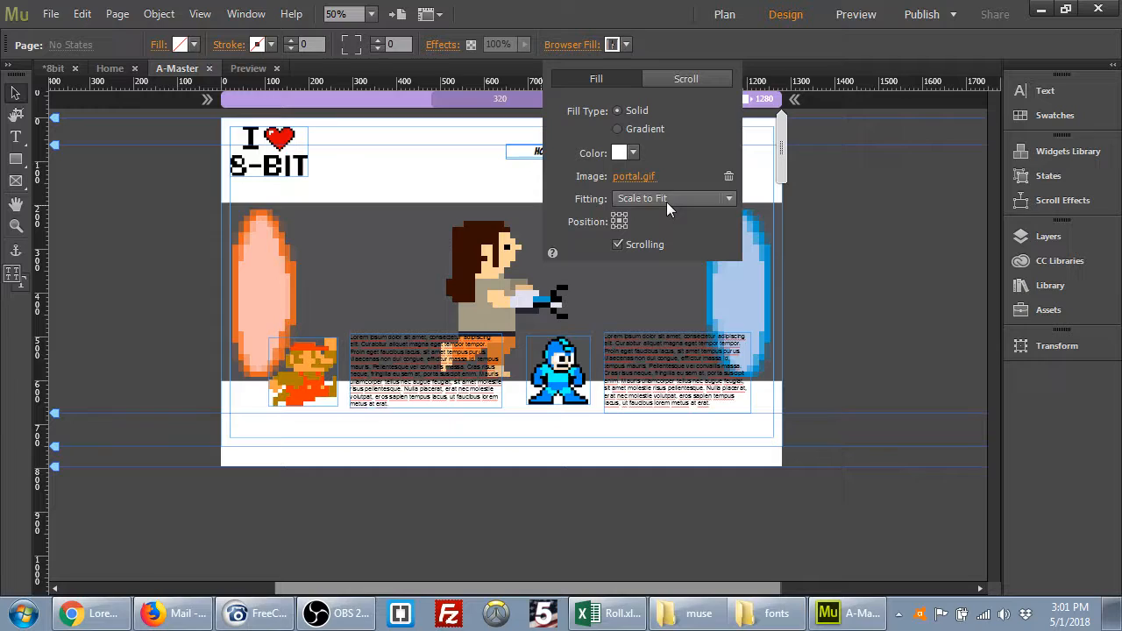
Try the blue 0064FF as the browser fill colour behind the image and return it to white.
click(633, 153)
click(738, 291)
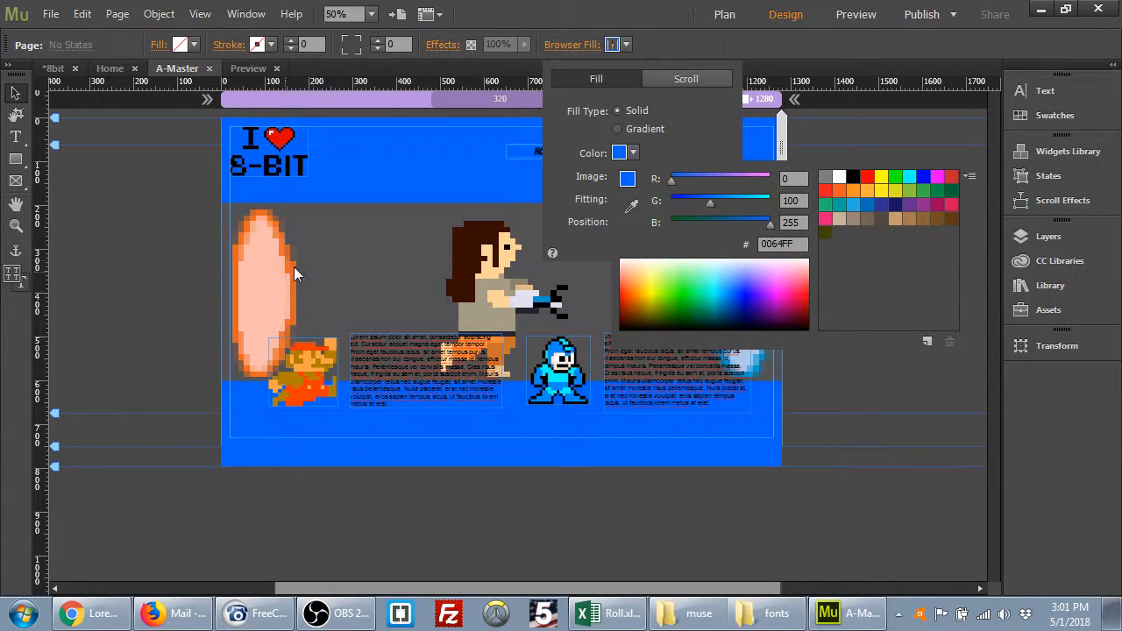
click(837, 178)
click(704, 129)
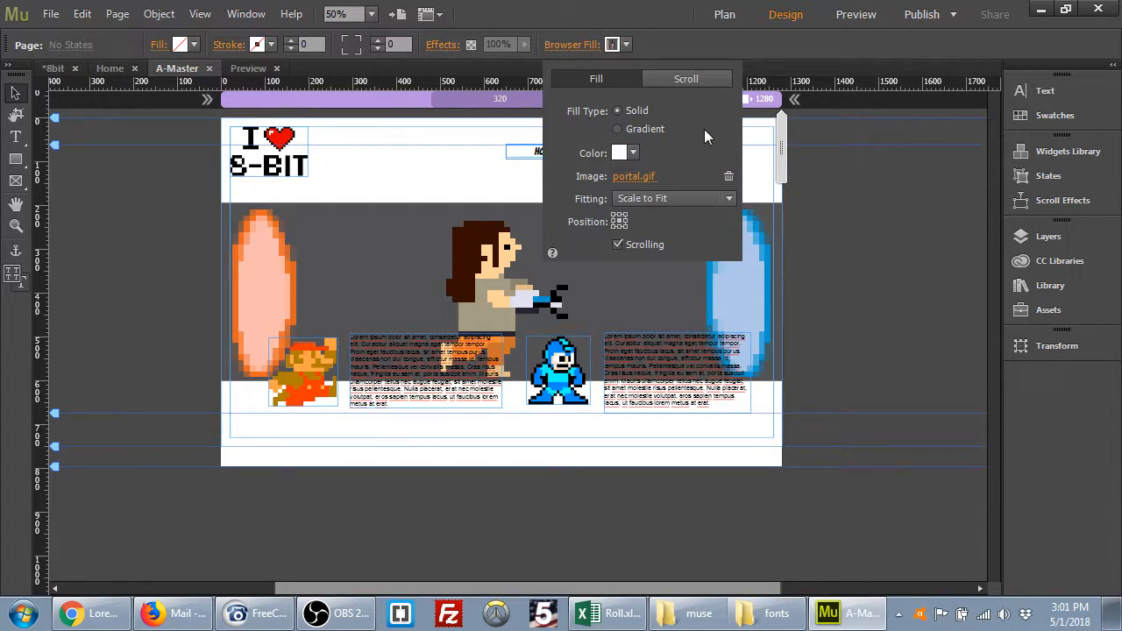
Try the top-centre and bottom-centre positions for the background image and return it to the centre.
click(618, 220)
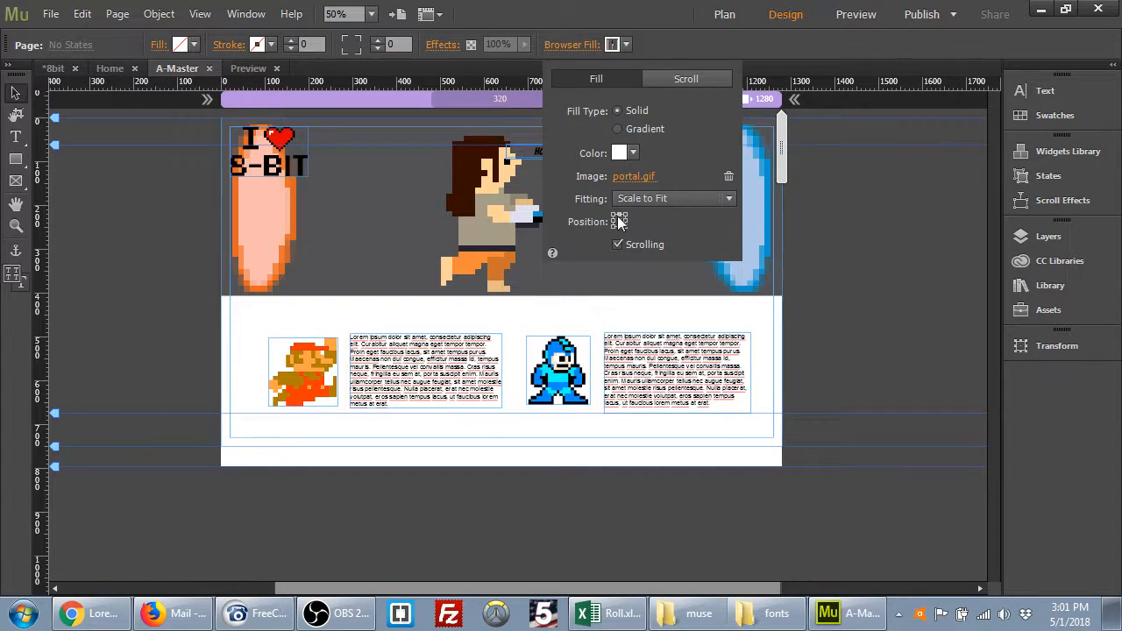
click(619, 226)
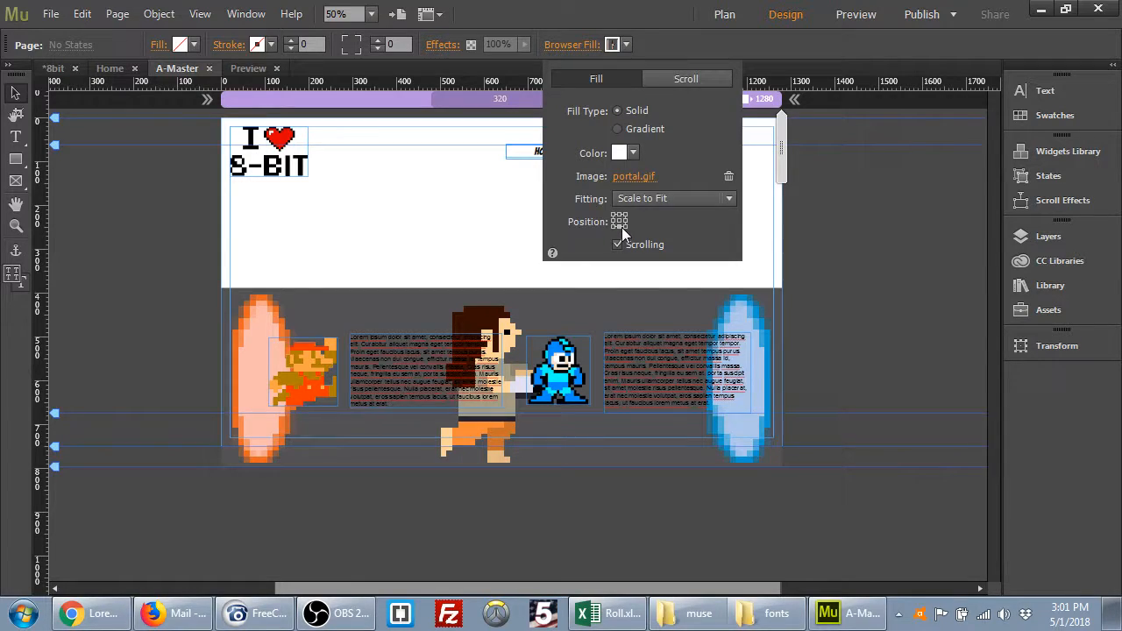
click(619, 220)
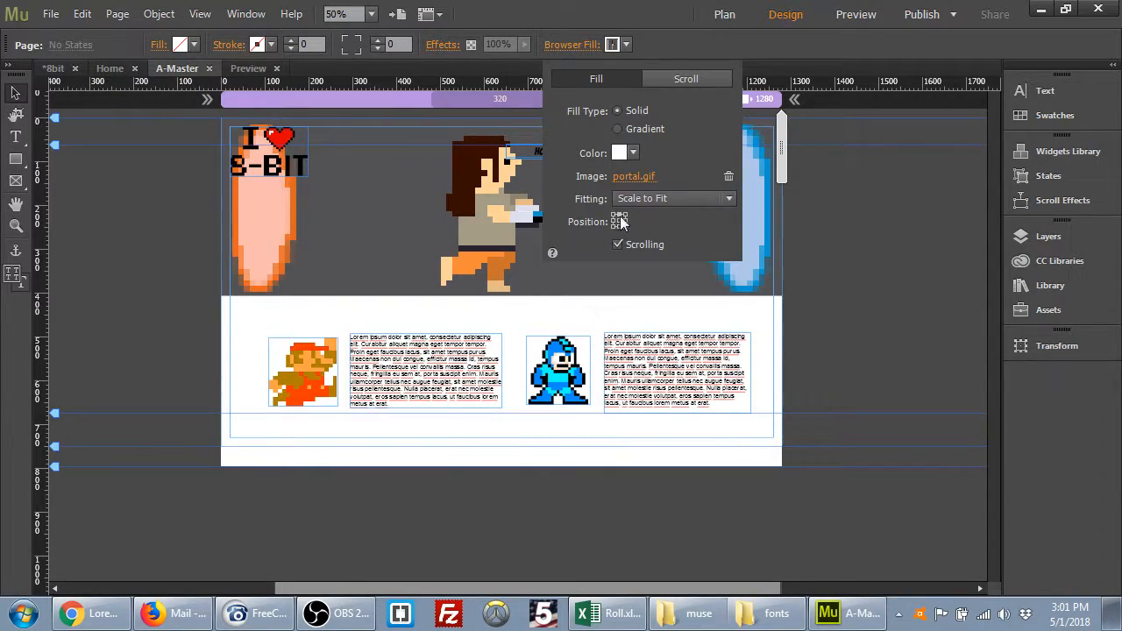
click(619, 224)
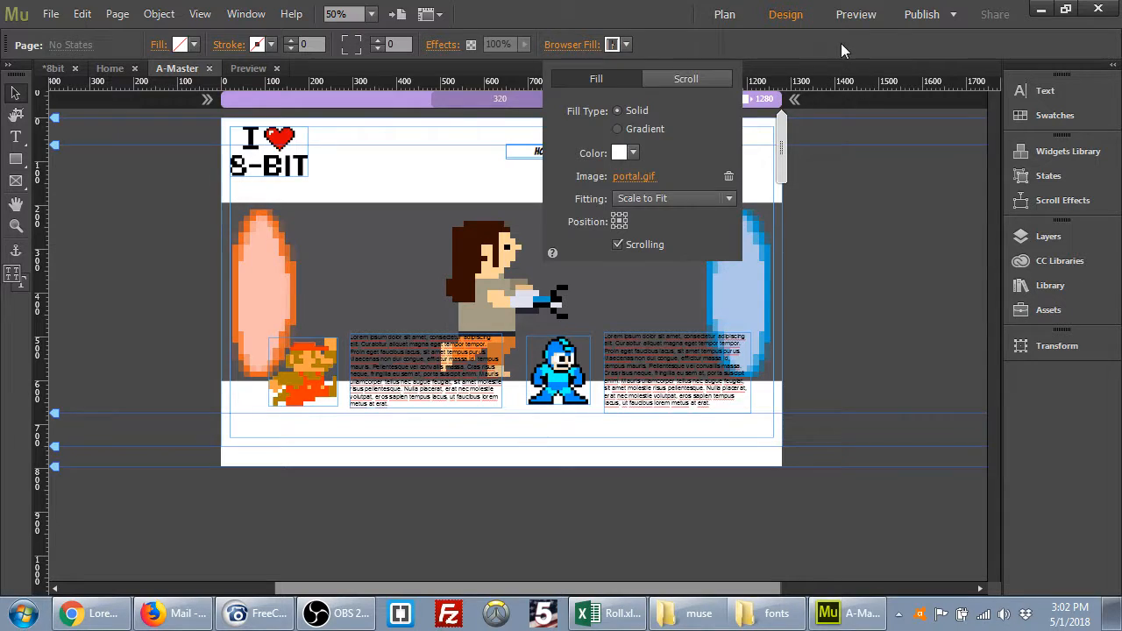
Preview the page and scroll through it to check how the animated background image behaves.
click(854, 14)
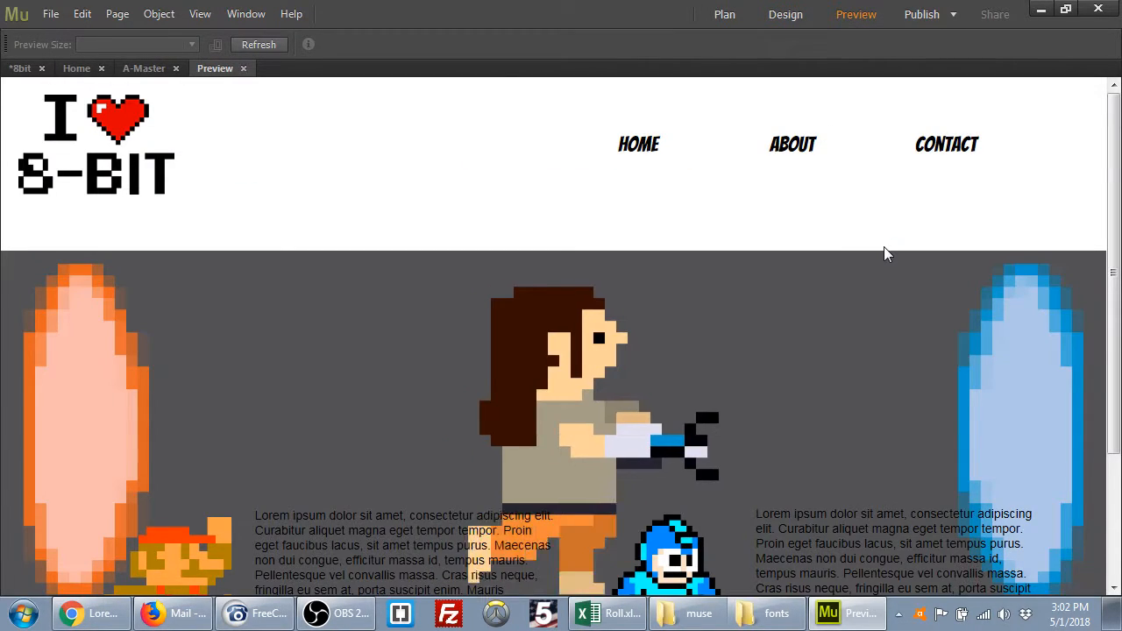
drag(1114, 235, 1120, 364)
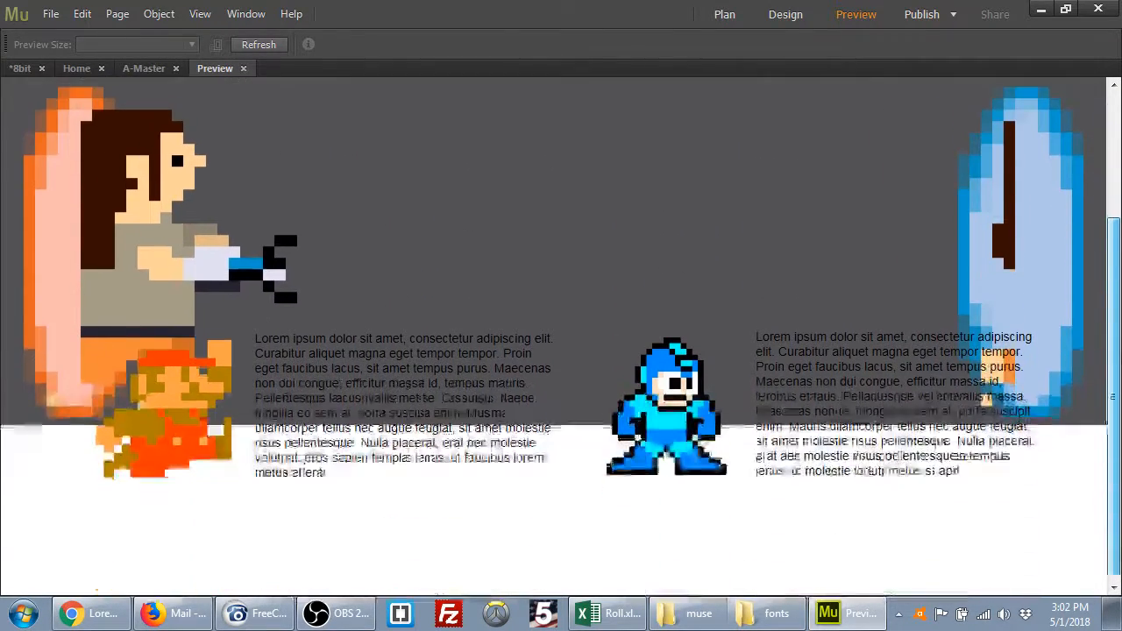
drag(1119, 364, 1081, 193)
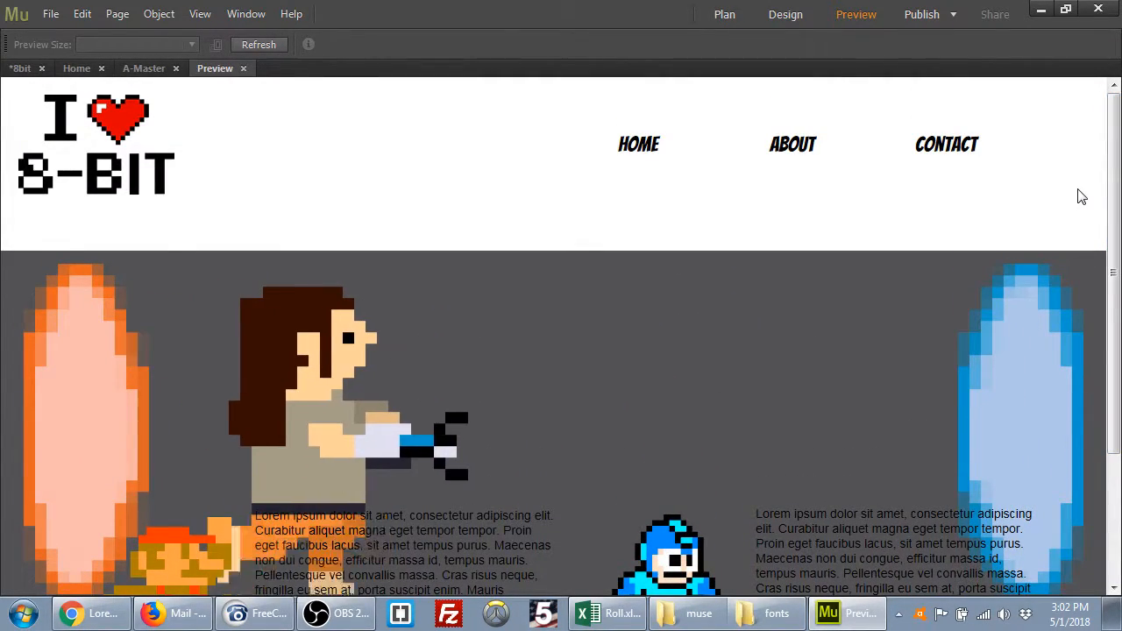
click(782, 14)
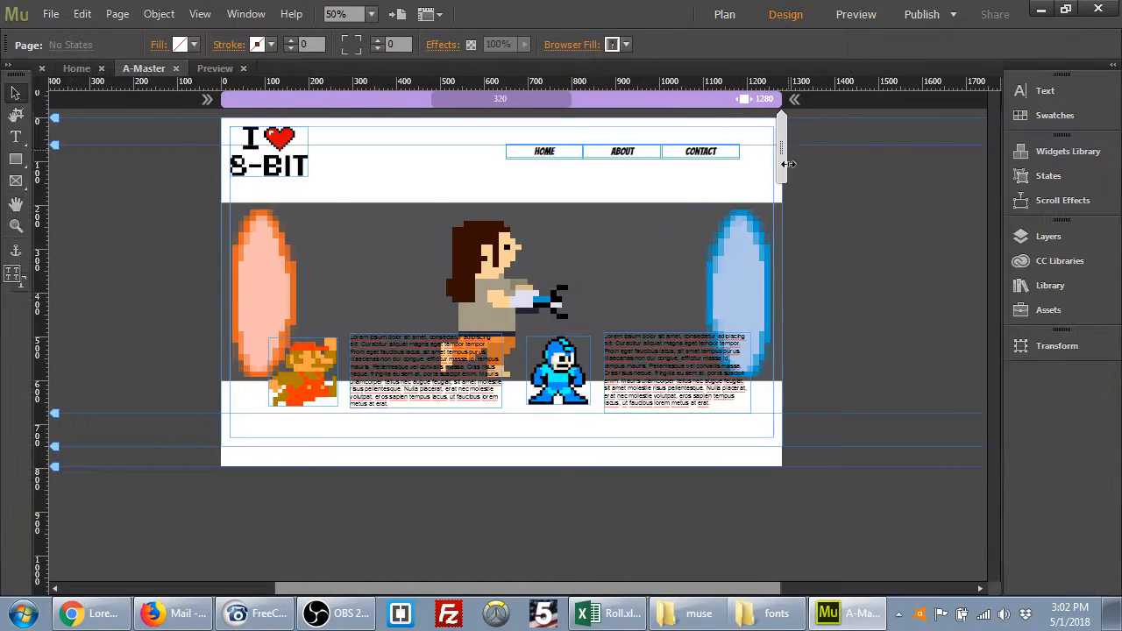
Turn off Scrolling for the browser fill's background image.
click(578, 44)
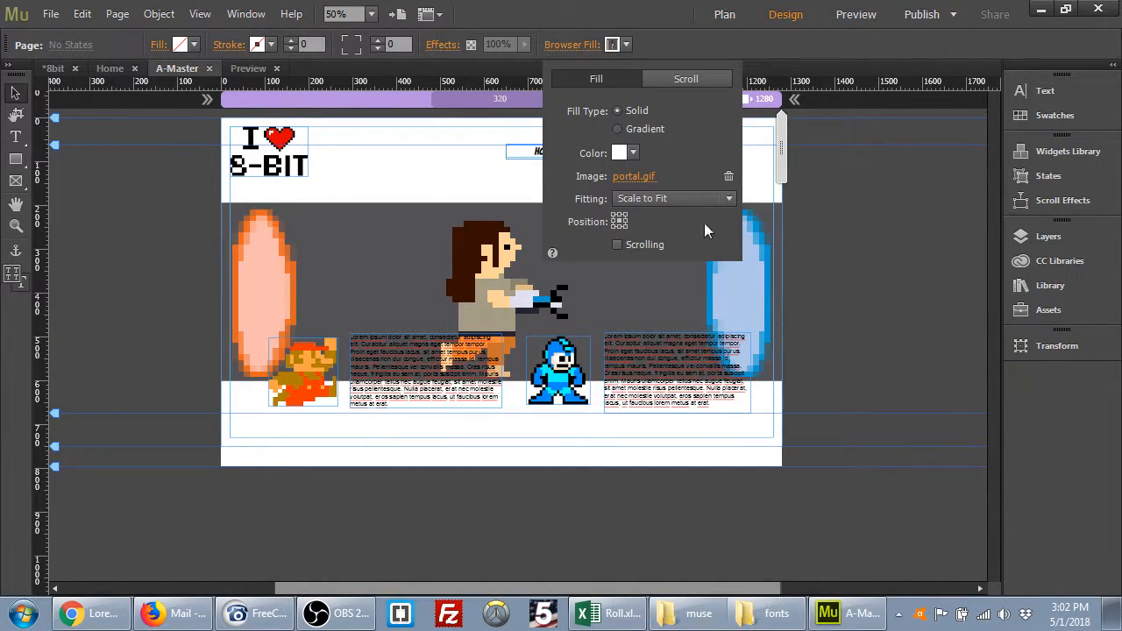
Preview the page to check how the portal.gif background behaves with Scrolling turned off, and return to the master page's design.
click(858, 19)
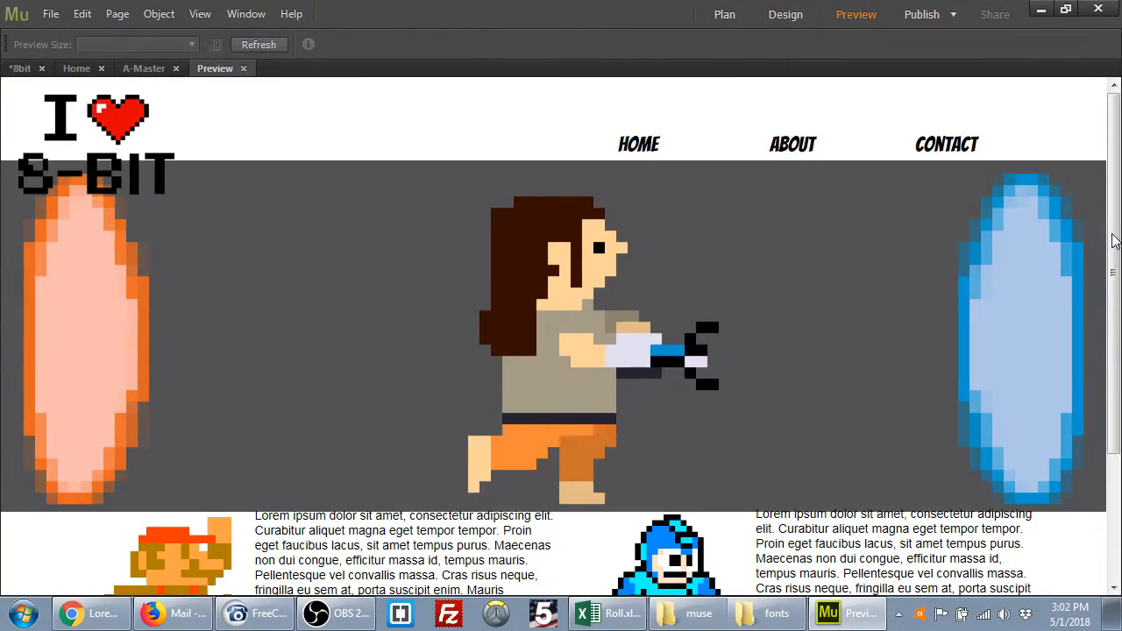
drag(1115, 241, 1095, 186)
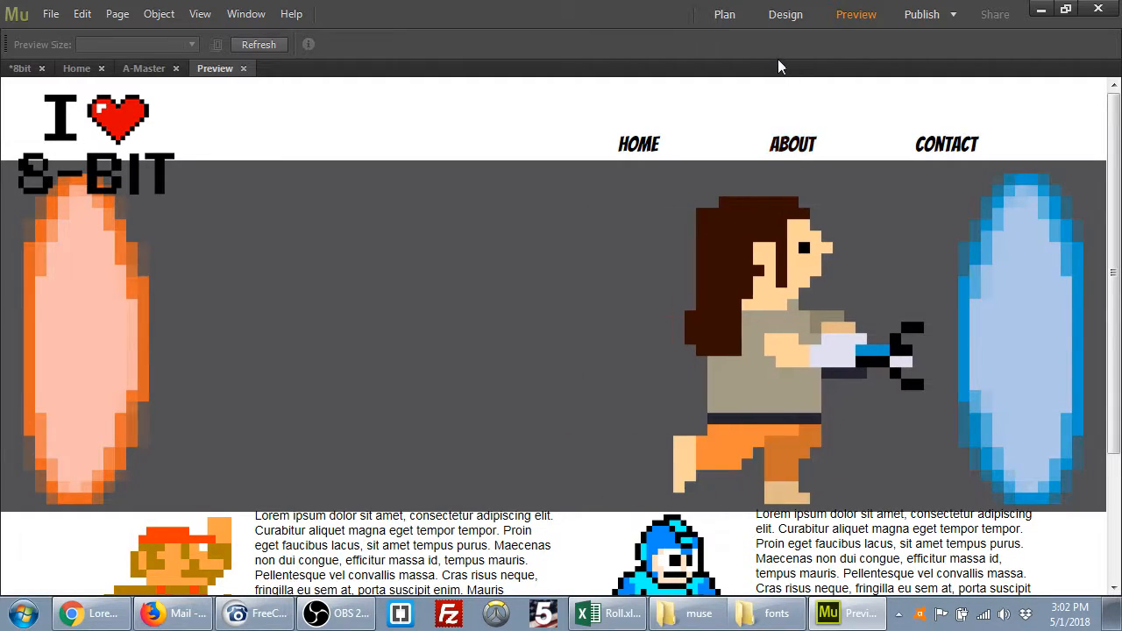
click(779, 17)
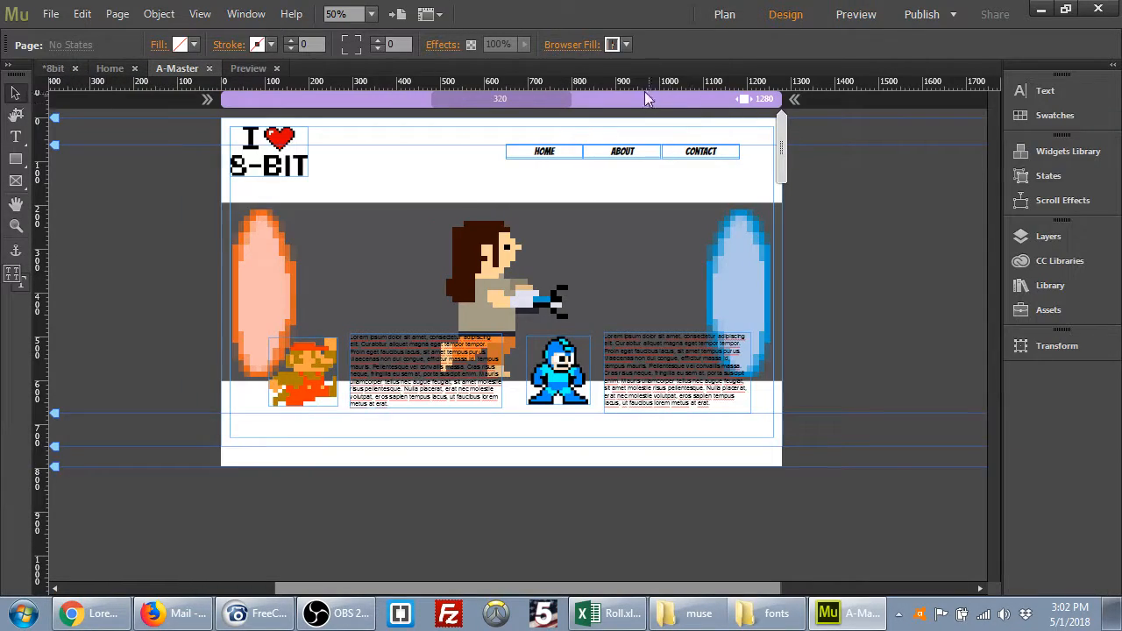
Remove portal.gif from the master page's browser fill.
click(564, 47)
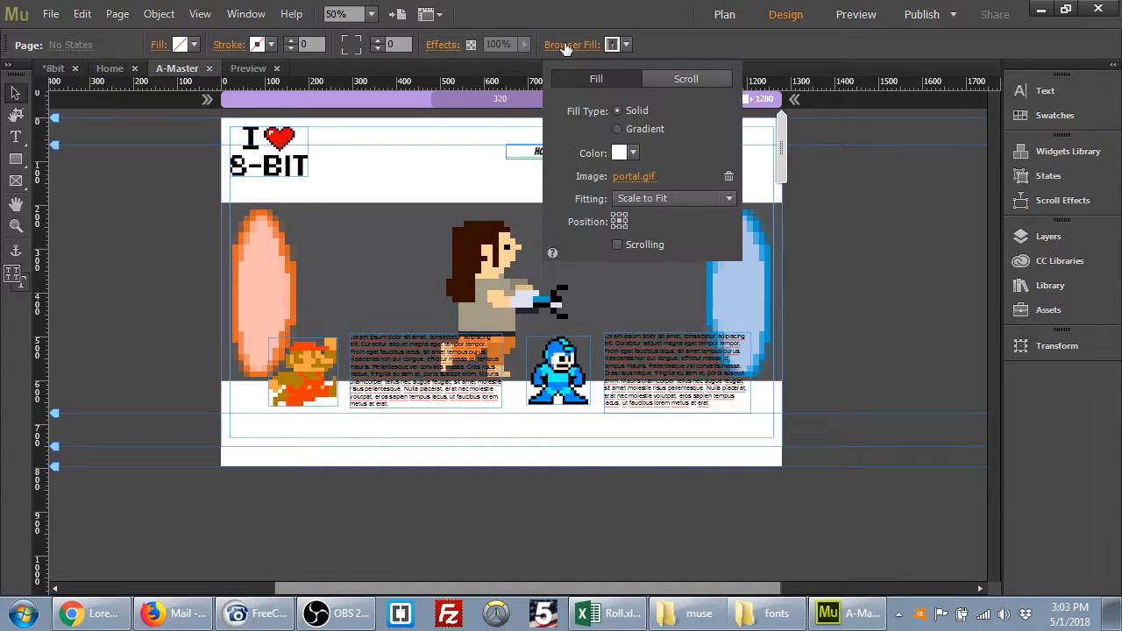
click(728, 178)
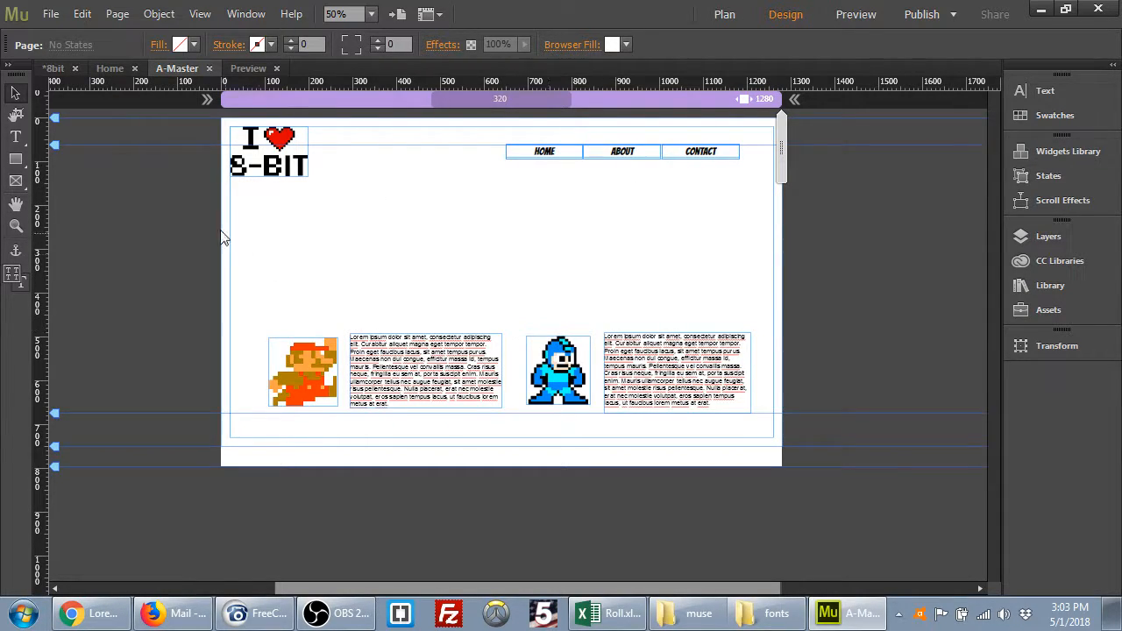
Draw a rectangle spanning the column width between the header and the Mario and Mega Man content on the master page.
click(16, 159)
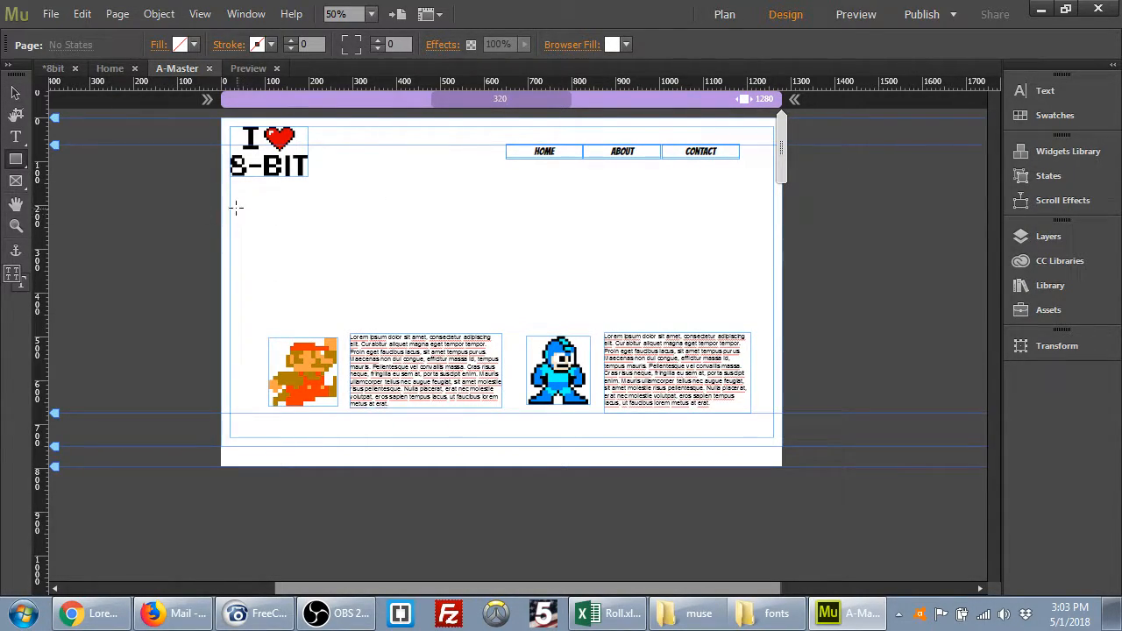
drag(229, 197, 773, 326)
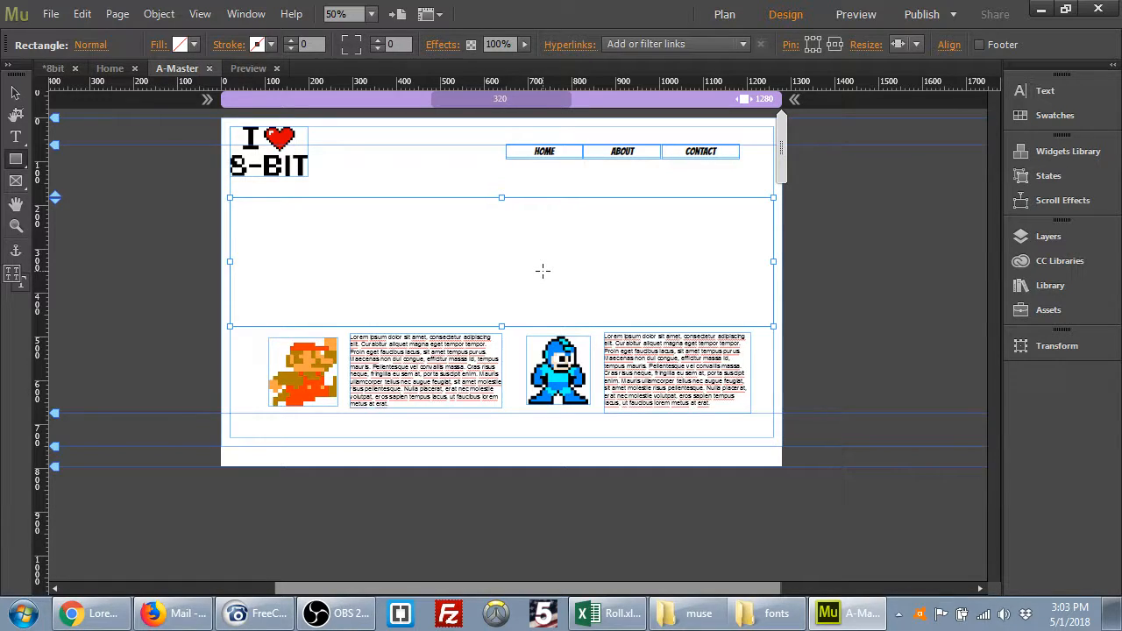
click(15, 92)
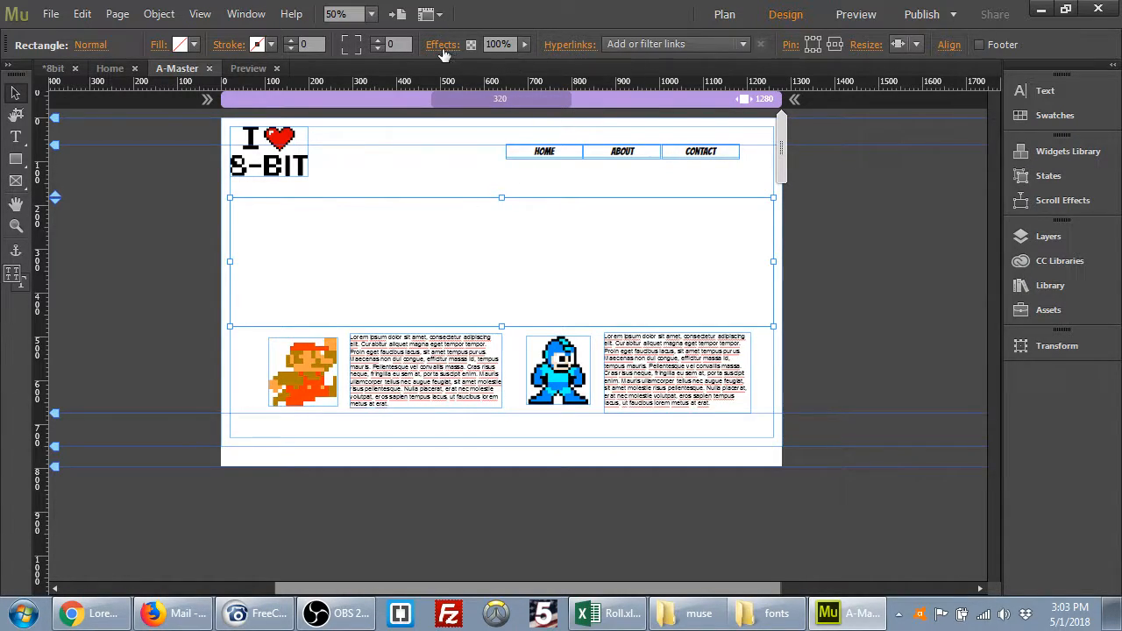
click(375, 161)
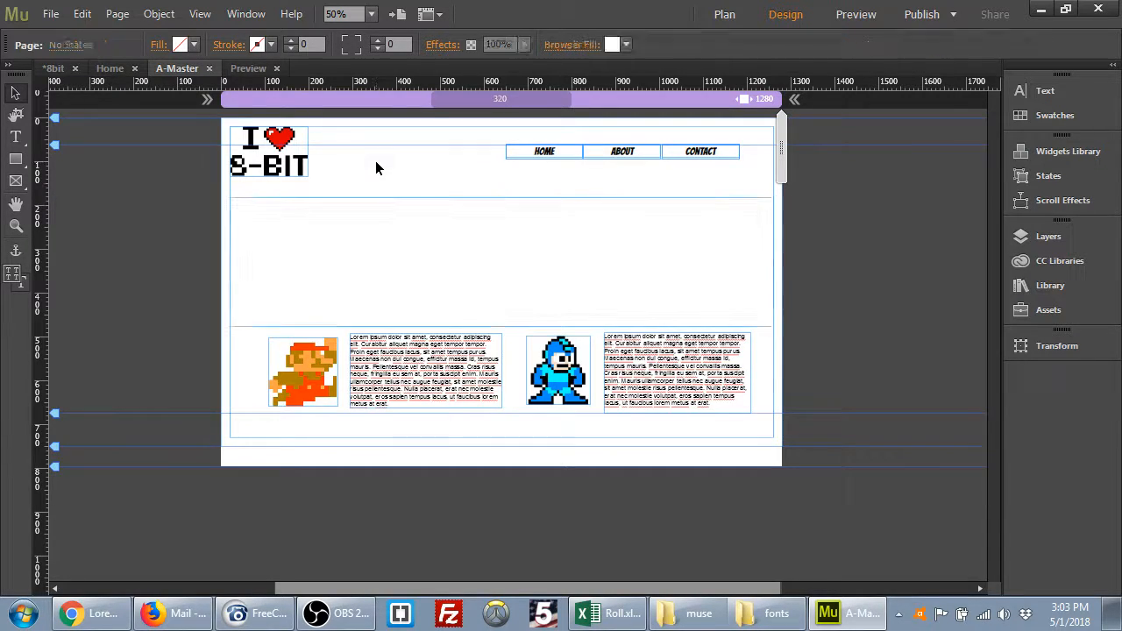
click(380, 197)
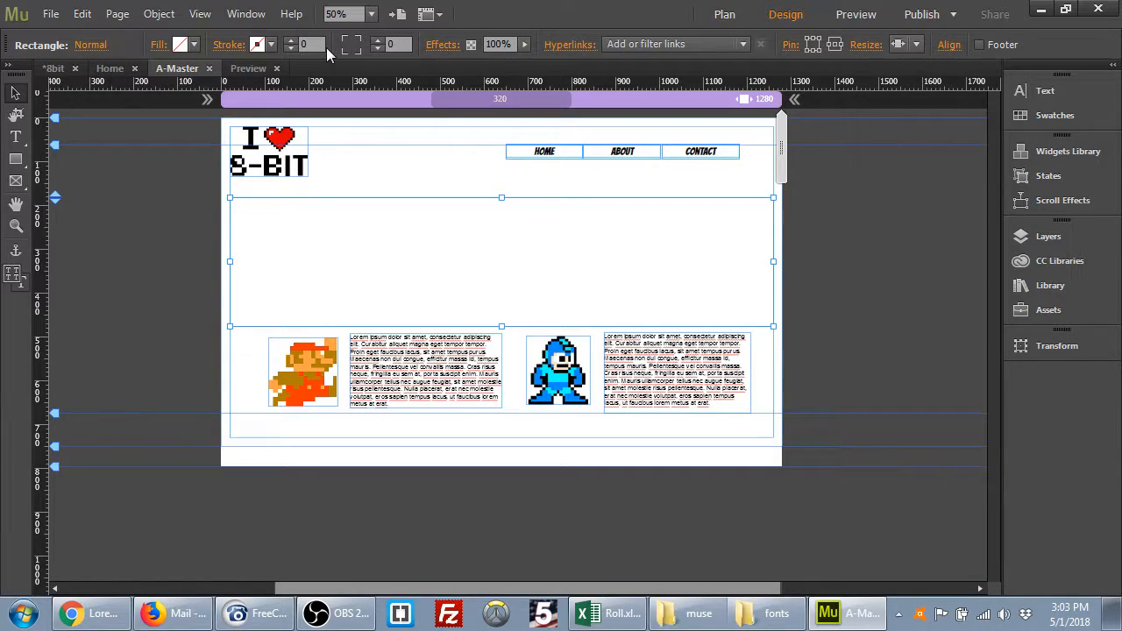
click(157, 46)
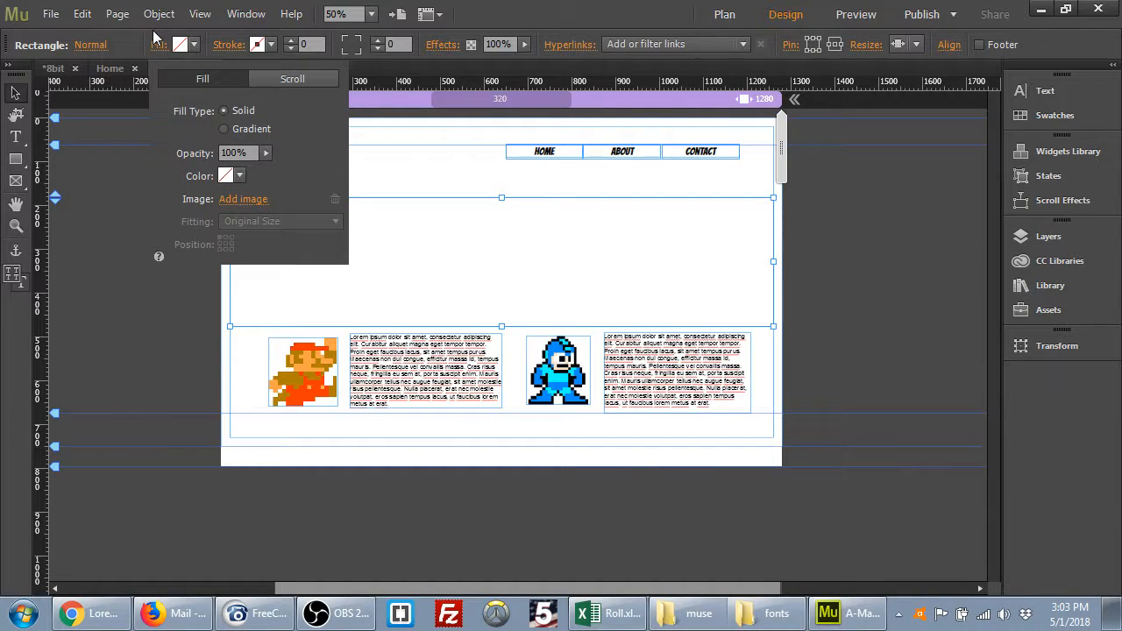
click(162, 46)
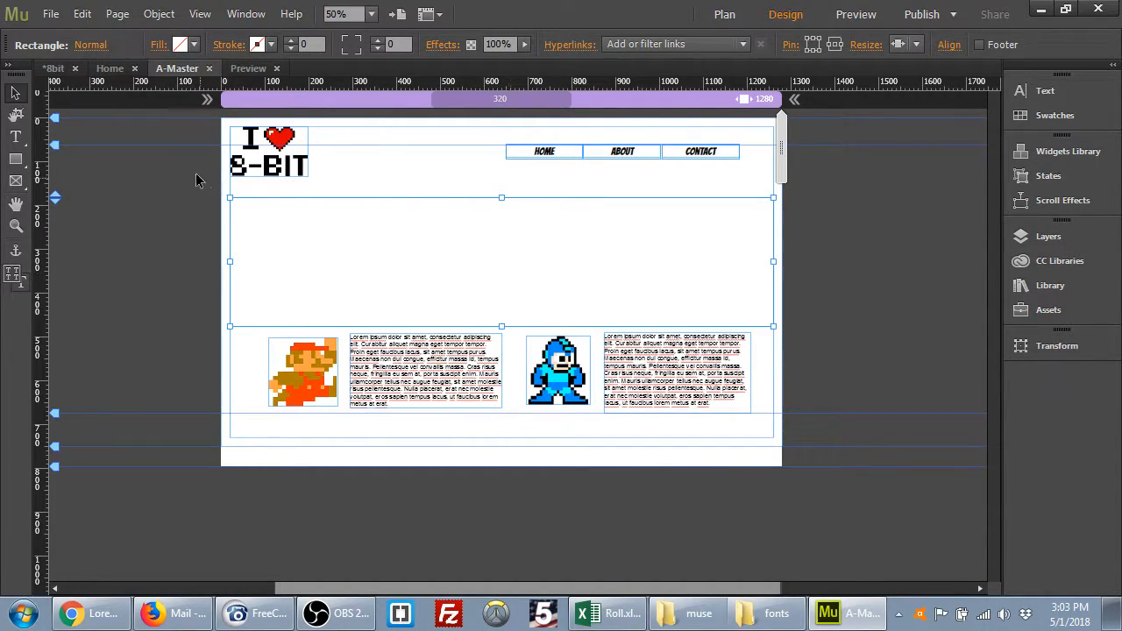
click(157, 45)
click(739, 14)
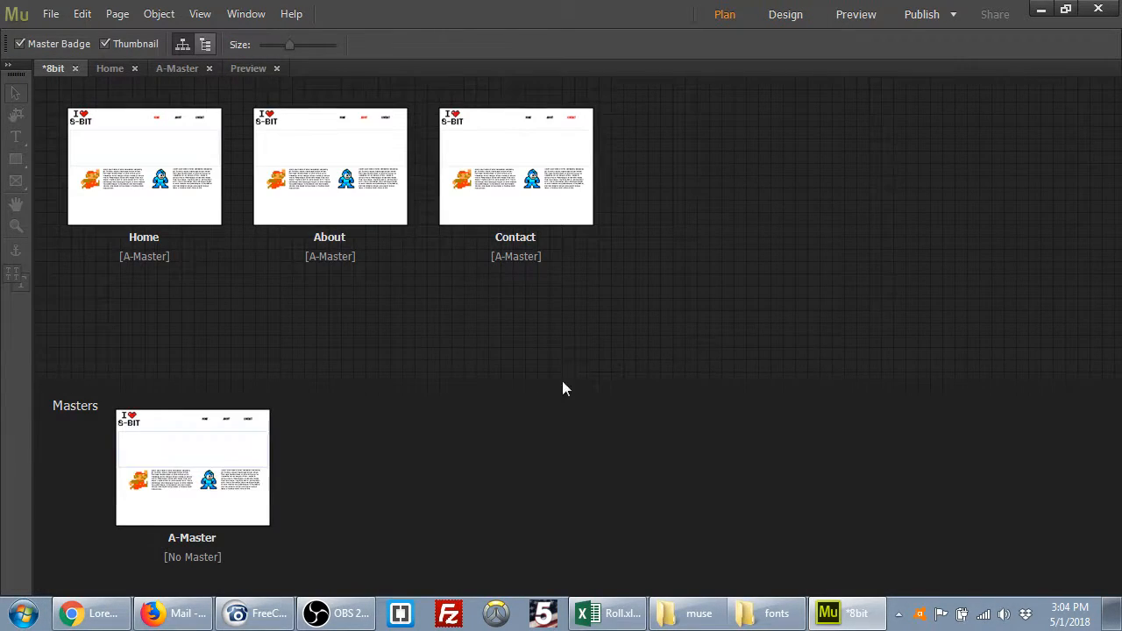
double_click(175, 462)
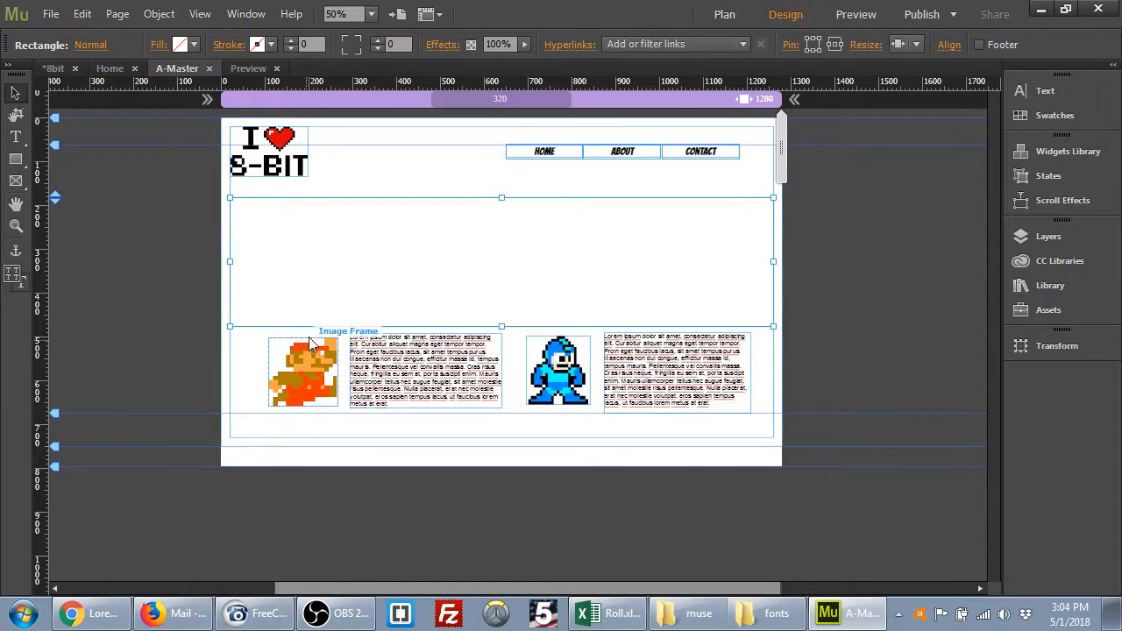
Fill the rectangle below the header with the image portal.gif.
click(425, 165)
click(436, 196)
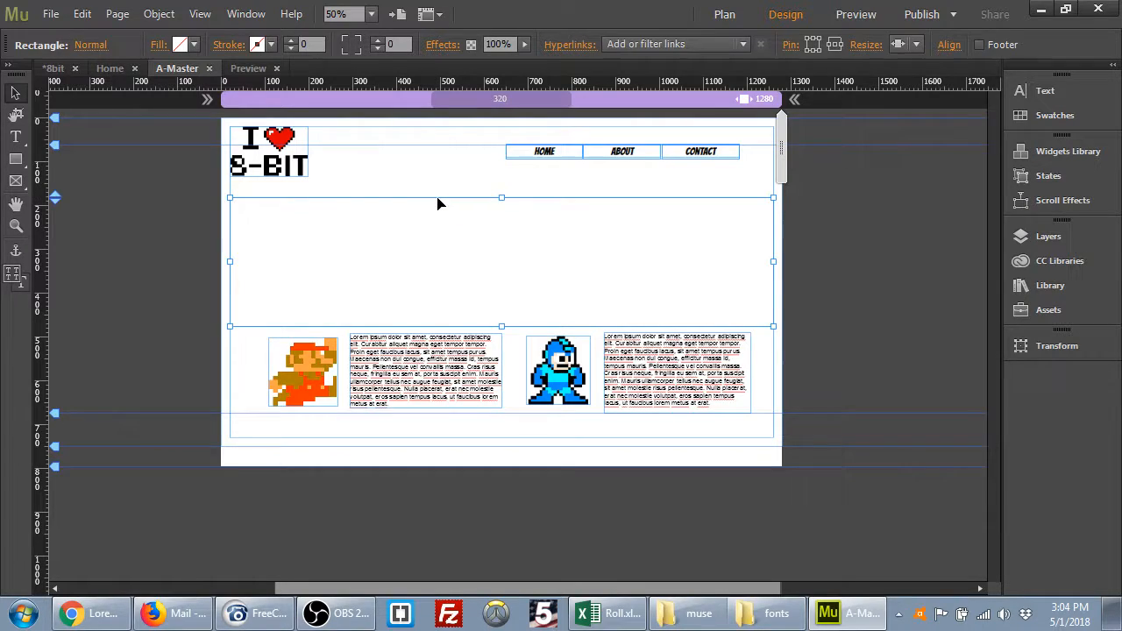
click(159, 45)
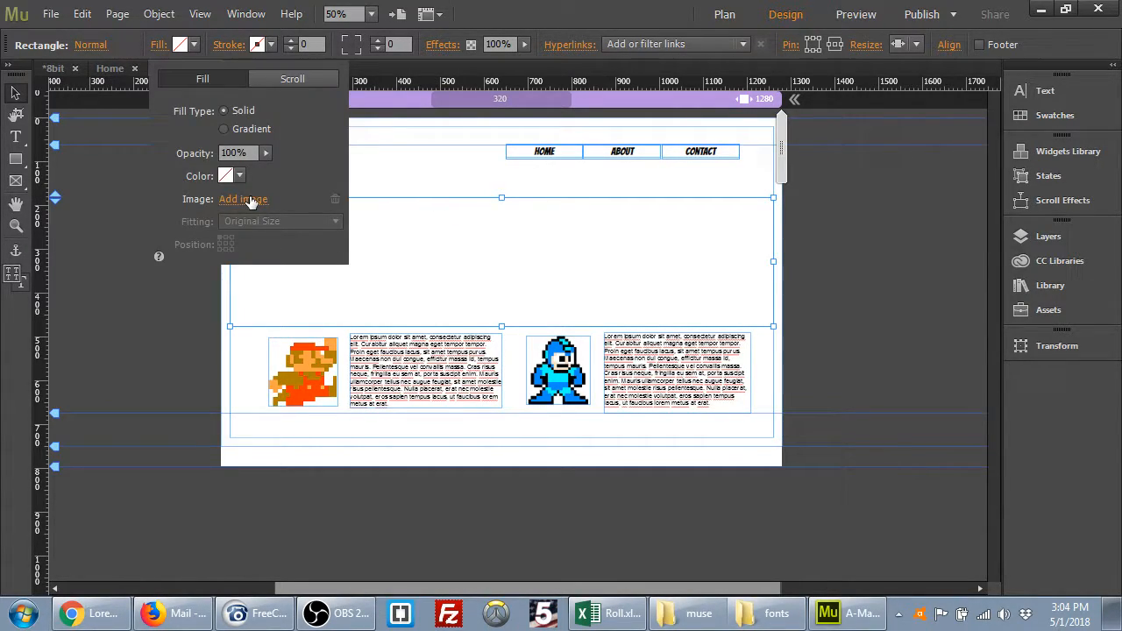
click(245, 199)
double_click(669, 220)
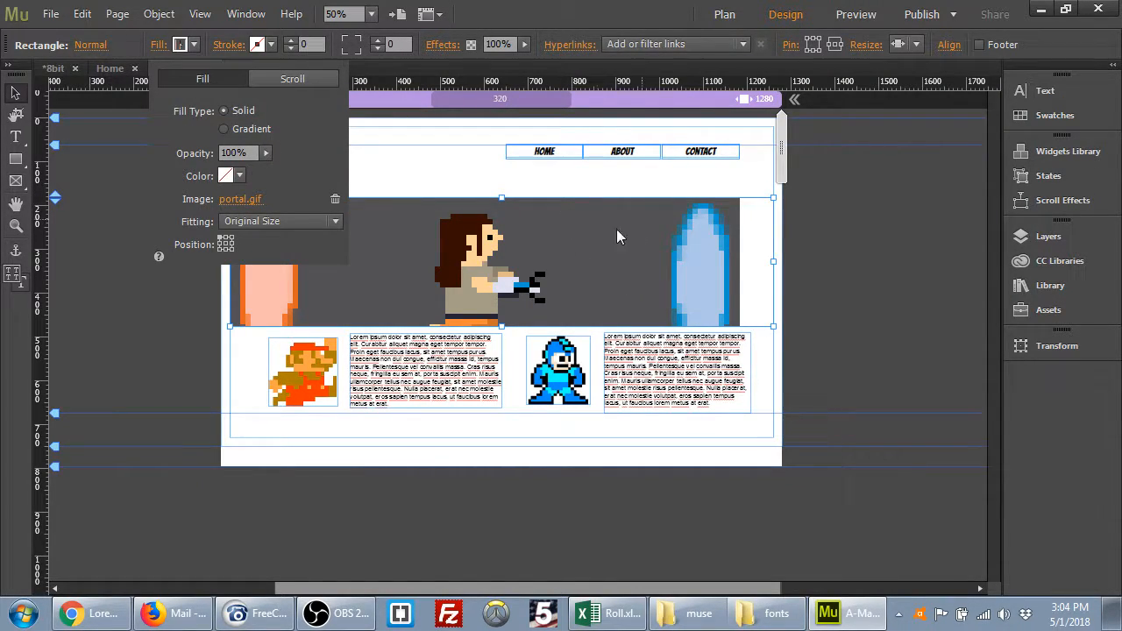
Set the rectangle's fill image fitting to Scale to Fit and its position to the centre.
click(267, 220)
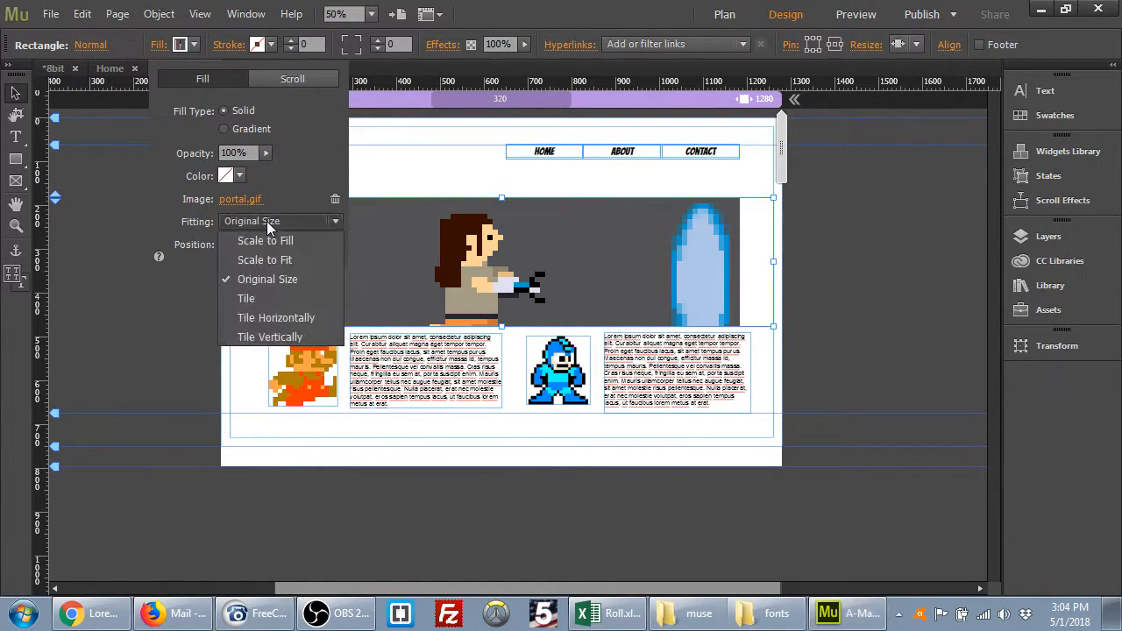
click(273, 255)
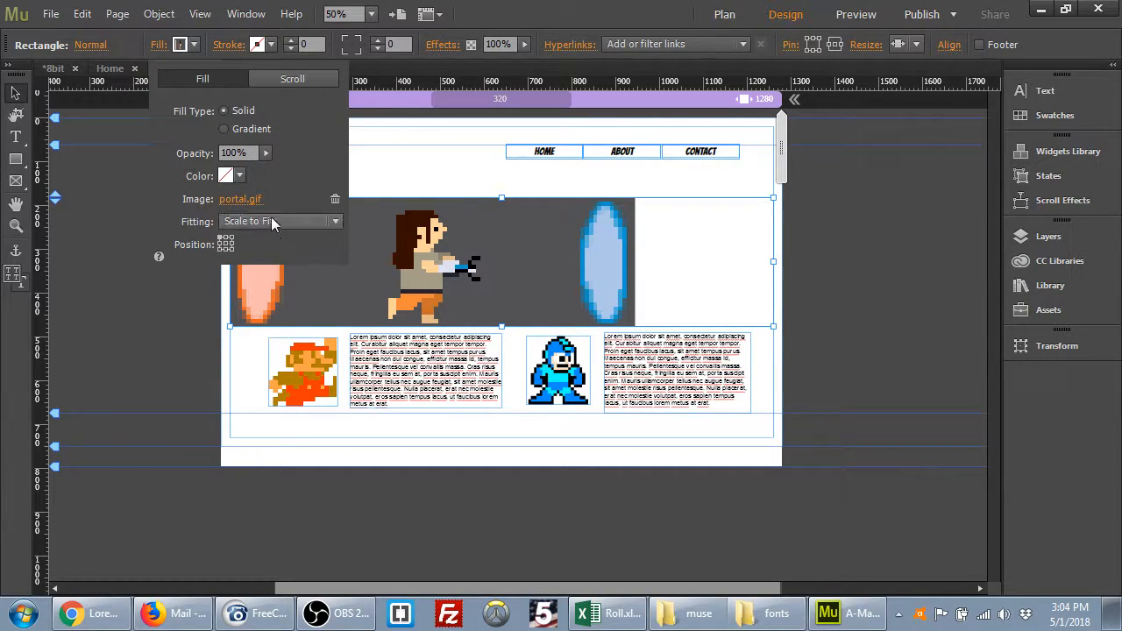
click(226, 244)
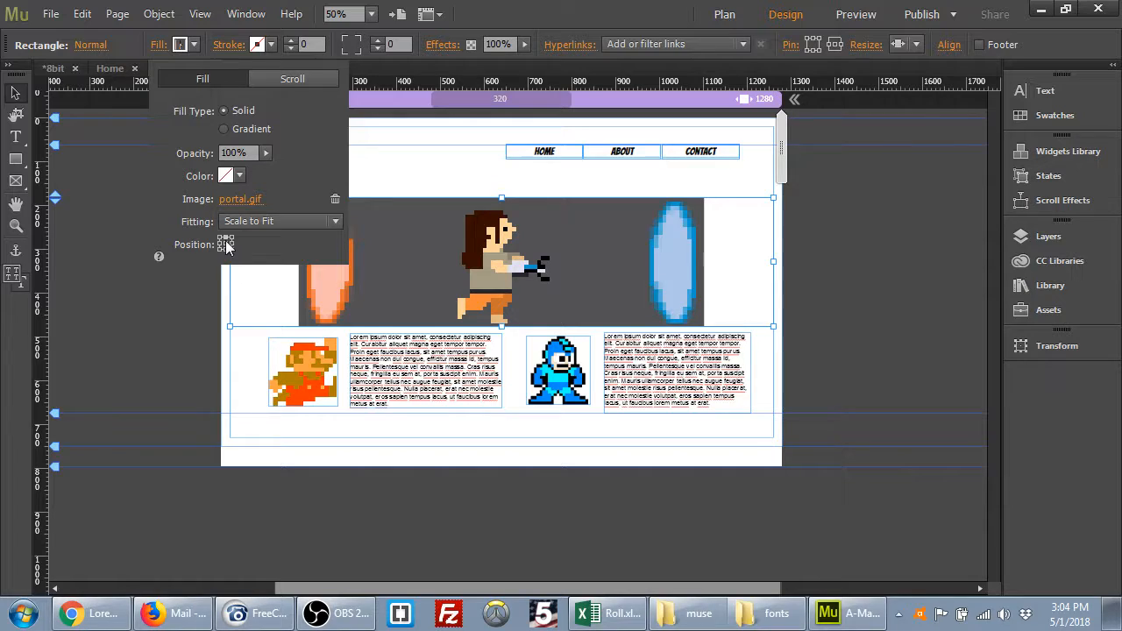
Try the Scale to Fill fitting for the rectangle's image and return it to Scale to Fit.
click(263, 221)
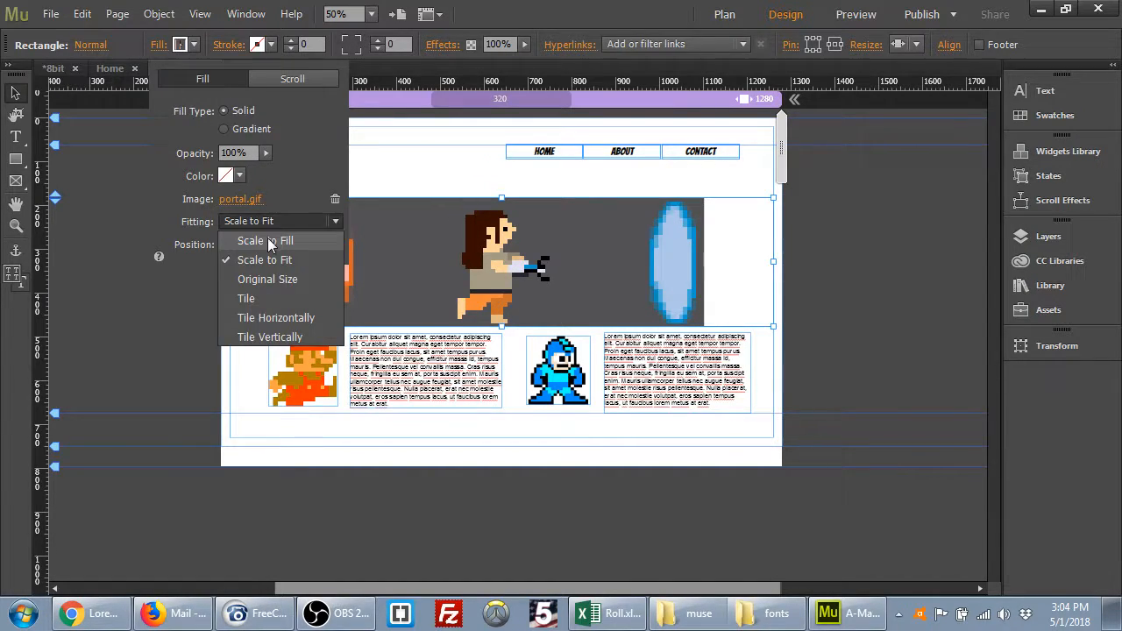
click(269, 243)
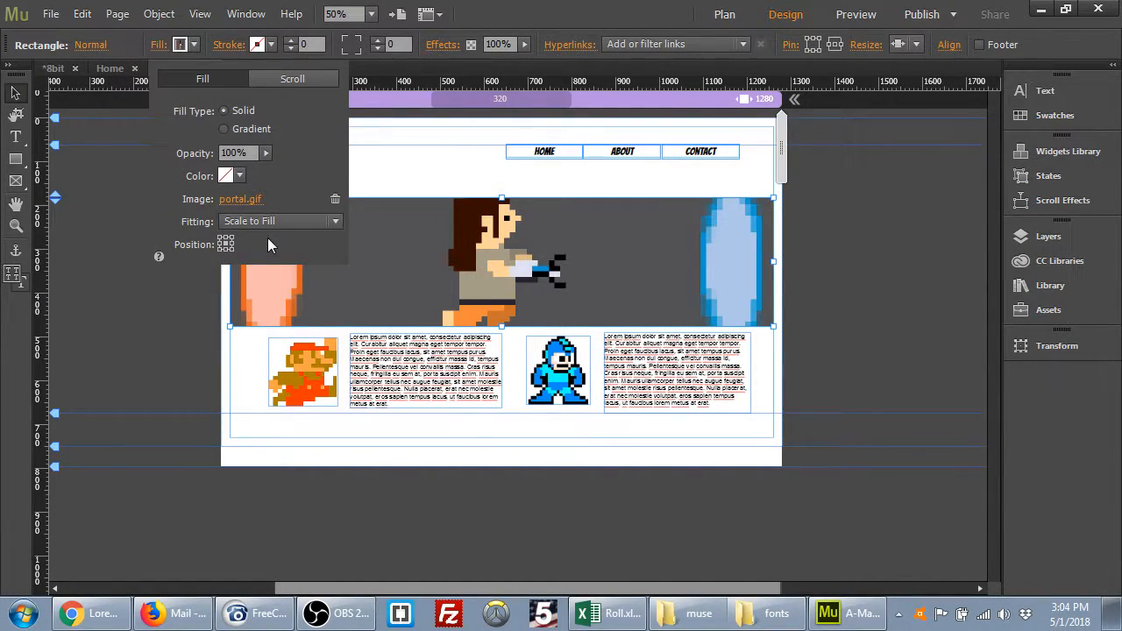
click(263, 220)
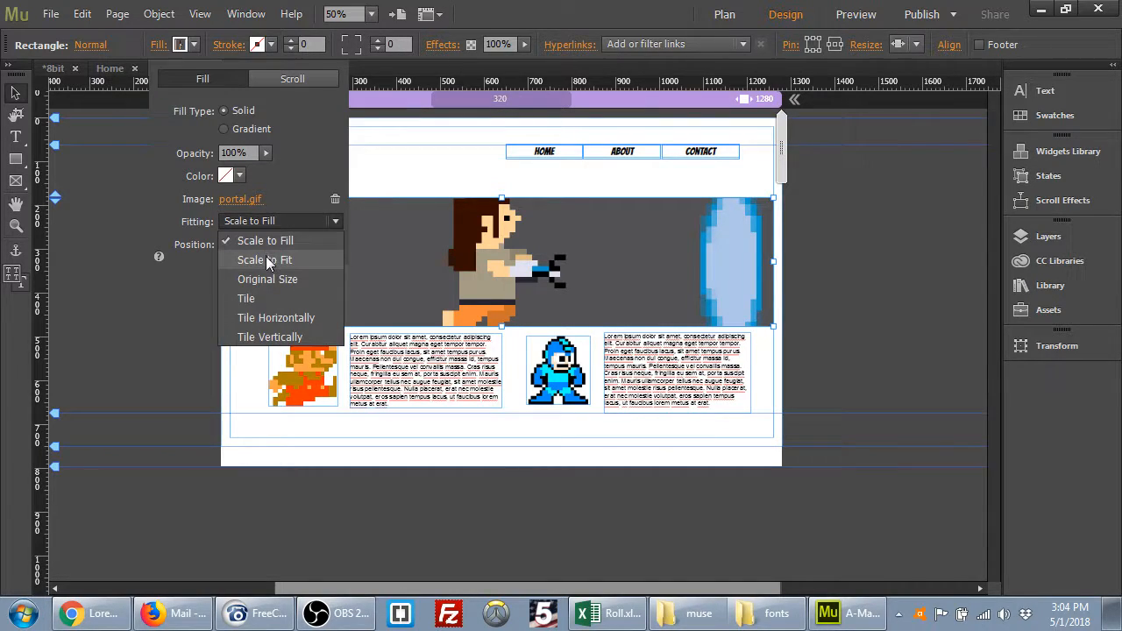
click(266, 256)
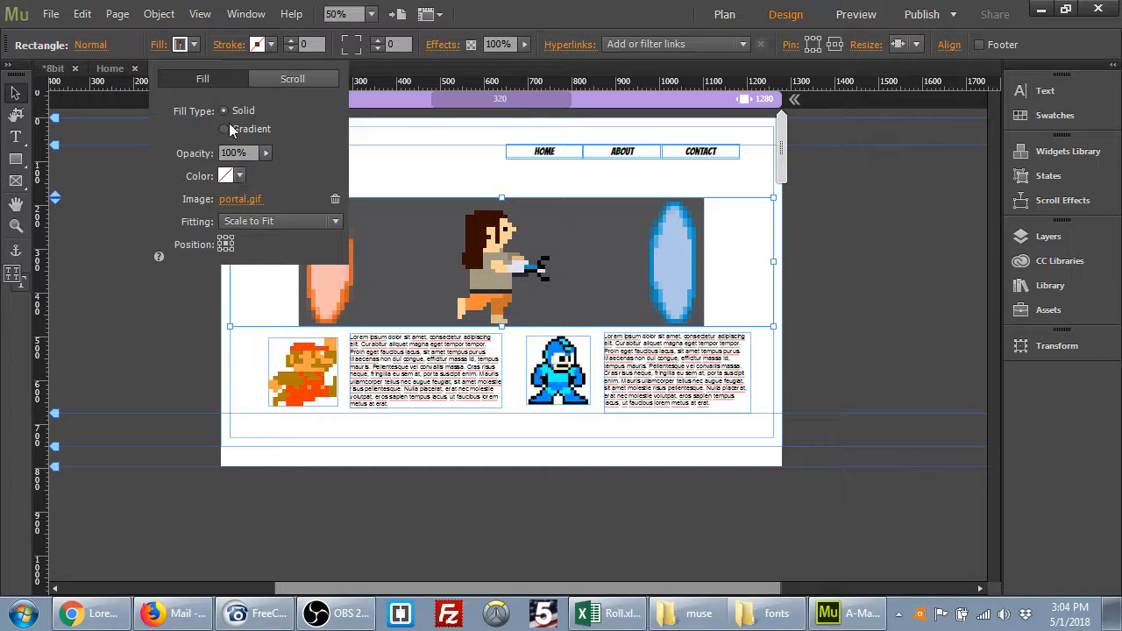
click(411, 172)
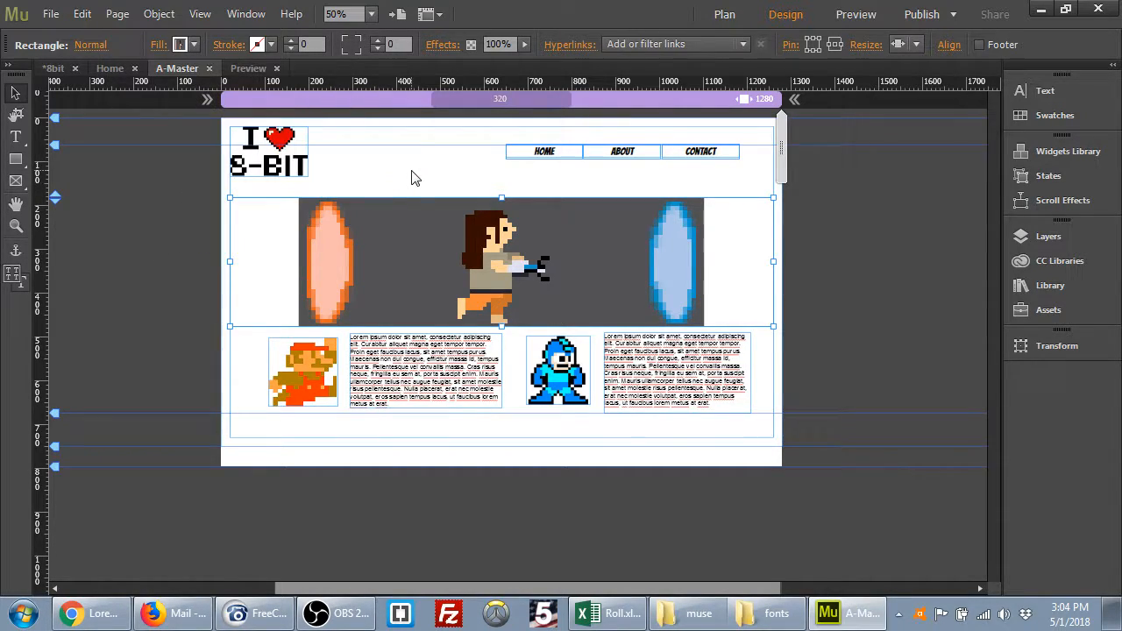
Preview the page, scroll through it to check the animated image in the rectangle, and return to the master page's design.
click(856, 17)
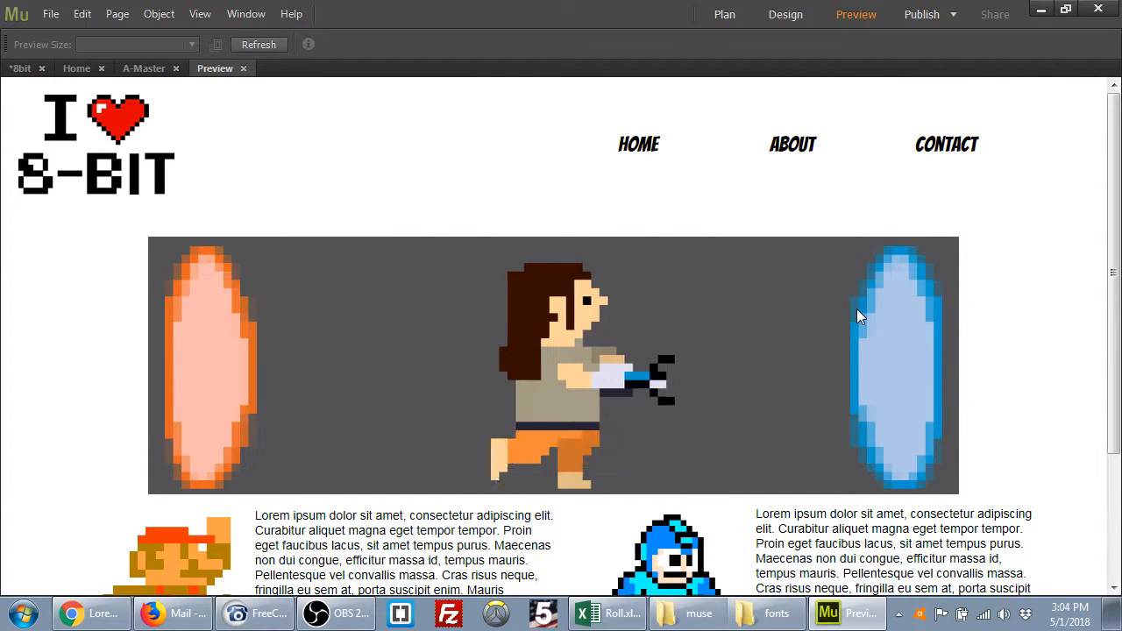
scroll(1017, 359, down, 2)
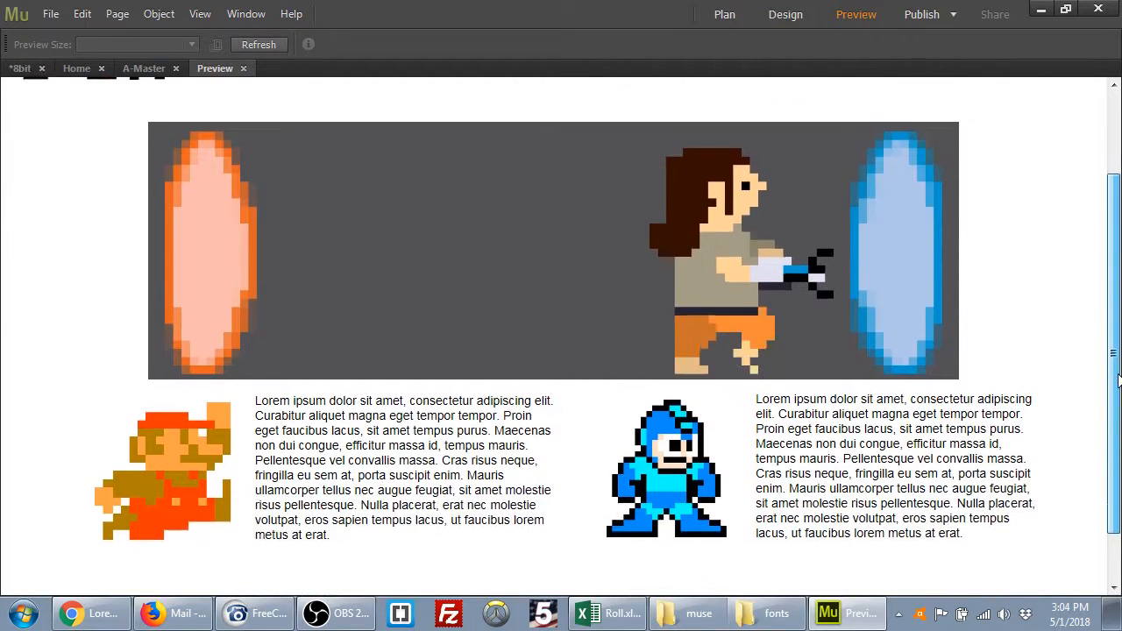
scroll(1096, 338, up, 1)
drag(1094, 331, 1117, 326)
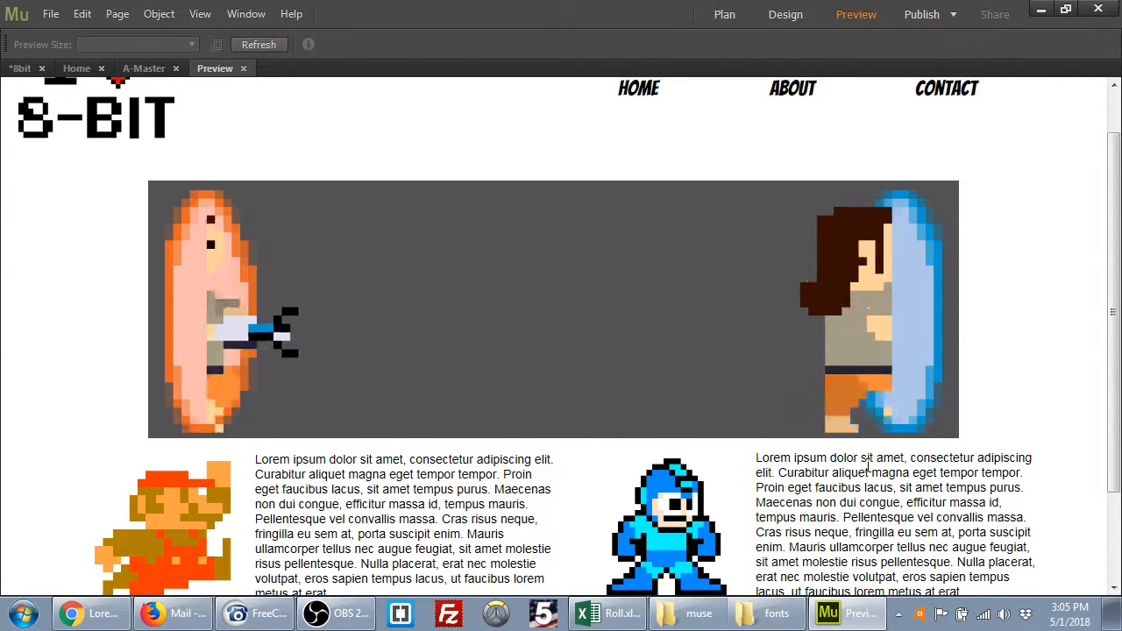
scroll(865, 464, up, 1)
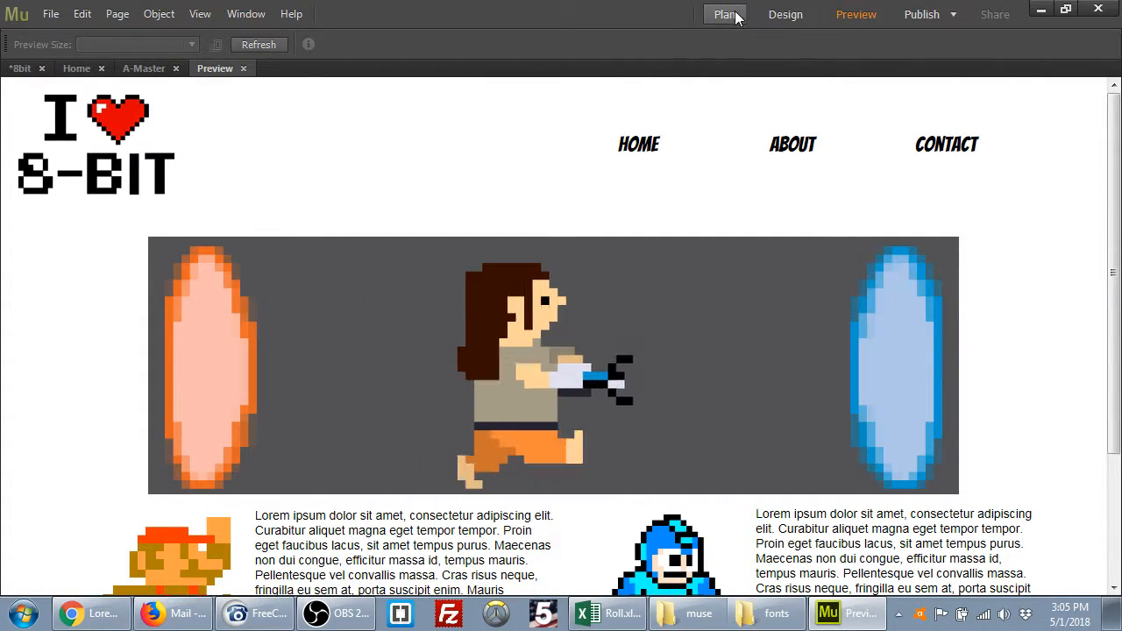
click(783, 15)
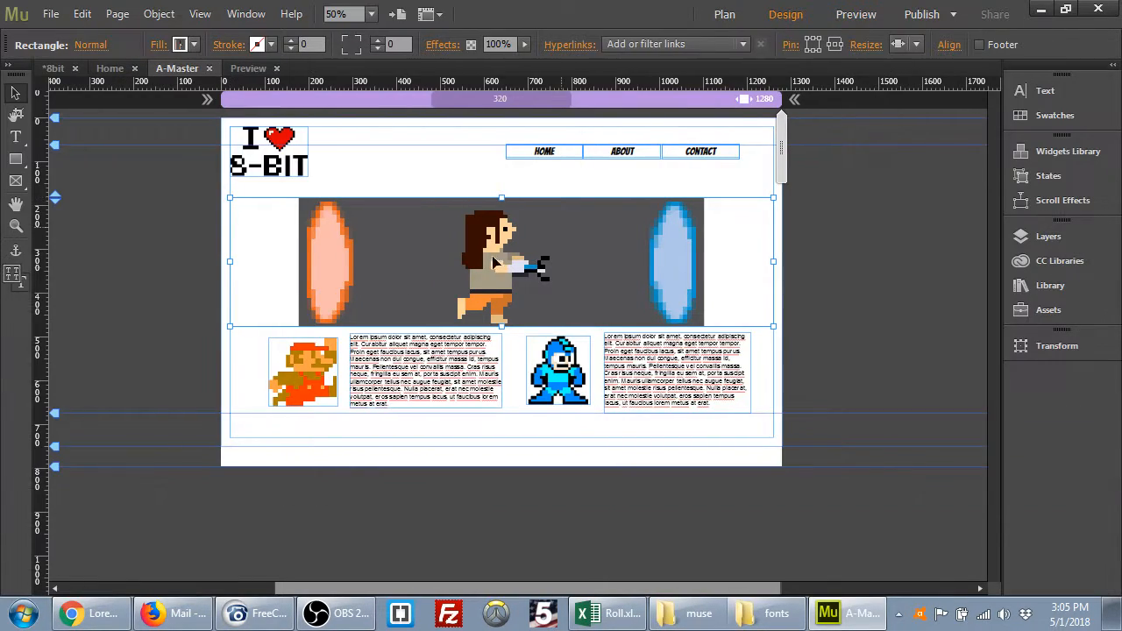
Delete the portal.gif rectangle, both character images and both text blocks from the master page, keeping the logo and navigation menu.
click(398, 189)
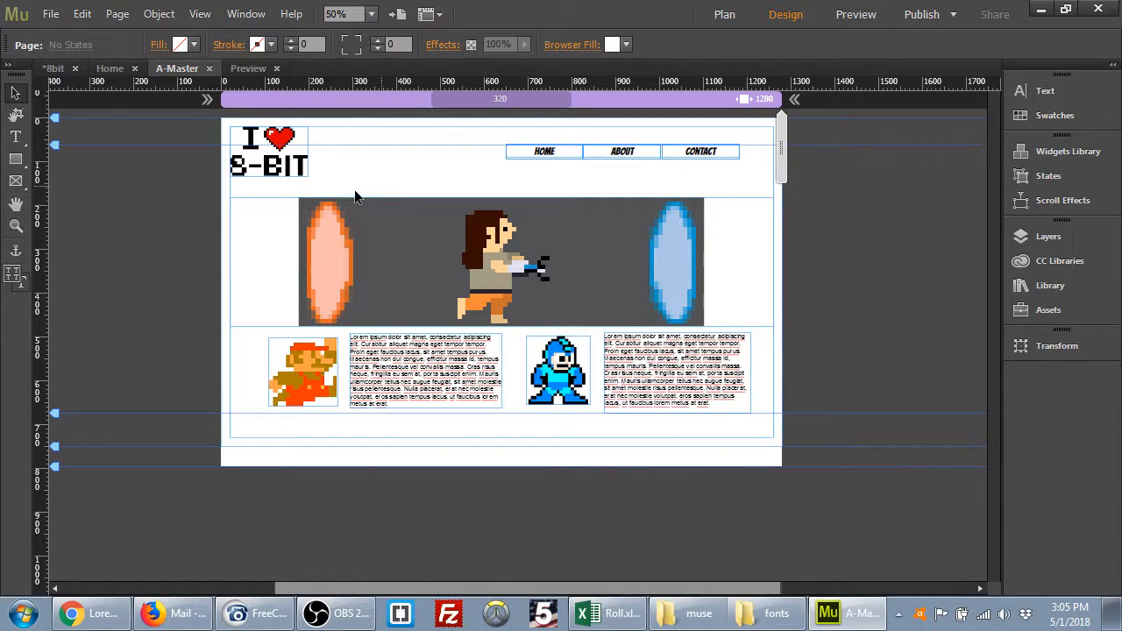
drag(260, 184, 754, 426)
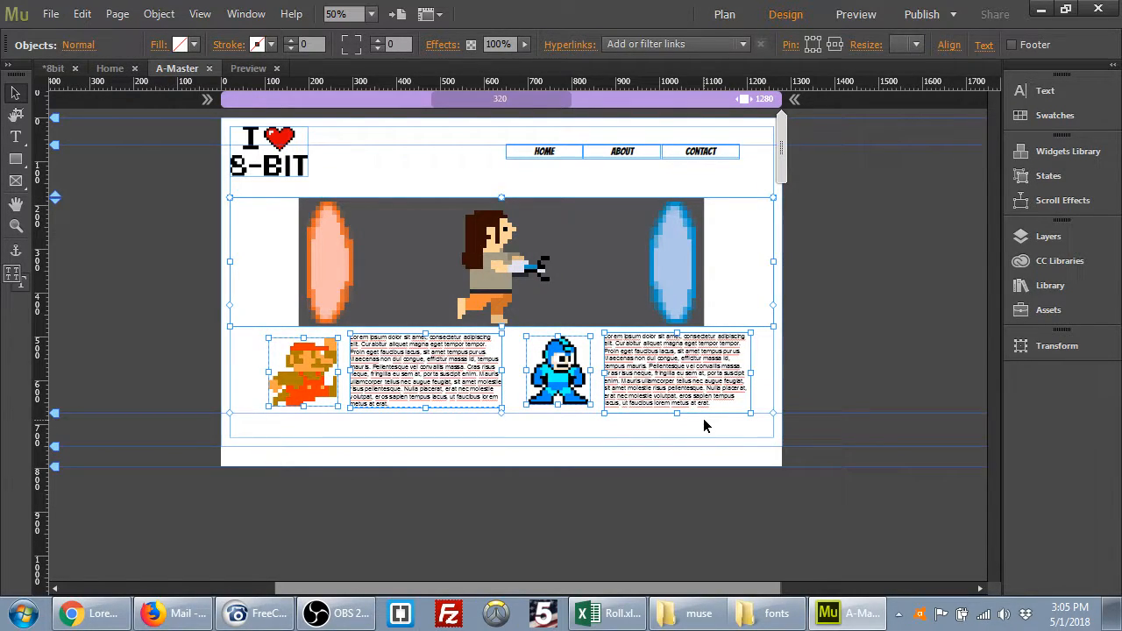
key(Delete)
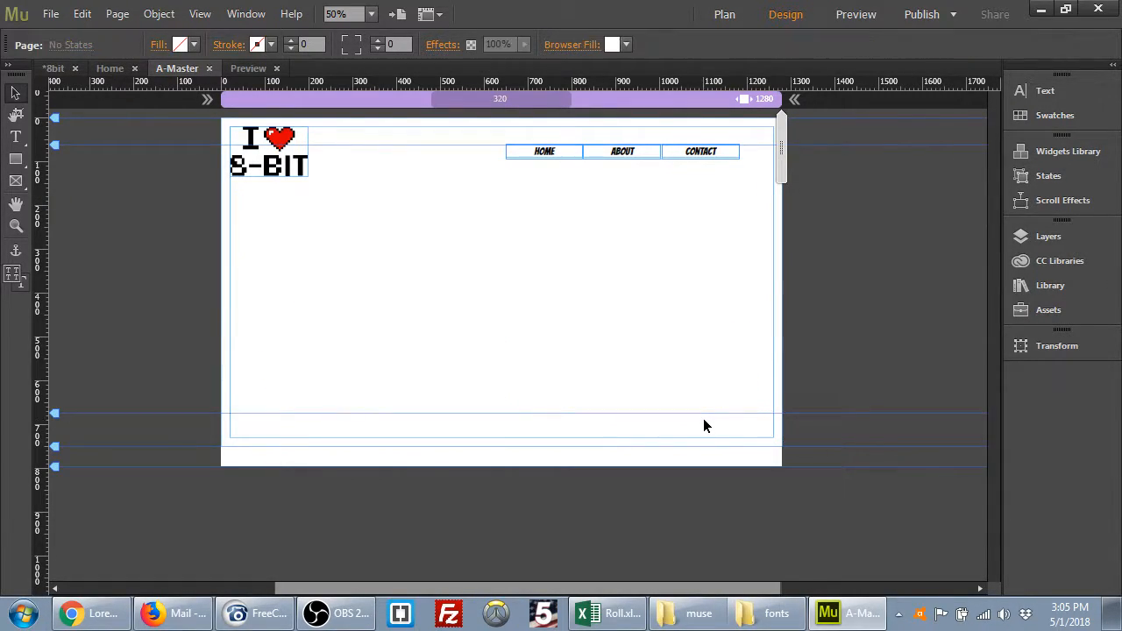
Open the Home page for editing from the site plan.
click(725, 16)
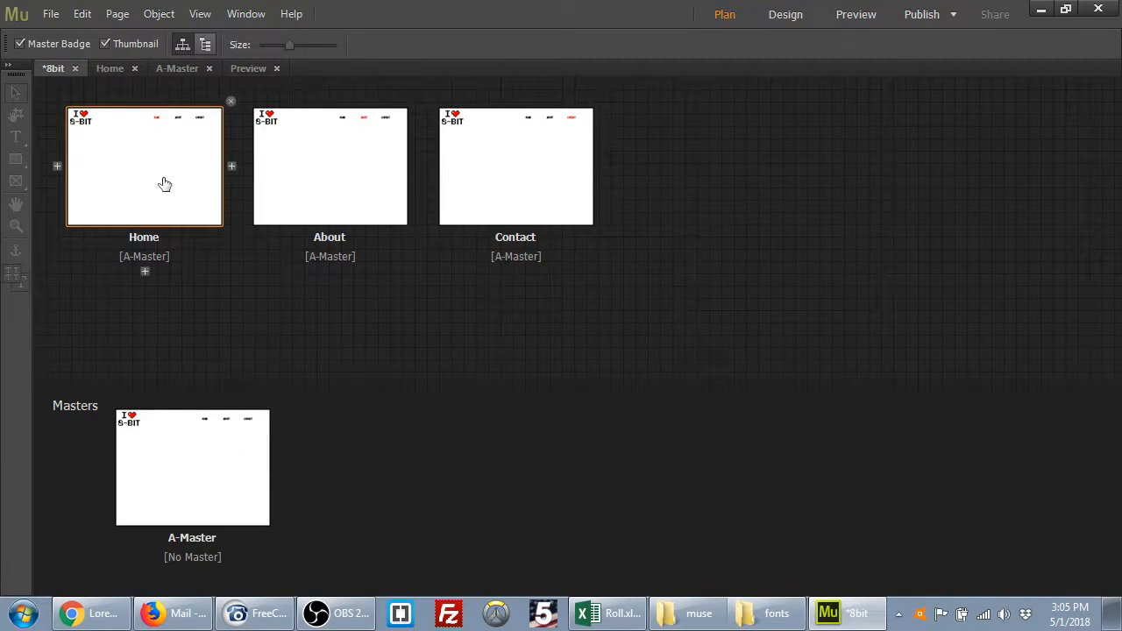
double_click(166, 202)
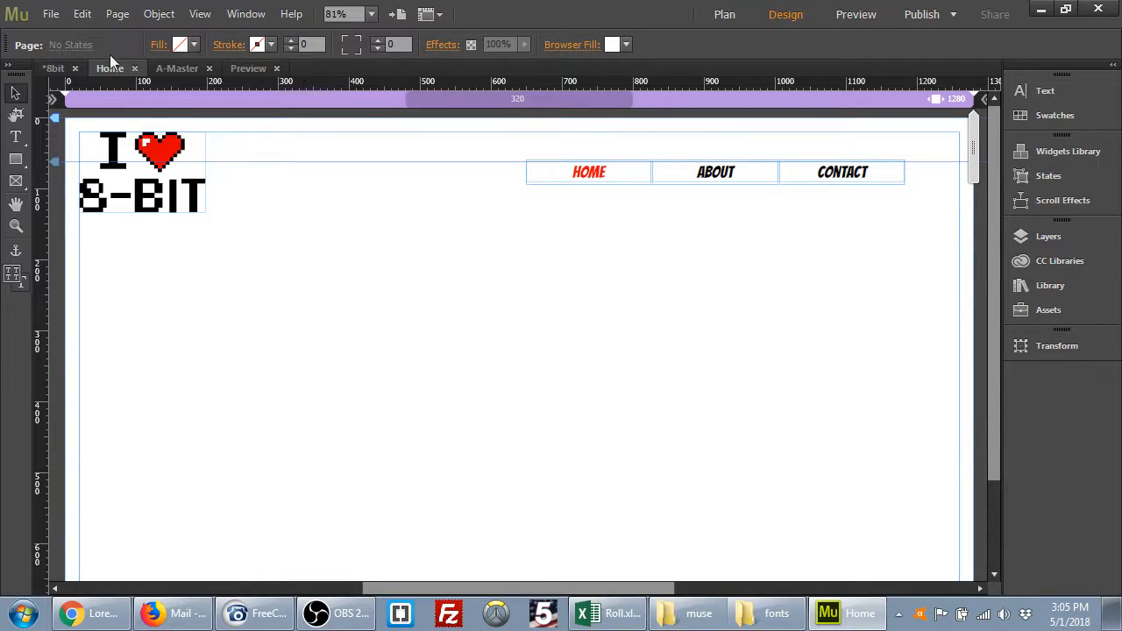
Paste the portal.gif rectangle, character images and text blocks in place on the Home page and save the site.
click(80, 12)
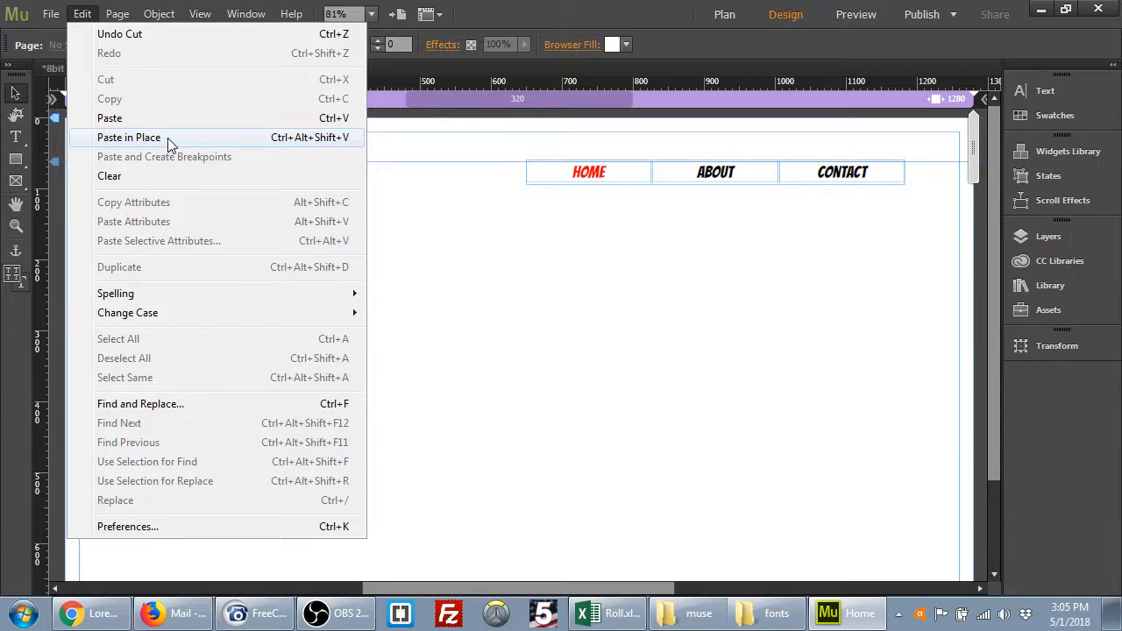
click(128, 138)
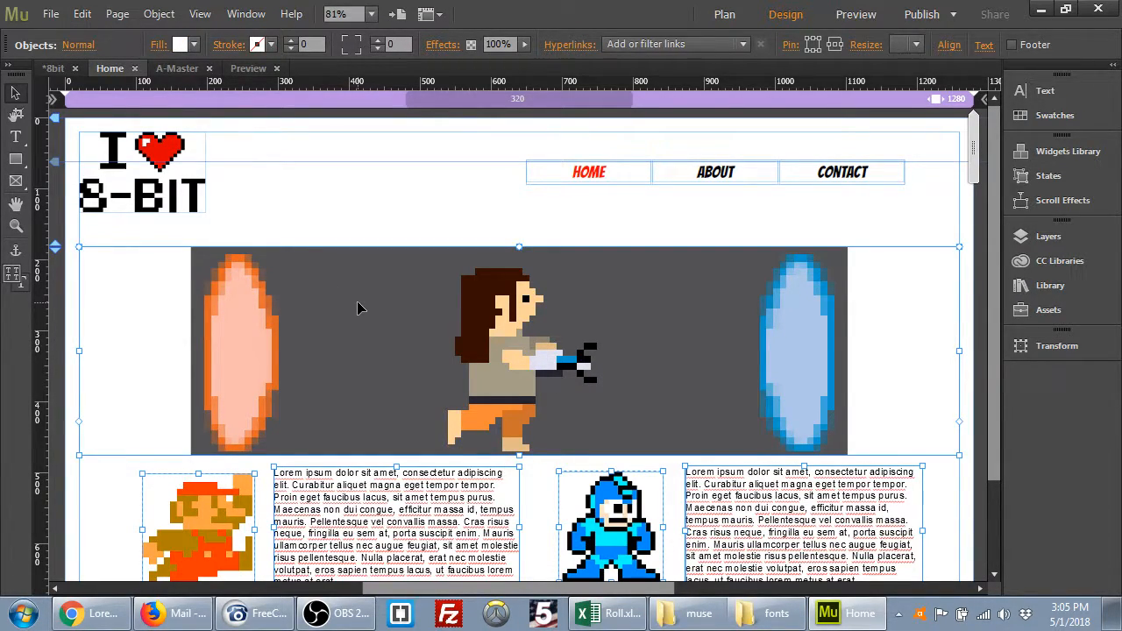
click(359, 223)
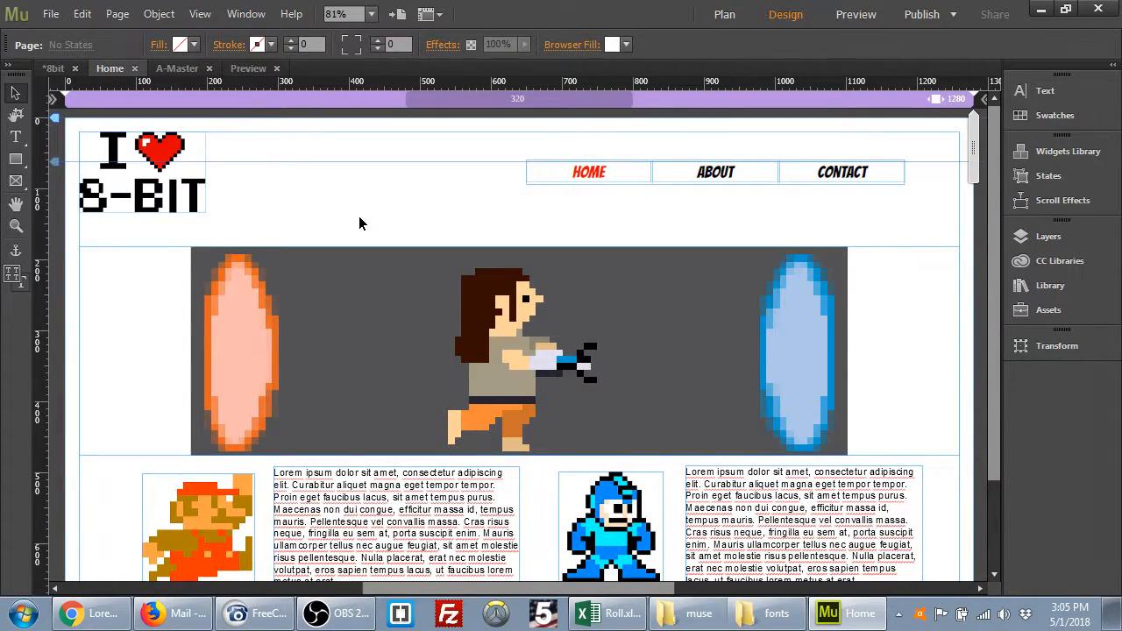
key(ctrl+s)
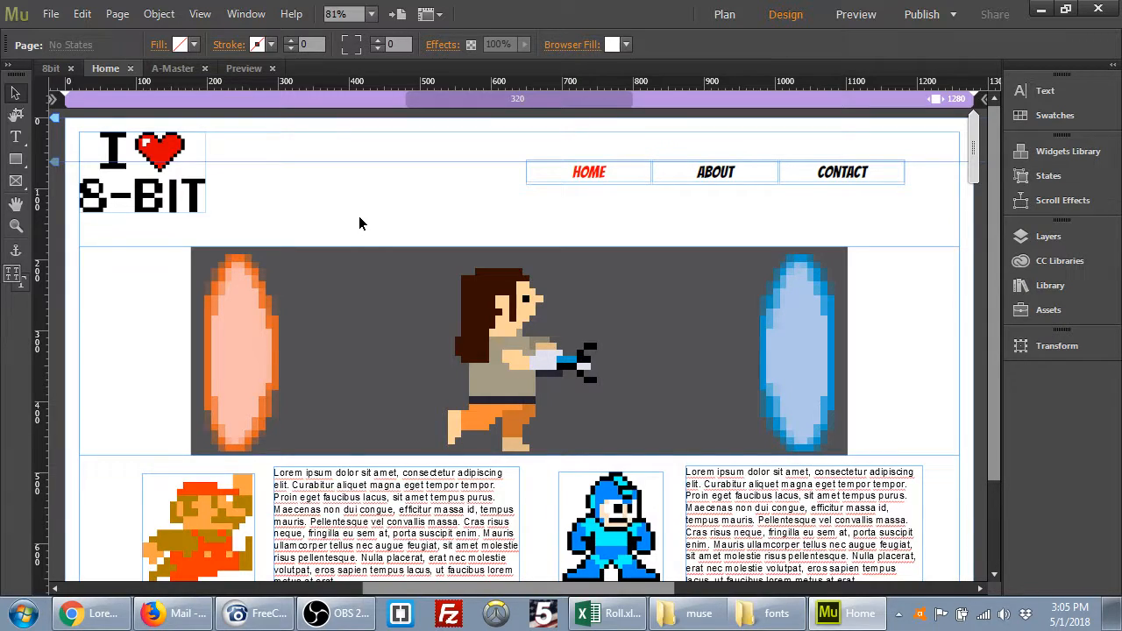
Undo the in-place paste, paste the content with the ordinary Paste command and nudge it down below the logo and menu.
key(ctrl+z)
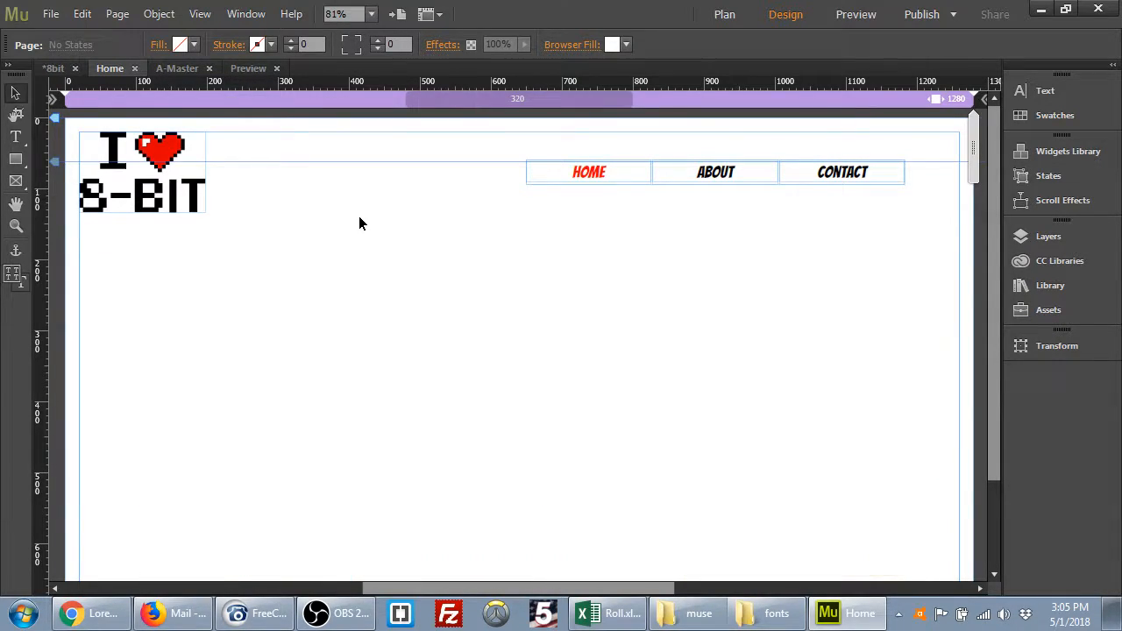
key(ctrl+shift+z)
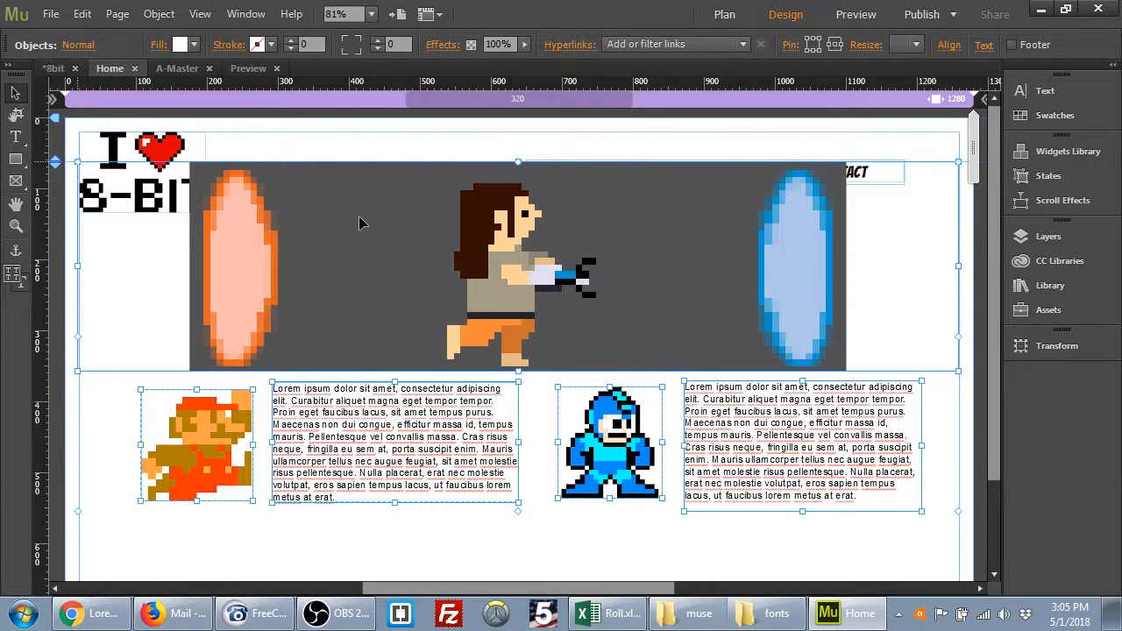
key(Down)
key(Down)
key(Down)
key(Down)
key(Down)
key(Down)
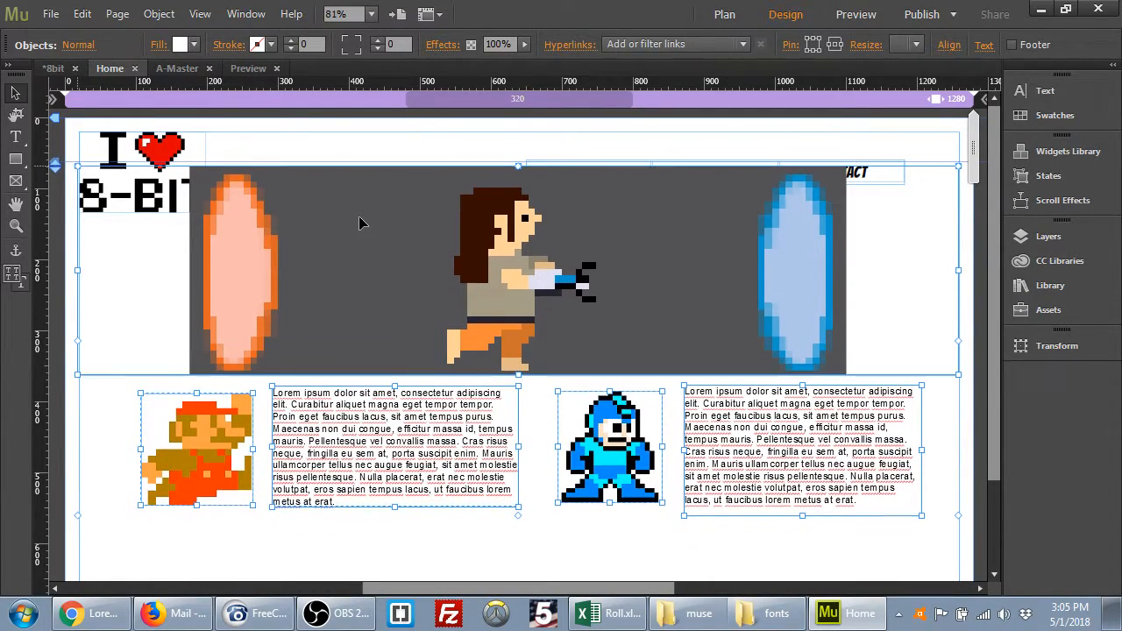
key(shift+Down)
key(shift+Down)
key(shift+Down)
key(shift+Down)
key(shift+Down)
key(shift+Down)
key(shift+Down)
key(shift+Down)
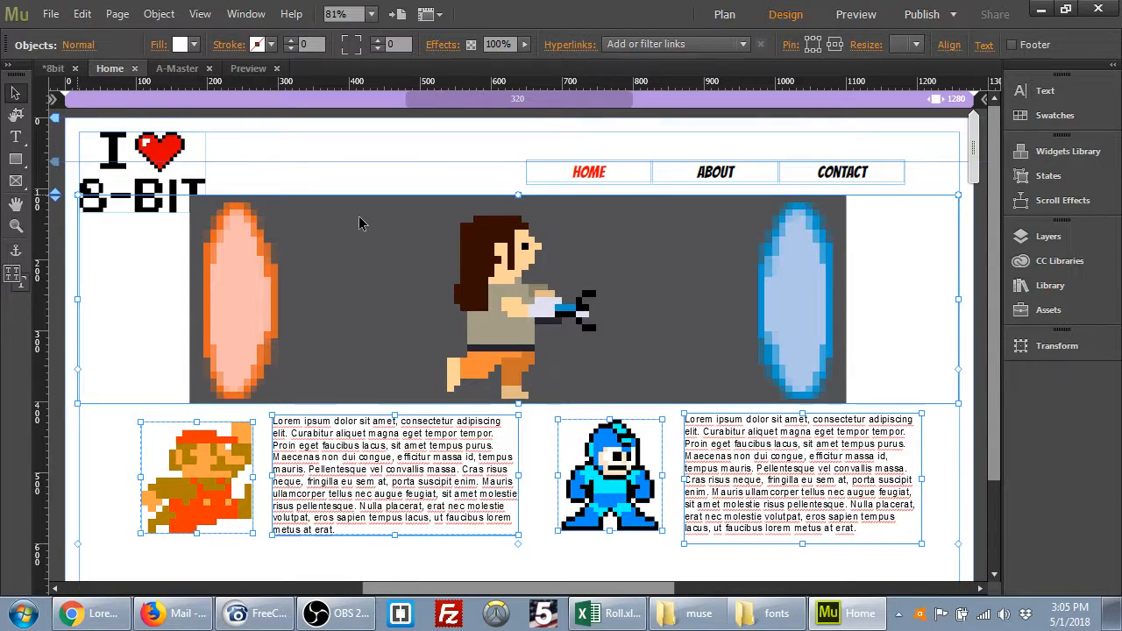
key(shift+Down)
key(shift+Down)
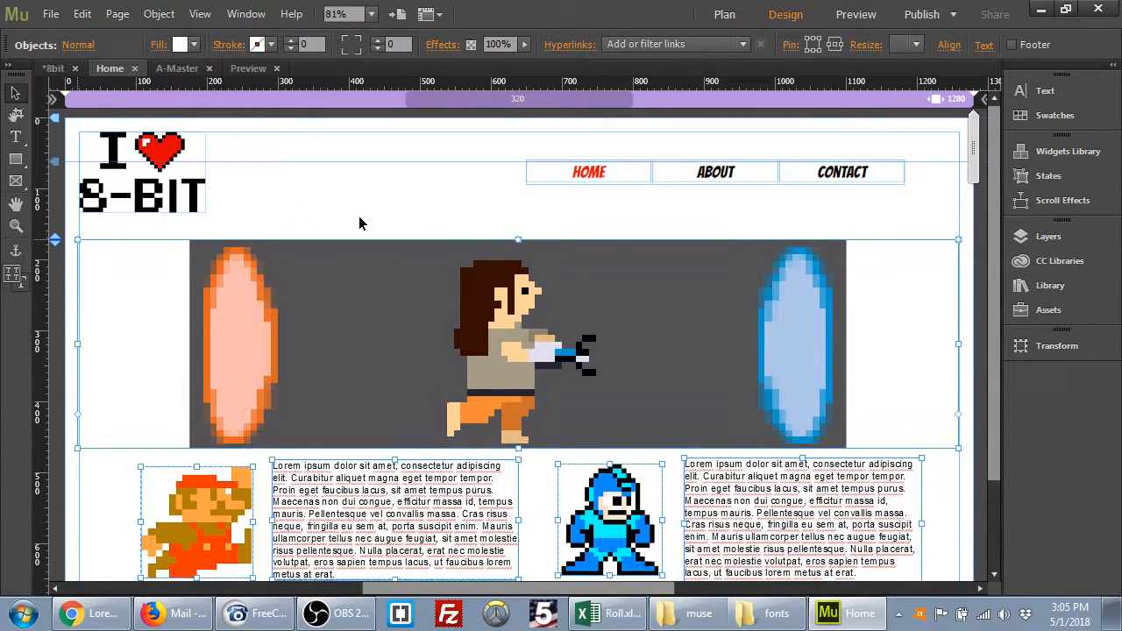
Fine-tune the vertical position of the pasted content, then delete it all from the Home page.
key(Up)
key(Up)
key(Up)
key(Up)
key(Up)
key(Up)
key(Up)
key(Up)
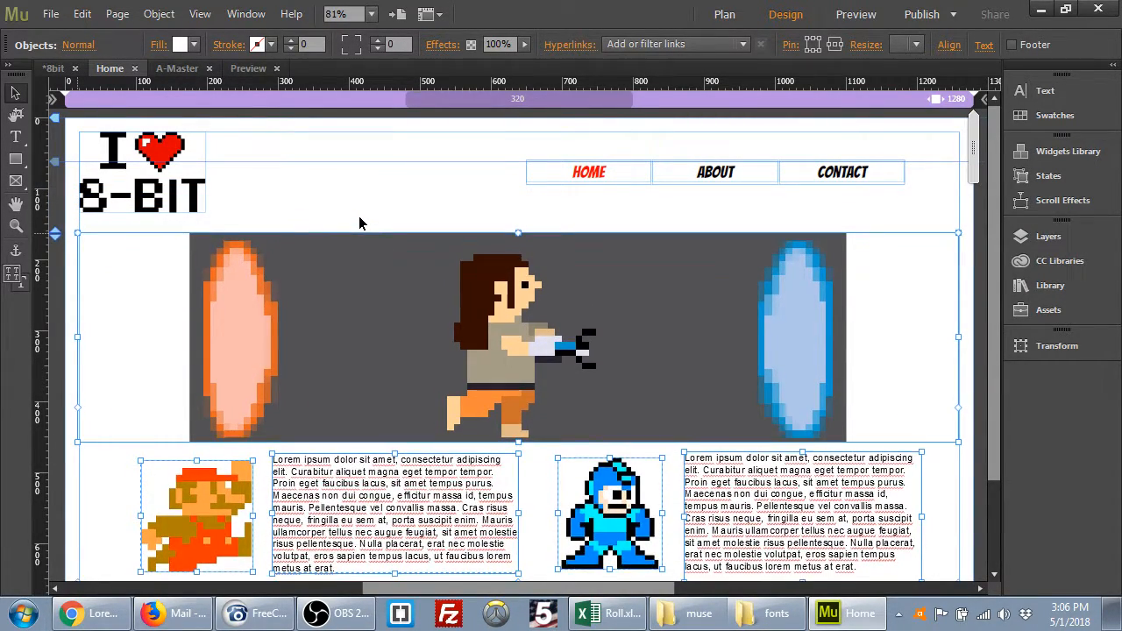
key(Down)
key(Down)
key(Down)
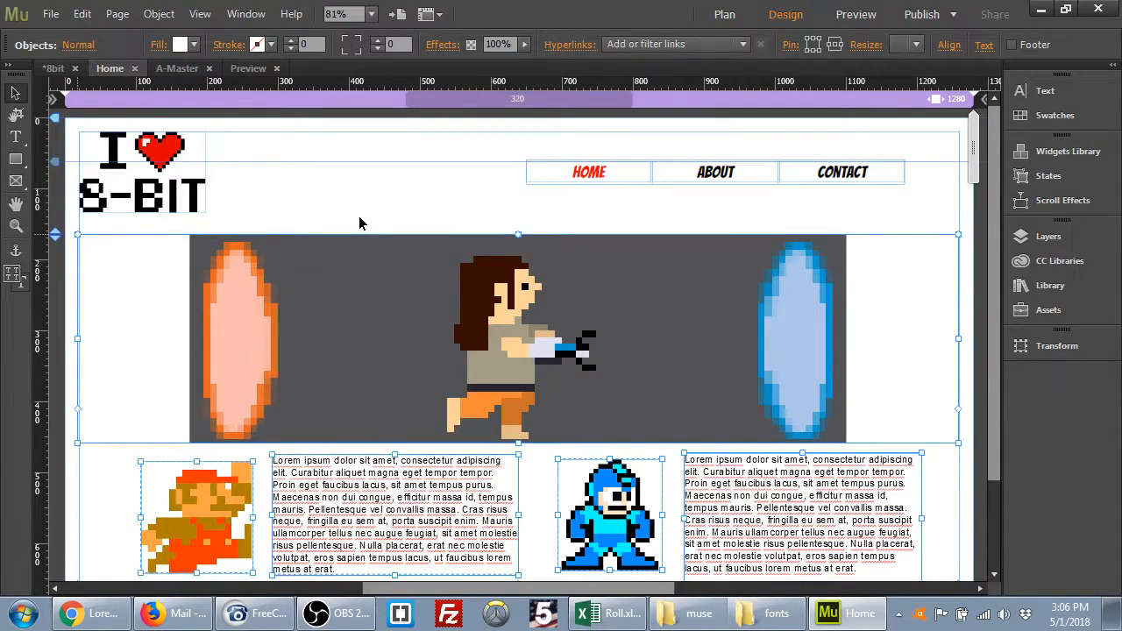
key(Delete)
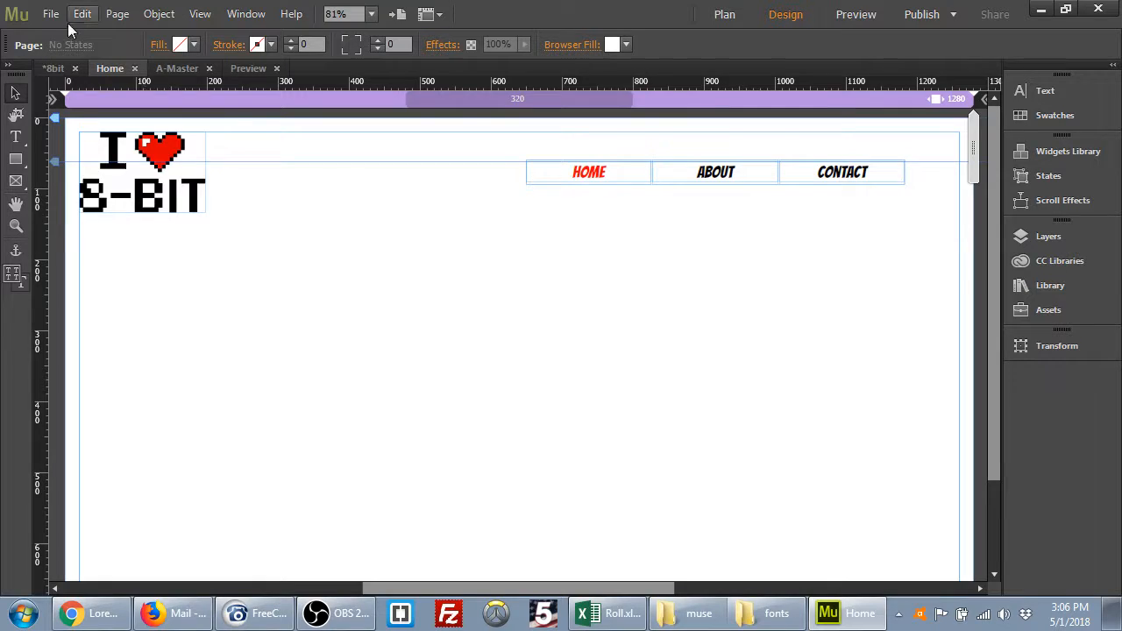
Use Paste in Place to put the rectangle, character images and text blocks on the Home page again, and save the site.
click(81, 14)
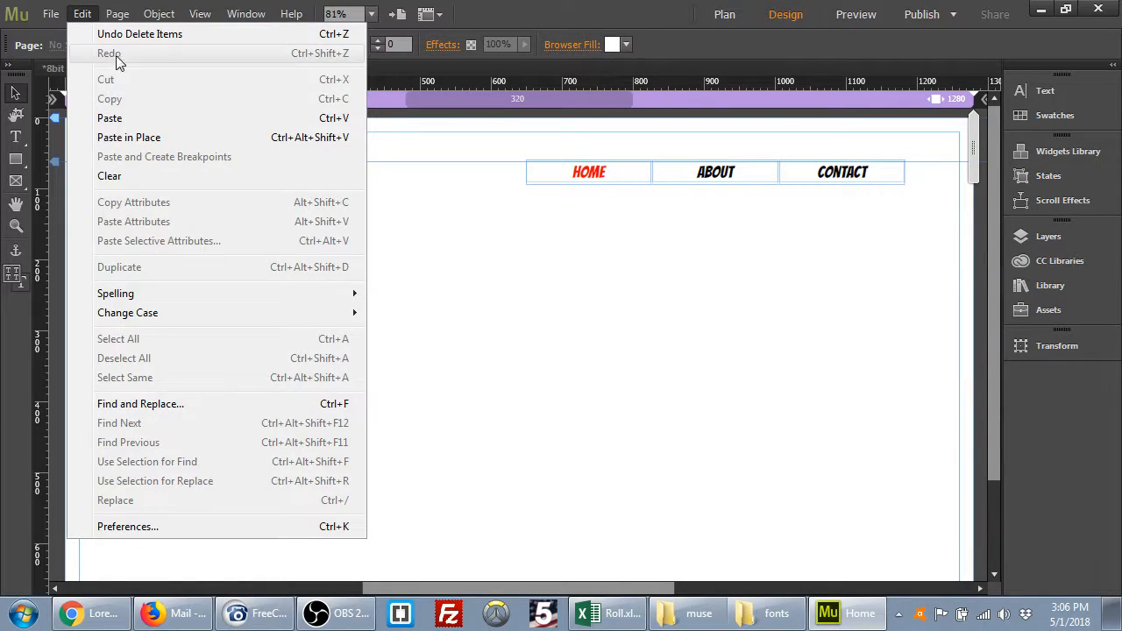
click(193, 138)
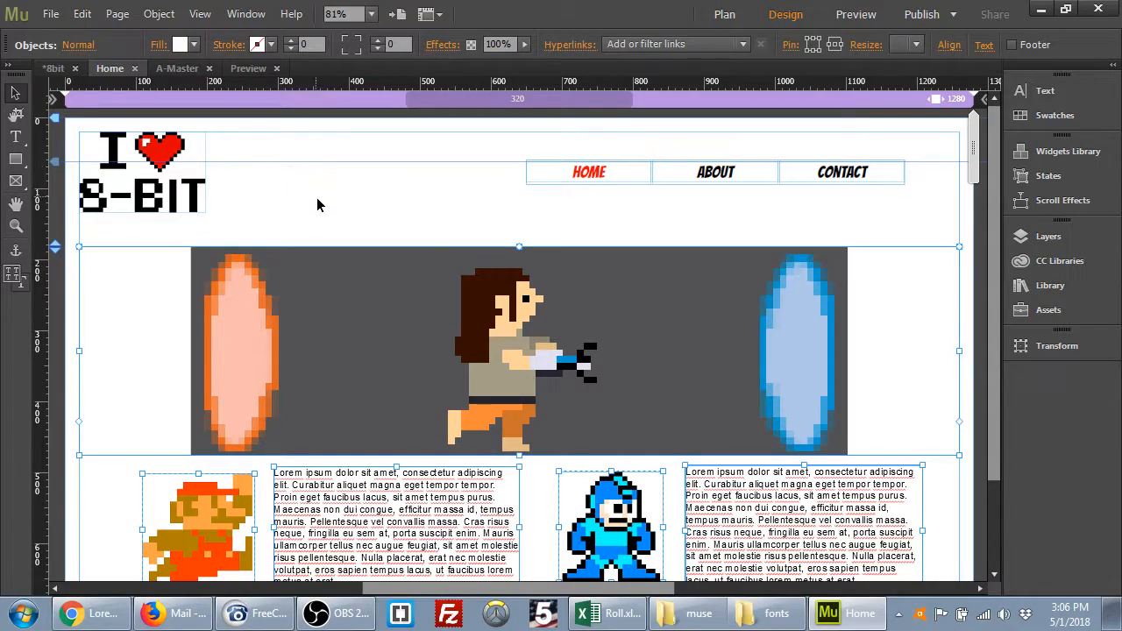
click(722, 227)
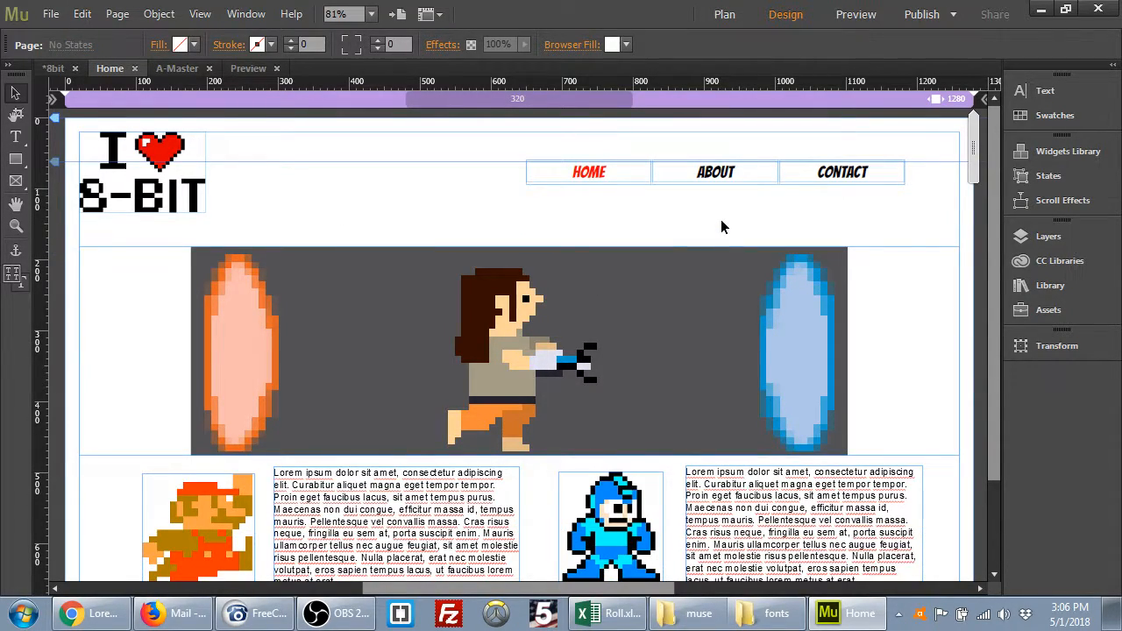
key(ctrl+s)
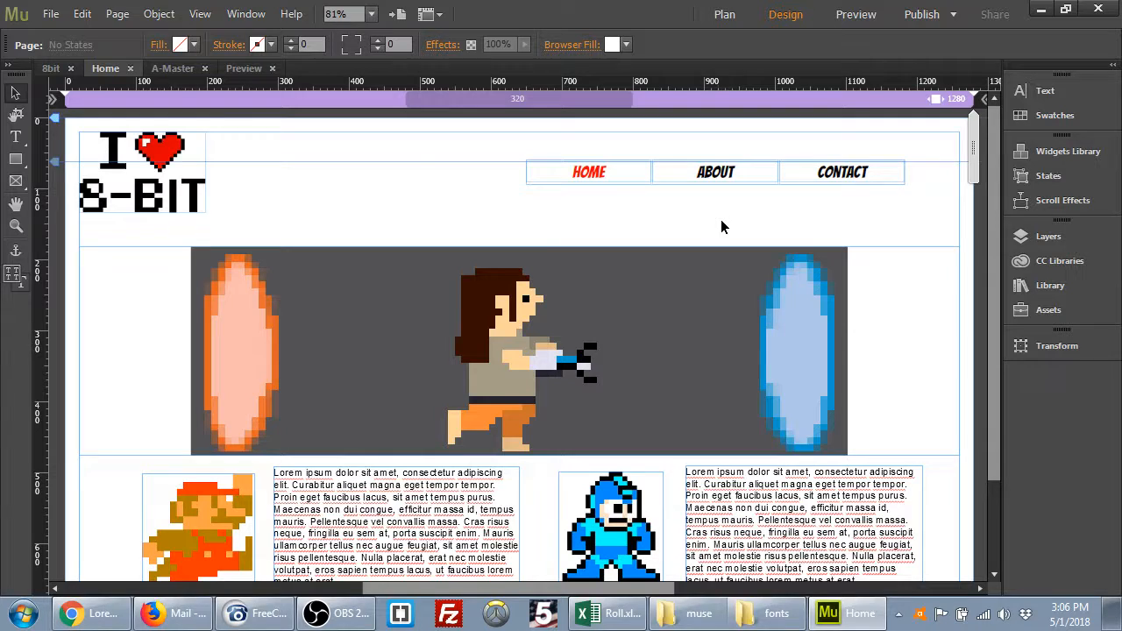
Check the page thumbnails in the site plan and reopen the Home page to look over its layout.
click(725, 15)
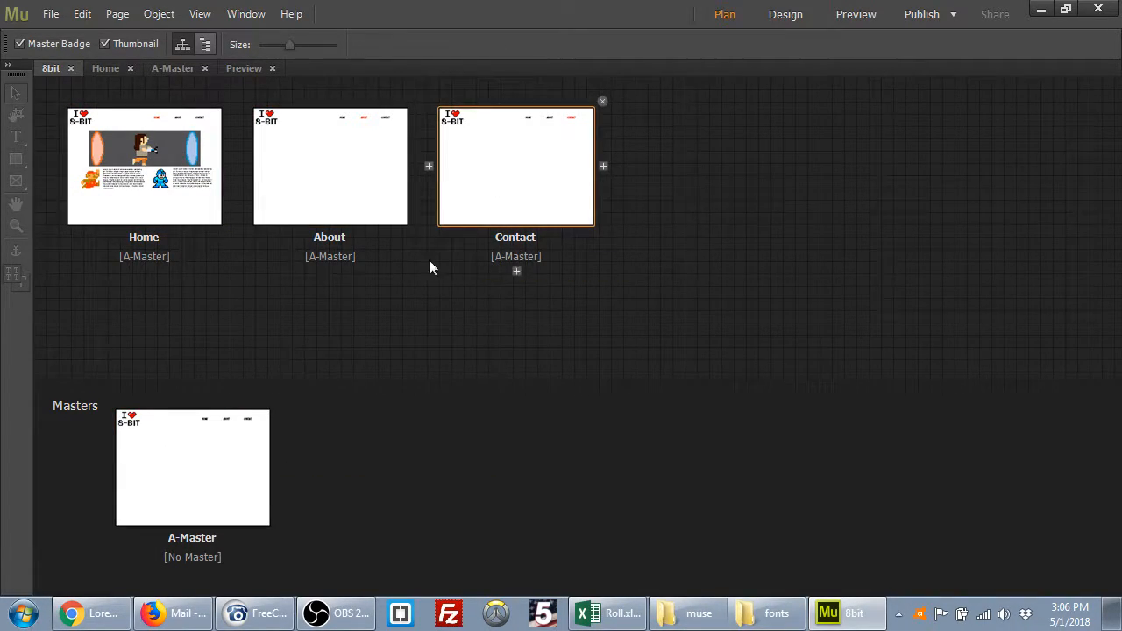
double_click(146, 203)
click(384, 536)
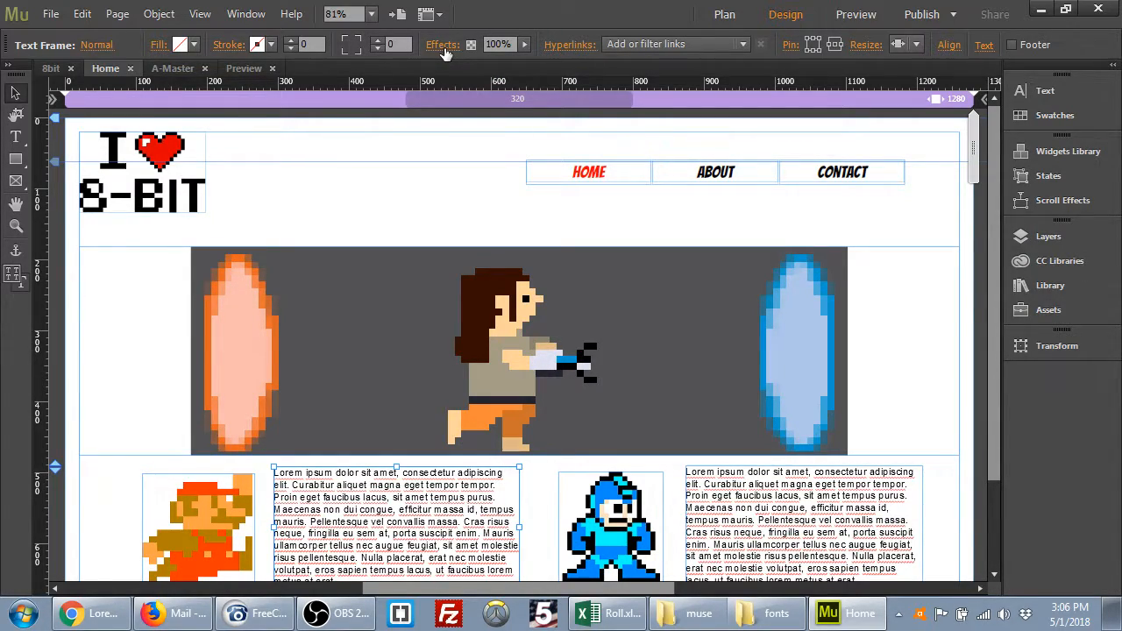
scroll(338, 279, down, 2)
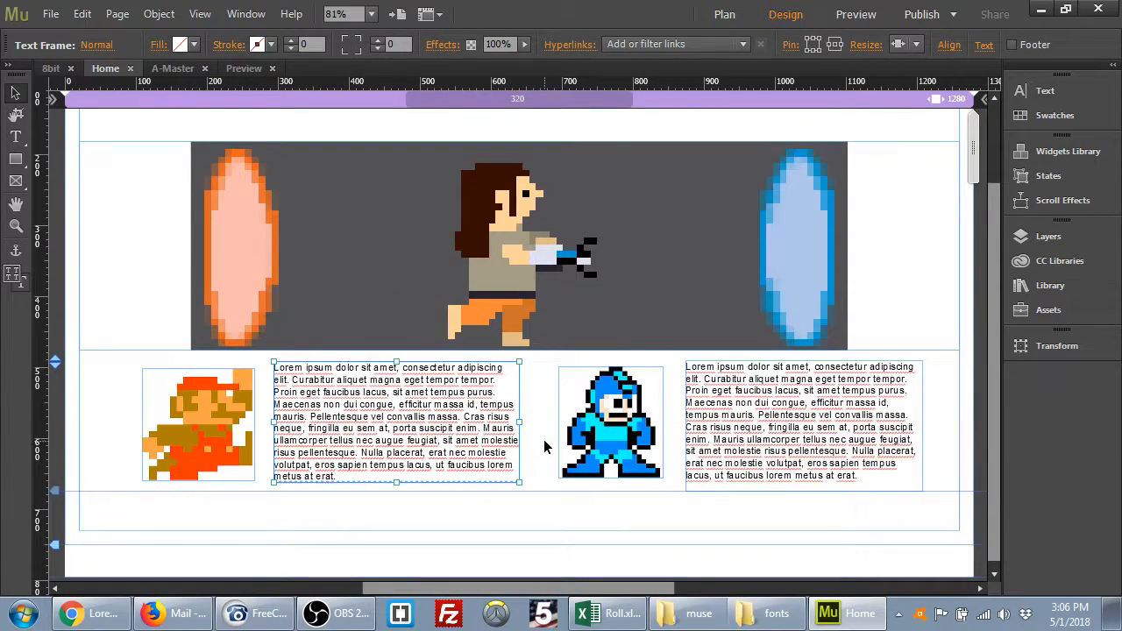
click(539, 444)
scroll(520, 436, up, 2)
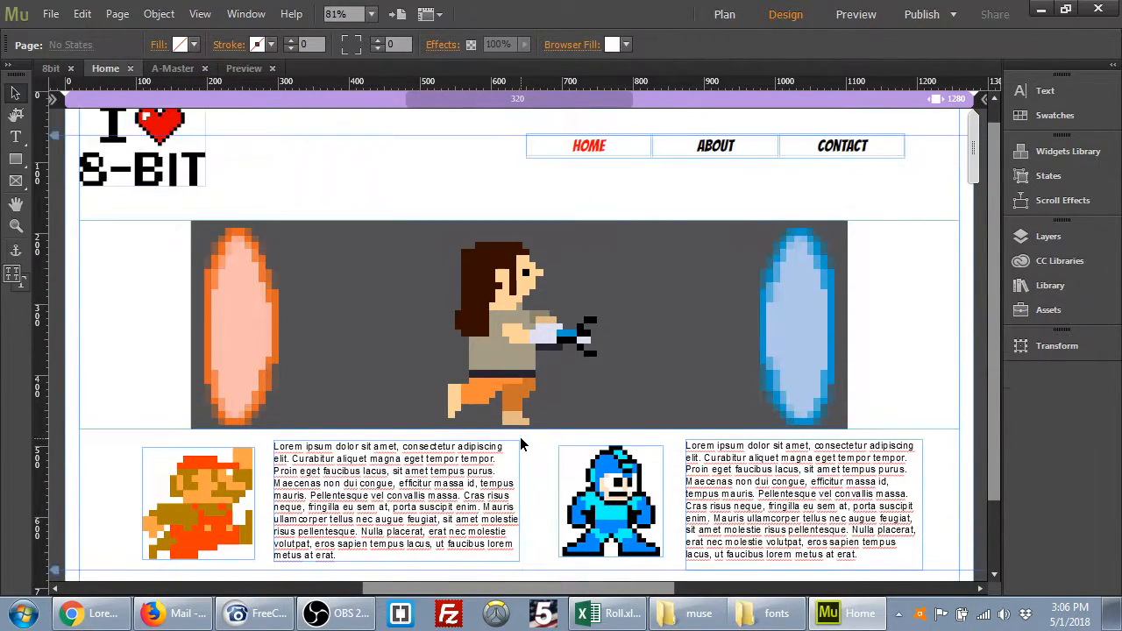
Preview the site, follow the About, Contact and Home menu links, and return to the Home page's design through the site plan.
click(856, 15)
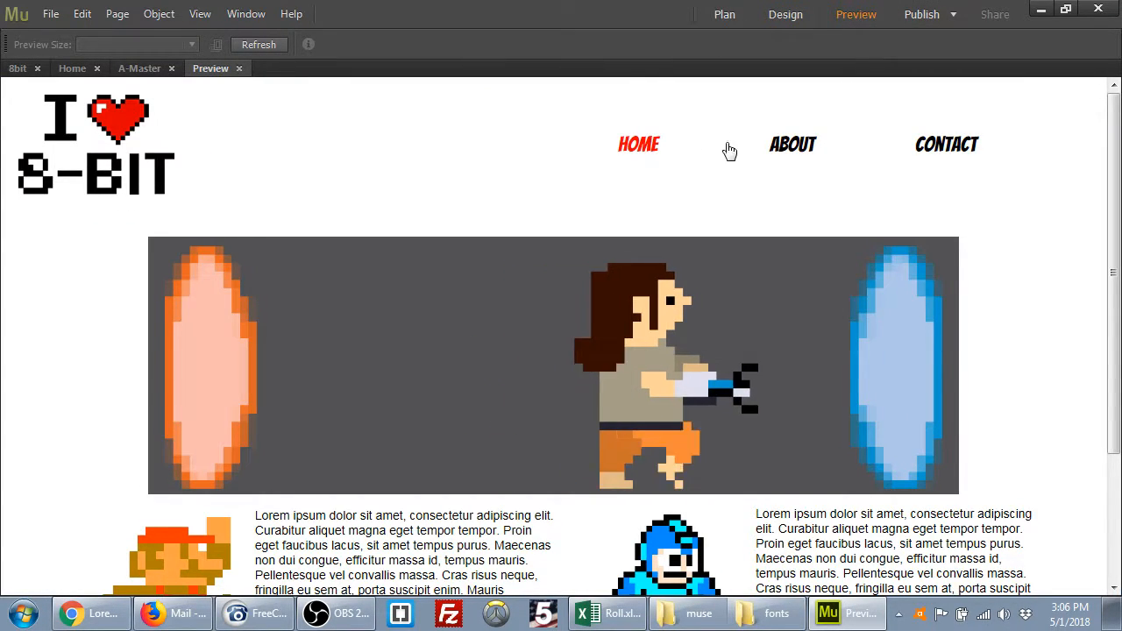
click(804, 147)
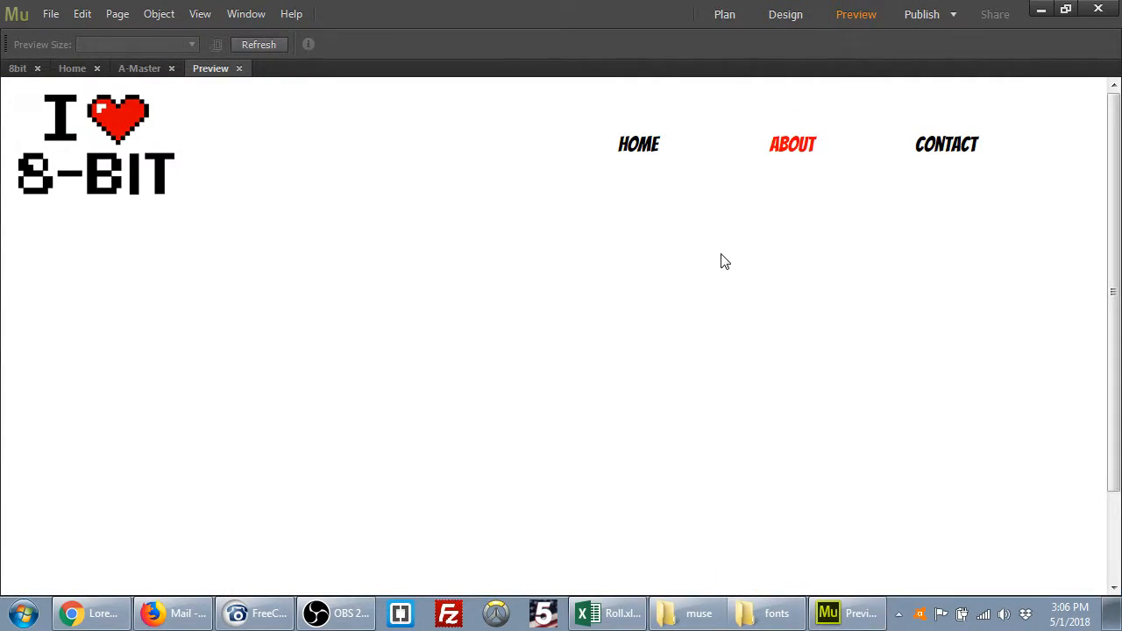
click(956, 146)
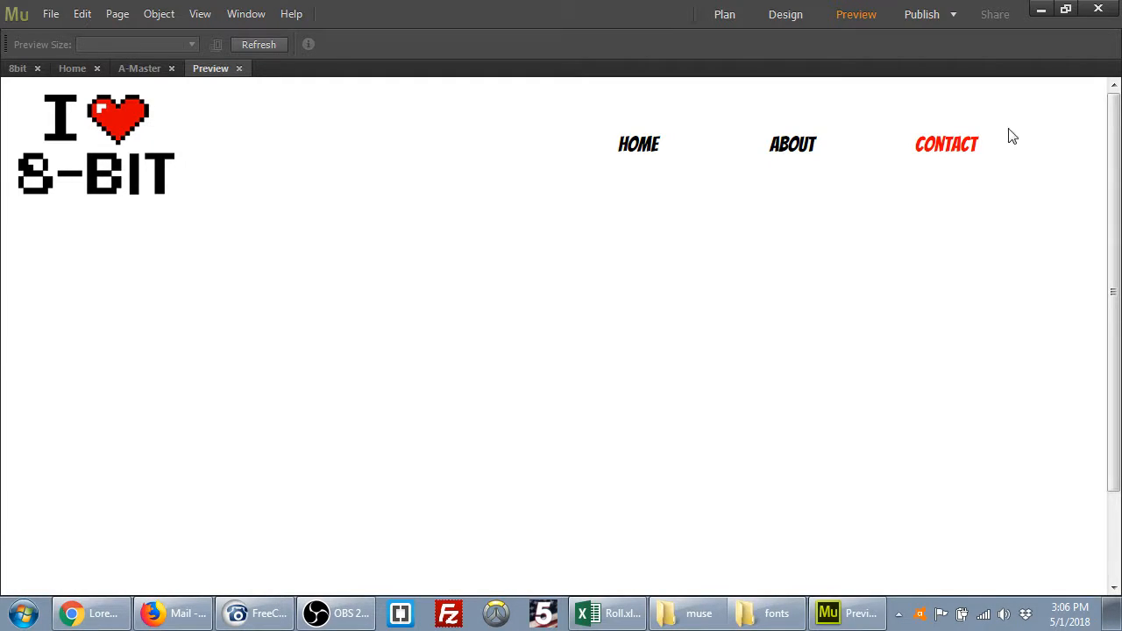
click(652, 153)
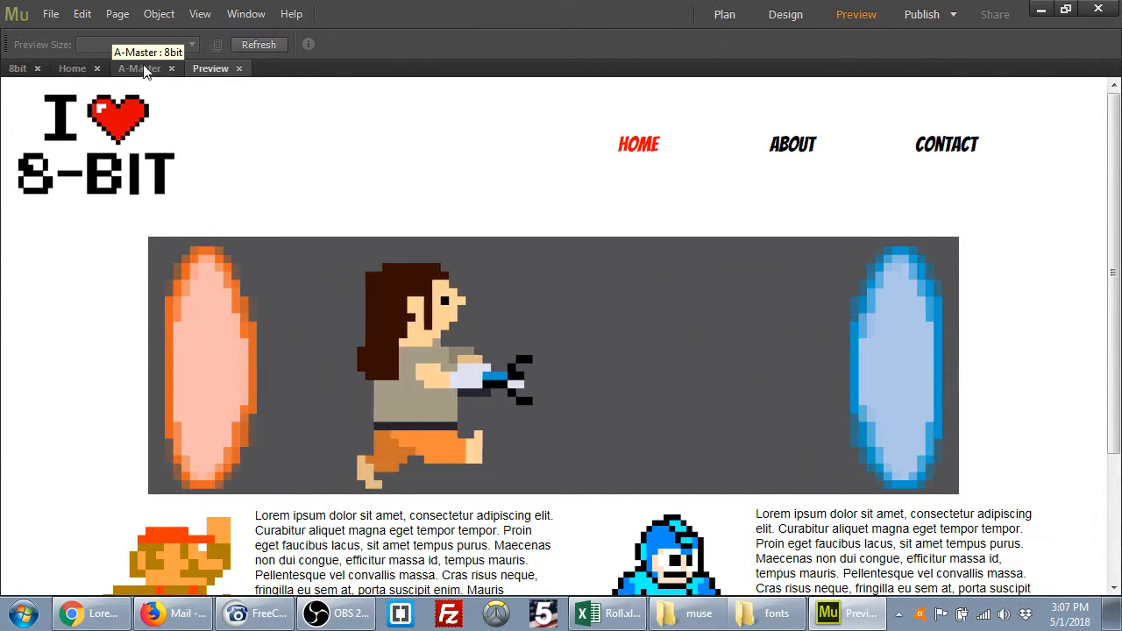
click(731, 20)
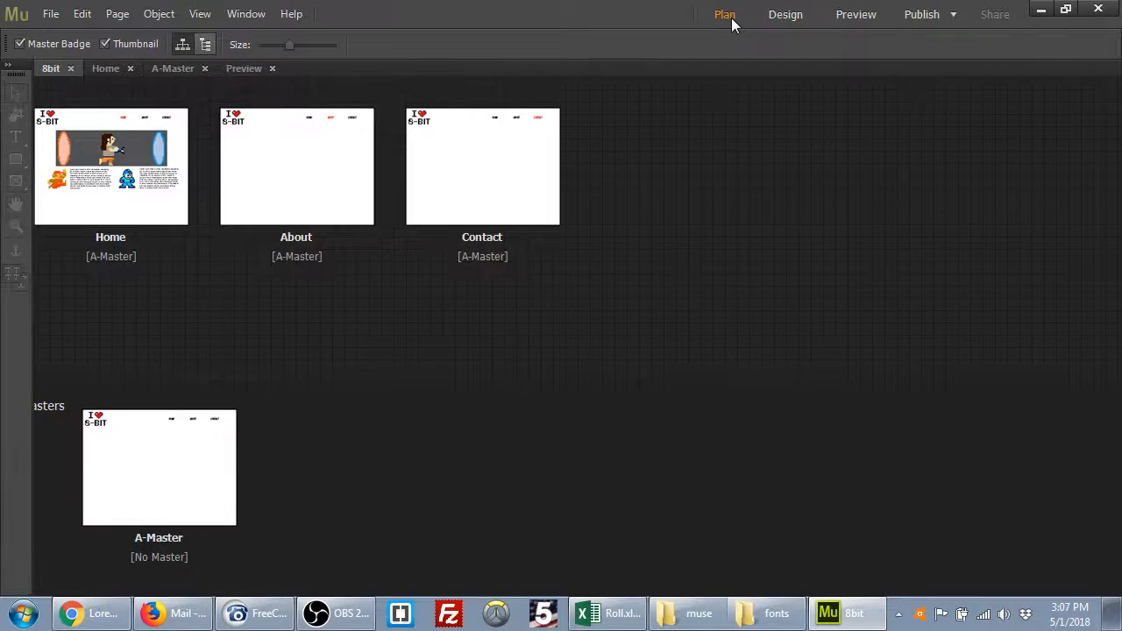
double_click(161, 190)
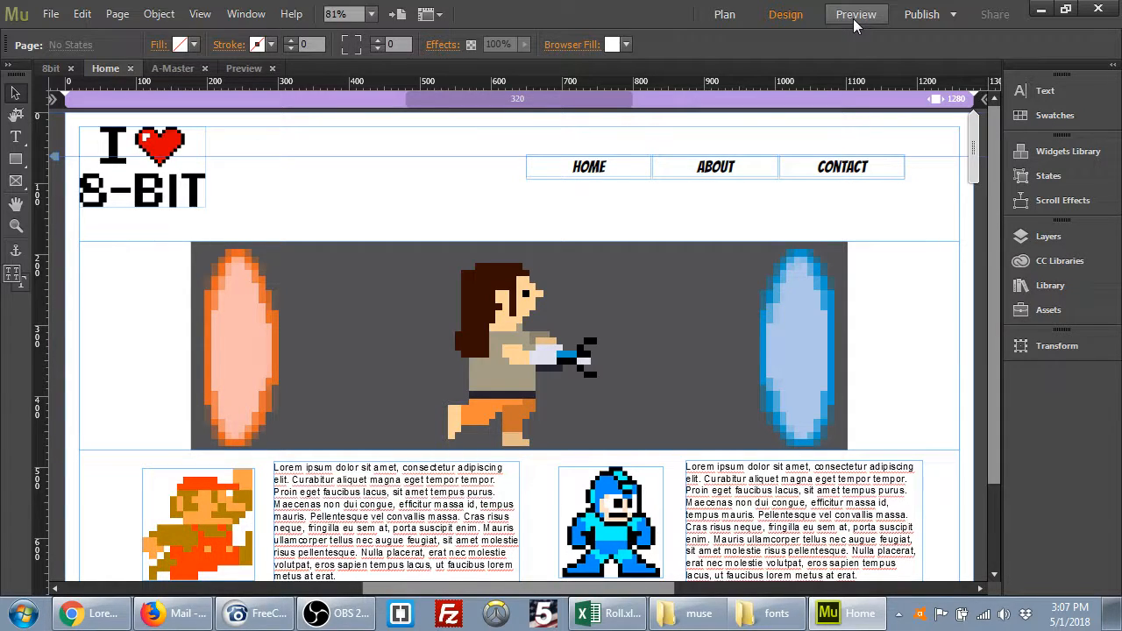
Preview the whole site in the browser, look through the Home page, and switch back to Adobe Muse.
click(53, 14)
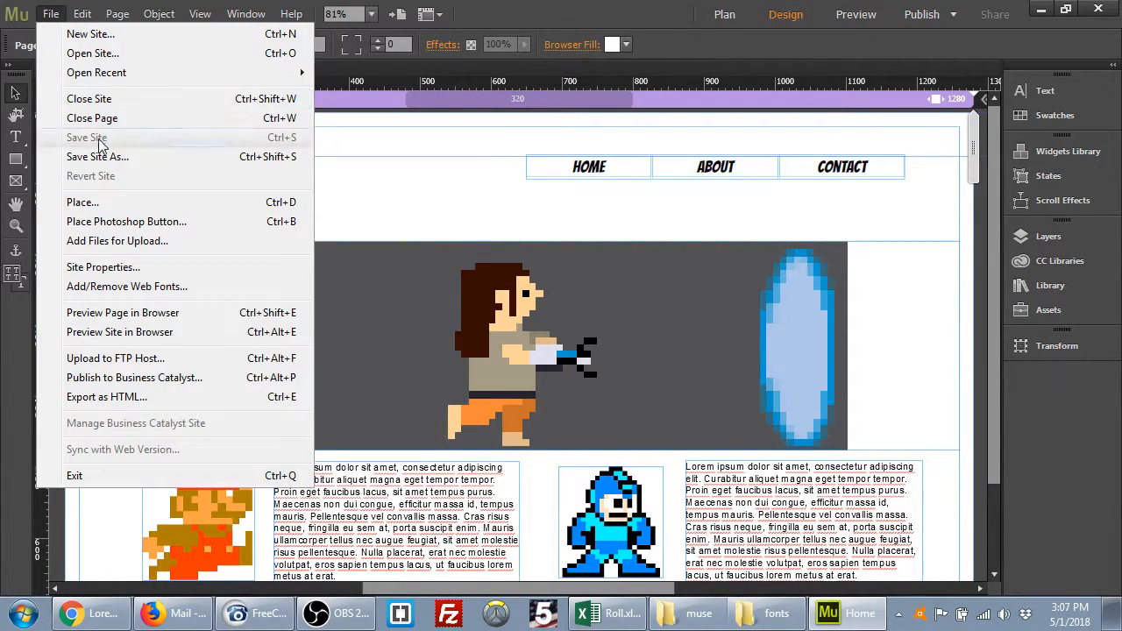
click(153, 332)
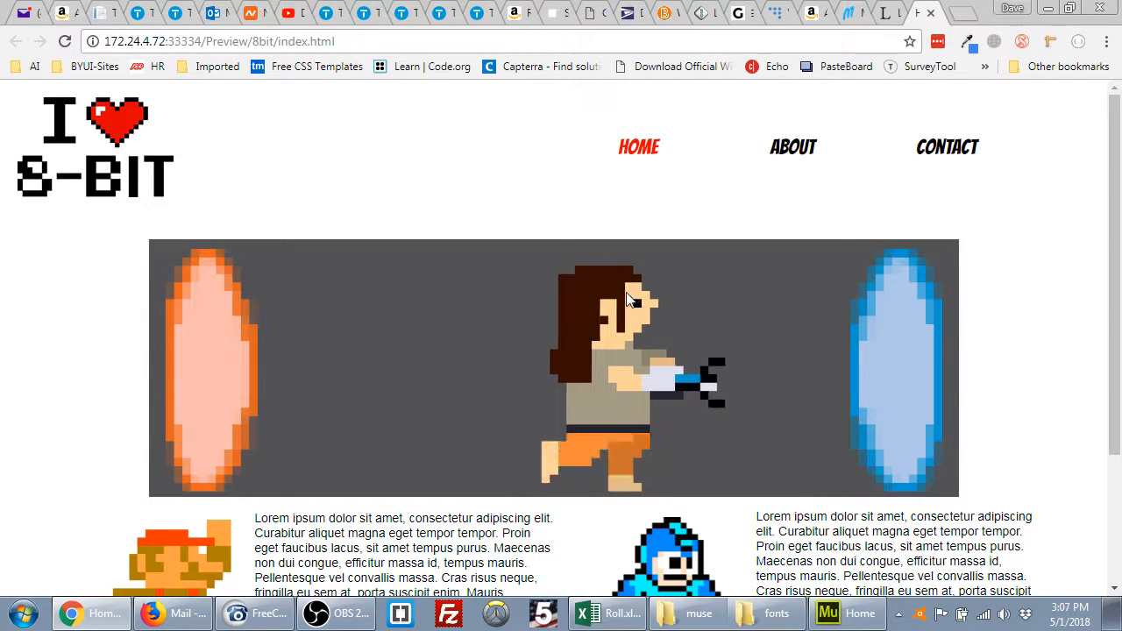
scroll(625, 299, down, 2)
scroll(628, 299, up, 2)
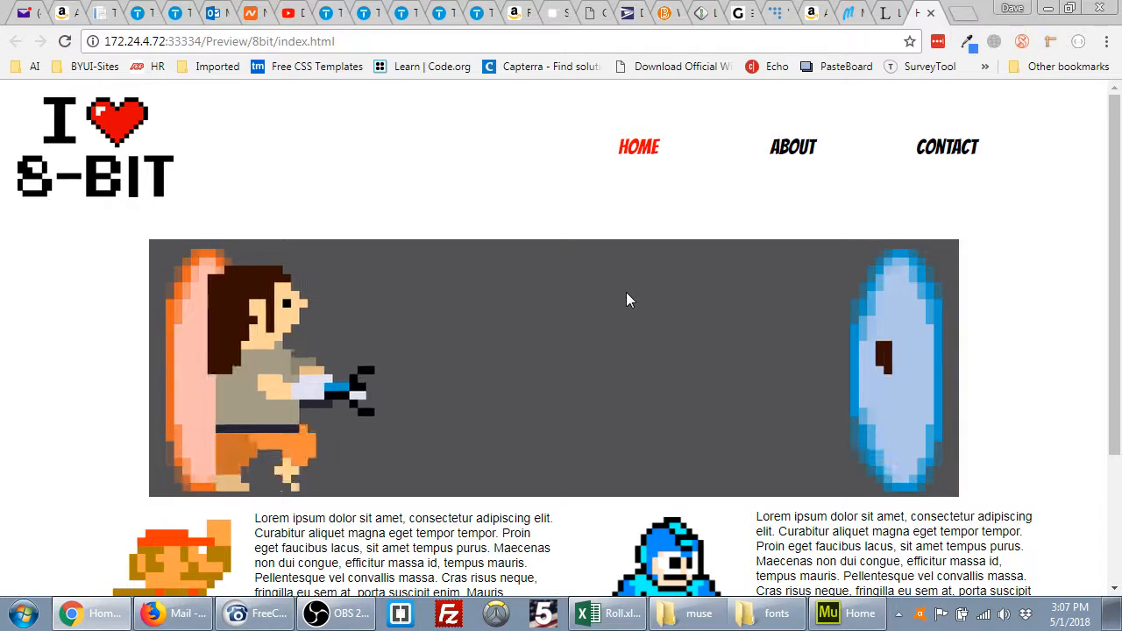
scroll(626, 298, down, 2)
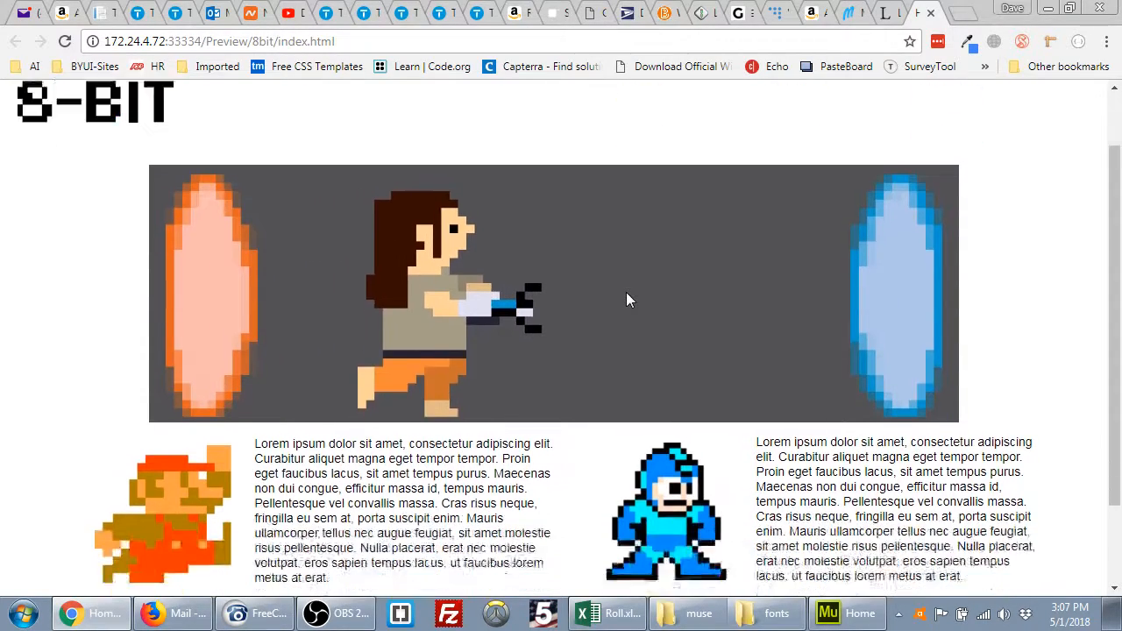
scroll(626, 299, up, 2)
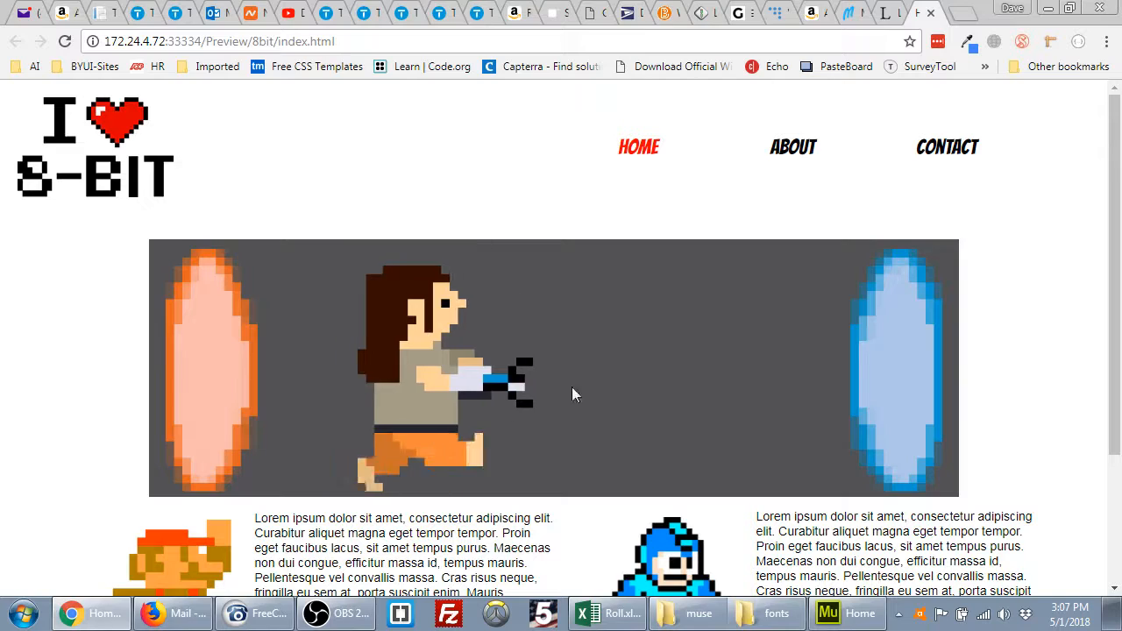
click(848, 621)
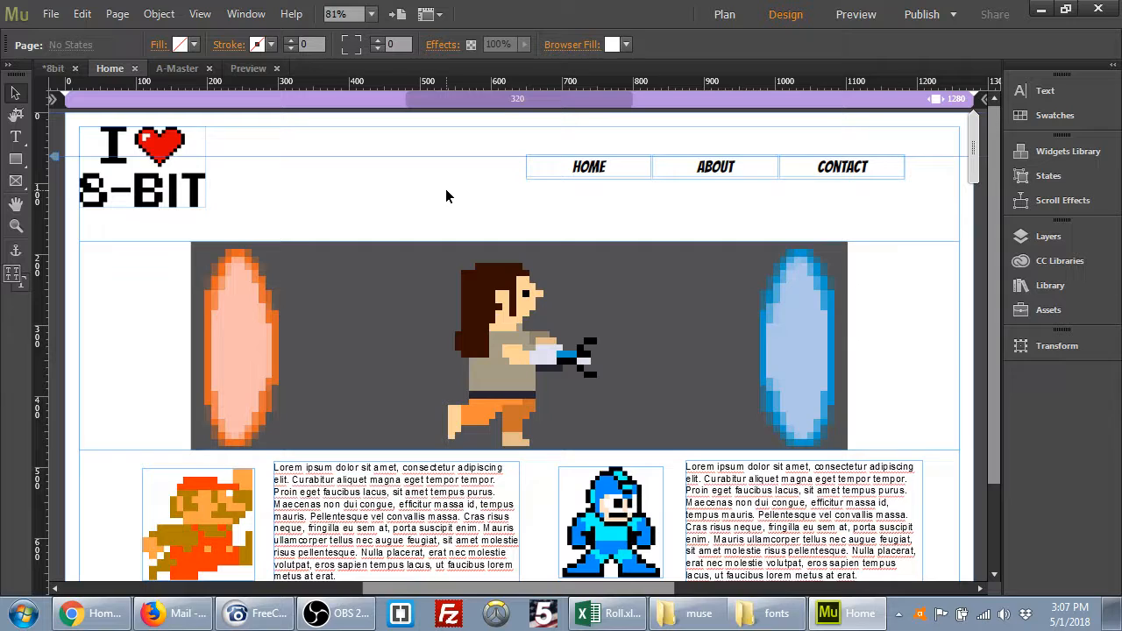
Turn on the shadow effect for the text frame beside the orange and red character image.
click(403, 506)
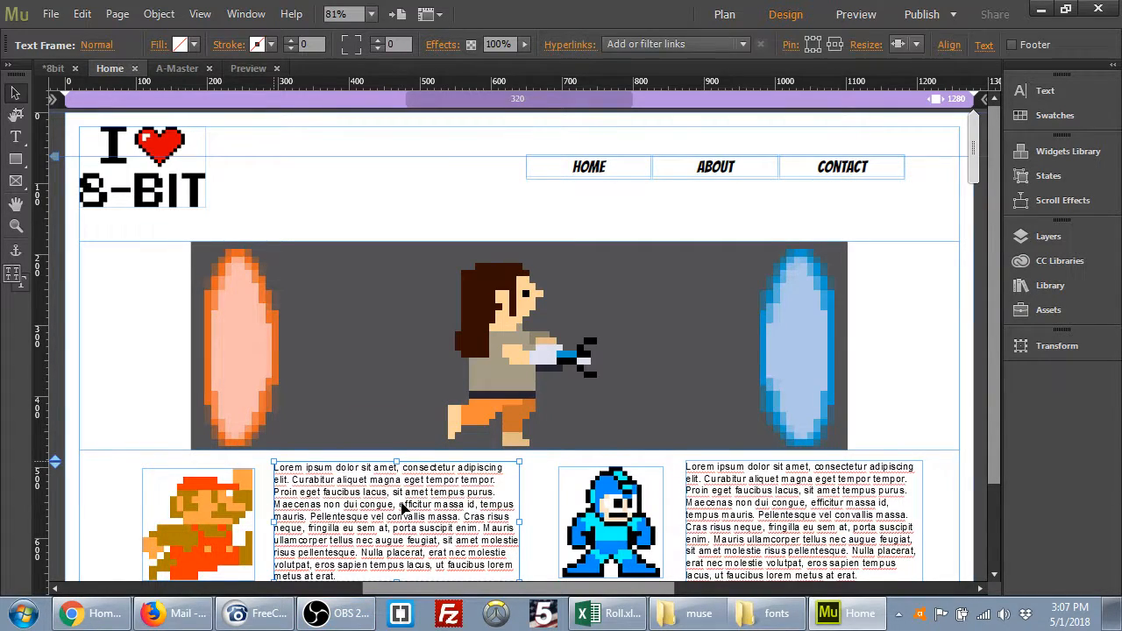
click(446, 48)
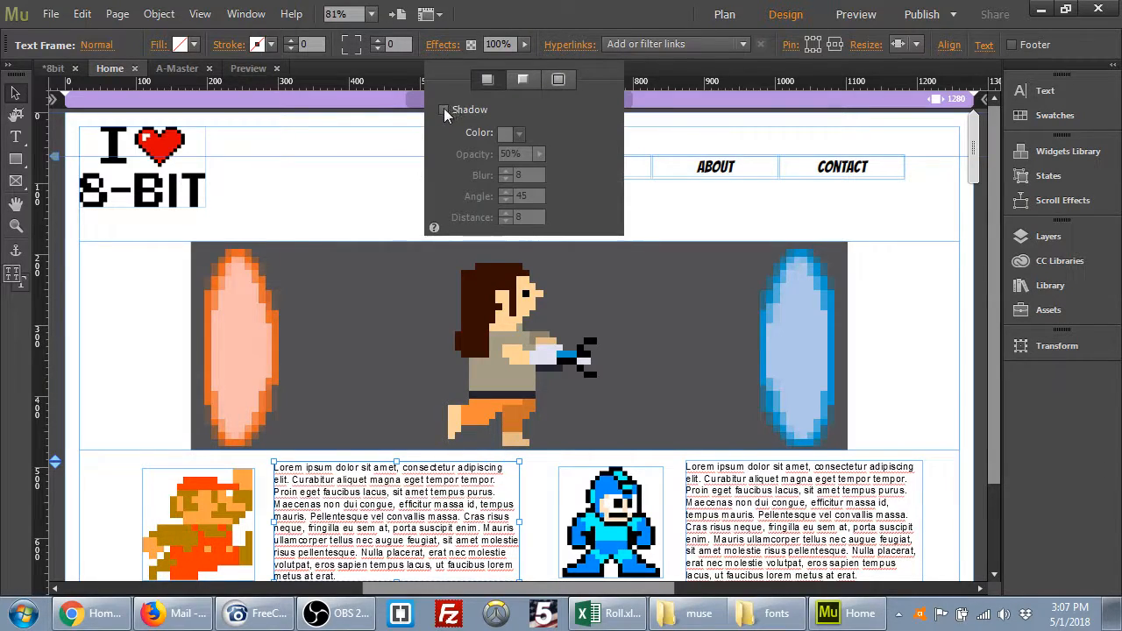
click(443, 110)
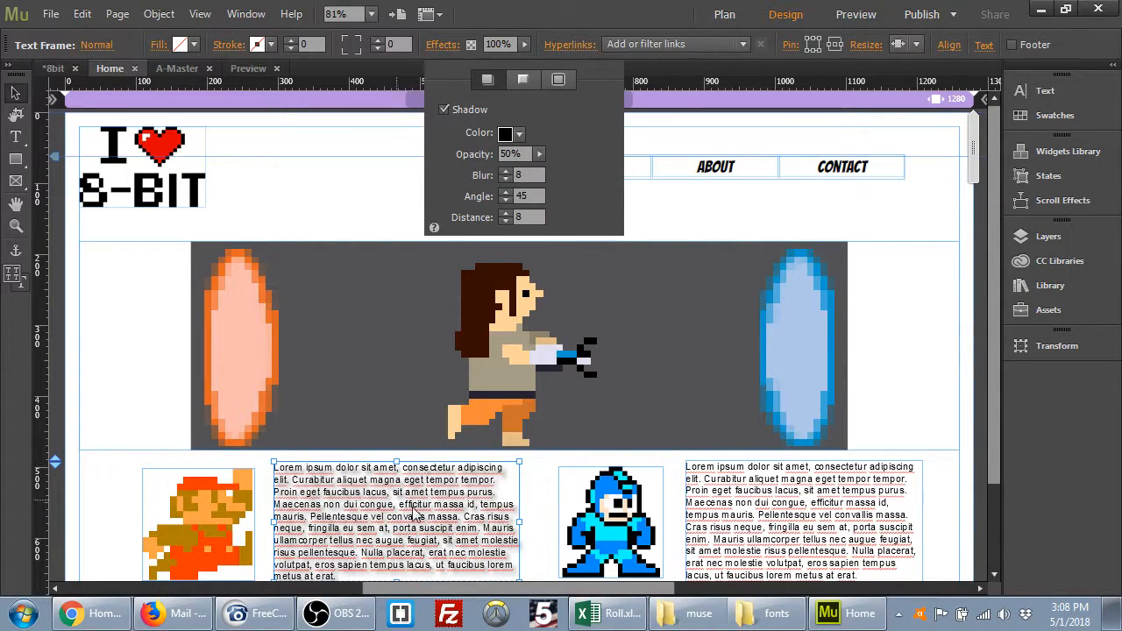
Set the shadow opacity to 56% for the text frame beside the orange and red character image.
click(539, 154)
mouse_move(507, 171)
mouse_down()
mouse_move(553, 174)
mouse_move(509, 171)
mouse_up()
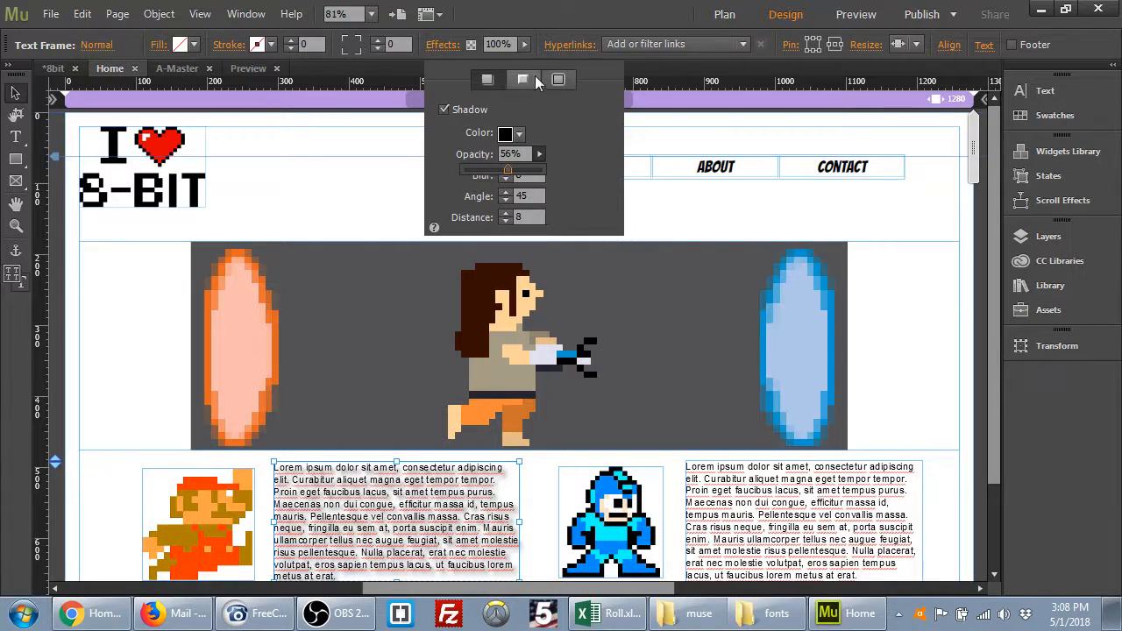
click(468, 20)
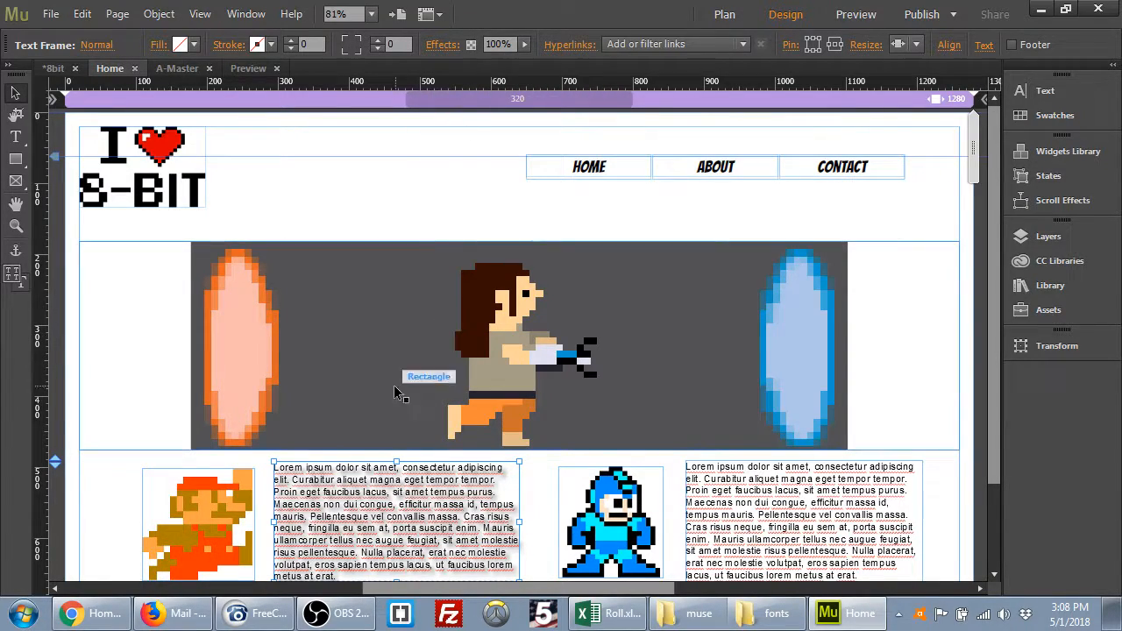
click(255, 475)
click(247, 475)
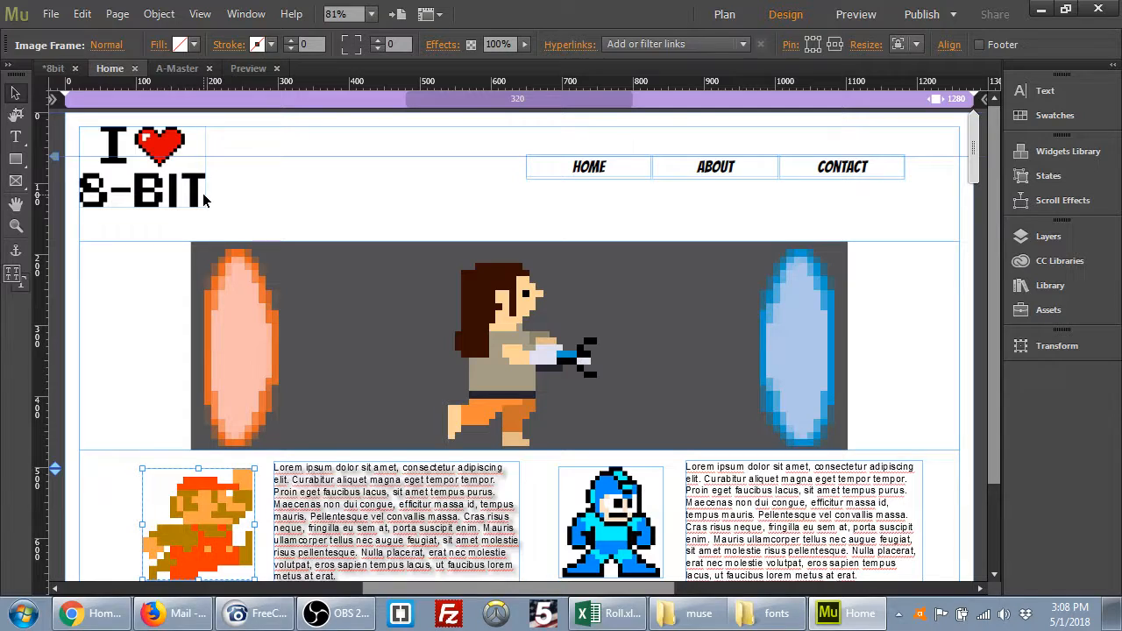
Try the glow effect on the text frame beside the orange and red character and turn it off again.
click(426, 483)
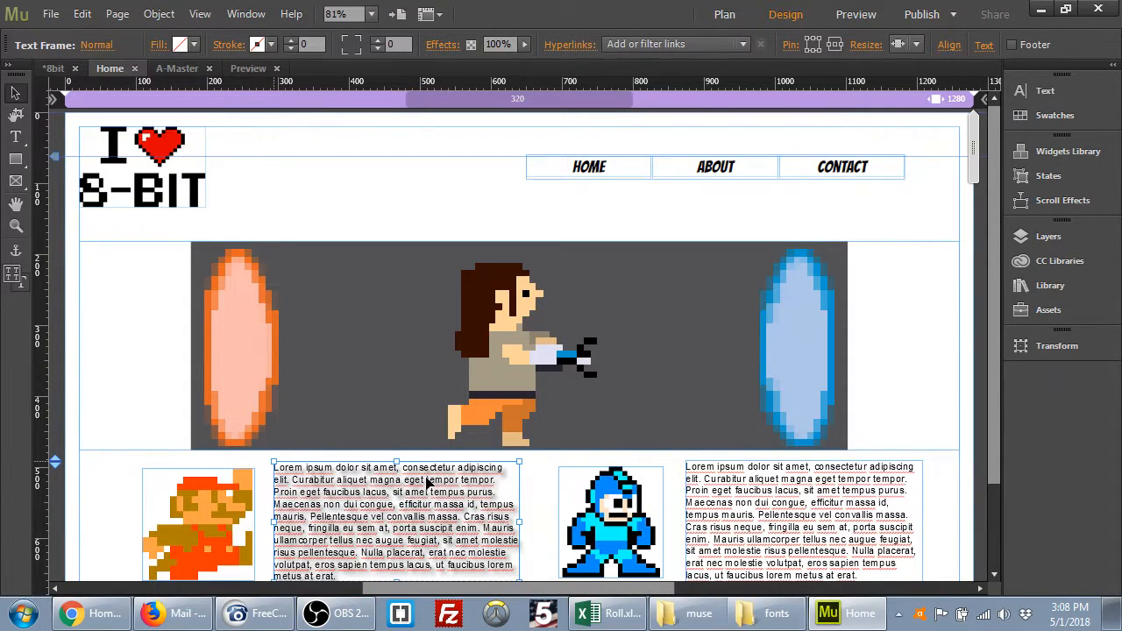
click(443, 45)
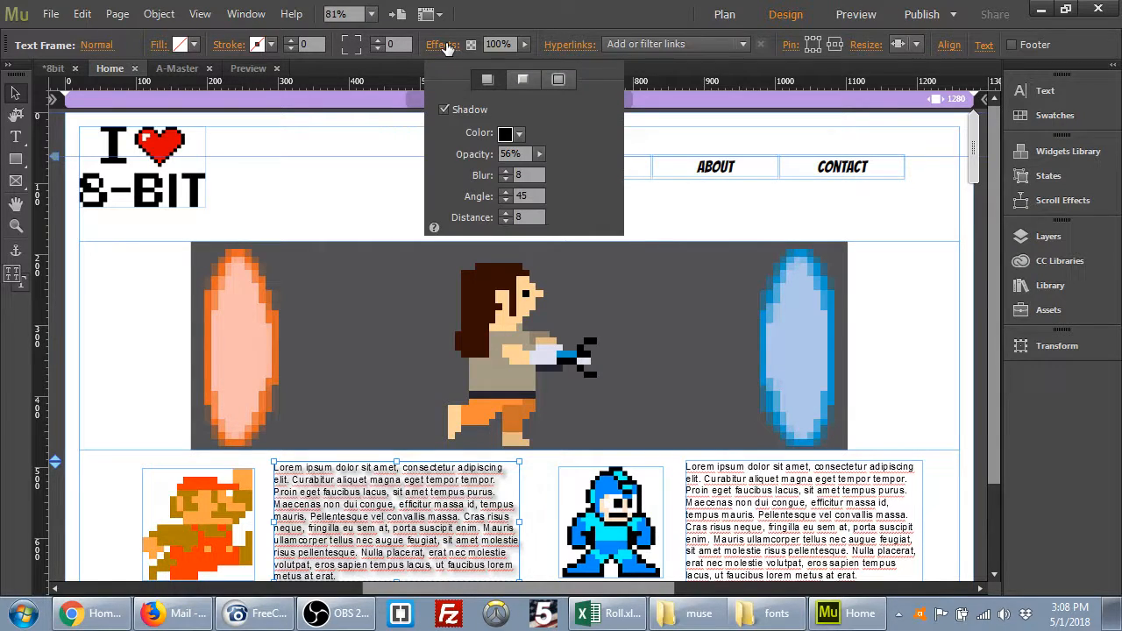
click(526, 85)
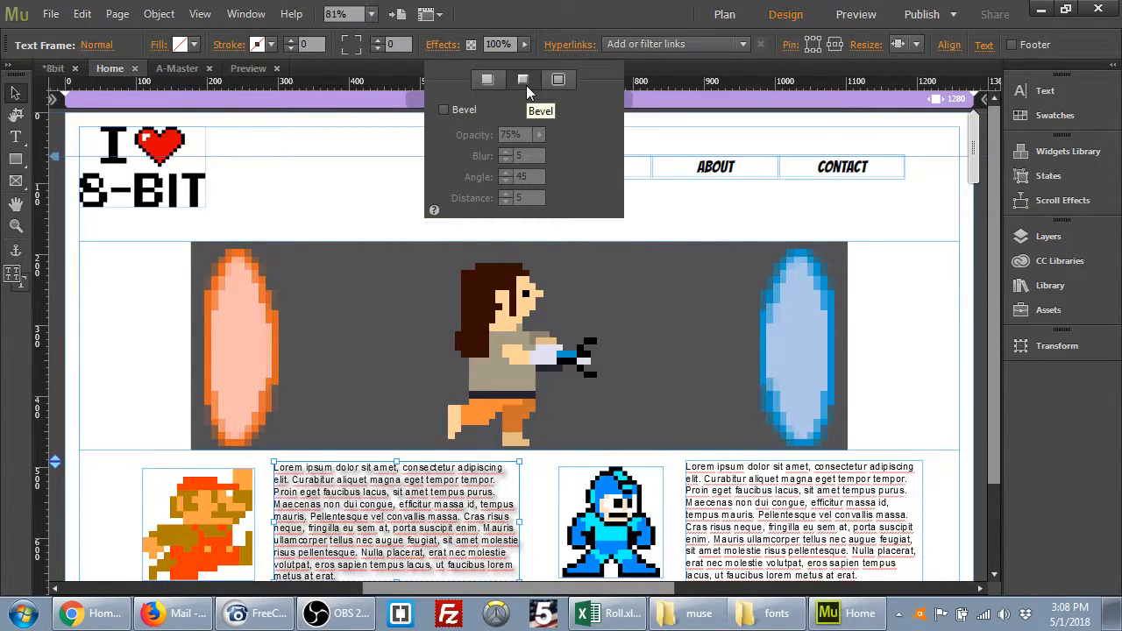
click(487, 80)
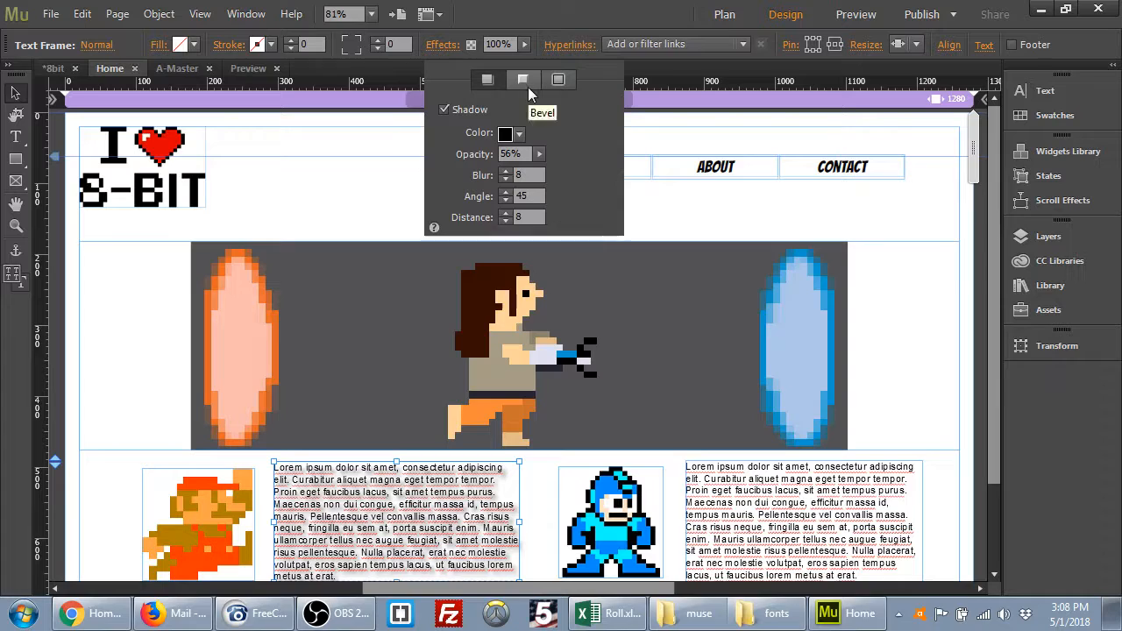
click(561, 79)
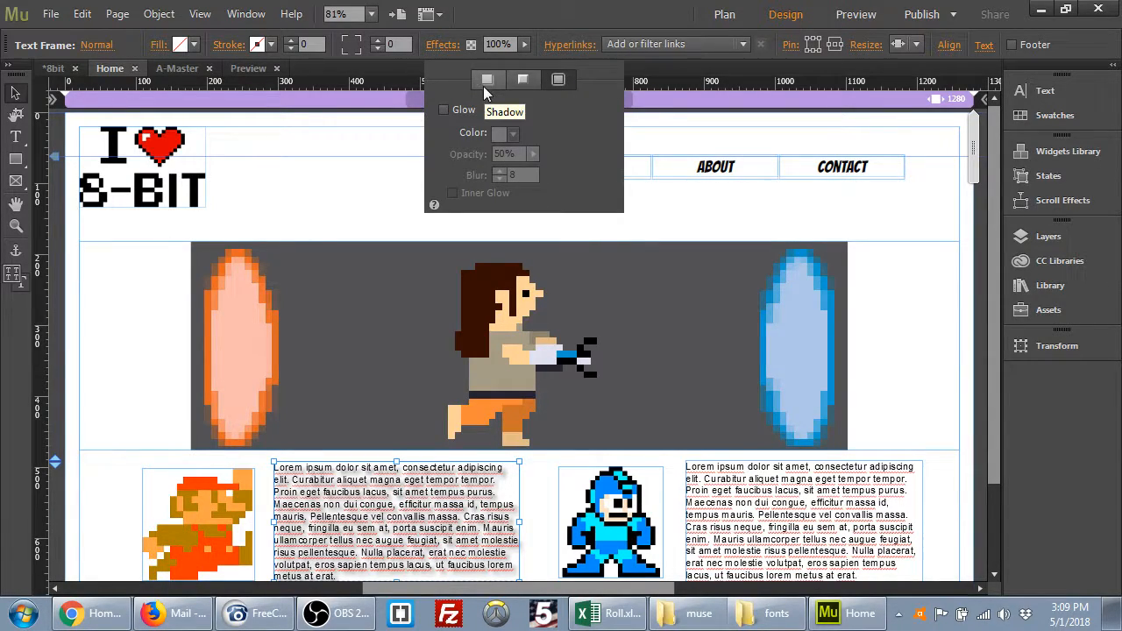
click(464, 110)
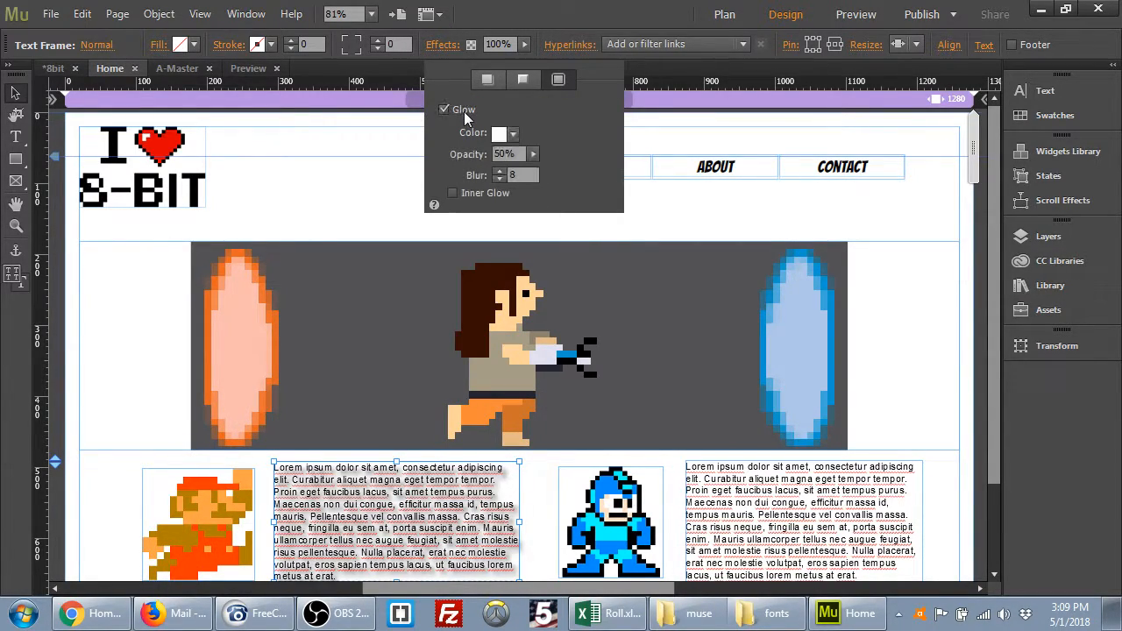
click(463, 109)
Try the bevel effect on the same text frame, turn it off, and review its glow and shadow settings.
click(523, 80)
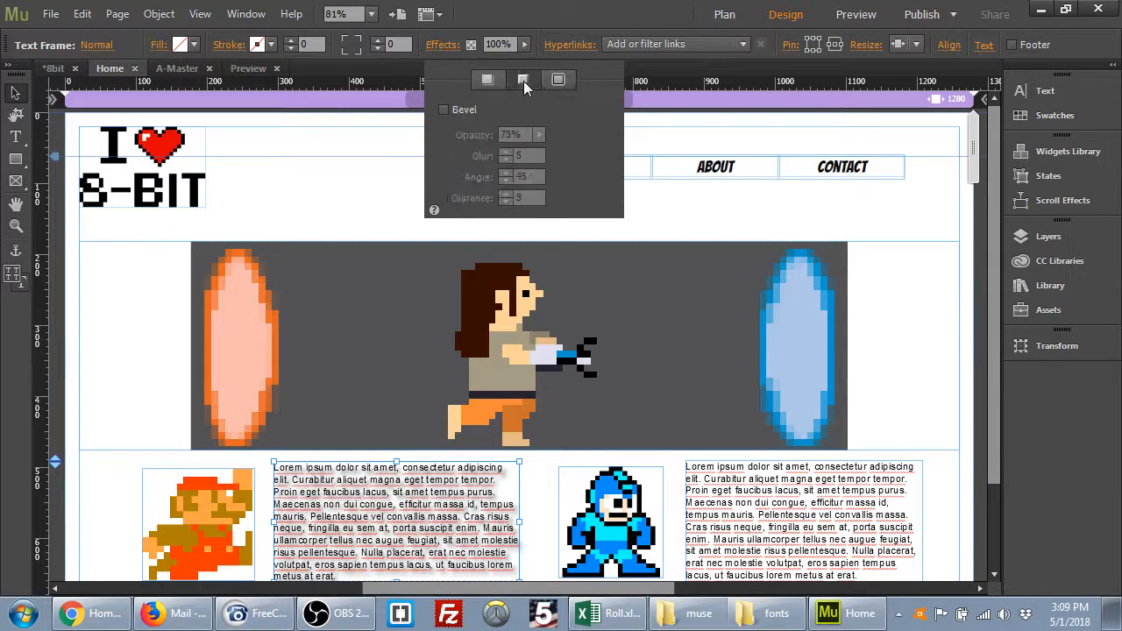
click(461, 106)
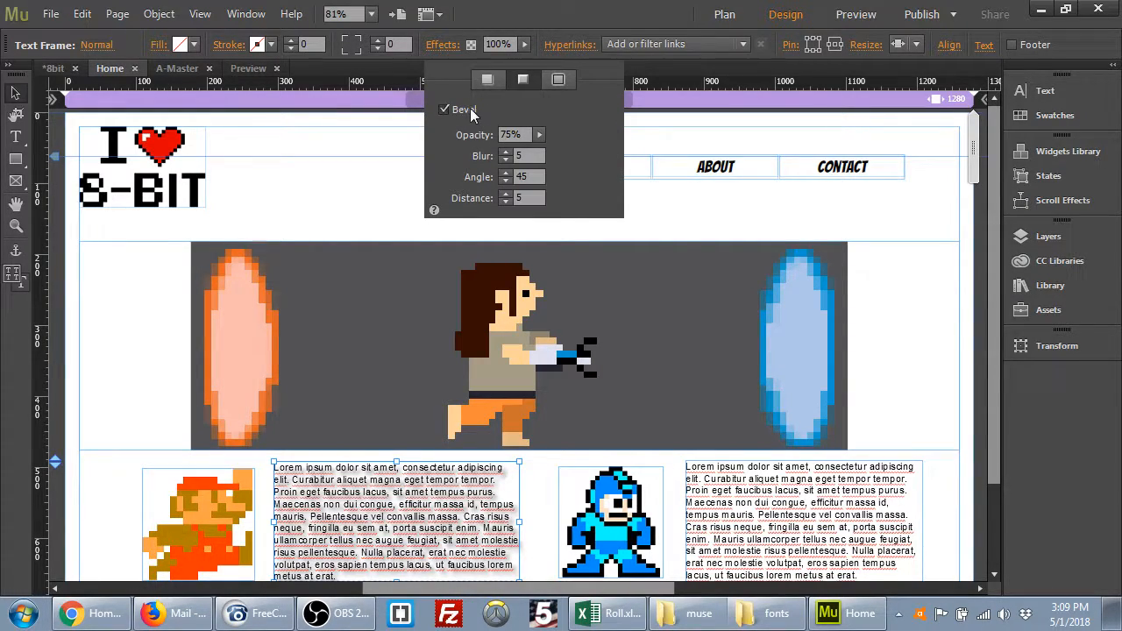
click(470, 108)
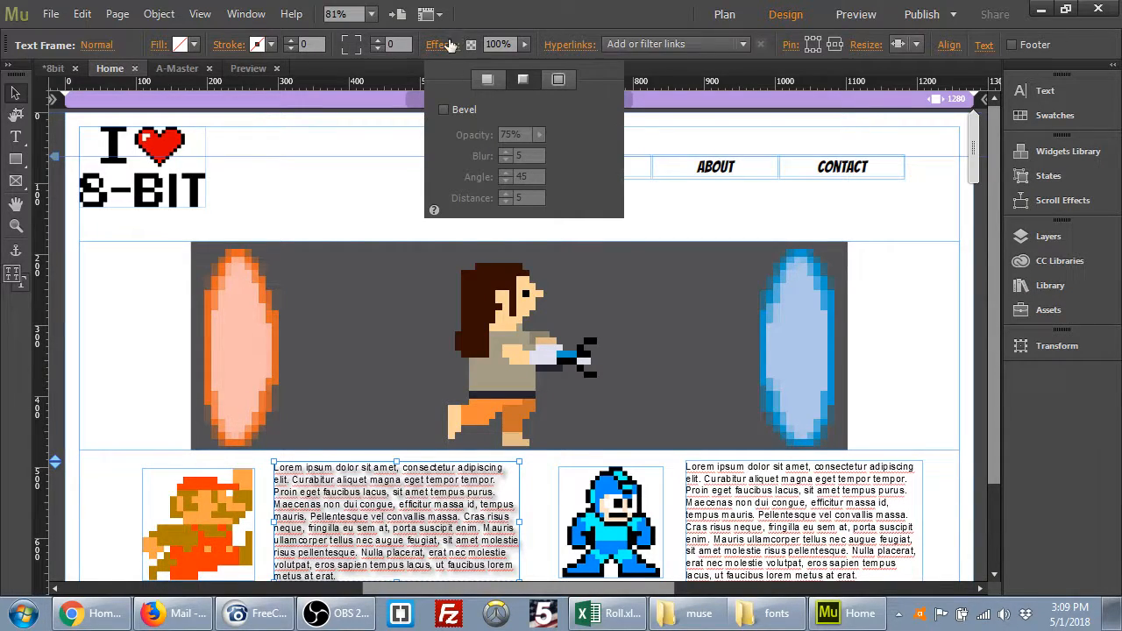
click(543, 79)
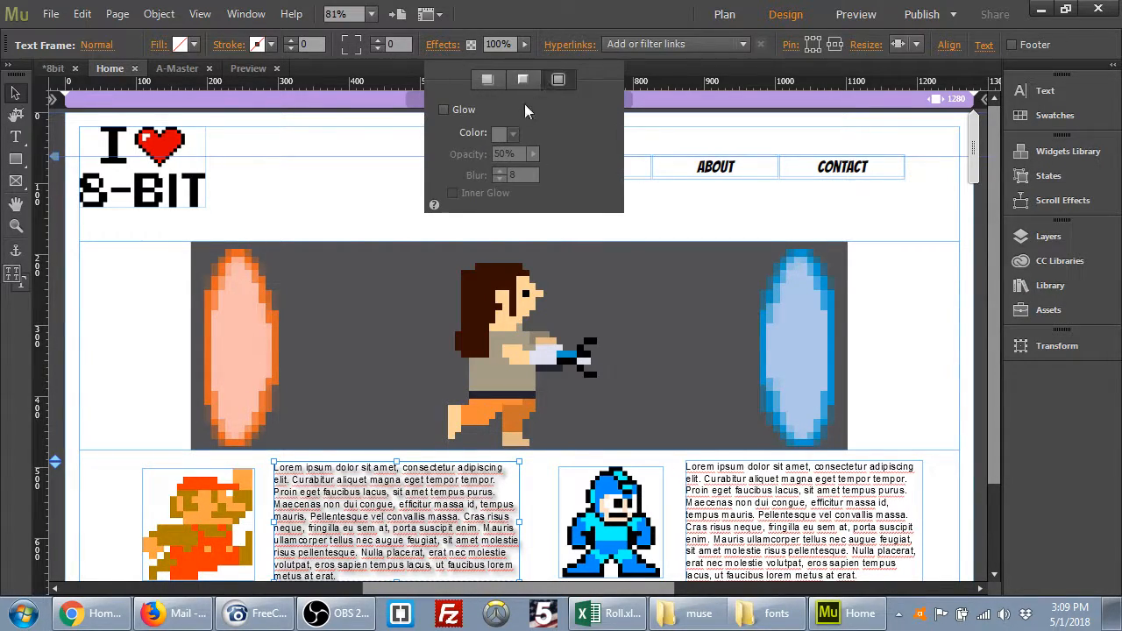
click(485, 83)
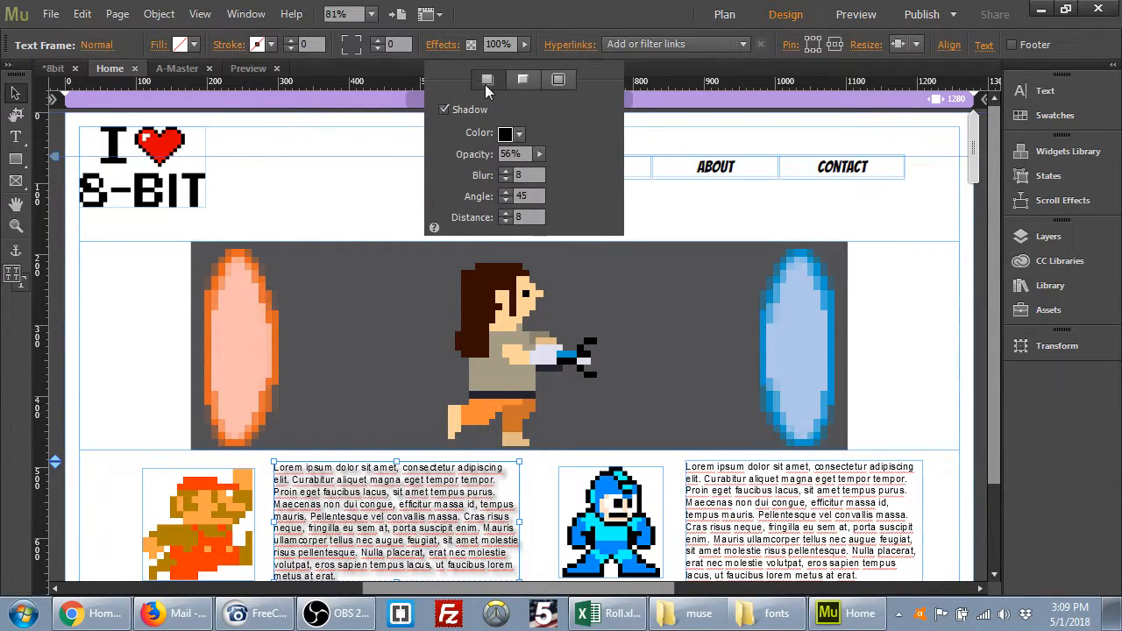
click(441, 46)
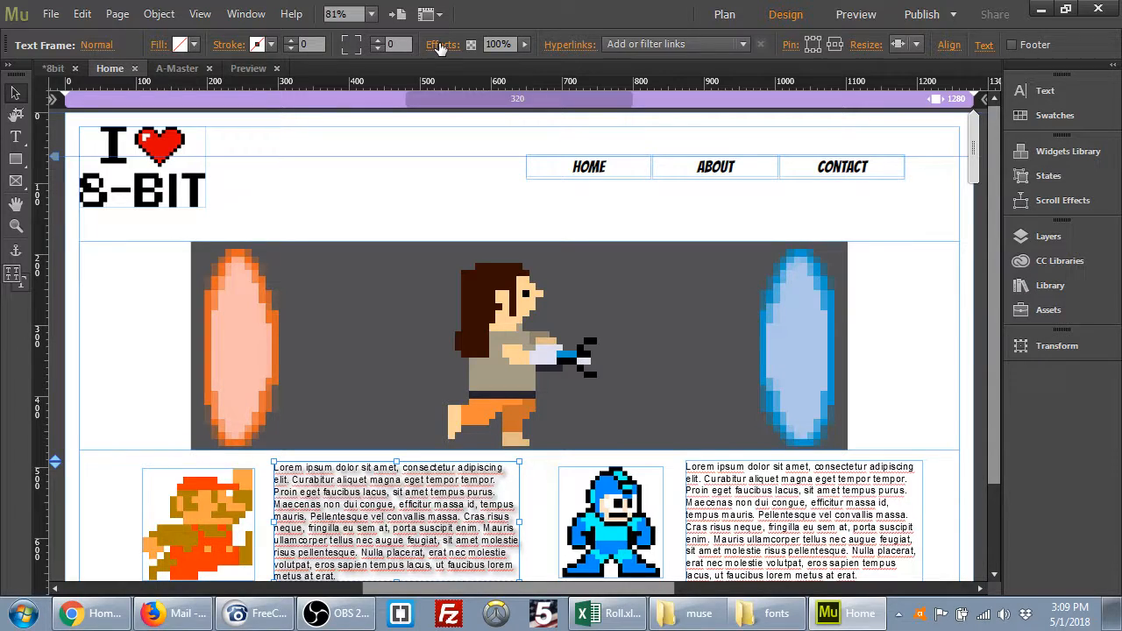
click(211, 191)
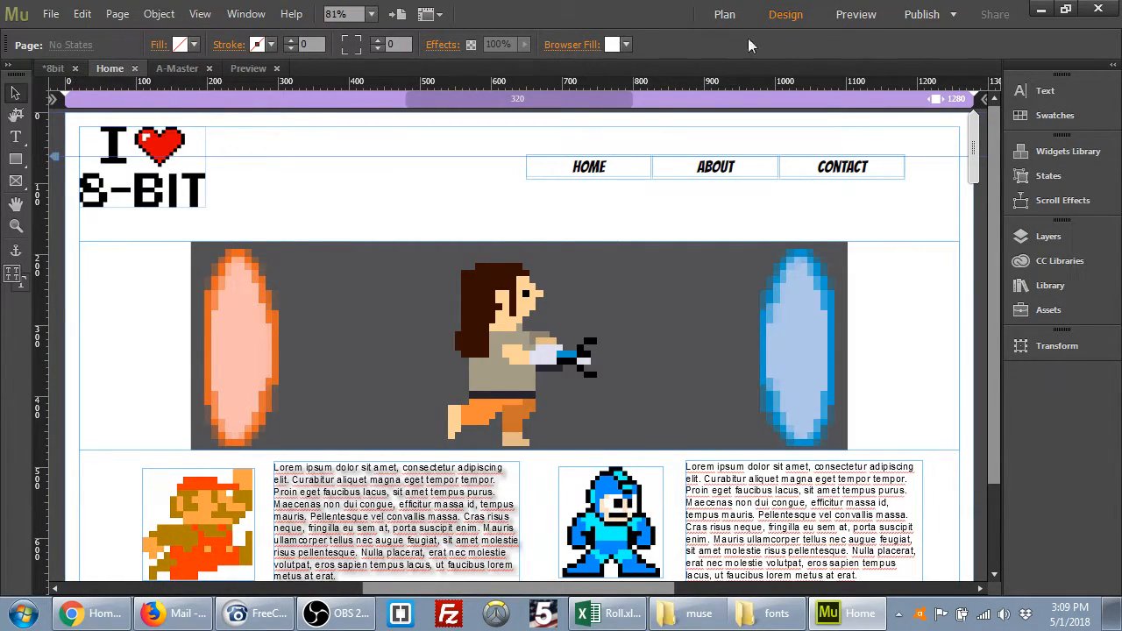
Open the A-Master page from the site plan and pin its navigation menu to the top right of the browser window.
click(725, 14)
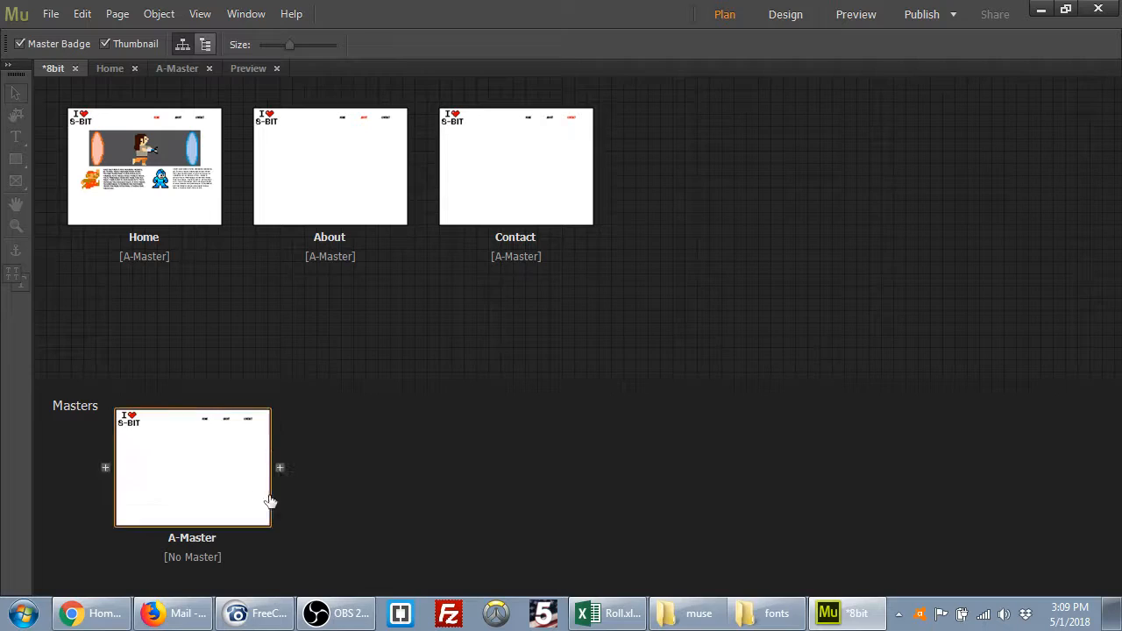
double_click(205, 468)
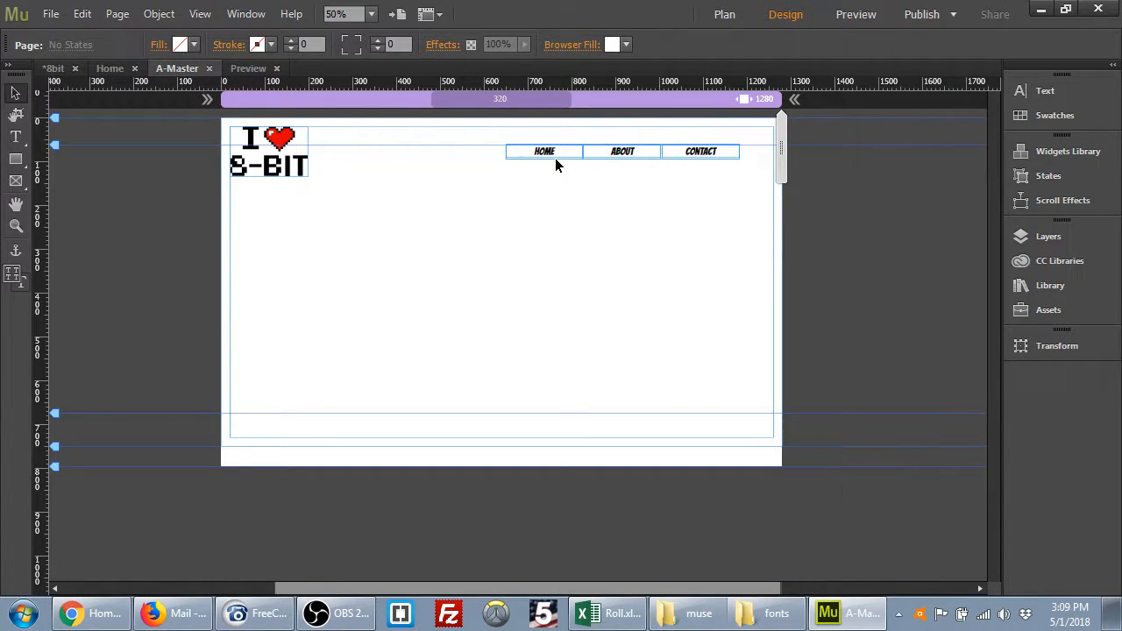
click(510, 148)
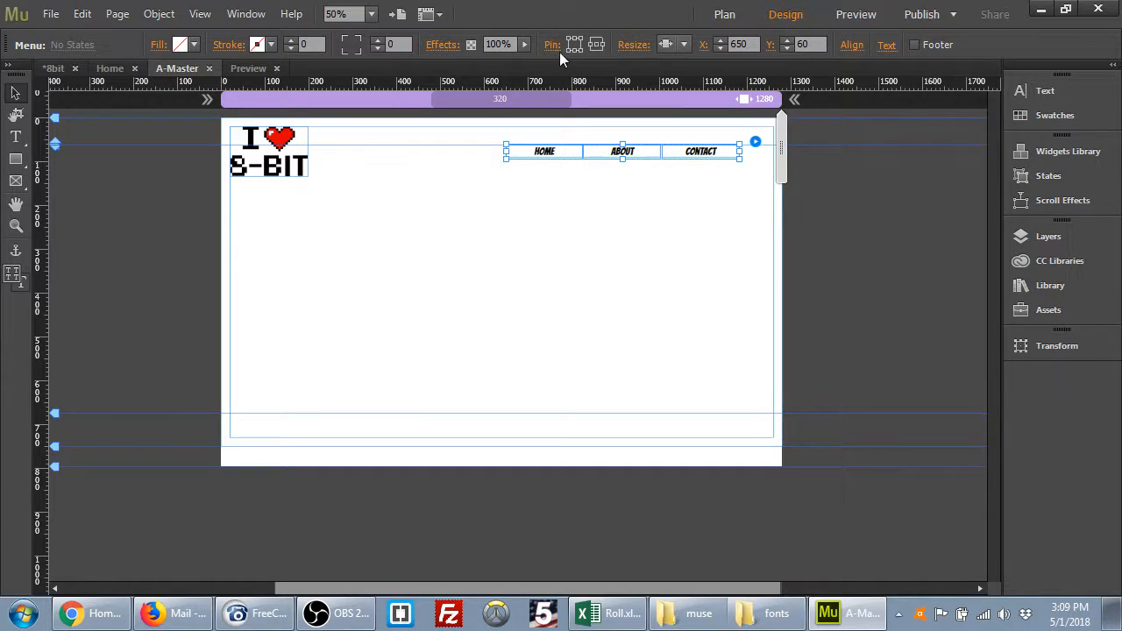
click(584, 43)
Preview the master page, scroll to check the pinned menu, and follow its Home link to check that page too.
click(855, 15)
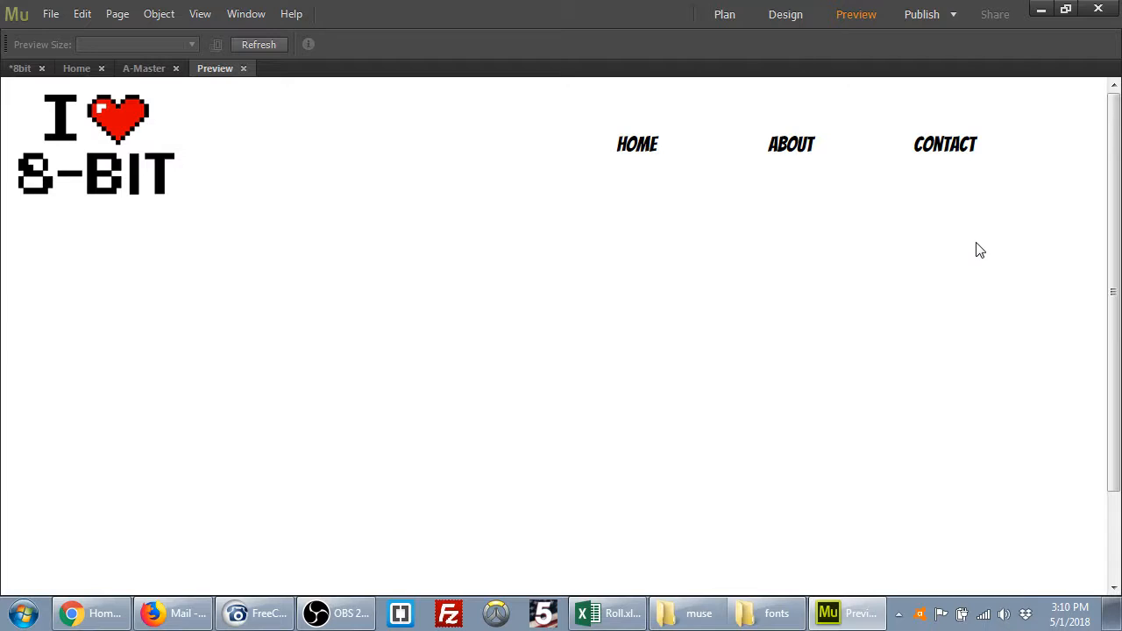
drag(1117, 195, 1100, 280)
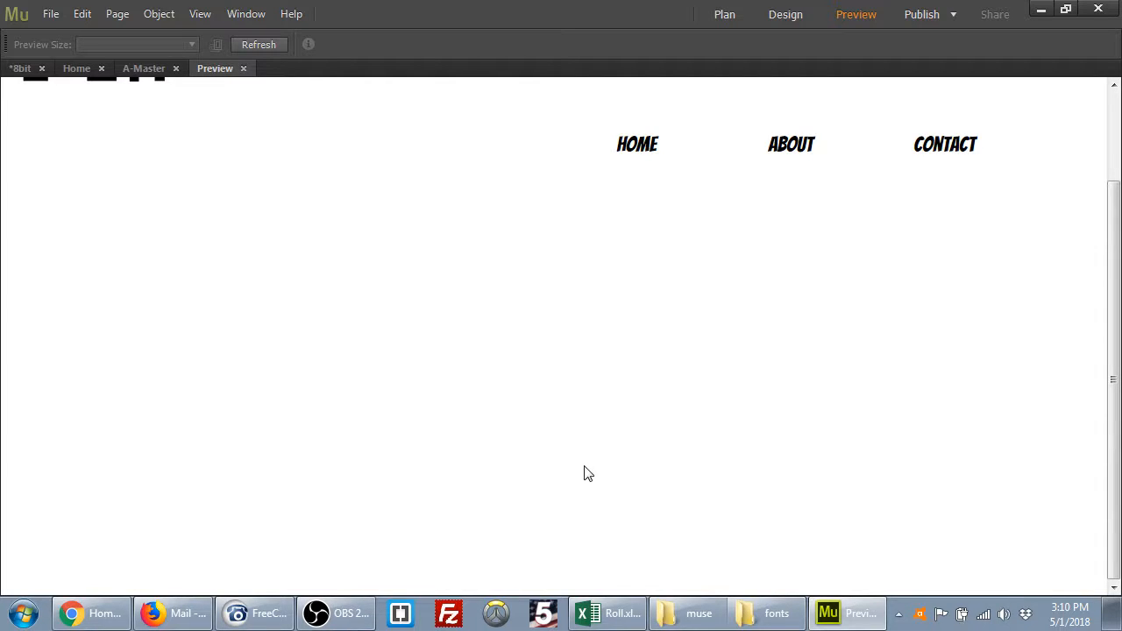
click(636, 158)
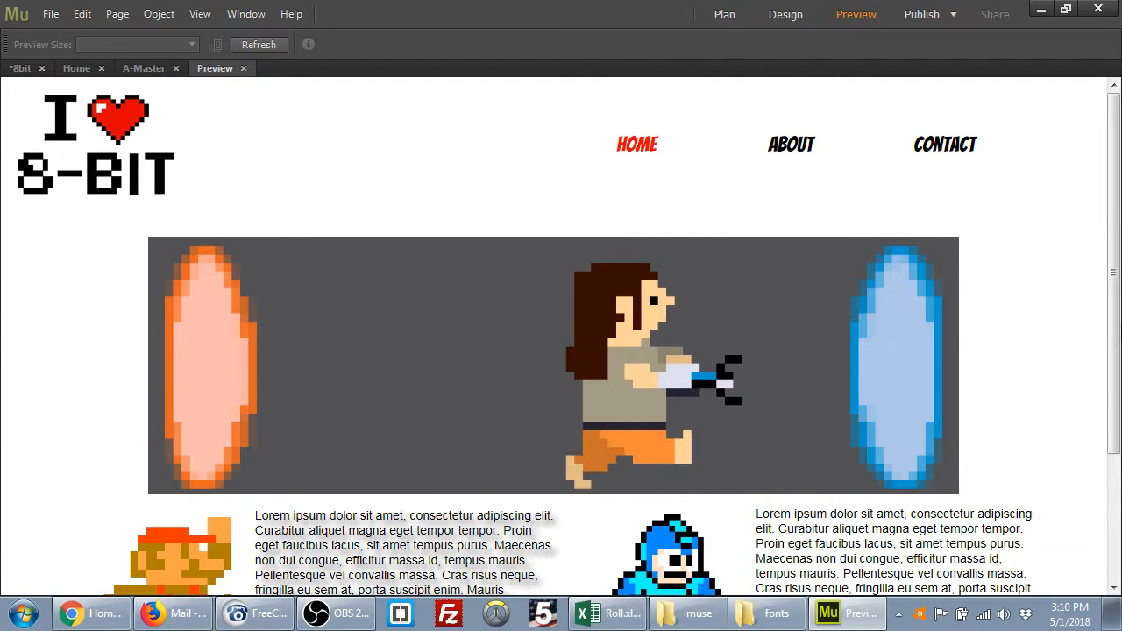
mouse_move(1115, 304)
mouse_down()
mouse_move(1115, 382)
mouse_move(1115, 304)
mouse_up()
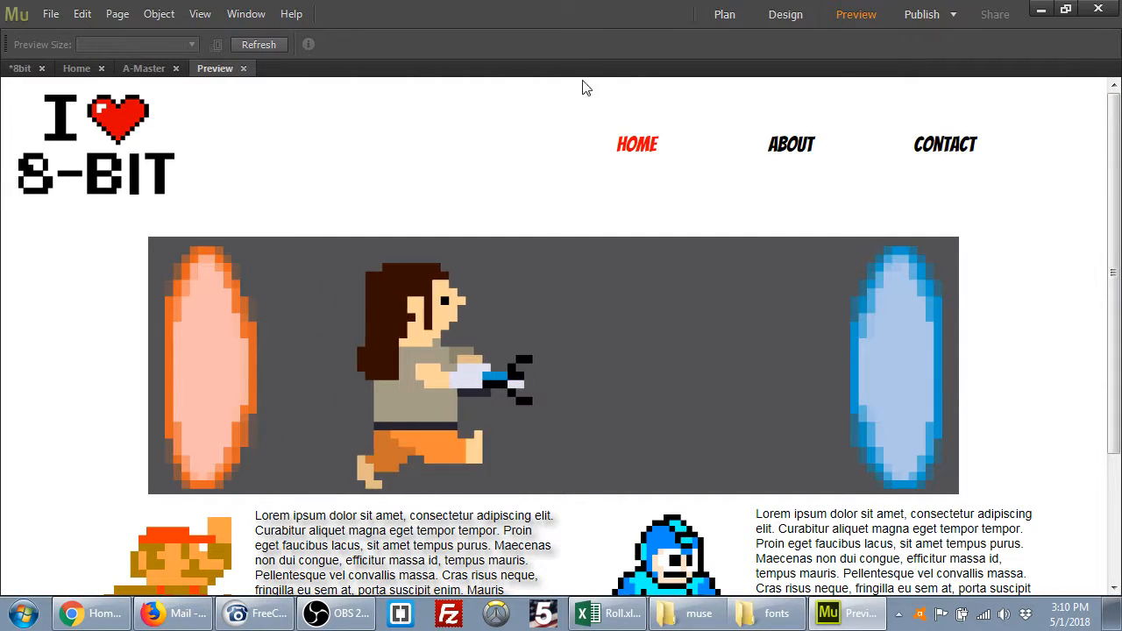
Return to the A-Master design and unpin the navigation menu.
click(785, 14)
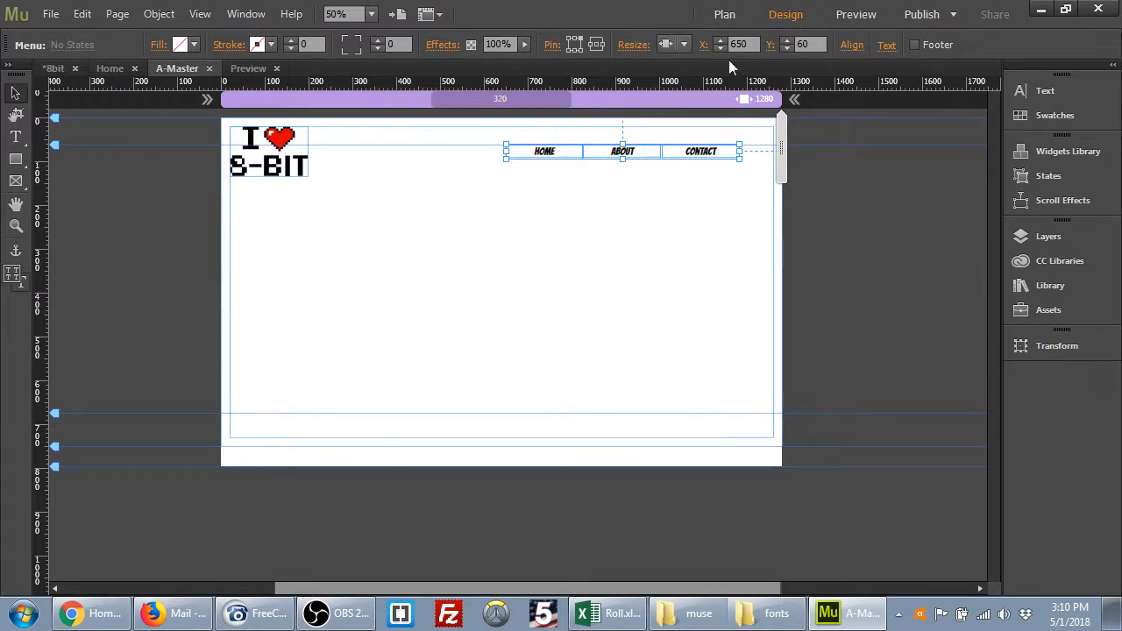
click(580, 45)
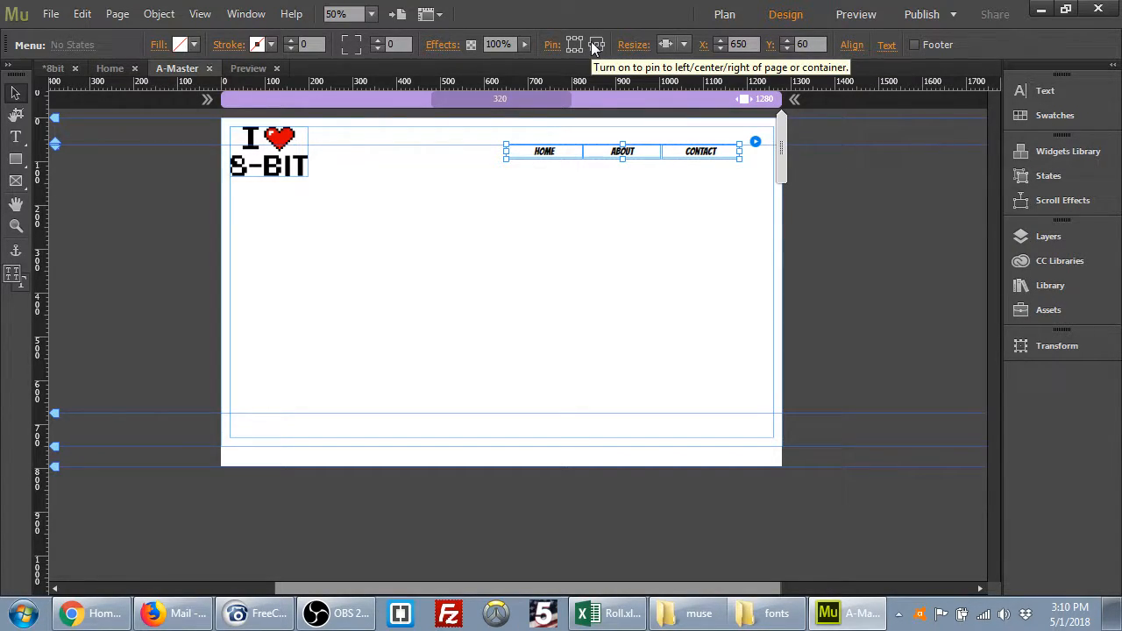
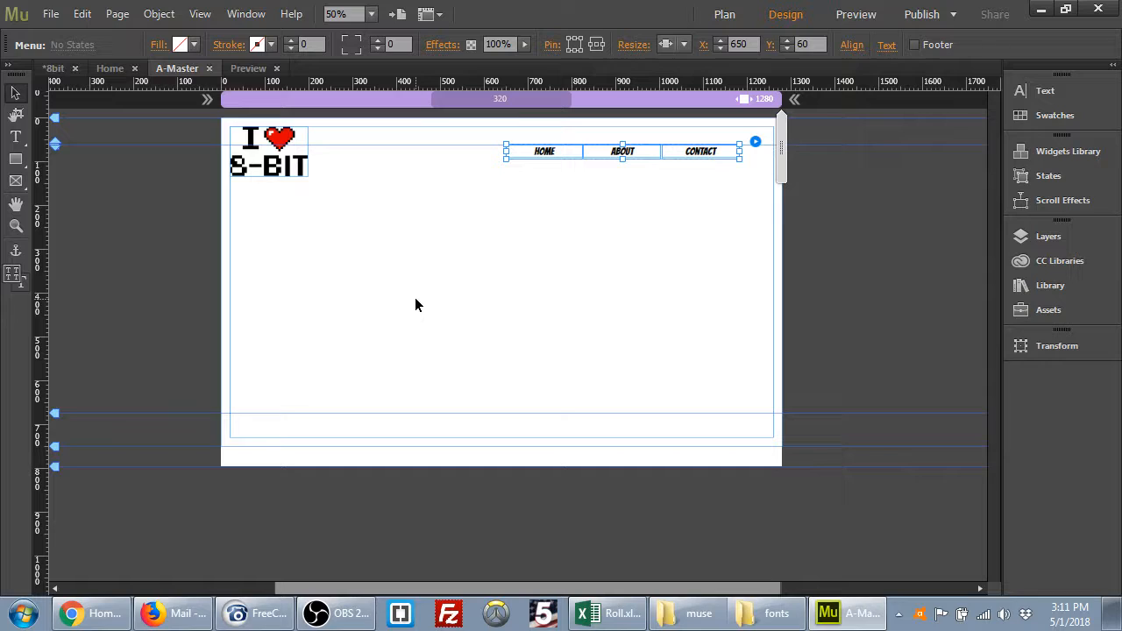
Expand Layer 1 to examine the objects it contains on the master page, and close the layer list.
click(1031, 233)
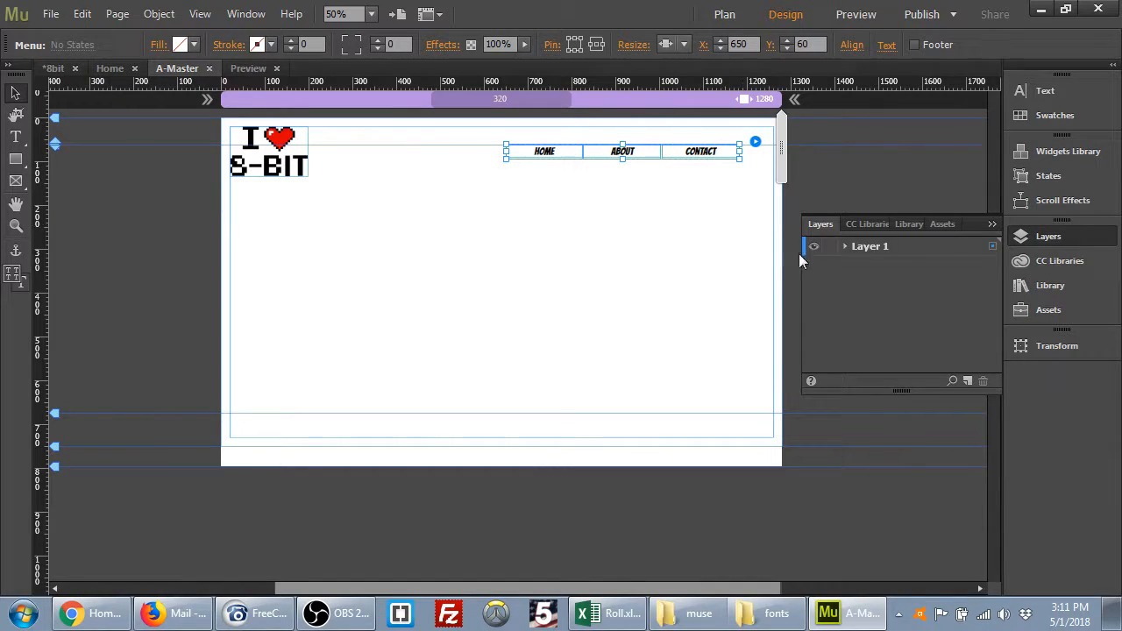
click(845, 246)
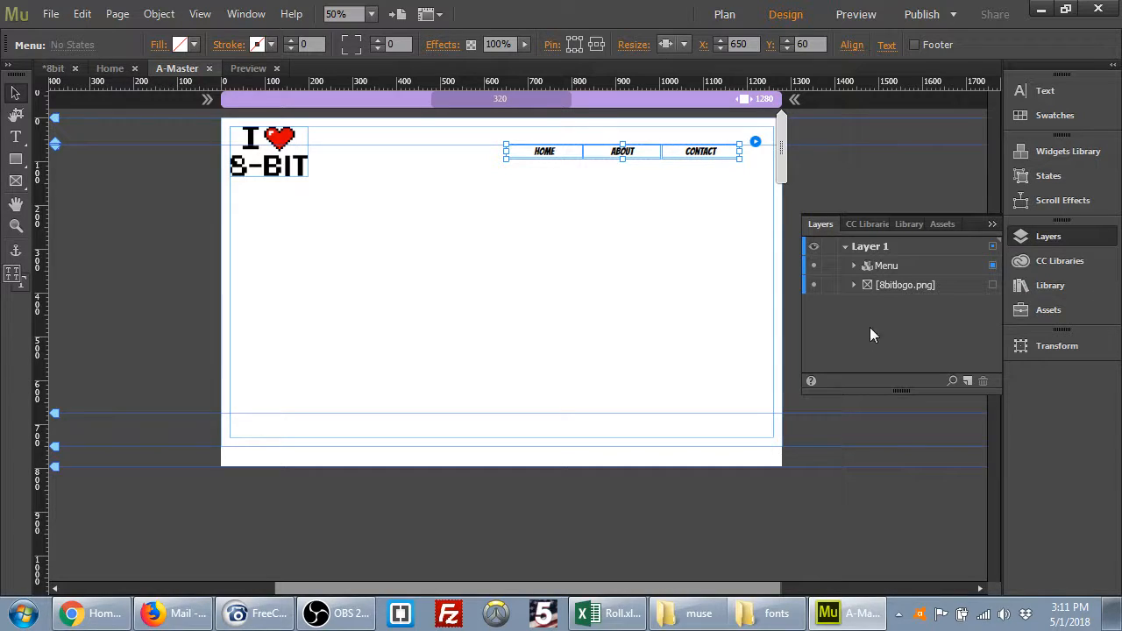
click(991, 225)
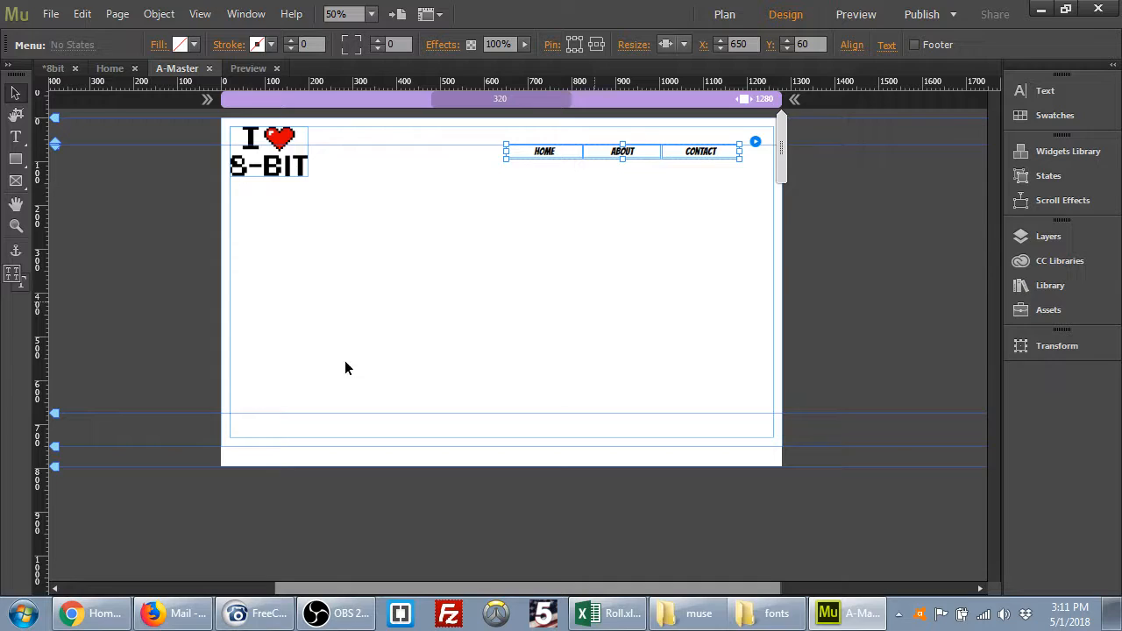
Open the About page from the site plan and preview the Basic, Blank, Fullscreen, Lightbox and Thumbnails slideshow widgets.
click(725, 12)
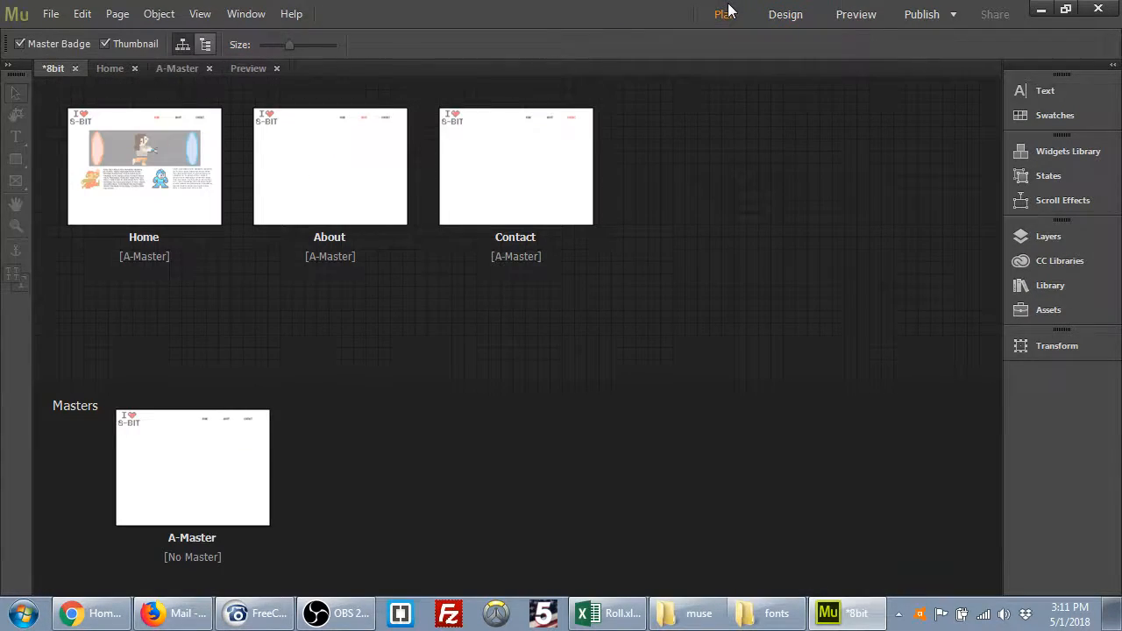
double_click(333, 162)
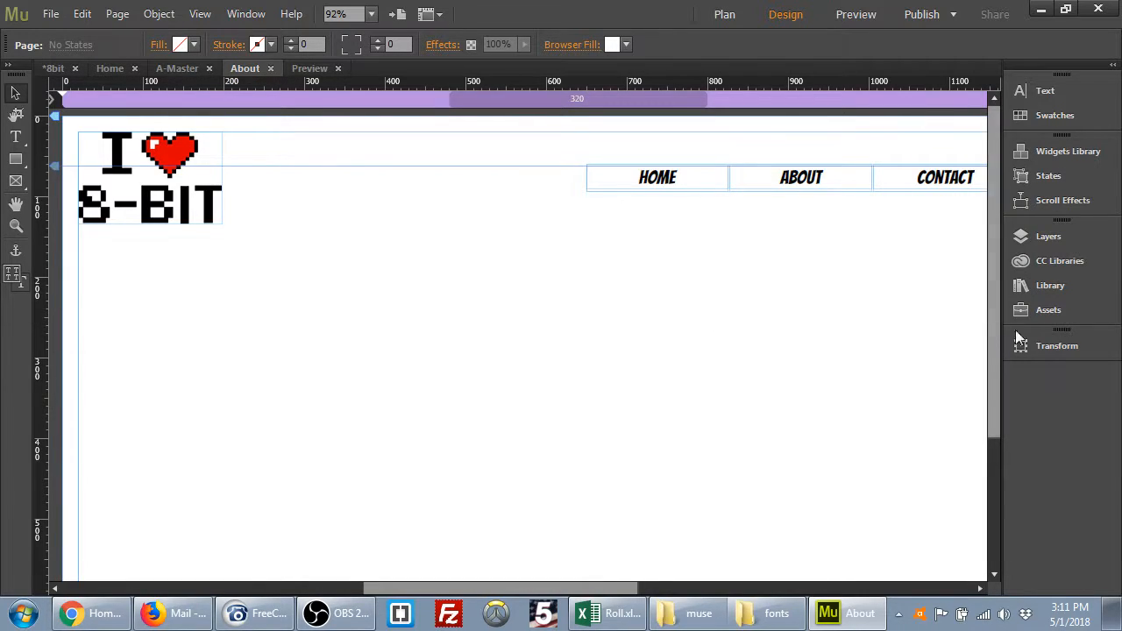
click(1066, 154)
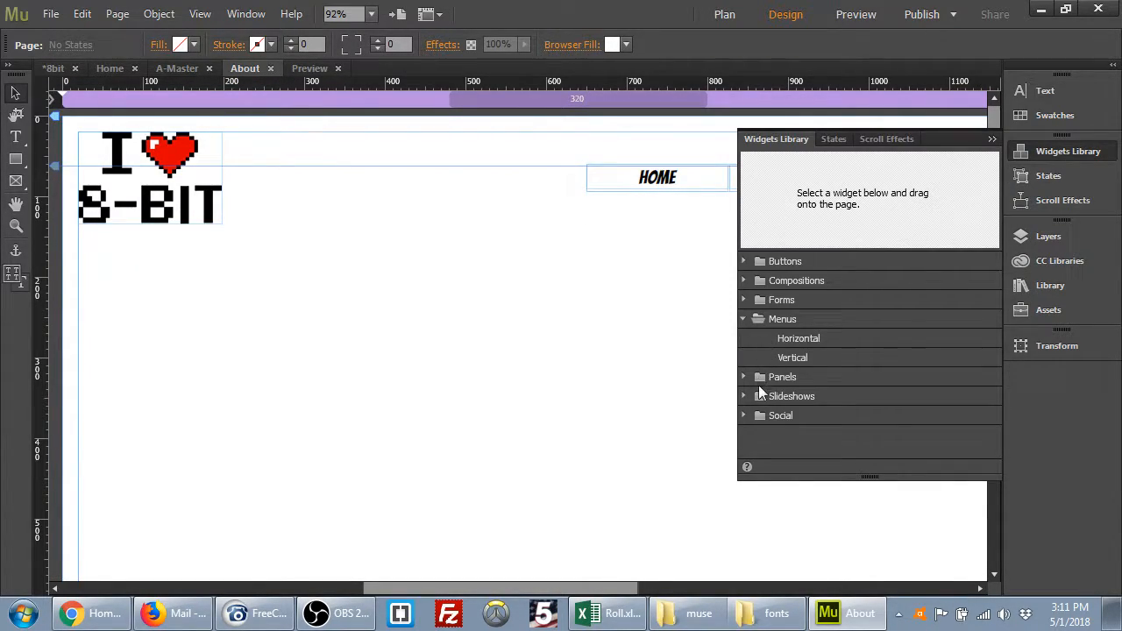
click(742, 396)
scroll(839, 416, down, 2)
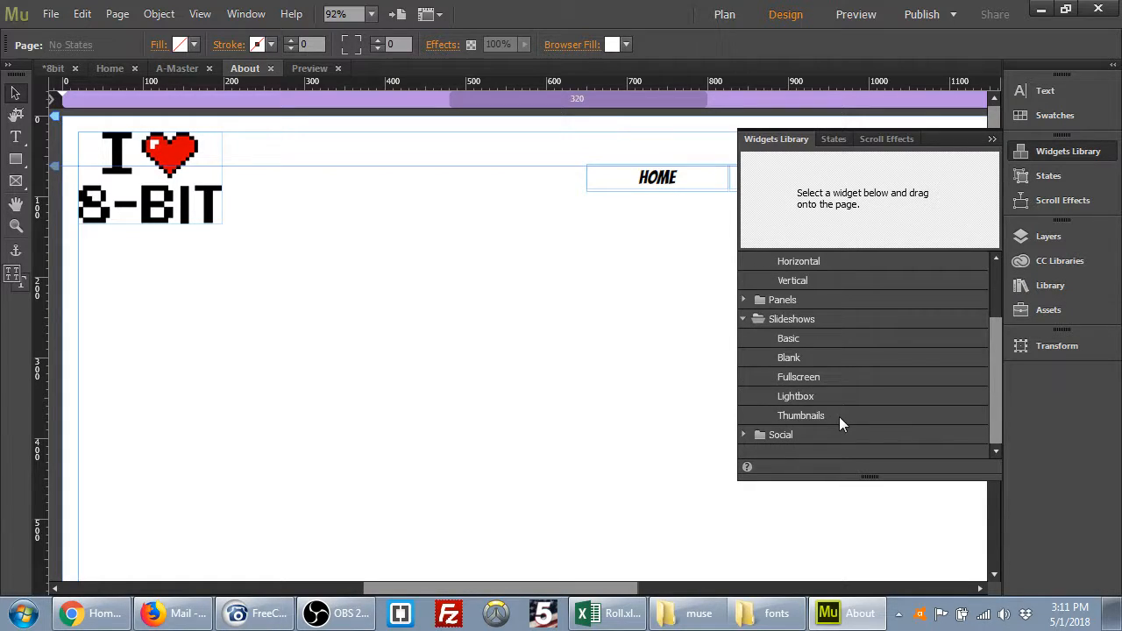
click(794, 339)
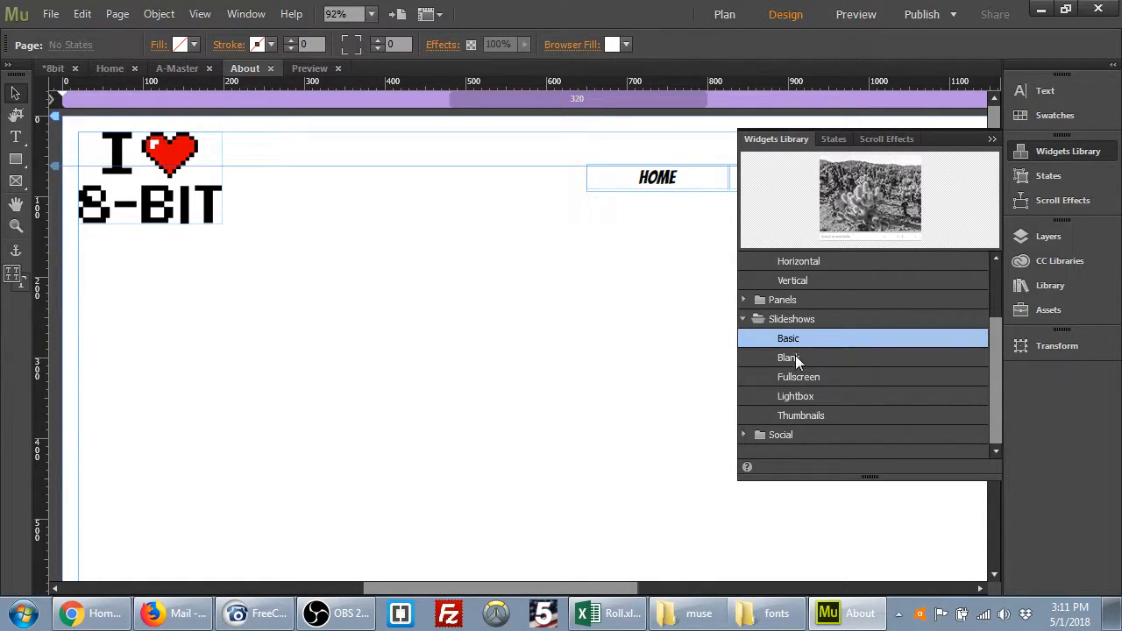
click(795, 357)
click(806, 378)
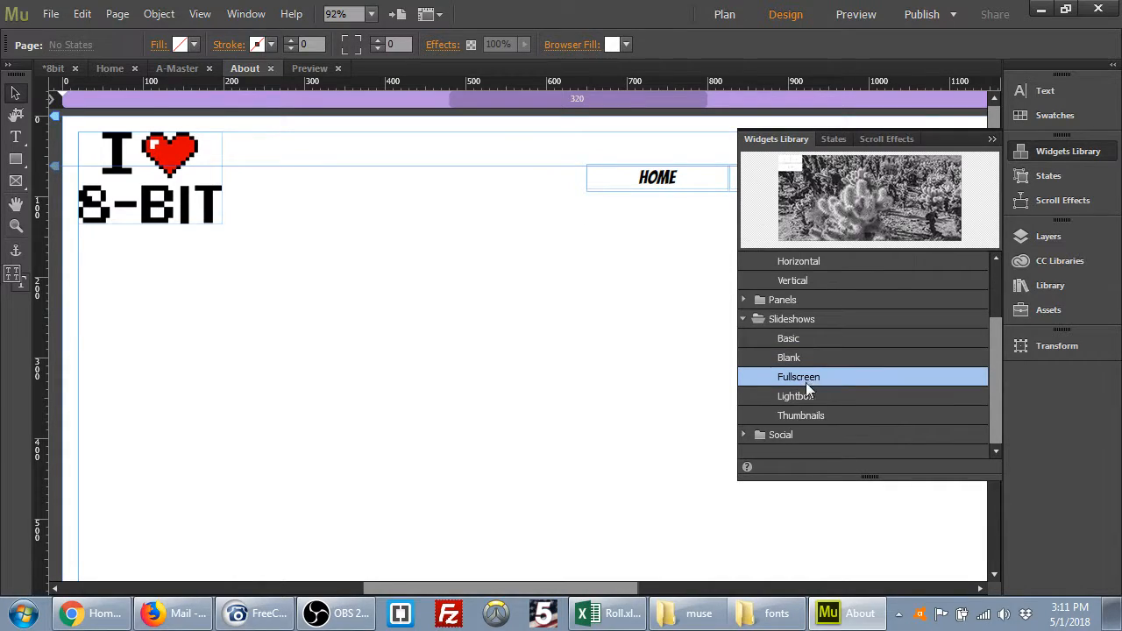
click(806, 394)
click(818, 416)
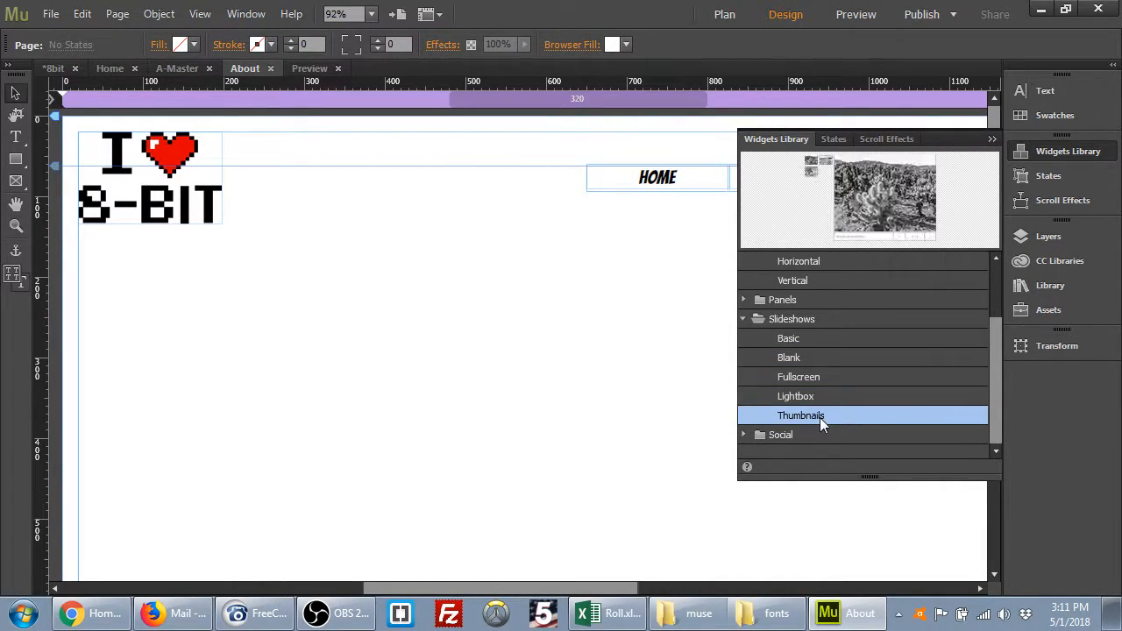
click(813, 397)
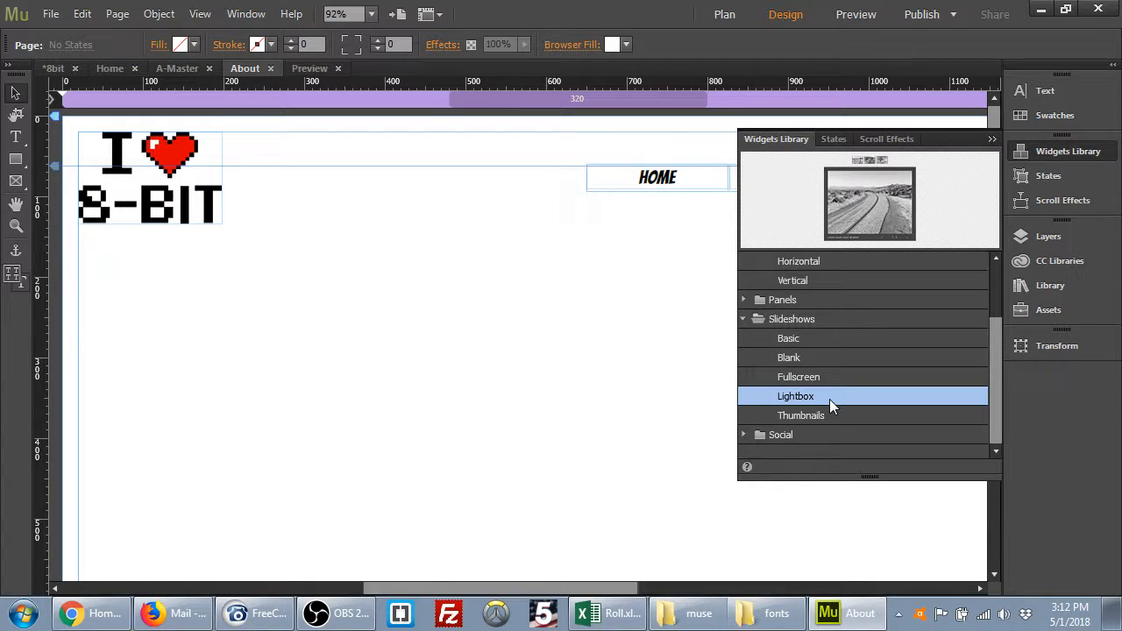
Add a YouTube social widget to the About page, position it just below the navigation menu, and collapse the widget library.
click(743, 435)
scroll(750, 434, down, 5)
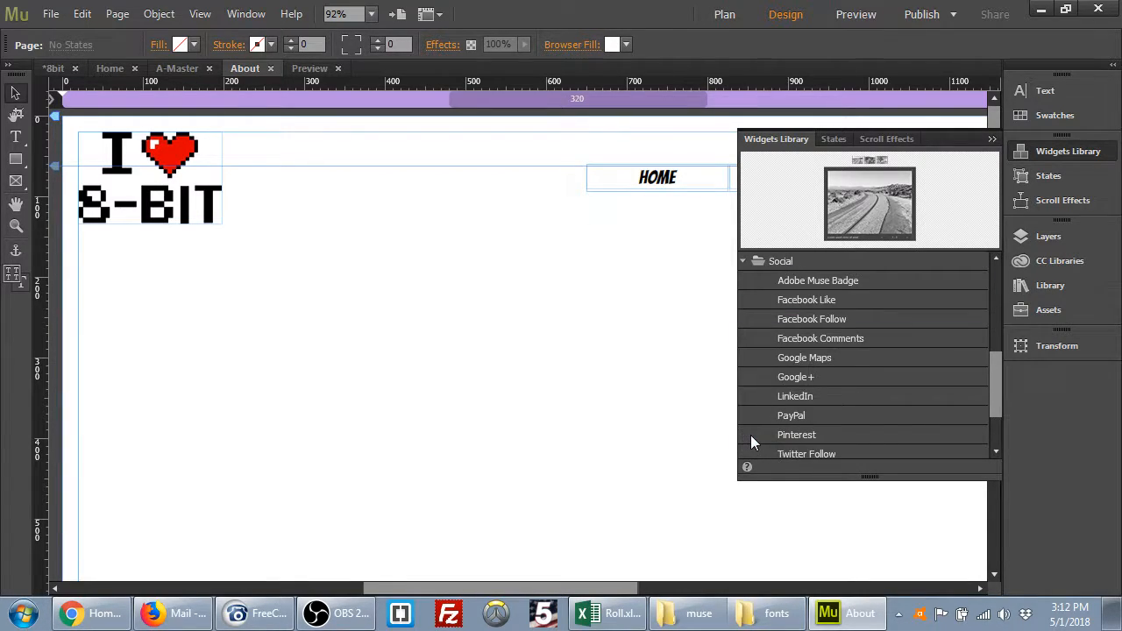
click(791, 432)
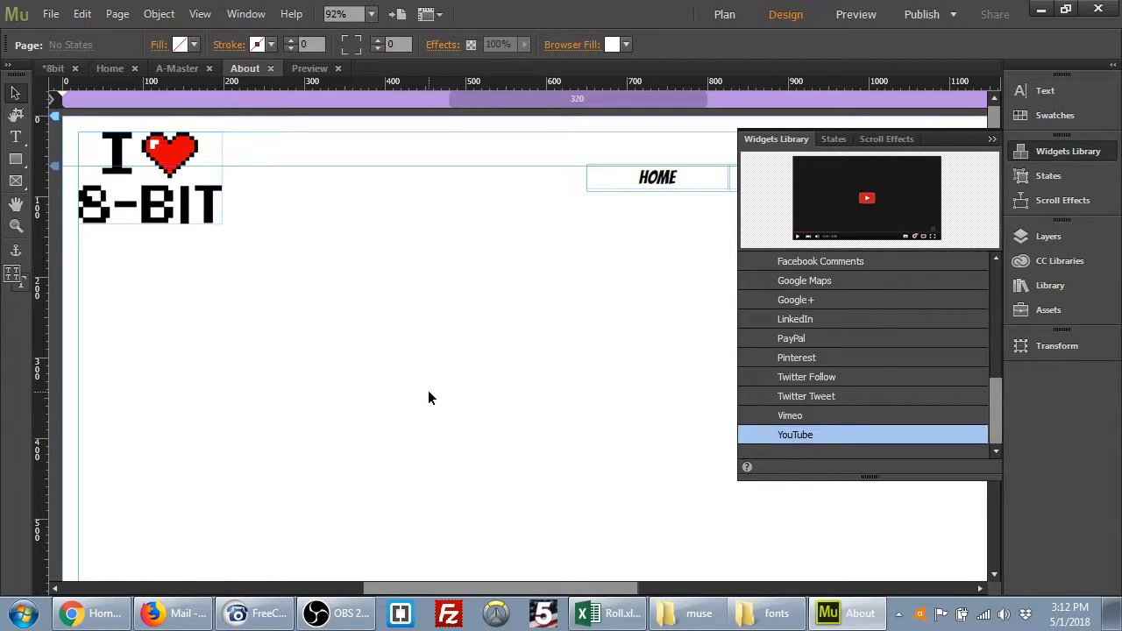
drag(792, 433, 418, 371)
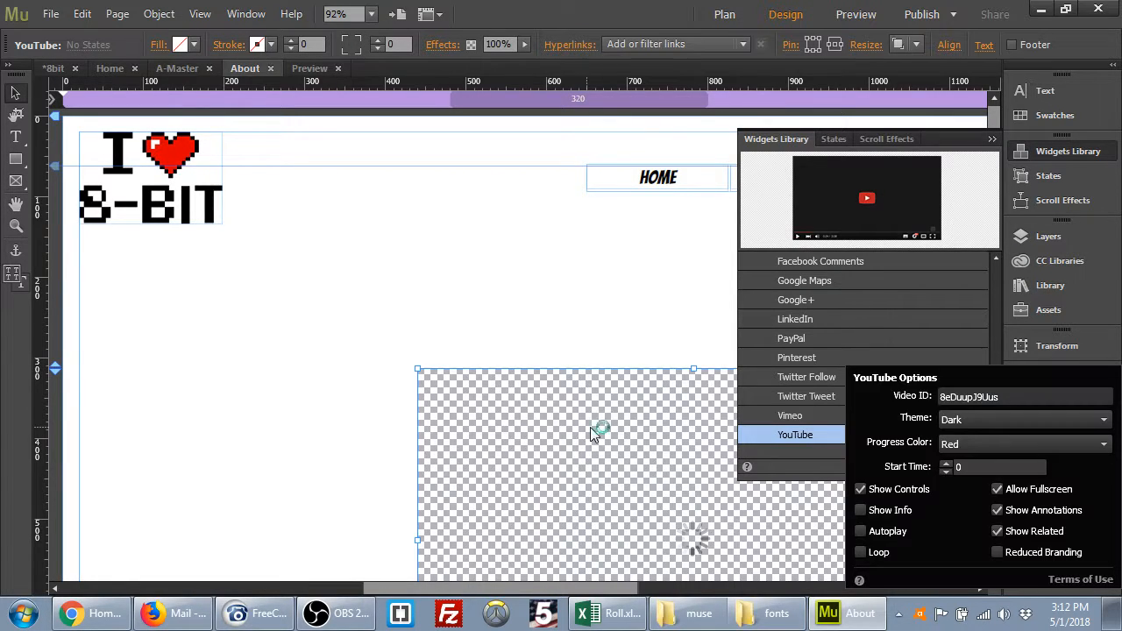
click(455, 330)
drag(567, 413, 408, 272)
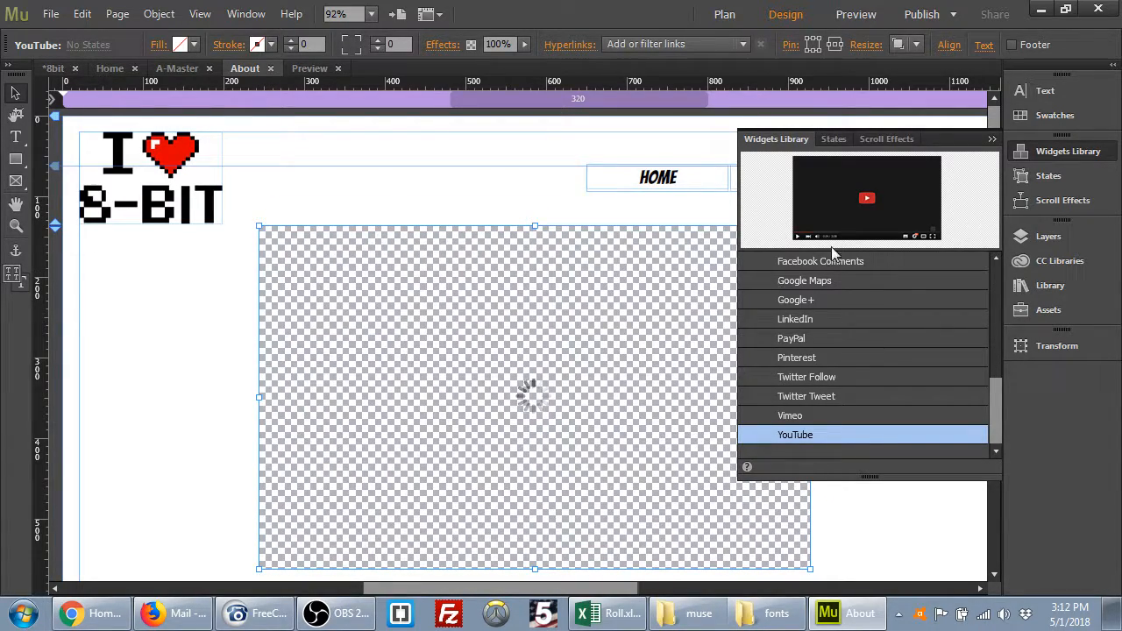
click(991, 138)
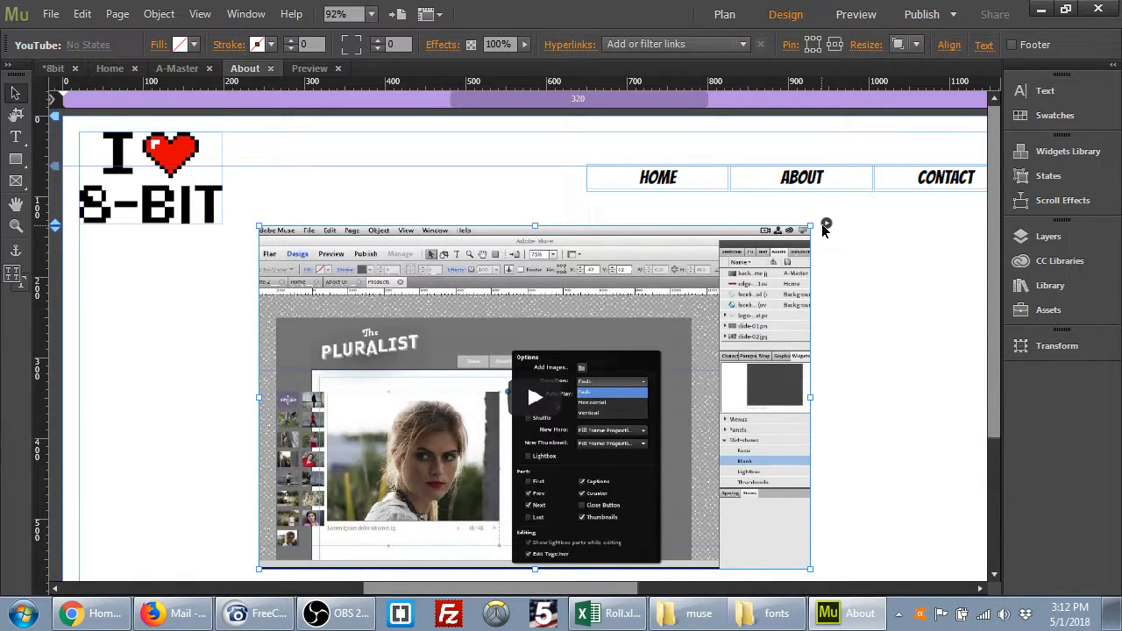
Shift the YouTube video slightly up on the About page and open its widget options.
click(50, 14)
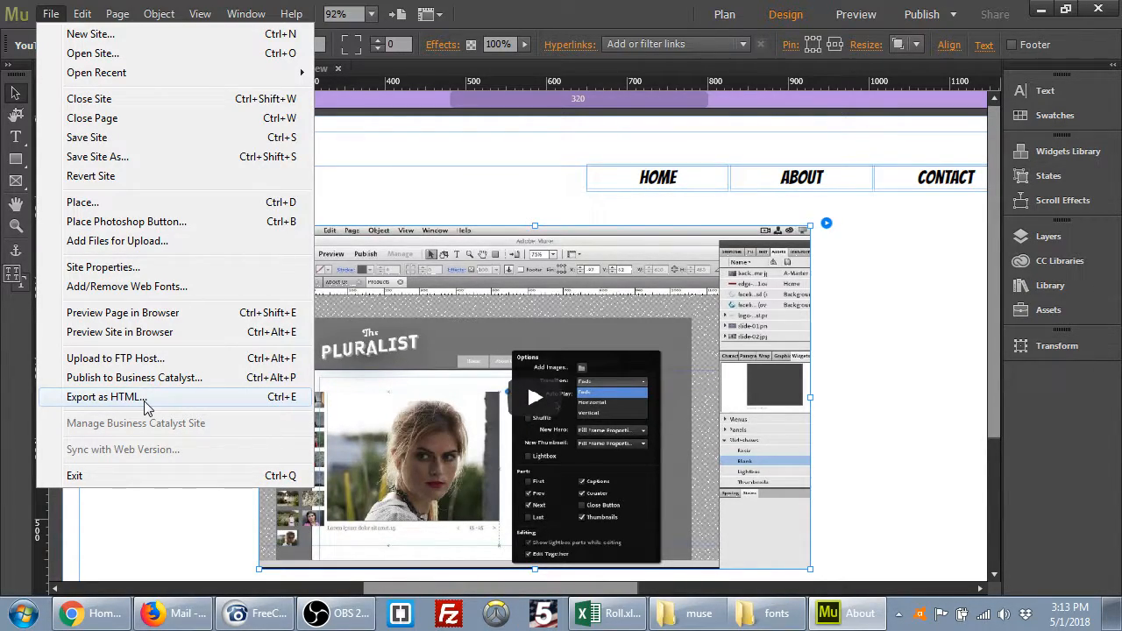
click(558, 16)
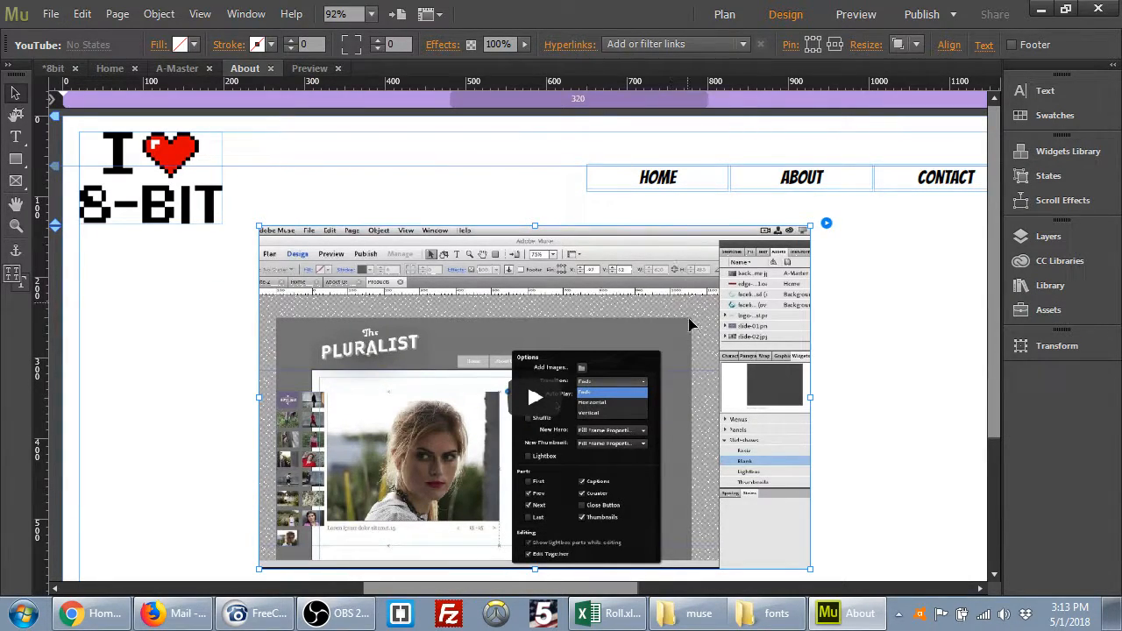
mouse_move(614, 372)
mouse_down()
mouse_move(627, 344)
mouse_move(618, 355)
mouse_up()
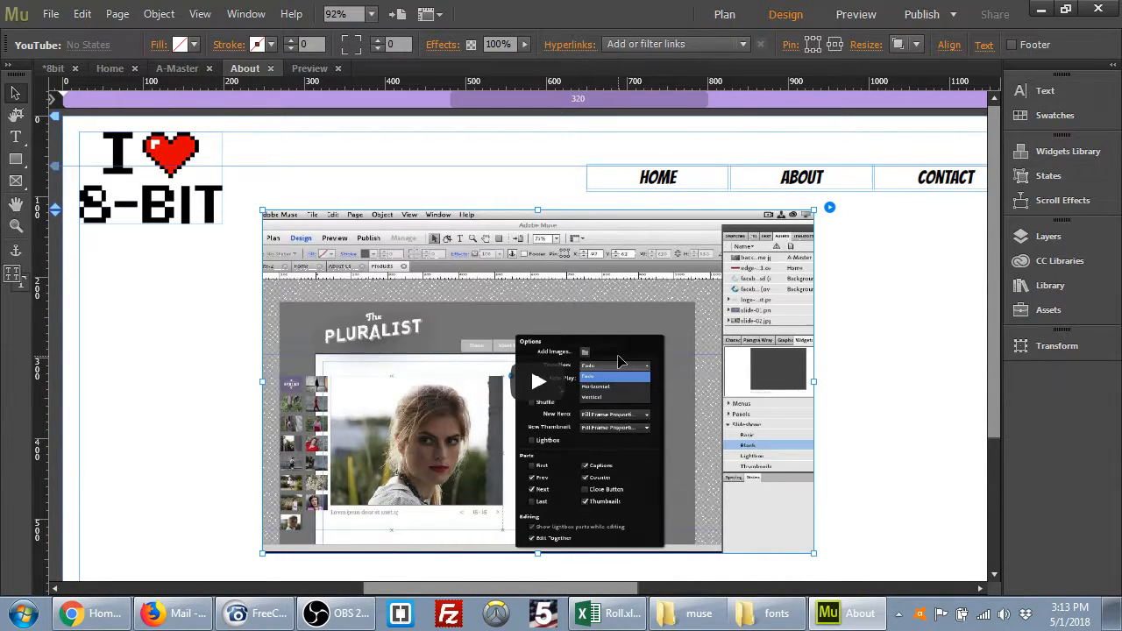
click(829, 209)
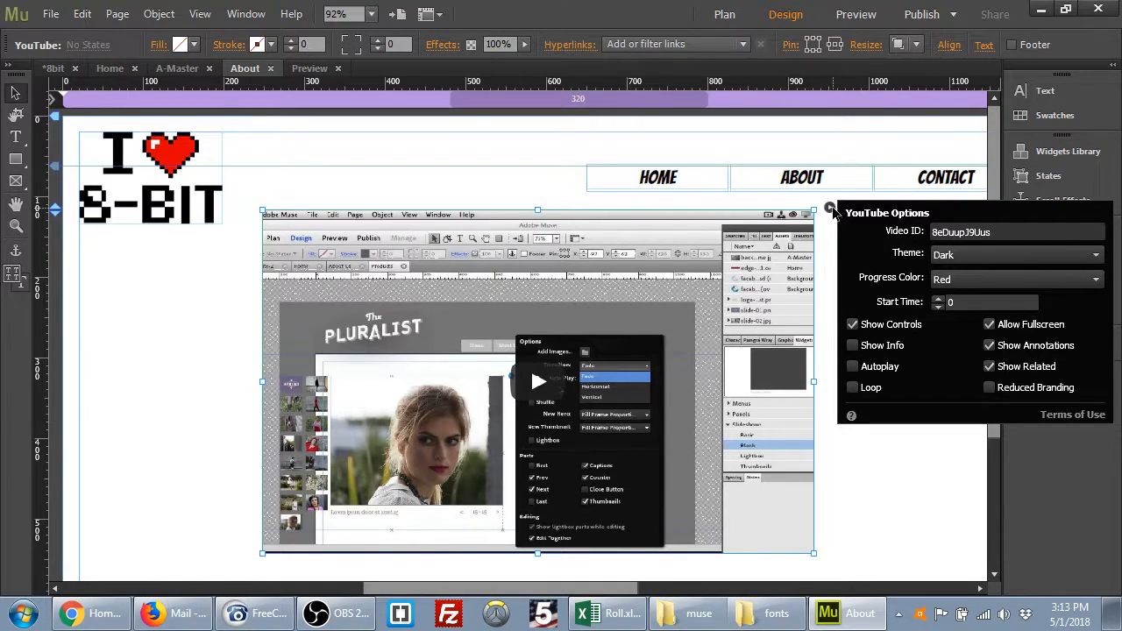
click(829, 209)
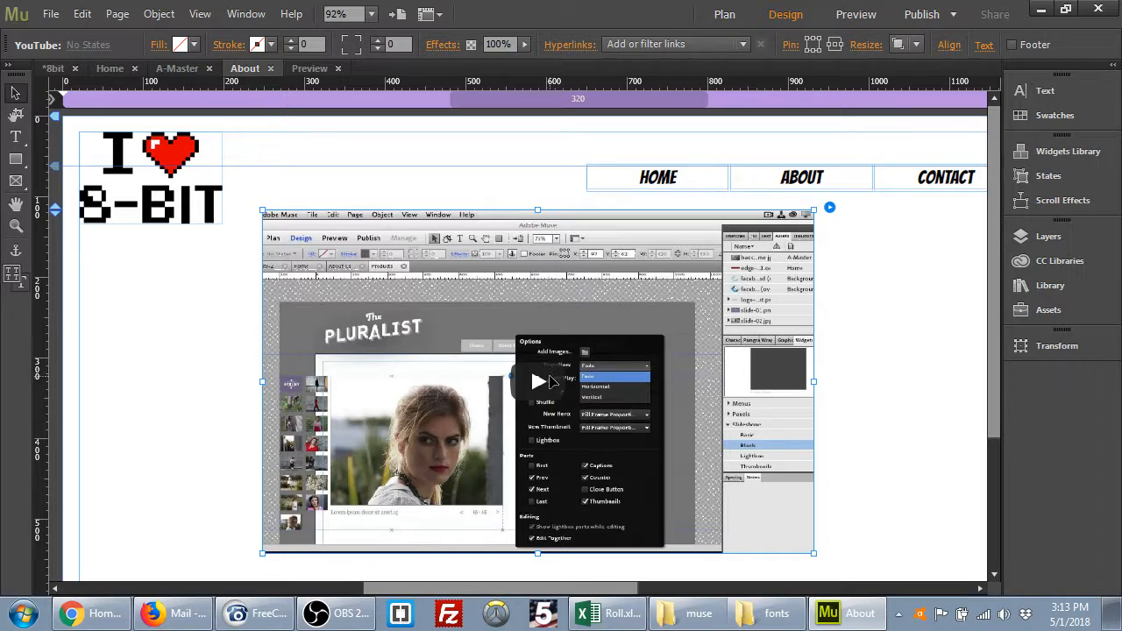
click(830, 210)
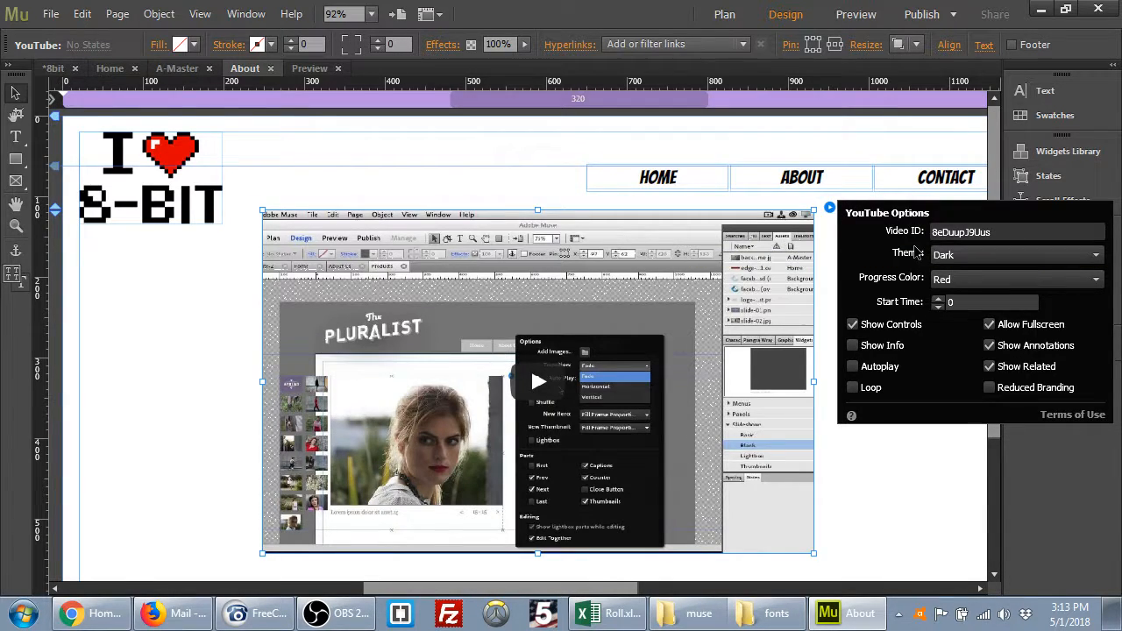
Switch to Chrome, load youtube.com in a new tab, open the "Dr. Phil LOSES IT With Spoiled Little Girl" video and pause it.
key(alt+Tab)
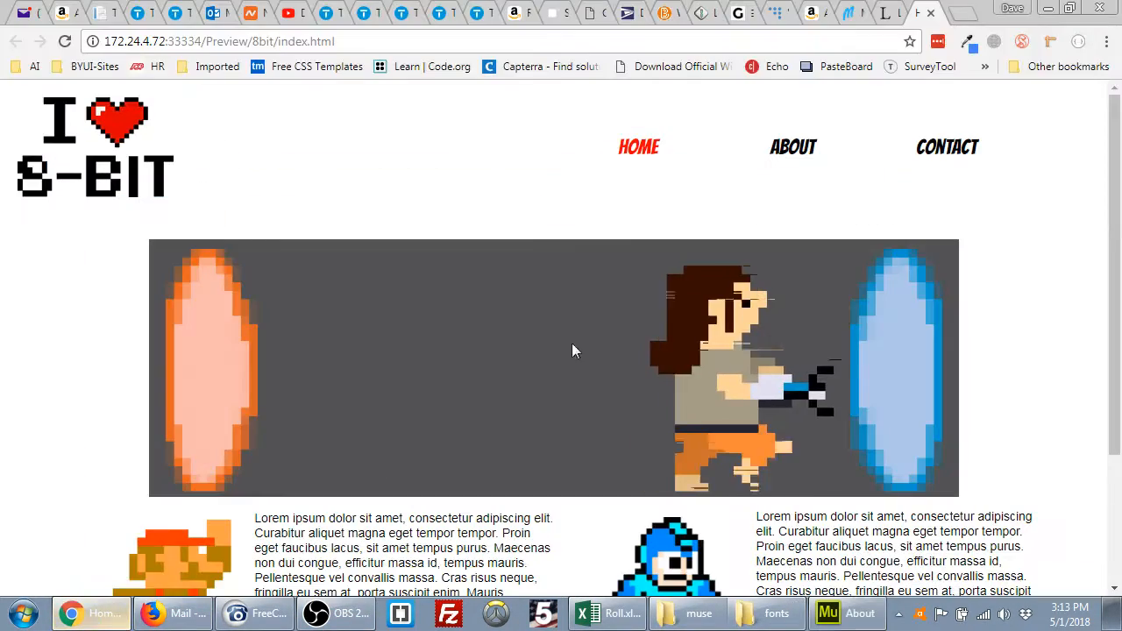
click(957, 15)
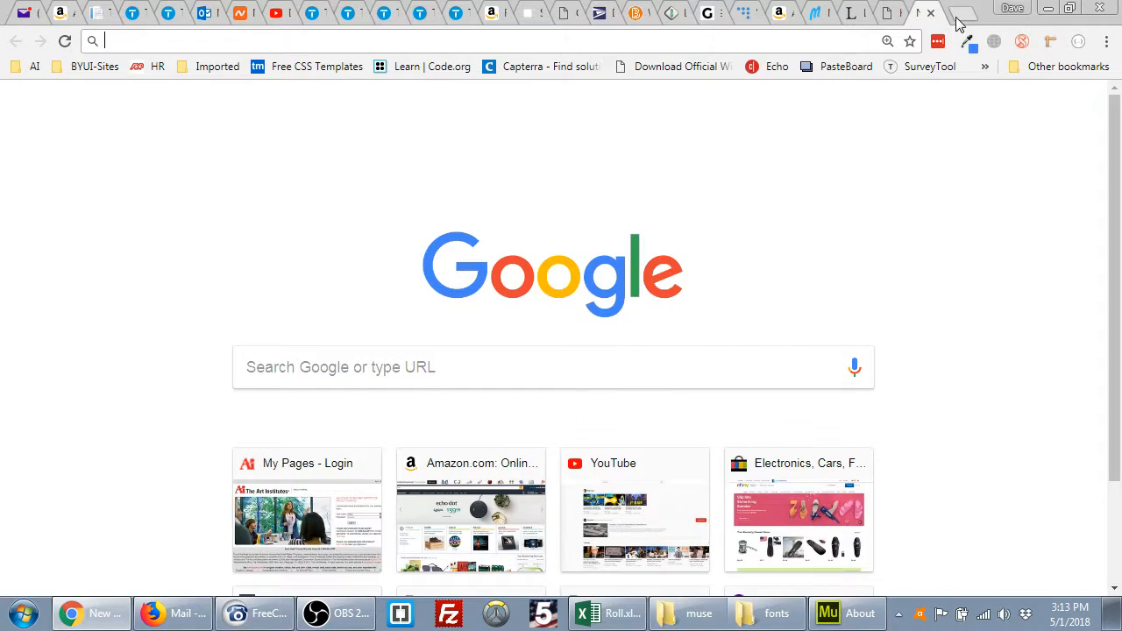
text(youtube.com)
key(Return)
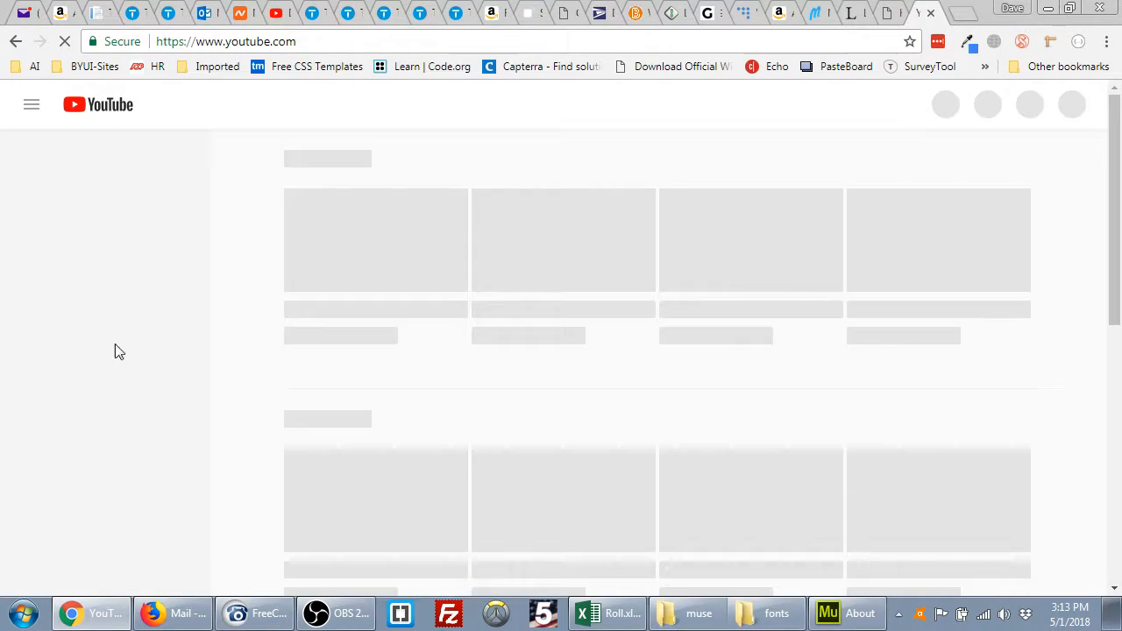
scroll(167, 315, down, 4)
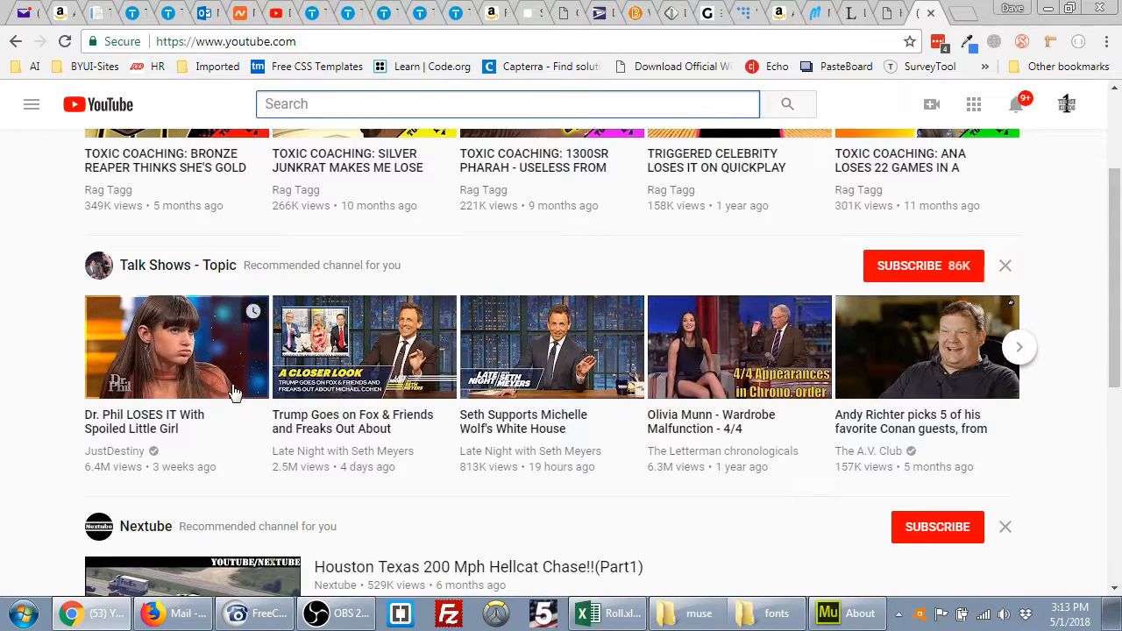
click(160, 349)
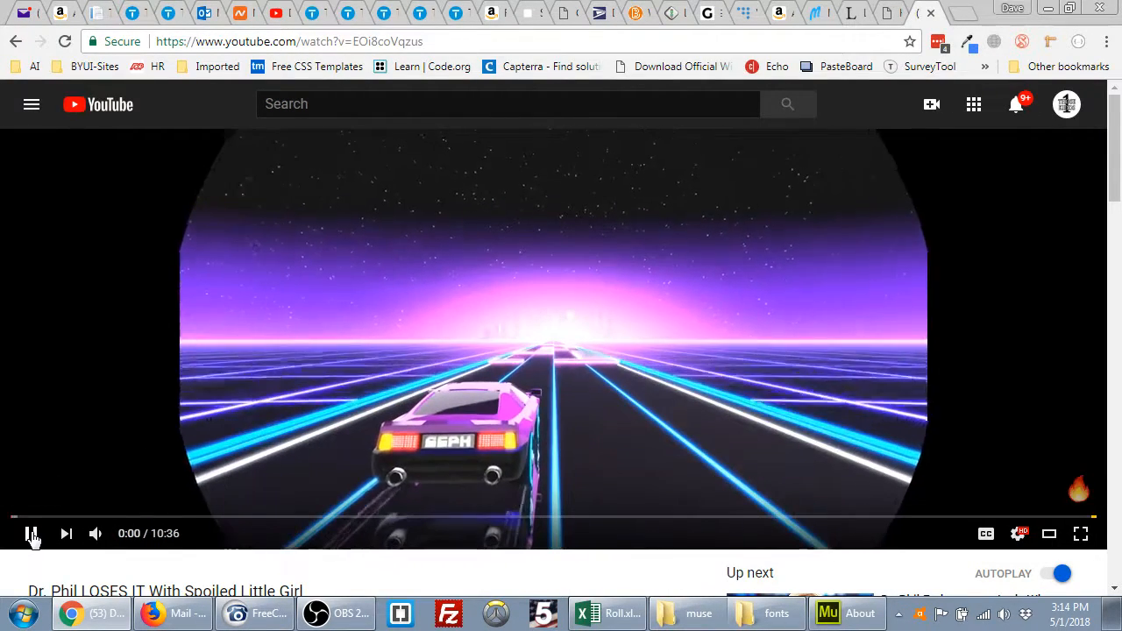
click(31, 536)
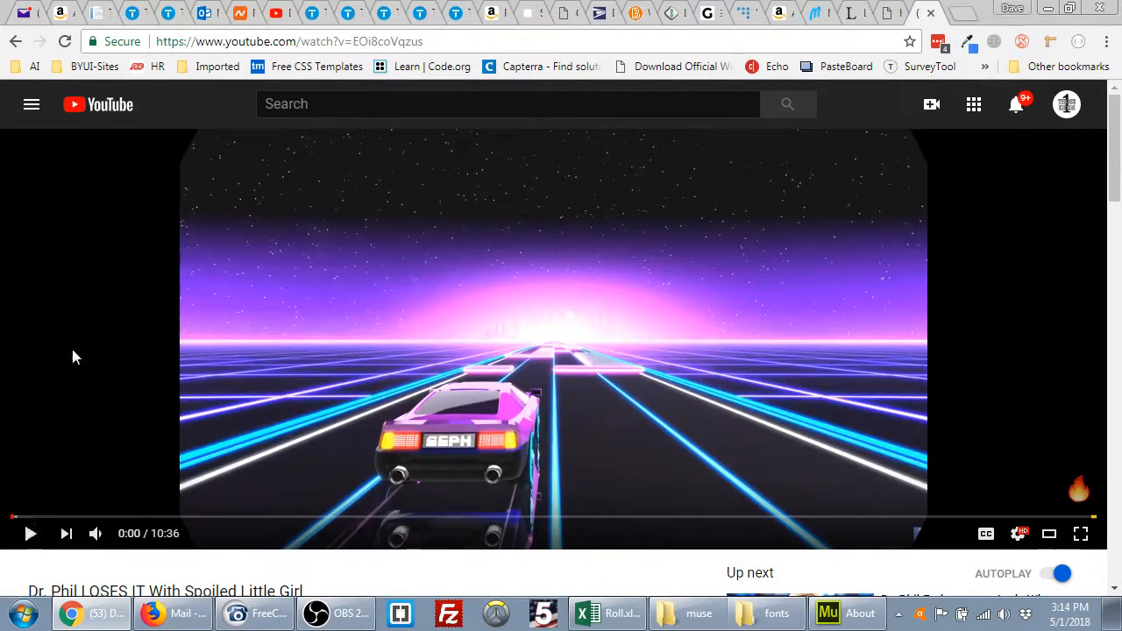
Highlight the video ID at the end of the page address and look over the video page.
drag(355, 42, 451, 46)
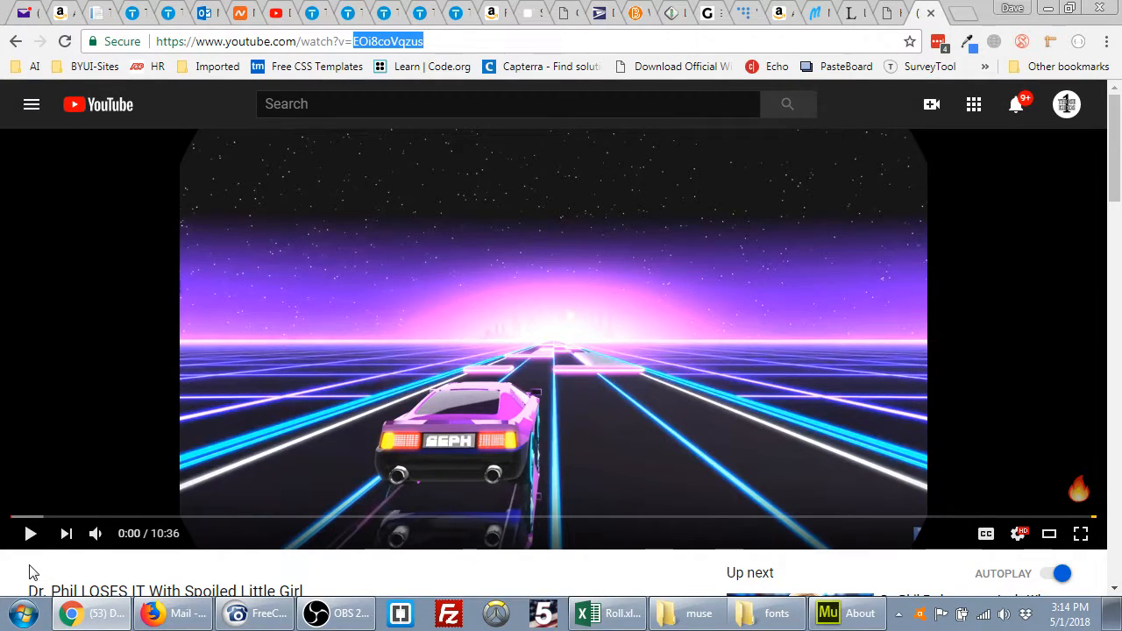
scroll(28, 561, down, 3)
scroll(27, 558, up, 3)
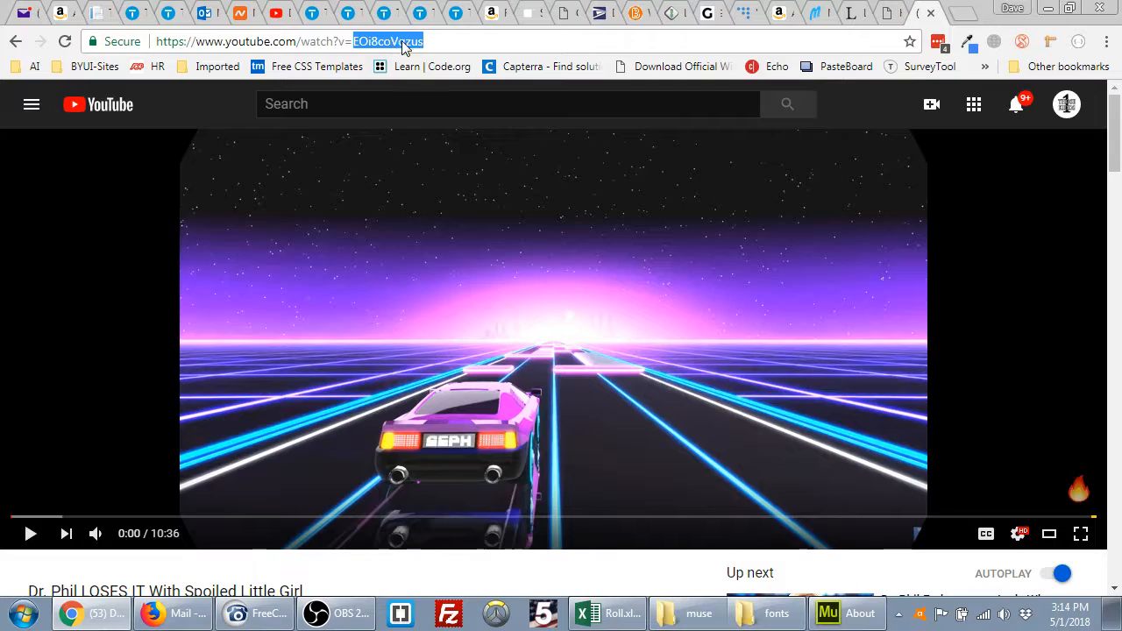
click(443, 39)
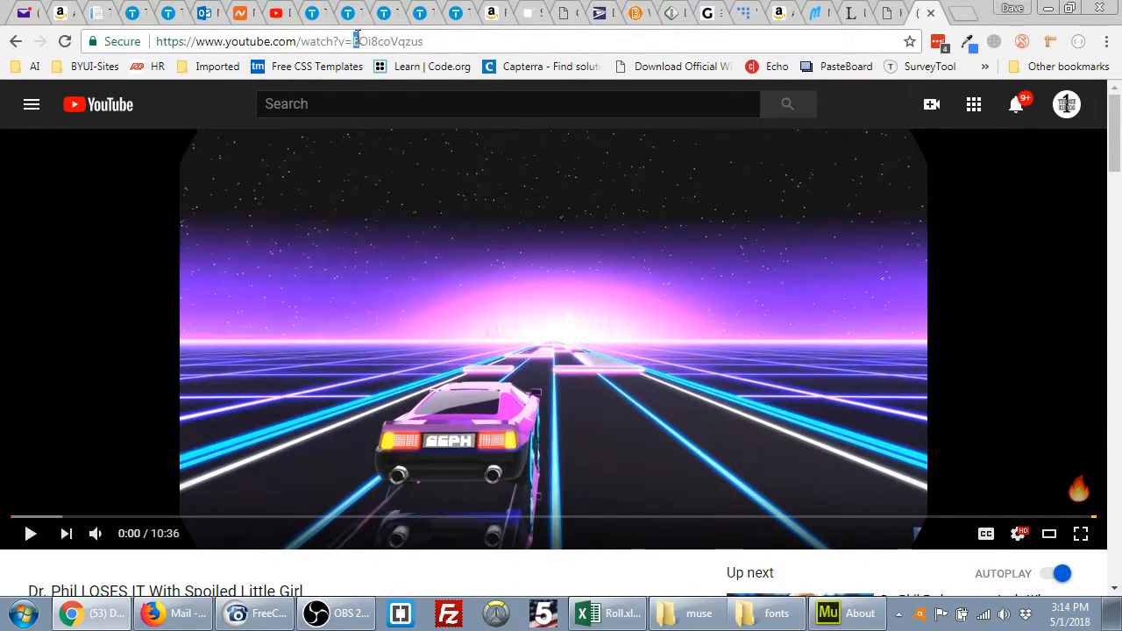
drag(353, 41, 464, 41)
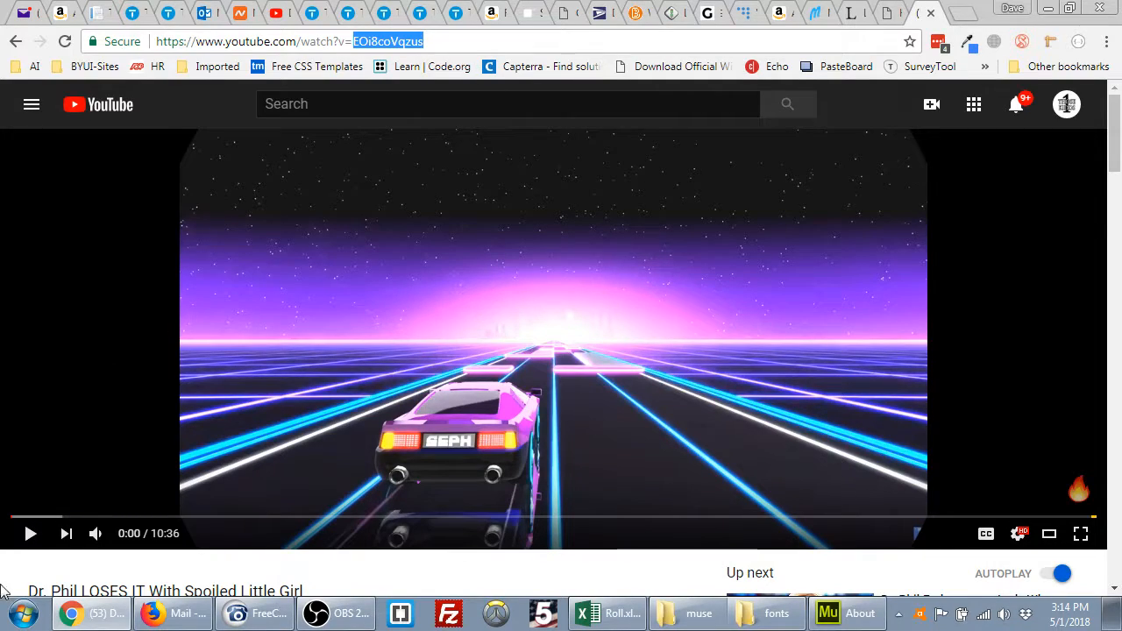
click(30, 562)
scroll(190, 478, down, 5)
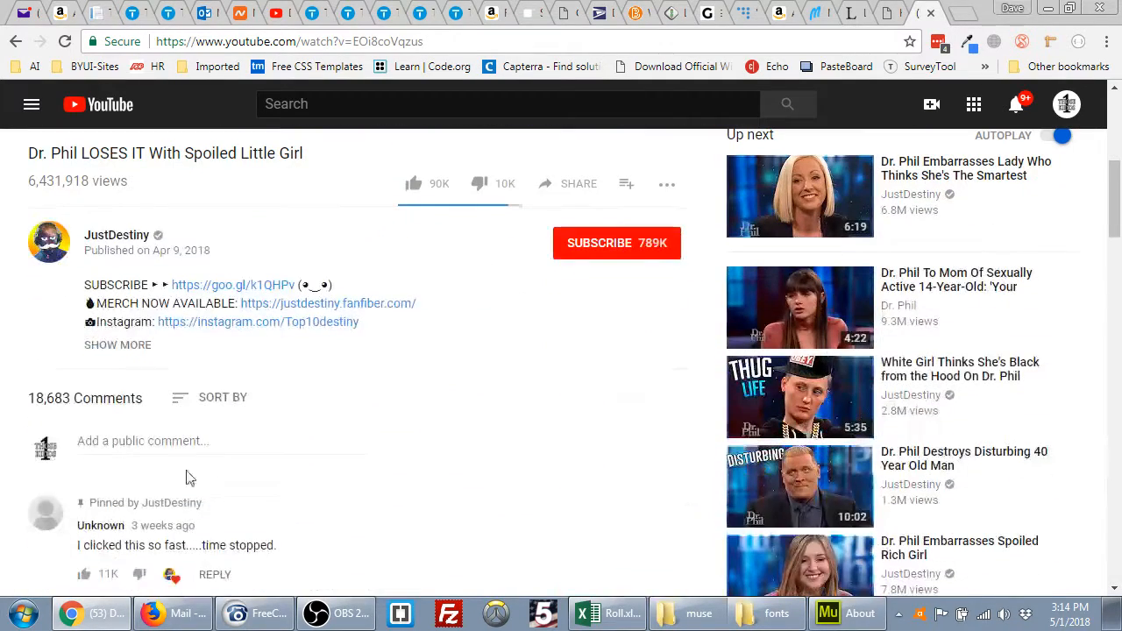
Open the video's share link to locate its ID, and copy the video ID EOi8coVqzus from the page address.
click(578, 186)
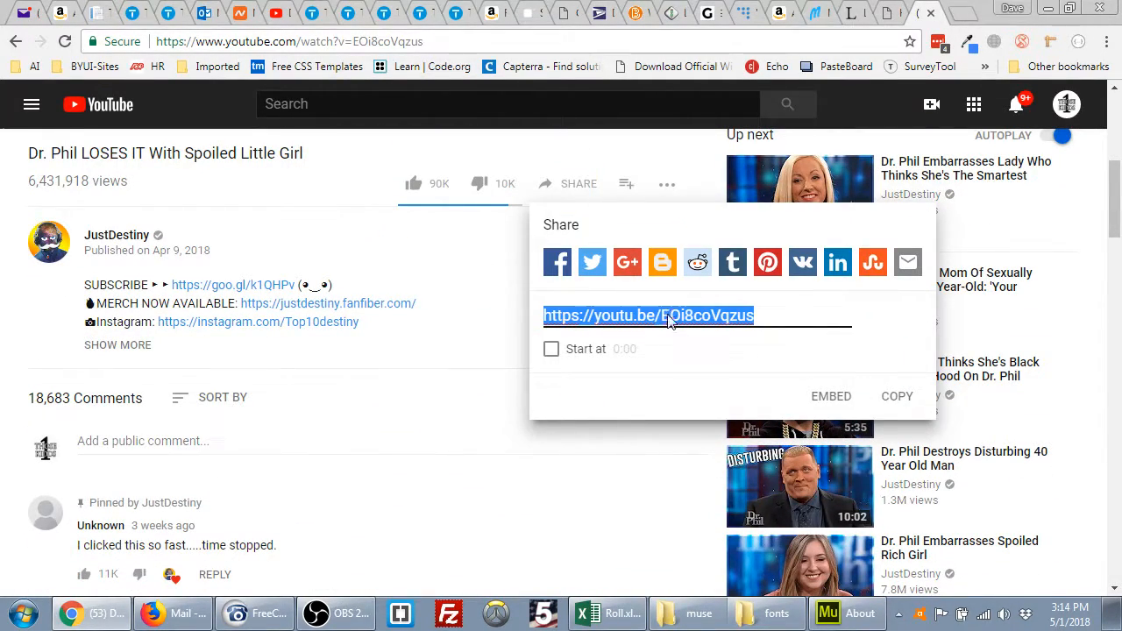
drag(663, 319, 726, 317)
click(699, 315)
drag(773, 319, 659, 318)
drag(354, 42, 481, 45)
key(ctrl+c)
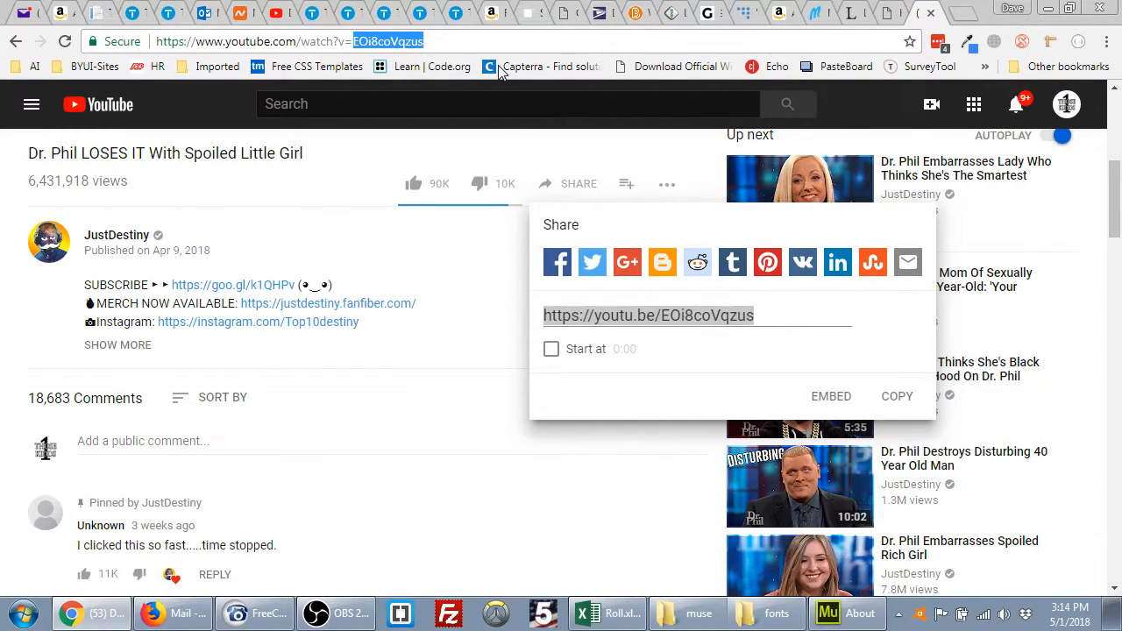
Switch back to Adobe Muse and replace the YouTube widget's video ID with the copied ID EOi8coVqzus.
click(840, 613)
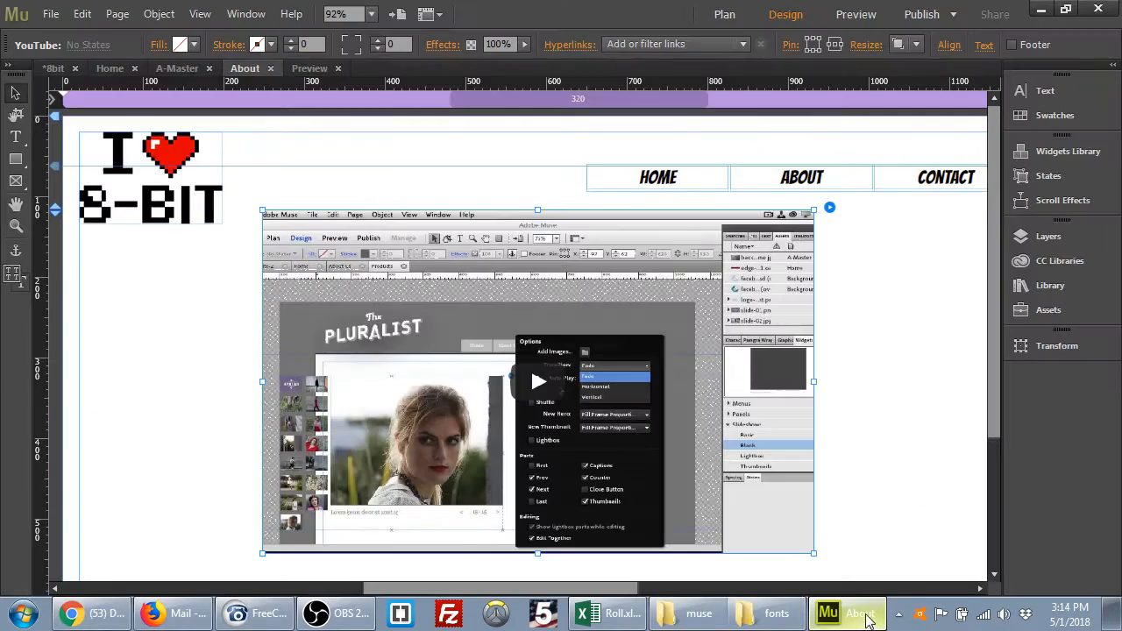
click(829, 208)
double_click(964, 232)
click(1007, 234)
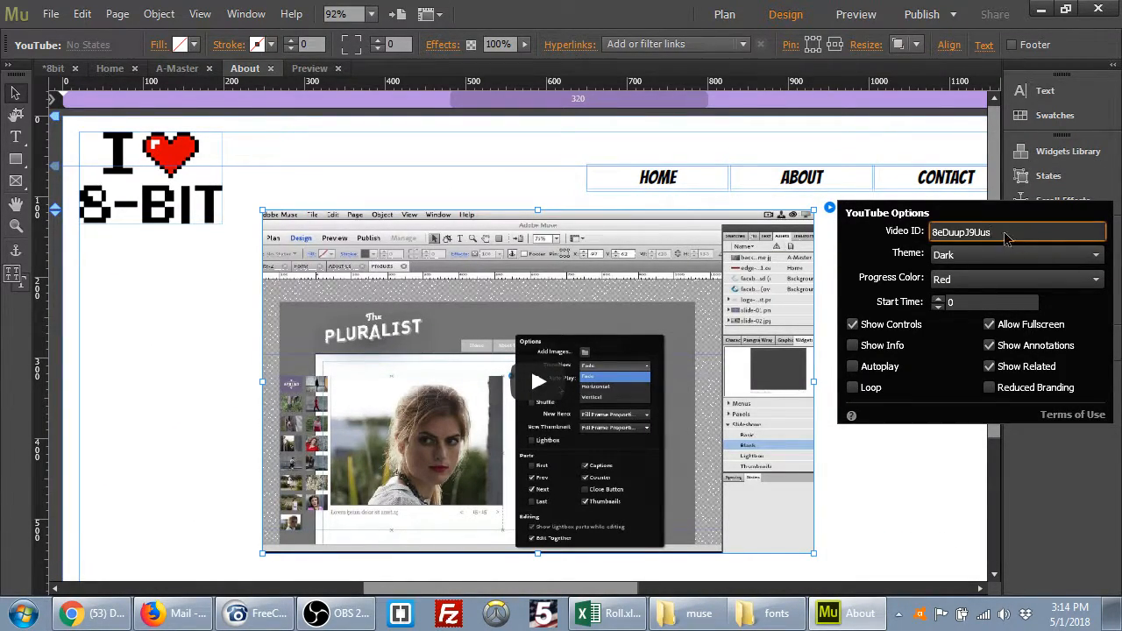
drag(1000, 234, 905, 231)
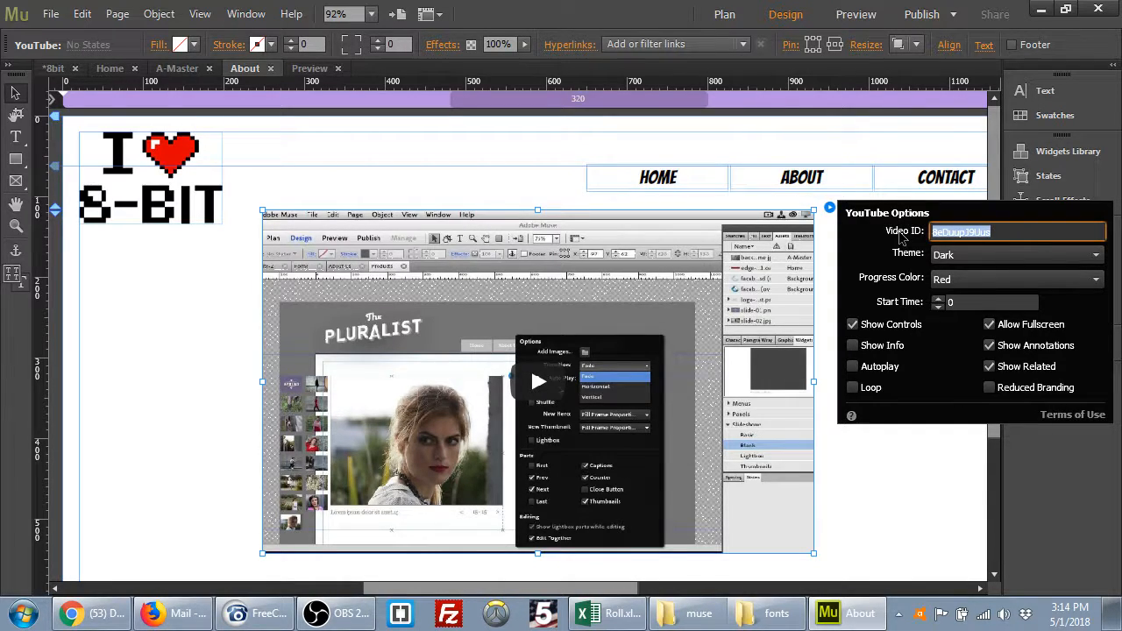
key(ctrl+v)
click(897, 471)
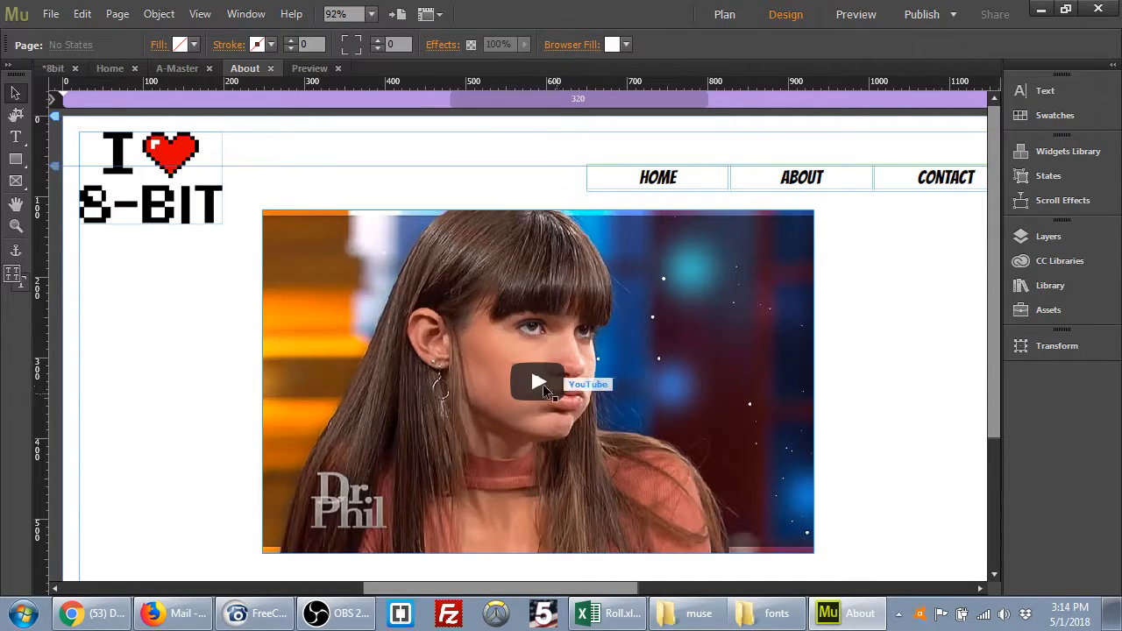
Preview the About page and briefly play the embedded YouTube video, then pause it.
click(725, 321)
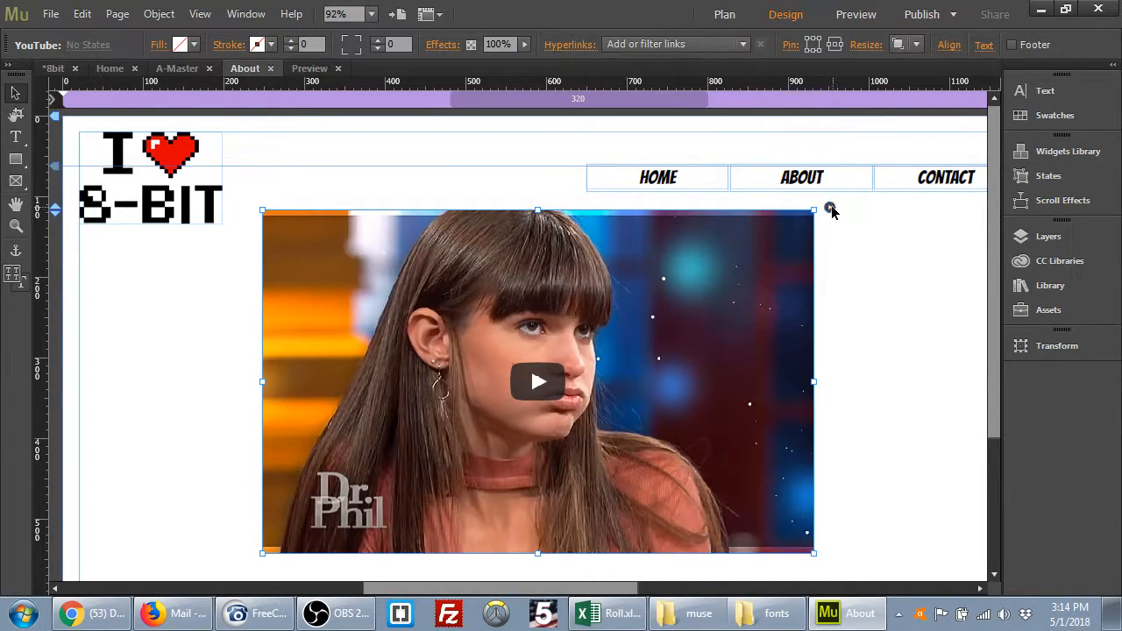
click(858, 14)
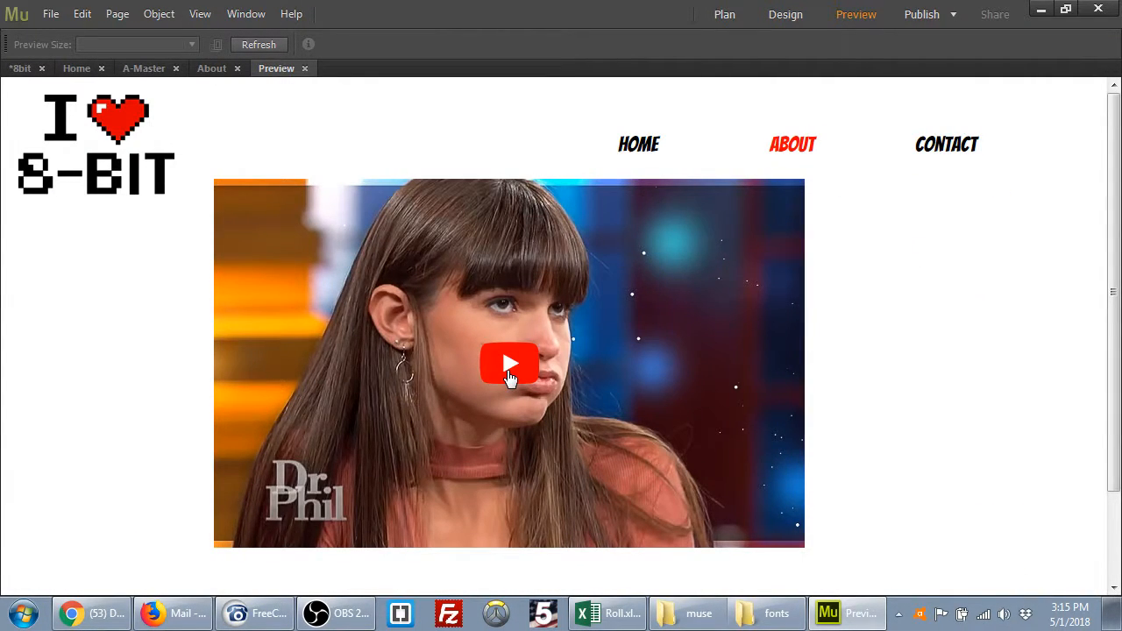
click(510, 375)
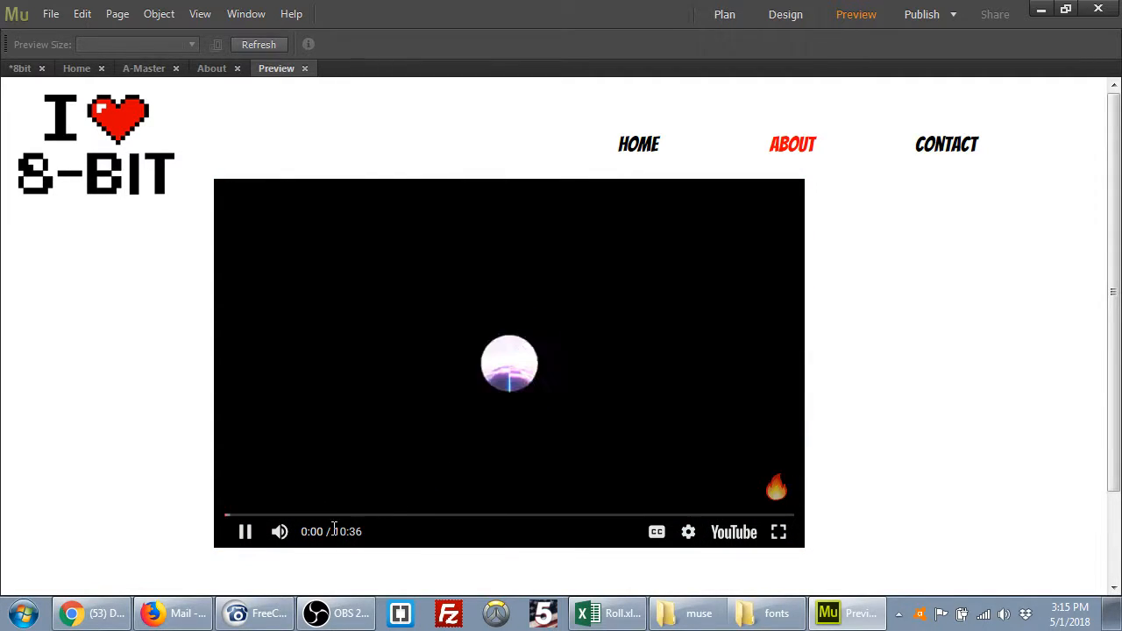
click(246, 536)
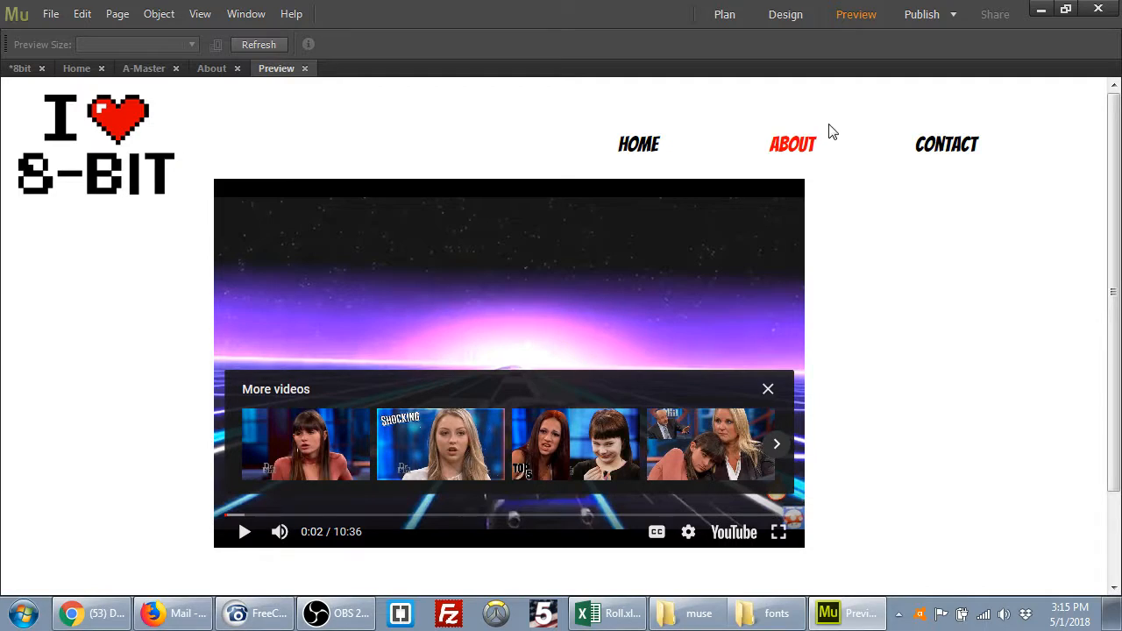
Return to the page design, shrink the YouTube video to about 240 px wide and move it beneath the logo.
click(776, 16)
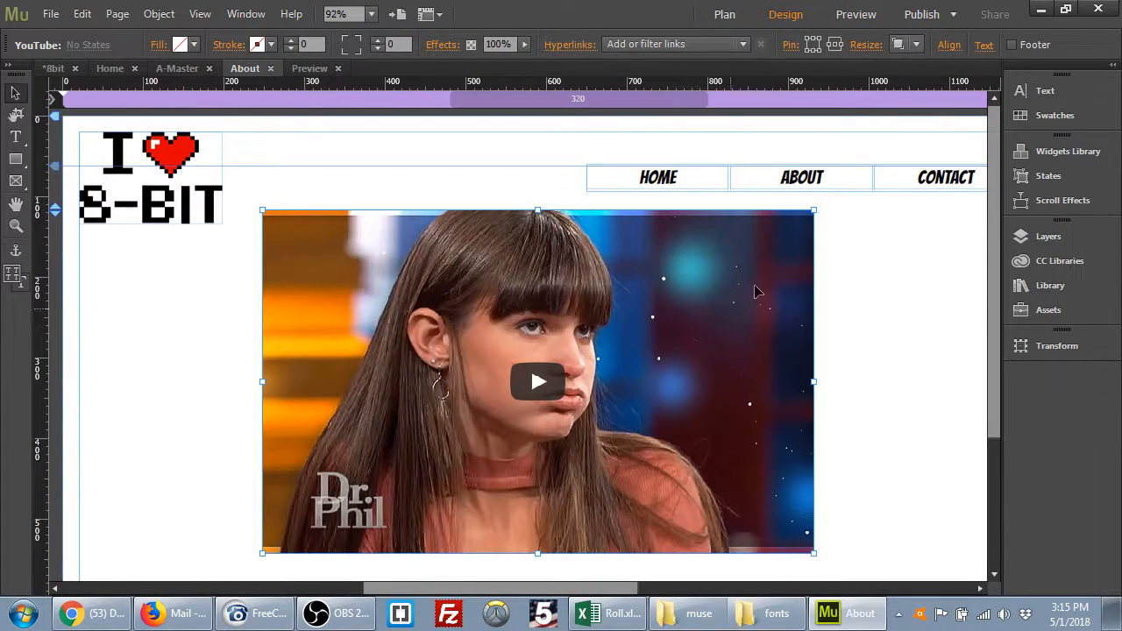
drag(813, 213, 456, 434)
drag(442, 480, 293, 295)
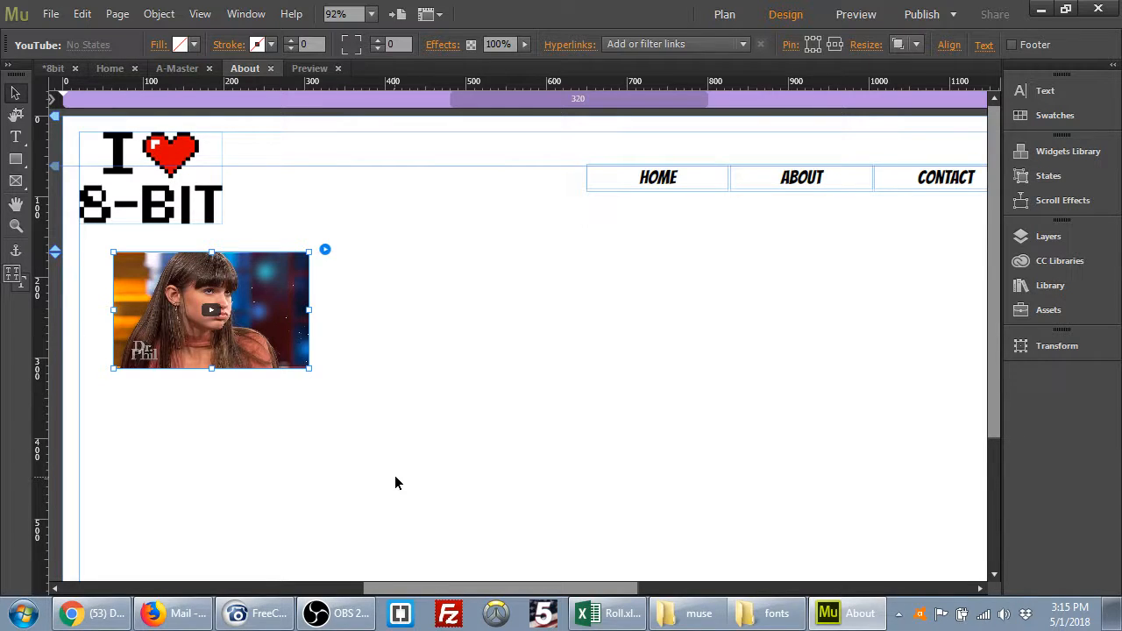
Insert the HTML code <a href="#">hi!</a> on the About page and move its box below the navigation menu.
click(158, 13)
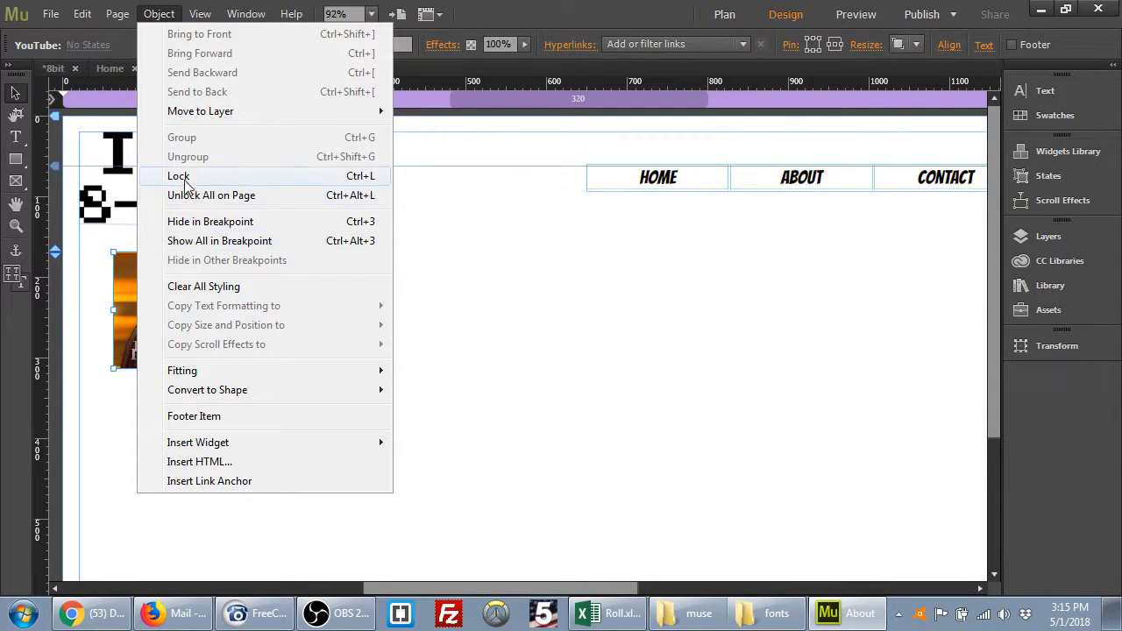
click(492, 454)
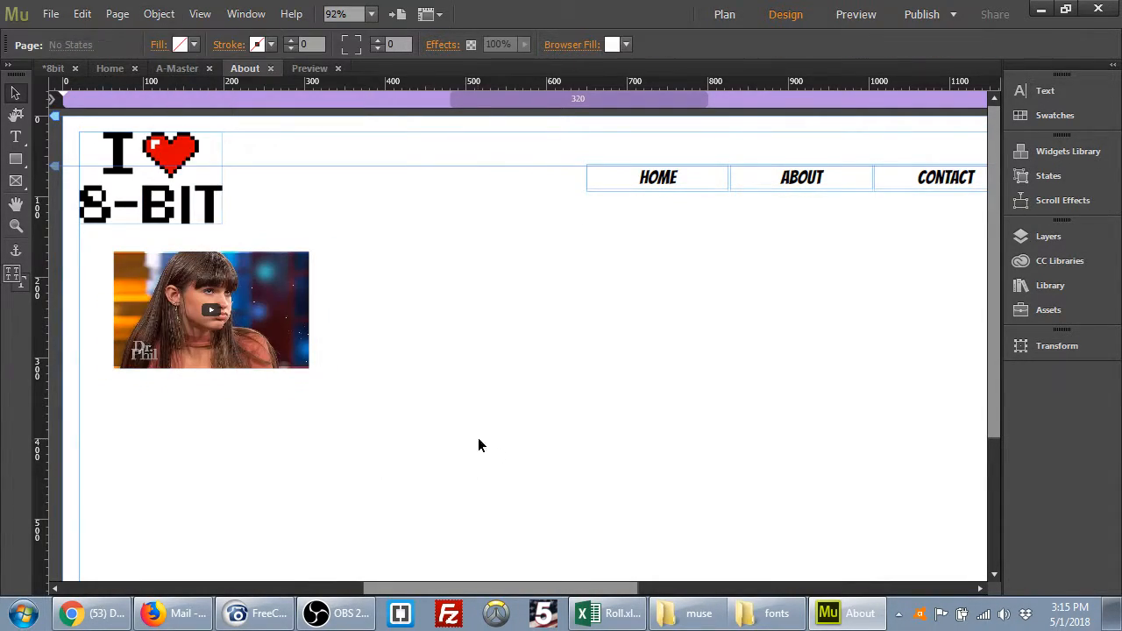
click(159, 13)
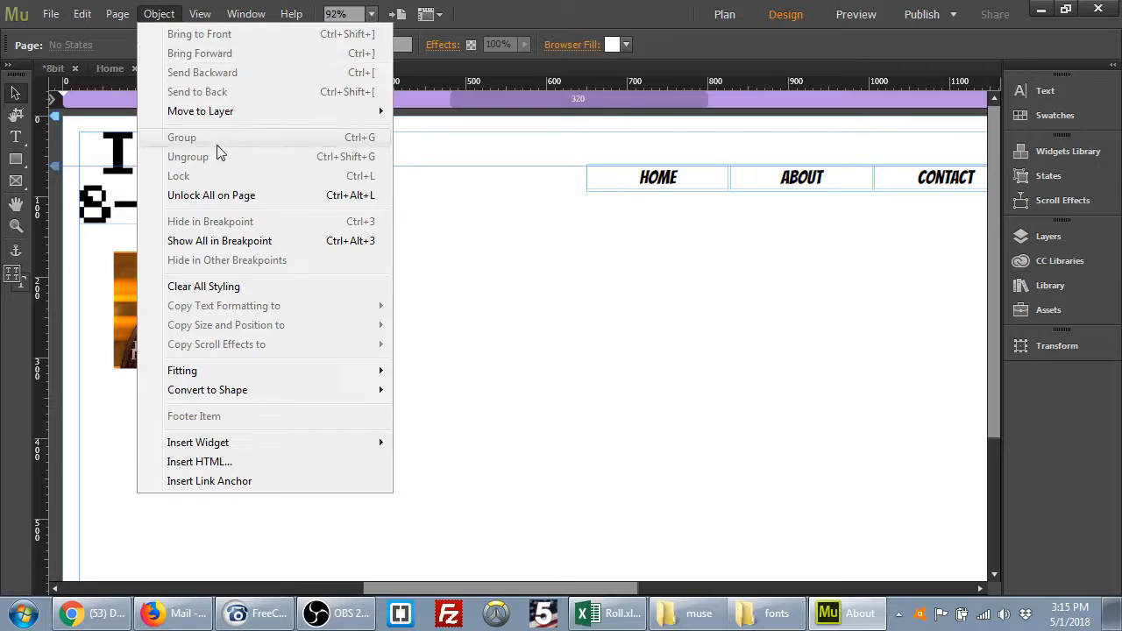
click(245, 467)
drag(399, 224, 243, 208)
text(<a href="#">hi!</a>)
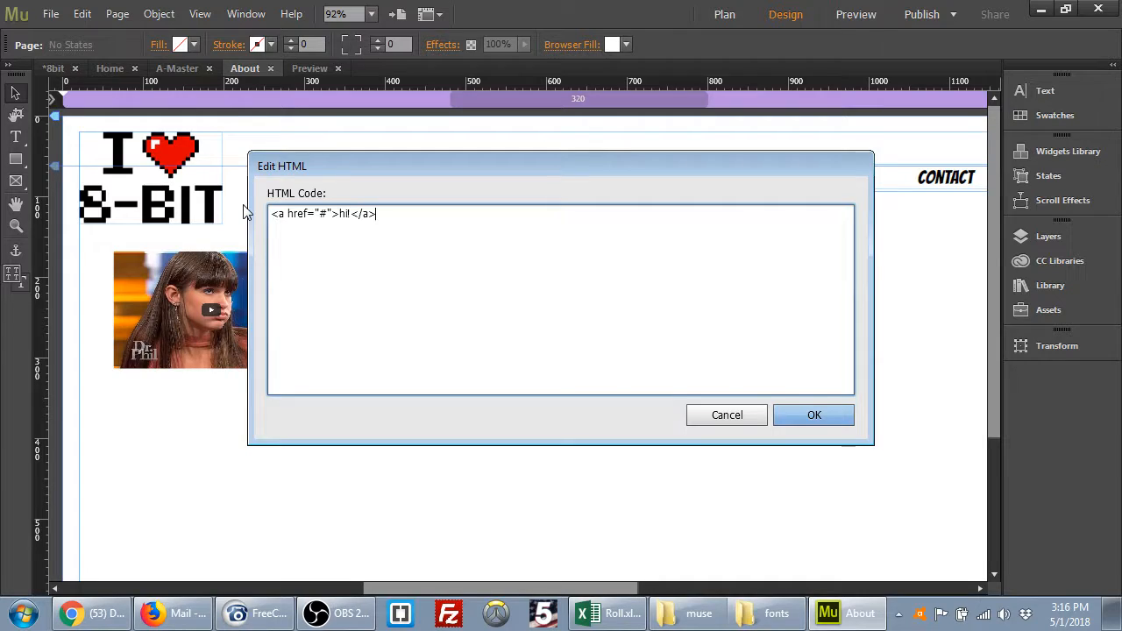
click(814, 415)
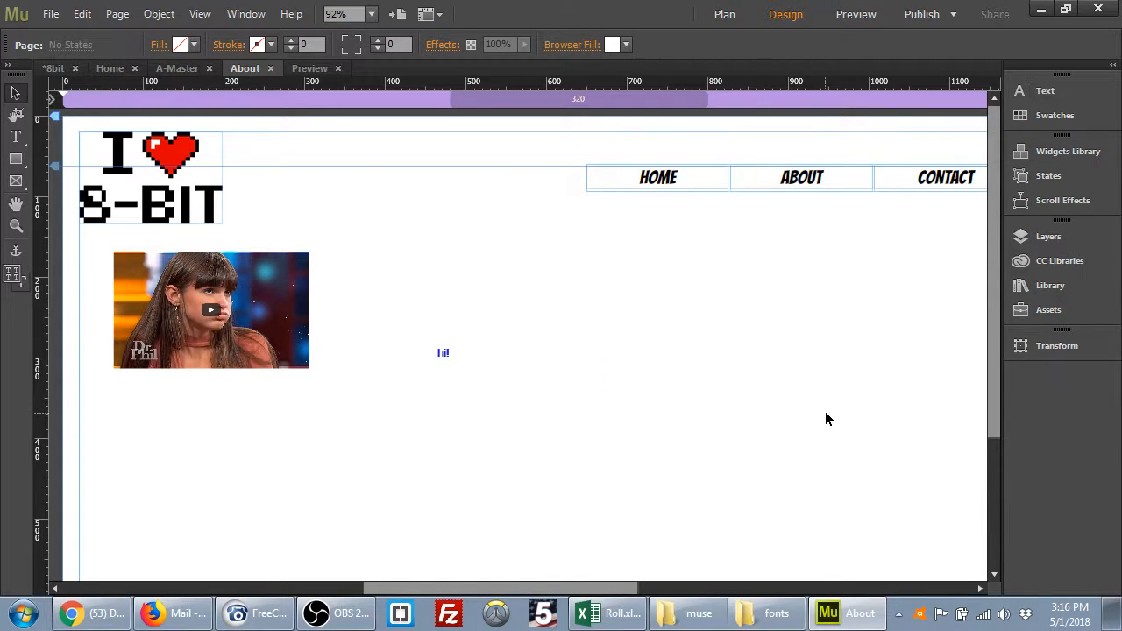
drag(490, 386, 792, 272)
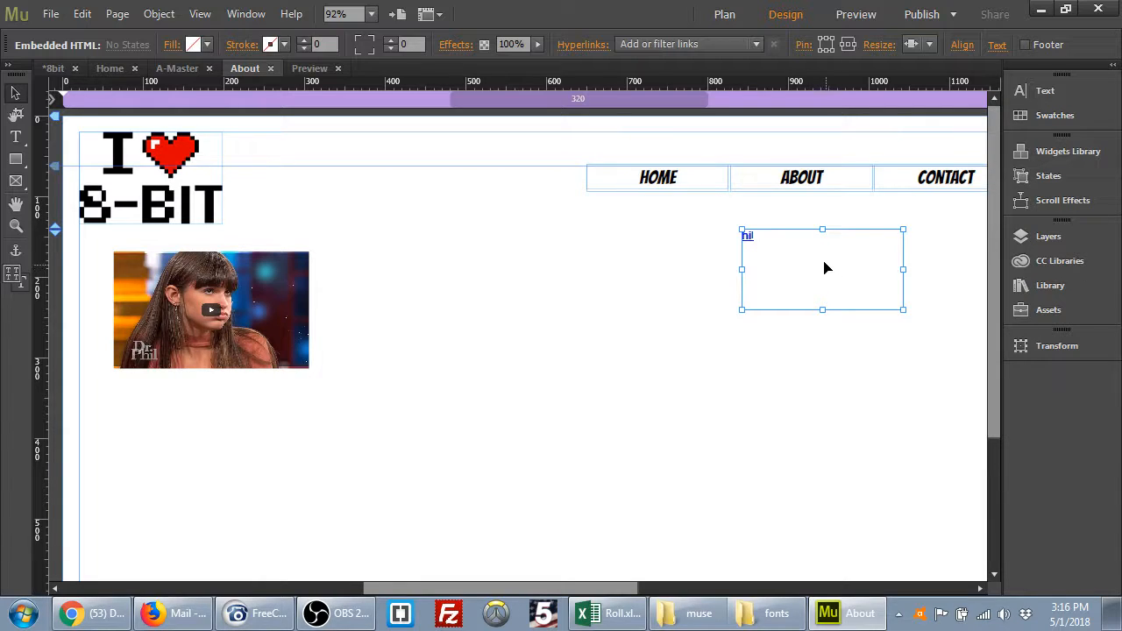
drag(827, 266, 719, 263)
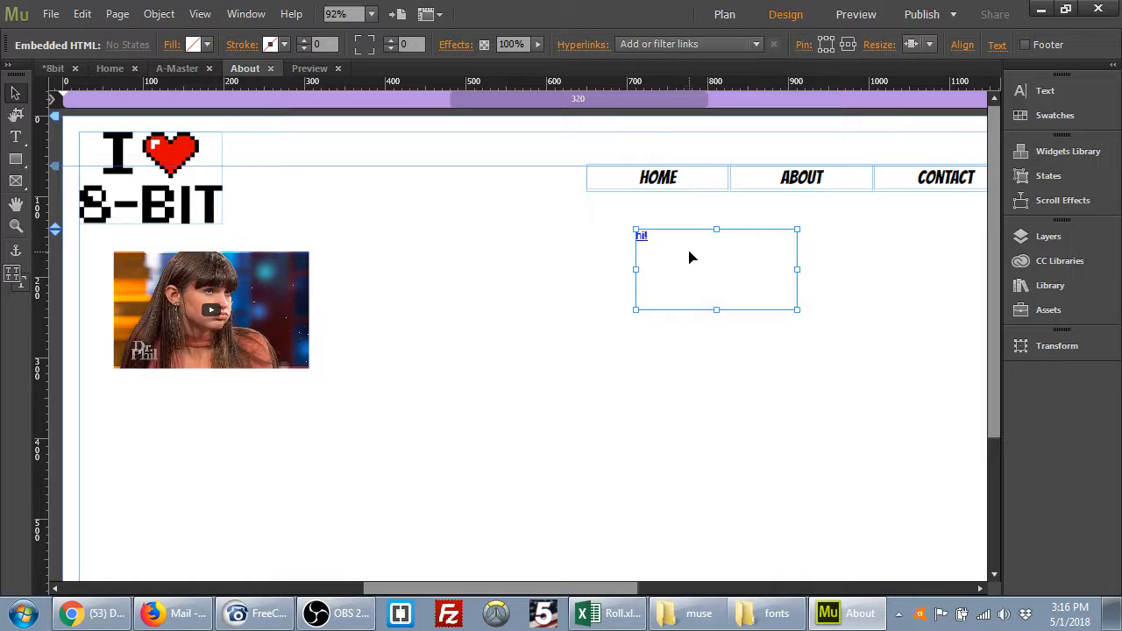
click(159, 14)
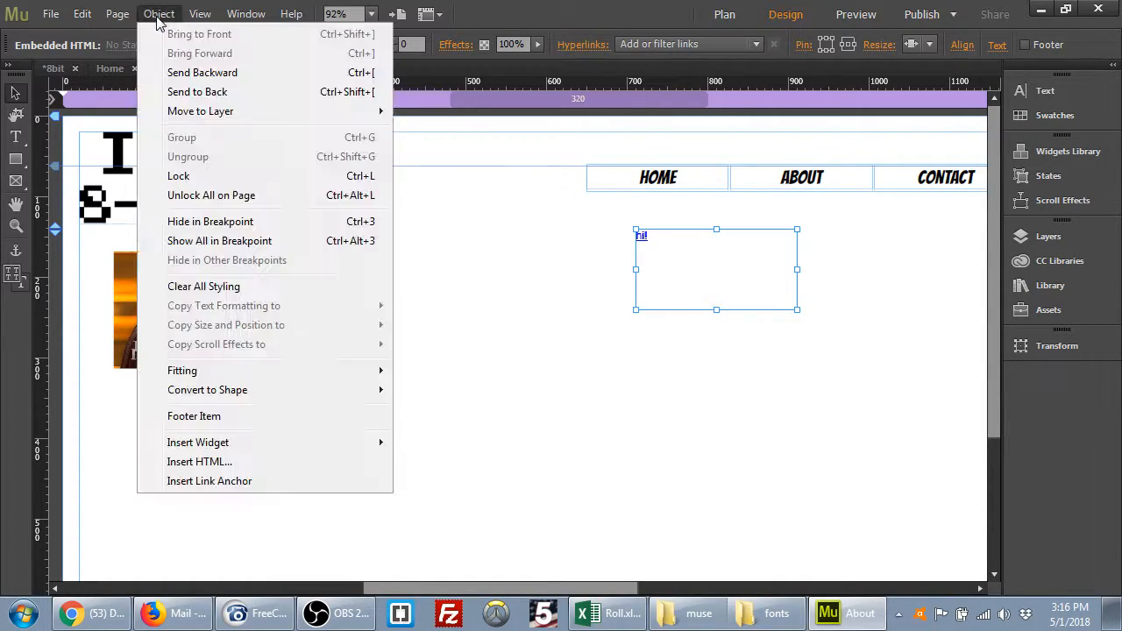
click(222, 464)
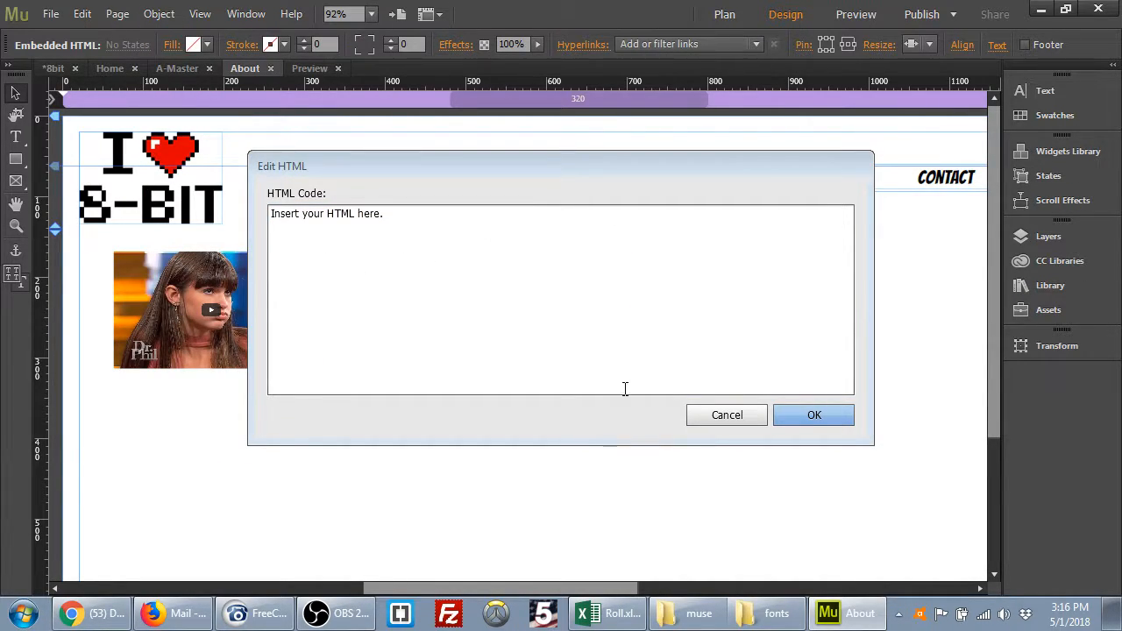
click(713, 417)
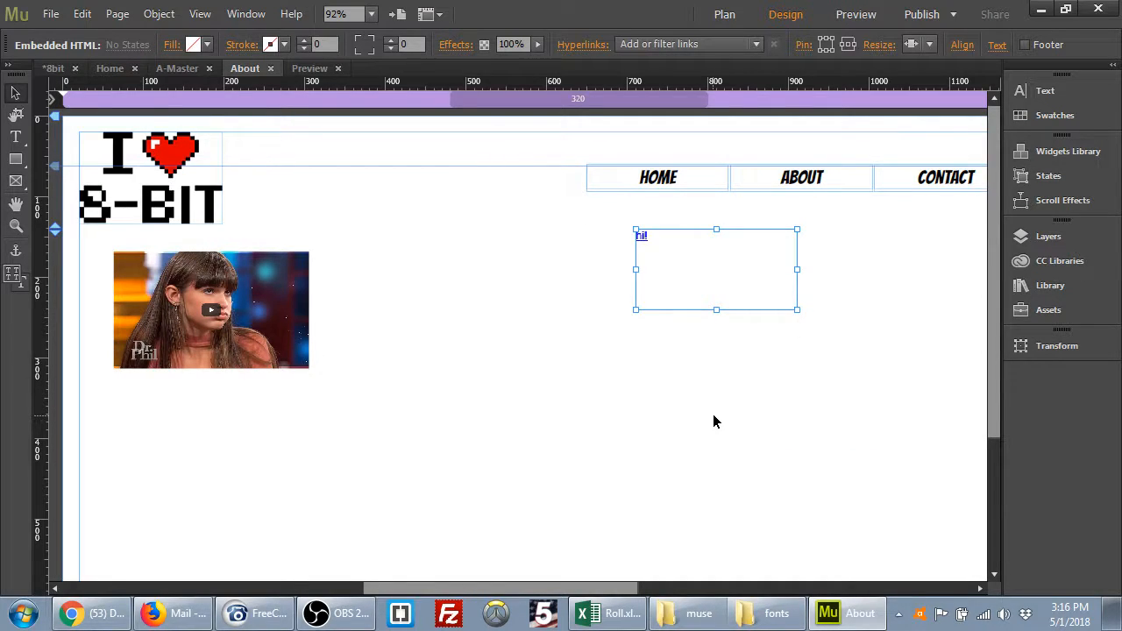
right_click(736, 226)
click(699, 277)
right_click(699, 277)
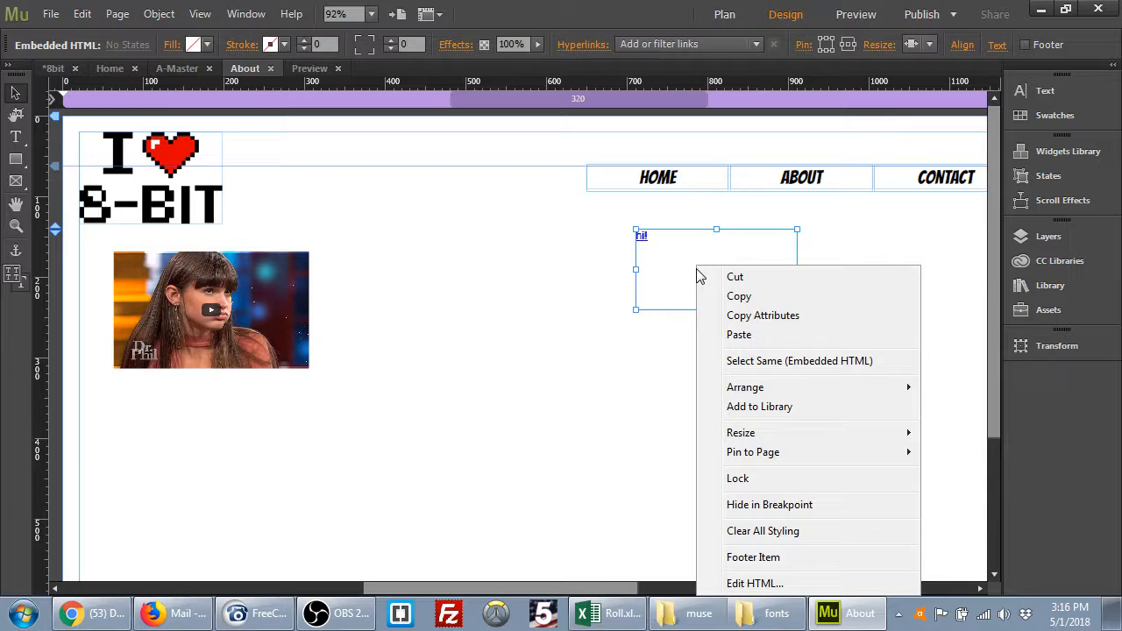
click(643, 361)
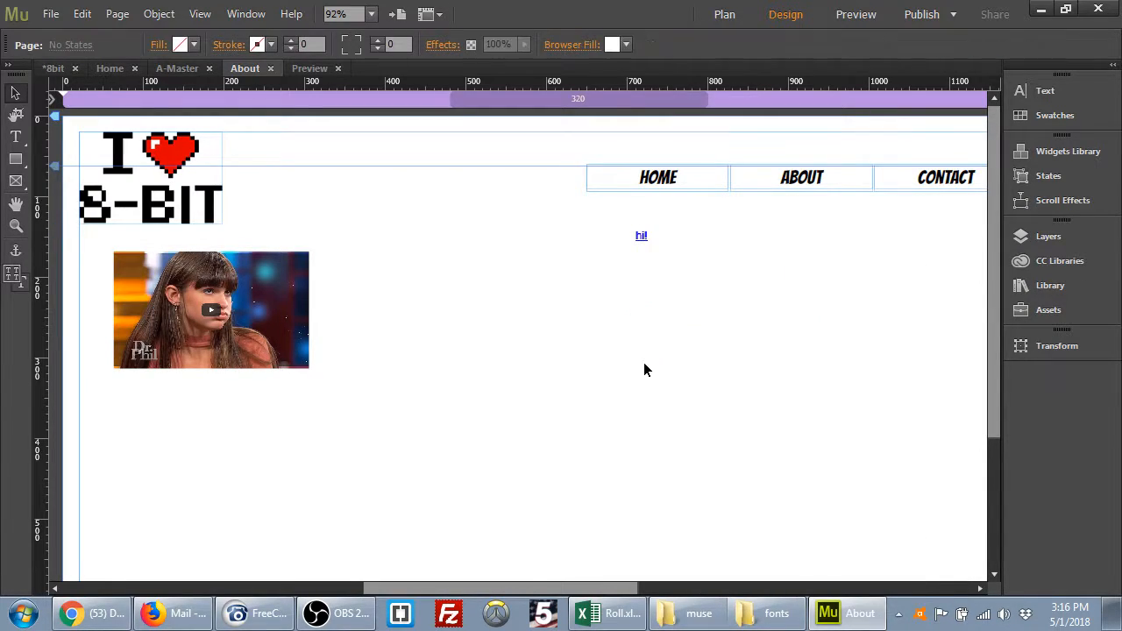
Move the embedded HTML box beside the YouTube video and look over the video's object options.
click(697, 280)
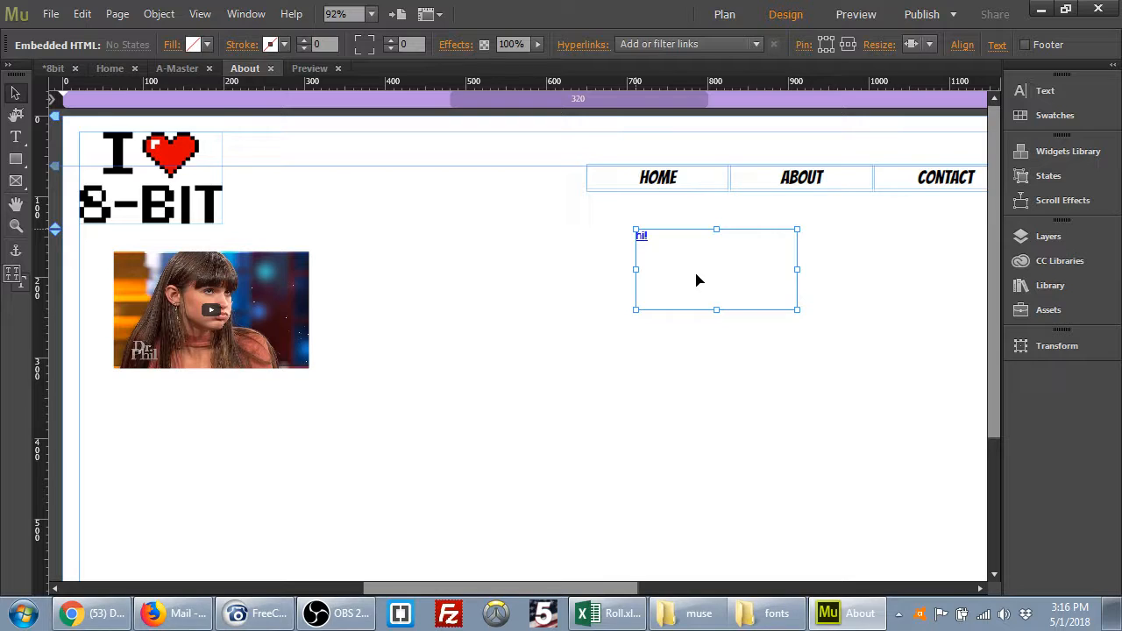
drag(695, 269, 496, 317)
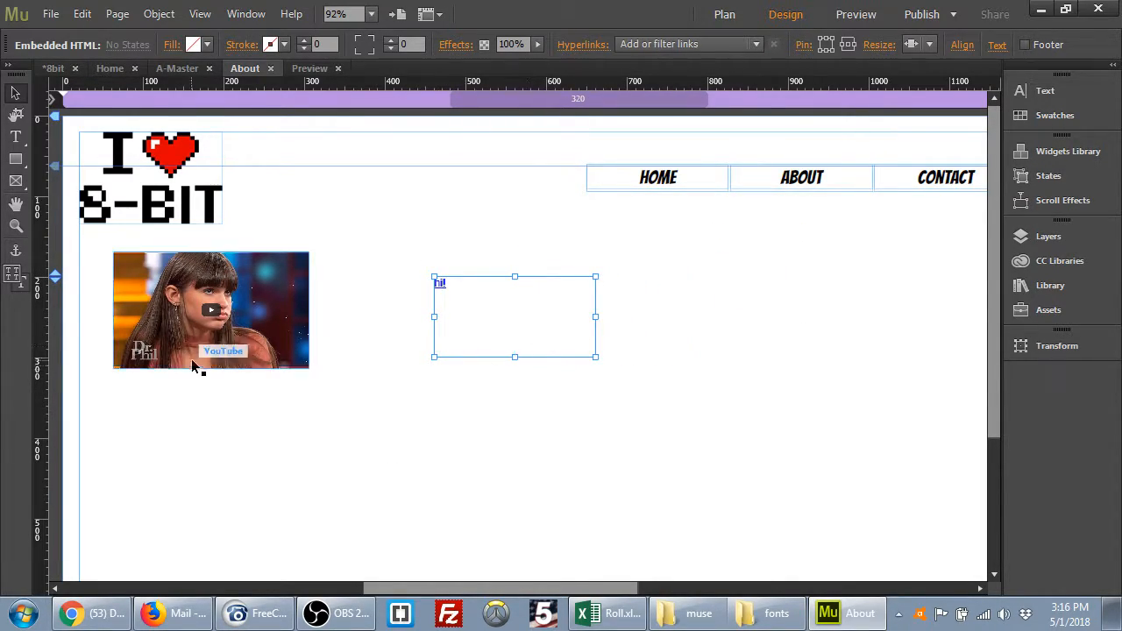
click(260, 324)
right_click(259, 325)
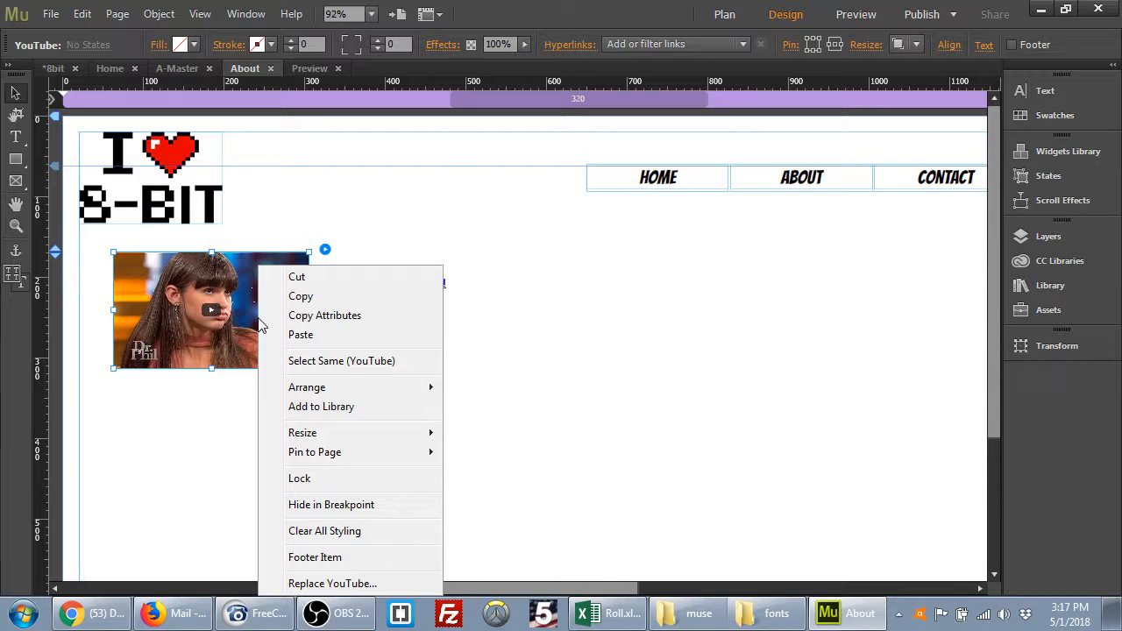
click(612, 326)
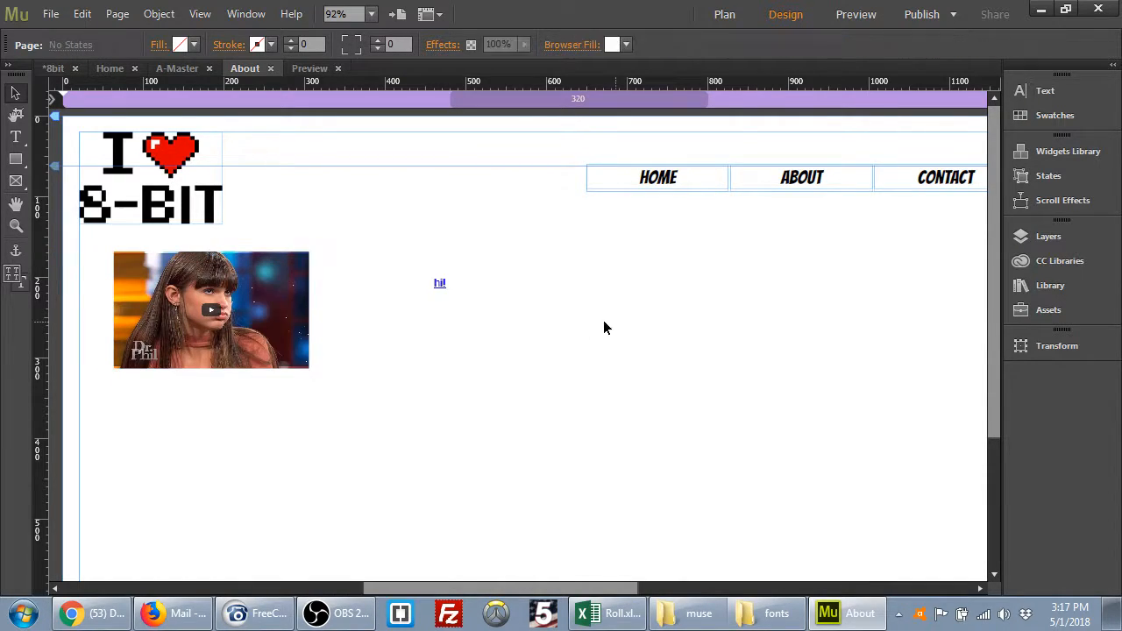
Edit the embedded HTML to add a PHP block with echo "hi"; below the link and apply it.
click(522, 306)
right_click(523, 307)
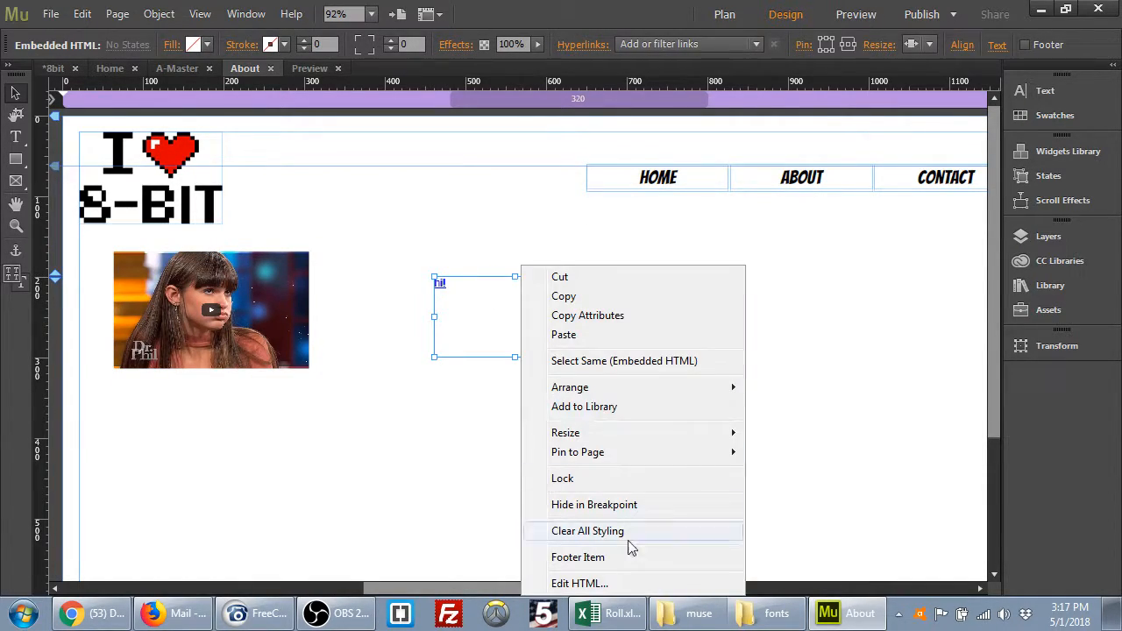
click(626, 588)
drag(476, 168, 724, 233)
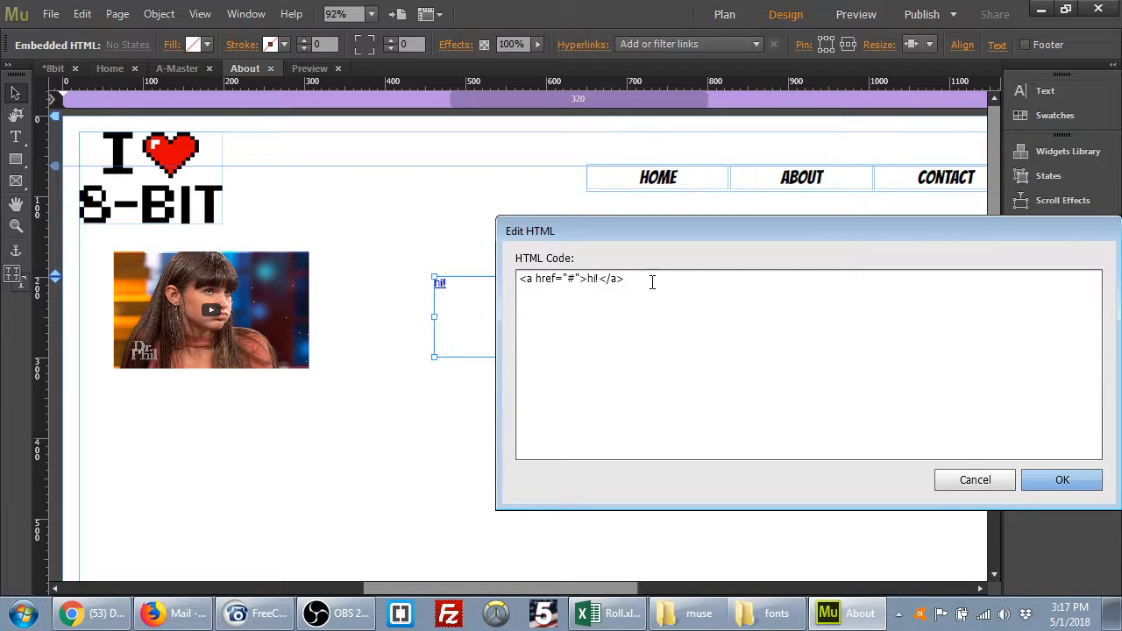
drag(652, 282, 477, 261)
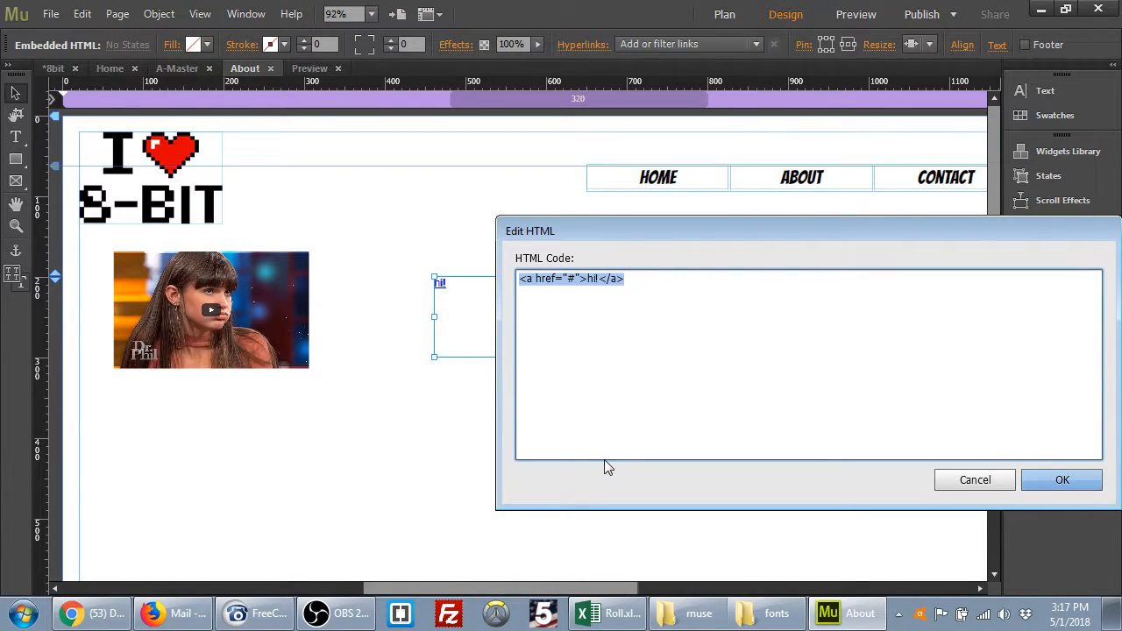
click(541, 303)
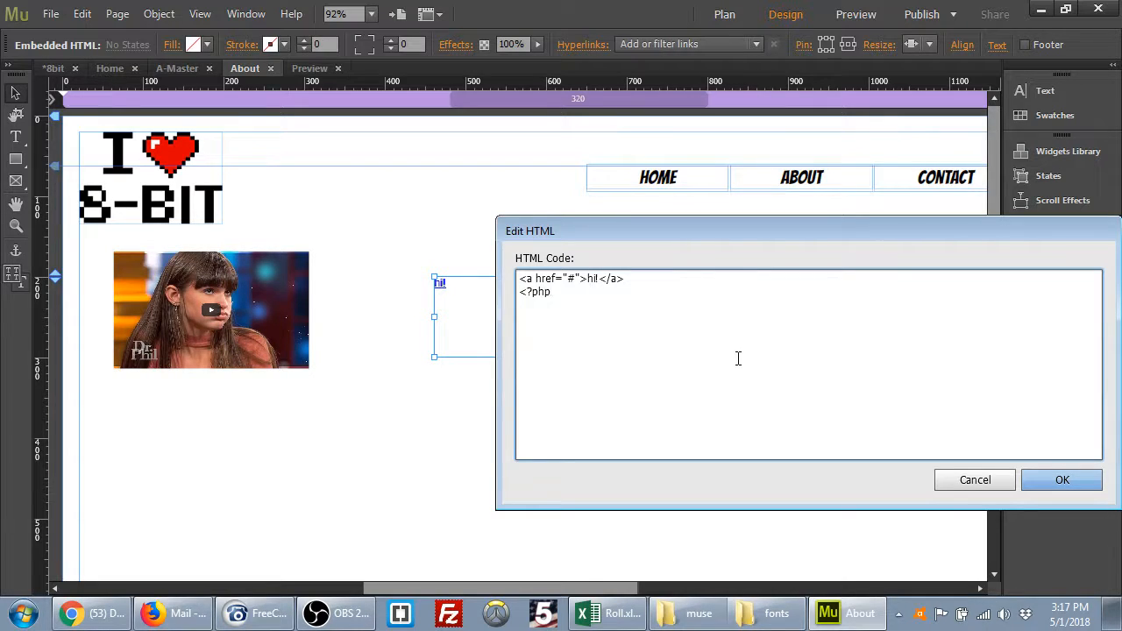
text(eho)
text(ho "hi";)
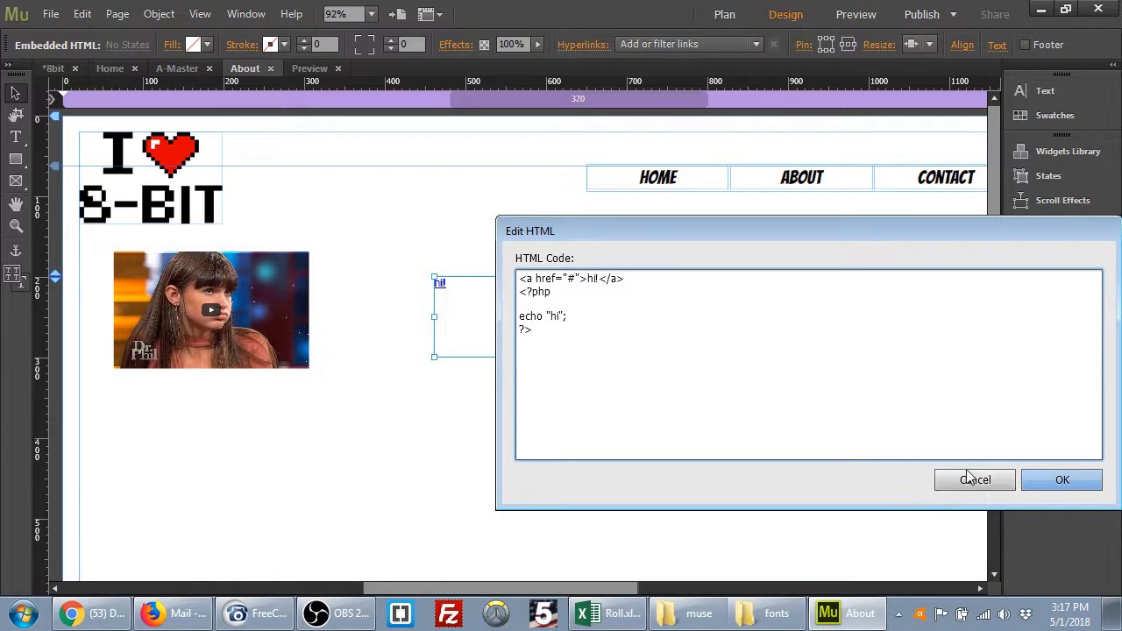
click(1047, 477)
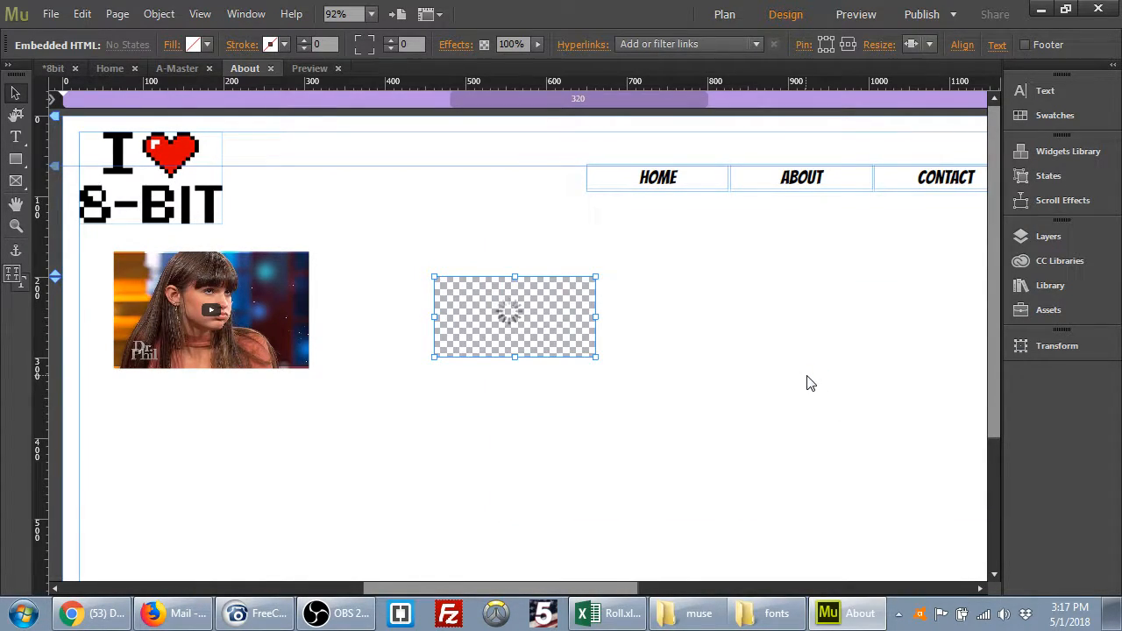
Remove the PHP block from the embedded HTML, add a style block with a{color:red;} above the link and apply it.
right_click(543, 326)
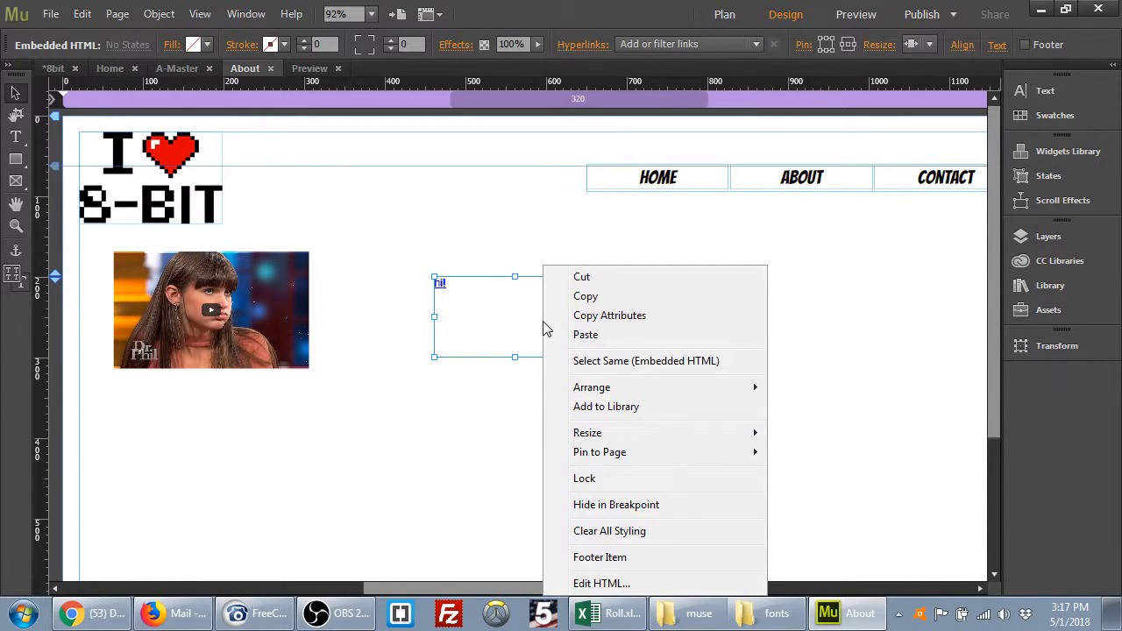
click(624, 584)
drag(272, 226, 377, 288)
key(BackSpace)
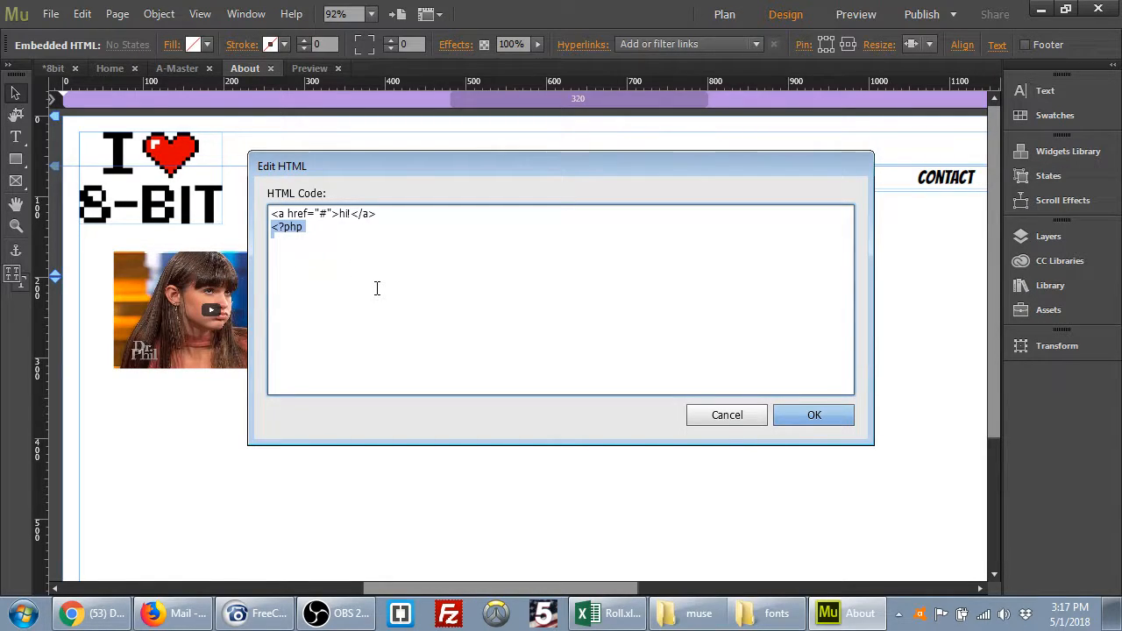
key(Up)
key(Return)
text(<style>)
key(Return)
key(Return)
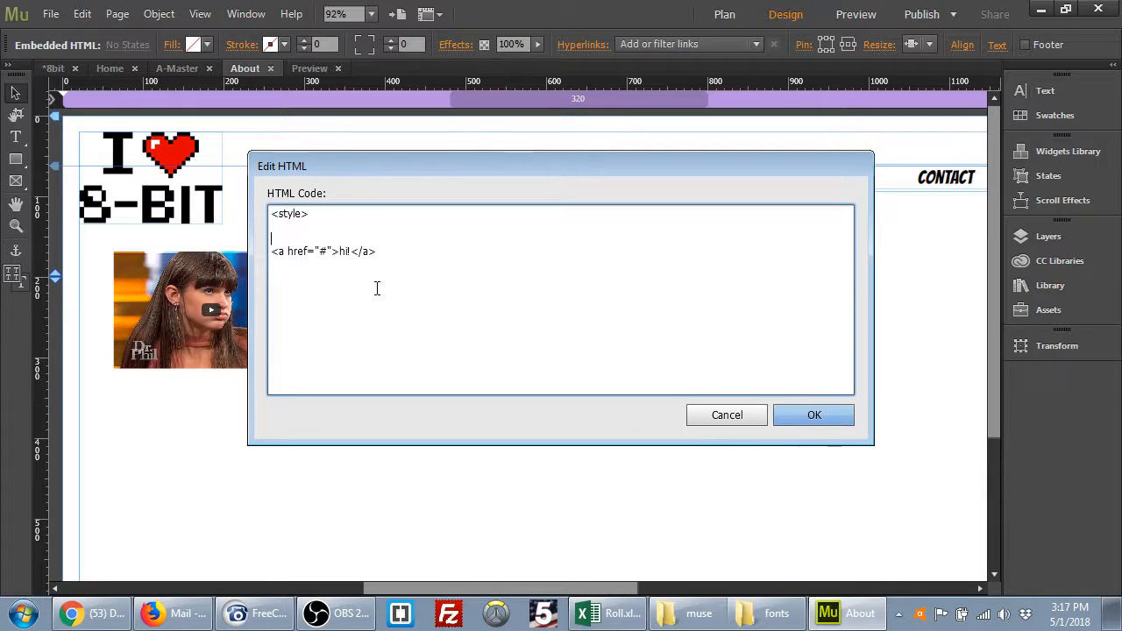
text(</style>)
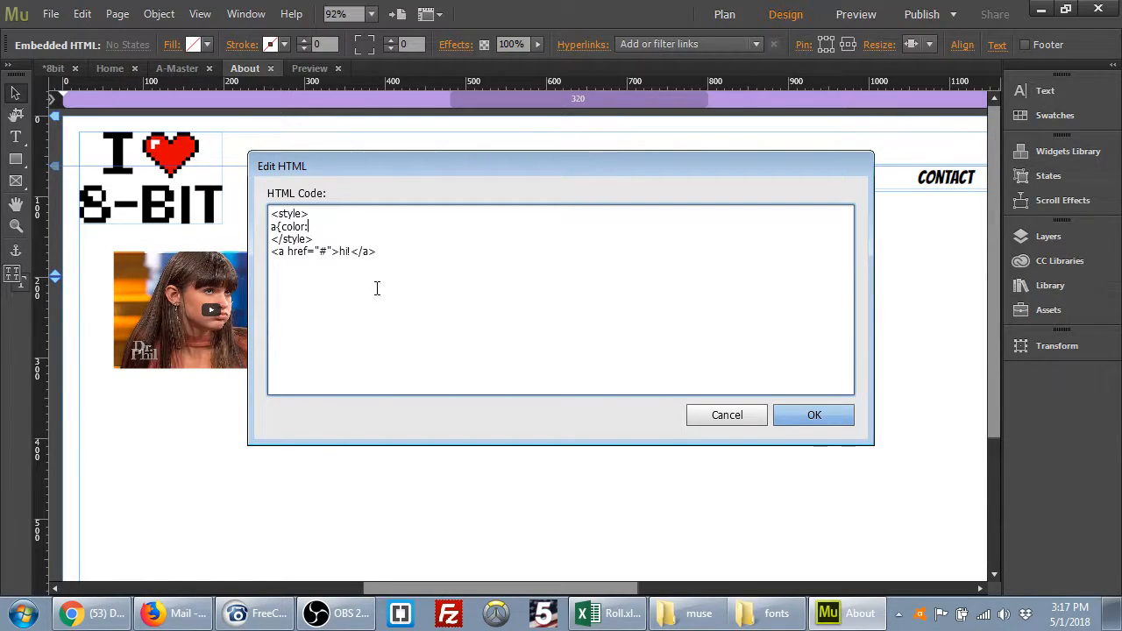
text(ed)
click(812, 416)
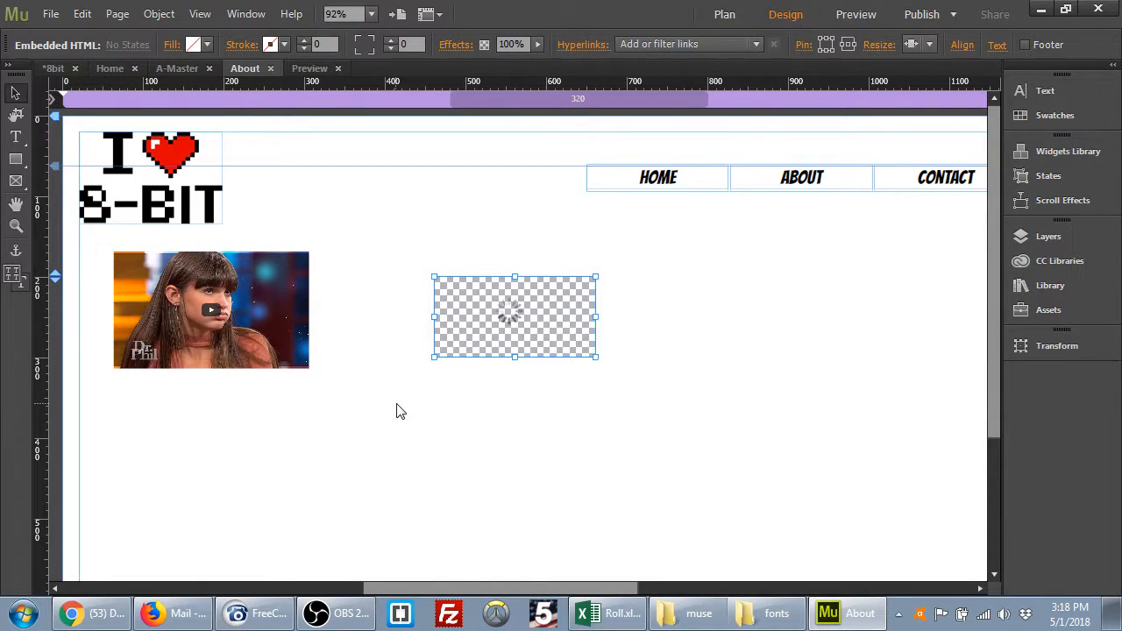
Review the embedded HTML code without changing it, and delete the HTML box from the About page.
right_click(520, 325)
click(578, 583)
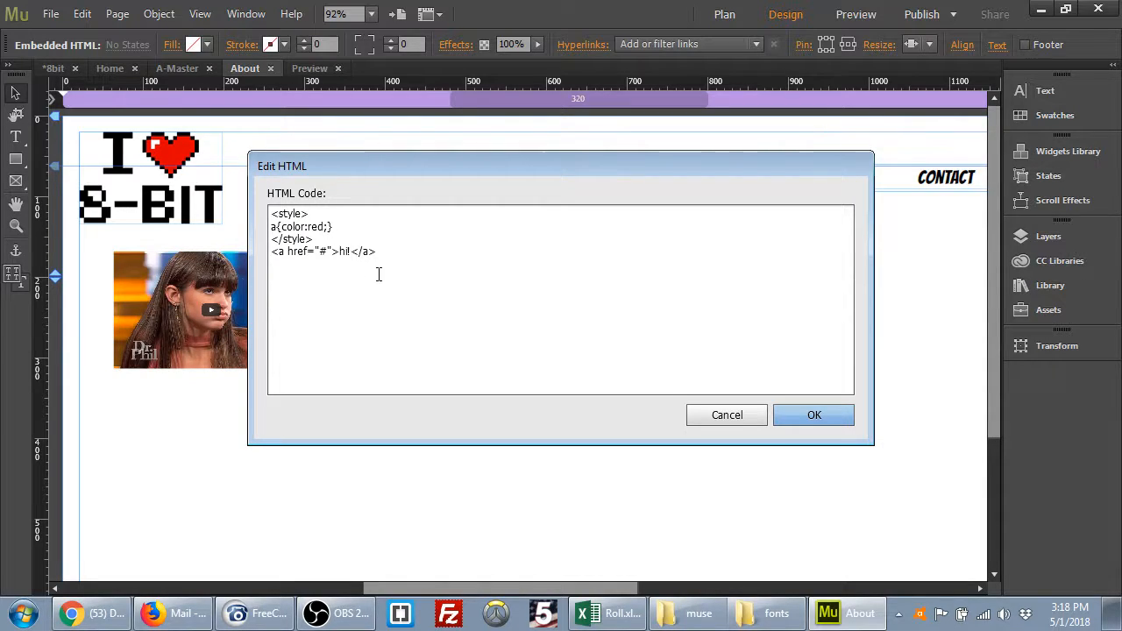
click(708, 416)
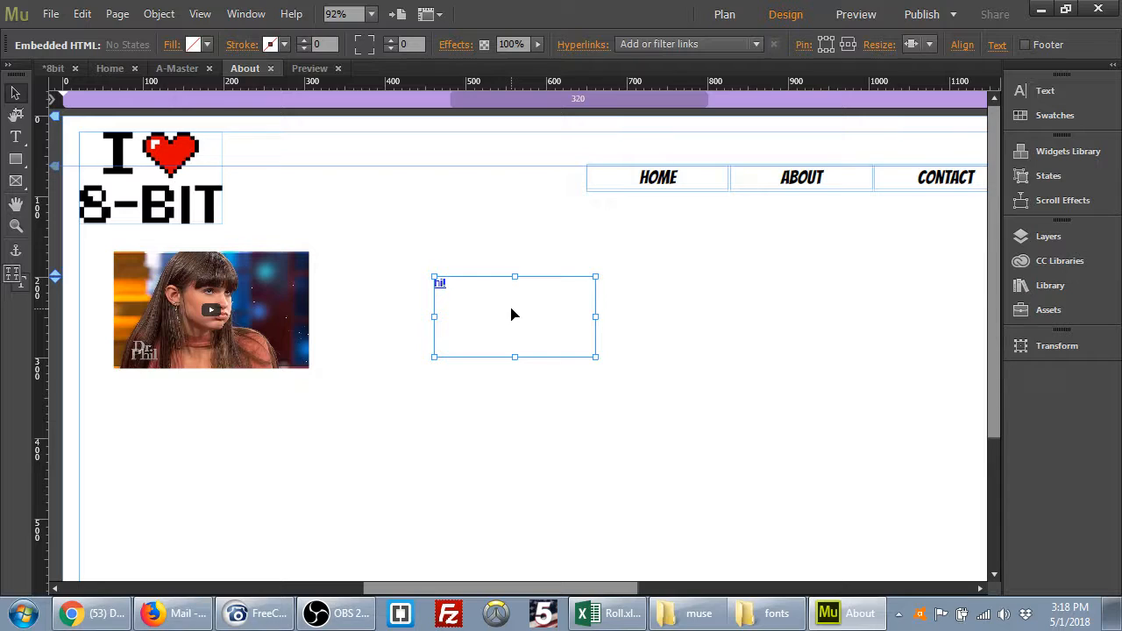
key(Delete)
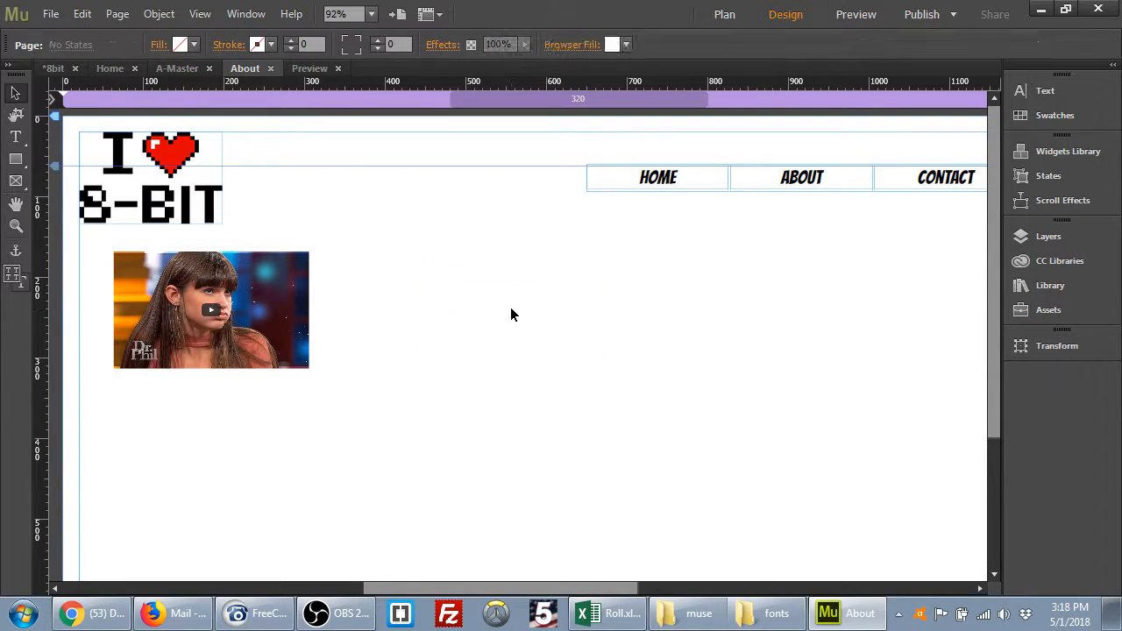
click(86, 18)
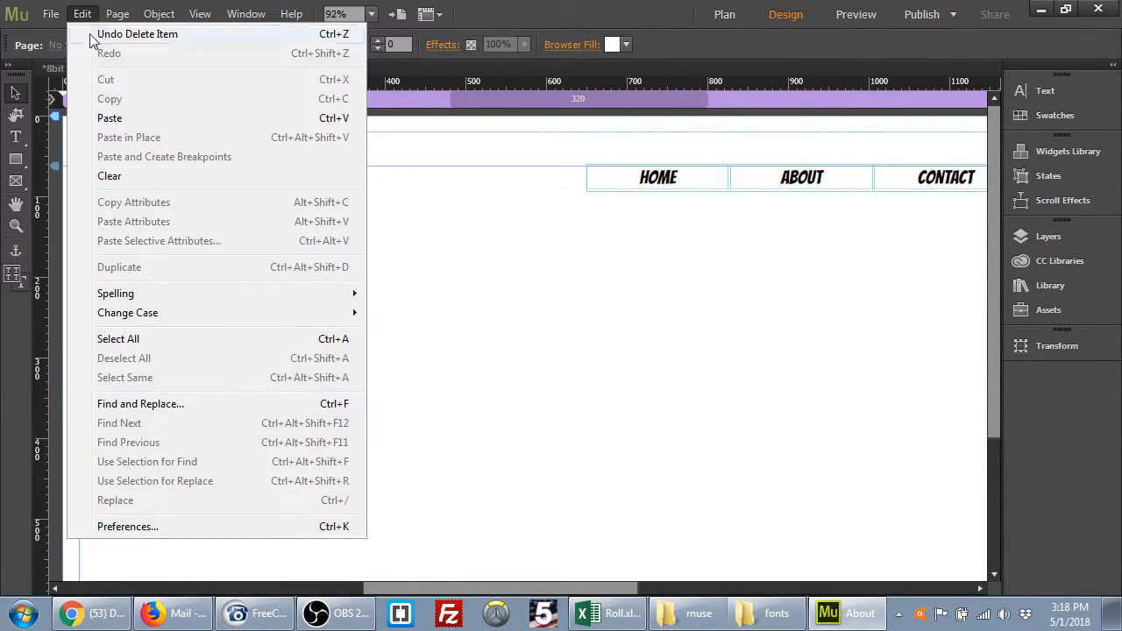
click(156, 15)
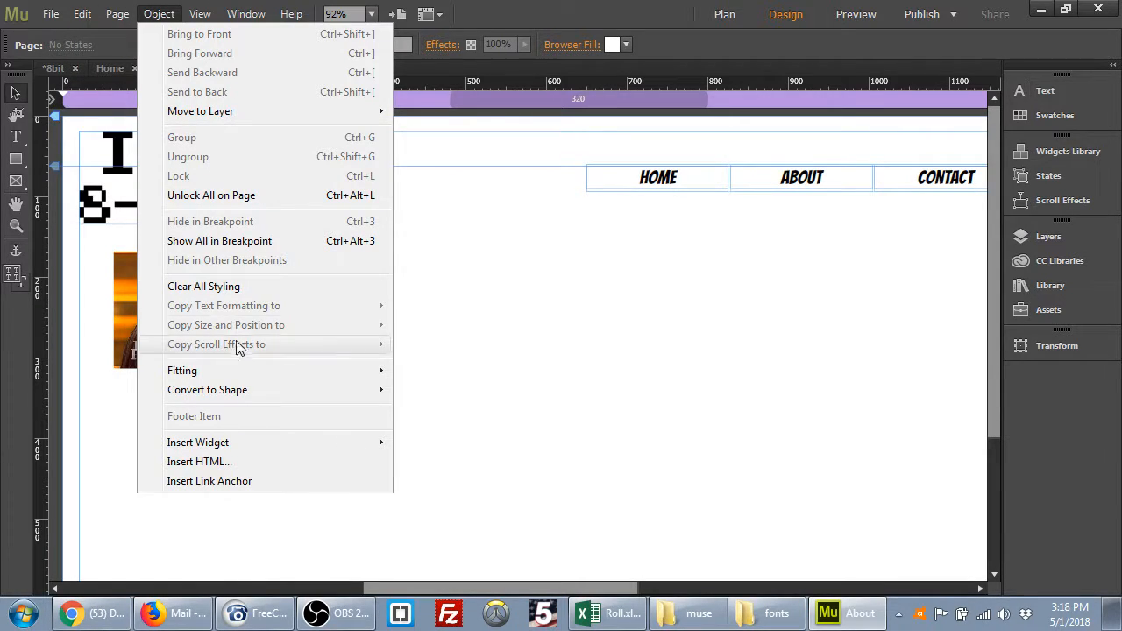
mouse_move(244, 447)
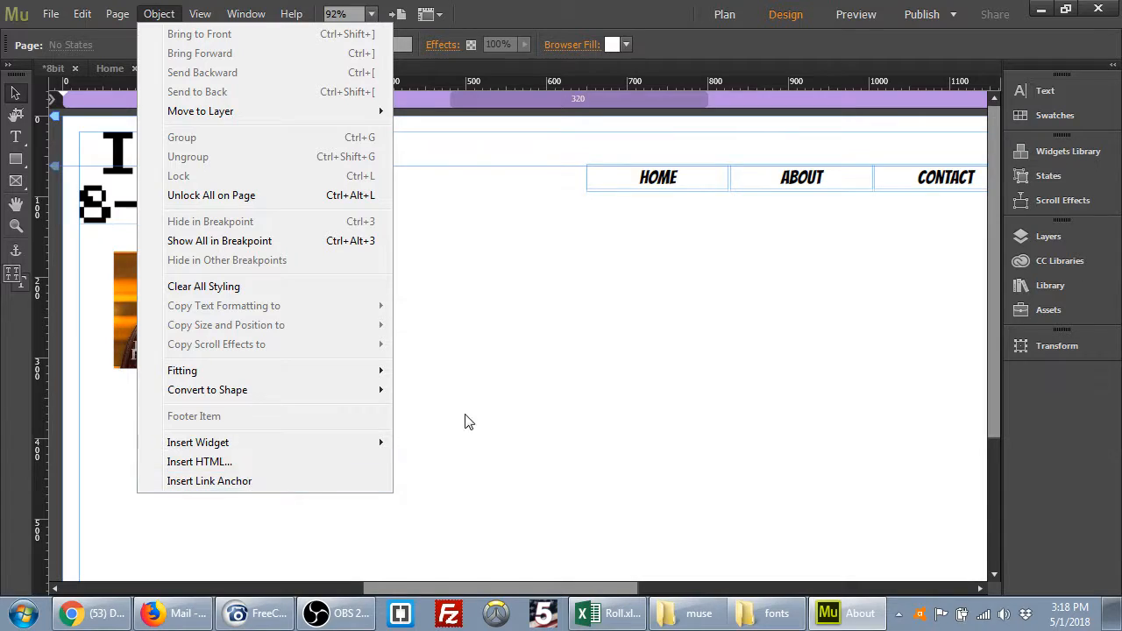
click(629, 340)
Shift the YouTube video slightly to the right and place a Lightbox slideshow widget beside it, below the navigation menu.
mouse_move(271, 295)
mouse_down()
mouse_move(362, 305)
mouse_move(318, 331)
mouse_move(289, 318)
mouse_move(278, 293)
mouse_move(280, 303)
mouse_up()
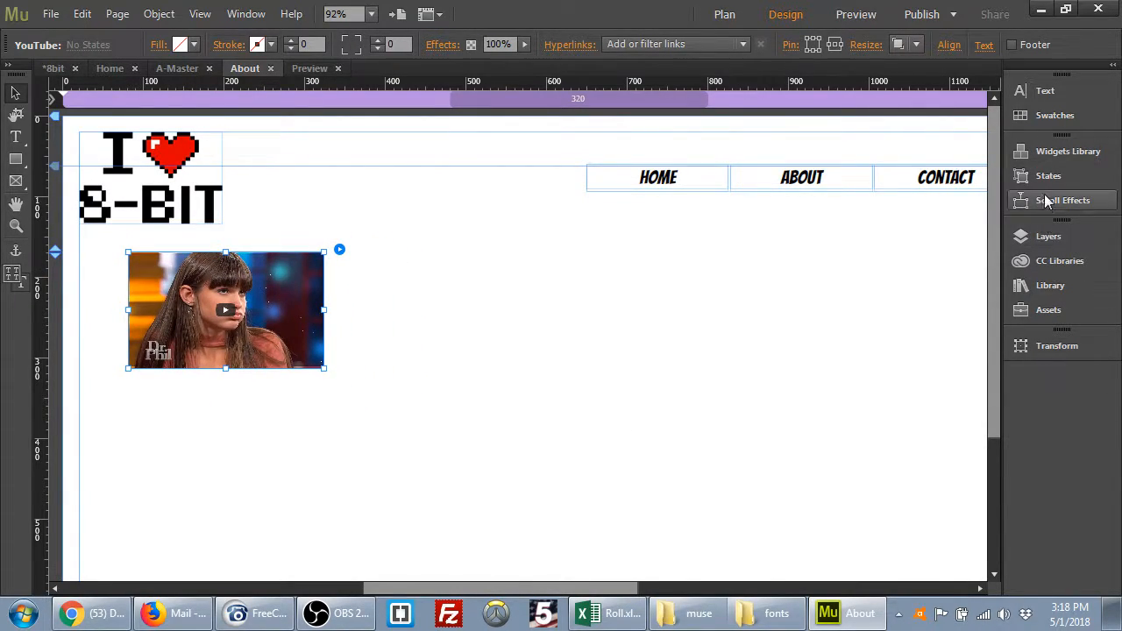
click(1021, 151)
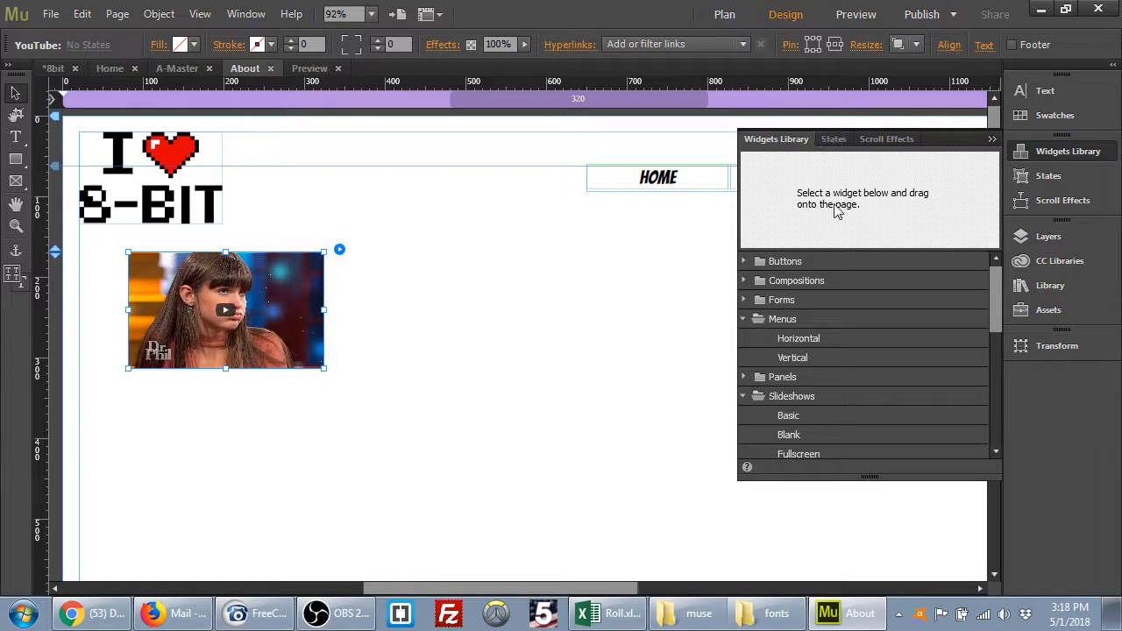
click(787, 417)
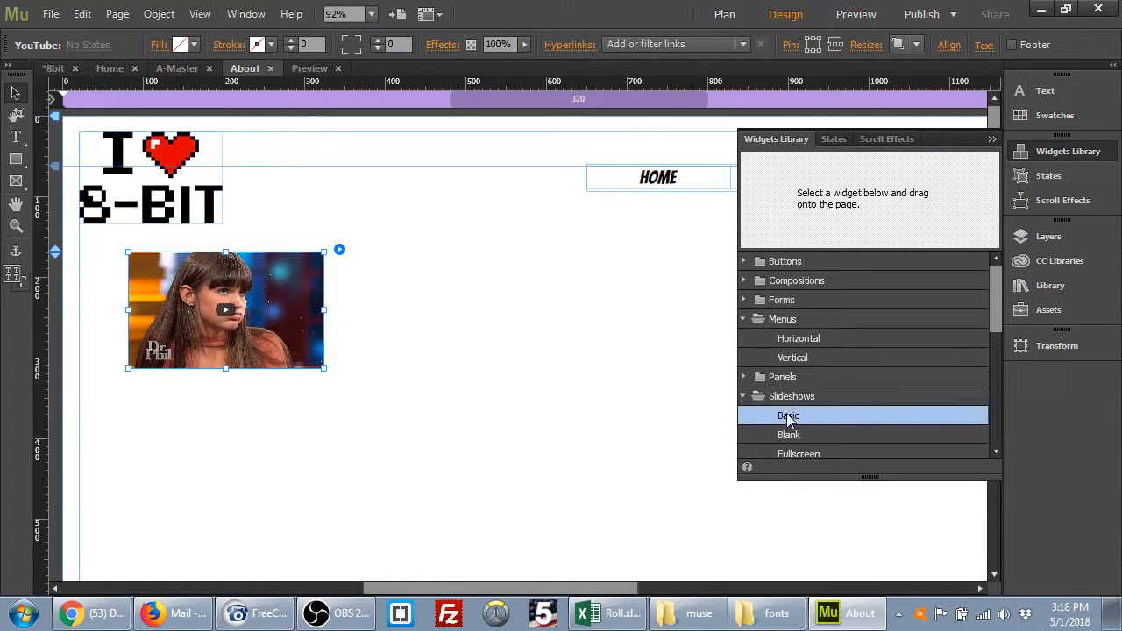
click(805, 452)
scroll(806, 447, down, 1)
click(791, 416)
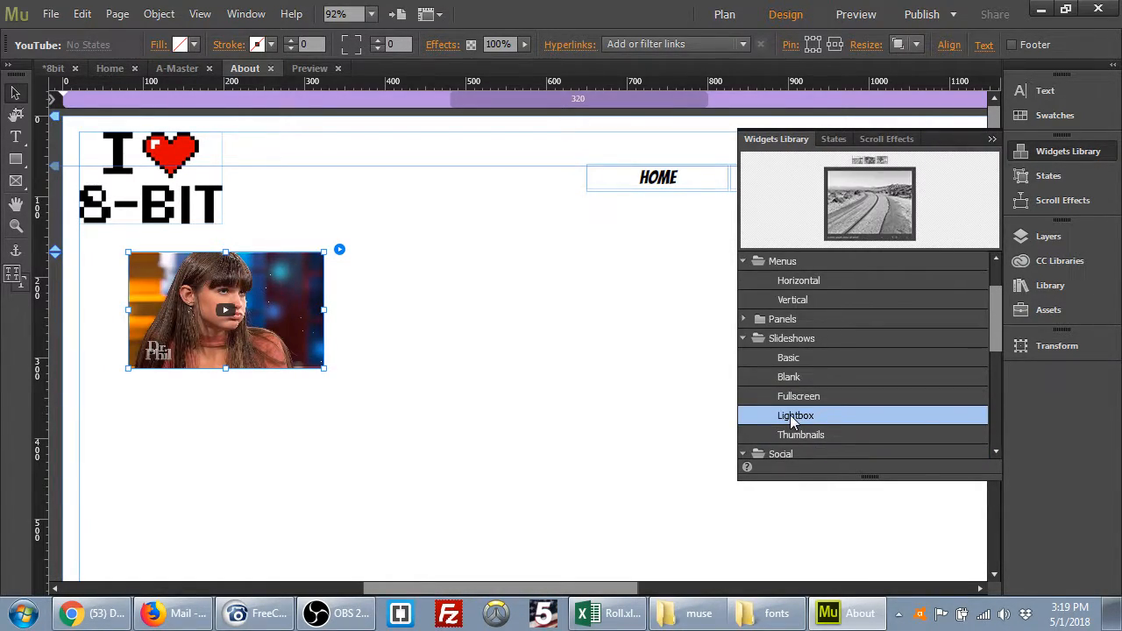
drag(803, 413, 587, 370)
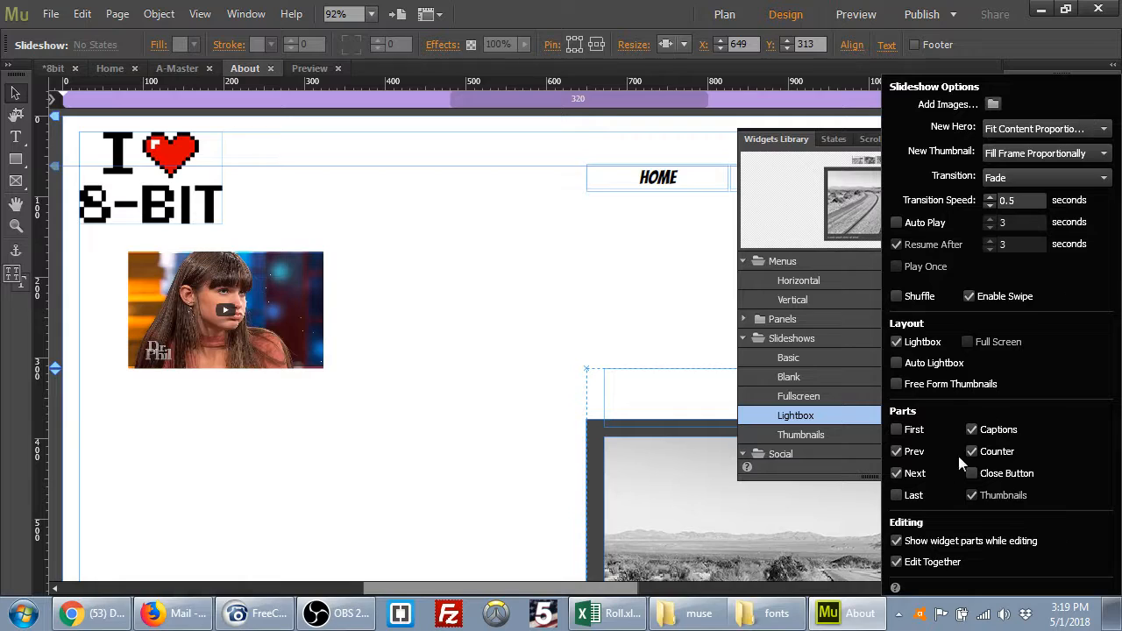
drag(703, 400, 501, 256)
click(991, 138)
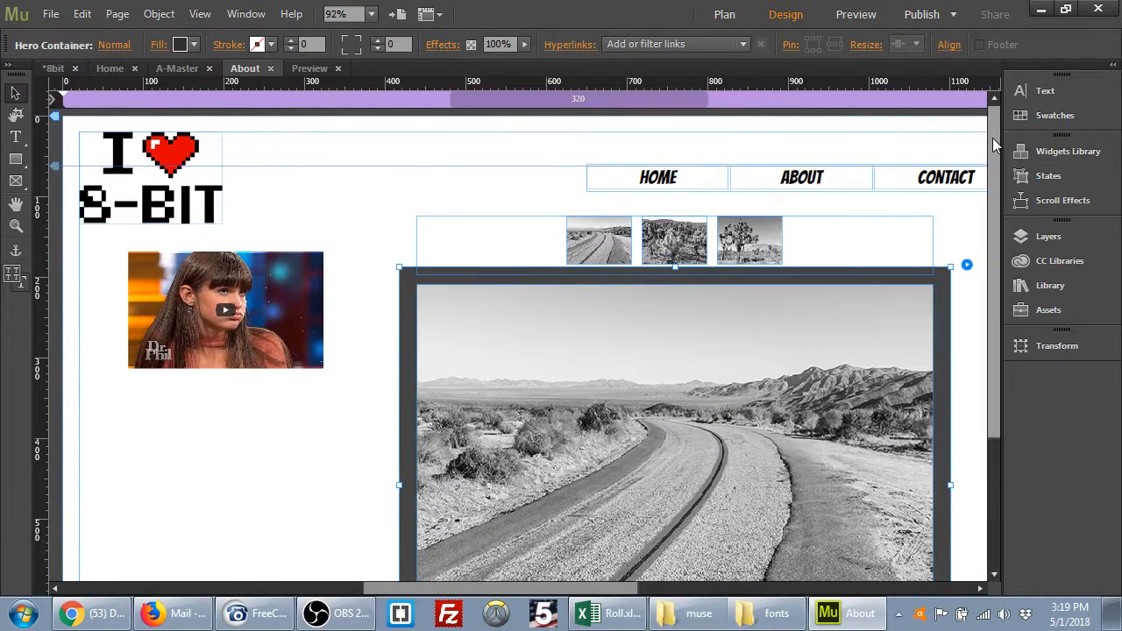
Shrink the slideshow's hero container proportionally and narrow its thumbnail container.
click(490, 379)
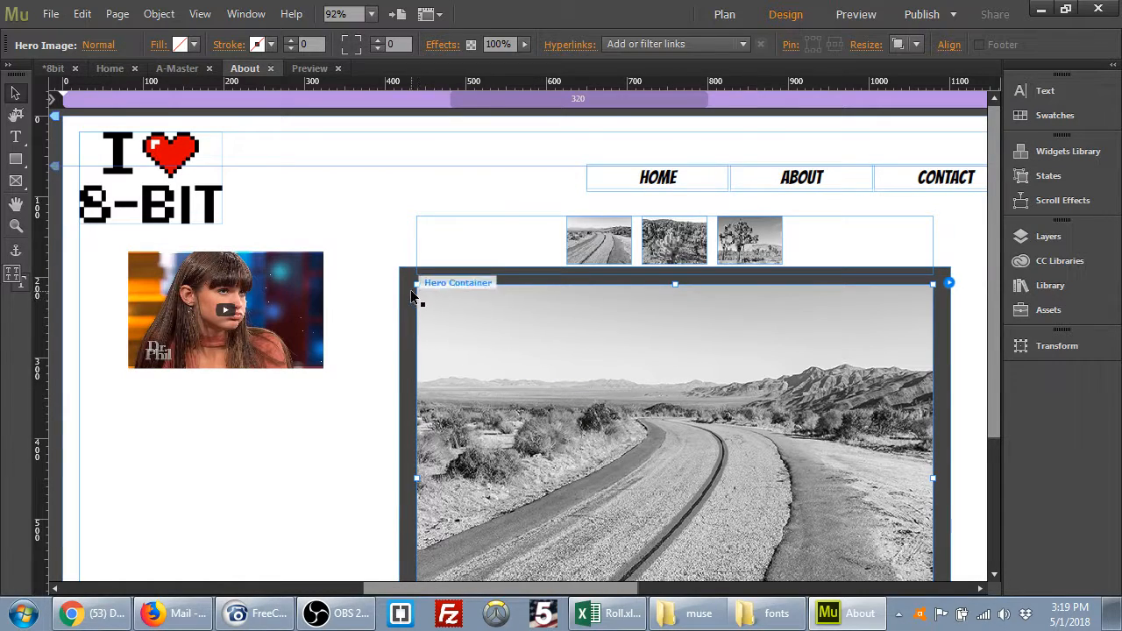
click(410, 288)
drag(398, 269, 503, 313)
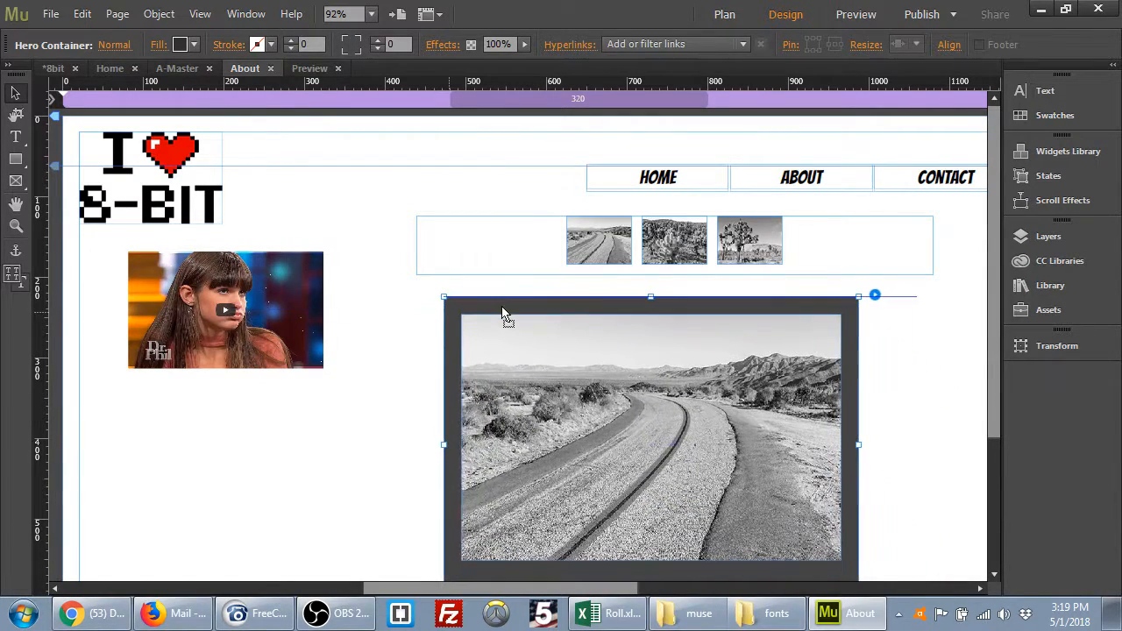
click(461, 269)
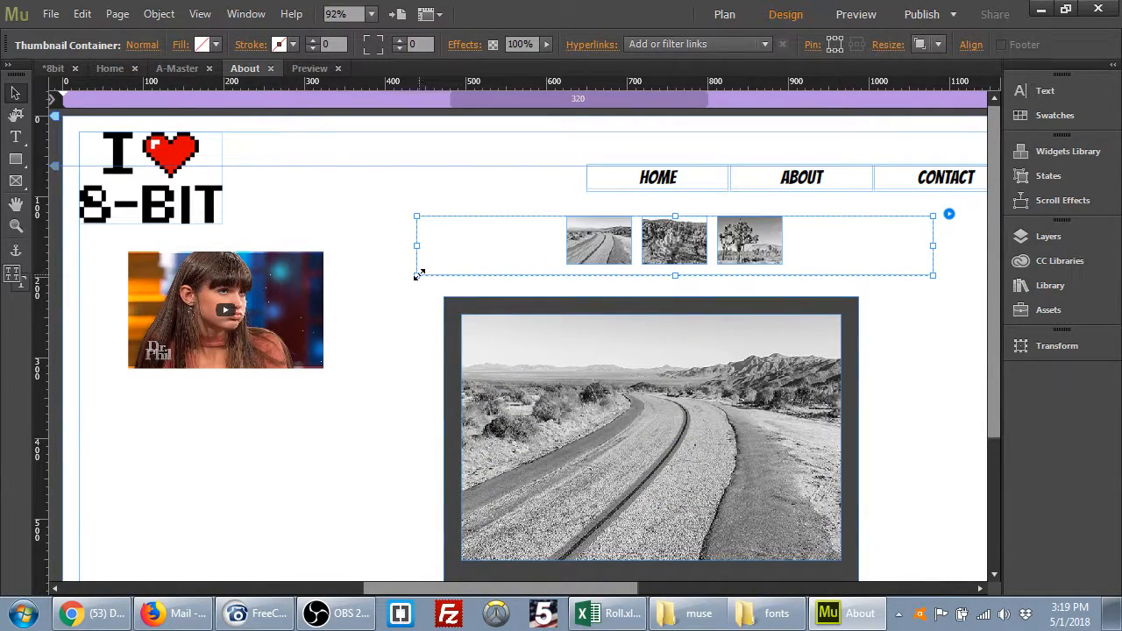
drag(421, 272, 517, 257)
Move the hero container closer to the YouTube video and place the thumbnail container just above it.
drag(601, 421, 547, 415)
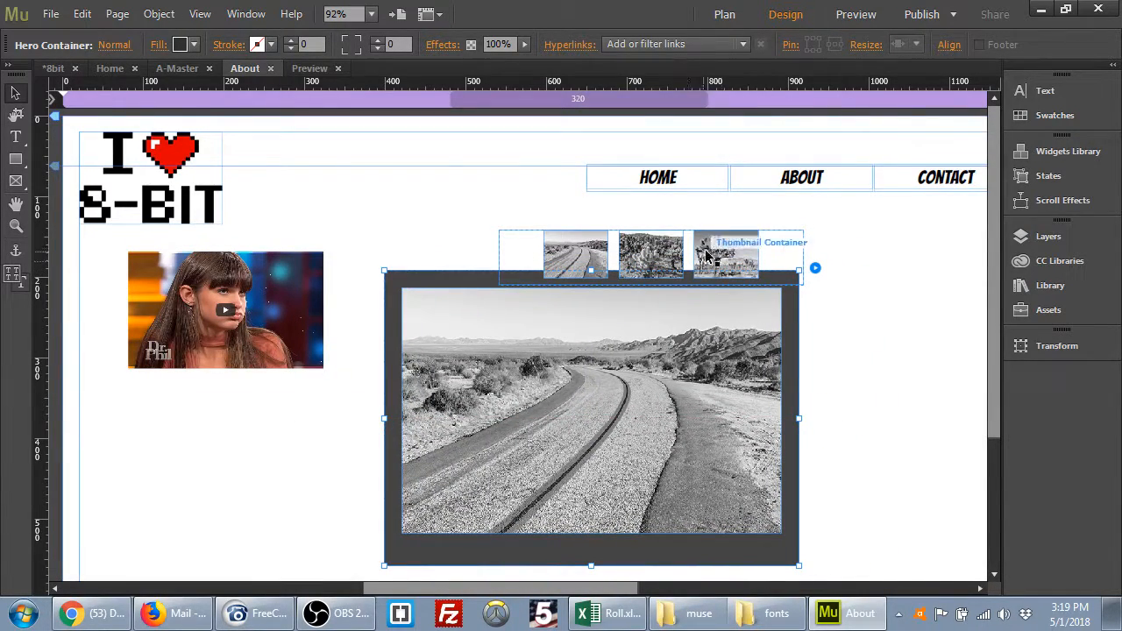
drag(761, 253, 691, 244)
click(878, 324)
click(722, 242)
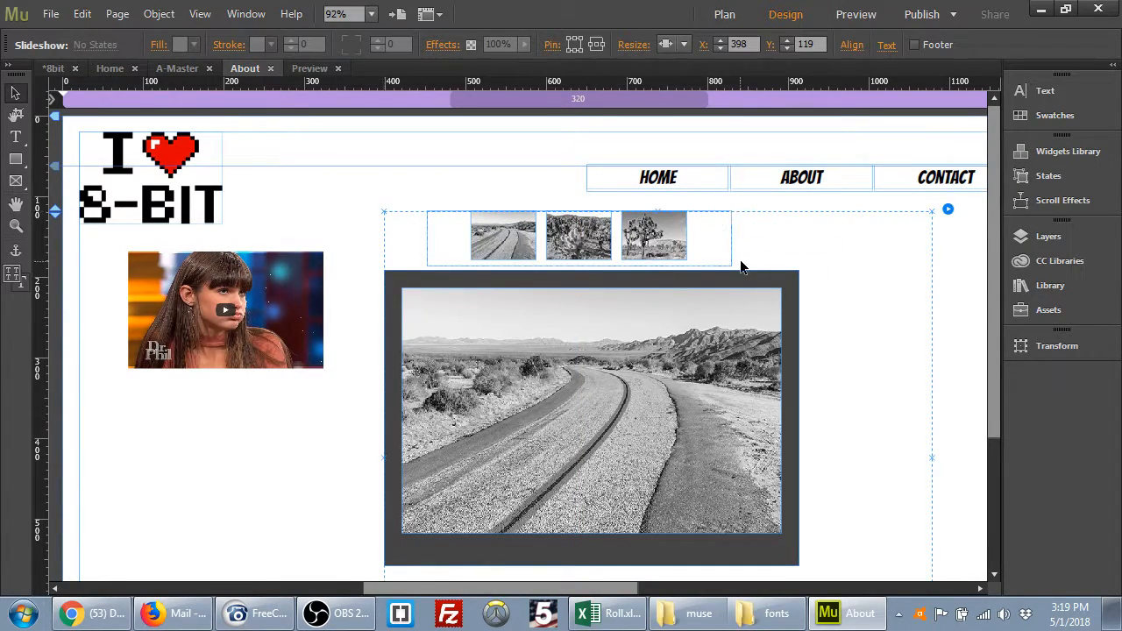
Add 8bitlogo.png, mario.png and megaman.png to the lightbox slideshow as its images.
click(711, 235)
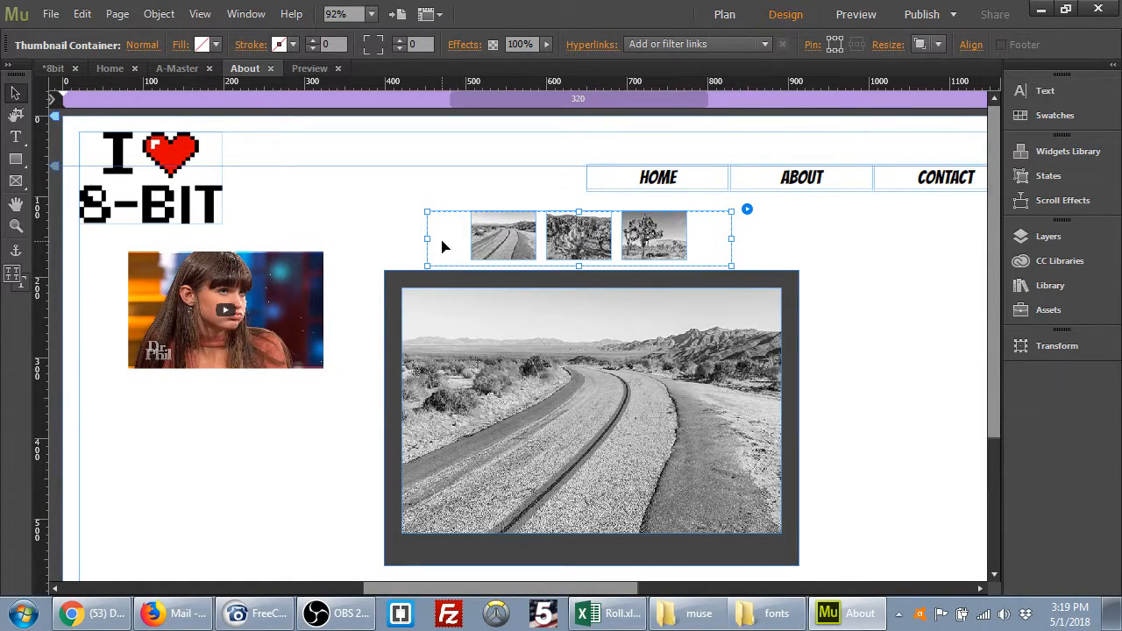
click(747, 211)
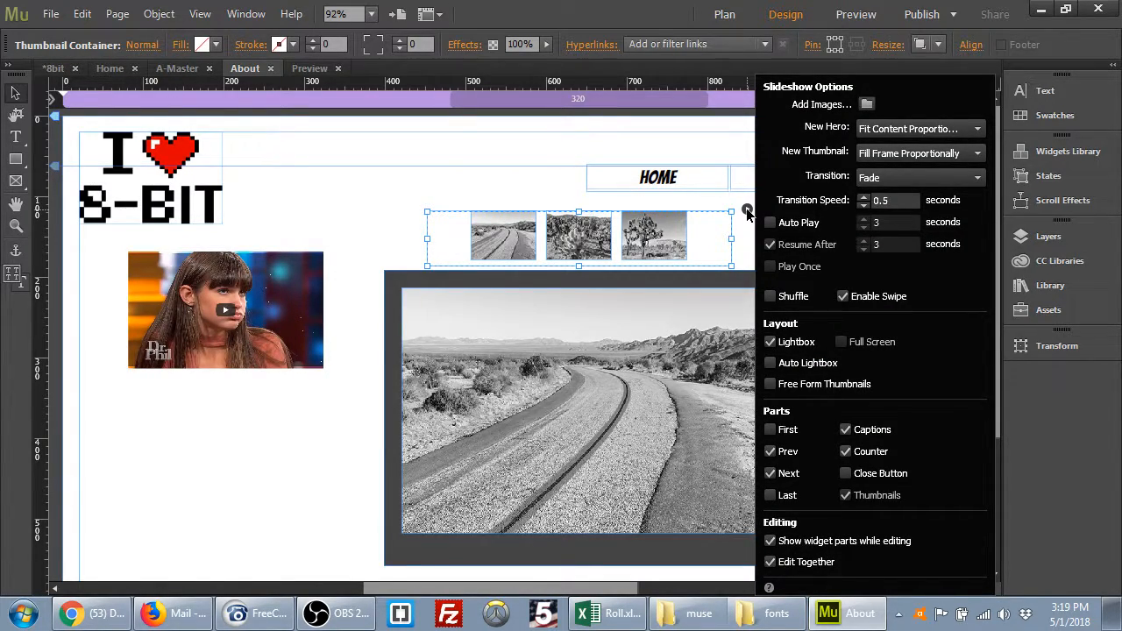
click(867, 104)
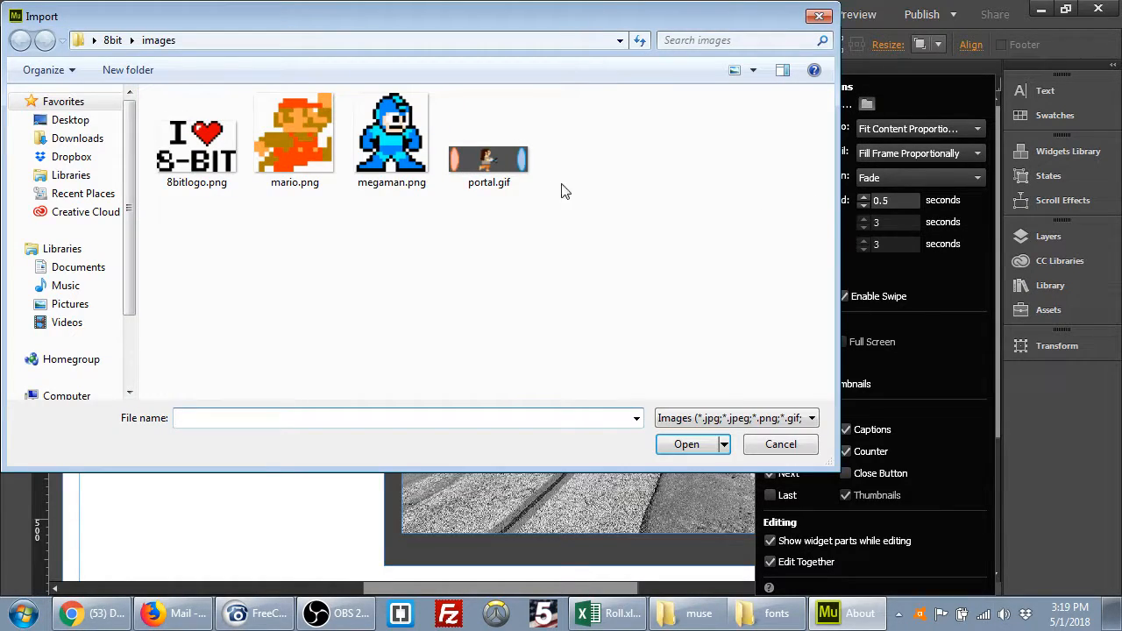
drag(175, 227, 417, 118)
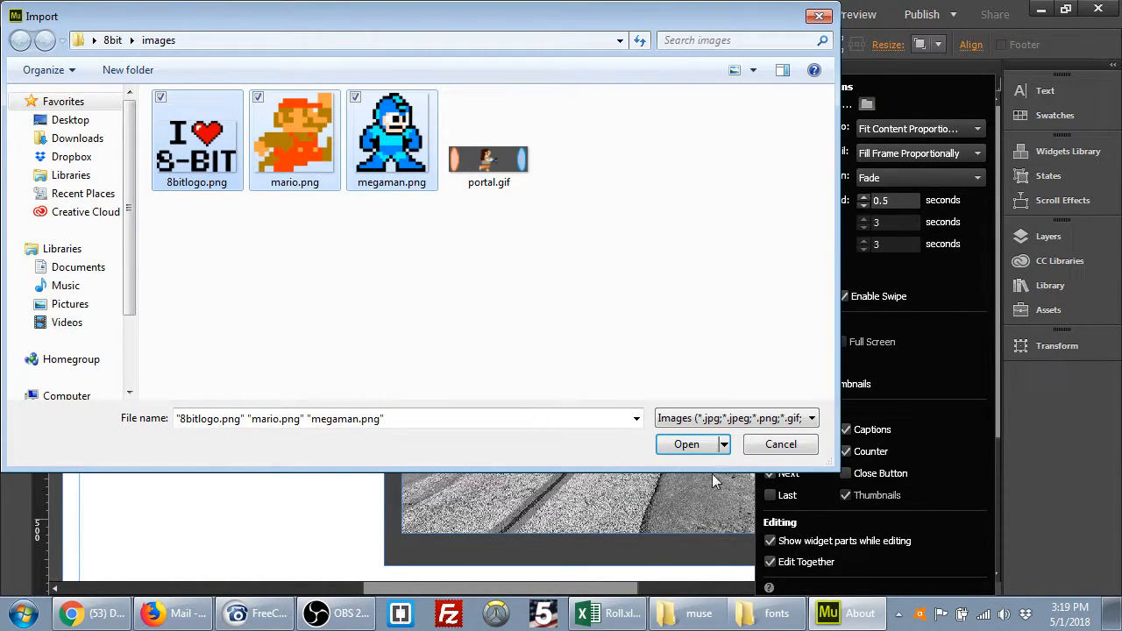
click(686, 444)
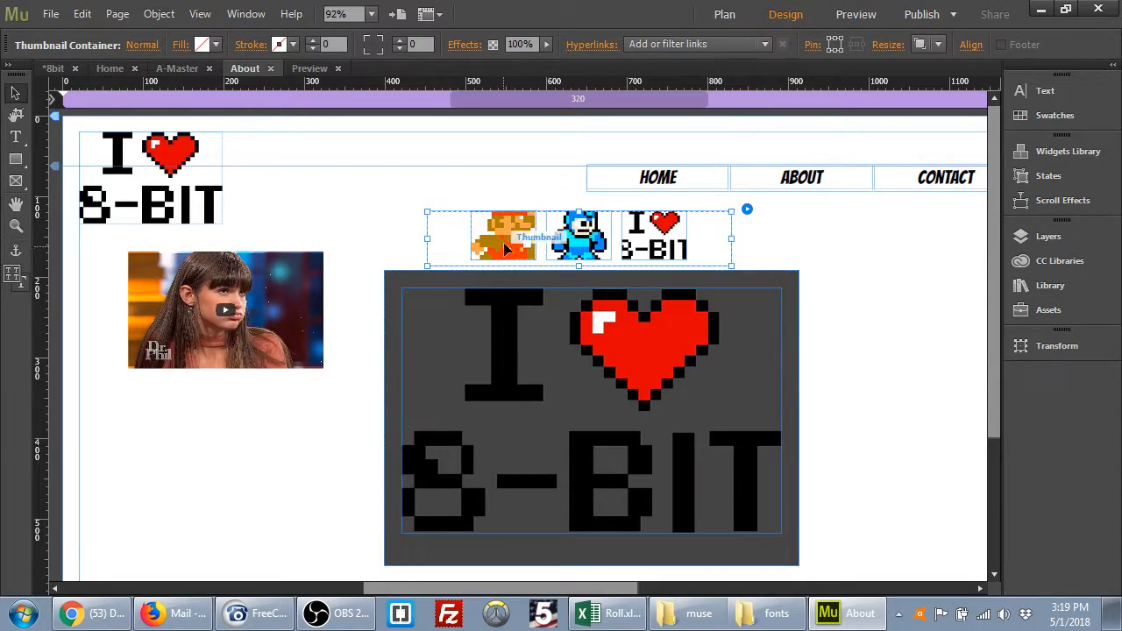
Set the slideshow's new hero and new thumbnail fitting to Fit Content Proportionally and preview the About page.
click(746, 210)
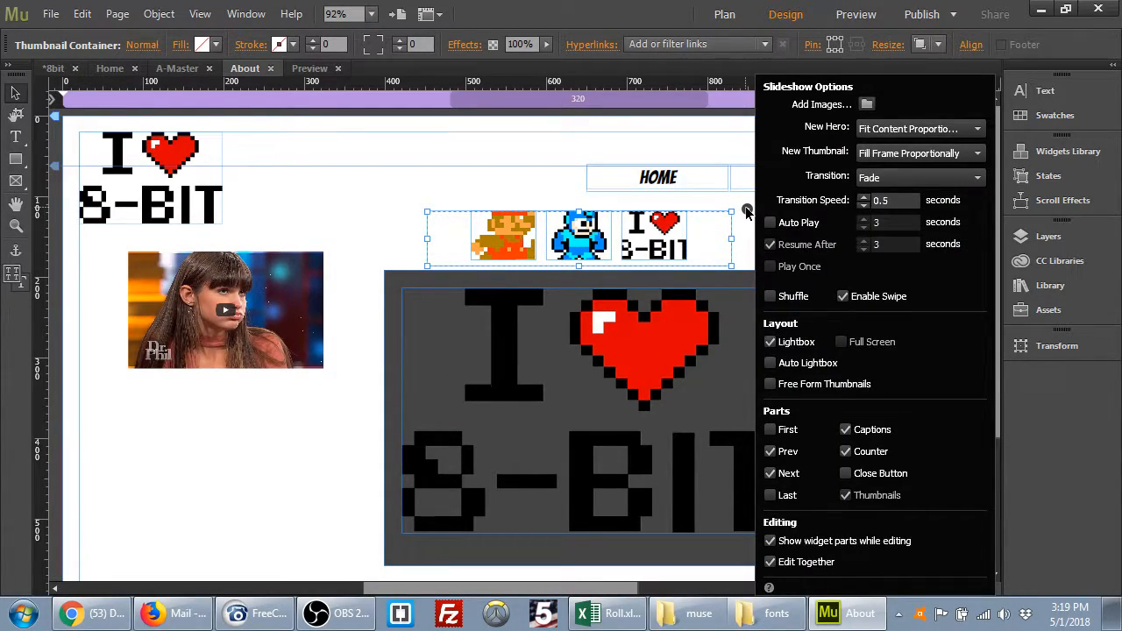
click(966, 131)
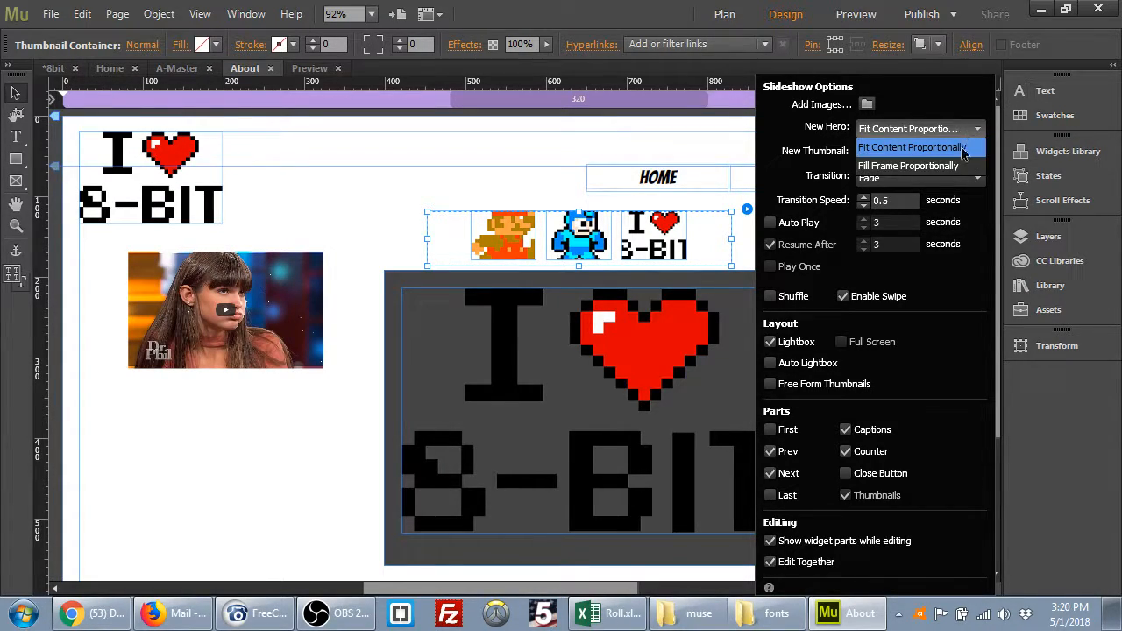
click(900, 166)
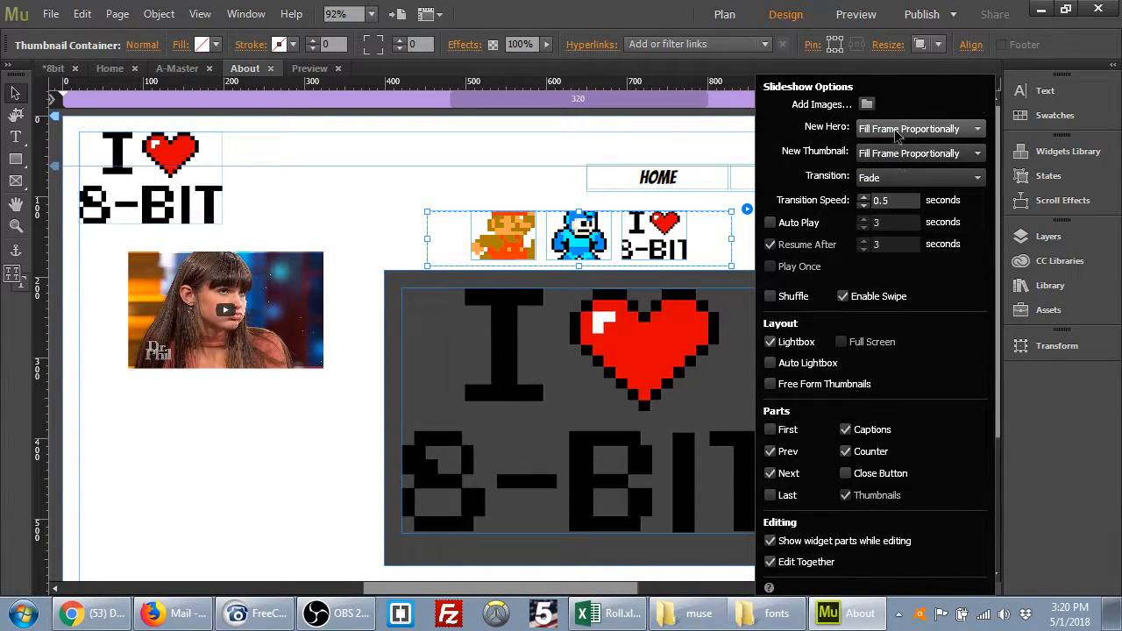
click(907, 129)
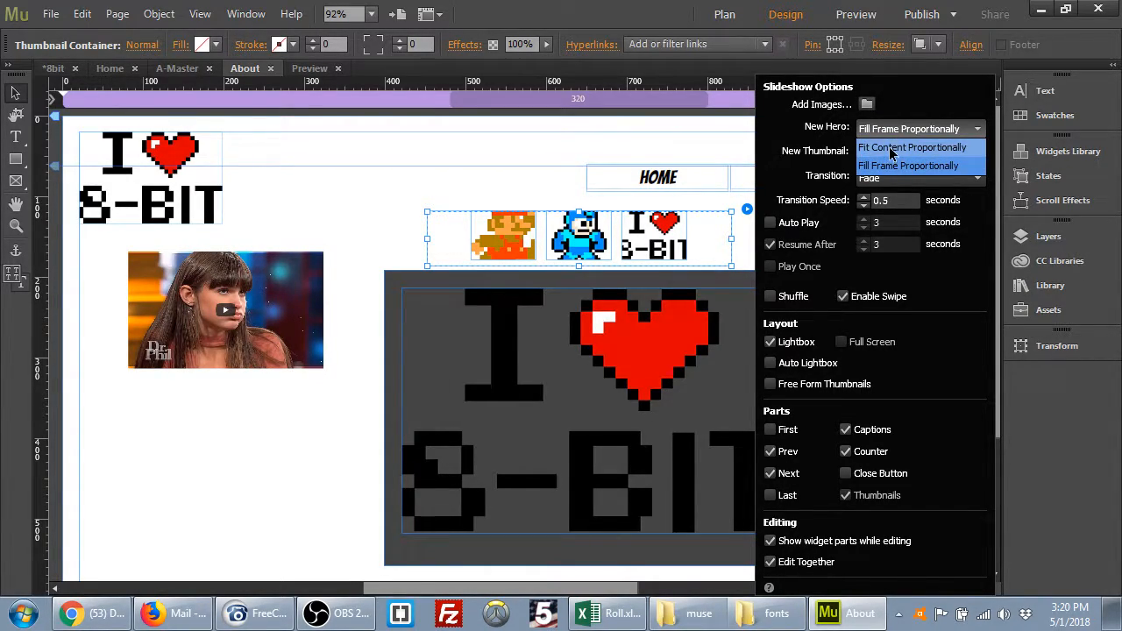
click(894, 147)
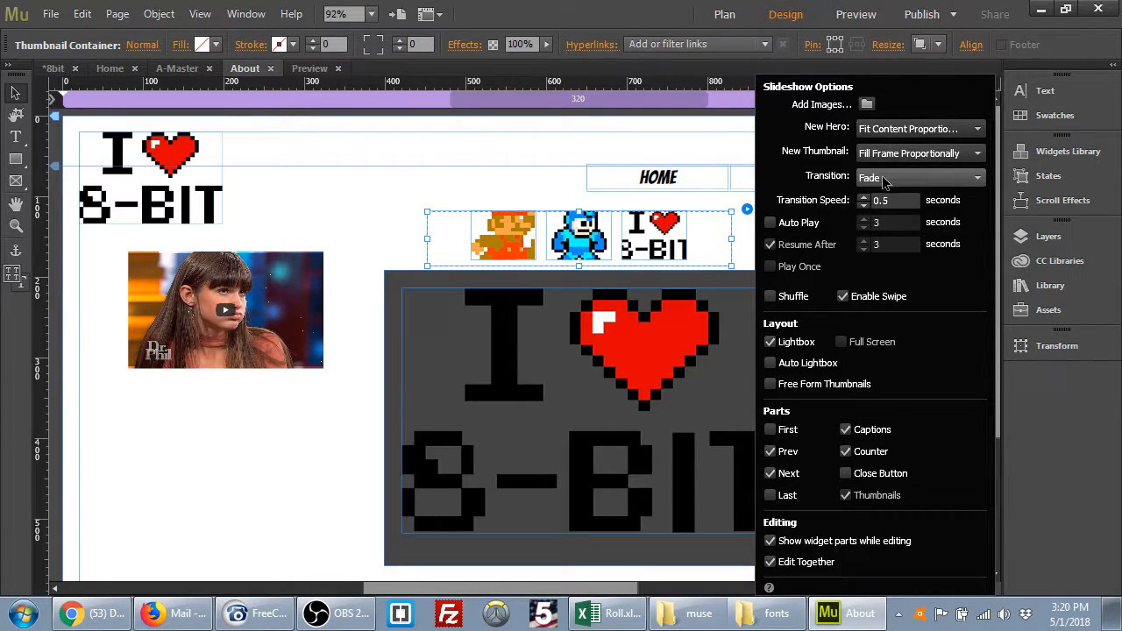
click(880, 153)
click(883, 173)
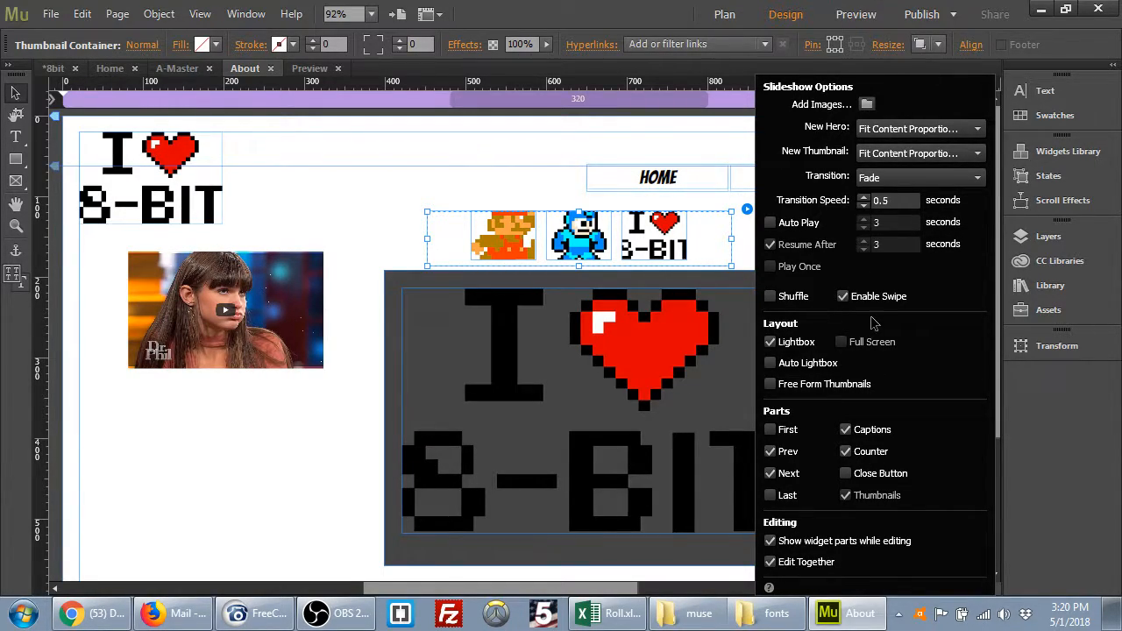
click(748, 211)
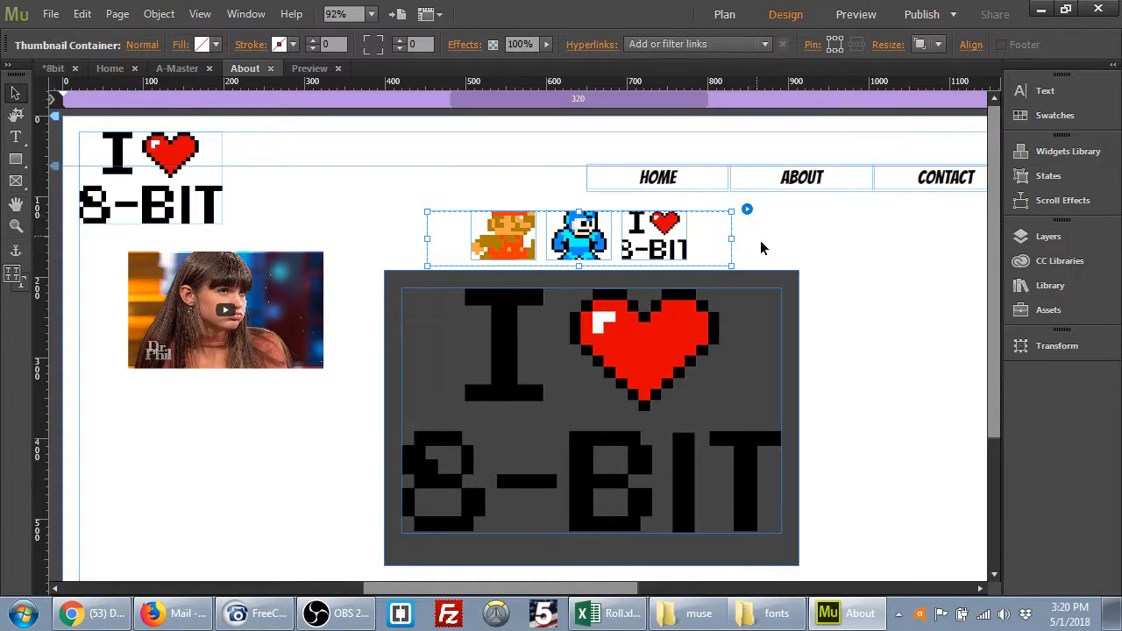
click(842, 22)
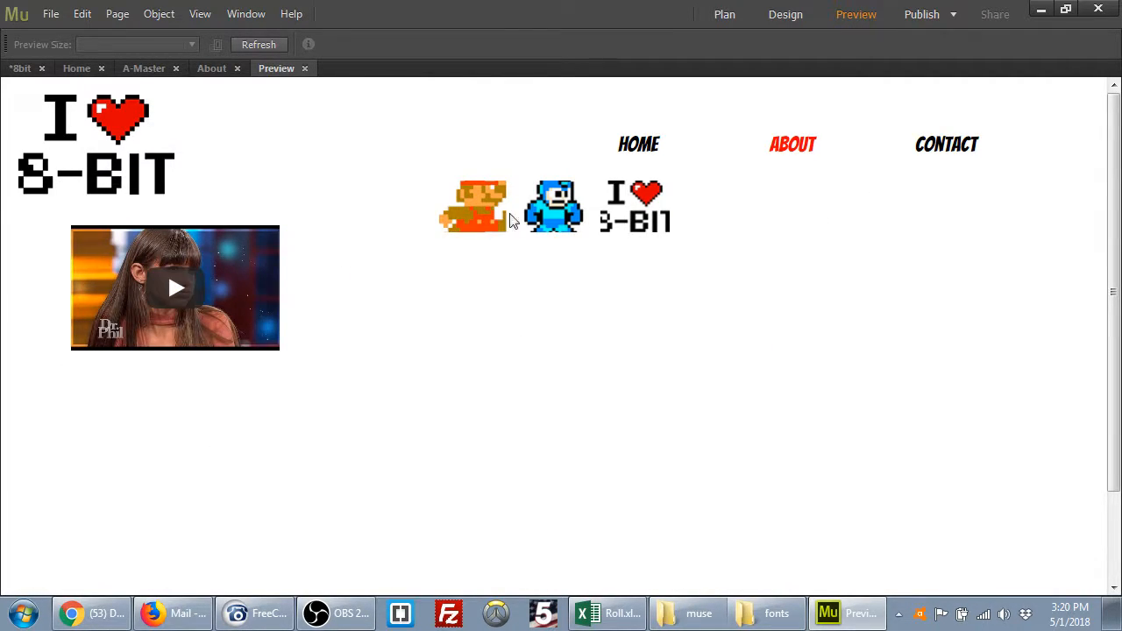
Check the enlarged Mega Man and 8-bit logo images in the previewed lightbox, and return to the page design.
click(550, 210)
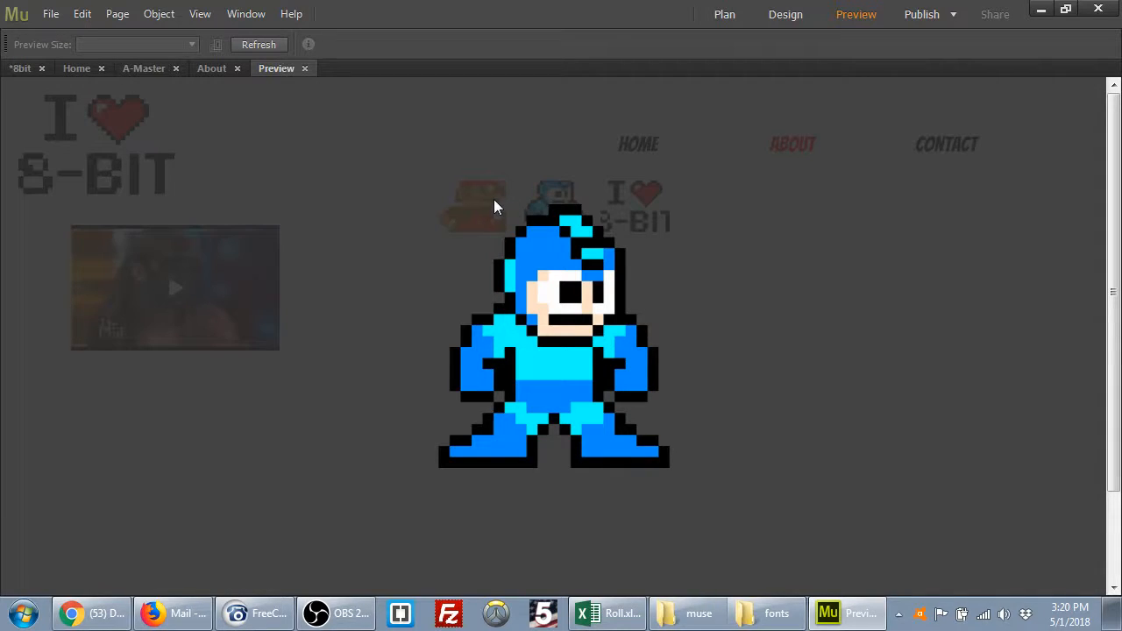
click(343, 560)
click(642, 209)
click(648, 532)
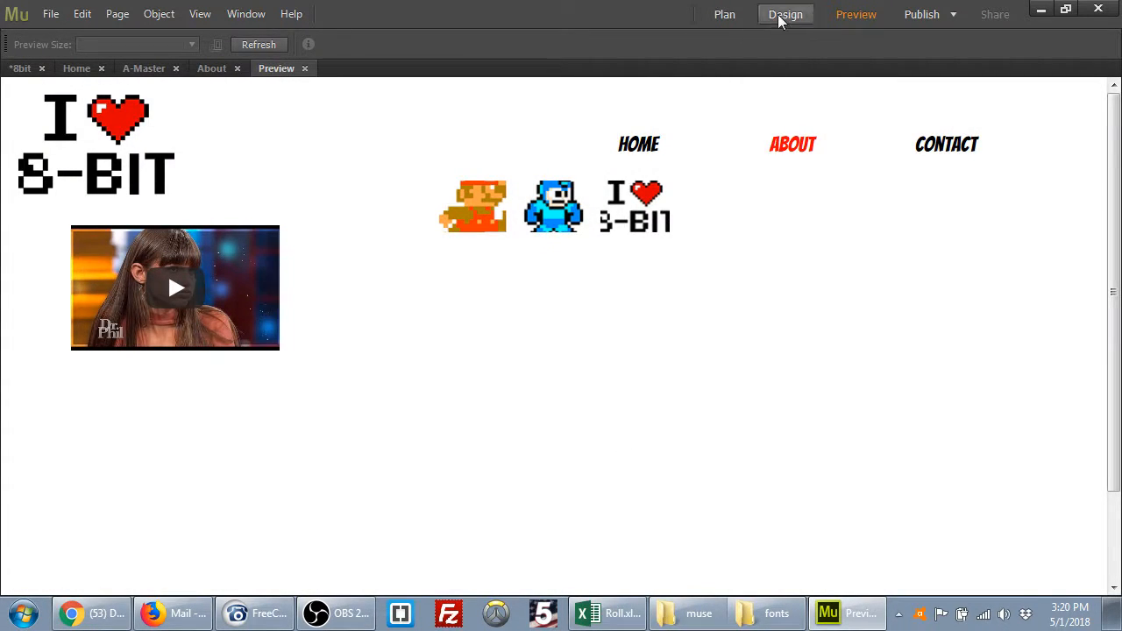
click(780, 19)
Move the slideshow's caption, previous arrow, counter and next arrow up to just below the hero container.
drag(994, 349, 1002, 496)
click(664, 525)
drag(653, 510, 636, 430)
drag(781, 529, 736, 423)
drag(751, 534, 703, 420)
drag(899, 528, 853, 426)
scroll(801, 380, up, 3)
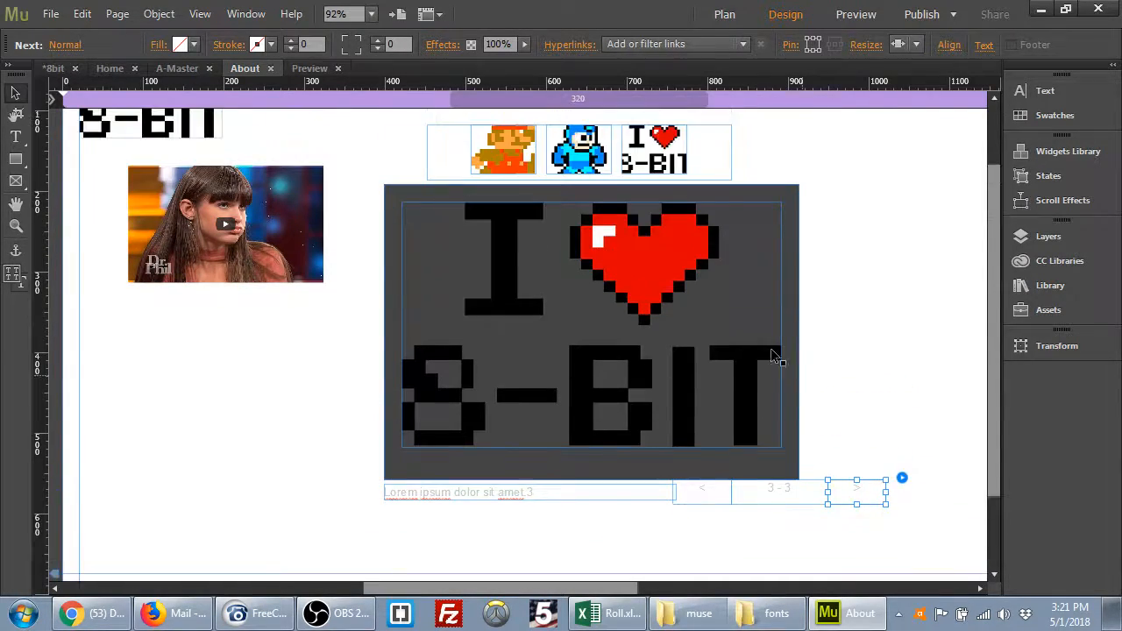
Replace the Mega Man image's placeholder caption with "Mega Man".
click(571, 151)
click(574, 151)
click(451, 491)
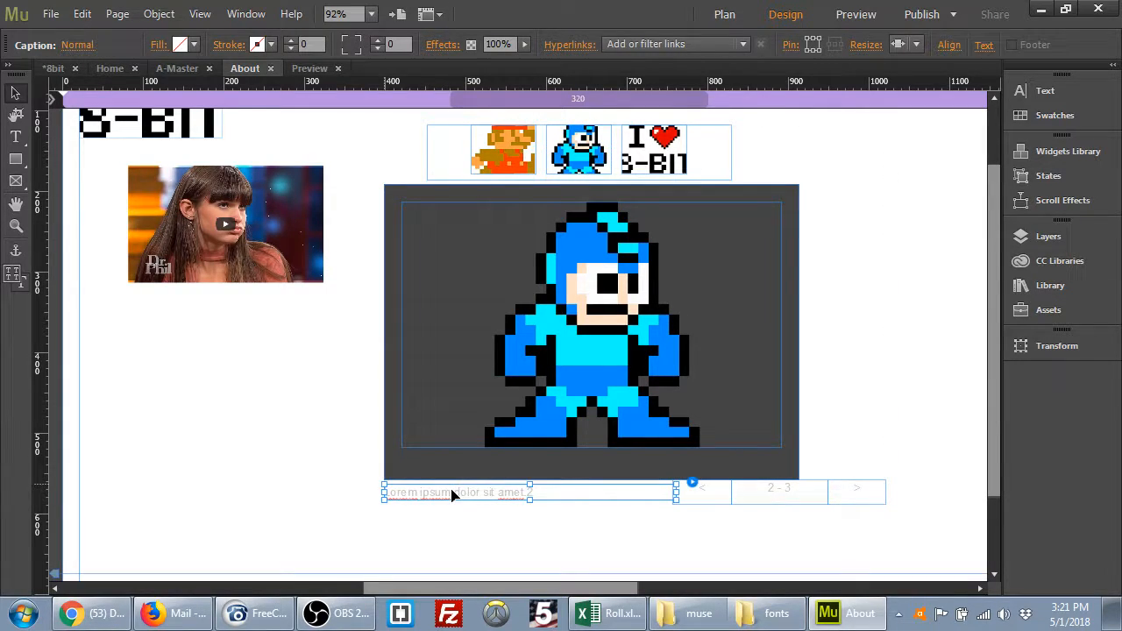
triple_click(451, 489)
text(Mega Man)
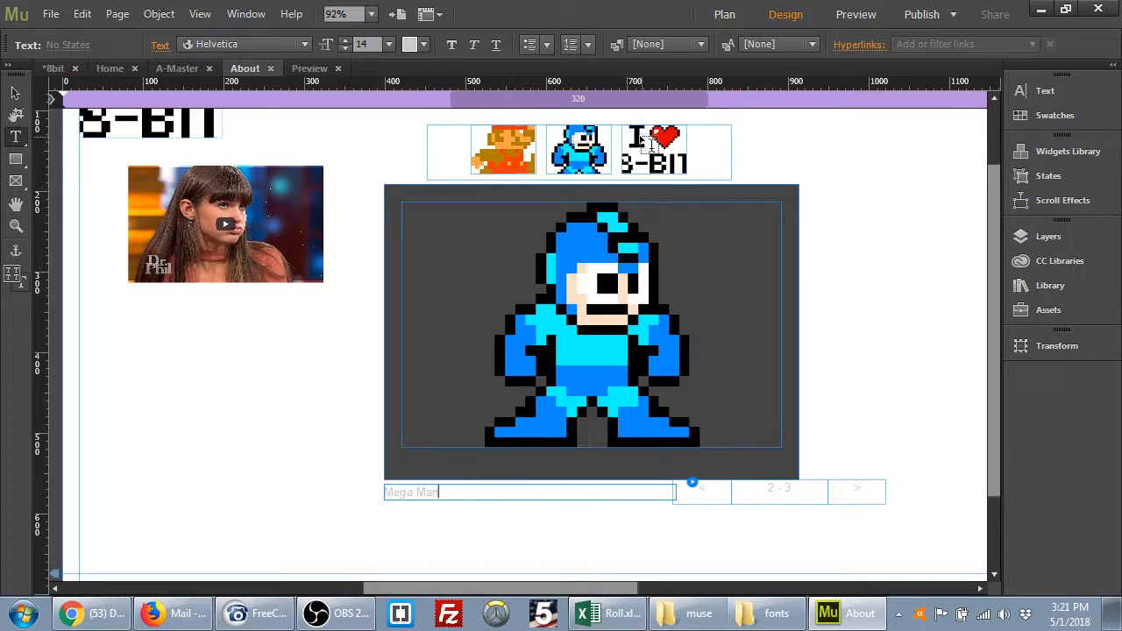
Replace the 8-bit logo image's placeholder caption with "I heart 8 bit".
click(15, 92)
click(651, 150)
click(648, 157)
click(482, 497)
double_click(515, 495)
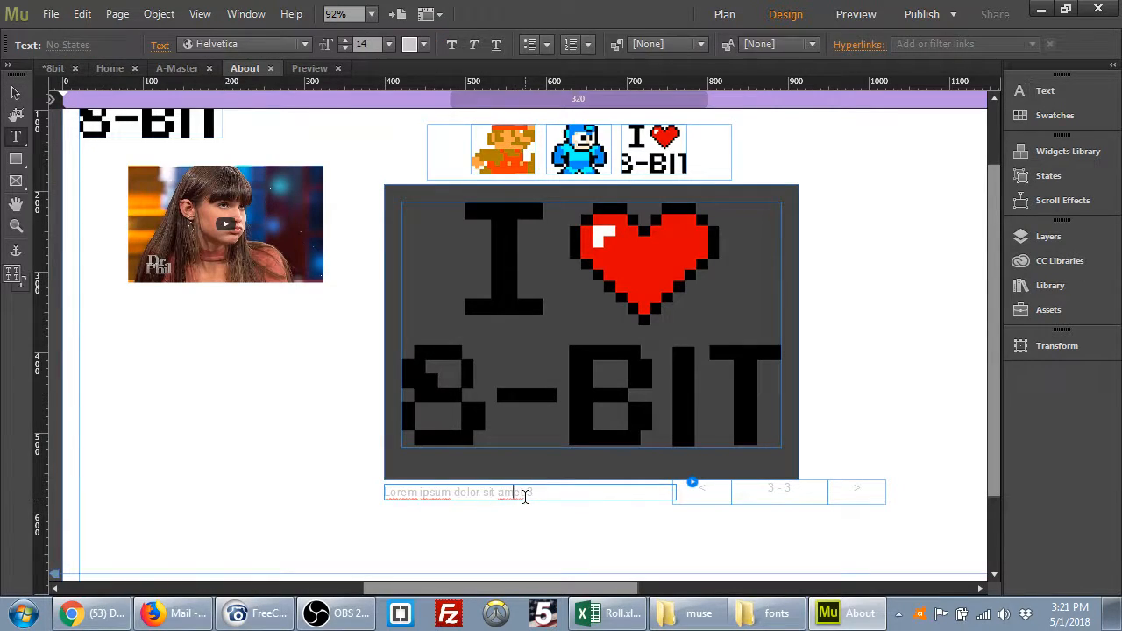
drag(540, 496, 336, 512)
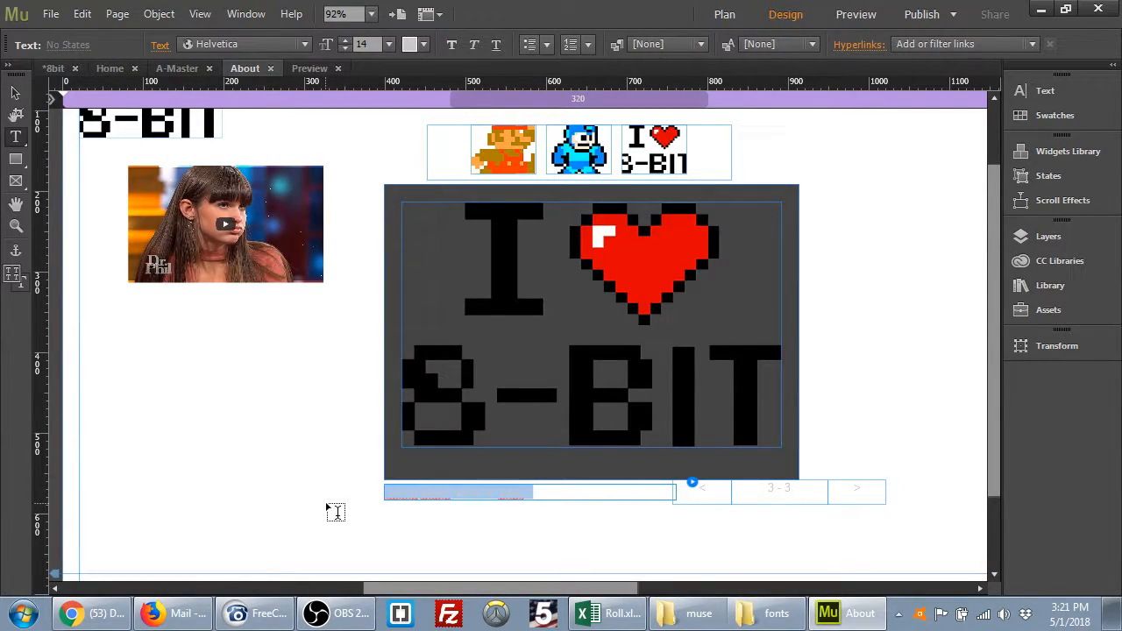
text(heart 8 bi)
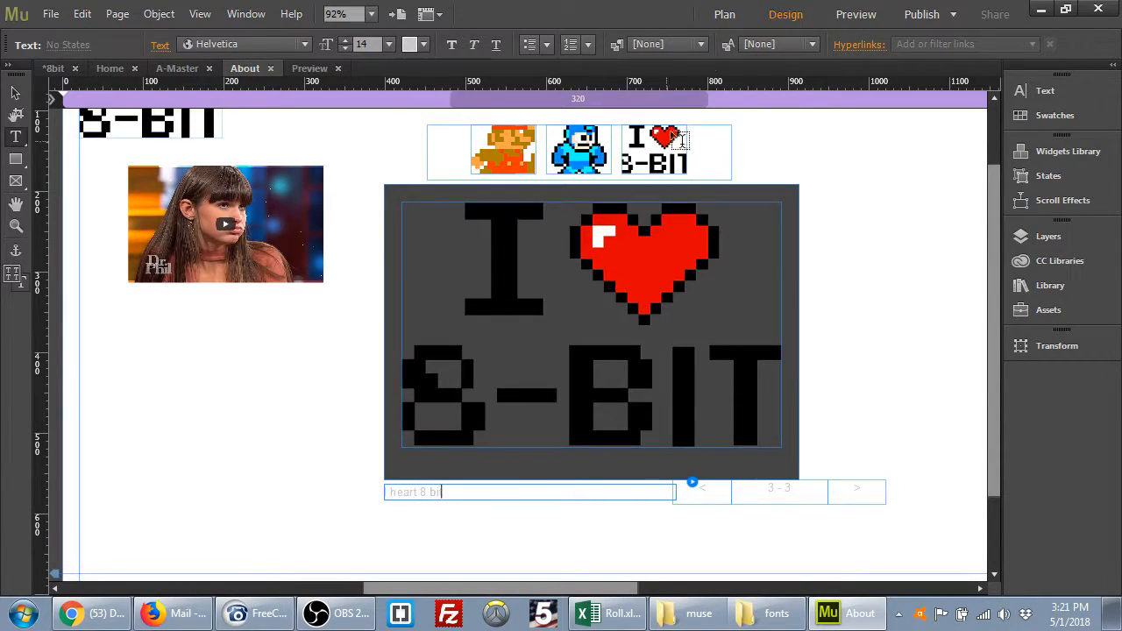
Preview the About page and go through the lightbox images to check their captions, counter and arrows.
click(859, 20)
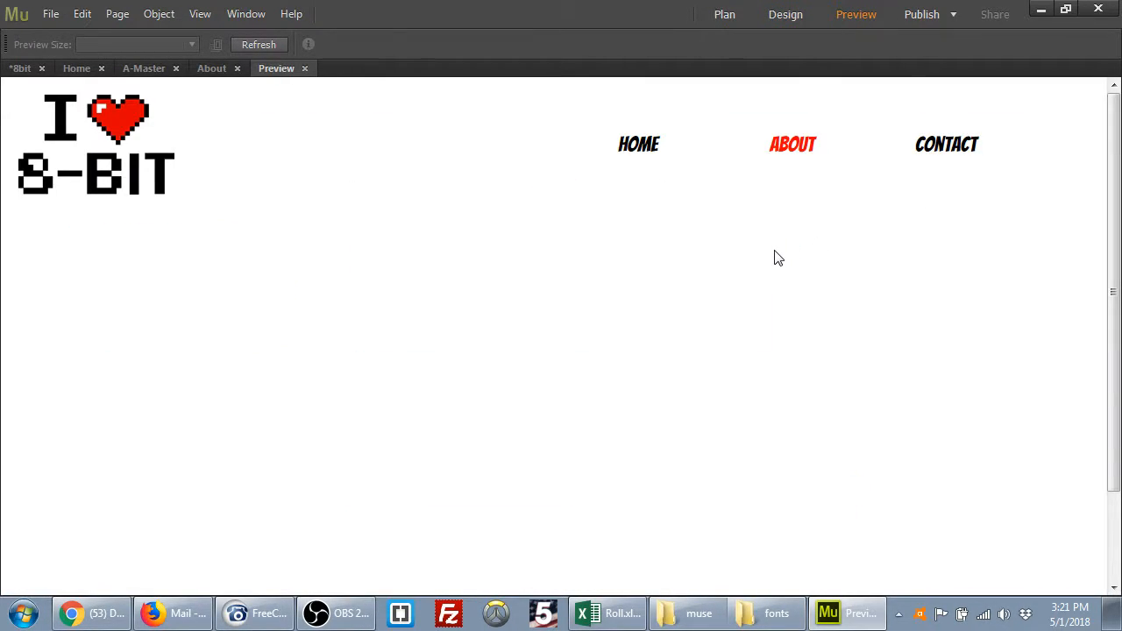
click(640, 155)
click(647, 195)
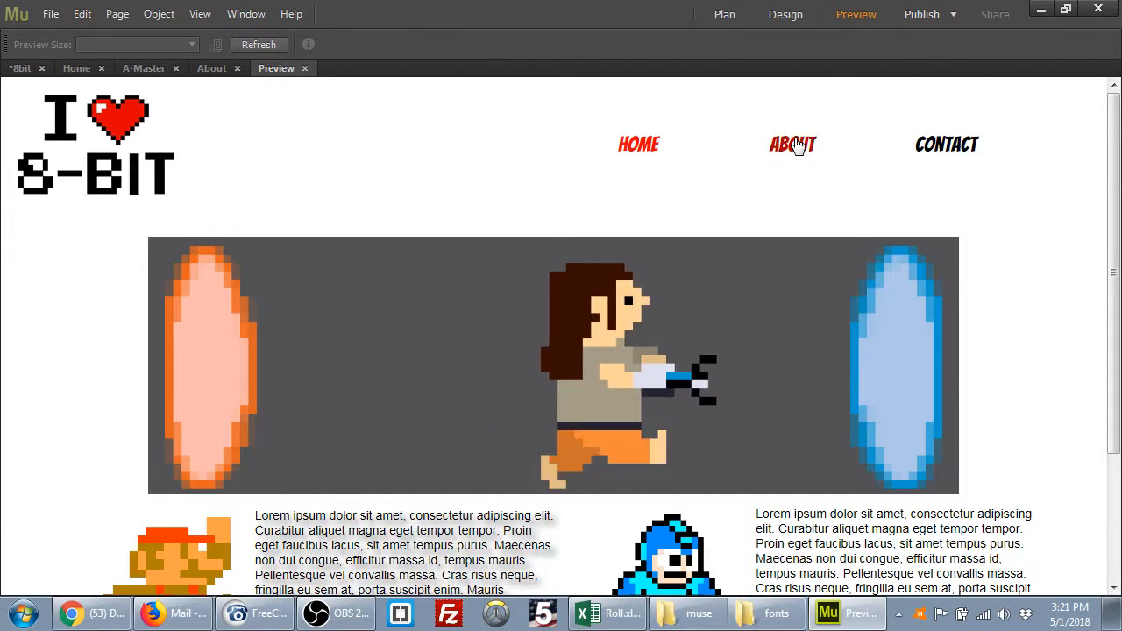
click(793, 145)
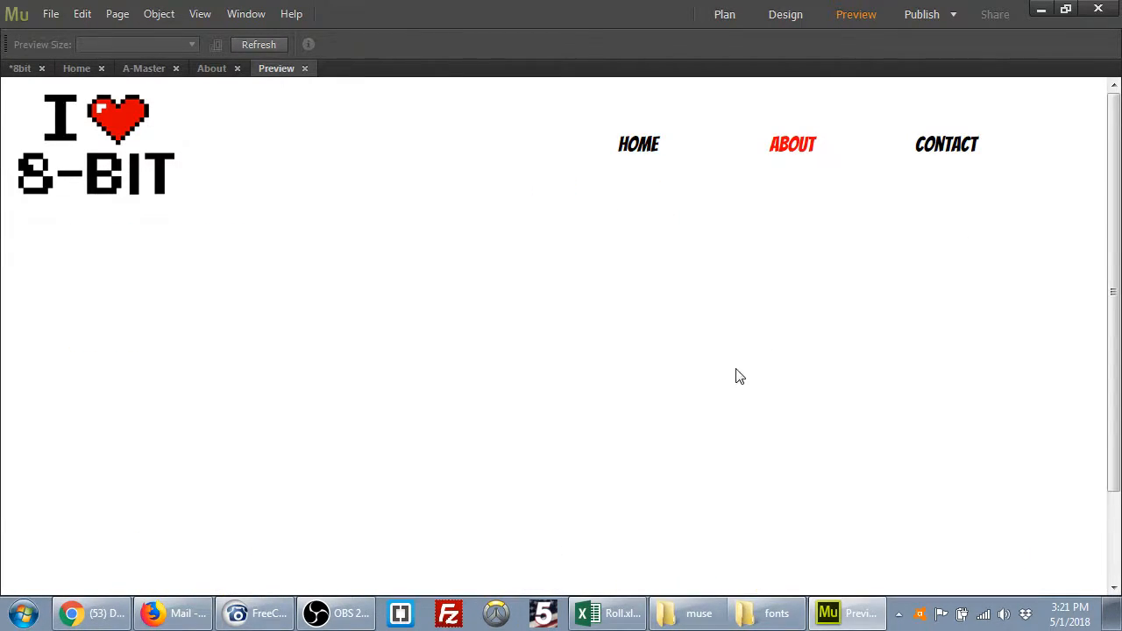
click(547, 217)
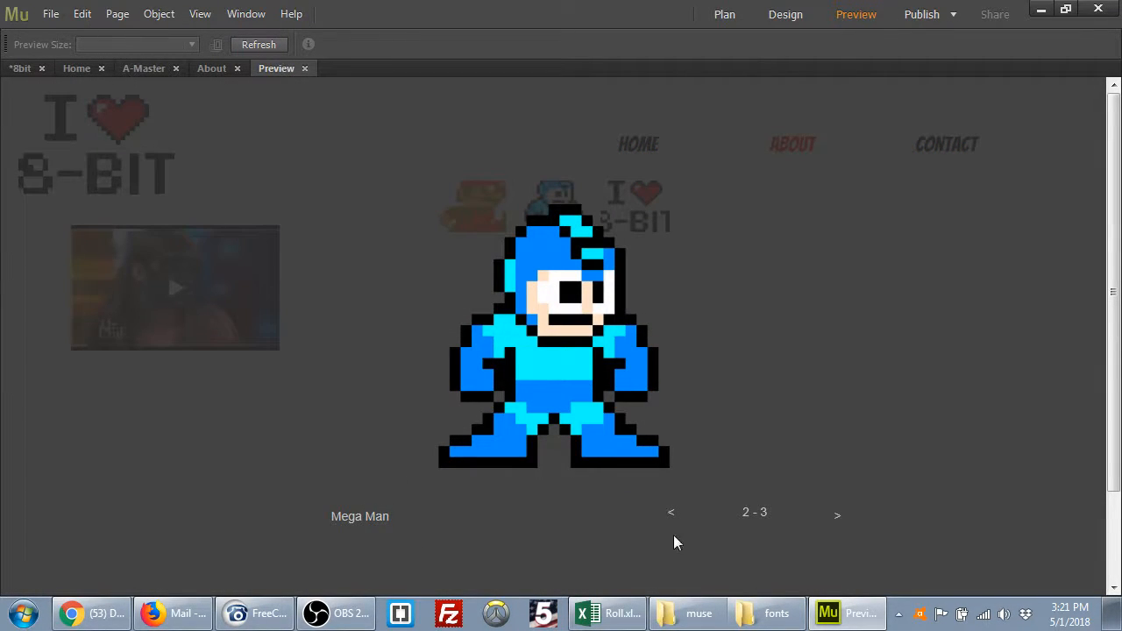
click(836, 521)
click(837, 521)
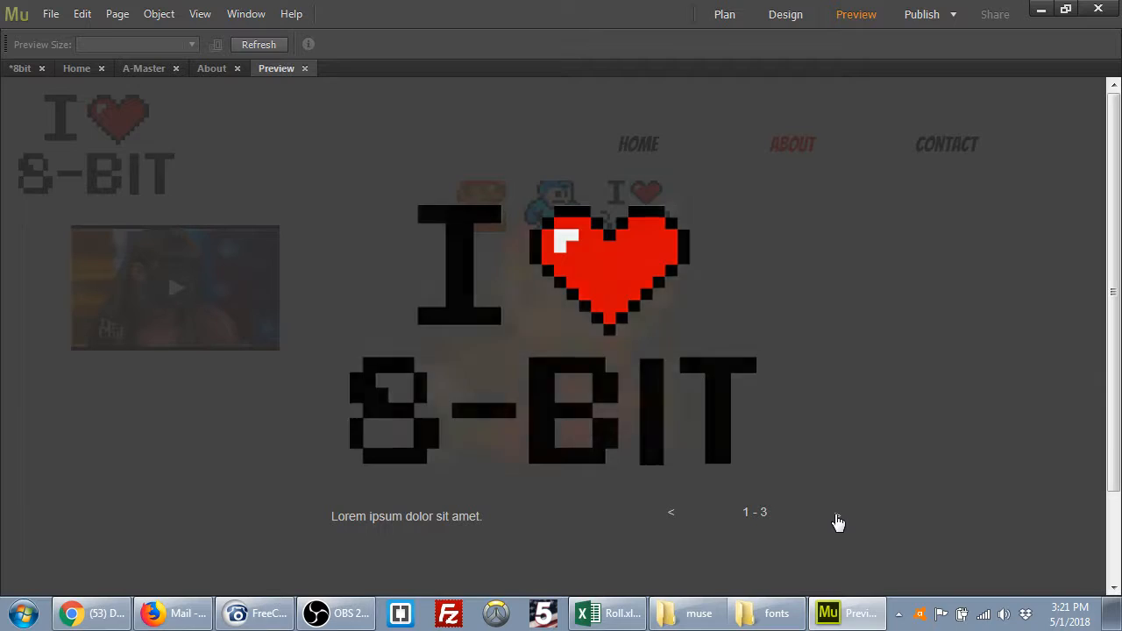
click(837, 521)
click(837, 521)
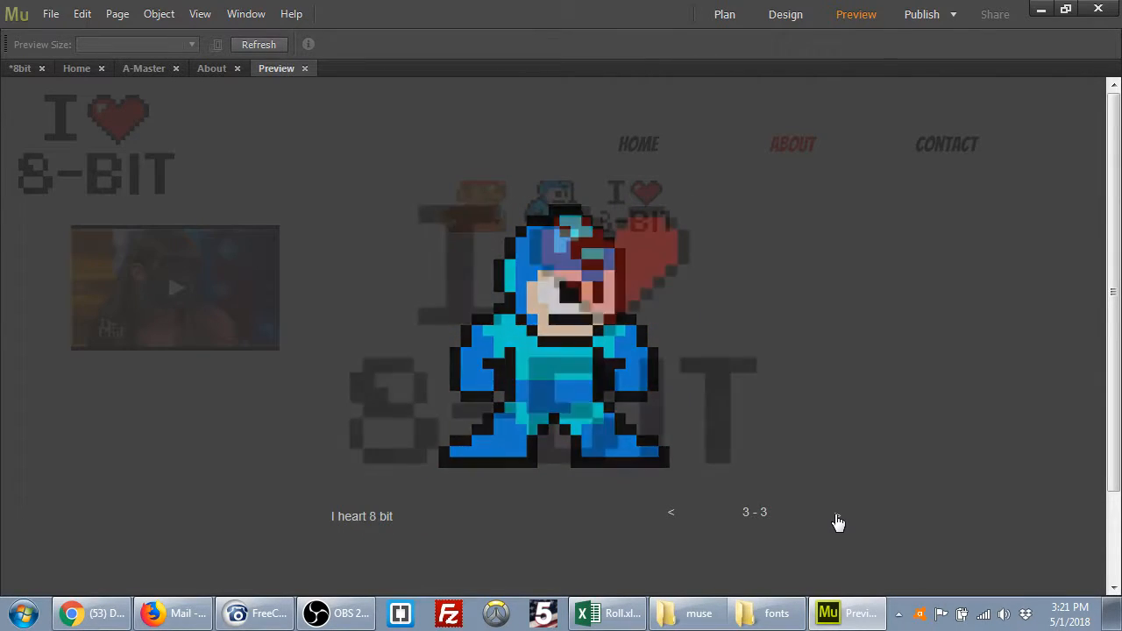
click(837, 521)
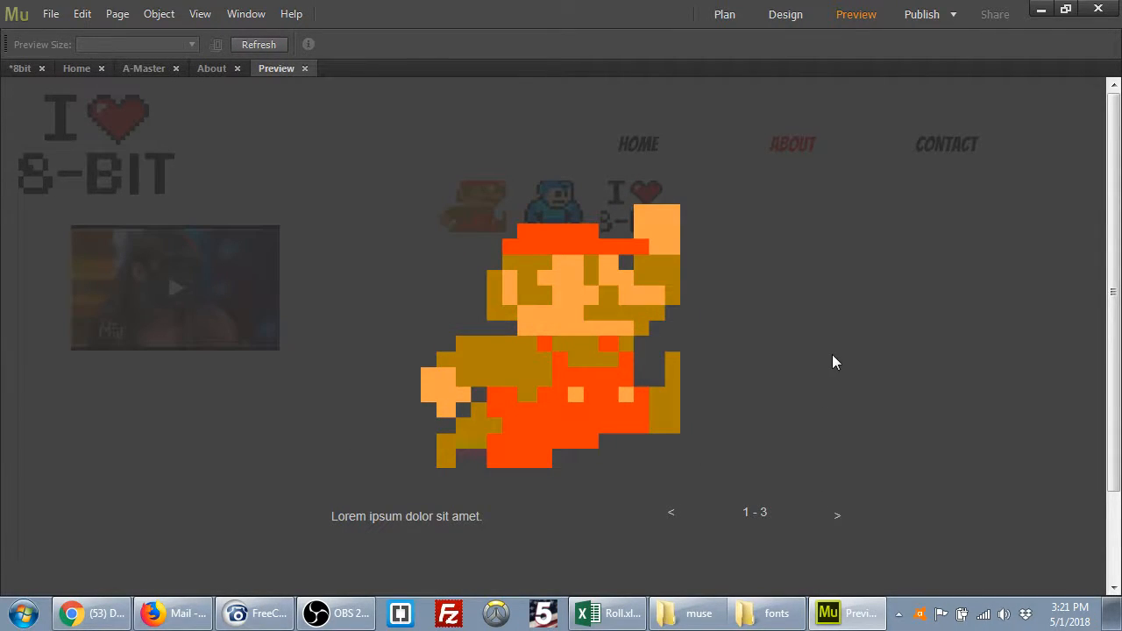
click(773, 19)
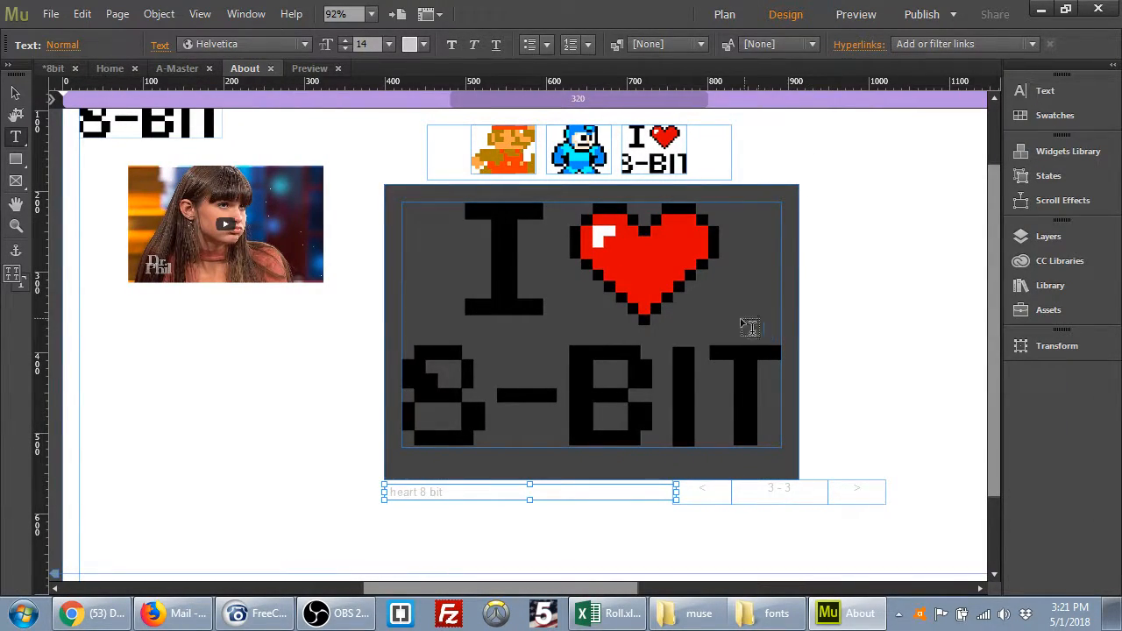
Enlarge the slideshow's thumbnails above the hero container.
click(15, 92)
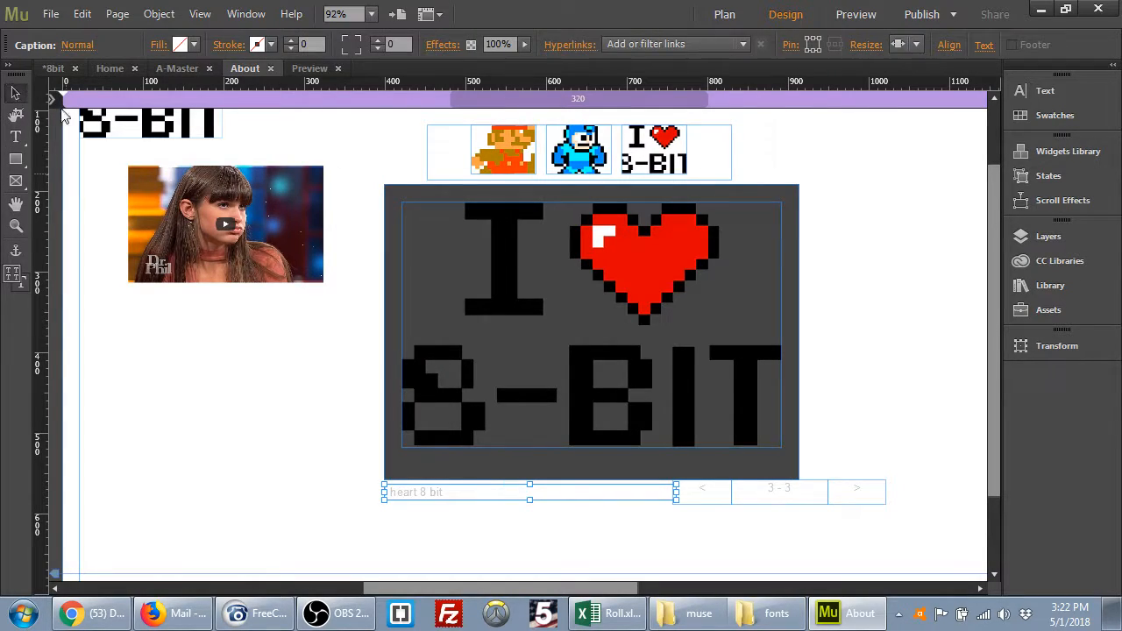
click(720, 147)
drag(728, 180, 670, 208)
click(687, 182)
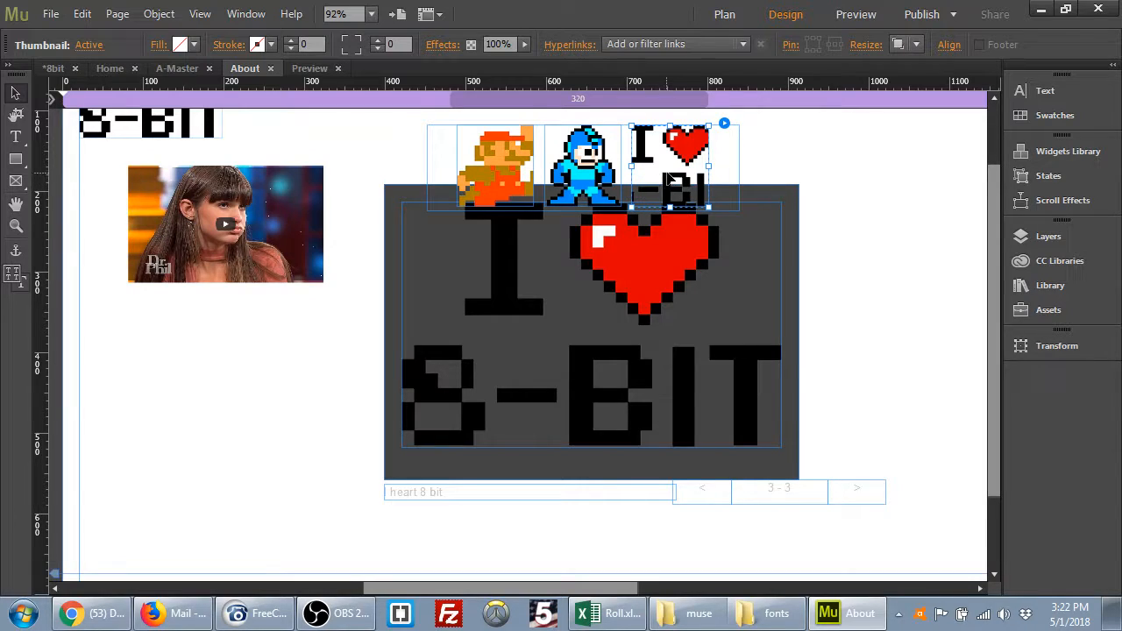
Set the slideshow's new hero and new thumbnail fitting to Fill Frame Proportionally.
click(724, 124)
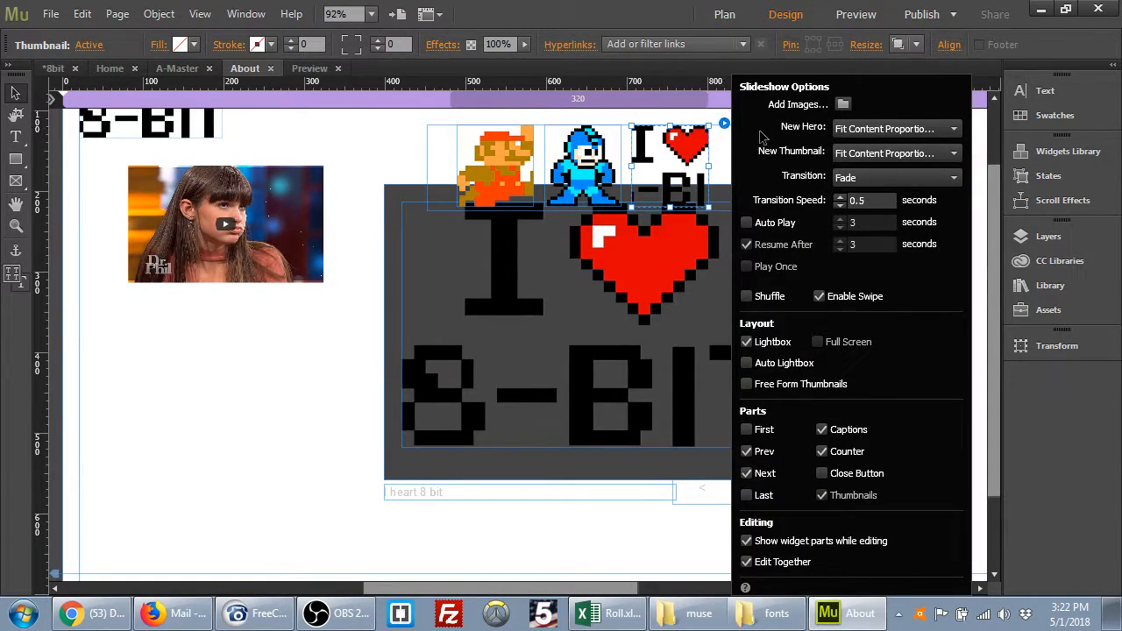
click(864, 129)
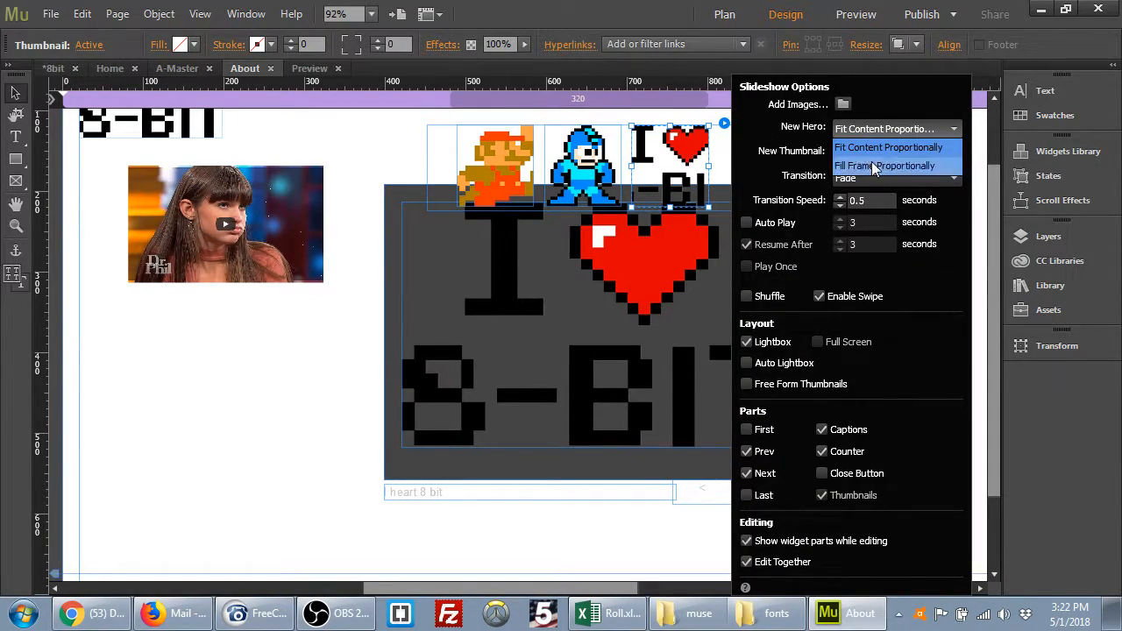
click(871, 163)
click(868, 155)
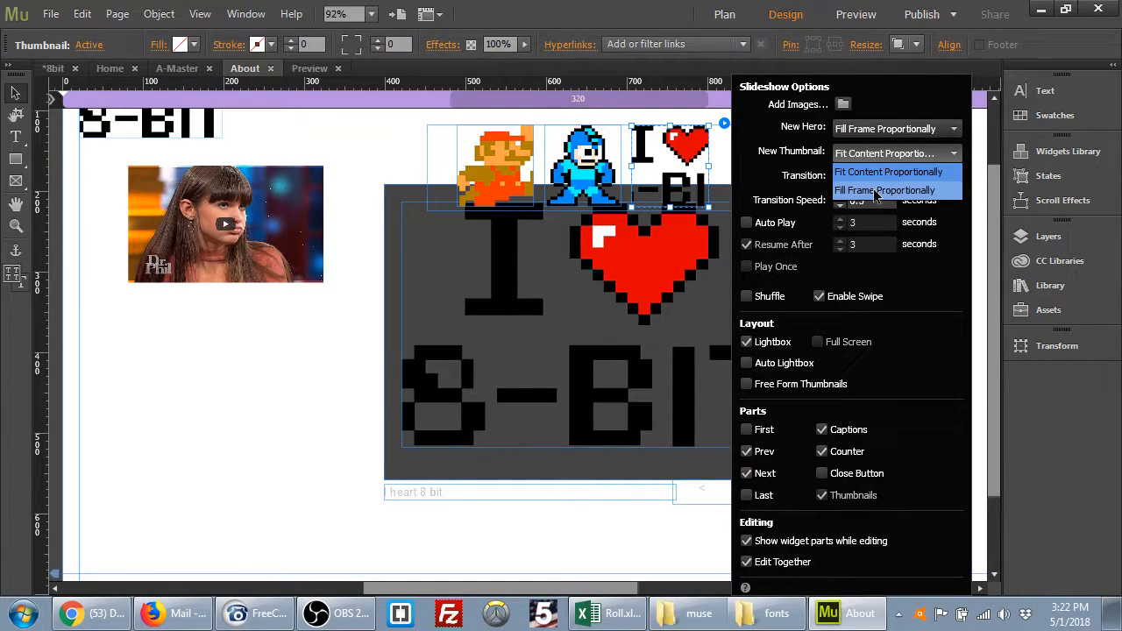
click(874, 191)
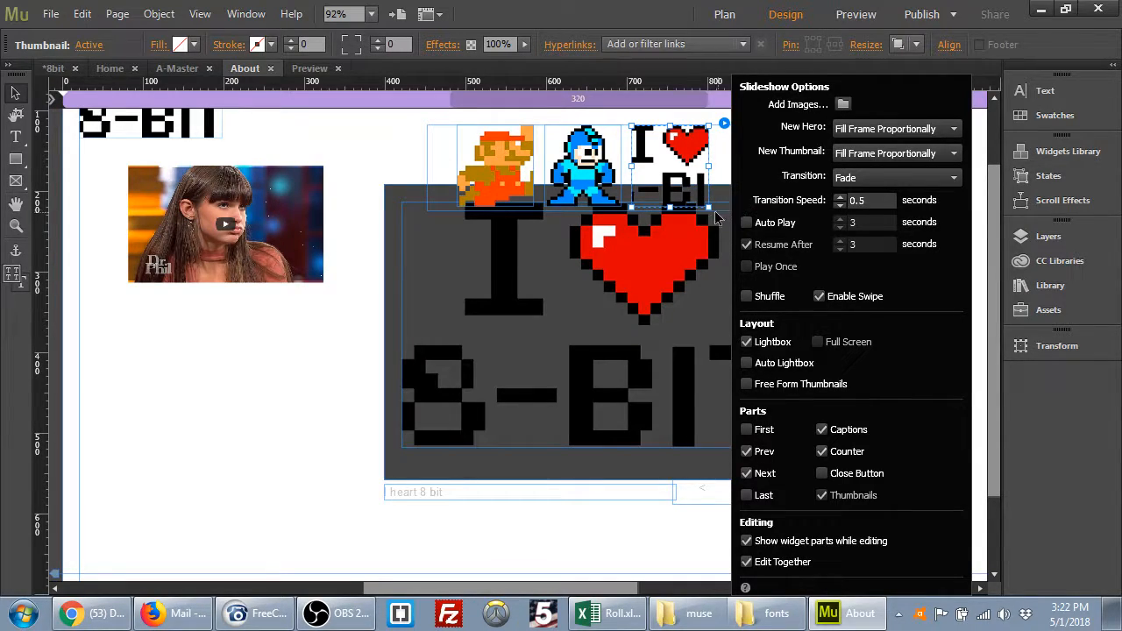
Shrink the thumbnail container slightly from its lower-left corner.
click(428, 169)
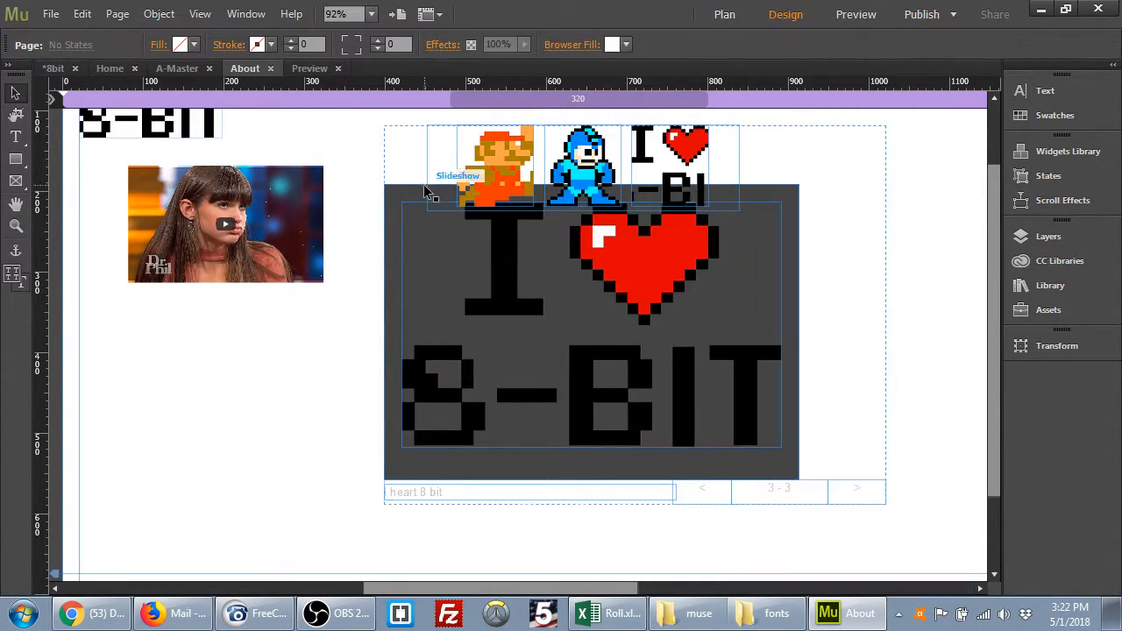
click(739, 169)
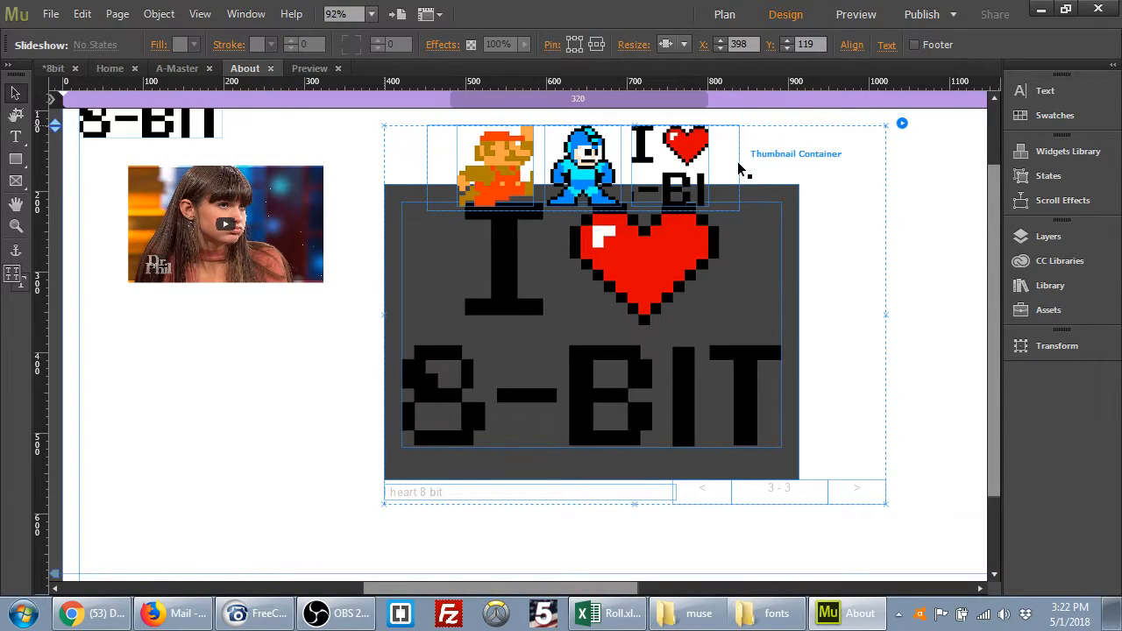
click(431, 145)
mouse_move(431, 221)
mouse_down()
mouse_move(441, 181)
mouse_move(438, 206)
mouse_up()
Move the hero container over the YouTube video and preview how the lightbox and its controls are placed.
click(566, 373)
drag(565, 373, 285, 318)
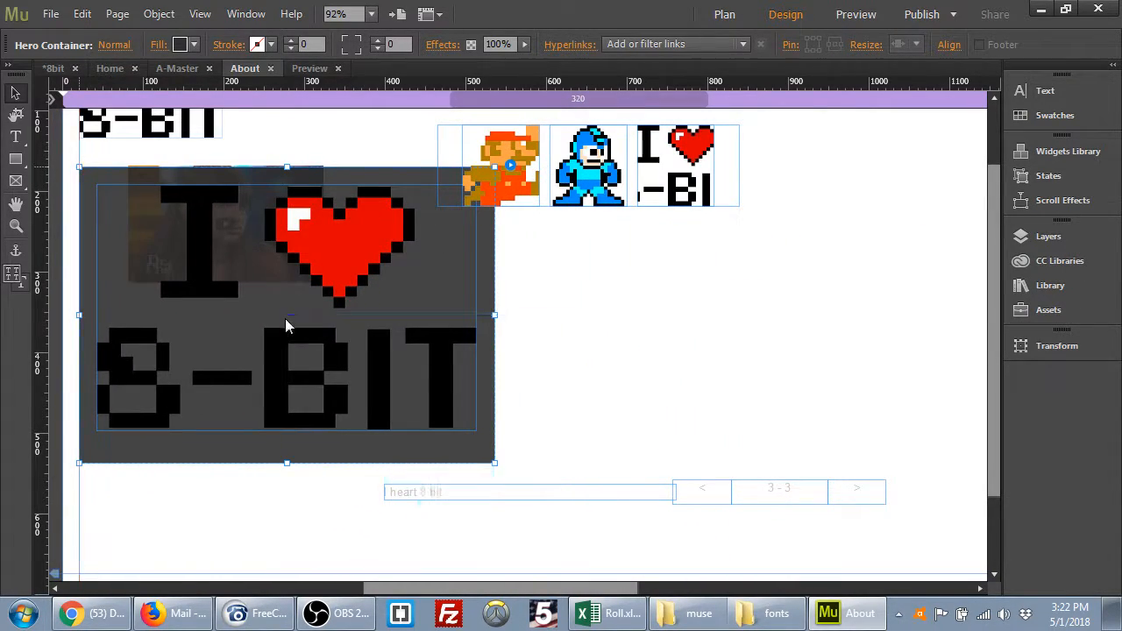
click(855, 14)
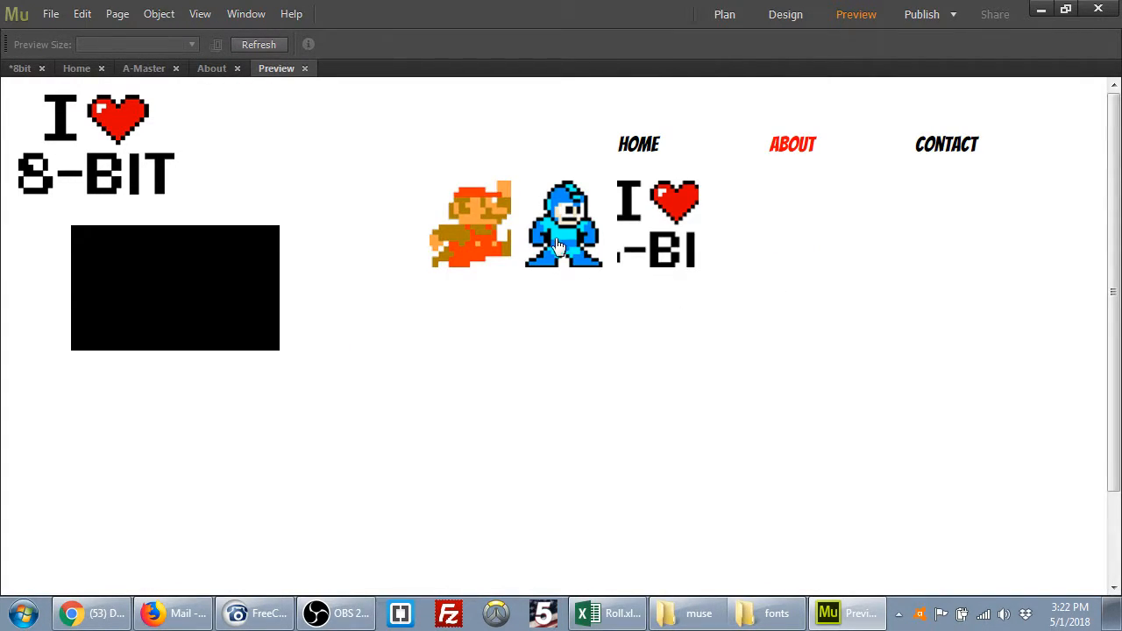
click(552, 235)
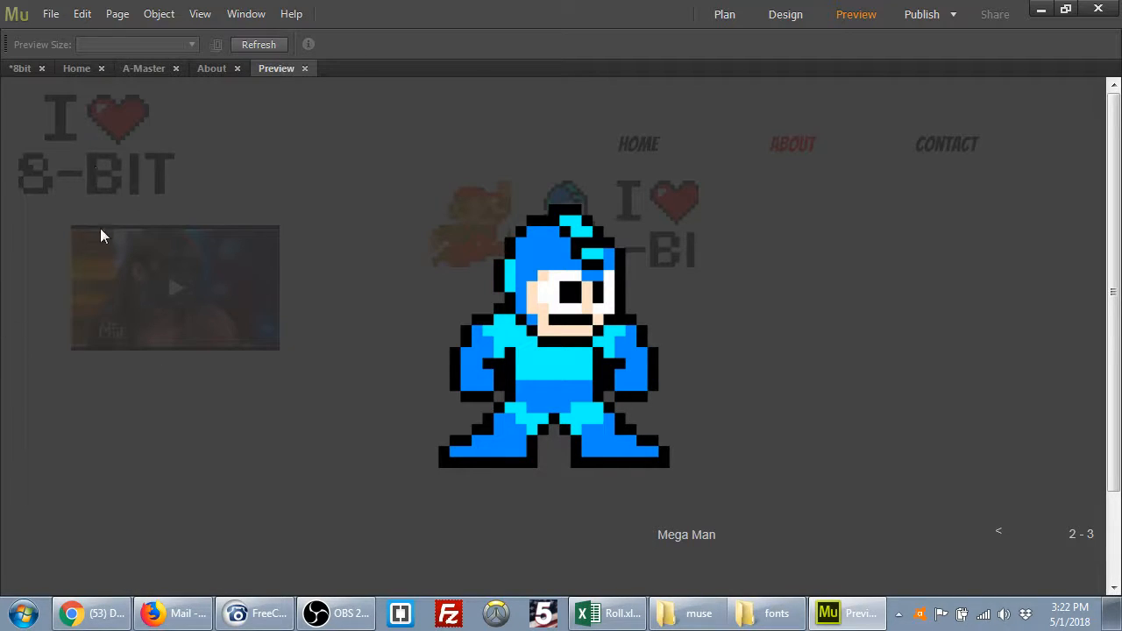
click(1000, 536)
click(1000, 534)
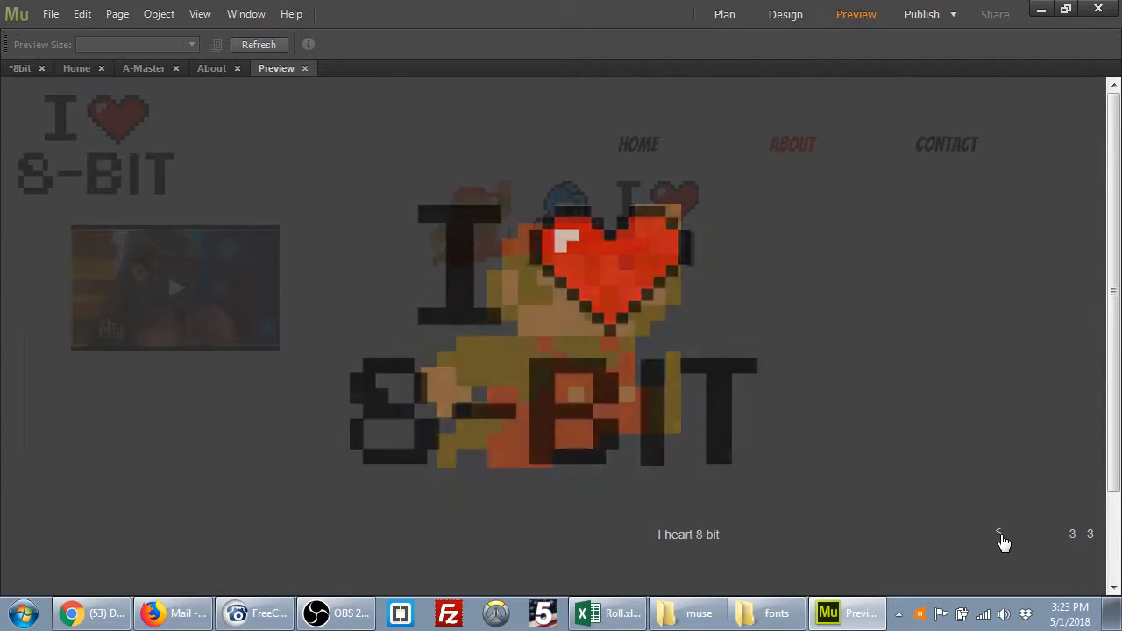
click(779, 18)
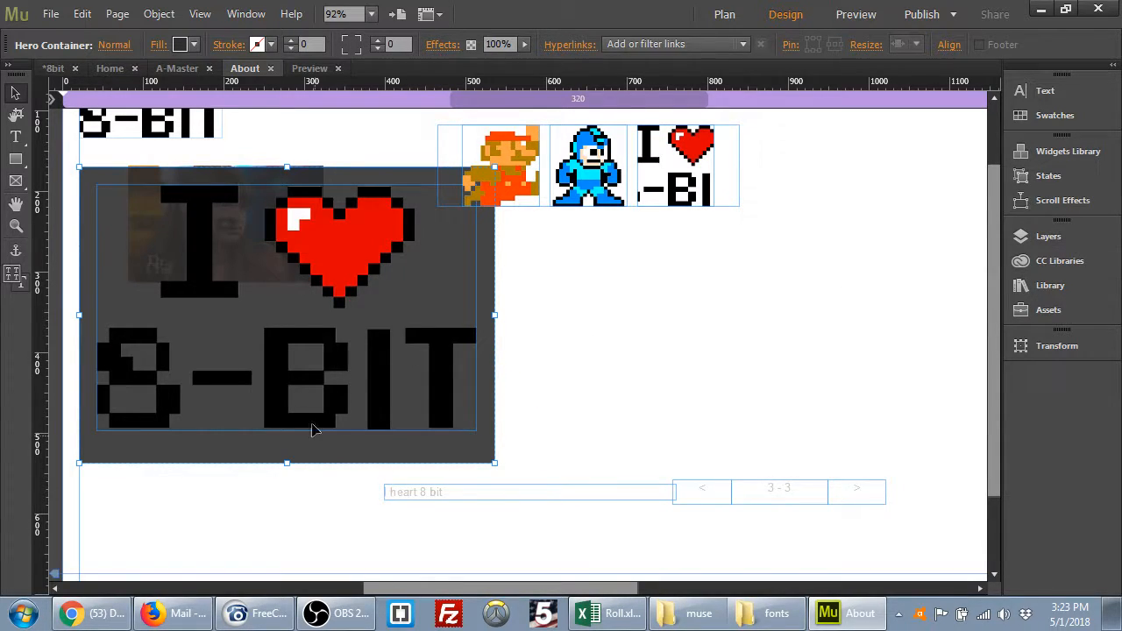
Place the hero container centrally below the thumbnails, with the caption just beneath the hero container.
drag(357, 357, 587, 414)
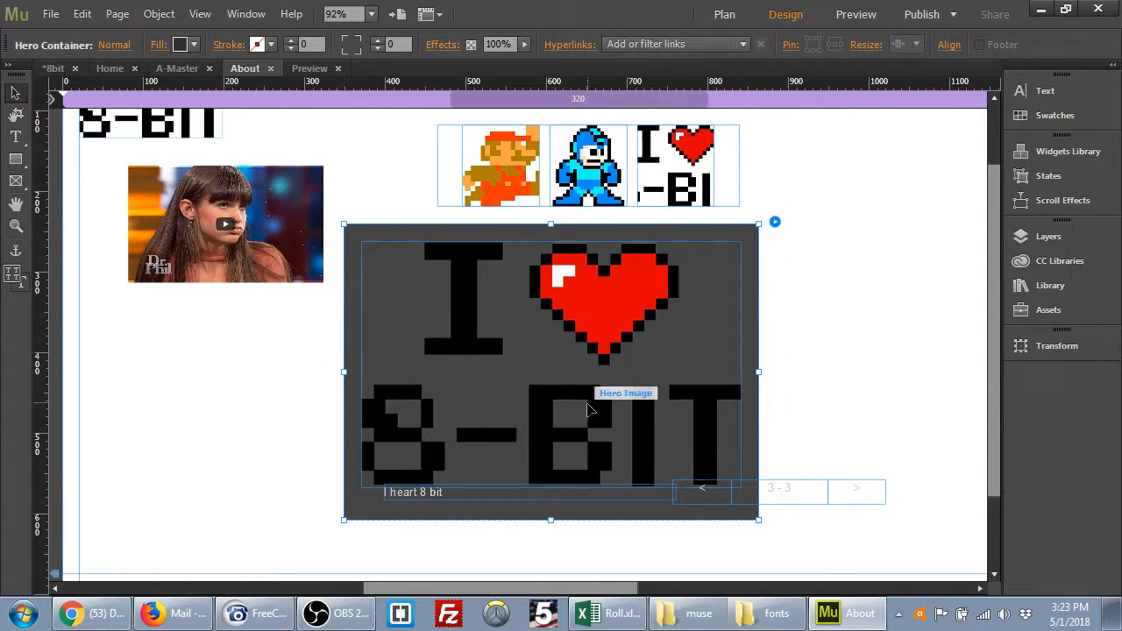
click(598, 504)
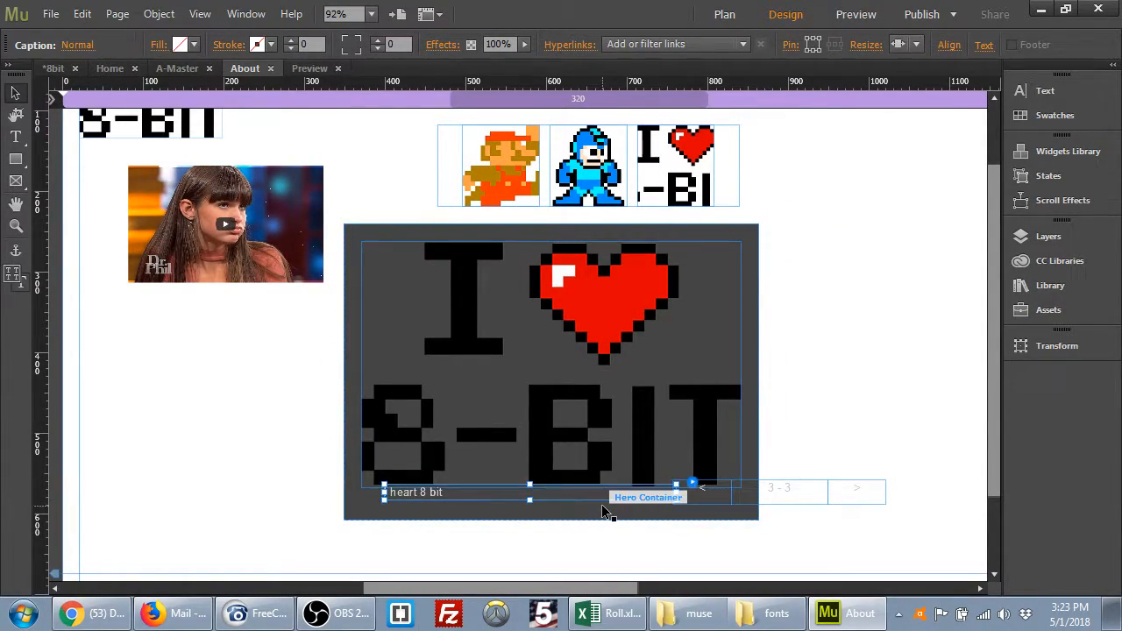
drag(601, 503, 559, 532)
click(753, 502)
mouse_move(724, 499)
mouse_down()
mouse_move(709, 518)
mouse_move(709, 496)
mouse_move(744, 498)
mouse_up()
Colour the slideshow's previous and next arrows red.
click(714, 487)
click(814, 487)
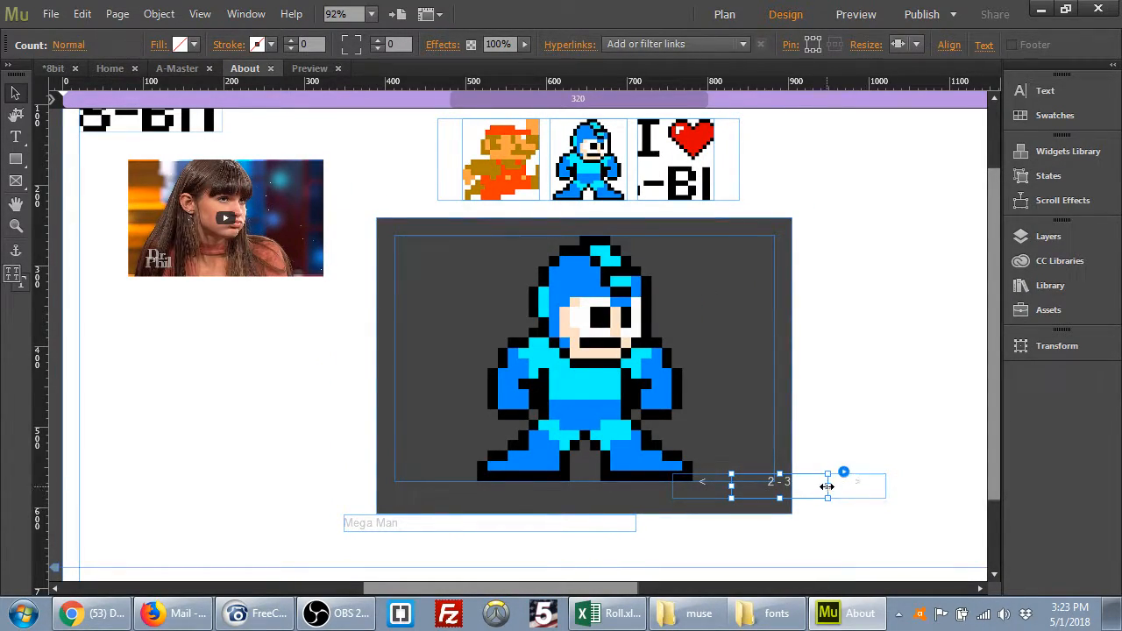
click(858, 486)
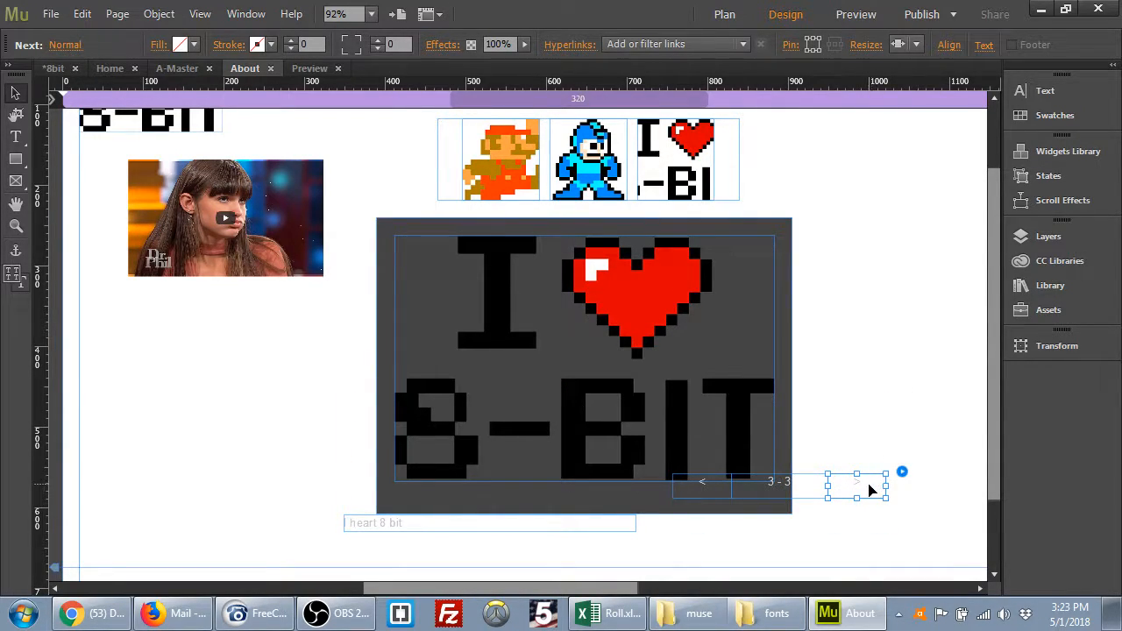
double_click(864, 486)
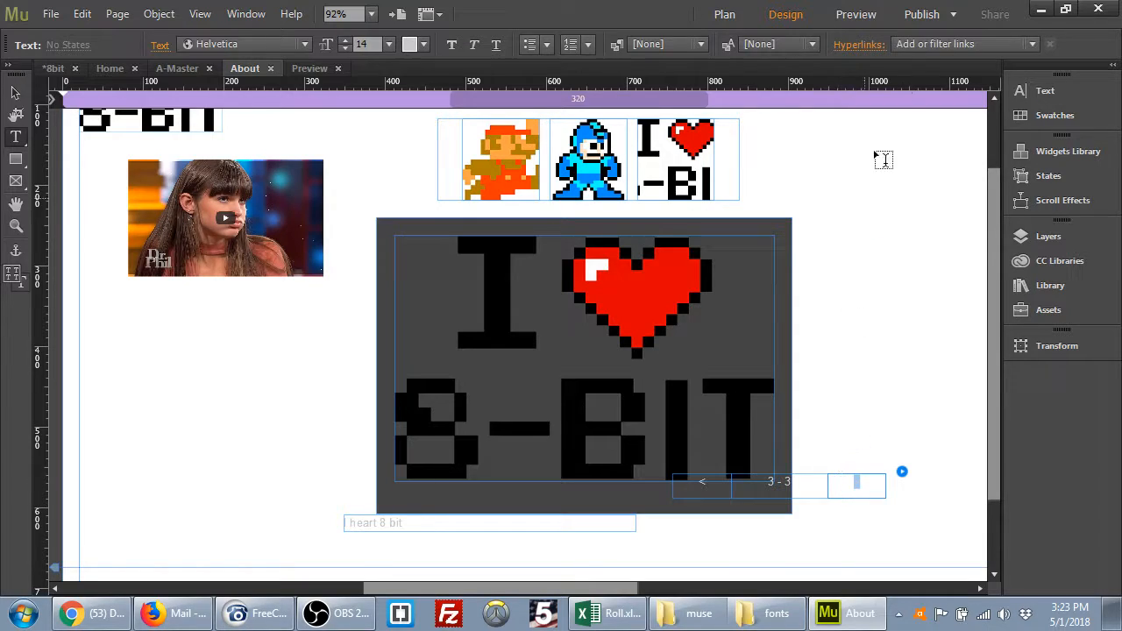
click(421, 44)
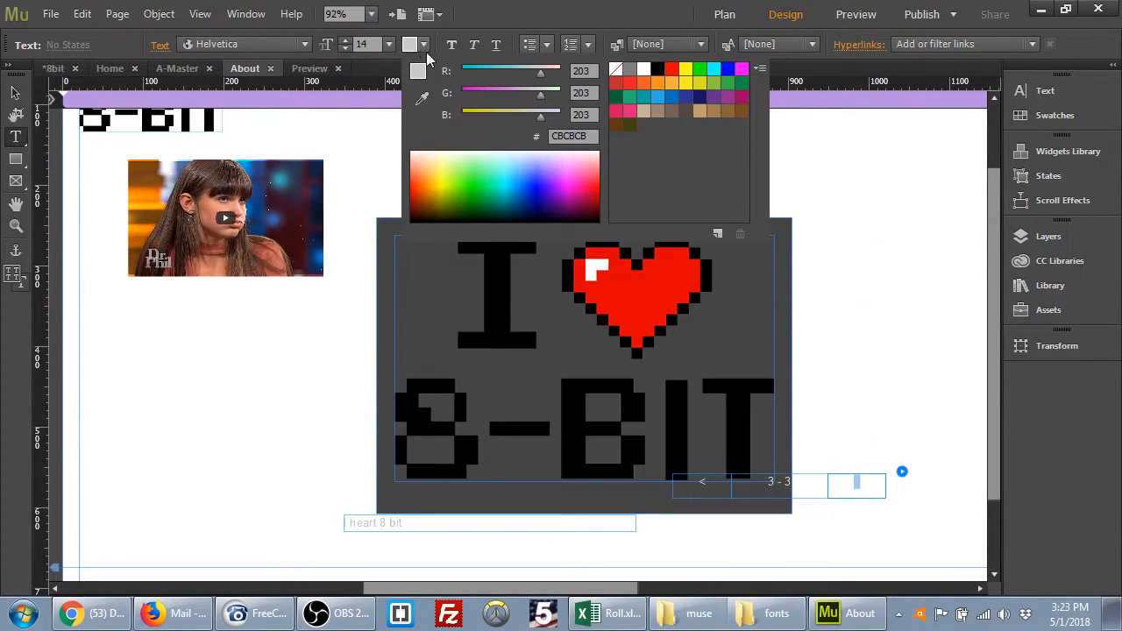
click(672, 70)
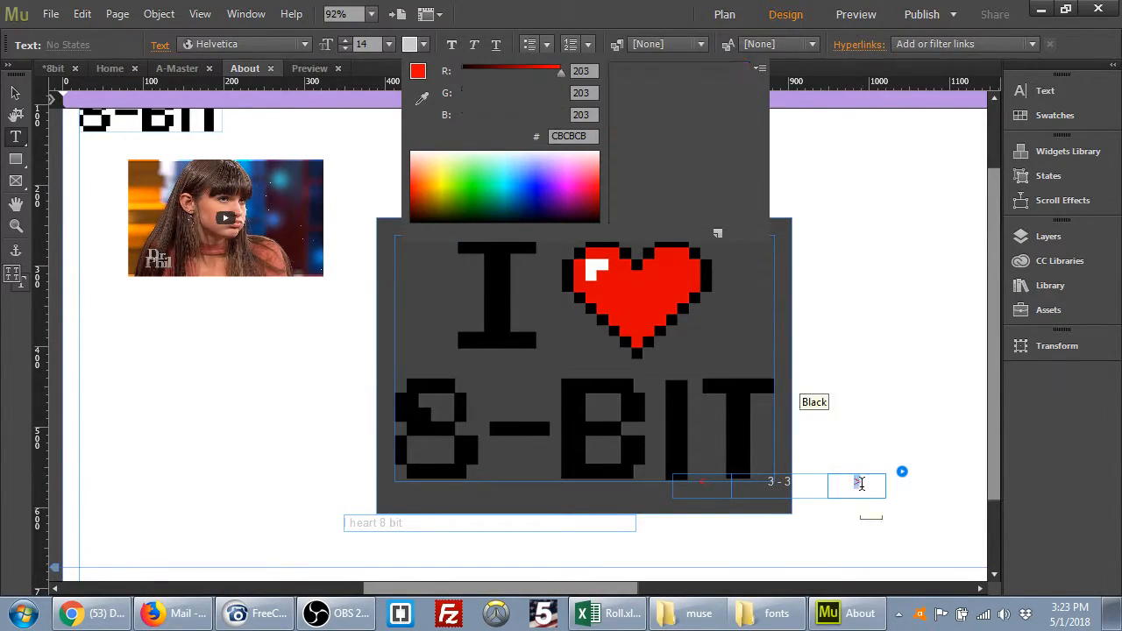
Set the slideshow's previous and next arrows in the Bangers web font at size 36.
click(864, 486)
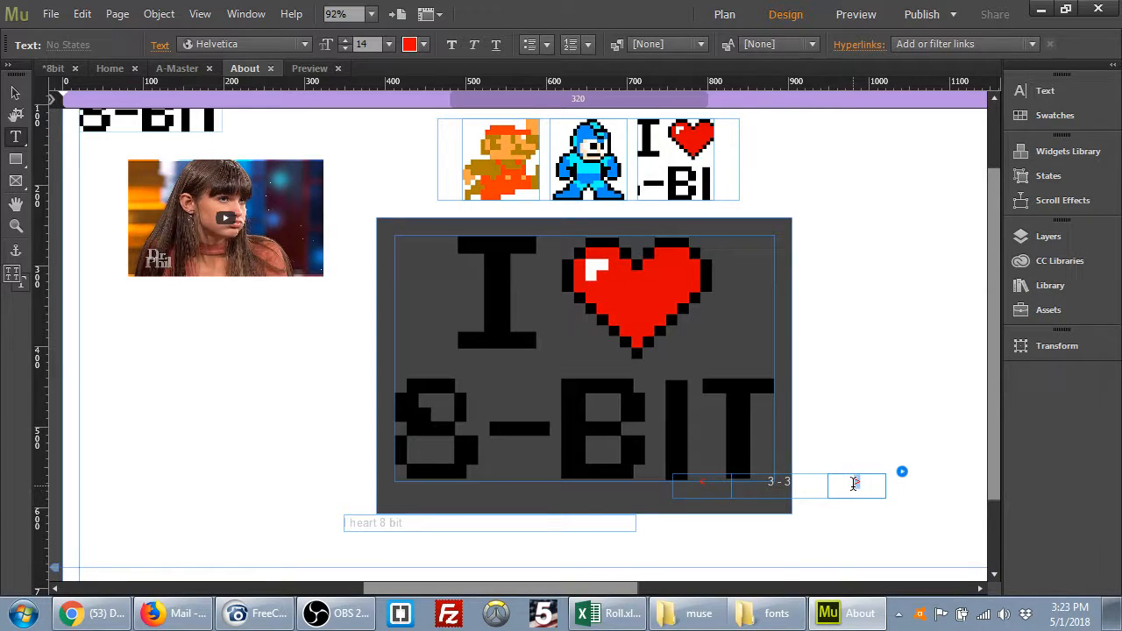
click(308, 41)
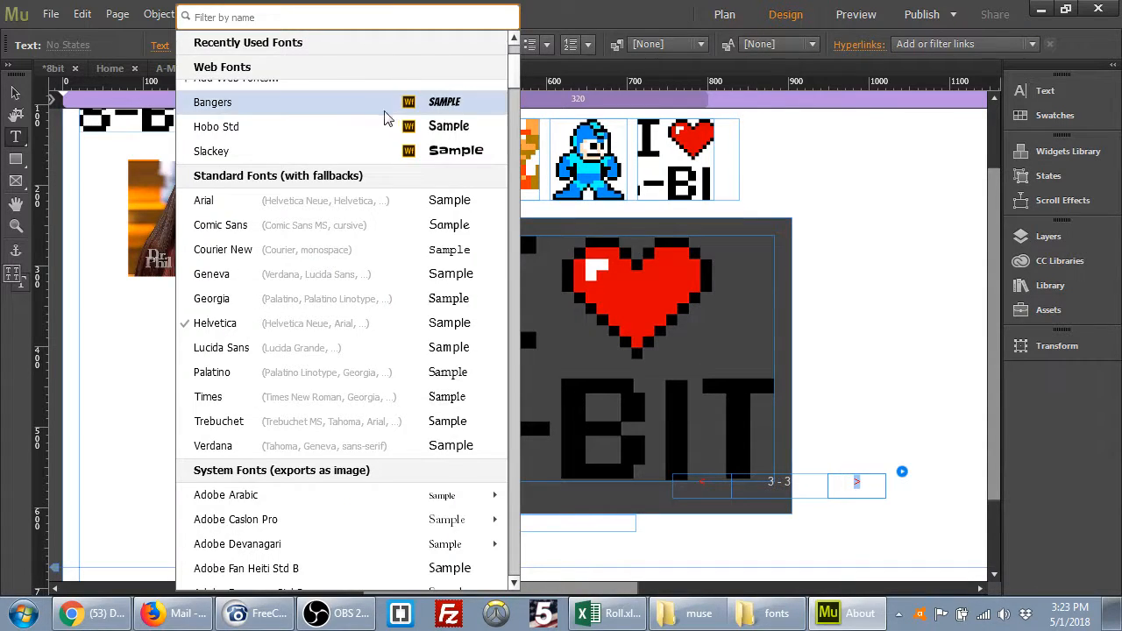
click(436, 102)
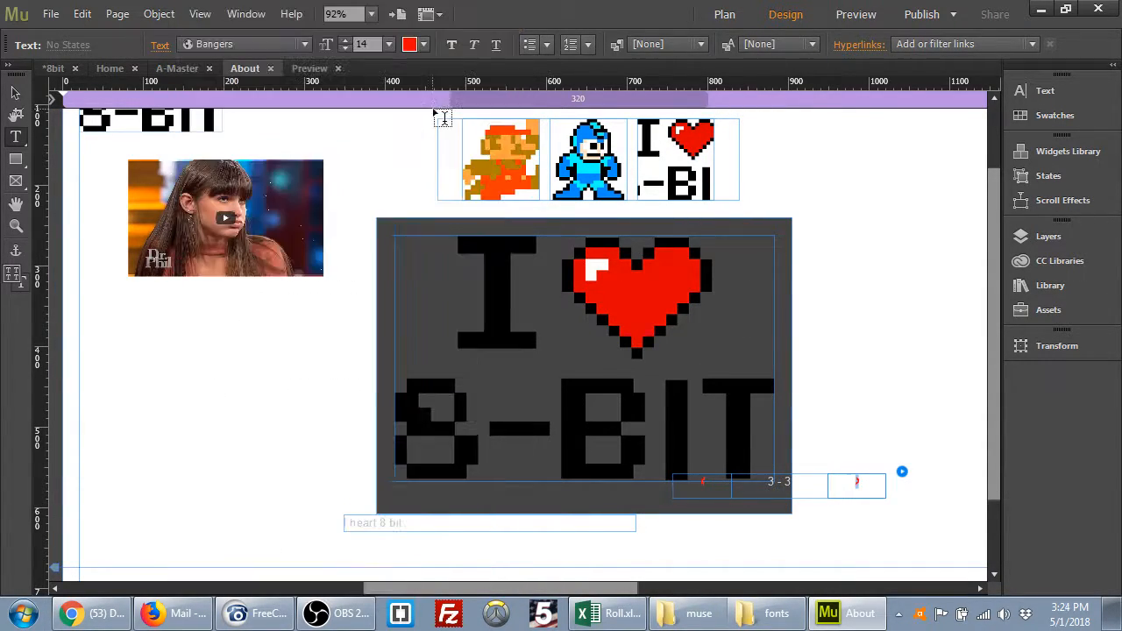
click(388, 44)
click(406, 256)
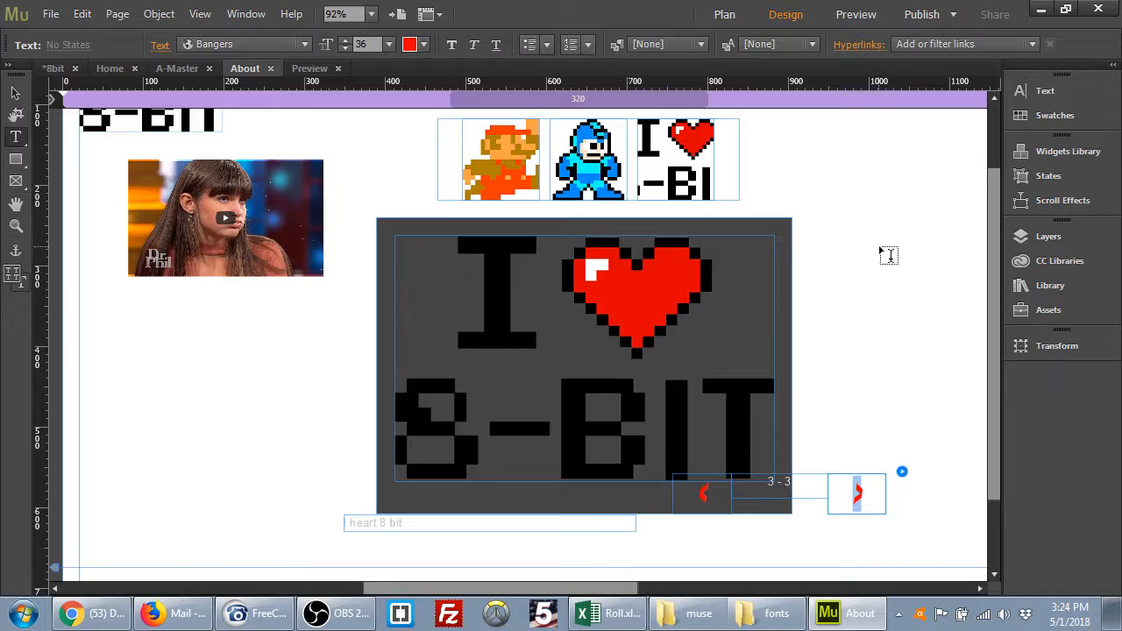
click(15, 92)
click(871, 353)
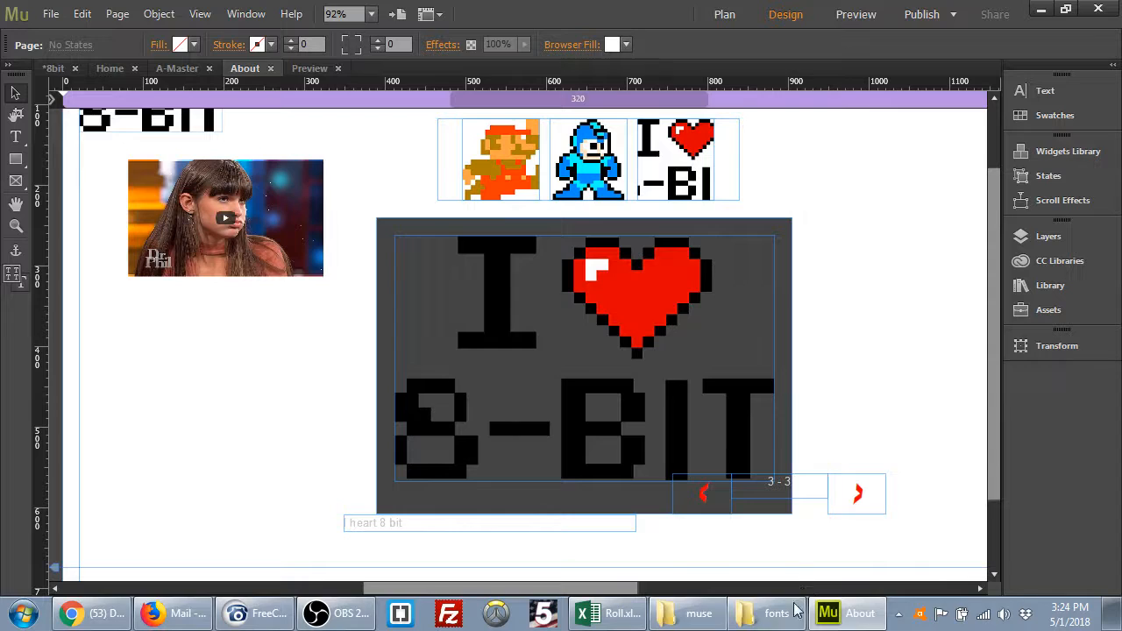
Look through the muse and 8bit project folders in the file explorer, including the 8bit.muse site file.
click(699, 614)
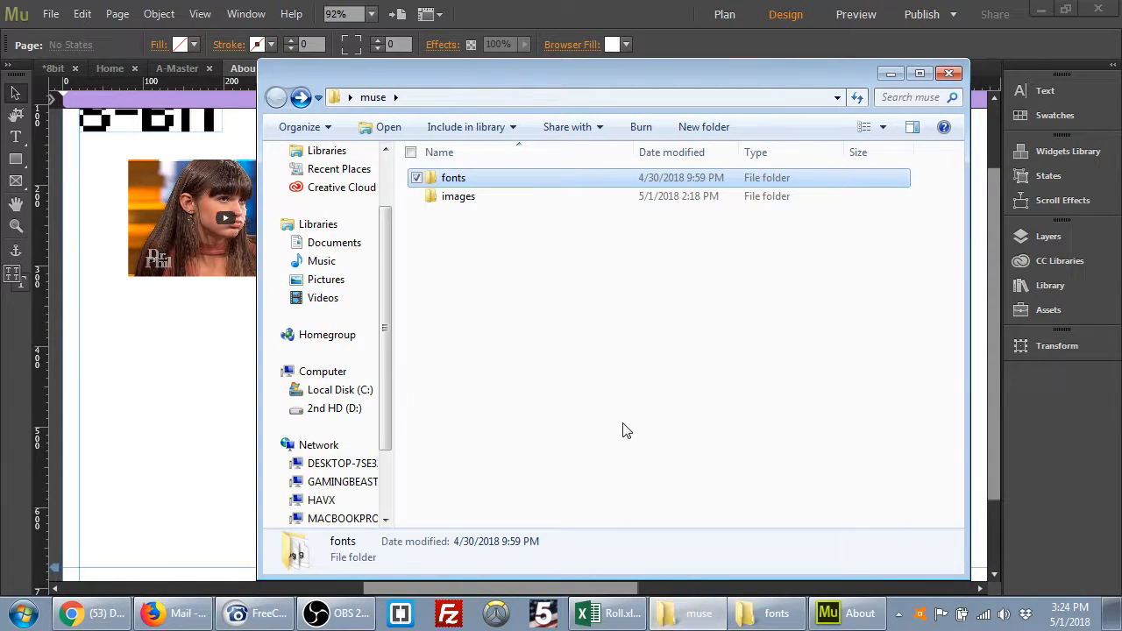
click(714, 621)
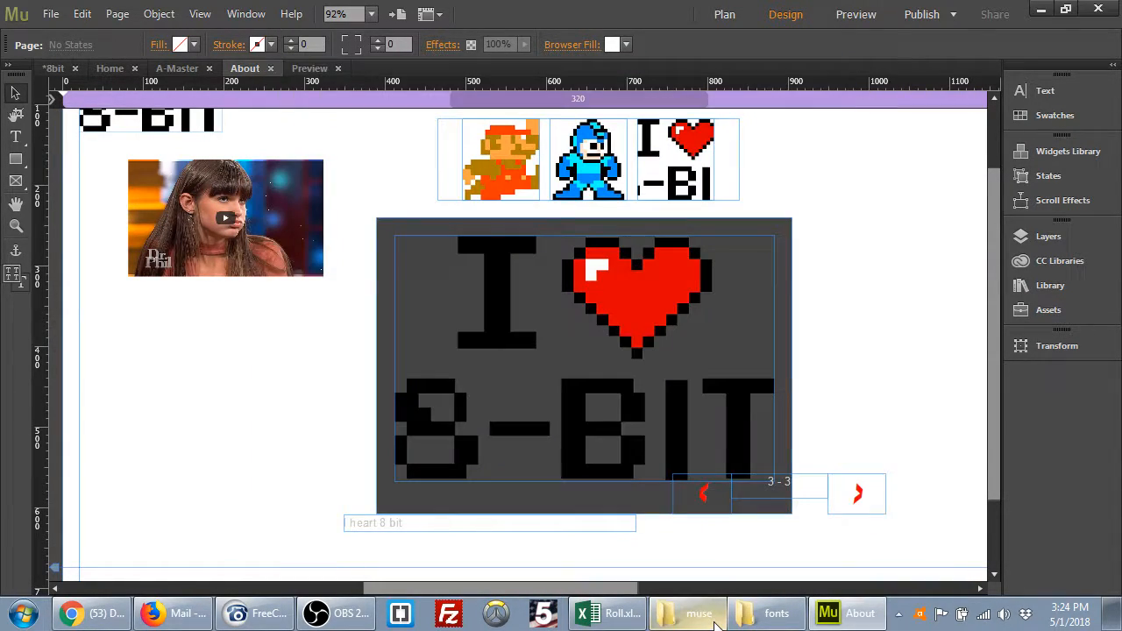
click(761, 615)
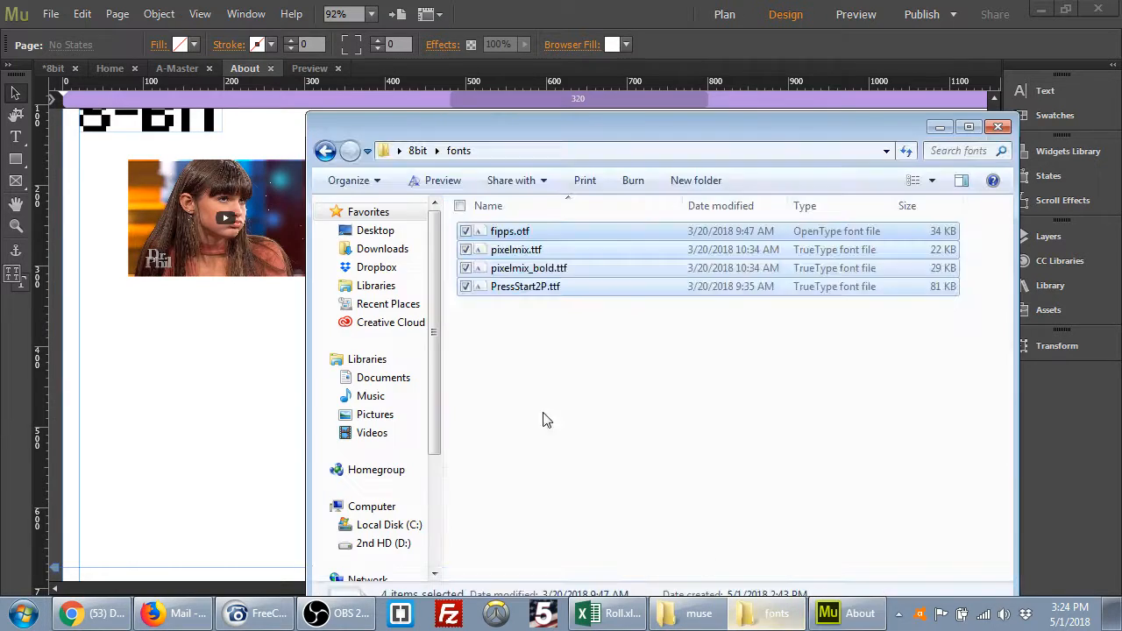
click(326, 151)
click(519, 296)
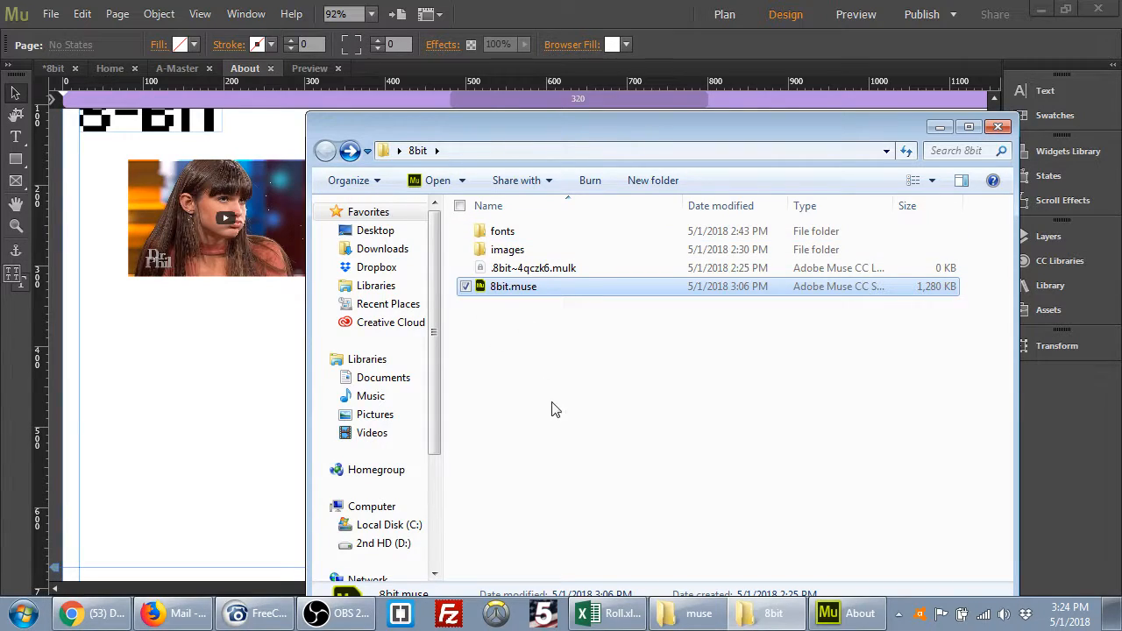
click(526, 347)
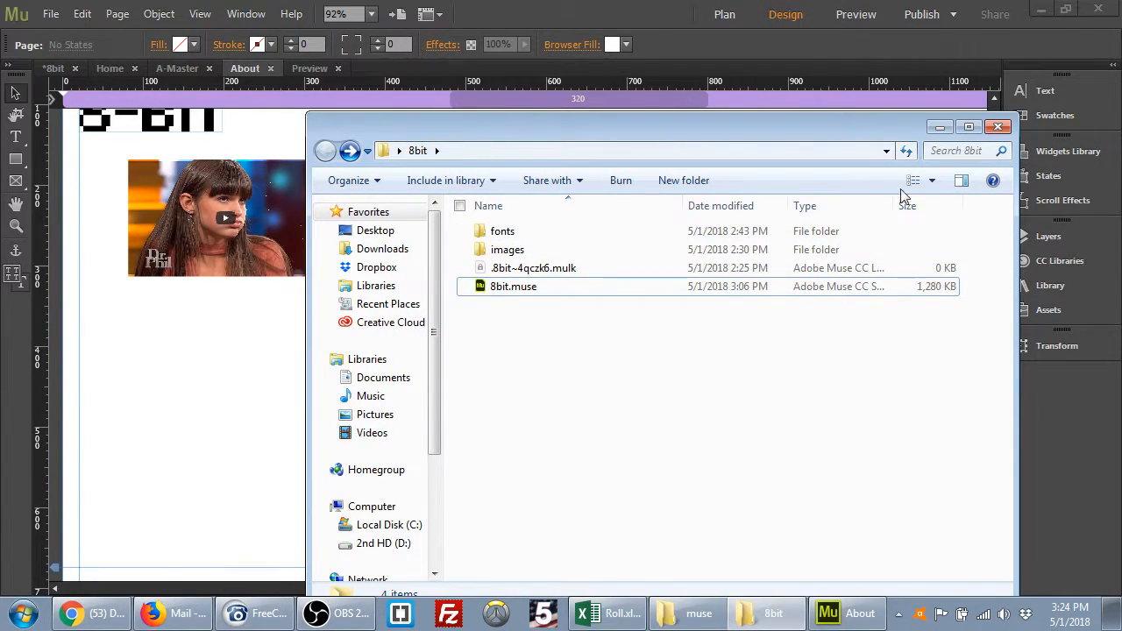
click(937, 128)
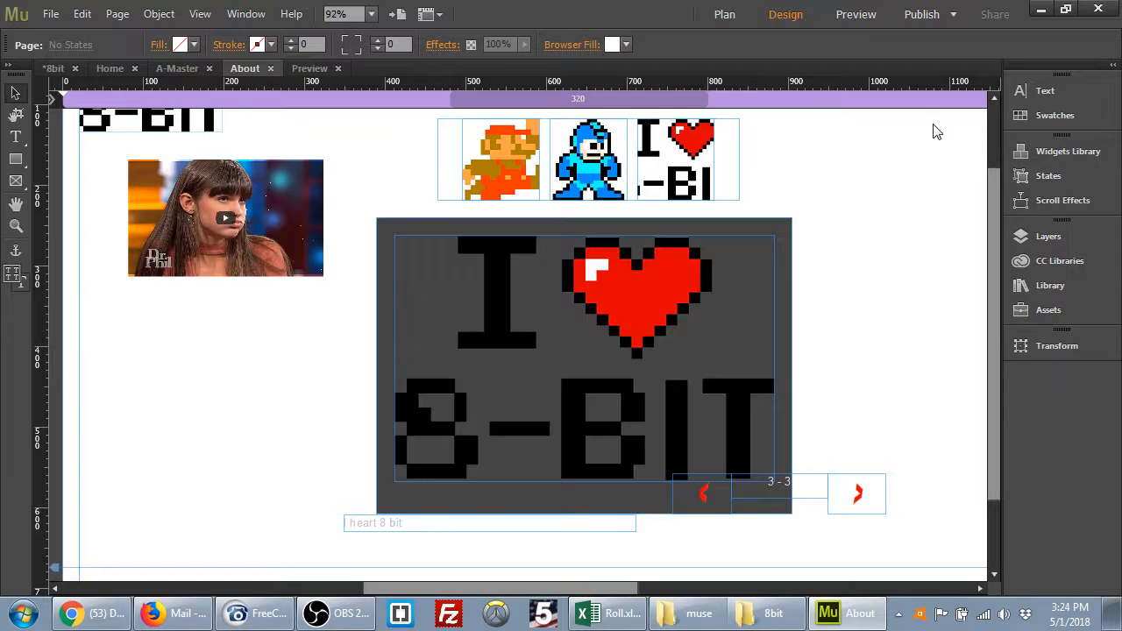
Open the Contact page for design and place a Simple Contact form widget below the menu at X 453, Y 220.
click(723, 15)
double_click(473, 168)
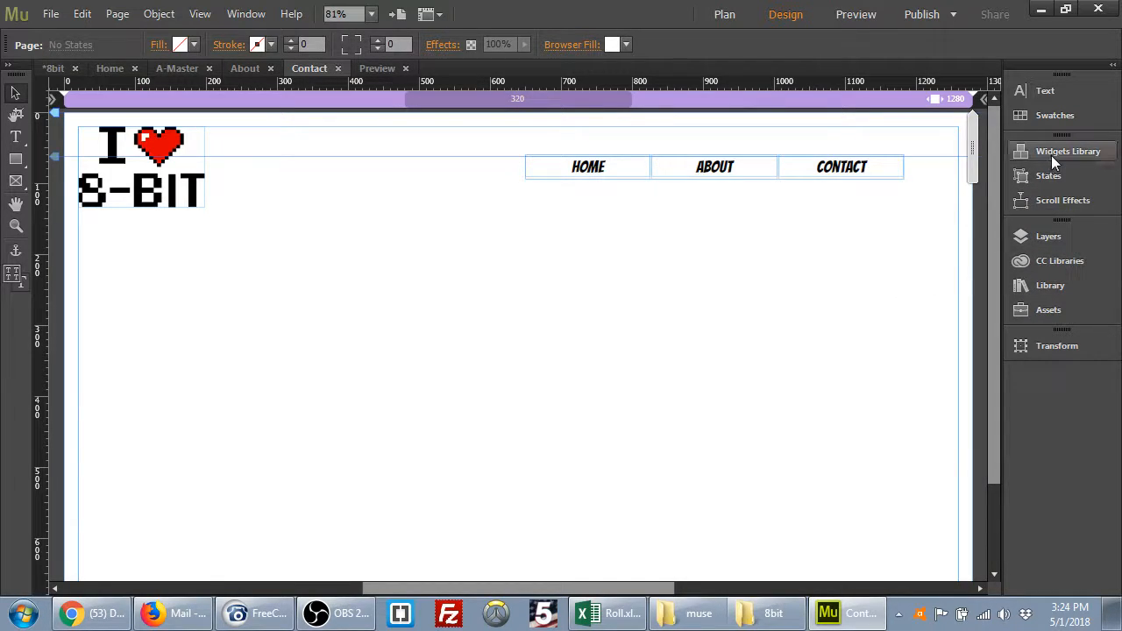
click(1051, 155)
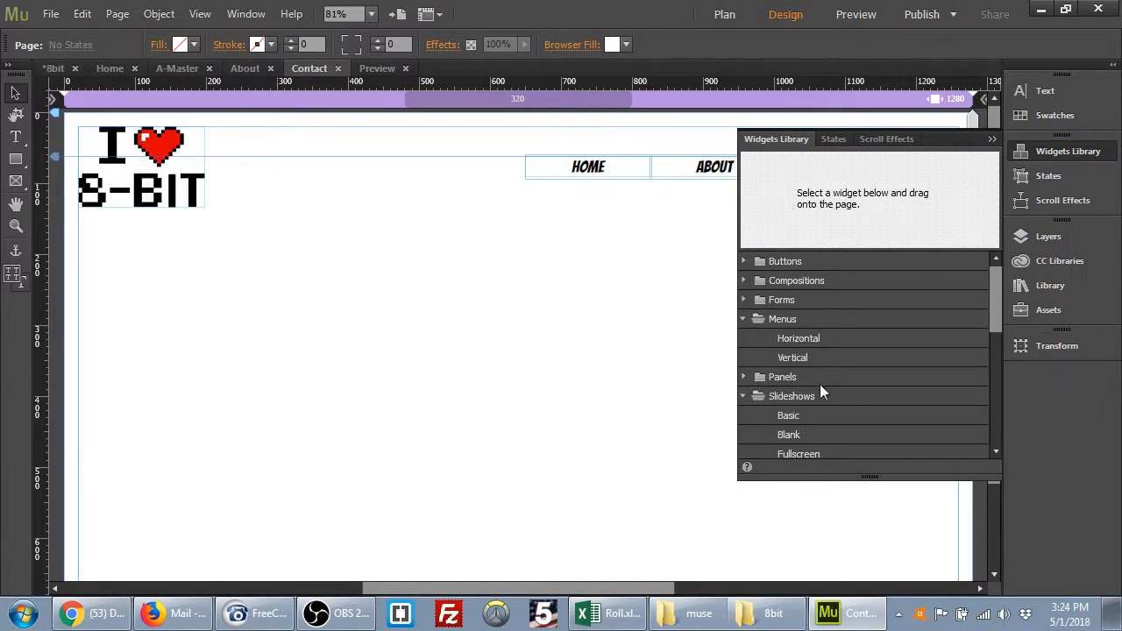
click(743, 397)
scroll(775, 415, down, 1)
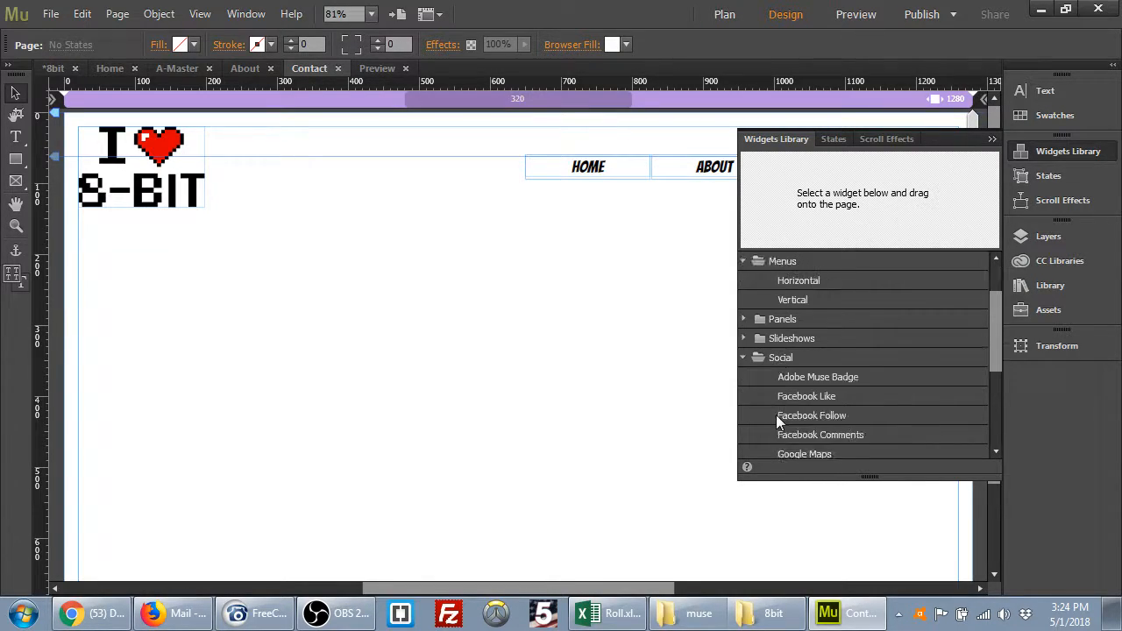
click(742, 358)
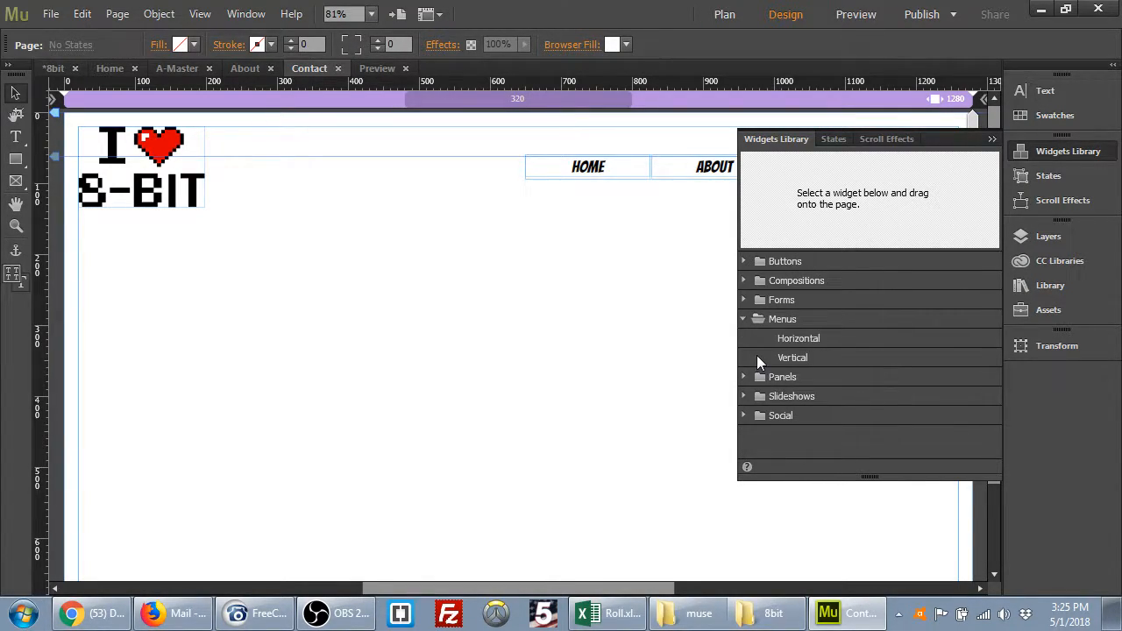
click(743, 300)
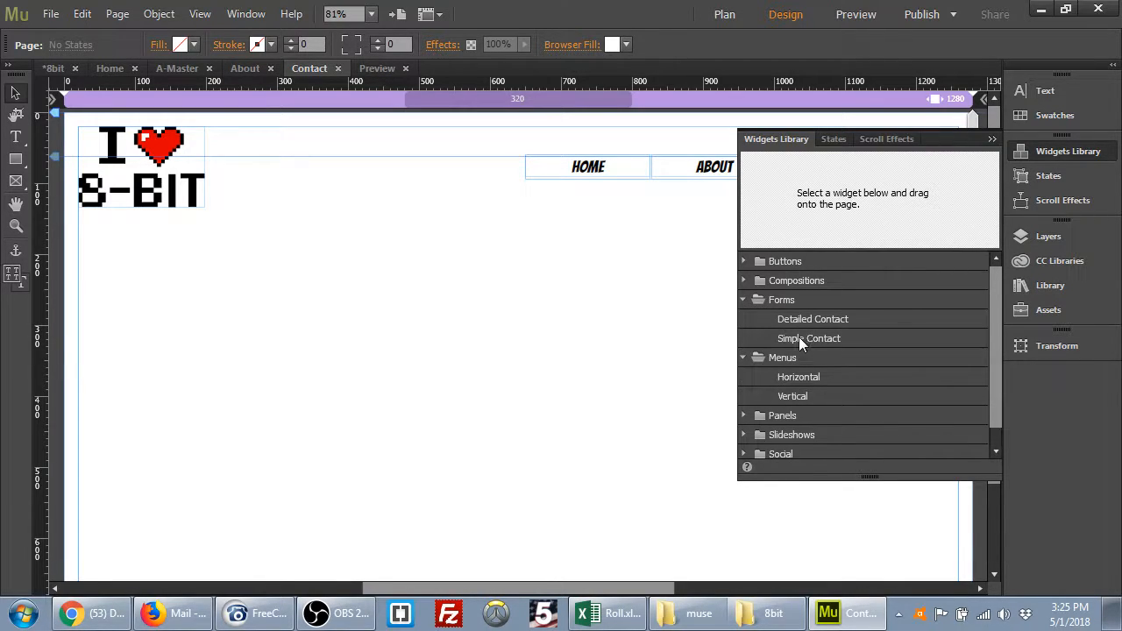
click(798, 337)
drag(821, 340, 474, 366)
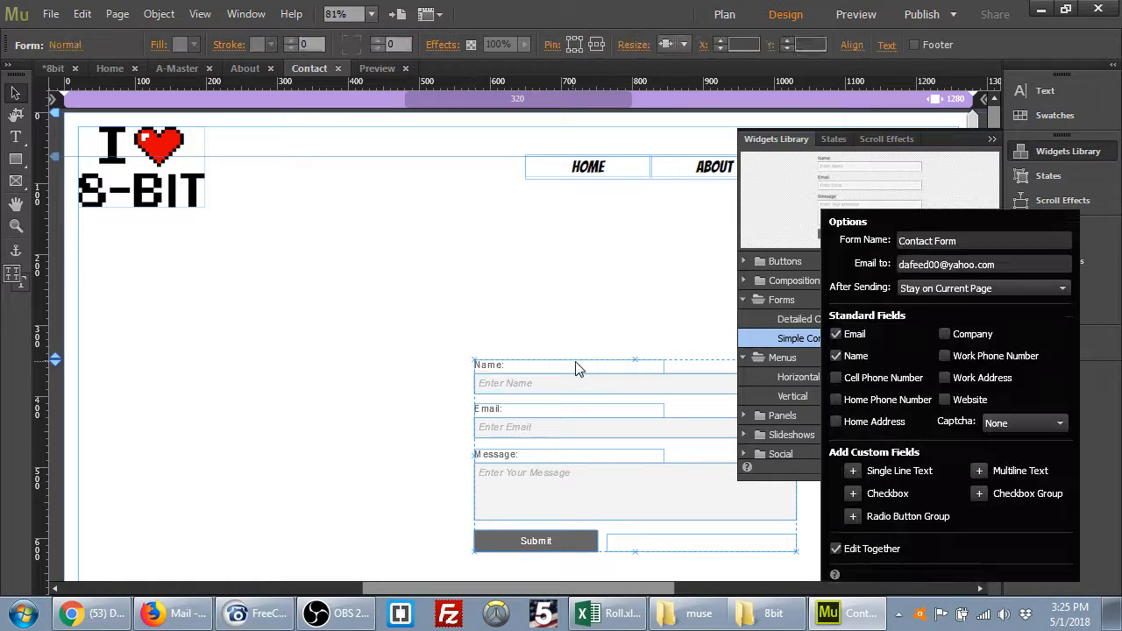
drag(569, 368, 492, 282)
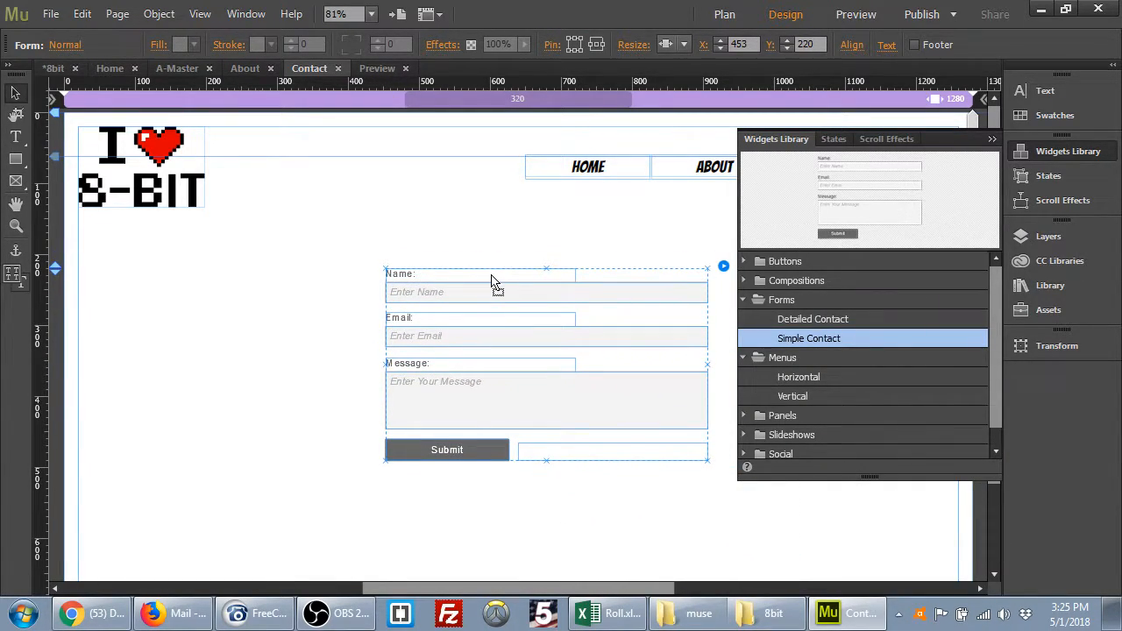
click(991, 138)
Examine the contact form's components by selecting the Submit button, the Name field, its text input and the parts together.
click(458, 451)
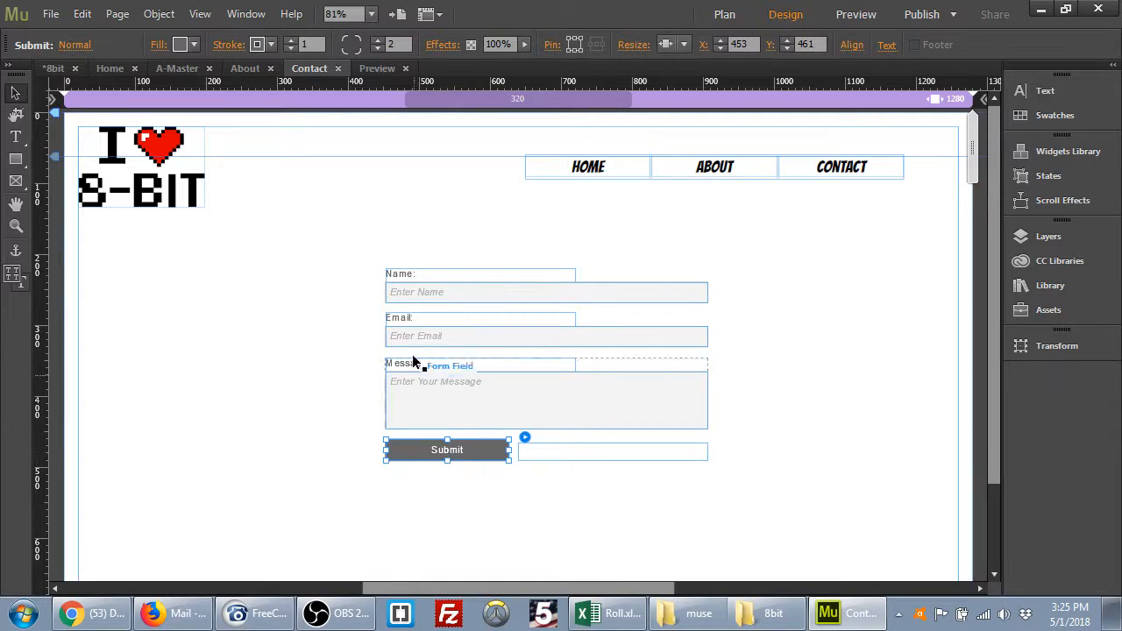
click(679, 296)
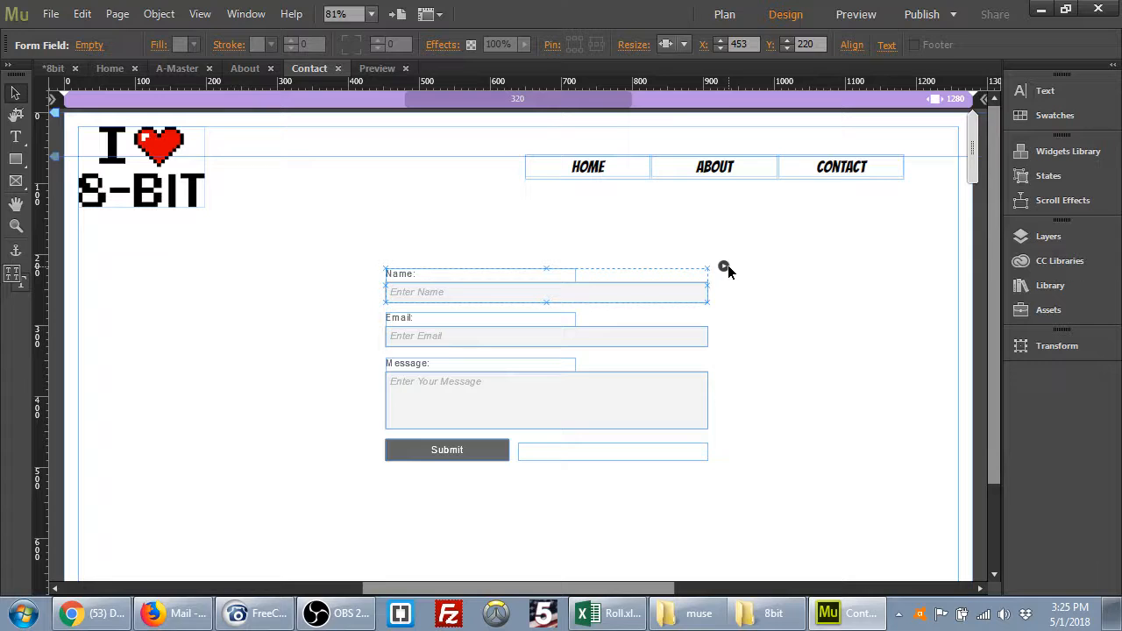
mouse_move(663, 296)
mouse_down()
mouse_move(649, 275)
mouse_move(659, 298)
mouse_up()
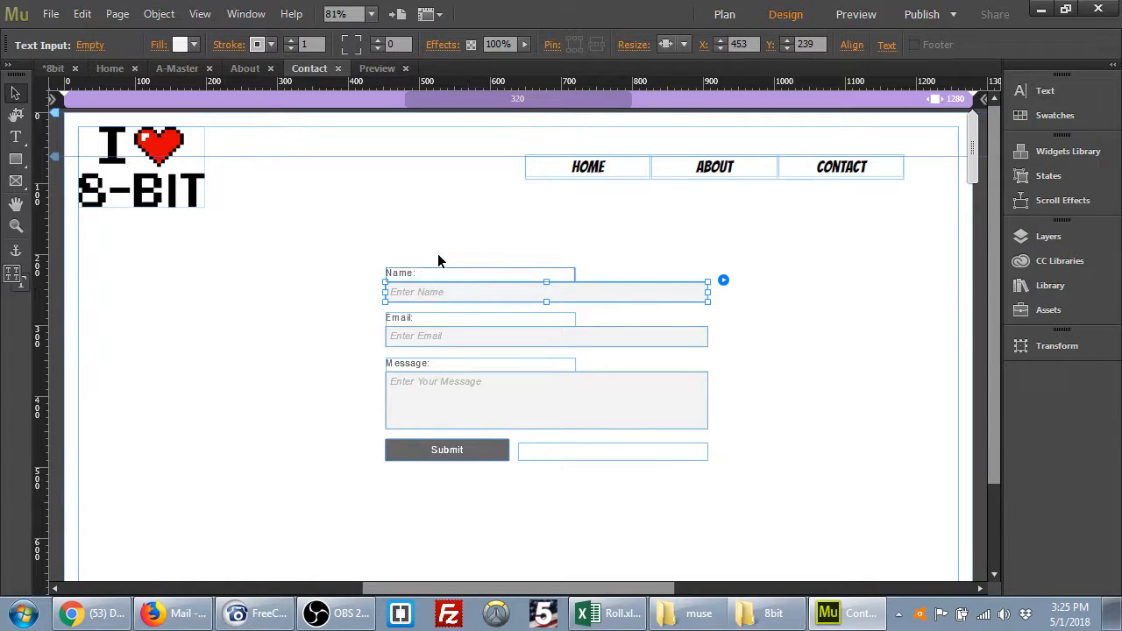
drag(317, 219, 781, 543)
Try nudging the form's Message field slightly up and back down on its own.
mouse_move(678, 406)
mouse_down()
mouse_move(655, 392)
mouse_move(678, 402)
mouse_up()
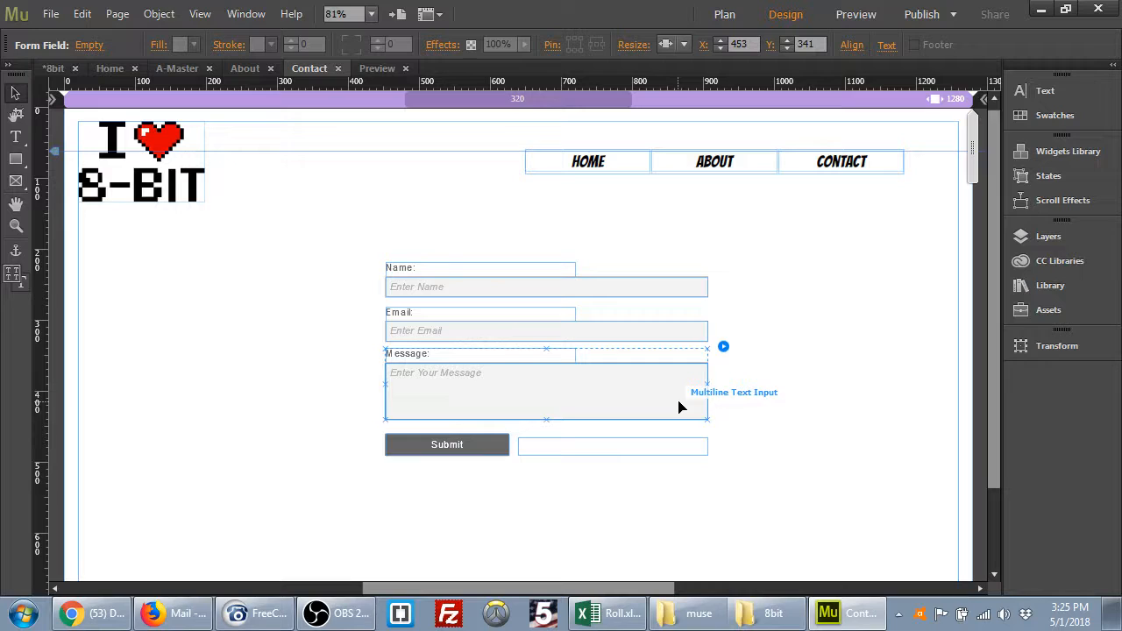
key(Down)
key(Down)
key(Down)
key(Down)
key(Down)
Select all parts of the contact form and move them together to X 393, Y 209.
drag(298, 240, 803, 510)
key(shift+Up)
key(shift+Up)
key(shift+Up)
key(shift+Left)
key(shift+Left)
key(shift+Left)
key(shift+Left)
key(shift+Left)
key(shift+Left)
key(shift+Left)
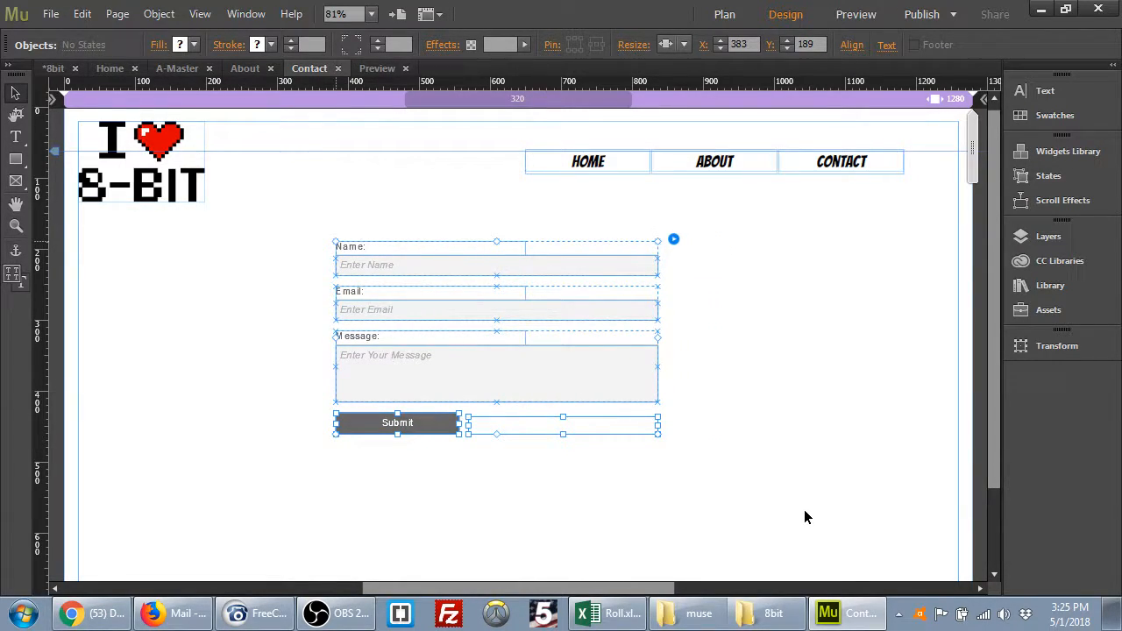
key(shift+Left)
key(shift+Left)
key(shift+Left)
key(shift+Up)
key(shift+Up)
key(shift+Left)
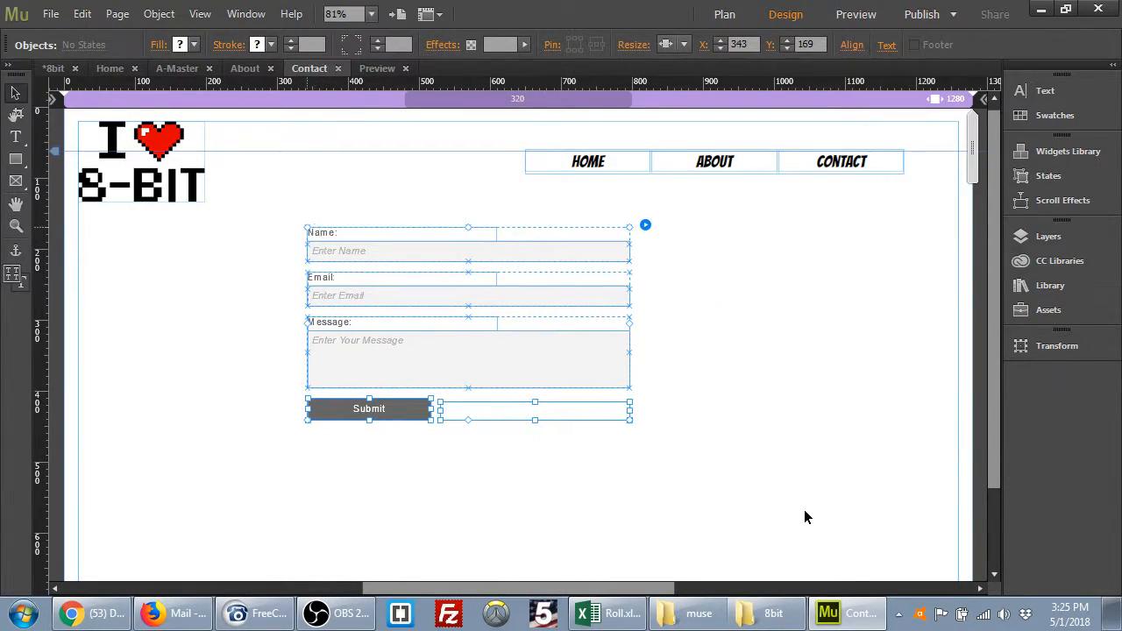
key(shift+Right)
key(shift+Right)
key(shift+Down)
key(shift+Right)
key(shift+Down)
key(shift+Right)
key(shift+Down)
key(shift+Down)
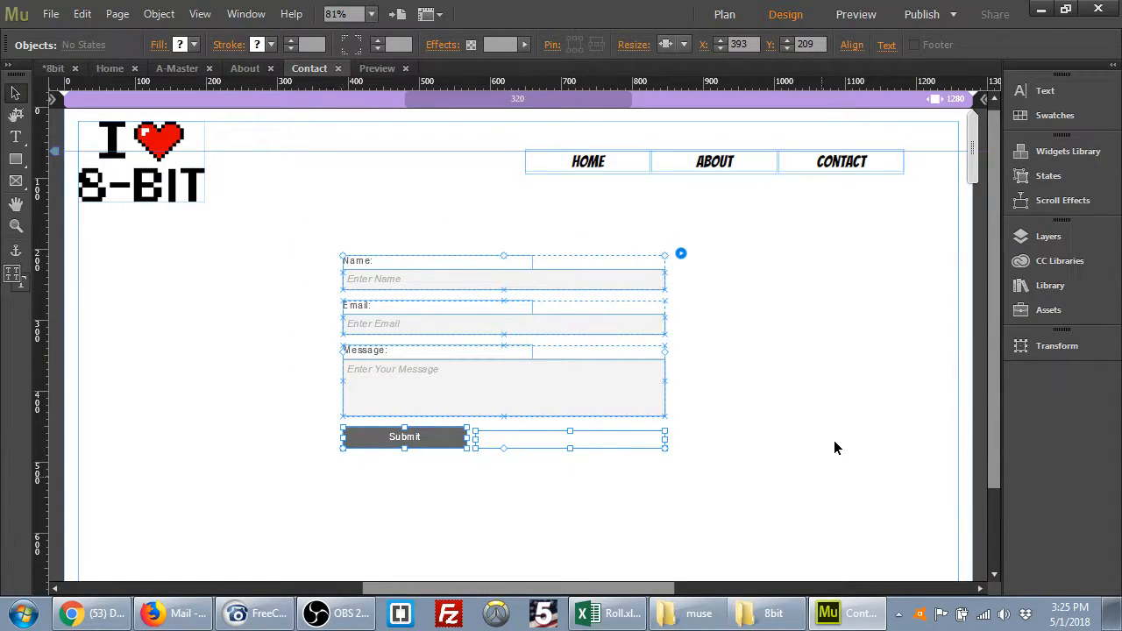
click(823, 304)
Open the contact form's options and set its Captcha to reCAPTCHA 2.0.
click(631, 273)
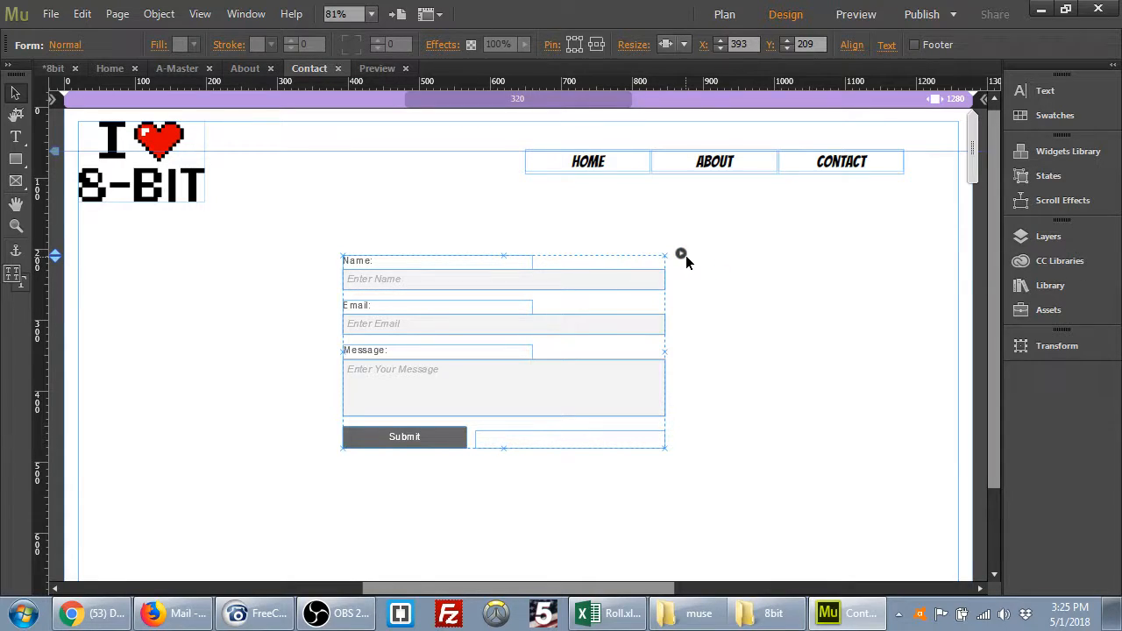
click(682, 254)
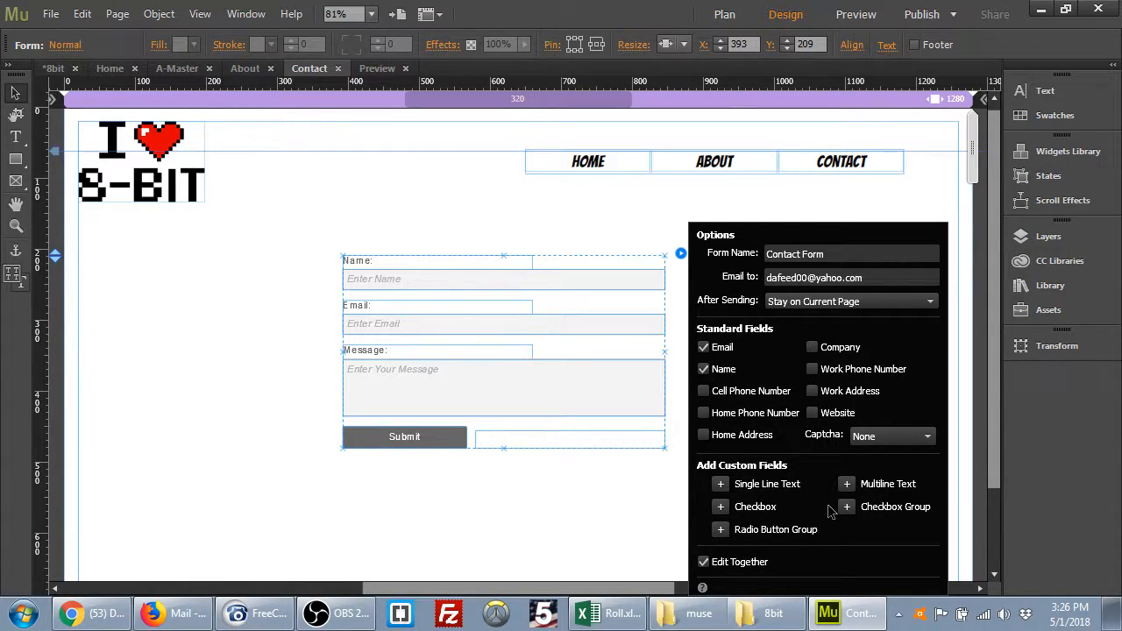
click(681, 254)
key(ctrl+minus)
key(ctrl+minus)
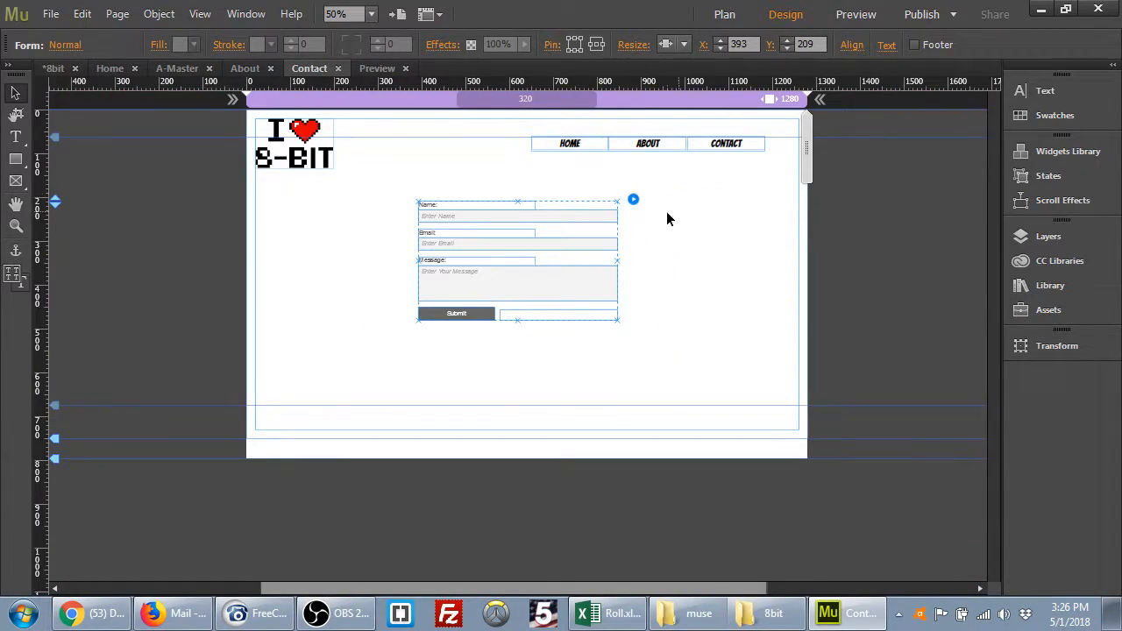
click(634, 200)
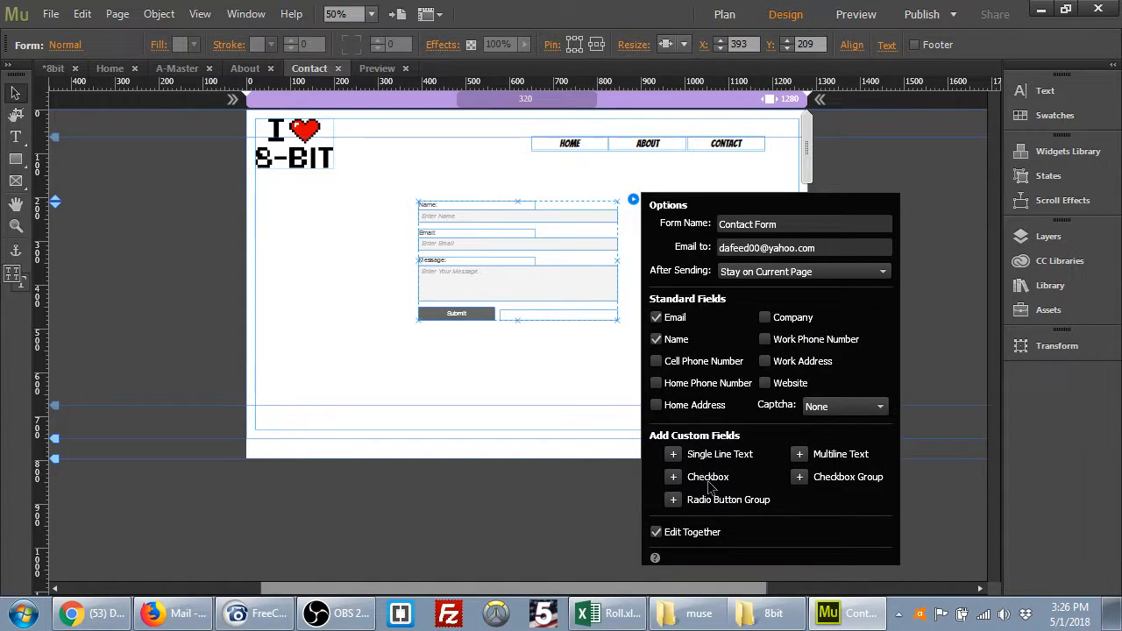
click(829, 408)
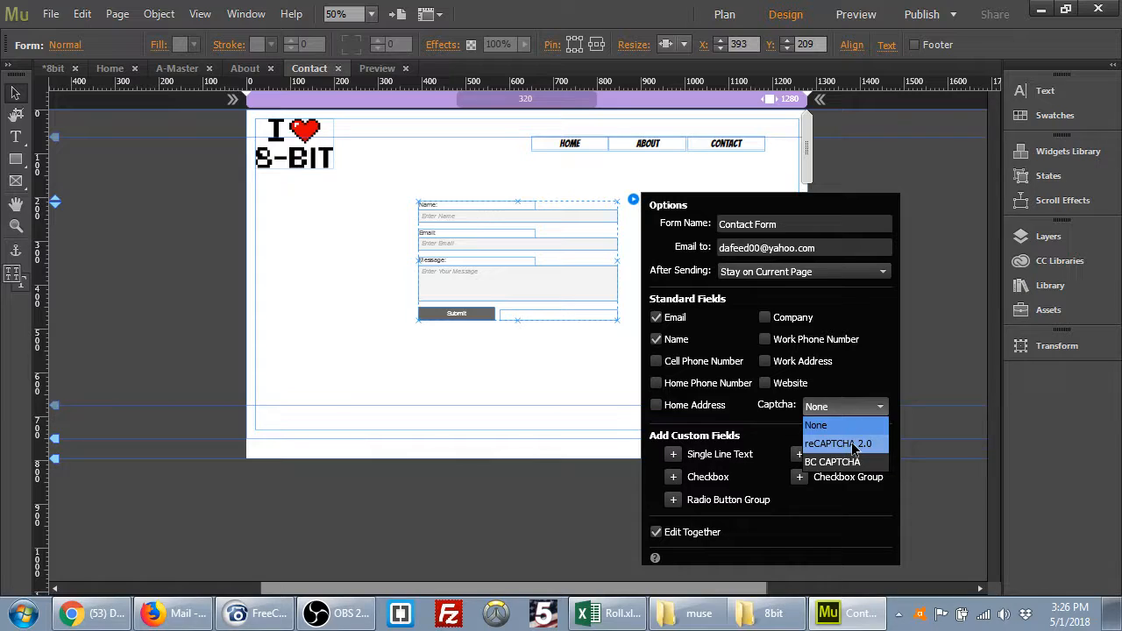
click(852, 443)
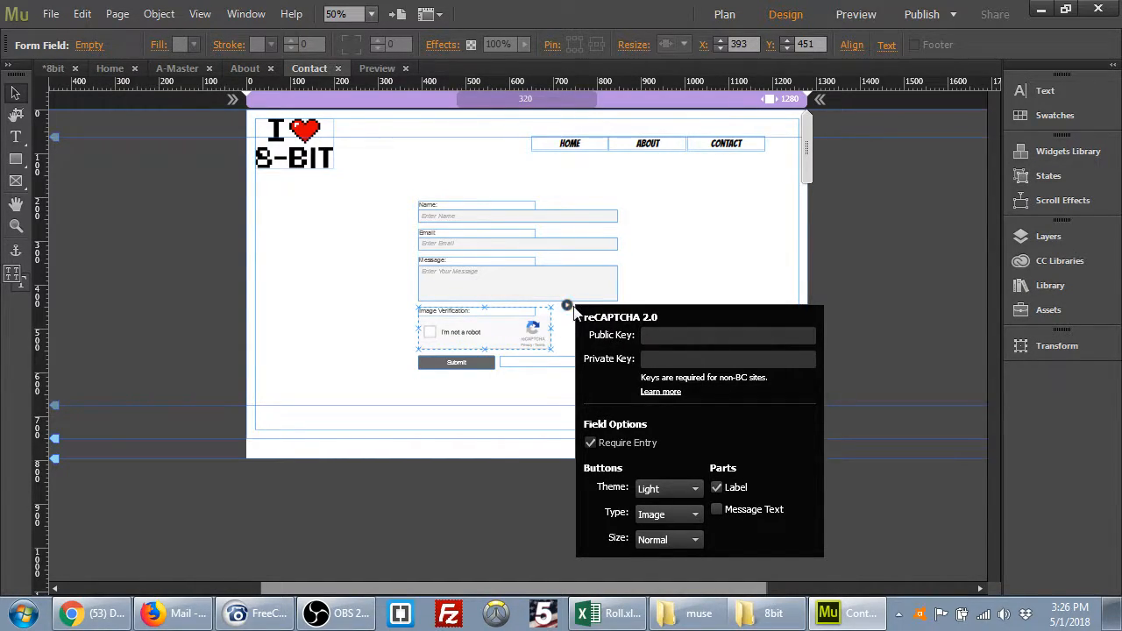
Check the Public Key and Private Key fields in the reCAPTCHA 2.0 options without filling them in, and close the options.
click(664, 339)
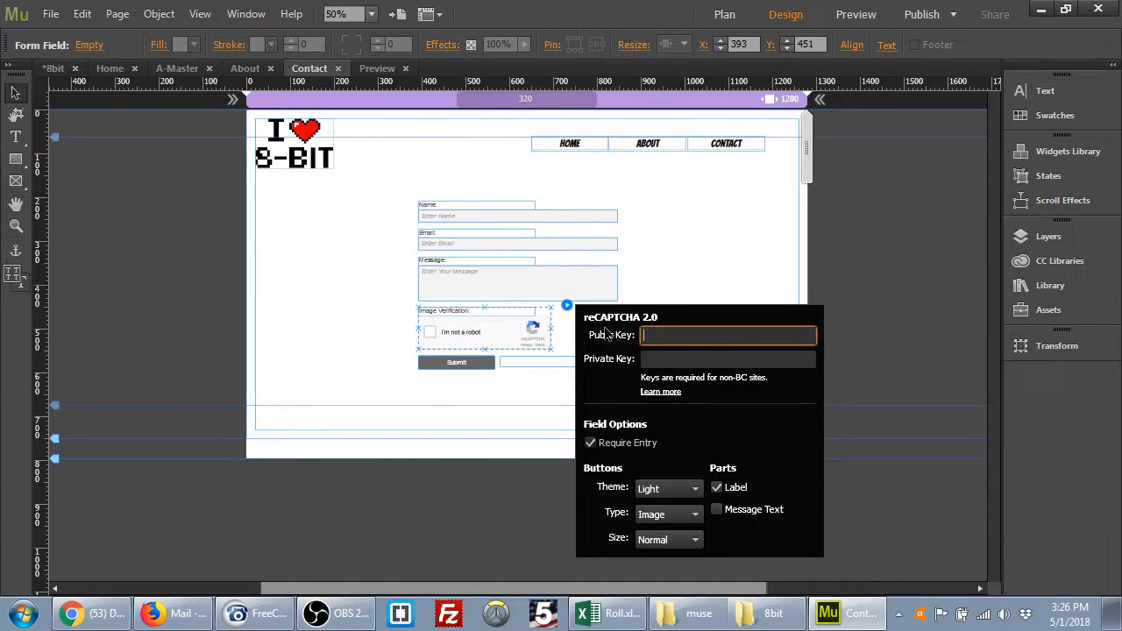
click(677, 359)
click(671, 340)
click(667, 361)
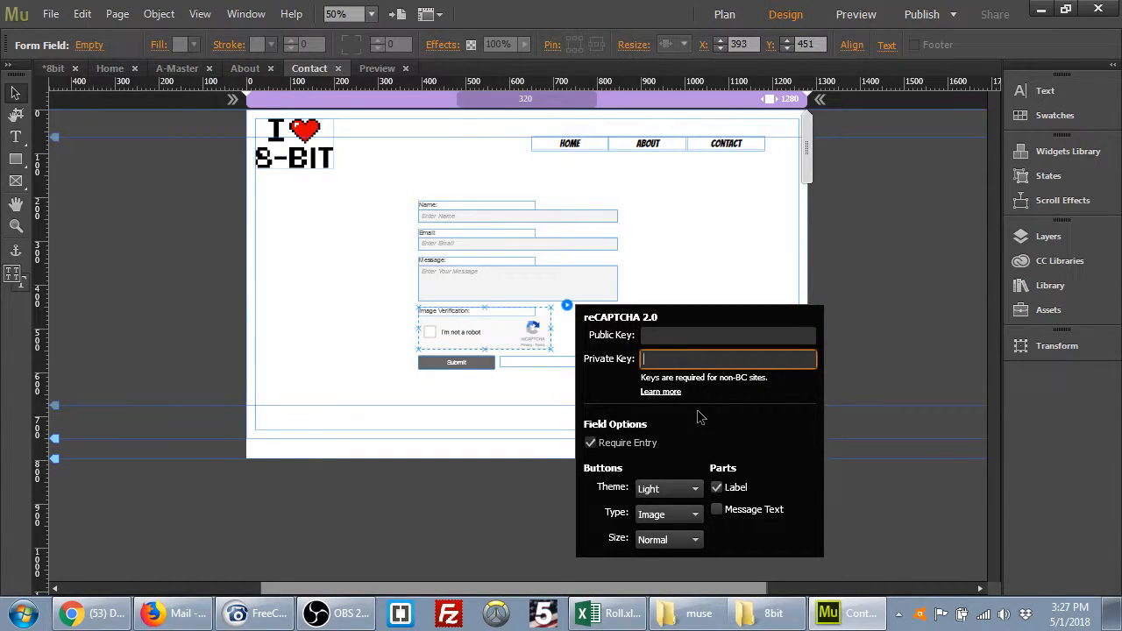
click(567, 306)
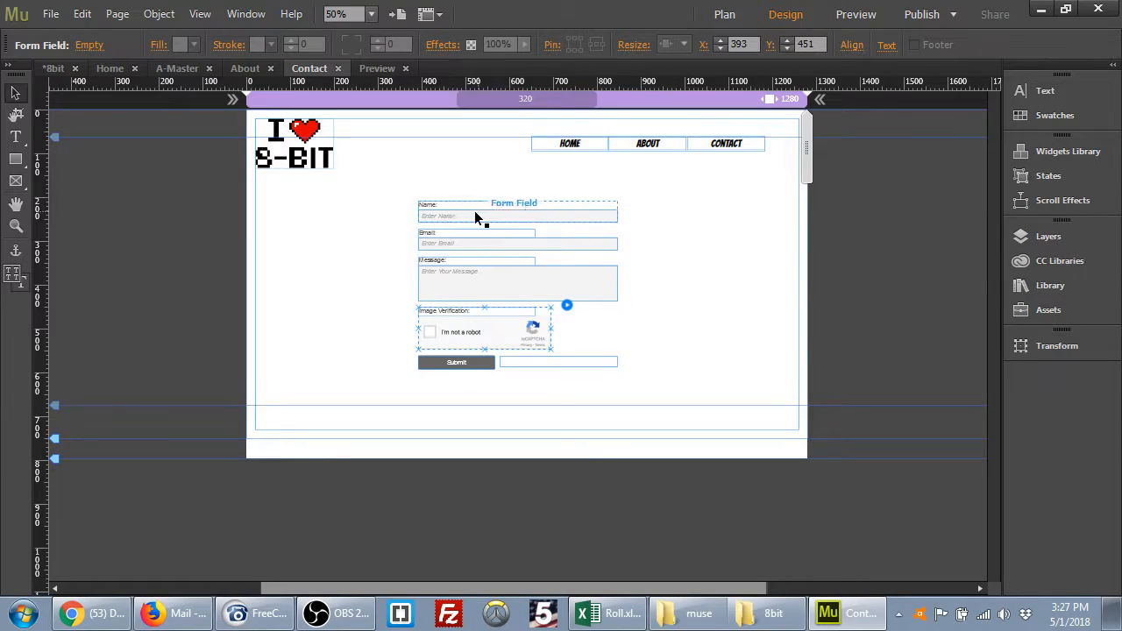
Inspect the Name field's label and prompt text, and review the Name Field Options.
click(428, 205)
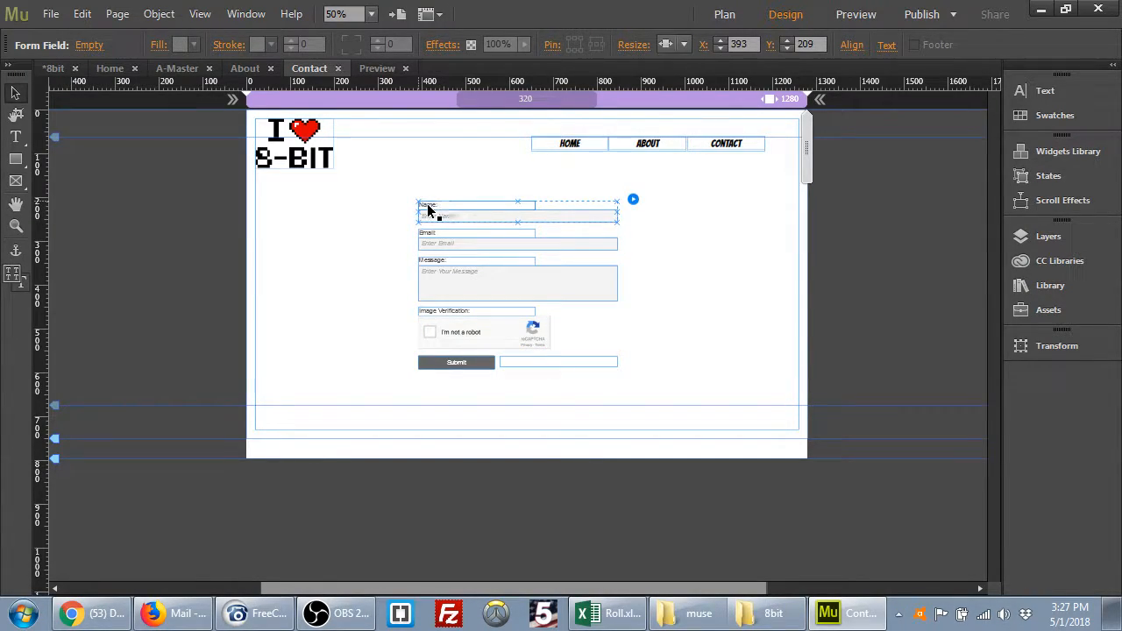
double_click(427, 205)
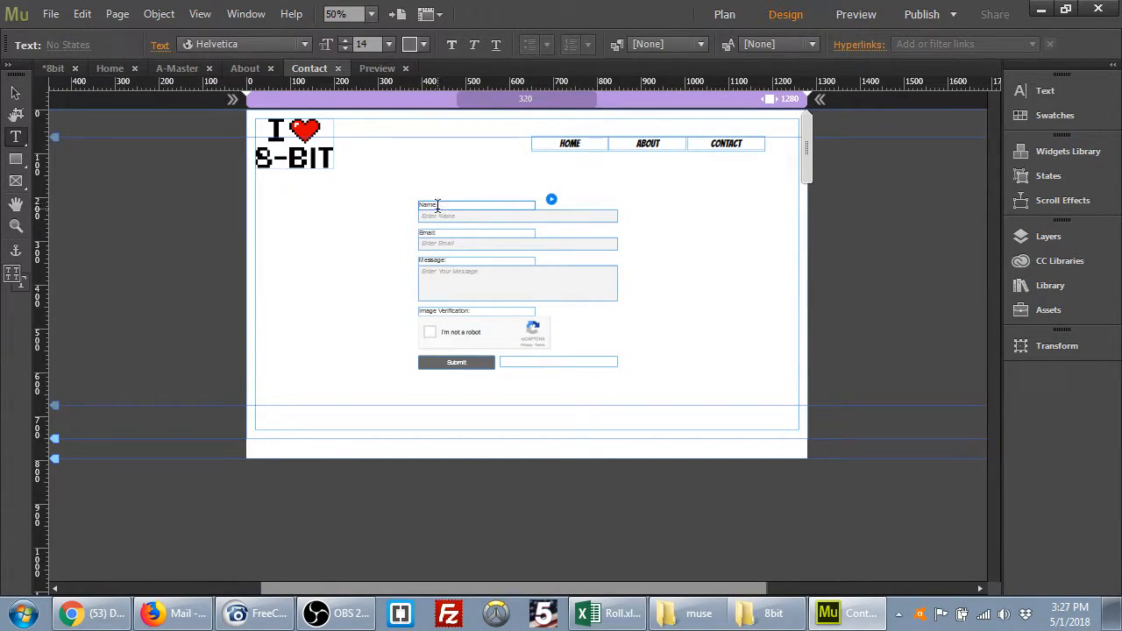
click(459, 216)
click(458, 217)
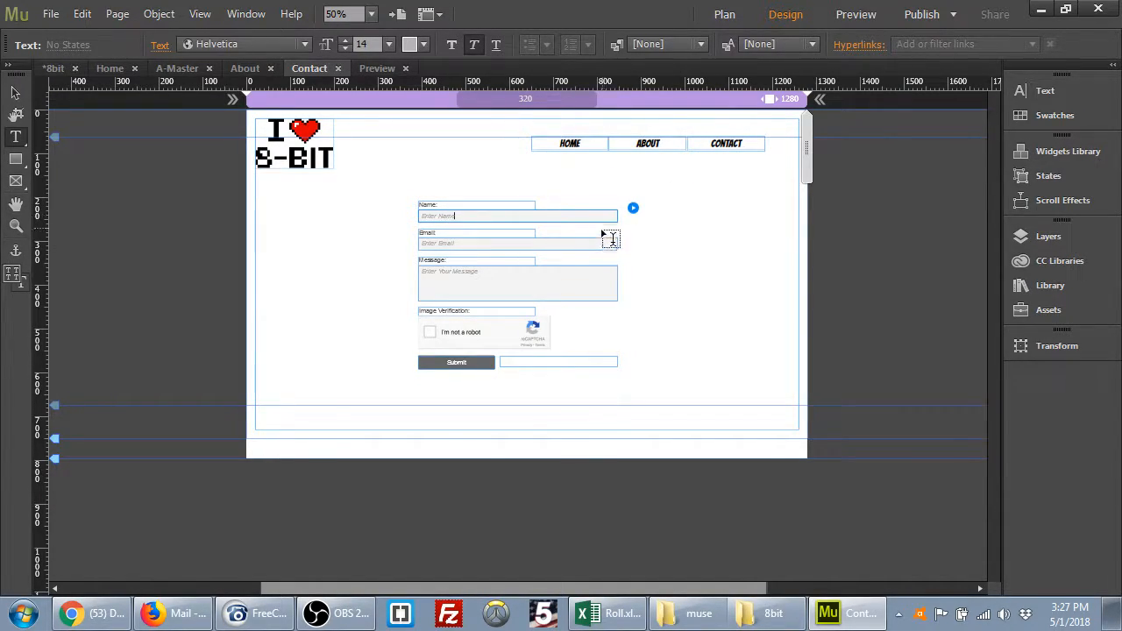
click(633, 208)
key(Escape)
click(632, 210)
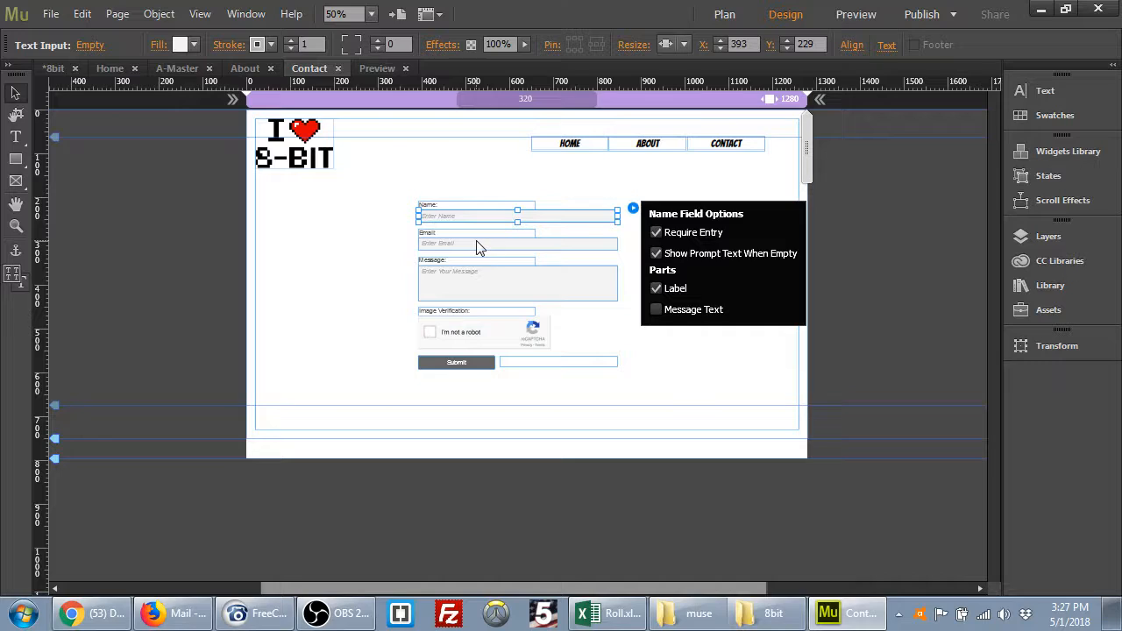
Review the Email Field Options of the contact form and deselect the field.
click(478, 244)
click(634, 228)
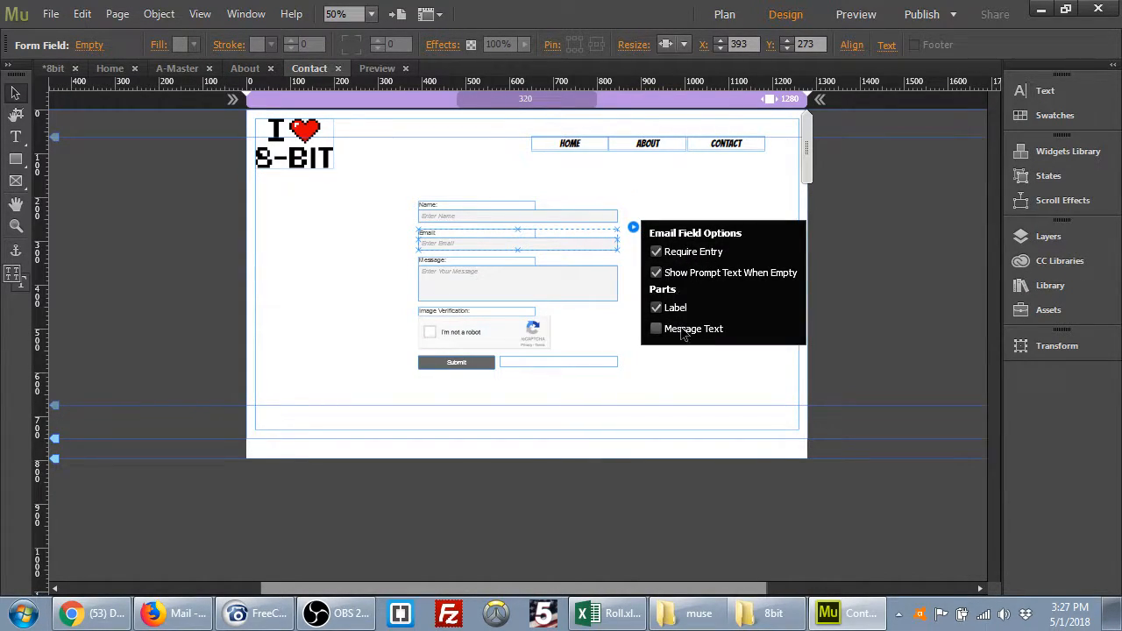
click(369, 325)
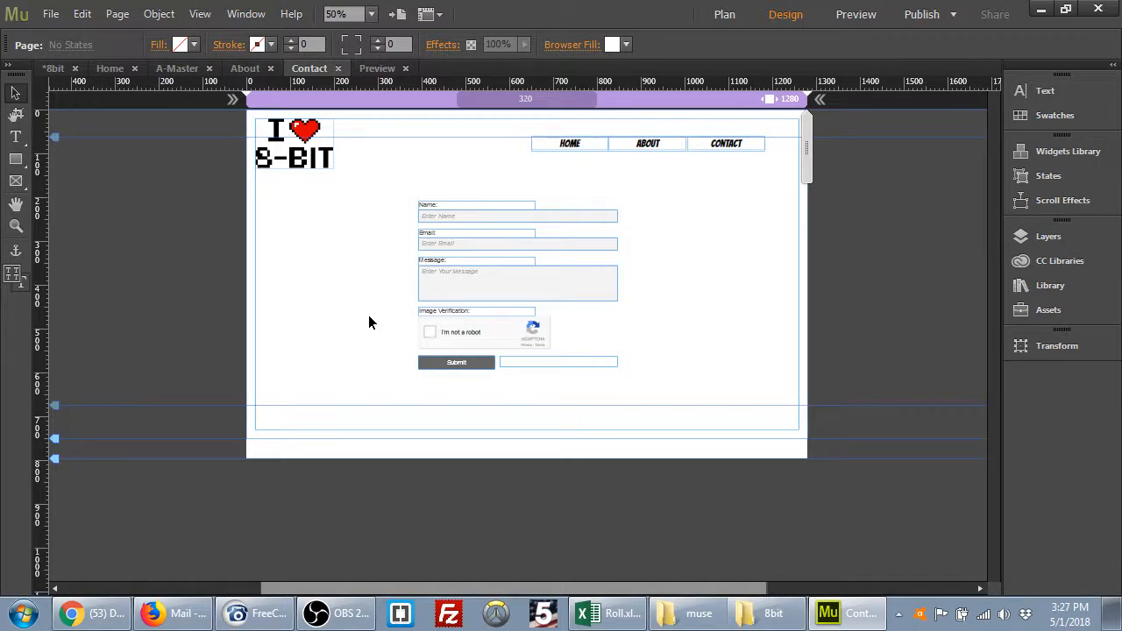
Preview the PayPal, LinkedIn, Google+, Google Maps, Facebook and Adobe Muse Badge widgets among the Social widgets.
click(1026, 161)
click(757, 452)
scroll(796, 428, down, 4)
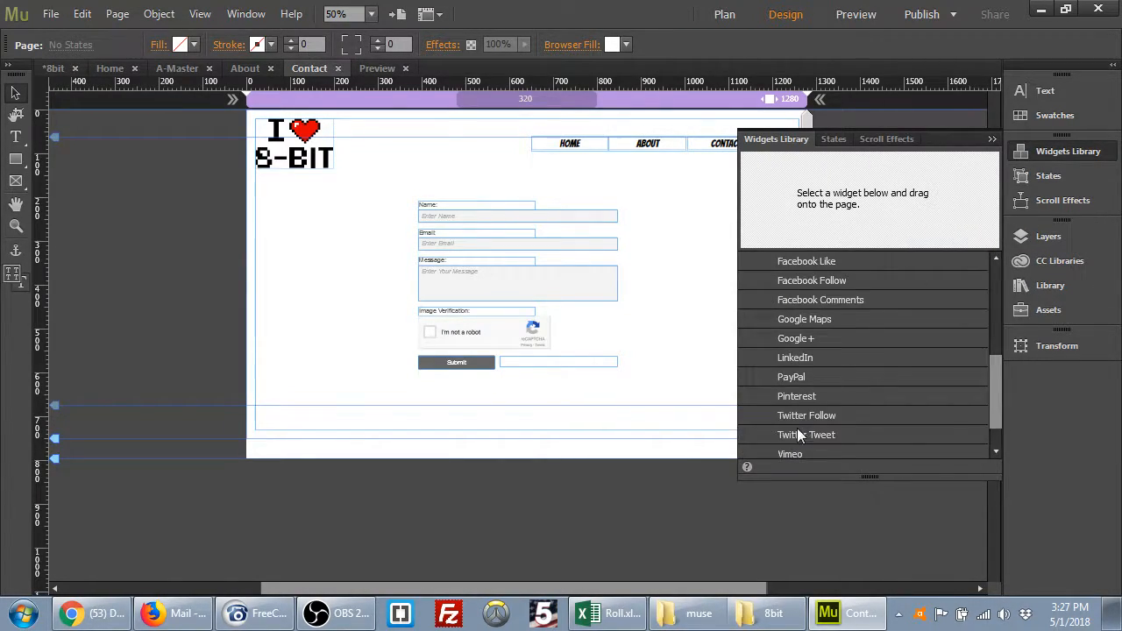
click(794, 376)
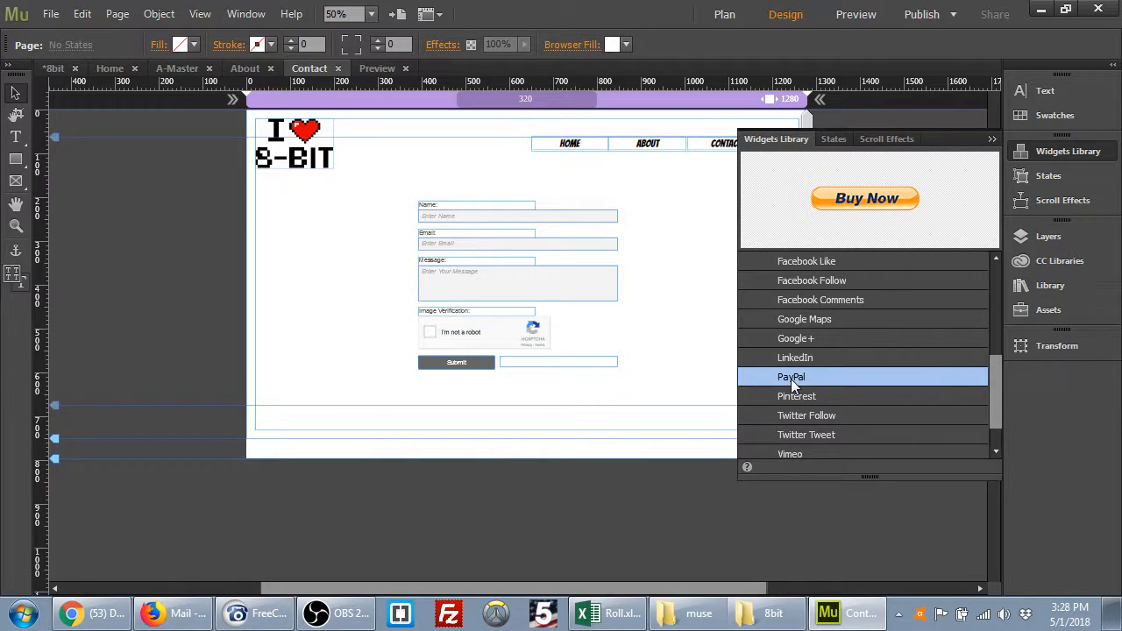
click(793, 355)
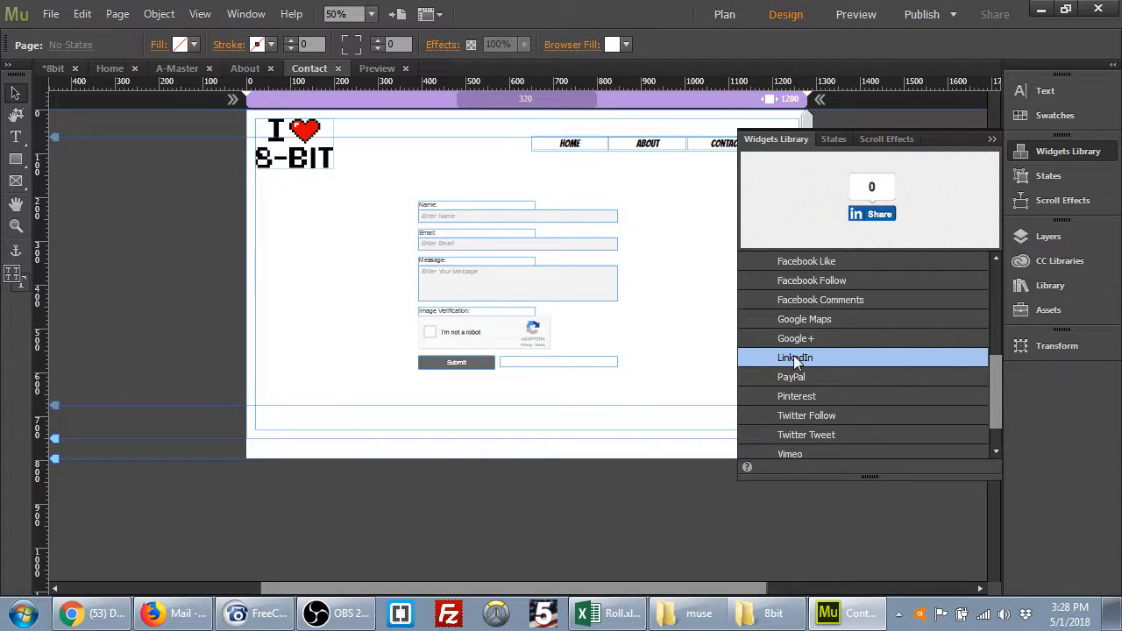
click(805, 340)
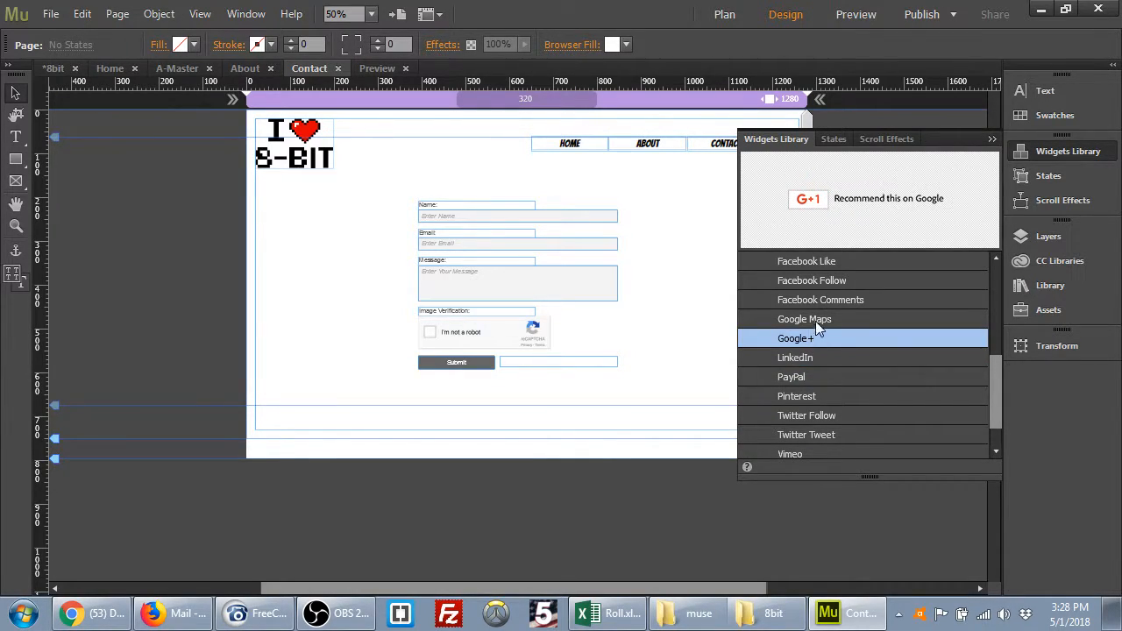
click(815, 321)
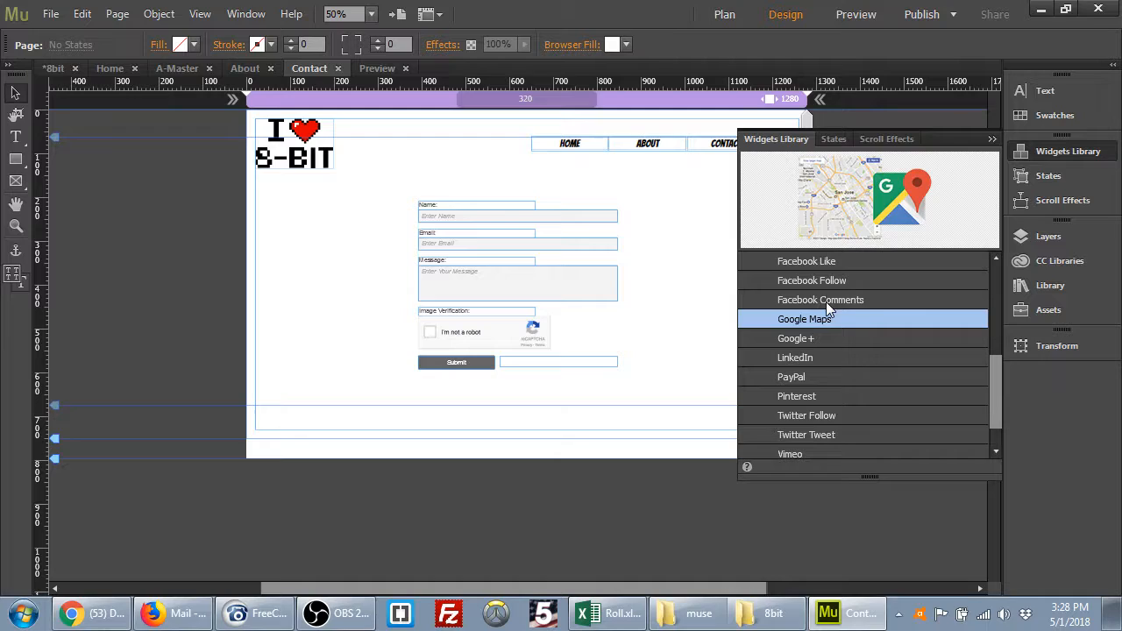
click(825, 301)
scroll(843, 332, up, 1)
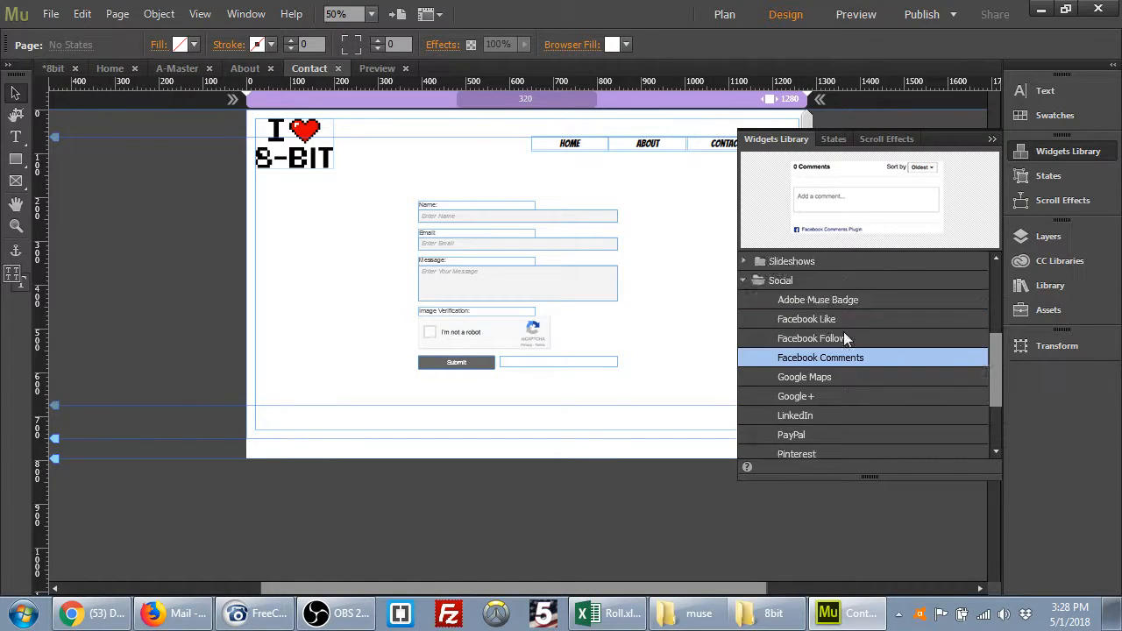
click(842, 340)
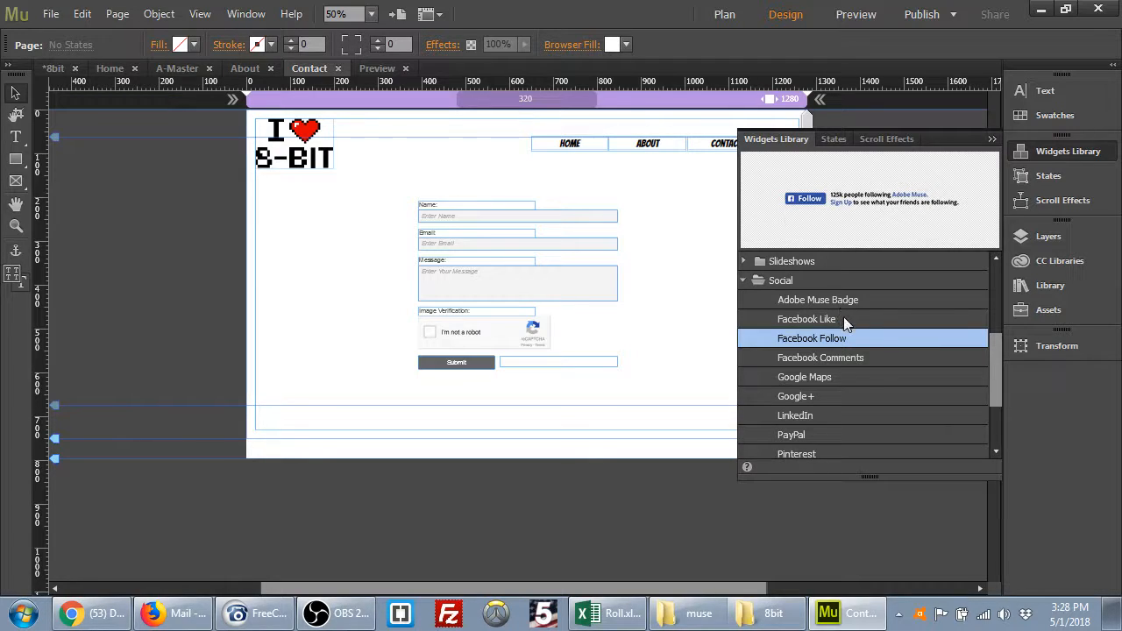
click(843, 319)
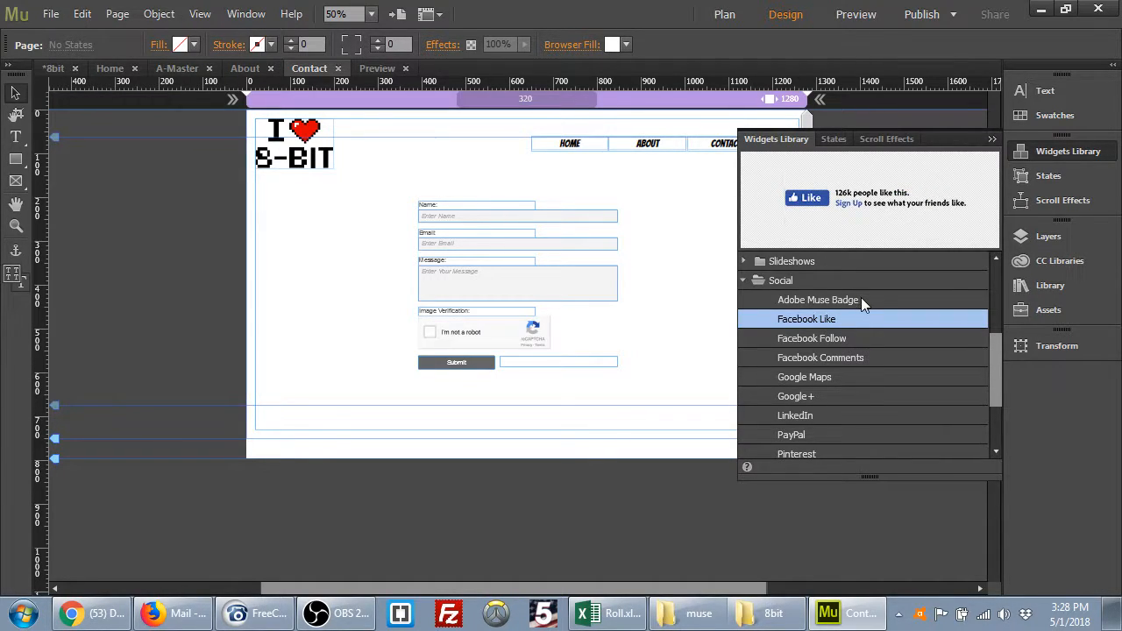
click(861, 300)
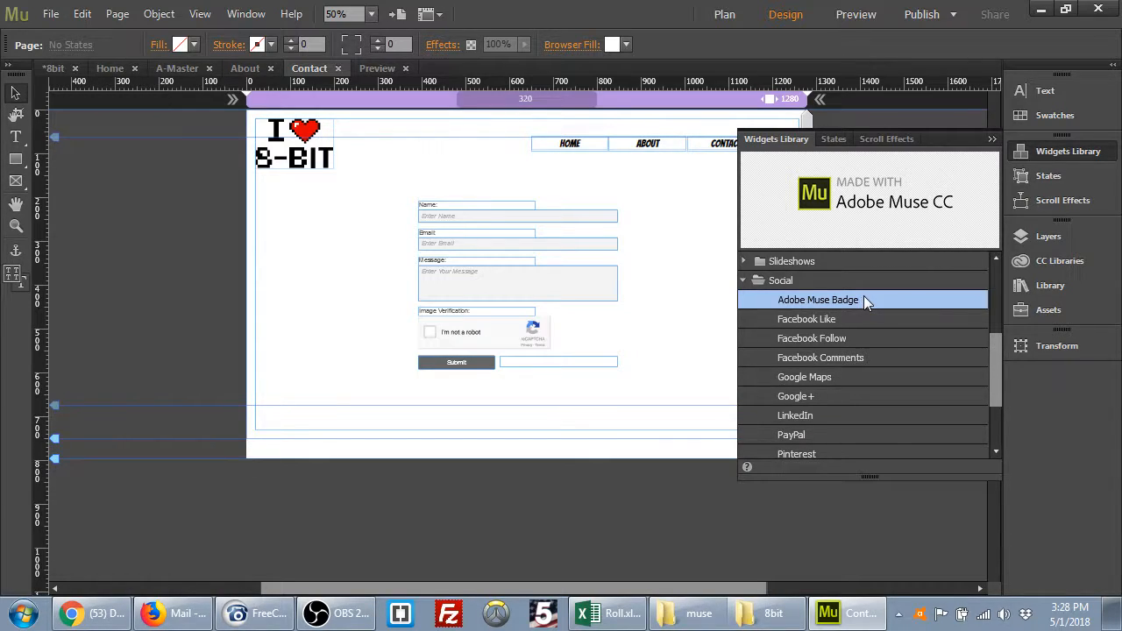
Preview the Pinterest, Twitter Follow, Twitter Tweet, YouTube and Vimeo widgets and look over the rest of the Social set.
scroll(832, 338, down, 1)
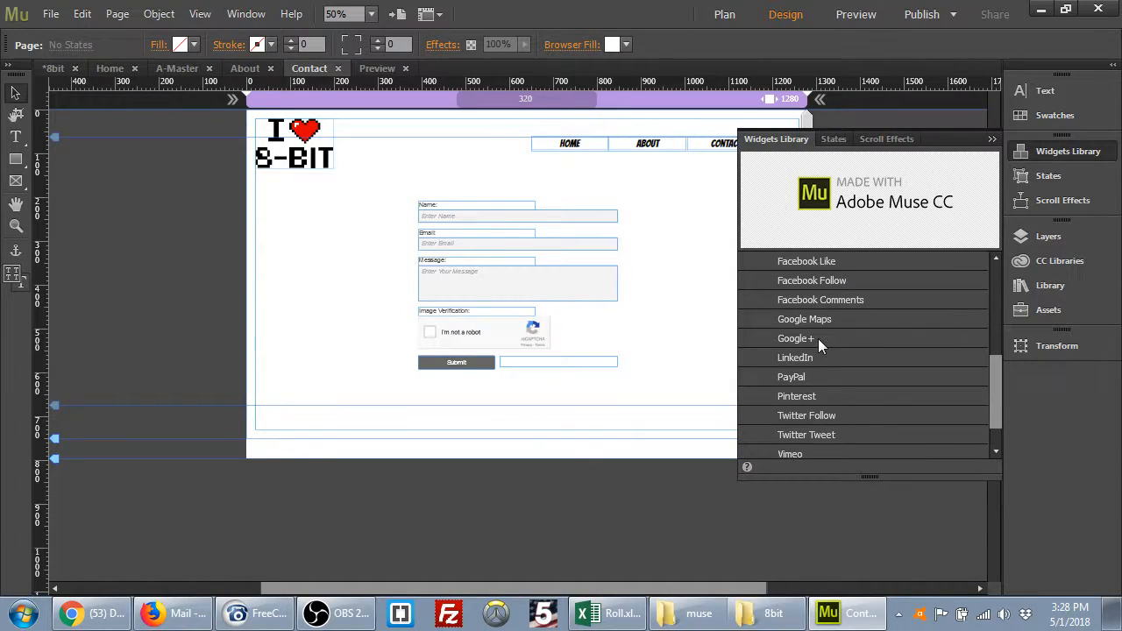
click(818, 338)
click(824, 375)
click(833, 396)
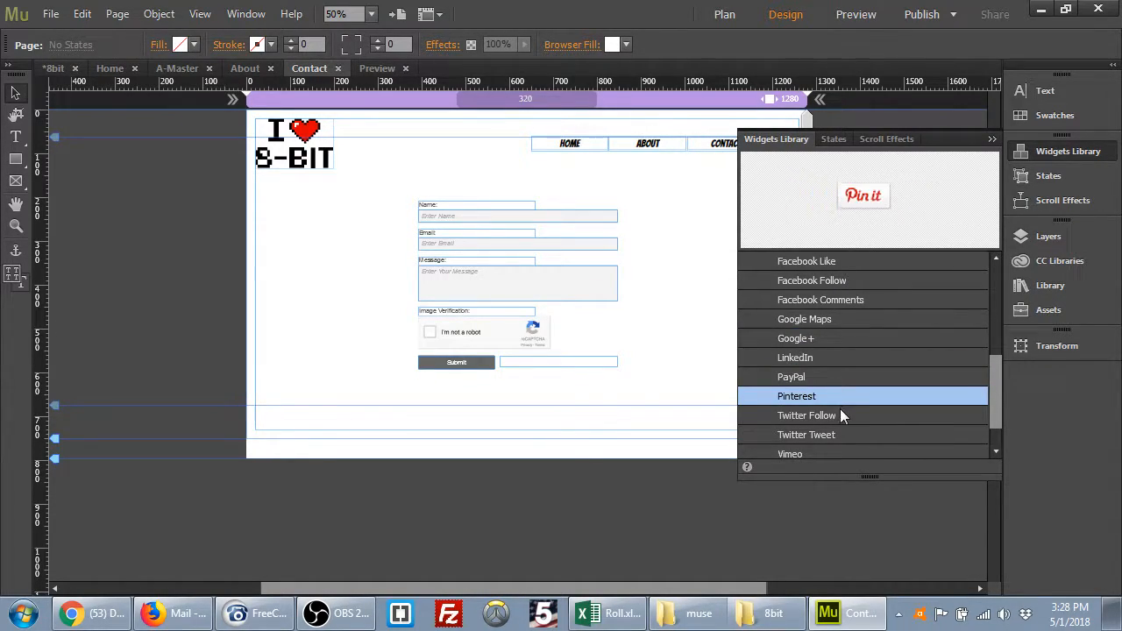
click(837, 413)
click(837, 435)
scroll(837, 433, down, 1)
click(821, 429)
click(820, 419)
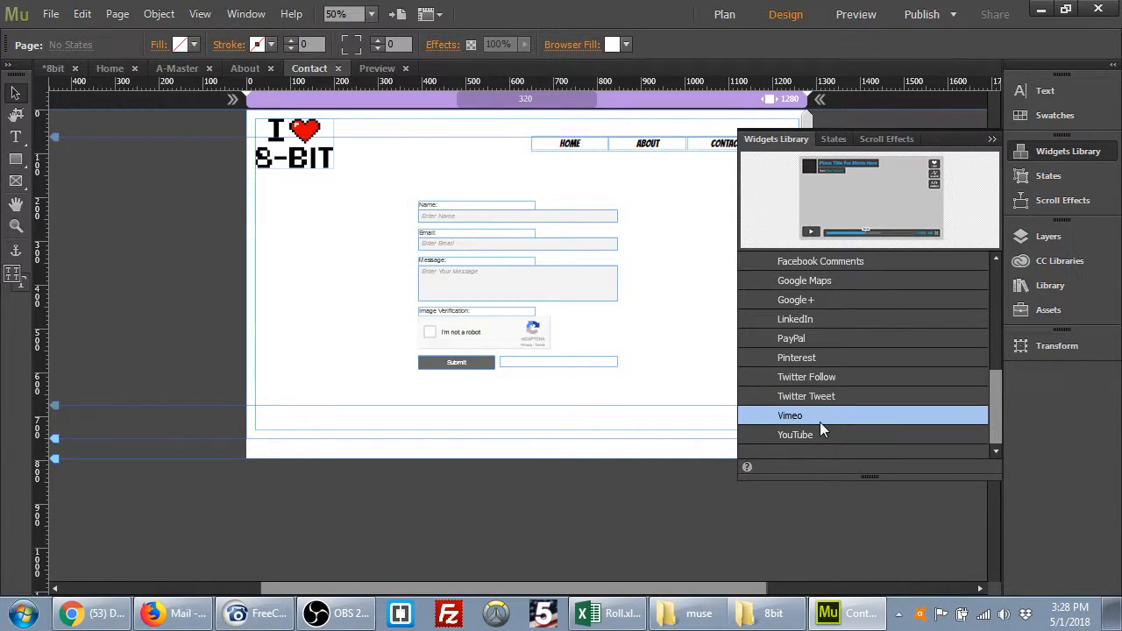
scroll(820, 422, up, 3)
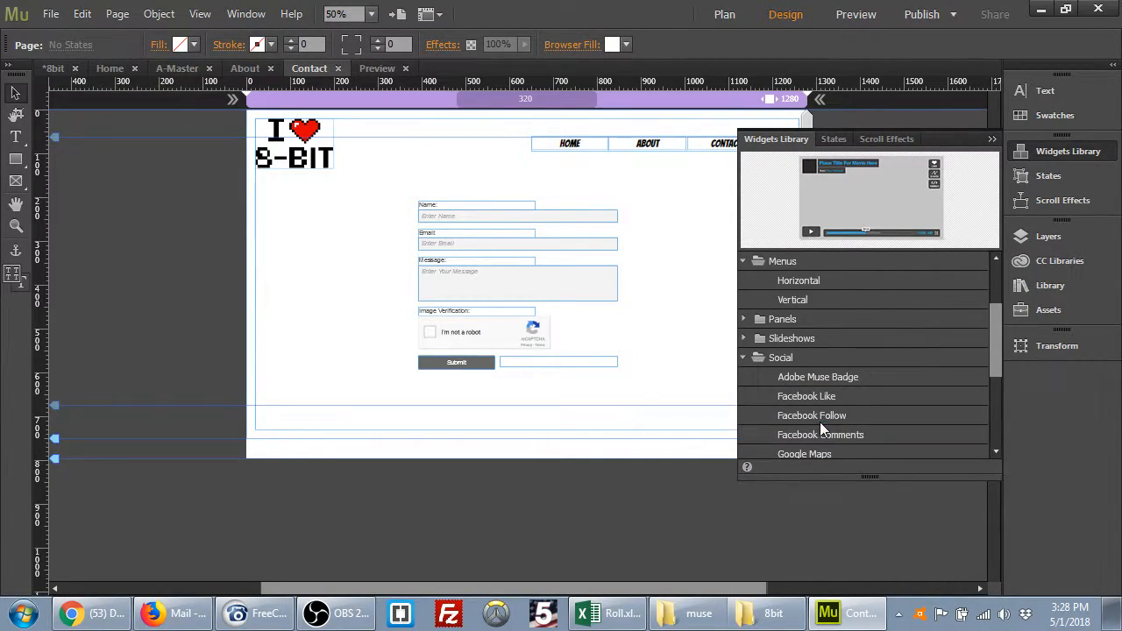
scroll(820, 421, down, 1)
scroll(820, 422, down, 3)
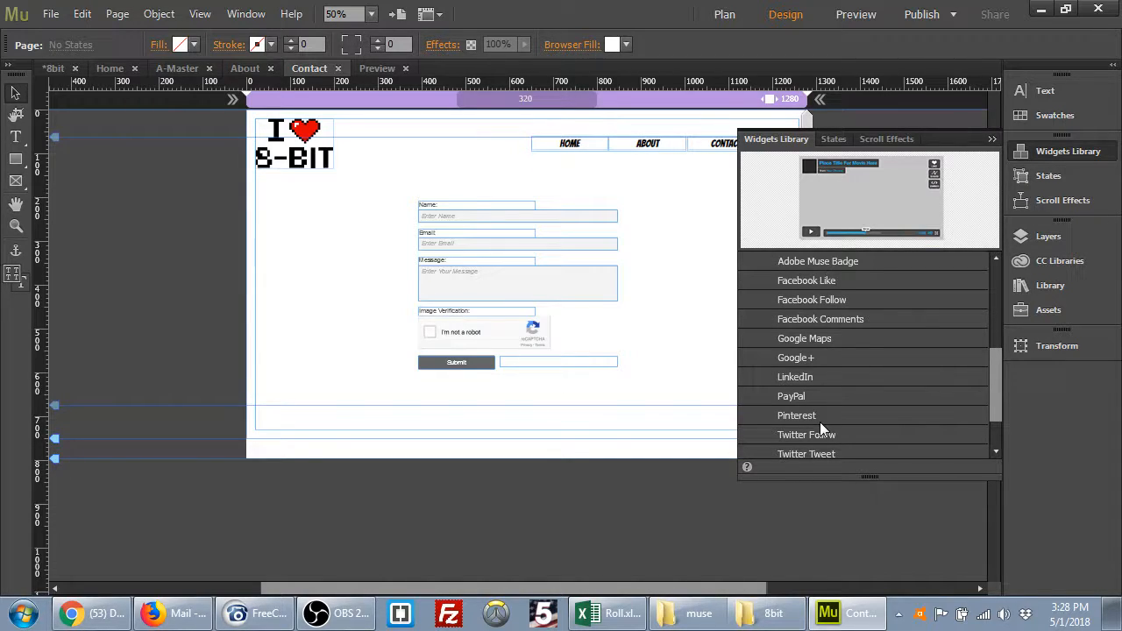
scroll(819, 421, up, 2)
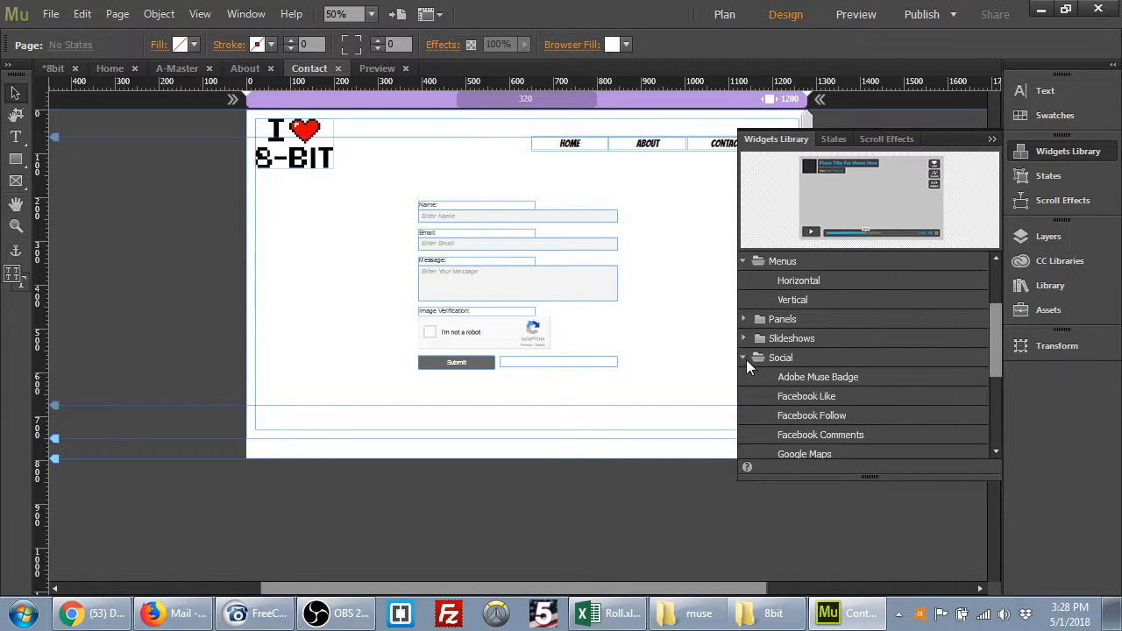
Place a Facebook Like widget on the Contact page, below and to the right of the form's Submit row.
click(817, 375)
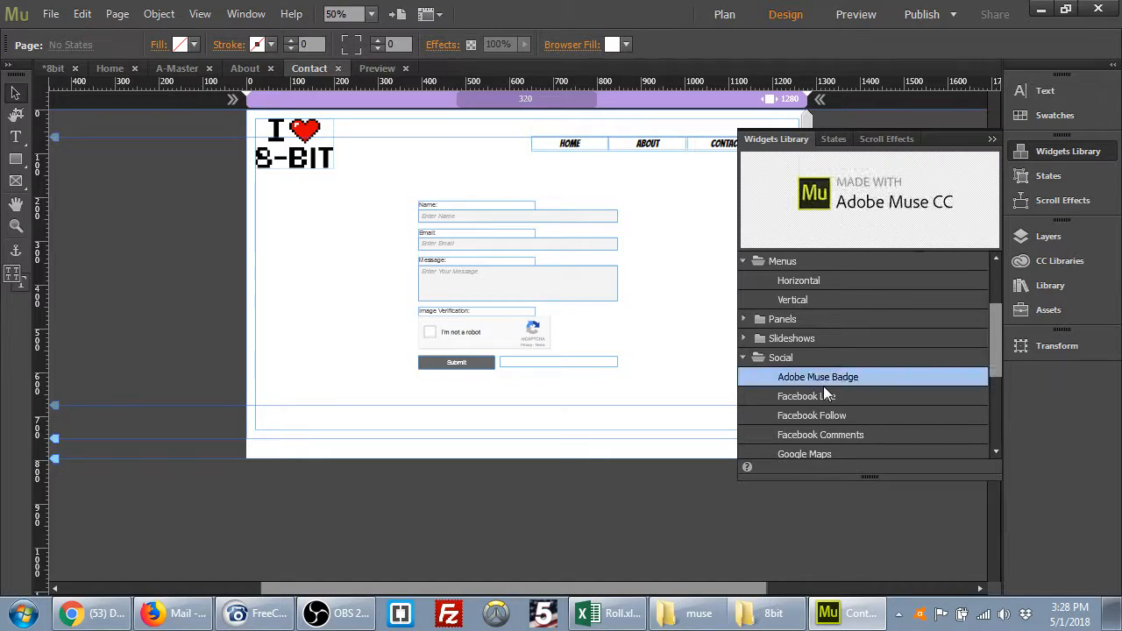
click(830, 397)
drag(824, 400, 612, 390)
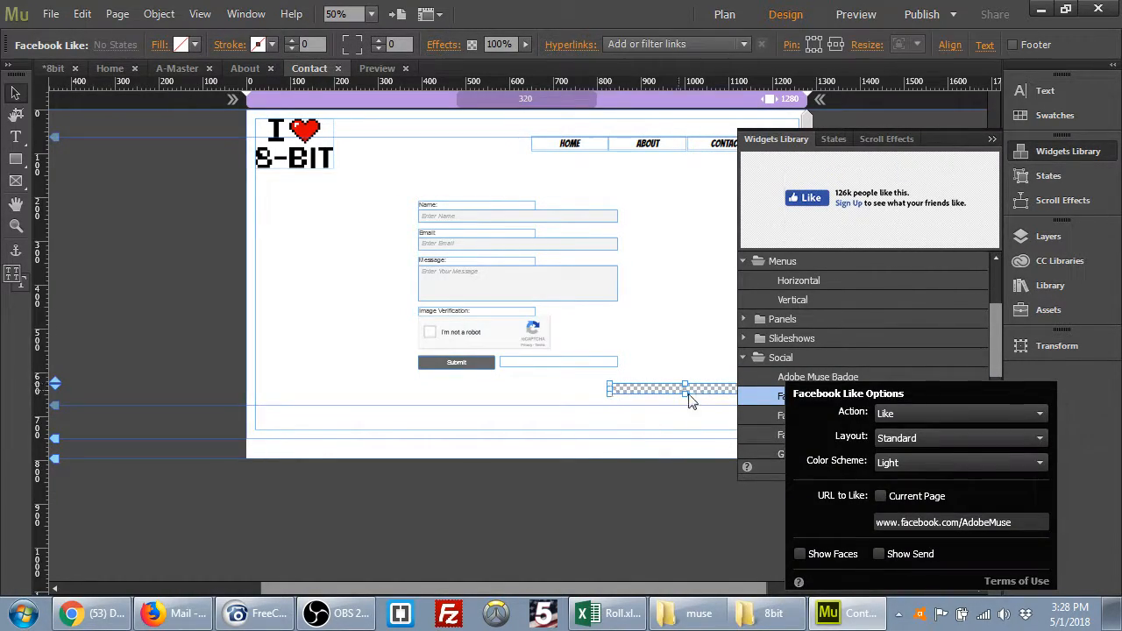
click(990, 142)
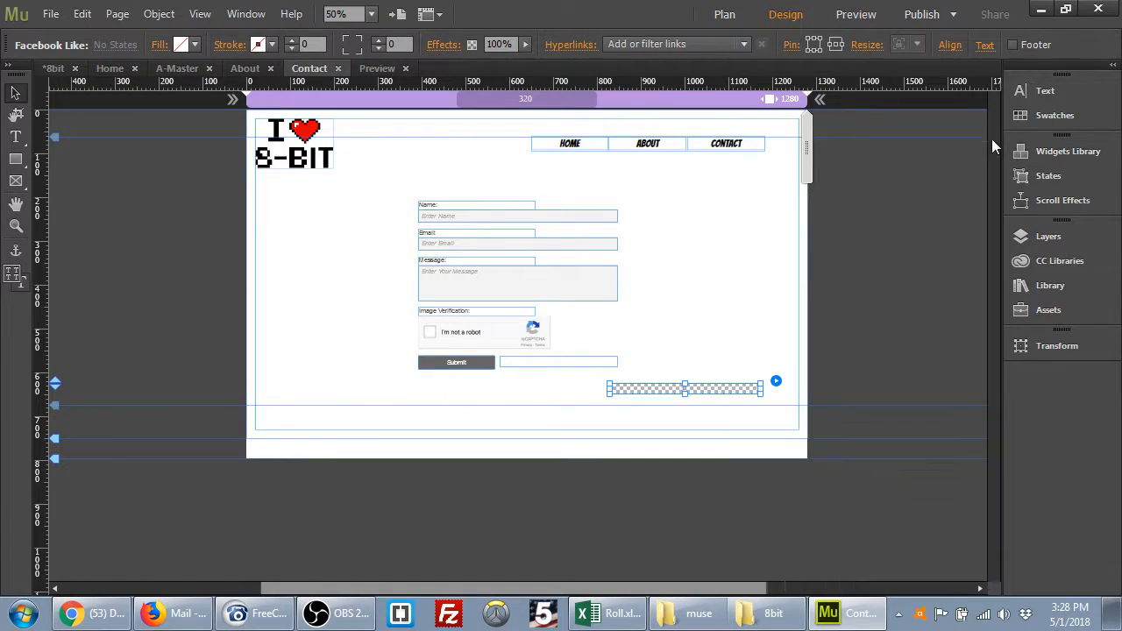
Open the Facebook Like widget's options and examine its Action choices, keeping Like.
click(776, 382)
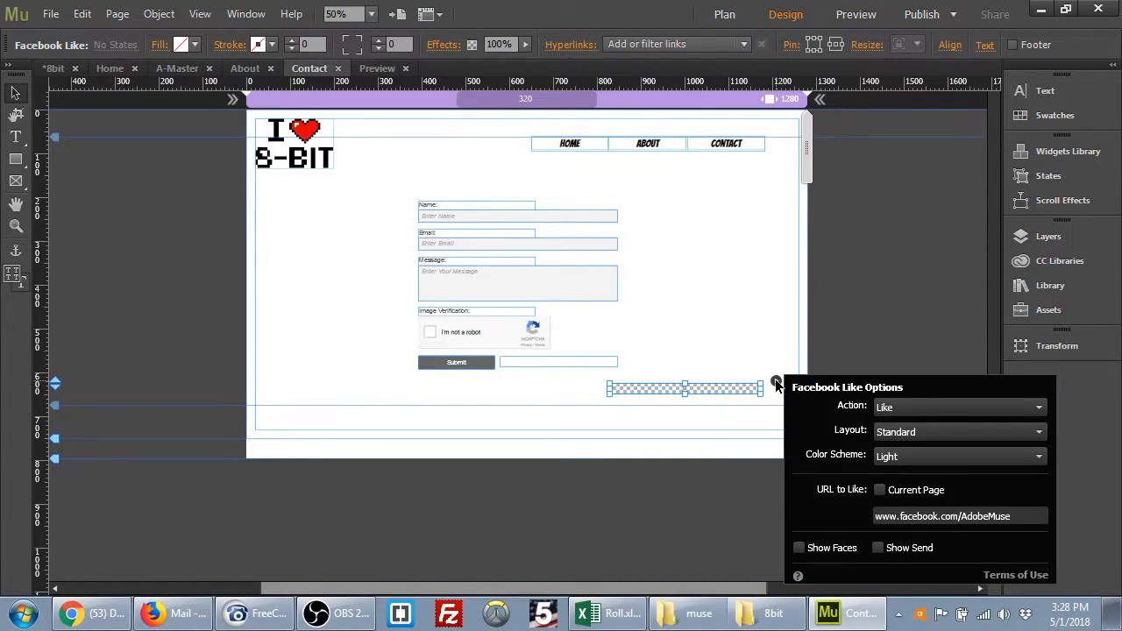
click(916, 408)
click(917, 409)
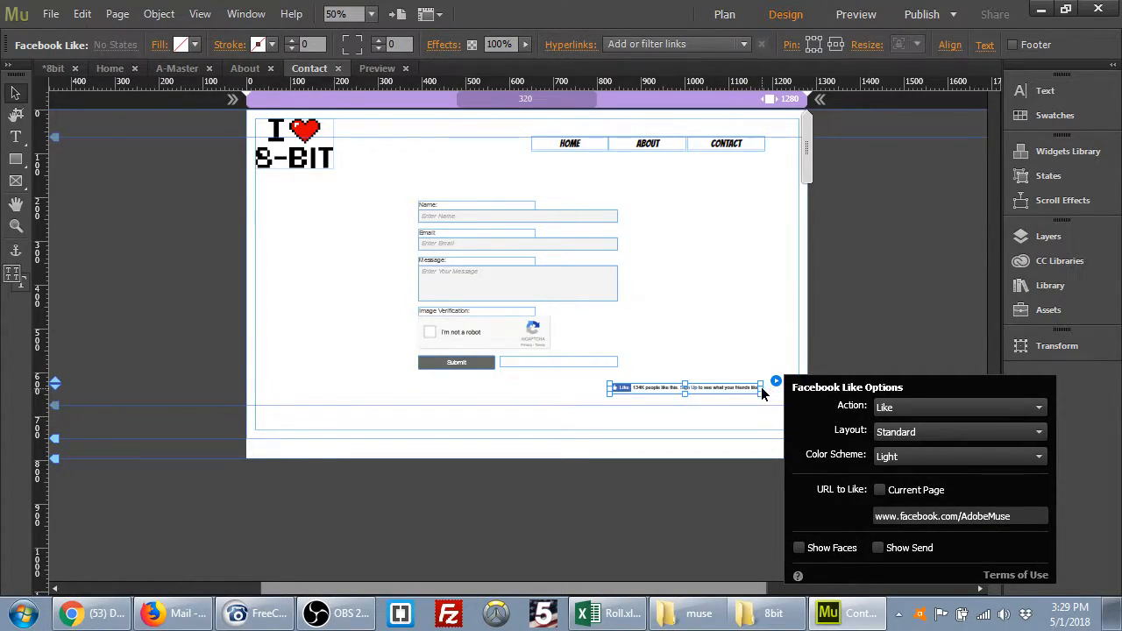
Delete the Facebook Like widget from the Contact page.
click(712, 433)
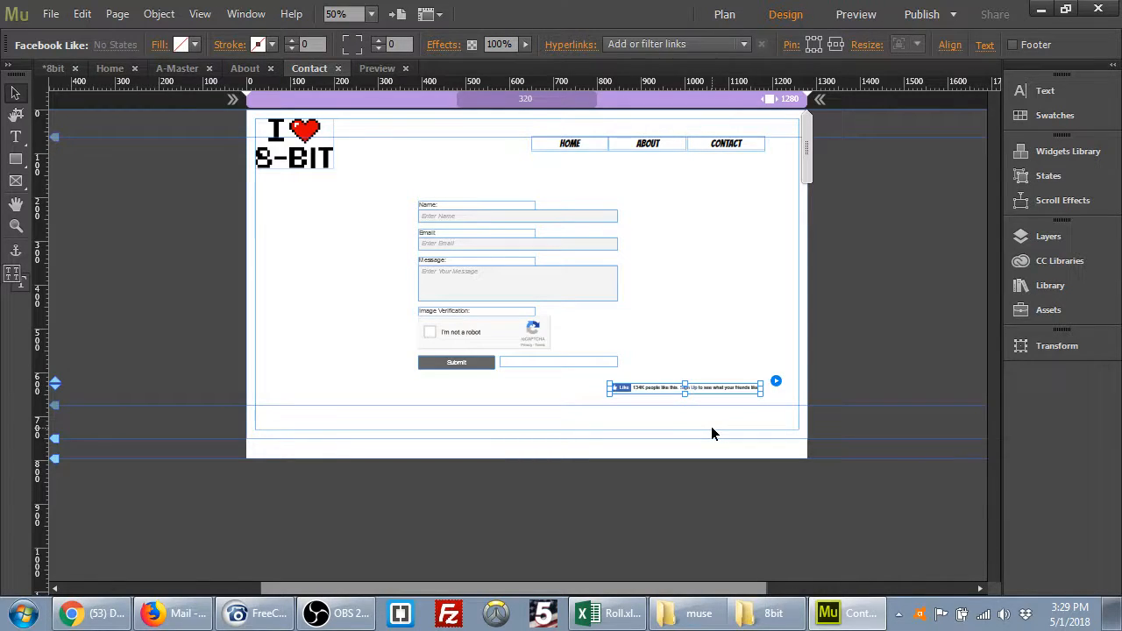
key(Delete)
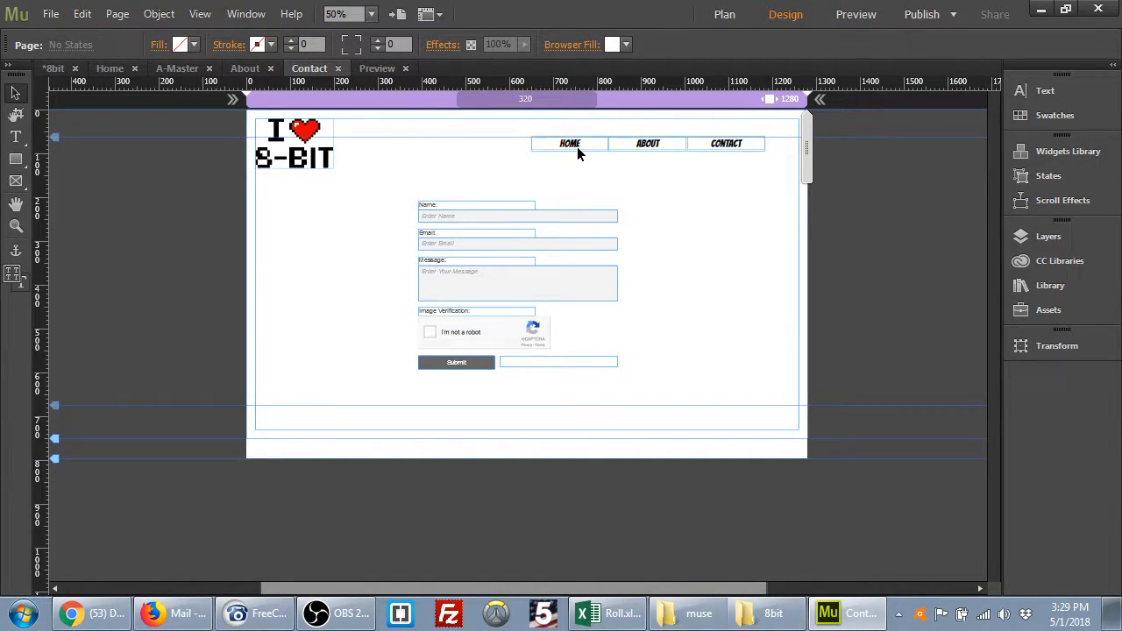
Open the contact form's options and examine the page and file choices available for After Sending.
click(608, 295)
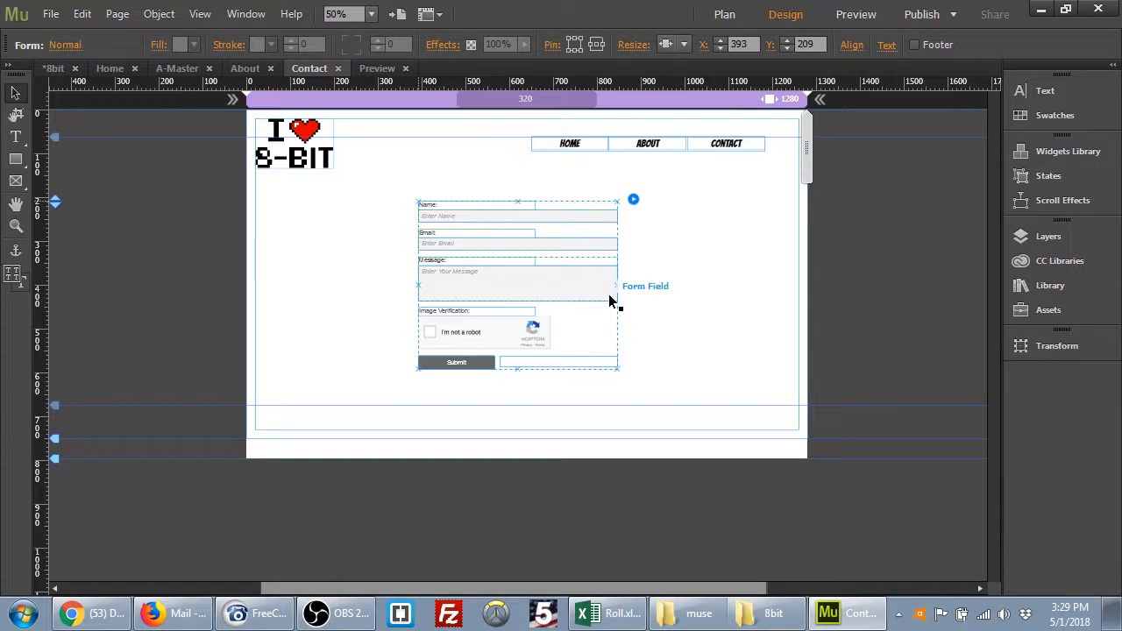
click(633, 202)
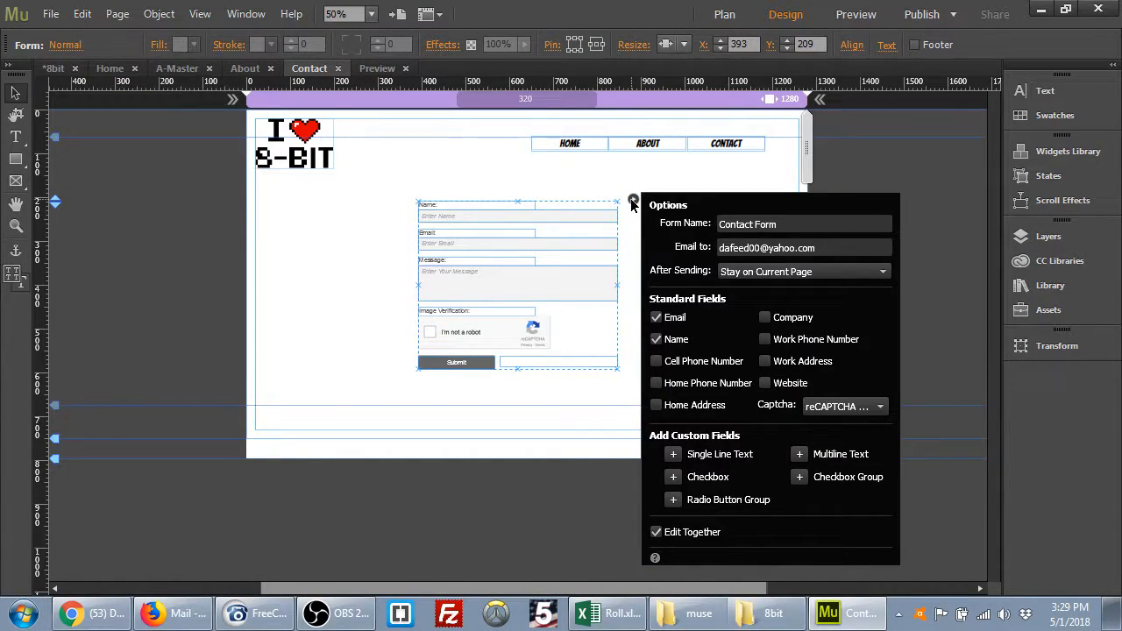
click(598, 338)
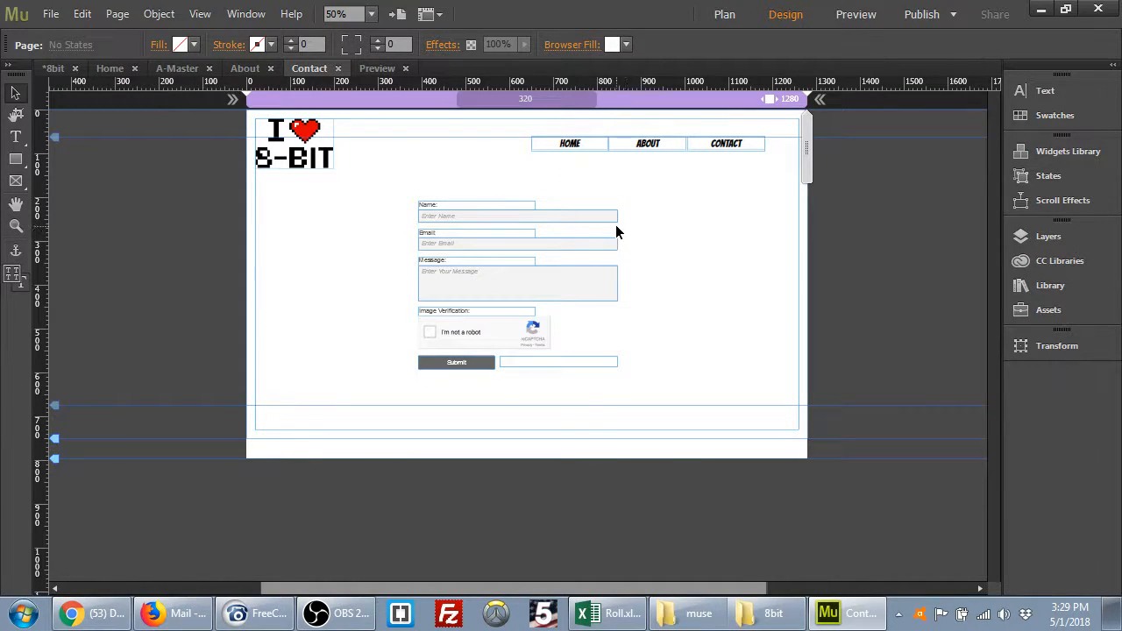
click(612, 361)
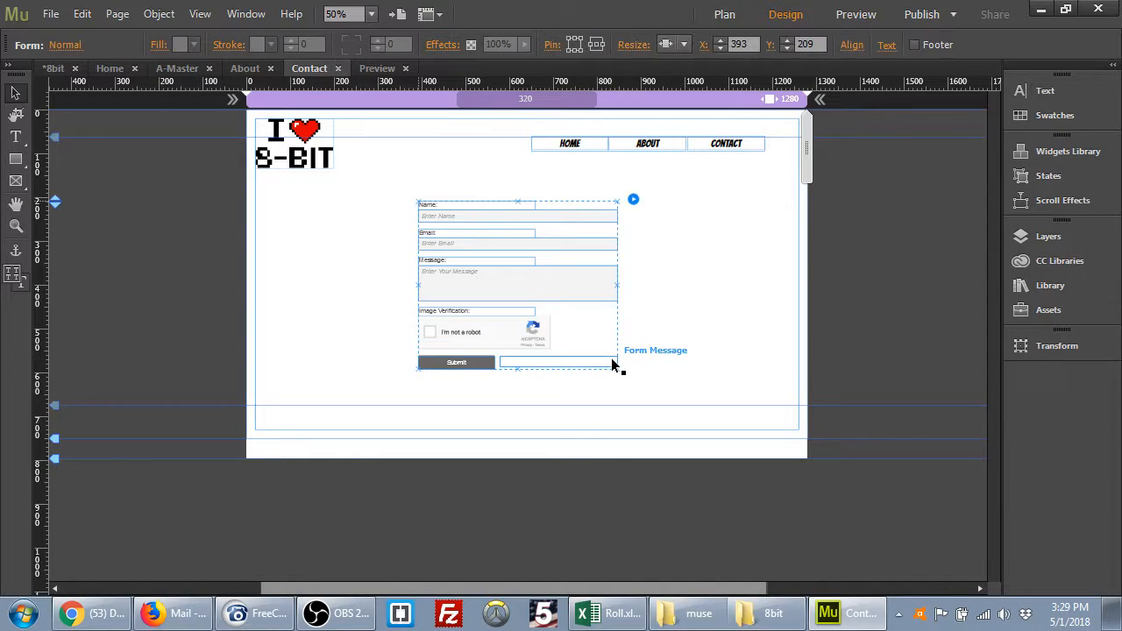
click(632, 200)
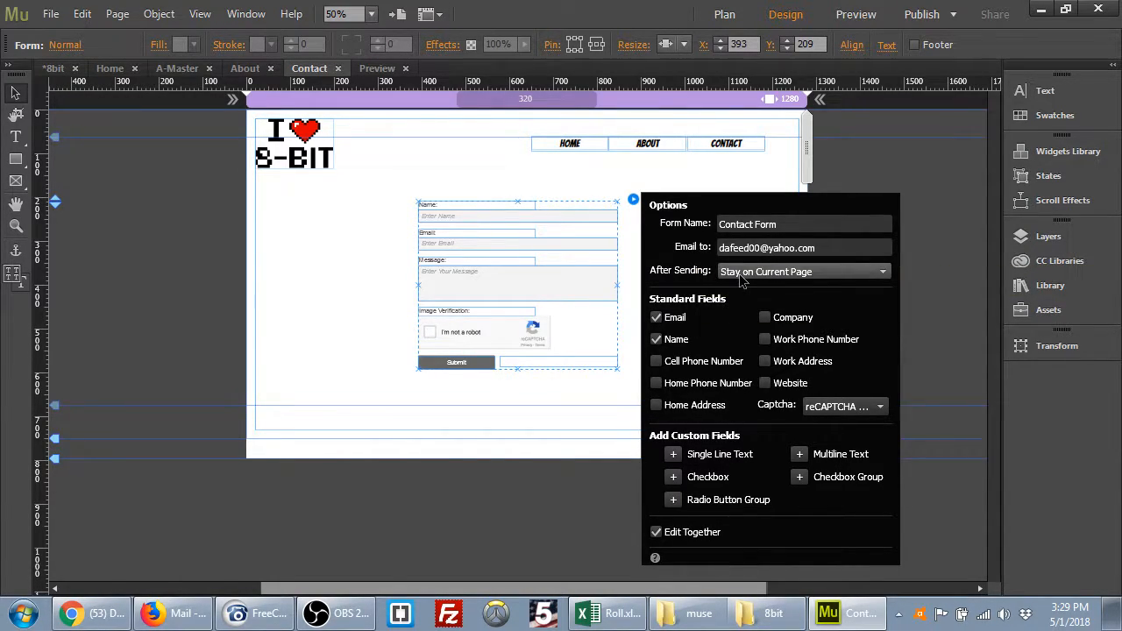
click(741, 274)
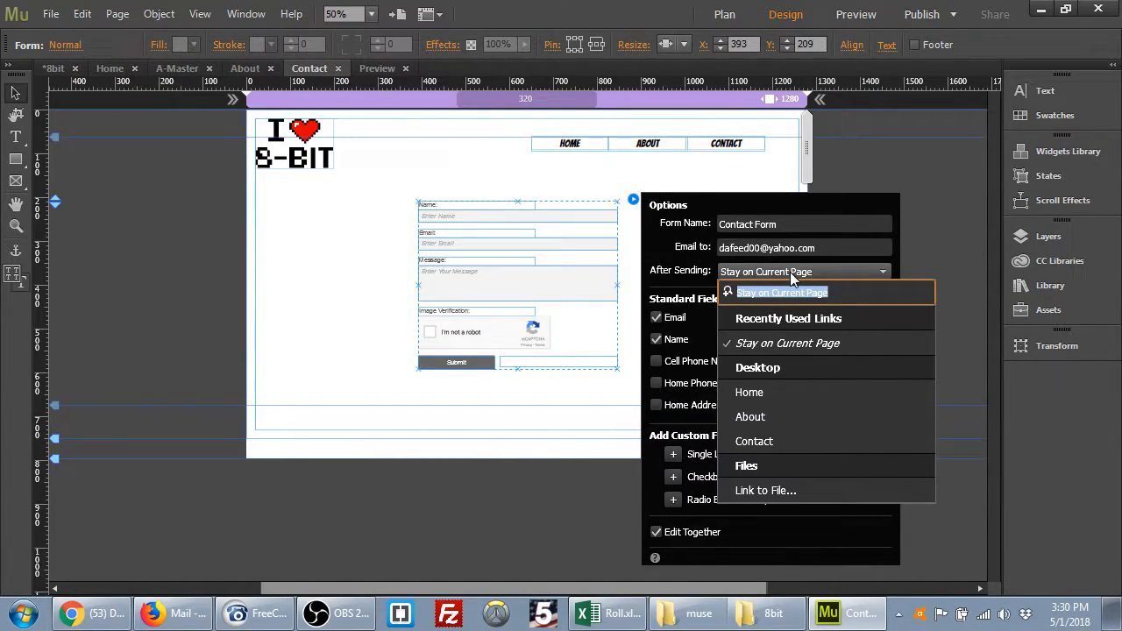
Add the Cell Phone Number, Home Phone Number and Home Address standard fields to the contact form.
click(692, 289)
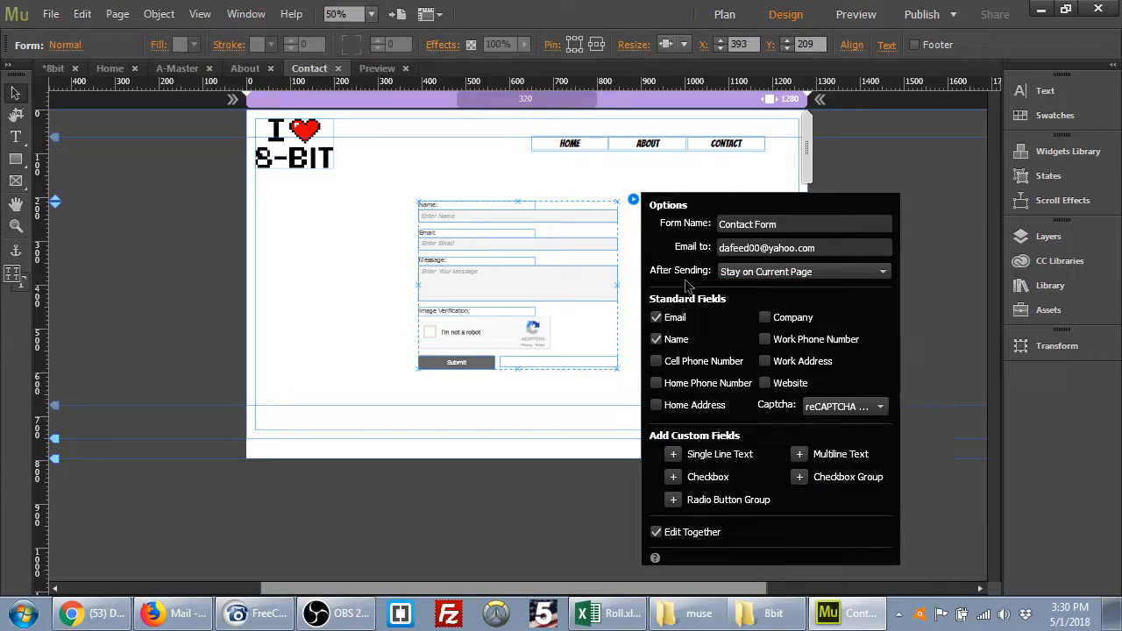
click(657, 362)
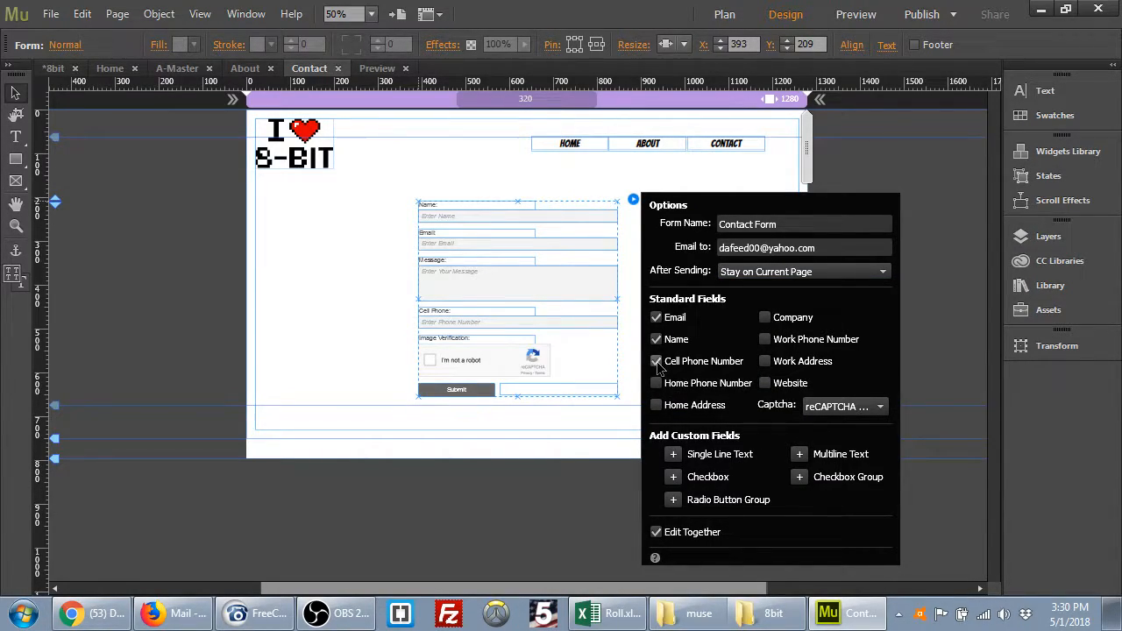
click(656, 383)
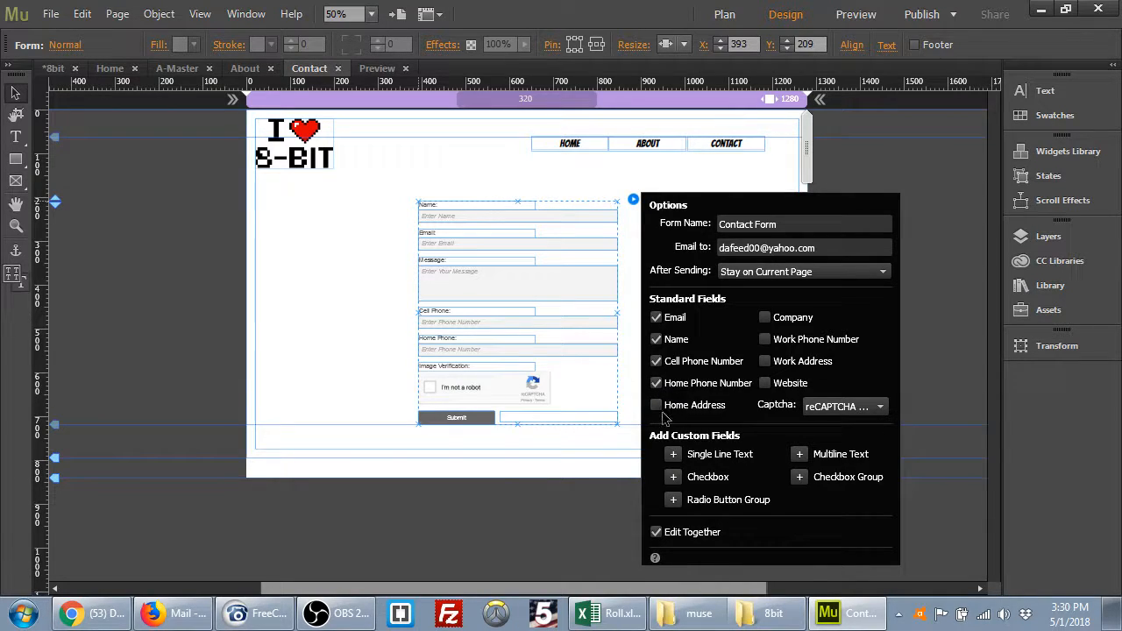
click(657, 405)
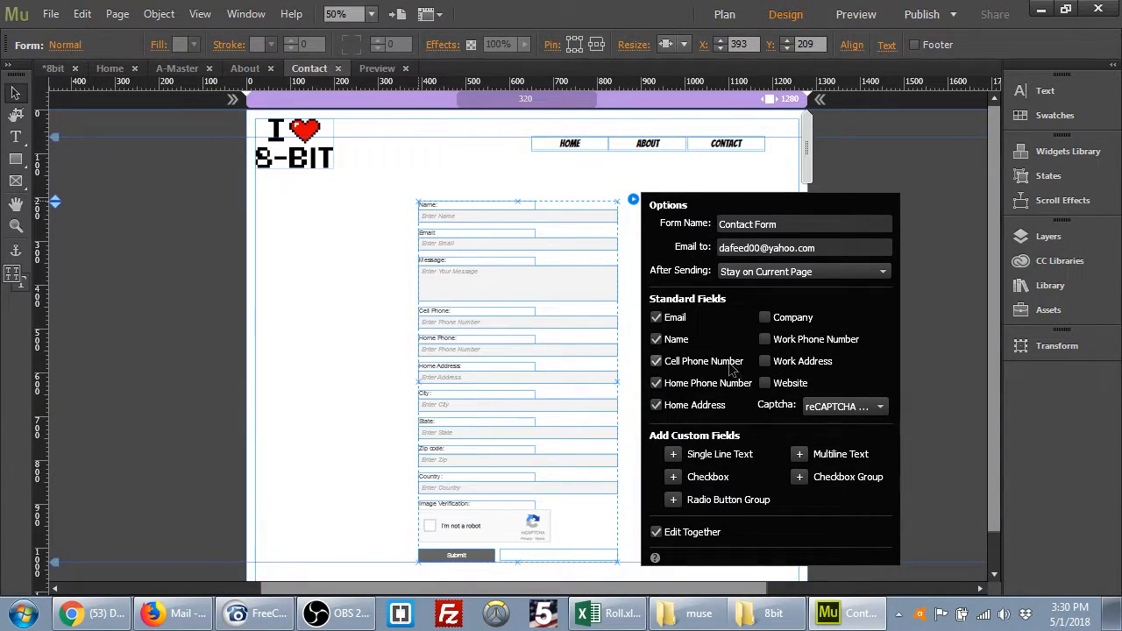
Add the Company, Work Phone Number, Work Address and Website standard fields to the contact form.
click(764, 317)
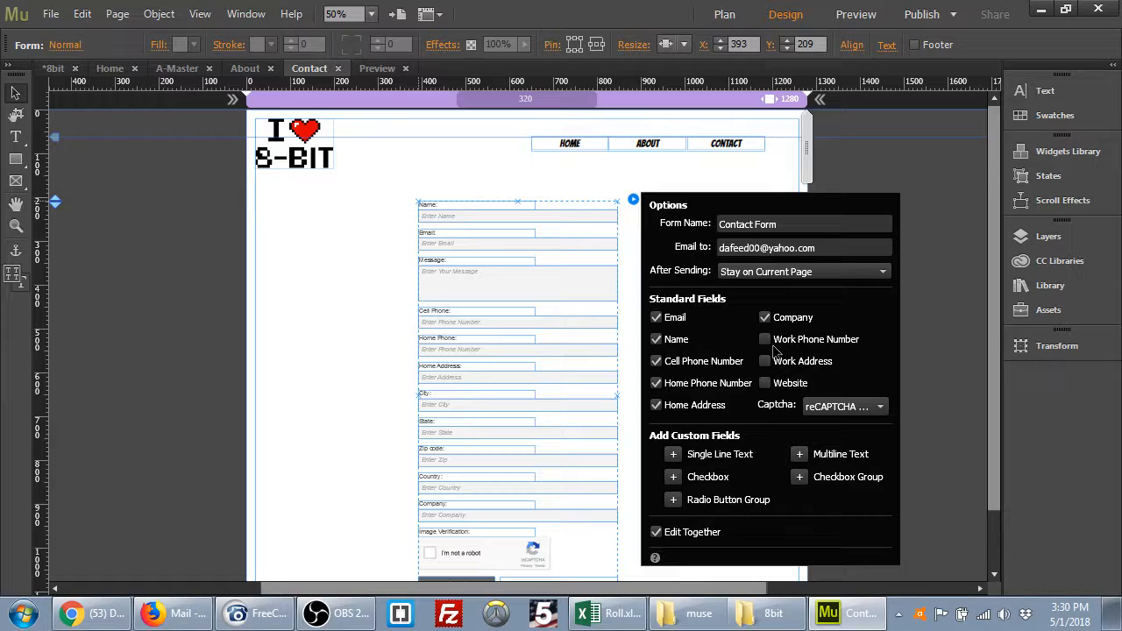
click(765, 340)
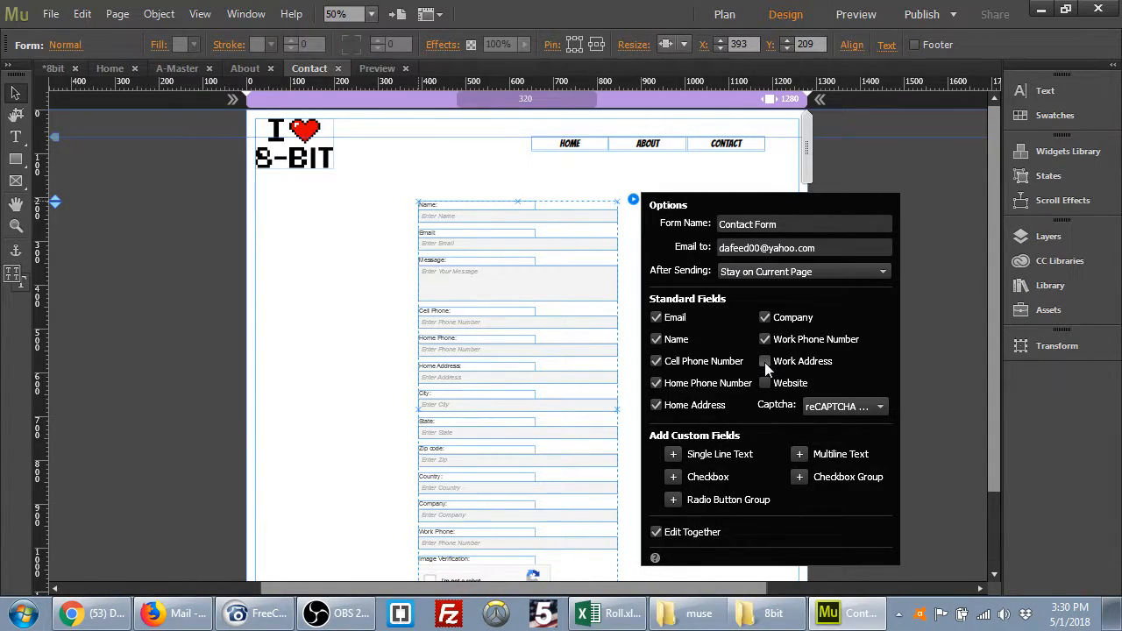
click(764, 361)
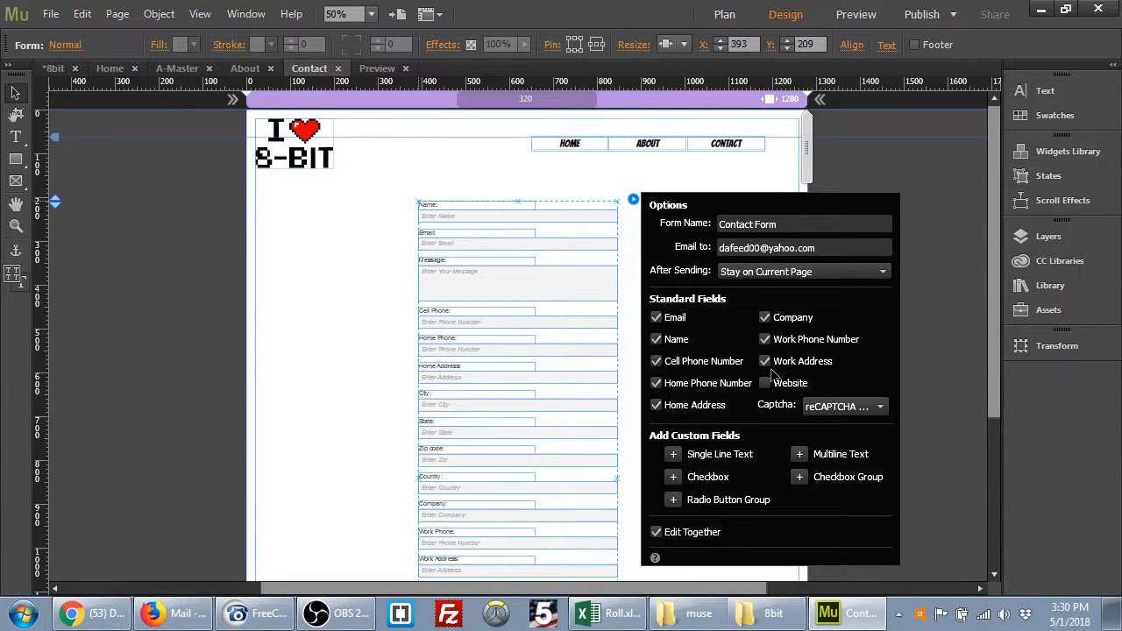
click(769, 390)
Remove the Company, Work Phone Number, Work Address and Website fields from the contact form.
click(764, 317)
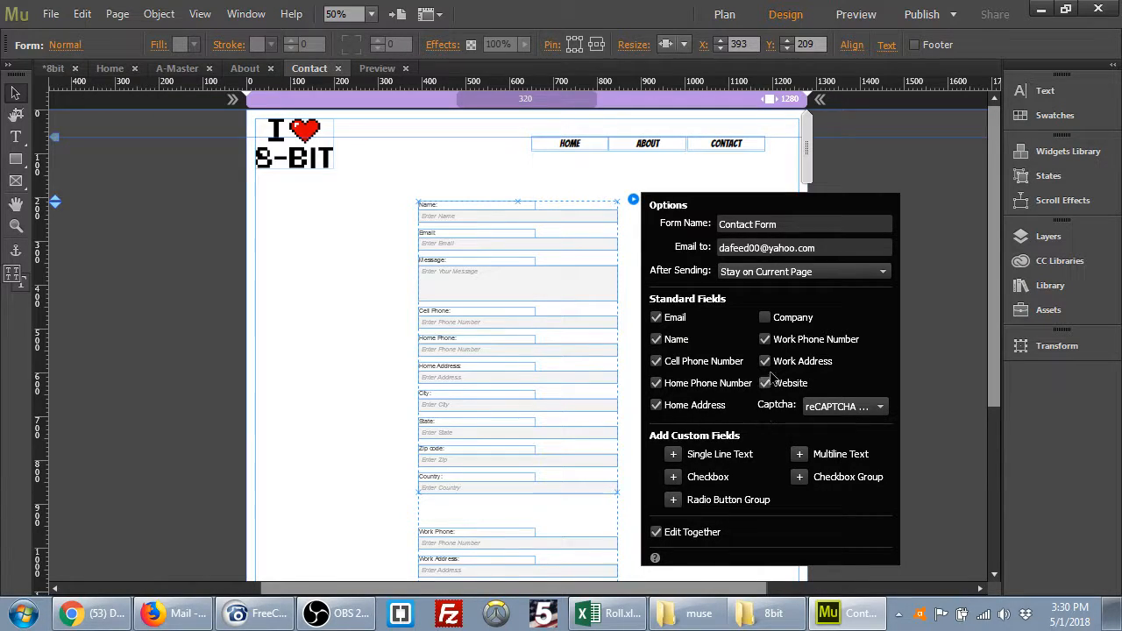
click(764, 339)
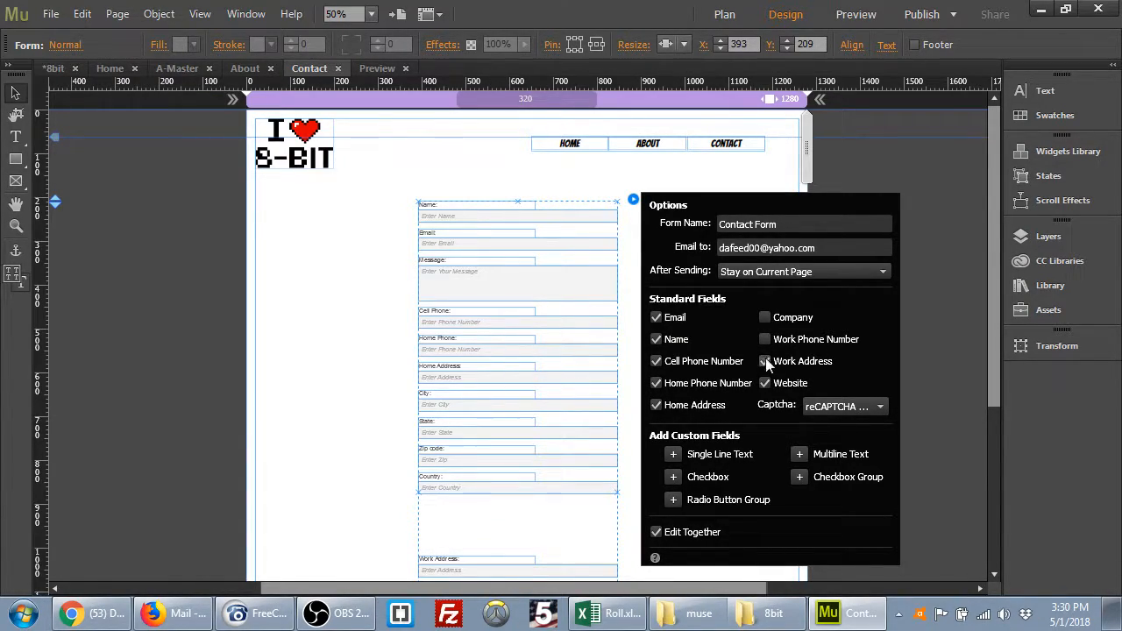
click(764, 361)
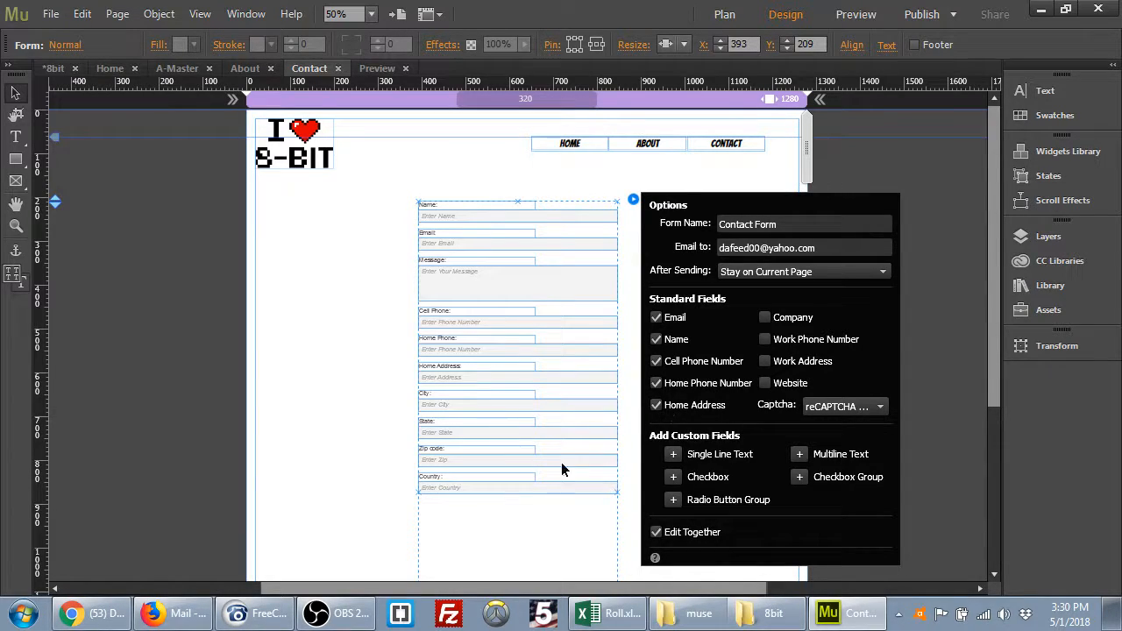
Switch to Chrome and search the web for "muse widgets" in a new browser tab.
click(99, 619)
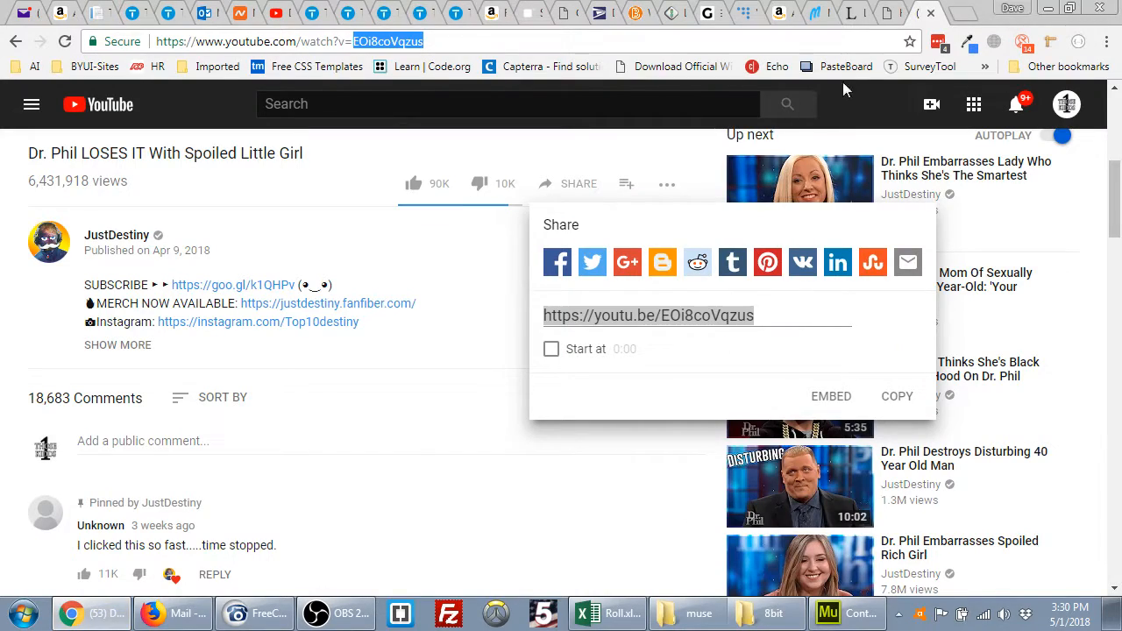
click(963, 15)
text(mus)
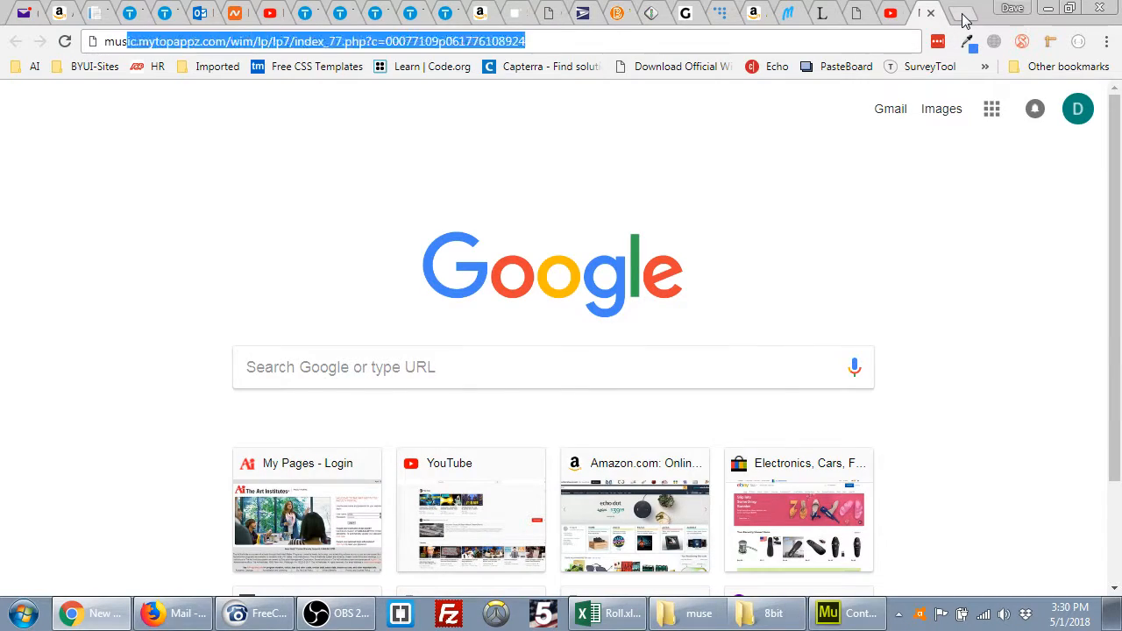
text(e widgets)
key(Return)
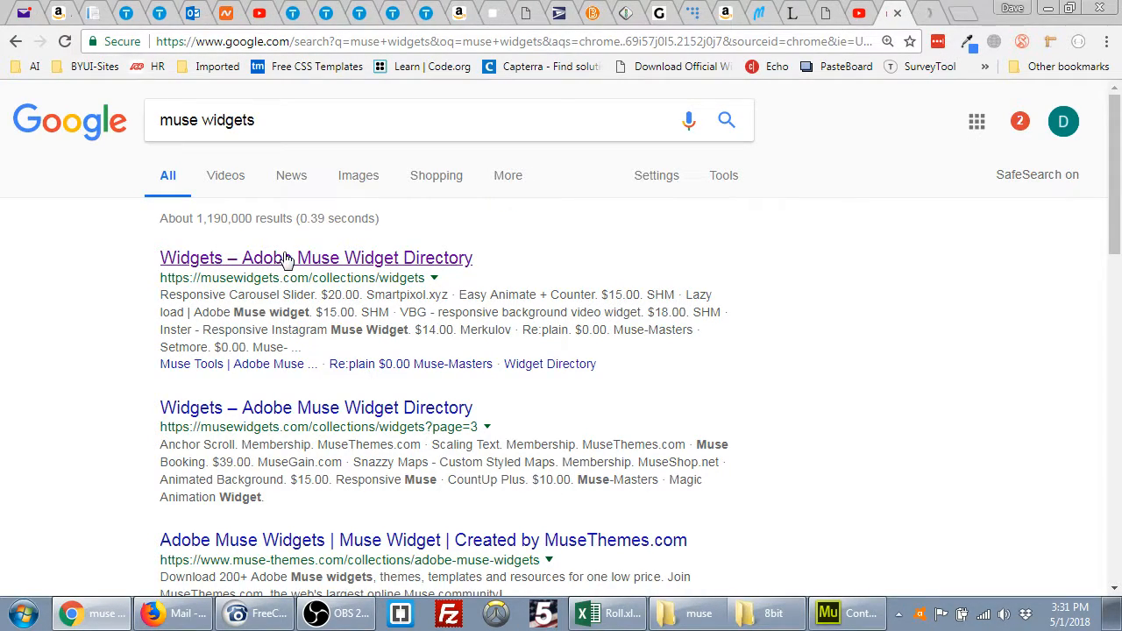
Open the Adobe Muse Widget Directory from the search results and search it for "live chat".
scroll(301, 293, down, 2)
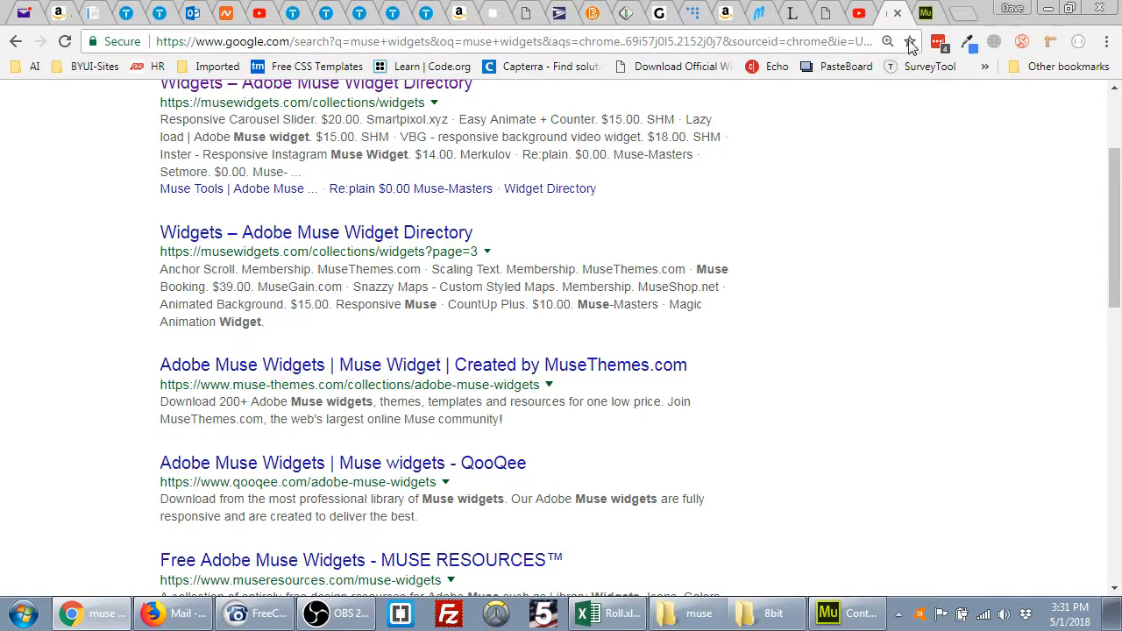
click(925, 13)
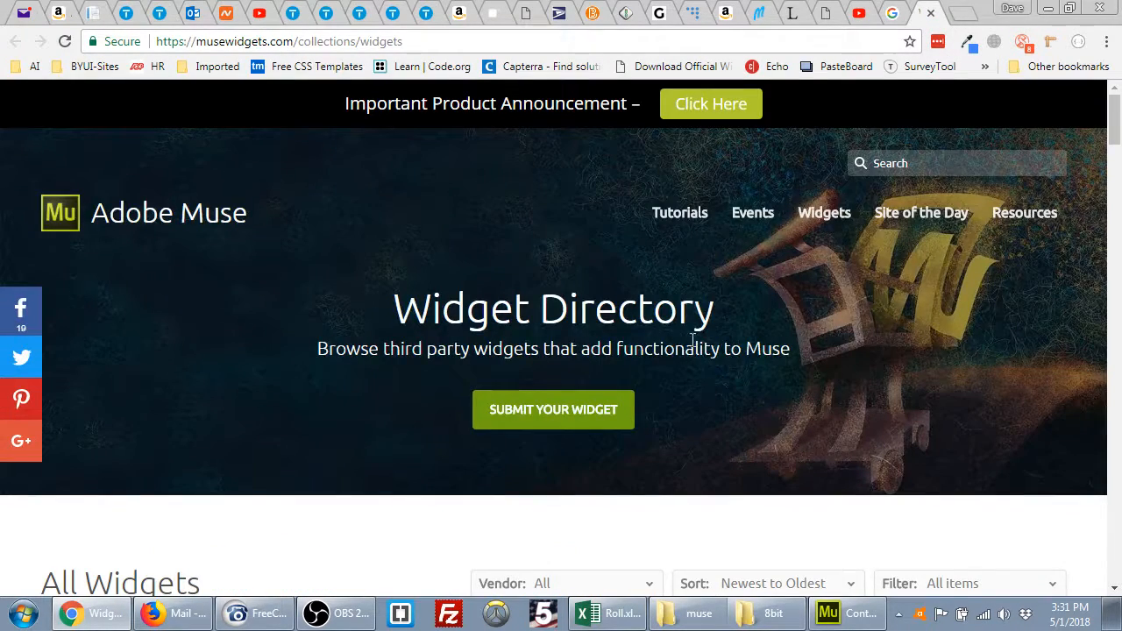
click(871, 163)
text(live chat)
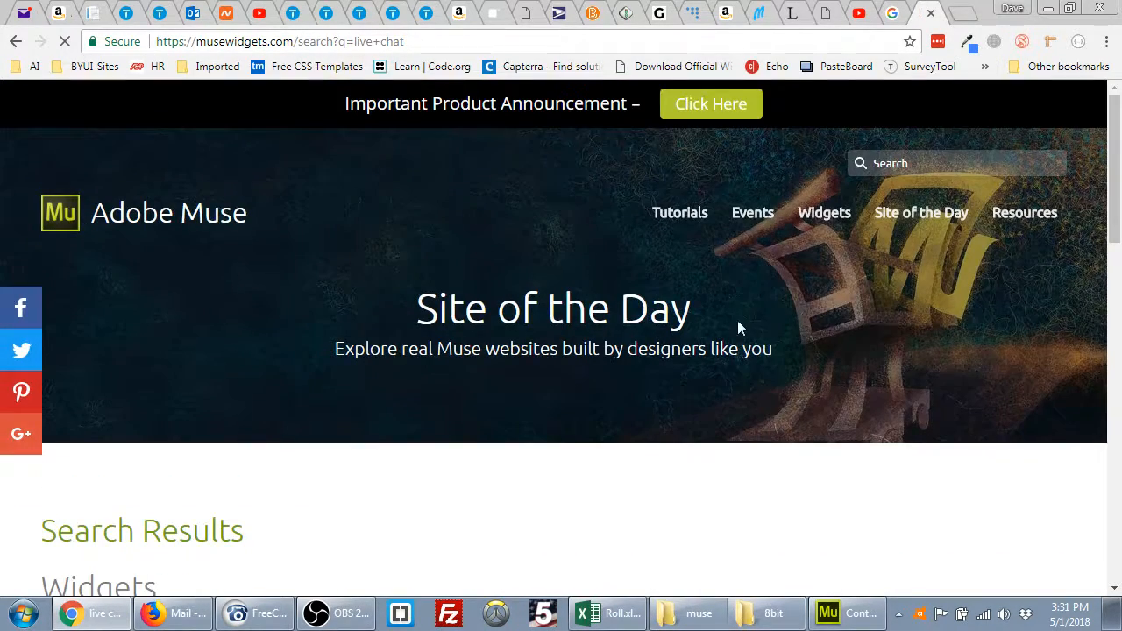
Browse the live chat results, open the Re:plain widget and go to its vendor's page for getting the widget.
scroll(736, 319, down, 5)
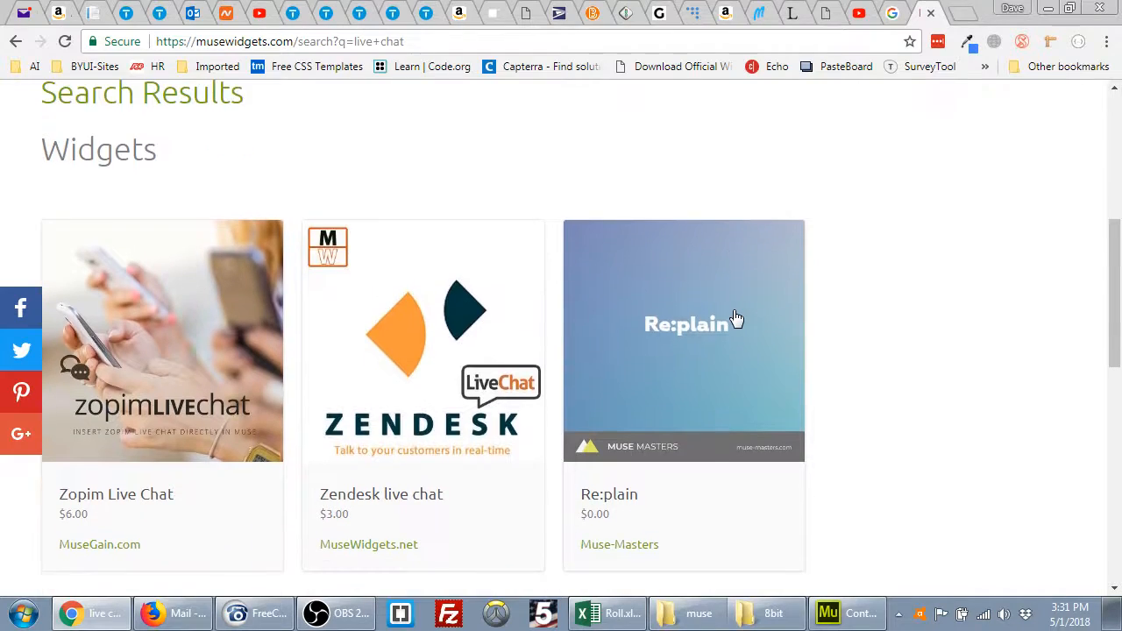
scroll(734, 318, down, 1)
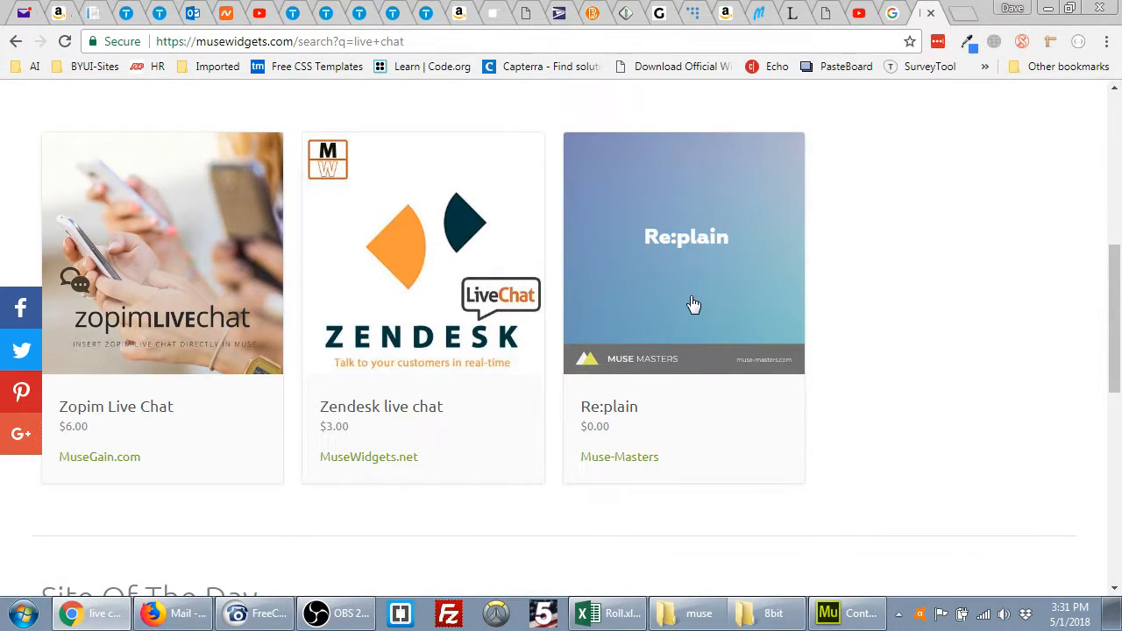
scroll(692, 305, down, 6)
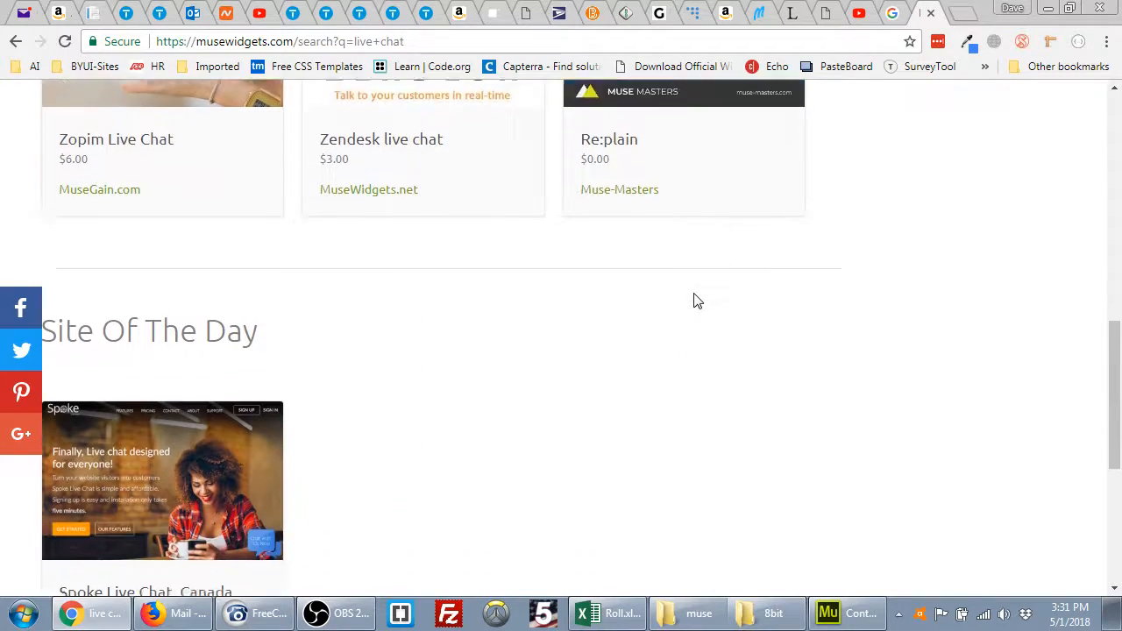
scroll(700, 296, up, 6)
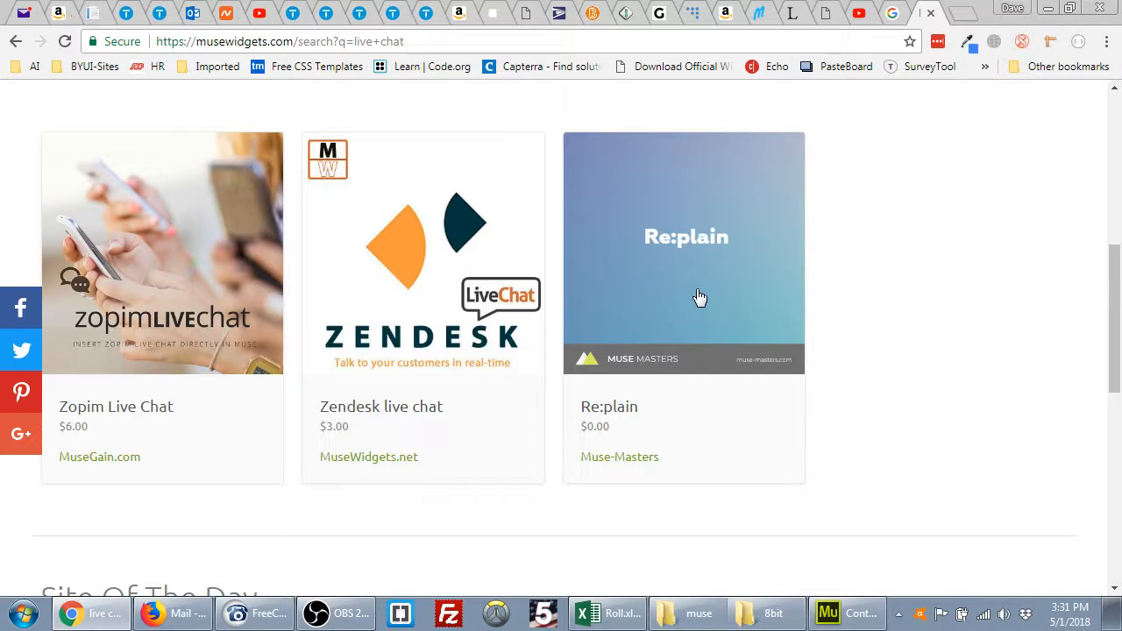
click(695, 288)
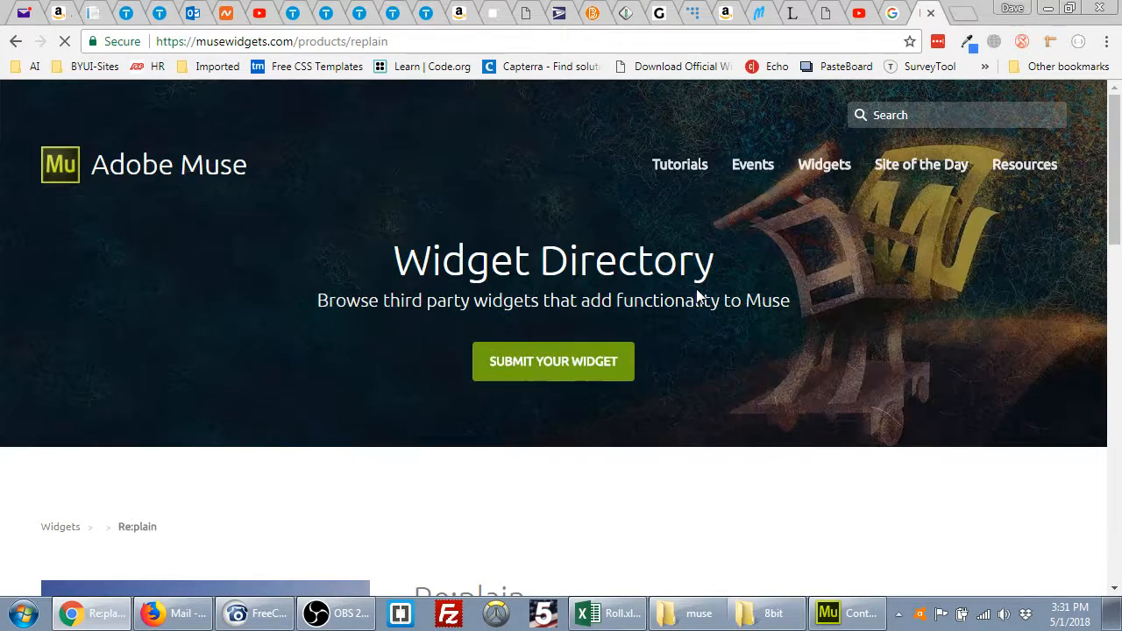
scroll(672, 359, down, 4)
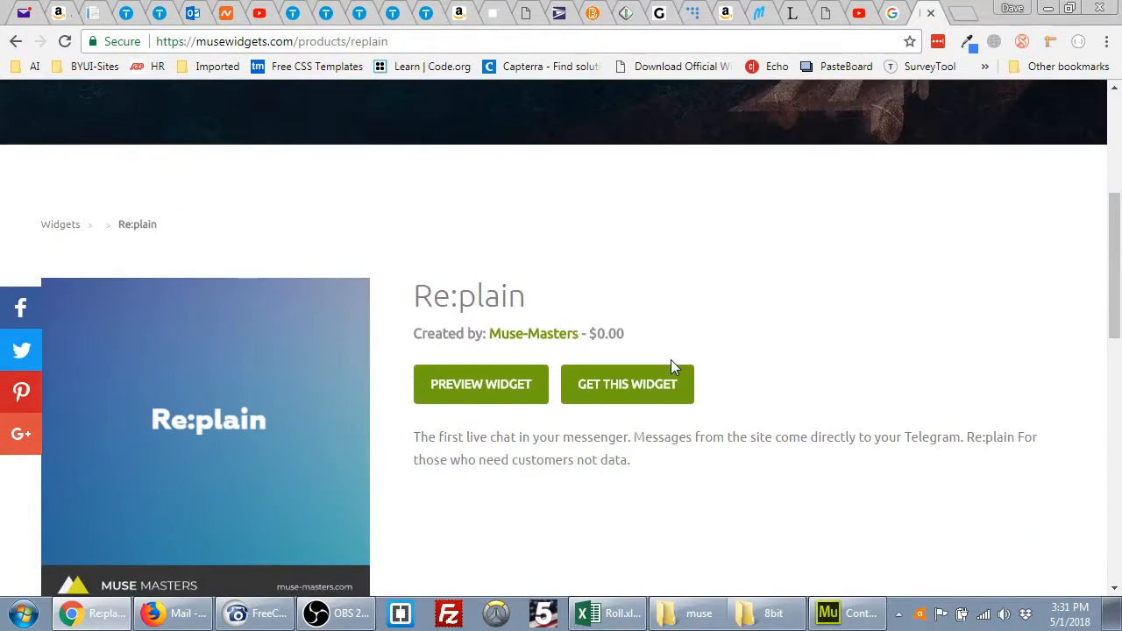
click(647, 379)
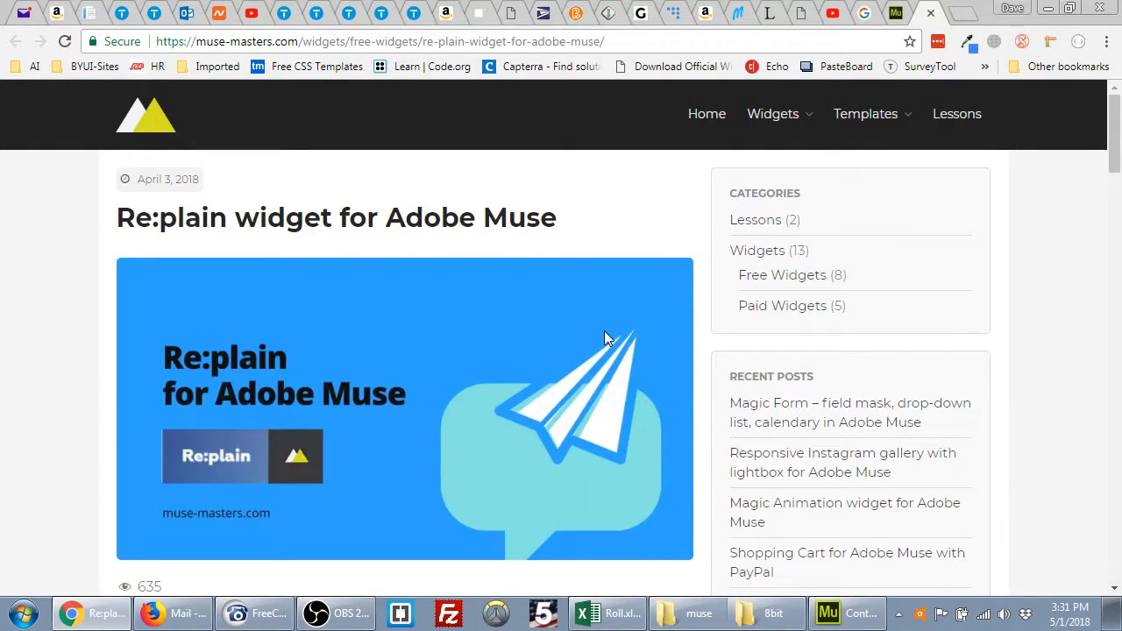
Read through the description and installation instructions of the Re:plain widget for Adobe Muse.
scroll(604, 338, down, 2)
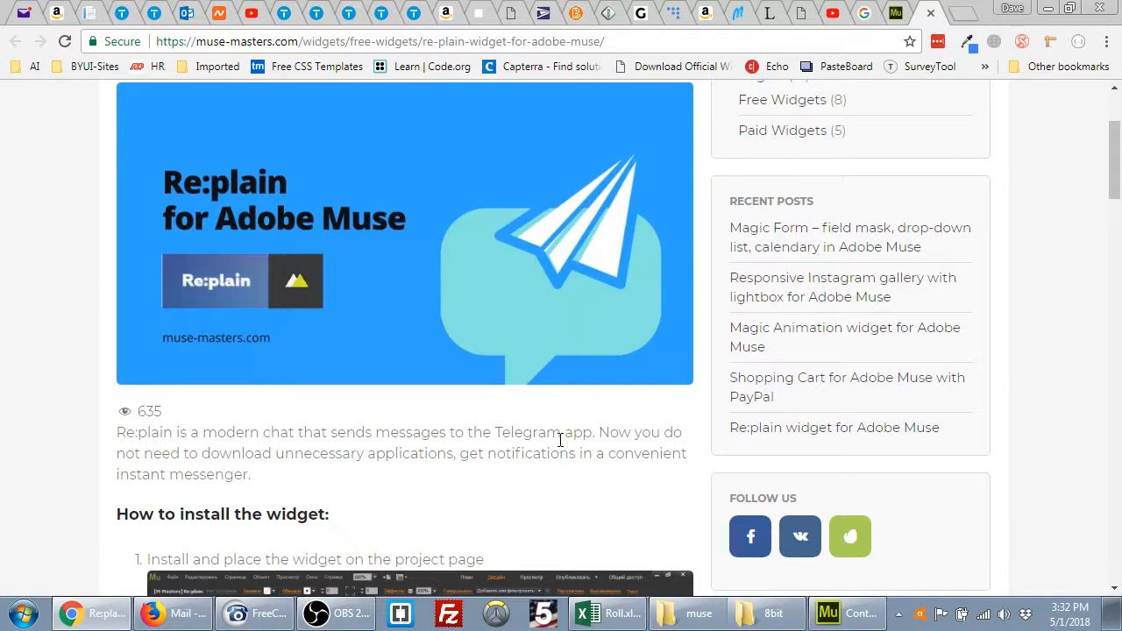
scroll(560, 440, down, 1)
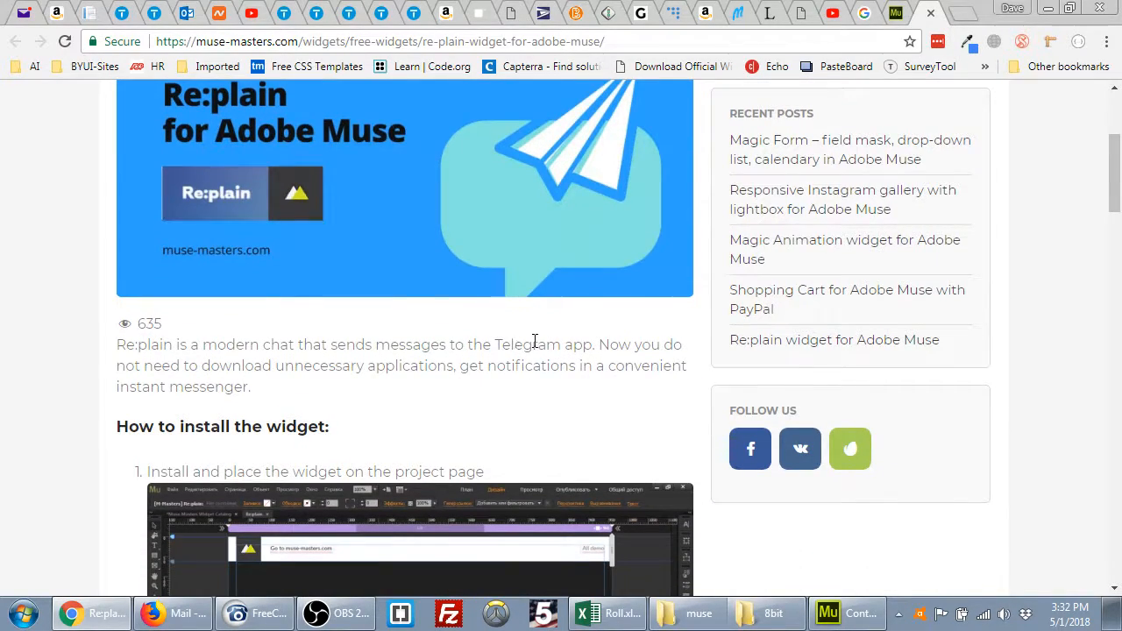
scroll(547, 340, down, 3)
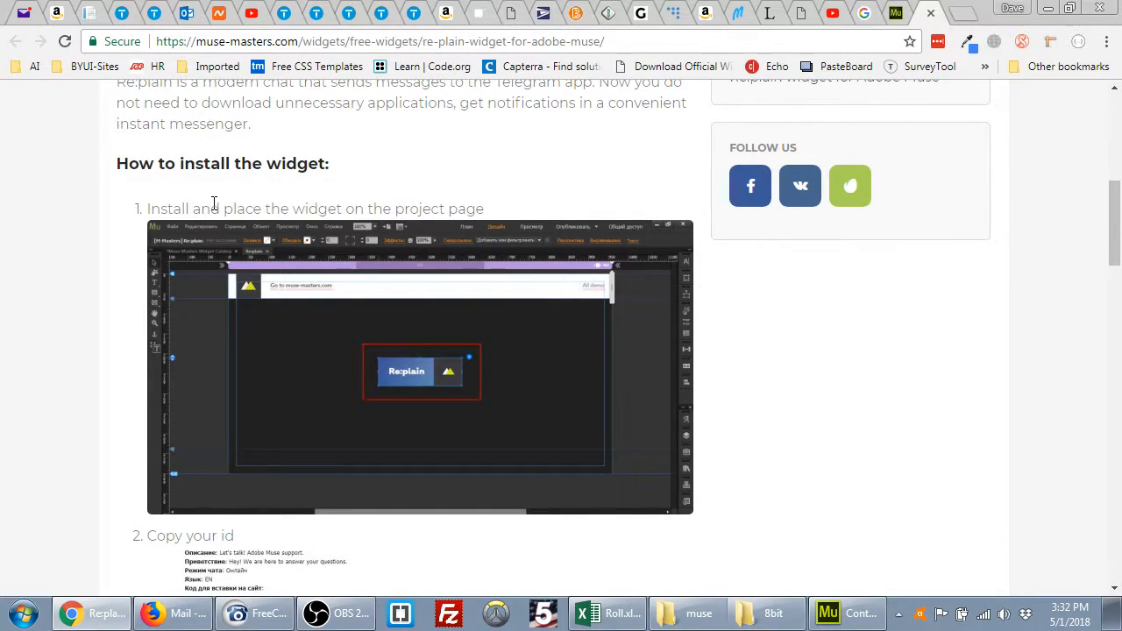
scroll(217, 200, down, 6)
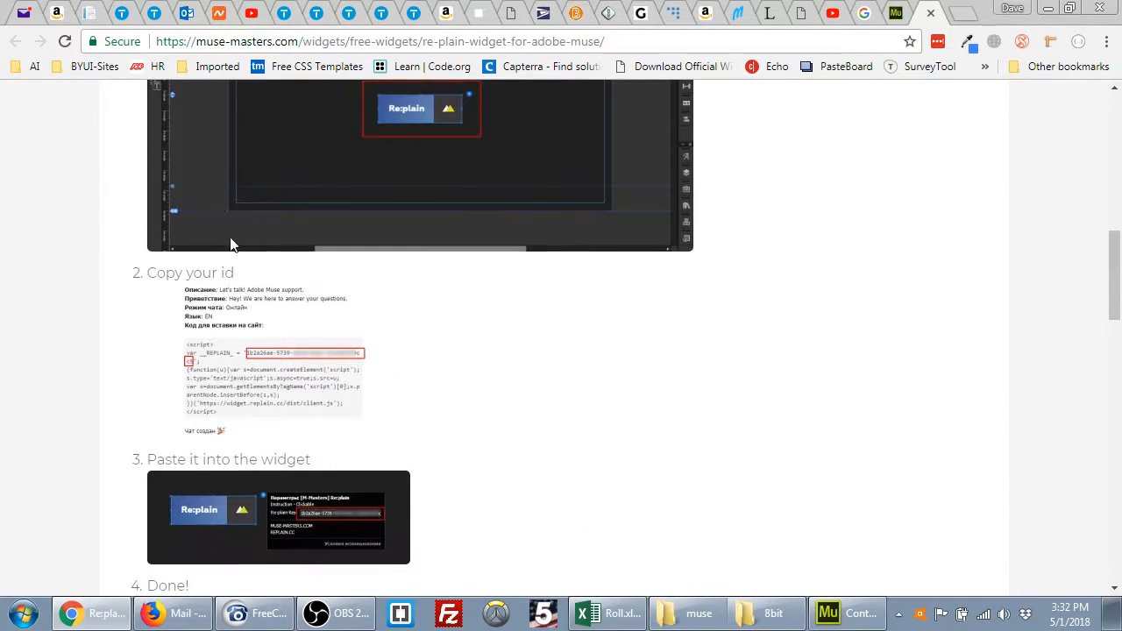
scroll(263, 318, down, 3)
scroll(277, 351, up, 8)
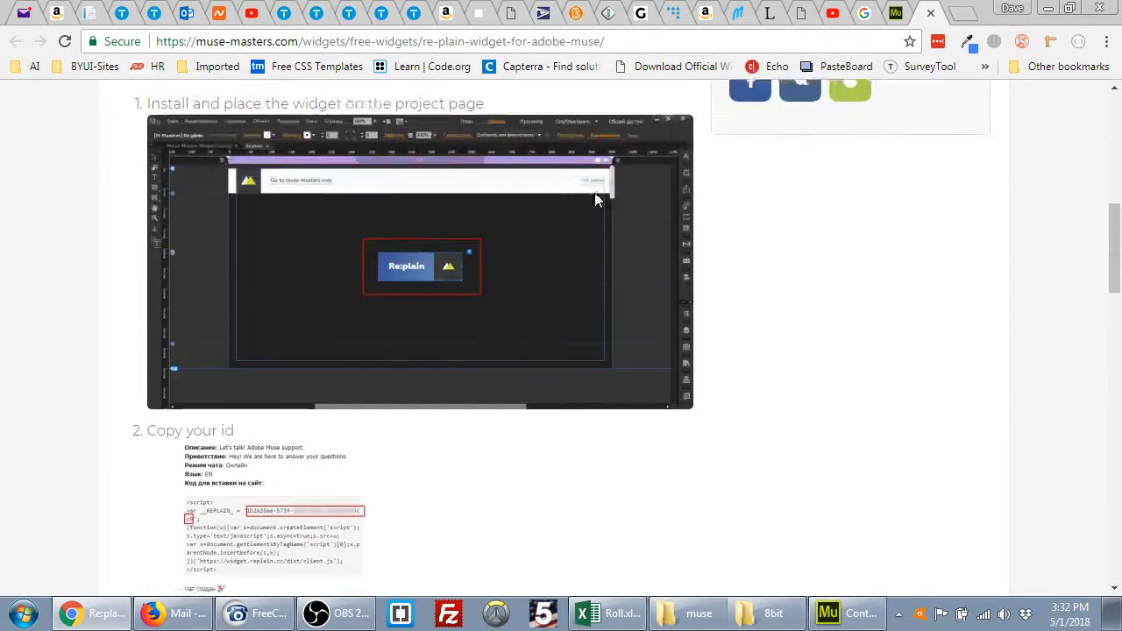
scroll(681, 168, up, 6)
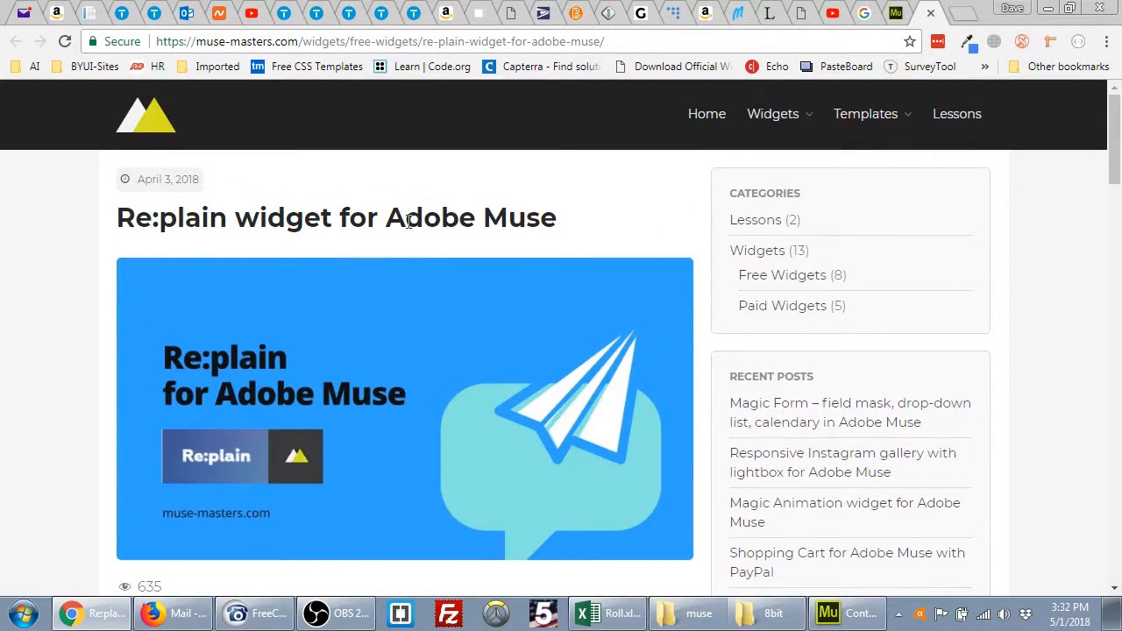
scroll(463, 223, down, 1)
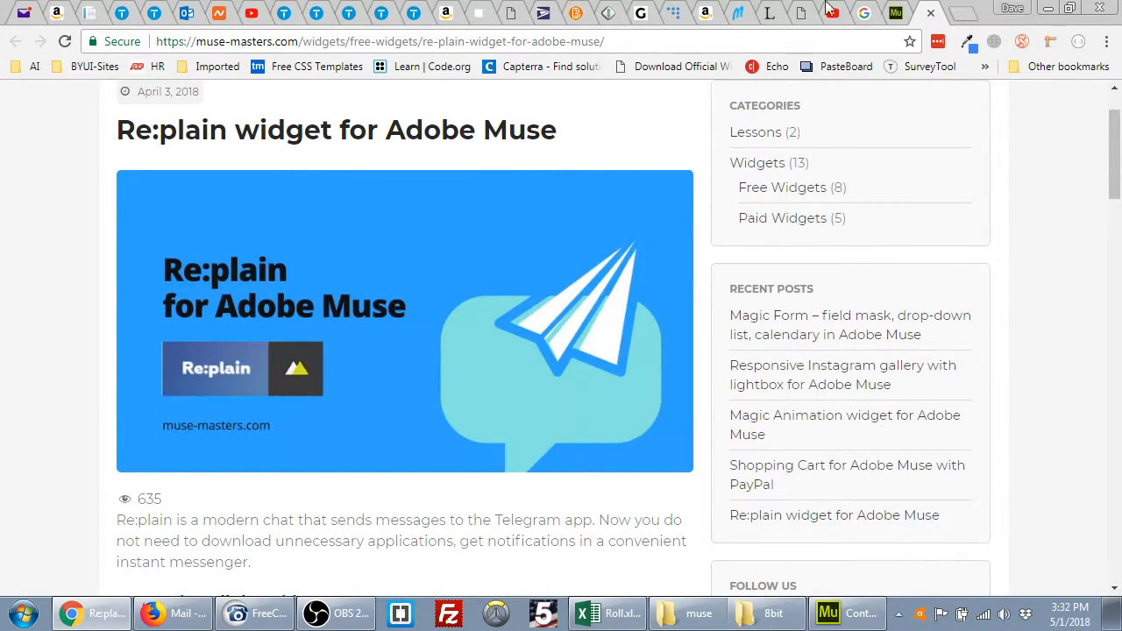
Close the Re:plain vendor page and go back to the directory's live chat search results.
click(930, 15)
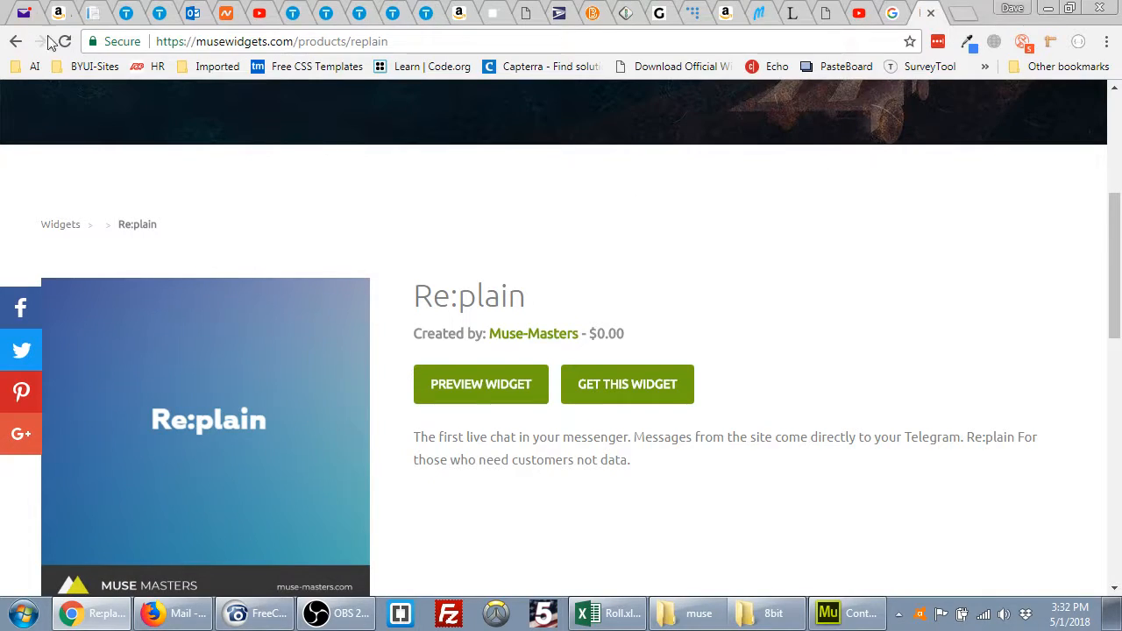
click(17, 41)
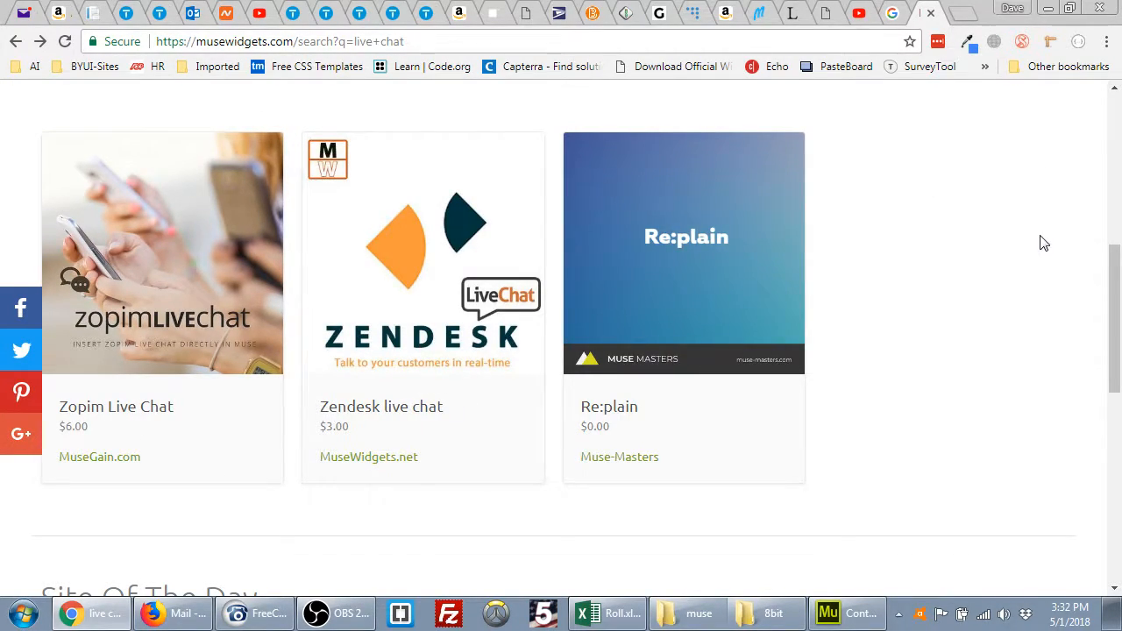
scroll(1042, 243, up, 7)
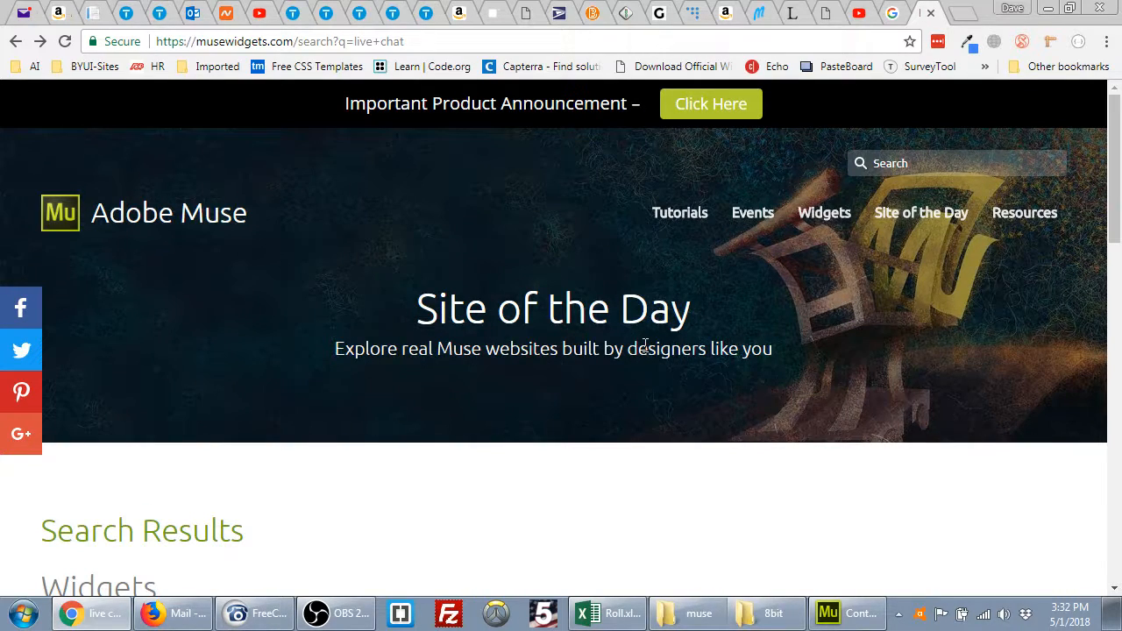
Switch back to Adobe Muse and deselect the contact form on the Contact page.
click(836, 621)
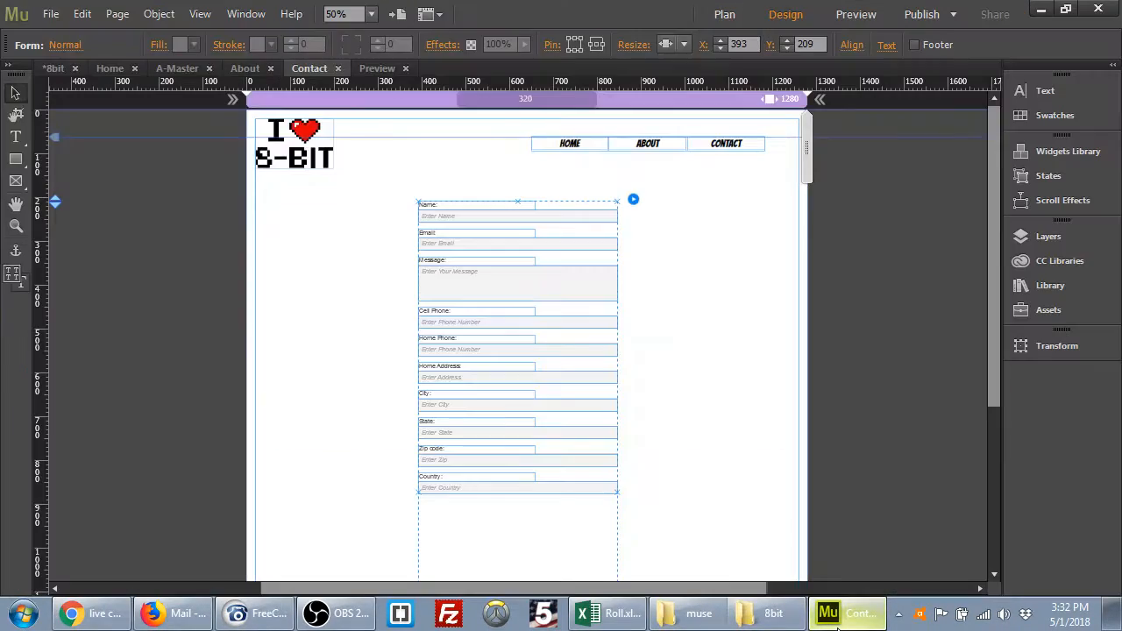
click(648, 286)
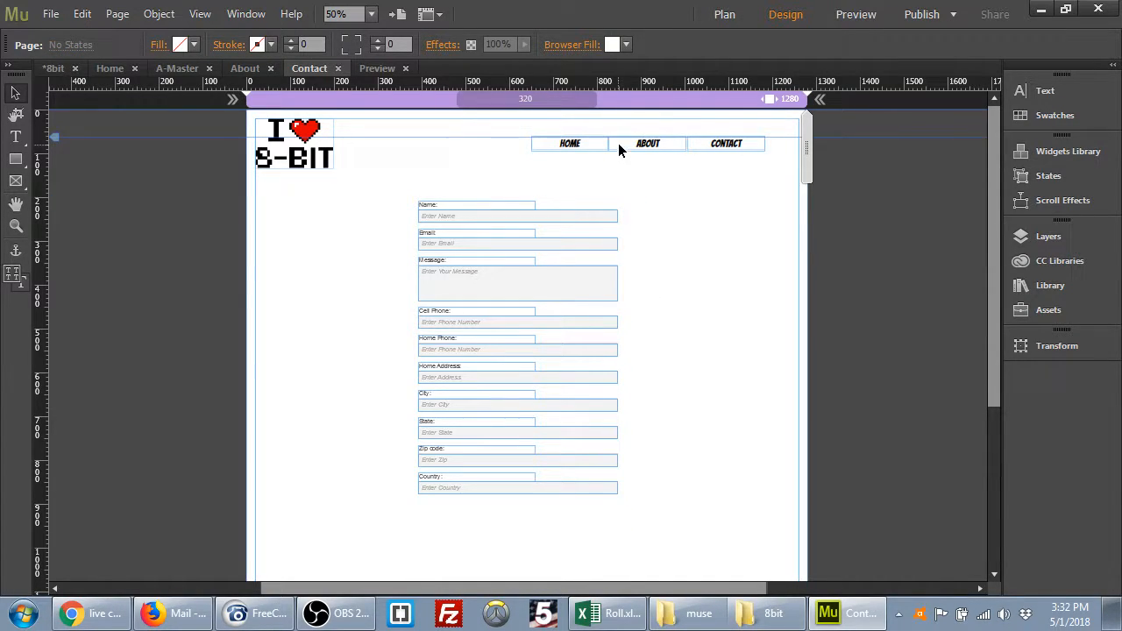
Open the Home page for editing and add a breakpoint at 1115 px.
click(724, 14)
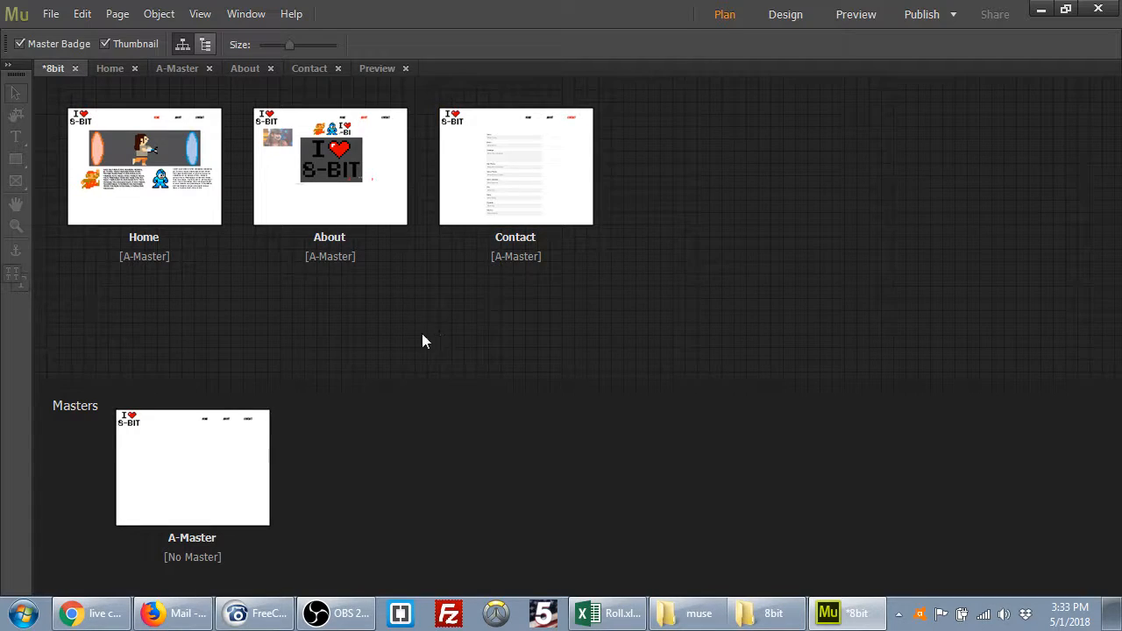
double_click(143, 176)
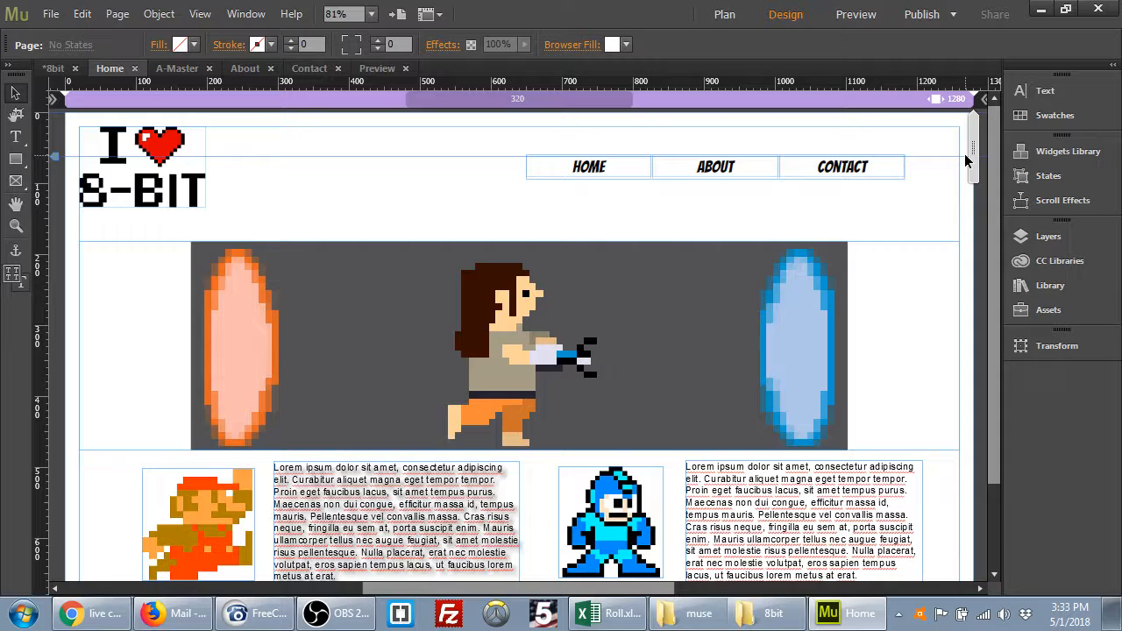
key(ctrl+minus)
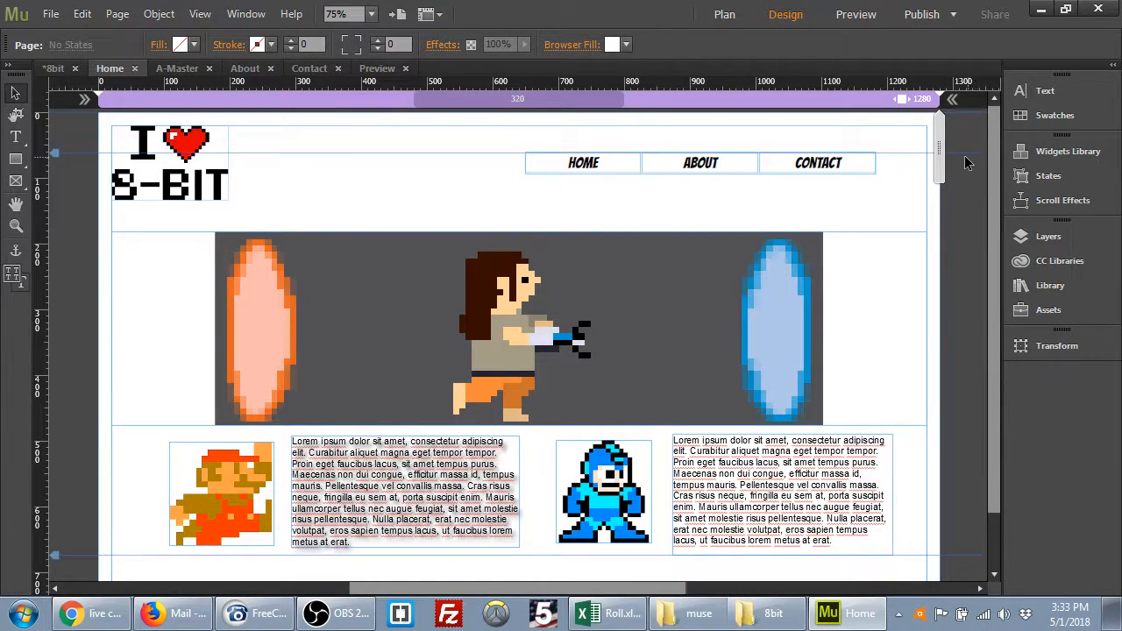
drag(937, 159, 887, 182)
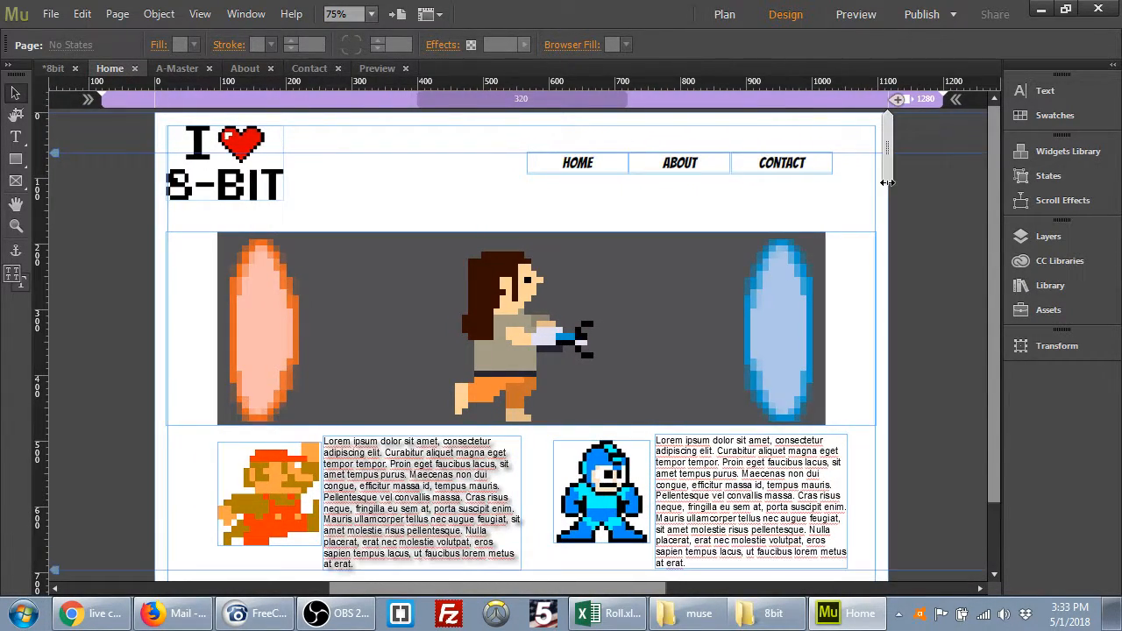
click(898, 101)
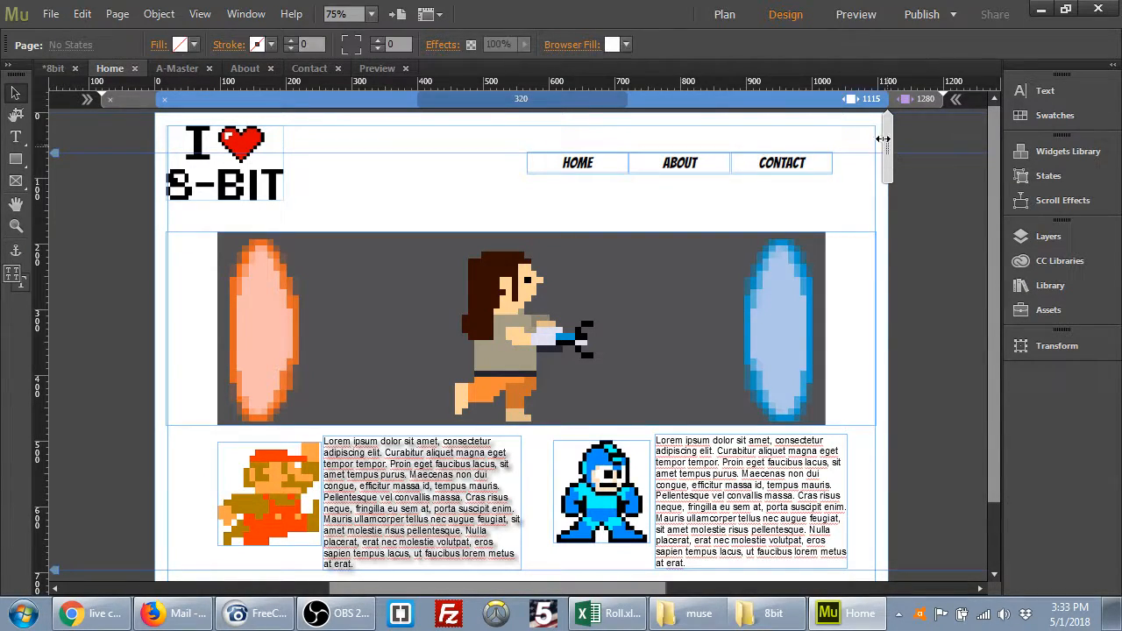
Test the Home page at narrower widths, return to the 1115 px breakpoint and move the Mario image left, clear of its text.
mouse_move(889, 148)
mouse_down()
mouse_move(925, 153)
mouse_move(916, 272)
mouse_move(912, 155)
mouse_move(887, 168)
mouse_up()
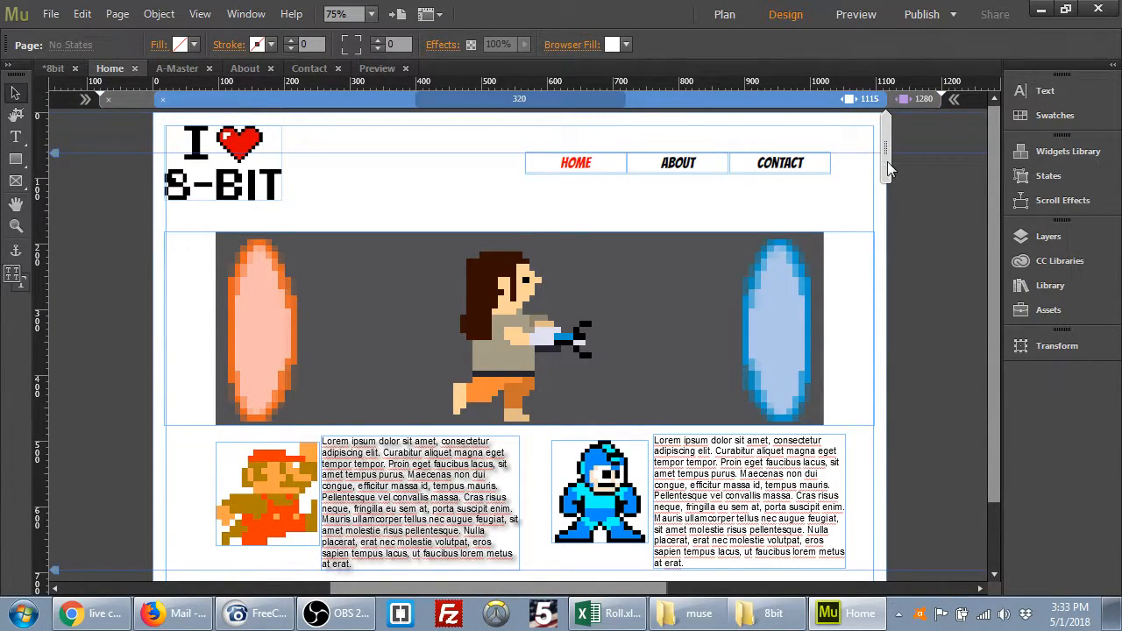
drag(886, 170, 881, 279)
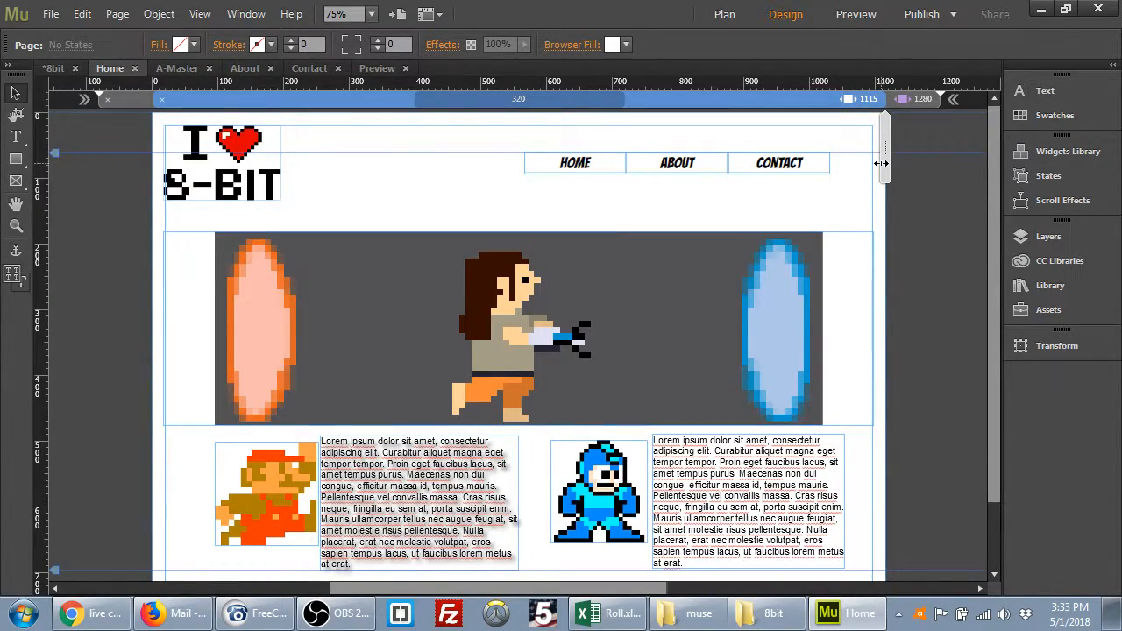
drag(874, 166, 840, 177)
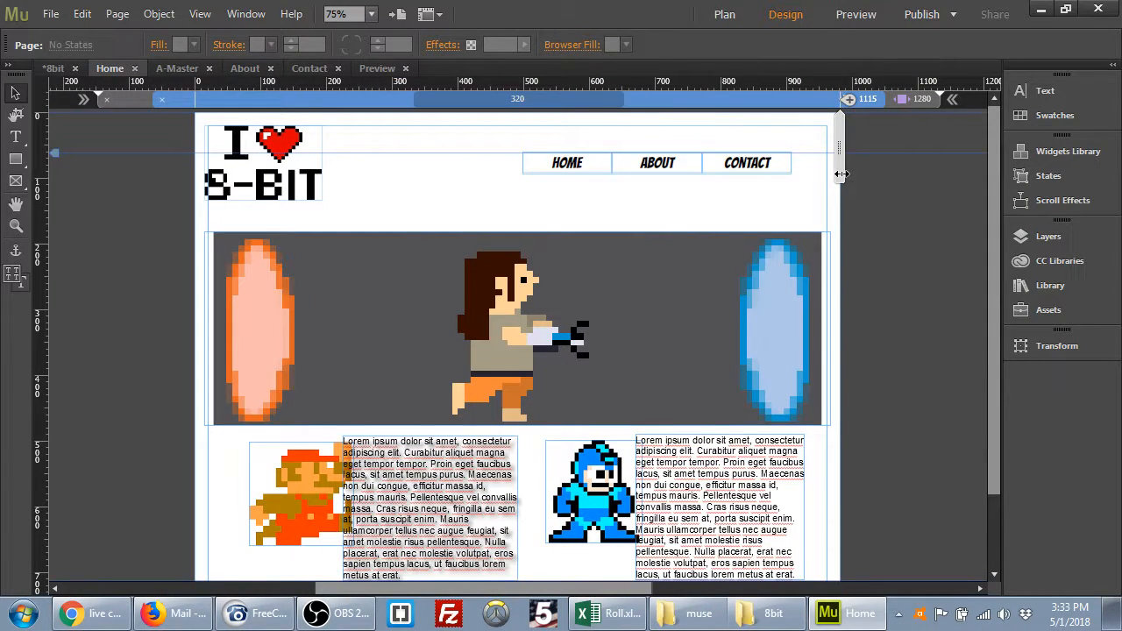
scroll(729, 389, down, 2)
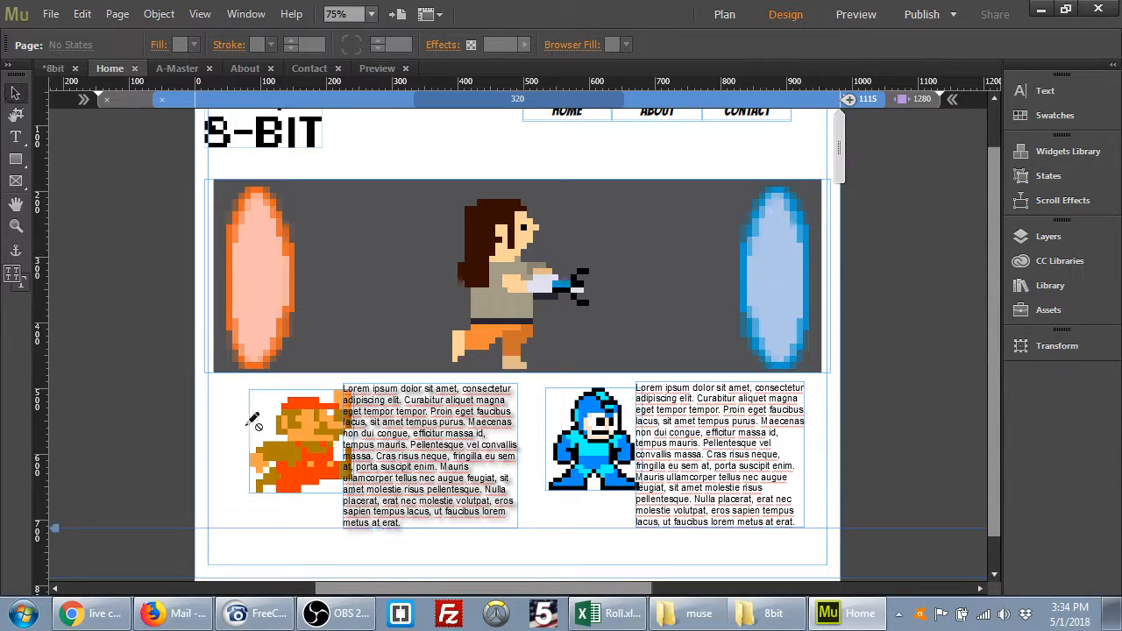
click(290, 447)
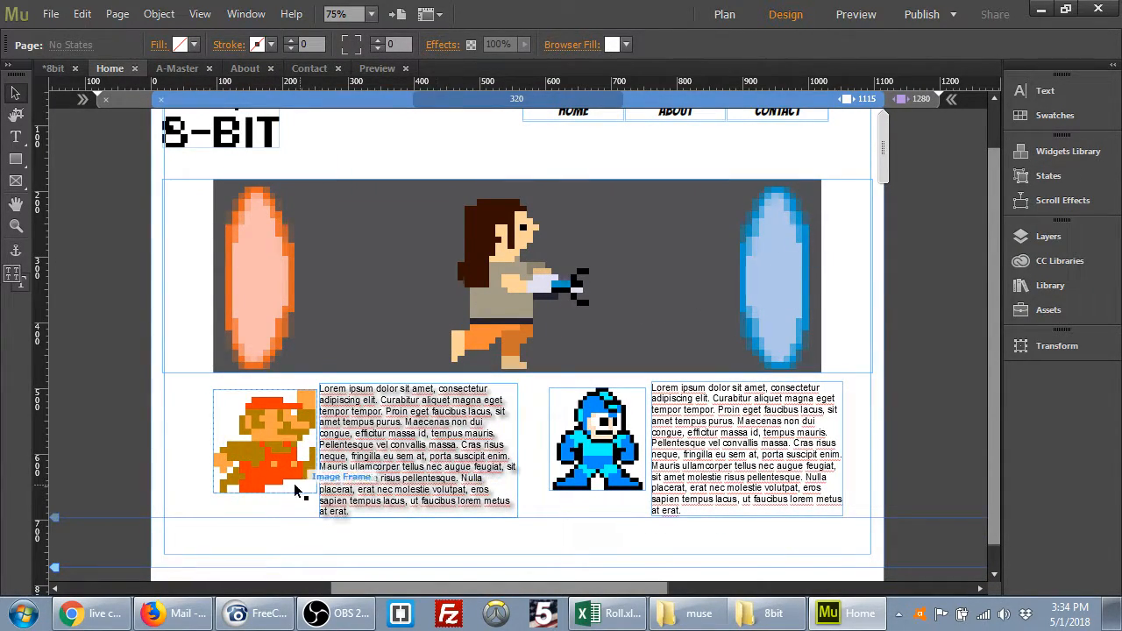
drag(287, 463, 252, 471)
Narrow both lorem ipsum text frames in the 1115 px breakpoint and move the Mega Man image left between them.
click(386, 462)
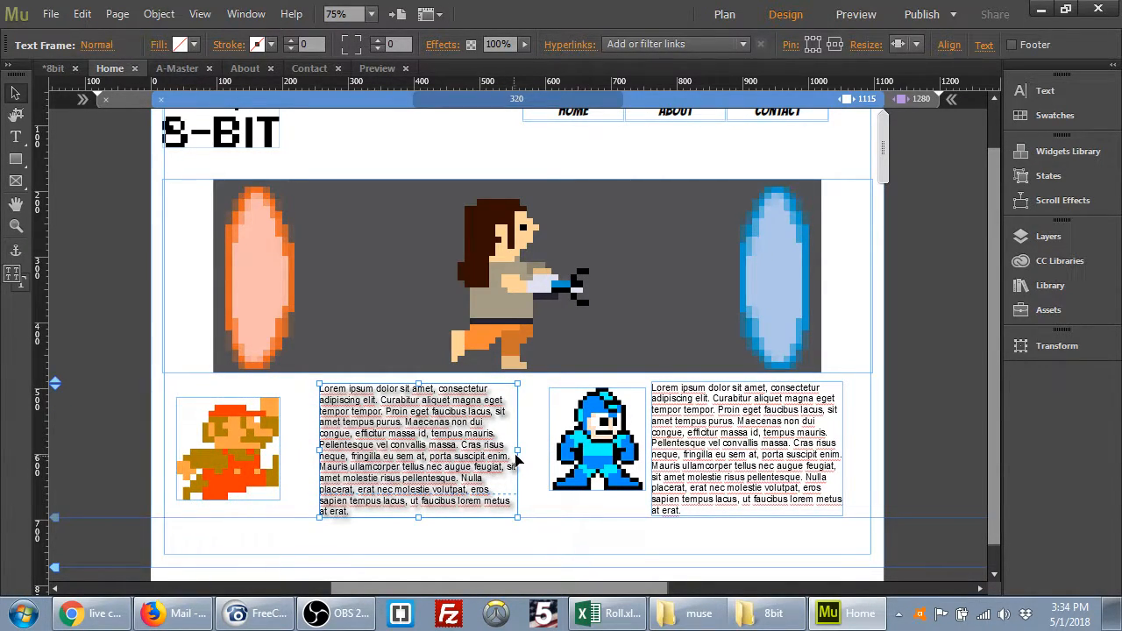
drag(517, 451, 472, 467)
drag(596, 455, 554, 464)
click(801, 464)
drag(843, 449, 807, 457)
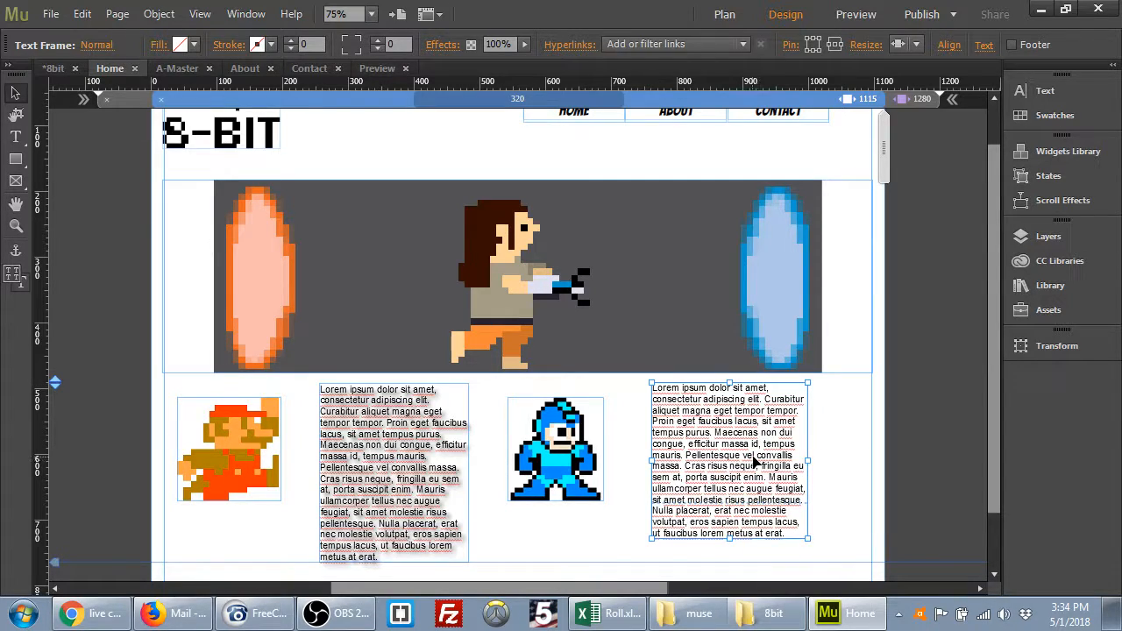
right_click(754, 461)
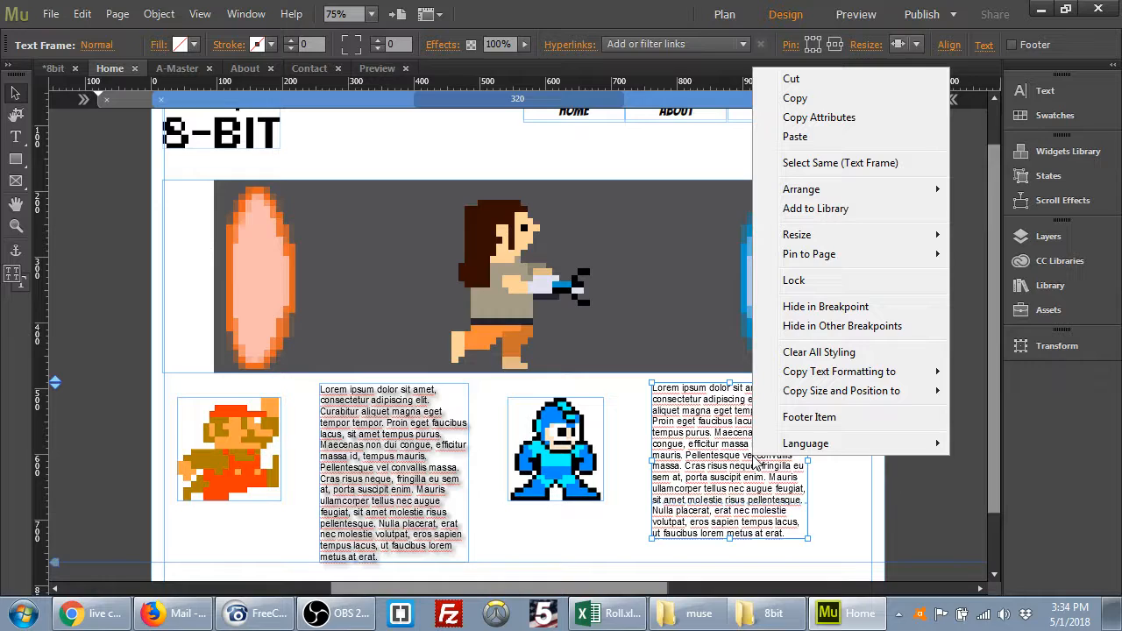
click(946, 500)
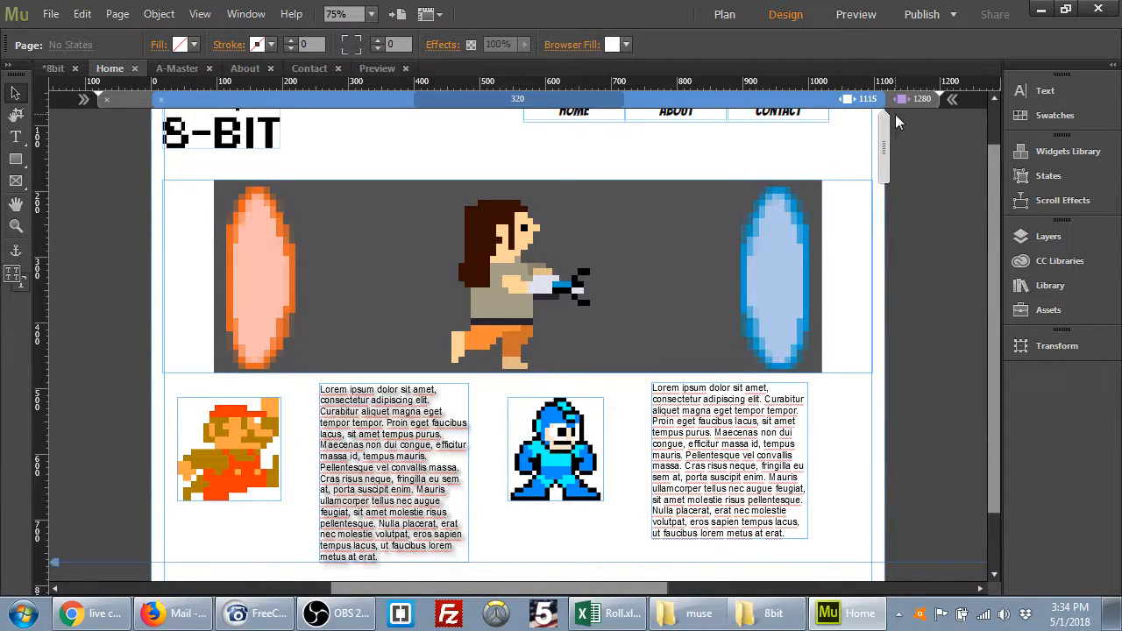
Shrink the Home page to where its images crowd the text and add a breakpoint at 853 px.
drag(907, 155, 877, 181)
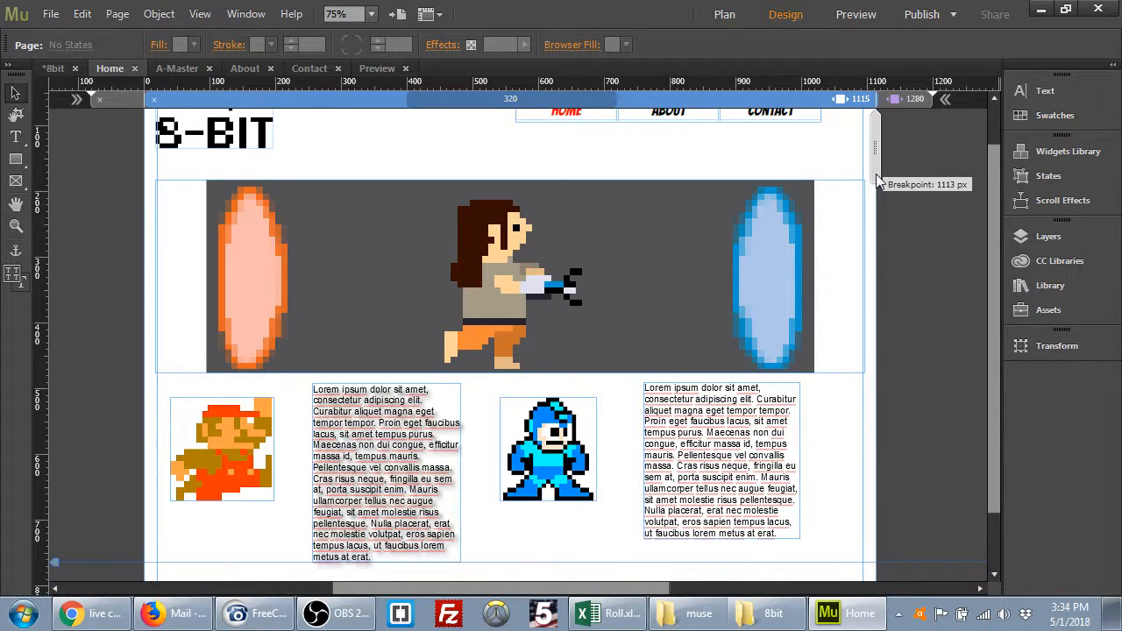
drag(874, 183, 787, 215)
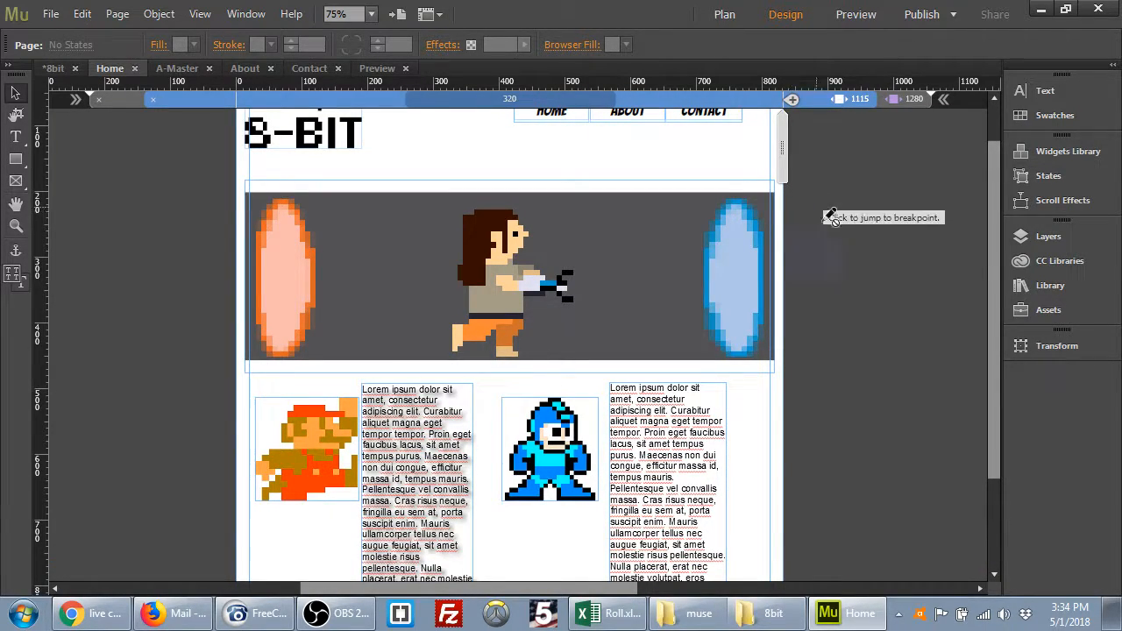
scroll(831, 245, up, 1)
scroll(839, 240, up, 1)
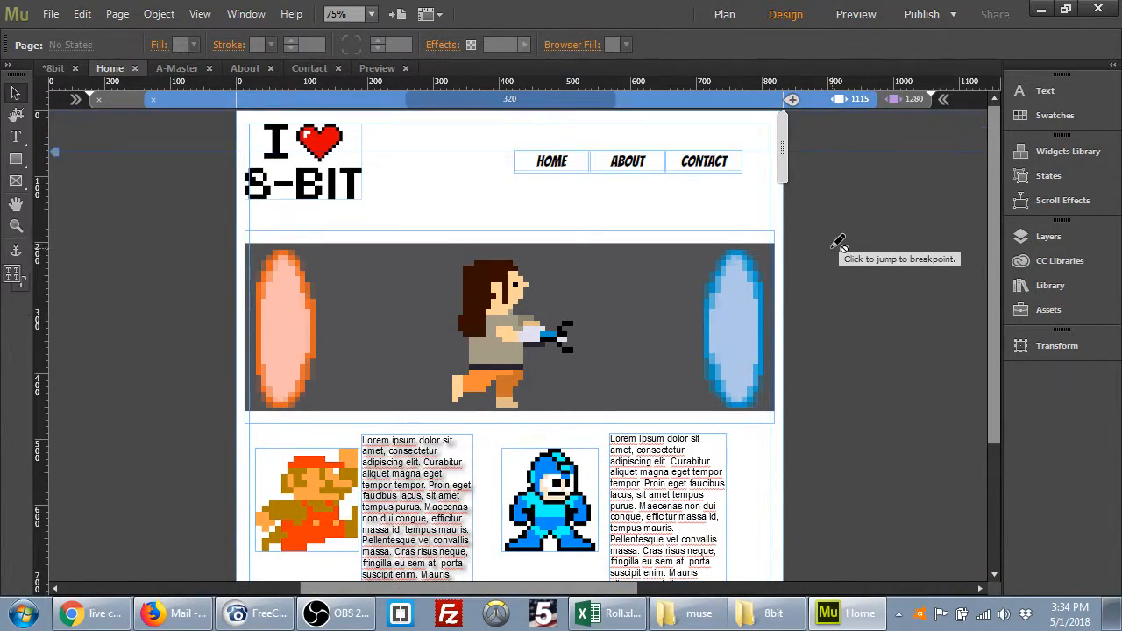
click(774, 178)
drag(773, 179, 793, 209)
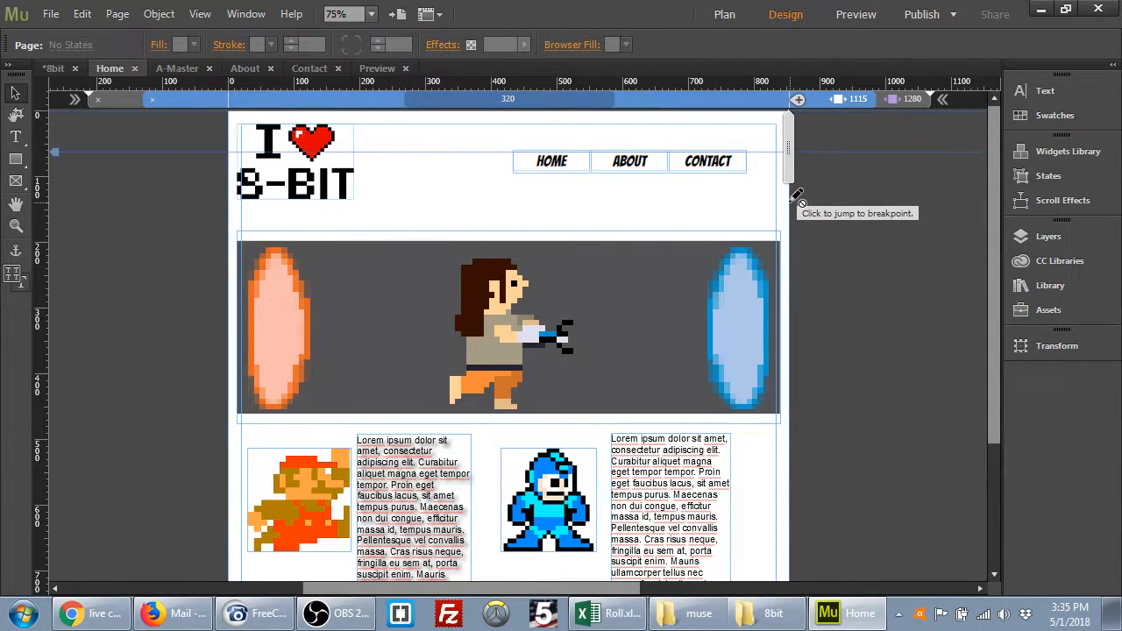
click(797, 100)
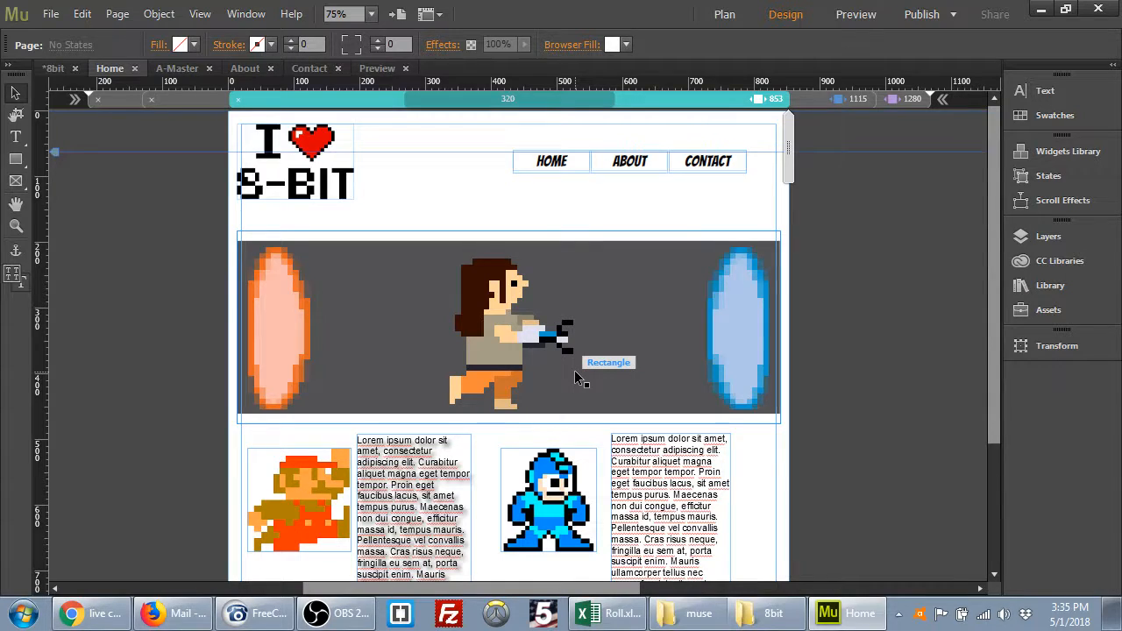
Rearrange the 853 px layout into two rows, with Mega Man below Mario and a widened text frame beside each image.
scroll(990, 315, down, 3)
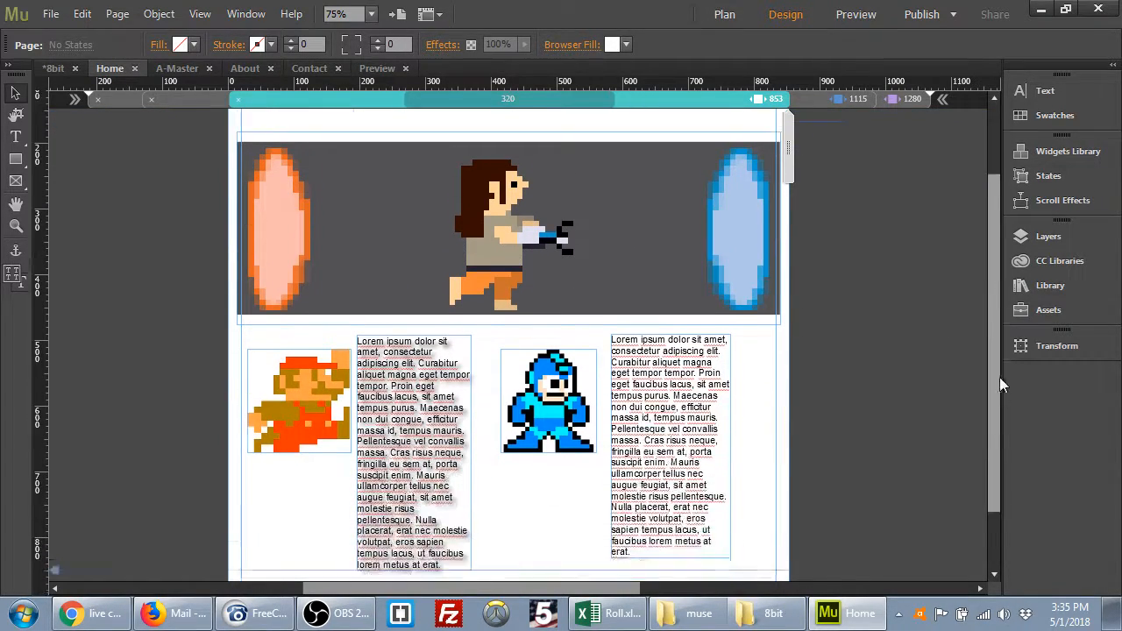
click(410, 412)
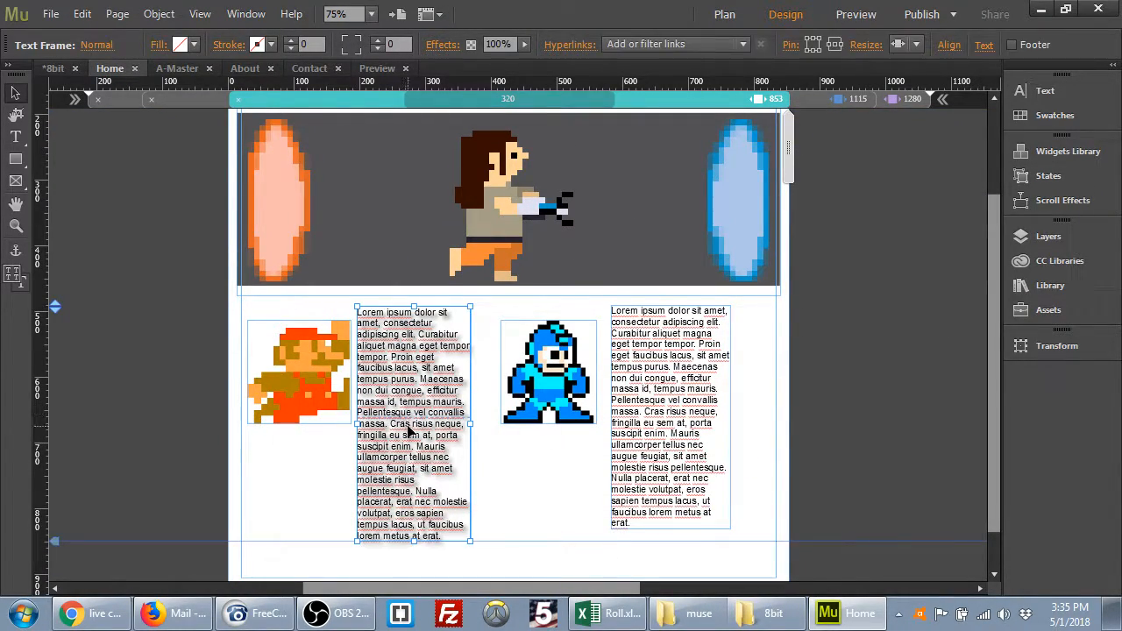
drag(550, 373, 286, 497)
drag(413, 414, 793, 416)
drag(712, 347, 423, 432)
click(677, 496)
drag(568, 372, 568, 491)
drag(574, 386, 609, 387)
drag(322, 367, 332, 378)
drag(309, 488, 334, 508)
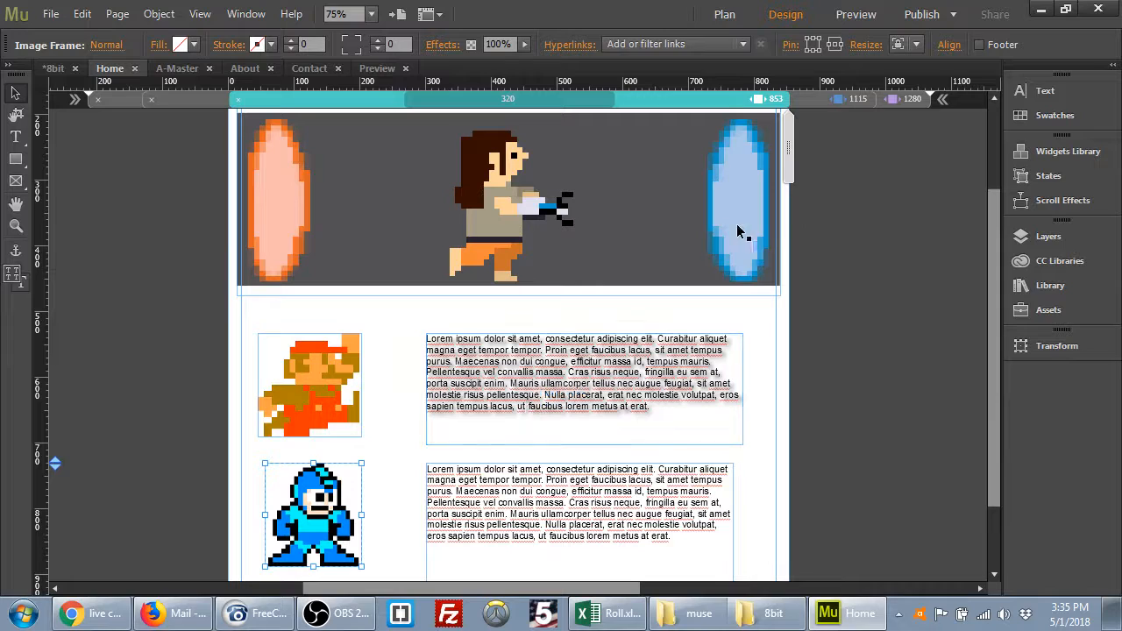
Examine how the Home page's banner, images and text adapt below 853 px, and compare with the 1280 px layout.
click(847, 155)
drag(848, 154, 775, 154)
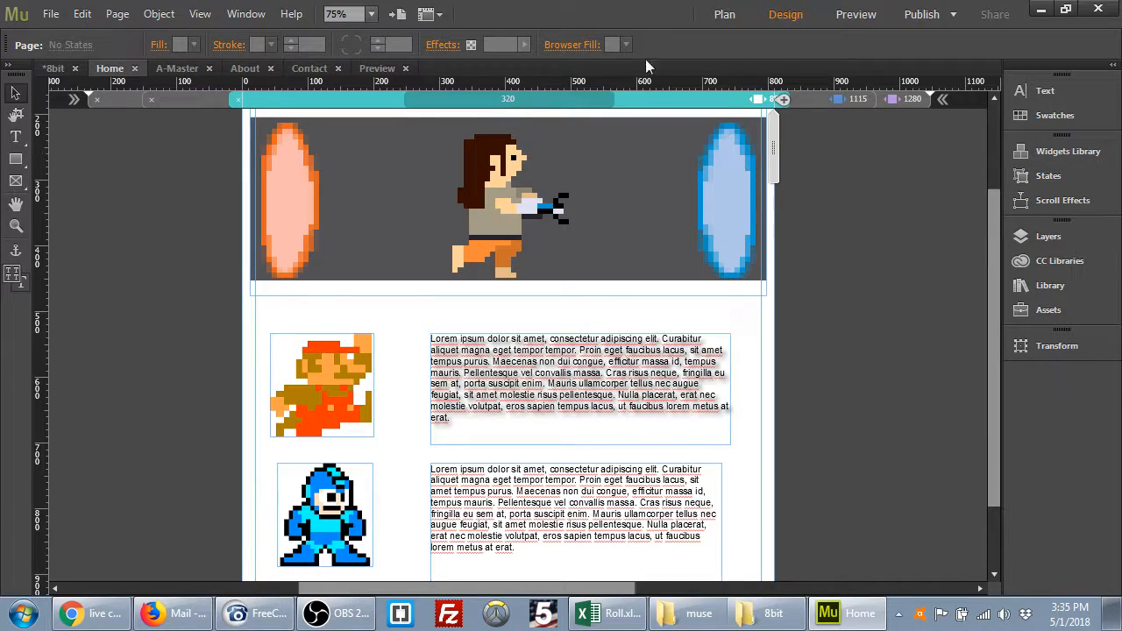
scroll(836, 288, up, 3)
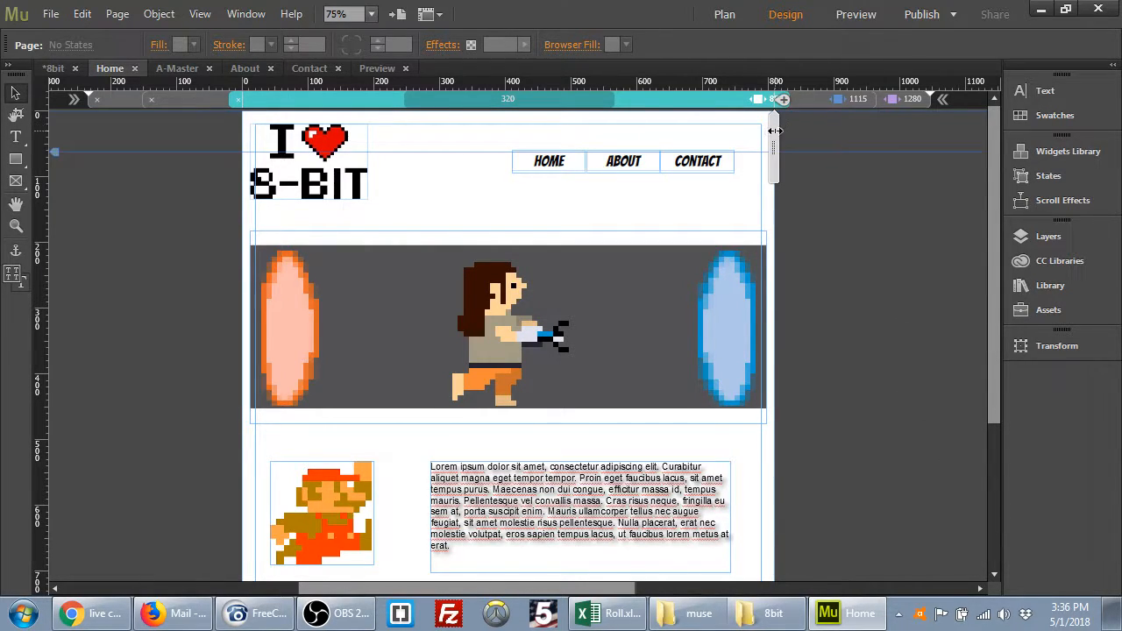
click(907, 138)
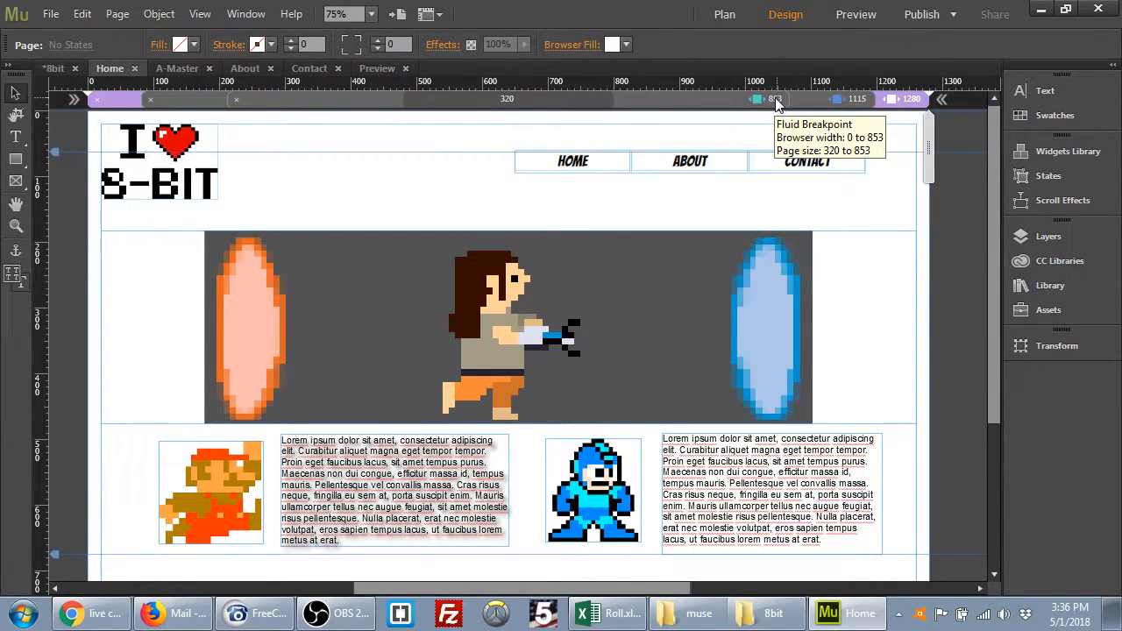
drag(873, 145, 751, 131)
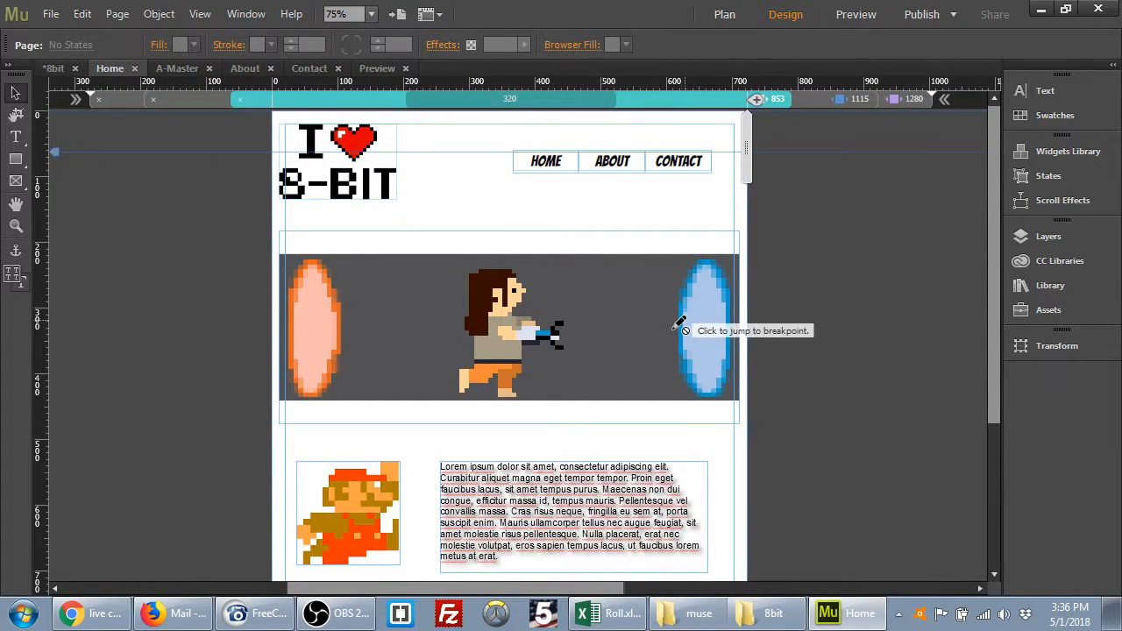
scroll(680, 326, down, 3)
scroll(680, 326, down, 4)
scroll(680, 326, up, 6)
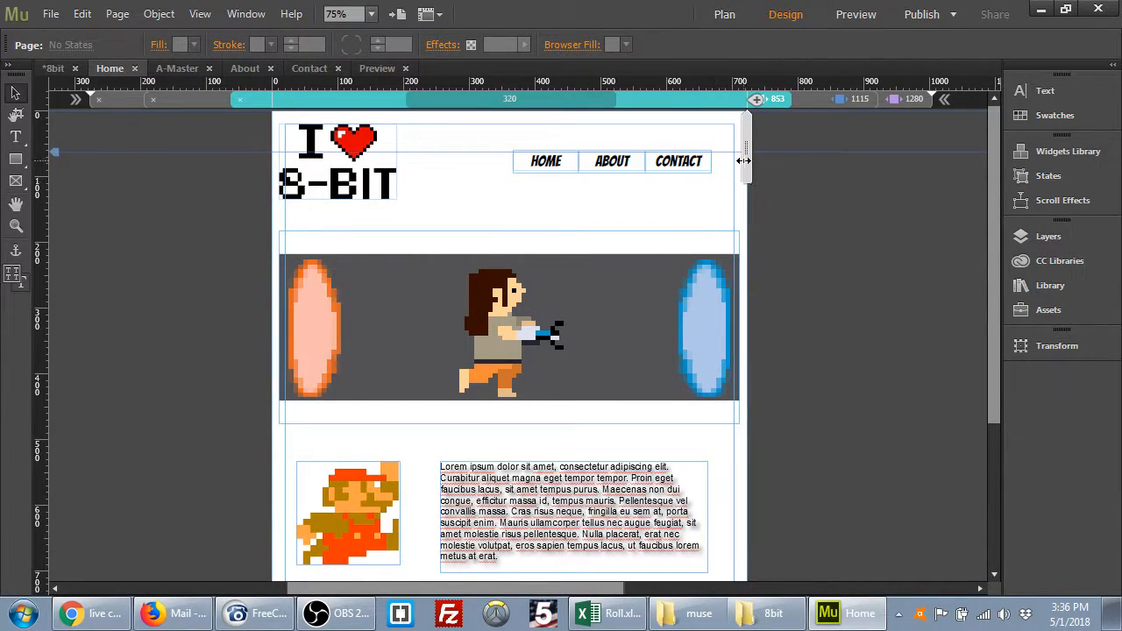
Shrink the page until the images touch their text, widen it slightly and add a breakpoint at 585 px.
drag(724, 173, 631, 186)
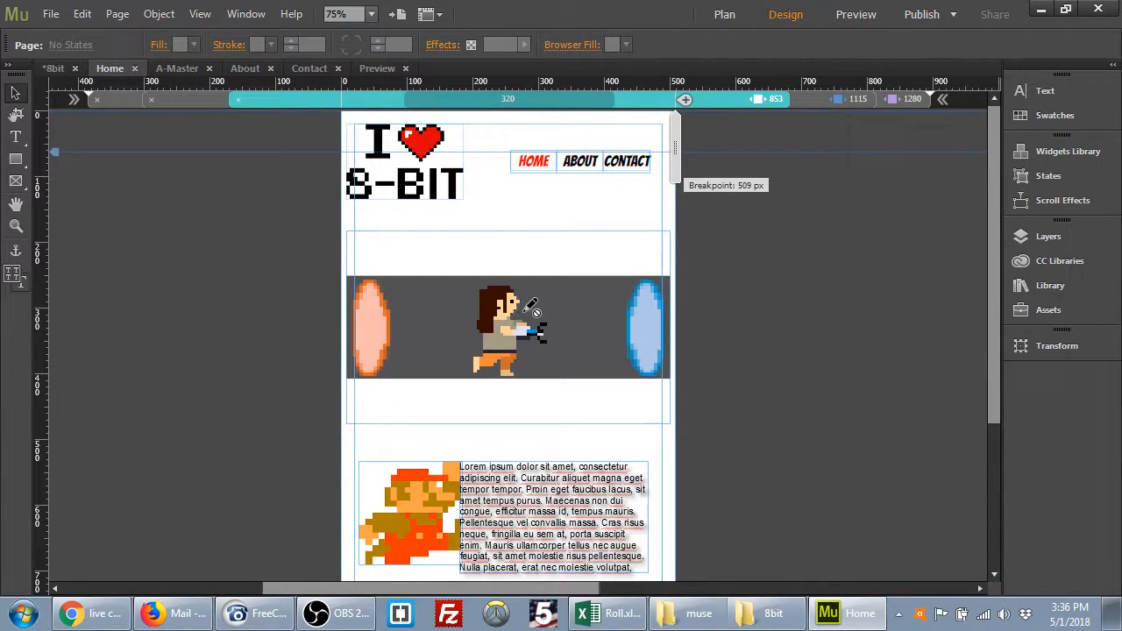
scroll(545, 335, down, 2)
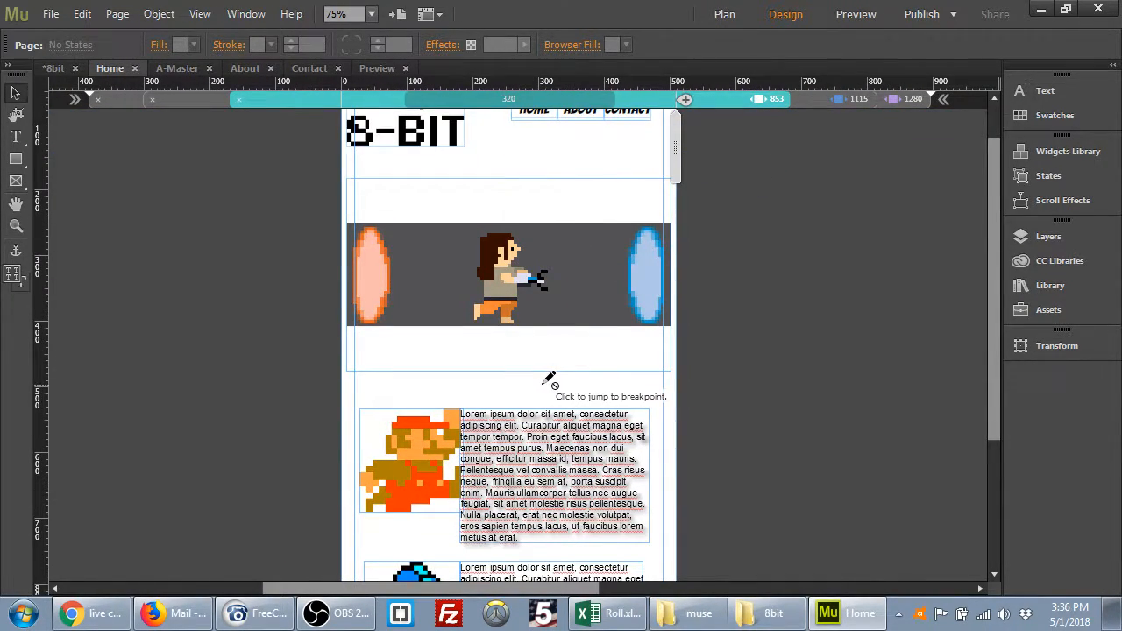
scroll(550, 380, down, 2)
drag(682, 178, 708, 186)
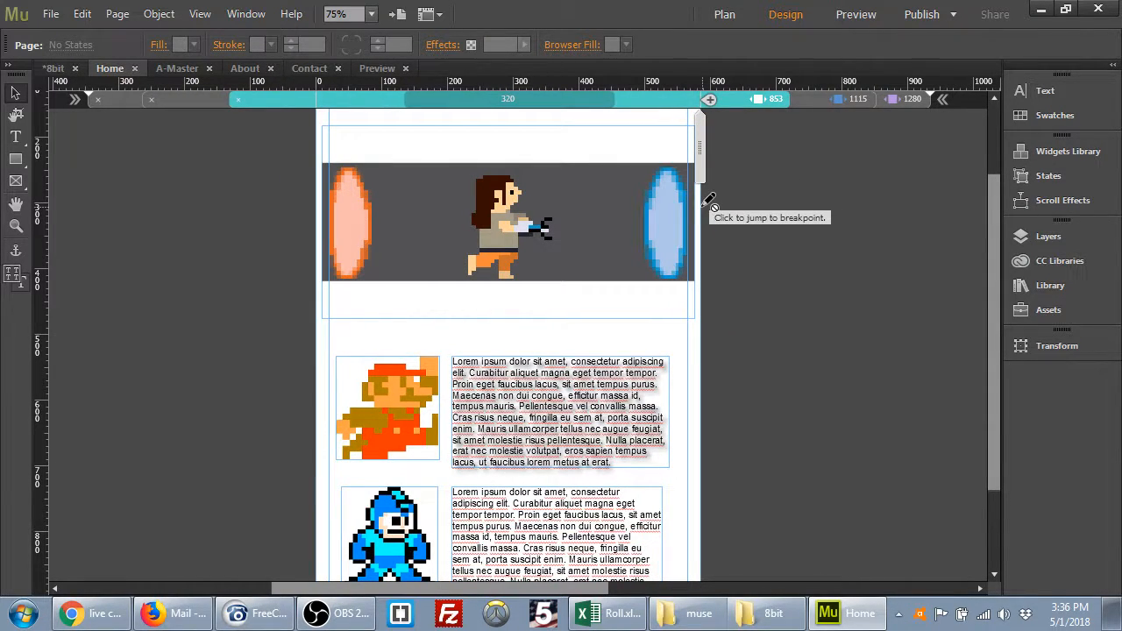
click(708, 100)
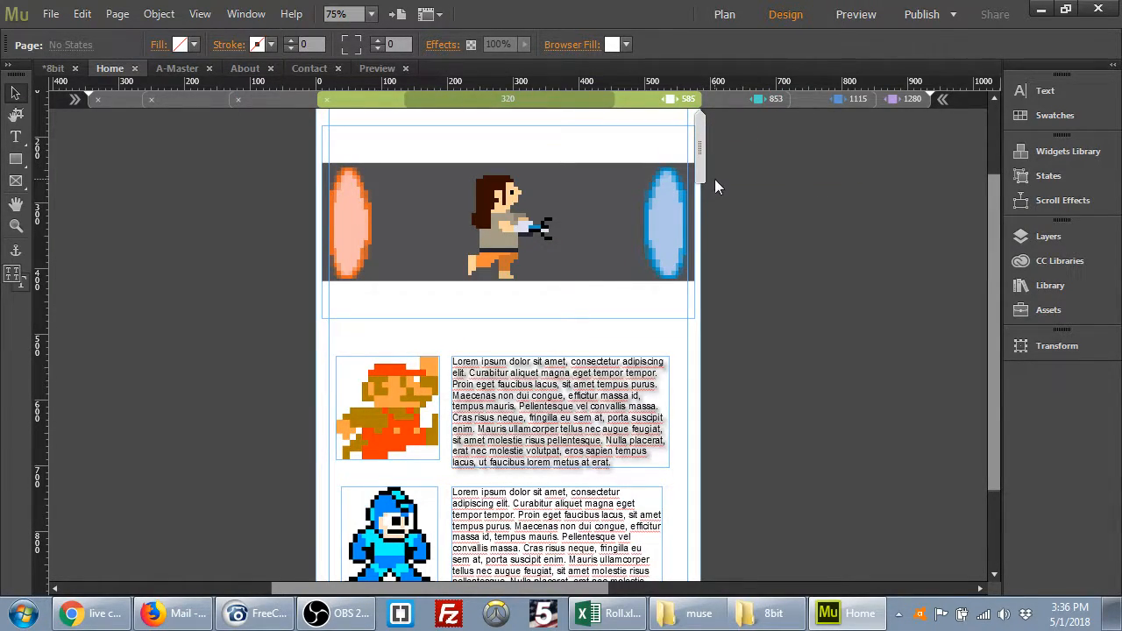
Examine the logo and menu in the Home page's 585 px layout, including the options offered for the menu.
scroll(714, 179, up, 1)
scroll(714, 179, up, 3)
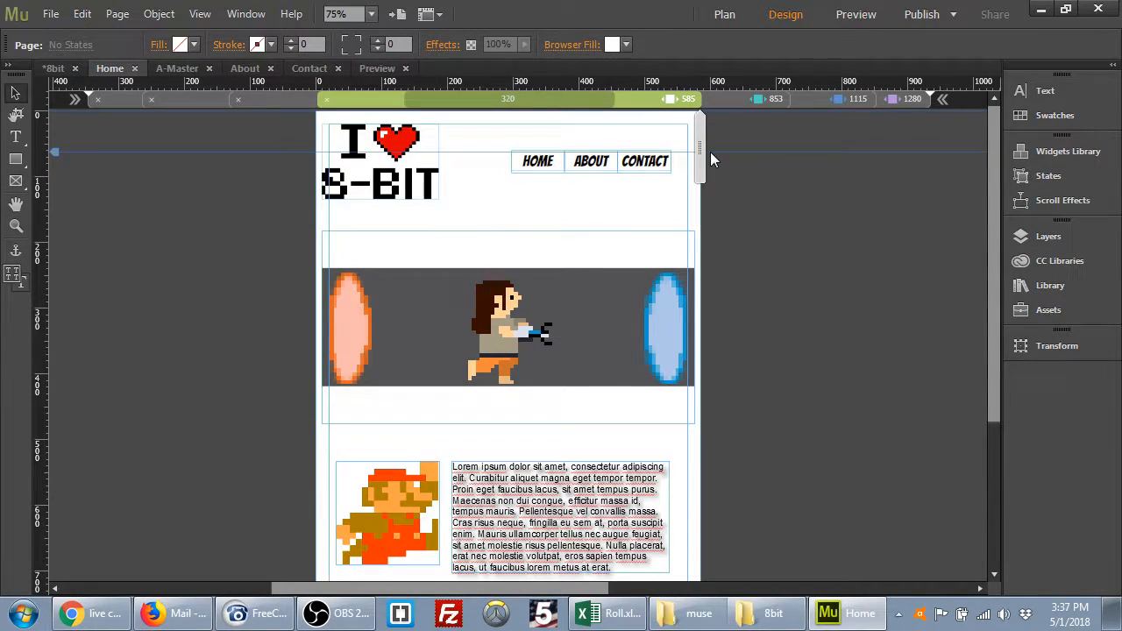
drag(700, 153, 695, 110)
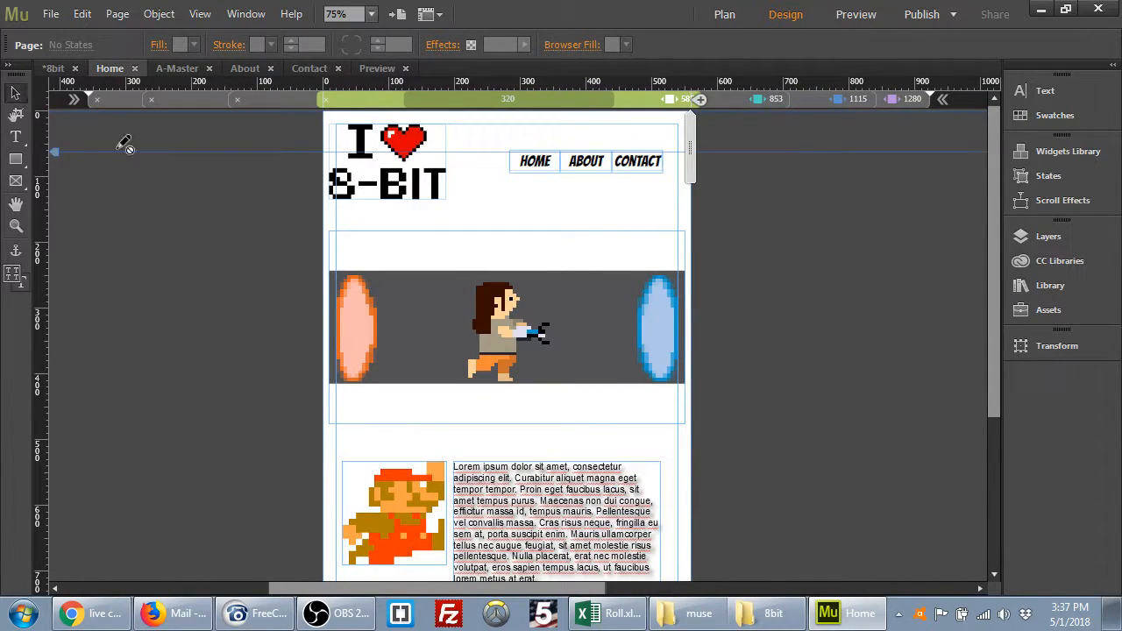
click(653, 104)
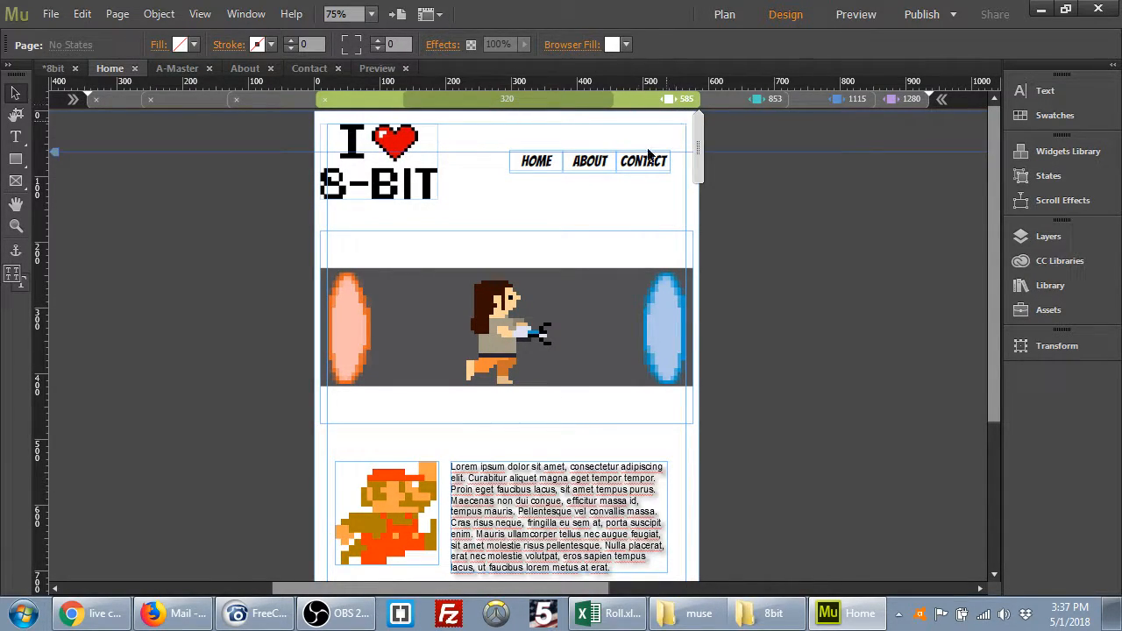
right_click(600, 168)
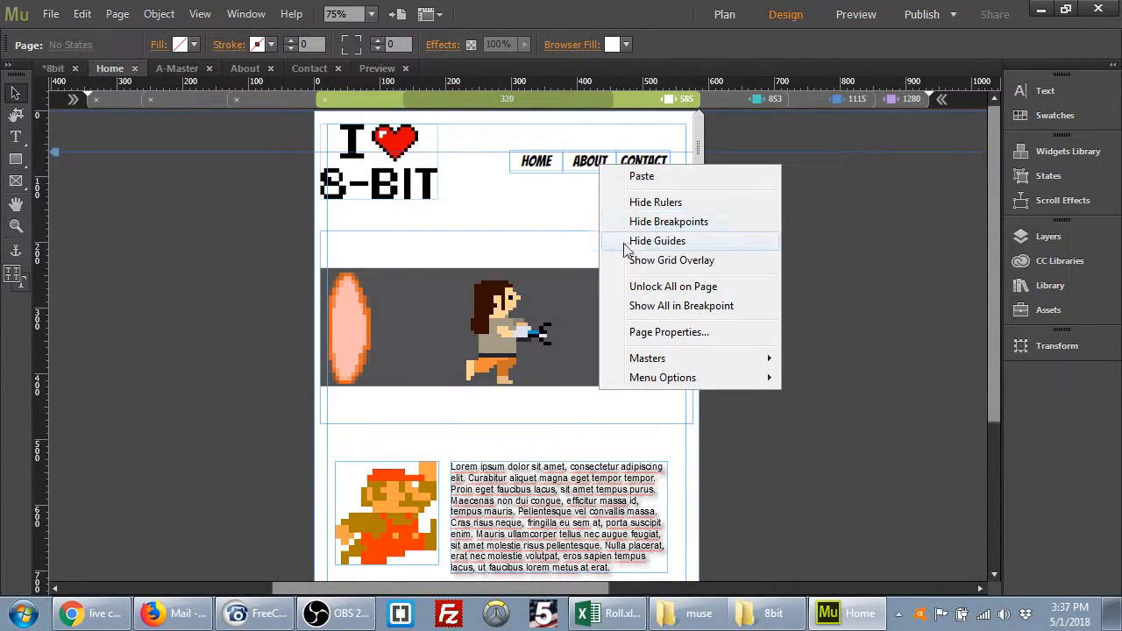
click(555, 205)
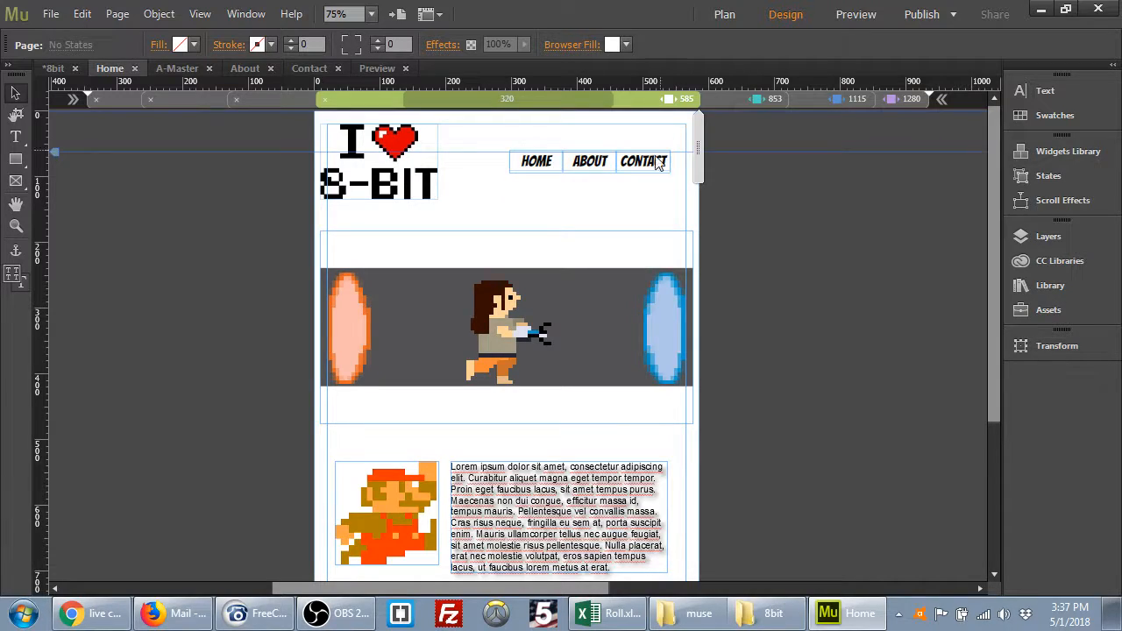
right_click(602, 169)
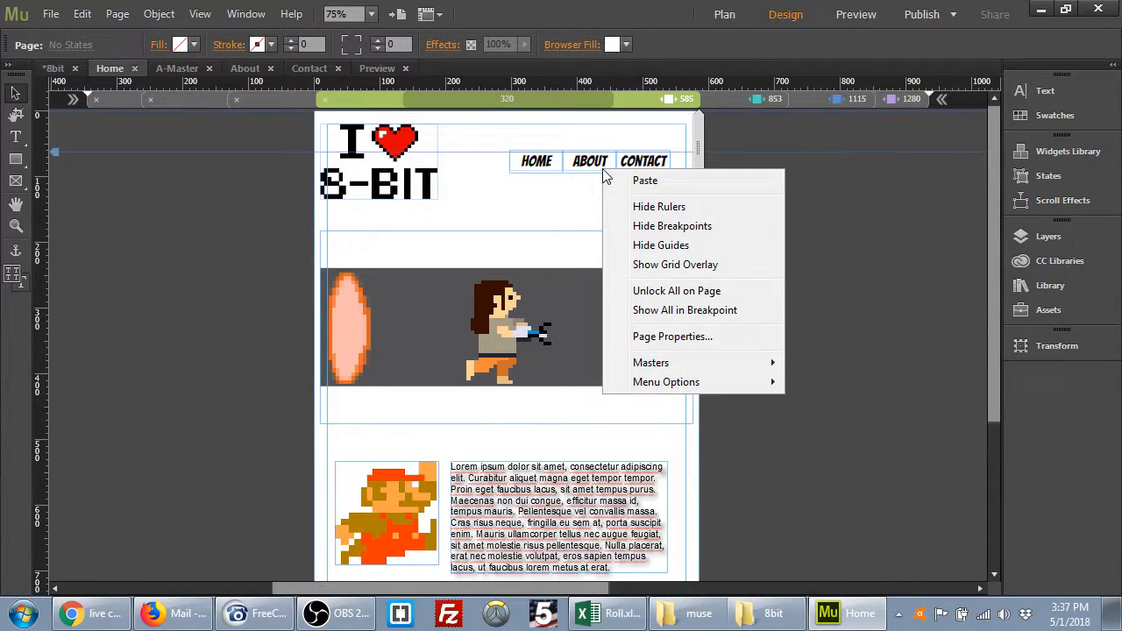
click(565, 204)
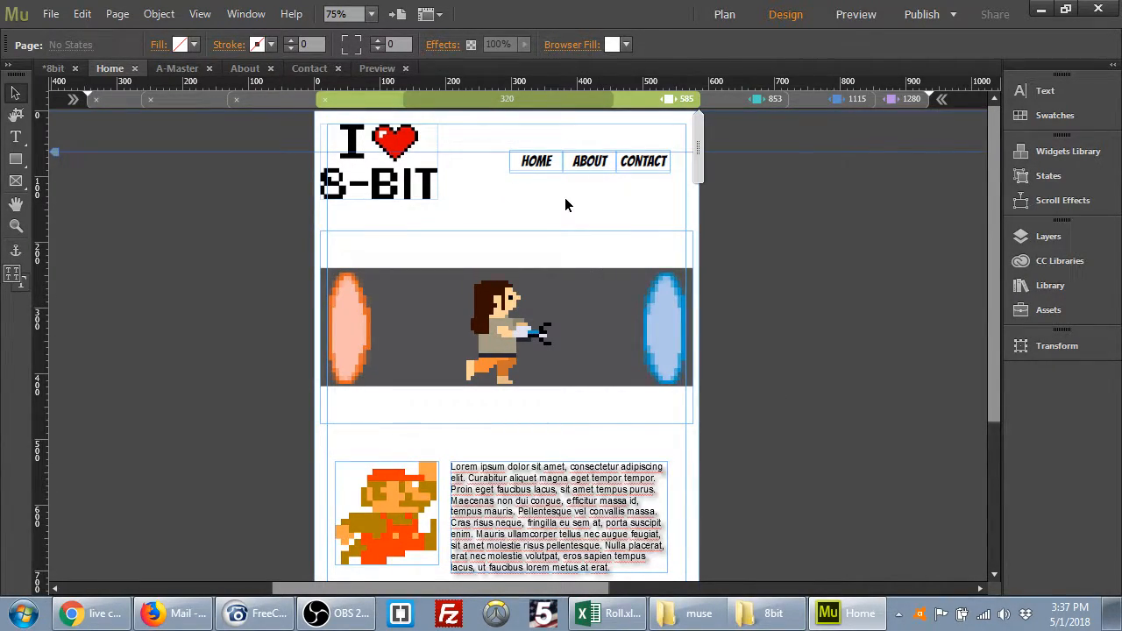
Open the A-Master page and compare its breakpoints and menu with those of the Home page.
click(178, 68)
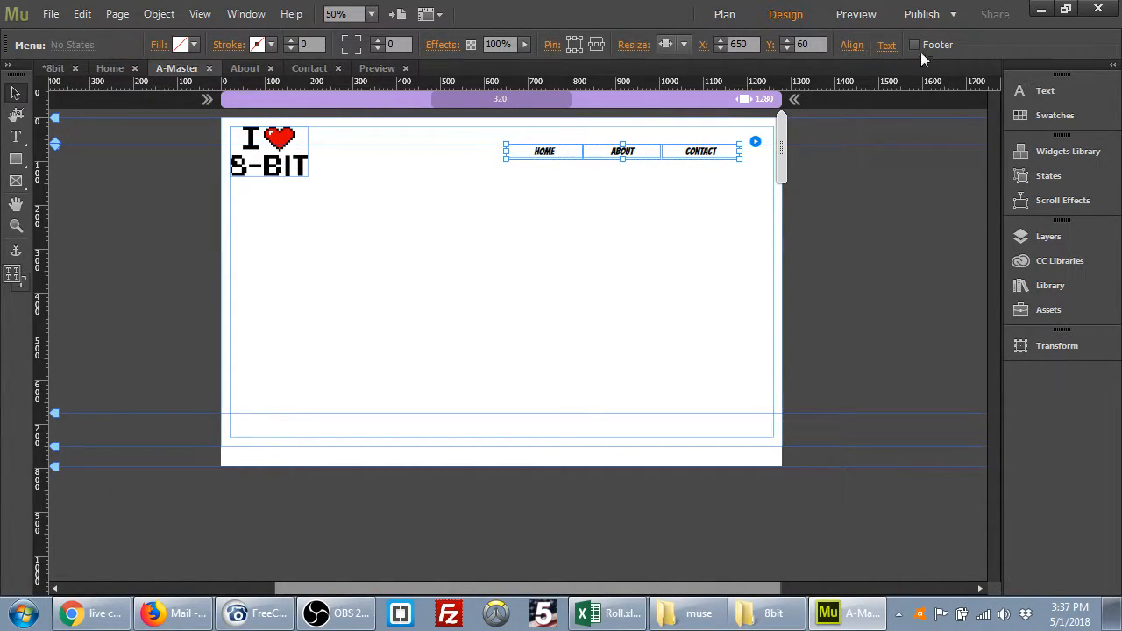
click(866, 16)
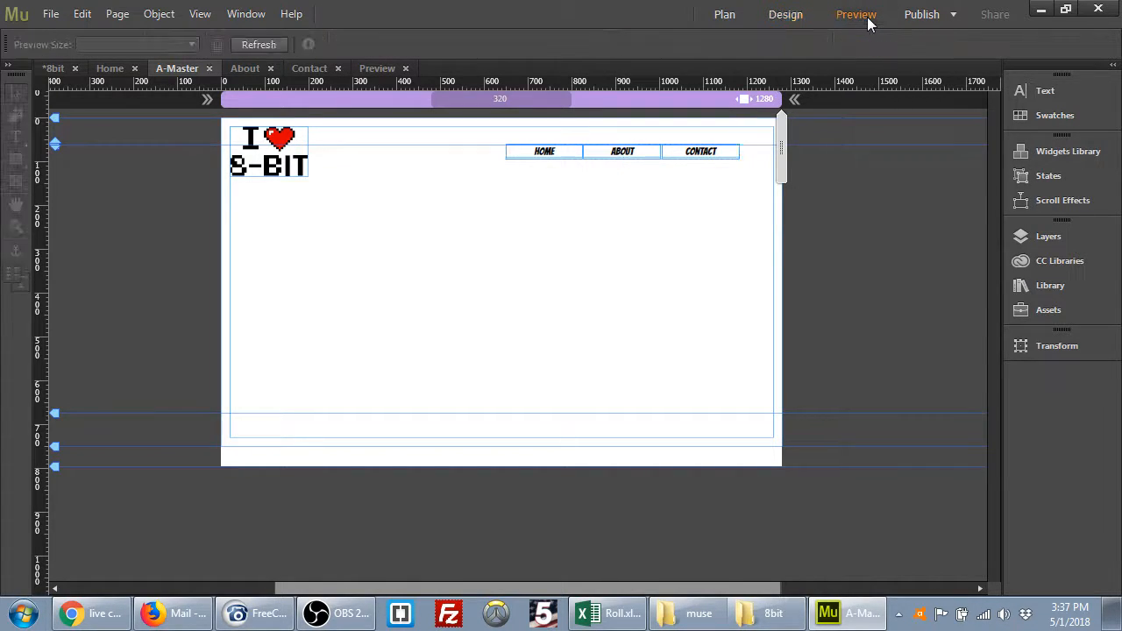
click(721, 15)
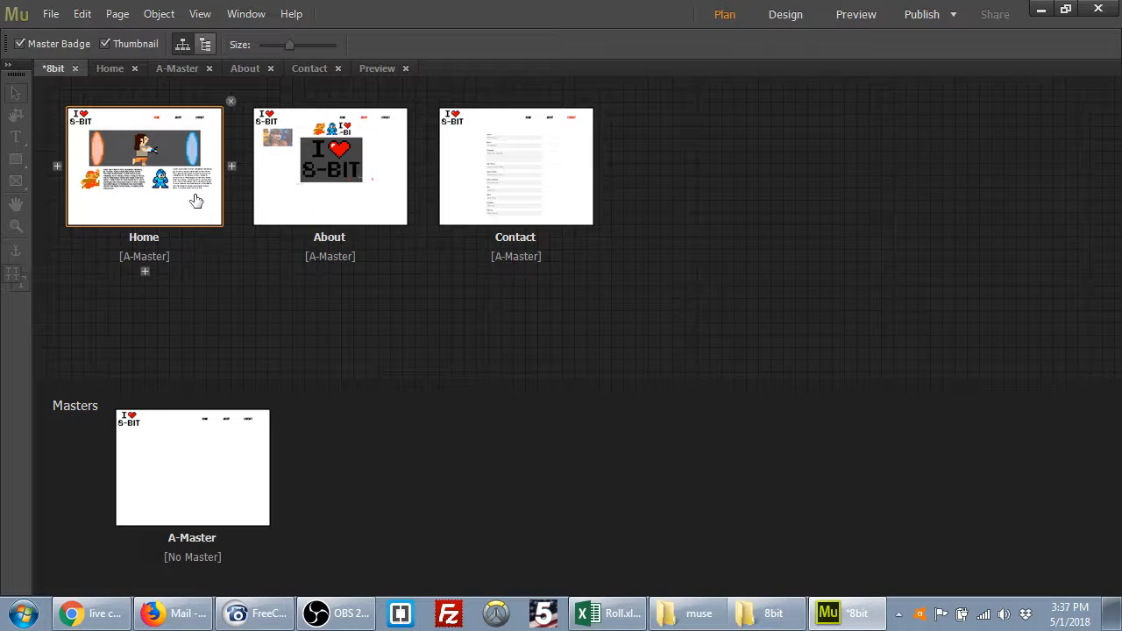
double_click(192, 476)
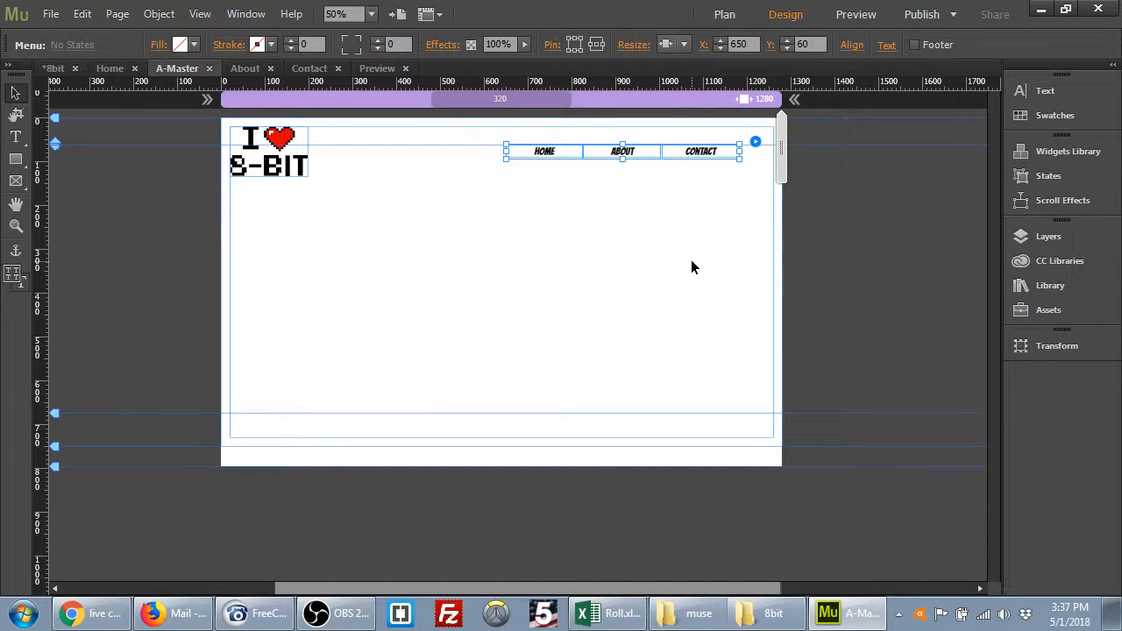
click(110, 69)
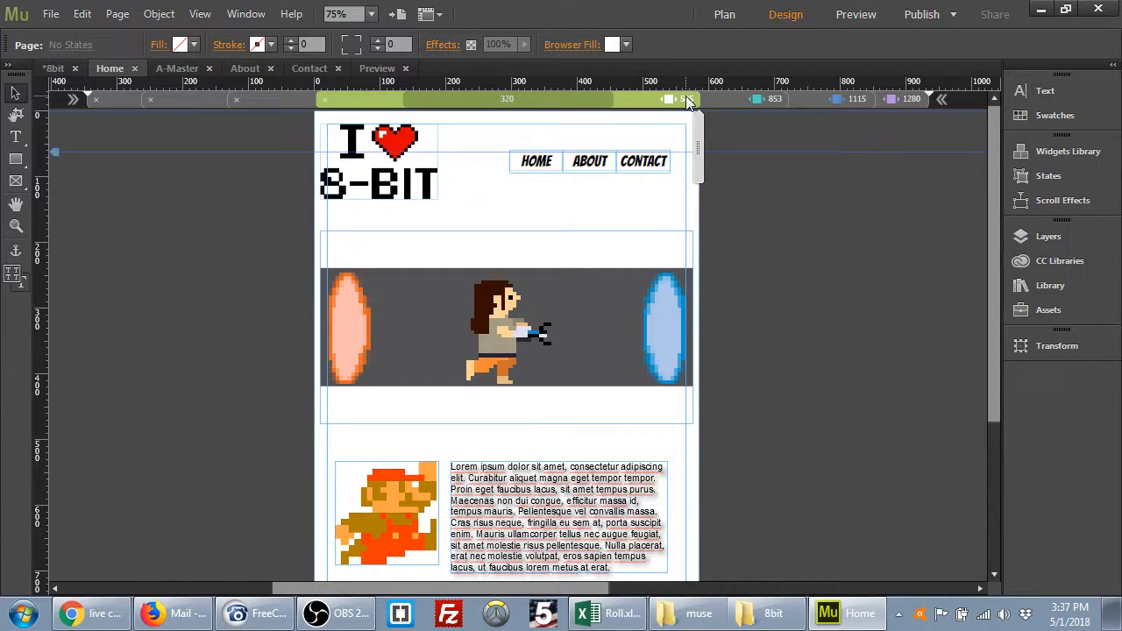
click(173, 73)
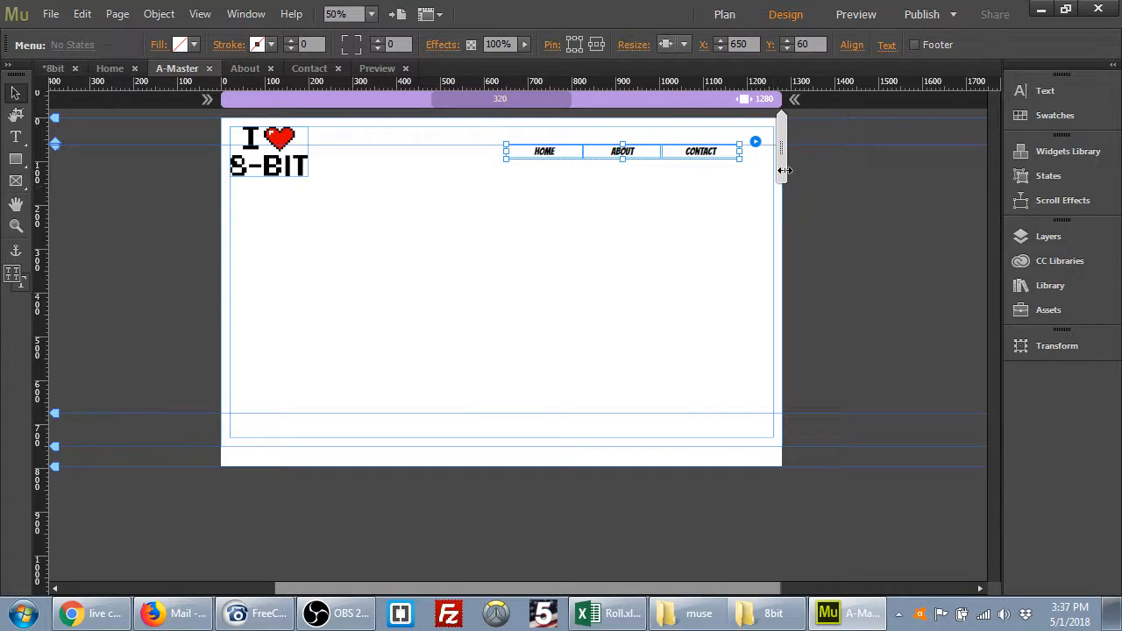
drag(775, 167, 630, 175)
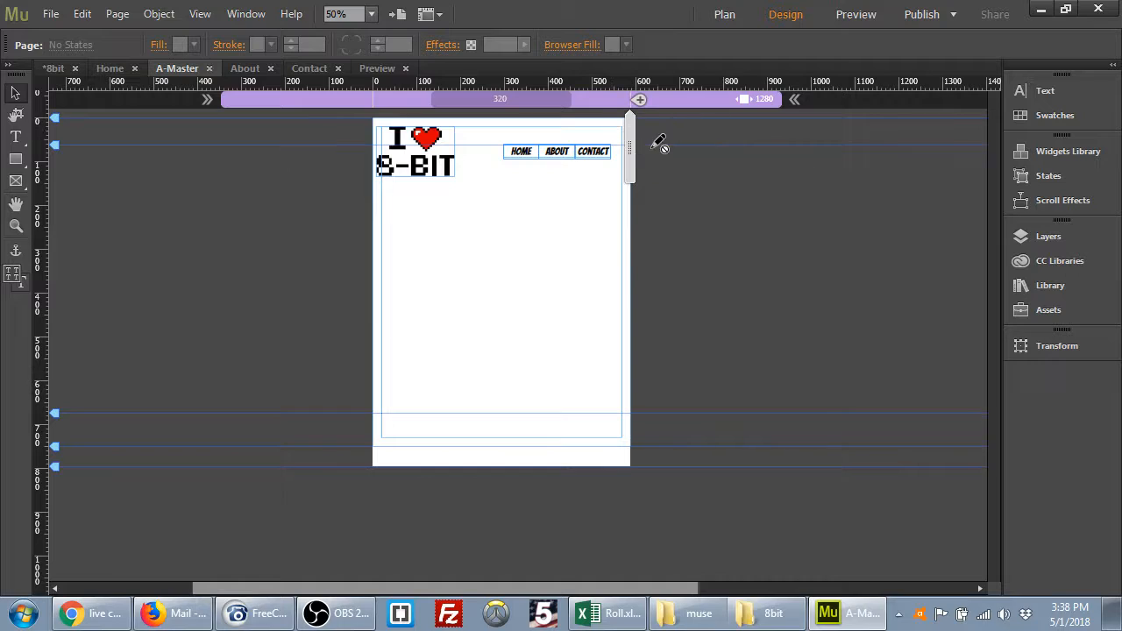
click(619, 100)
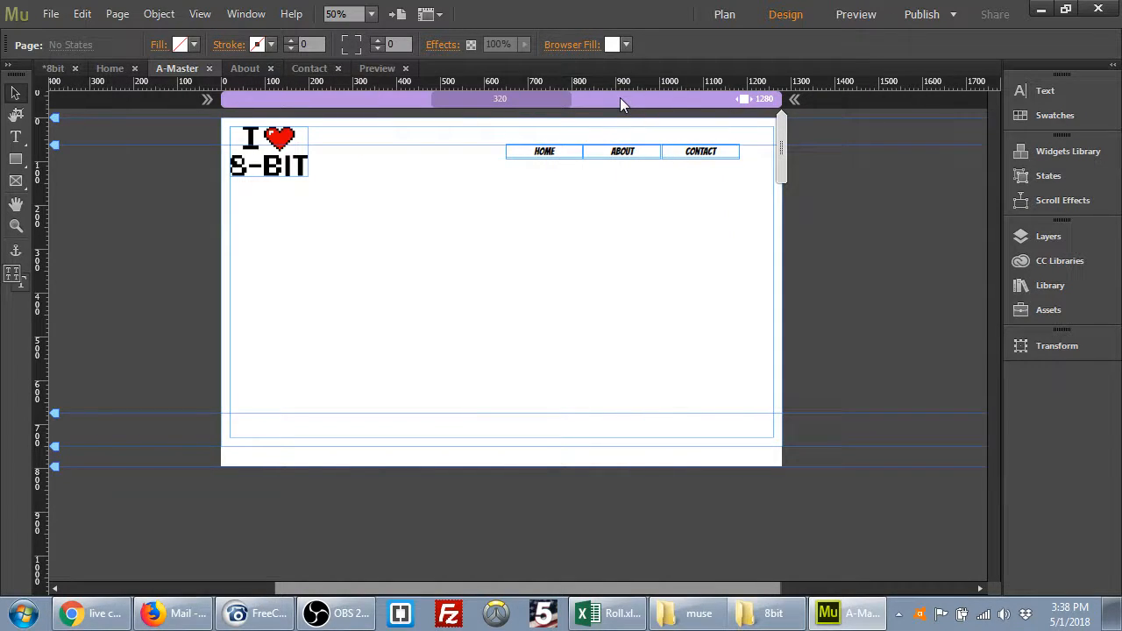
double_click(620, 100)
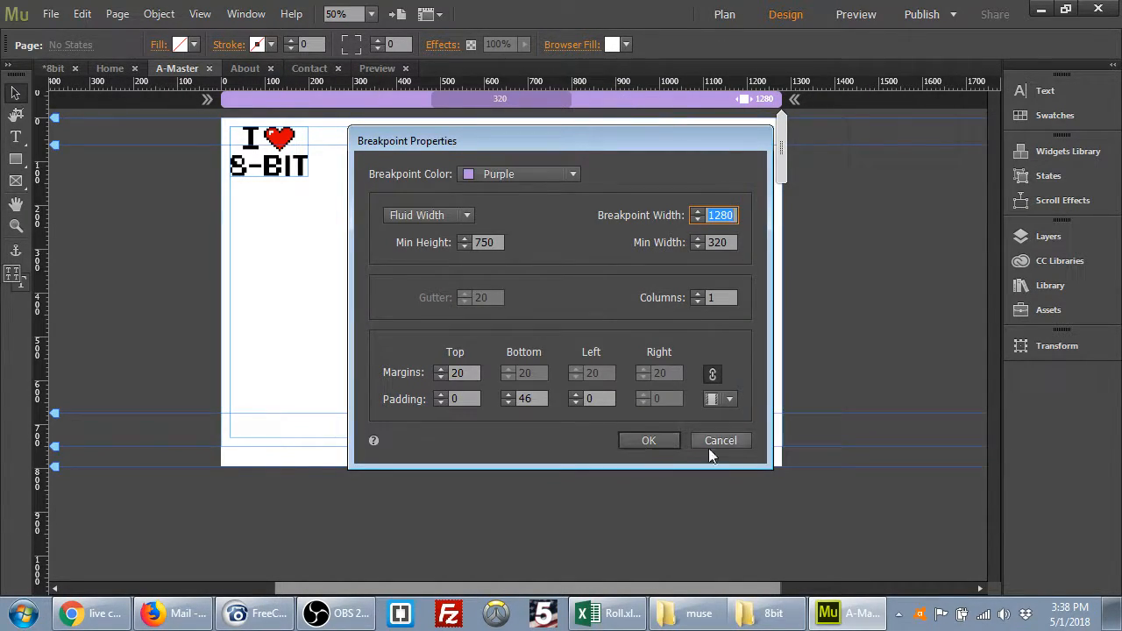
click(731, 441)
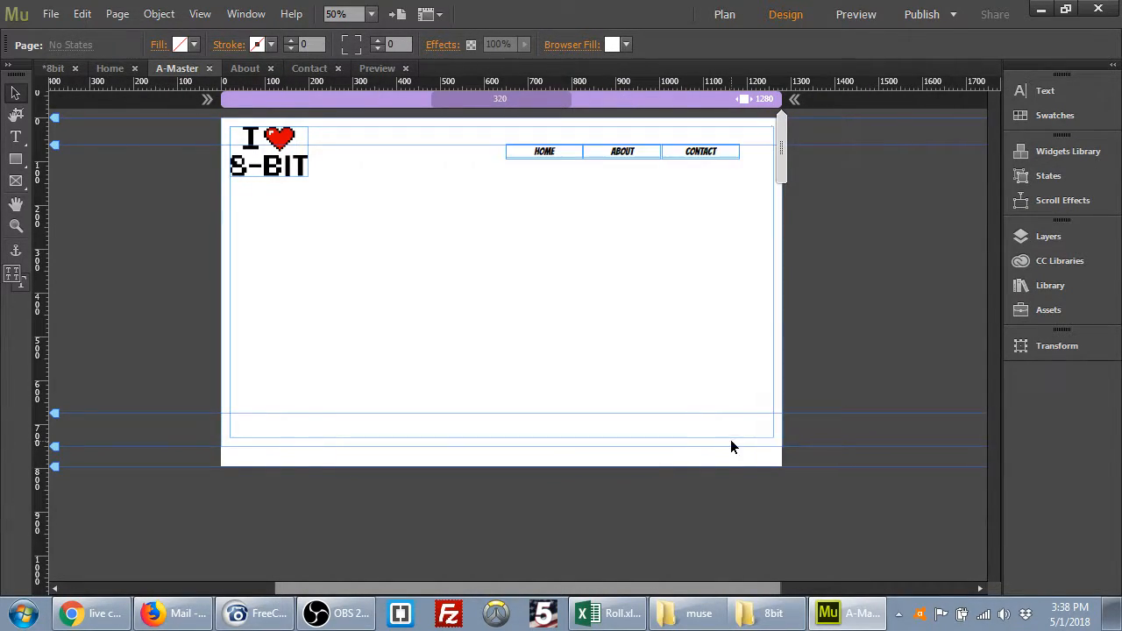
Delete the 585 px breakpoint from the Home page.
click(111, 68)
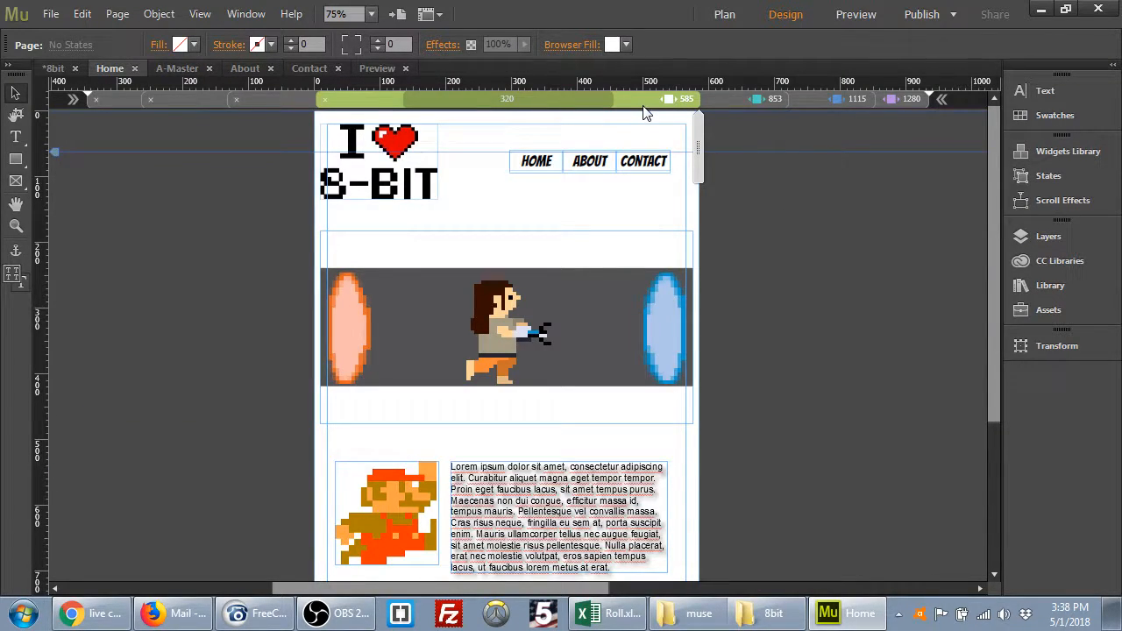
right_click(643, 106)
click(683, 160)
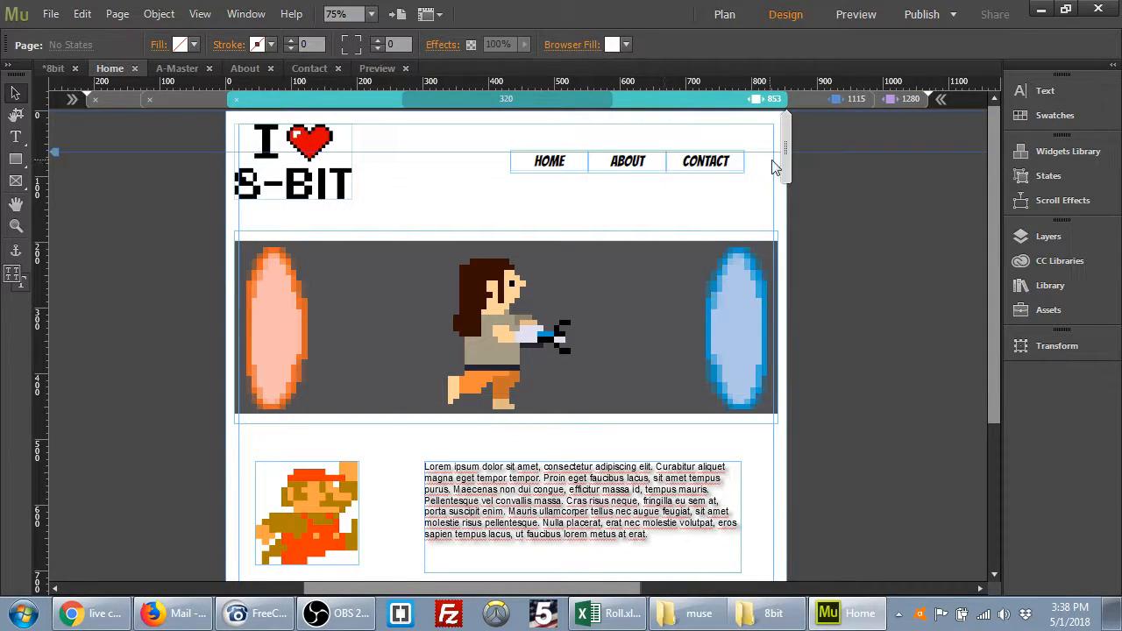
Shrink the A-Master page and add a breakpoint at 588 px.
click(177, 68)
drag(776, 153, 630, 186)
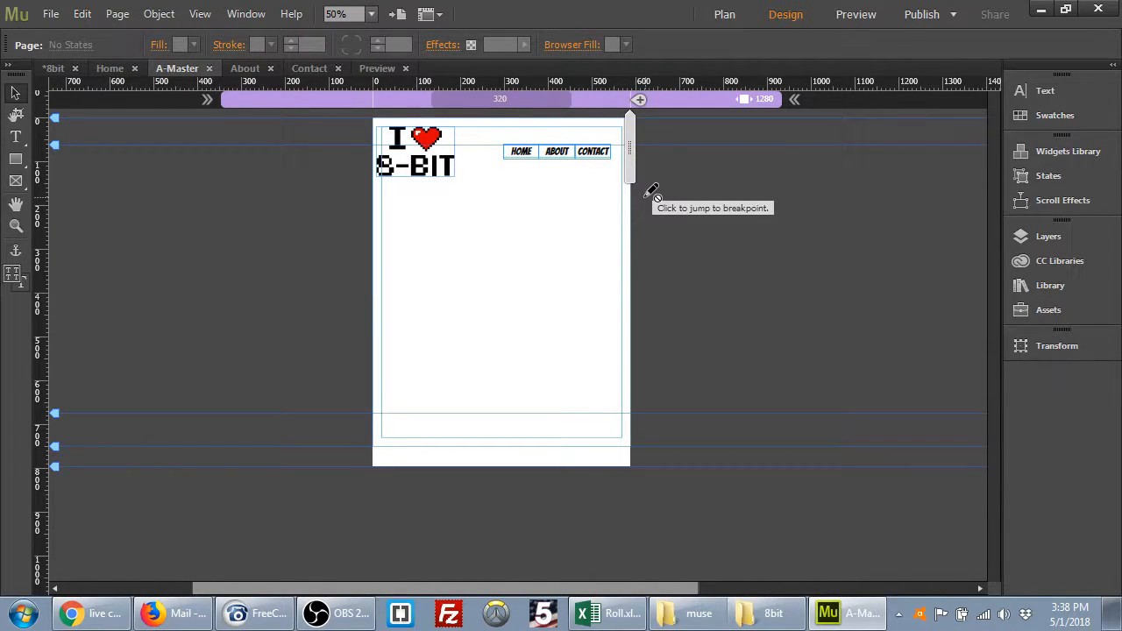
click(637, 103)
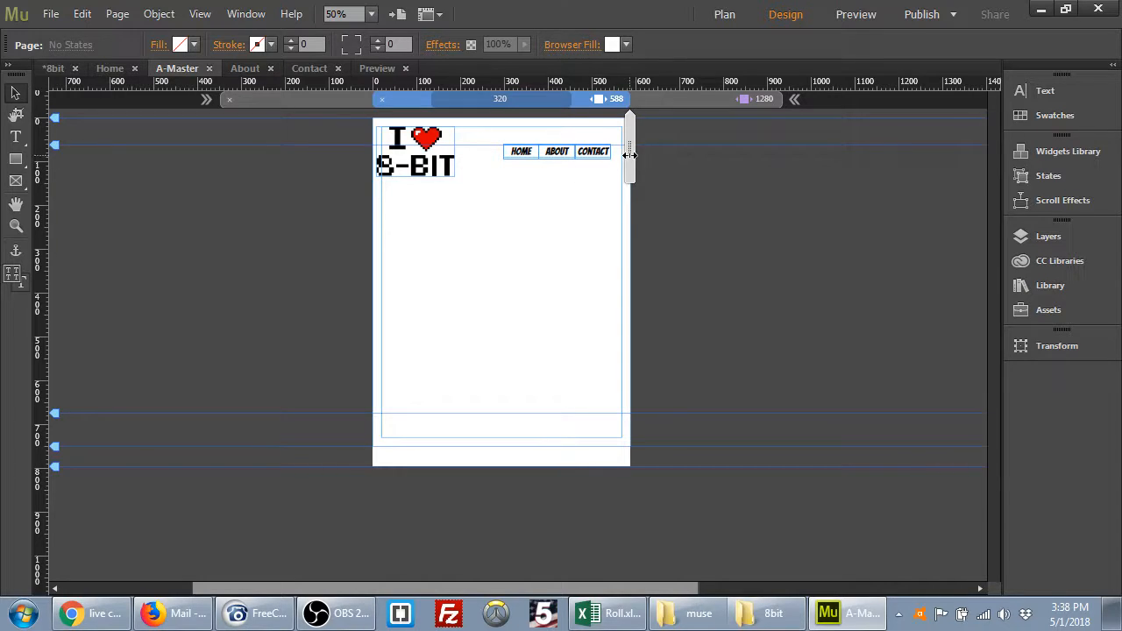
Hide the navigation menu in A-Master's 588 px breakpoint and check the header at widths above and below it.
mouse_move(630, 161)
mouse_down()
mouse_move(651, 161)
mouse_move(623, 157)
mouse_up()
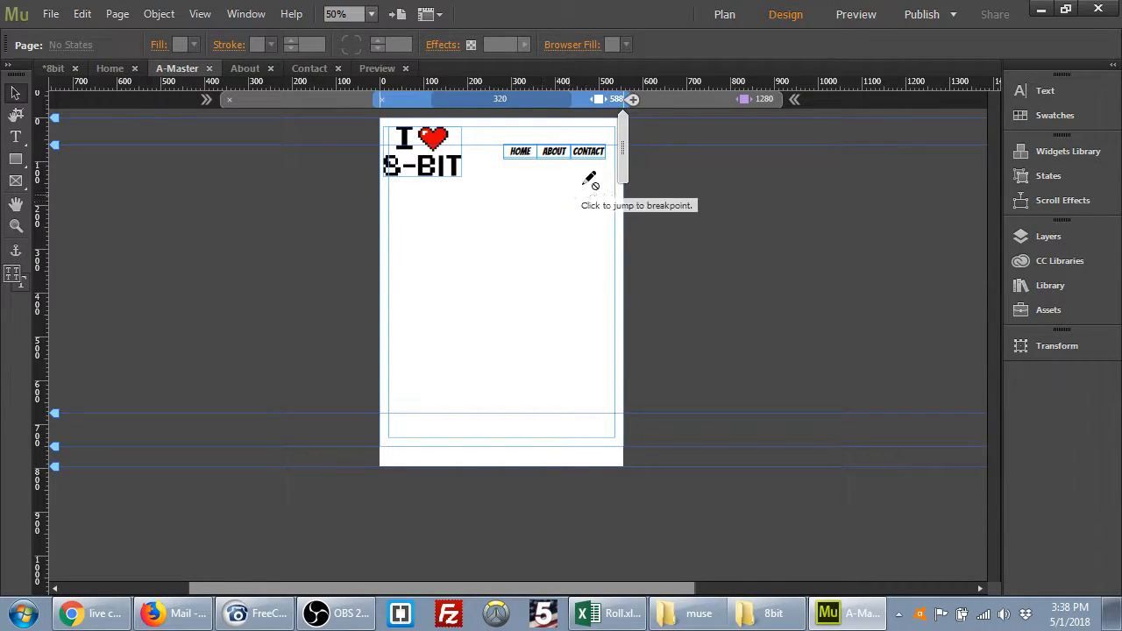
click(578, 153)
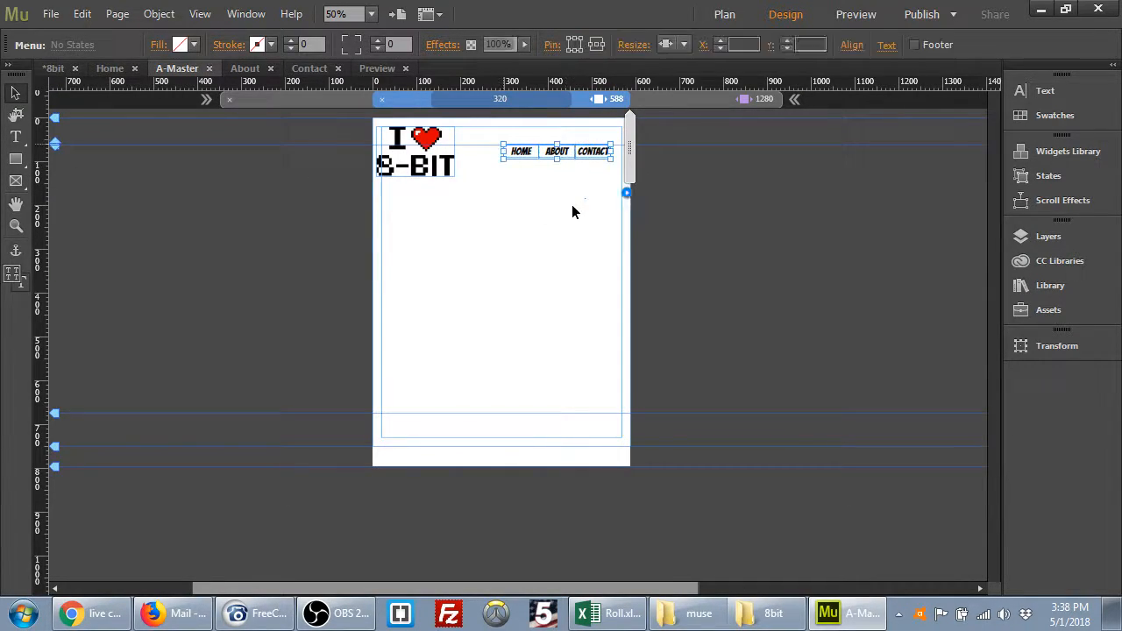
right_click(557, 152)
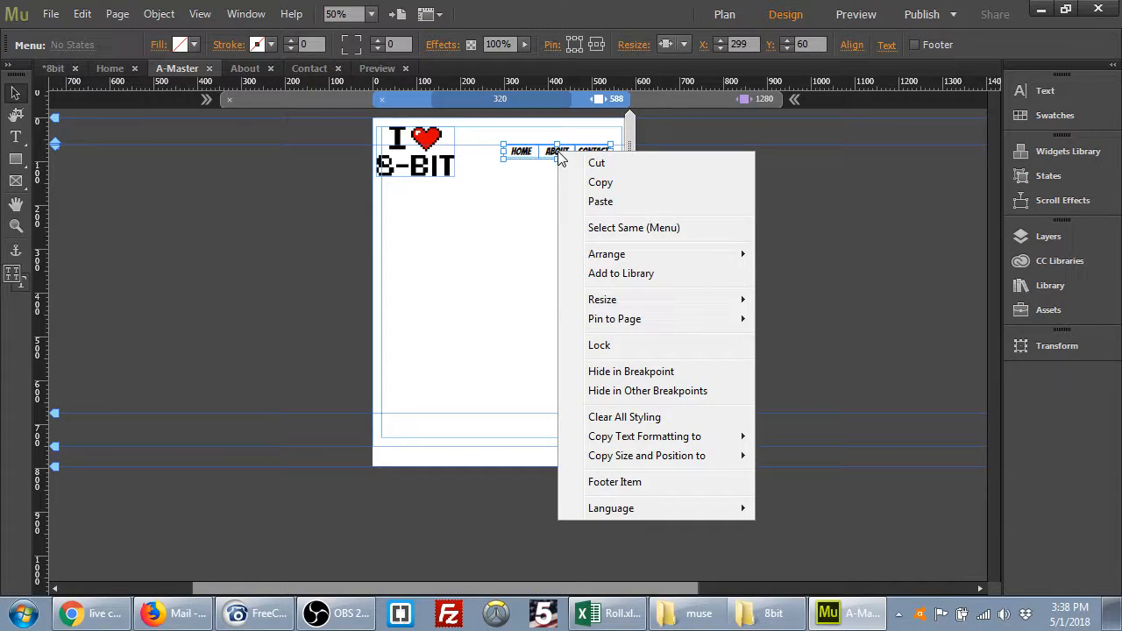
click(623, 376)
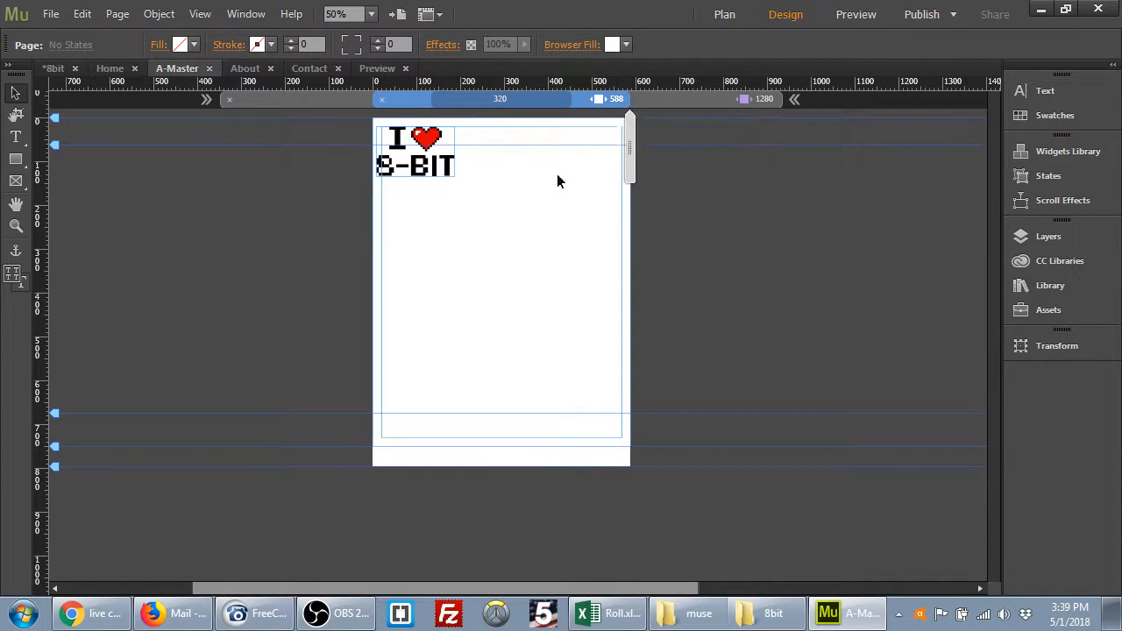
drag(627, 149, 652, 156)
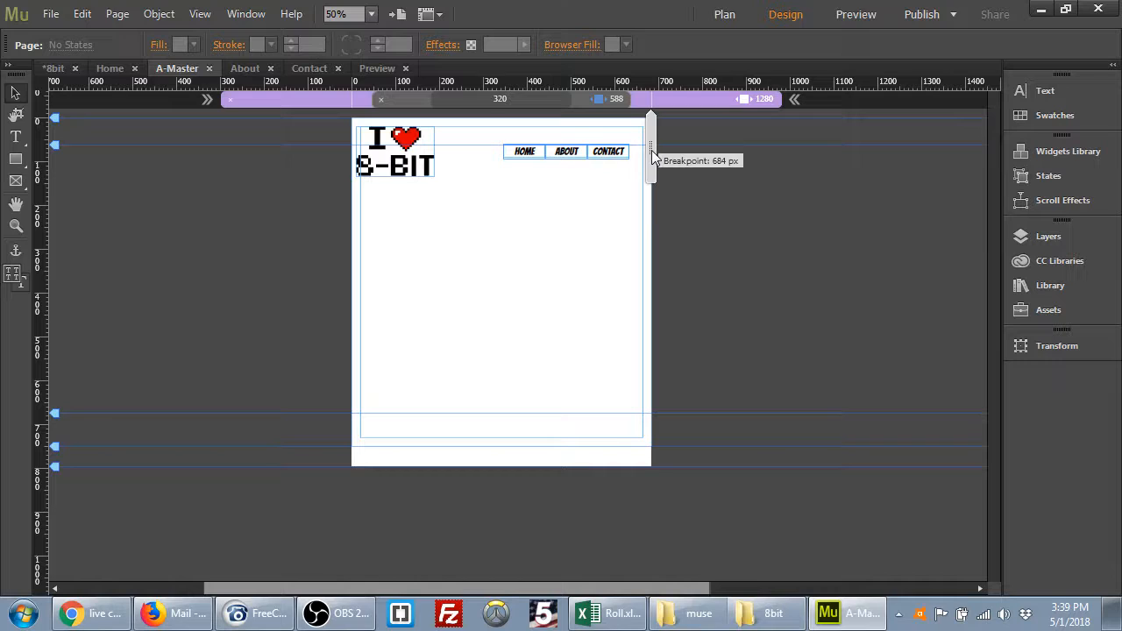
drag(653, 156, 618, 150)
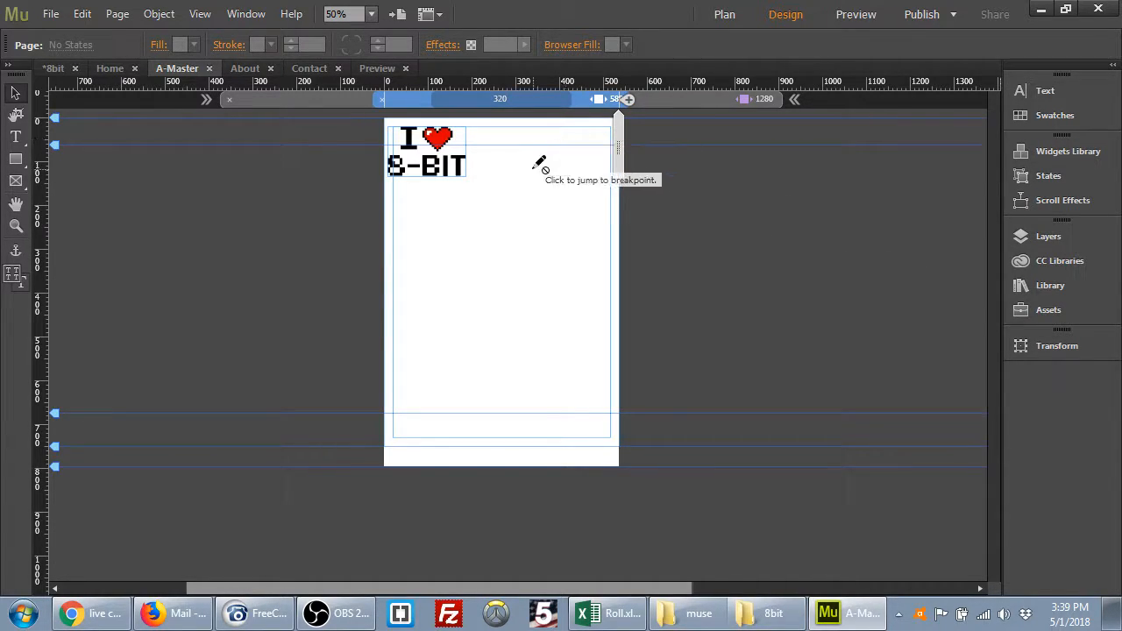
Expand Layer 1 in the layer list and toggle the Menu's visibility below 588 px, leaving it hidden.
click(1054, 245)
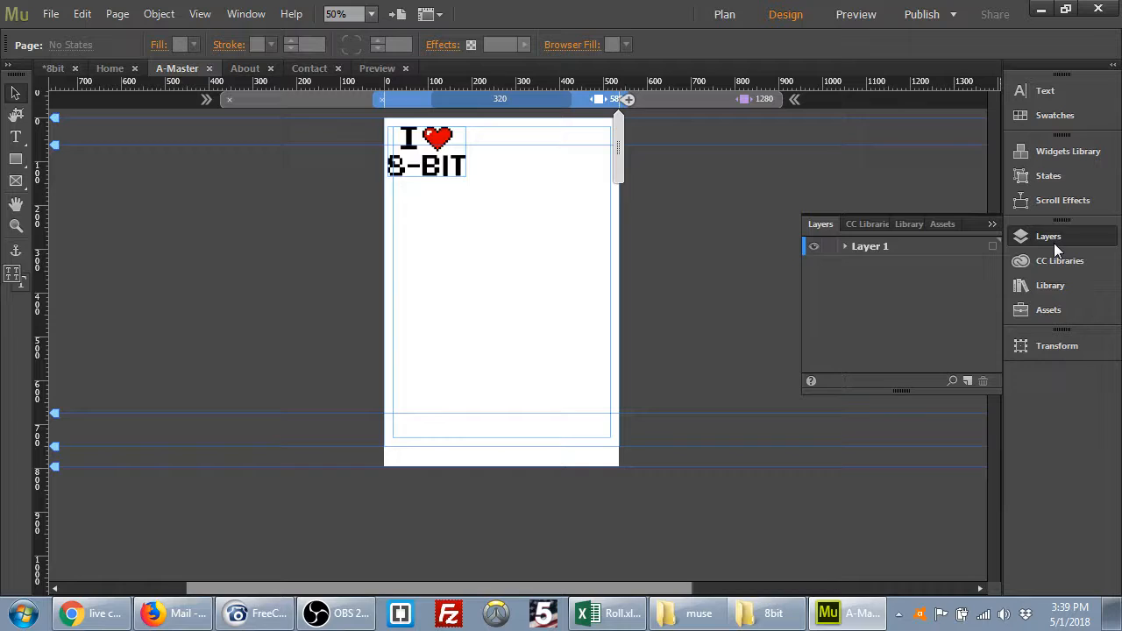
click(846, 246)
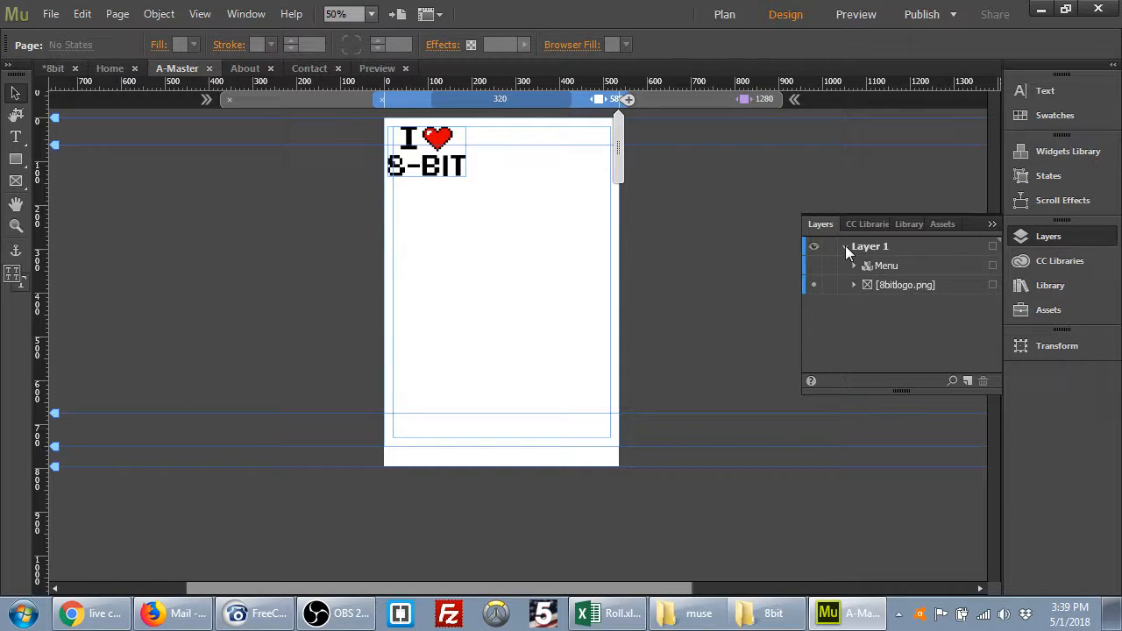
click(814, 265)
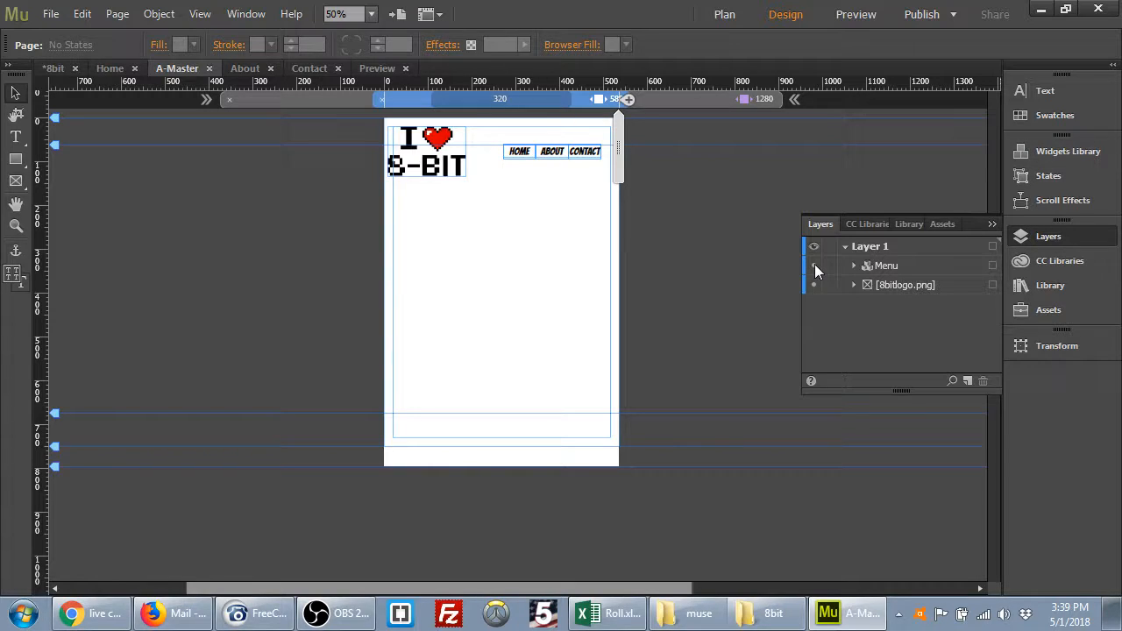
click(814, 265)
click(814, 265)
click(814, 264)
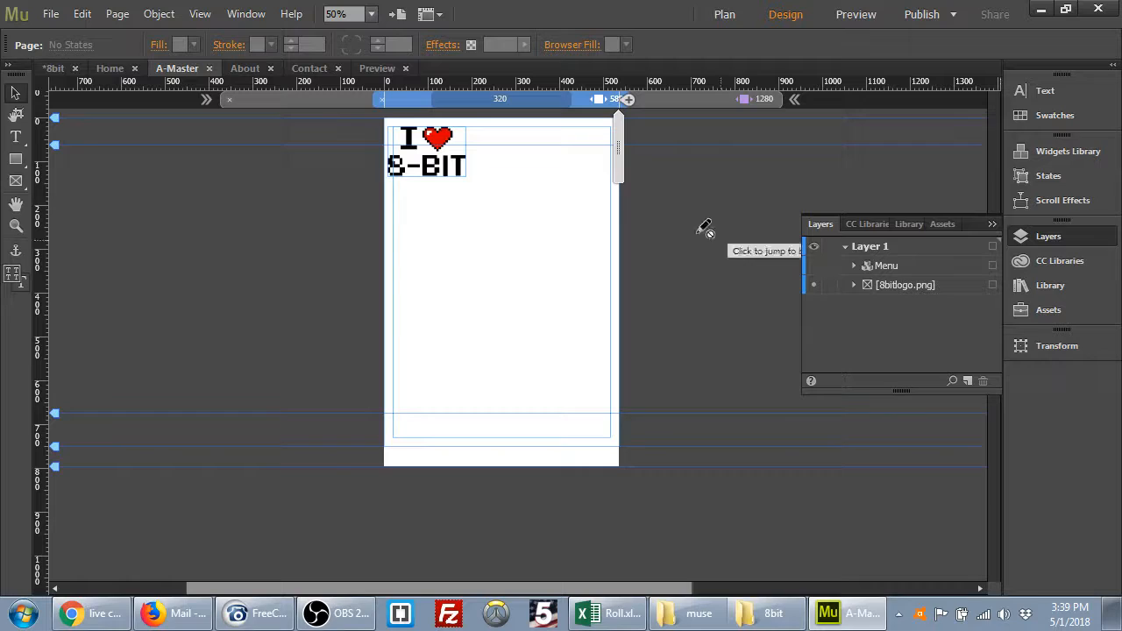
Review the 588 px breakpoint's properties without changing them and check the menu on a wider A-Master page.
click(599, 101)
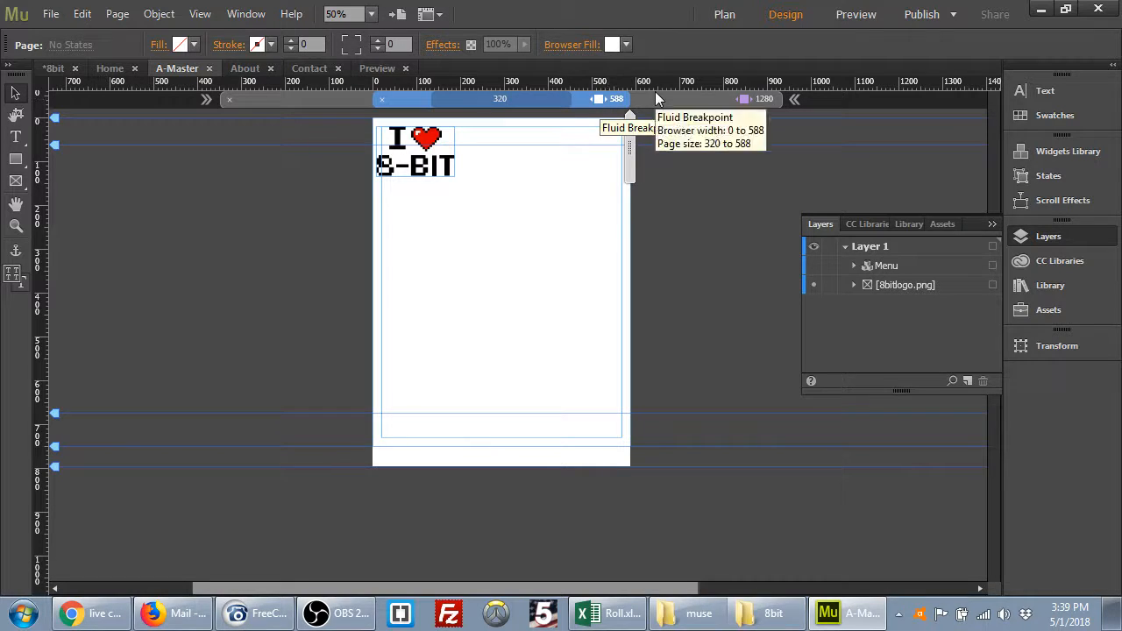
double_click(600, 100)
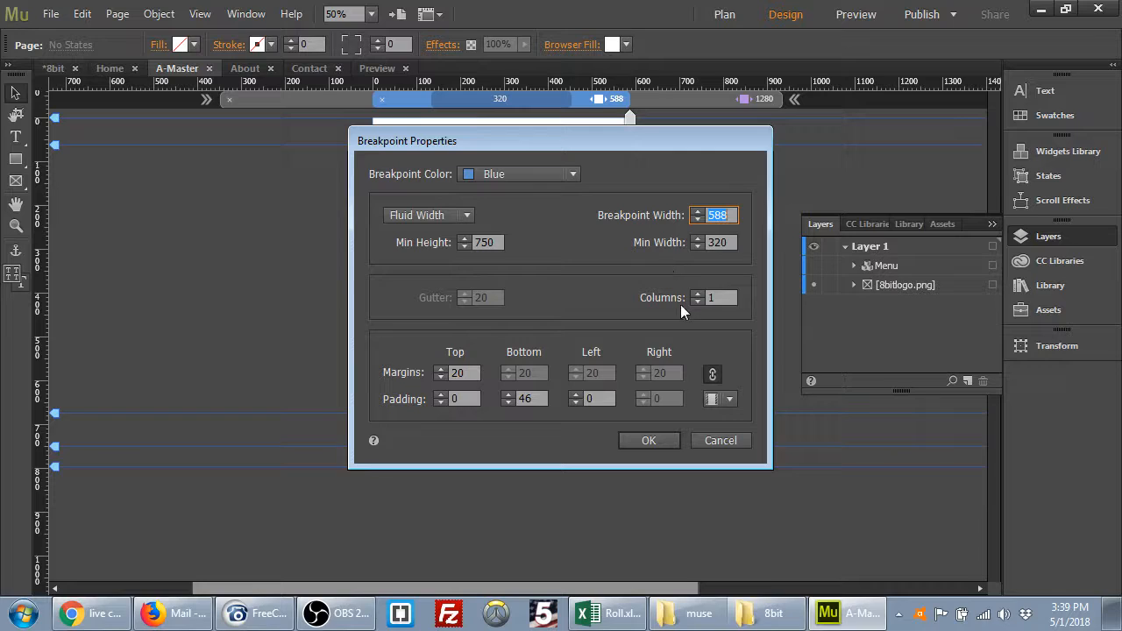
click(734, 441)
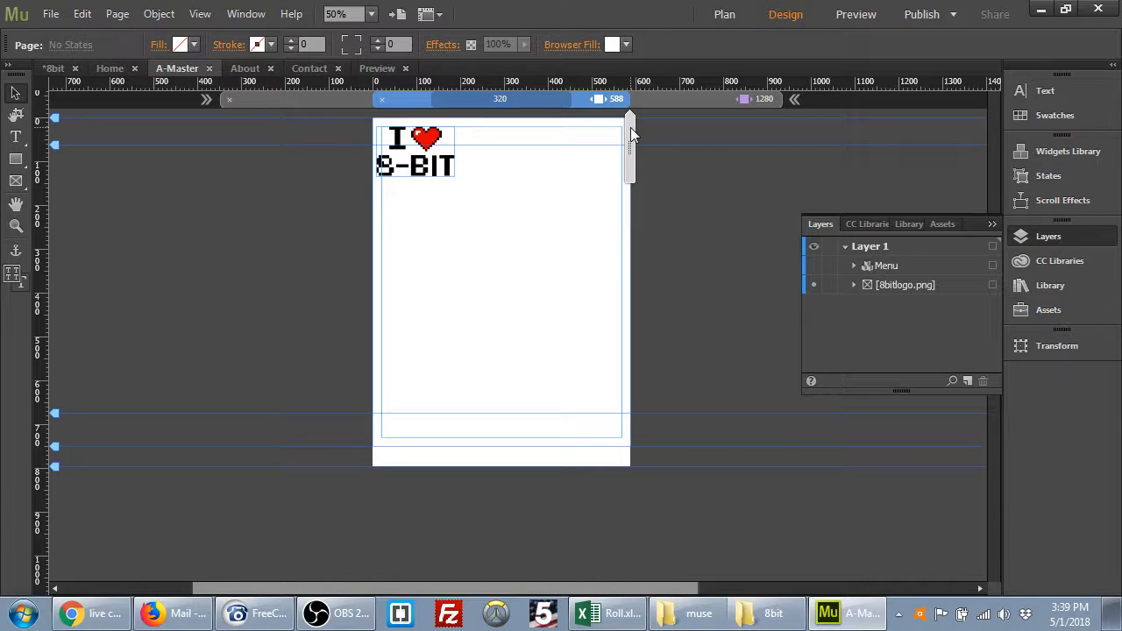
drag(630, 127, 670, 132)
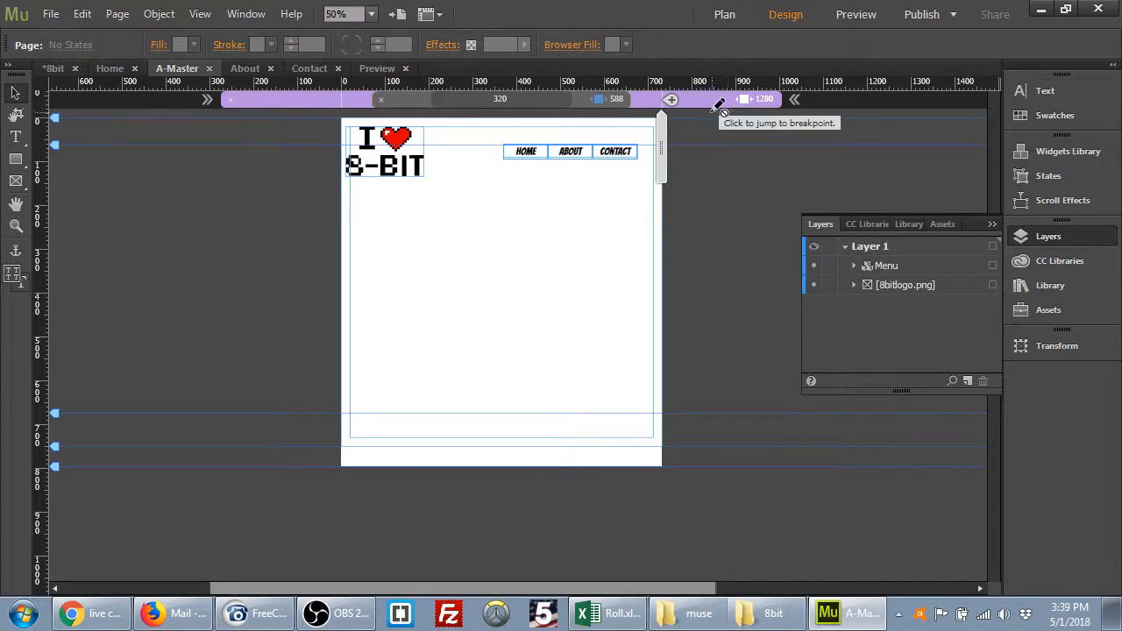
Add an Accordion panel widget to A-Master's 588 px breakpoint, placed beside the logo at about X 349, Y 20.
drag(661, 145, 602, 147)
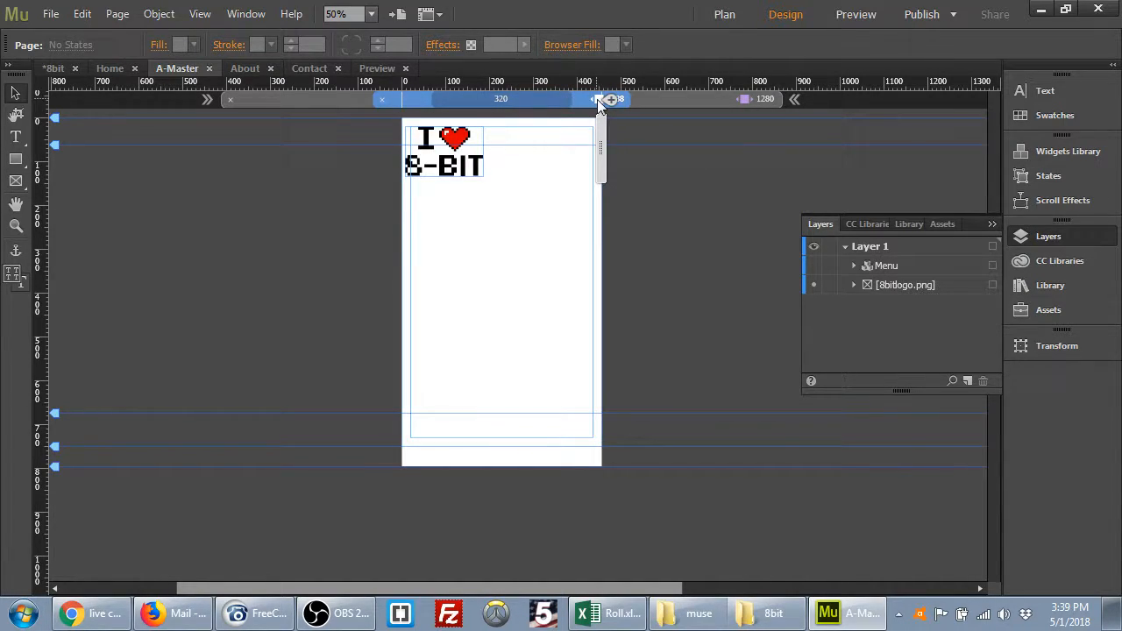
click(601, 99)
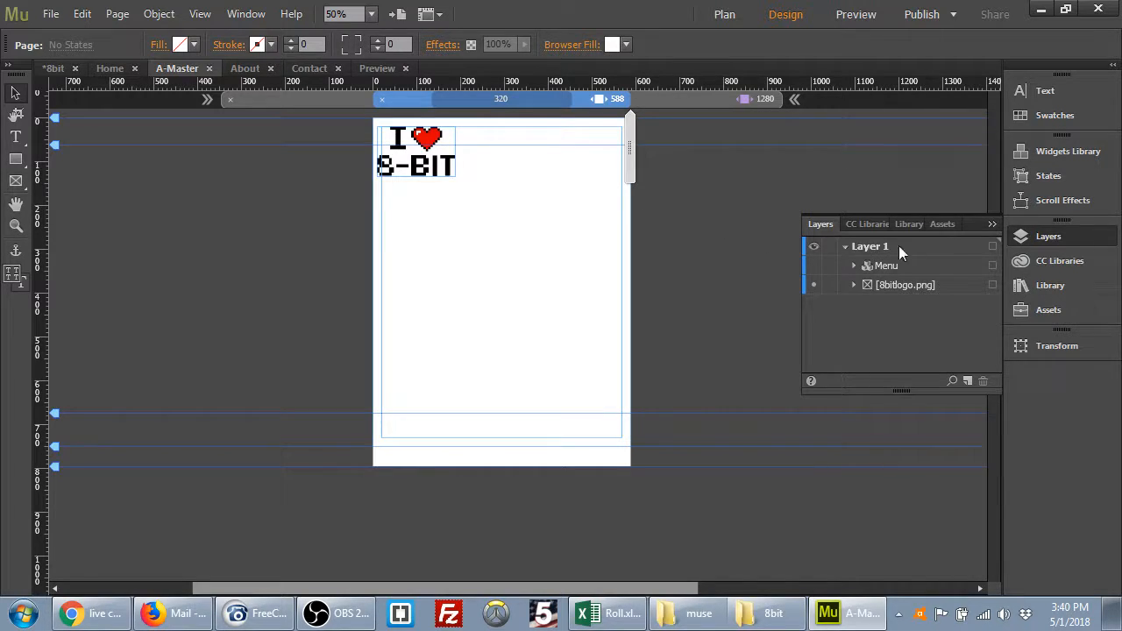
click(1037, 237)
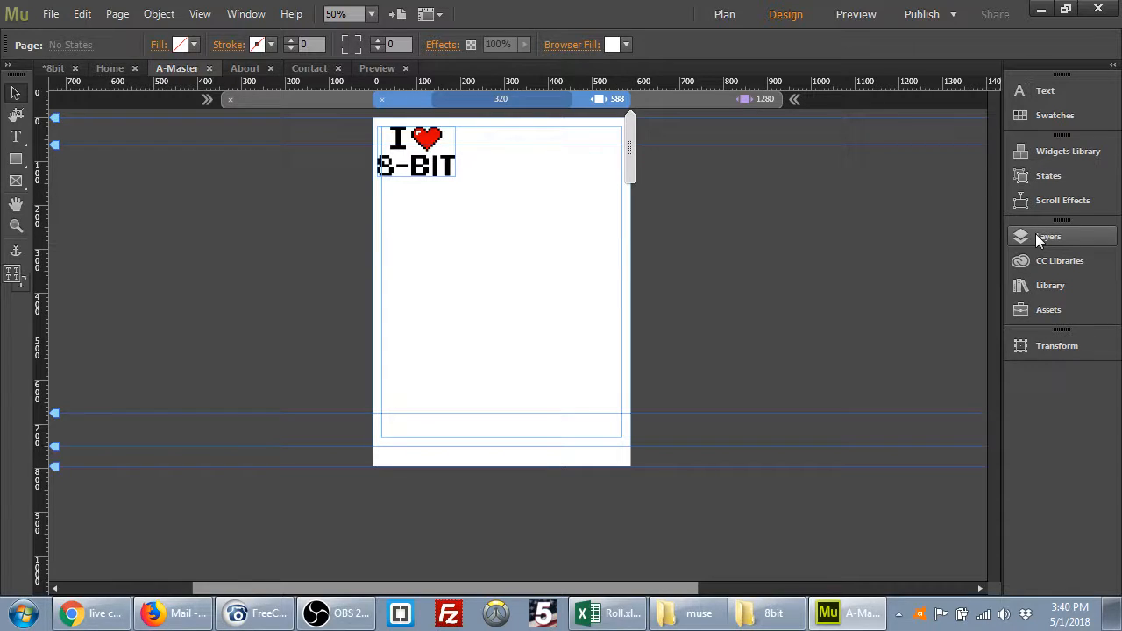
click(1051, 159)
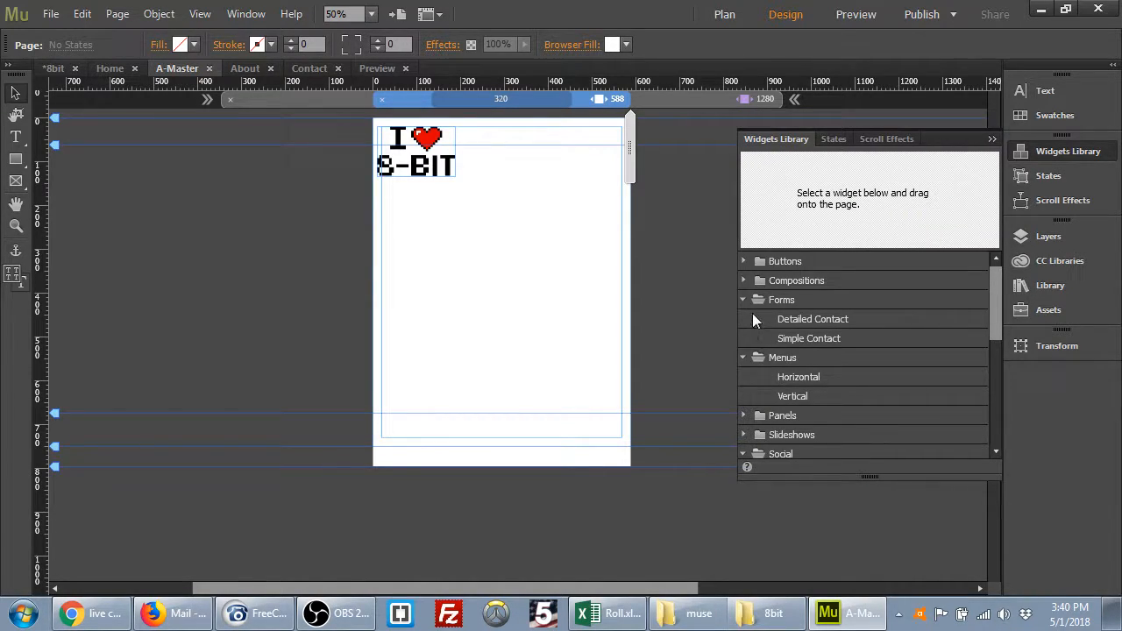
click(743, 357)
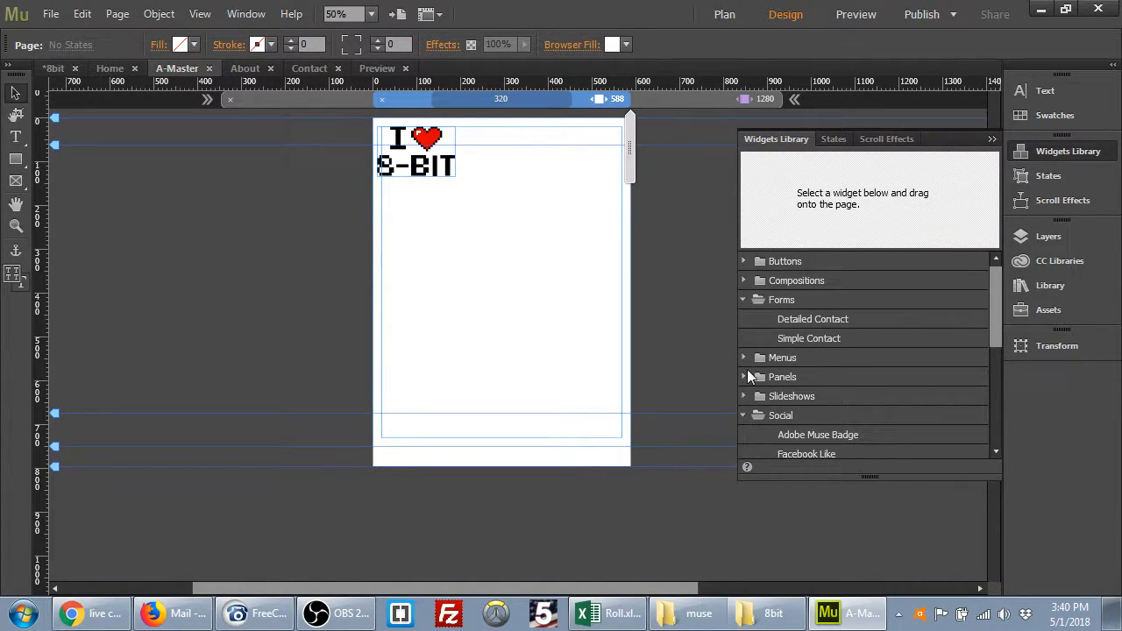
click(742, 358)
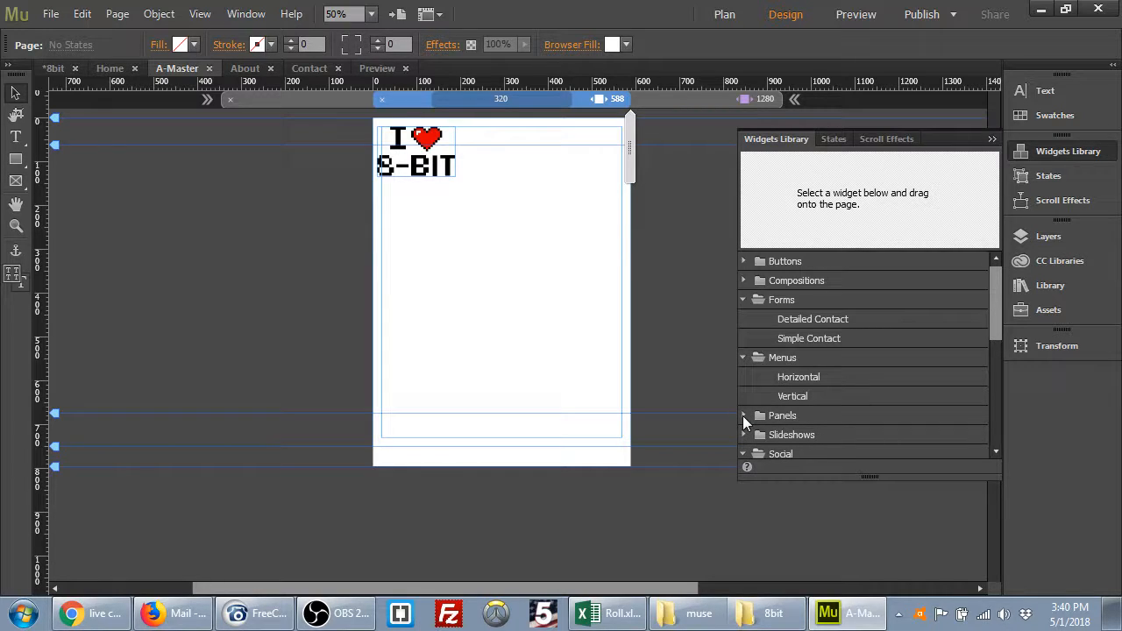
click(742, 416)
click(744, 358)
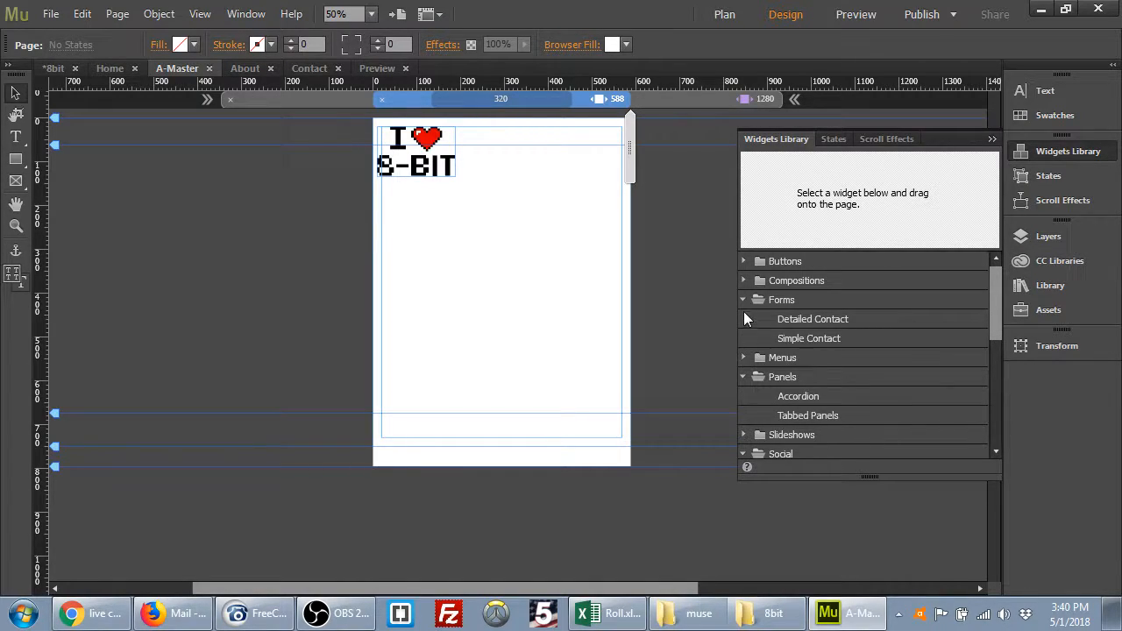
click(742, 300)
click(806, 357)
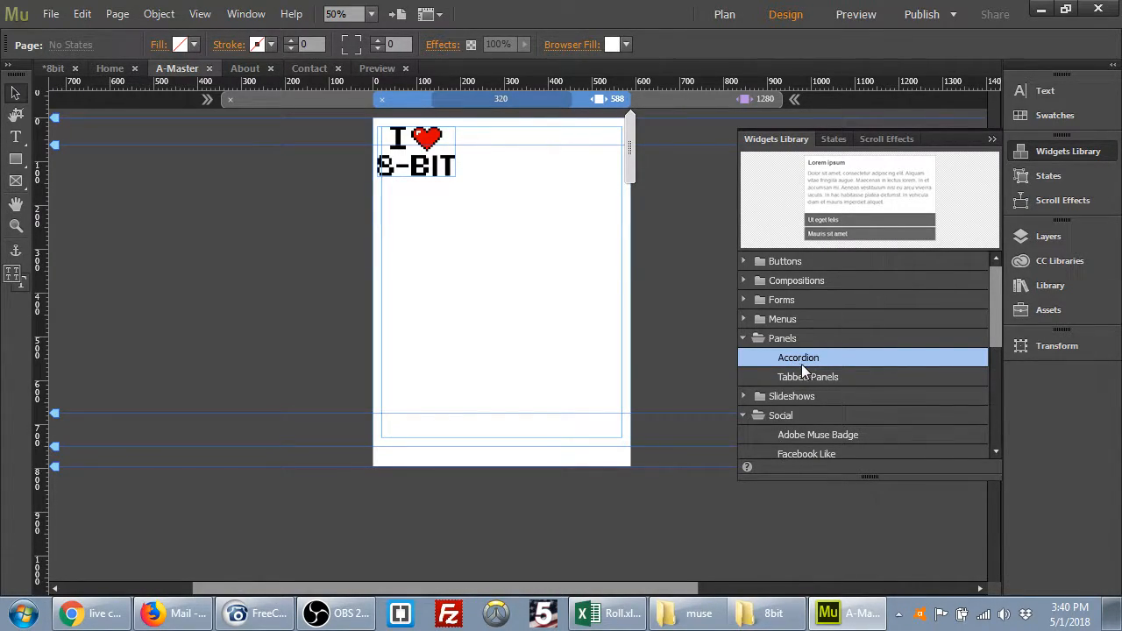
drag(796, 358, 493, 285)
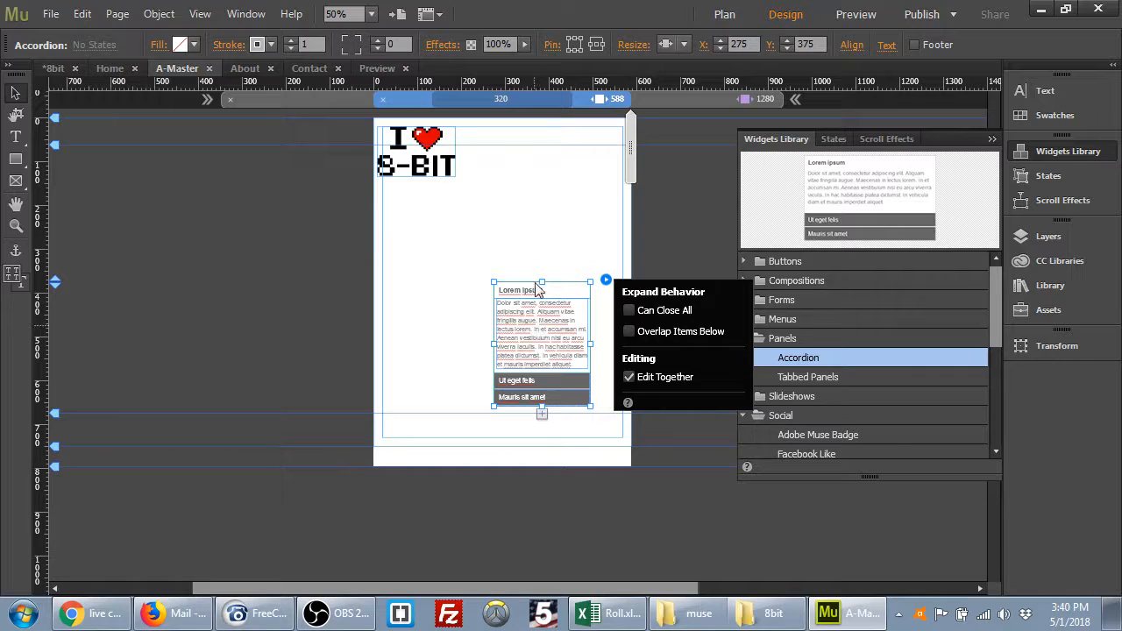
drag(523, 261, 555, 153)
Delete the "Ut eget felis" and "Mauris sit amet" panels from the accordion, keeping only "Lorem ipsum".
click(558, 226)
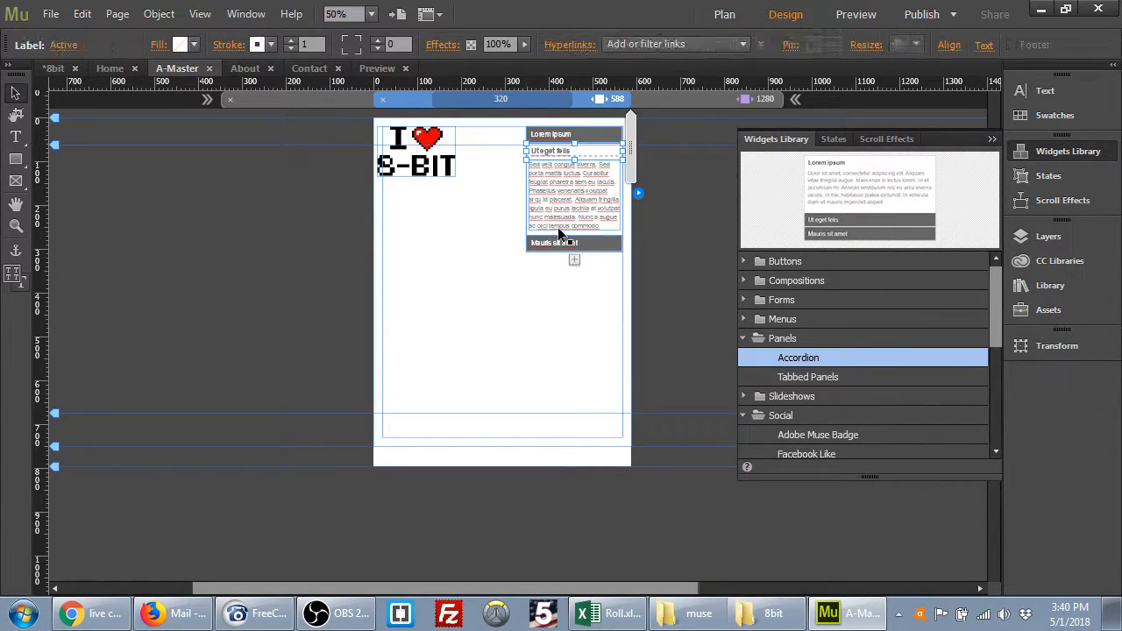
key(Delete)
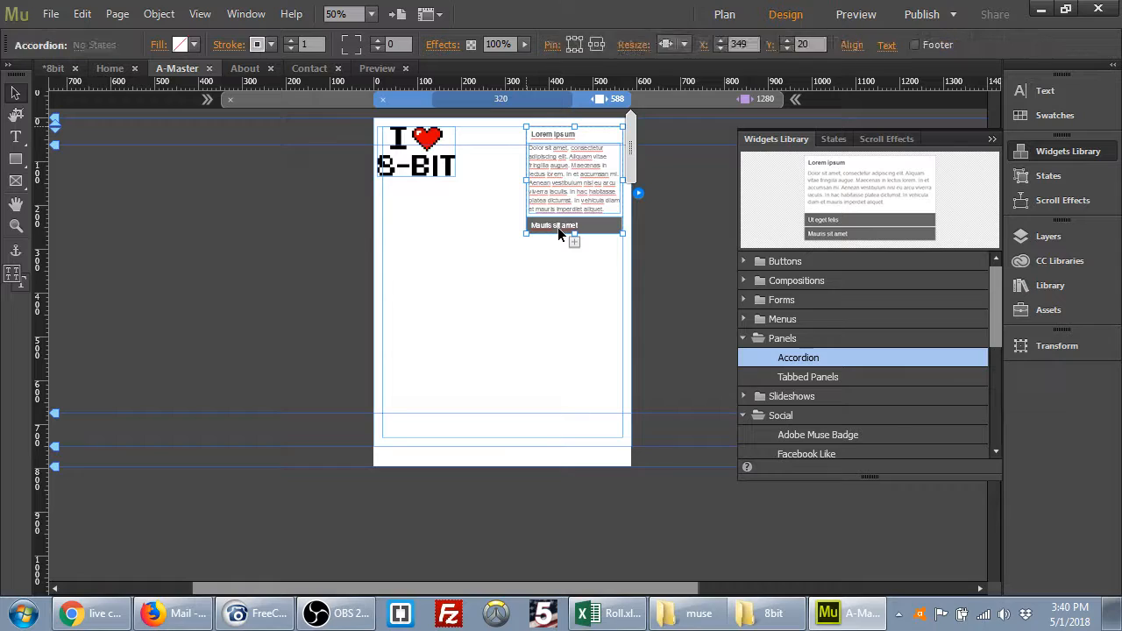
click(558, 227)
key(Delete)
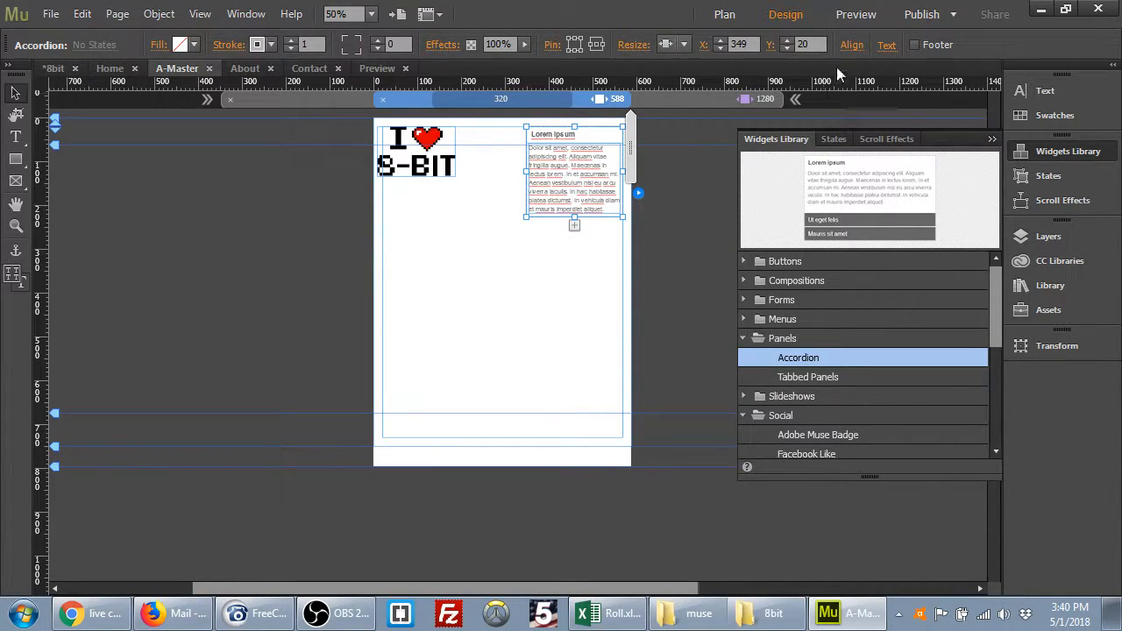
Preview the A-Master page and check the header with the accordion in a narrower window.
click(845, 15)
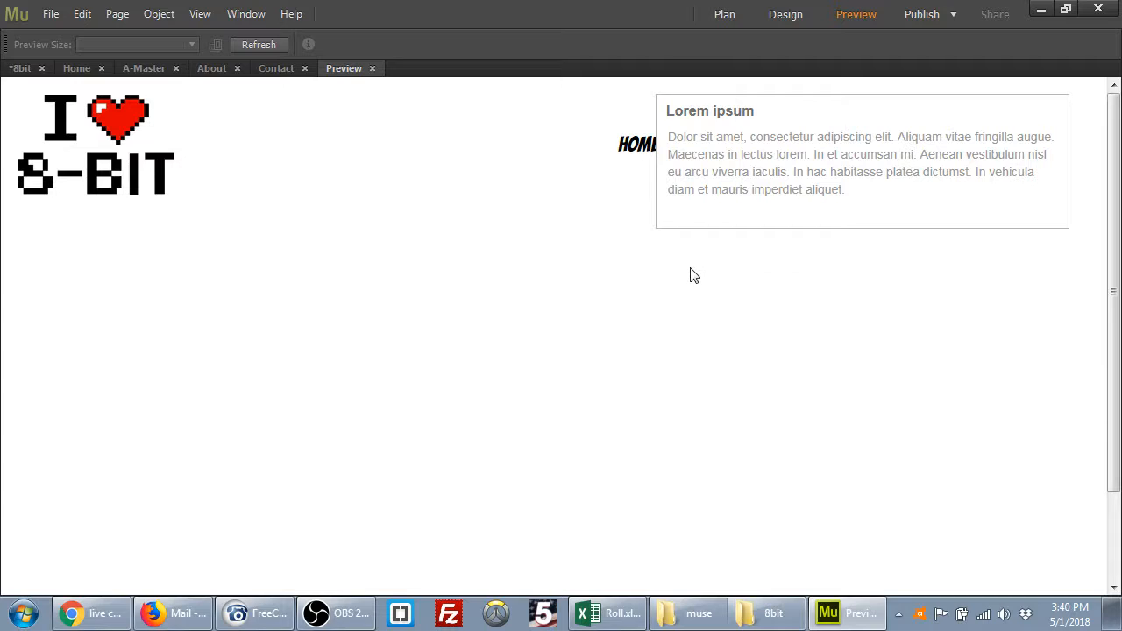
click(1067, 8)
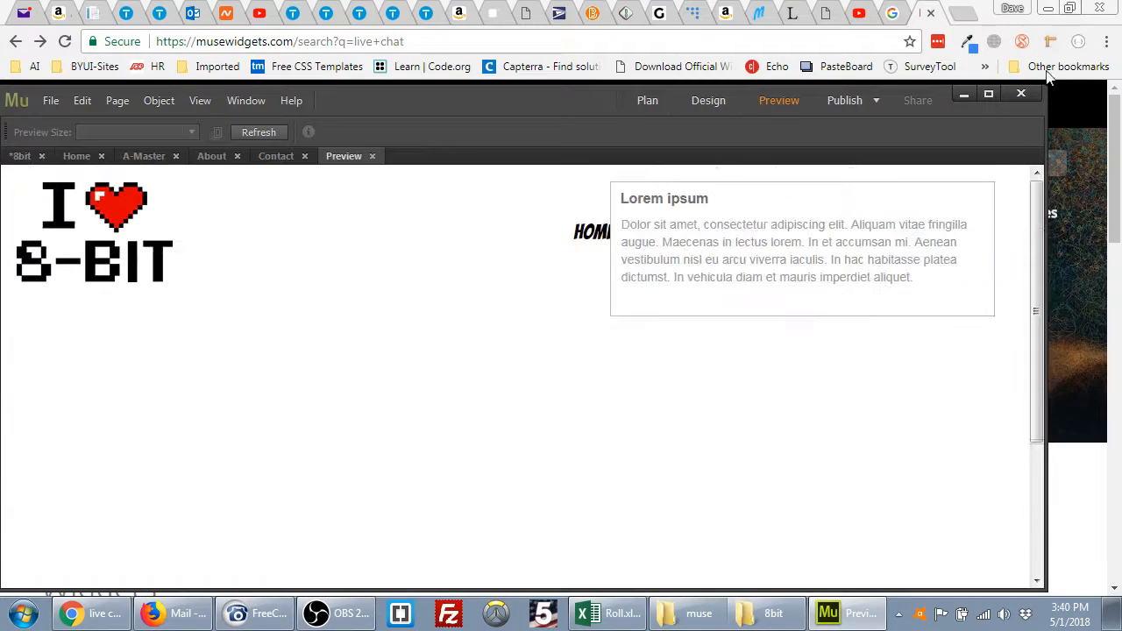
drag(1044, 276, 688, 315)
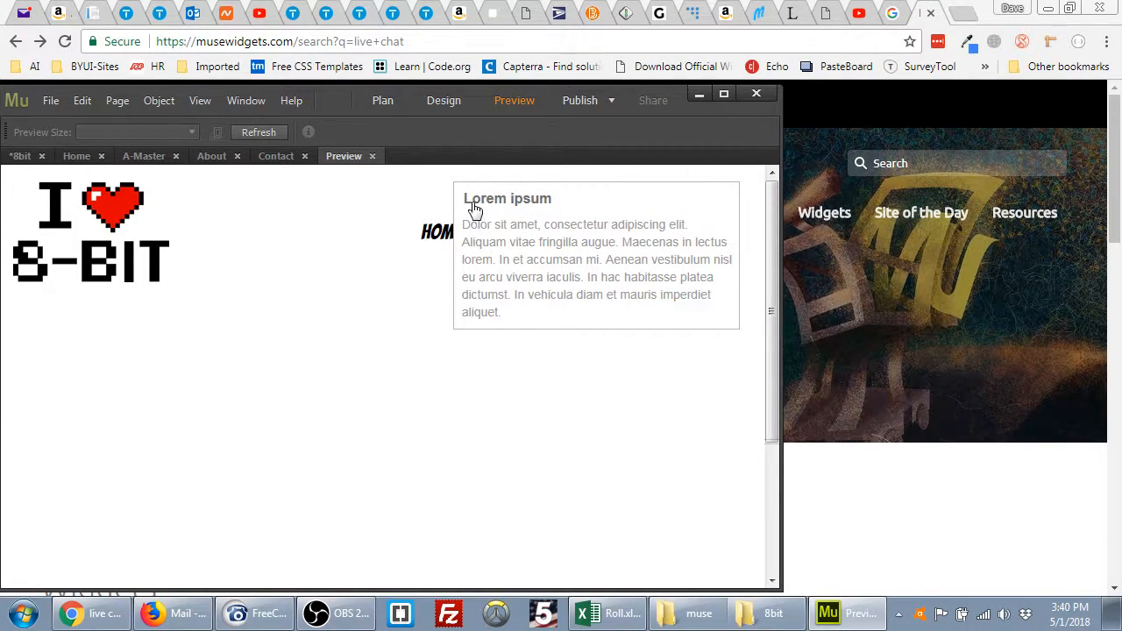
Reopen A-Master for editing and move the accordion below the logo to about X 150, Y 272 in the 588 px breakpoint.
click(383, 100)
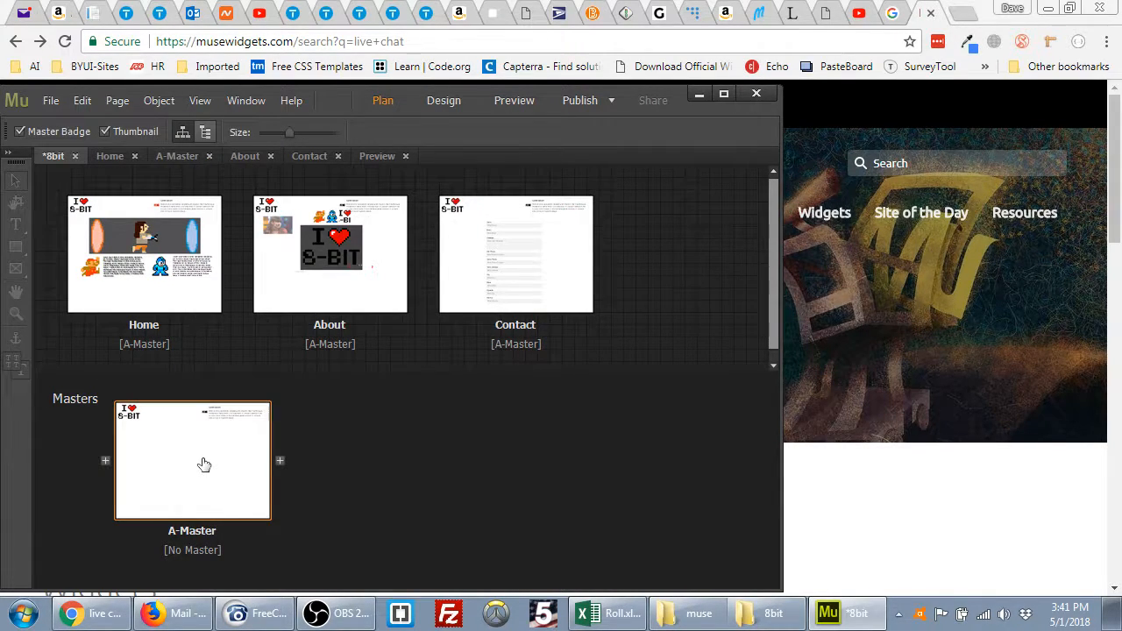
double_click(204, 464)
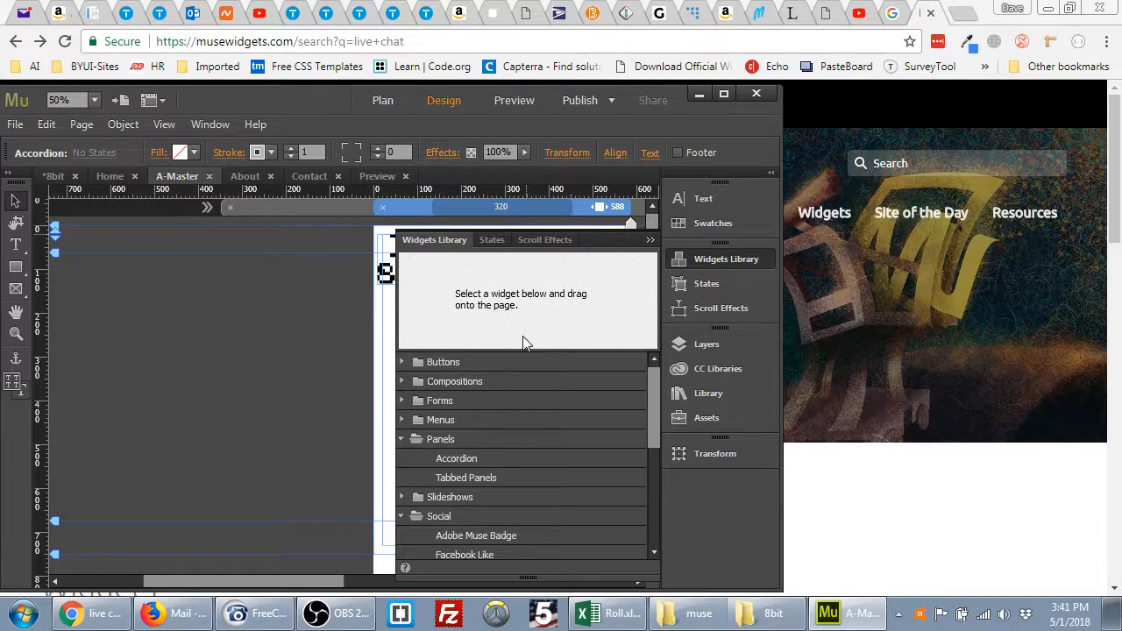
click(650, 240)
drag(553, 300, 467, 418)
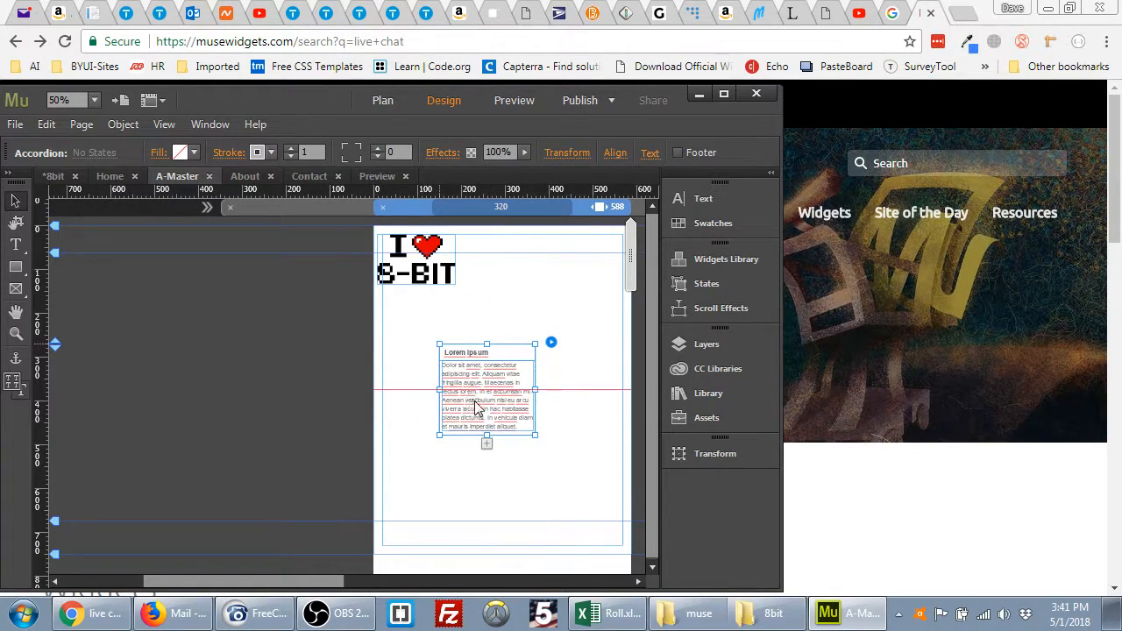
click(726, 93)
Hide the whole accordion widget in A-Master's 1280 px breakpoint.
drag(629, 140, 676, 165)
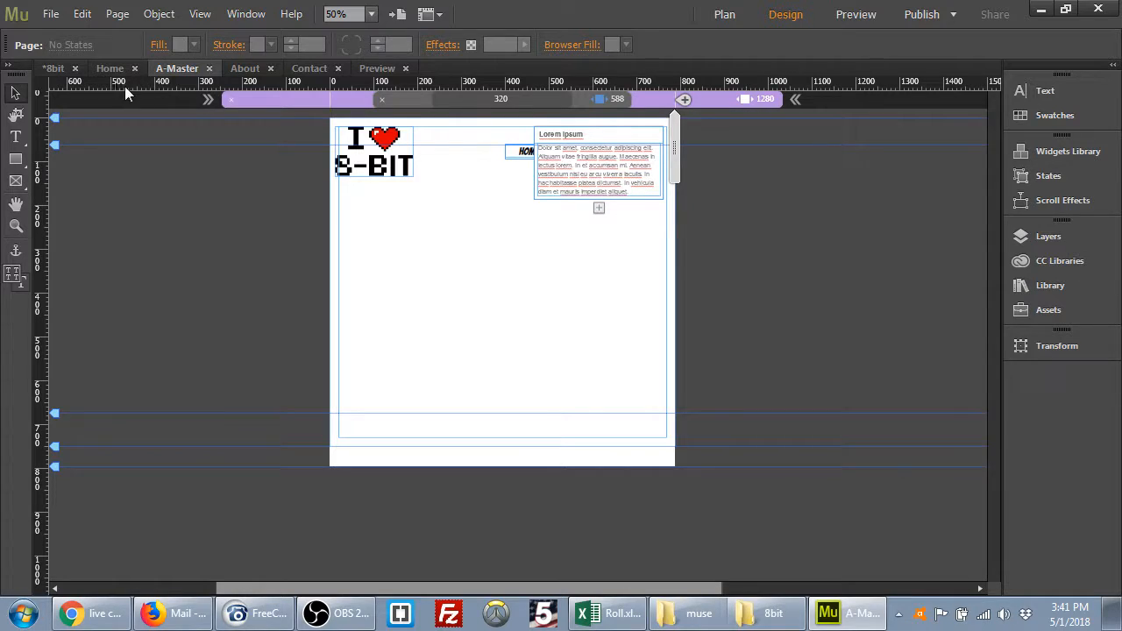
click(593, 181)
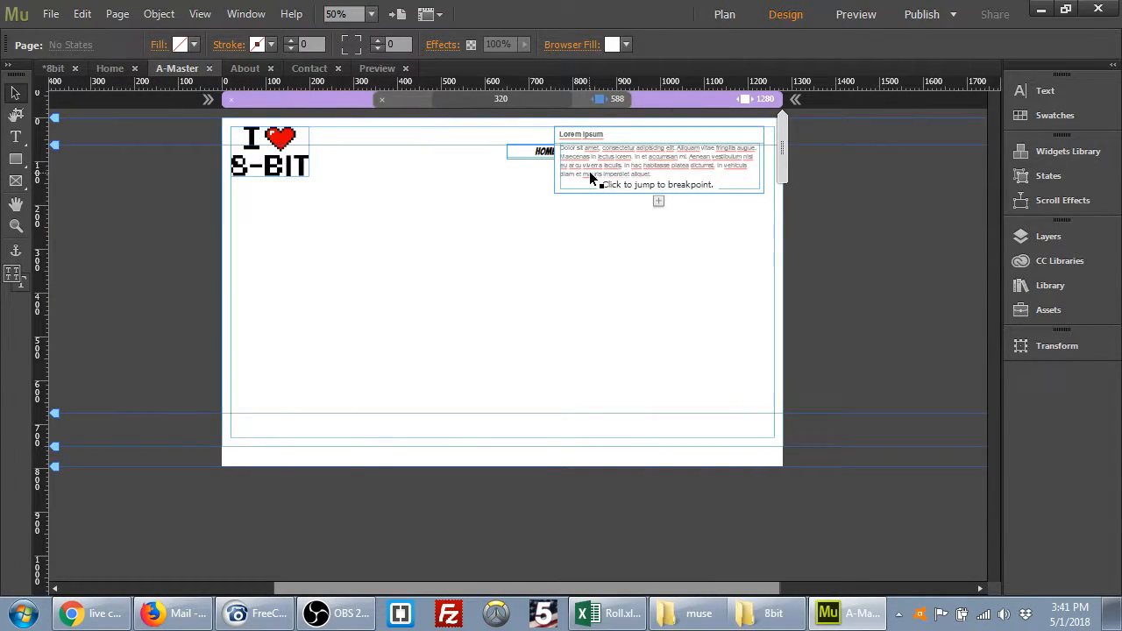
right_click(625, 161)
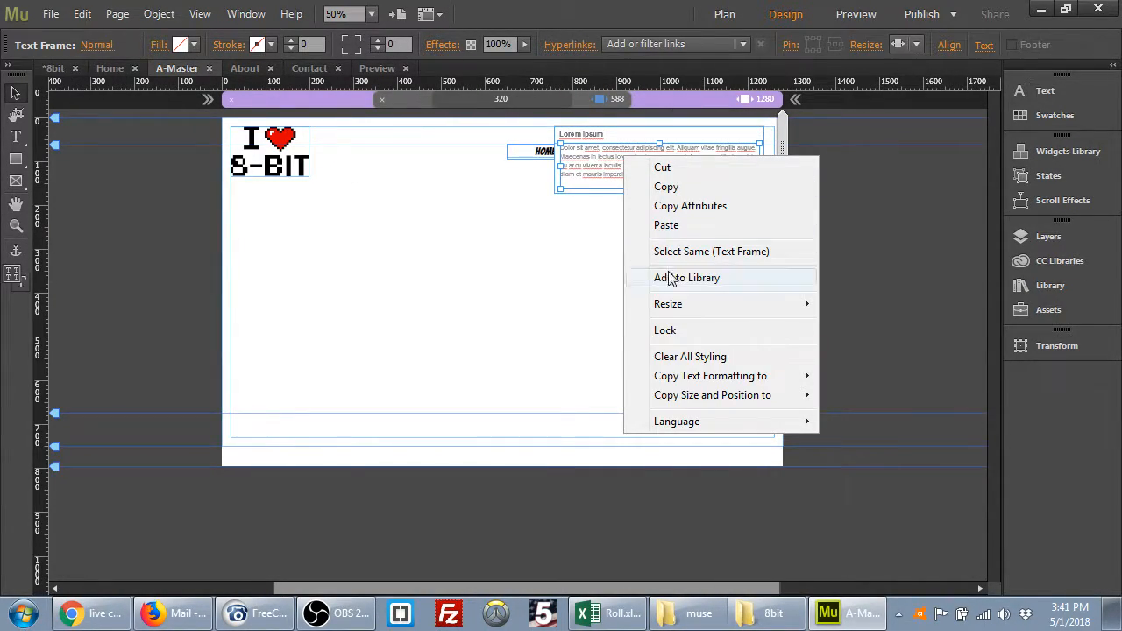
click(586, 199)
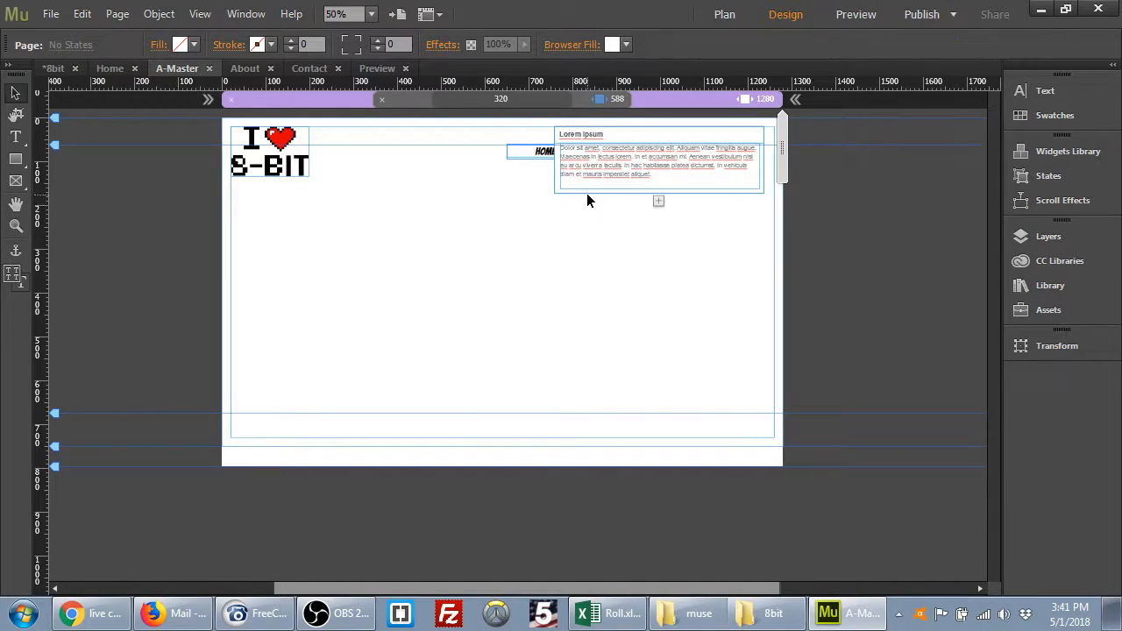
click(587, 194)
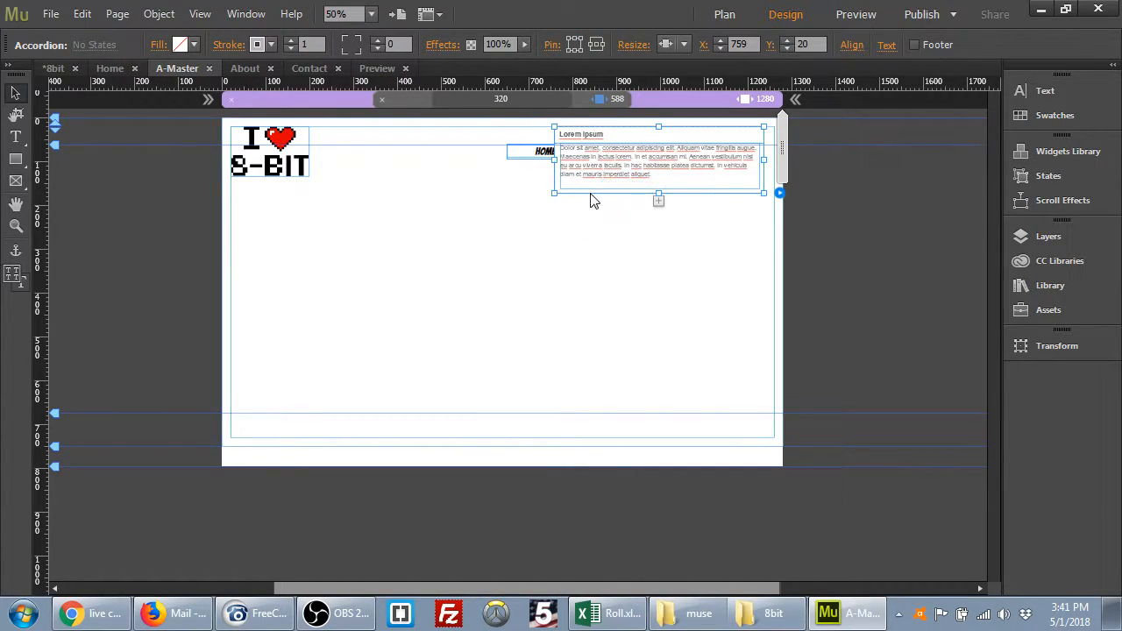
right_click(589, 194)
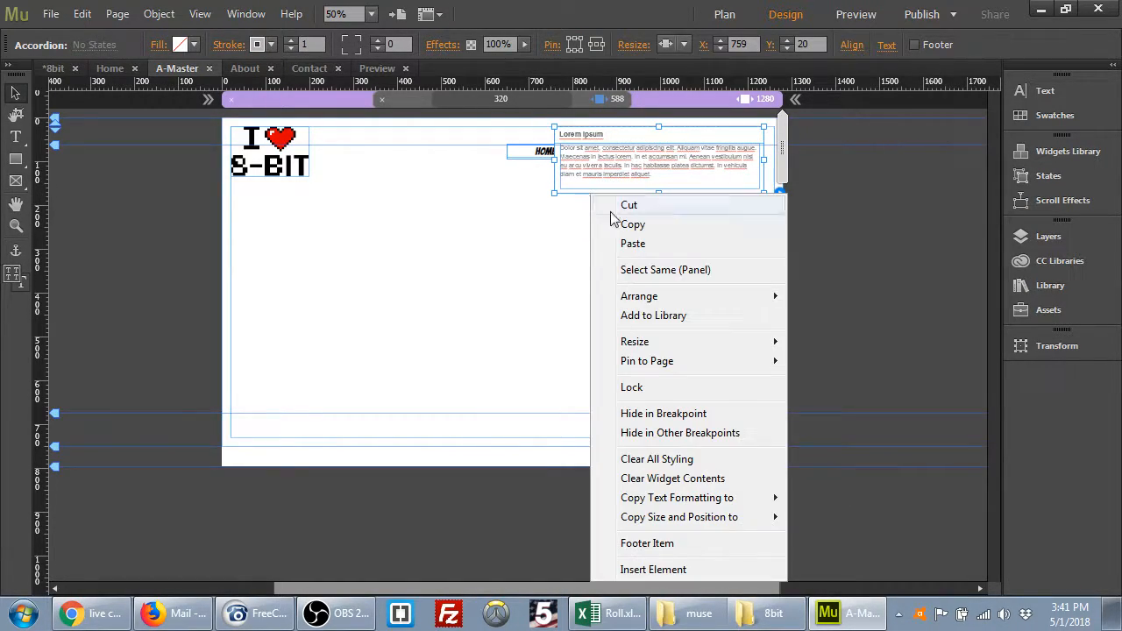
click(702, 414)
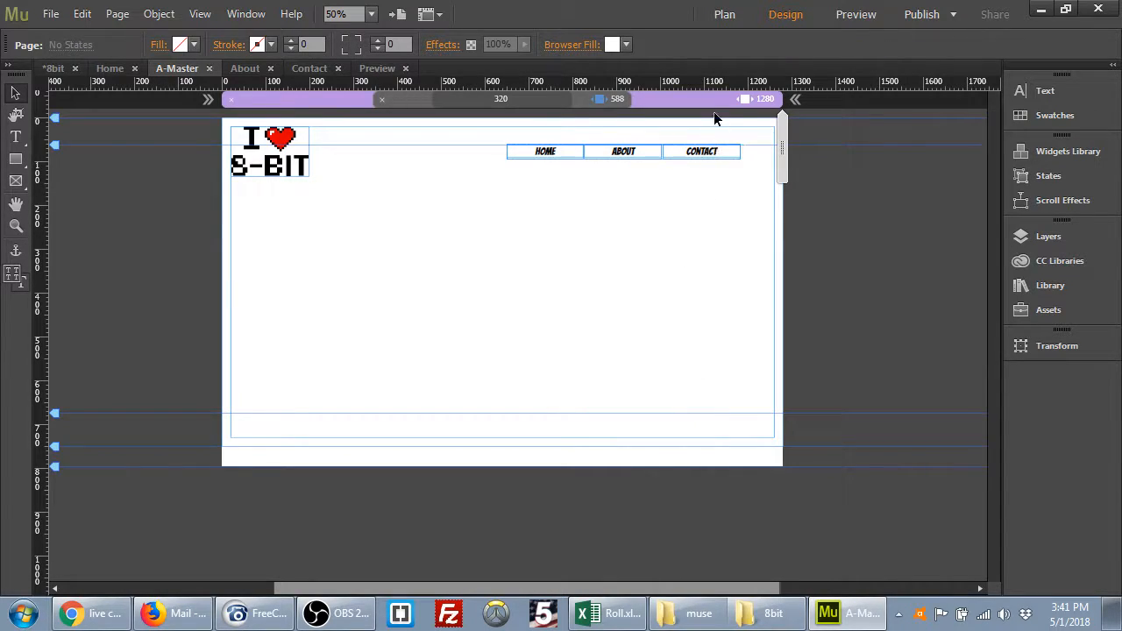
Check the menu and accordion at wide and narrow widths in the A-Master layout and preview, and return to the design.
drag(789, 132, 620, 114)
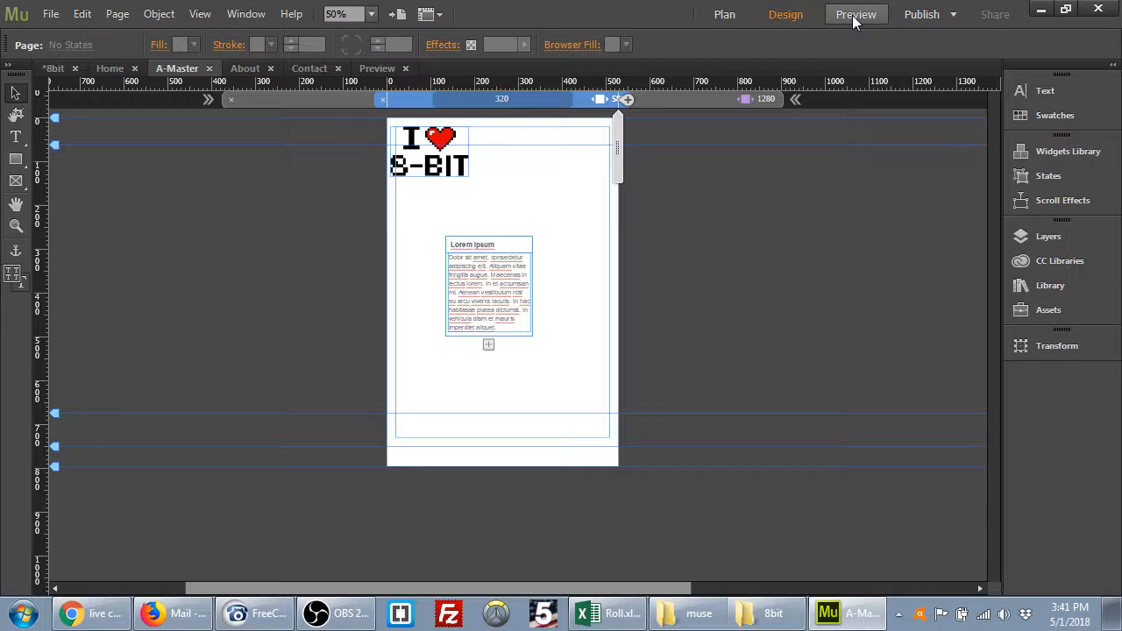
click(855, 18)
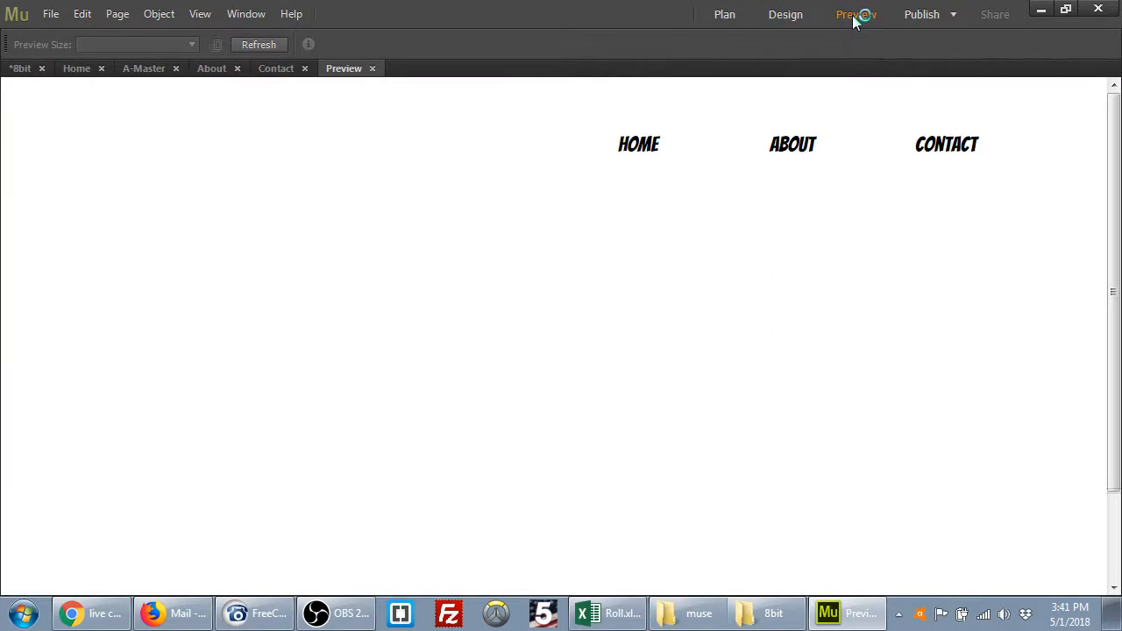
click(1065, 11)
drag(779, 303, 424, 365)
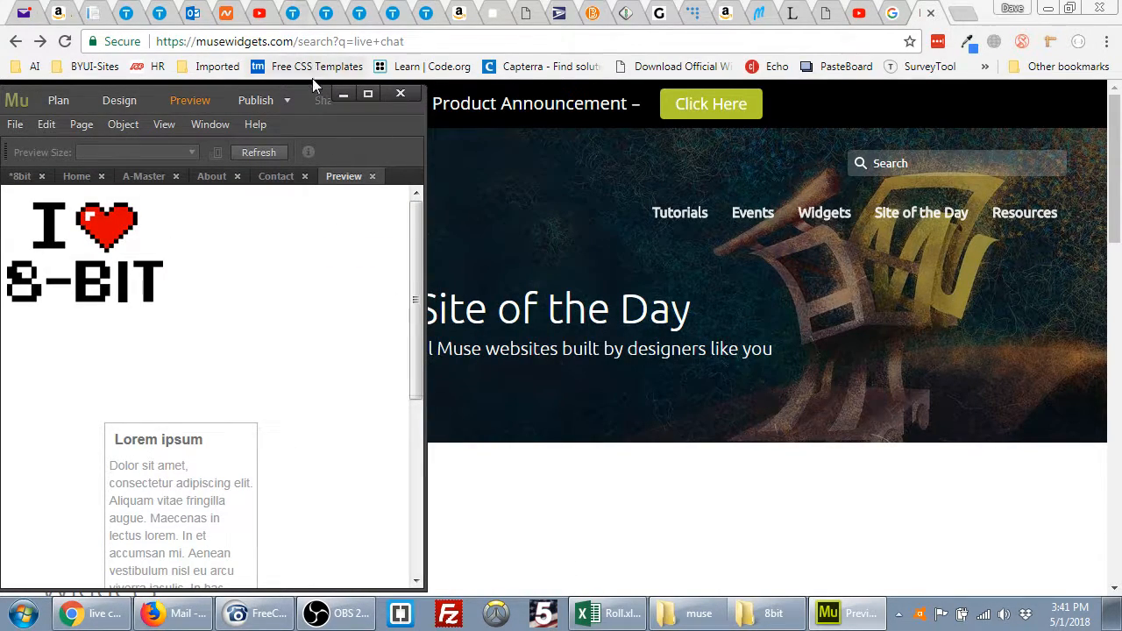
drag(300, 96, 504, 50)
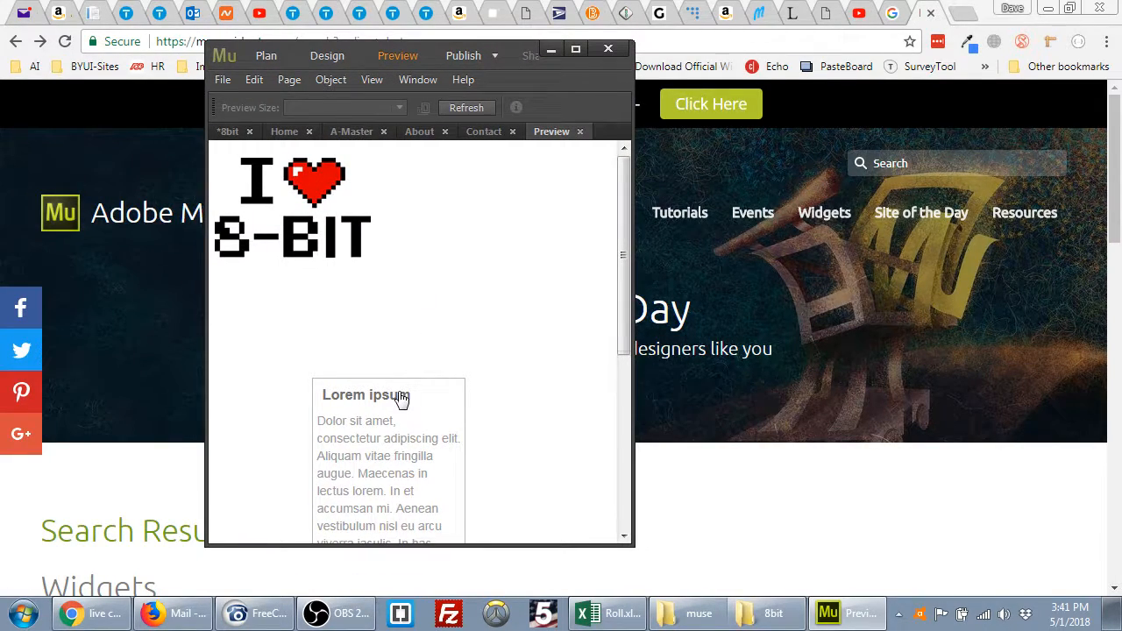
click(575, 50)
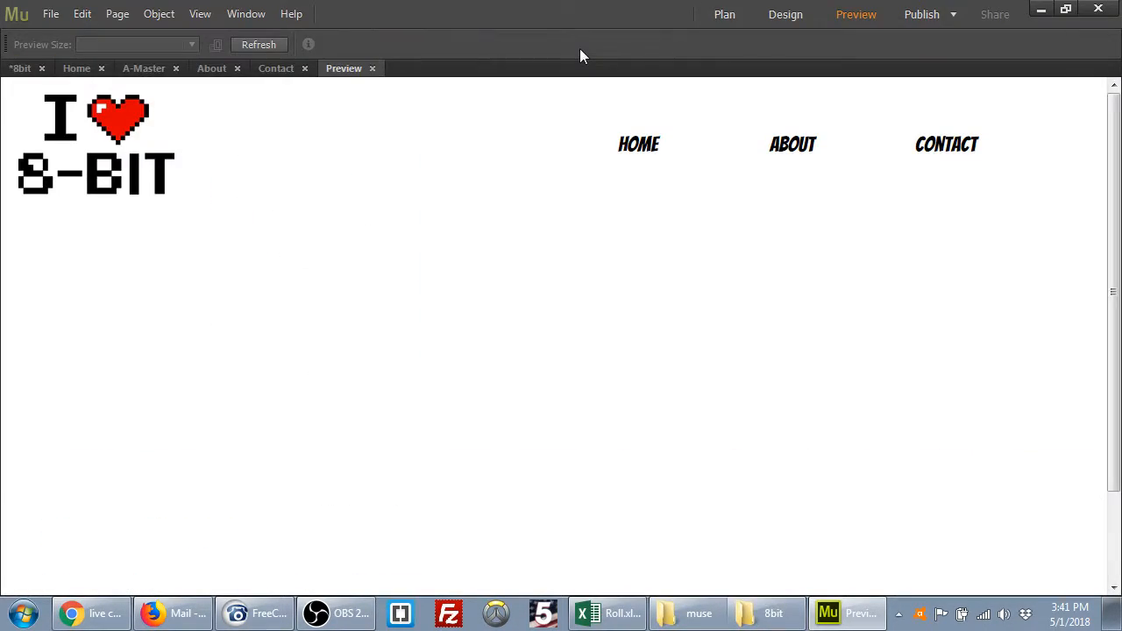
click(783, 16)
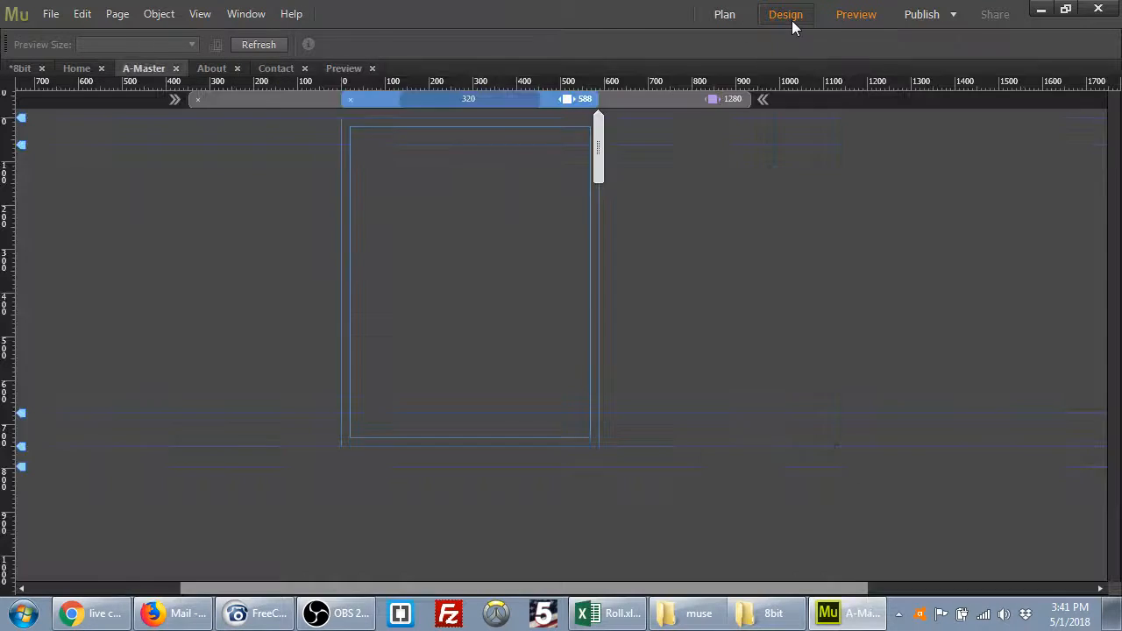
Shift the accordion slightly upward on the 588 px page and enable Can Close All in its expand behavior.
click(516, 250)
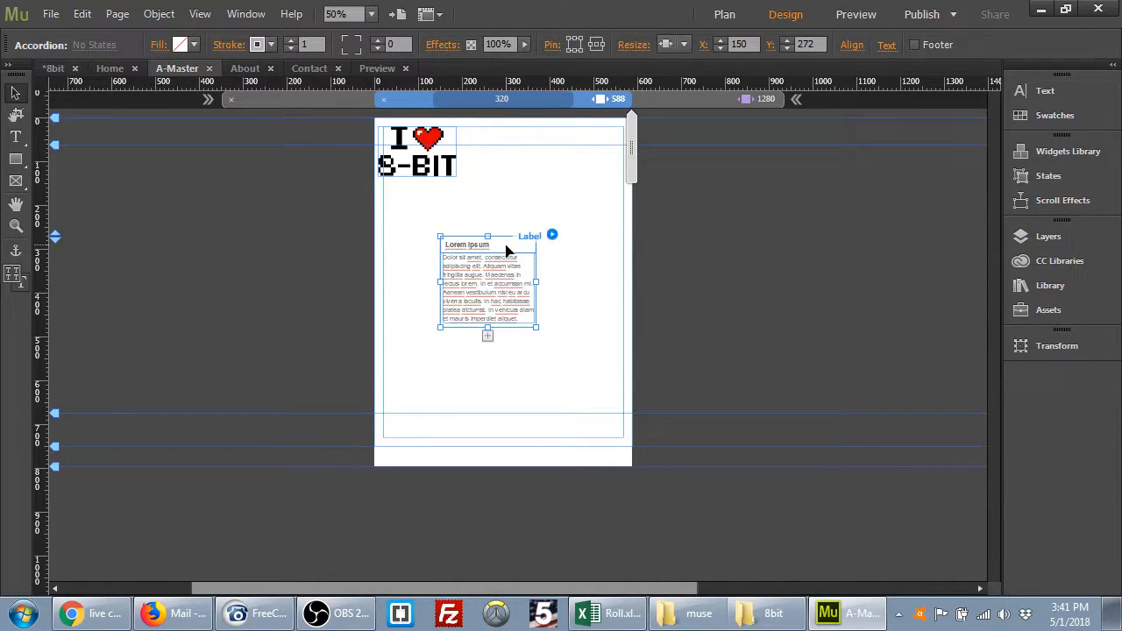
click(502, 250)
click(505, 304)
mouse_move(506, 307)
mouse_down()
mouse_move(532, 350)
mouse_move(545, 311)
mouse_move(514, 301)
mouse_up()
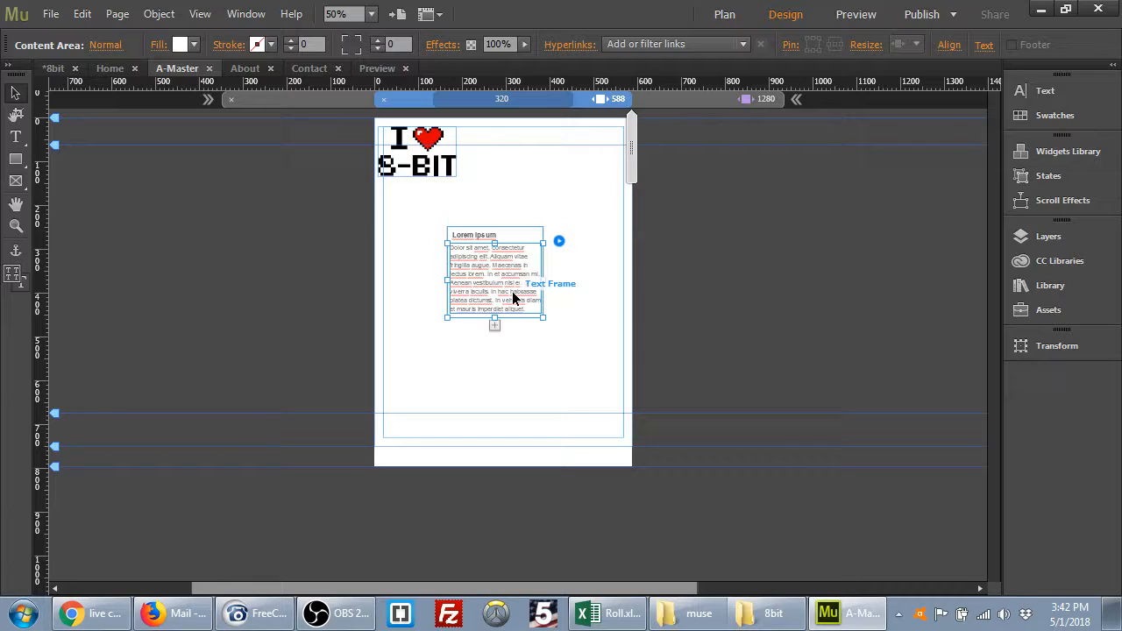
click(496, 235)
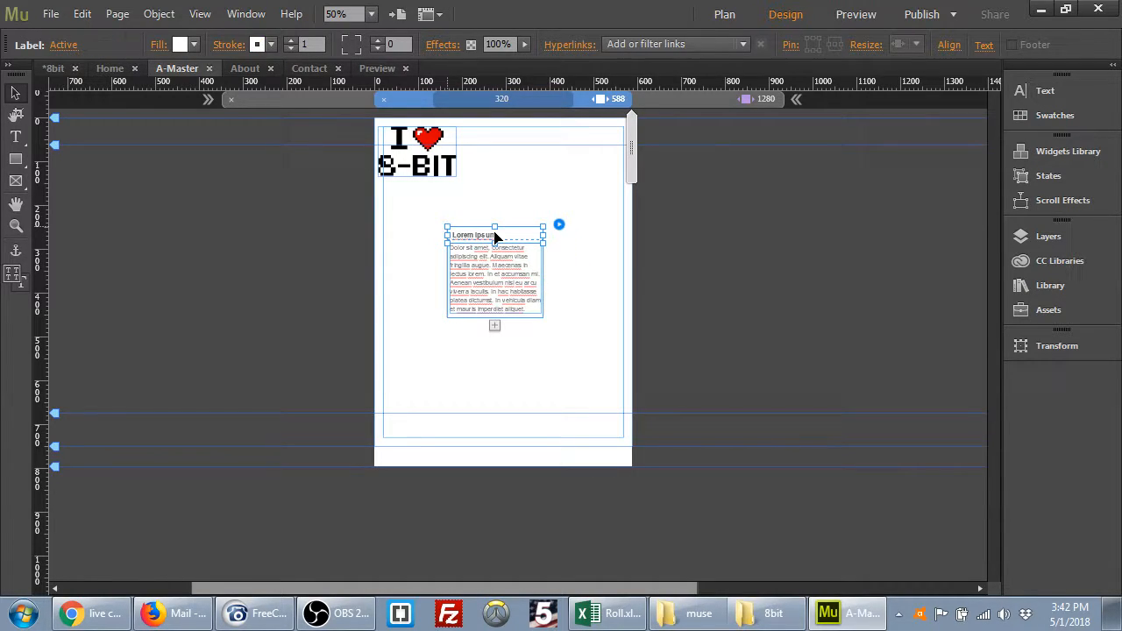
click(559, 225)
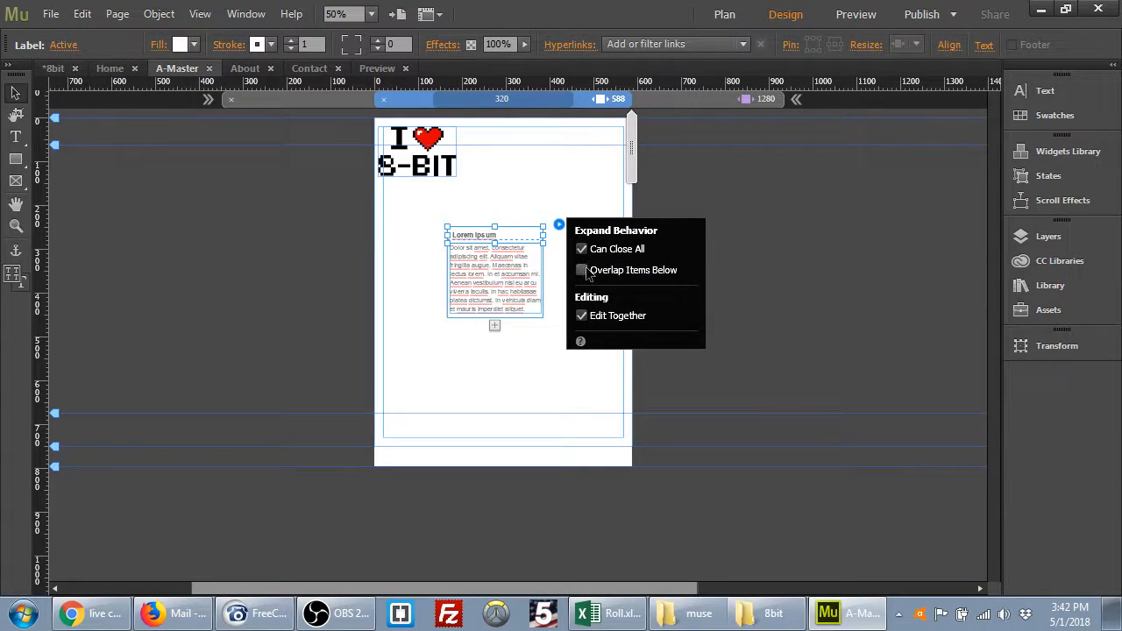
Turn off both Can Close All and Overlap Items Below in the accordion's expand behavior.
click(576, 201)
click(520, 233)
click(486, 239)
click(486, 243)
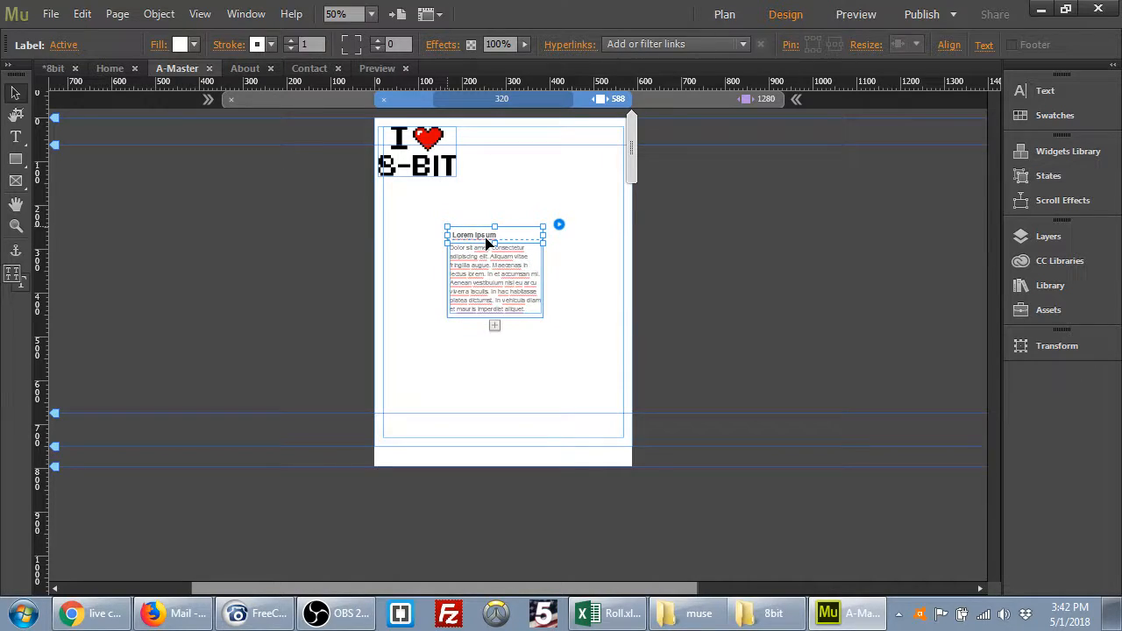
click(559, 225)
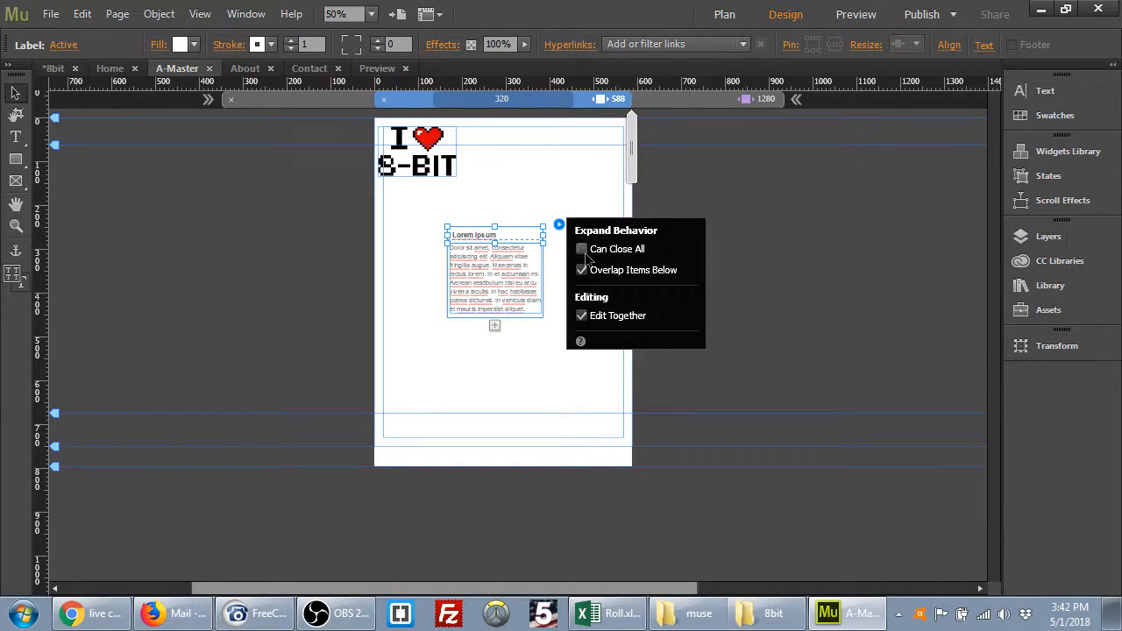
click(581, 271)
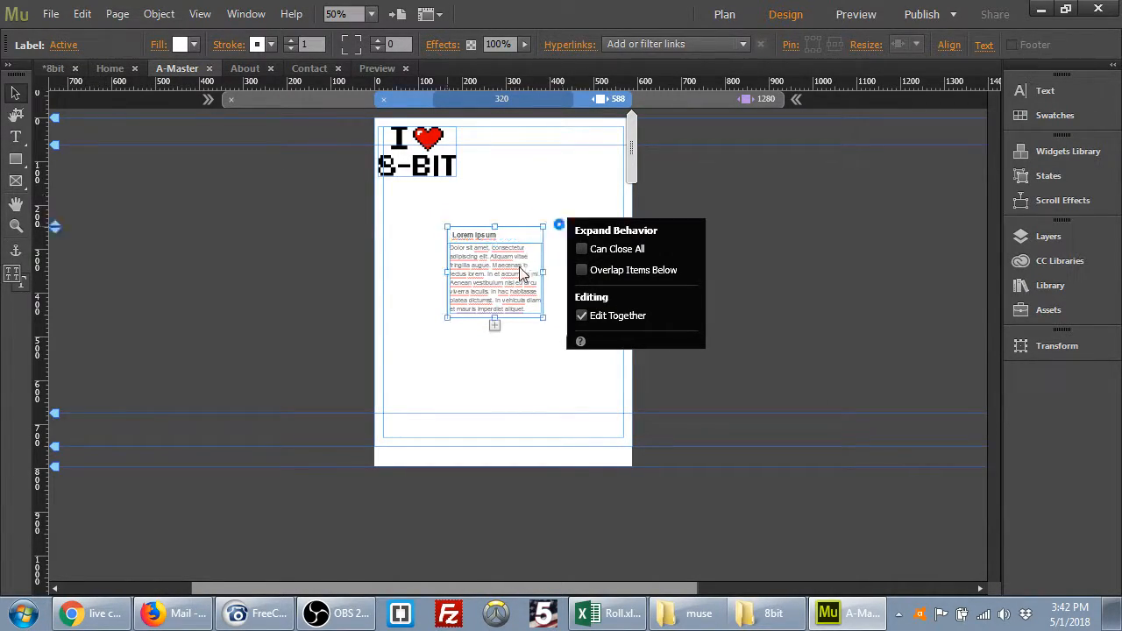
click(521, 266)
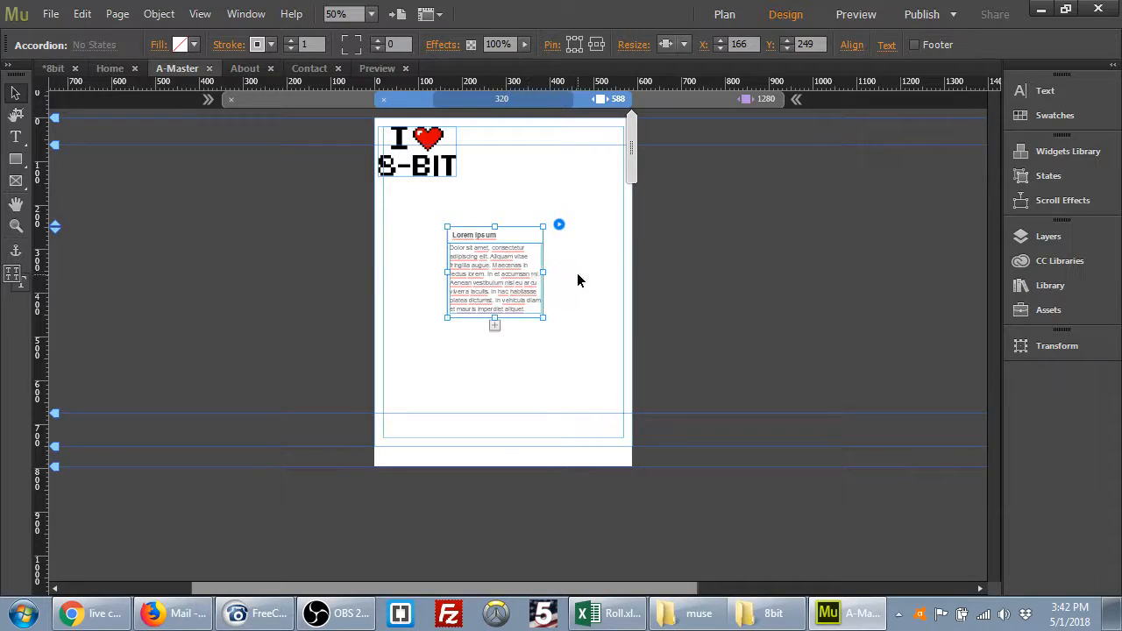
Try adding a second panel to the accordion, and delete that panel again.
click(473, 236)
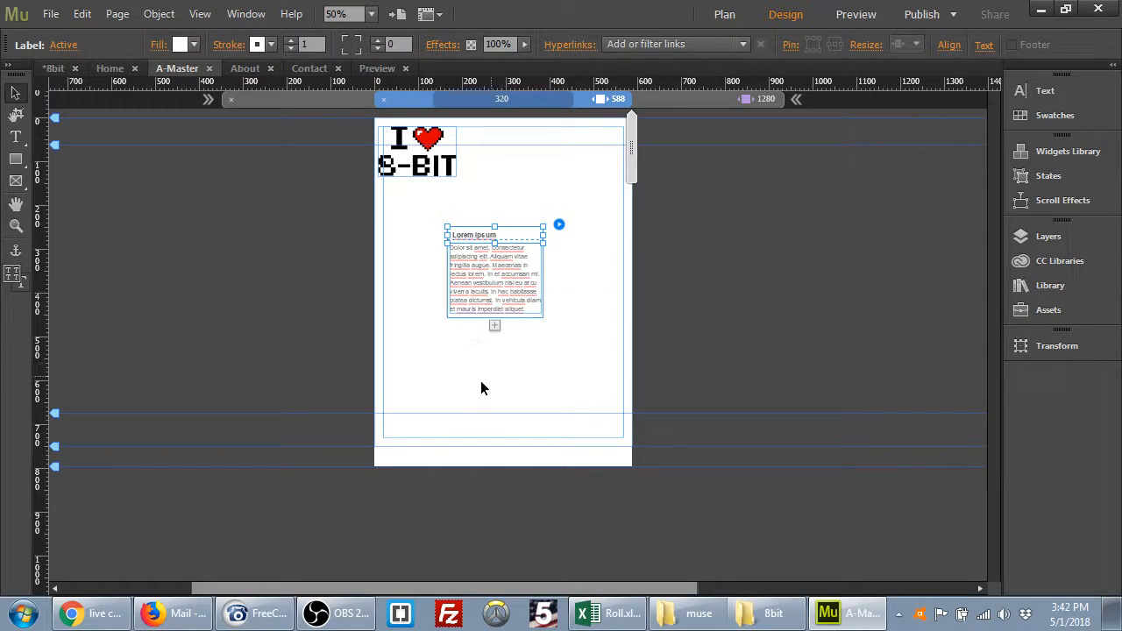
click(495, 328)
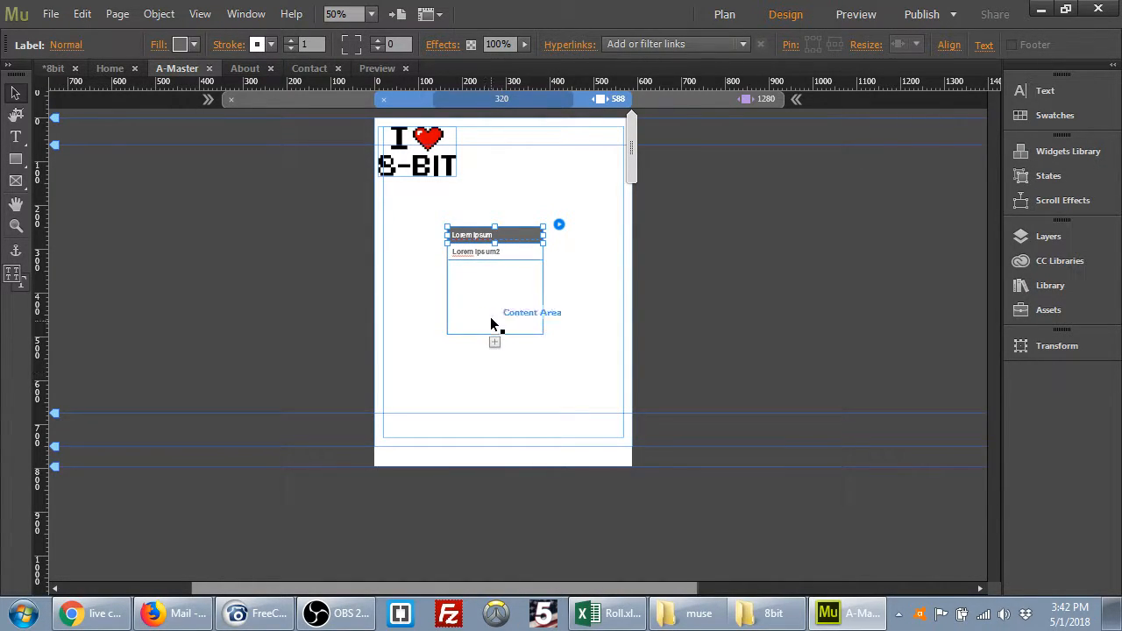
click(480, 255)
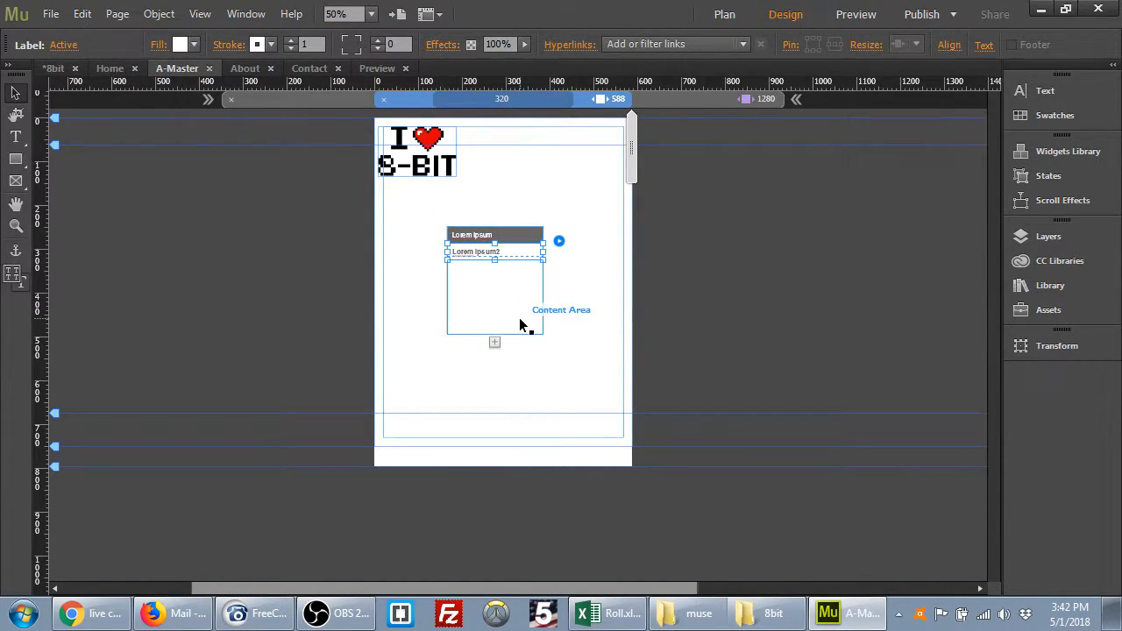
key(Delete)
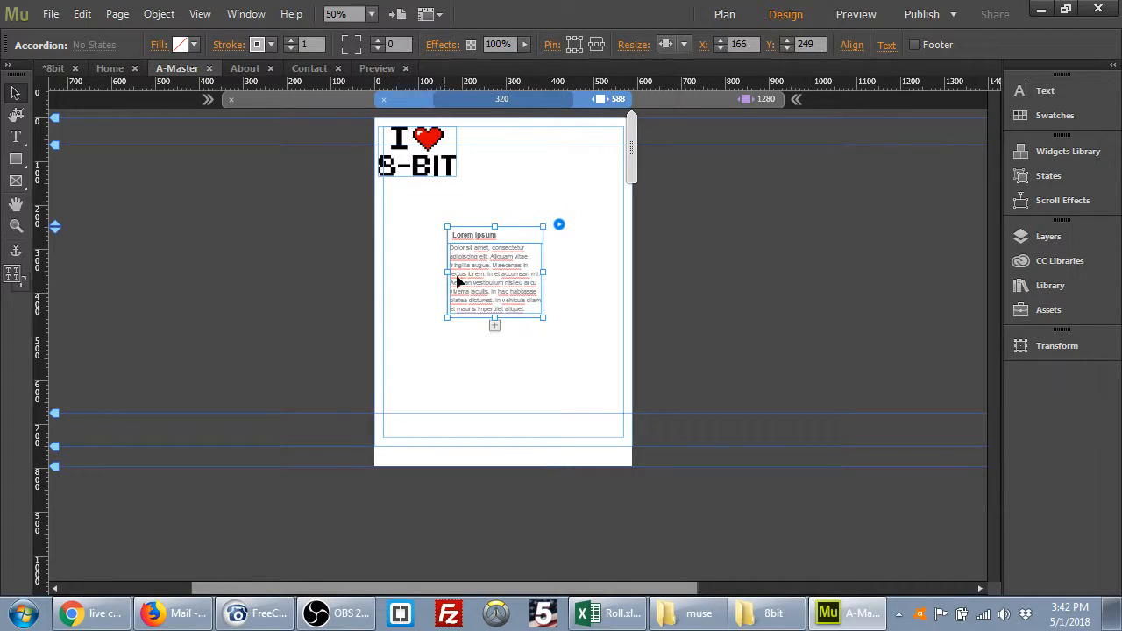
Enable Can Close All for the accordion and test collapsing and expanding its Lorem Ipsum panel.
click(559, 225)
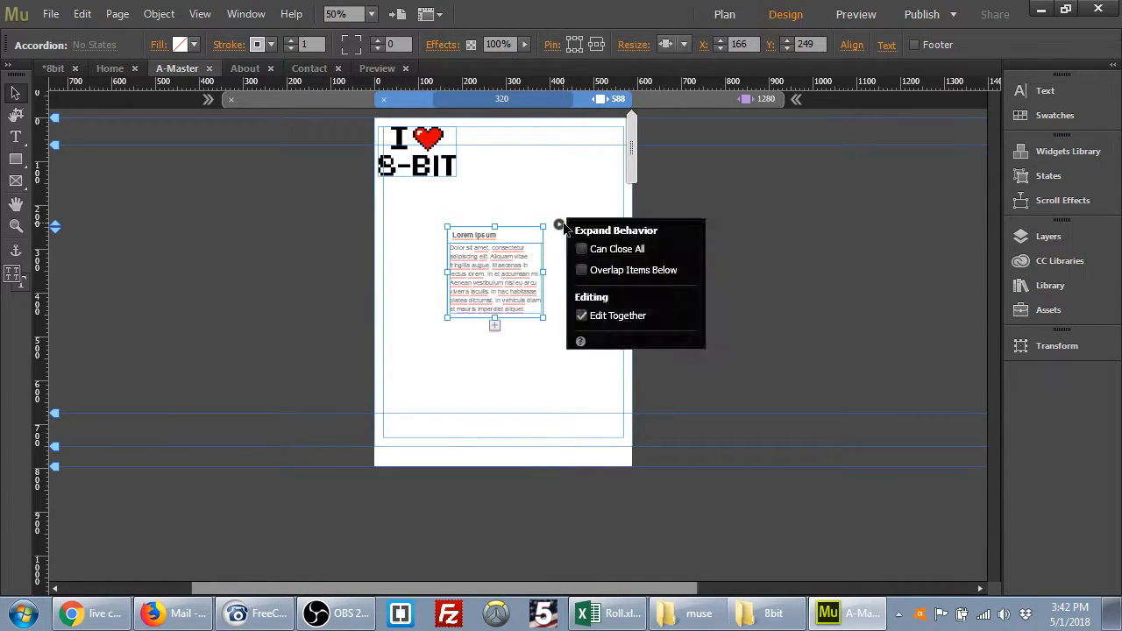
click(602, 254)
click(484, 238)
click(485, 238)
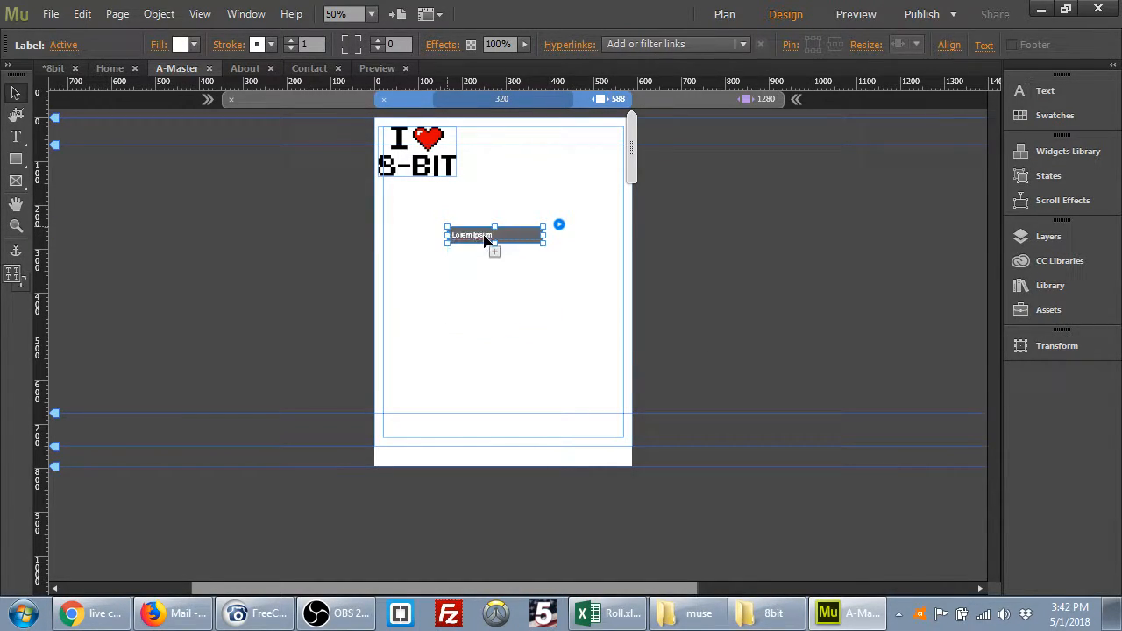
click(485, 236)
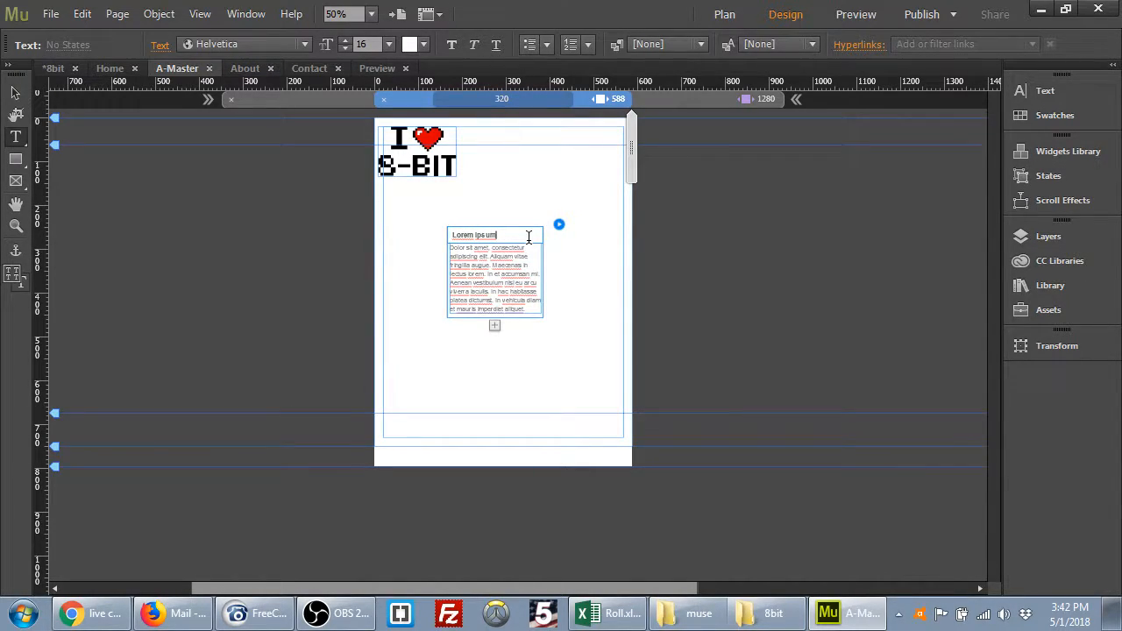
click(15, 92)
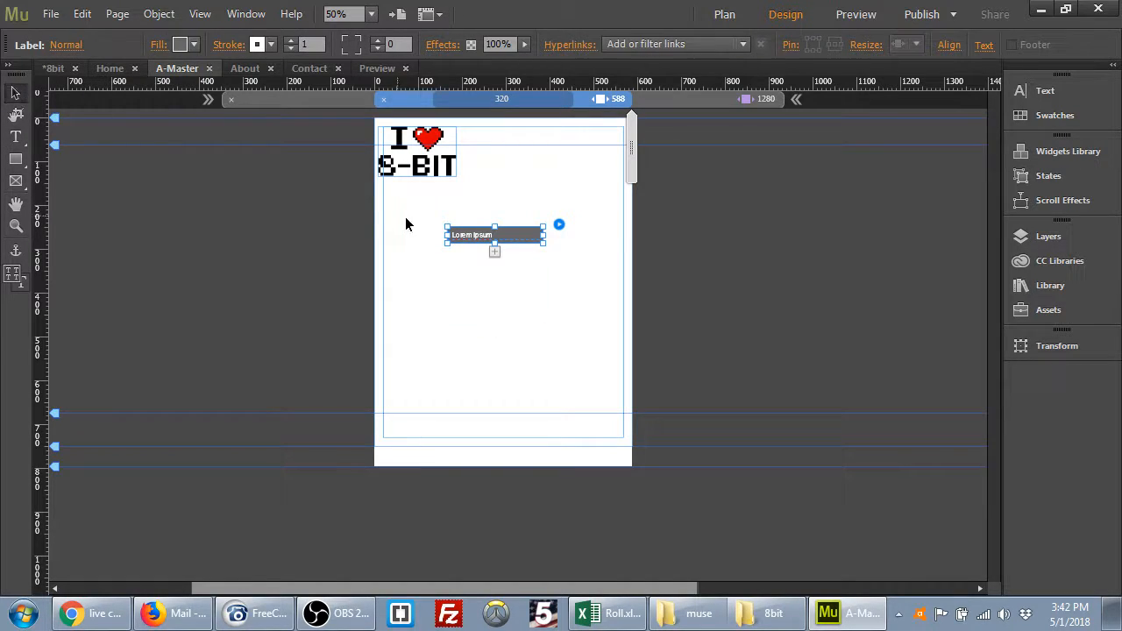
click(478, 235)
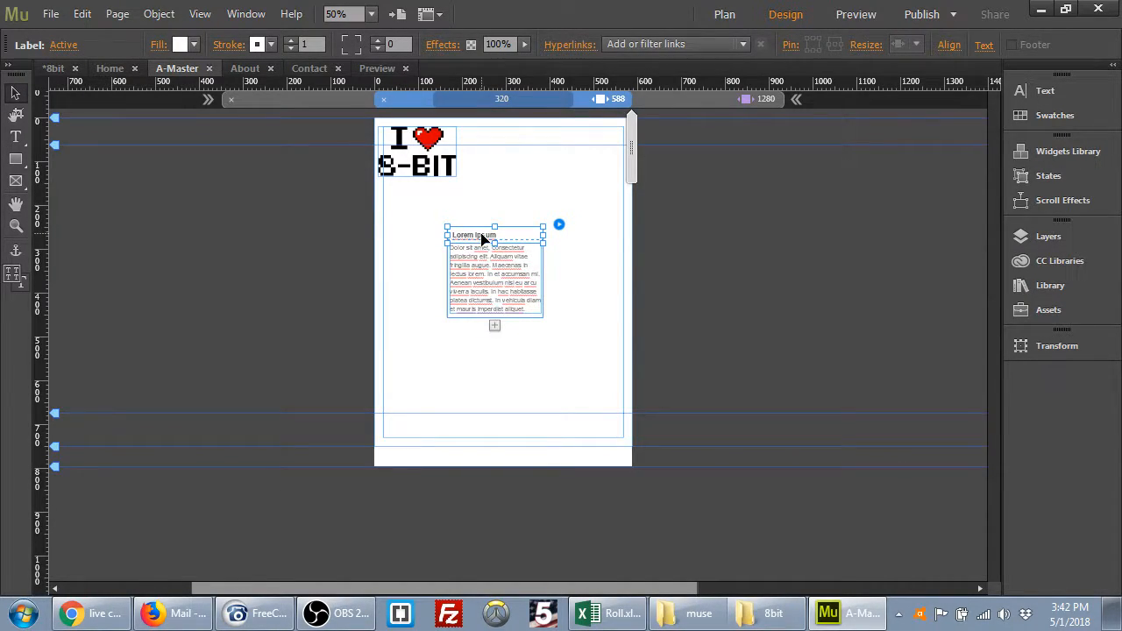
click(481, 239)
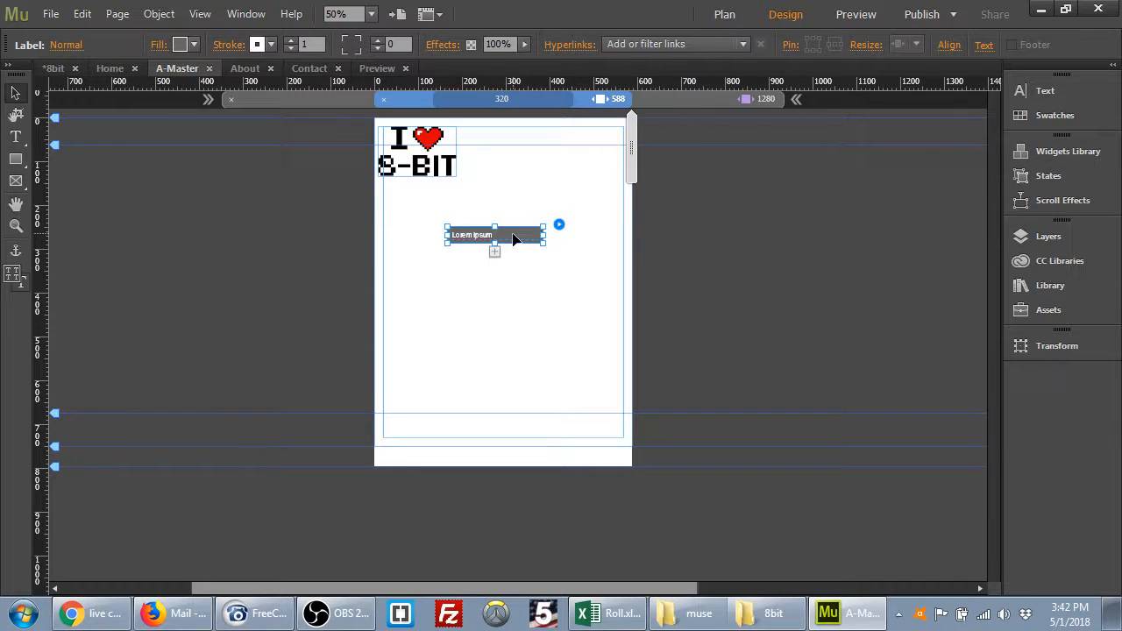
Remove the grey fill from the accordion label's normal state and set its text color to black, 000000.
click(194, 45)
click(387, 68)
double_click(469, 241)
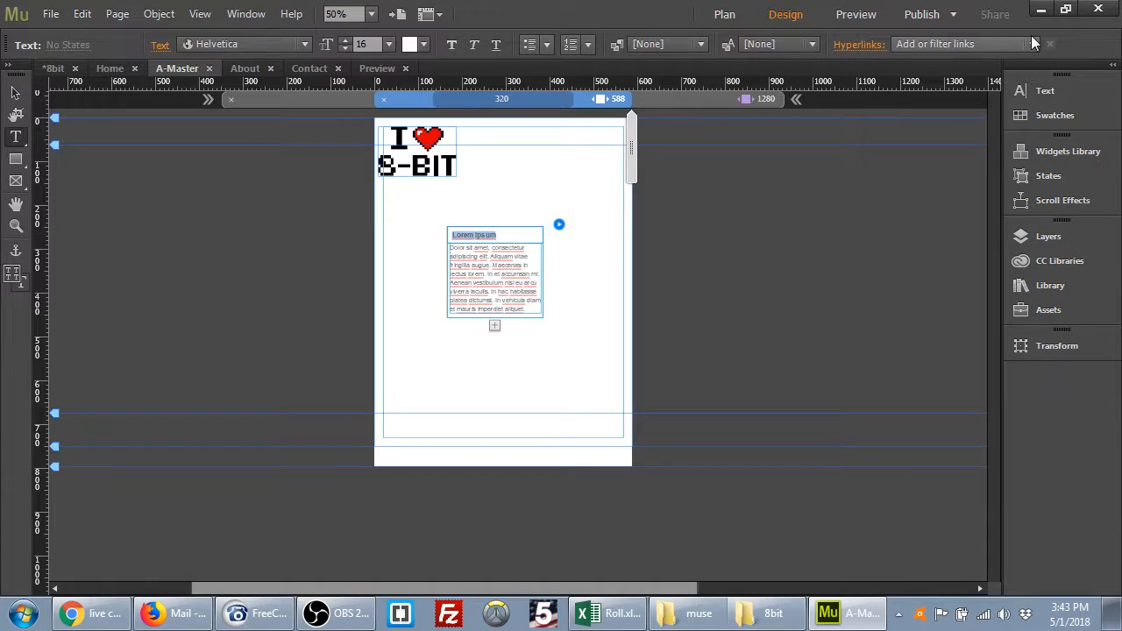
click(425, 45)
click(657, 72)
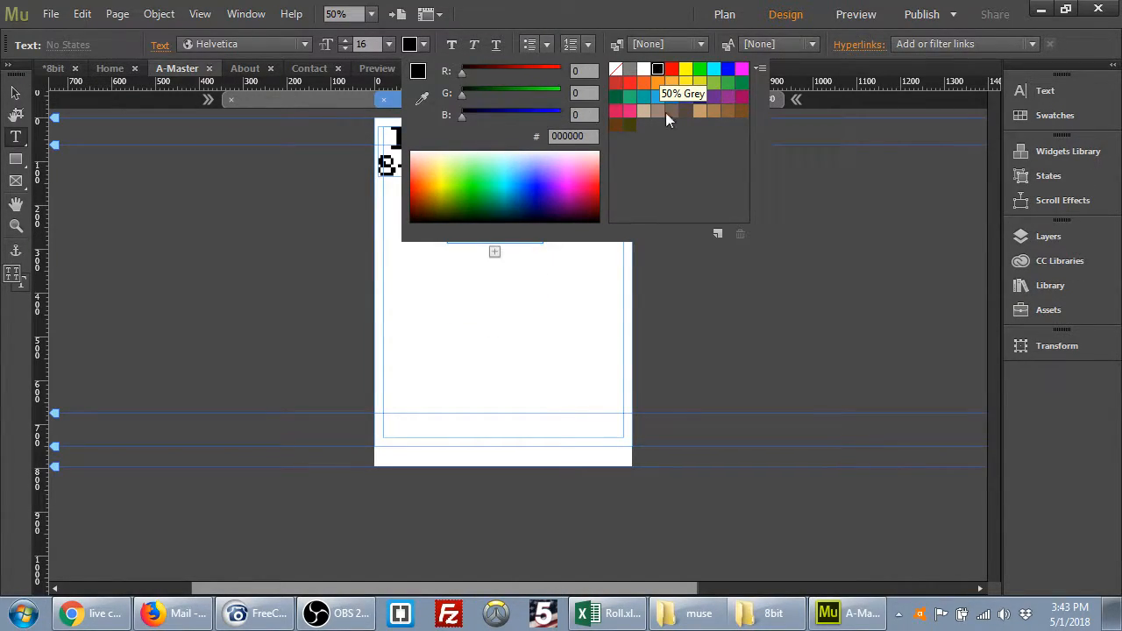
click(572, 297)
click(15, 92)
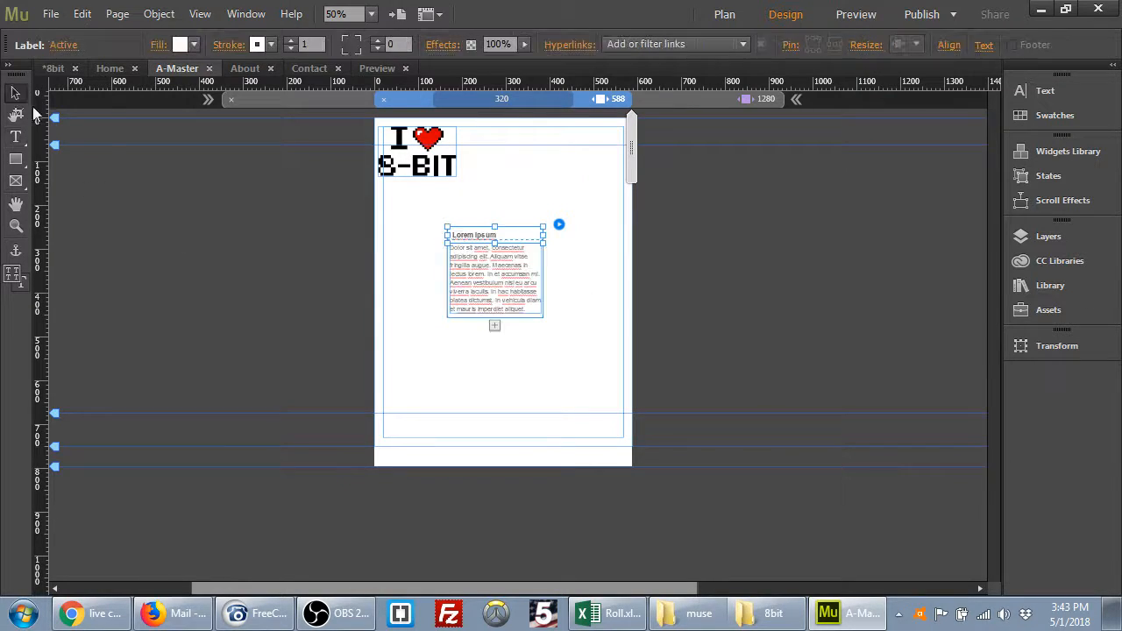
Switch to Chrome, close the site preview, search Google in a new tab for "hamburger menu icon", and look through the results.
click(109, 612)
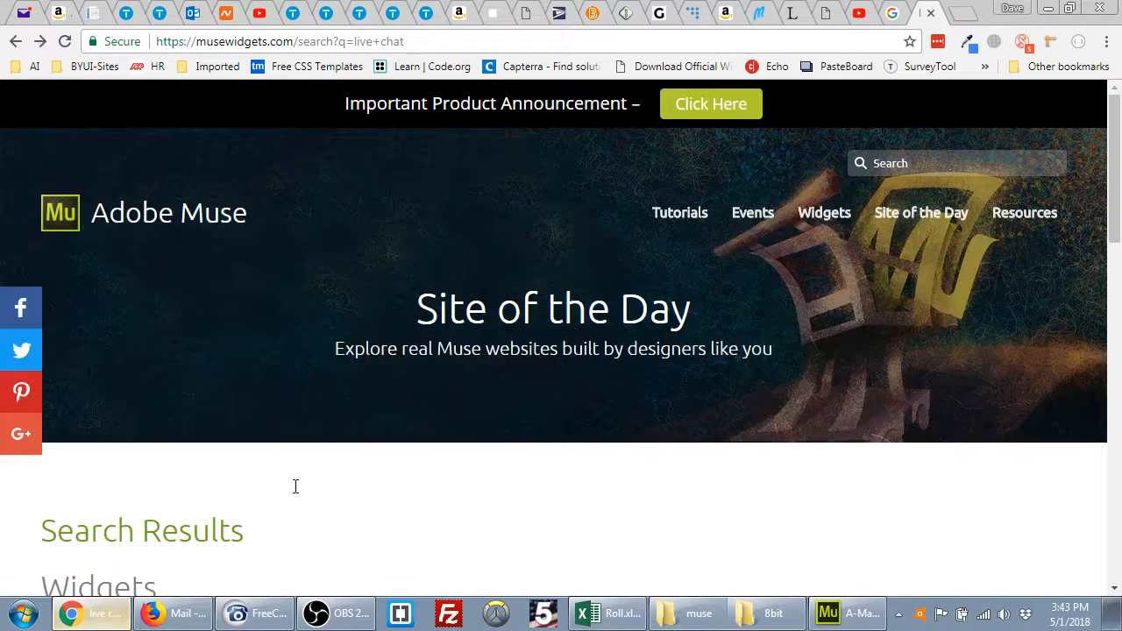
click(825, 12)
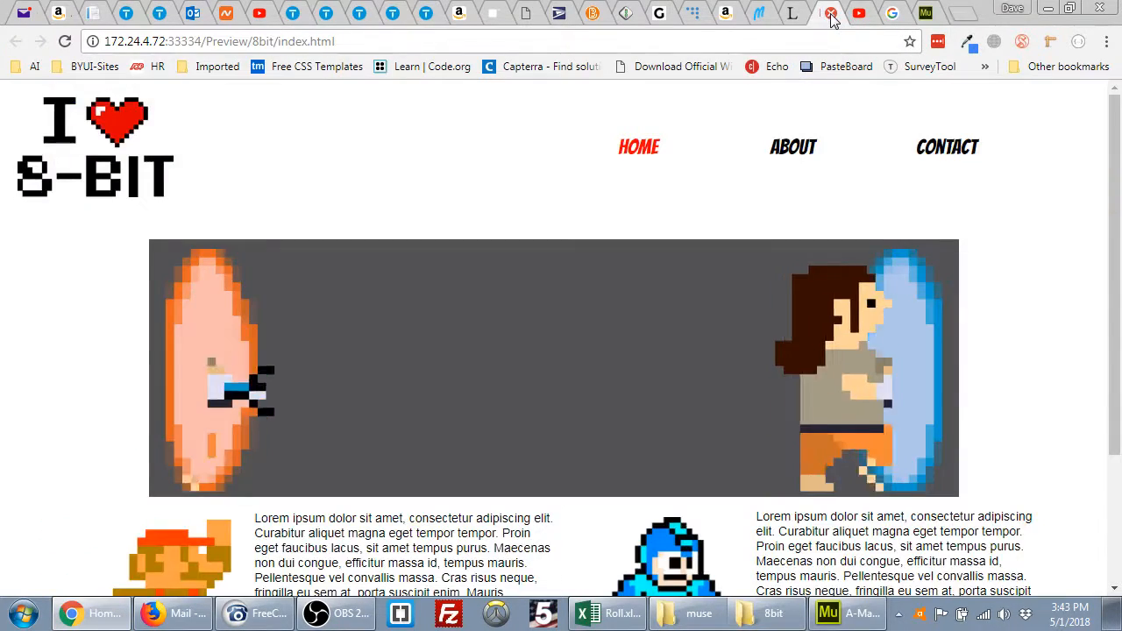
click(964, 14)
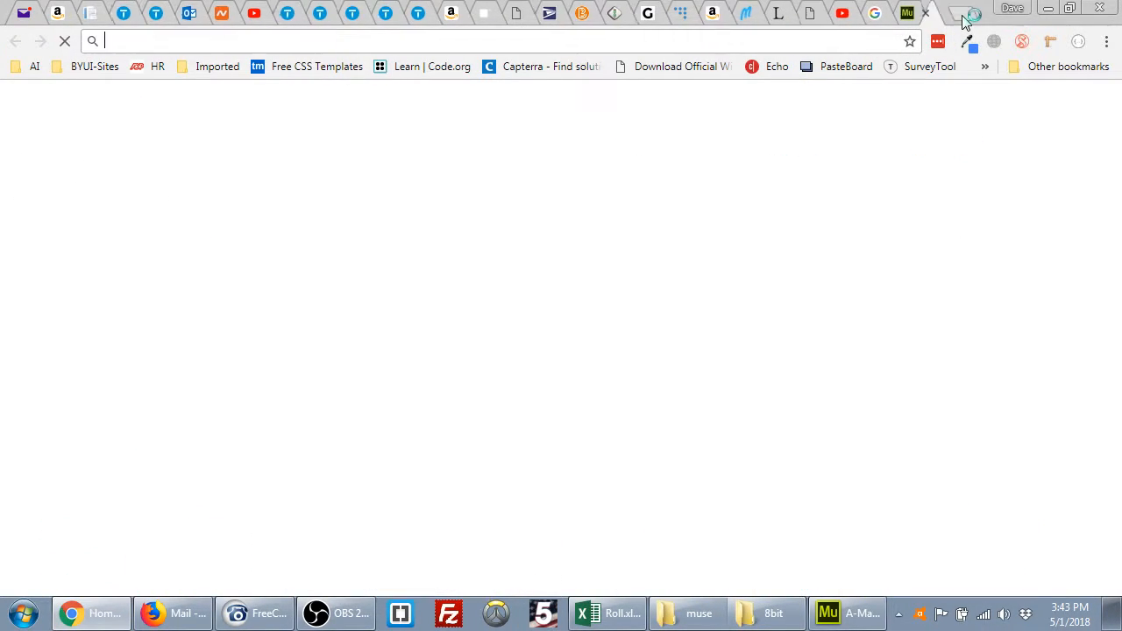
text(hamburger )
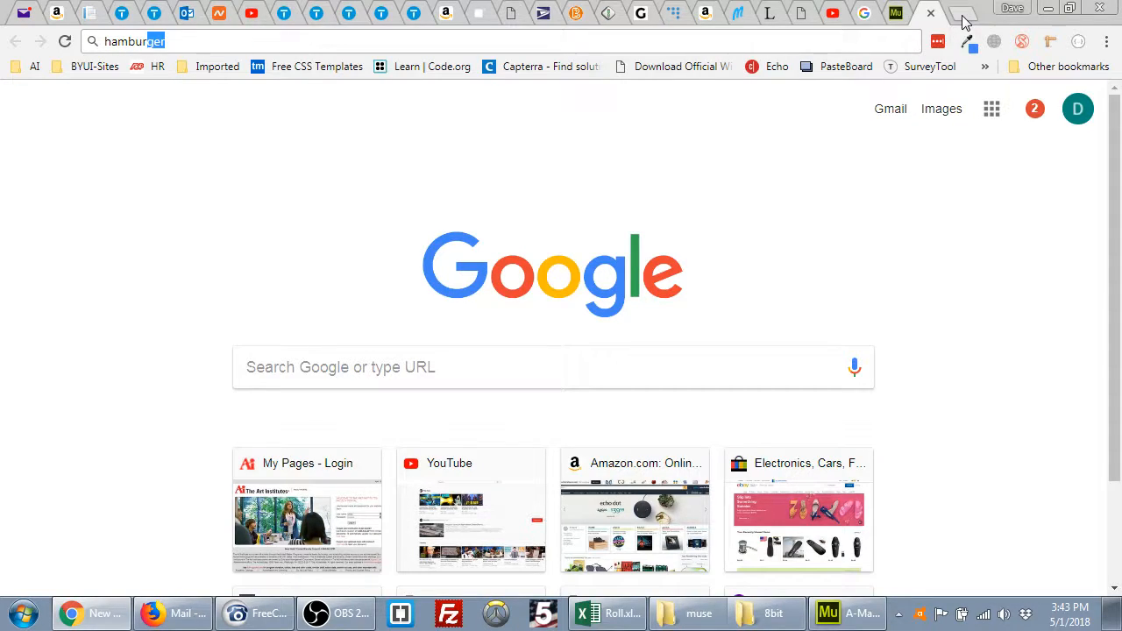
text(menu icon)
key(Return)
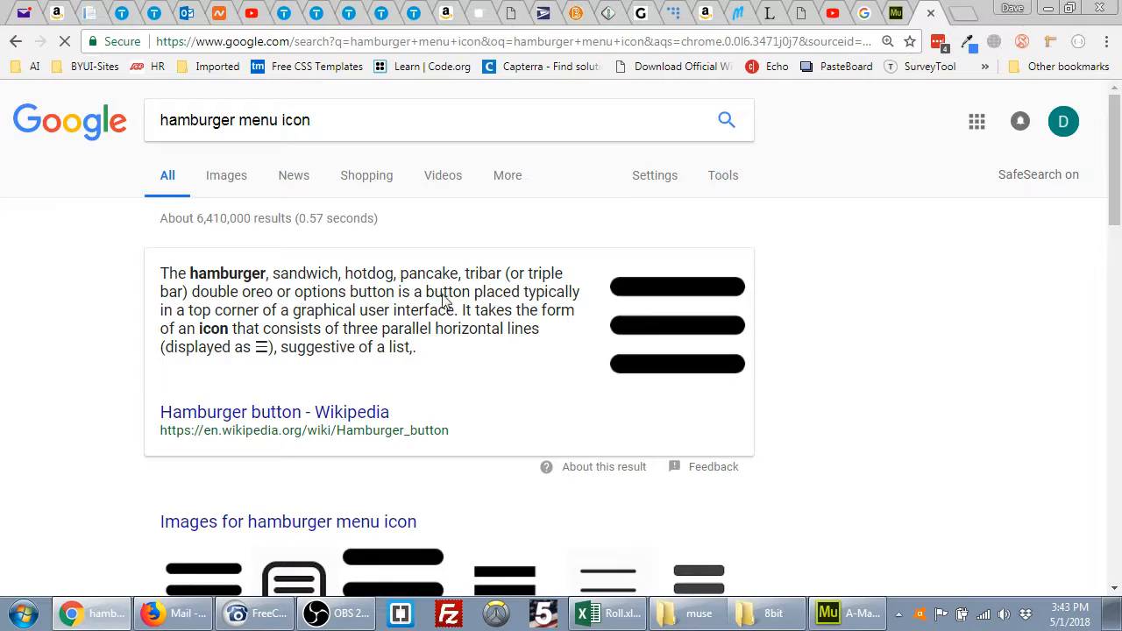
scroll(404, 306, down, 6)
scroll(401, 329, up, 1)
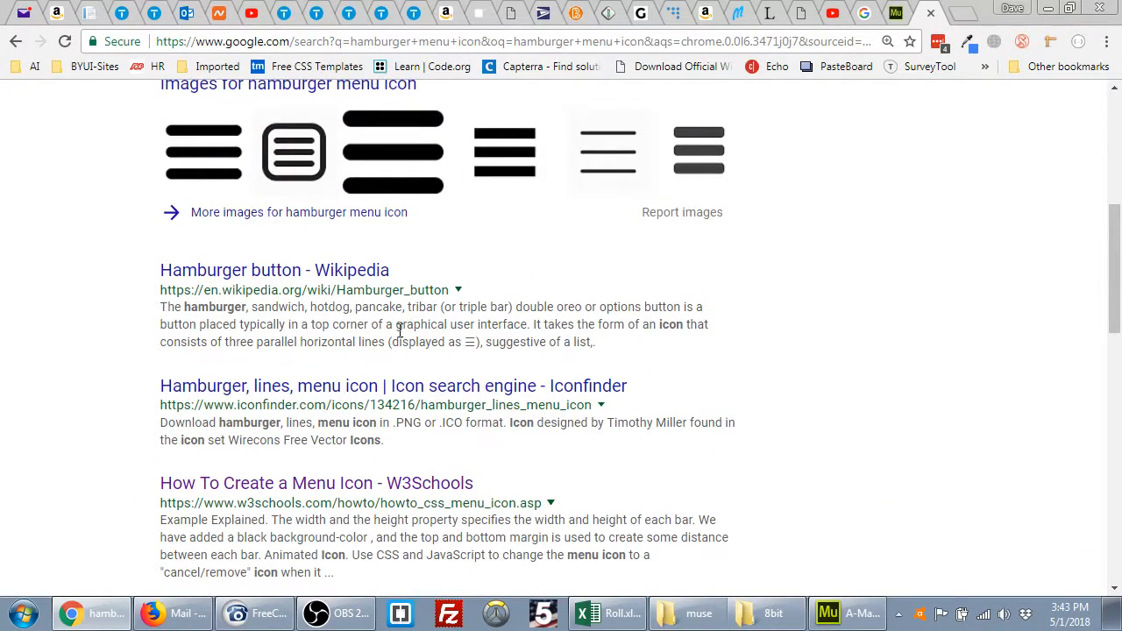
scroll(292, 375, down, 2)
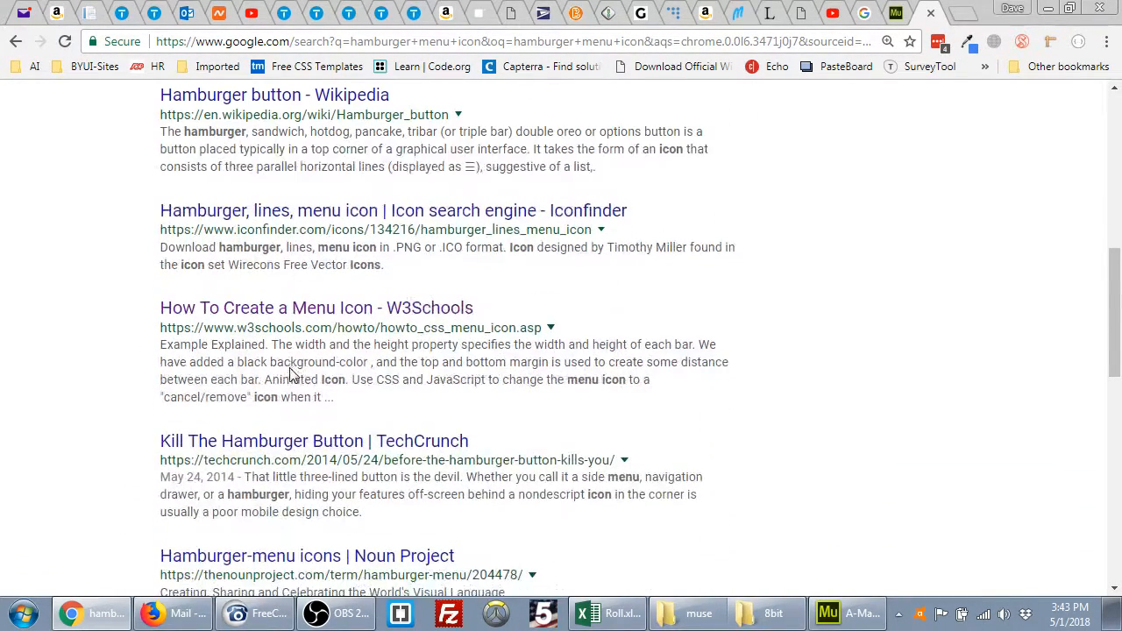
scroll(318, 319, down, 2)
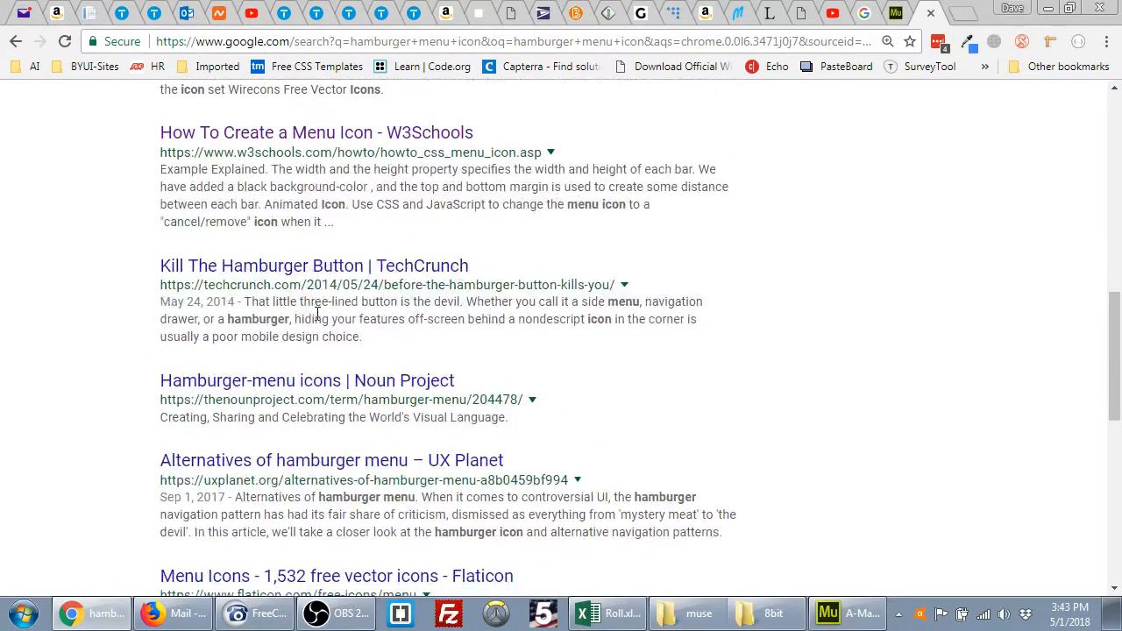
scroll(316, 318, up, 9)
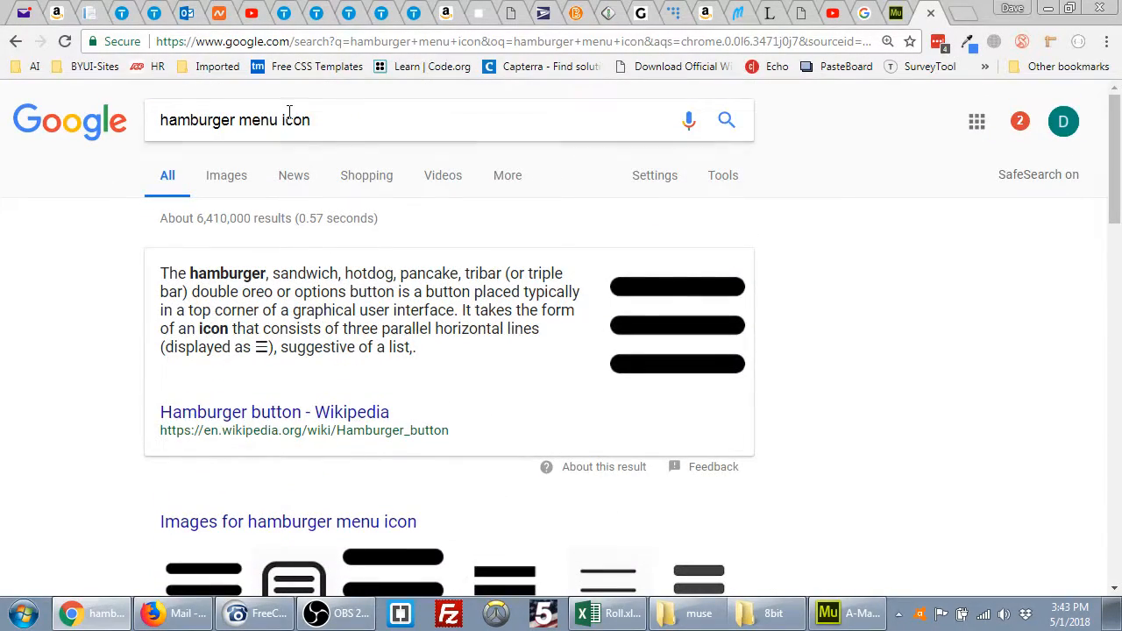
Search Google for "hamburger menu alt code" and open A Beautiful Site's article on the Unicode character for menu icons.
double_click(285, 119)
text(alt code)
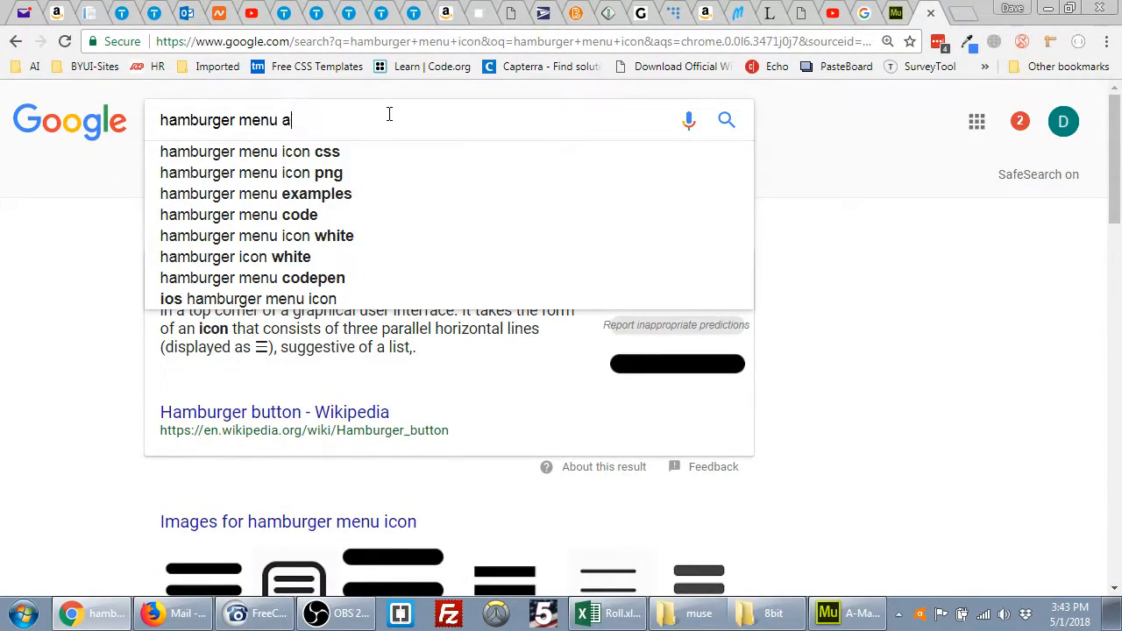
key(Return)
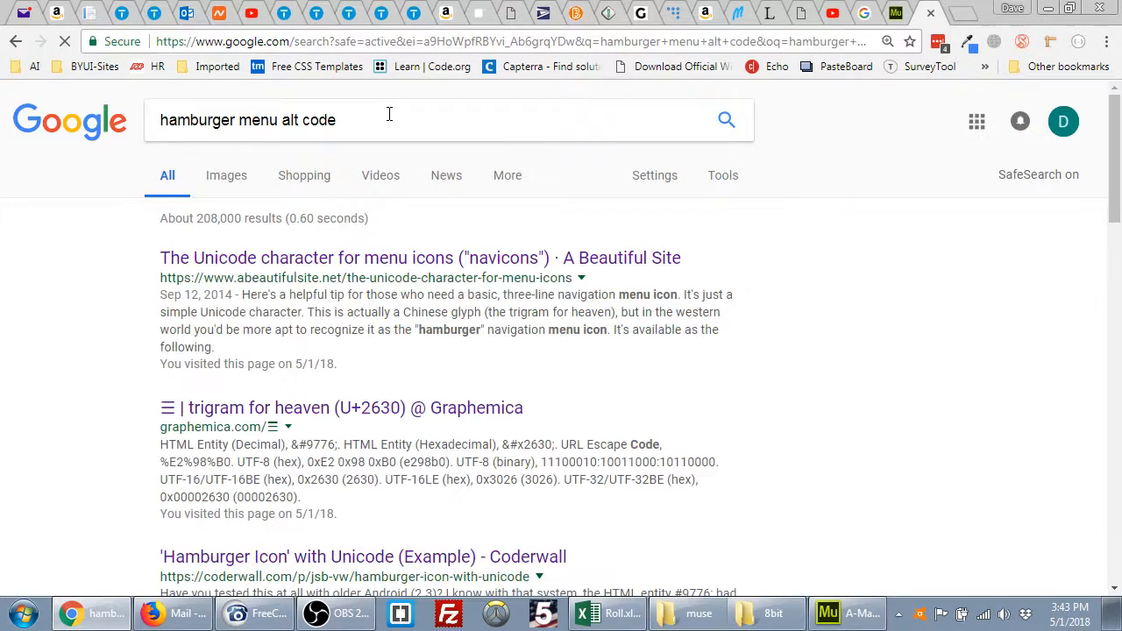
click(345, 260)
scroll(351, 278, down, 2)
scroll(350, 280, down, 4)
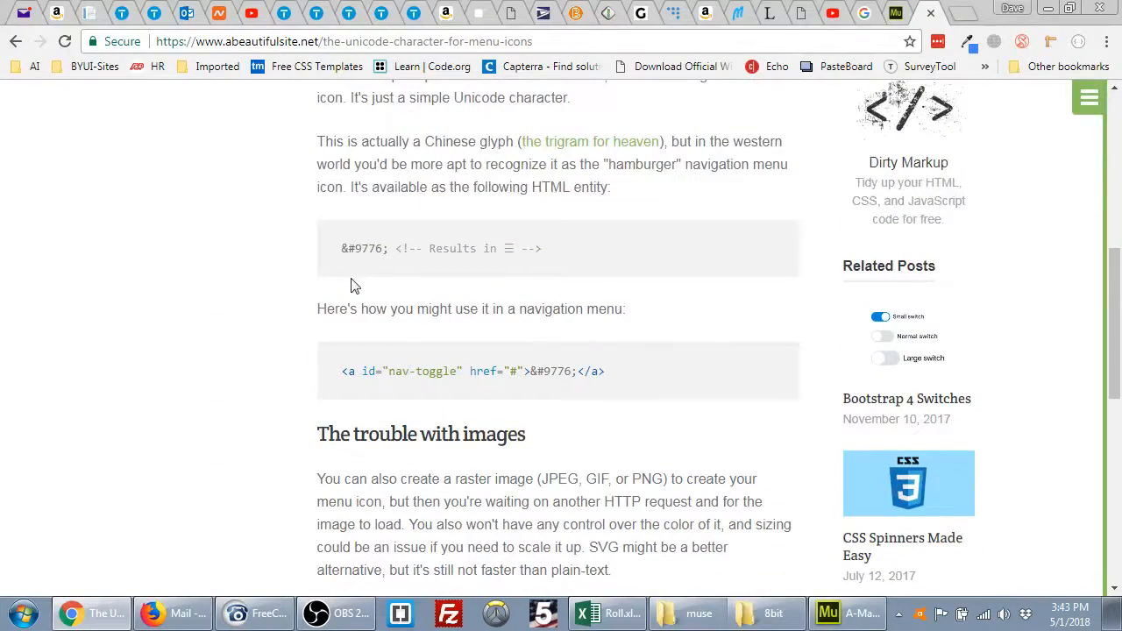
Copy the ☰ character from the article and replace the accordion label's Lorem Ipsum text with it in Adobe Muse.
double_click(508, 248)
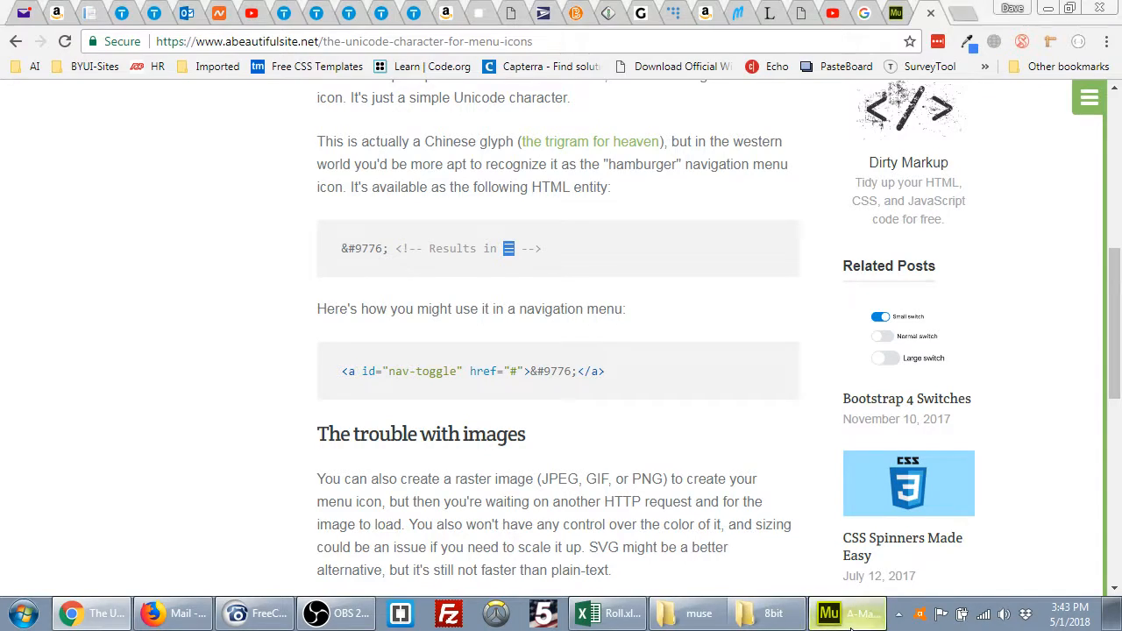
click(846, 613)
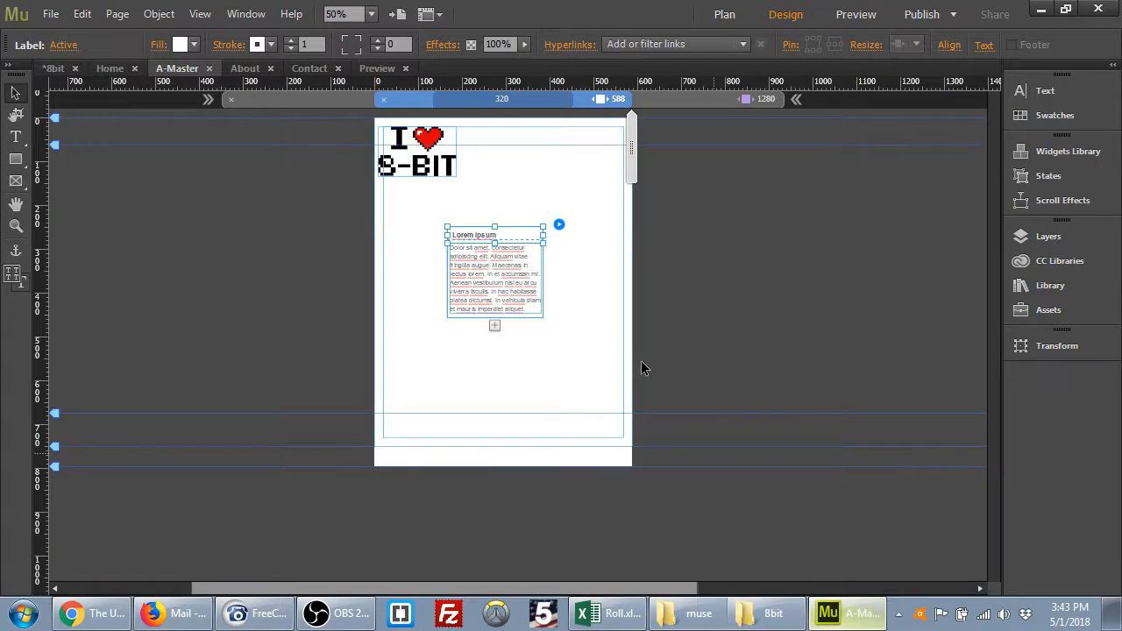
double_click(512, 240)
drag(509, 234, 452, 241)
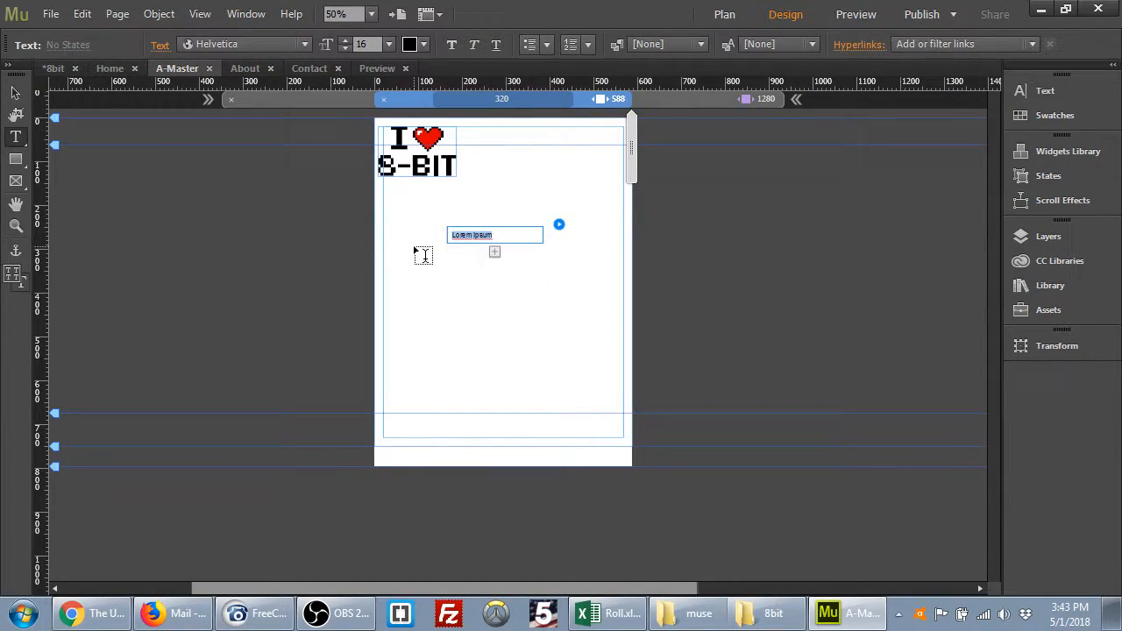
key(ctrl+v)
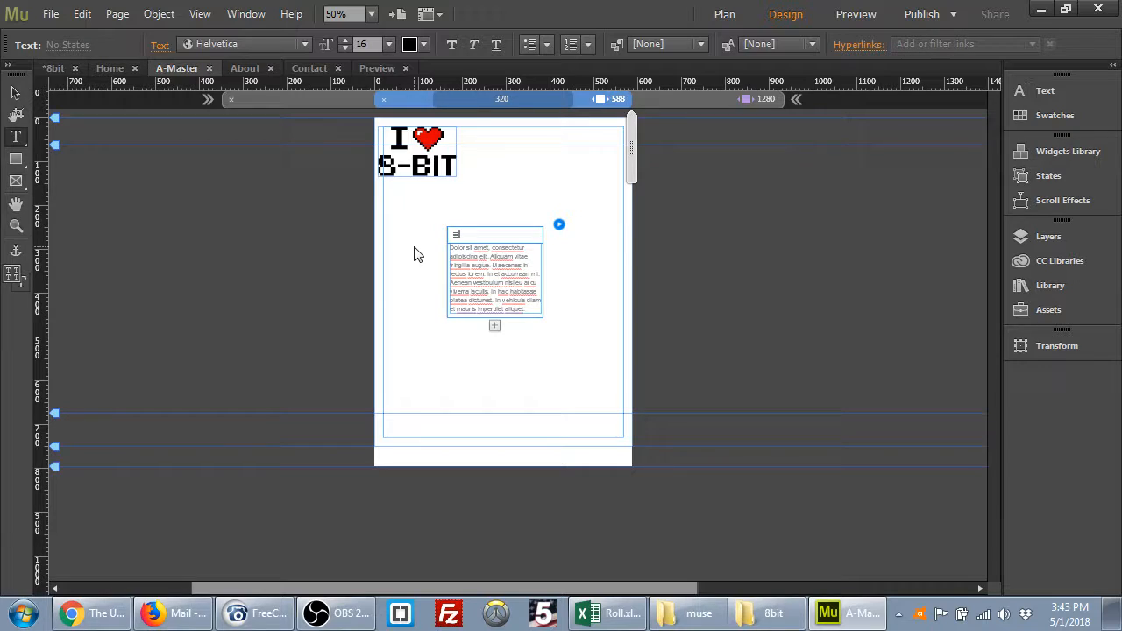
click(14, 92)
double_click(473, 240)
drag(462, 233, 439, 229)
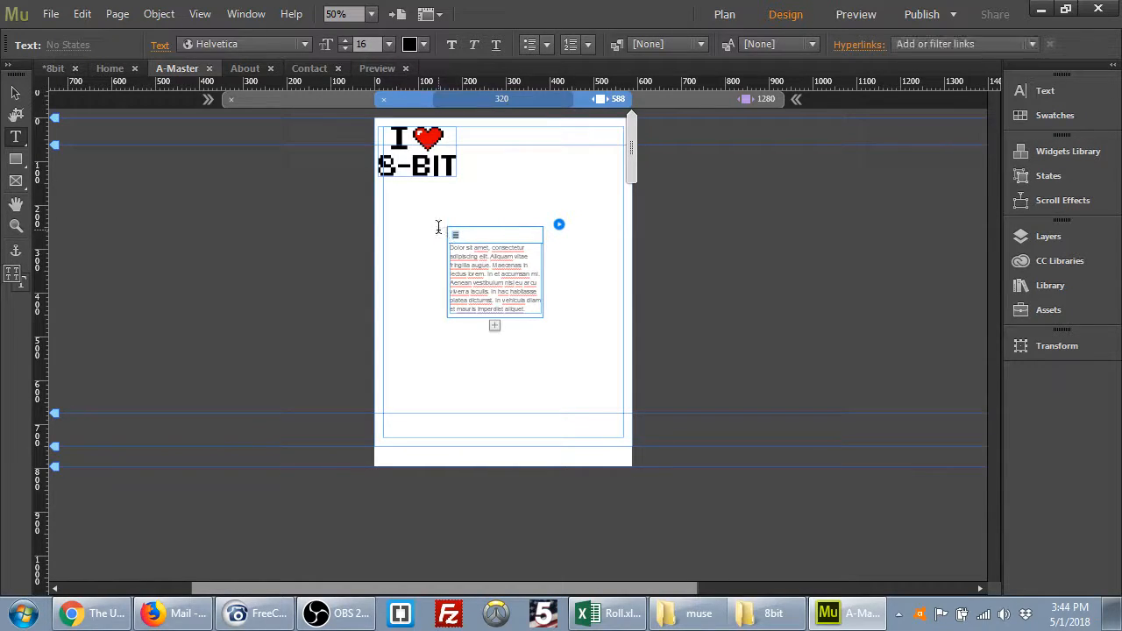
click(545, 45)
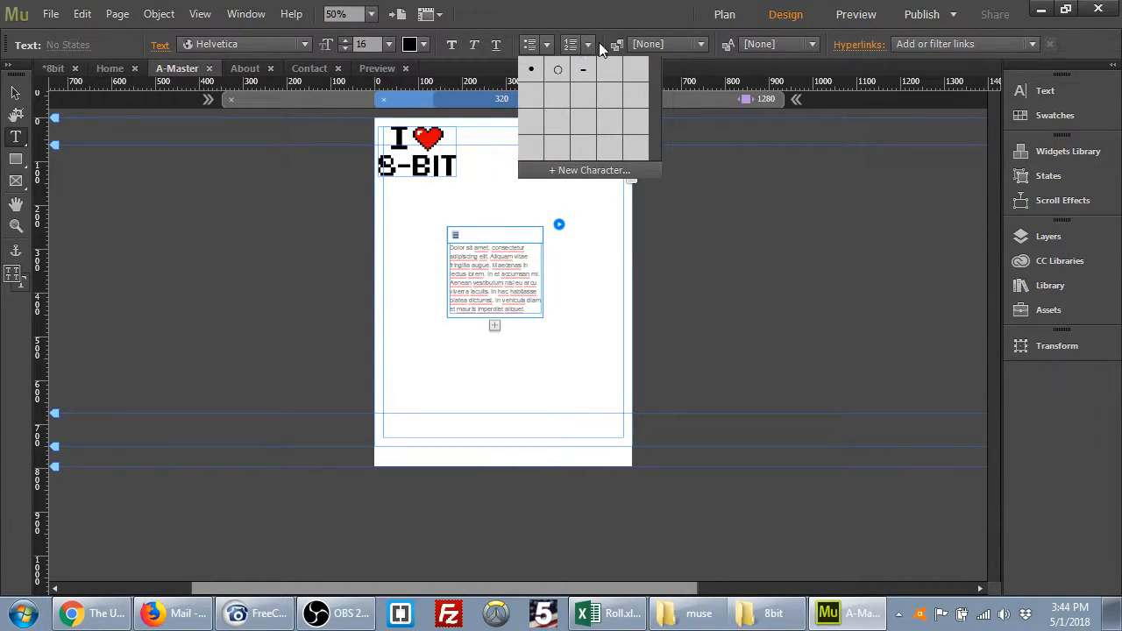
click(592, 40)
click(587, 44)
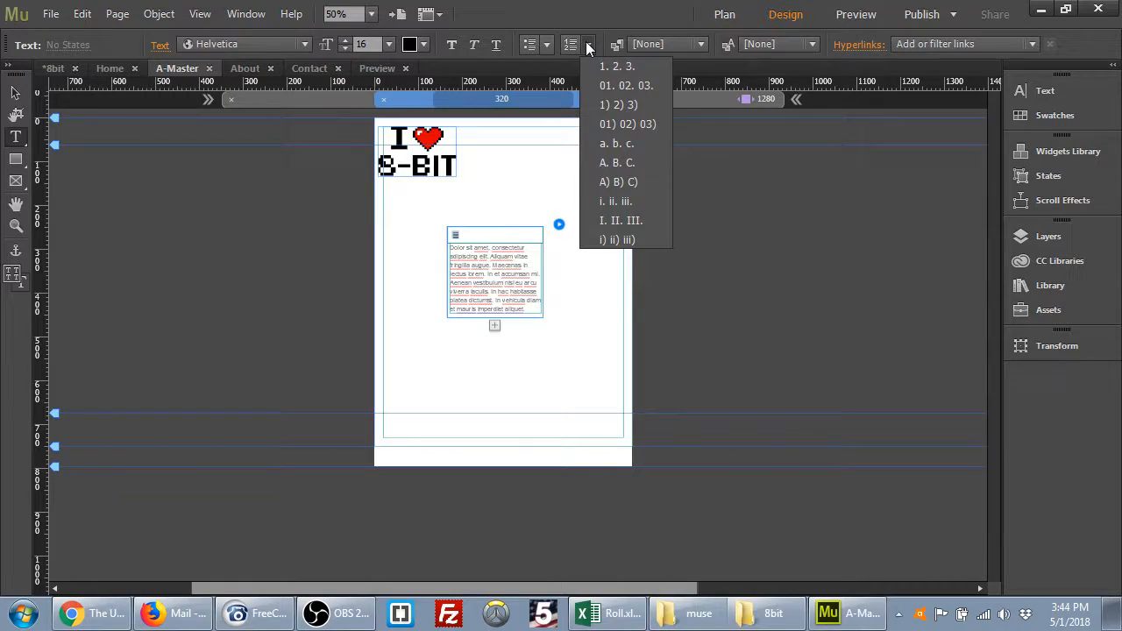
click(587, 45)
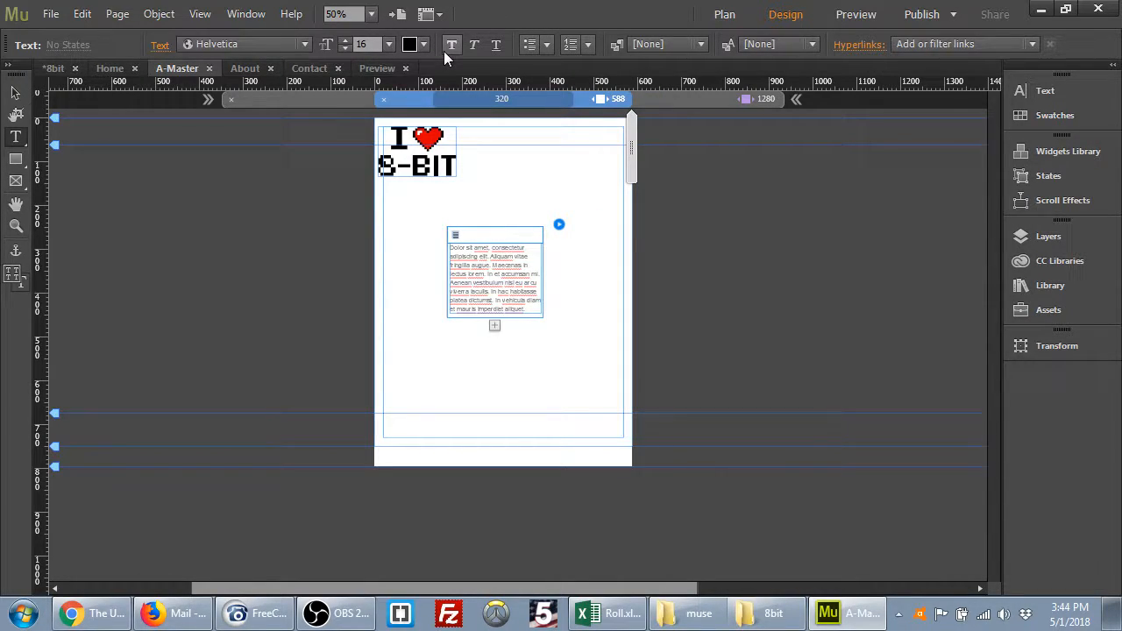
click(527, 227)
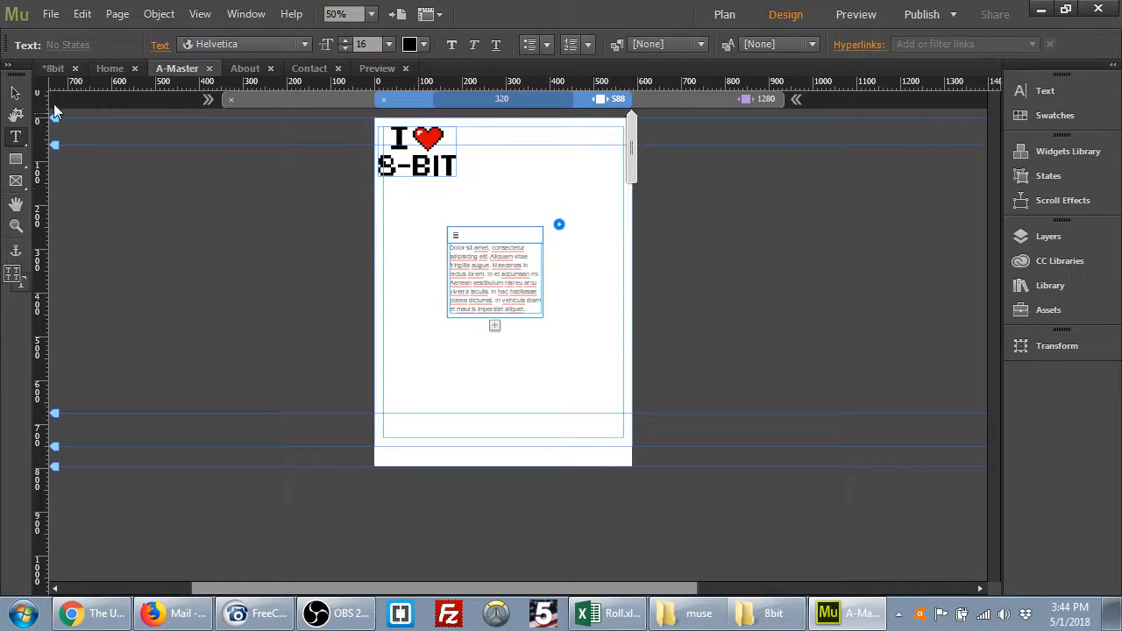
Delete all the filler text from the text frame in the accordion's content area.
click(17, 92)
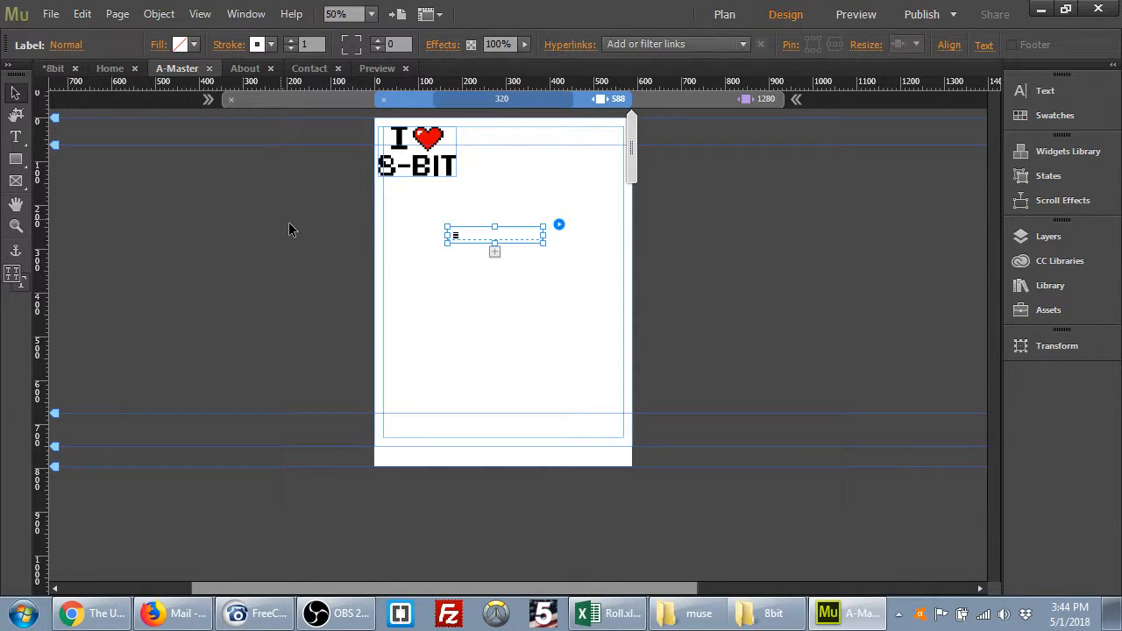
click(474, 236)
double_click(475, 265)
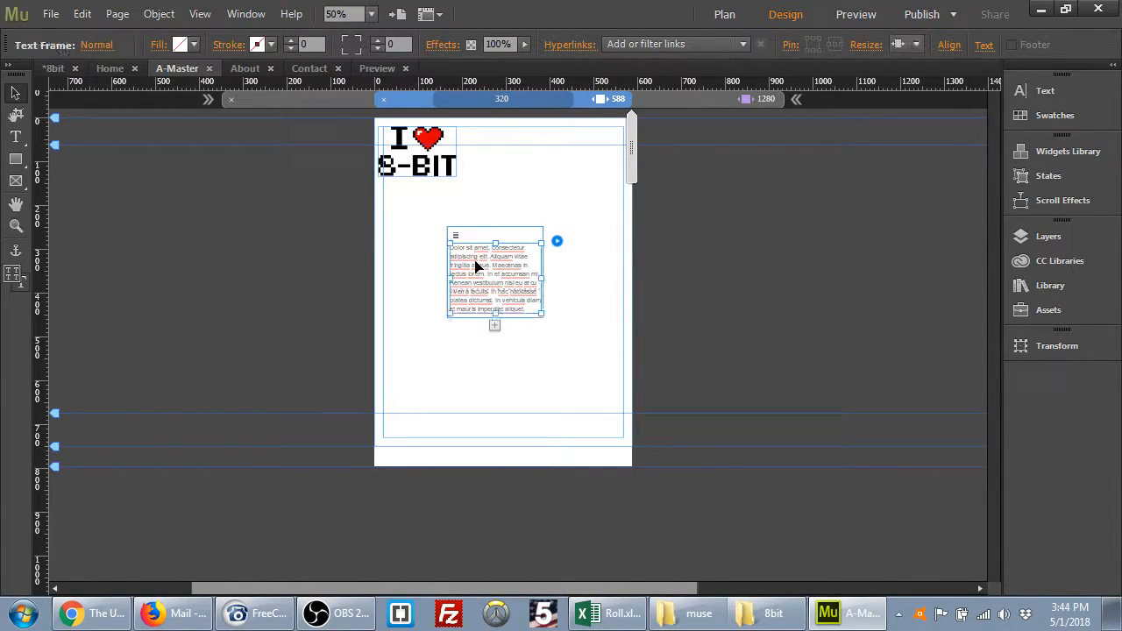
double_click(529, 311)
drag(529, 302, 394, 243)
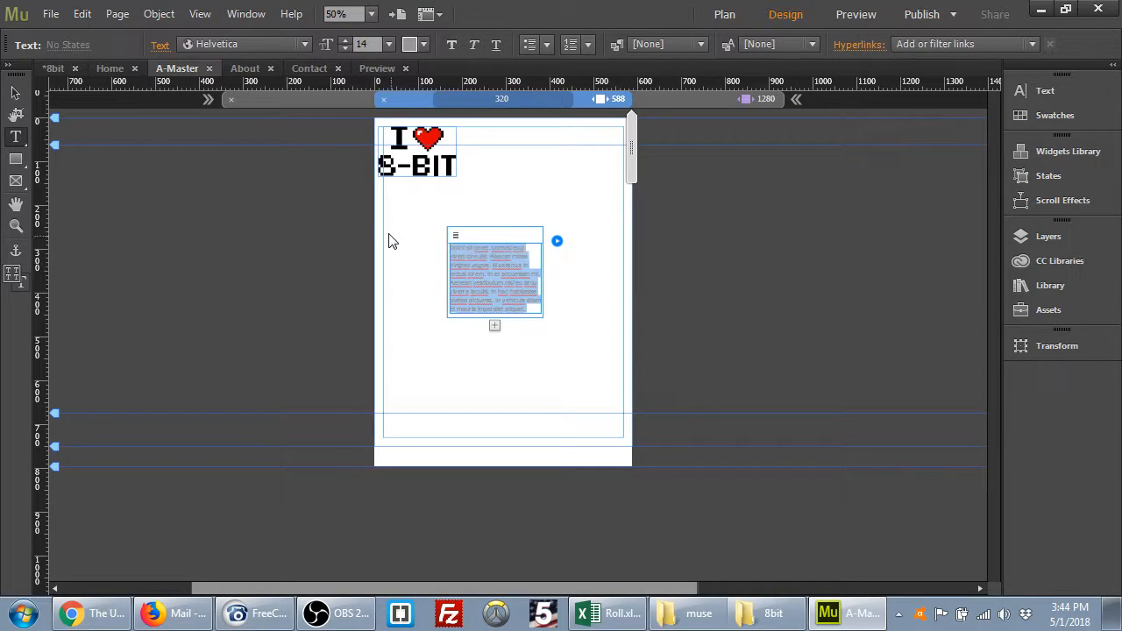
key(BackSpace)
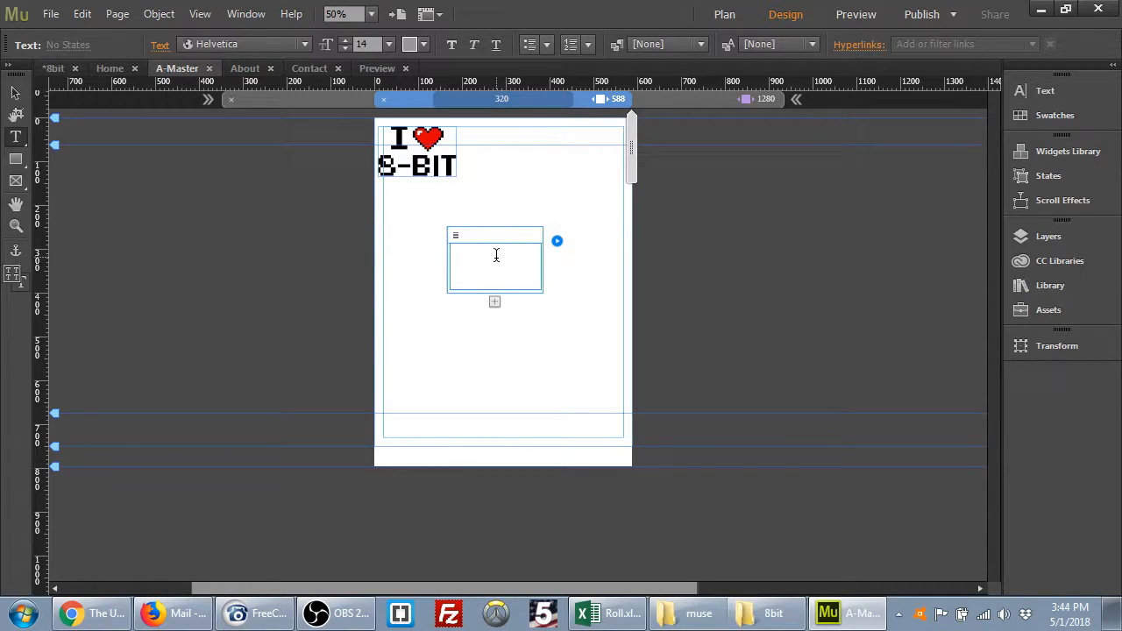
Place a Vertical menu widget from the widgets library inside the accordion's empty content area.
click(1038, 149)
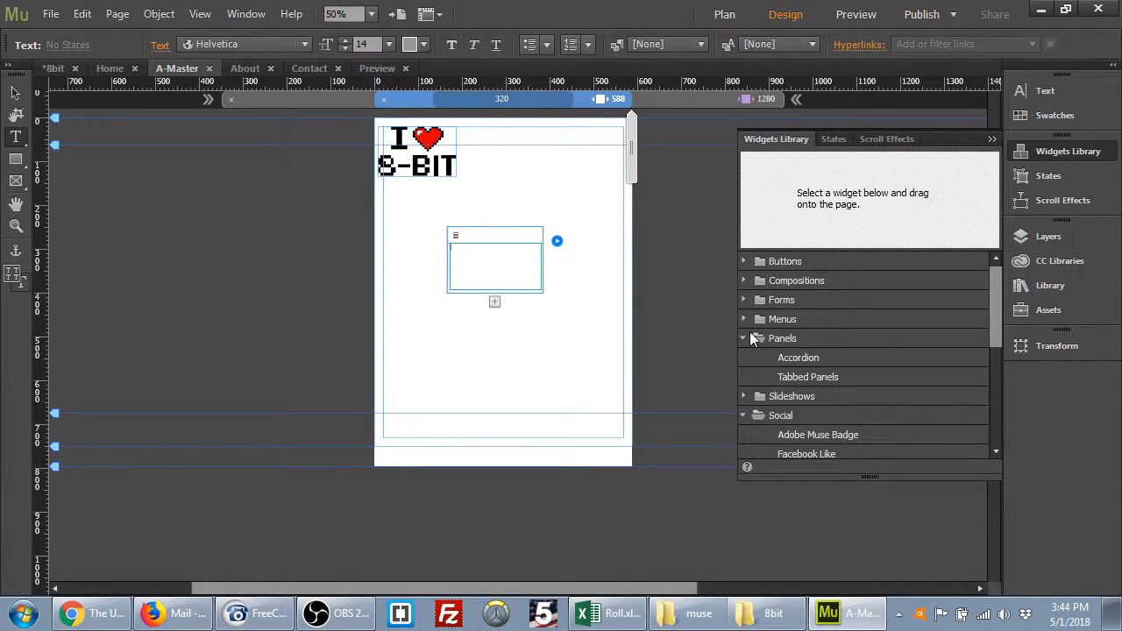
click(743, 319)
click(799, 355)
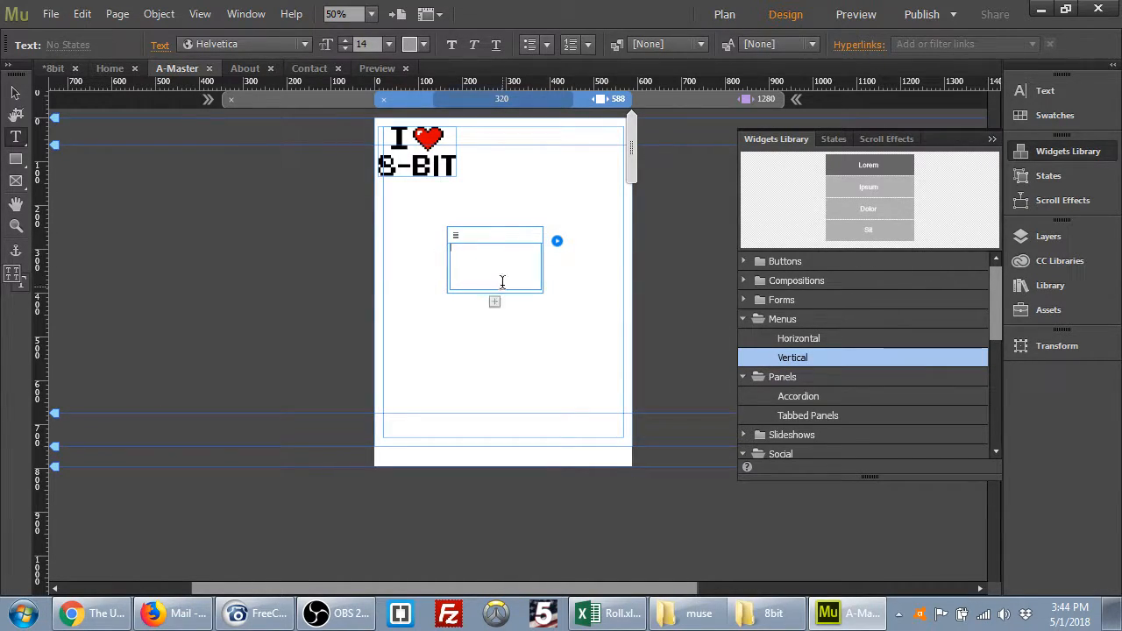
drag(796, 360, 484, 266)
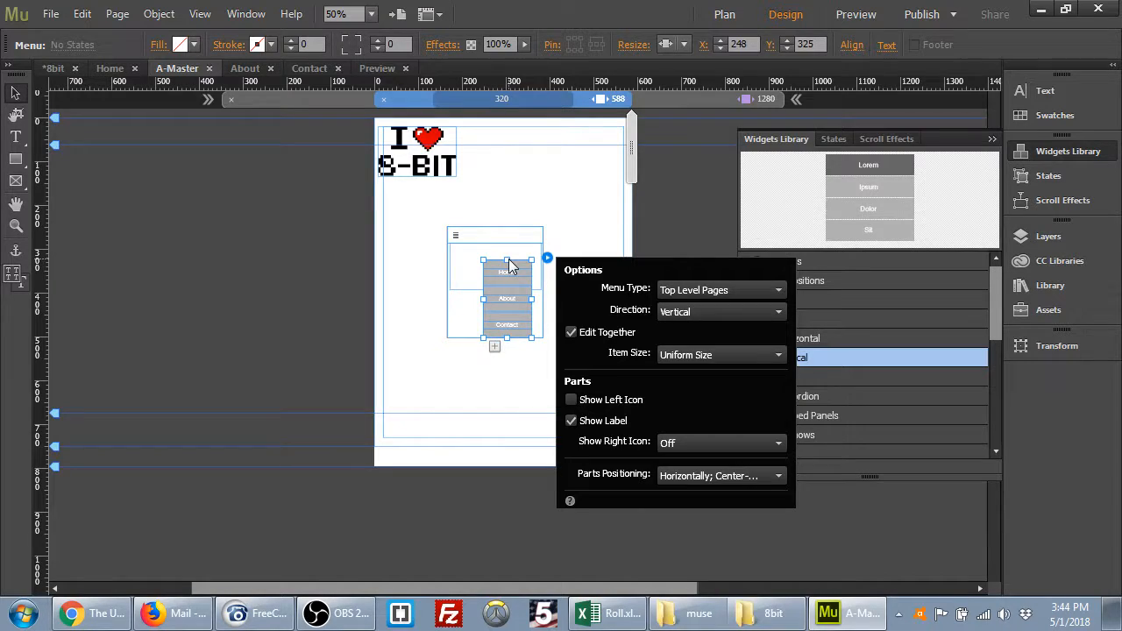
Stretch the vertical menu up to the accordion label and out to both sides so it fills the content area.
click(510, 261)
drag(506, 261, 506, 243)
drag(482, 290, 448, 293)
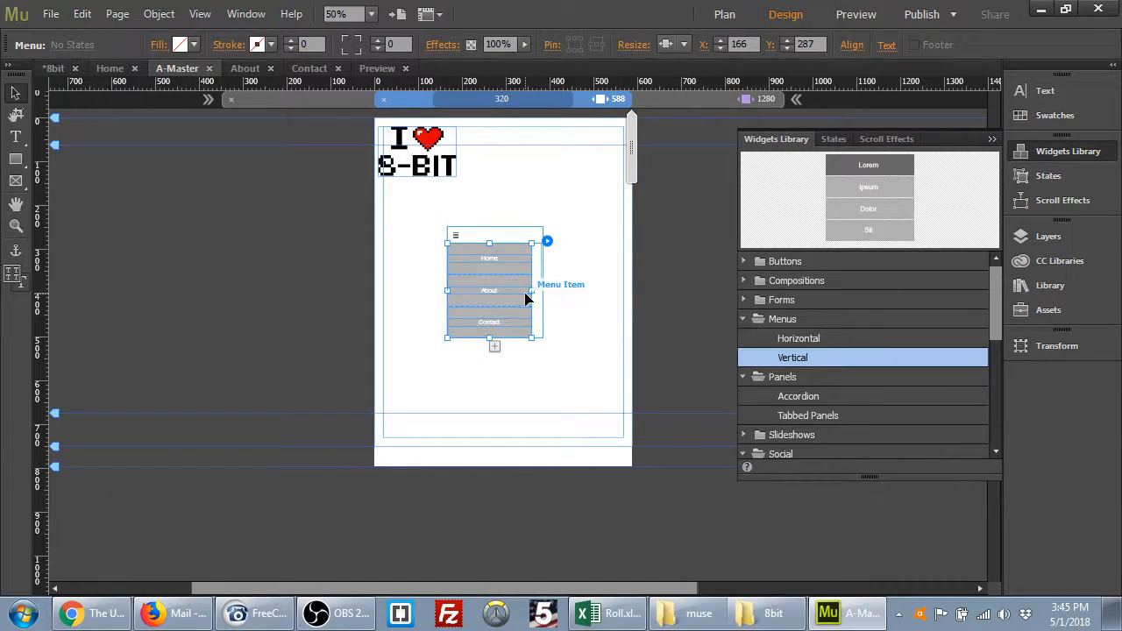
drag(531, 290, 540, 296)
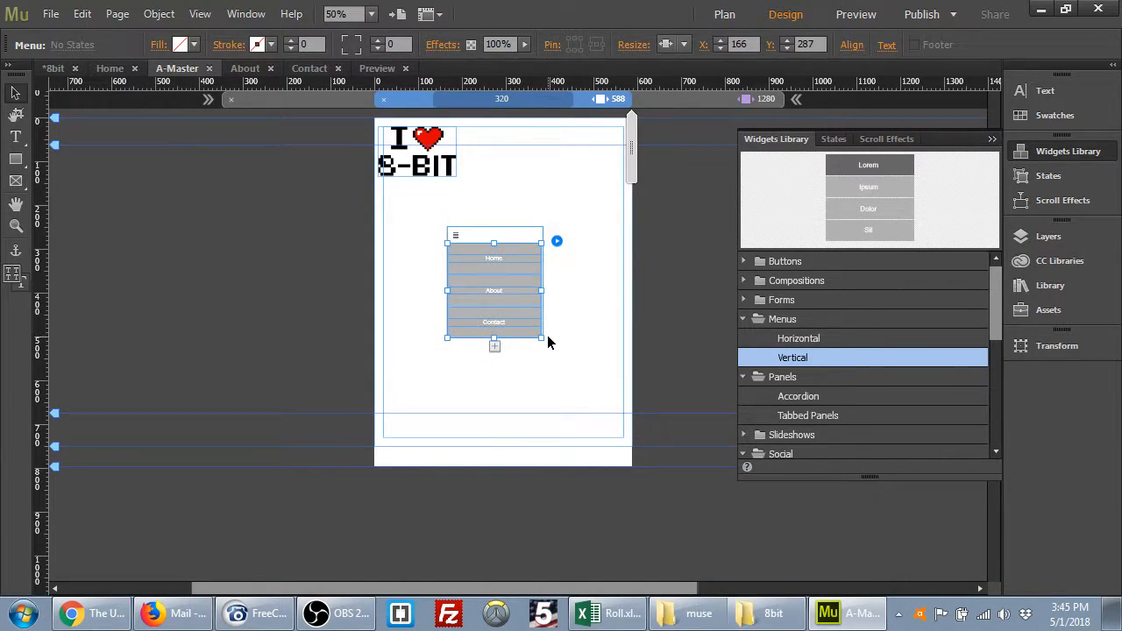
Move the whole accordion with its menu to the upper right of the page, beside the 8-bit logo.
click(576, 286)
drag(422, 207, 606, 380)
drag(529, 234, 594, 149)
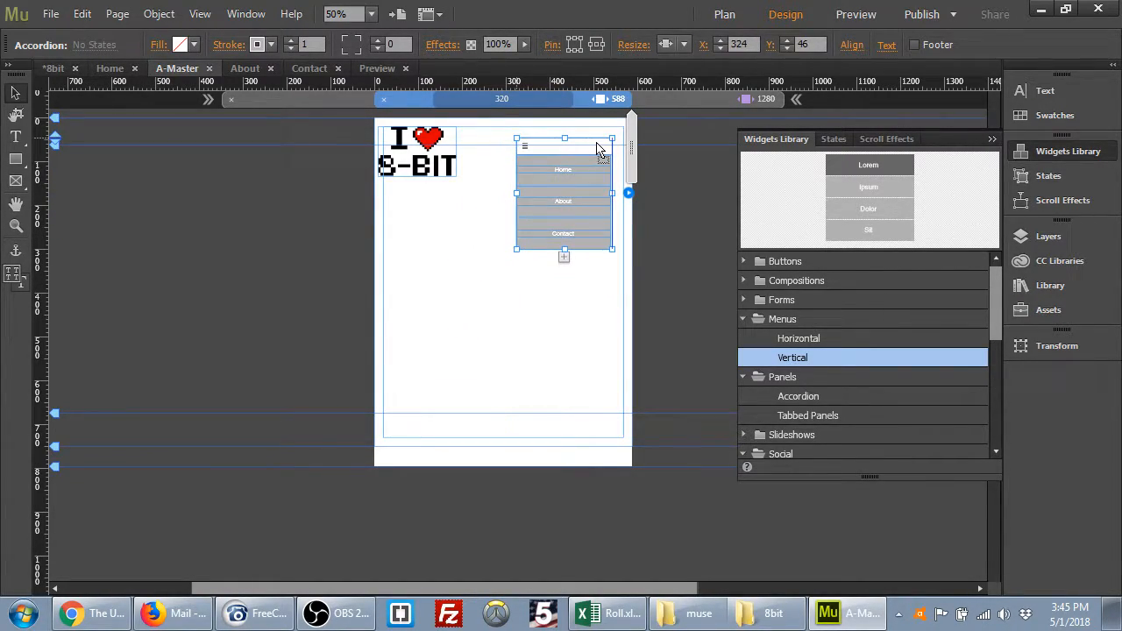
Right-align the hamburger character within the accordion label.
click(524, 156)
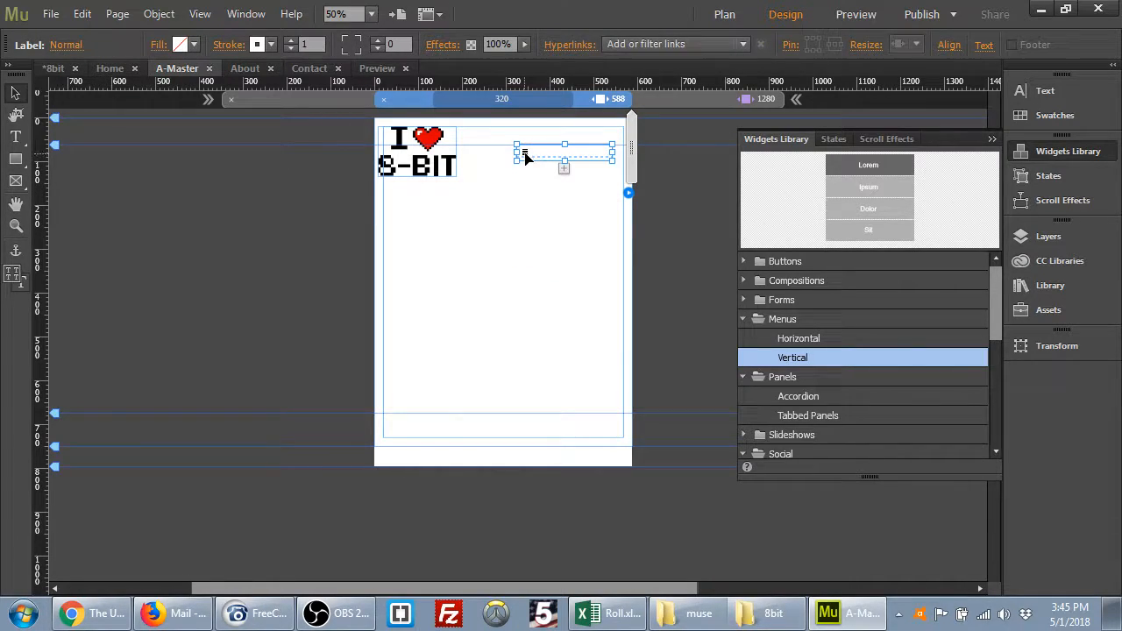
click(524, 156)
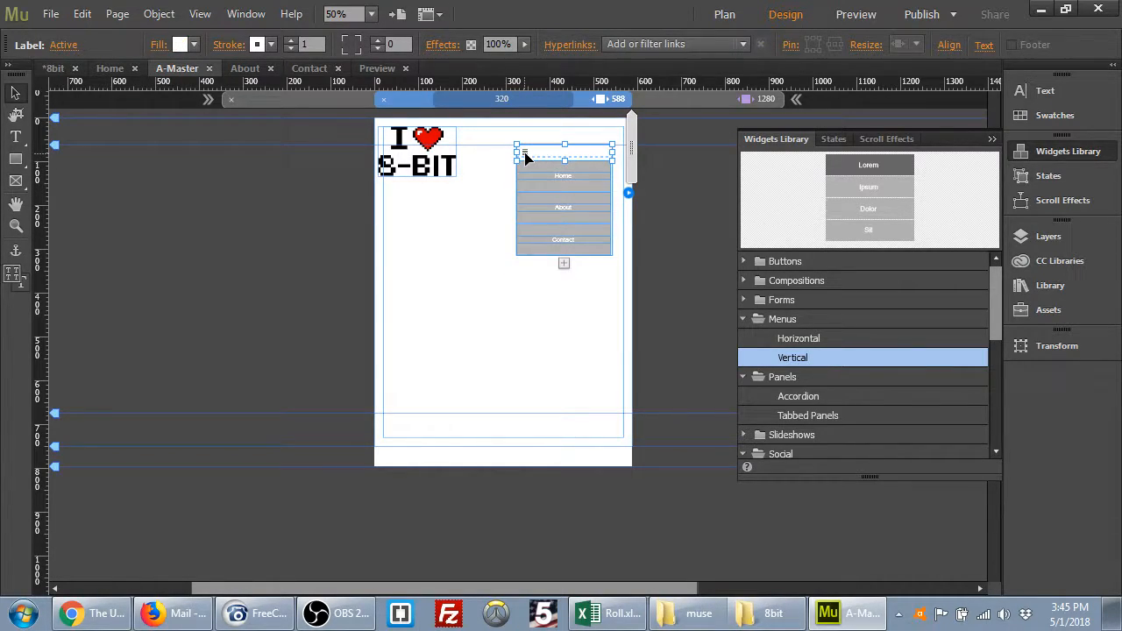
double_click(524, 156)
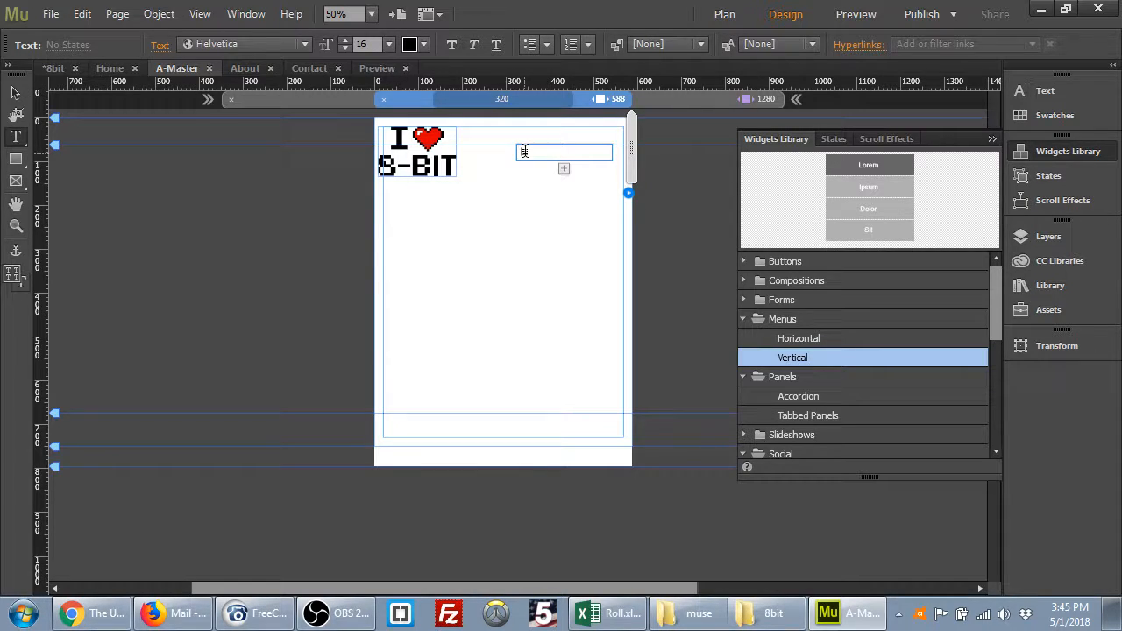
click(1069, 94)
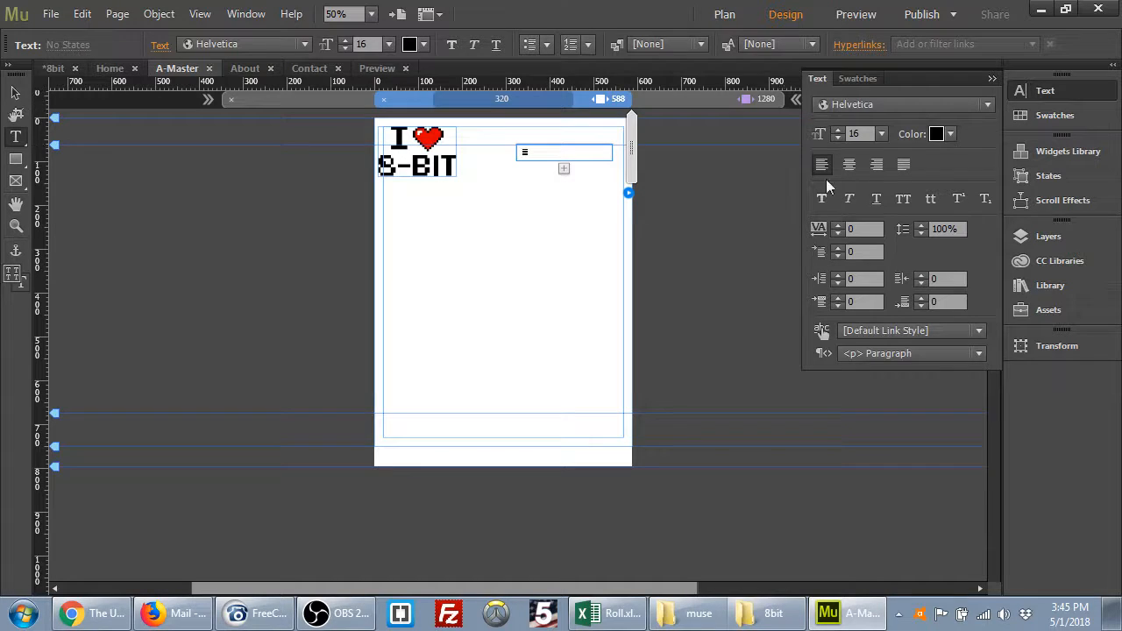
click(881, 168)
click(15, 92)
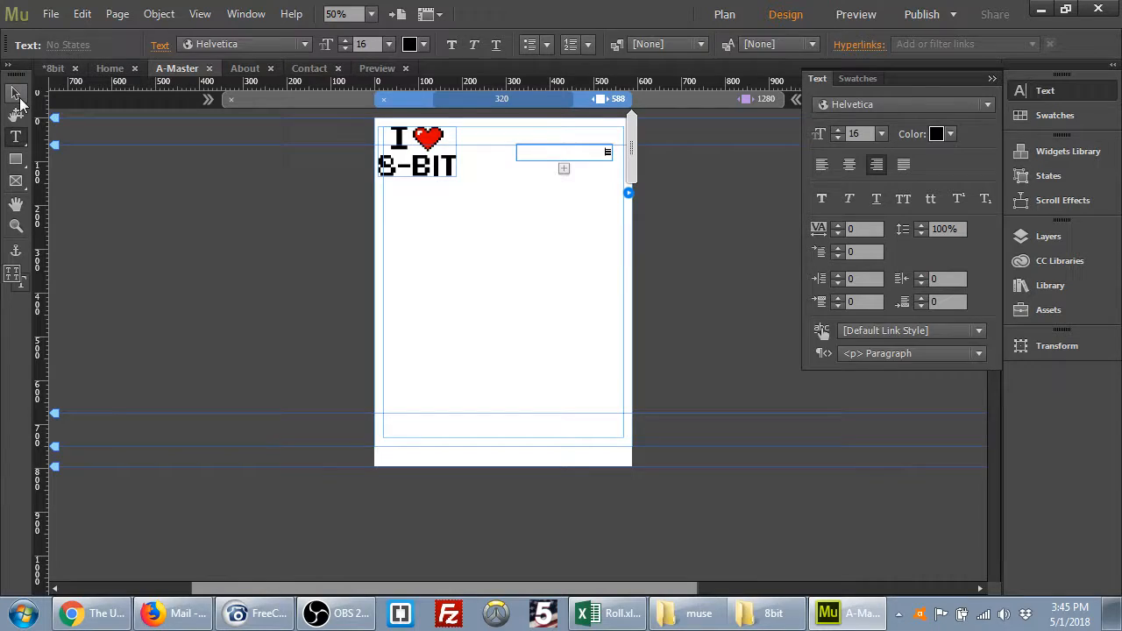
Enlarge the hamburger character to font size 30, and to 48 in the accordion label's normal state.
double_click(546, 156)
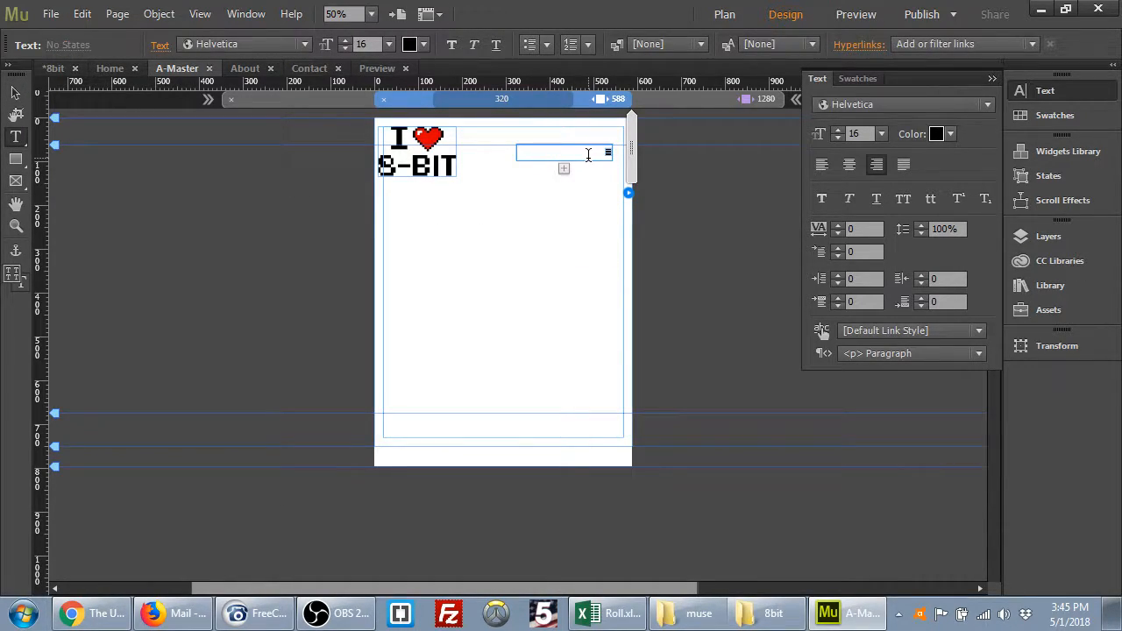
click(389, 45)
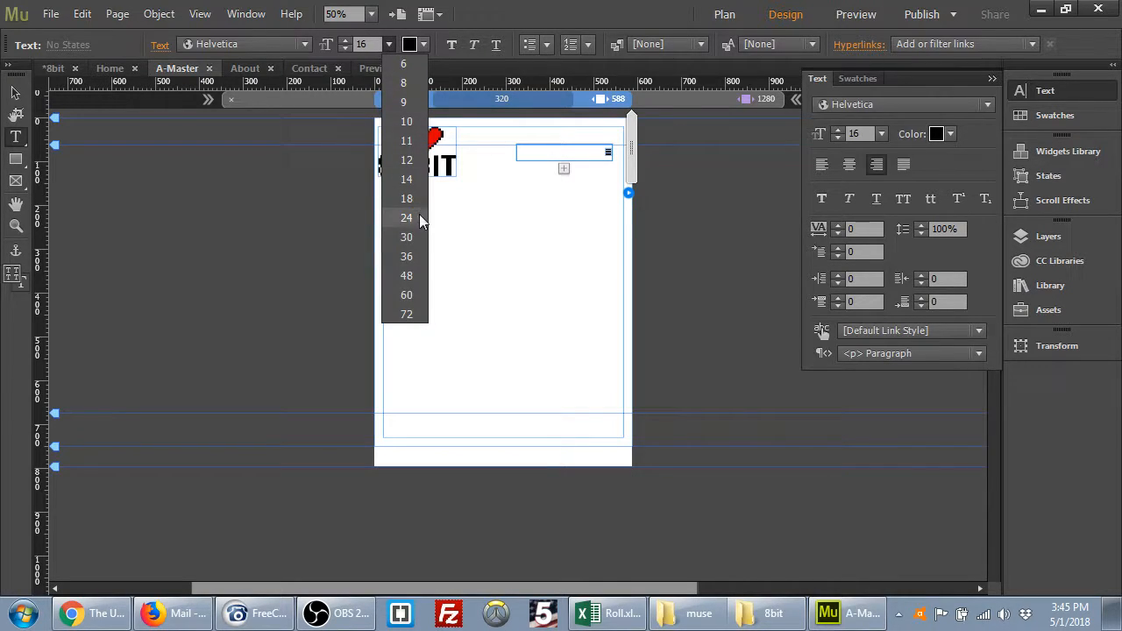
click(405, 236)
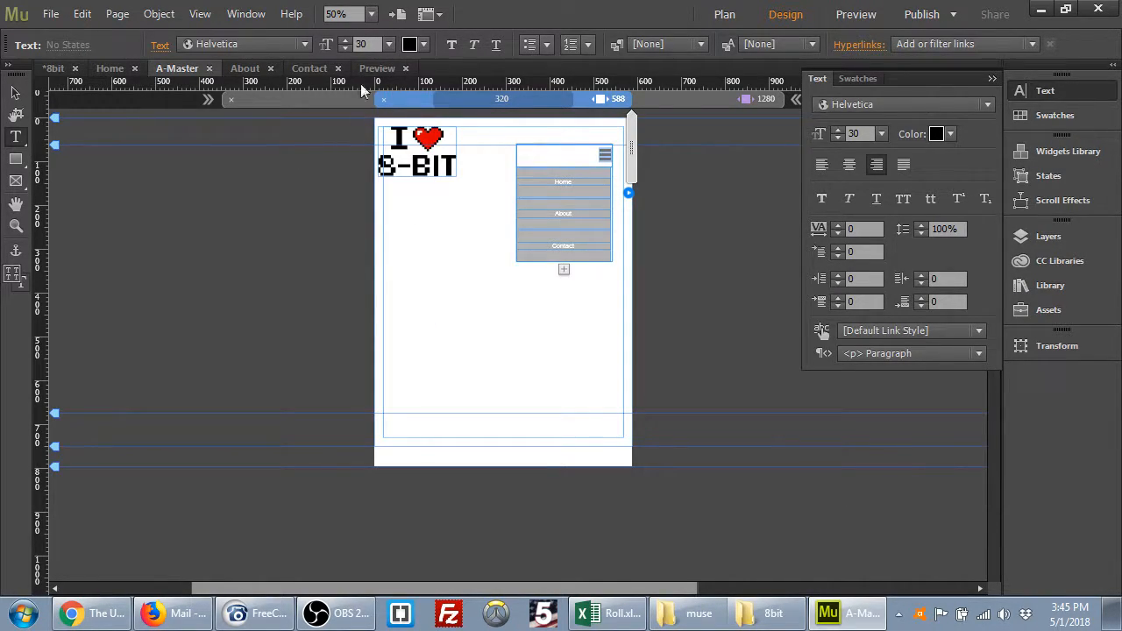
click(389, 45)
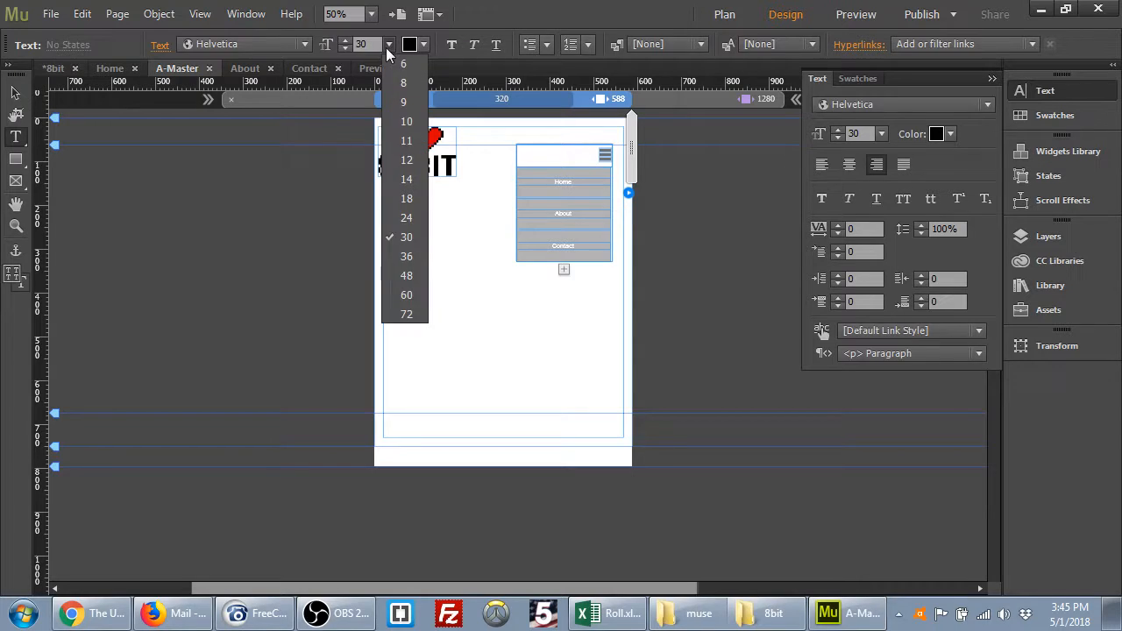
click(416, 274)
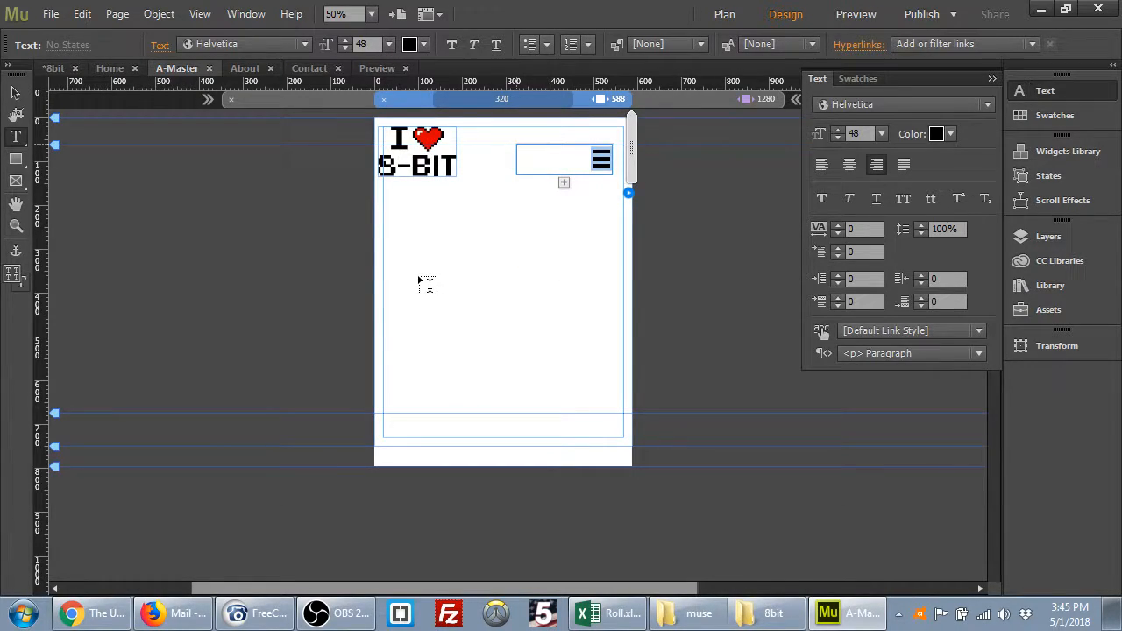
Finish editing the label text and move the accordion to X 311, Y 42, closer to the logo.
click(15, 92)
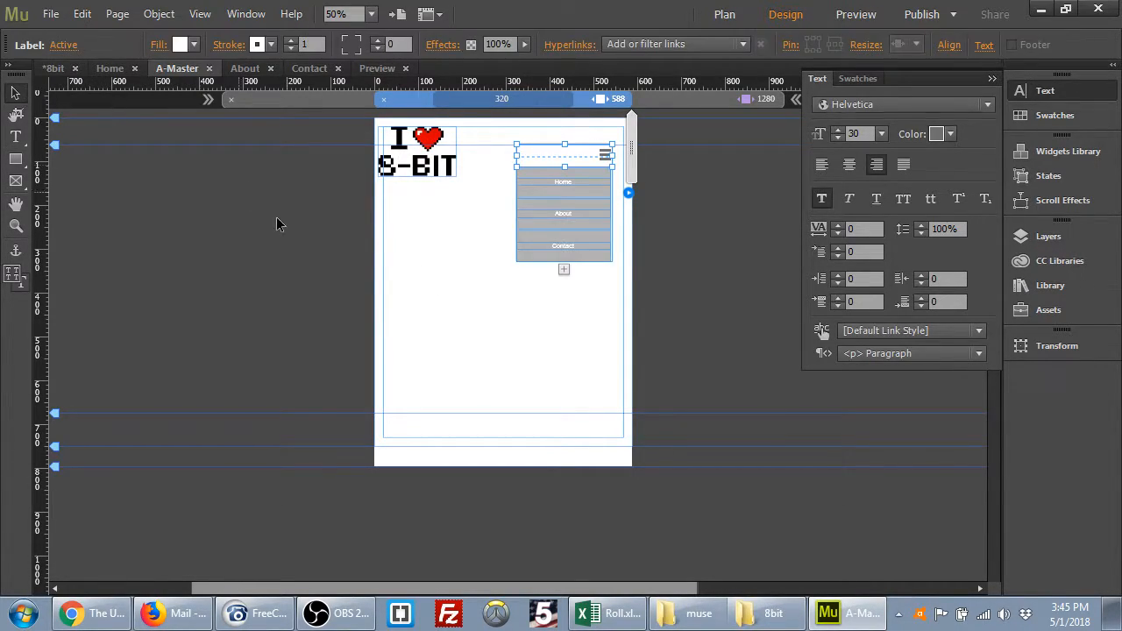
click(476, 218)
mouse_move(562, 160)
mouse_down()
mouse_move(568, 149)
mouse_move(554, 155)
mouse_up()
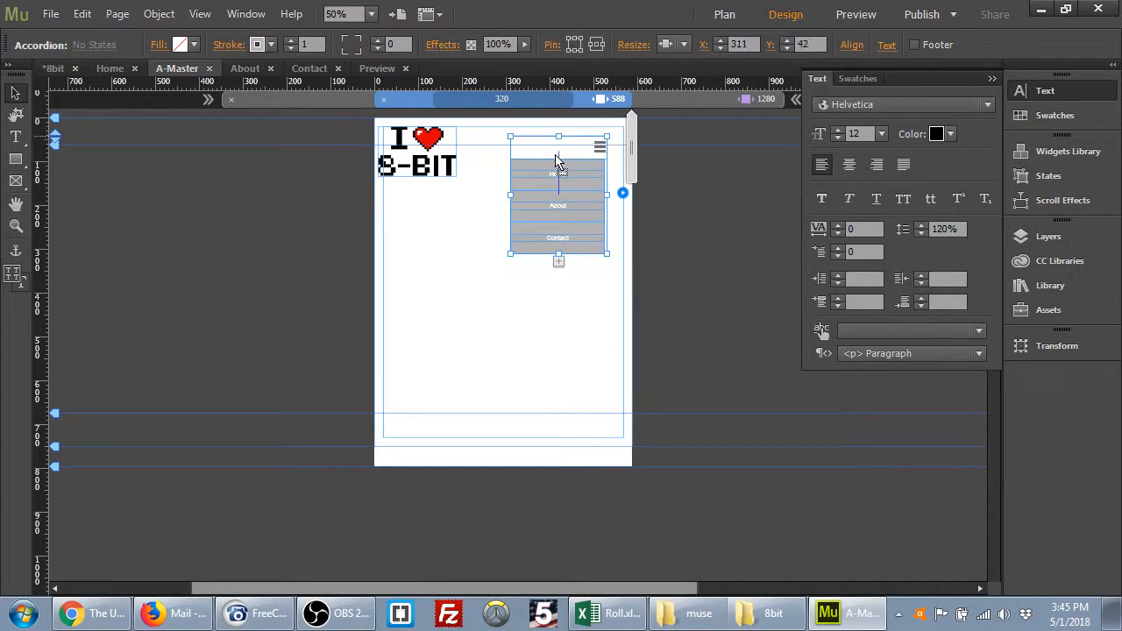
click(601, 155)
click(600, 157)
double_click(599, 155)
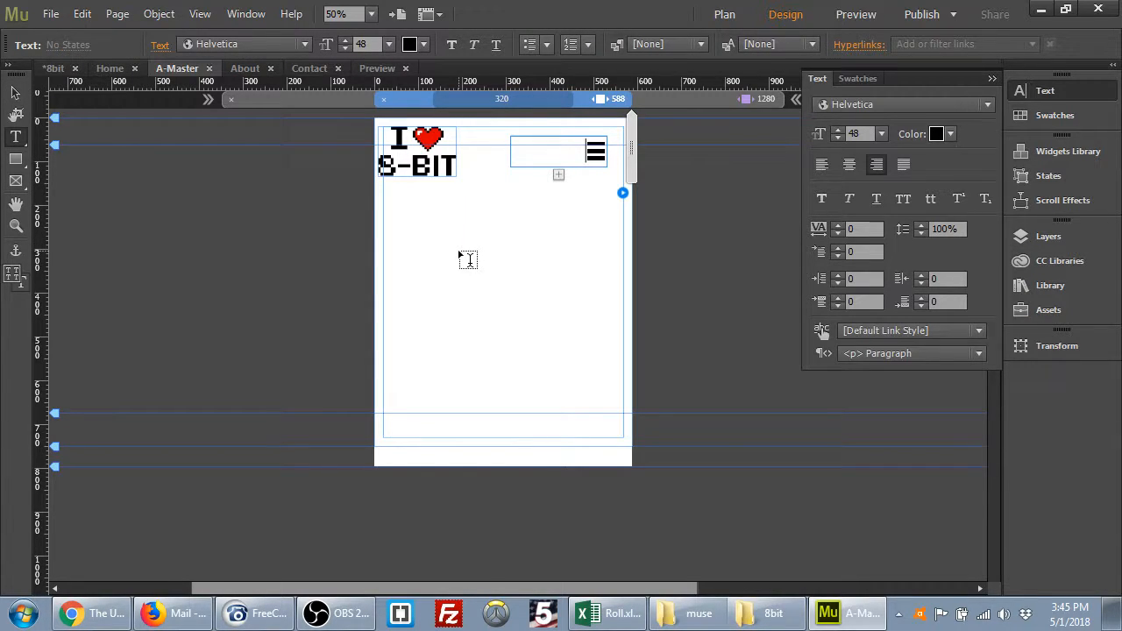
click(15, 92)
click(455, 233)
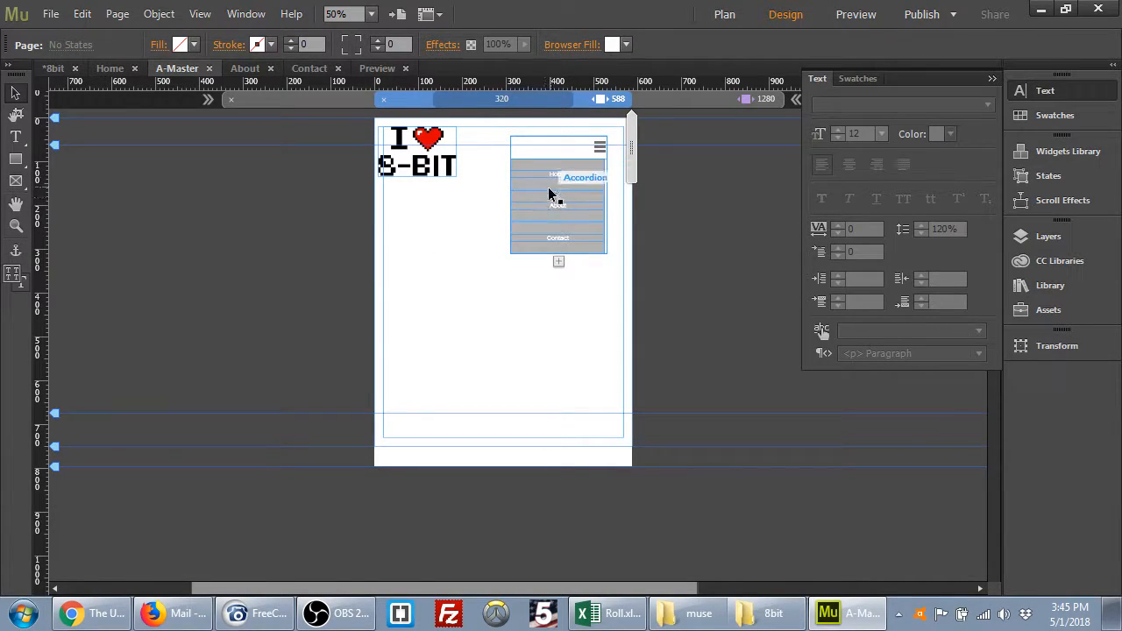
click(567, 154)
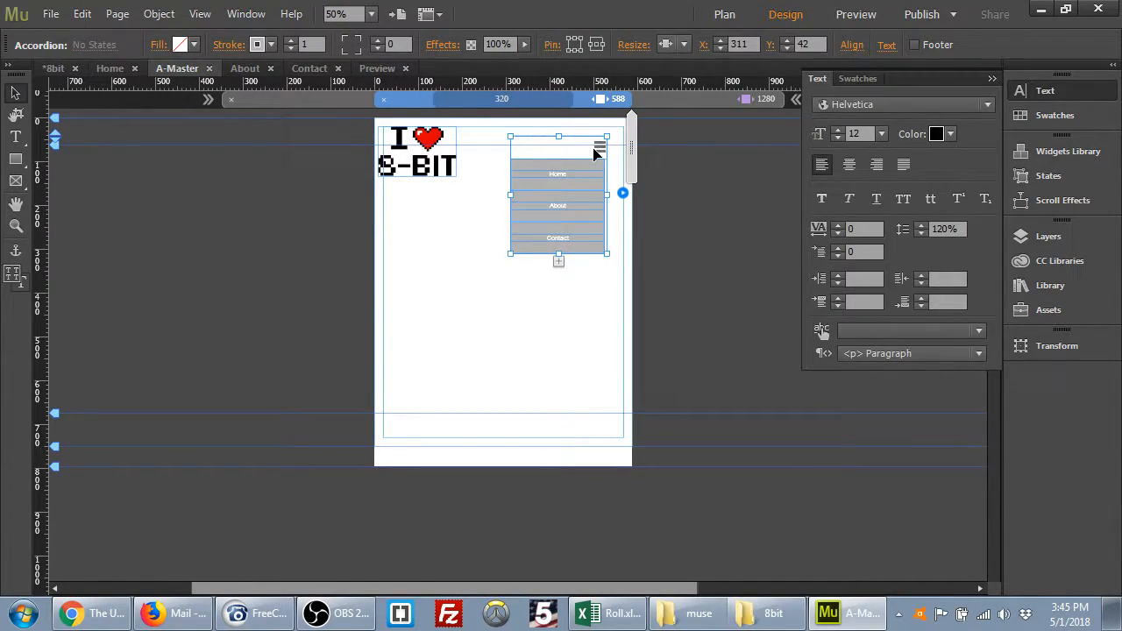
click(594, 154)
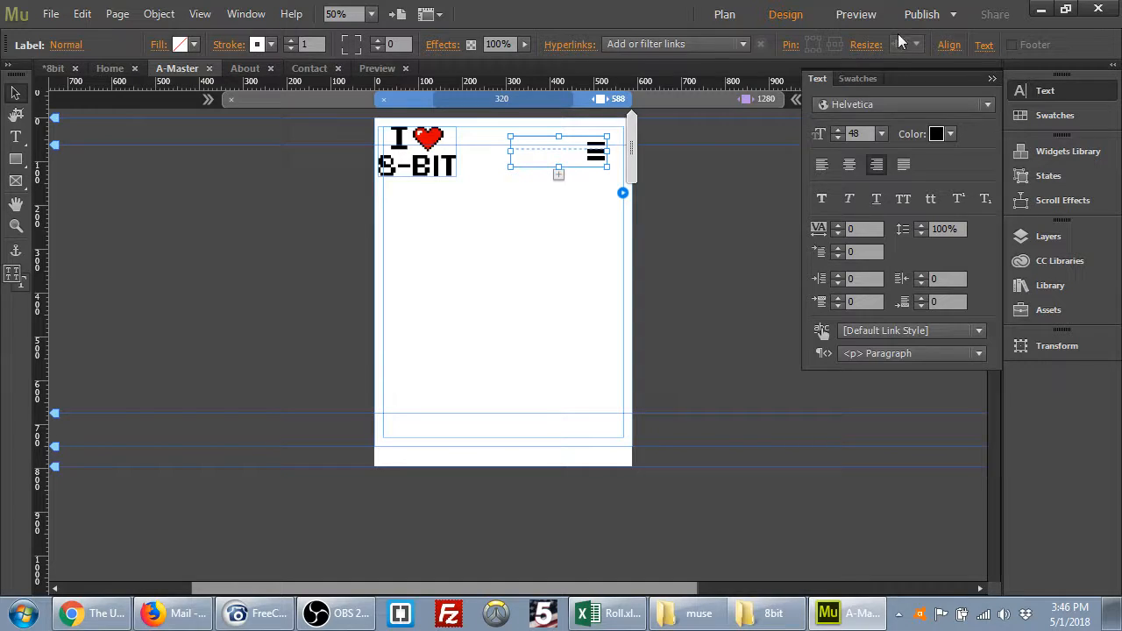
Preview the site in a narrow window and test opening and closing the accordion menu with its hamburger icon.
click(857, 15)
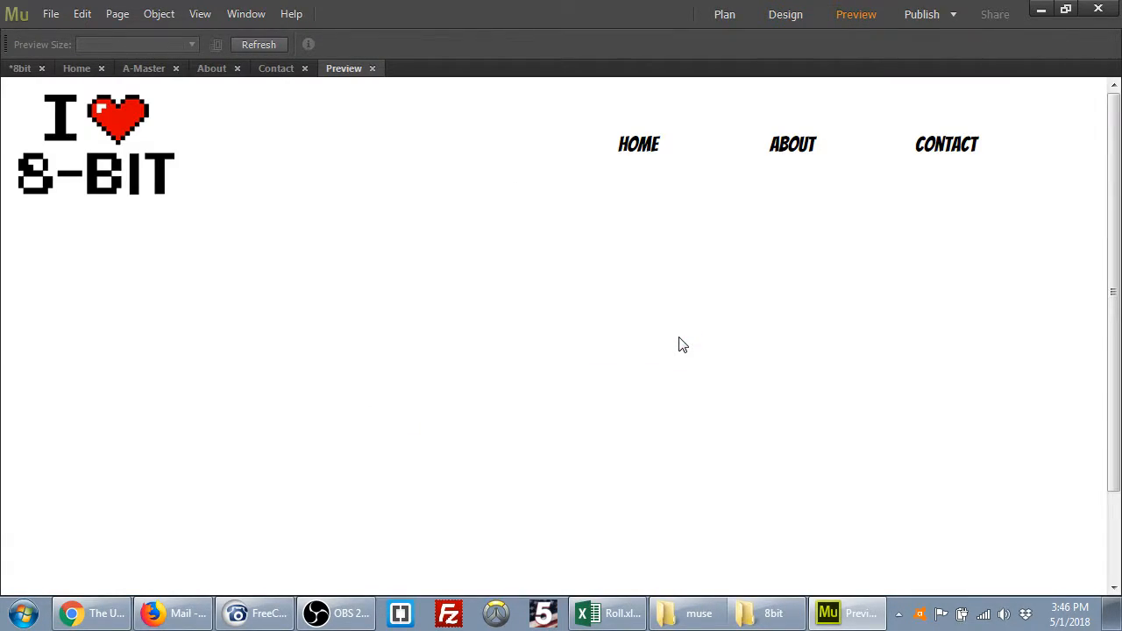
click(1066, 9)
click(550, 223)
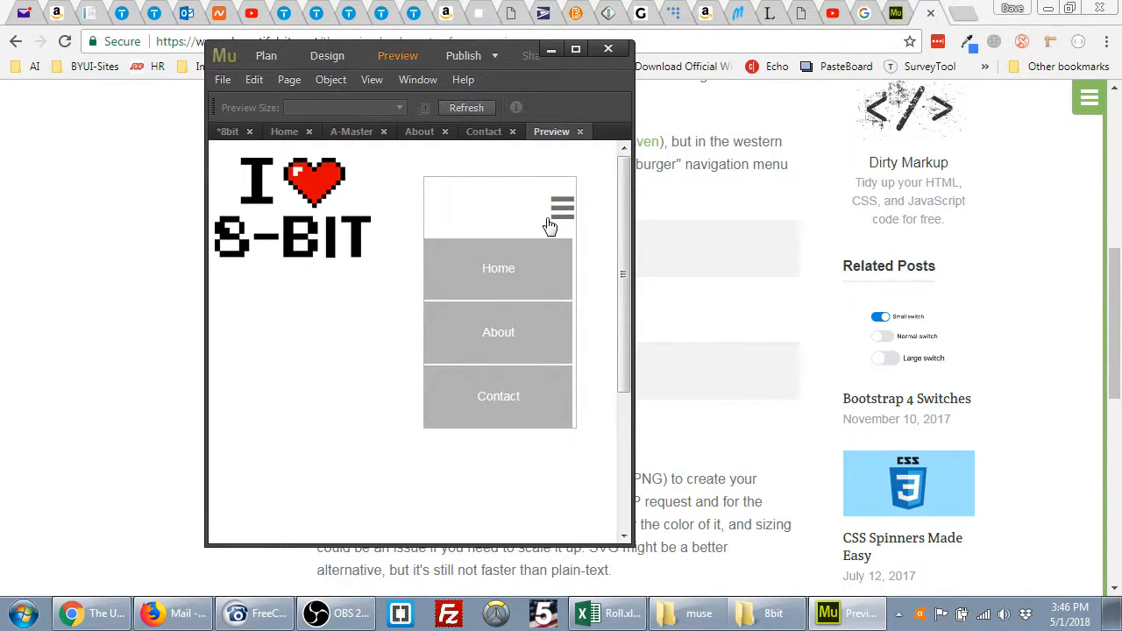
click(569, 210)
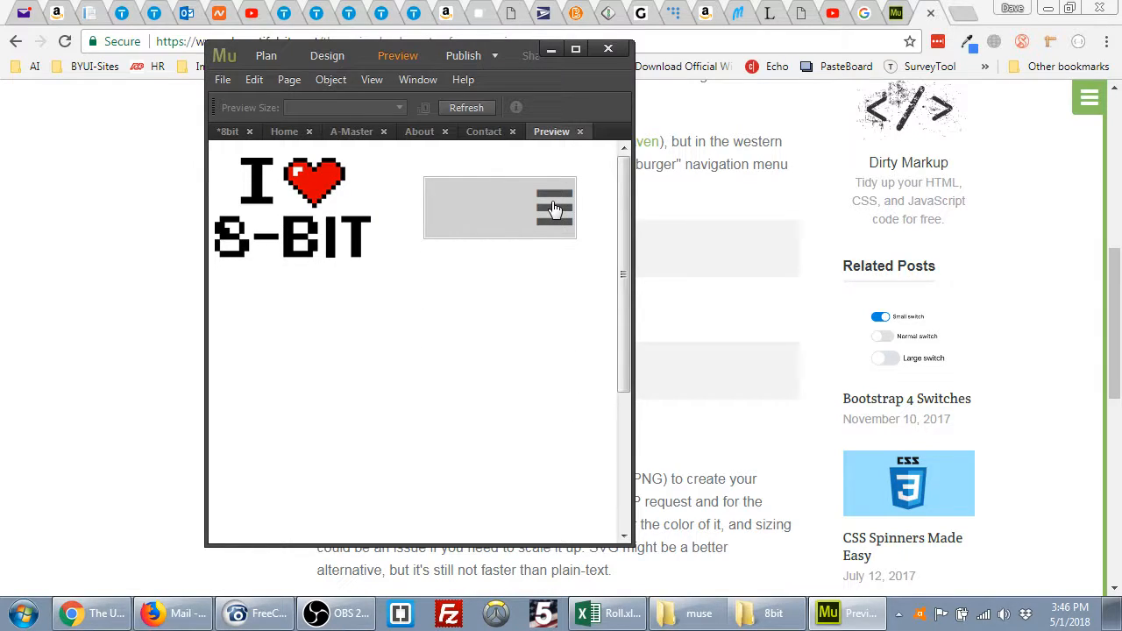
click(553, 208)
click(553, 208)
click(553, 208)
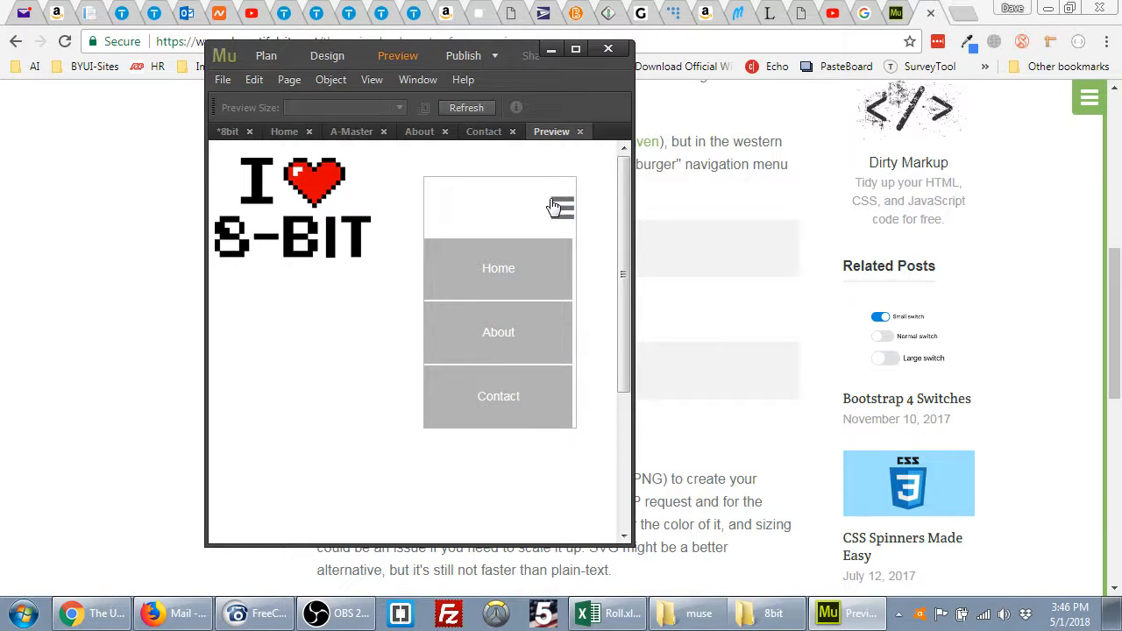
Toggle the previewed accordion menu, switch to the browser, search the Muse widgets site for "mobile menu" and browse the widgets.
click(553, 208)
click(553, 207)
click(889, 12)
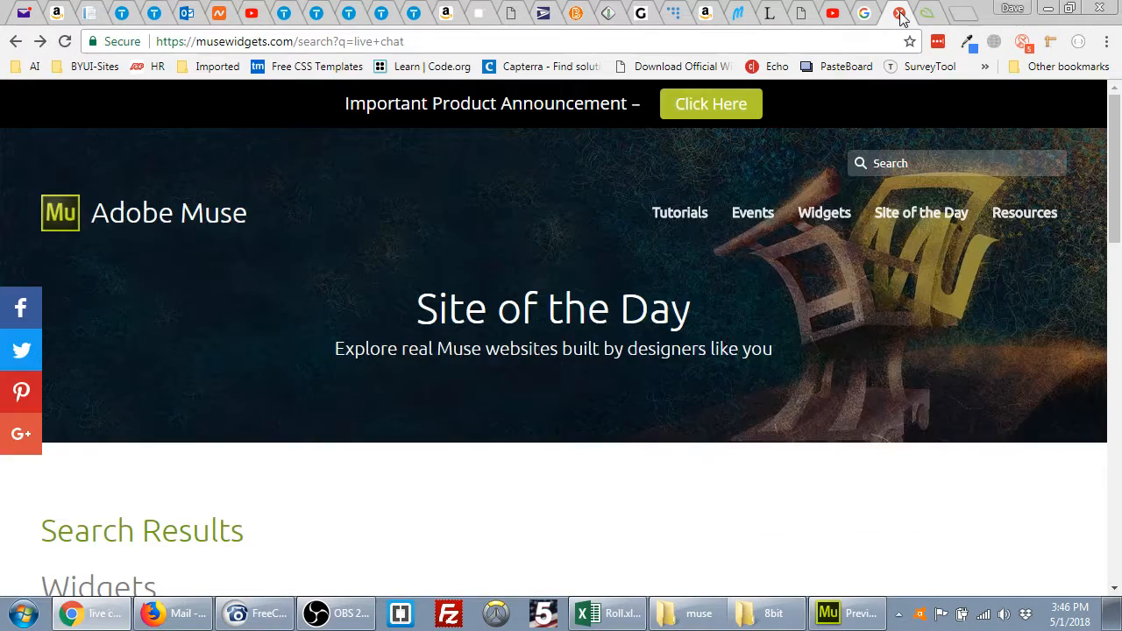
click(901, 162)
text(mobile)
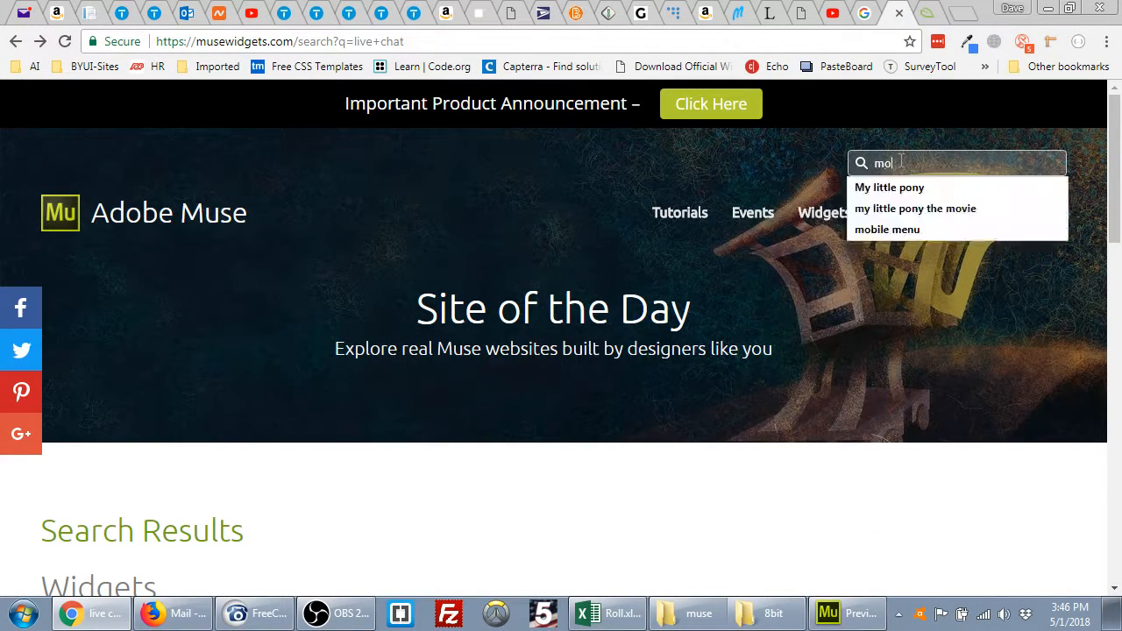
text( menu)
key(Return)
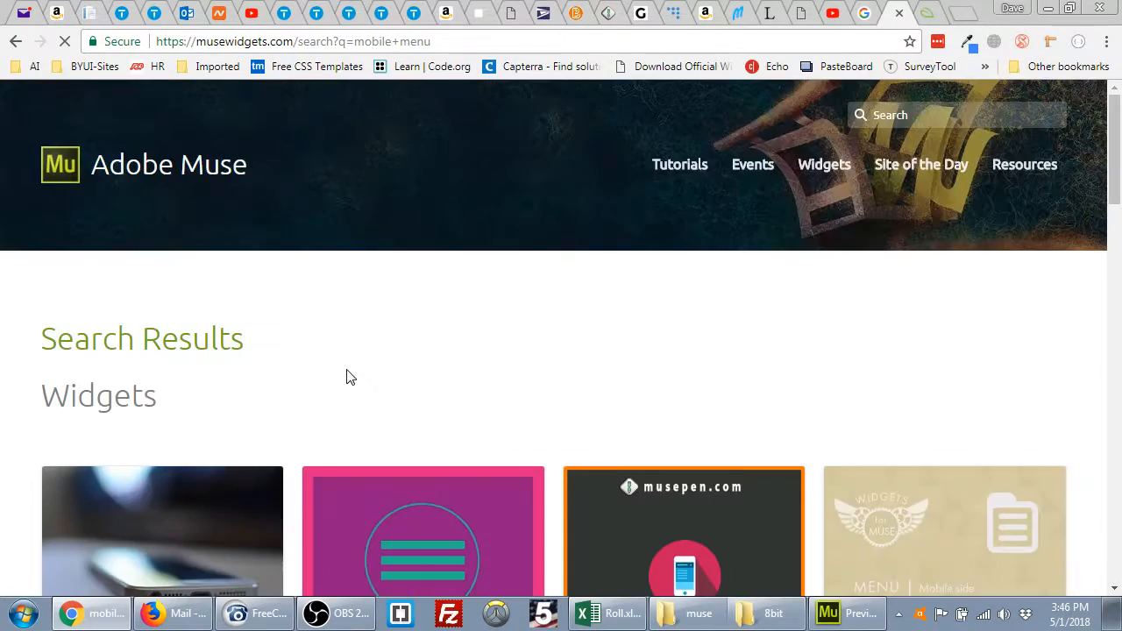
scroll(348, 376, down, 5)
scroll(348, 376, down, 4)
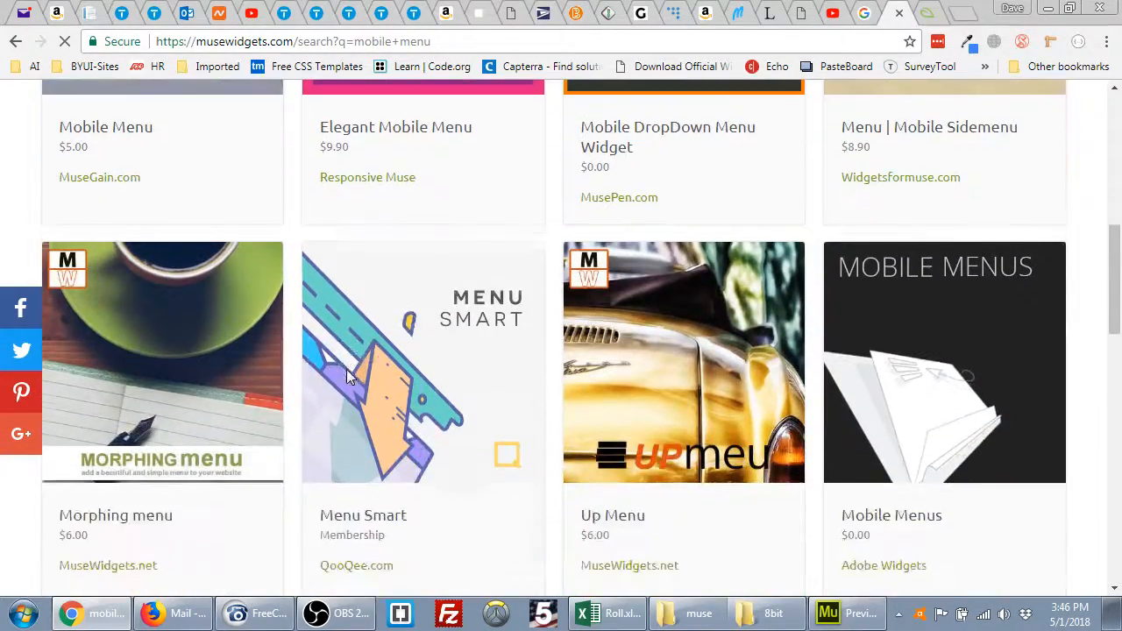
scroll(878, 284, up, 2)
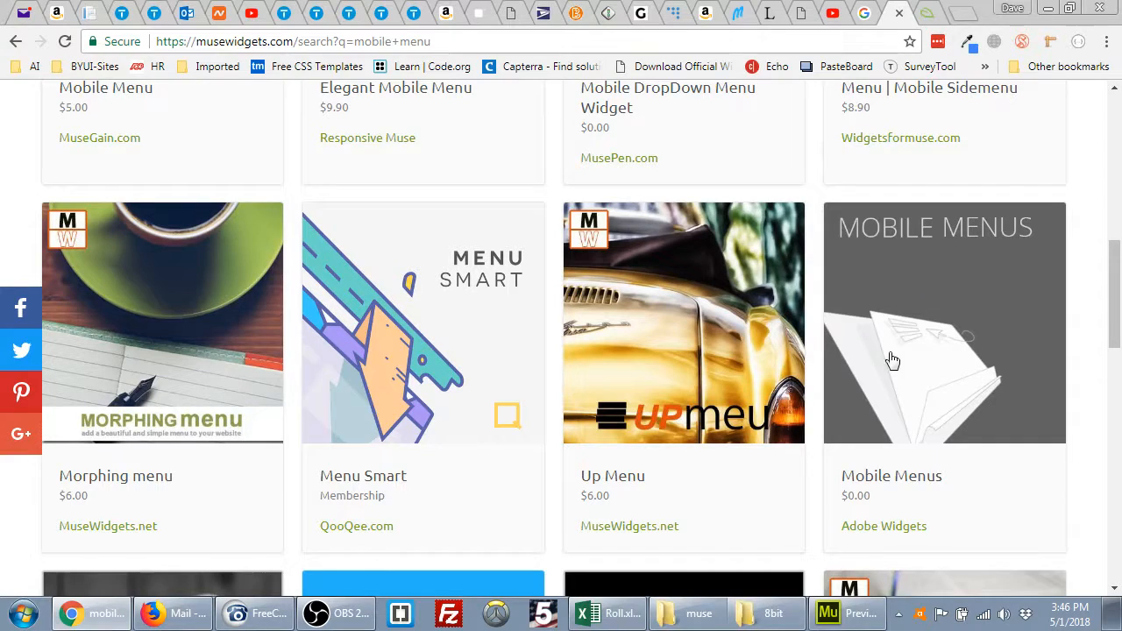
Open the Mobile Menus widget by Adobe Widgets in a new tab and try to get and preview it.
middle_click(924, 353)
click(896, 12)
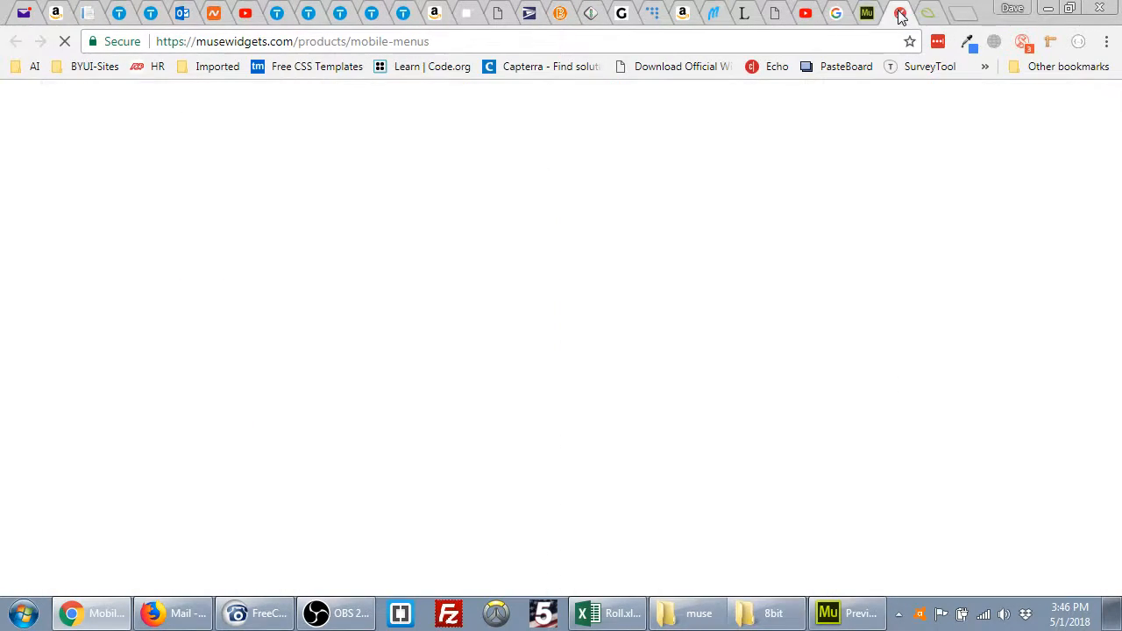
scroll(555, 308, down, 4)
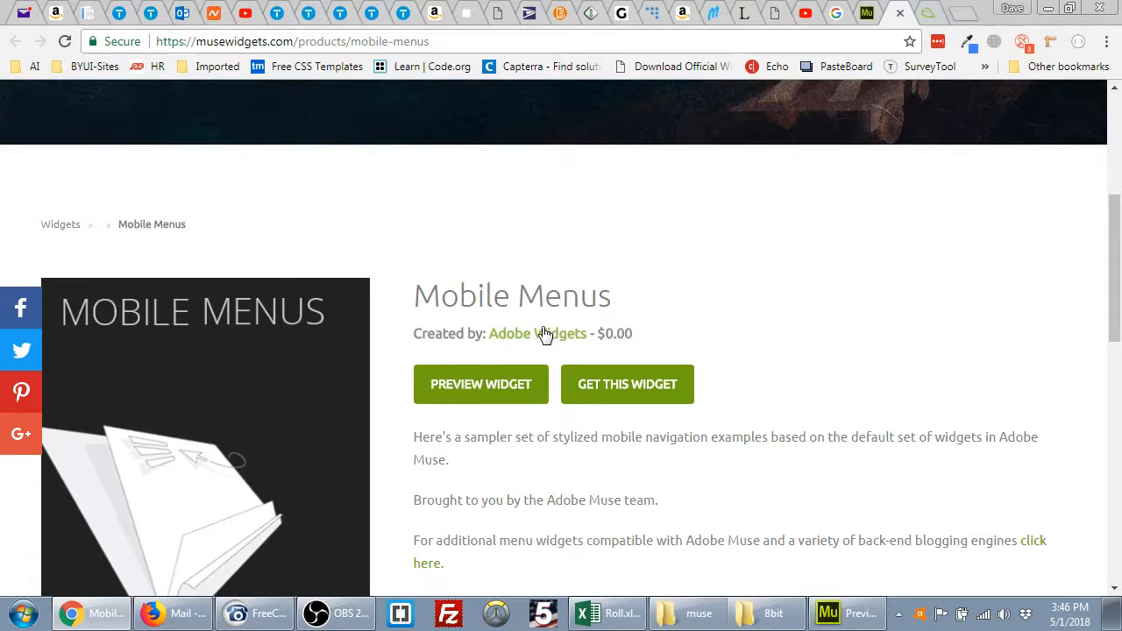
click(594, 392)
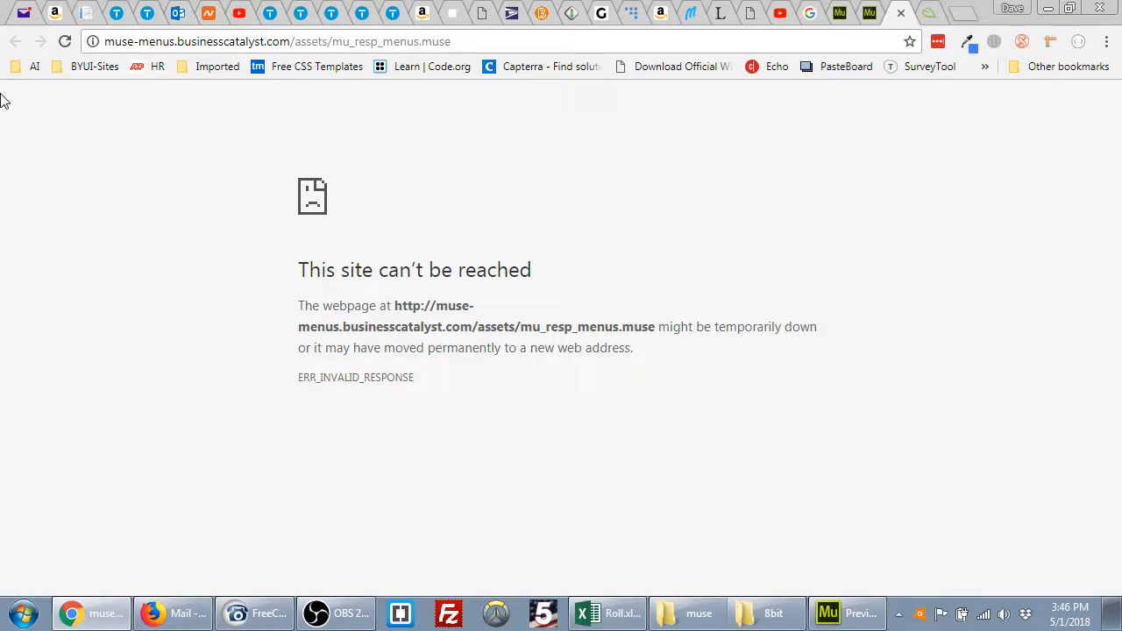
click(900, 14)
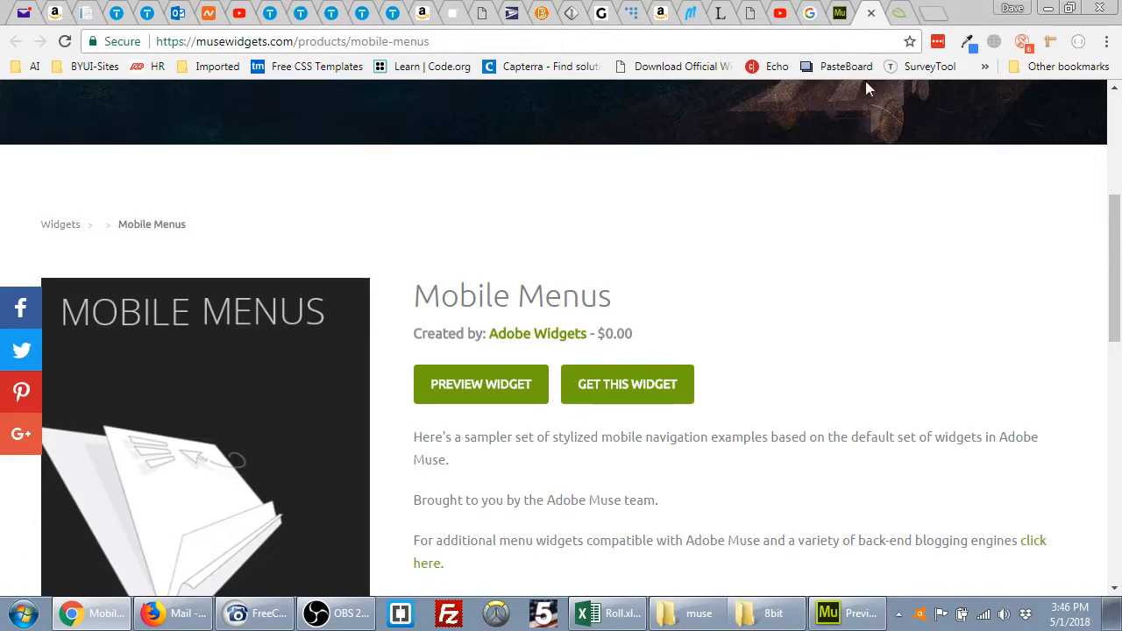
click(485, 399)
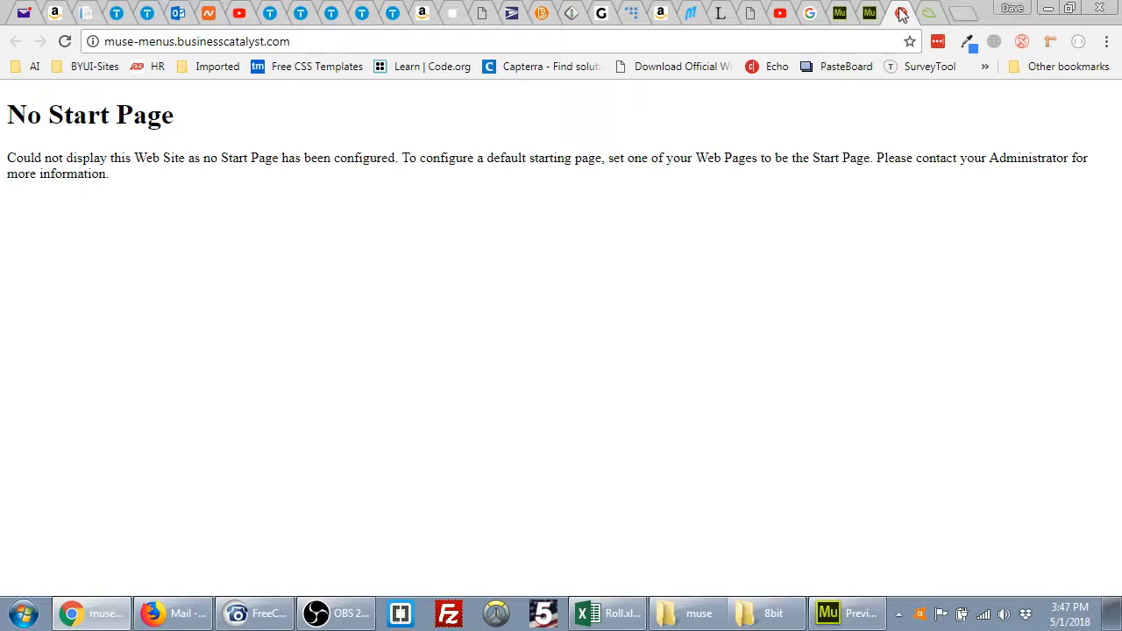
click(900, 14)
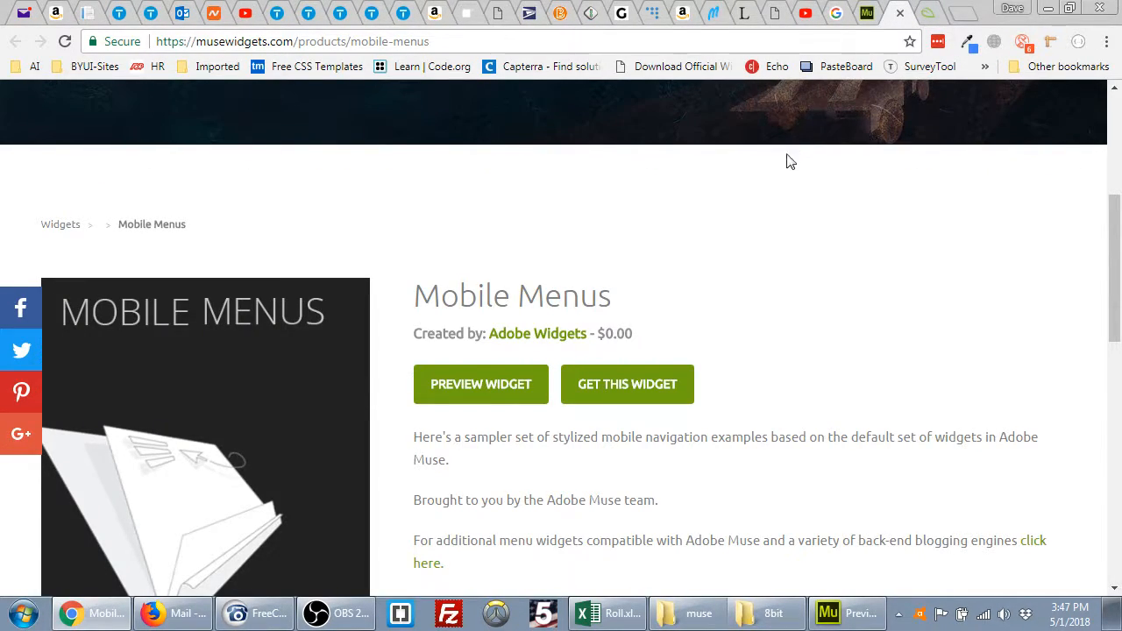
Switch back to the Adobe Muse preview and test opening and closing the accordion menu with its hamburger icon.
click(852, 613)
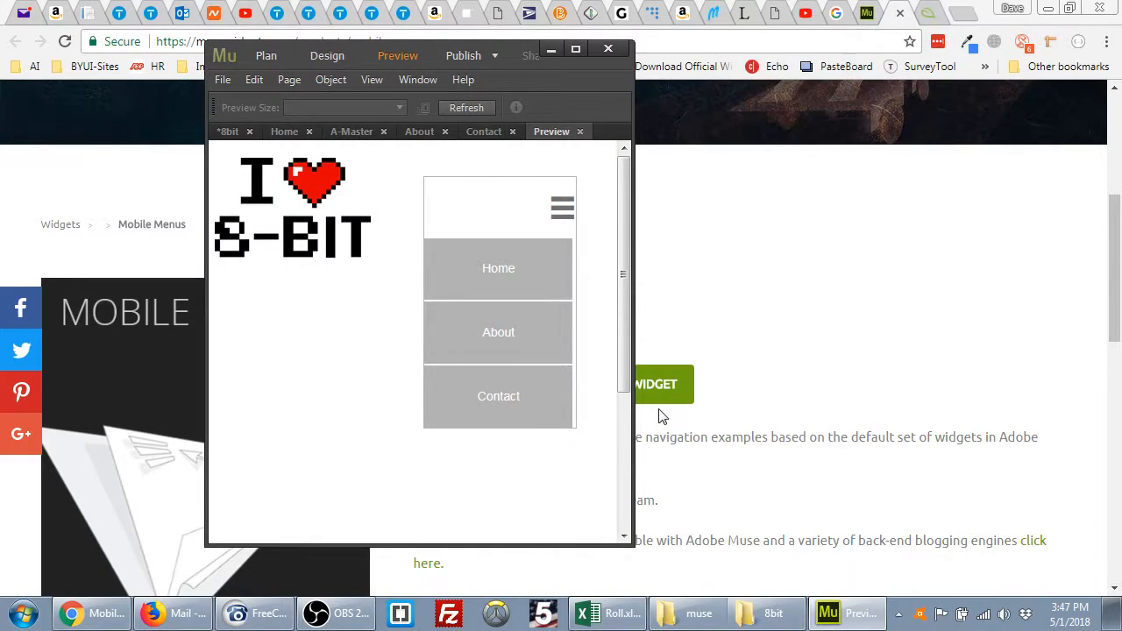
click(562, 210)
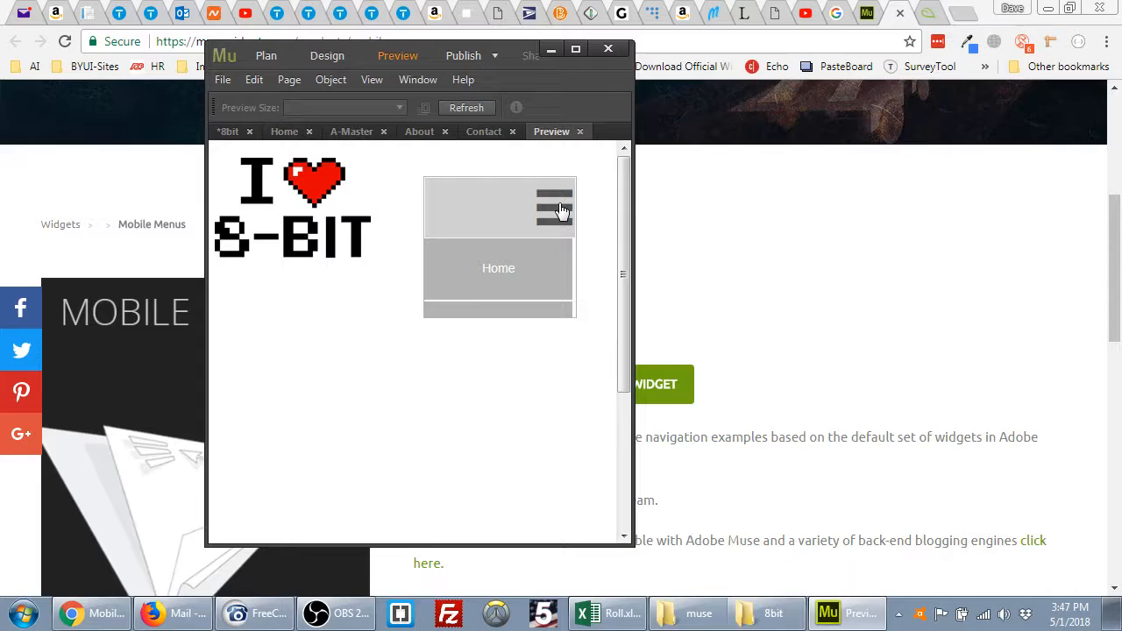
click(561, 210)
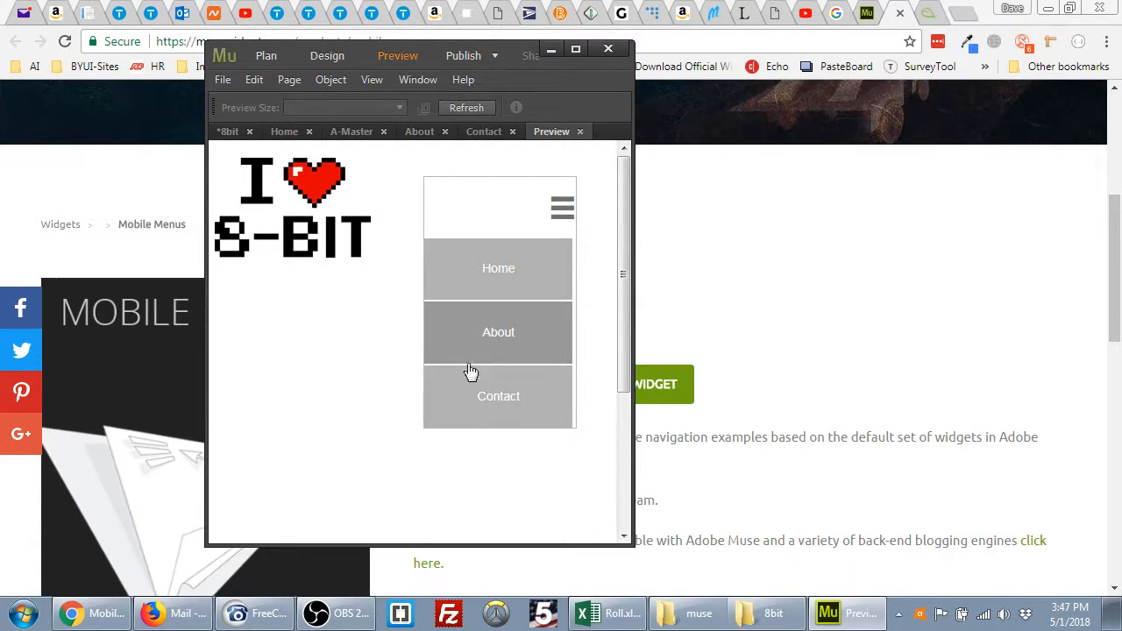
click(553, 215)
click(556, 212)
click(558, 213)
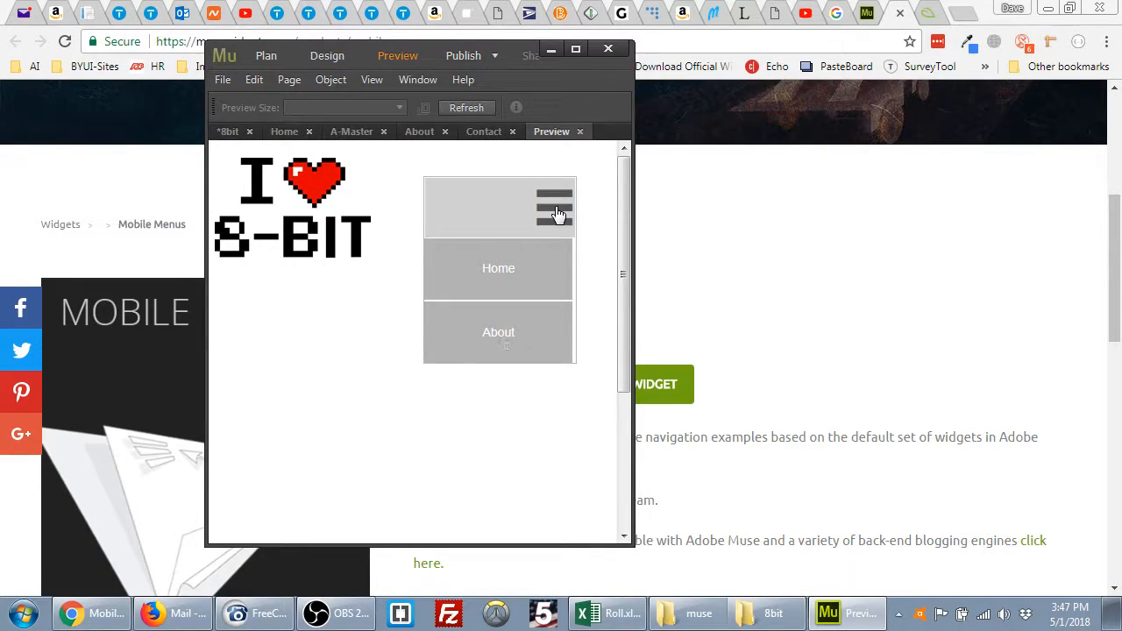
click(554, 226)
click(834, 612)
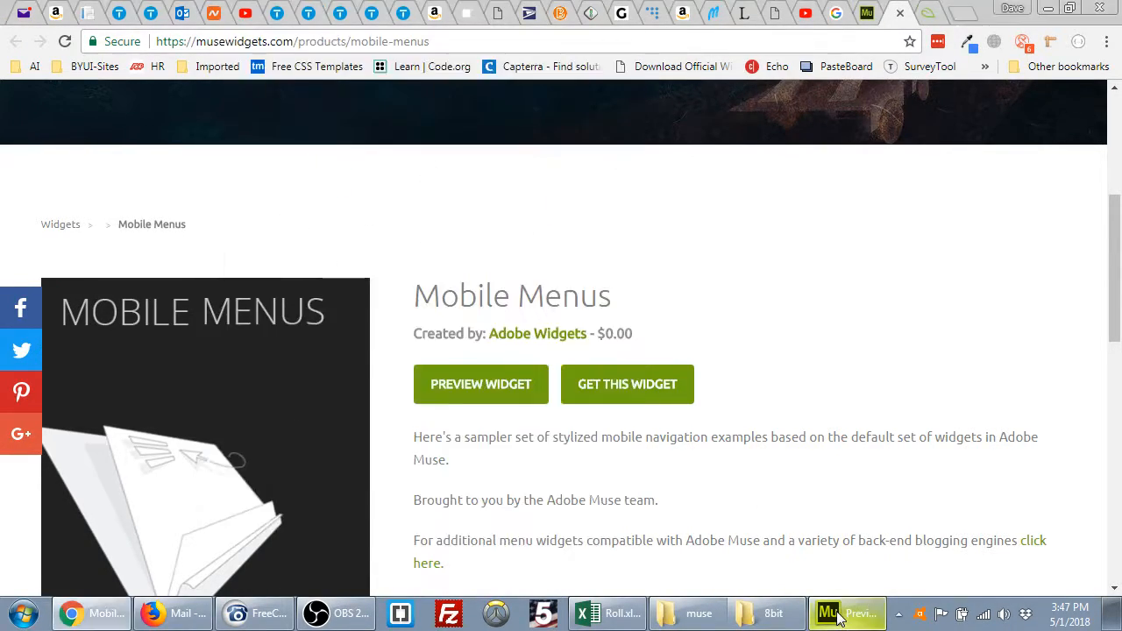
click(839, 618)
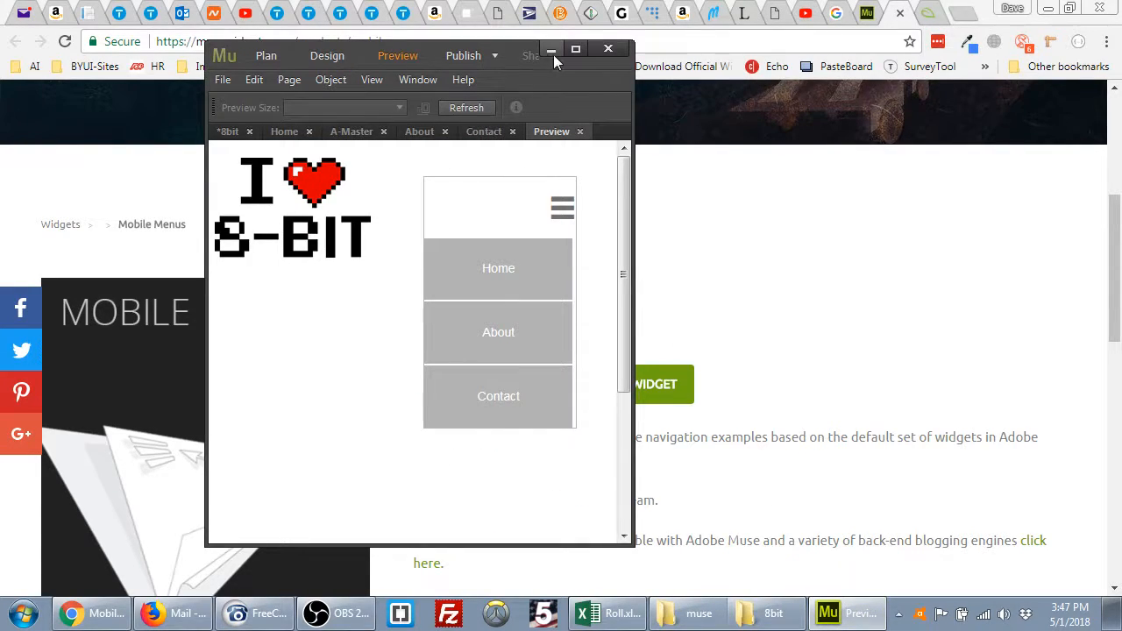
Maximize the window, return to Design mode on the A-Master page and remove the stroke from the accordion label's normal state.
click(576, 50)
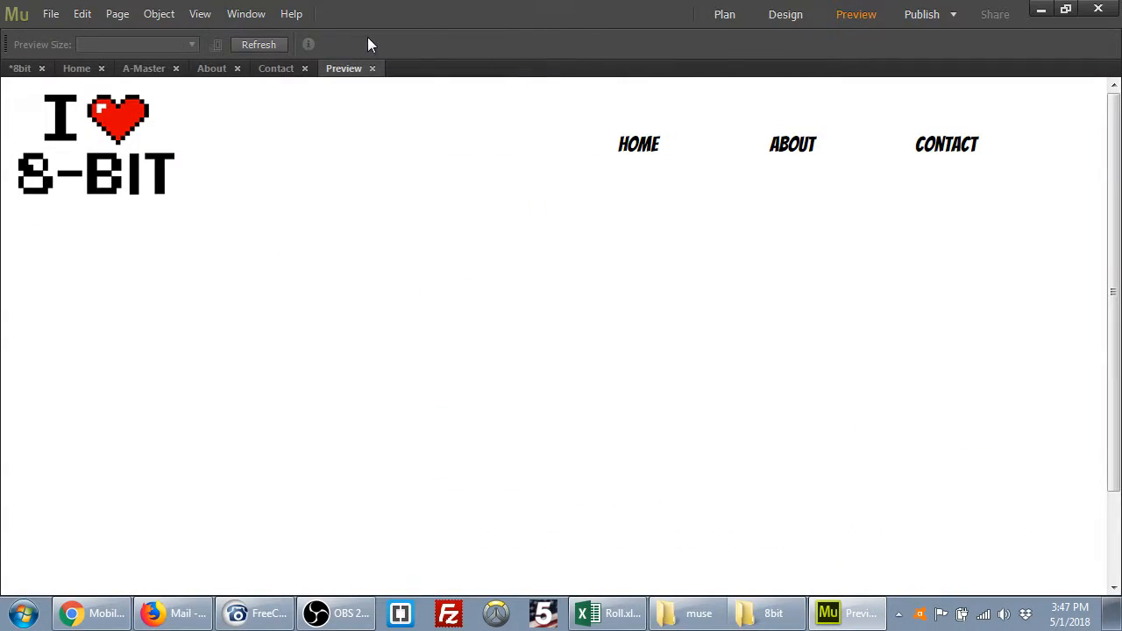
click(791, 15)
click(547, 172)
click(552, 144)
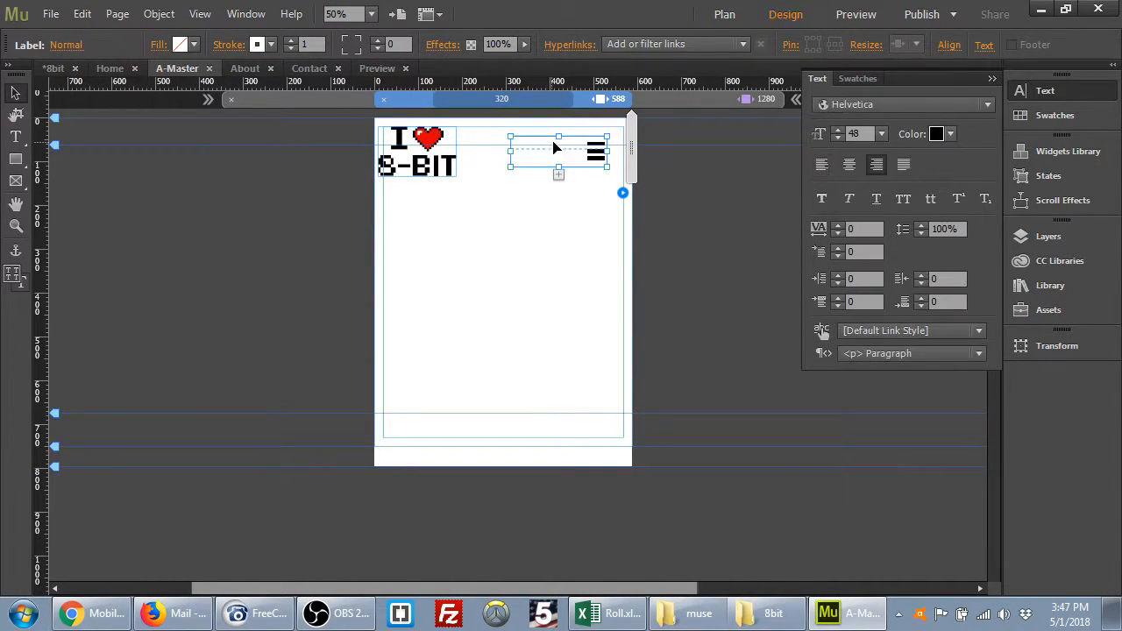
click(272, 45)
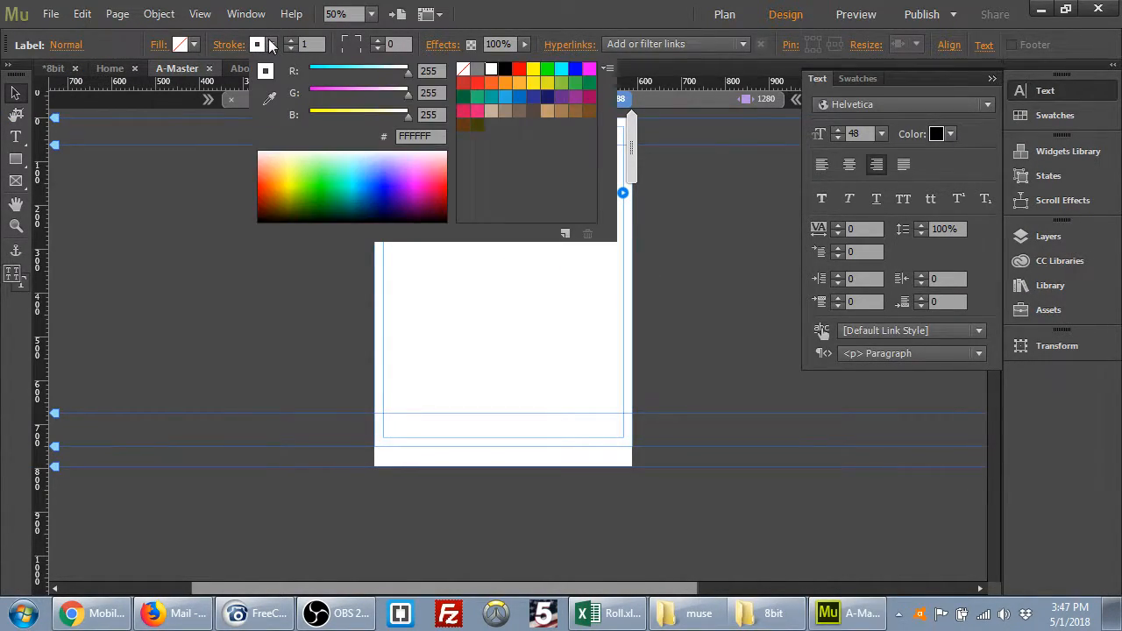
click(463, 69)
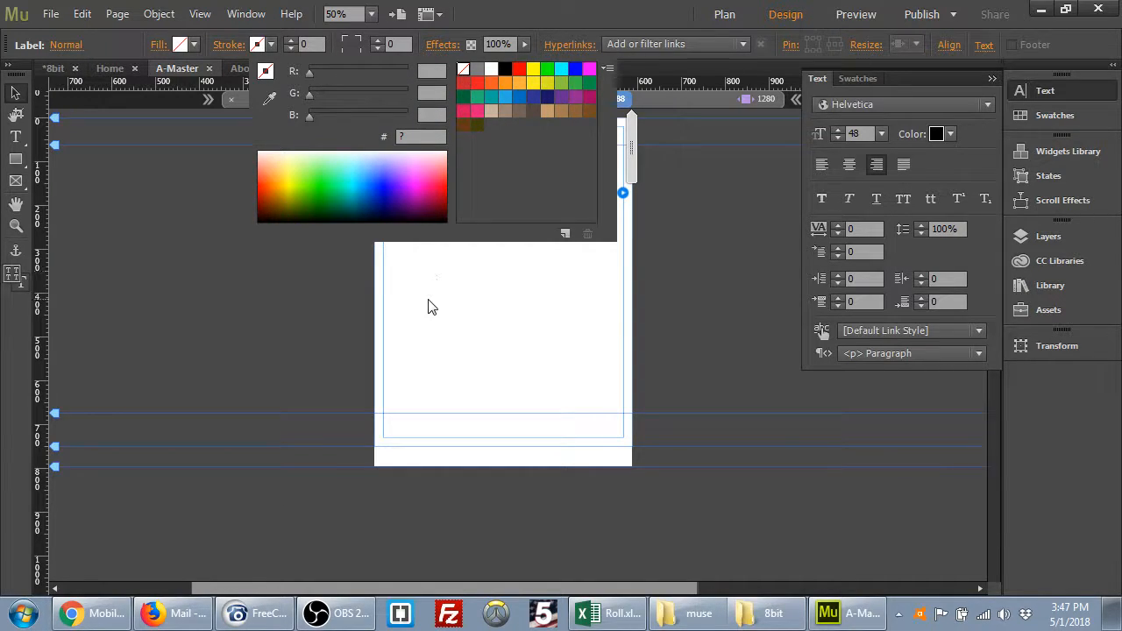
Set the hamburger character in the accordion label's active state to font size 48.
click(598, 151)
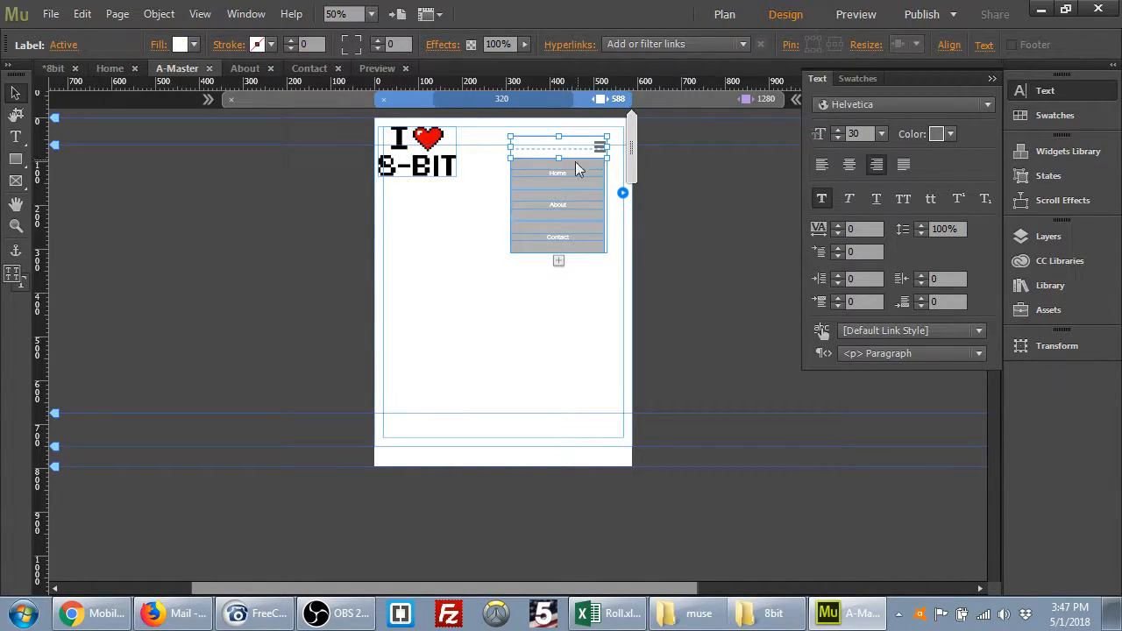
click(63, 45)
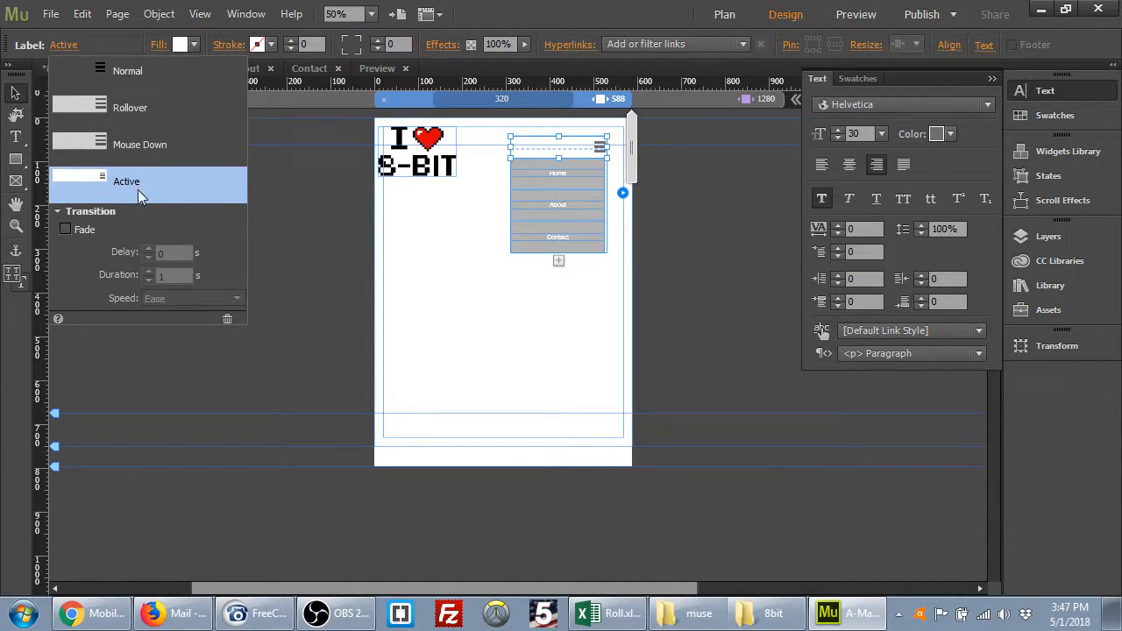
double_click(599, 147)
drag(594, 152, 605, 153)
click(388, 44)
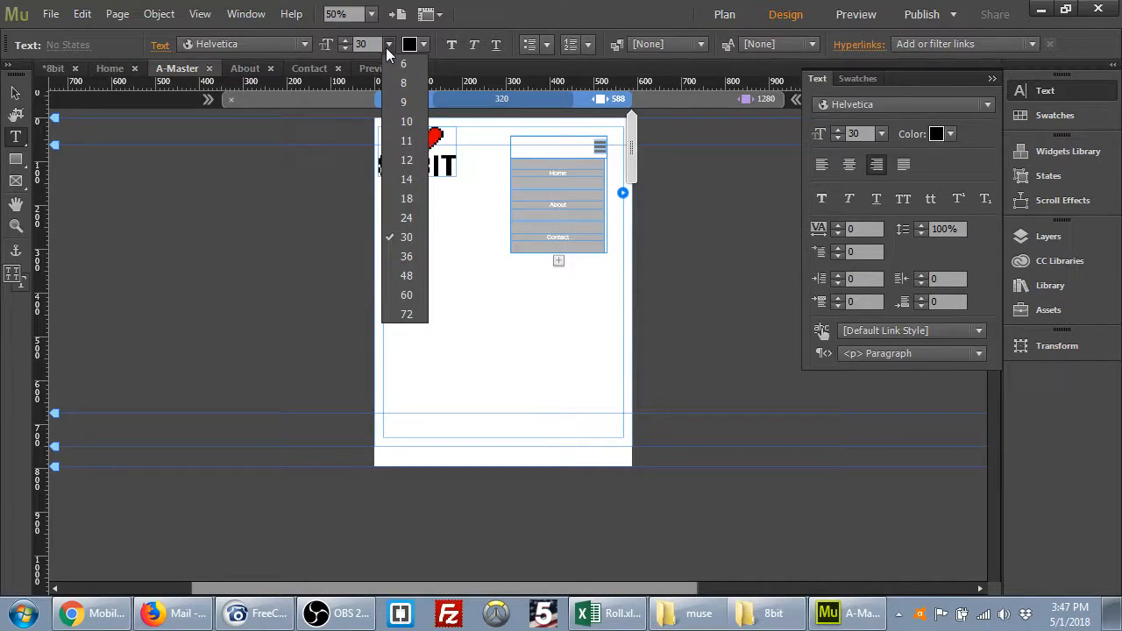
click(417, 258)
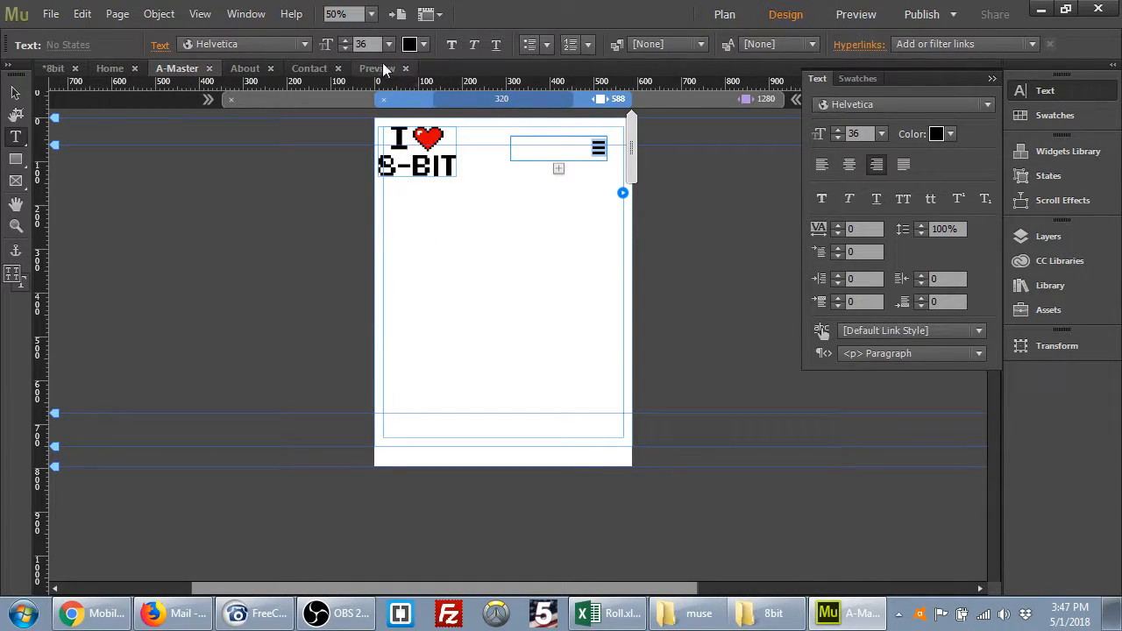
click(389, 44)
click(406, 276)
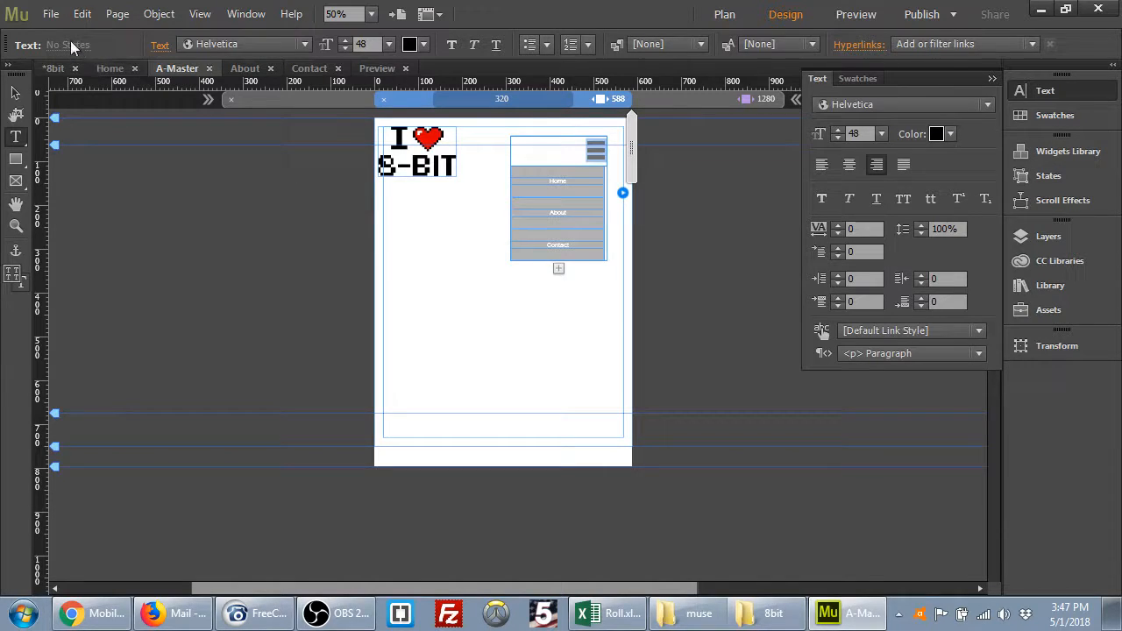
click(559, 191)
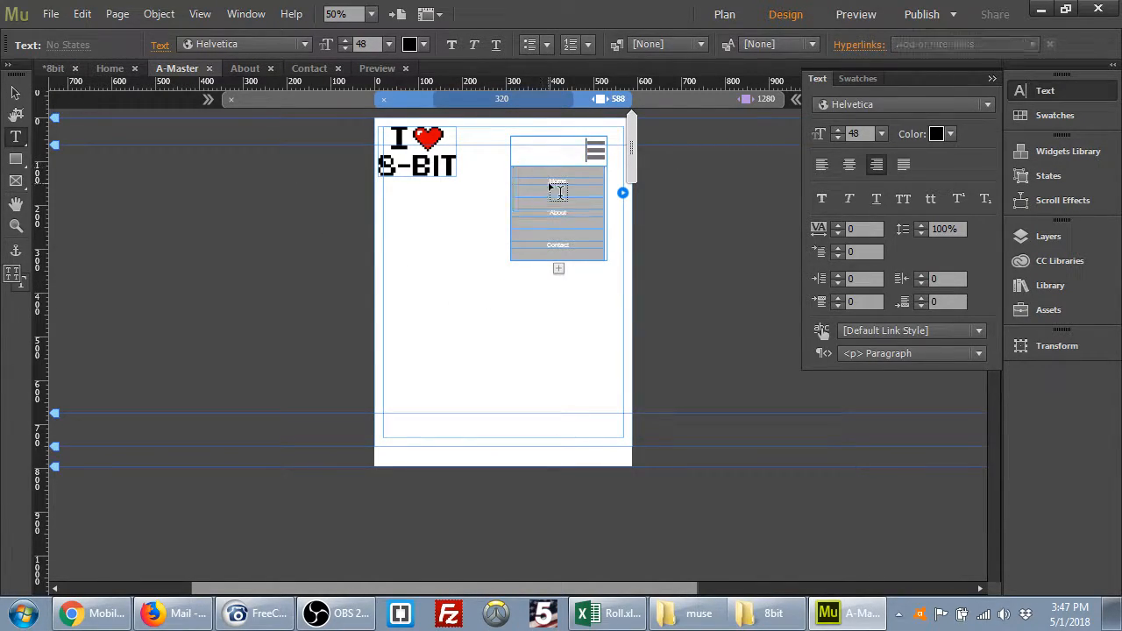
drag(581, 154, 611, 157)
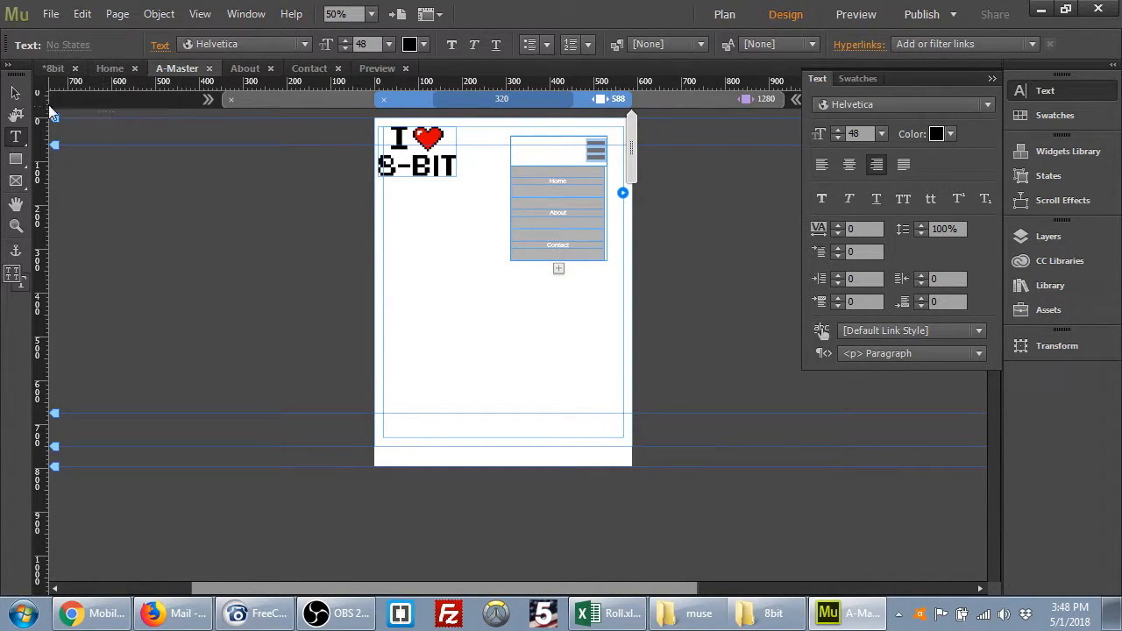
click(15, 92)
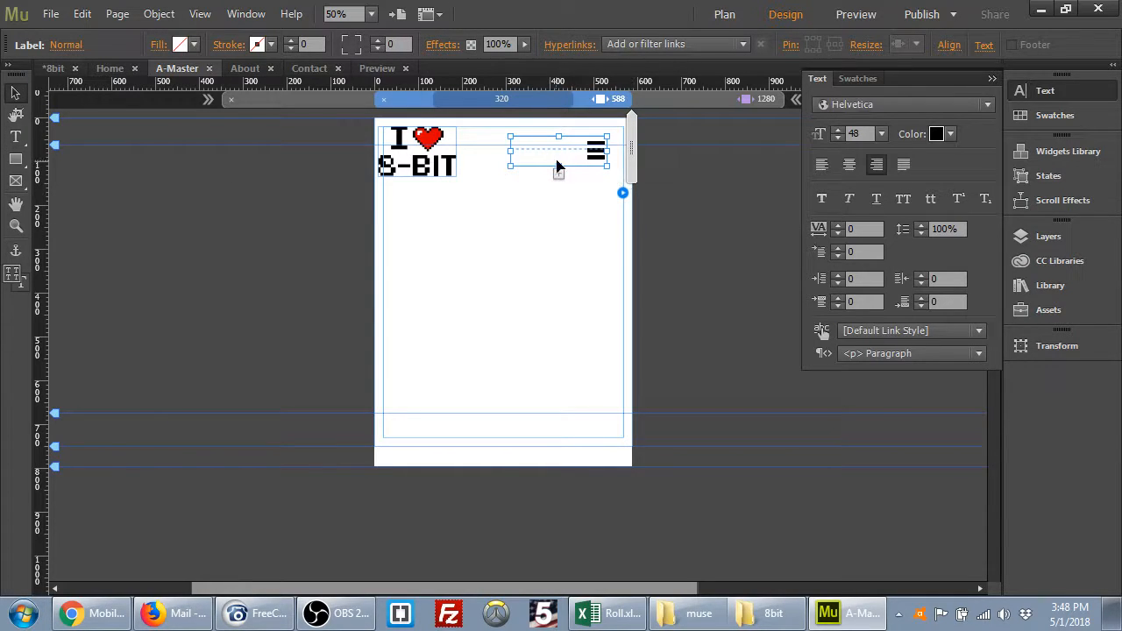
Widen the accordion's content area to span both page margins and stretch the vertical menu to the same width.
click(590, 156)
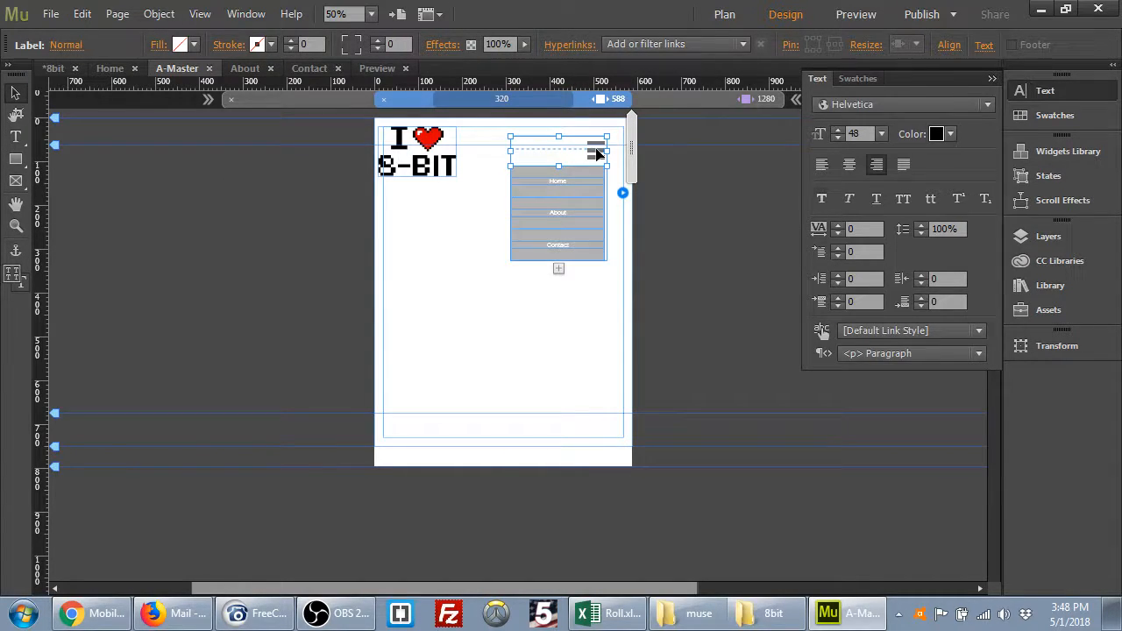
click(573, 227)
drag(510, 215, 384, 233)
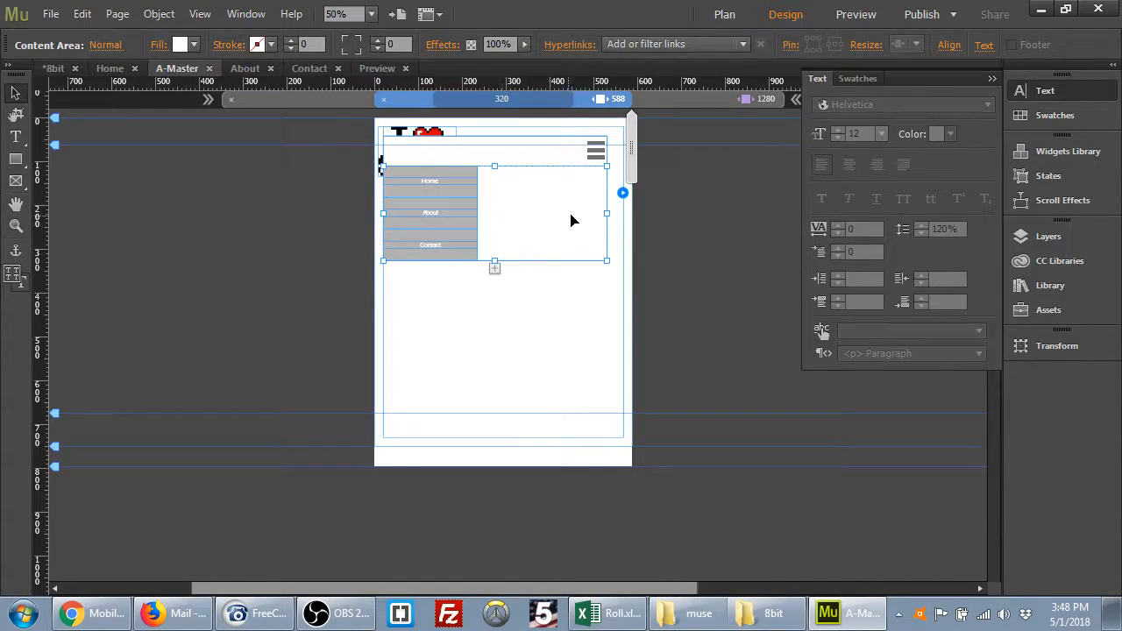
drag(606, 214, 621, 219)
click(464, 230)
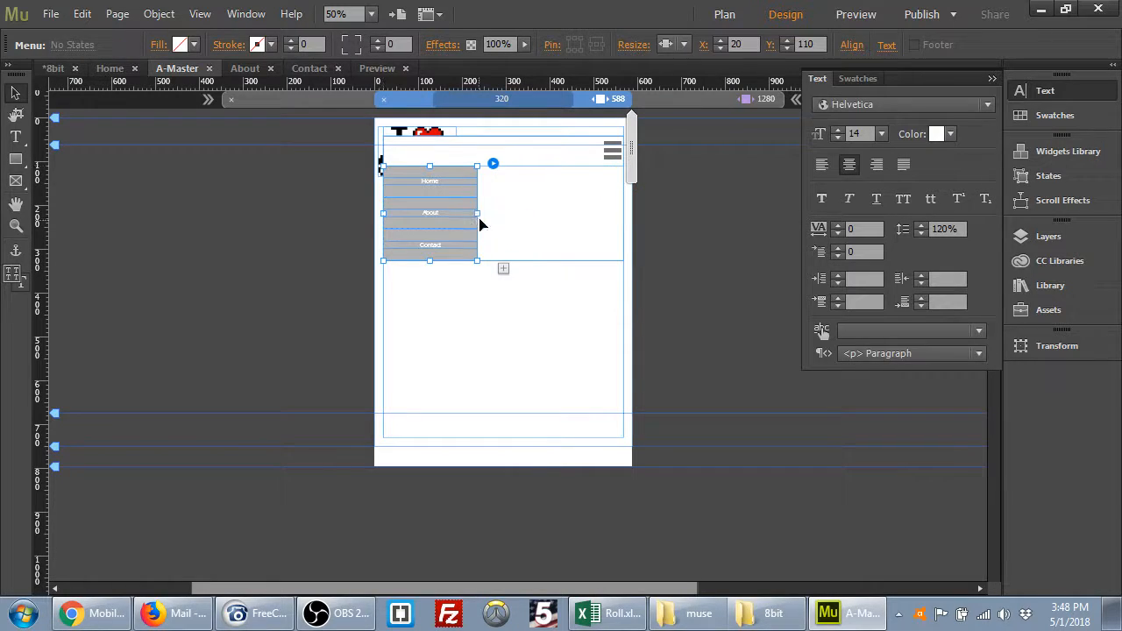
drag(479, 212, 622, 229)
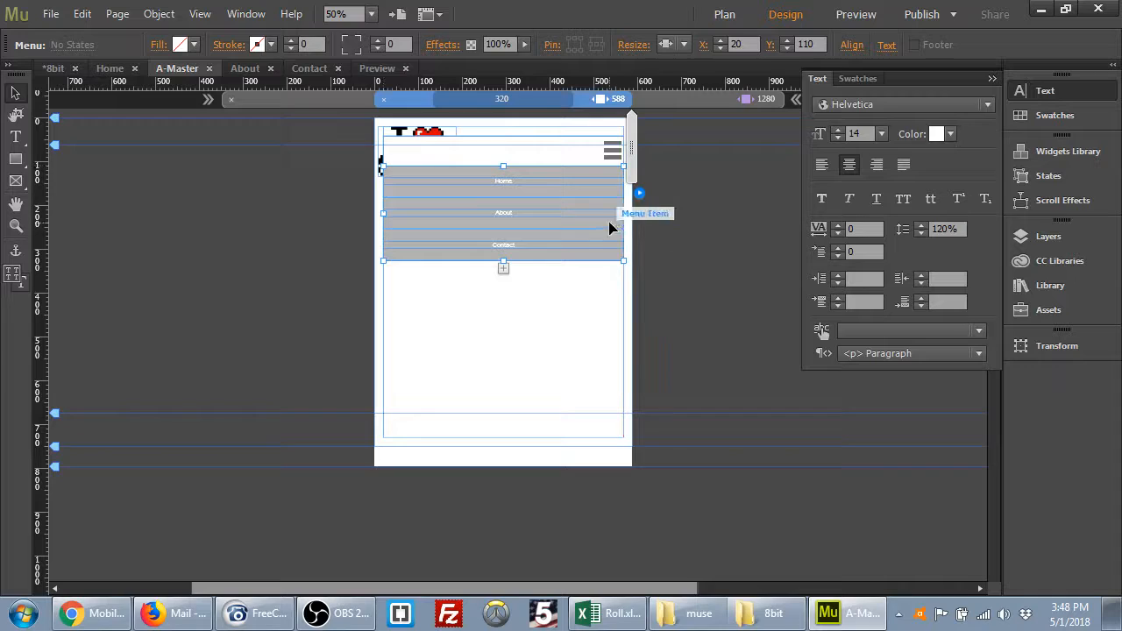
Extend the whole accordion's lower edge slightly below the Contact item and deselect it.
click(508, 335)
click(509, 153)
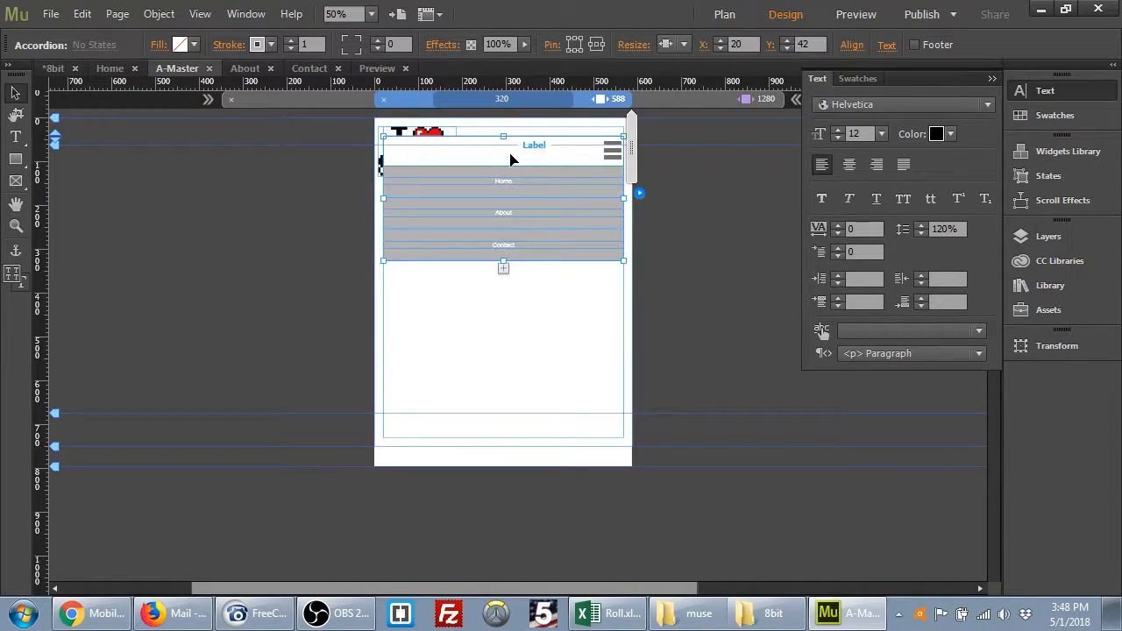
mouse_move(503, 260)
mouse_down()
mouse_move(507, 296)
mouse_move(503, 260)
mouse_move(505, 272)
mouse_up()
click(450, 331)
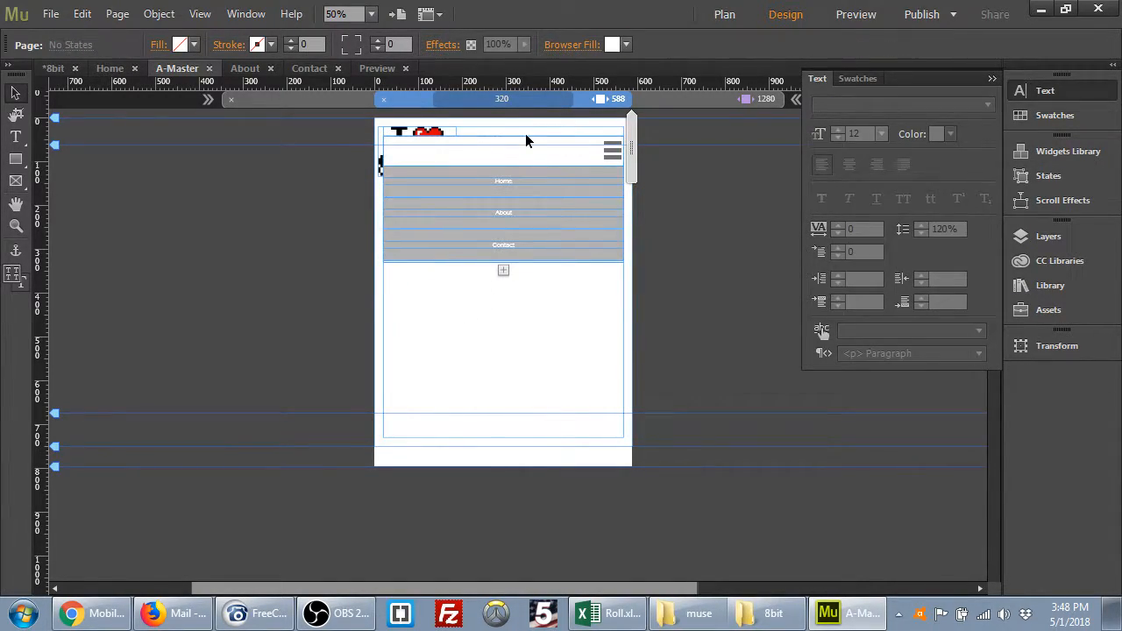
Move the whole accordion down on the A-Master page to Y position 72.
click(528, 140)
key(Down)
key(Down)
key(Down)
key(Down)
key(Down)
key(Down)
key(Down)
key(Down)
key(Down)
key(Down)
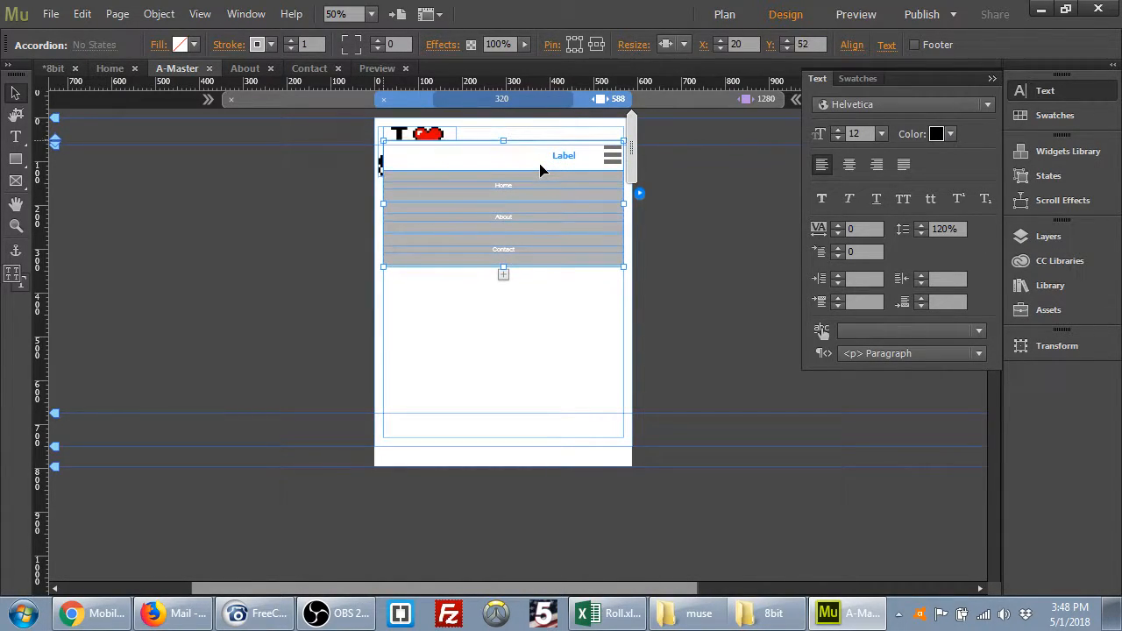
key(Down)
key(Down)
key(Down)
key(Down)
key(Down)
key(Down)
key(Down)
key(Down)
key(Down)
key(Down)
key(Down)
key(Down)
key(Down)
key(Down)
key(Down)
key(Down)
key(Down)
key(Down)
key(Down)
key(Down)
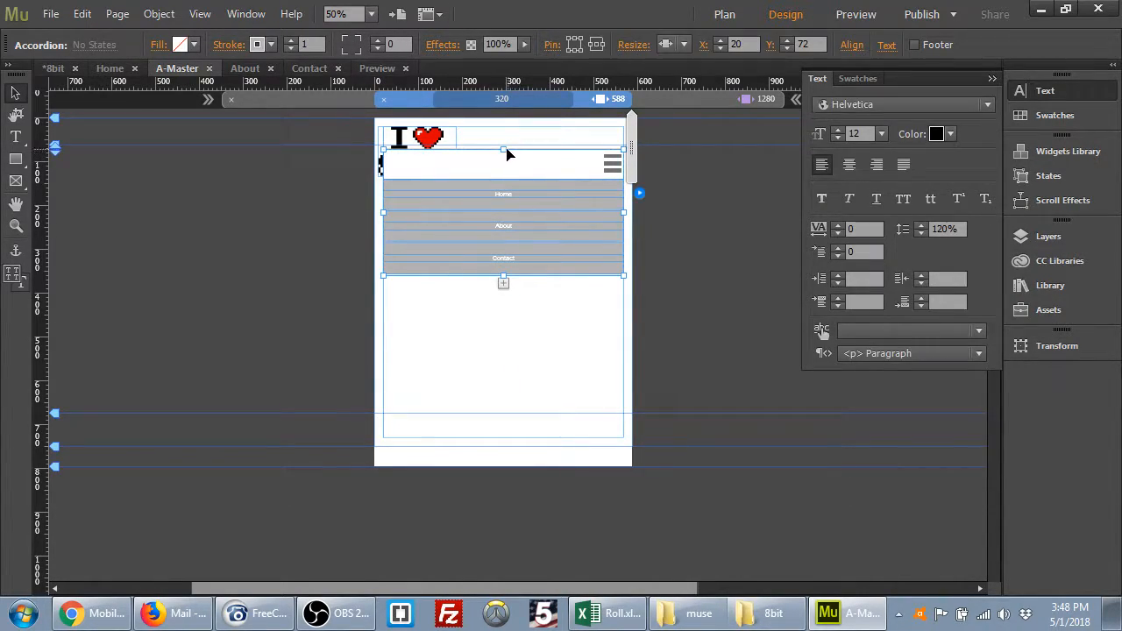
Collapse the accordion, extend its label's upper edge further up beside the logo, and open the hamburger text for editing.
click(538, 176)
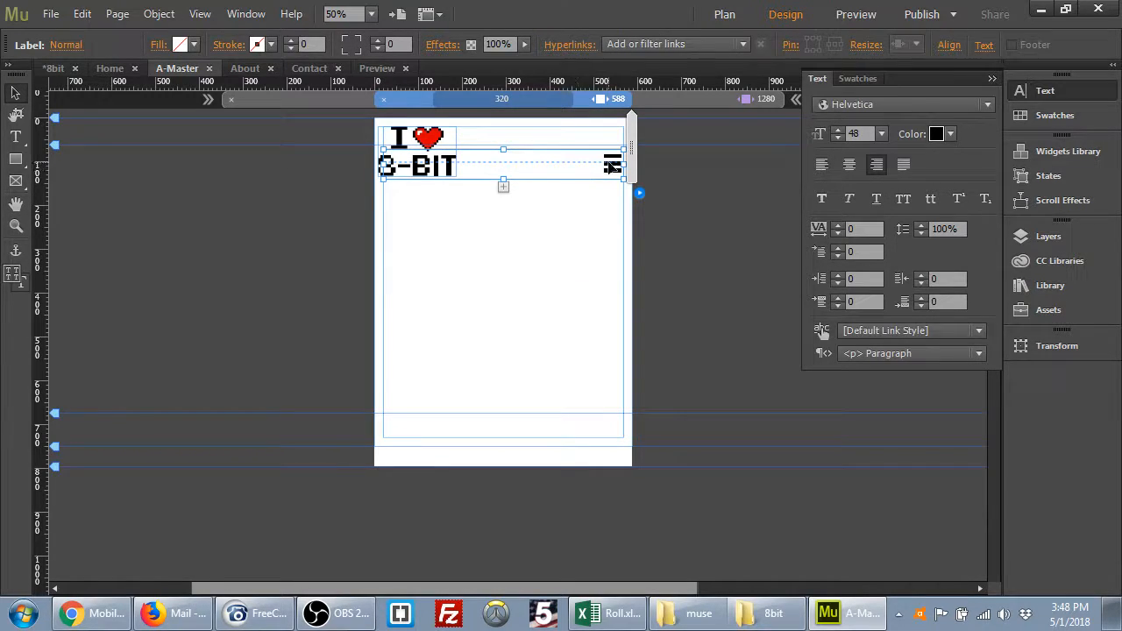
mouse_move(503, 149)
mouse_down()
mouse_move(511, 143)
mouse_move(515, 171)
mouse_move(516, 155)
mouse_up()
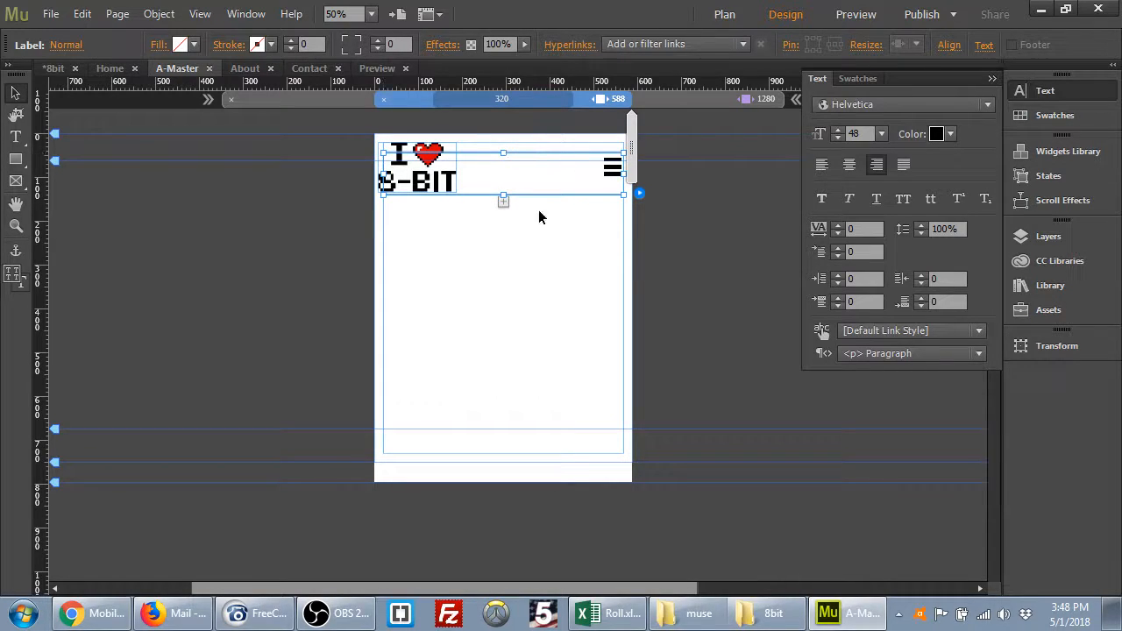
click(613, 168)
click(614, 168)
key(t)
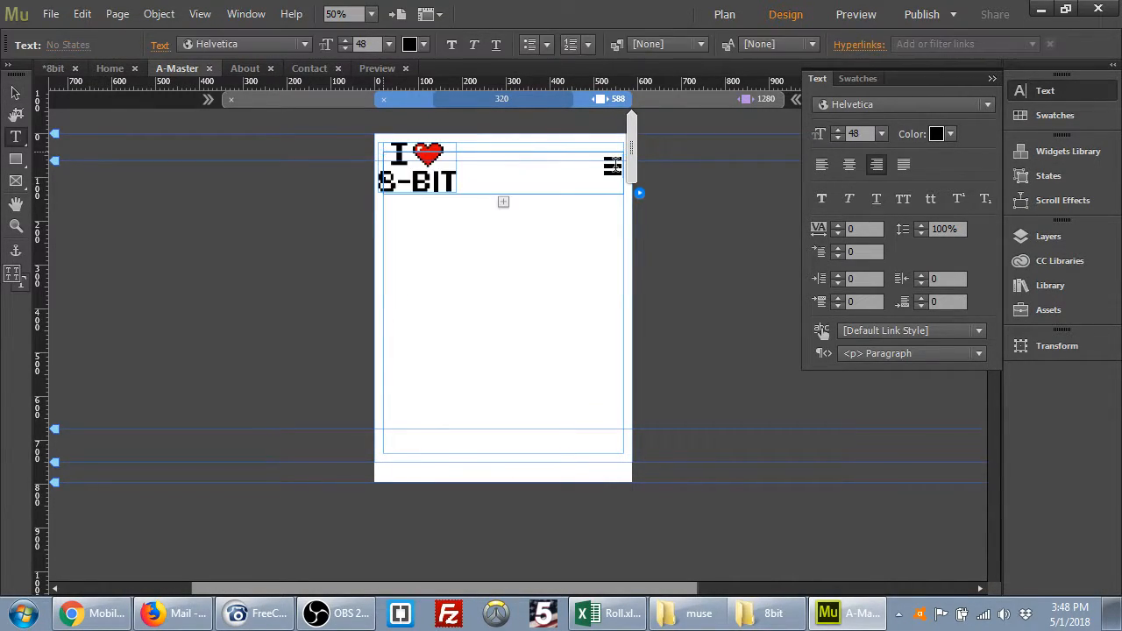
Preview the site in a narrow restored window and test expanding and collapsing the hamburger accordion menu.
click(853, 14)
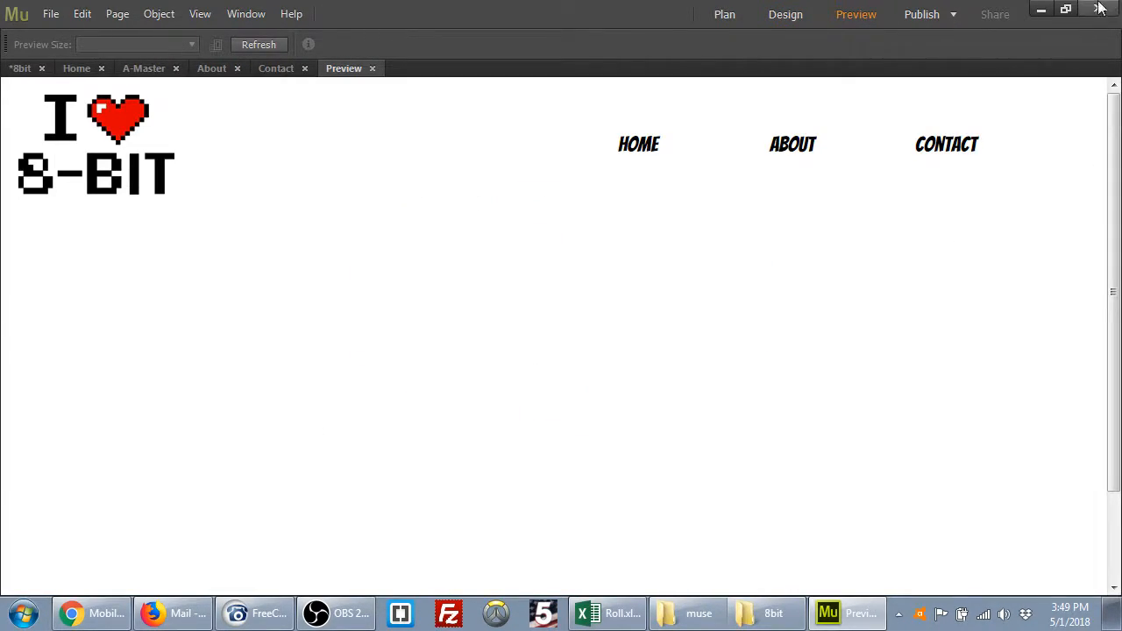
click(1066, 9)
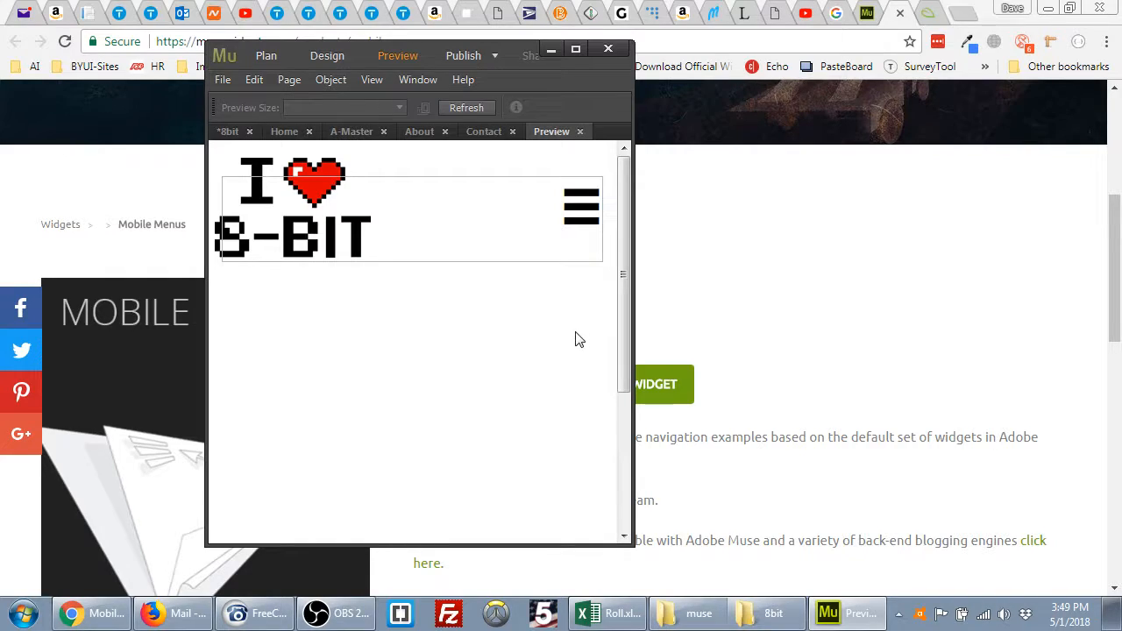
mouse_move(570, 220)
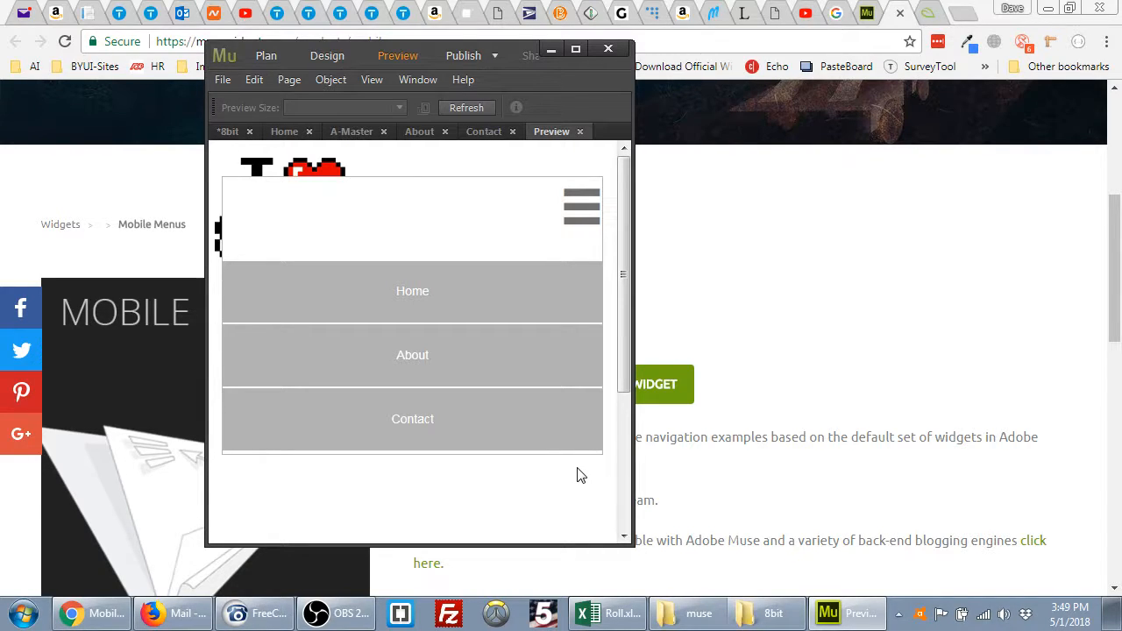
click(588, 201)
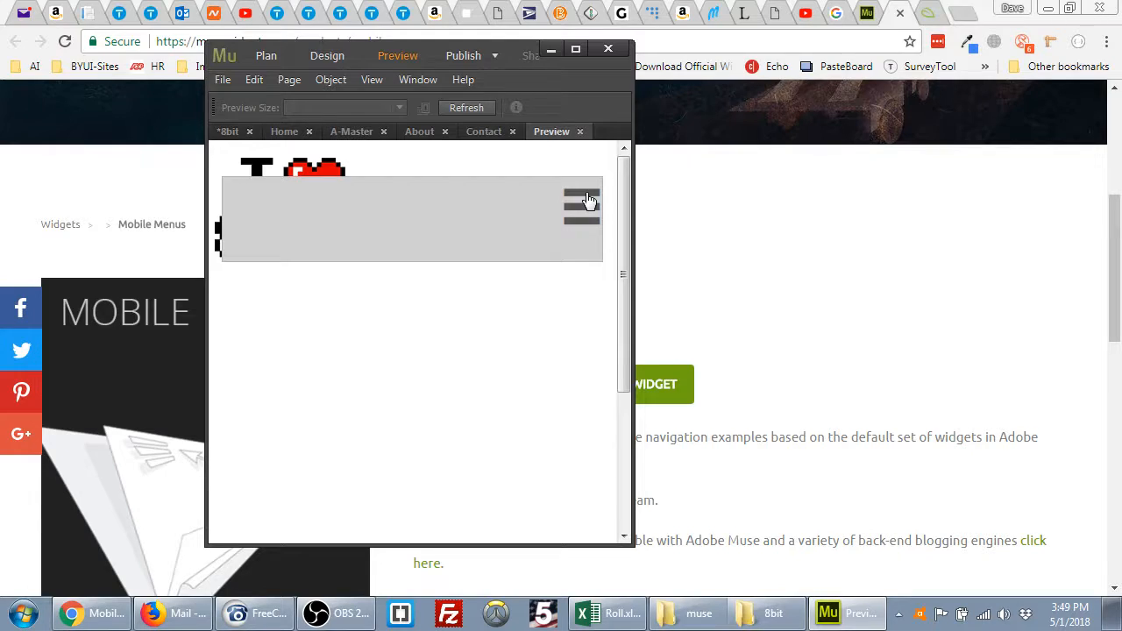
click(589, 200)
click(589, 200)
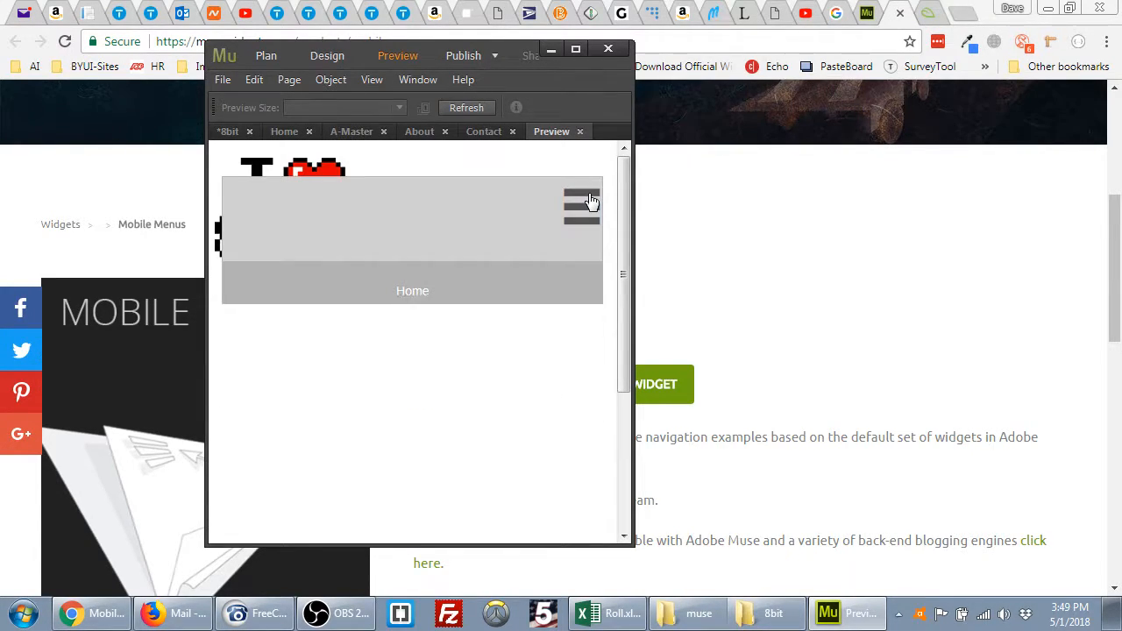
click(589, 201)
click(589, 201)
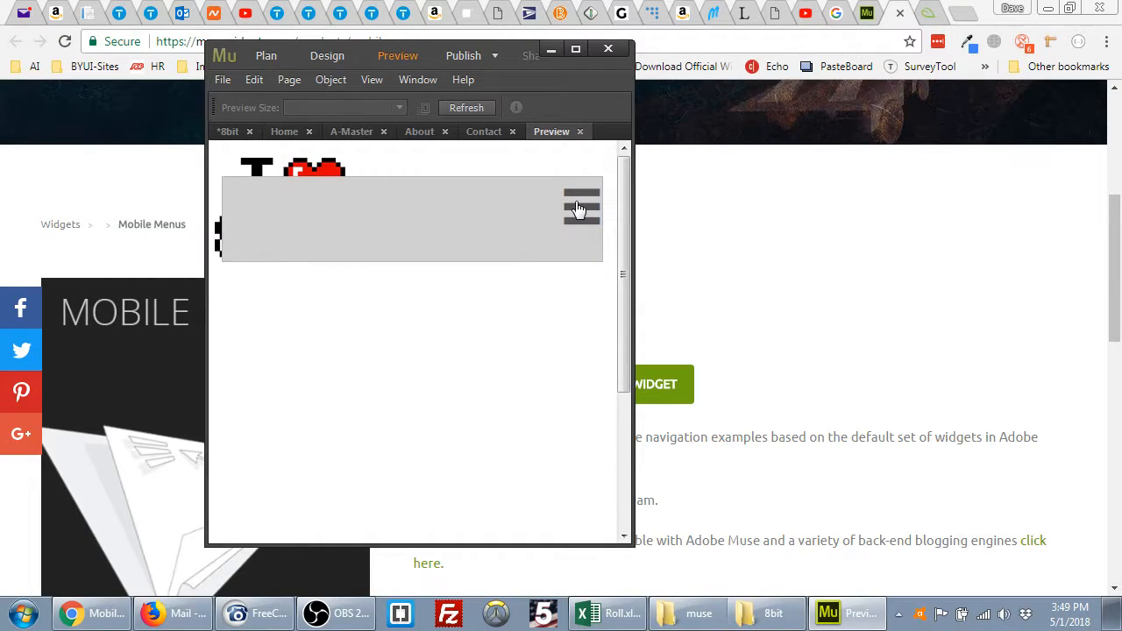
click(578, 208)
click(578, 208)
scroll(595, 343, down, 3)
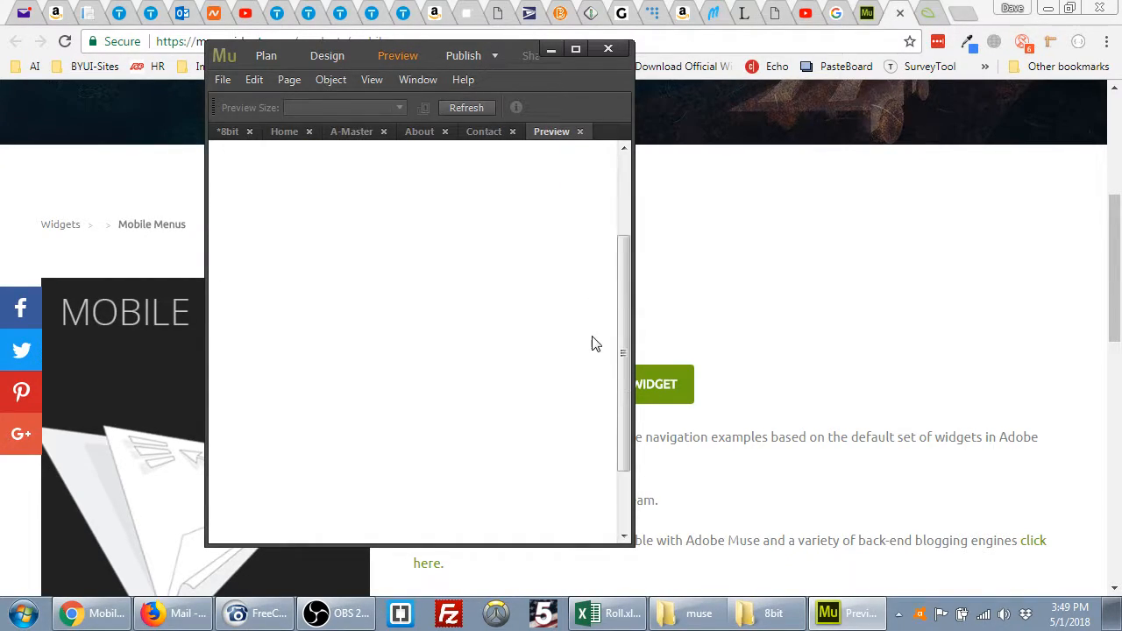
scroll(595, 343, up, 3)
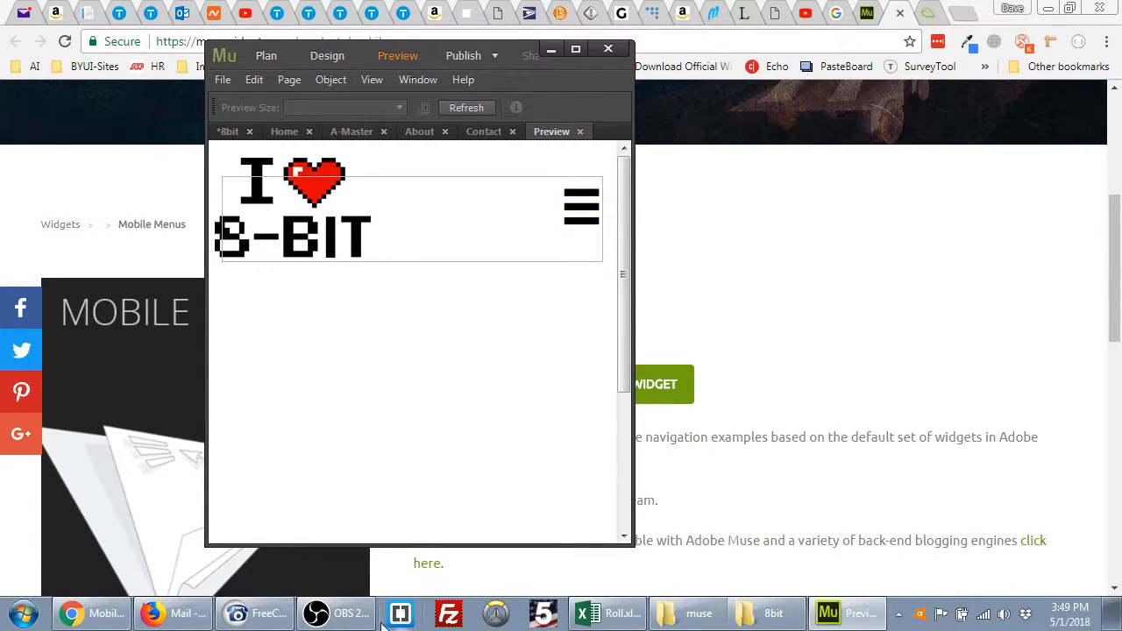
Maximize the preview window and return to Design mode on the A-Master page.
click(850, 617)
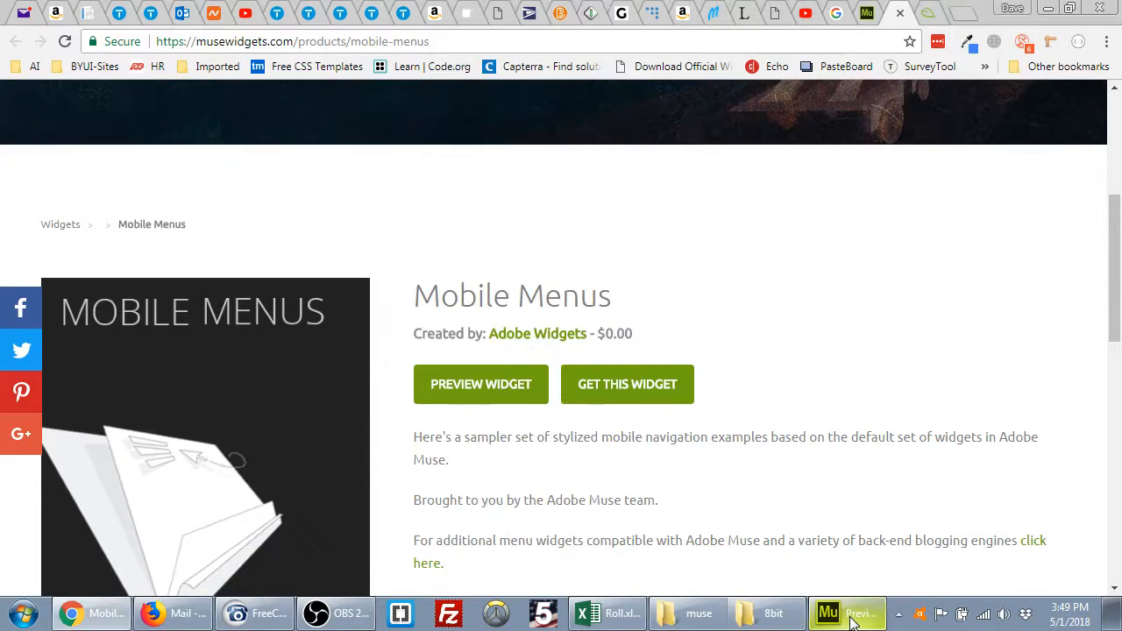
click(850, 617)
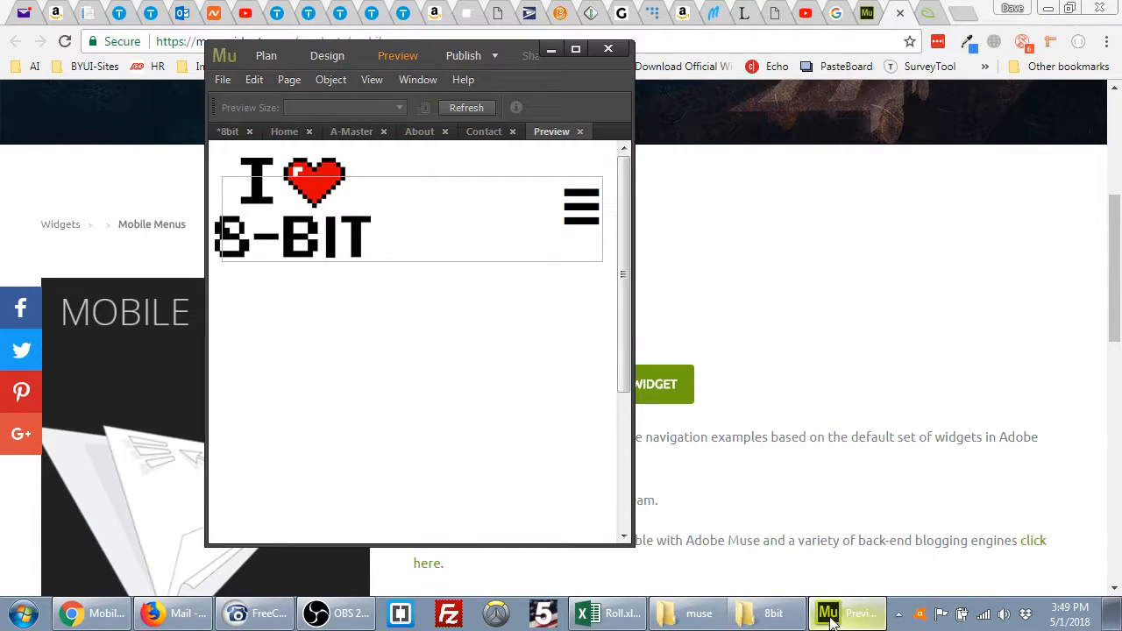
click(575, 50)
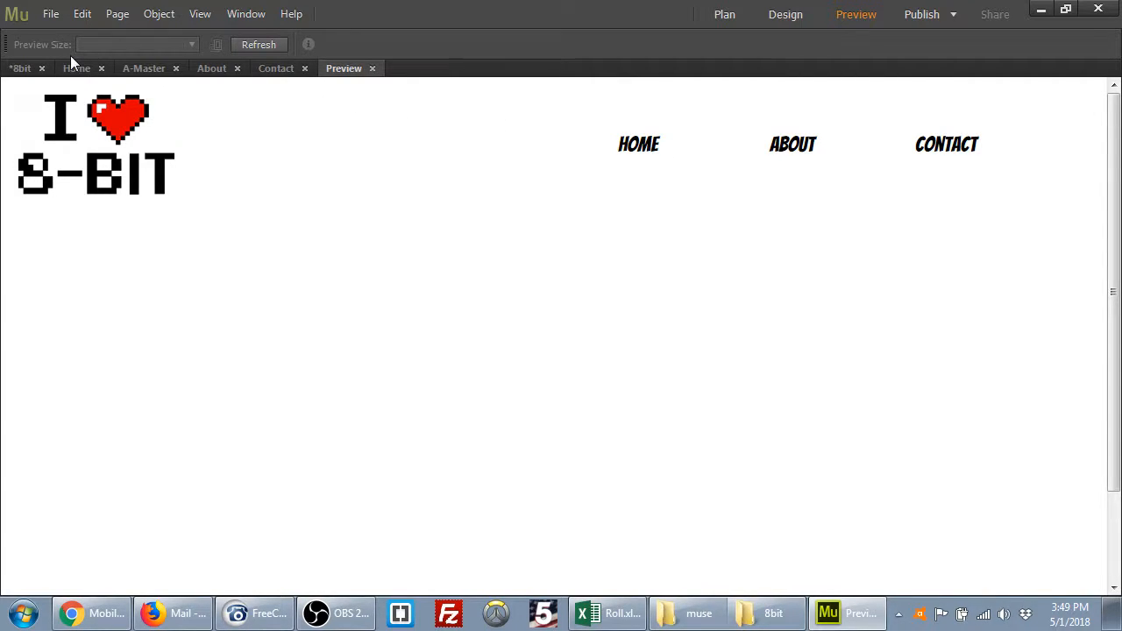
click(793, 16)
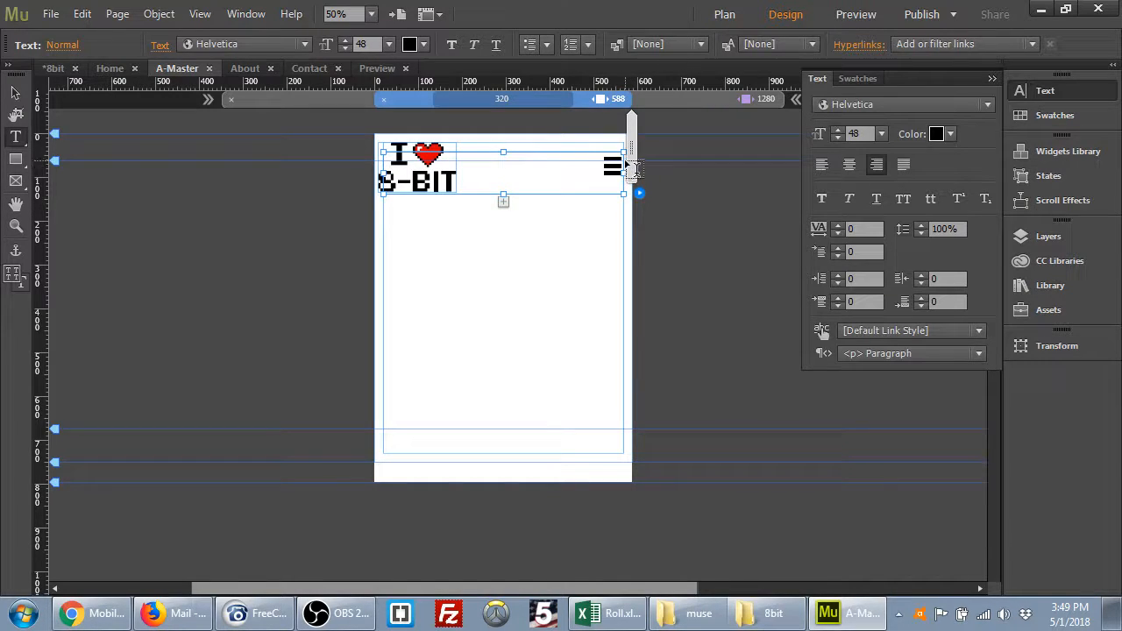
drag(630, 155, 710, 200)
Open the Home page and save the site.
click(110, 68)
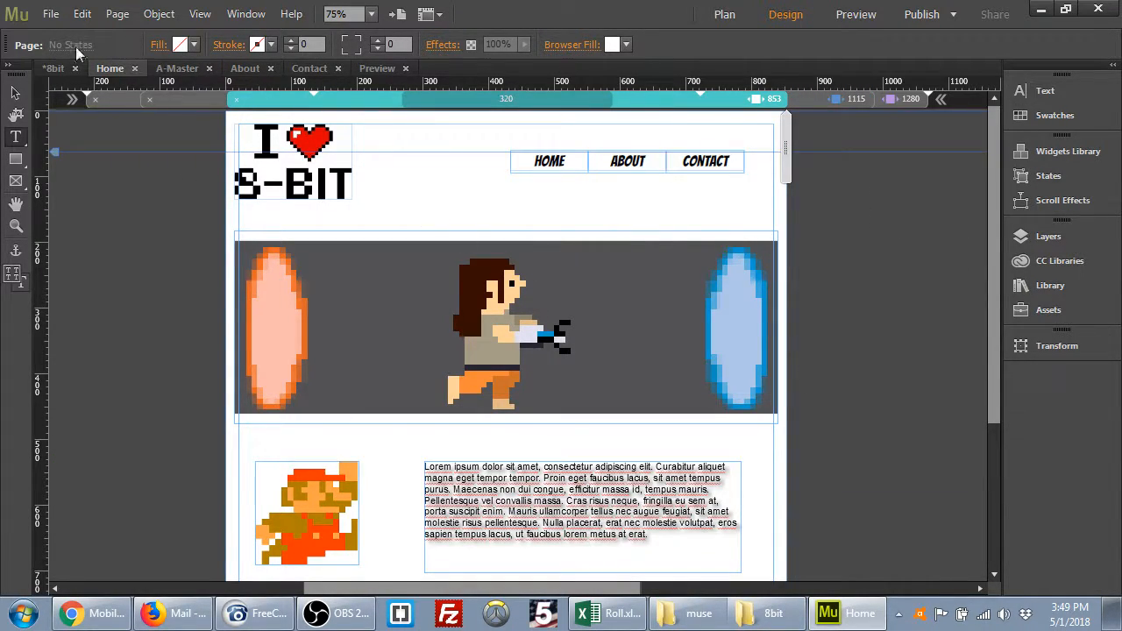
click(51, 14)
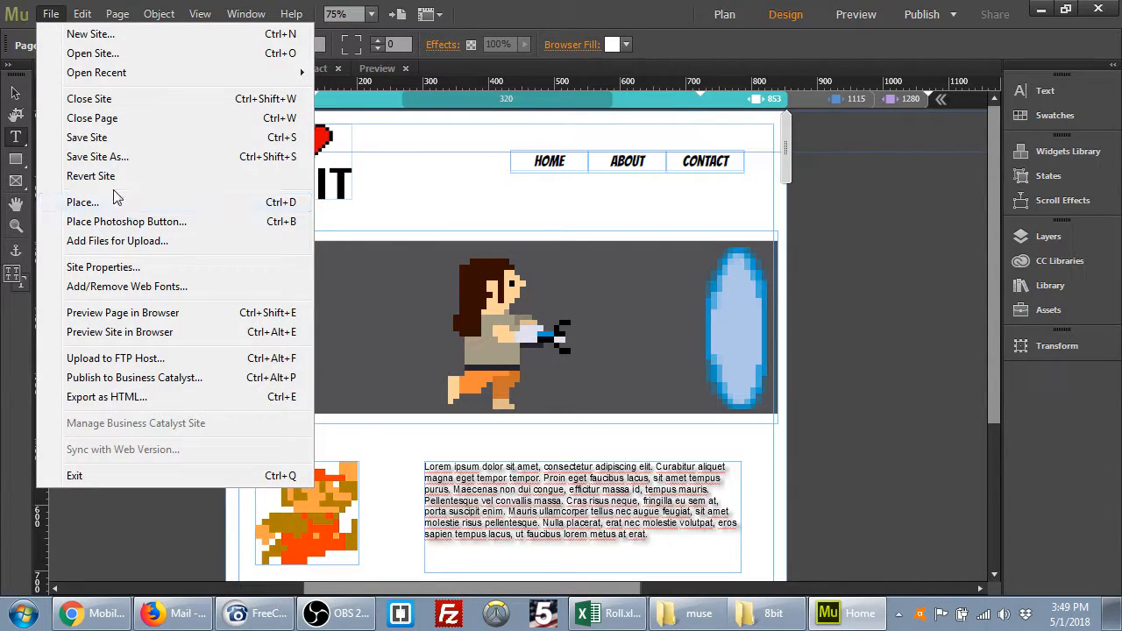
click(104, 137)
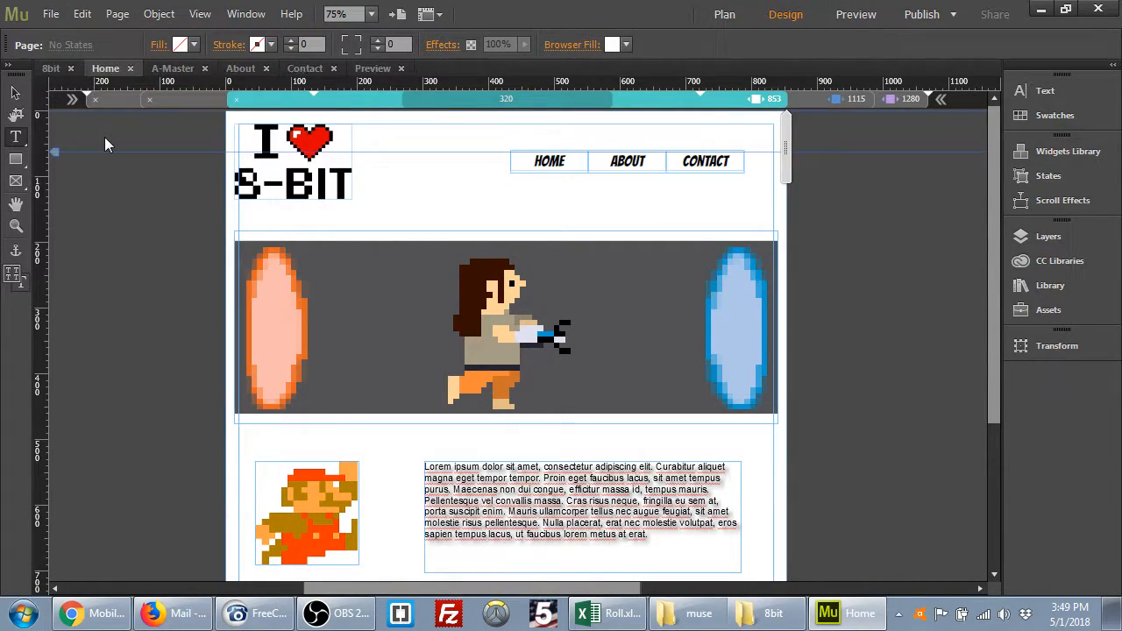
Set up an HTML export with site URL those1kidds.com and the 8bit folder on the Desktop as its location.
click(41, 15)
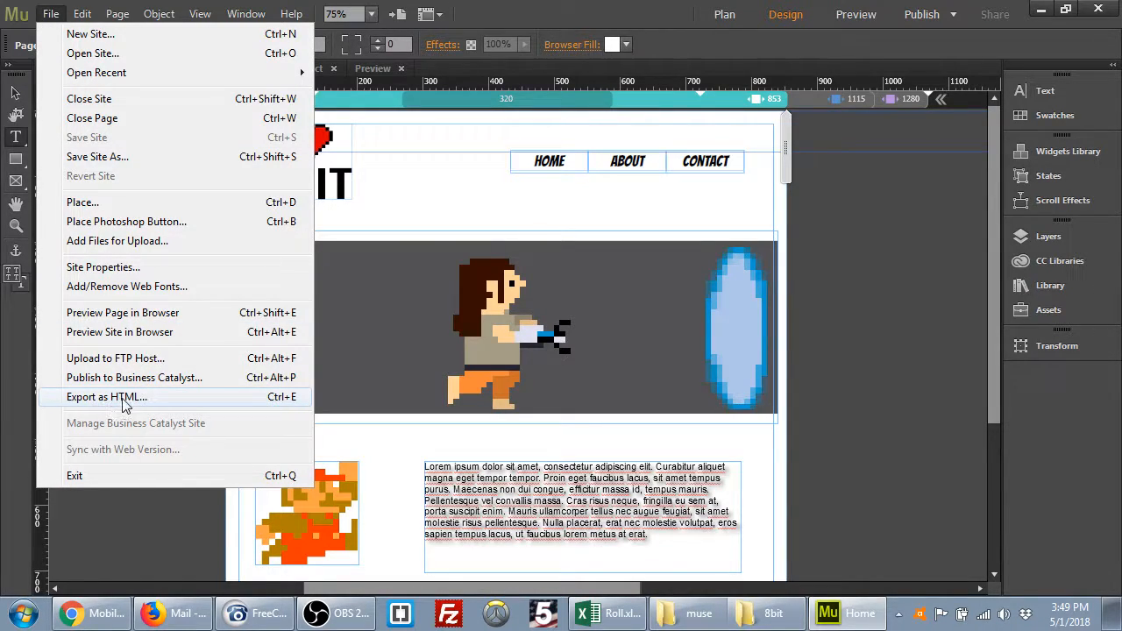
click(196, 396)
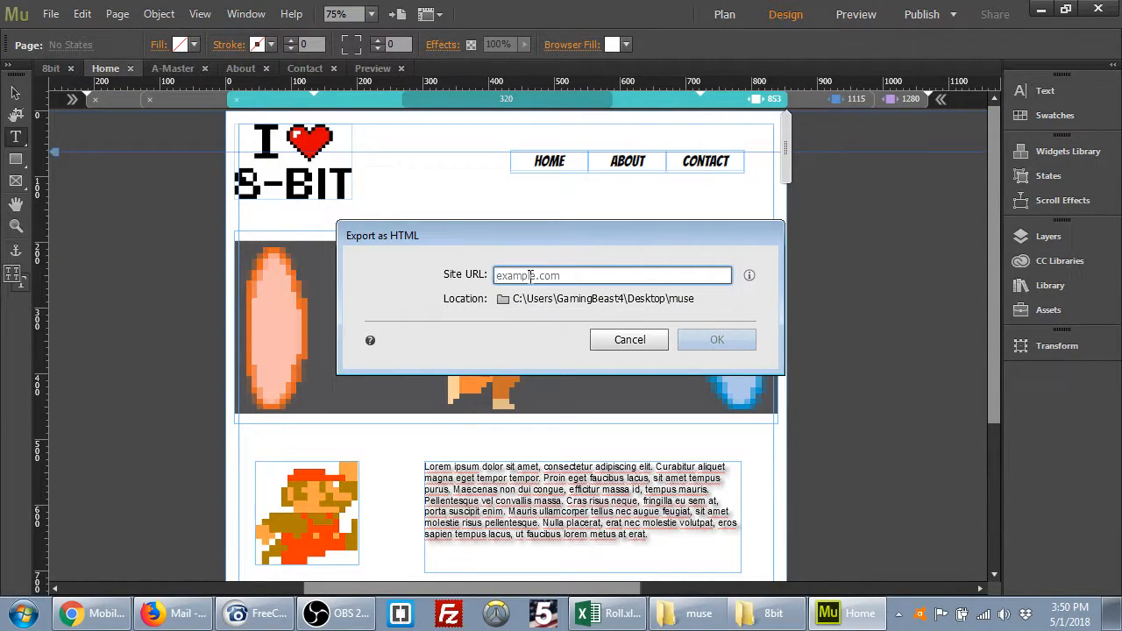
text(those1kidds.com)
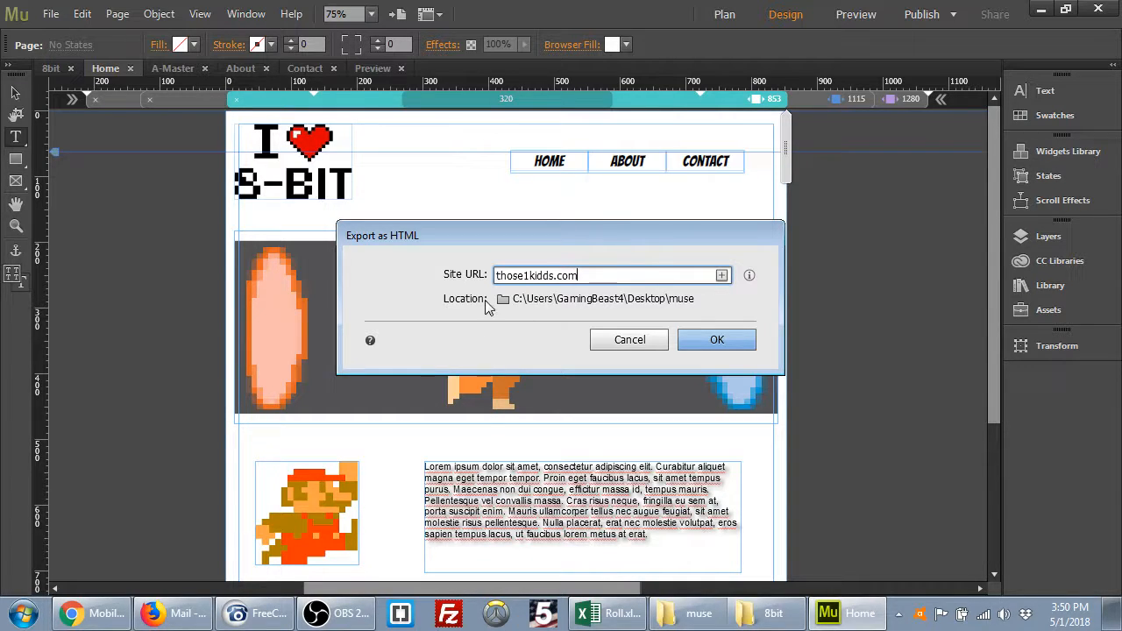
click(502, 303)
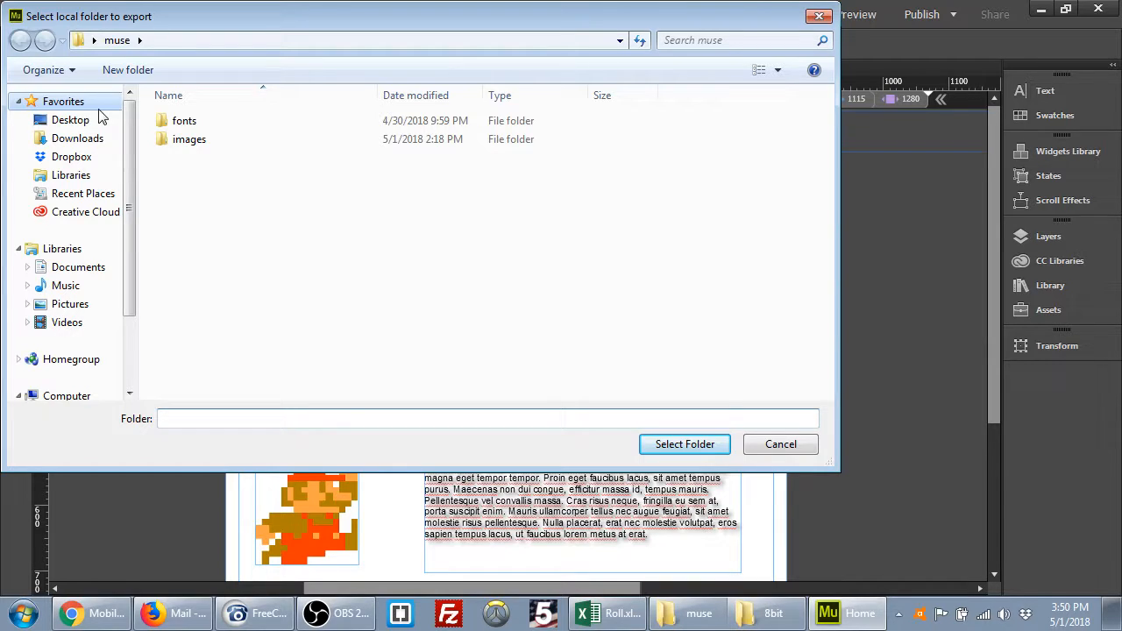
click(70, 120)
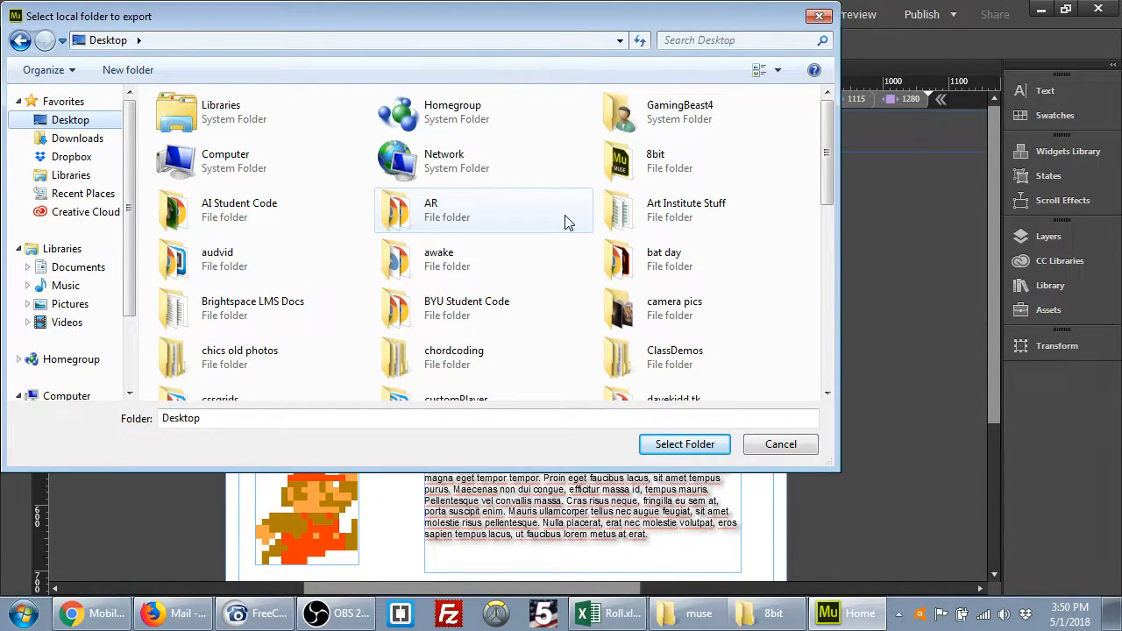
double_click(655, 160)
click(685, 444)
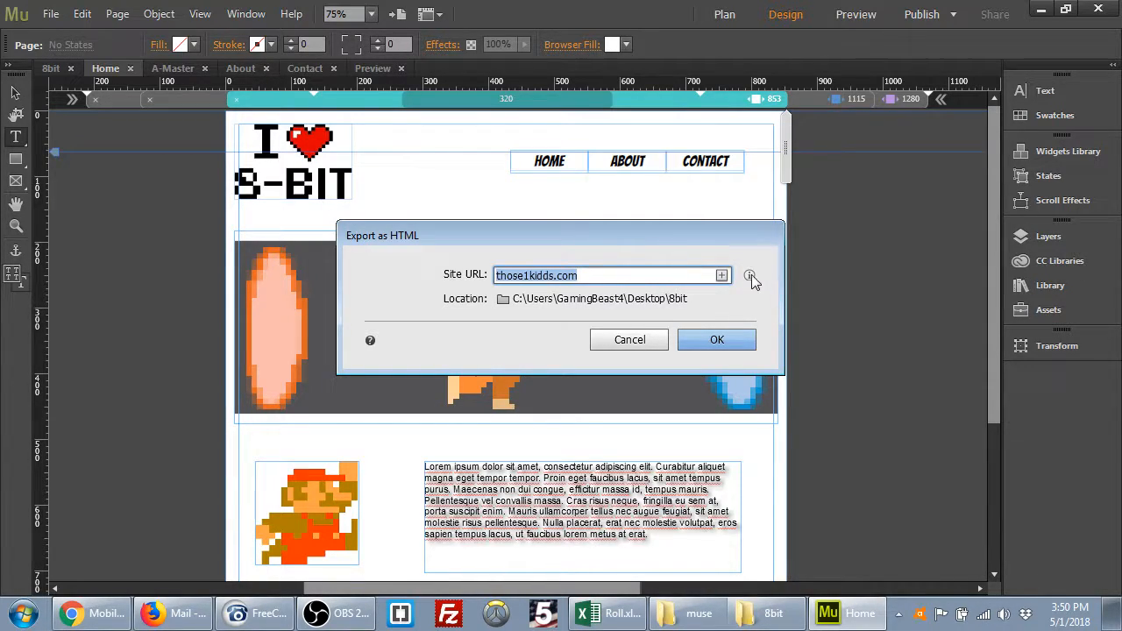
Run the HTML export, read through its warnings and close the export report.
mouse_move(749, 273)
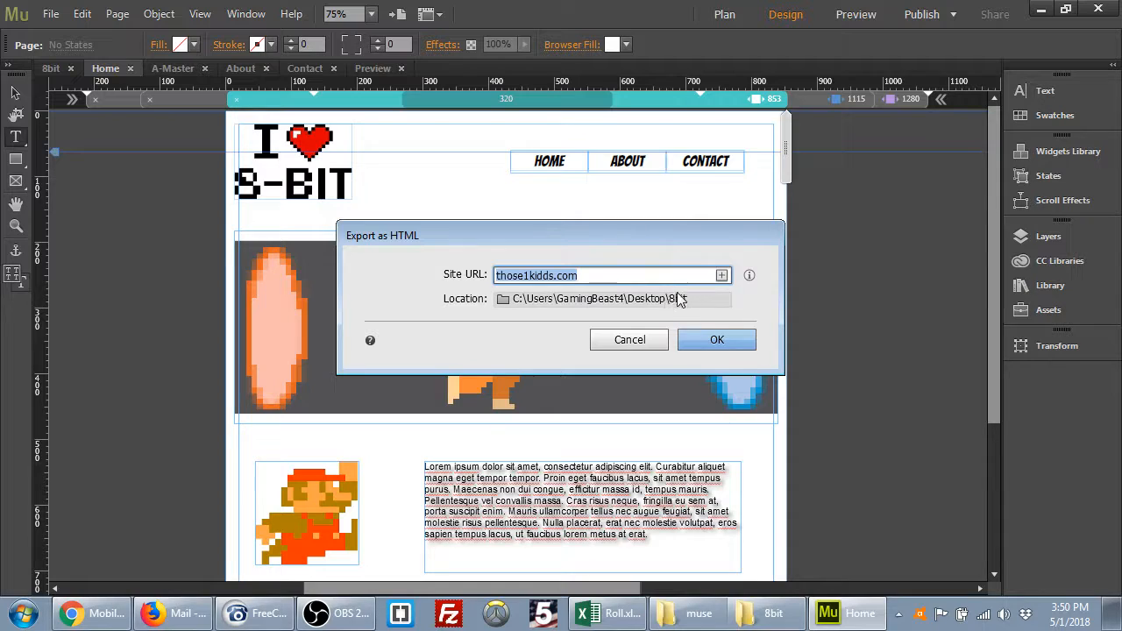
click(705, 341)
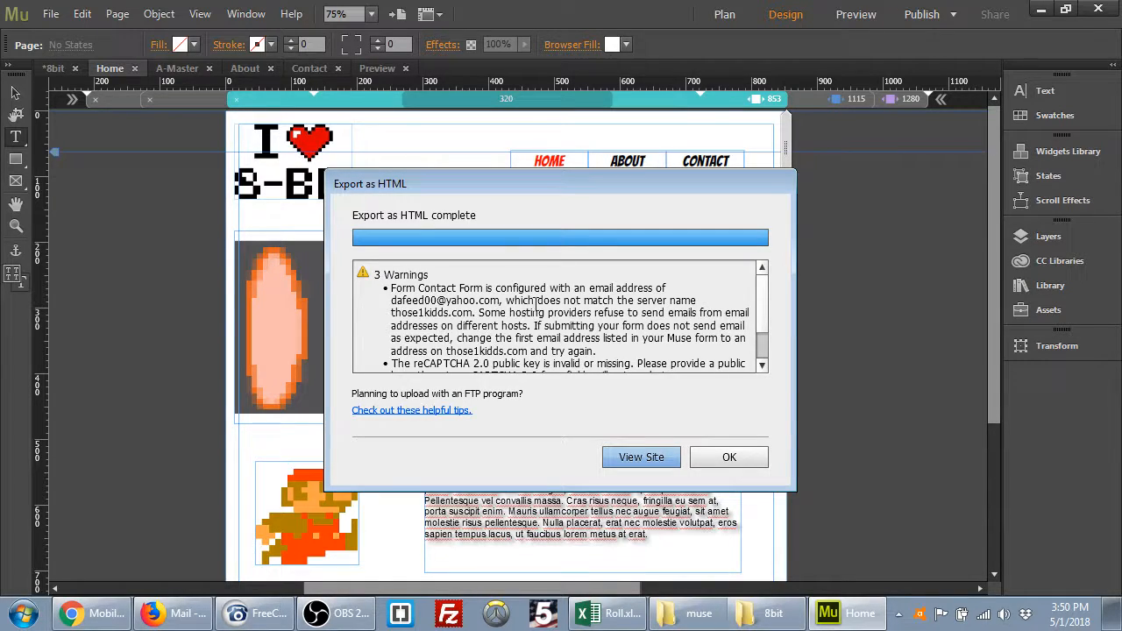
scroll(535, 303, down, 2)
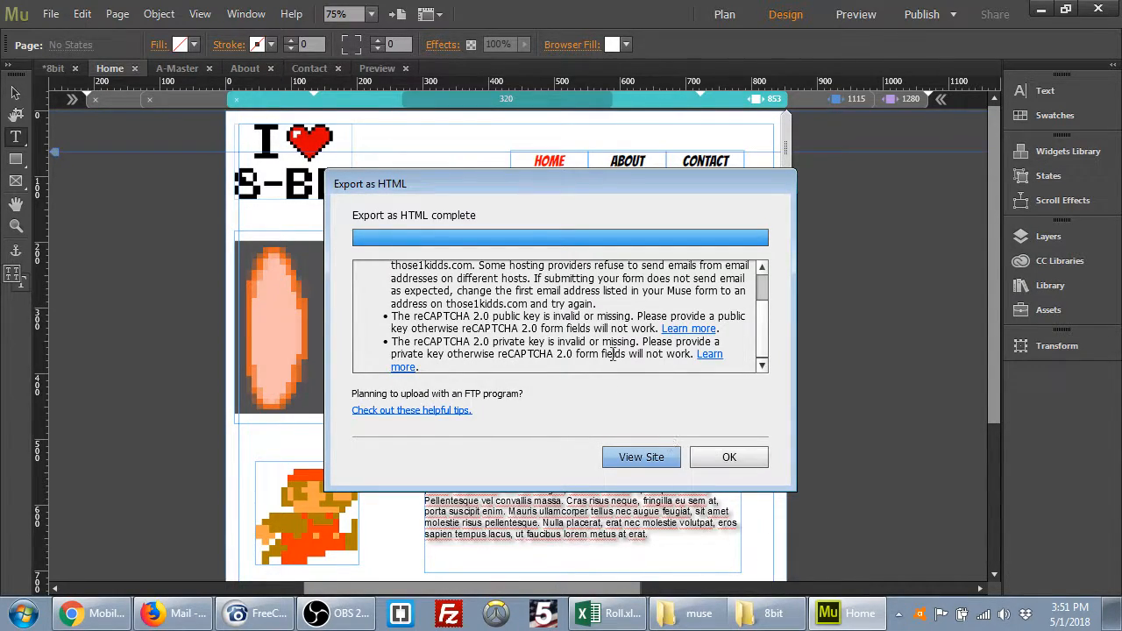
click(727, 456)
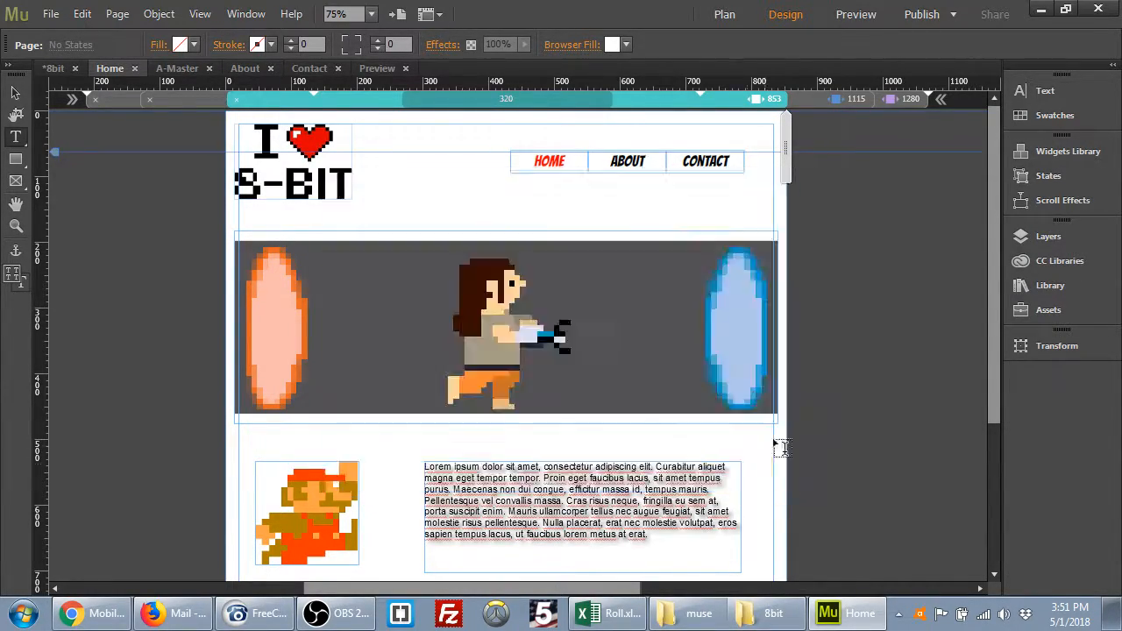
Switch to the 8bit folder in Windows Explorer and examine the exported HTML pages and the sitemap file.
click(771, 613)
drag(466, 471, 545, 226)
click(536, 460)
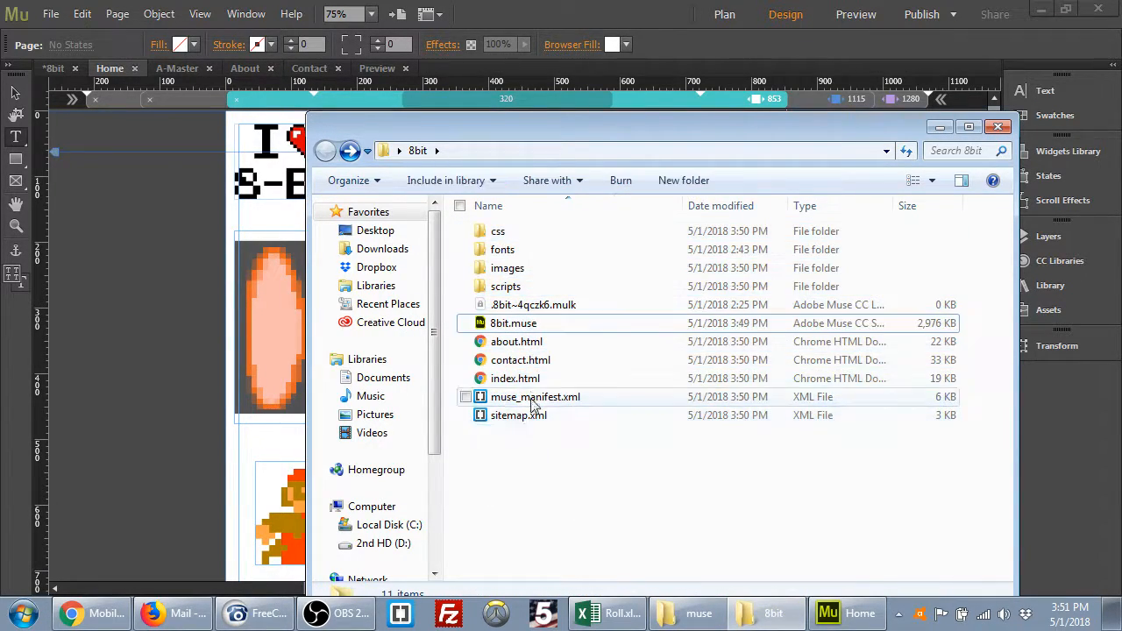
click(534, 342)
click(538, 360)
click(541, 378)
click(537, 360)
click(533, 344)
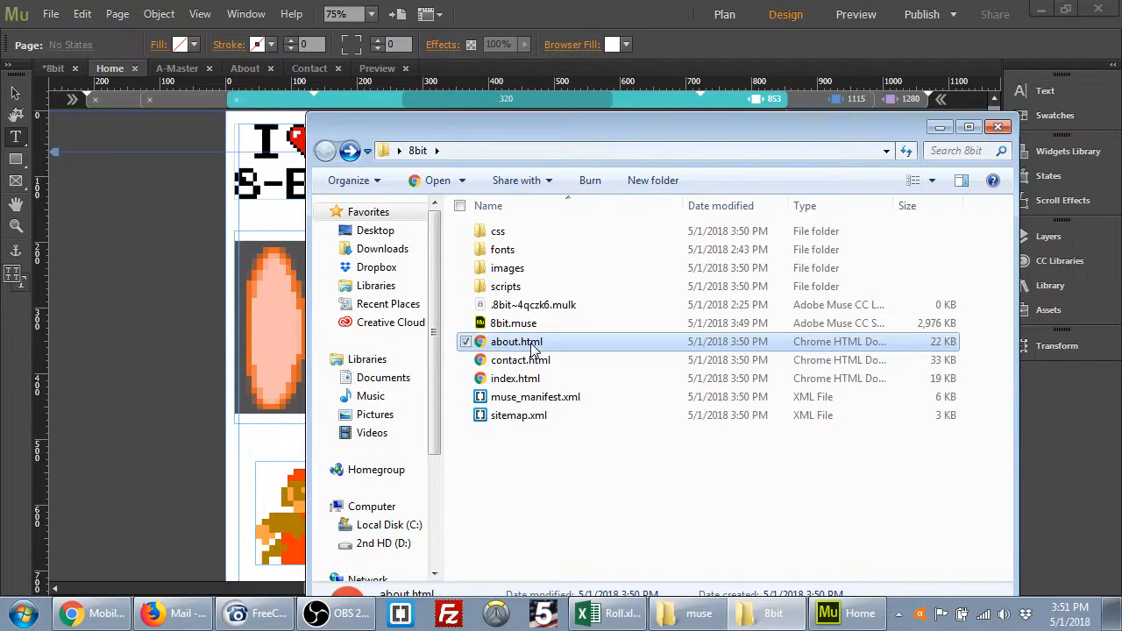
click(536, 417)
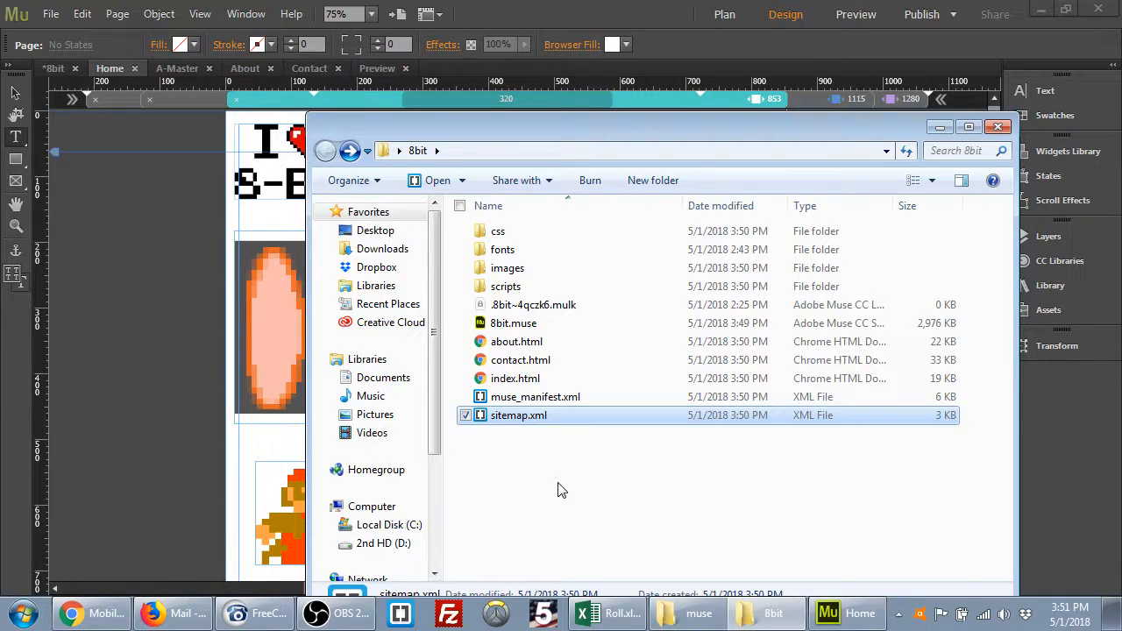
Open sitemap.xml in Brackets and select its entire content to review the sitemap markup.
click(548, 445)
click(506, 415)
double_click(501, 417)
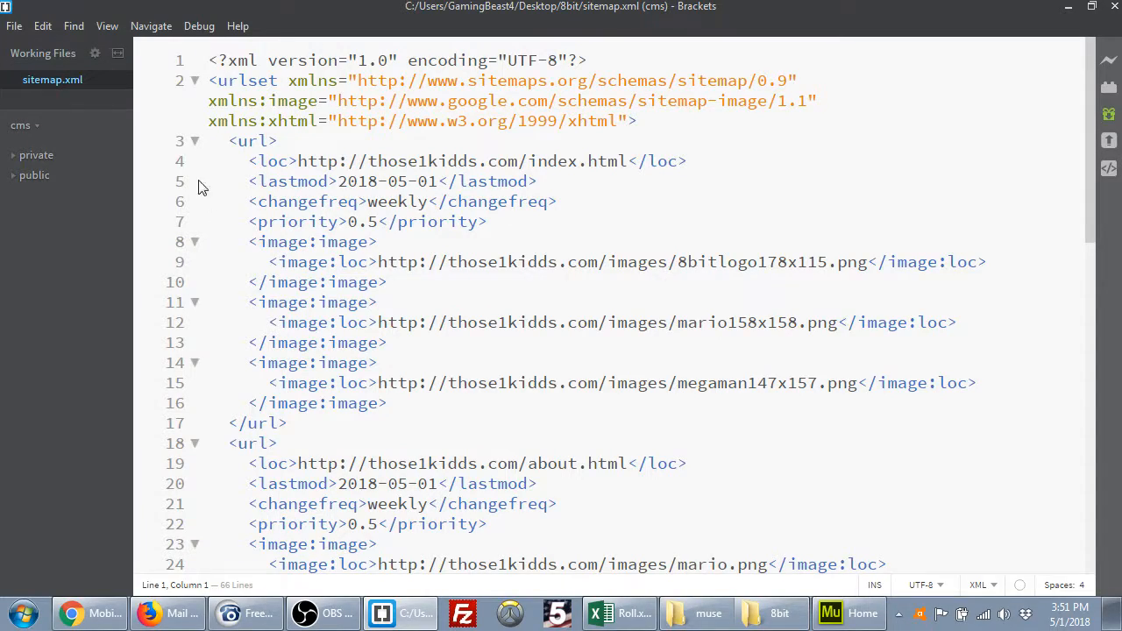
drag(212, 61, 646, 538)
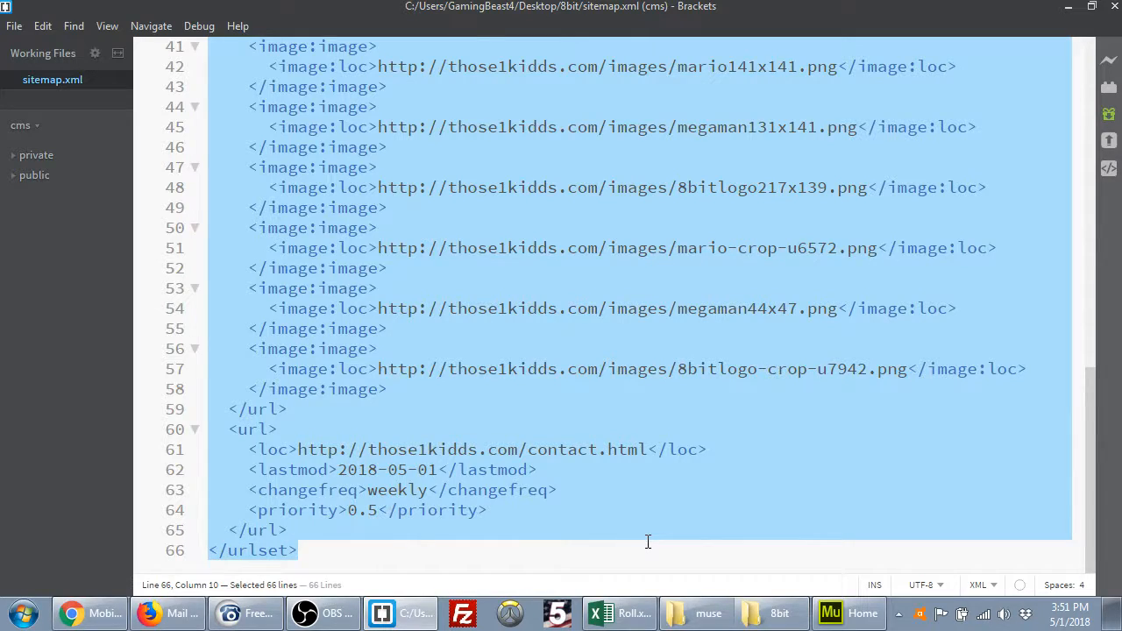
Review the sitemap markup from the closing contact.html entry up to the XML declaration, highlighting the header lines and first loc entry.
click(358, 552)
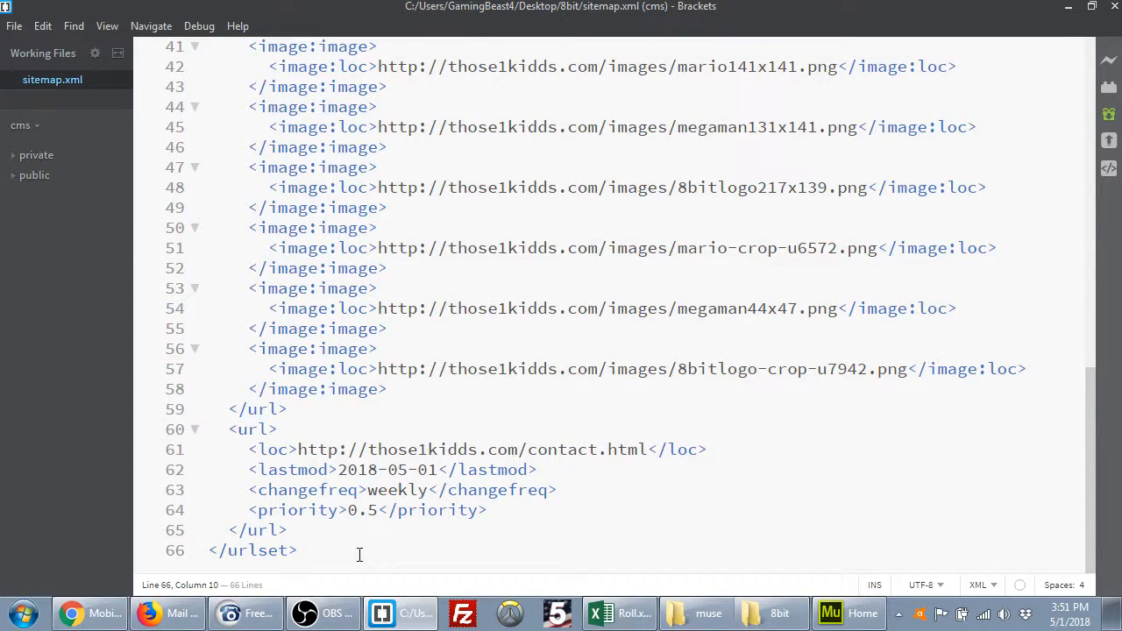
scroll(358, 554, up, 2)
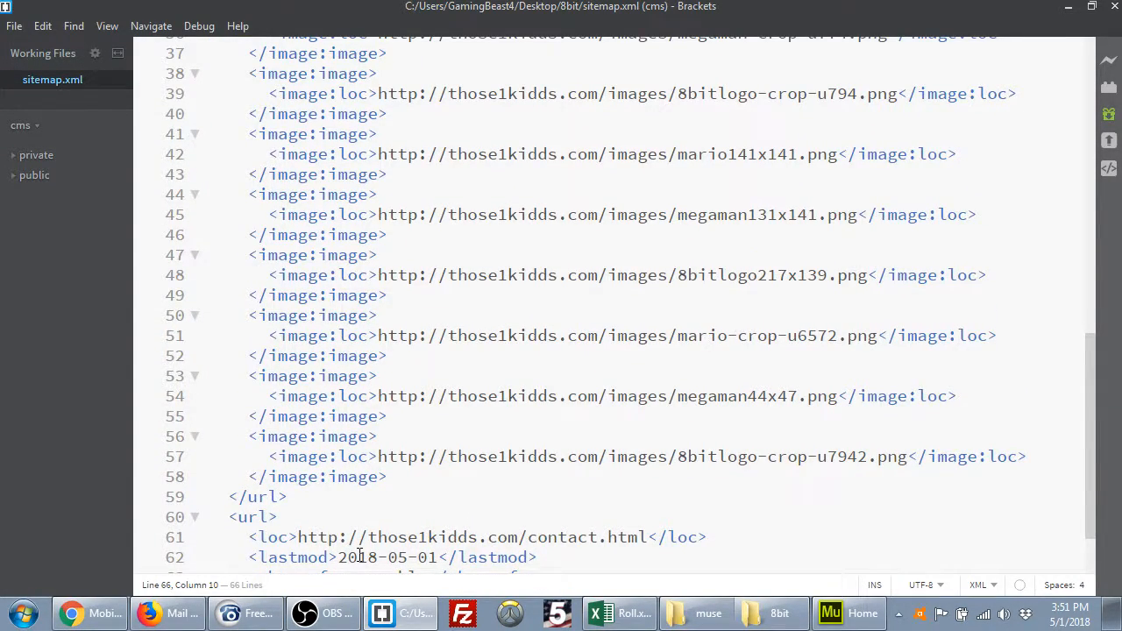
scroll(359, 554, up, 7)
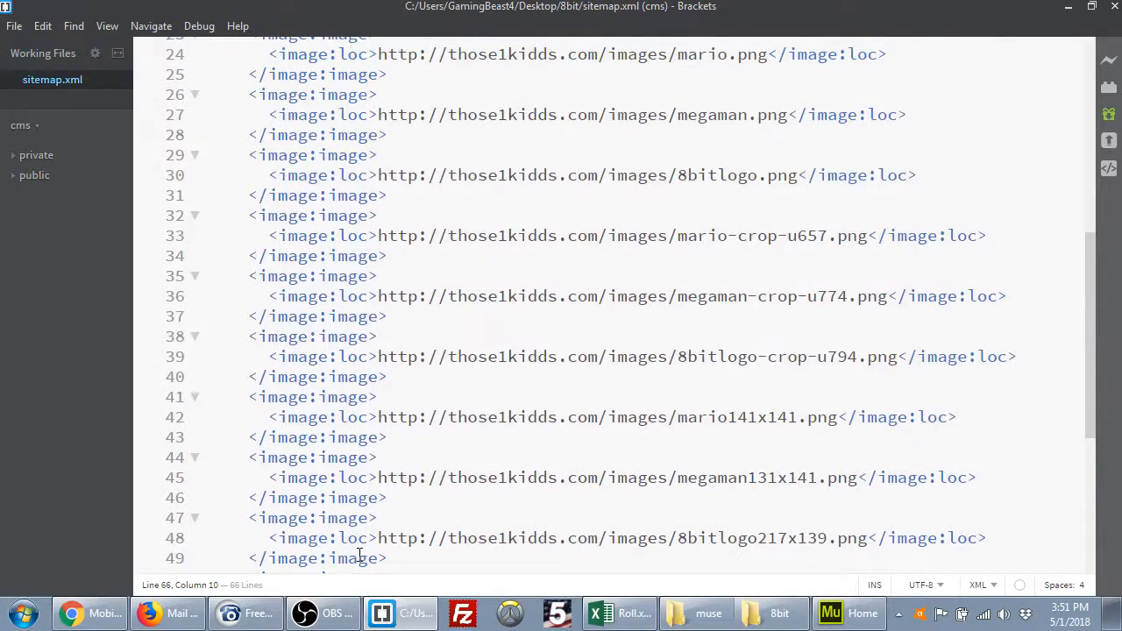
scroll(359, 554, up, 5)
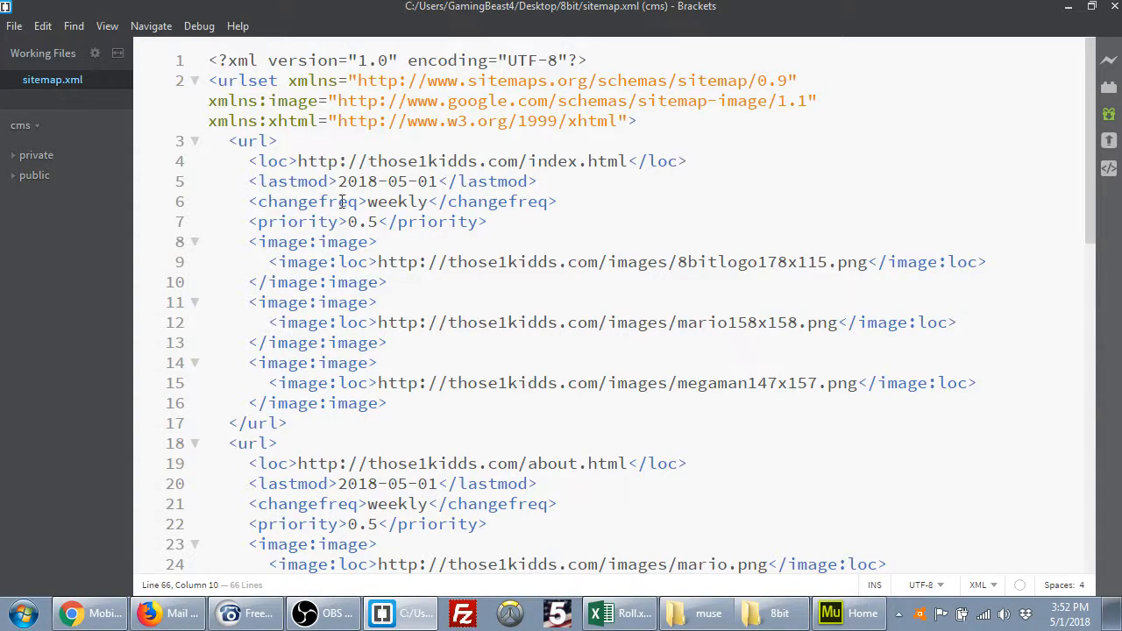
drag(210, 60, 648, 114)
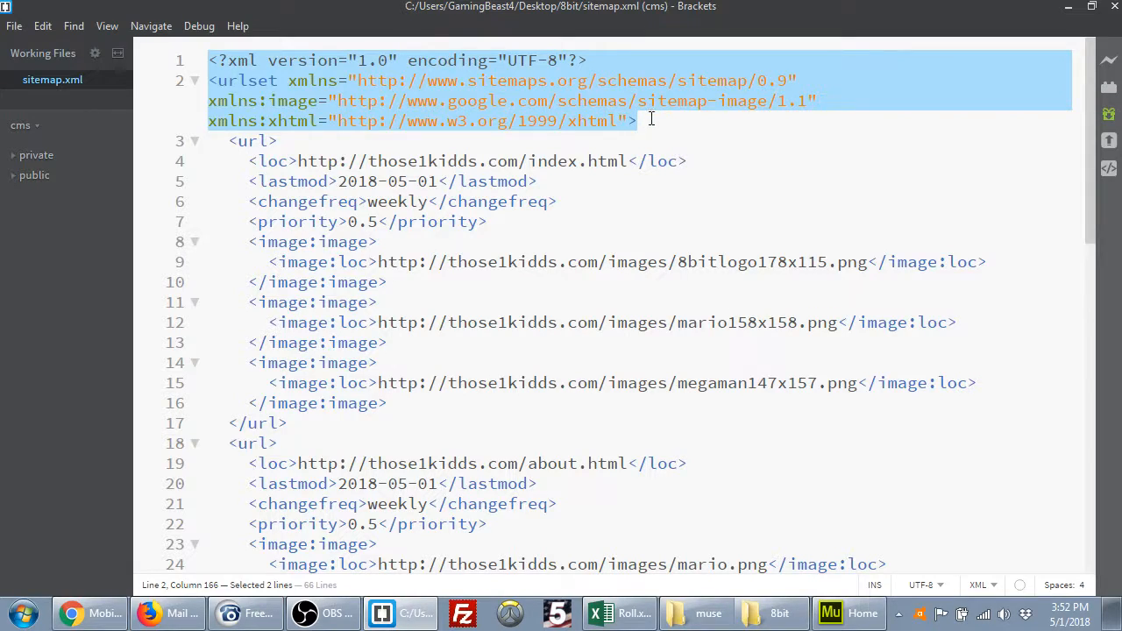
click(651, 121)
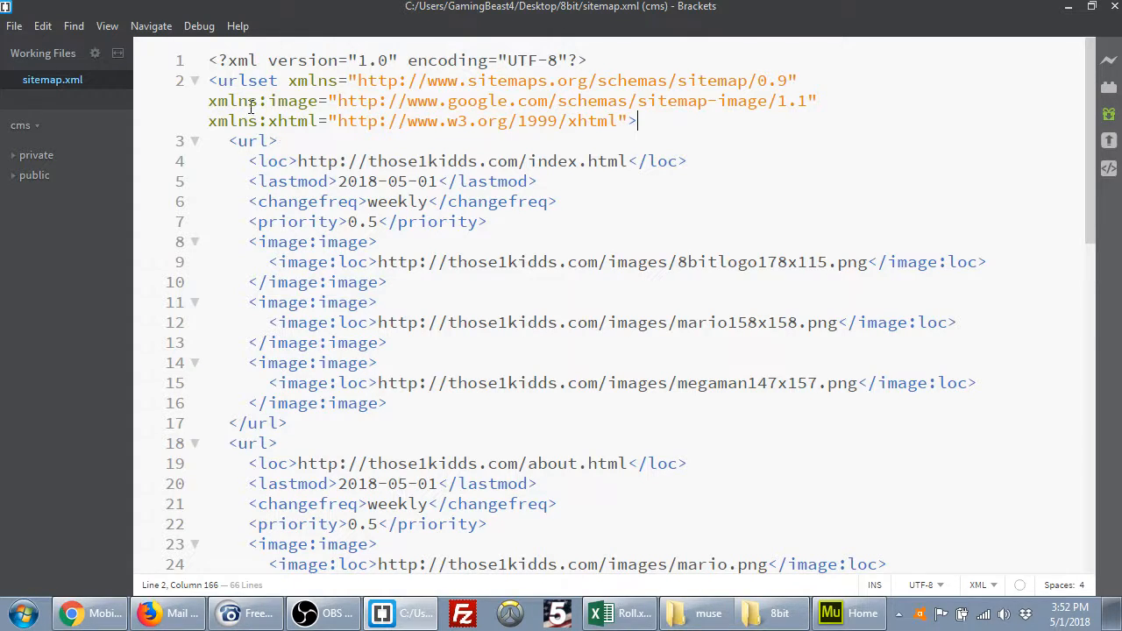
drag(211, 61, 703, 154)
click(715, 162)
Switch to the 8bit folder in Windows Explorer and examine the exported PHP and JavaScript files in its scripts folder.
click(768, 618)
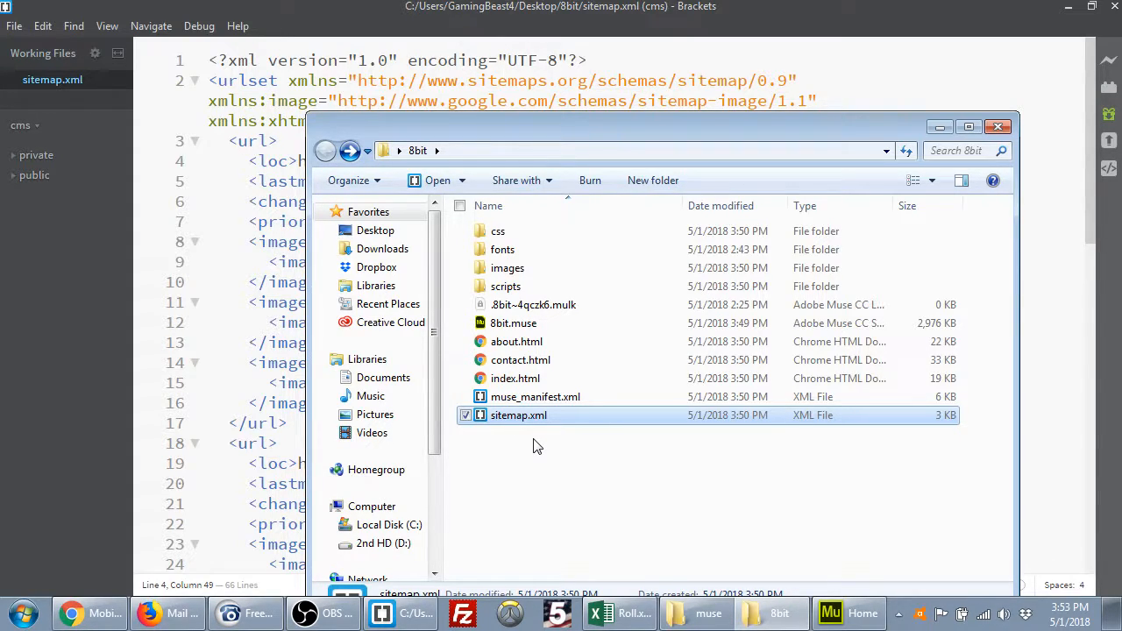
drag(526, 417, 559, 423)
double_click(505, 288)
click(552, 232)
click(562, 250)
click(562, 268)
click(562, 286)
click(561, 305)
click(563, 323)
click(568, 342)
click(571, 360)
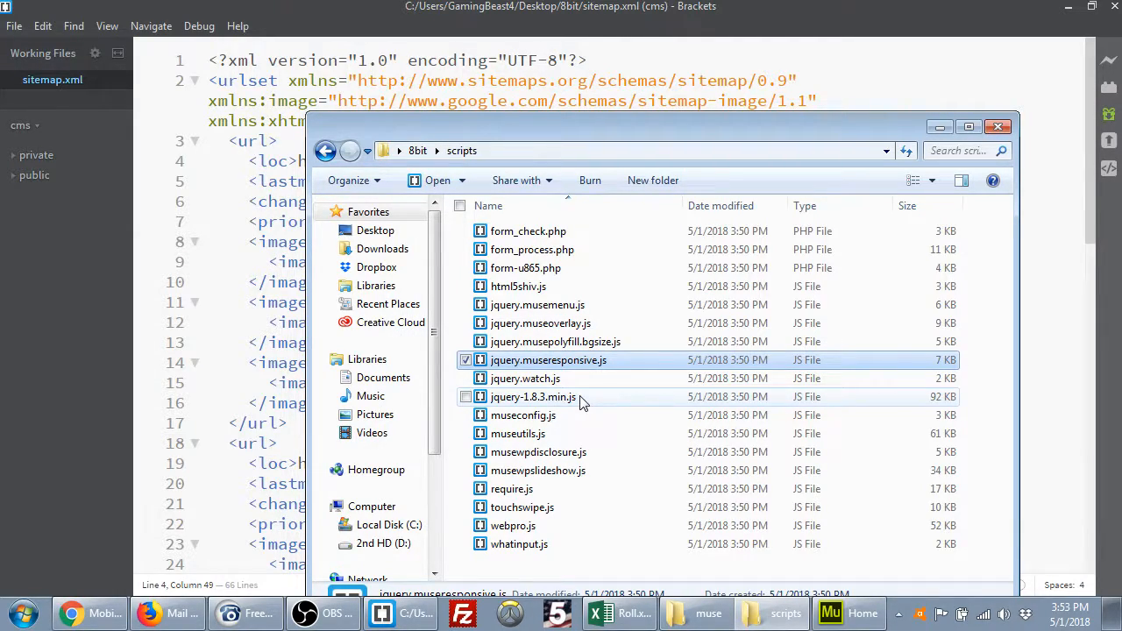
Examine the exported 8bitlogo variants in the 8bit images folder.
click(325, 151)
double_click(507, 268)
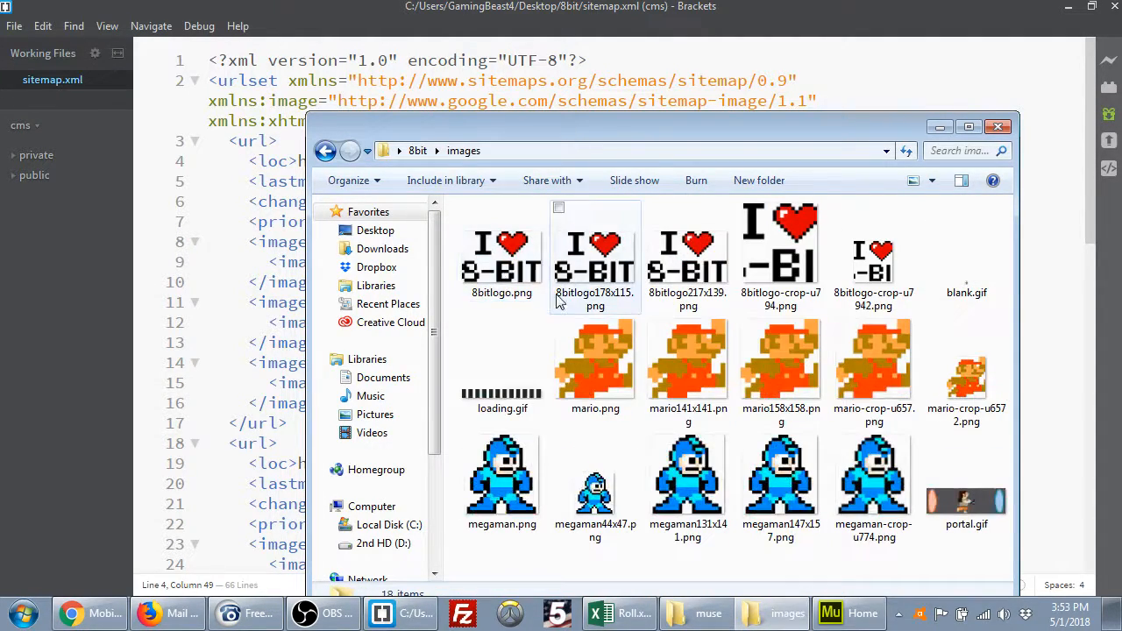
click(624, 263)
click(701, 262)
click(793, 258)
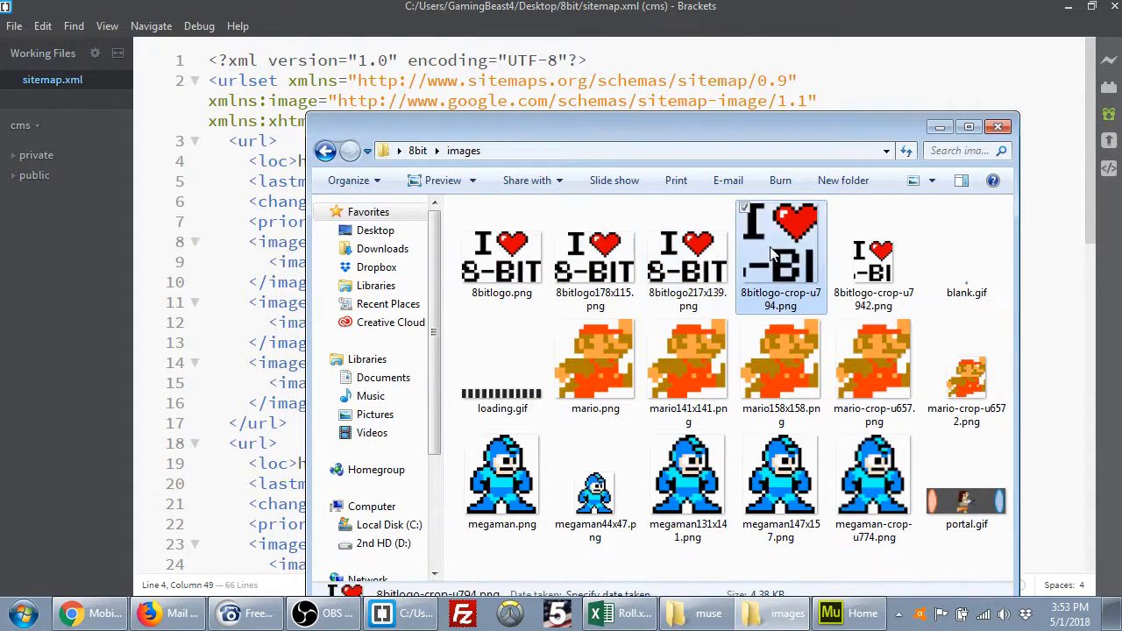
click(886, 257)
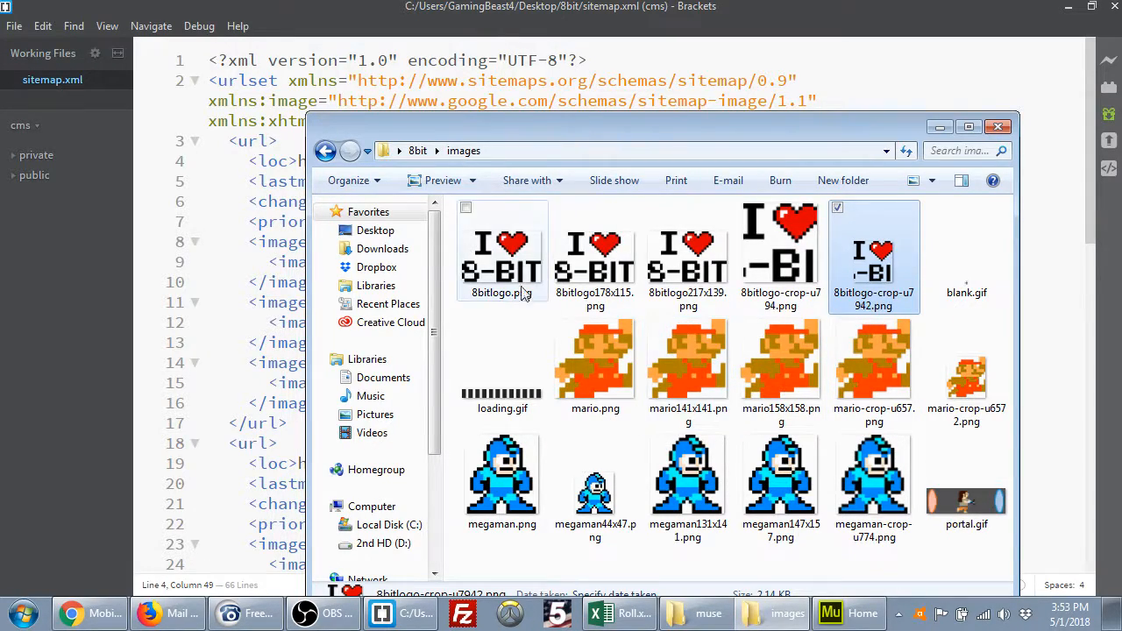
Examine the stylesheets in the css folder, and select everything in the parent 8bit folder.
click(325, 151)
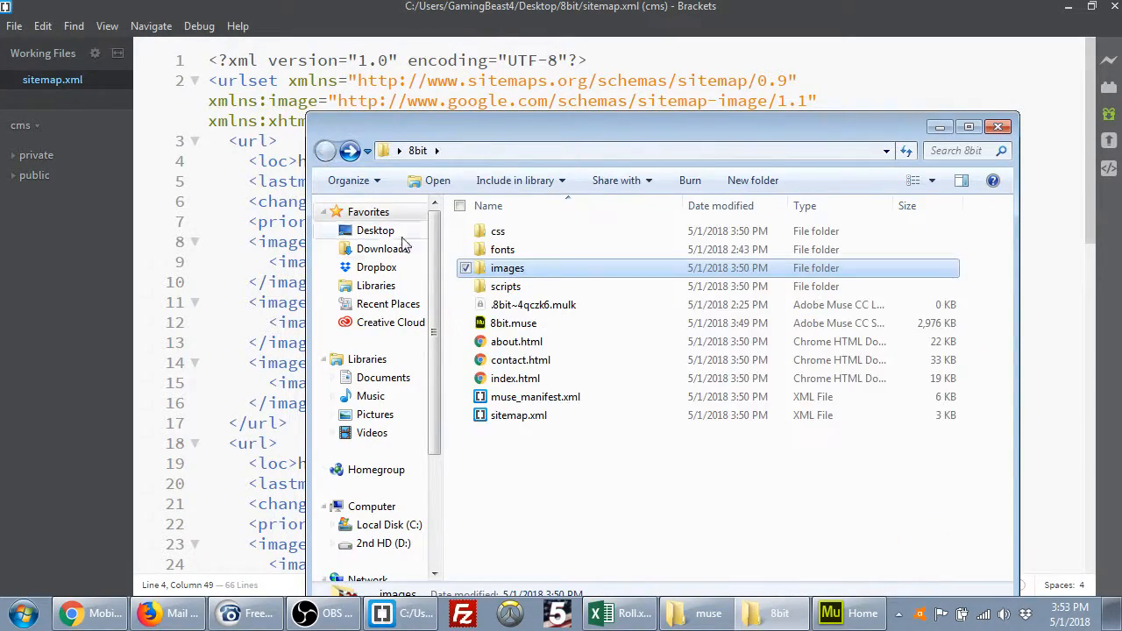
double_click(505, 233)
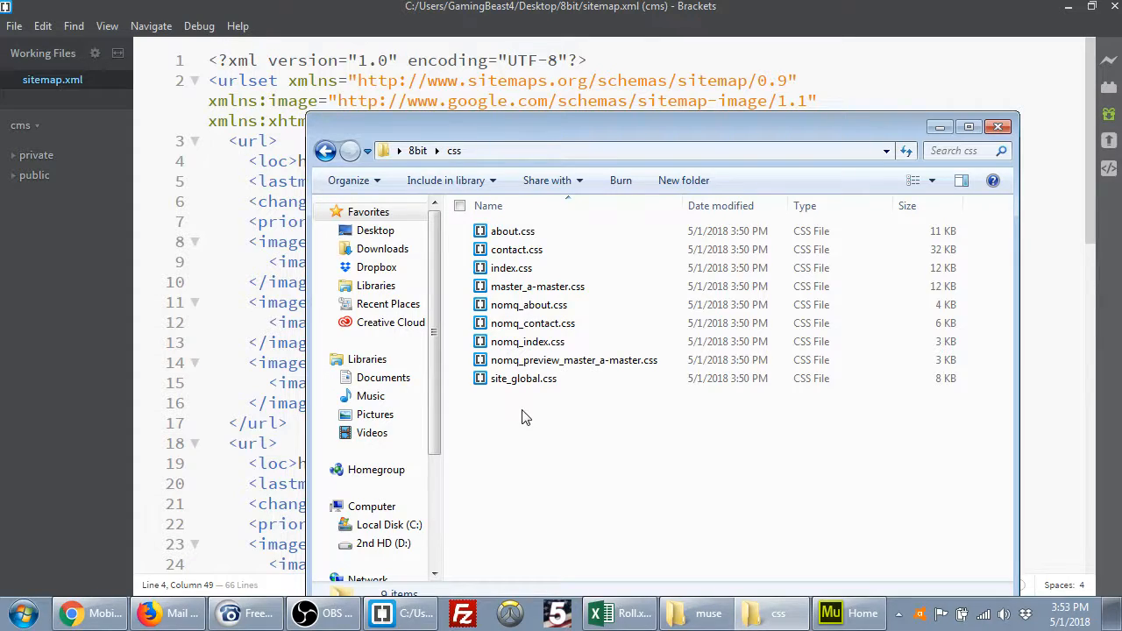
drag(511, 410, 580, 228)
click(554, 421)
drag(489, 408, 482, 225)
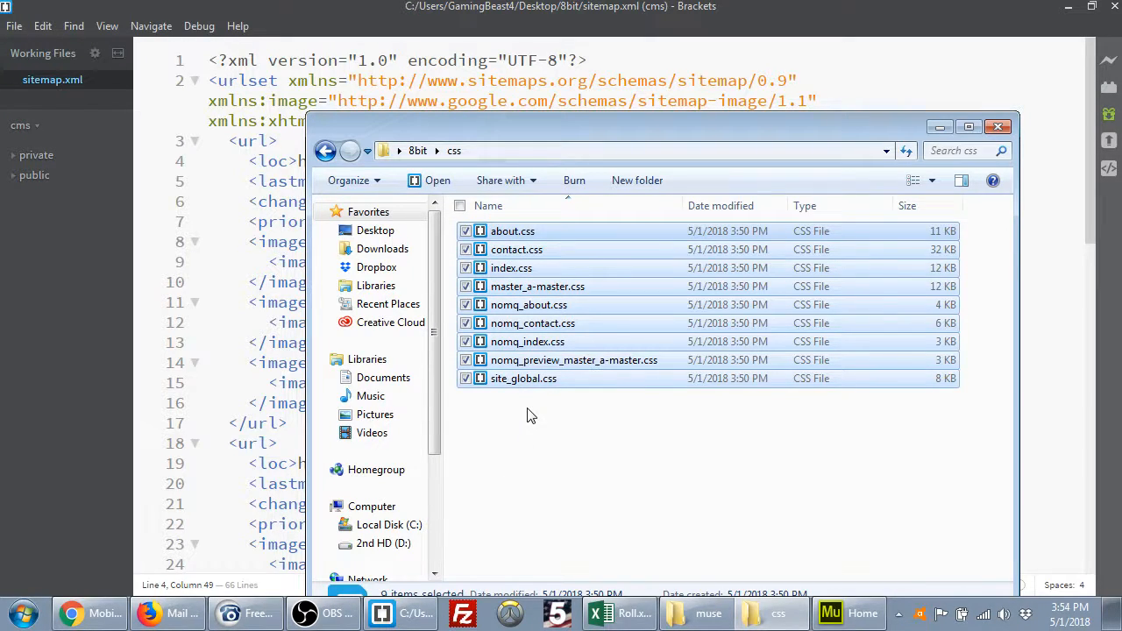
click(527, 409)
drag(489, 420, 604, 227)
click(526, 430)
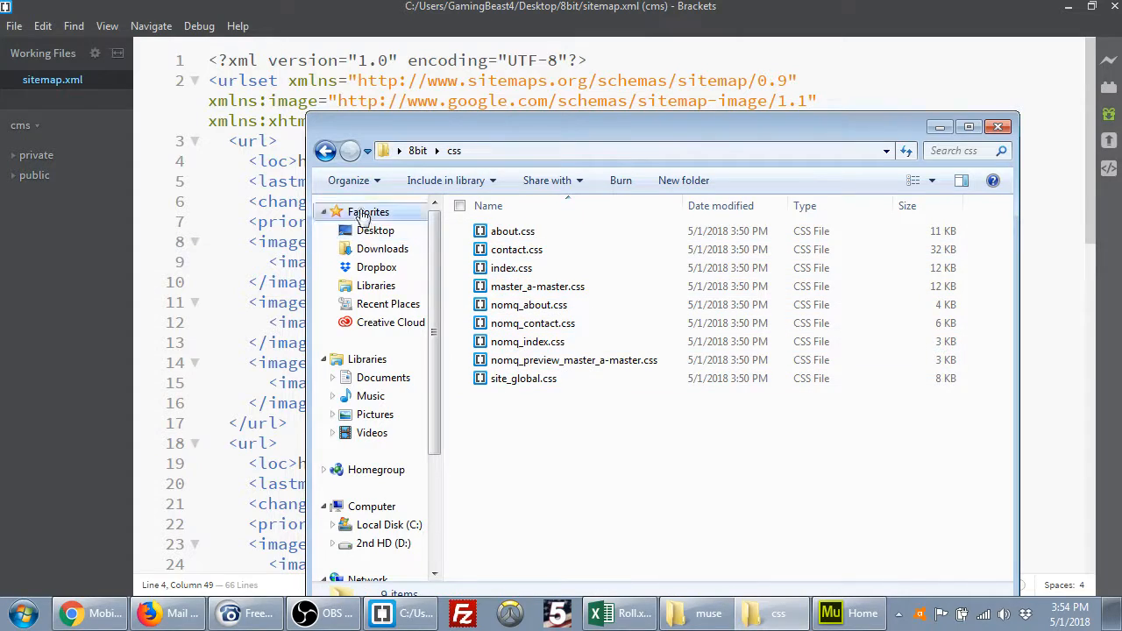
click(326, 151)
drag(498, 473, 574, 215)
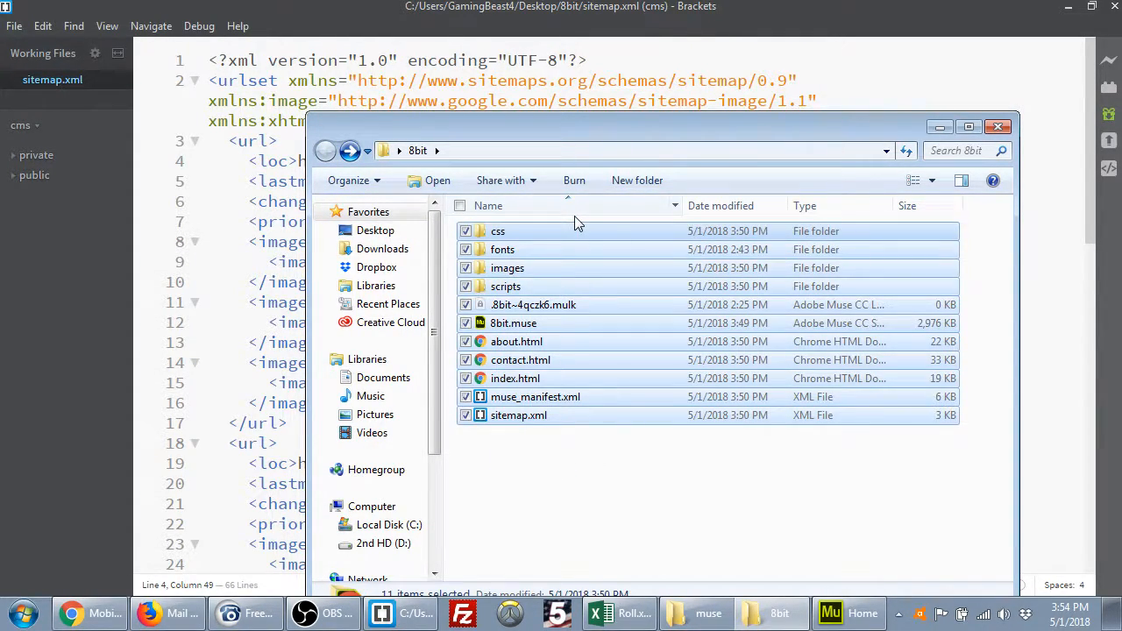
Switch to FileZilla and connect to the saved those1kidds site.
click(462, 614)
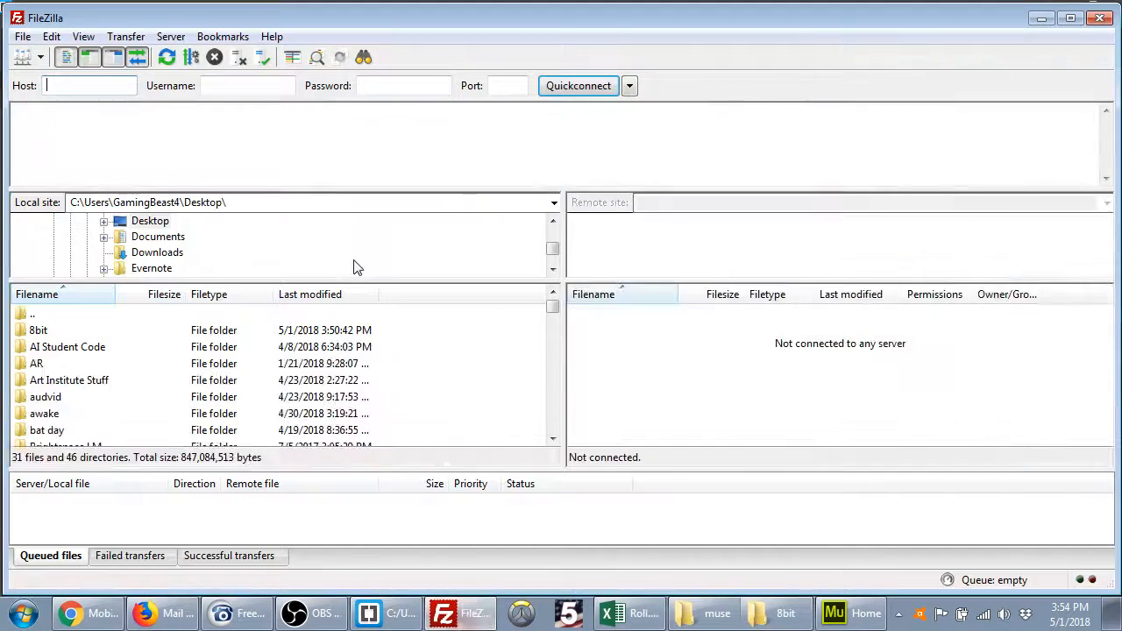
click(42, 59)
click(52, 78)
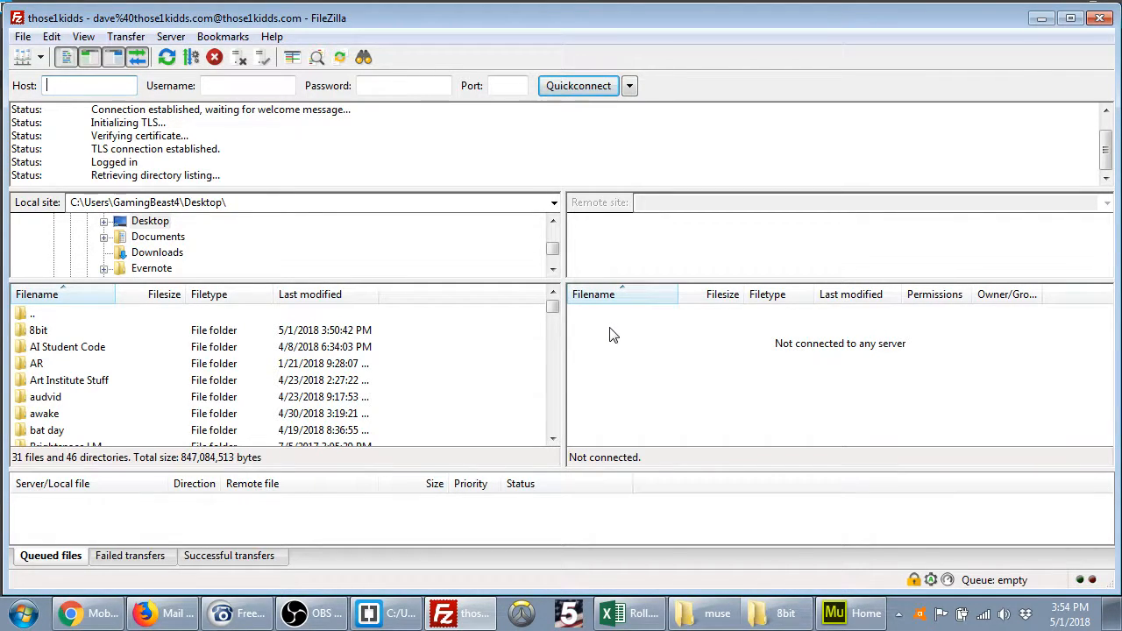
Bring up the muse and 8bit folder windows, and minimize both to uncover the FTP client.
click(706, 613)
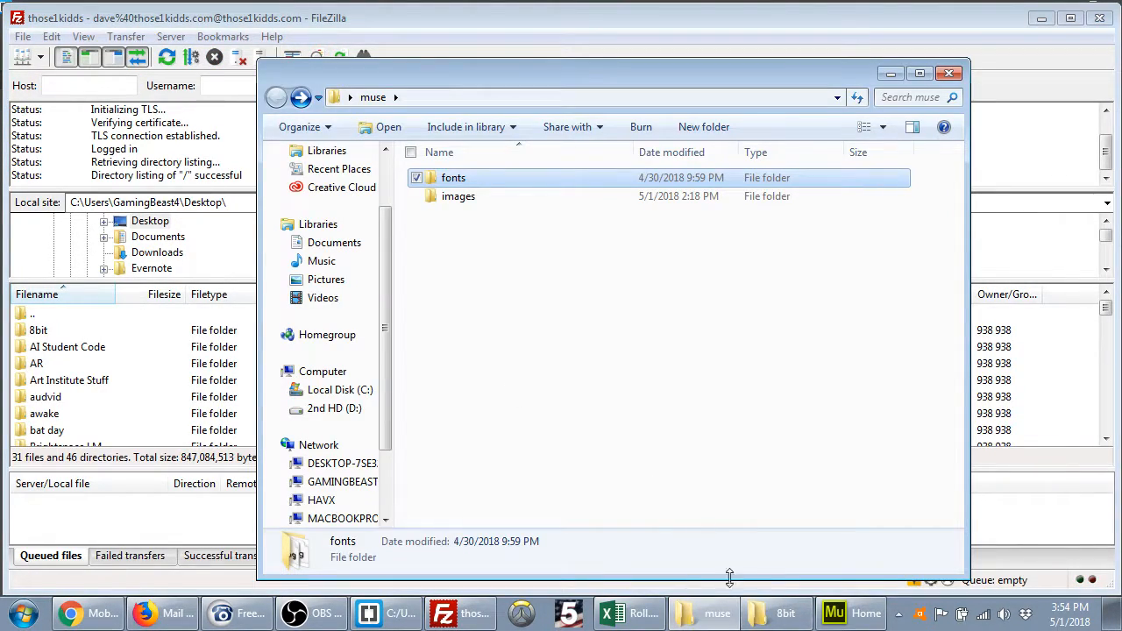
click(775, 613)
click(631, 453)
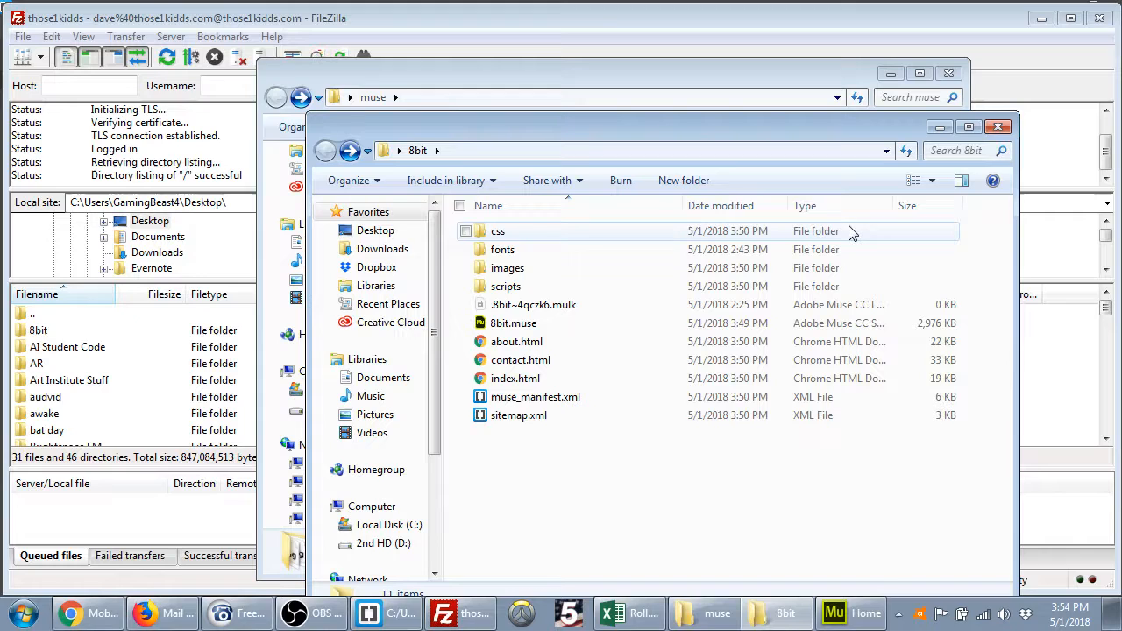
click(939, 127)
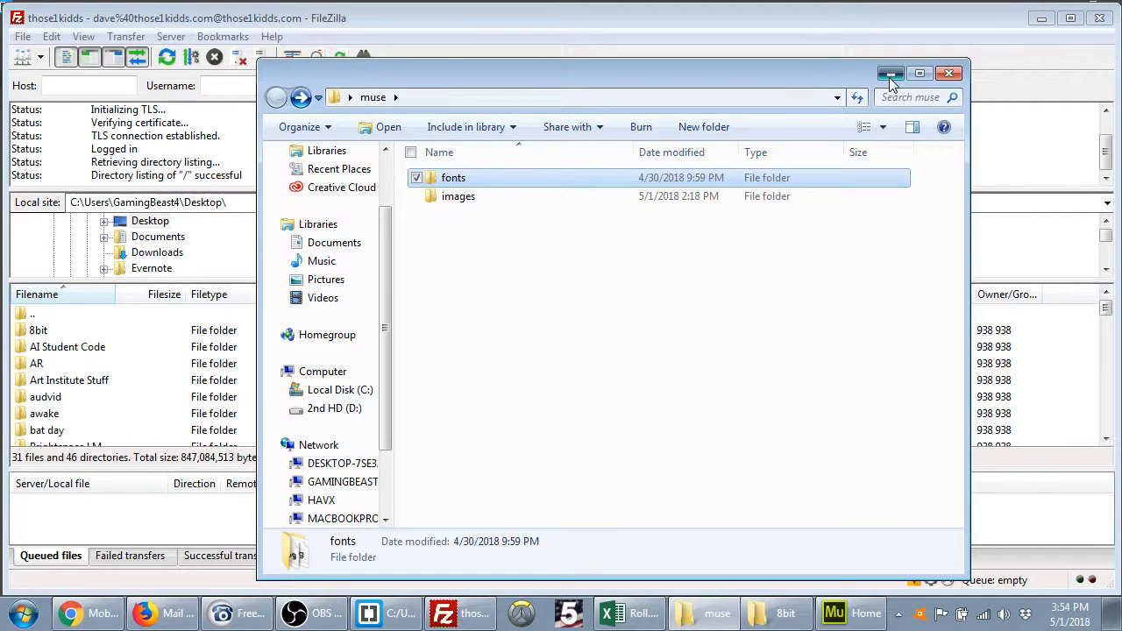
click(888, 77)
Open the public_html directory on the remote server and look through its contents.
scroll(662, 369, down, 10)
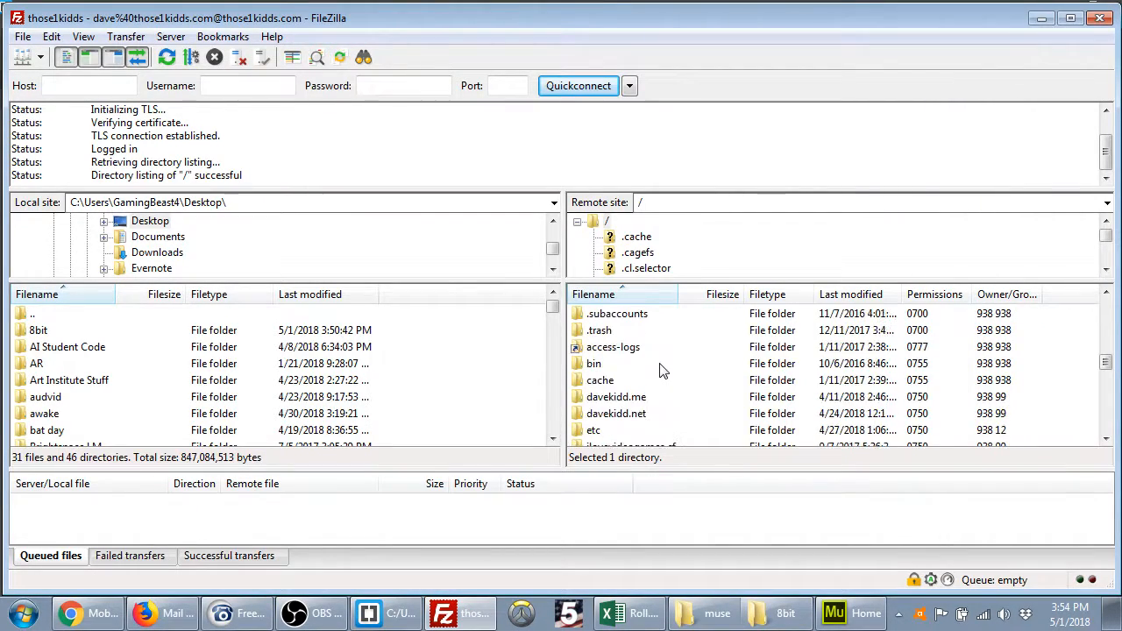
scroll(661, 370, down, 2)
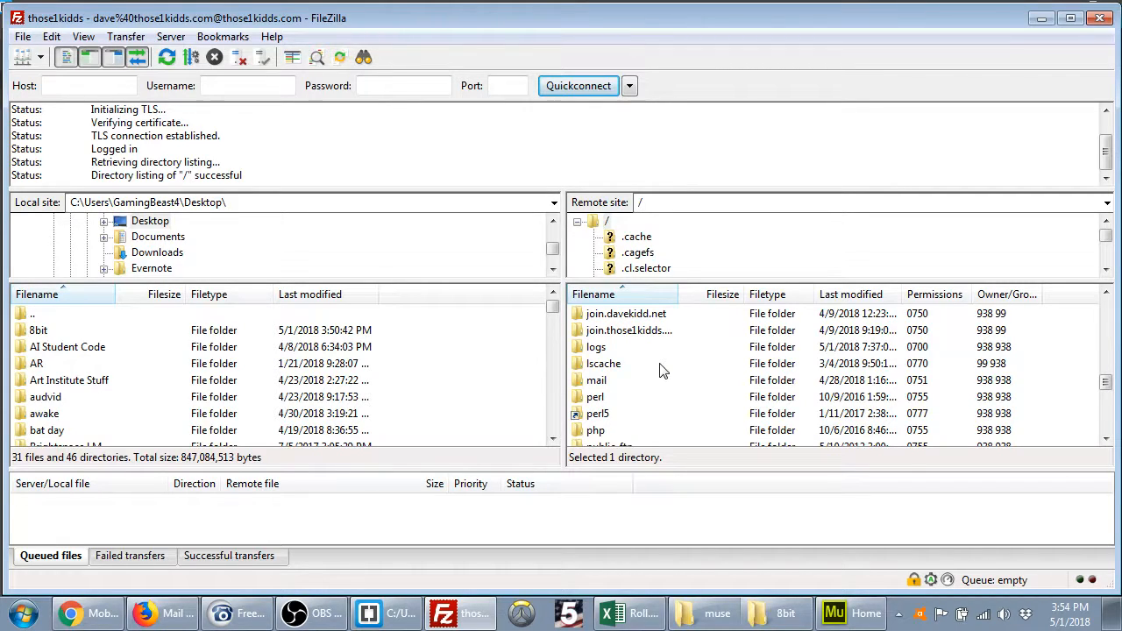
scroll(662, 370, down, 1)
double_click(633, 413)
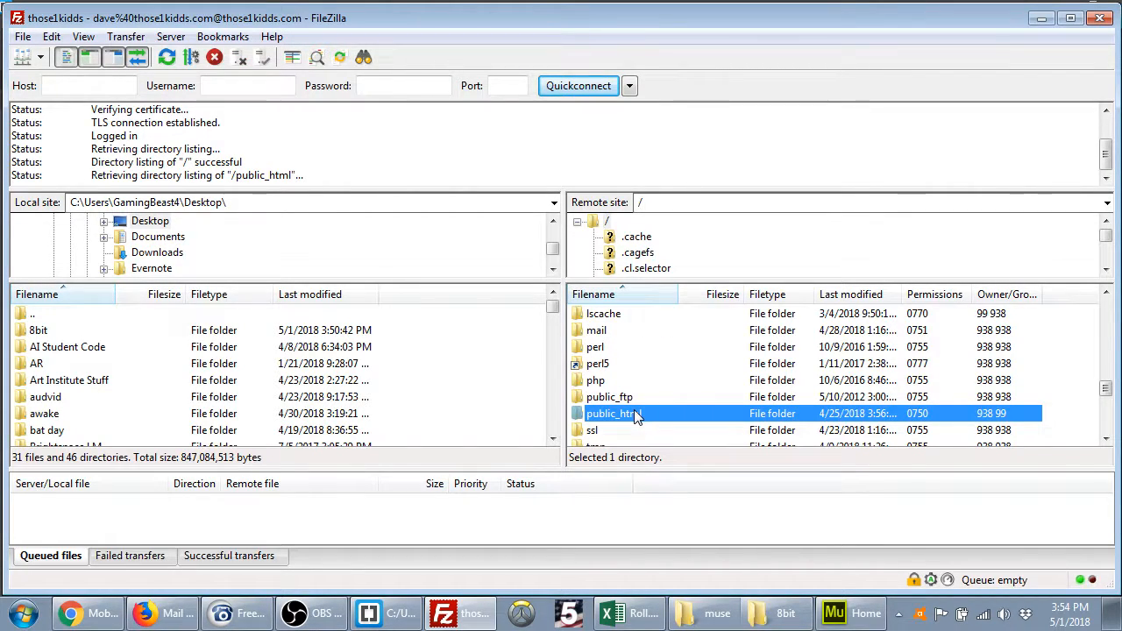
scroll(637, 418, down, 17)
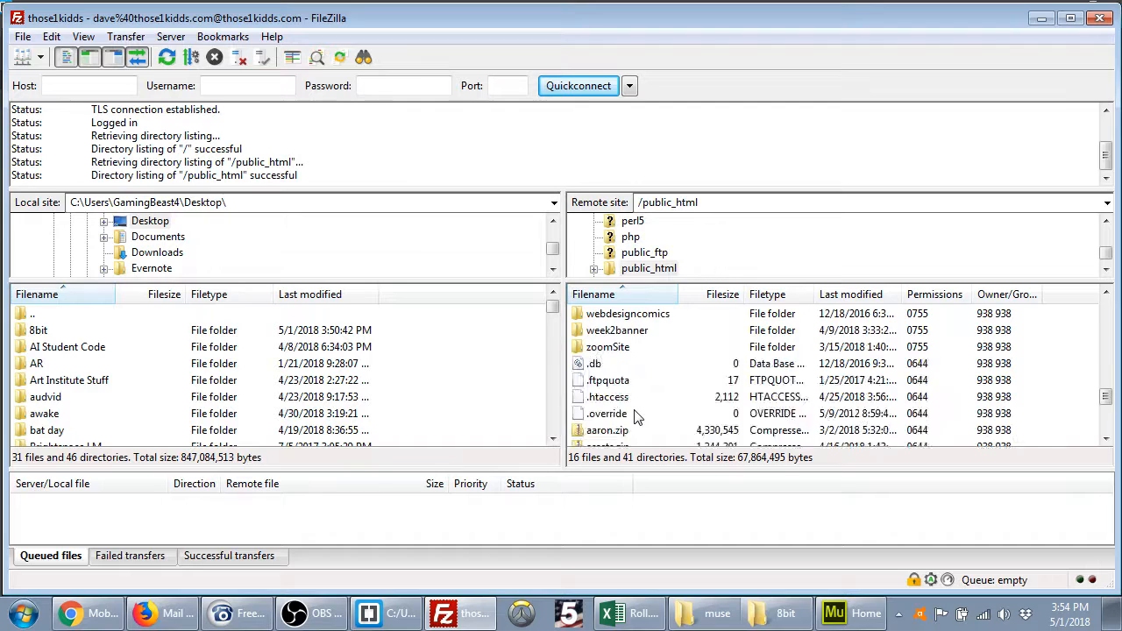
Uncover the desktop beside FileZilla and upload the 8bit folder from it into the server's public_html directory.
drag(1002, 20, 778, 88)
click(1062, 8)
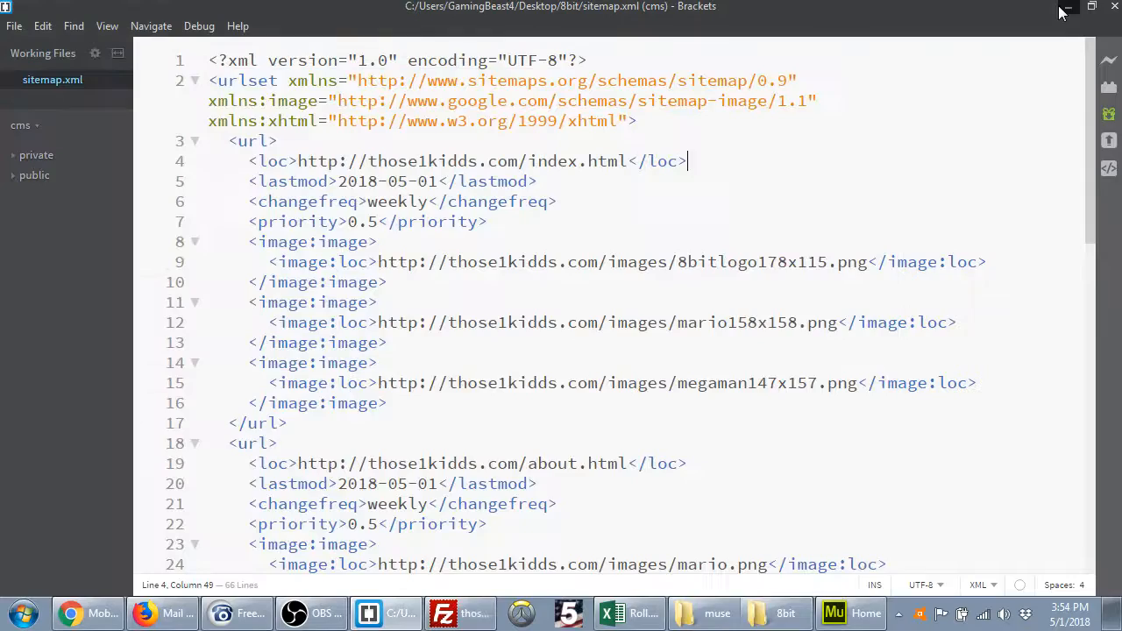
click(1043, 13)
click(1045, 11)
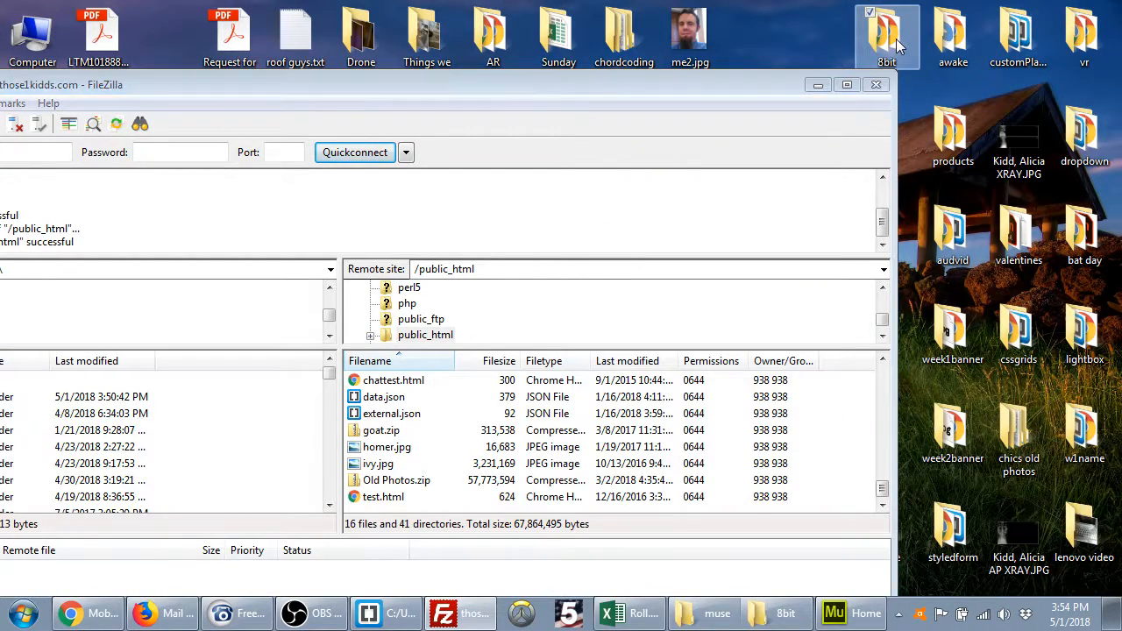
drag(883, 33, 489, 455)
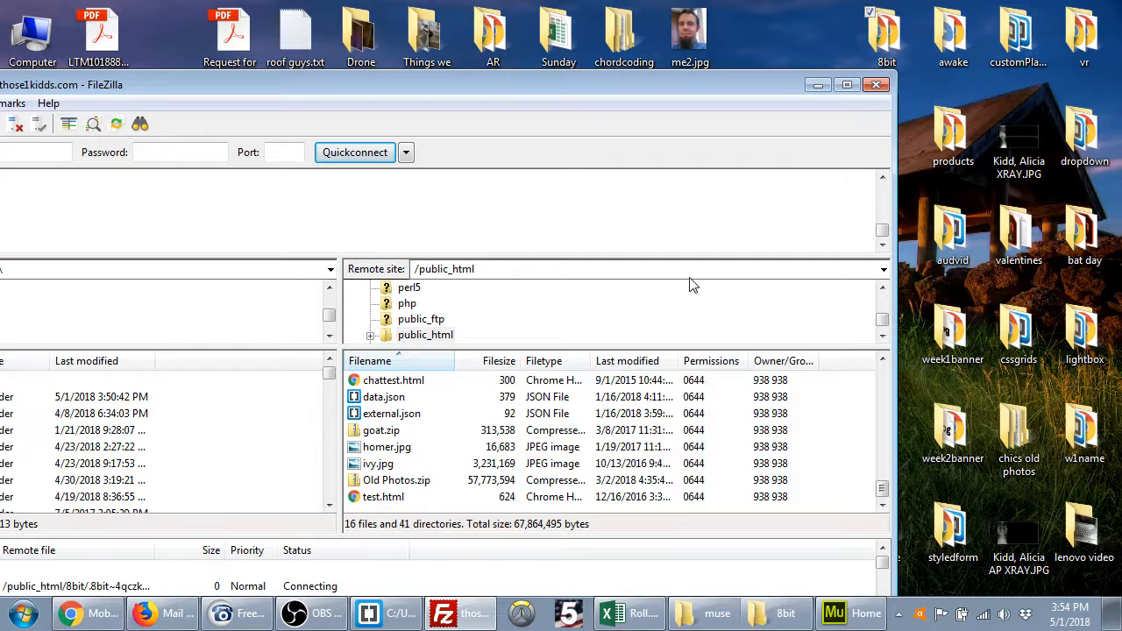
Move the FileZilla window back into full view and examine the upload log for transfer errors.
drag(720, 81, 955, 25)
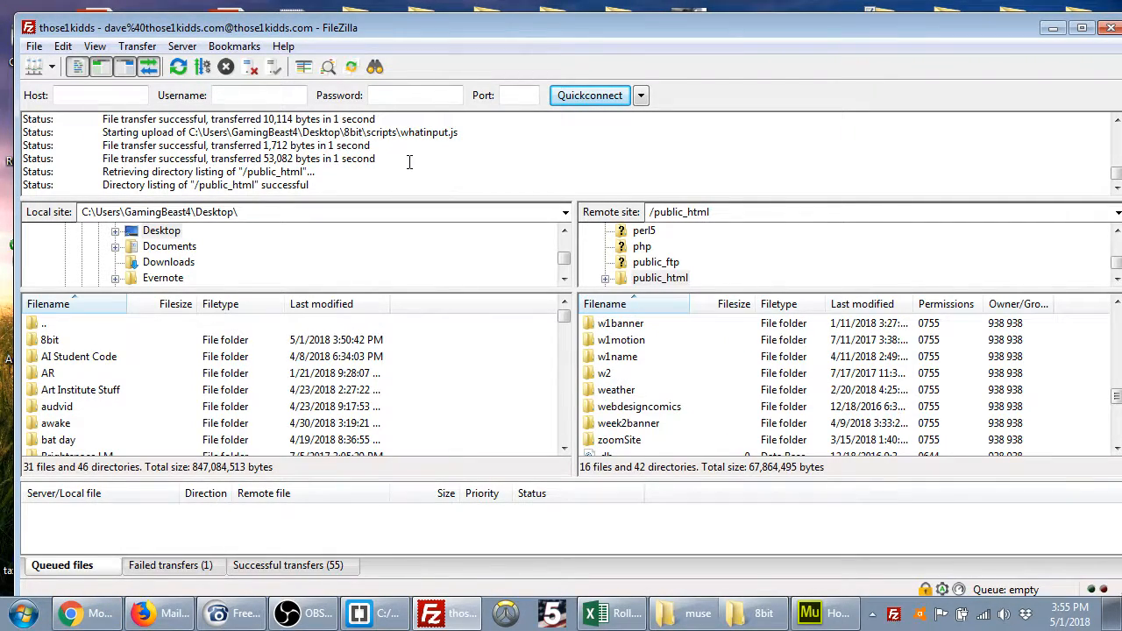
scroll(408, 161, up, 10)
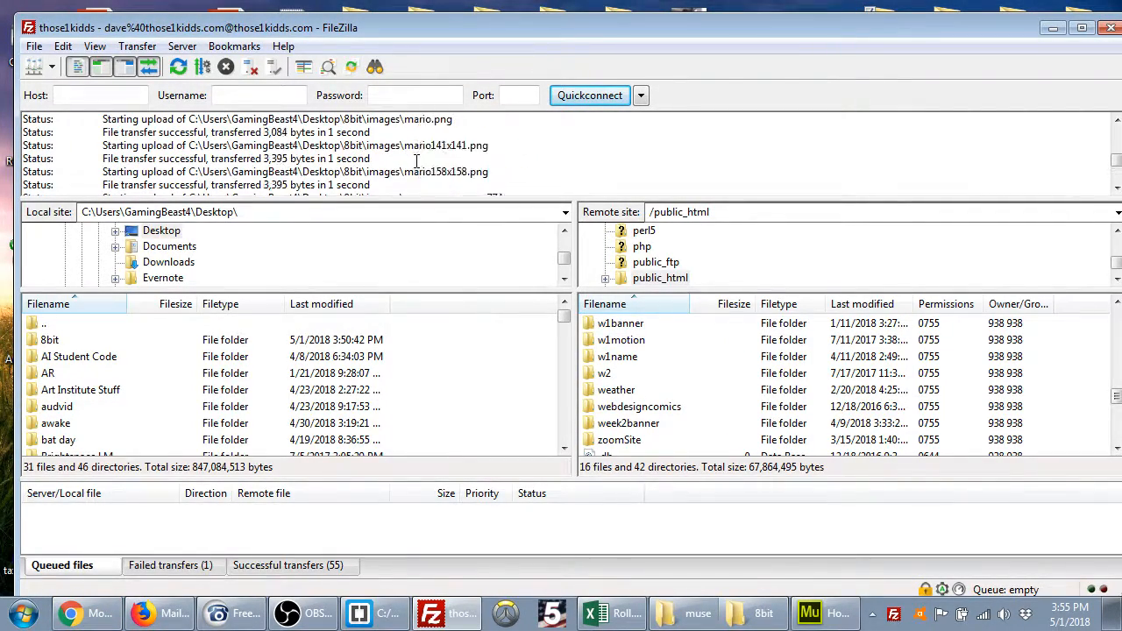
scroll(417, 161, up, 5)
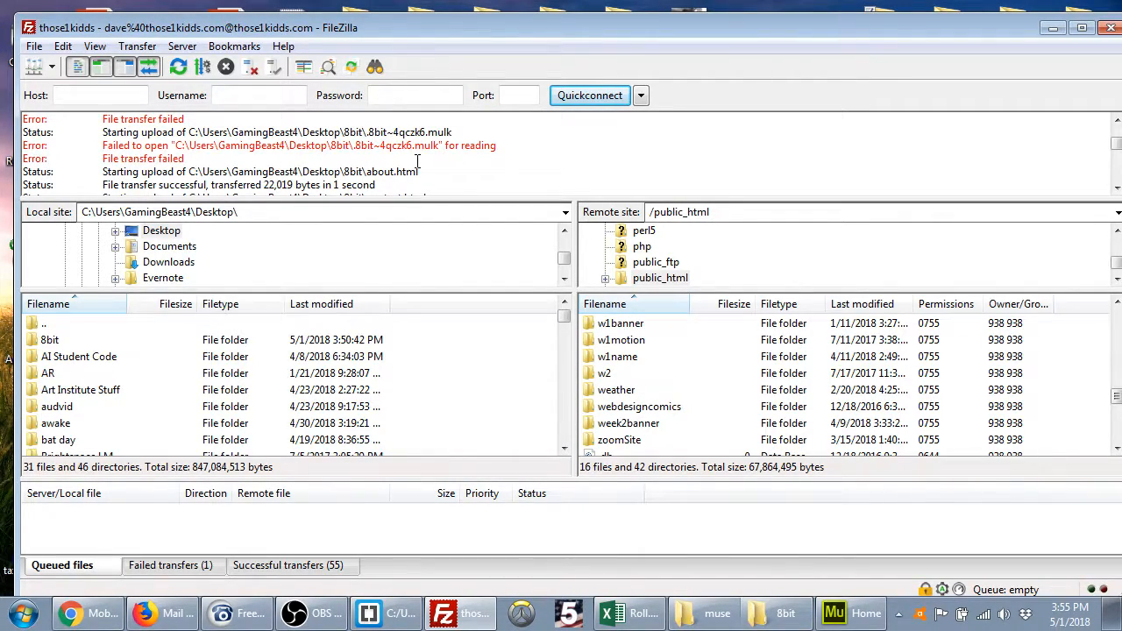
Switch to Chrome, load those1kidds.com/8bit/ in a new tab, and bring the local 8bit folder window to the front.
click(92, 615)
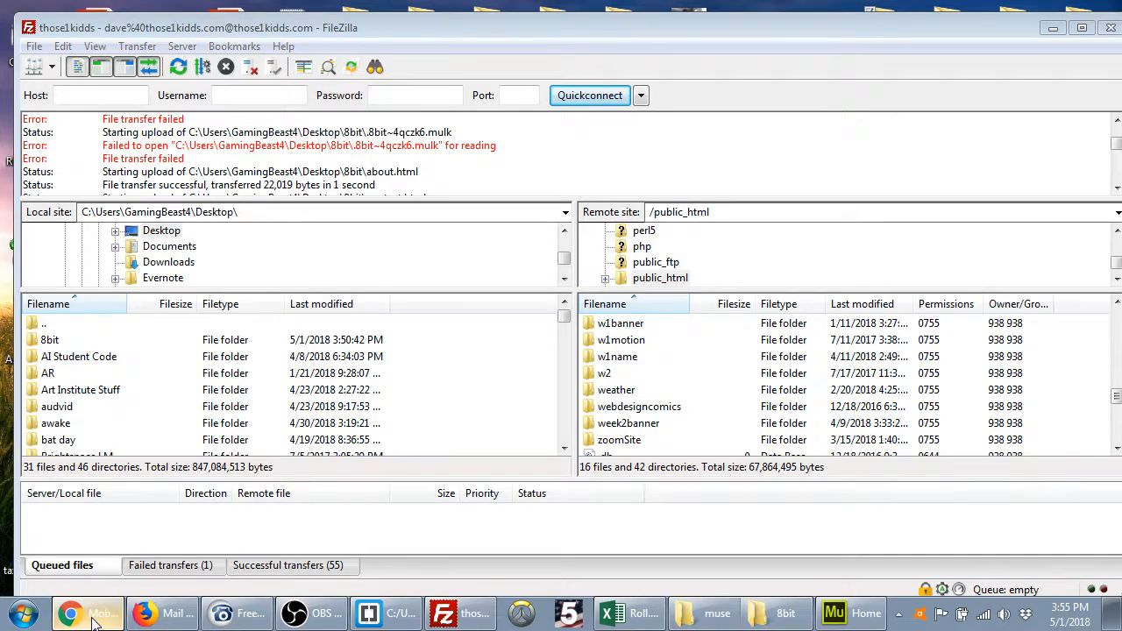
click(973, 18)
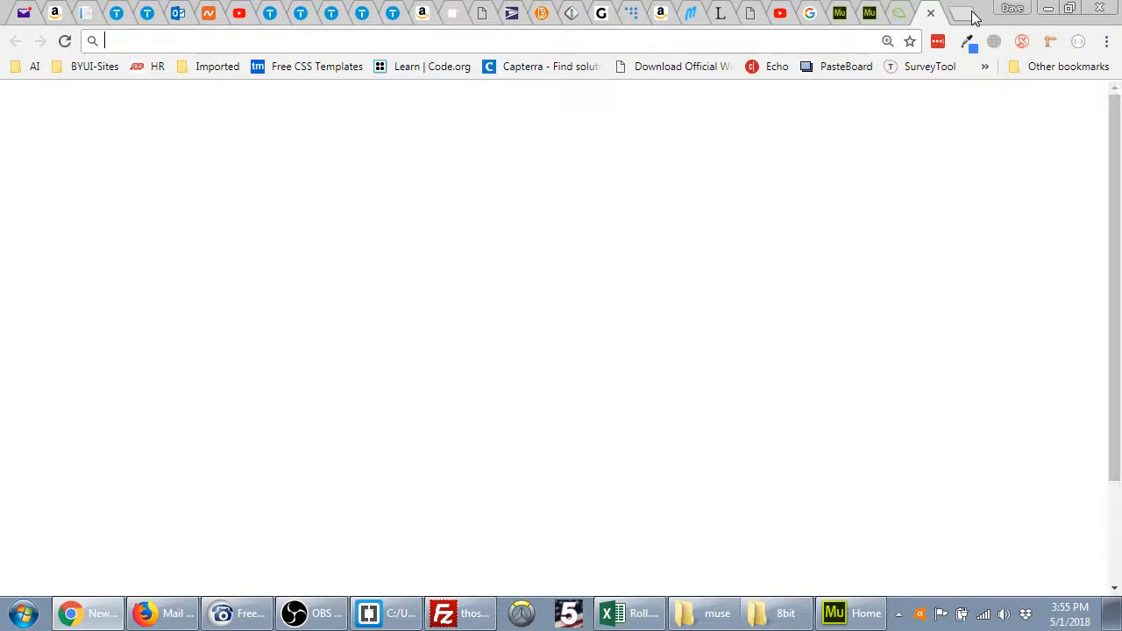
text(those1kidds.com/8bit/)
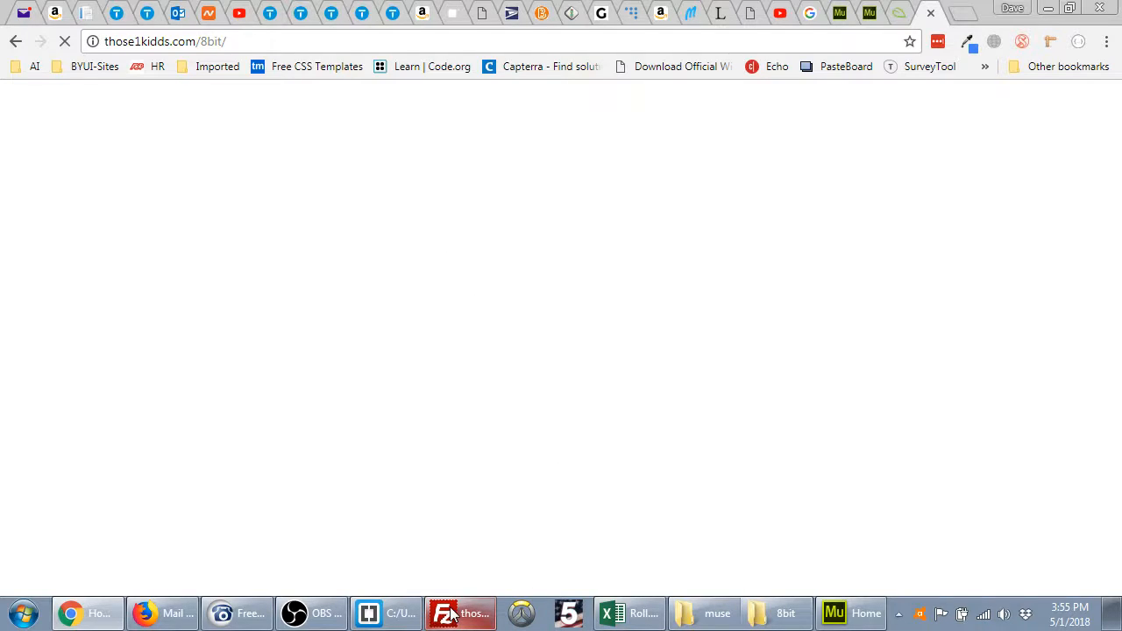
click(772, 612)
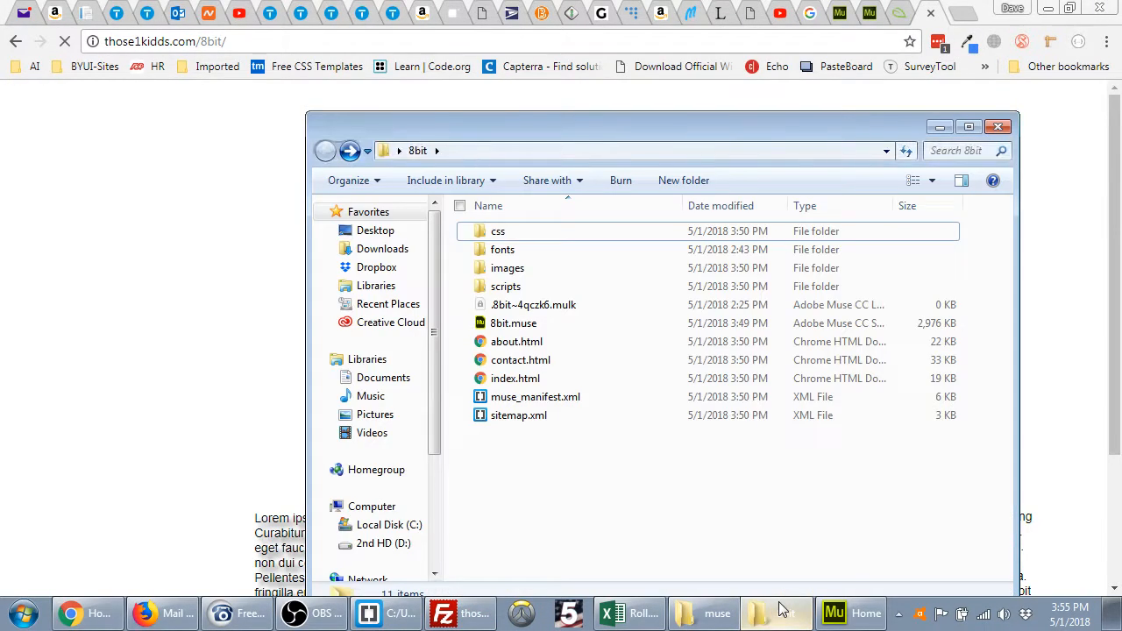
Select index.html in the local 8bit folder, minimize the folder window and open the live site's About page.
click(547, 383)
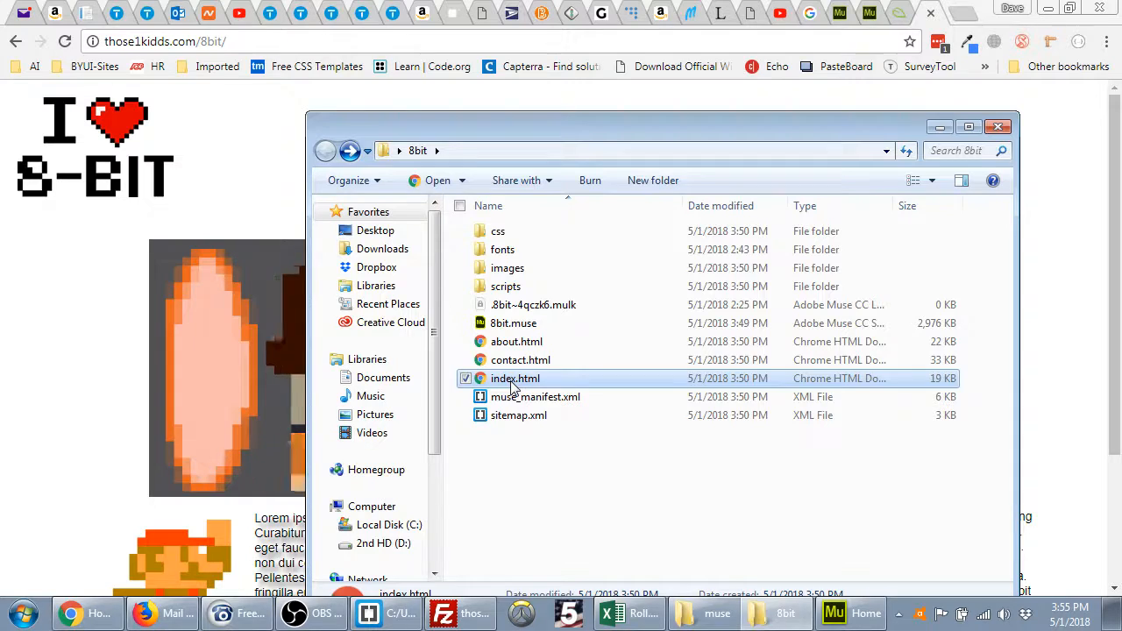
click(939, 128)
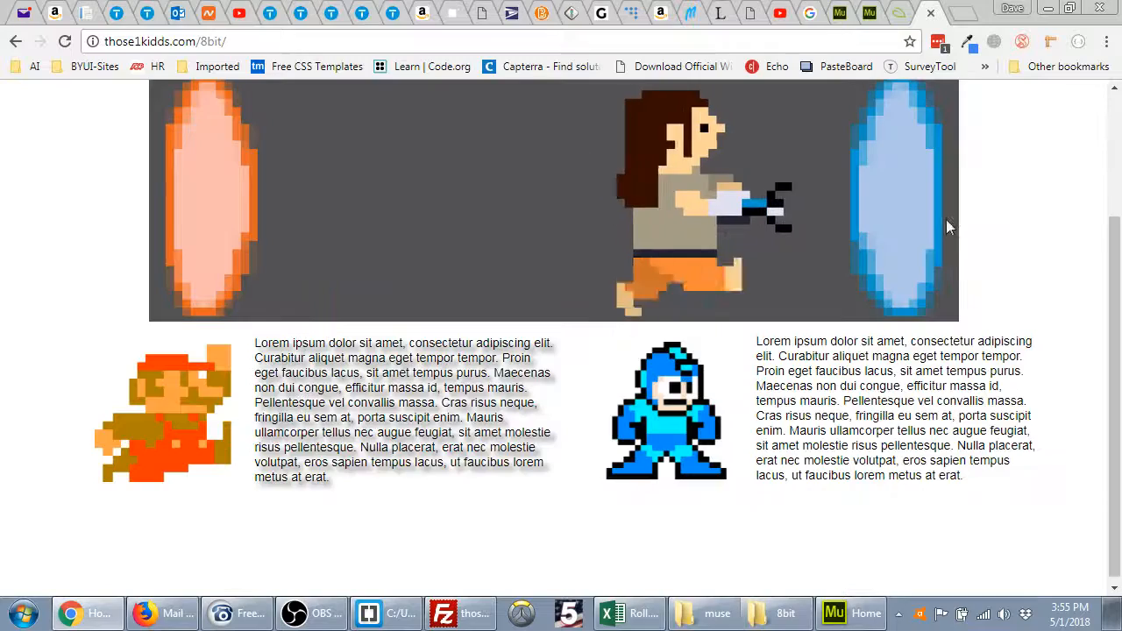
click(794, 149)
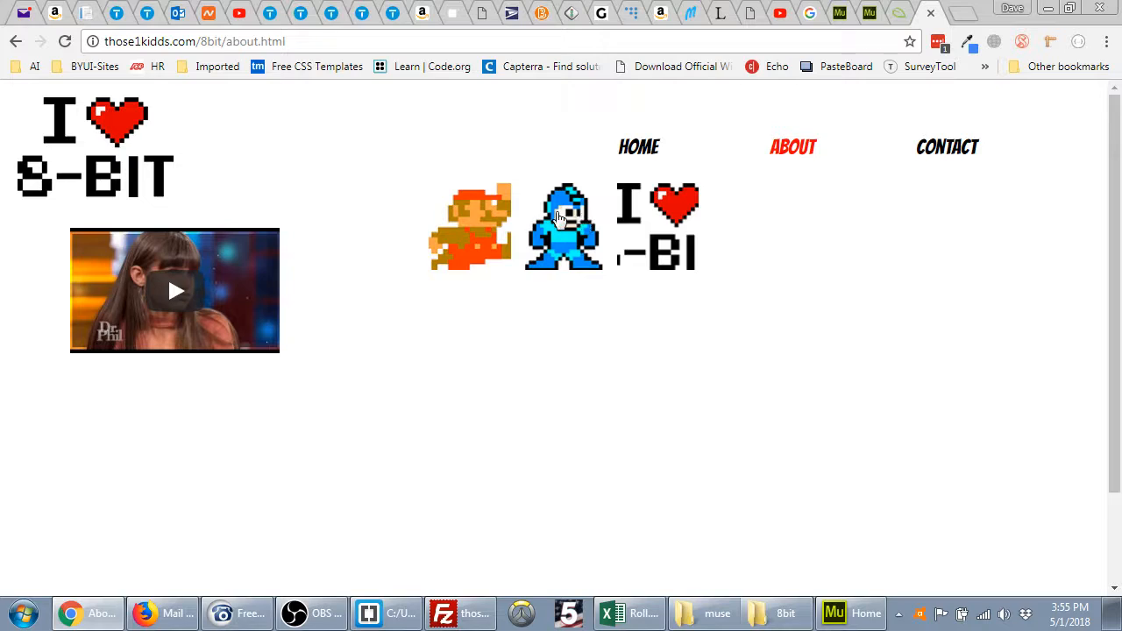
Test the About page's lightbox gallery by enlarging Mega Man, advancing through the images and closing it.
click(558, 217)
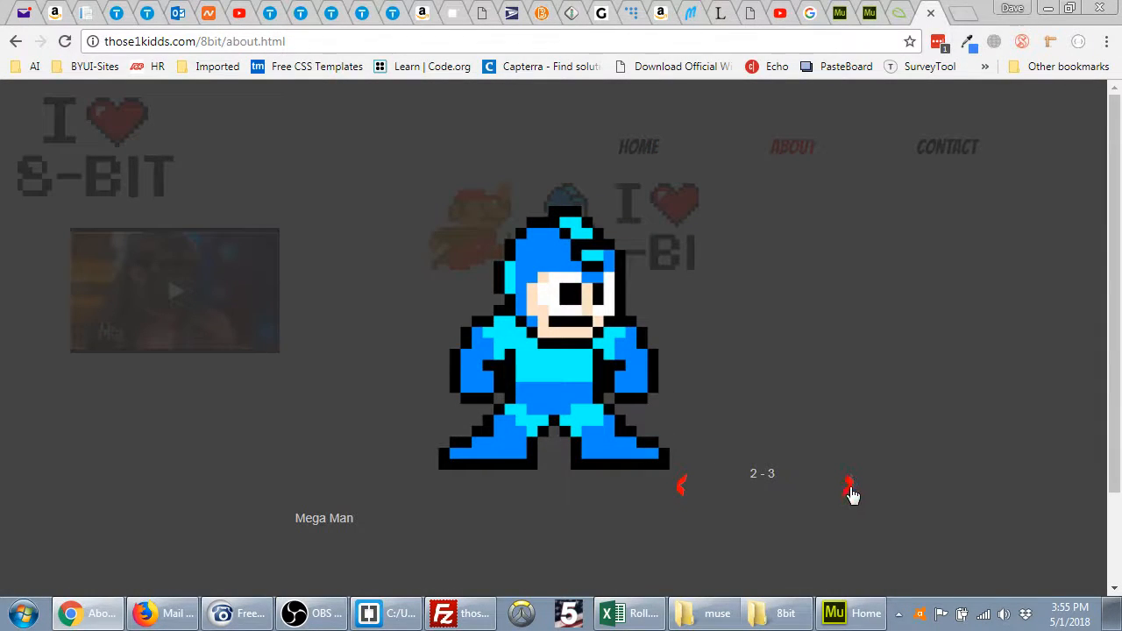
click(848, 487)
click(849, 487)
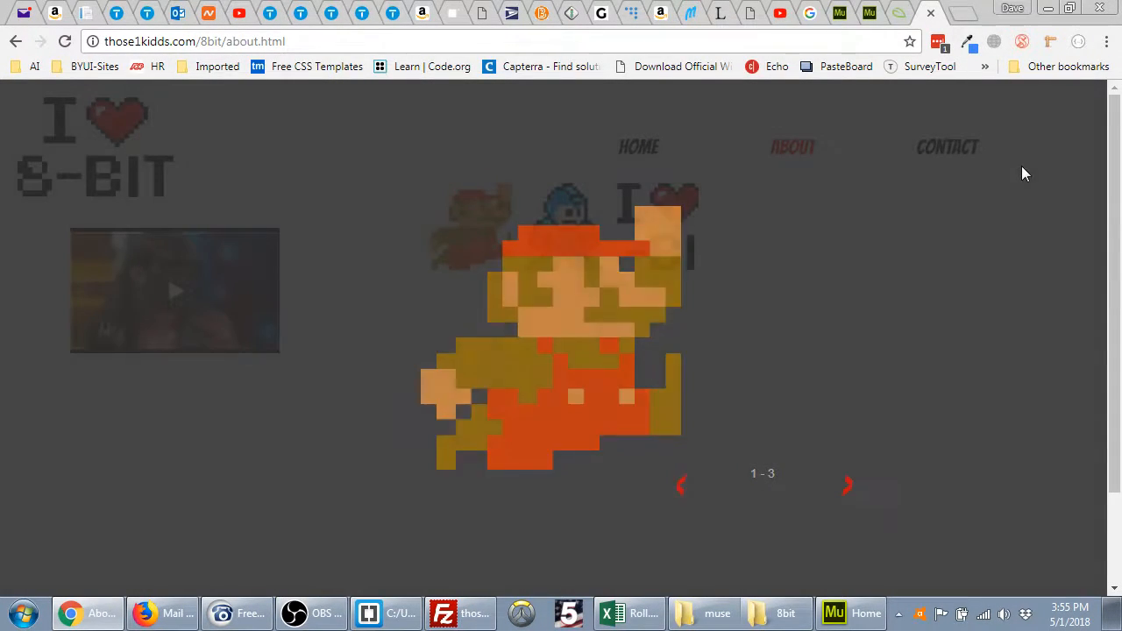
click(1021, 173)
Open the live Contact page, accept the reCAPTCHA keys alert and look through the form fields.
click(931, 151)
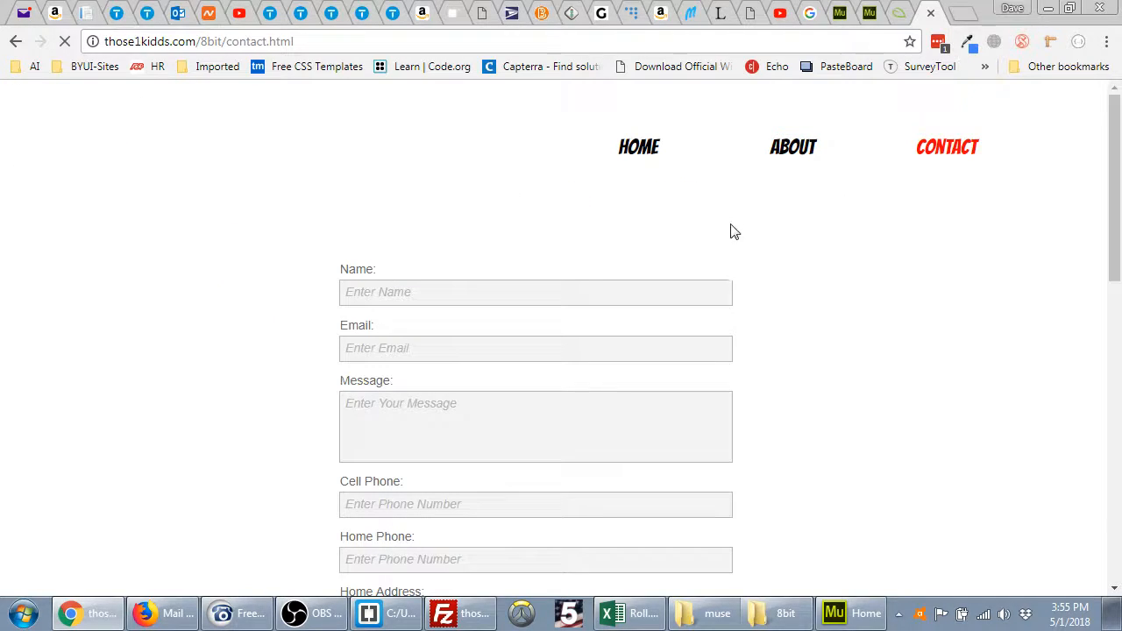
scroll(586, 283, down, 3)
scroll(571, 378, down, 3)
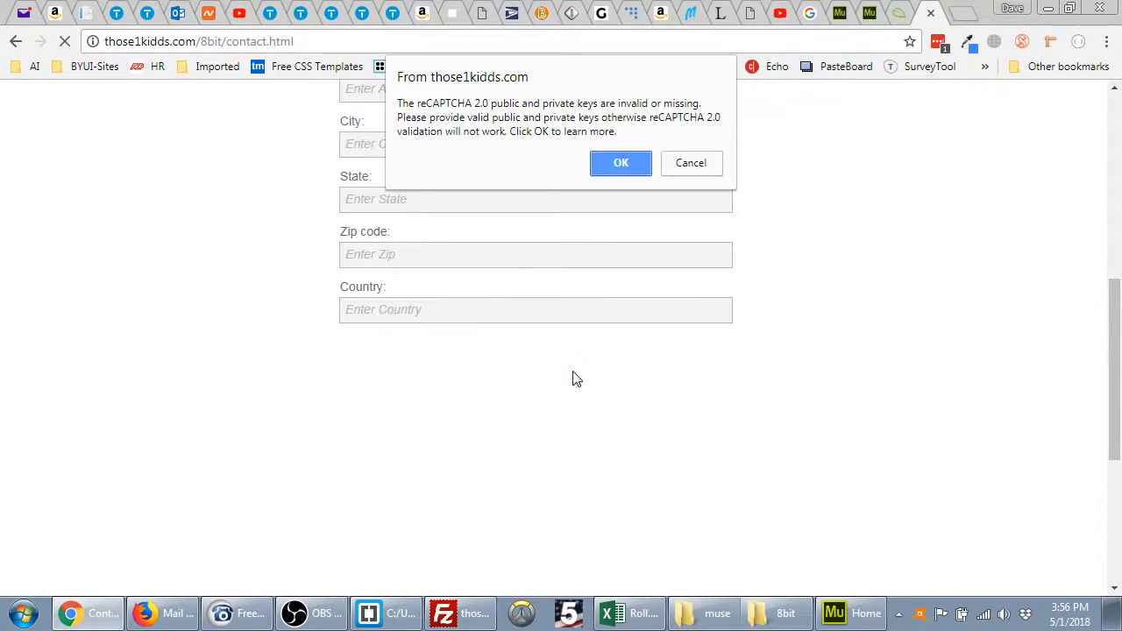
click(620, 163)
scroll(663, 296, up, 6)
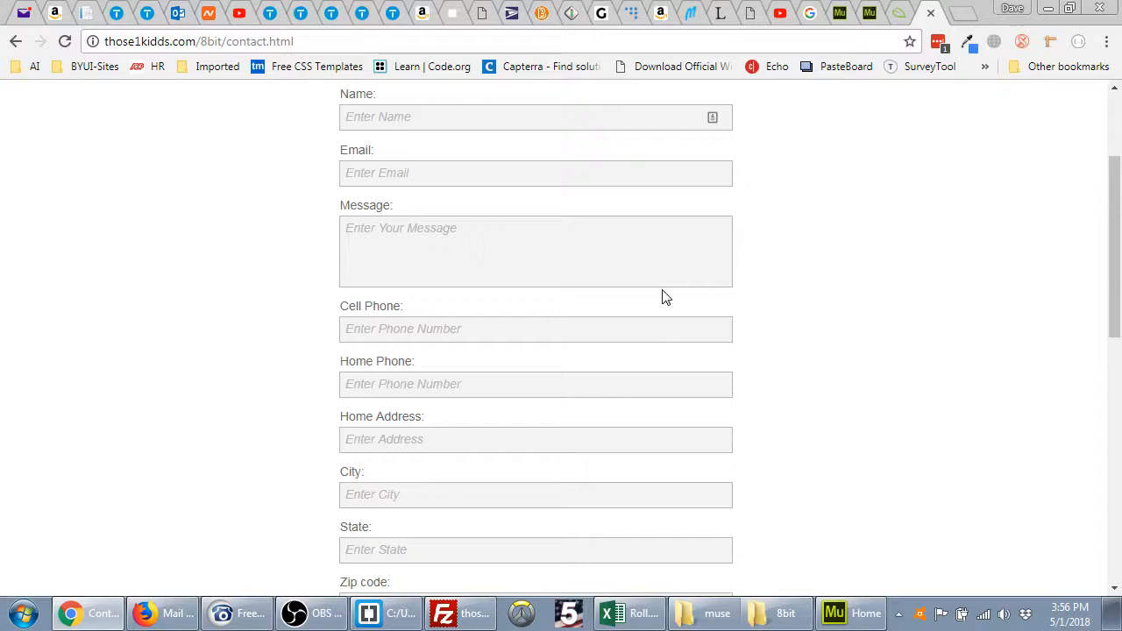
scroll(671, 287, down, 4)
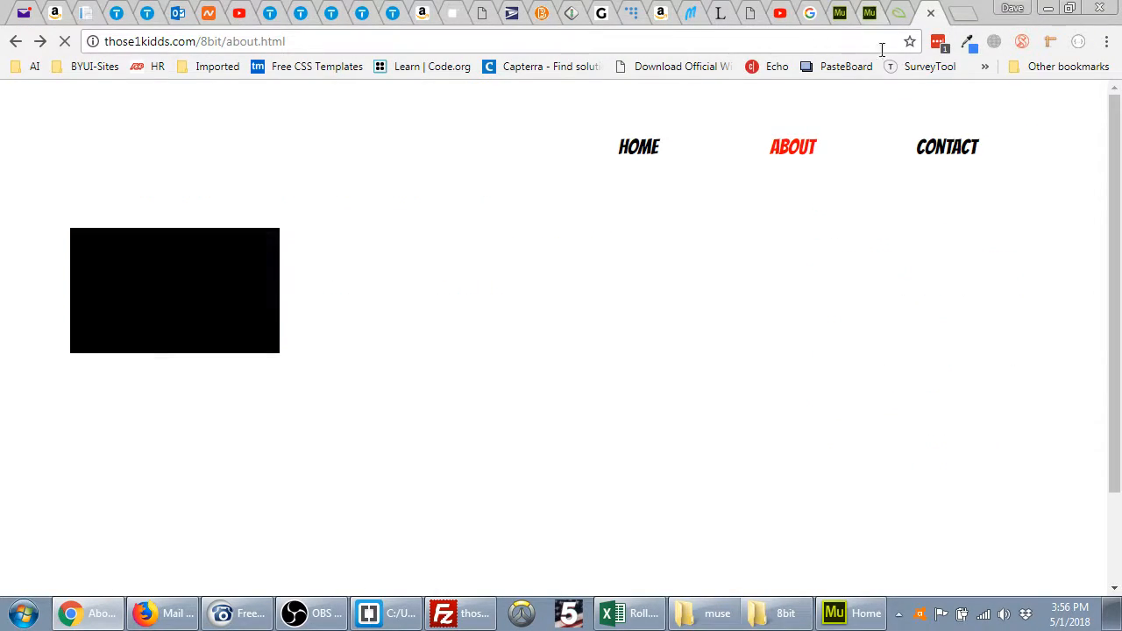
Reopen the Contact page, cancel the reCAPTCHA alert and check the form from the Name field to the Submit button.
click(940, 149)
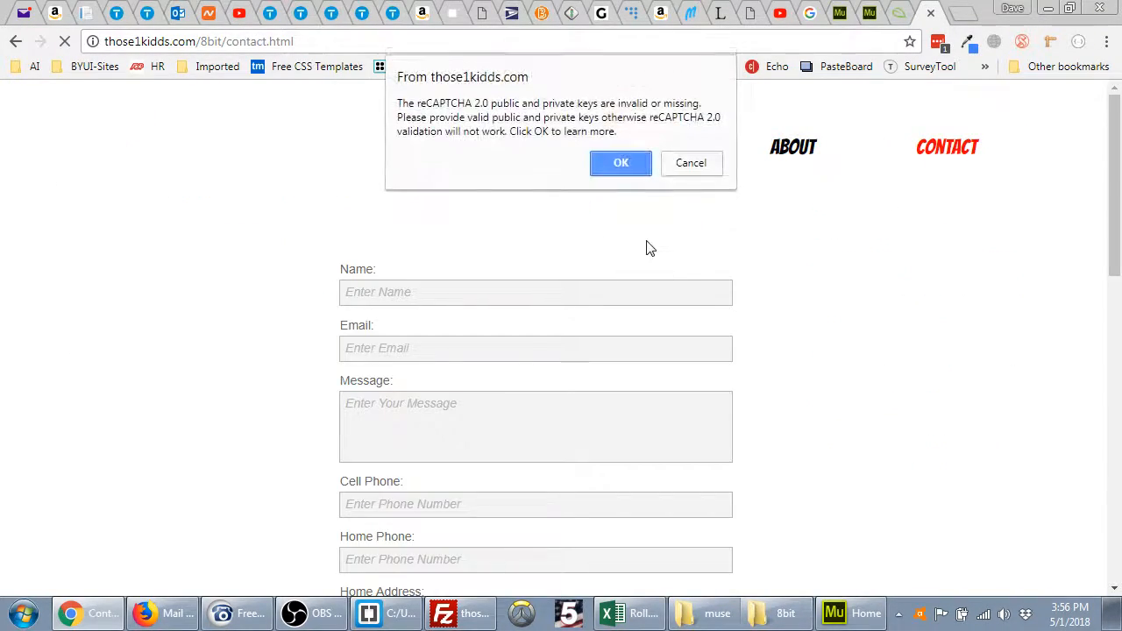
click(692, 164)
click(562, 291)
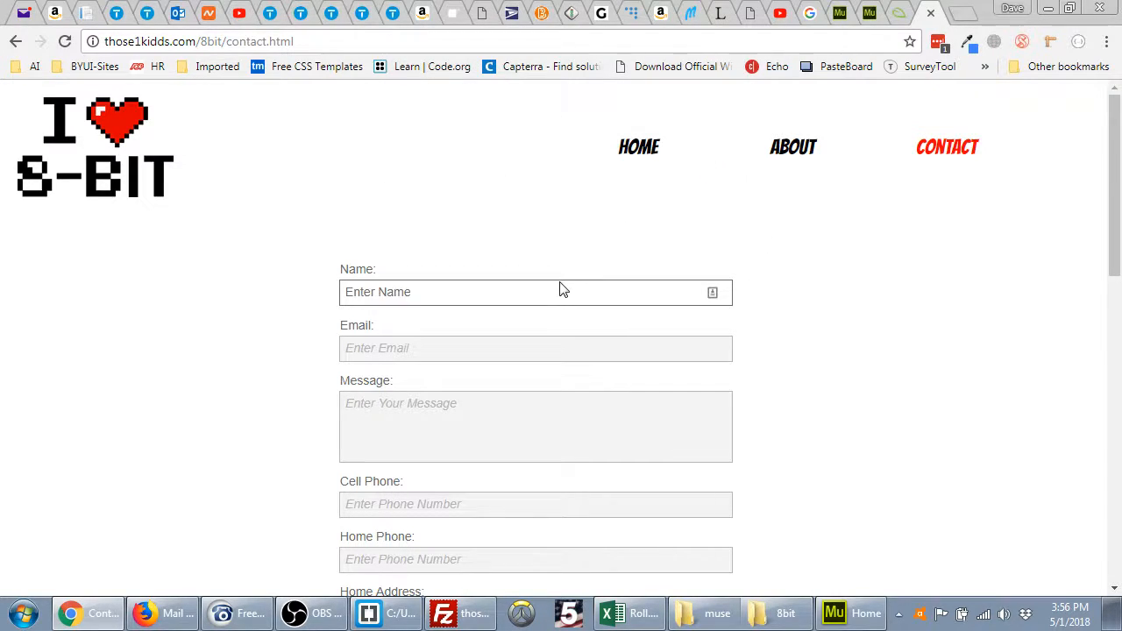
scroll(619, 290, down, 8)
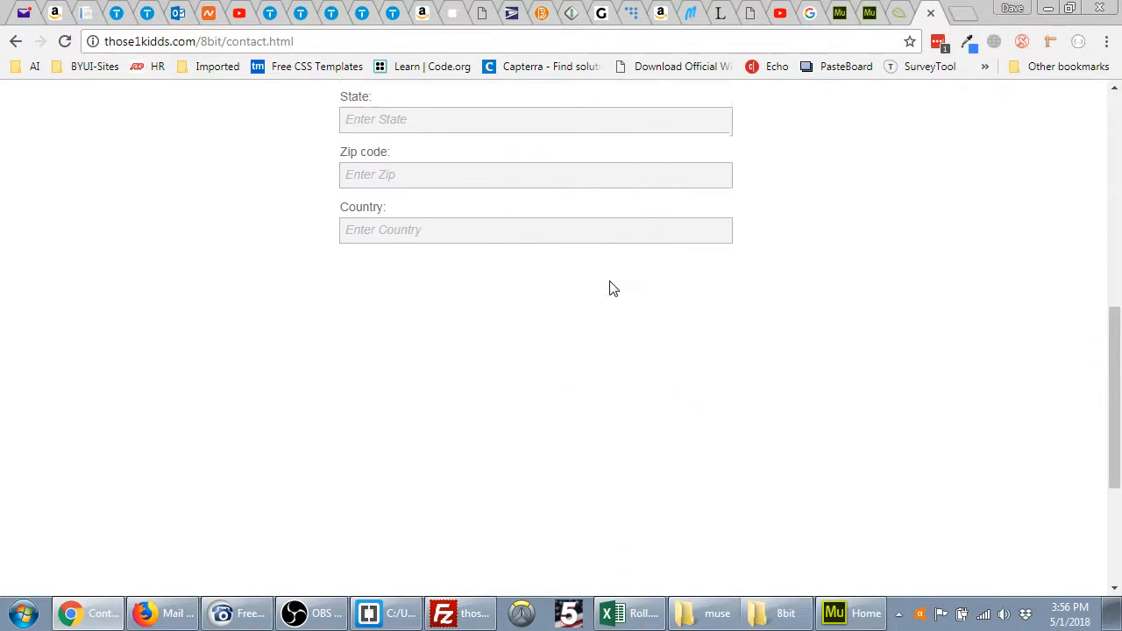
scroll(613, 289, up, 4)
scroll(614, 289, down, 6)
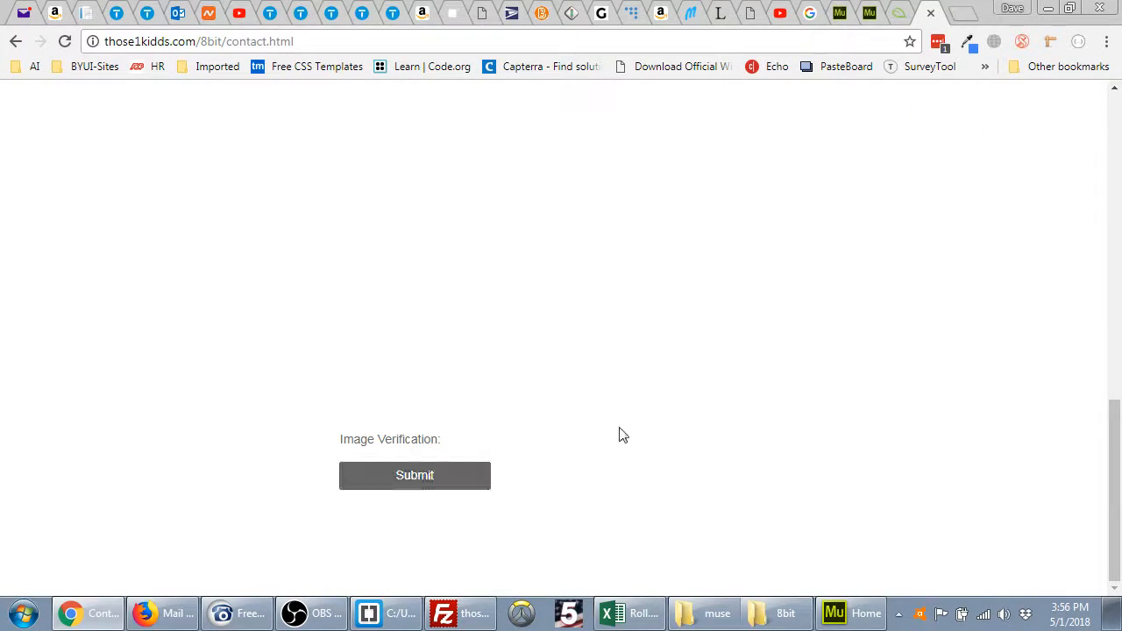
scroll(618, 434, up, 10)
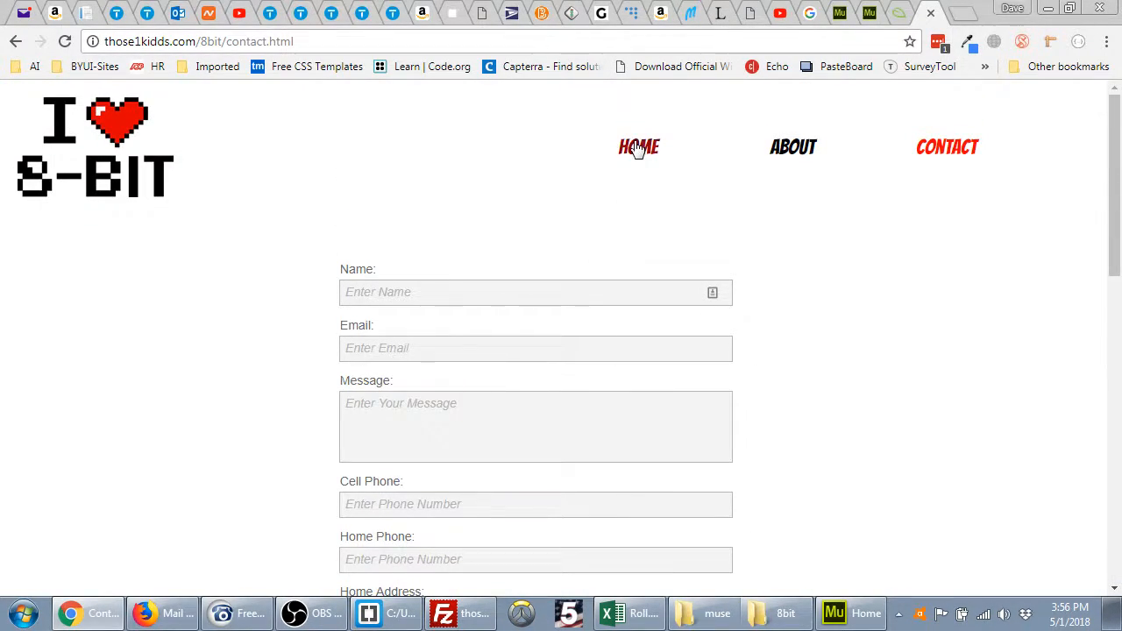
Return to the live Home page and narrow the Chrome window to check the responsive layout.
click(638, 149)
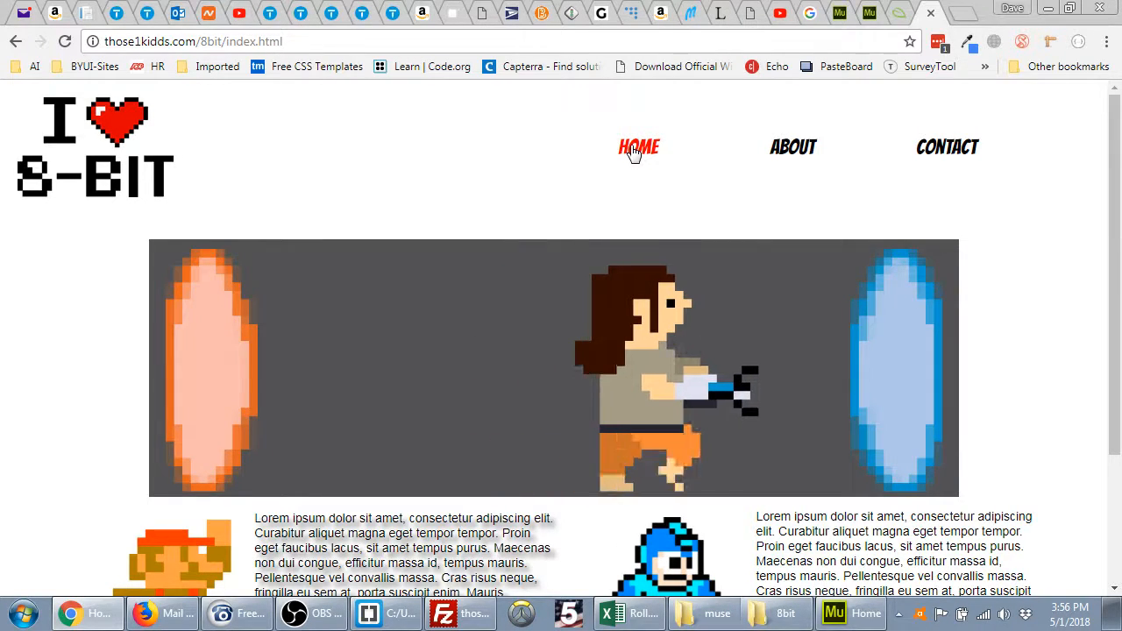
click(1069, 10)
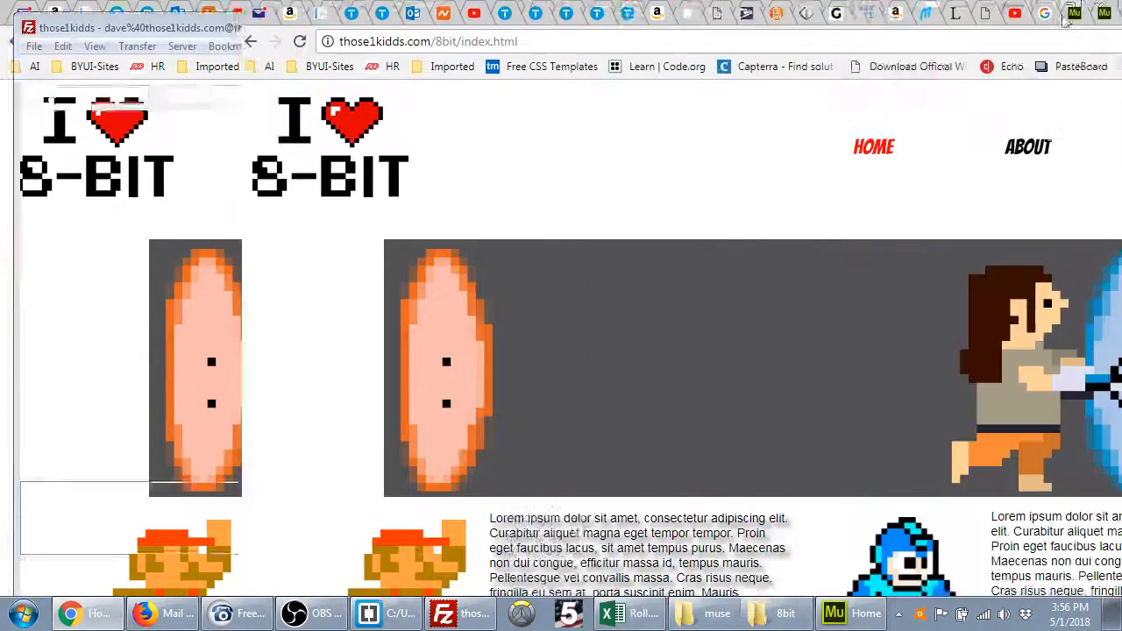
drag(1119, 159, 943, 159)
scroll(480, 412, down, 3)
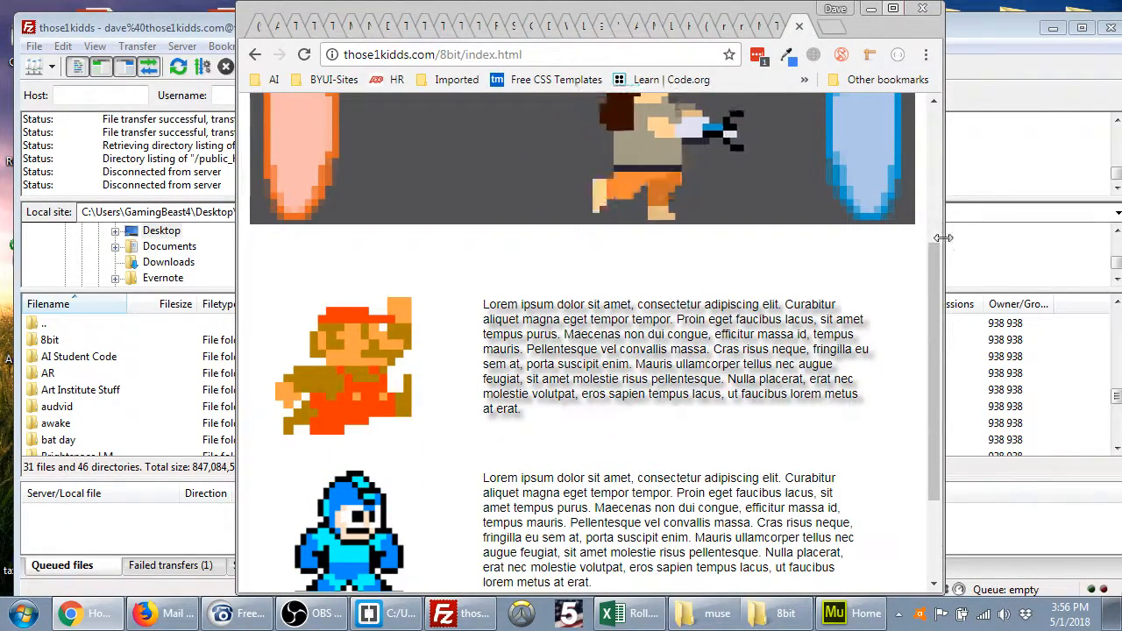
drag(943, 238, 918, 238)
scroll(675, 277, up, 5)
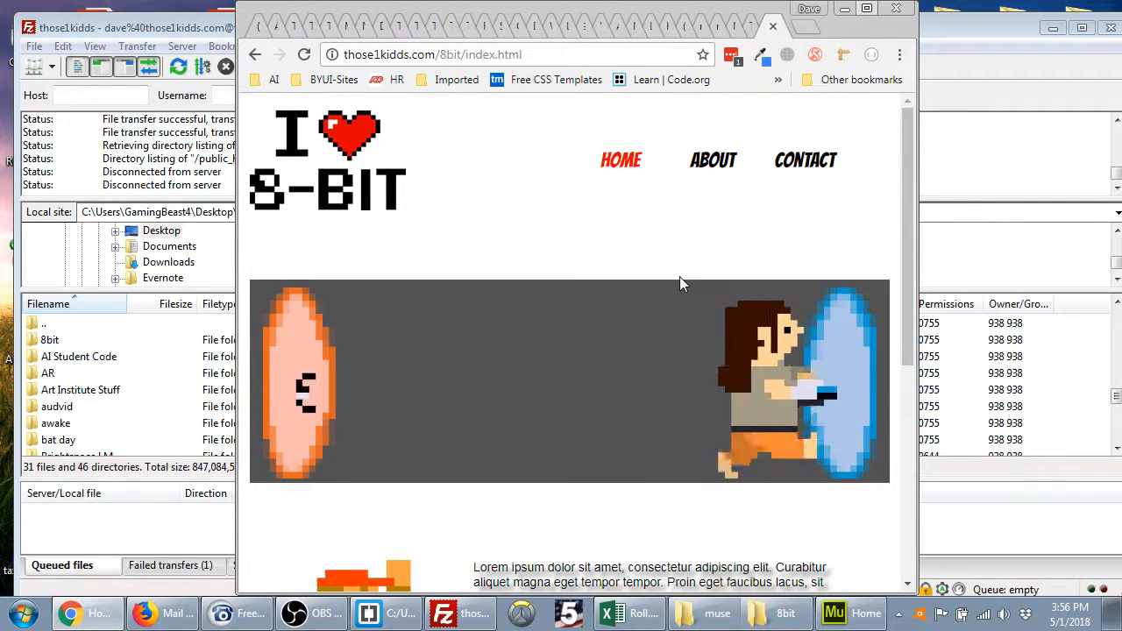
Copy the page address those1kidds.com/8bit/index.html from Chrome and load it in a Firefox tab.
click(574, 54)
key(ctrl+c)
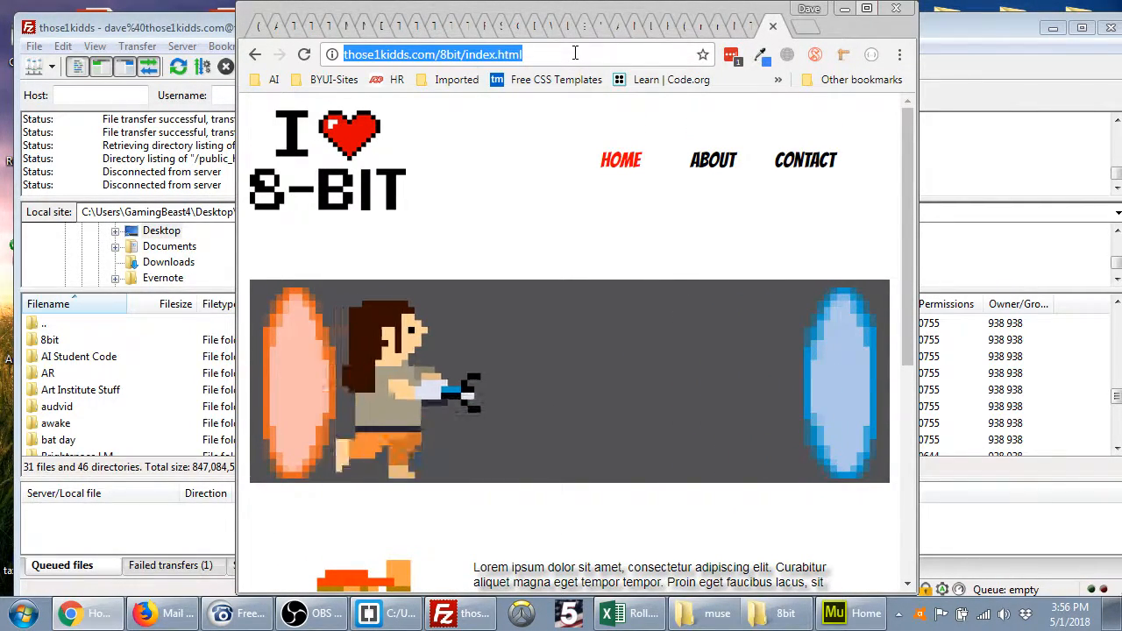
click(156, 611)
click(210, 15)
key(ctrl+v)
key(Return)
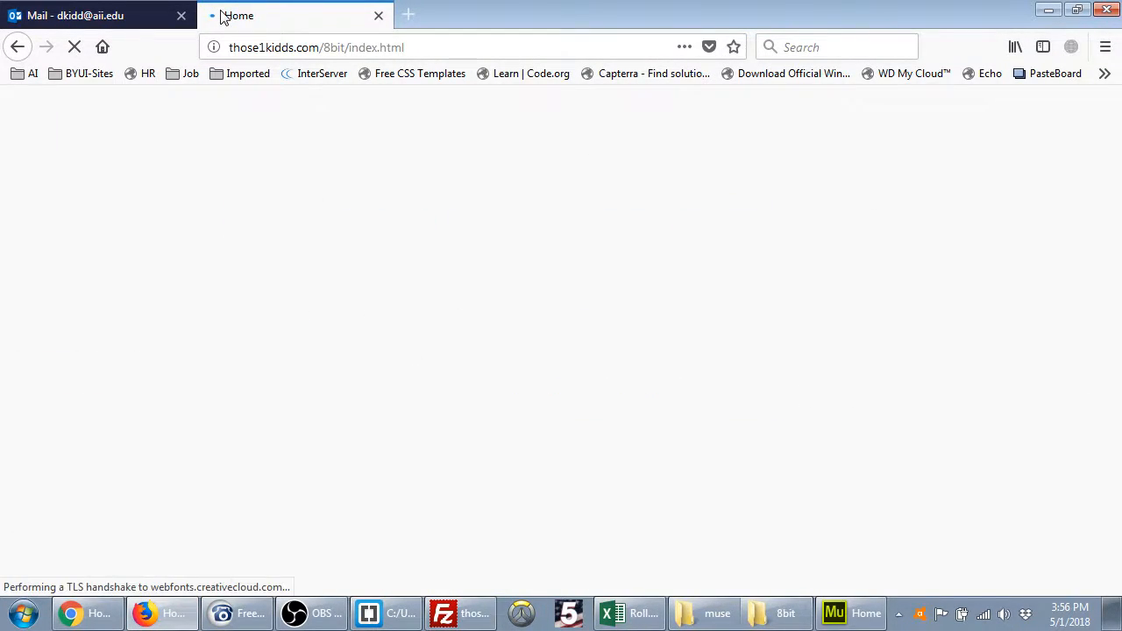
Restore Firefox to a smaller window, look over the Home page and narrow the window to phone width.
click(1080, 12)
scroll(777, 220, down, 2)
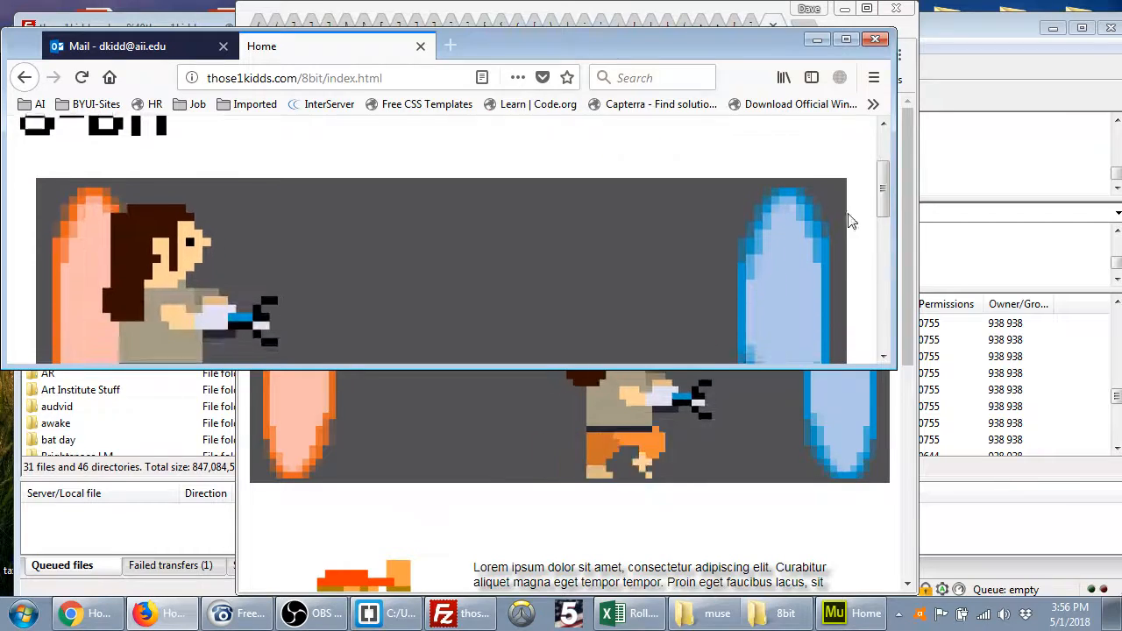
scroll(876, 188, up, 2)
drag(893, 210, 447, 210)
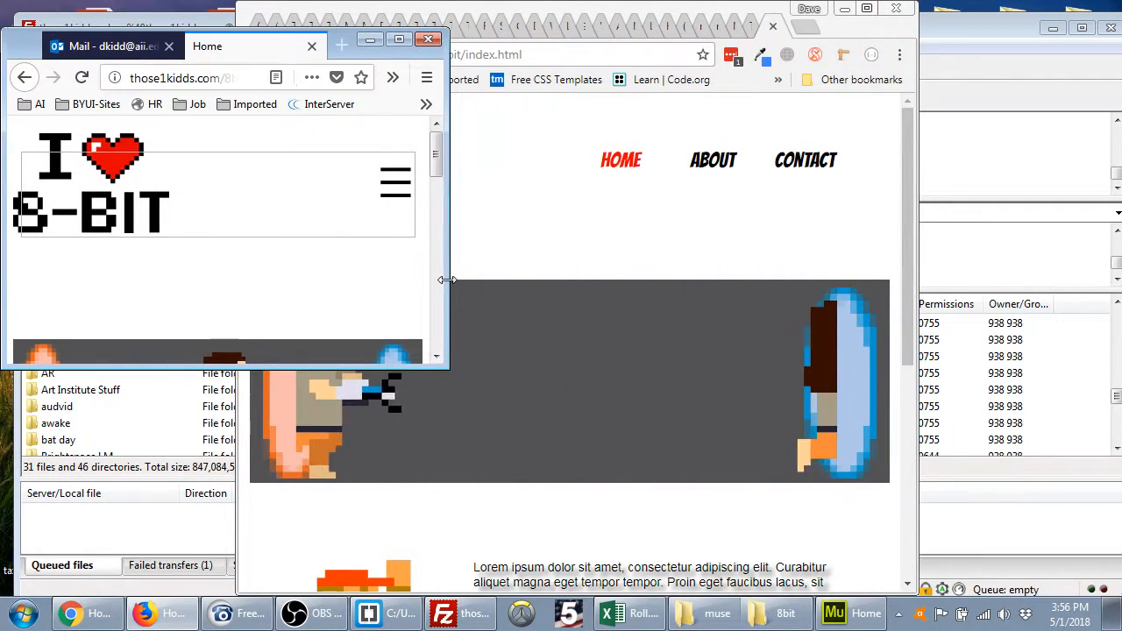
Test expanding and collapsing the phone layout's hamburger menu, and maximize the Firefox window.
click(399, 214)
scroll(393, 210, down, 4)
scroll(383, 217, up, 2)
scroll(383, 218, up, 2)
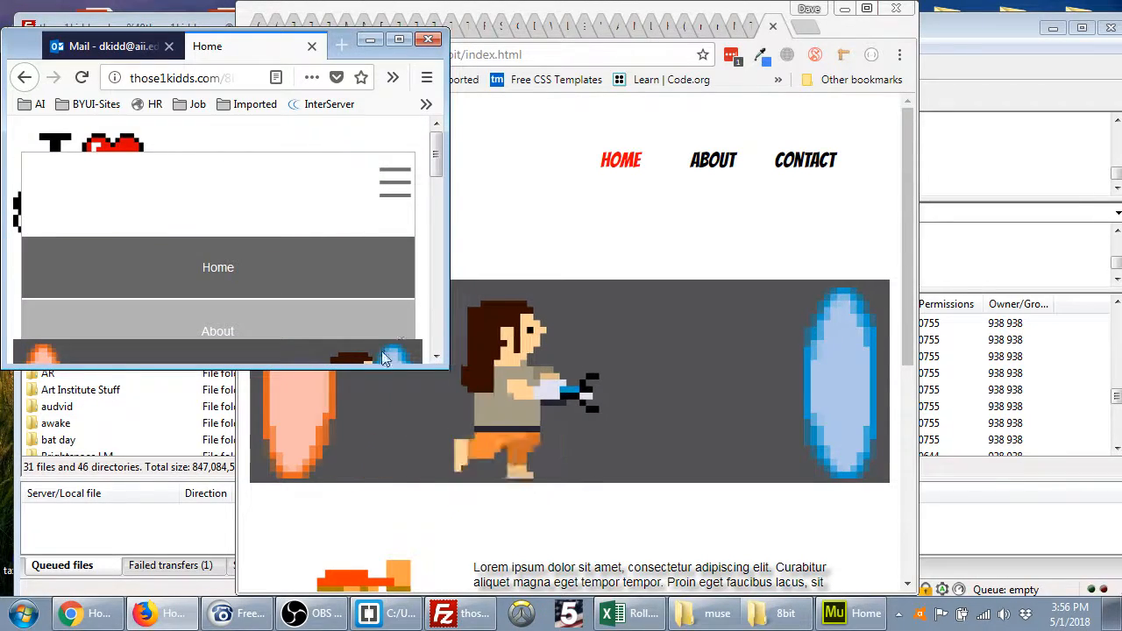
click(396, 194)
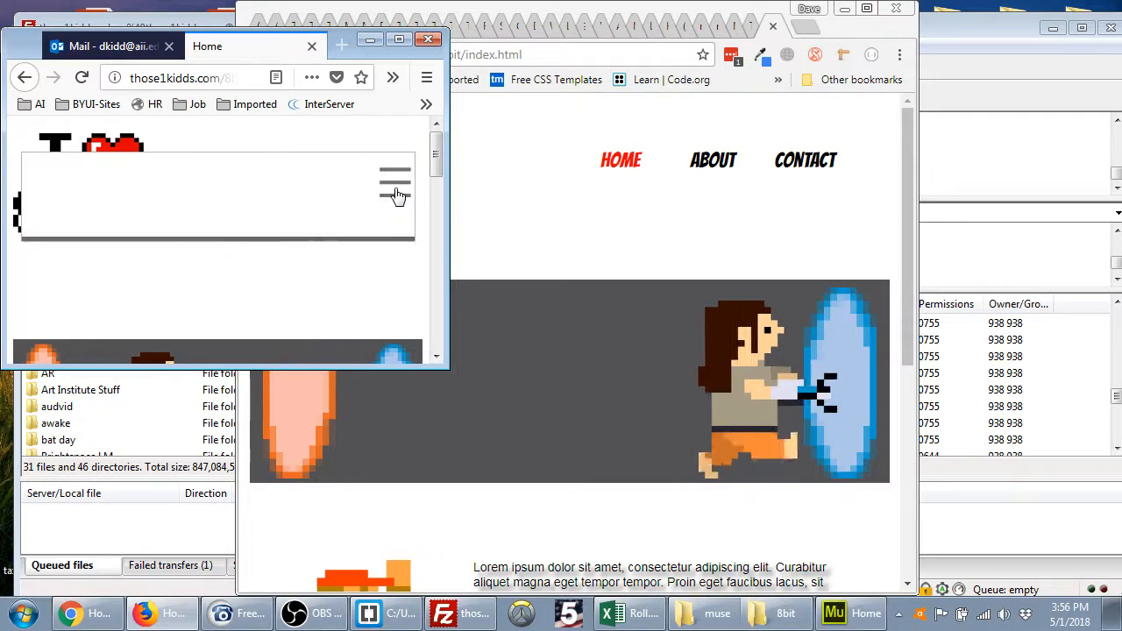
click(396, 194)
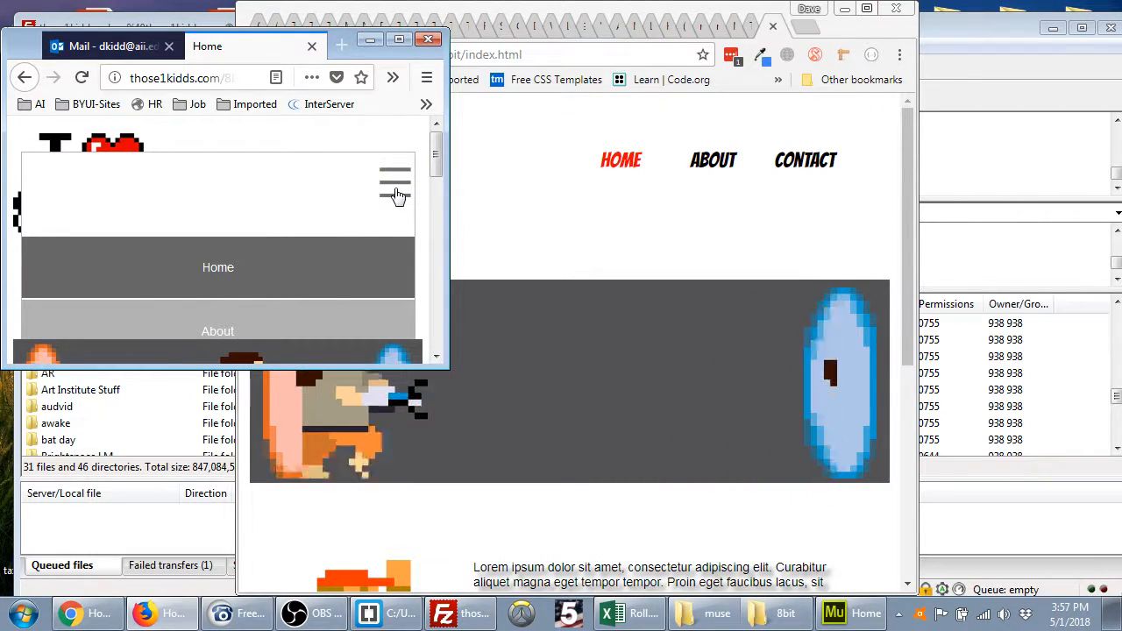
drag(401, 36, 394, 3)
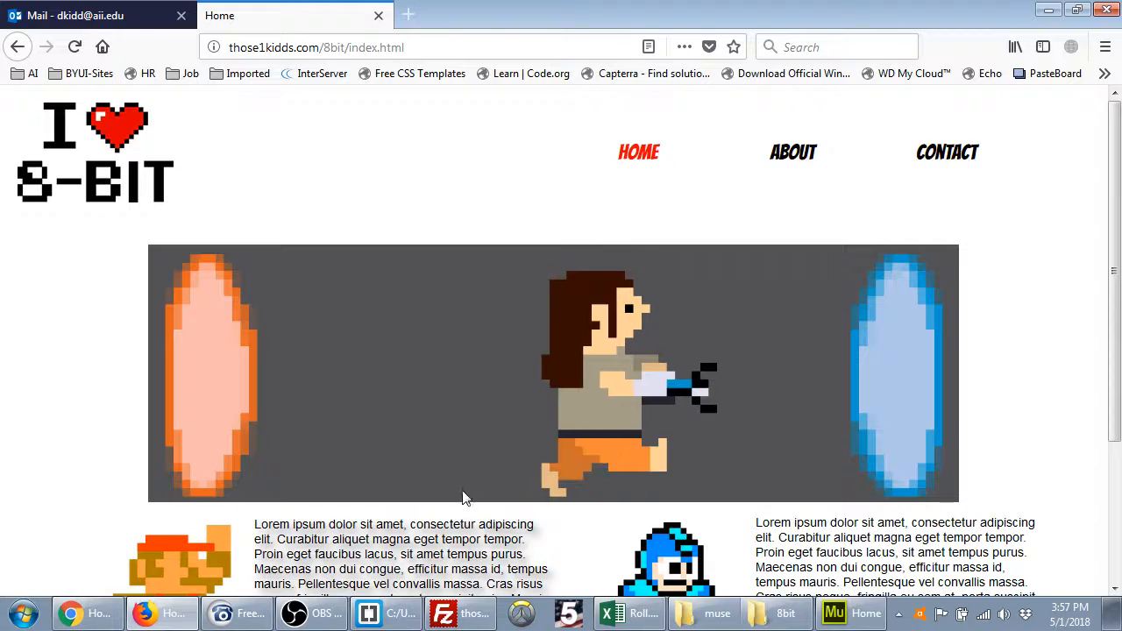
Switch to Adobe Muse to show the Home page design, and bring the OBS window to the front.
click(837, 616)
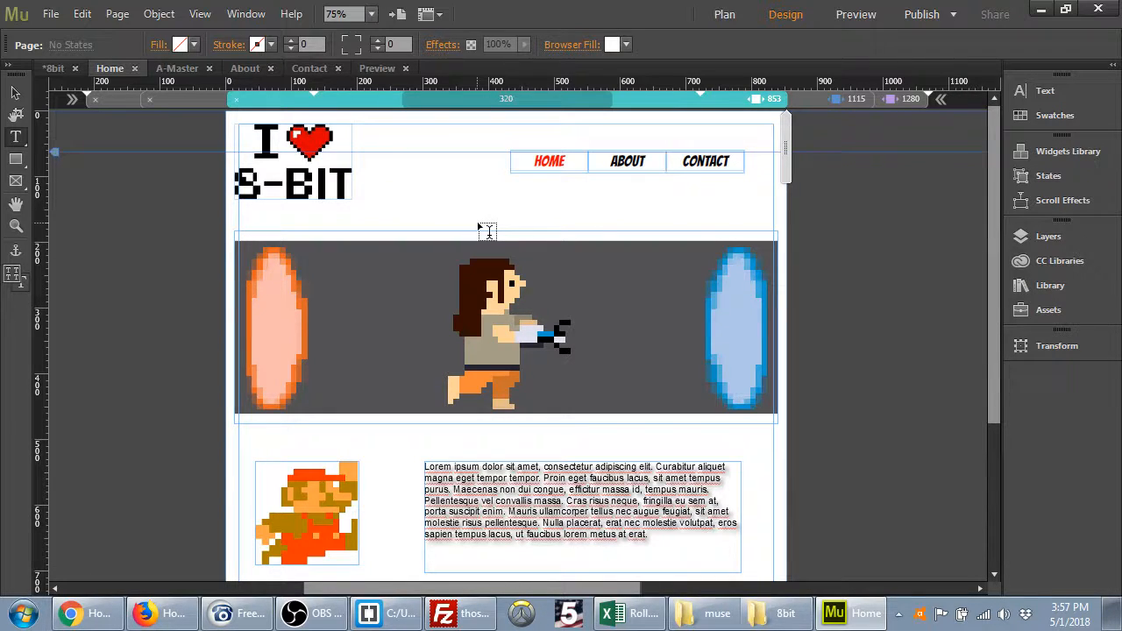
click(308, 612)
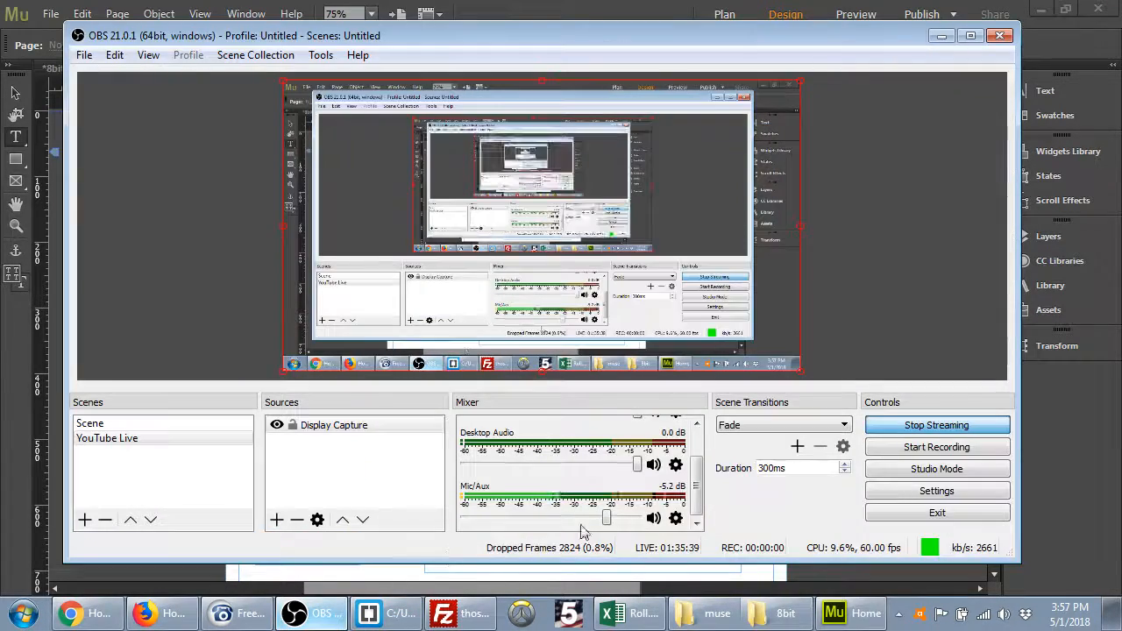